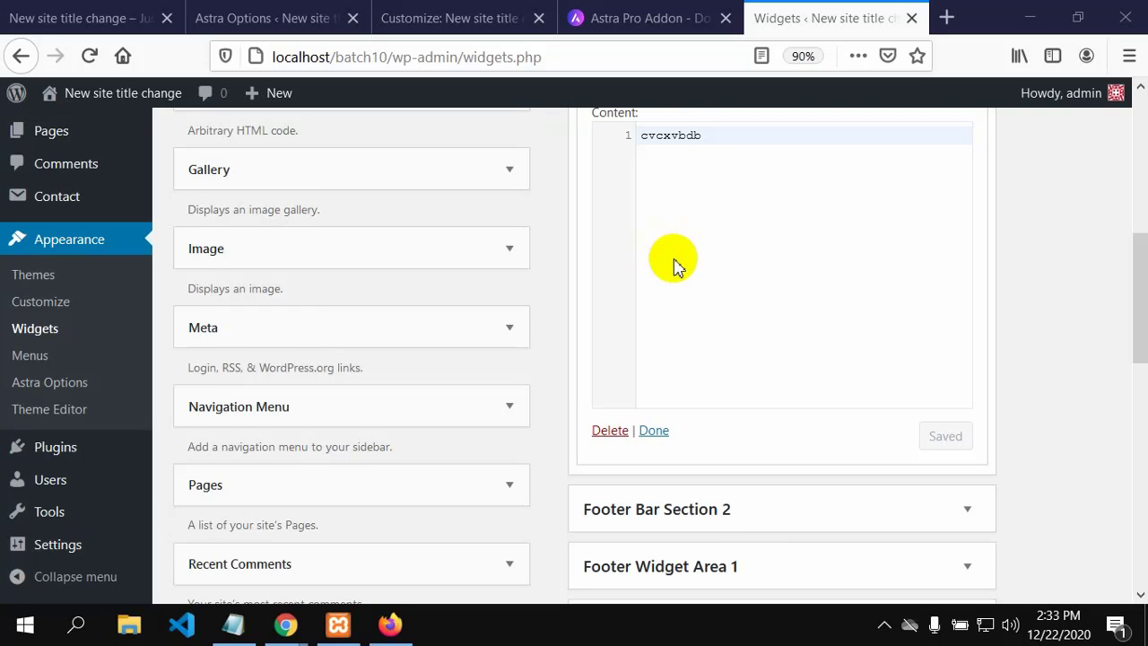
{"action": "scroll", "coordinate": [672, 260], "scroll_direction": "up", "scroll_amount": 1}
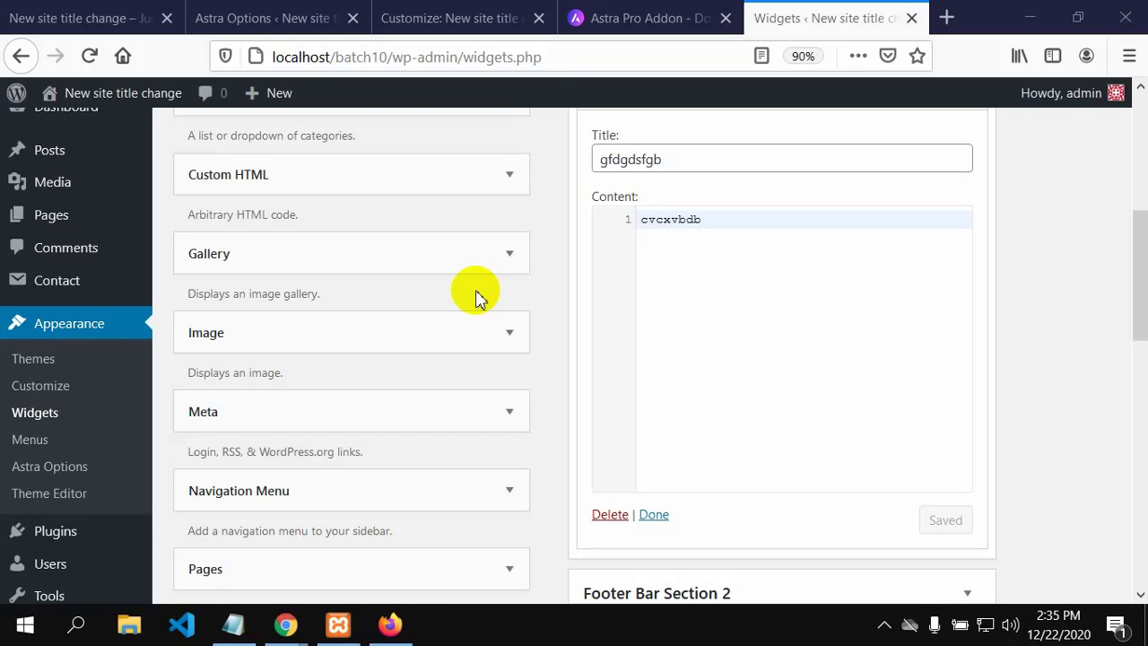
{"action": "left_click", "coordinate": [447, 633]}
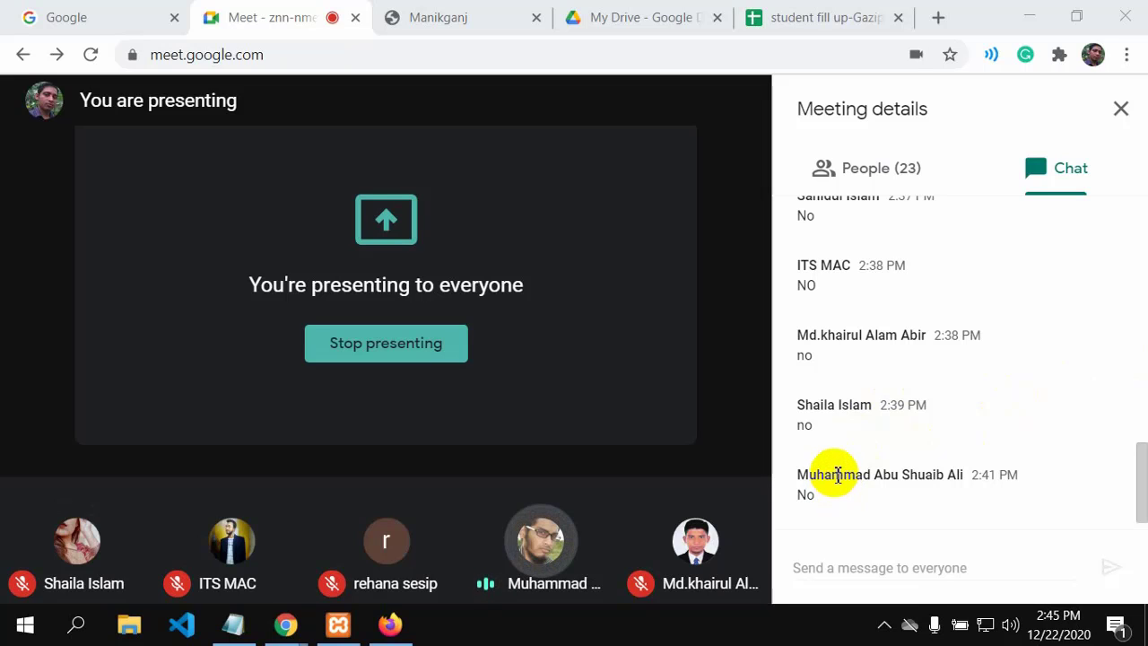
{"action": "left_click_drag", "start_coordinate": [799, 474], "coordinate": [825, 500]}
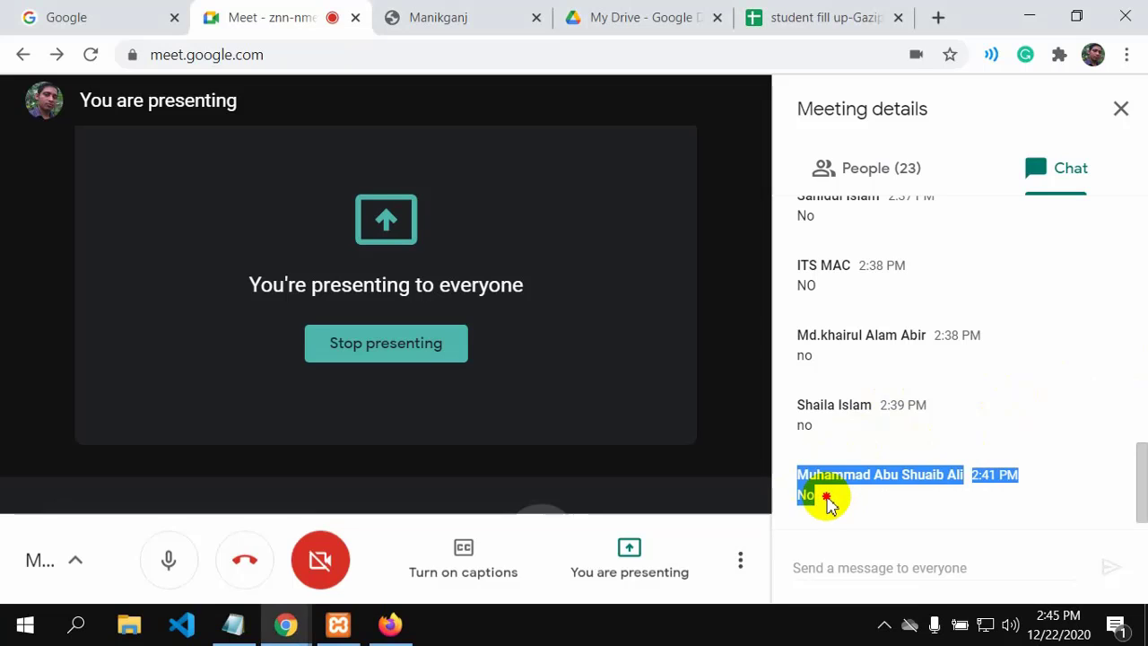
{"action": "left_click", "coordinate": [836, 476]}
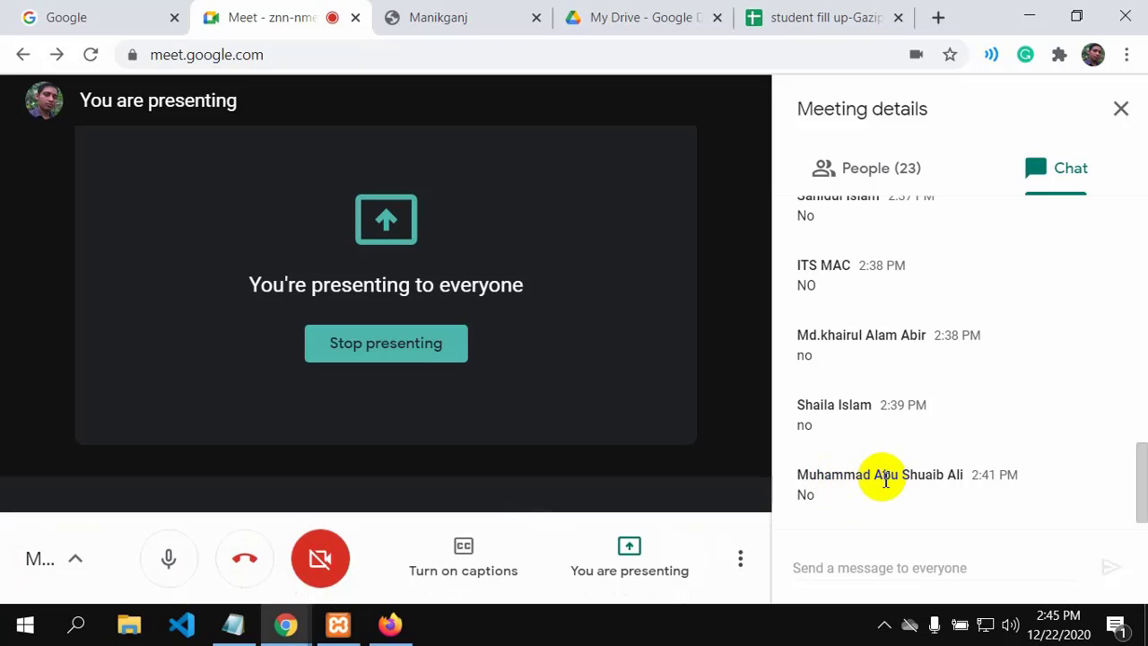
{"action": "left_click", "coordinate": [878, 481]}
{"action": "double_click", "coordinate": [878, 481]}
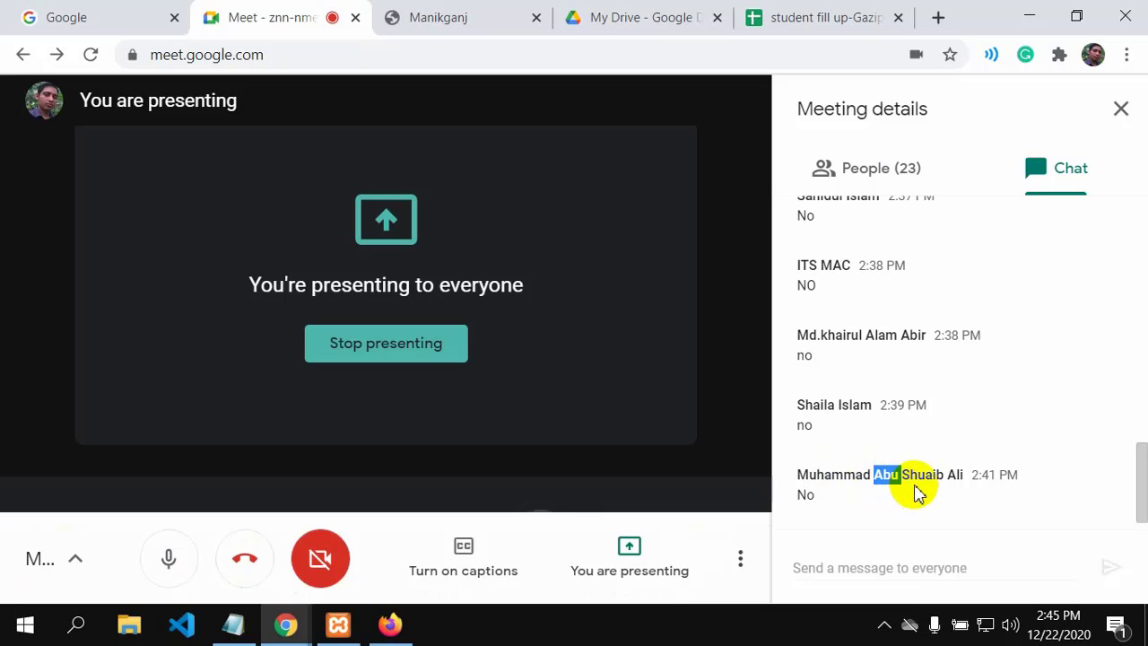
{"action": "left_click", "coordinate": [916, 494]}
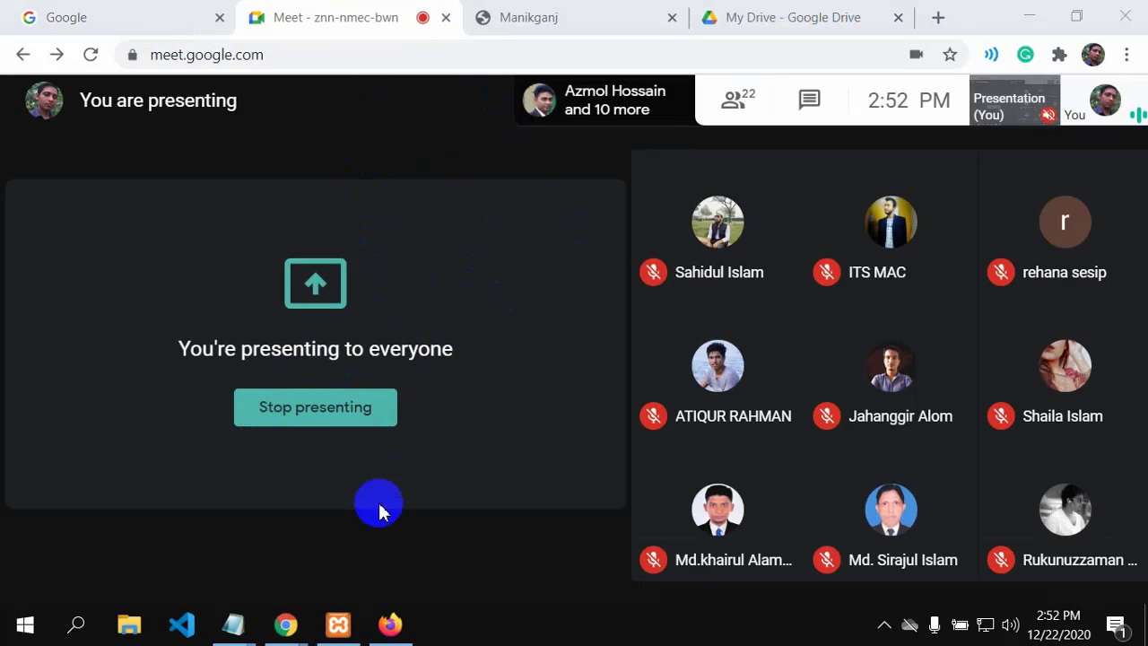
Switch to Firefox and examine the Why page of the Eiada website from header to footer.
{"action": "left_click", "coordinate": [392, 621]}
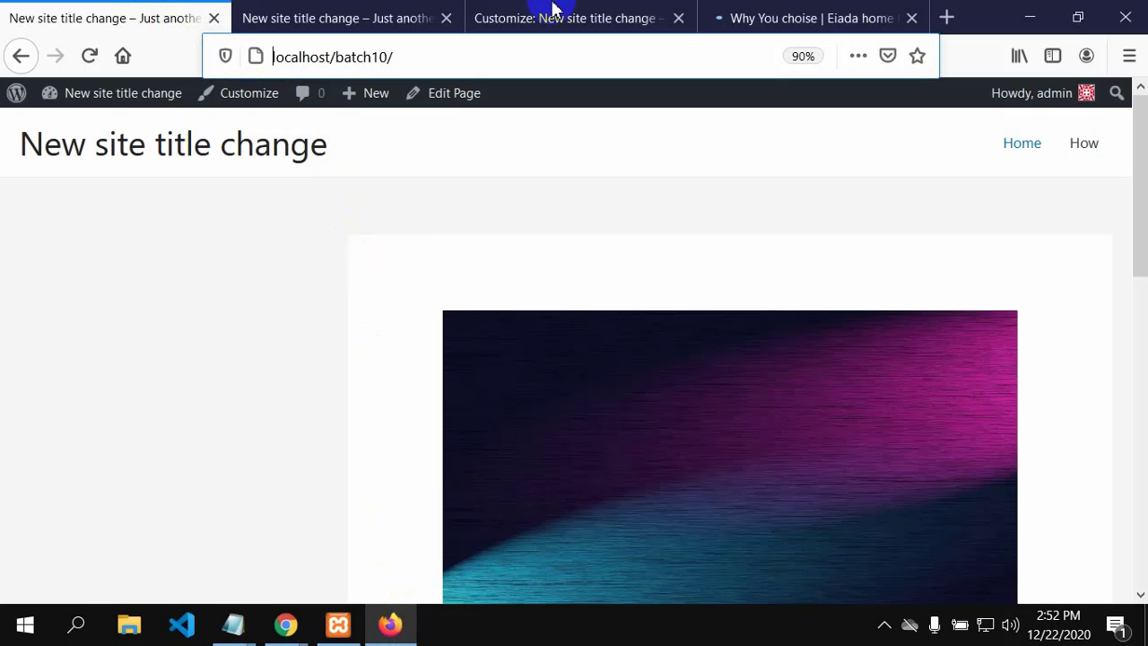
{"action": "left_click", "coordinate": [789, 18]}
{"action": "scroll", "coordinate": [520, 432], "scroll_direction": "down", "scroll_amount": 10}
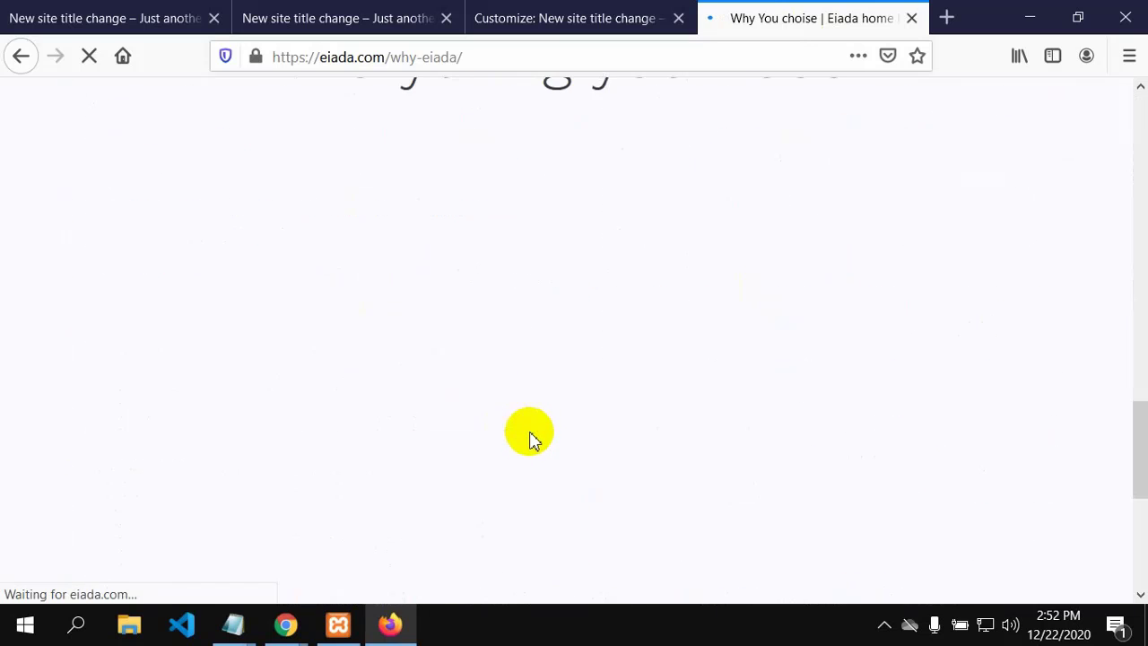
{"action": "scroll", "coordinate": [532, 440], "scroll_direction": "down", "scroll_amount": 10}
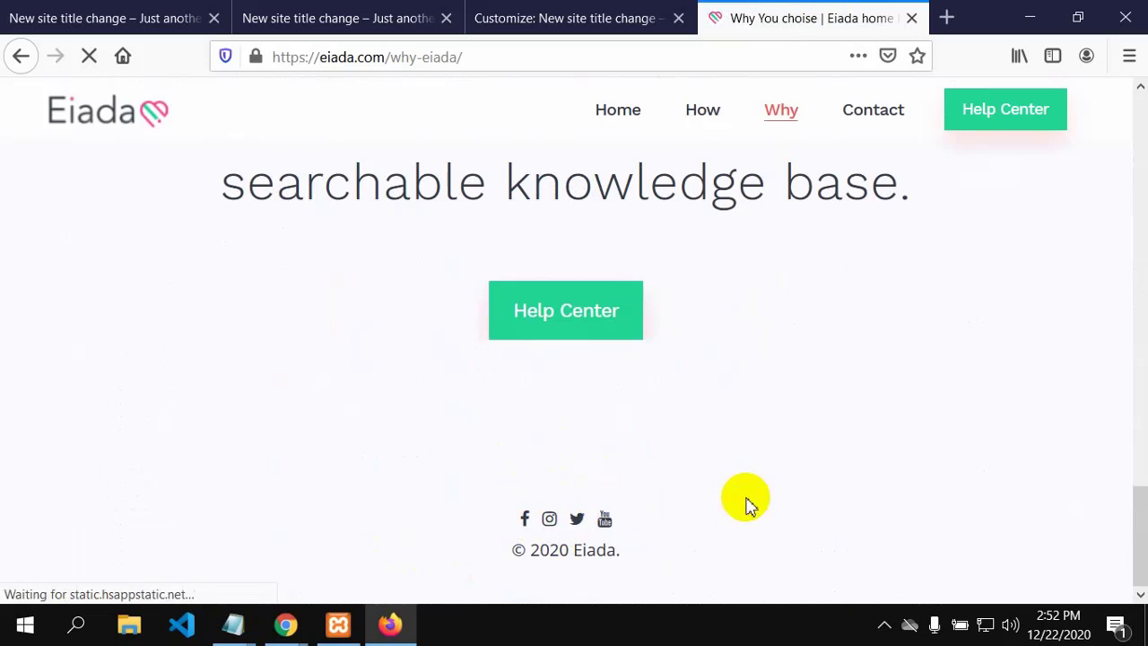
{"action": "scroll", "coordinate": [738, 228], "scroll_direction": "up", "scroll_amount": 8}
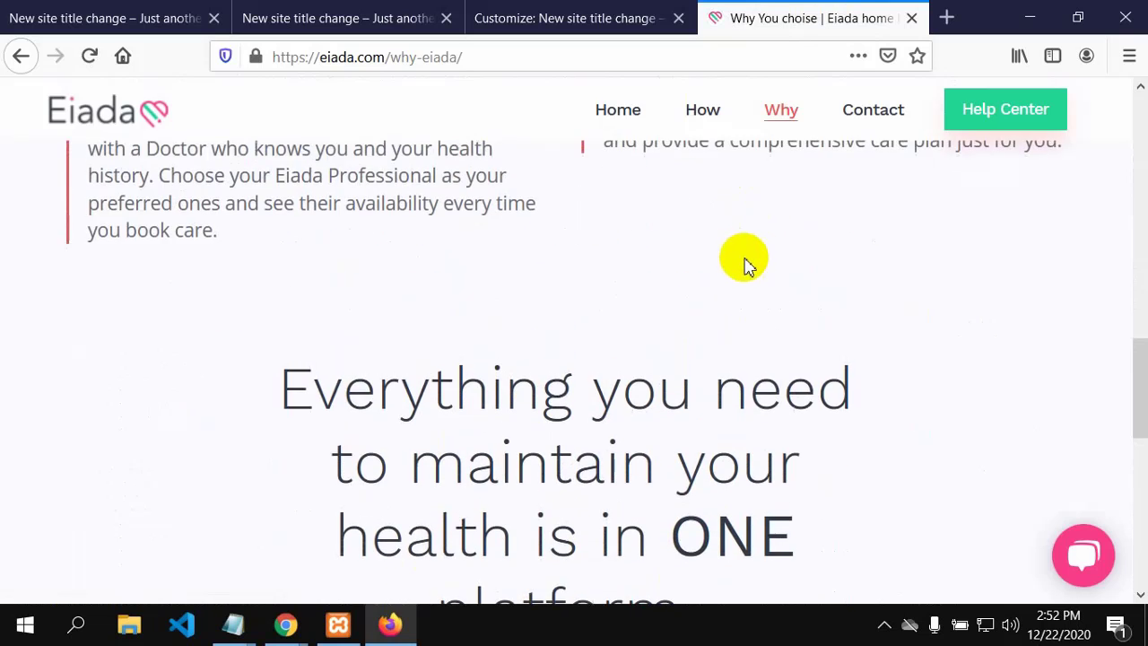
{"action": "scroll", "coordinate": [745, 260], "scroll_direction": "up", "scroll_amount": 10}
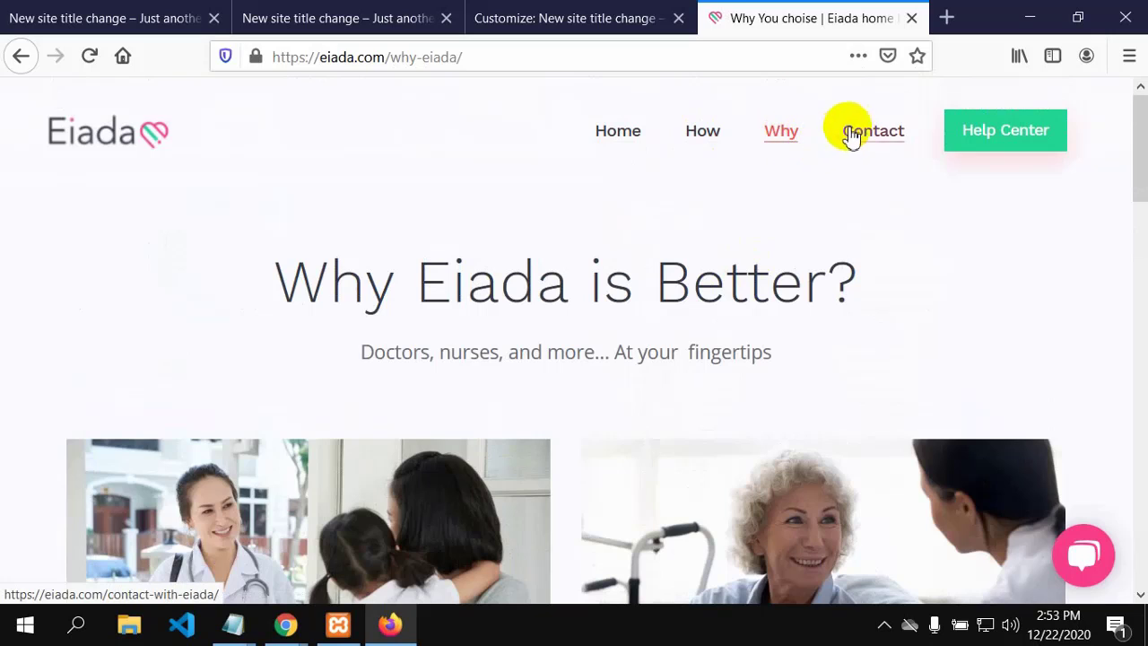
Open the Eiada Home page and examine its hero banner, phone mockup, About section and comparison table.
{"action": "left_click", "coordinate": [607, 139]}
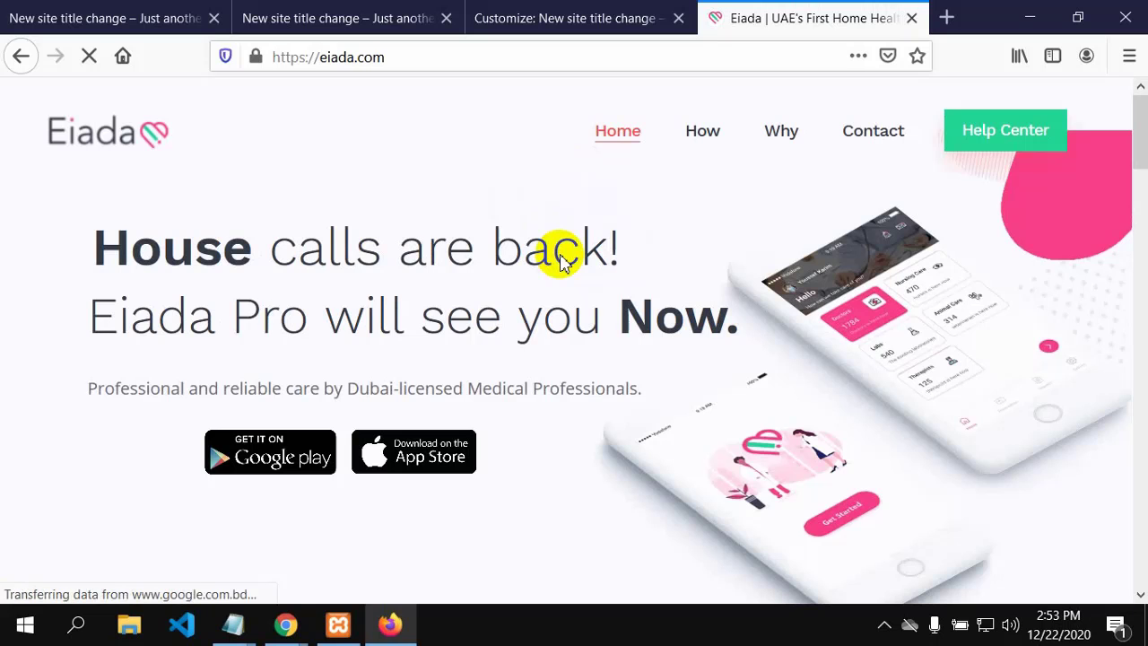
{"action": "scroll", "coordinate": [540, 295], "scroll_direction": "down", "scroll_amount": 5}
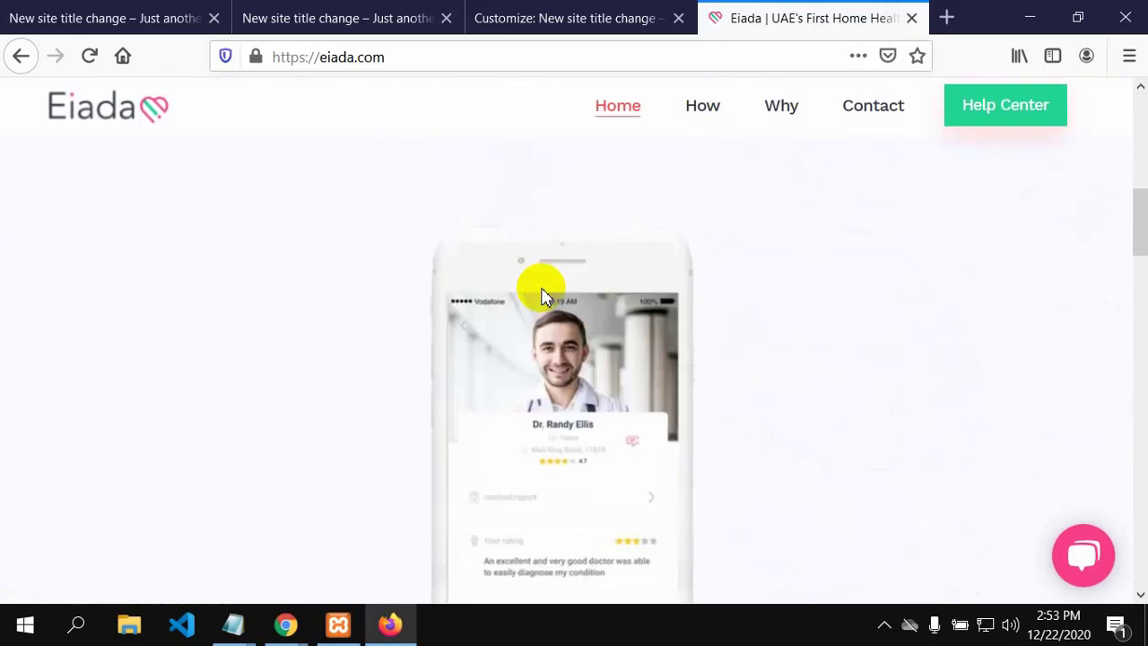
{"action": "scroll", "coordinate": [541, 295], "scroll_direction": "up", "scroll_amount": 5}
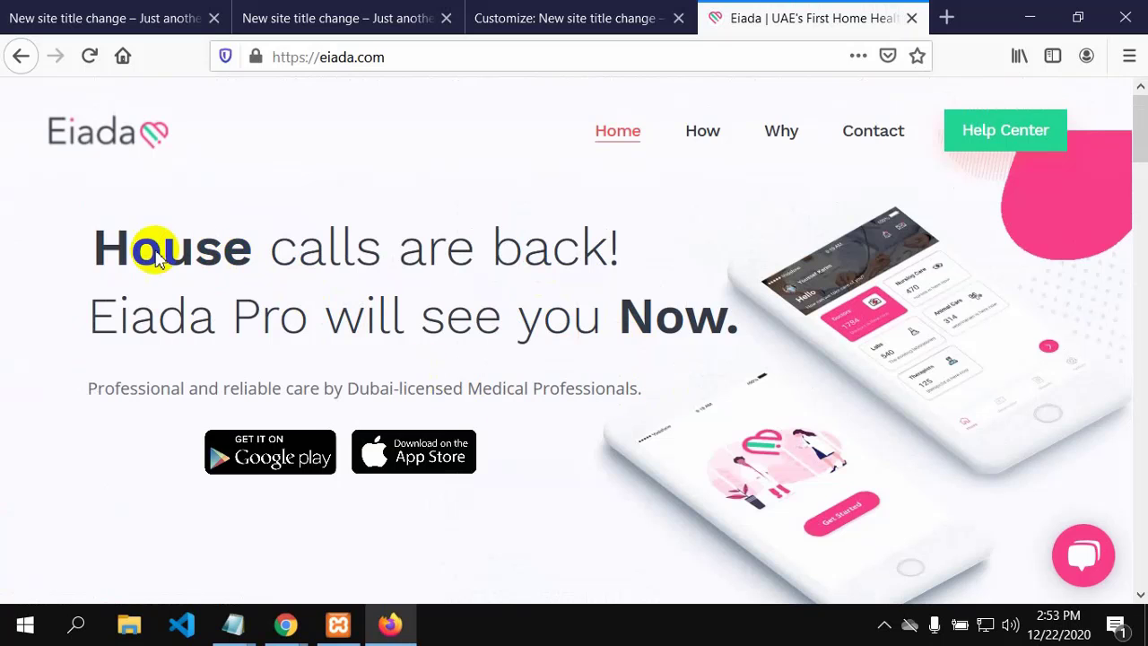
{"action": "scroll", "coordinate": [116, 269], "scroll_direction": "down", "scroll_amount": 1}
{"action": "scroll", "coordinate": [123, 287], "scroll_direction": "down", "scroll_amount": 5}
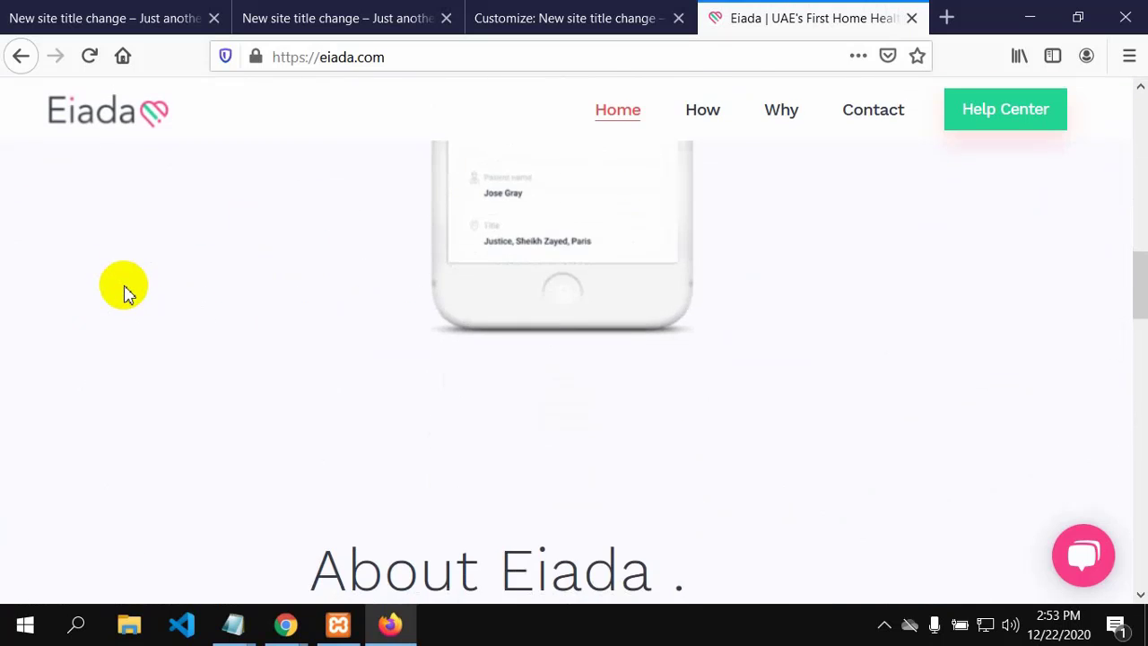
{"action": "scroll", "coordinate": [122, 287], "scroll_direction": "up", "scroll_amount": 3}
{"action": "scroll", "coordinate": [122, 287], "scroll_direction": "down", "scroll_amount": 6}
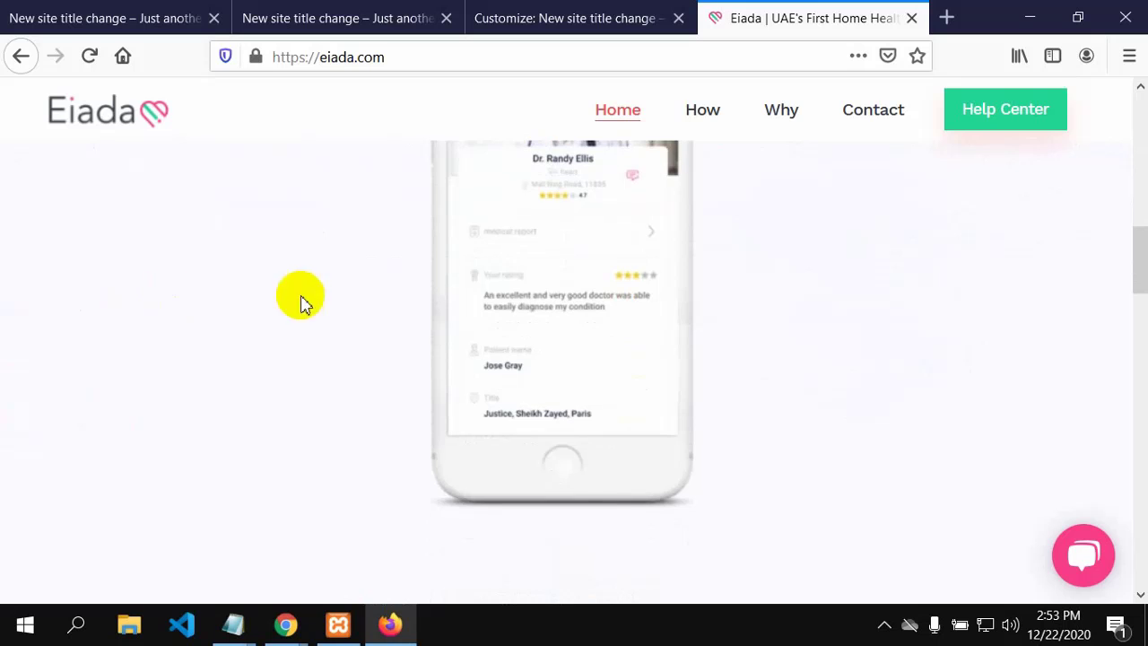
{"action": "scroll", "coordinate": [726, 331], "scroll_direction": "up", "scroll_amount": 3}
{"action": "scroll", "coordinate": [744, 332], "scroll_direction": "up", "scroll_amount": 3}
{"action": "scroll", "coordinate": [744, 331], "scroll_direction": "down", "scroll_amount": 5}
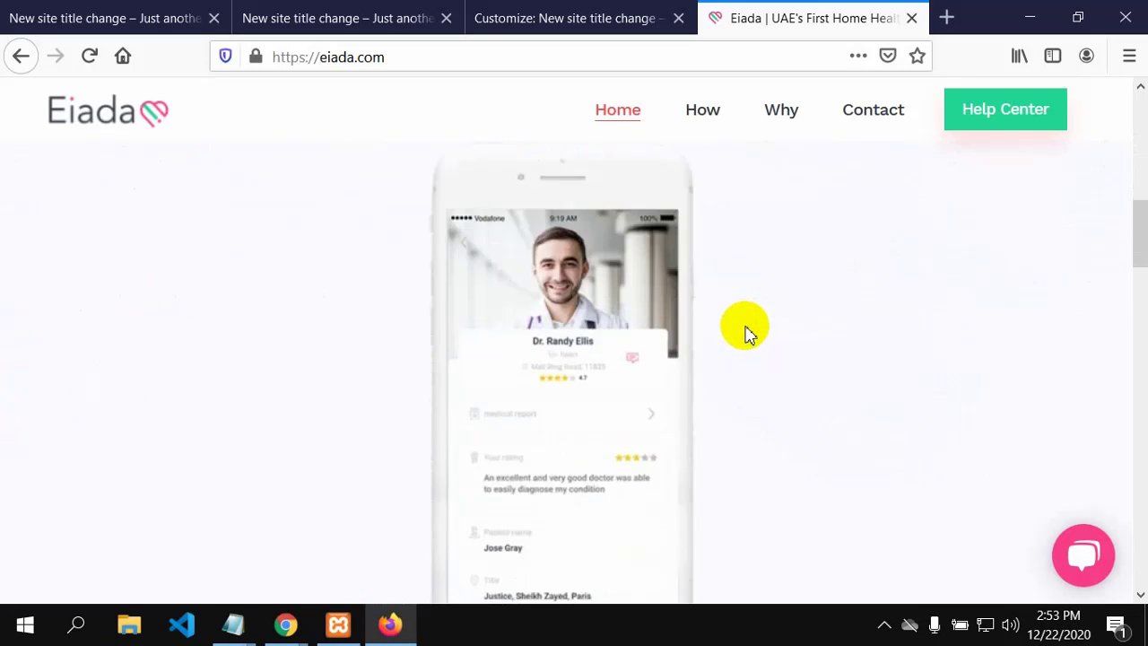
{"action": "scroll", "coordinate": [749, 332], "scroll_direction": "down", "scroll_amount": 7}
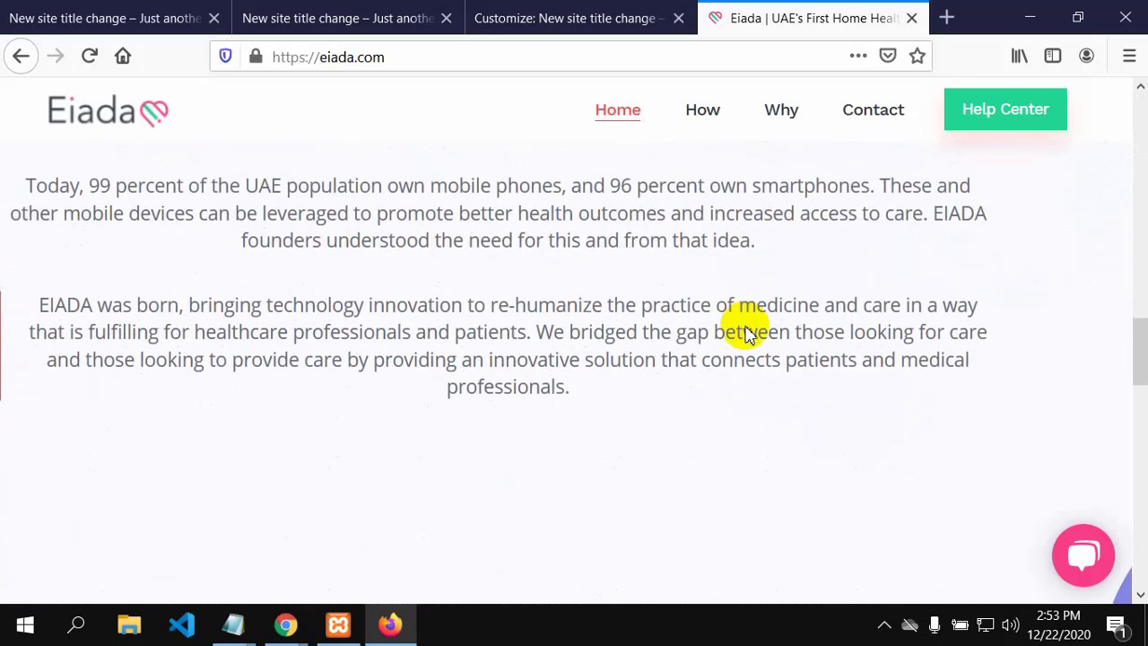
{"action": "scroll", "coordinate": [744, 325], "scroll_direction": "up", "scroll_amount": 4}
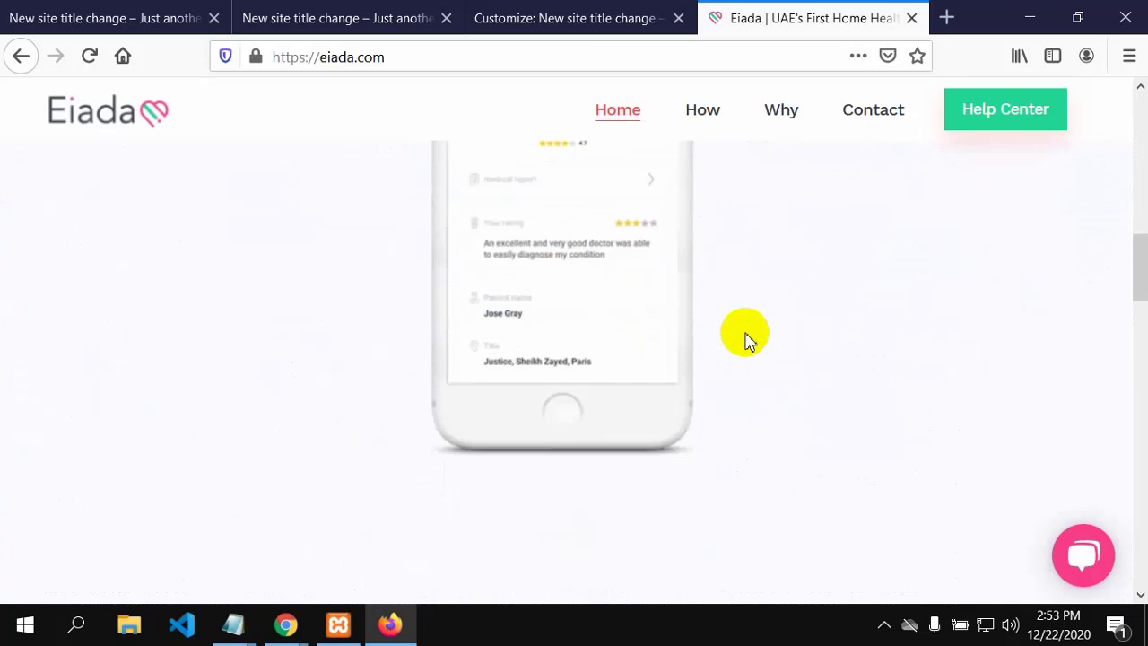
{"action": "scroll", "coordinate": [744, 332], "scroll_direction": "down", "scroll_amount": 5}
{"action": "scroll", "coordinate": [745, 333], "scroll_direction": "down", "scroll_amount": 8}
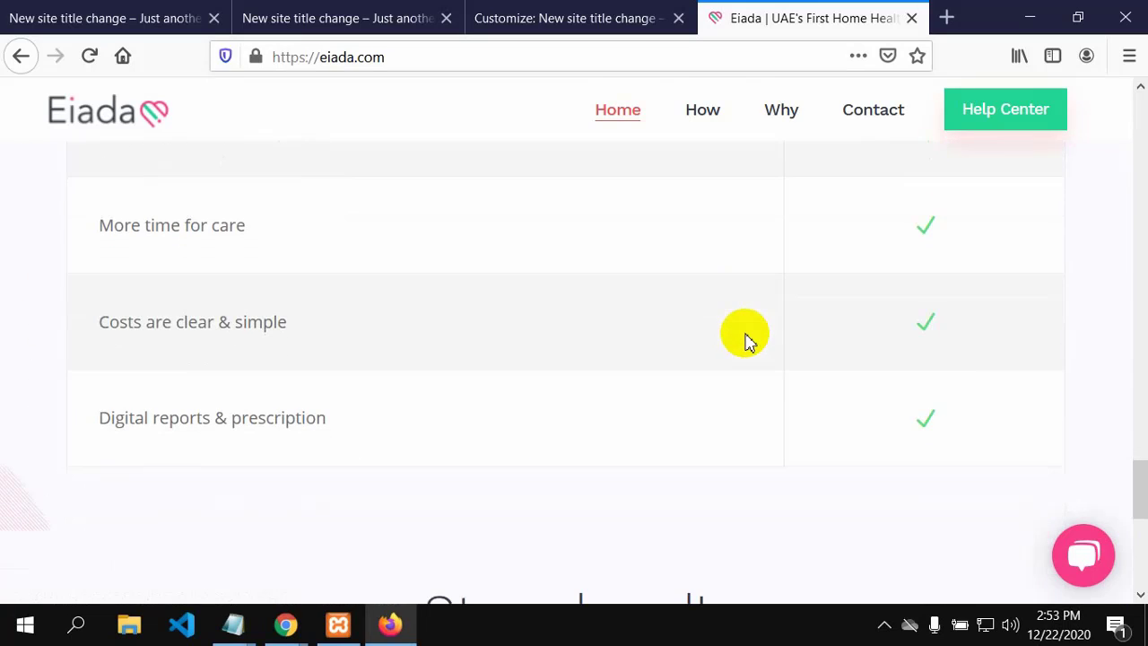
{"action": "left_click_drag", "start_coordinate": [1139, 475], "coordinate": [1084, 84]}
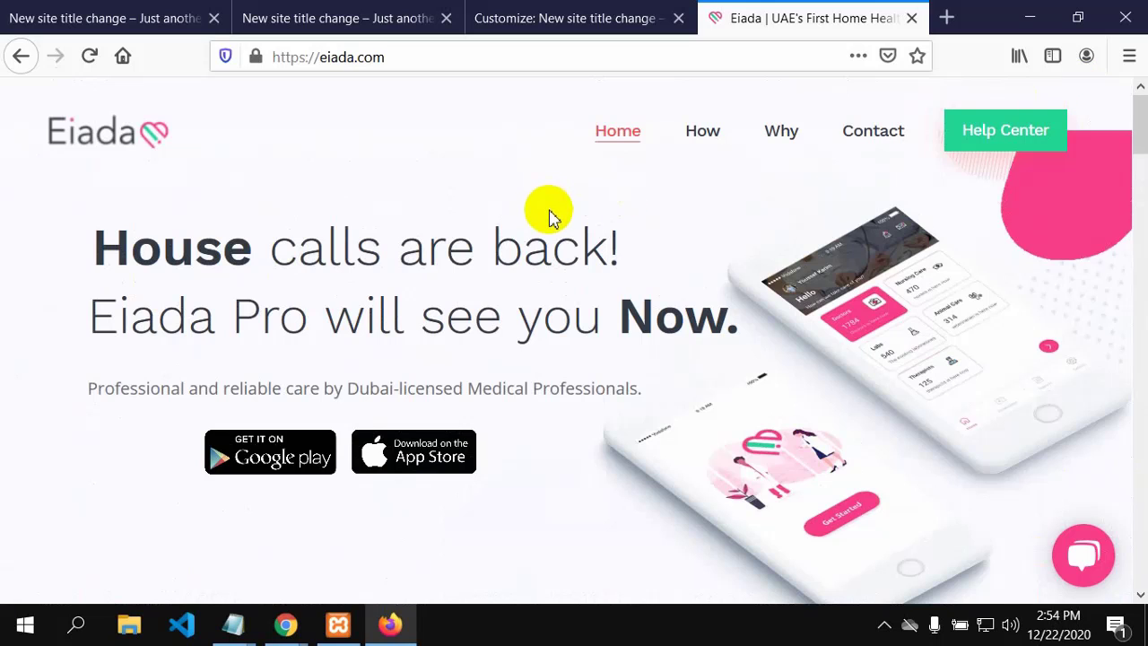
Examine the Home page of the local WordPress site at localhost/batch10, including its header, featured image and body text.
{"action": "left_click", "coordinate": [94, 25]}
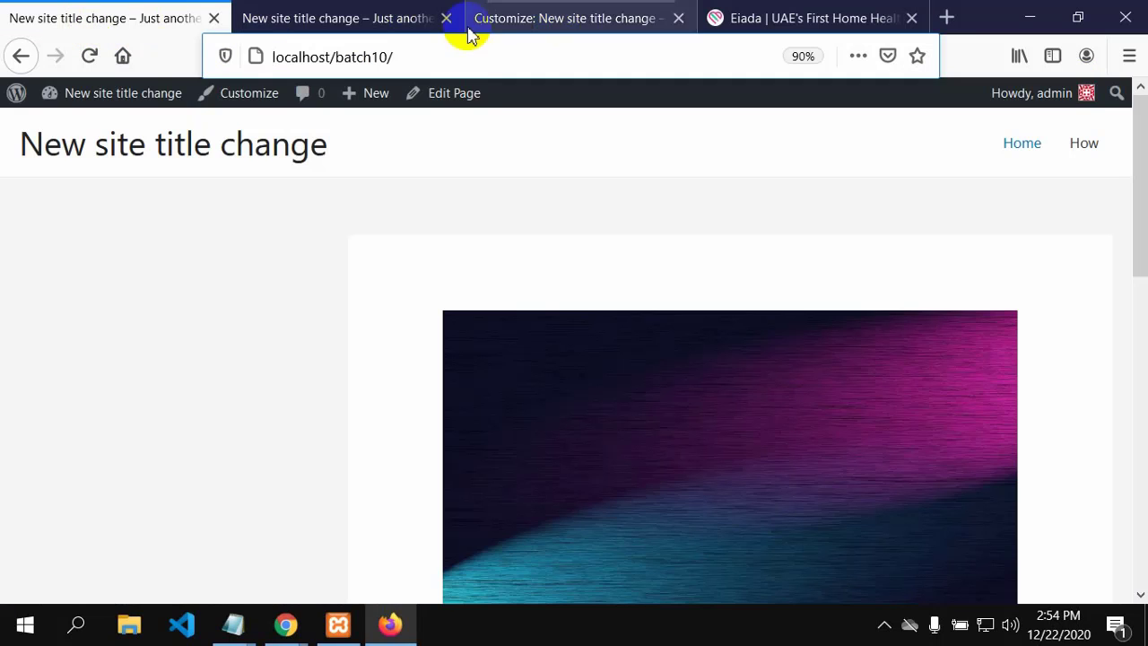
{"action": "left_click", "coordinate": [1009, 154]}
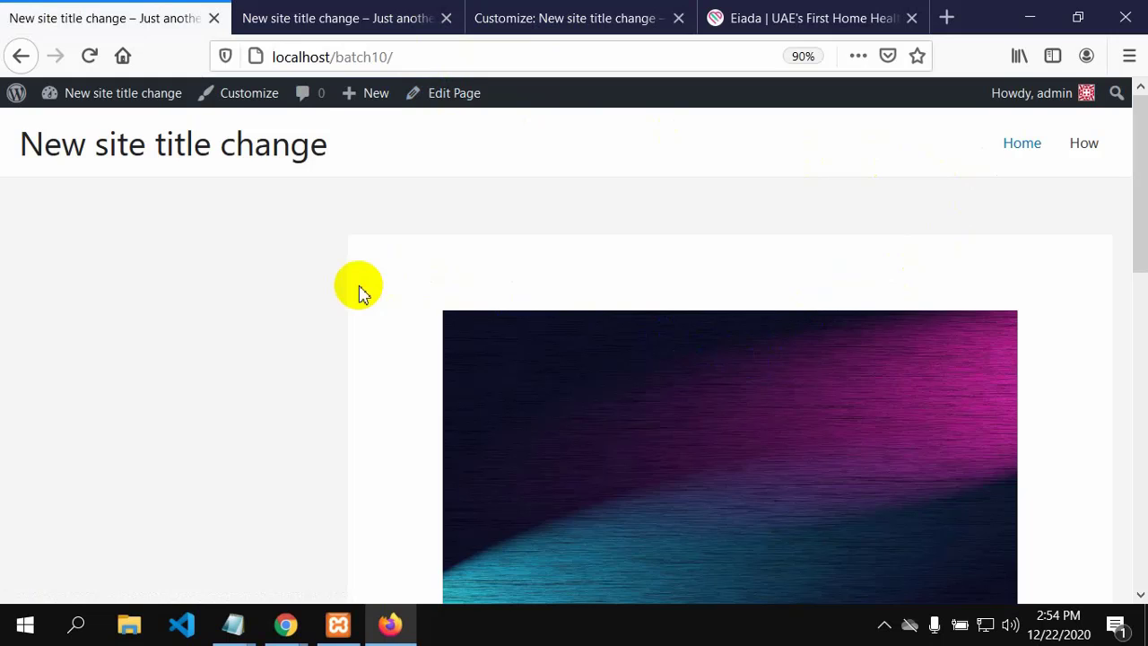
{"action": "scroll", "coordinate": [361, 305], "scroll_direction": "down", "scroll_amount": 3}
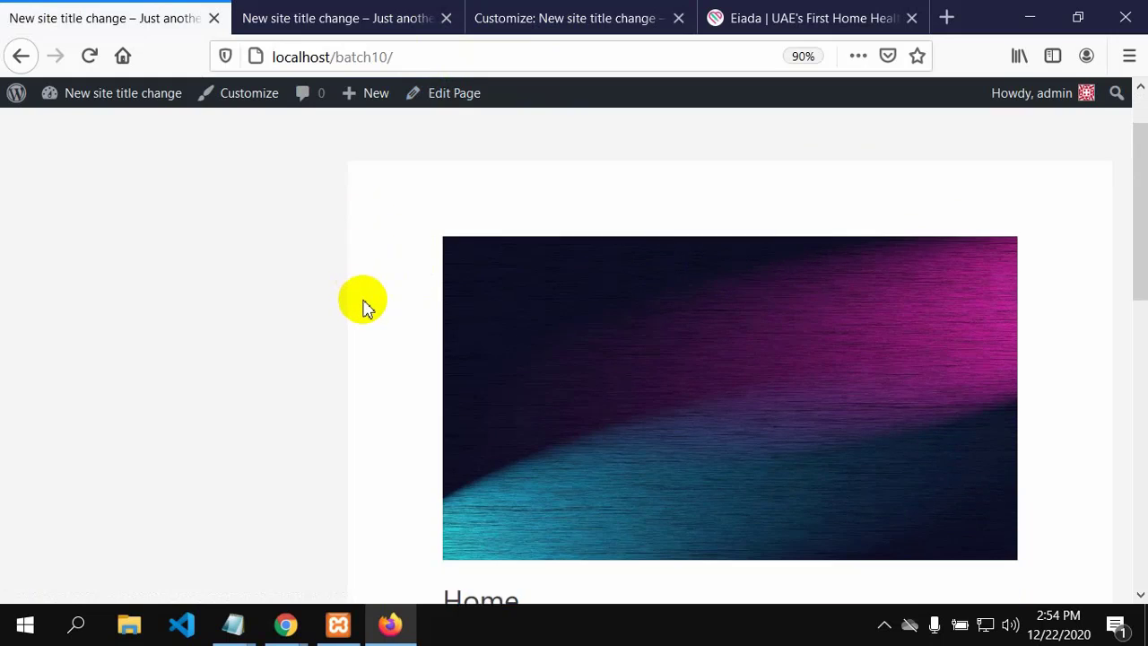
{"action": "scroll", "coordinate": [363, 305], "scroll_direction": "down", "scroll_amount": 2}
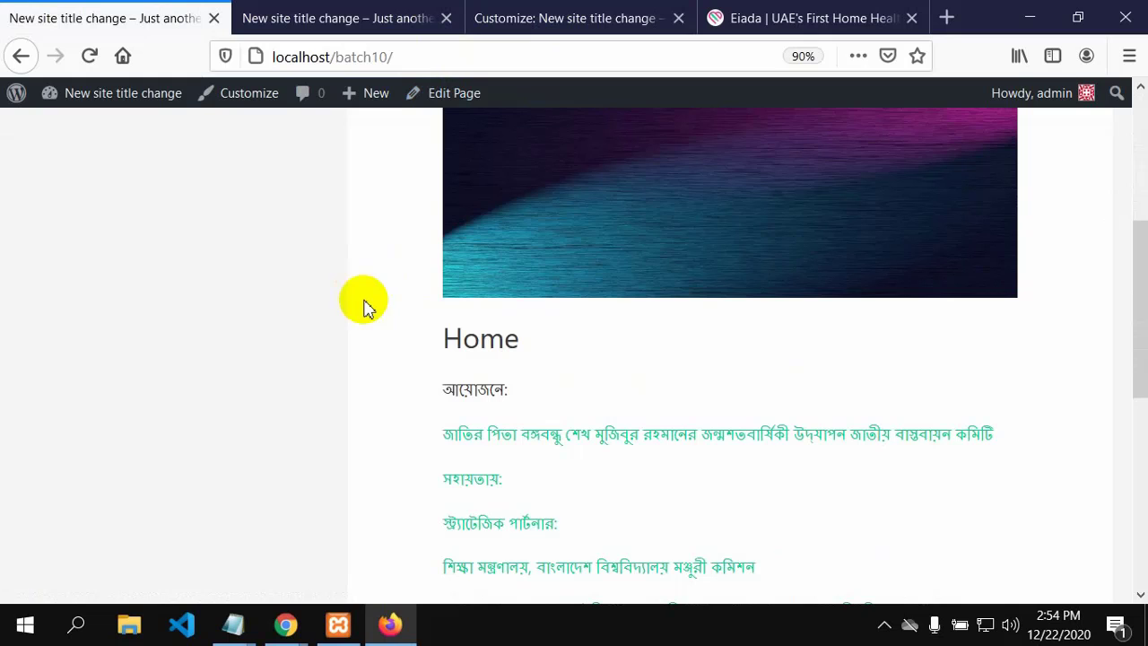
{"action": "scroll", "coordinate": [363, 305], "scroll_direction": "down", "scroll_amount": 4}
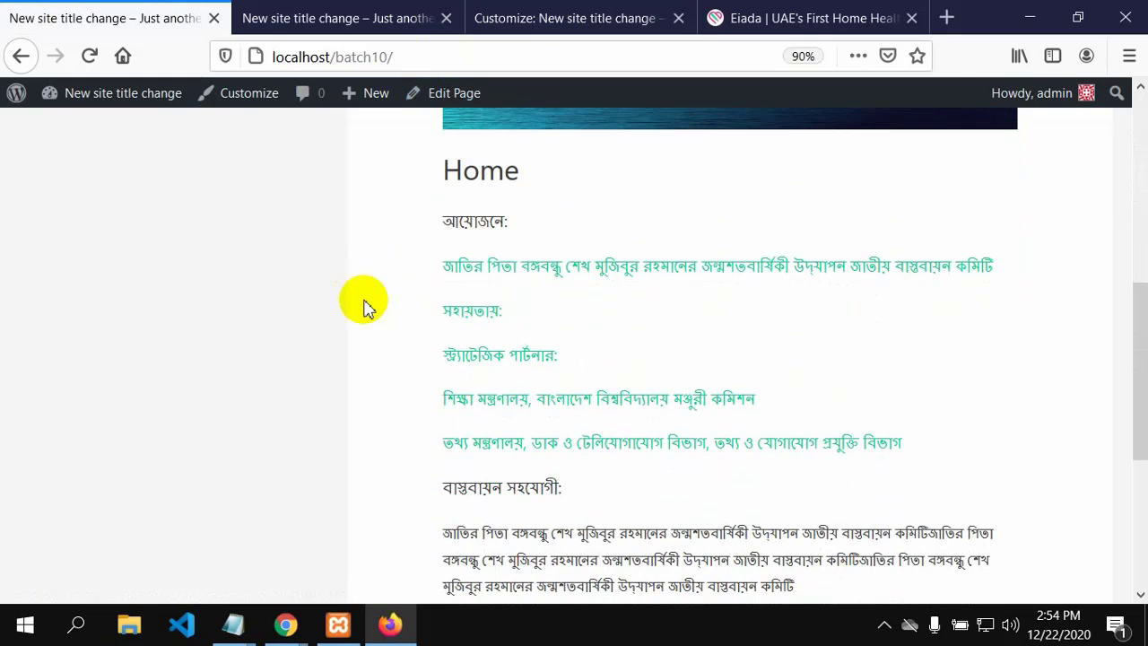
{"action": "scroll", "coordinate": [364, 305], "scroll_direction": "up", "scroll_amount": 10}
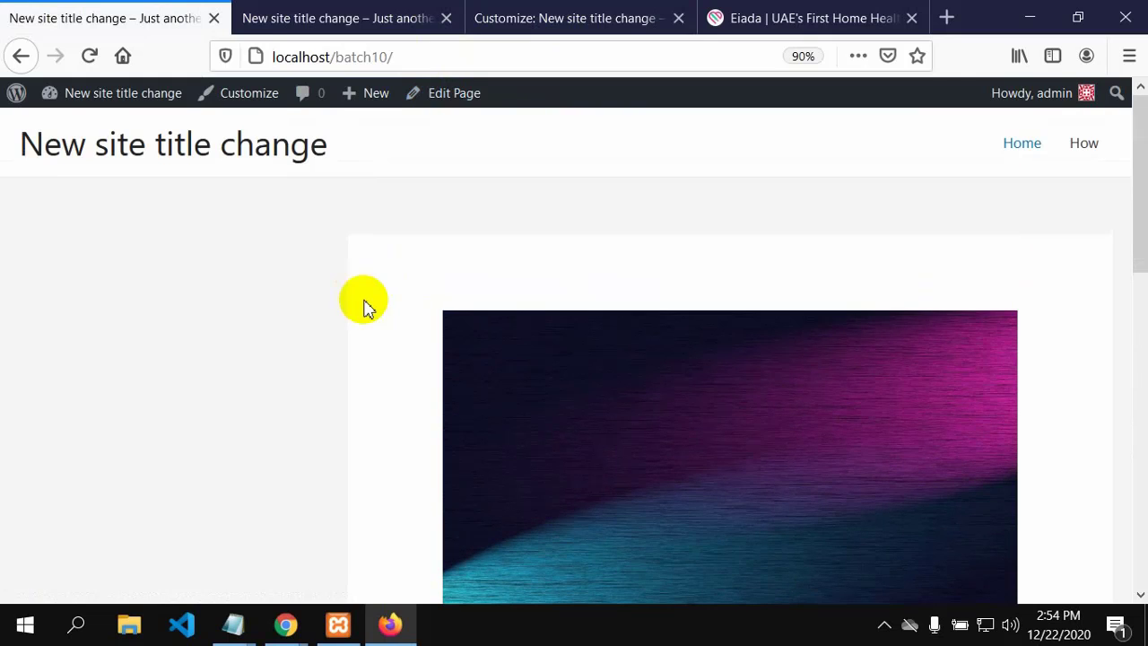
{"action": "scroll", "coordinate": [368, 309], "scroll_direction": "down", "scroll_amount": 2}
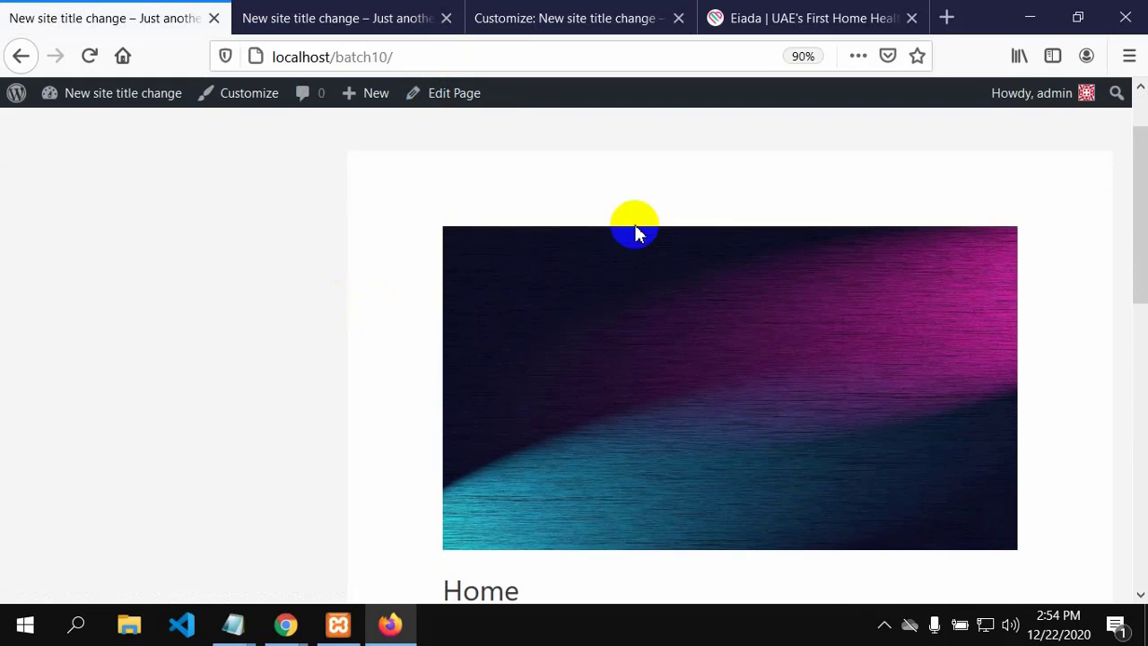
Check the site's Footer Bar customizer page, then compare it with the Eiada Home page's hero banner and phone section.
{"action": "left_click", "coordinate": [558, 27]}
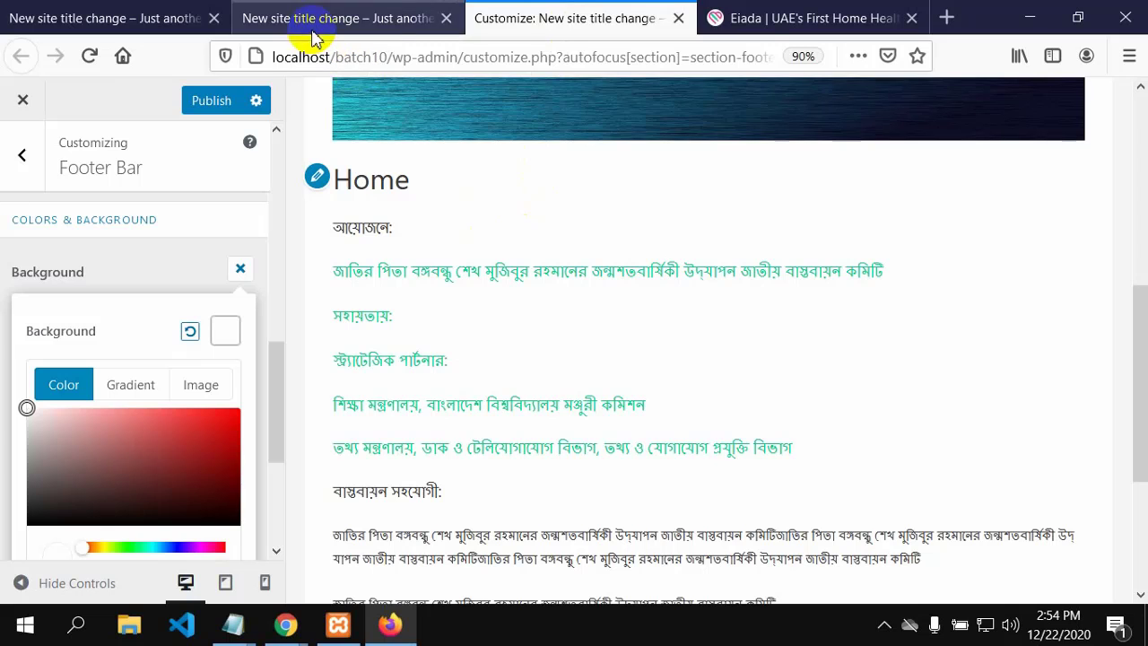
{"action": "left_click", "coordinate": [769, 27]}
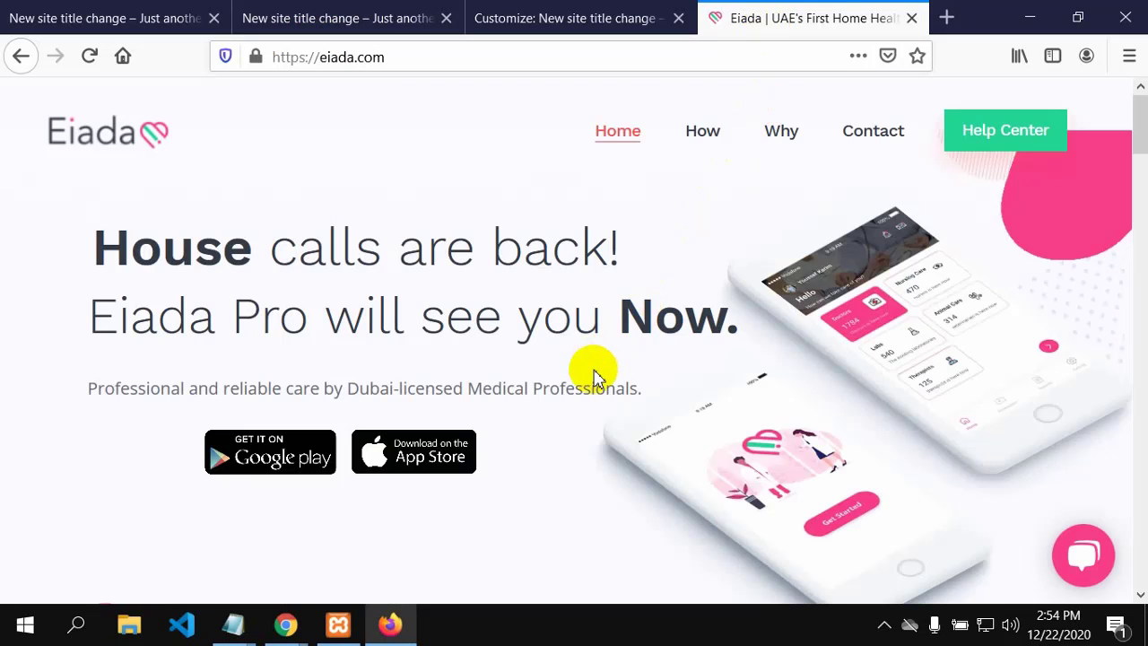
{"action": "scroll", "coordinate": [528, 417], "scroll_direction": "down", "scroll_amount": 10}
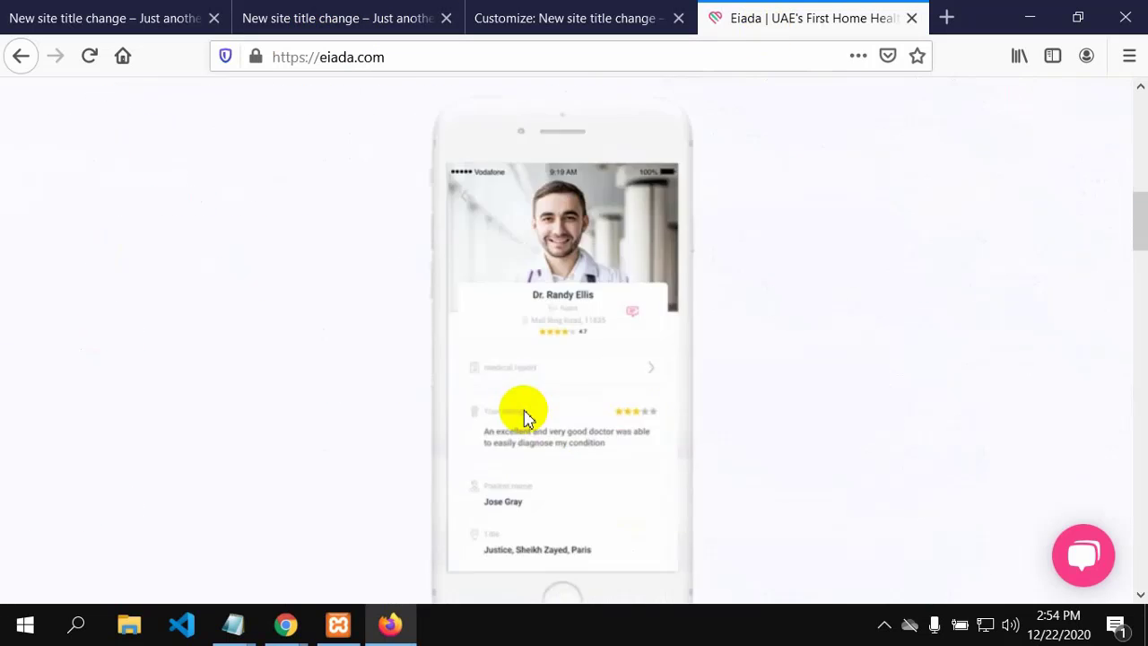
{"action": "scroll", "coordinate": [527, 417], "scroll_direction": "up", "scroll_amount": 10}
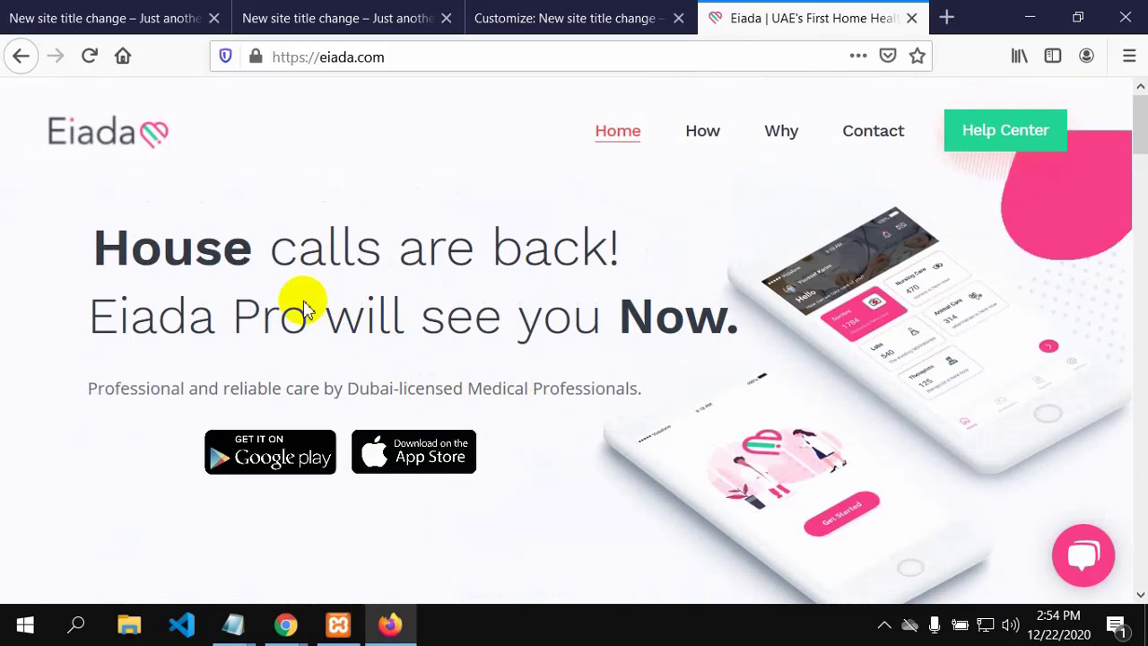
{"action": "left_click_drag", "start_coordinate": [130, 253], "coordinate": [105, 260]}
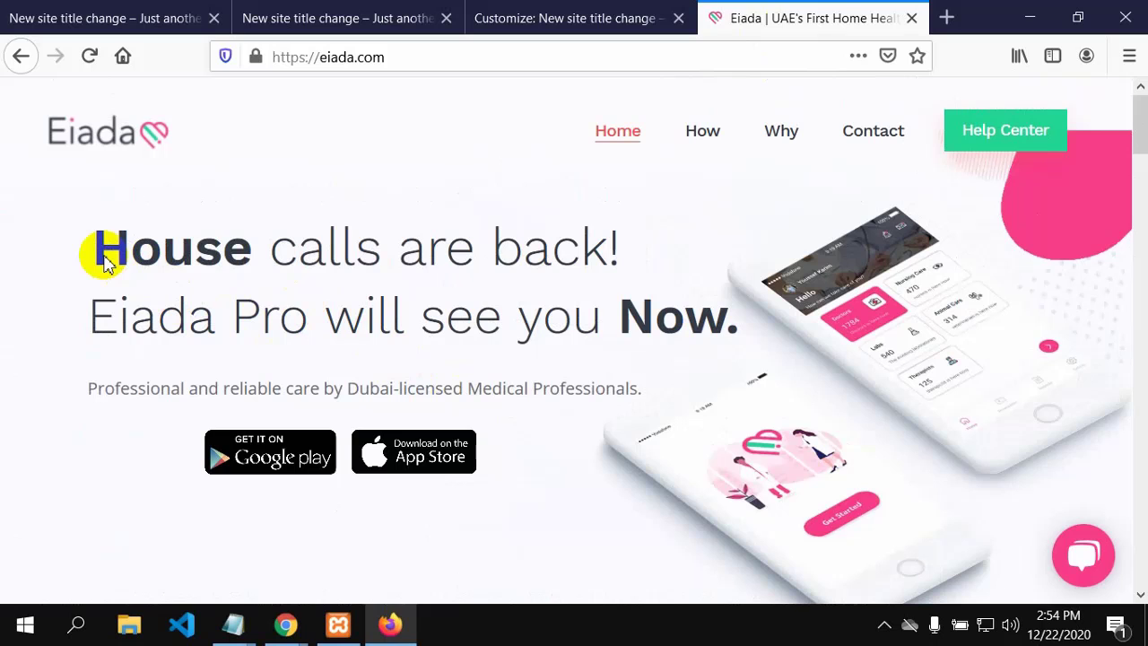
{"action": "scroll", "coordinate": [377, 368], "scroll_direction": "down", "scroll_amount": 5}
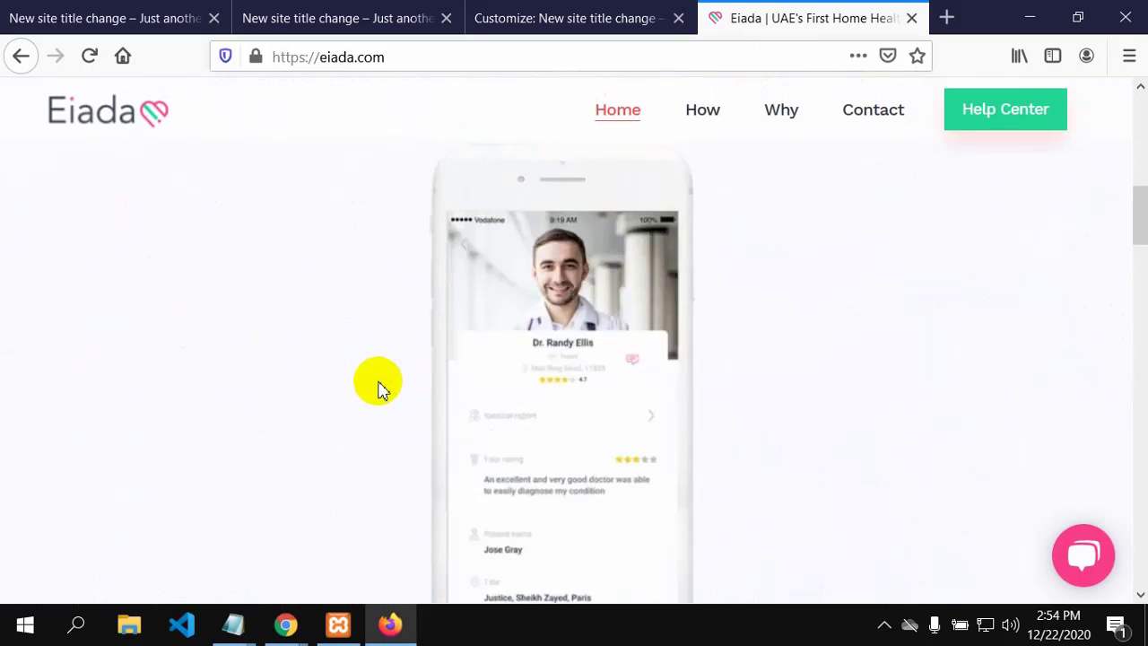
{"action": "scroll", "coordinate": [697, 338], "scroll_direction": "up", "scroll_amount": 5}
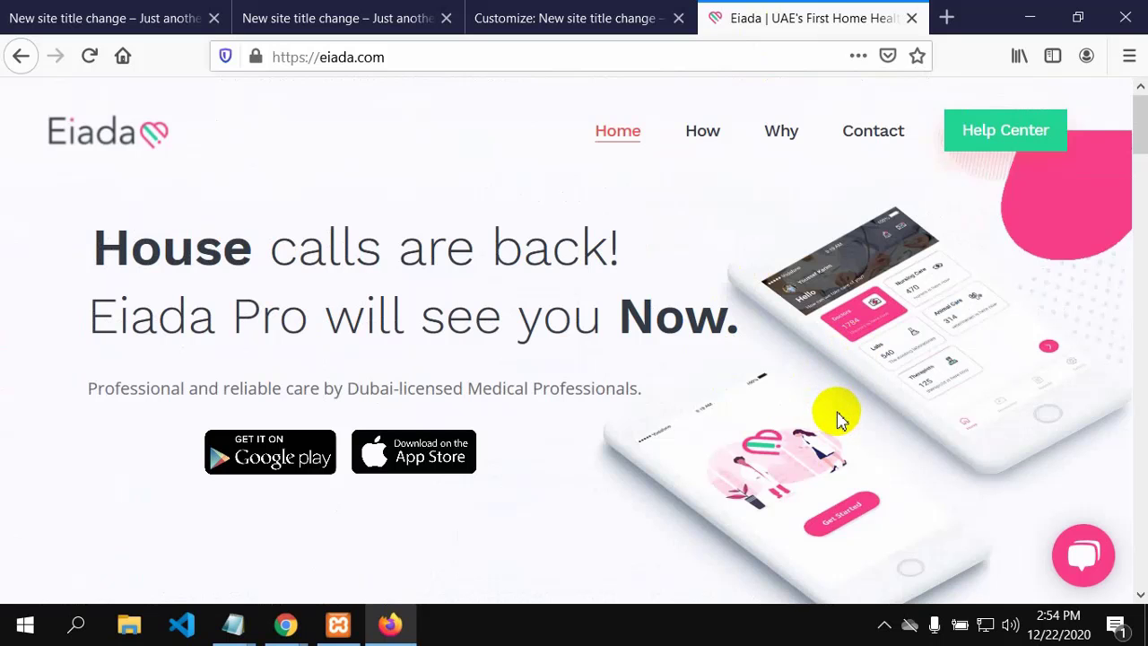
{"action": "scroll", "coordinate": [774, 420], "scroll_direction": "down", "scroll_amount": 5}
{"action": "scroll", "coordinate": [773, 428], "scroll_direction": "up", "scroll_amount": 5}
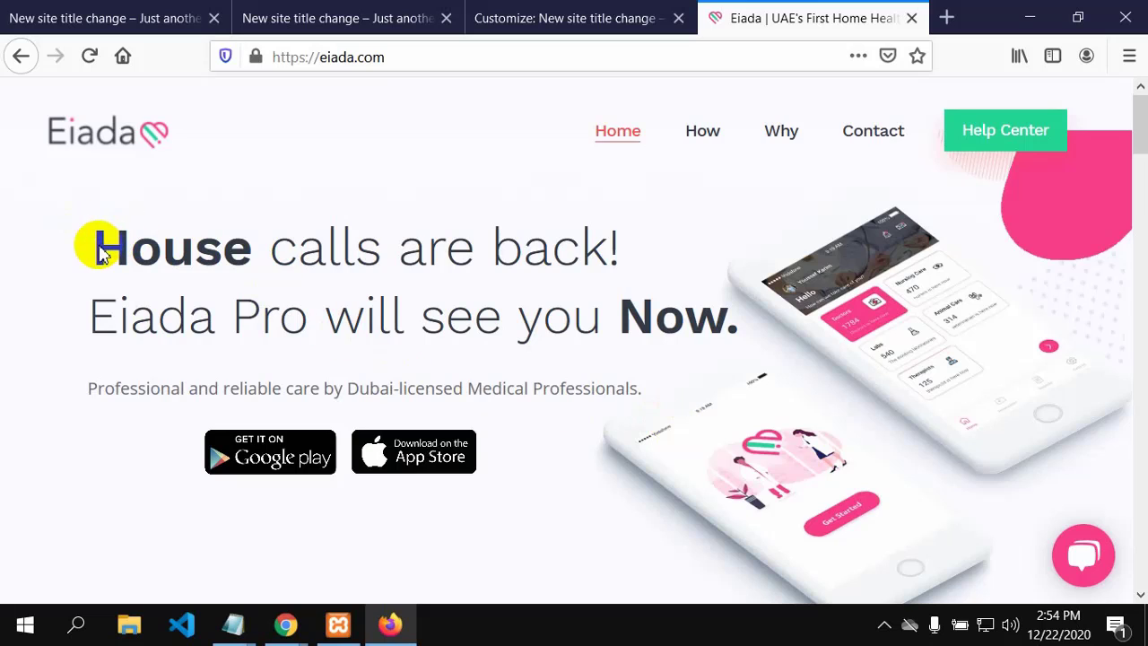
{"action": "left_click", "coordinate": [573, 234]}
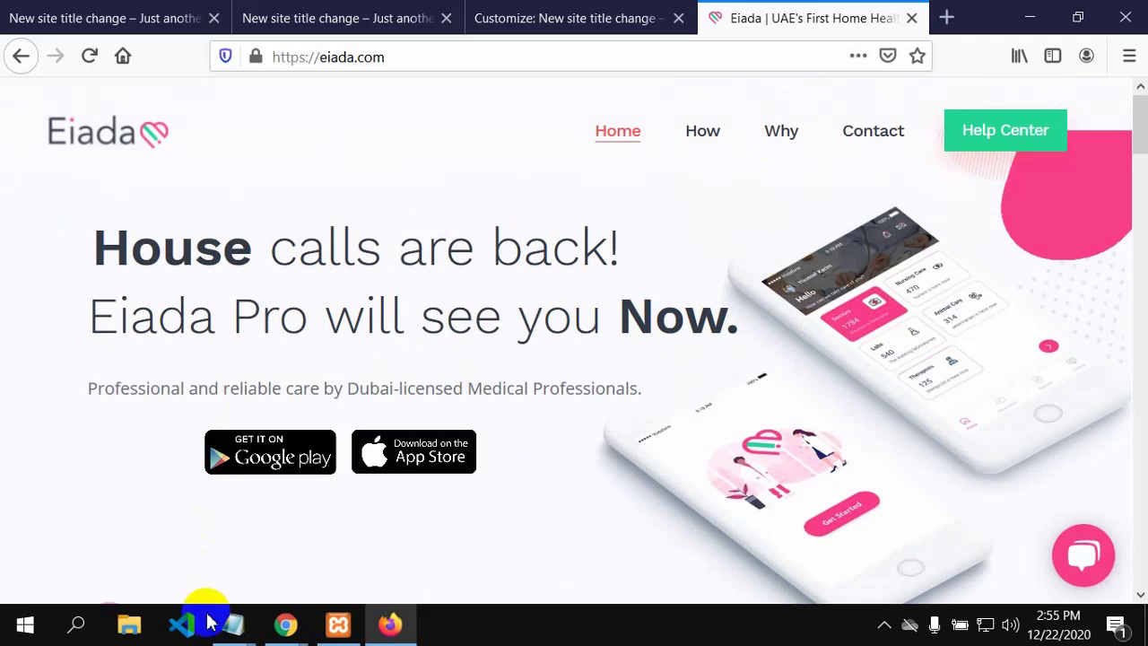
{"action": "left_click", "coordinate": [388, 623]}
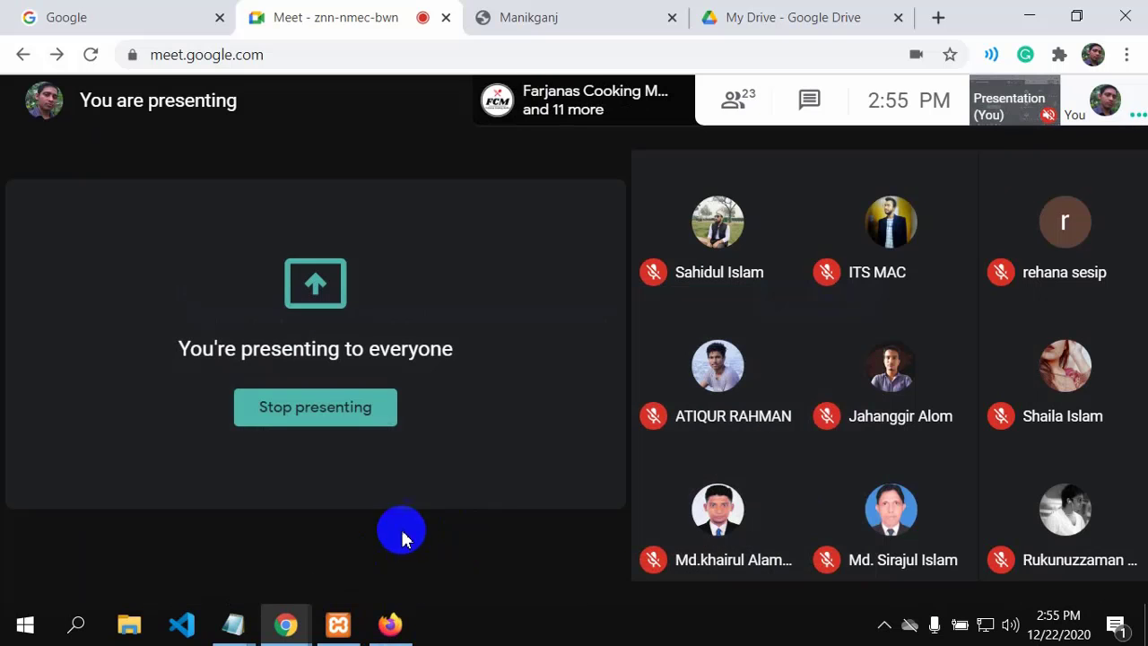
{"action": "mouse_move", "coordinate": [472, 376]}
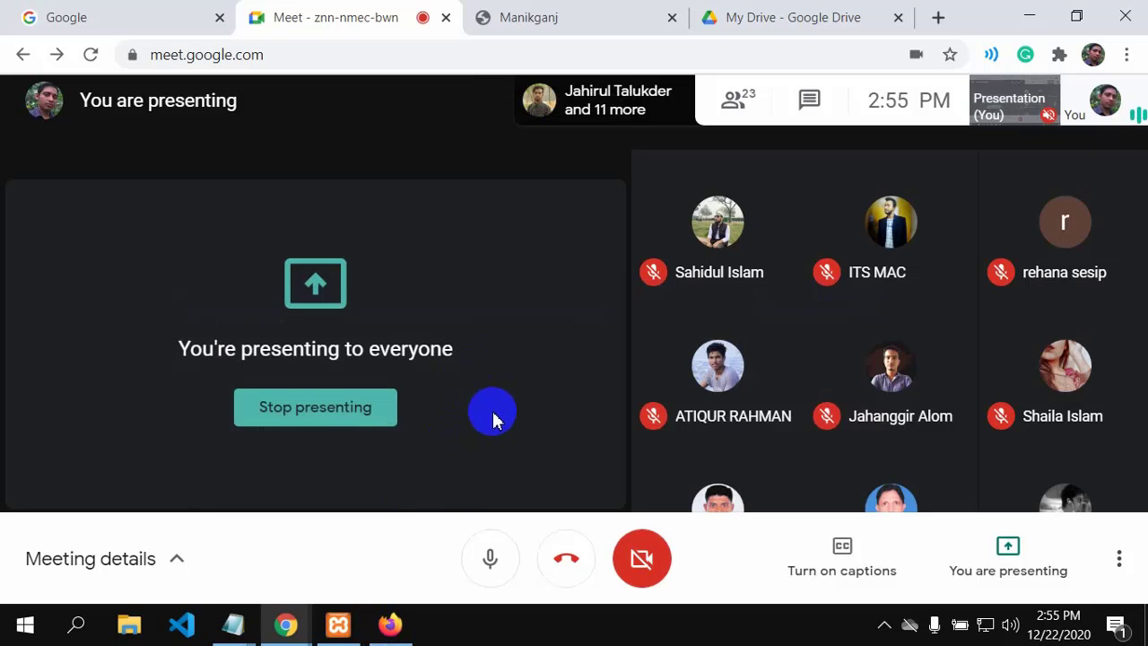
{"action": "left_click", "coordinate": [388, 626]}
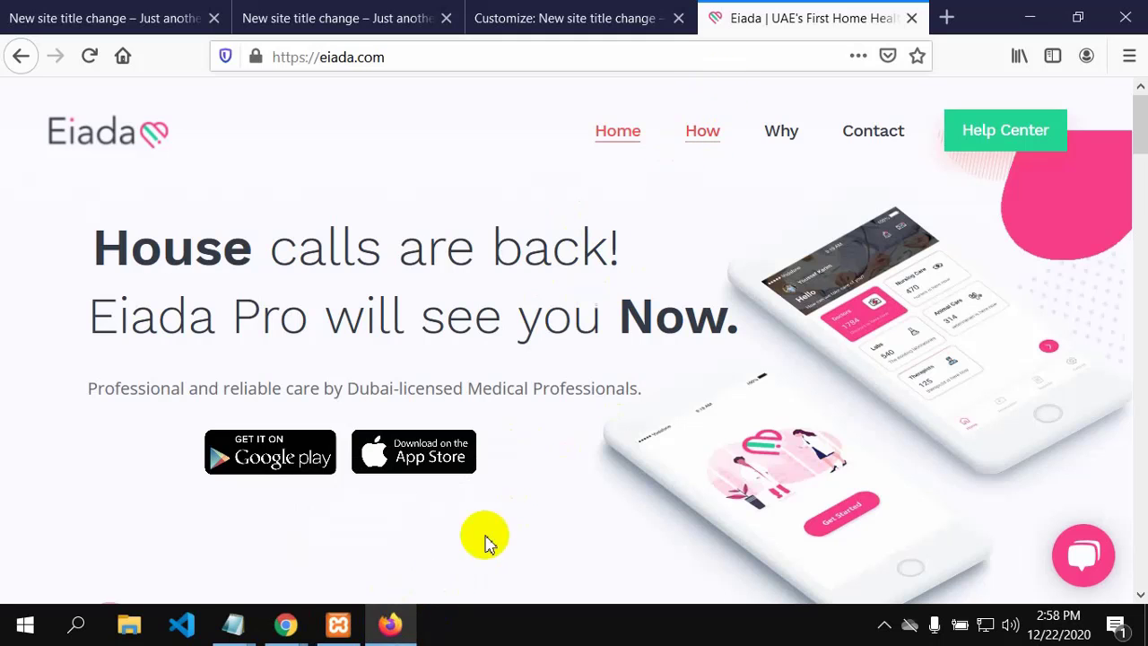
Examine the local WordPress site's Home page, including its header, empty sidebar area, featured image, title and body text.
{"action": "left_click", "coordinate": [327, 9]}
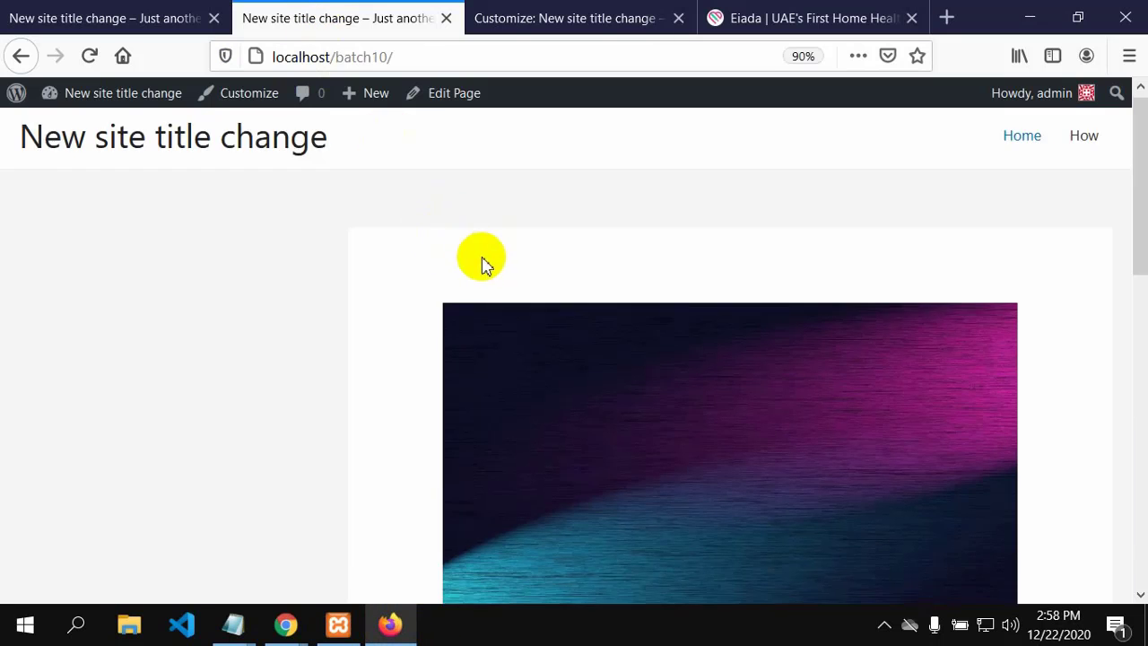
{"action": "scroll", "coordinate": [481, 261], "scroll_direction": "down", "scroll_amount": 2}
{"action": "scroll", "coordinate": [484, 269], "scroll_direction": "up", "scroll_amount": 2}
{"action": "scroll", "coordinate": [489, 278], "scroll_direction": "down", "scroll_amount": 3}
{"action": "scroll", "coordinate": [490, 277], "scroll_direction": "up", "scroll_amount": 2}
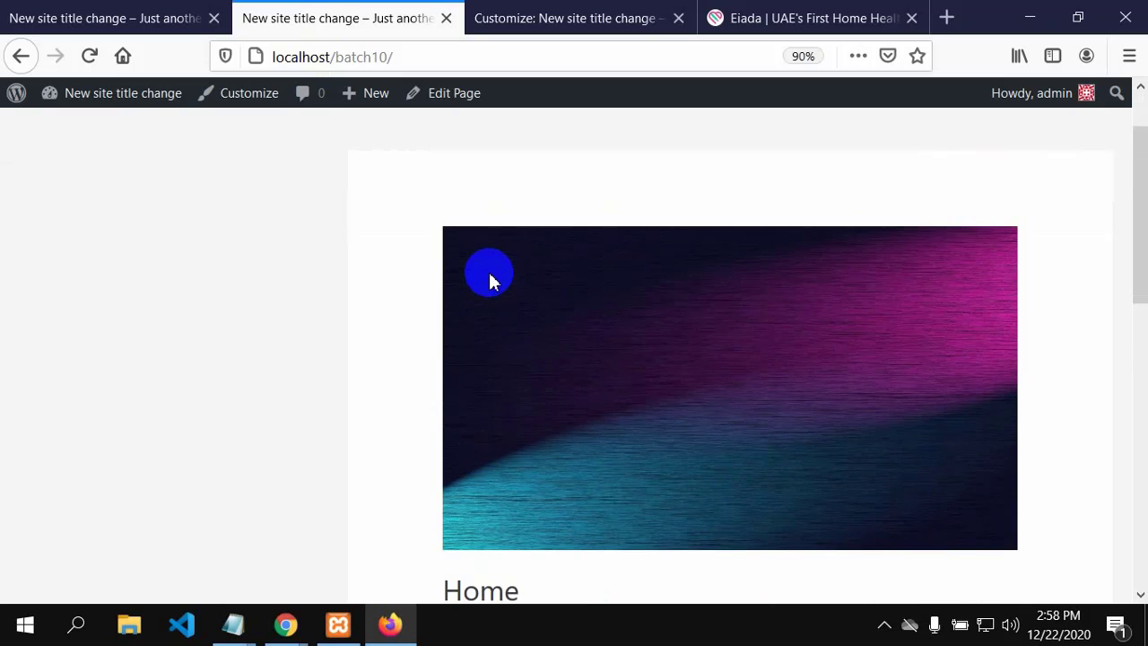
{"action": "scroll", "coordinate": [490, 281], "scroll_direction": "down", "scroll_amount": 3}
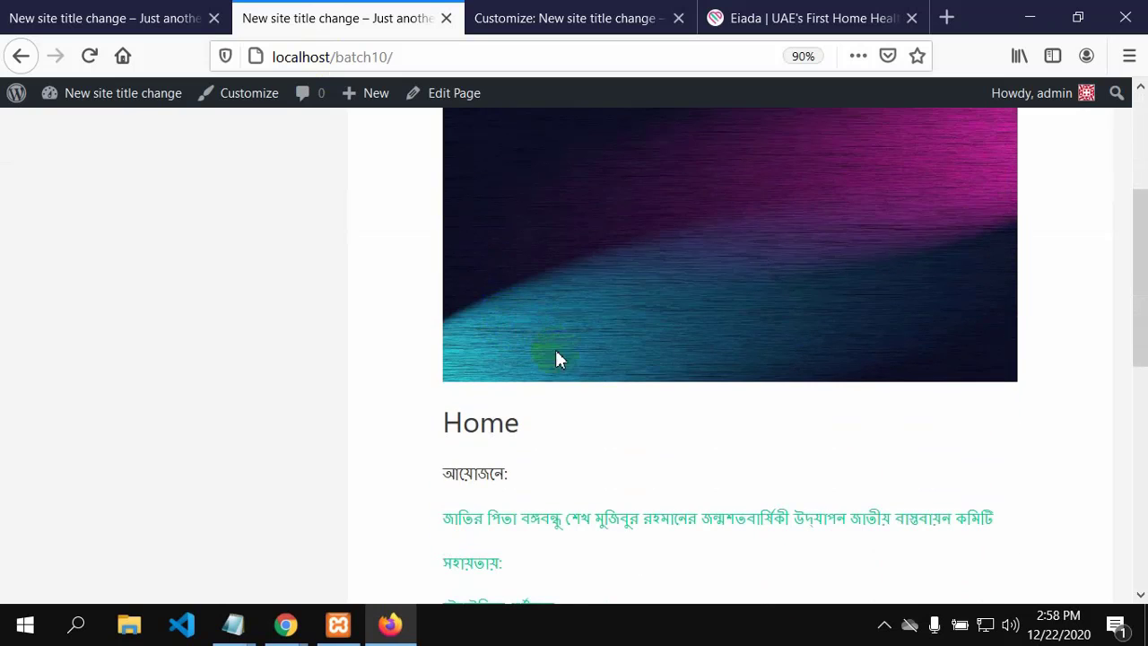
{"action": "scroll", "coordinate": [853, 381], "scroll_direction": "up", "scroll_amount": 3}
{"action": "scroll", "coordinate": [834, 405], "scroll_direction": "down", "scroll_amount": 3}
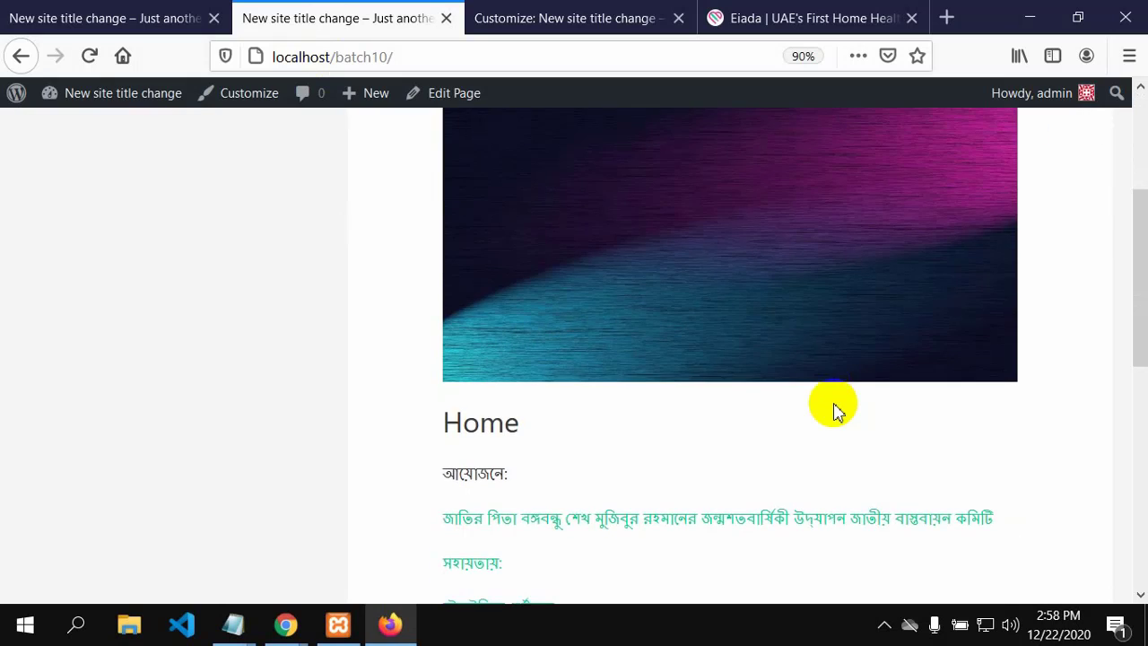
{"action": "scroll", "coordinate": [799, 402], "scroll_direction": "up", "scroll_amount": 3}
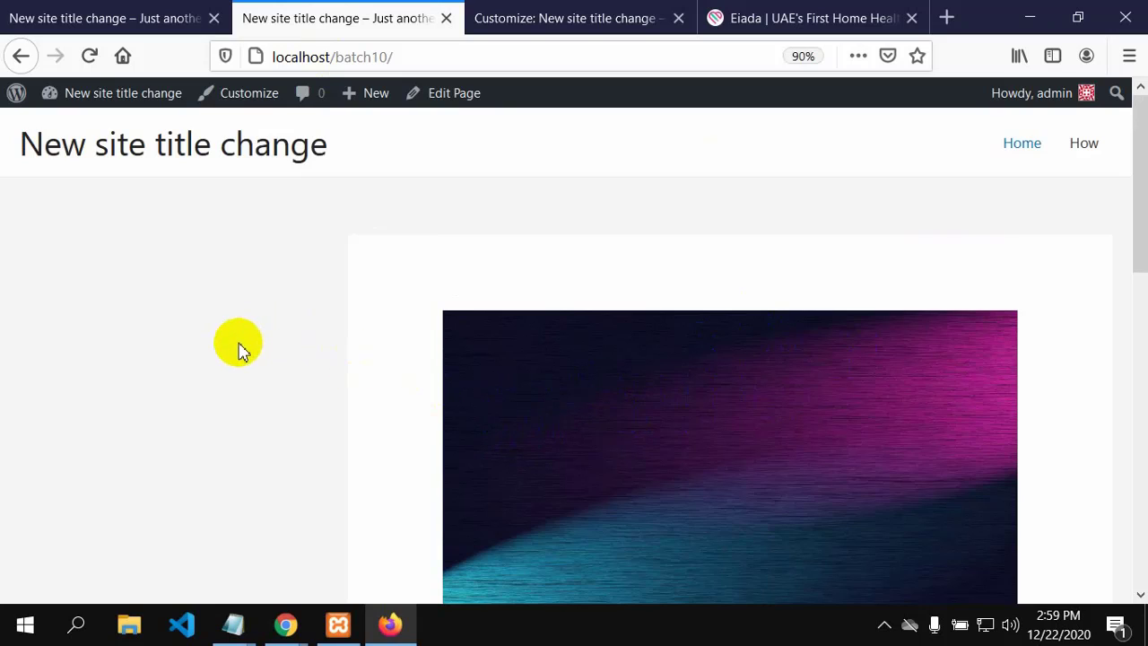
Open the local site's WordPress admin dashboard at localhost/batch10/wp-admin/.
{"action": "left_click", "coordinate": [79, 19]}
{"action": "left_click", "coordinate": [78, 18]}
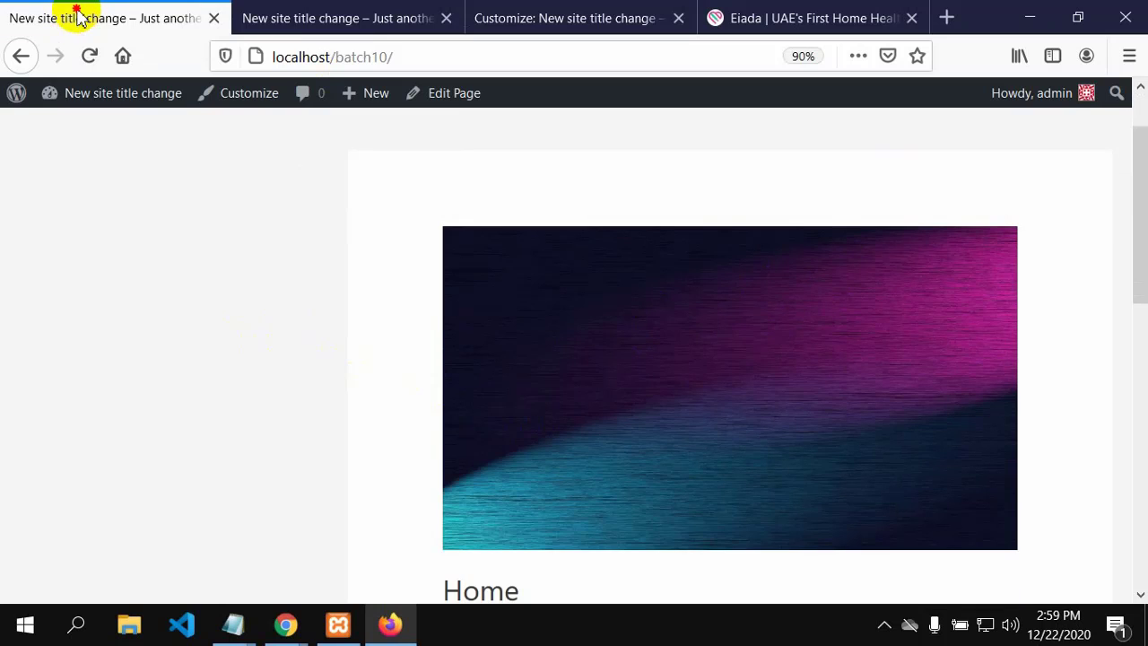
{"action": "left_click", "coordinate": [318, 14]}
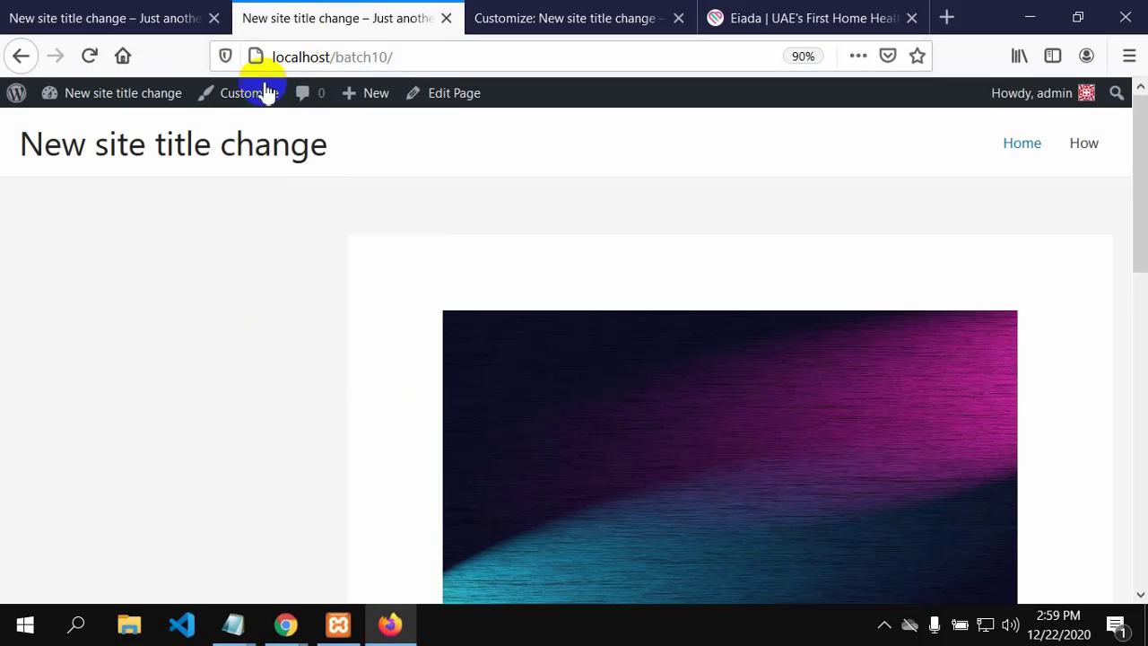
{"action": "left_click", "coordinate": [410, 54]}
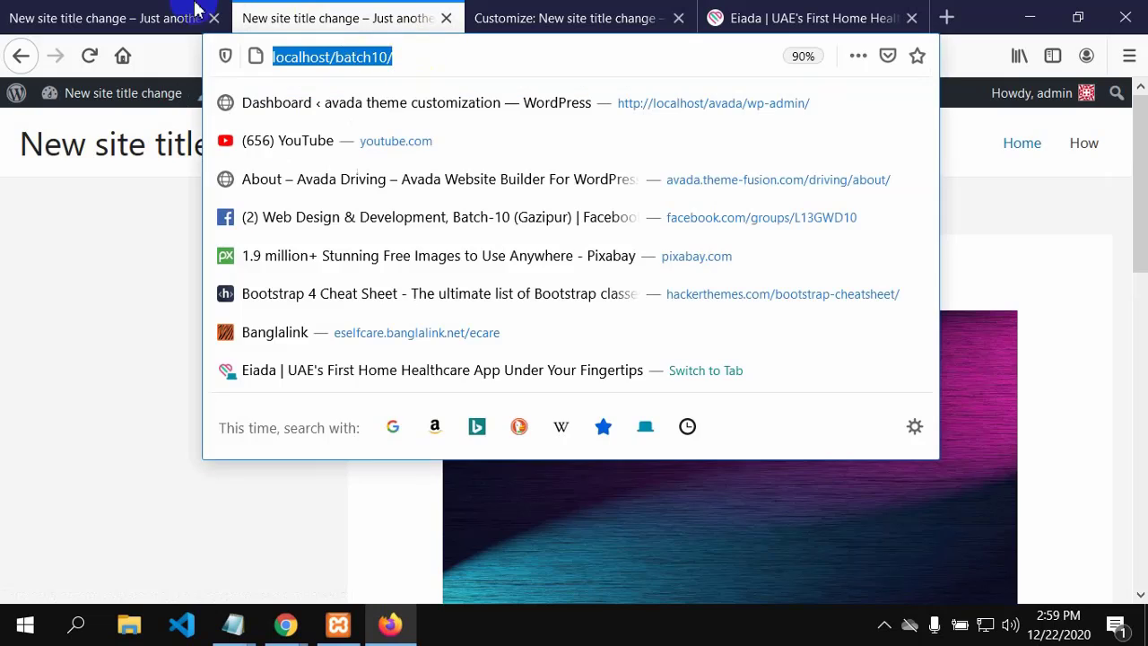
{"action": "left_click", "coordinate": [152, 23]}
{"action": "left_click", "coordinate": [422, 54]}
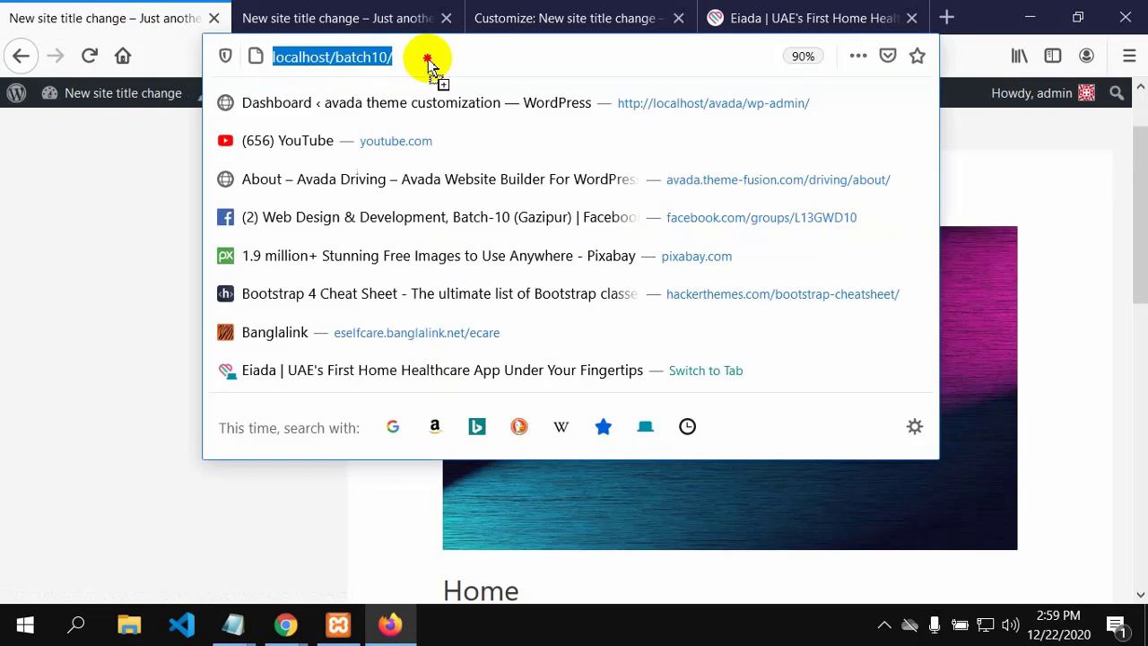
{"action": "left_click", "coordinate": [425, 46]}
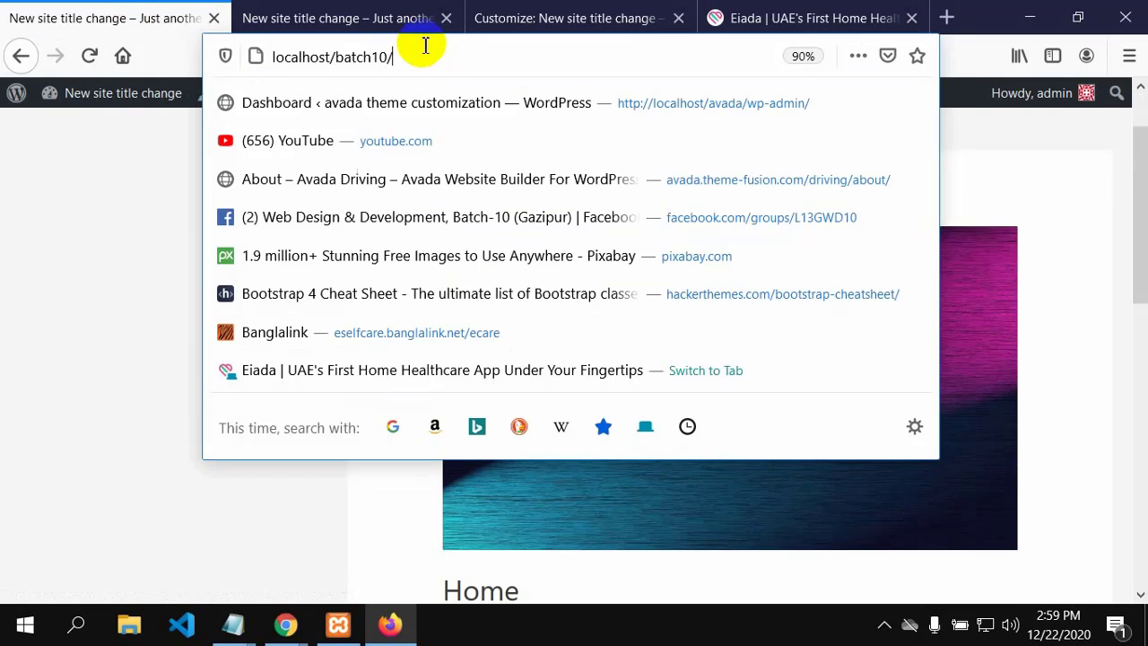
{"action": "type", "text": "wp-admin/"}
{"action": "key", "text": "Return"}
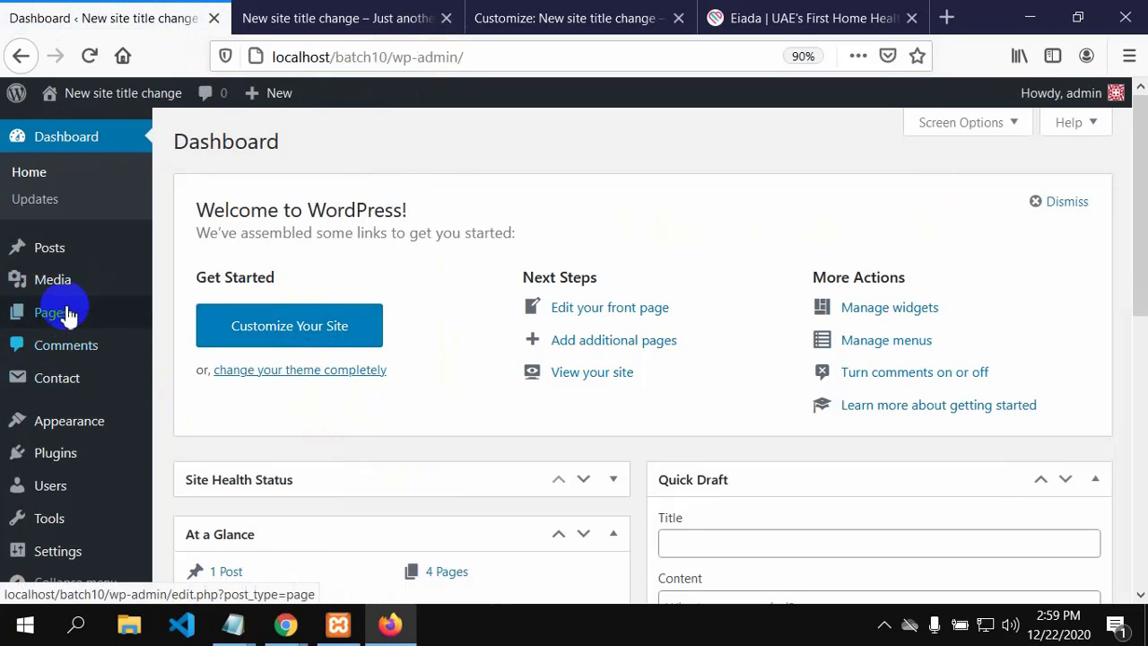
Open the Home page from the site's pages for editing and bring its featured image settings into view.
{"action": "mouse_move", "coordinate": [56, 313]}
{"action": "left_click", "coordinate": [183, 328]}
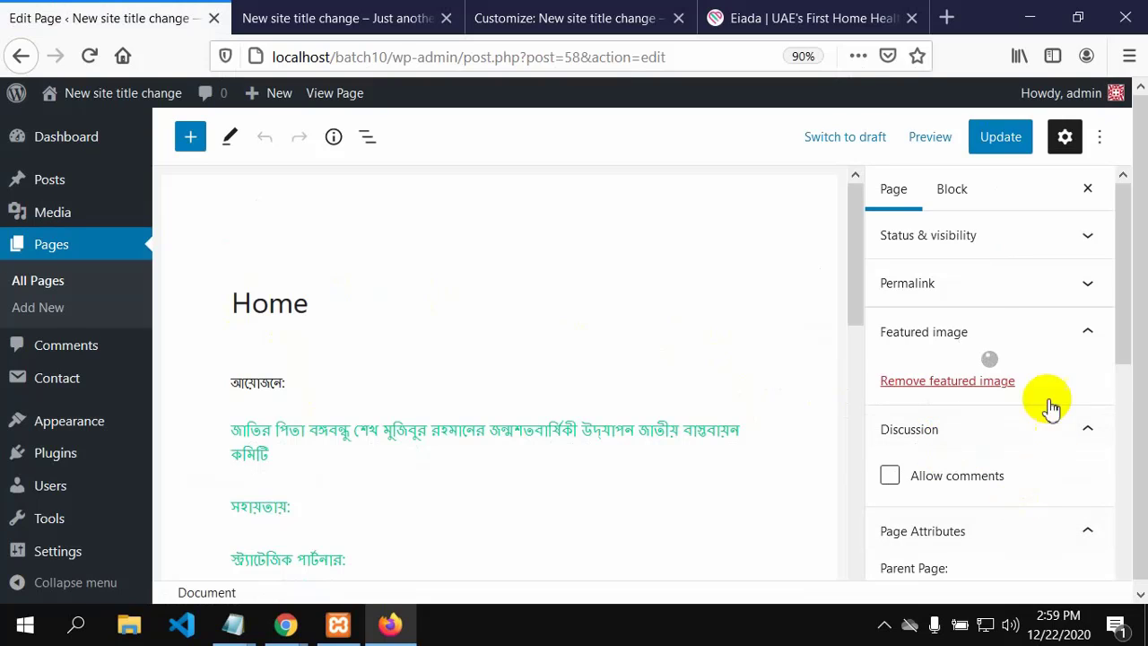
{"action": "scroll", "coordinate": [978, 377], "scroll_direction": "down", "scroll_amount": 1}
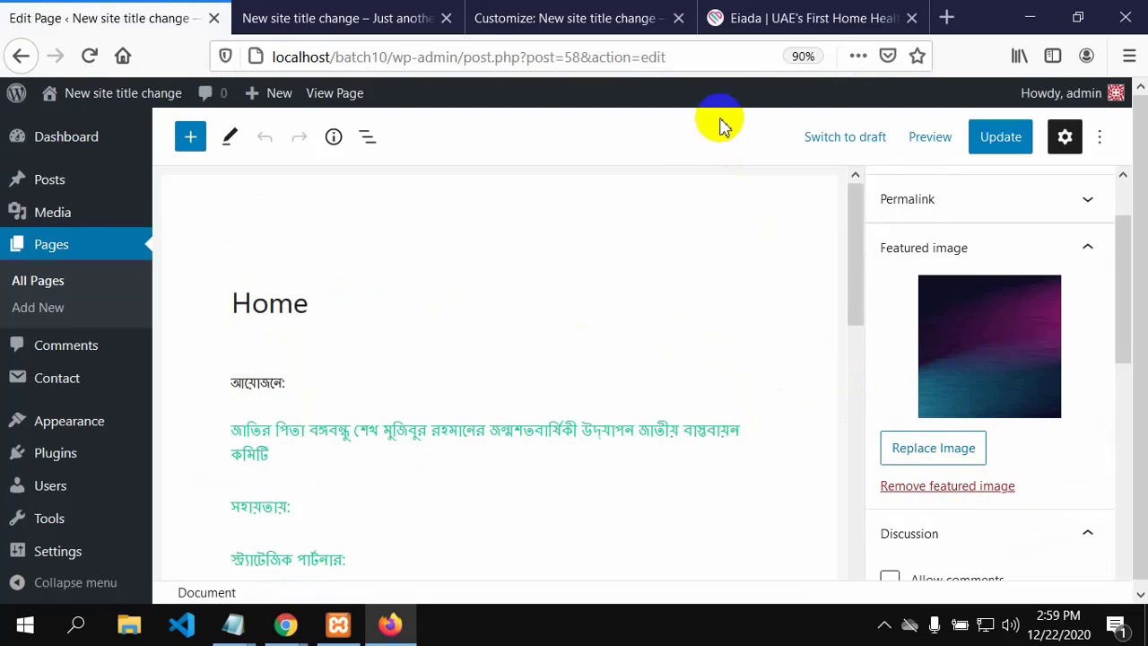
Check the Eiada Home page's hero banner for reference and remove the featured image from the WordPress Home page.
{"action": "left_click", "coordinate": [727, 18]}
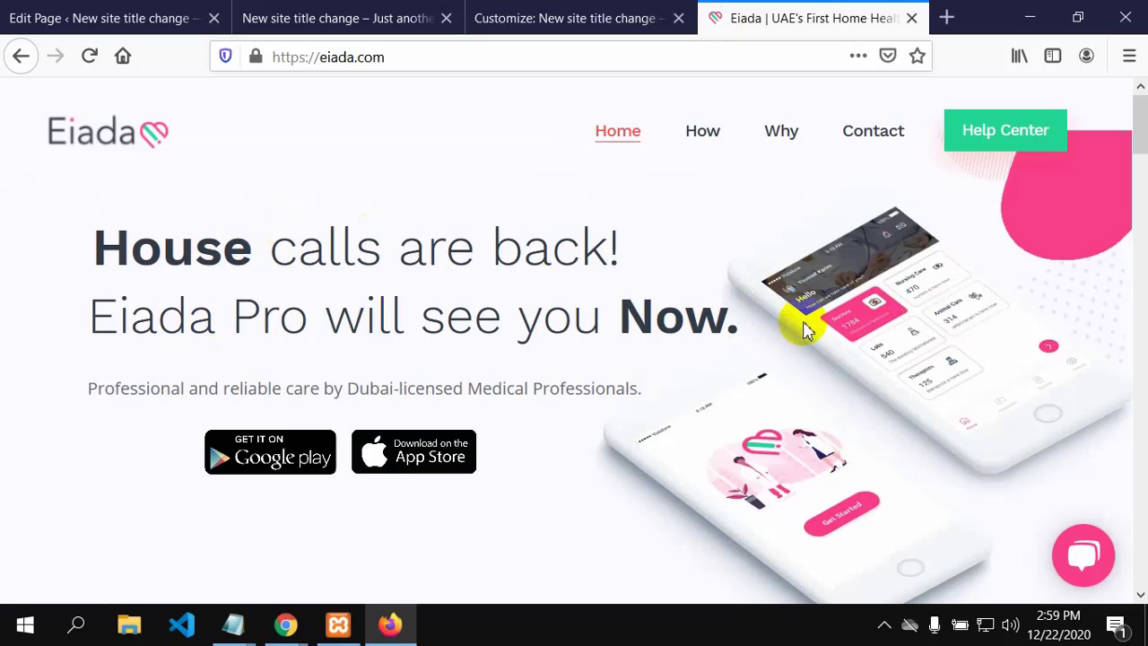
{"action": "scroll", "coordinate": [786, 348], "scroll_direction": "down", "scroll_amount": 1}
{"action": "scroll", "coordinate": [786, 348], "scroll_direction": "up", "scroll_amount": 1}
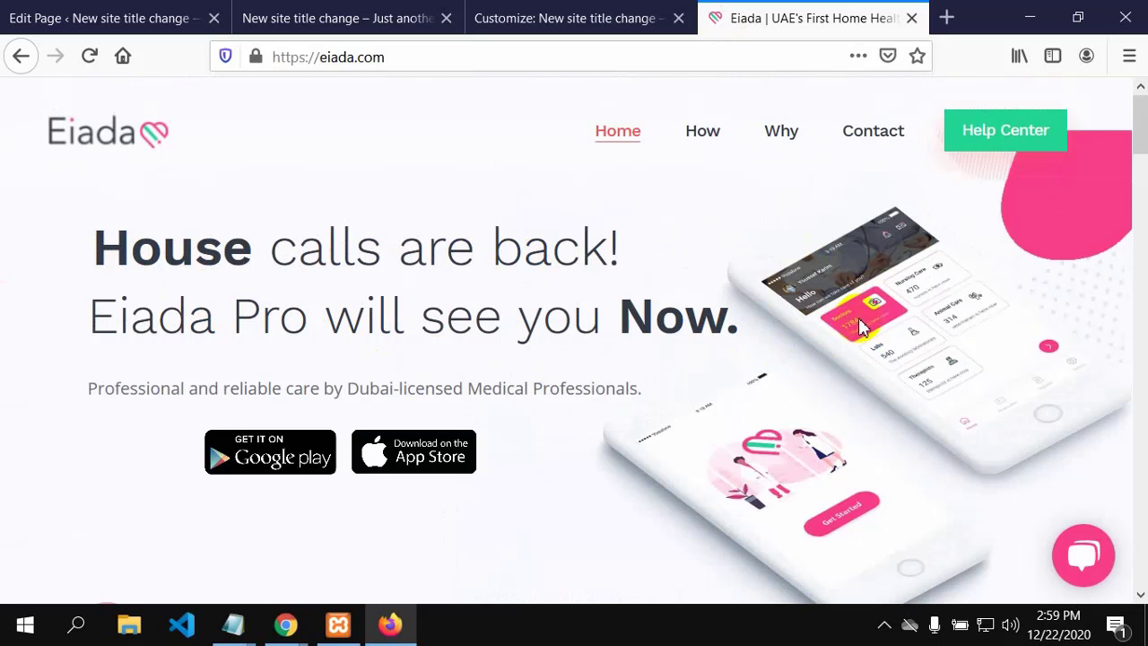
{"action": "scroll", "coordinate": [859, 327], "scroll_direction": "down", "scroll_amount": 5}
{"action": "scroll", "coordinate": [861, 328], "scroll_direction": "up", "scroll_amount": 5}
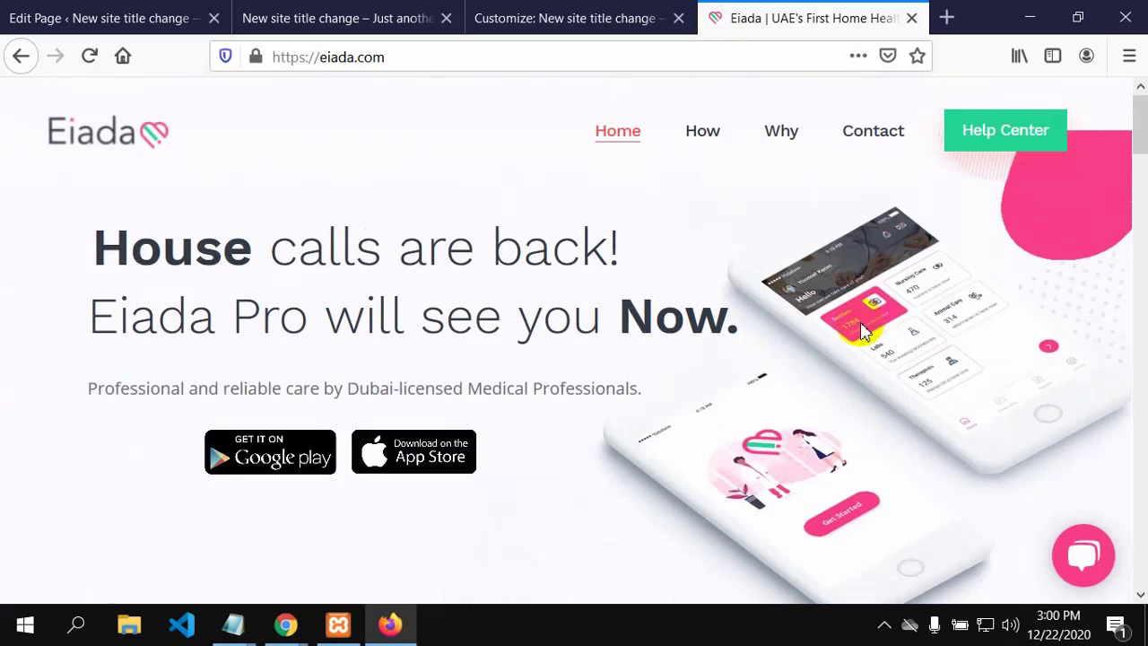
{"action": "left_click", "coordinate": [106, 16]}
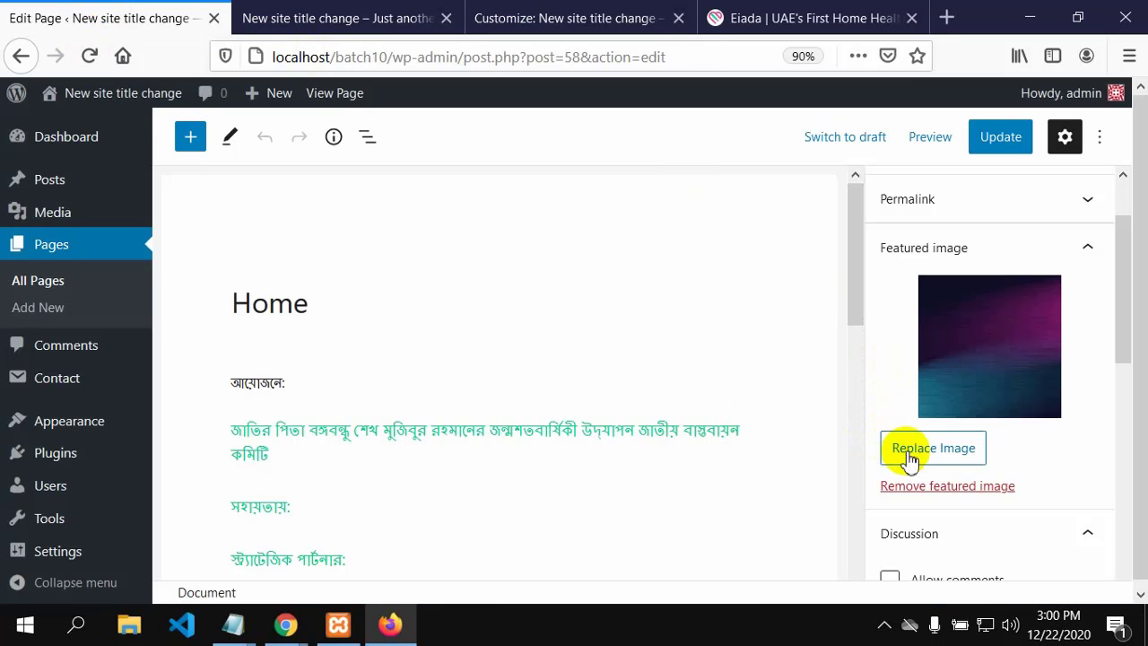
{"action": "left_click", "coordinate": [938, 489]}
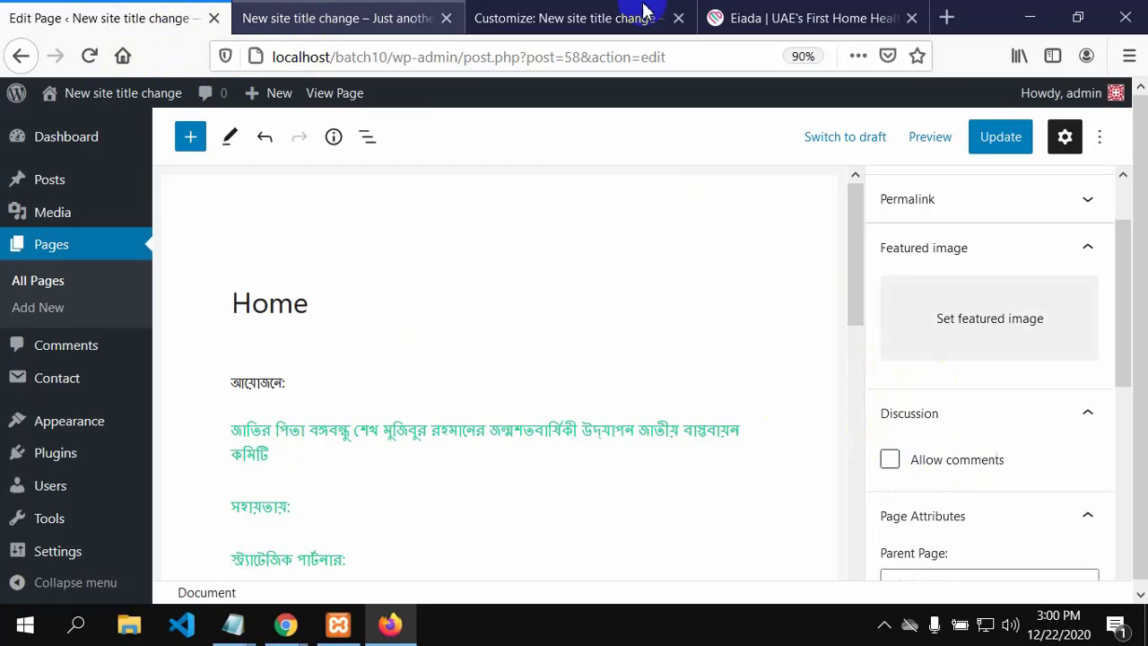
Disable the title in the Home page's Astra settings, using the Eiada hero as reference, and update the page.
{"action": "left_click", "coordinate": [794, 15]}
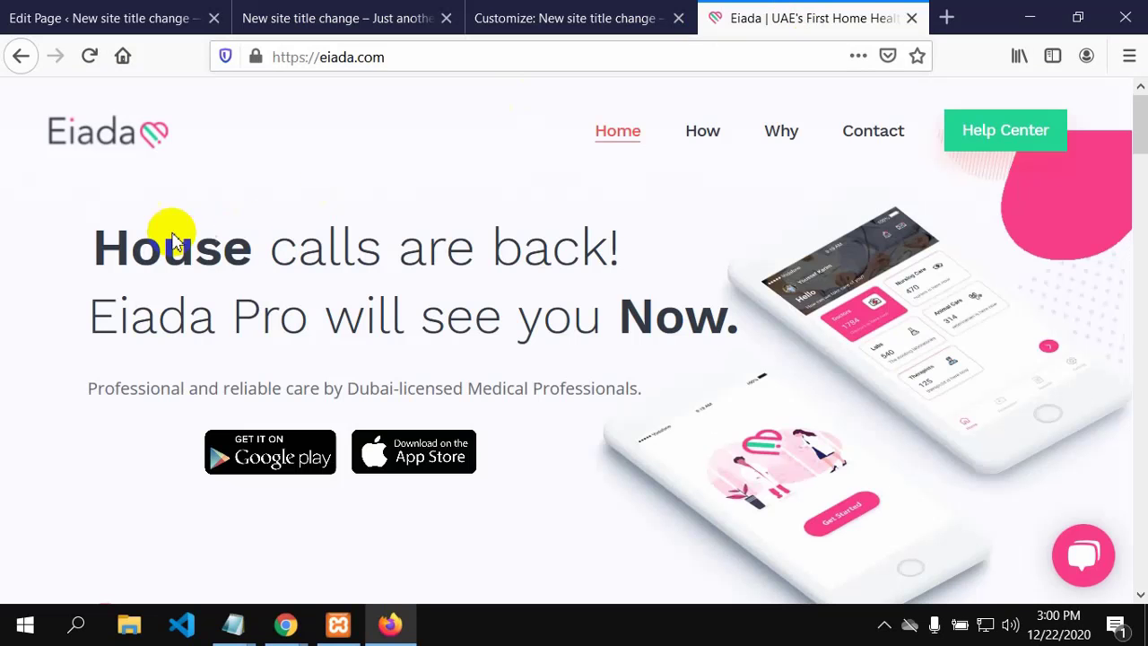
{"action": "left_click", "coordinate": [92, 20]}
{"action": "scroll", "coordinate": [932, 496], "scroll_direction": "down", "scroll_amount": 2}
{"action": "scroll", "coordinate": [933, 496], "scroll_direction": "down", "scroll_amount": 5}
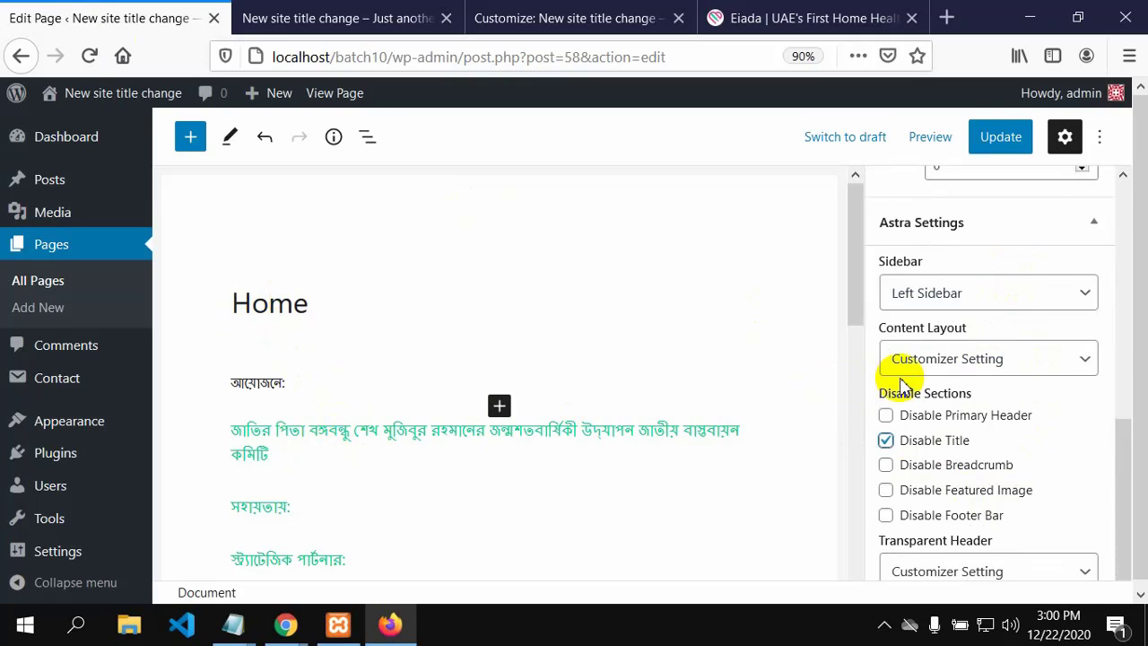
{"action": "left_click", "coordinate": [1006, 143]}
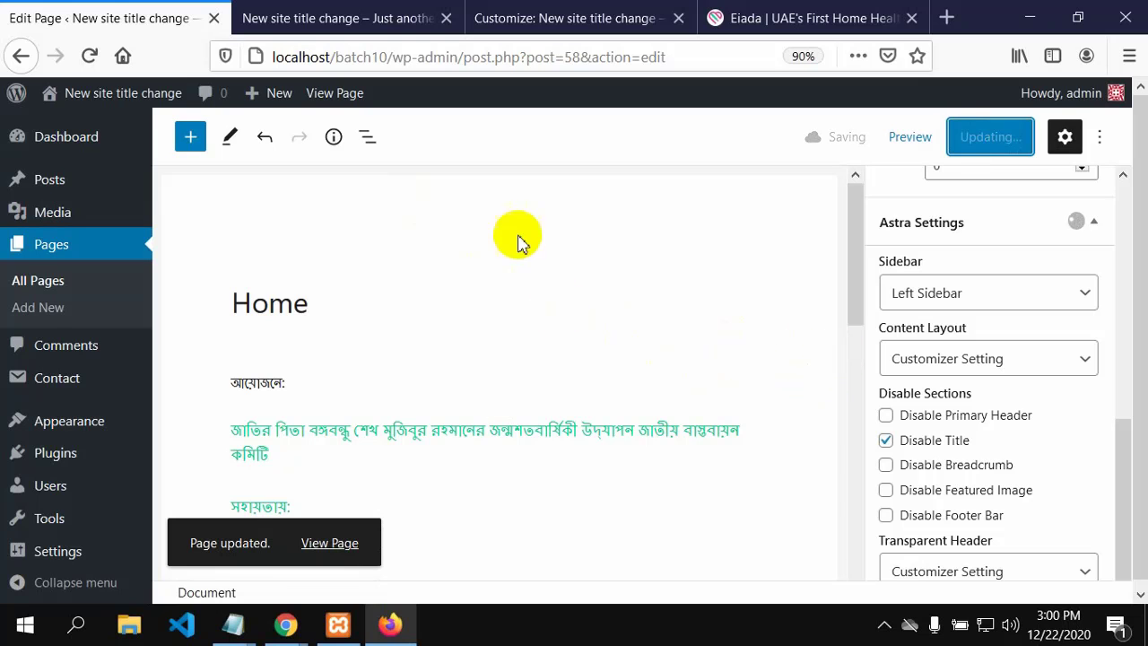
Set the Home page's Astra sidebar option to No Sidebar and update the page.
{"action": "left_click", "coordinate": [714, 16]}
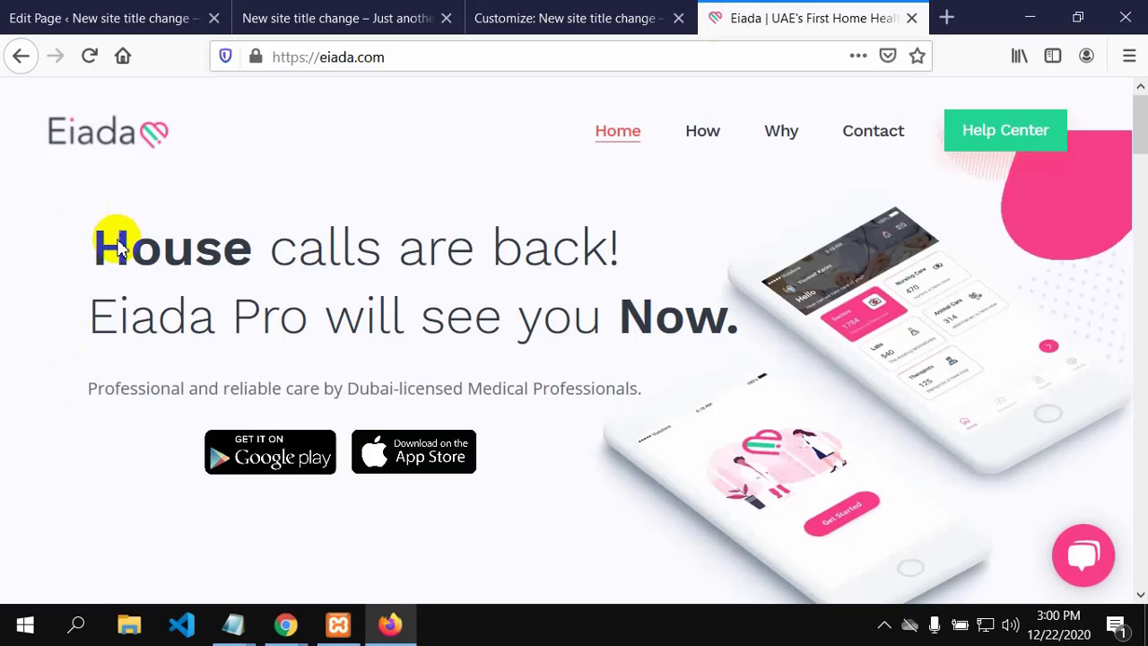
{"action": "left_click", "coordinate": [104, 17]}
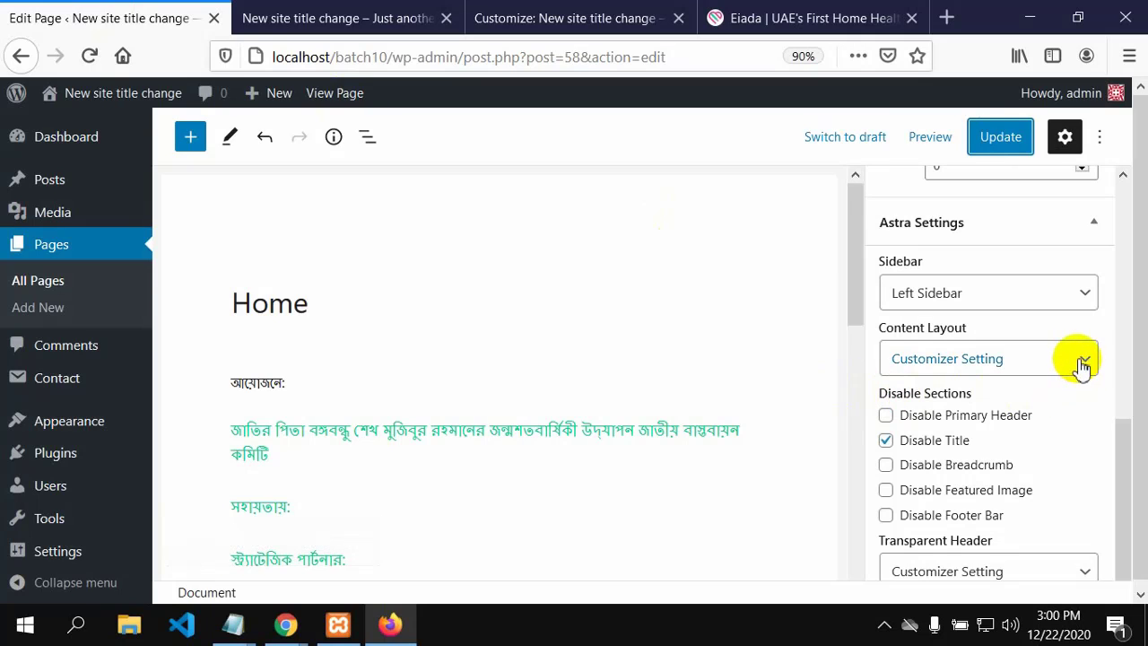
{"action": "left_click", "coordinate": [1083, 296]}
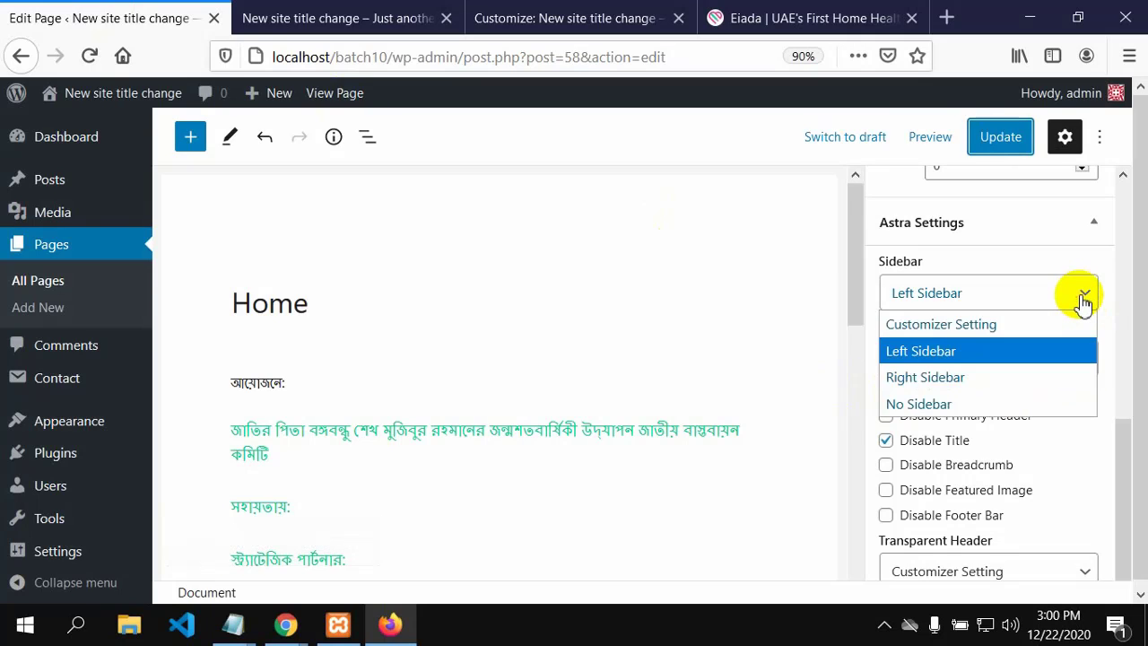
{"action": "left_click", "coordinate": [906, 403]}
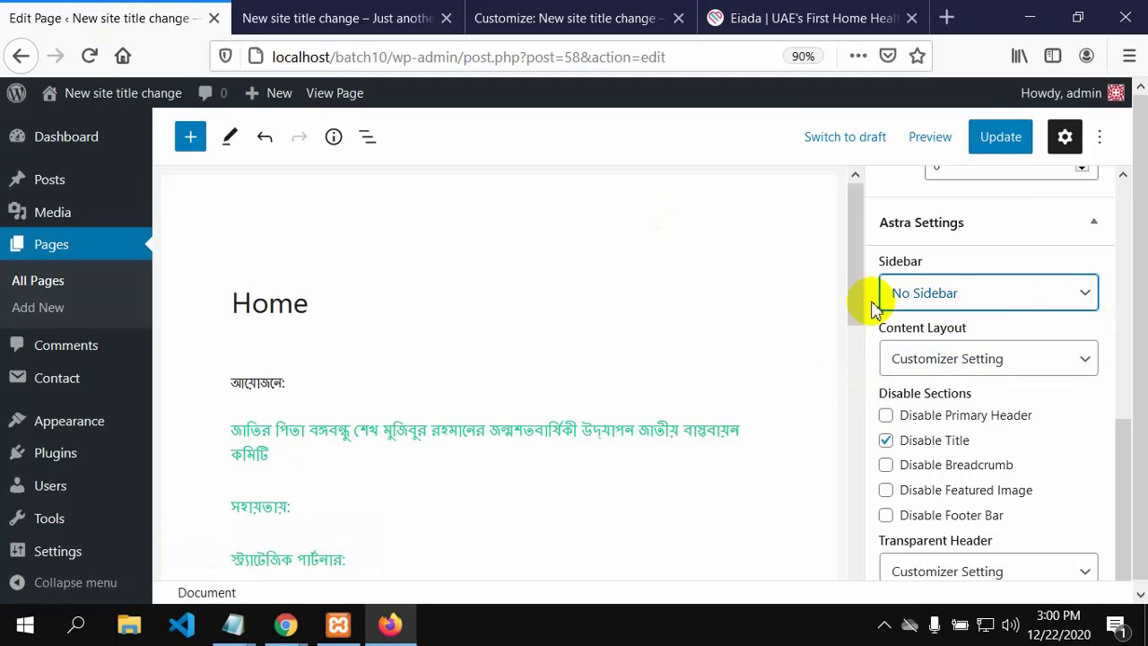
{"action": "left_click", "coordinate": [993, 137]}
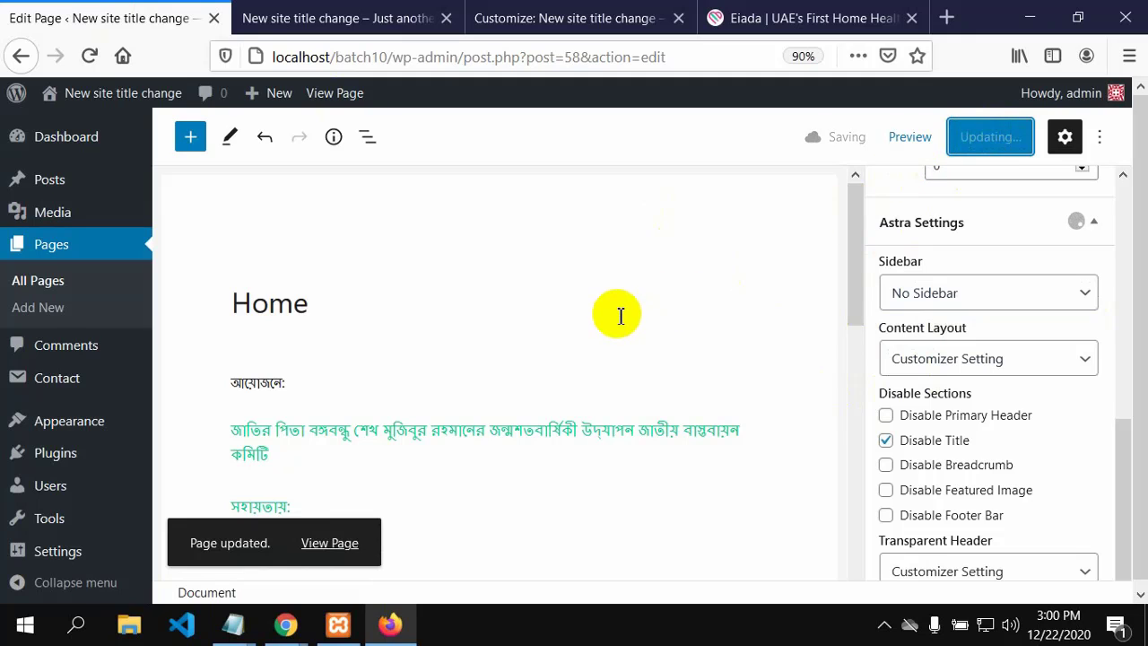
Reload the local site's Home page, examine its layout and body text, and compare it with the Eiada Home page's hero banner.
{"action": "left_click", "coordinate": [367, 12]}
{"action": "left_click", "coordinate": [85, 57]}
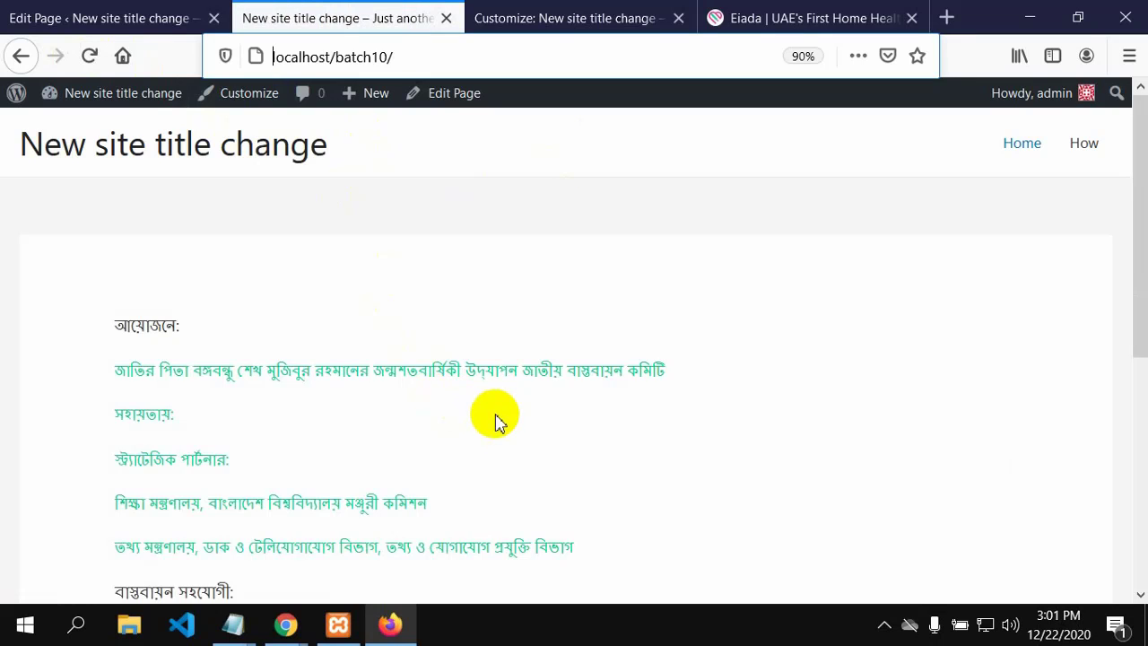
{"action": "scroll", "coordinate": [500, 426], "scroll_direction": "down", "scroll_amount": 3}
{"action": "scroll", "coordinate": [501, 437], "scroll_direction": "up", "scroll_amount": 2}
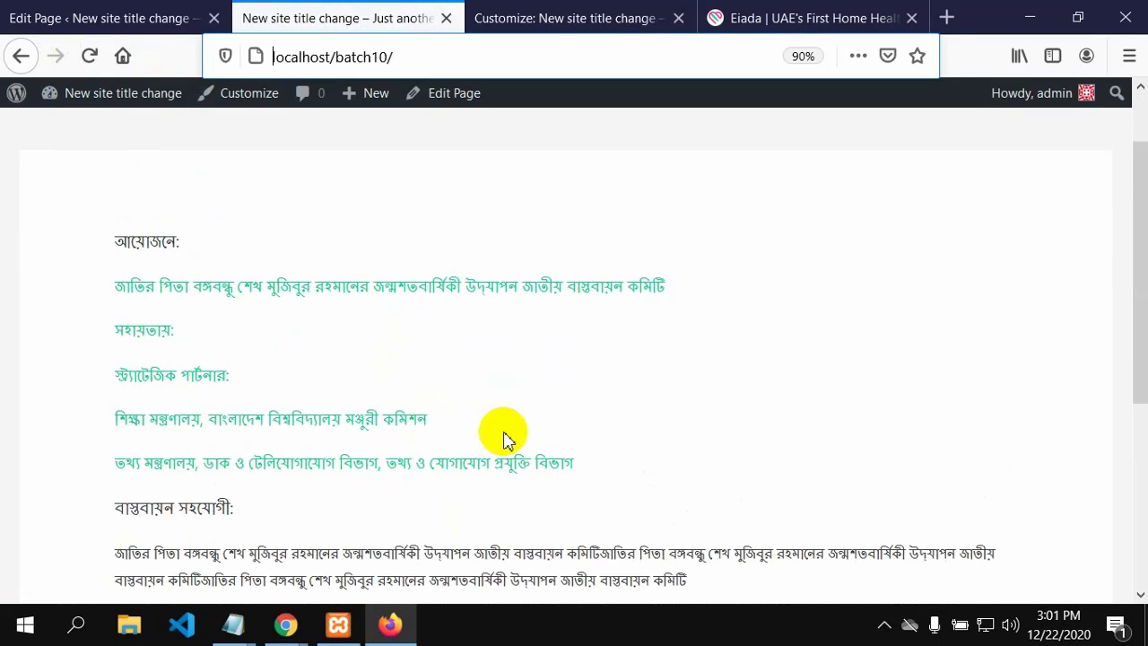
{"action": "scroll", "coordinate": [505, 437], "scroll_direction": "up", "scroll_amount": 2}
{"action": "scroll", "coordinate": [507, 443], "scroll_direction": "down", "scroll_amount": 1}
{"action": "scroll", "coordinate": [507, 441], "scroll_direction": "up", "scroll_amount": 1}
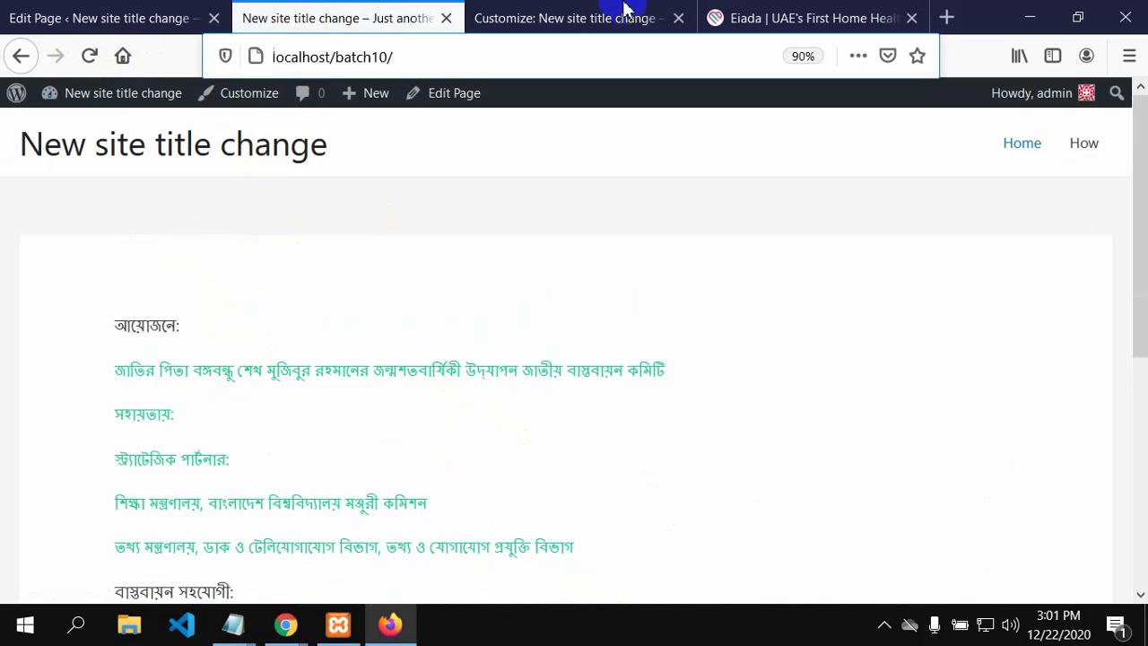
{"action": "left_click", "coordinate": [760, 9]}
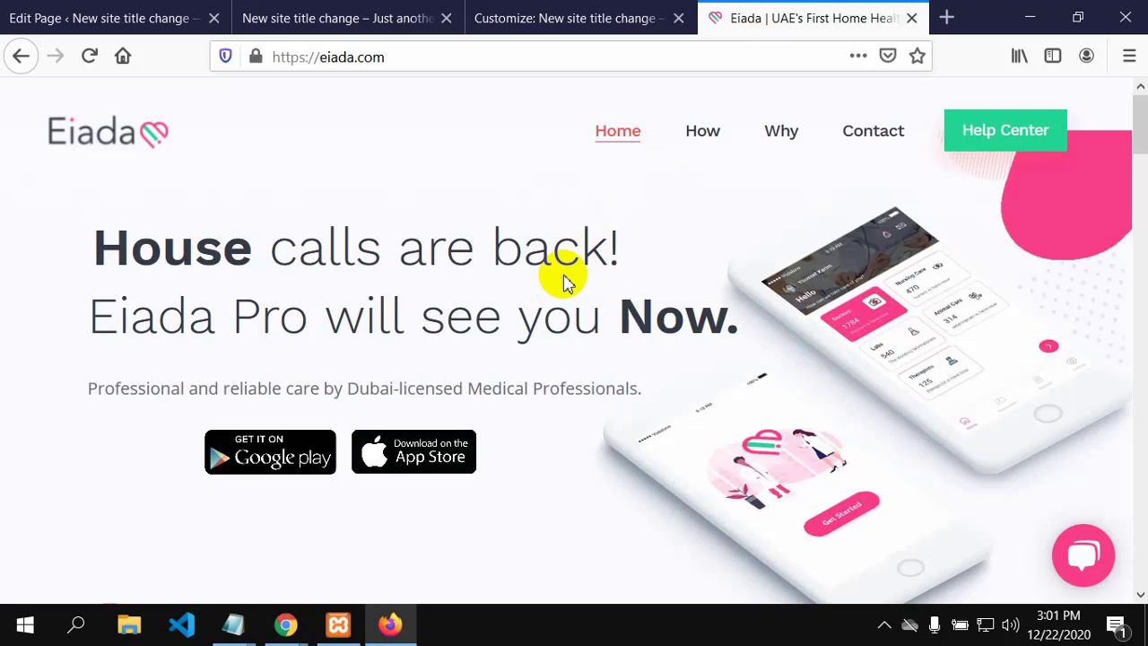
Compare the Home page in the block editor with the Eiada Home page, examining Eiada's hero banner and About section.
{"action": "left_click", "coordinate": [143, 13]}
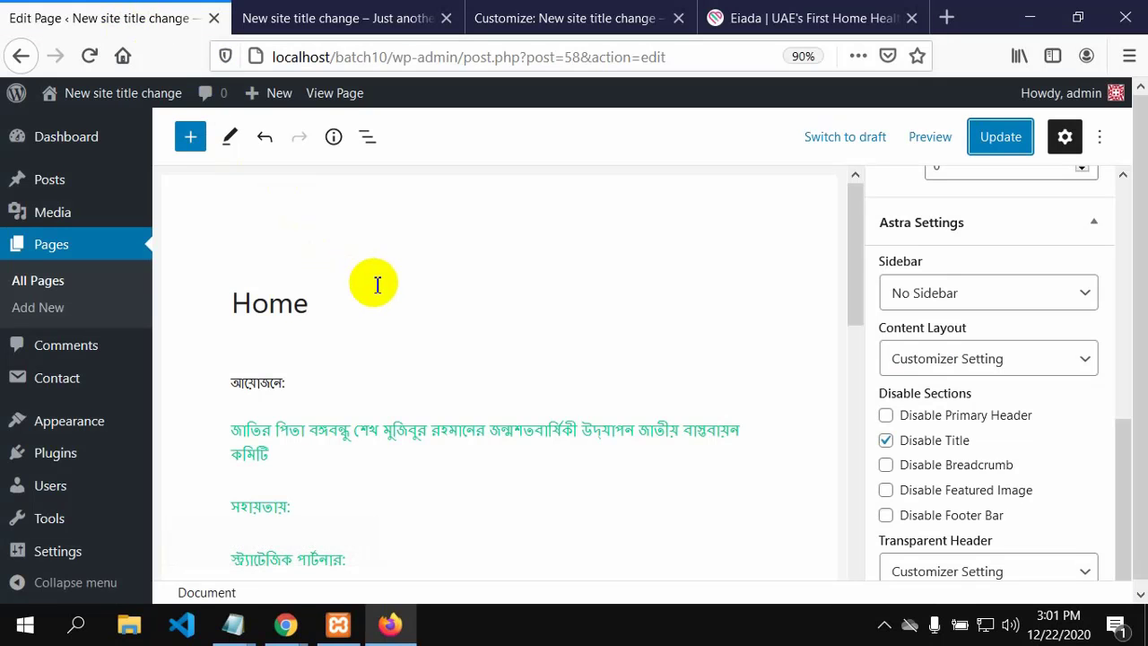
{"action": "scroll", "coordinate": [377, 285], "scroll_direction": "down", "scroll_amount": 3}
{"action": "scroll", "coordinate": [377, 282], "scroll_direction": "up", "scroll_amount": 3}
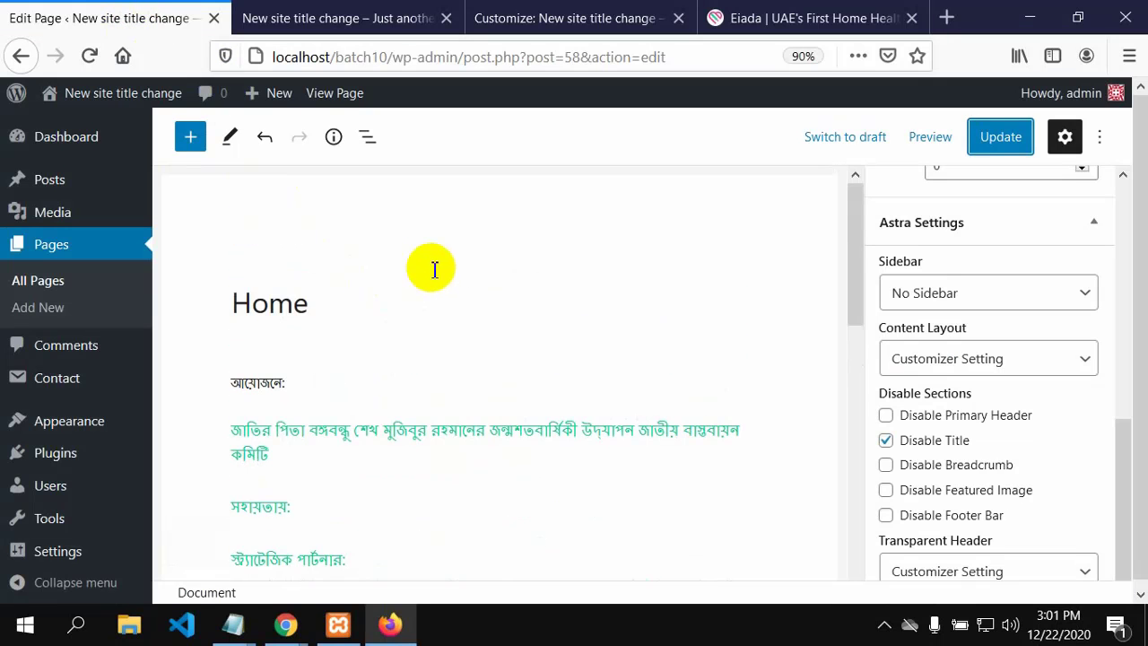
{"action": "left_click", "coordinate": [753, 17]}
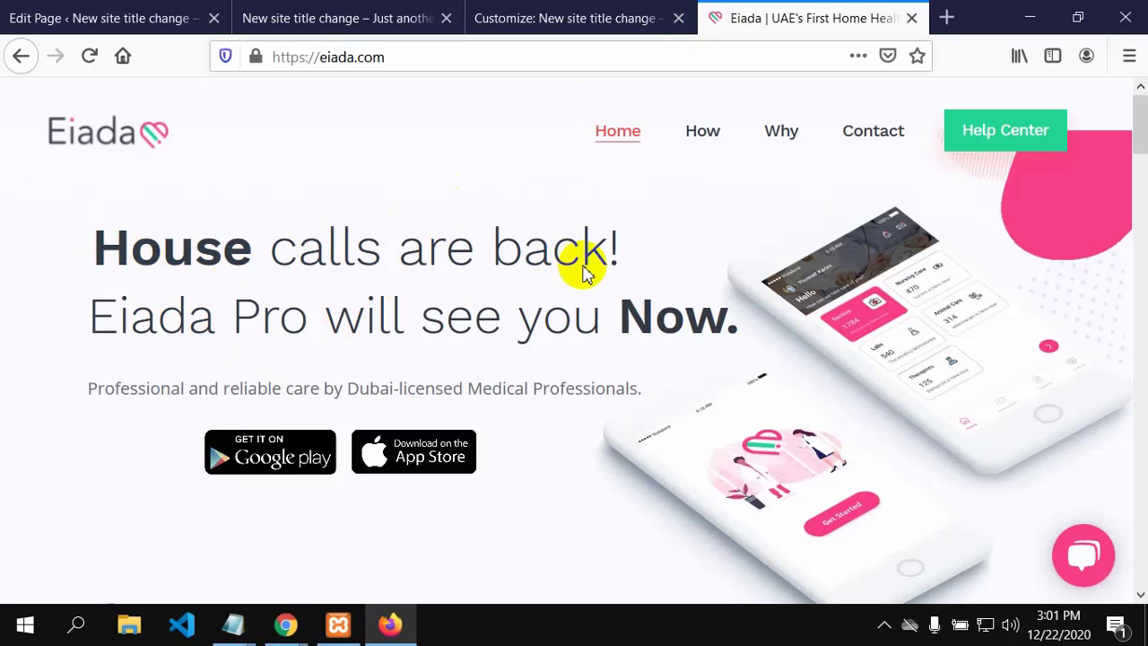
{"action": "scroll", "coordinate": [587, 274], "scroll_direction": "down", "scroll_amount": 5}
{"action": "scroll", "coordinate": [587, 275], "scroll_direction": "up", "scroll_amount": 5}
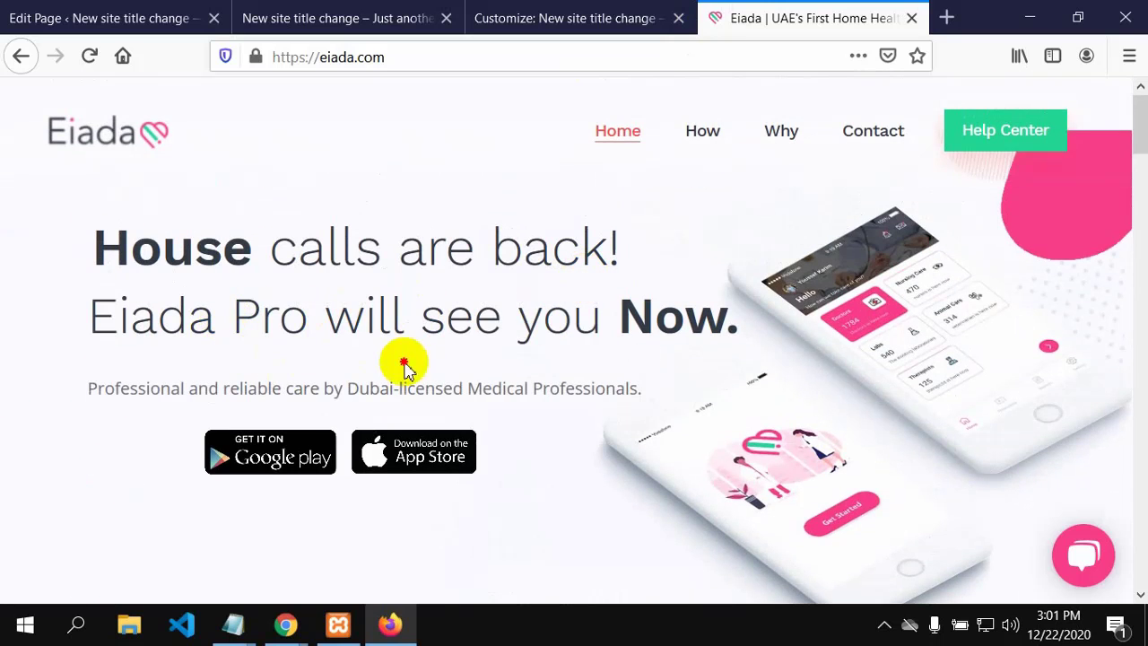
{"action": "right_click", "coordinate": [246, 287]}
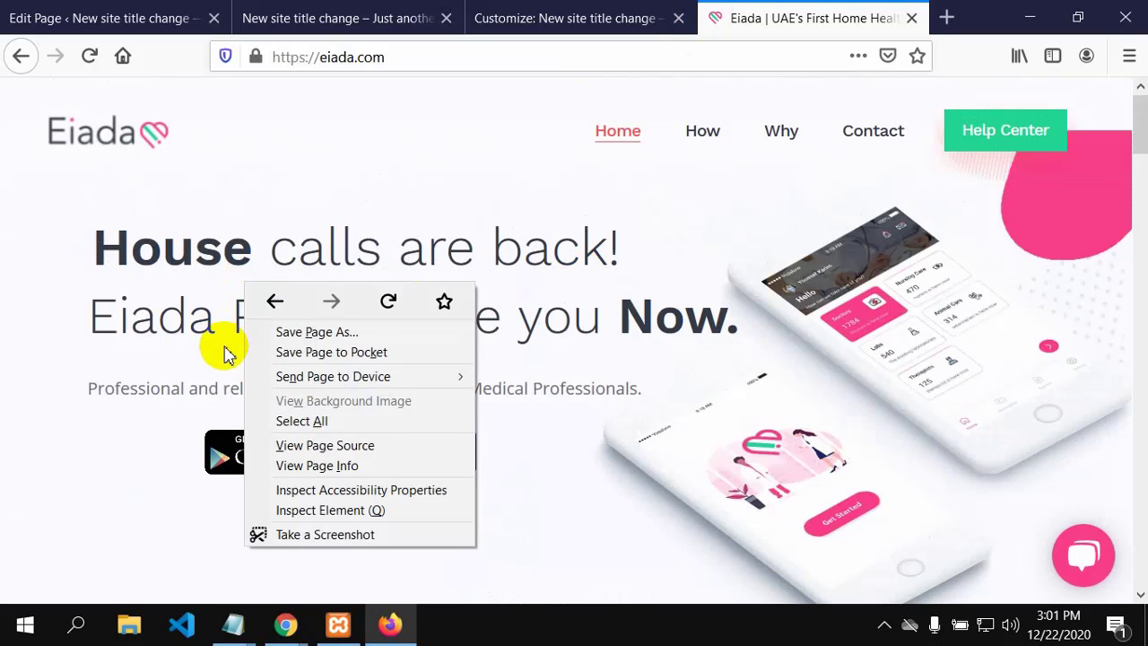
{"action": "left_click", "coordinate": [167, 350]}
{"action": "scroll", "coordinate": [175, 339], "scroll_direction": "down", "scroll_amount": 5}
{"action": "scroll", "coordinate": [269, 349], "scroll_direction": "up", "scroll_amount": 3}
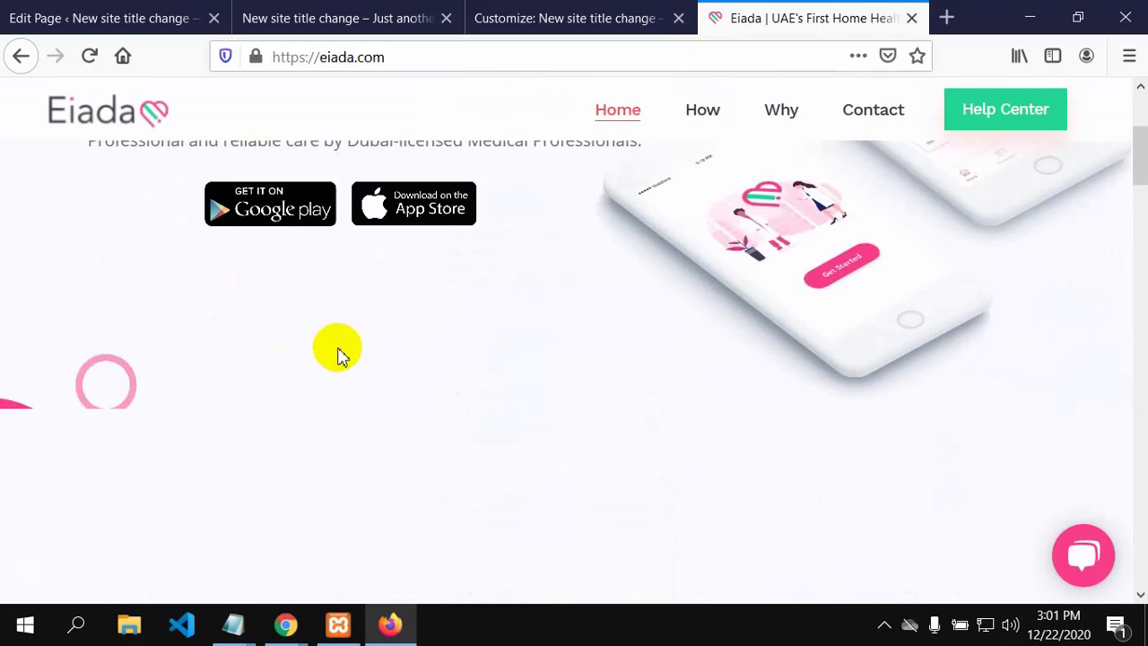
{"action": "scroll", "coordinate": [341, 354], "scroll_direction": "down", "scroll_amount": 6}
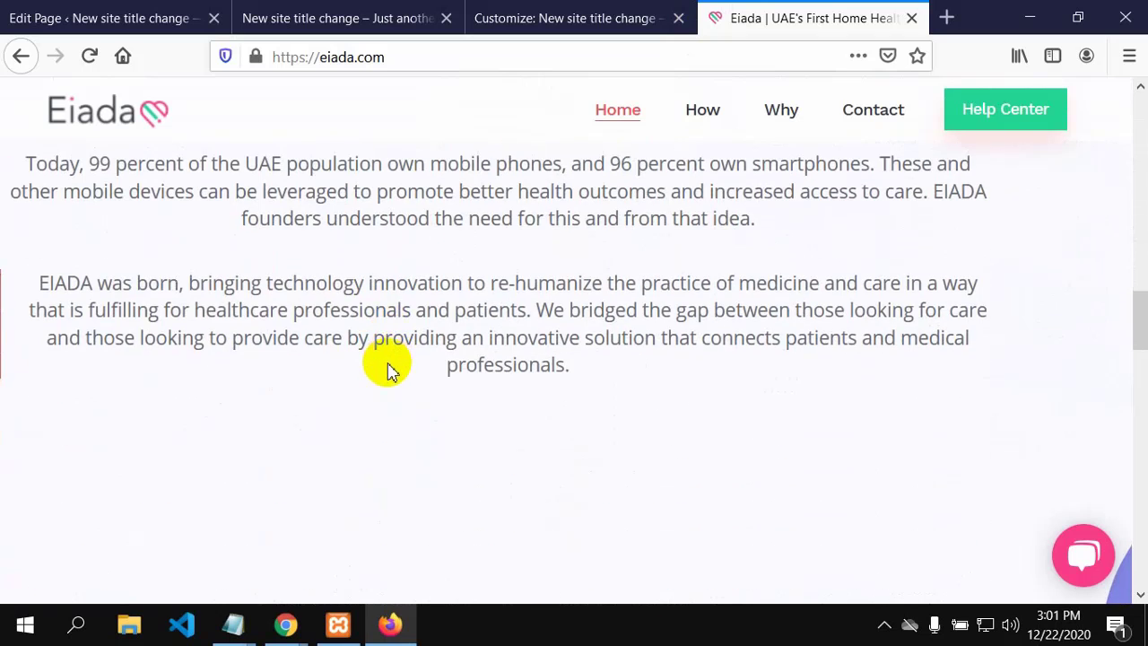
{"action": "scroll", "coordinate": [392, 367], "scroll_direction": "up", "scroll_amount": 10}
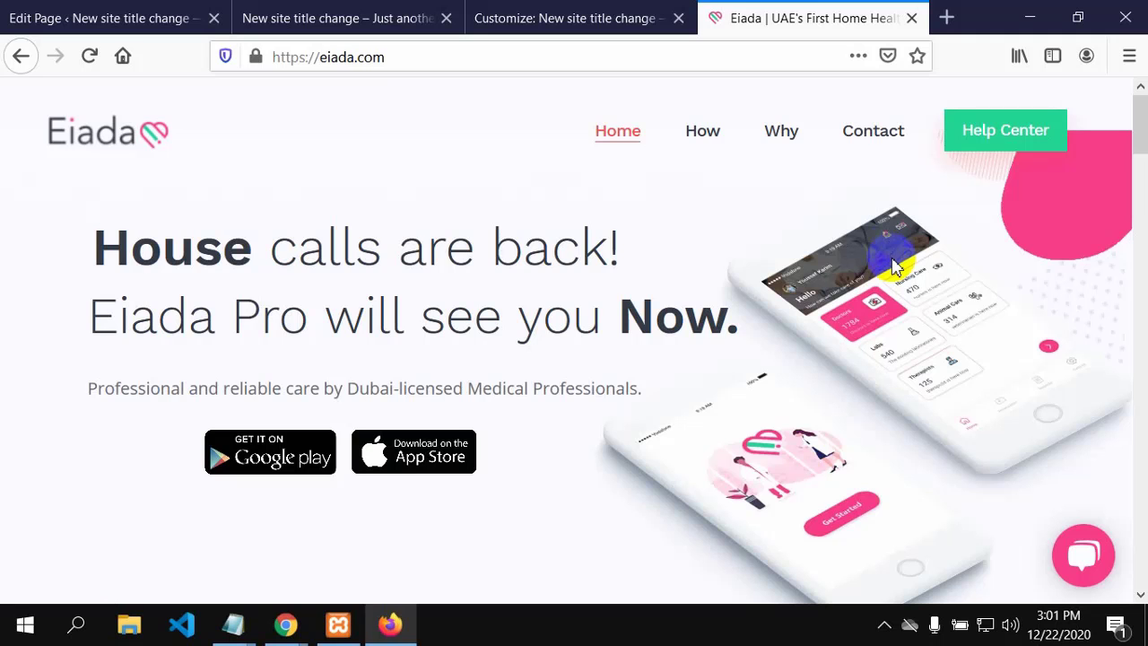
{"action": "scroll", "coordinate": [883, 280], "scroll_direction": "down", "scroll_amount": 5}
{"action": "scroll", "coordinate": [884, 278], "scroll_direction": "up", "scroll_amount": 5}
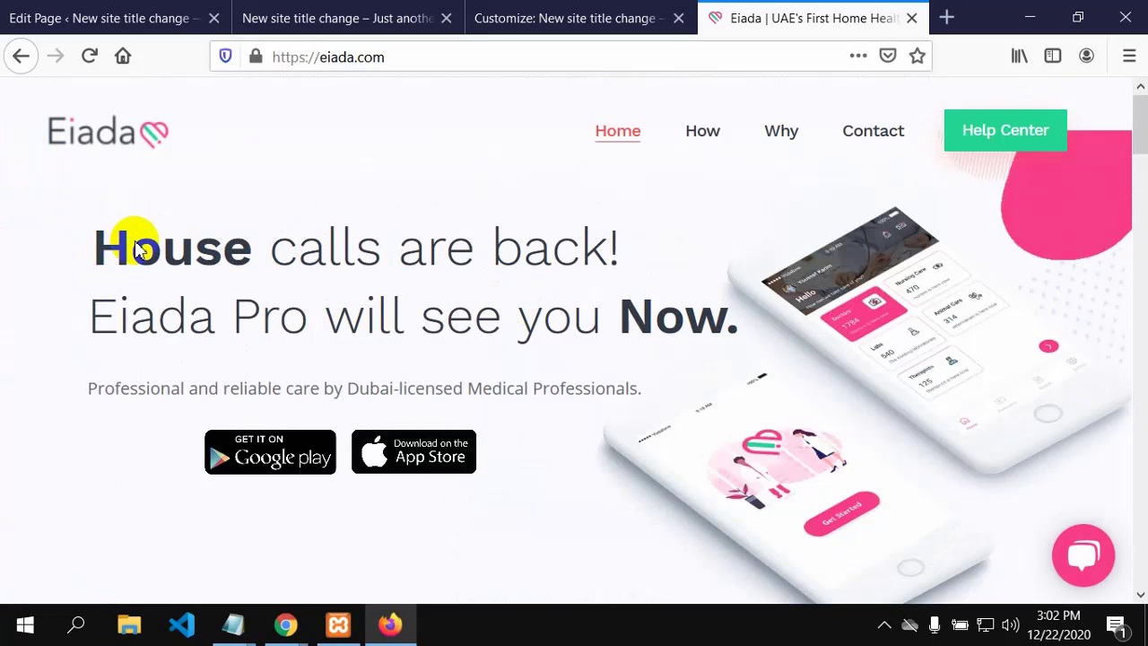
Capture the Eiada hero banner below its header, about 1361x515 pixels, and save it to the Desktop as Screenshot_2.png.
{"action": "scroll", "coordinate": [135, 247], "scroll_direction": "down", "scroll_amount": 5}
{"action": "scroll", "coordinate": [137, 249], "scroll_direction": "up", "scroll_amount": 4}
{"action": "scroll", "coordinate": [137, 250], "scroll_direction": "up", "scroll_amount": 2}
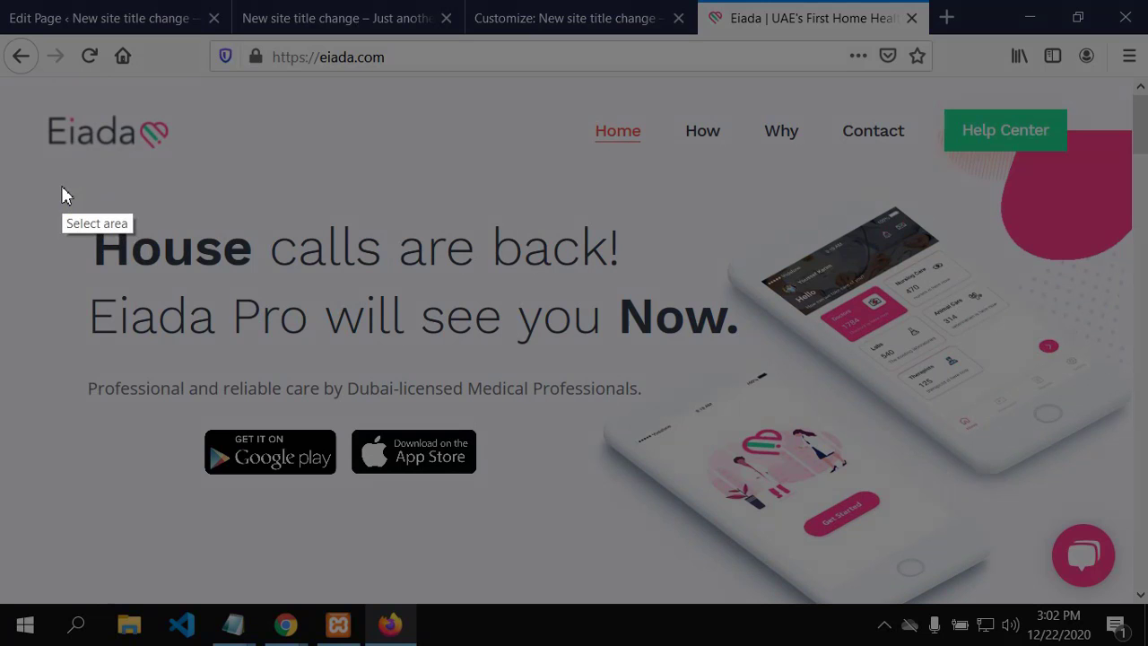
{"action": "left_click_drag", "start_coordinate": [37, 174], "coordinate": [1139, 587]}
{"action": "left_click_drag", "start_coordinate": [40, 177], "coordinate": [8, 163]}
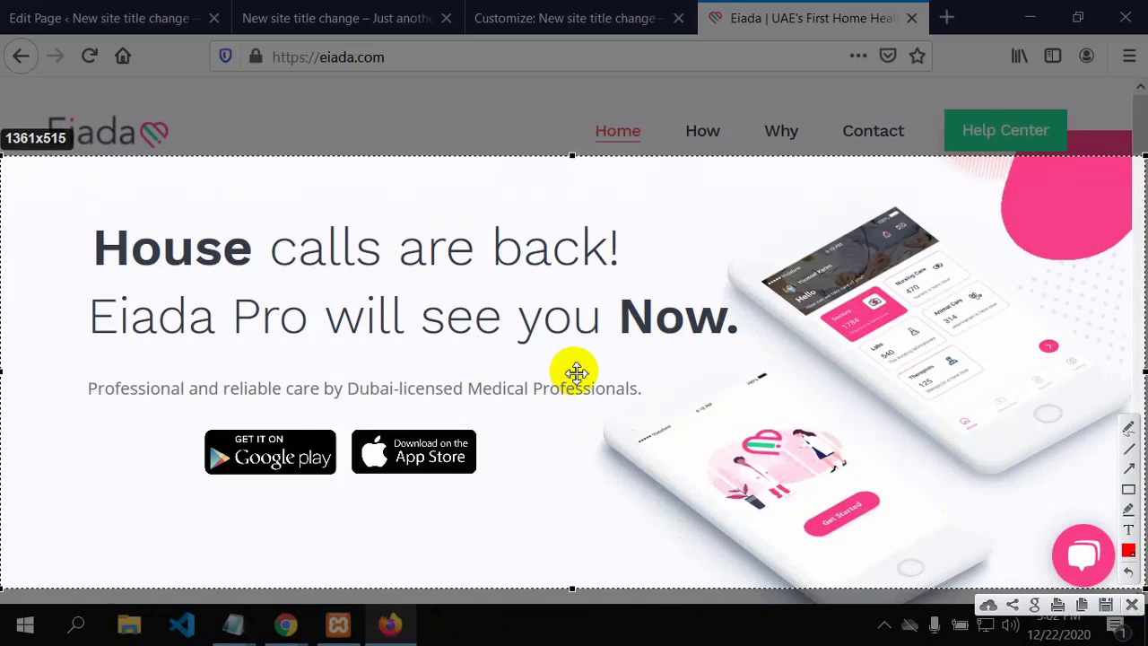
{"action": "left_click", "coordinate": [1105, 606]}
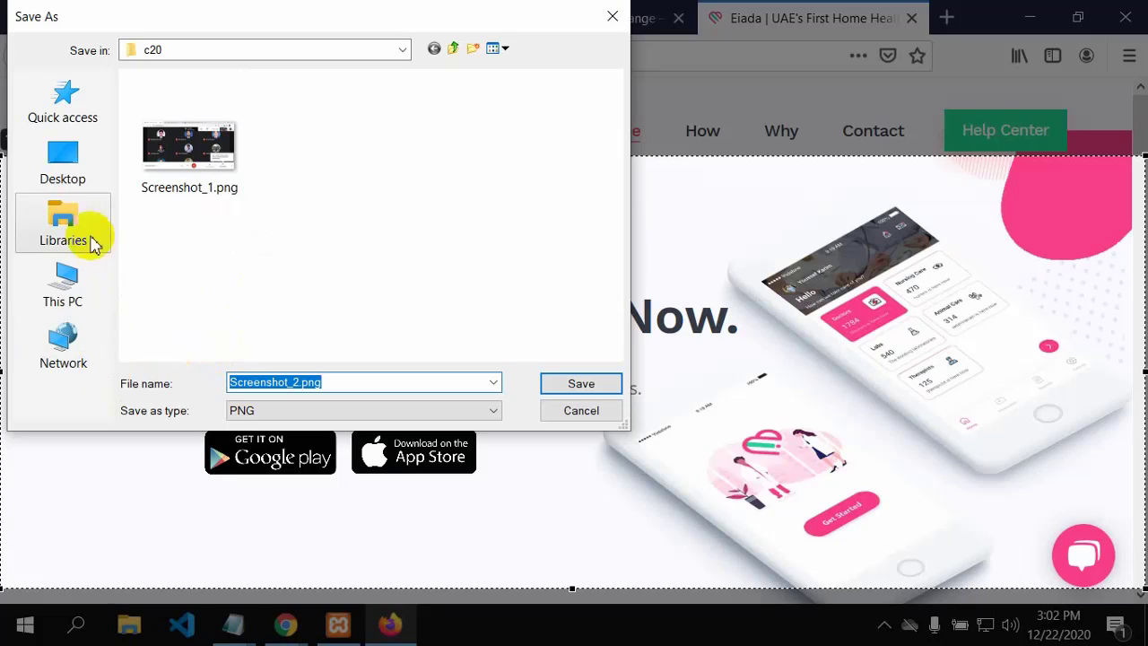
{"action": "left_click", "coordinate": [69, 191]}
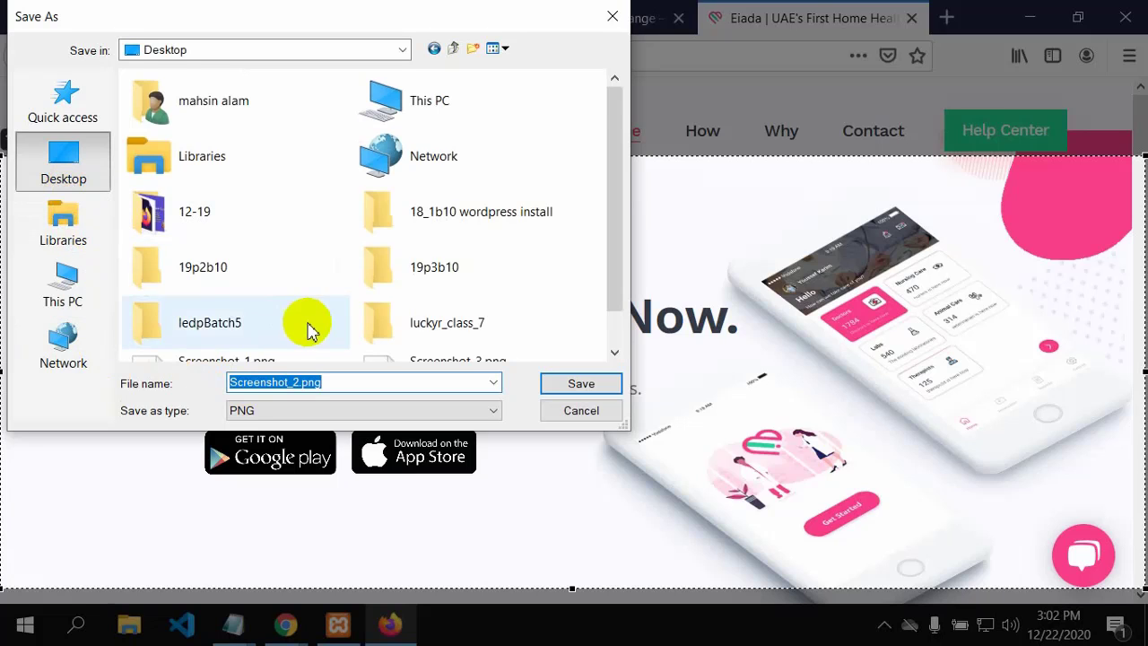
{"action": "scroll", "coordinate": [323, 324], "scroll_direction": "down", "scroll_amount": 1}
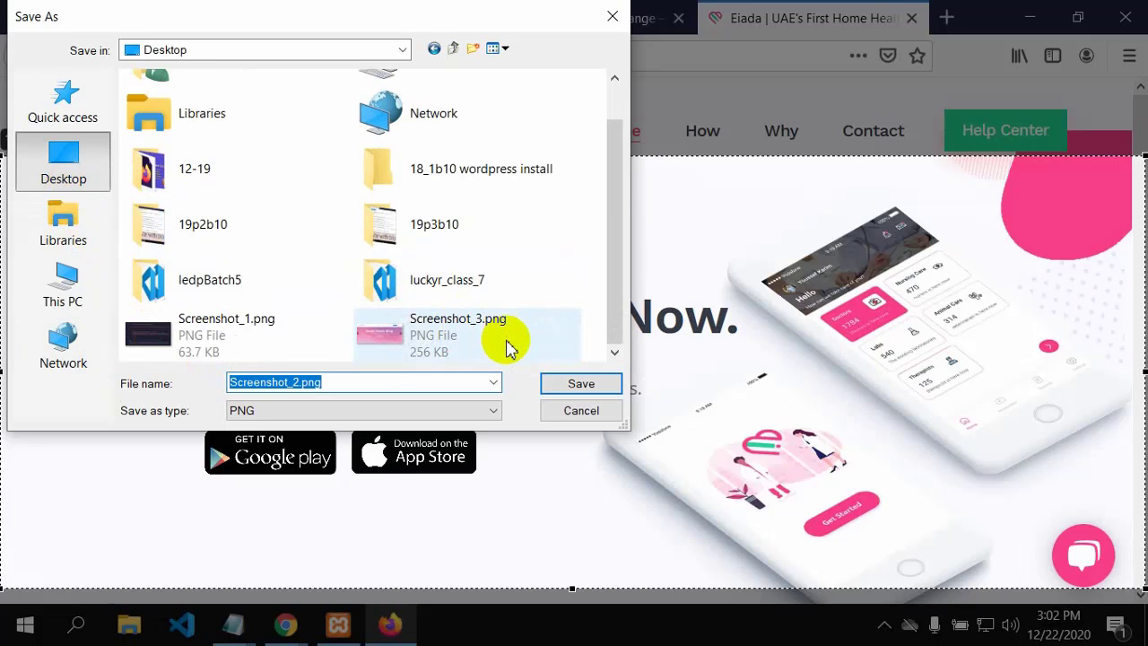
{"action": "left_click", "coordinate": [563, 385]}
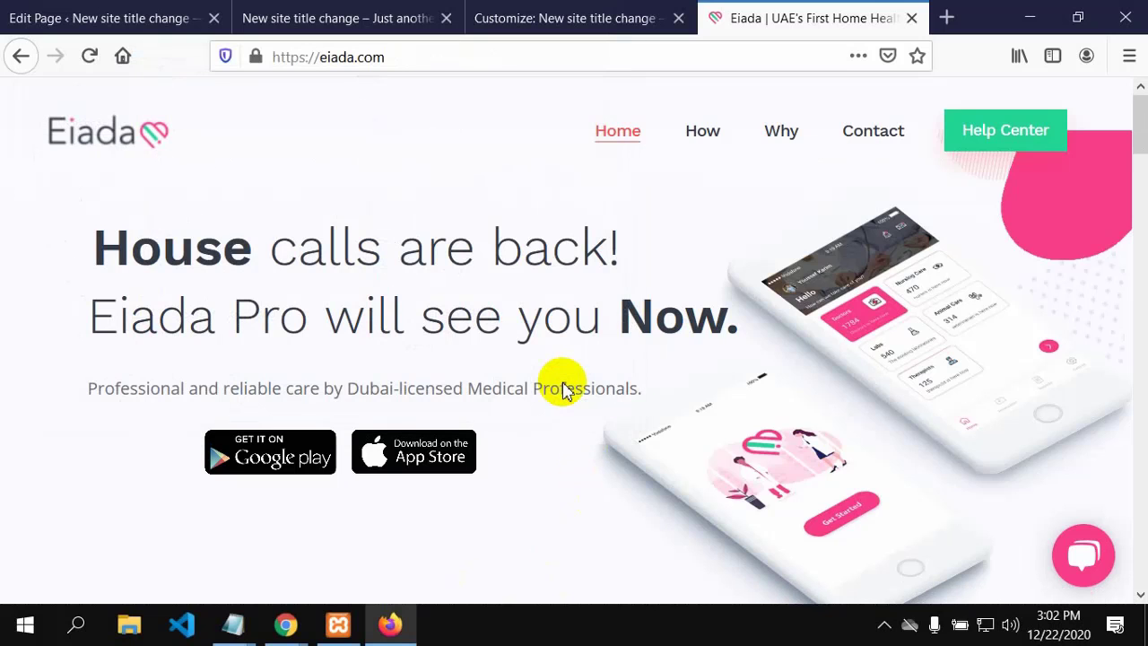
{"action": "scroll", "coordinate": [587, 432], "scroll_direction": "down", "scroll_amount": 8}
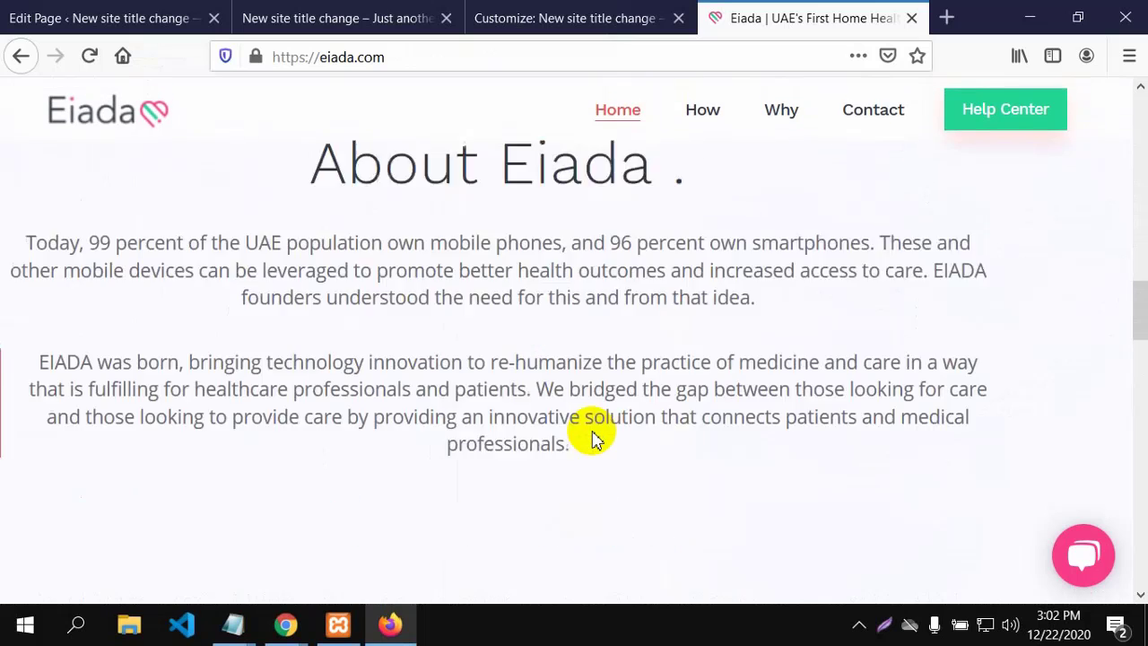
{"action": "scroll", "coordinate": [592, 440], "scroll_direction": "up", "scroll_amount": 8}
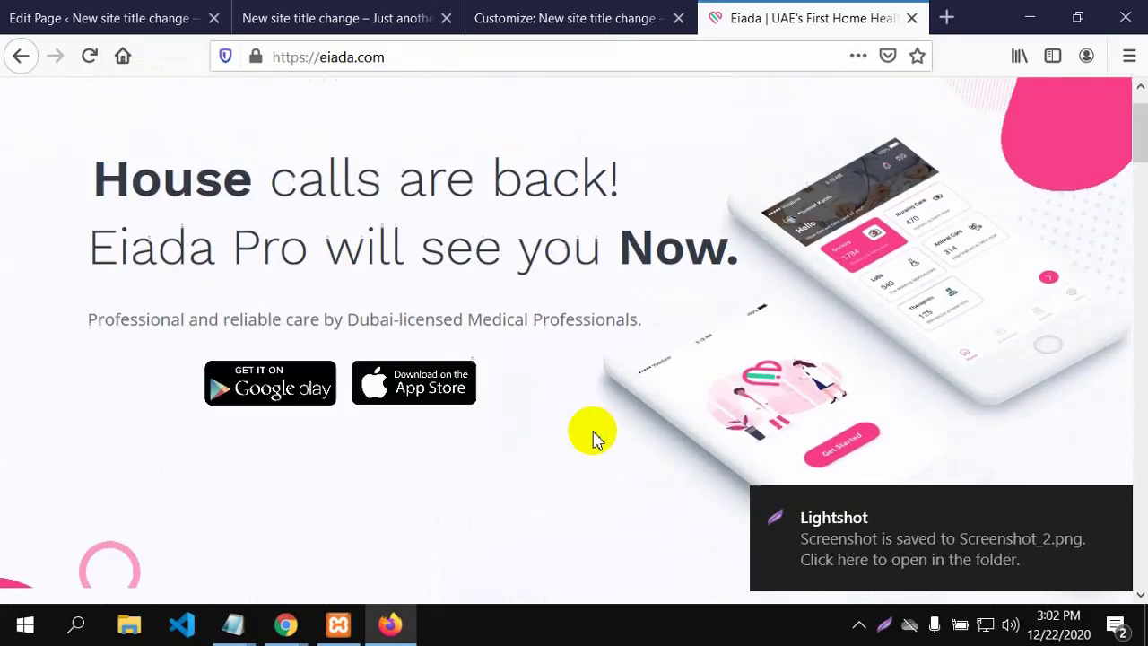
{"action": "scroll", "coordinate": [592, 439], "scroll_direction": "up", "scroll_amount": 1}
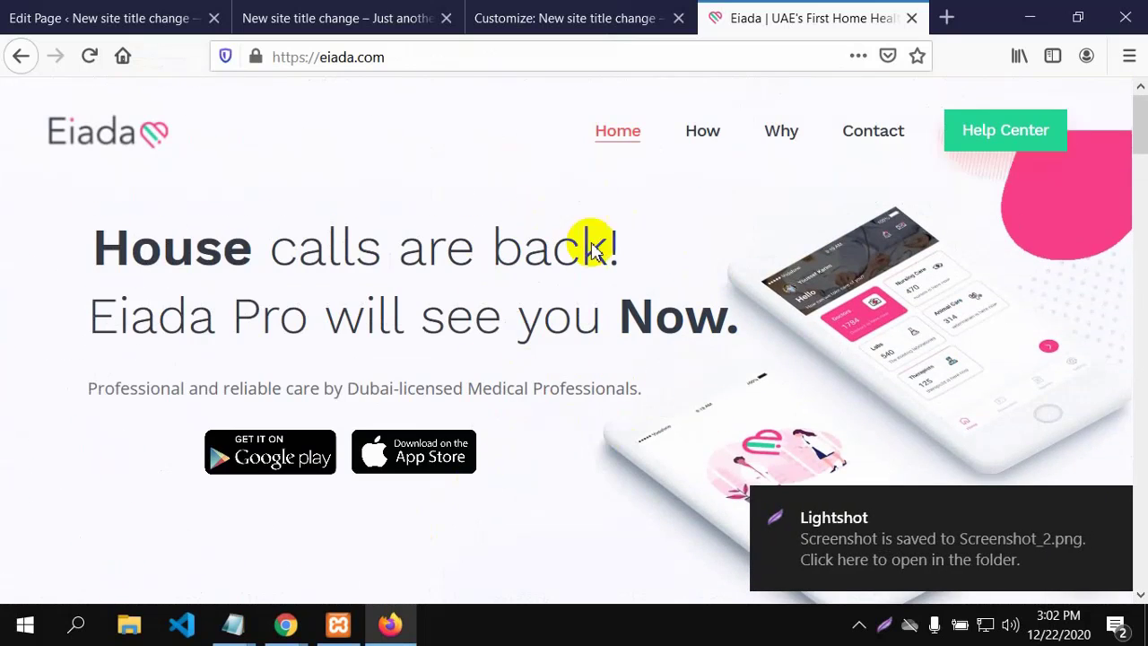
{"action": "left_click", "coordinate": [351, 19]}
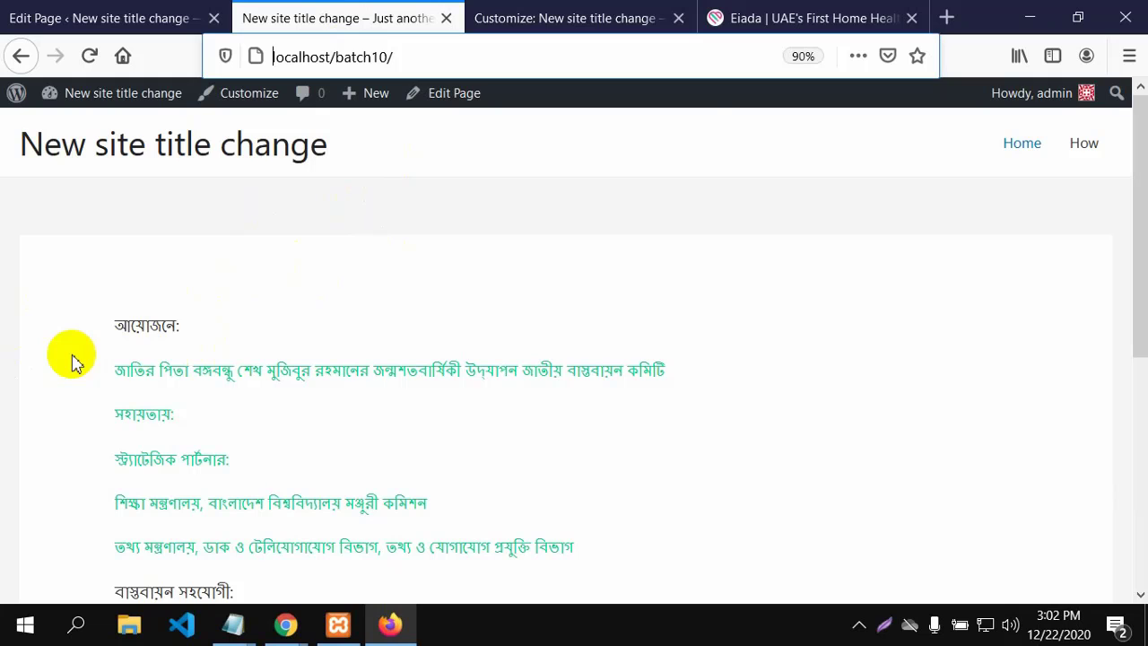
{"action": "left_click", "coordinate": [793, 11]}
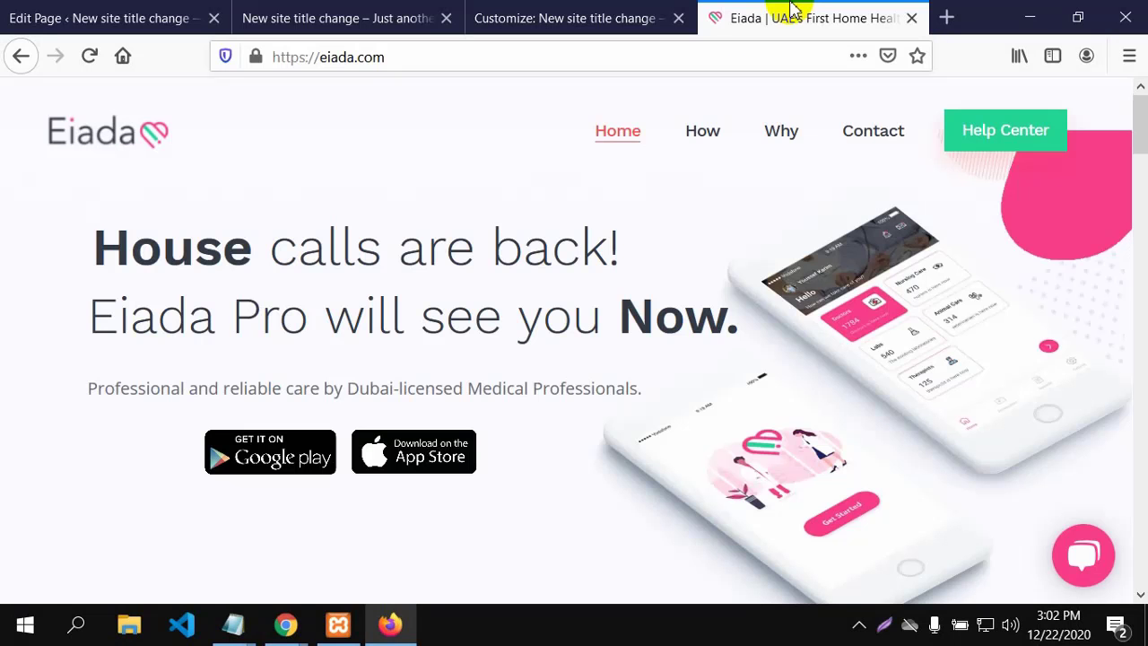
Return to the Home page in the block editor and add an empty block above the first heading.
{"action": "left_click", "coordinate": [131, 18]}
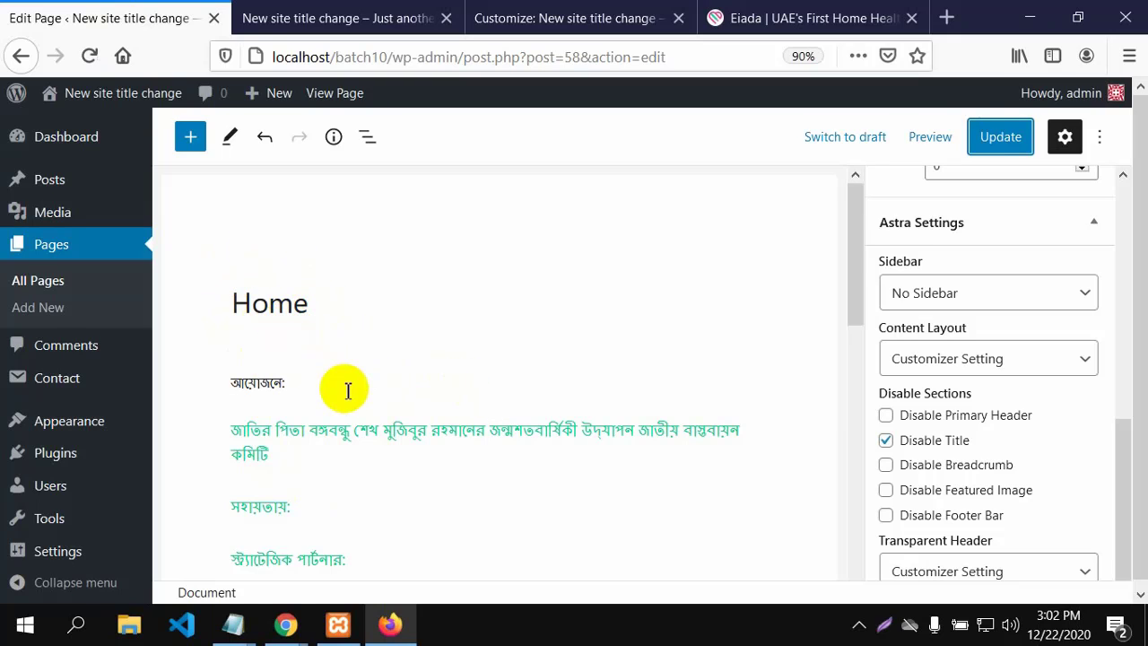
{"action": "left_click", "coordinate": [258, 357]}
{"action": "left_click", "coordinate": [256, 352]}
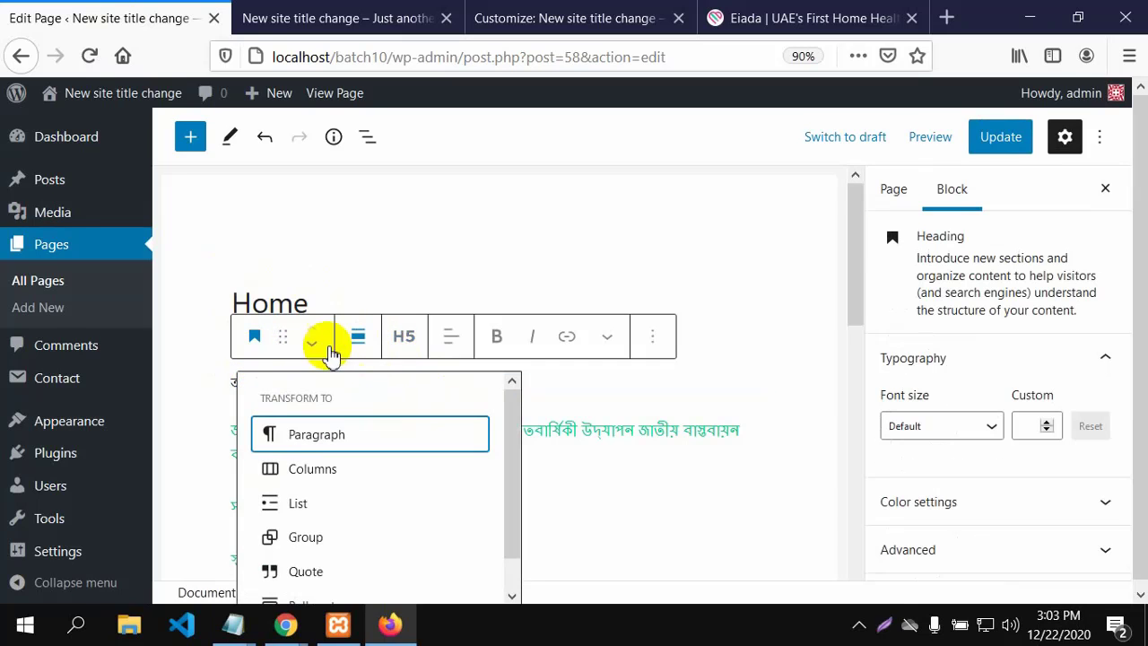
{"action": "left_click", "coordinate": [215, 364]}
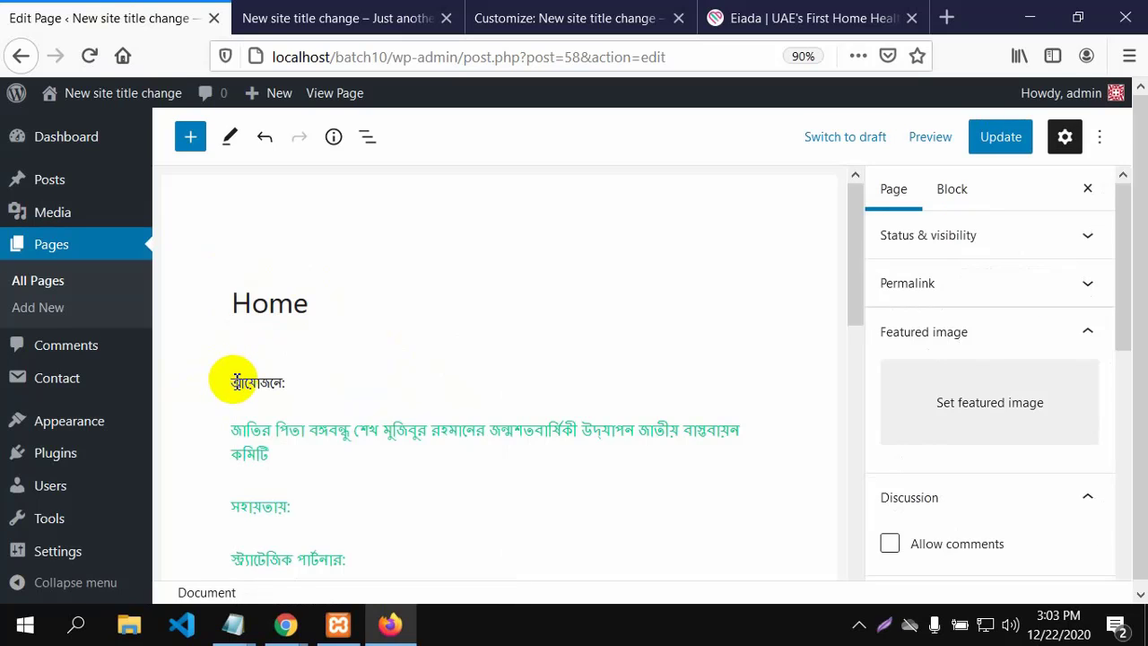
{"action": "left_click", "coordinate": [235, 380]}
{"action": "key", "text": "Return"}
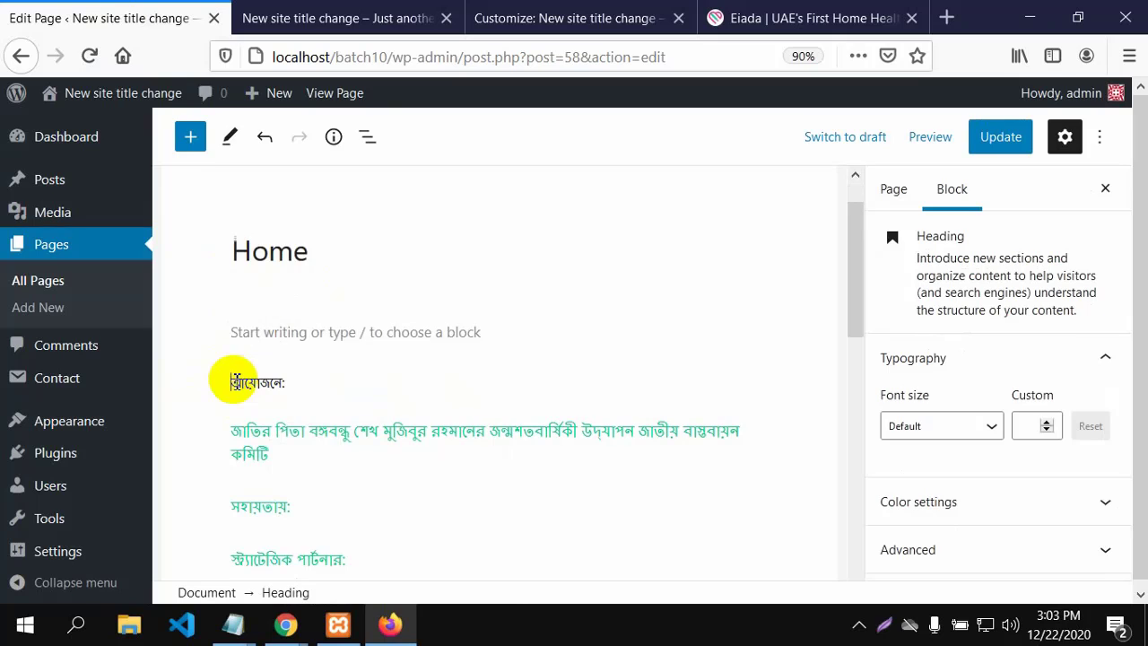
{"action": "left_click", "coordinate": [237, 370]}
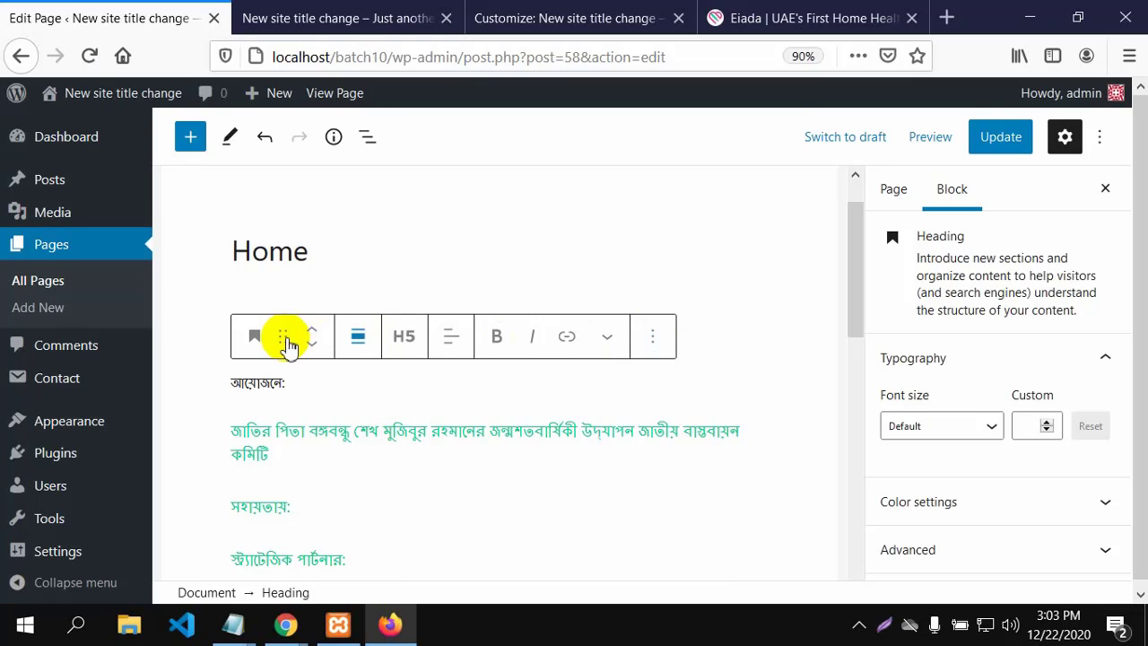
{"action": "left_click", "coordinate": [658, 338]}
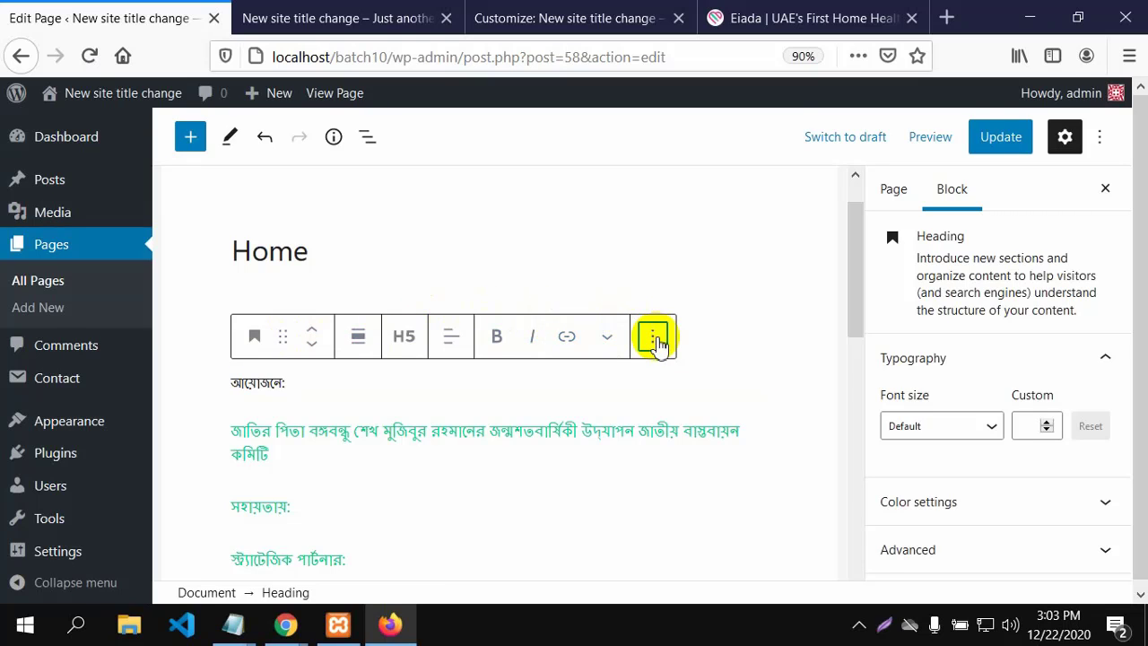
{"action": "scroll", "coordinate": [661, 376], "scroll_direction": "down", "scroll_amount": 2}
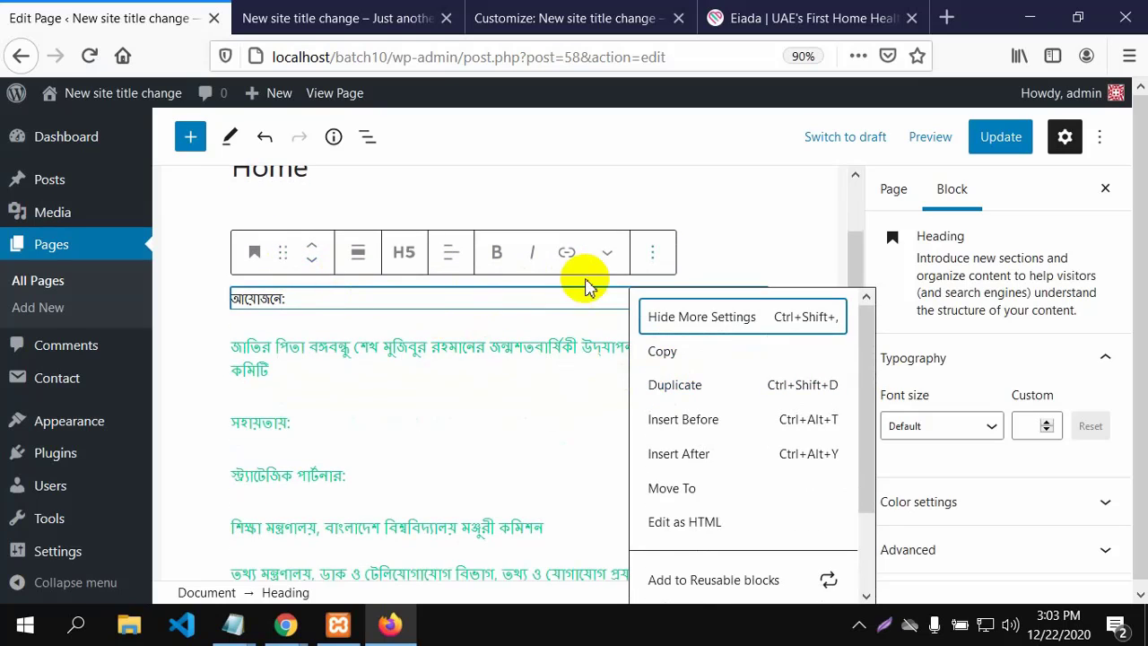
{"action": "scroll", "coordinate": [451, 352], "scroll_direction": "up", "scroll_amount": 2}
{"action": "scroll", "coordinate": [451, 351], "scroll_direction": "up", "scroll_amount": 1}
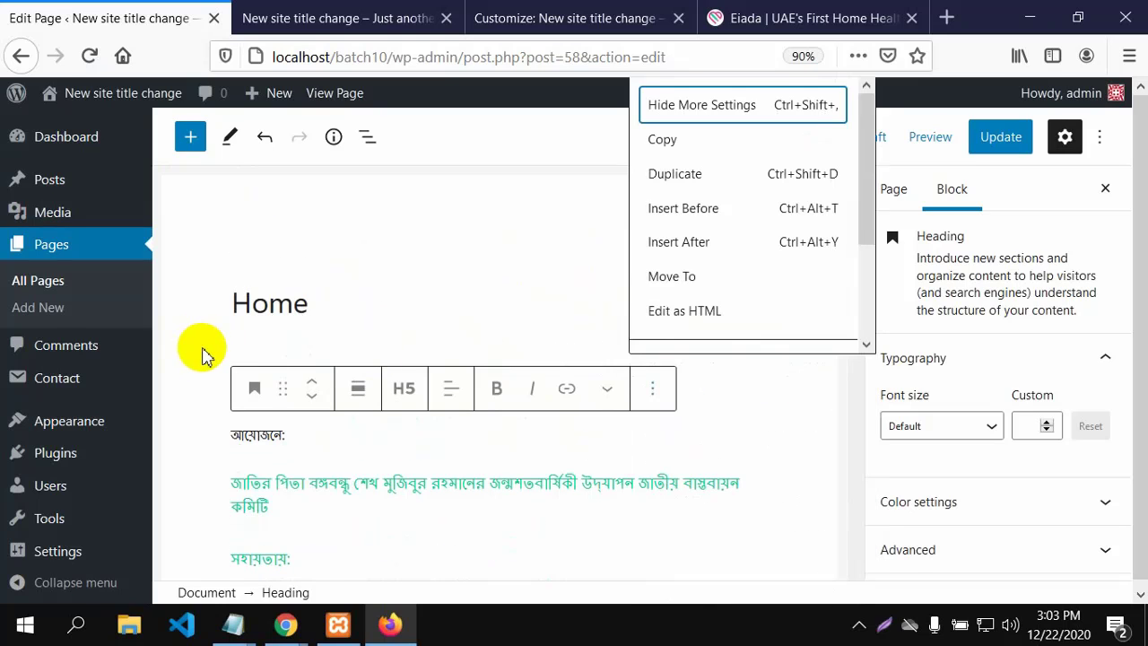
{"action": "left_click", "coordinate": [202, 354]}
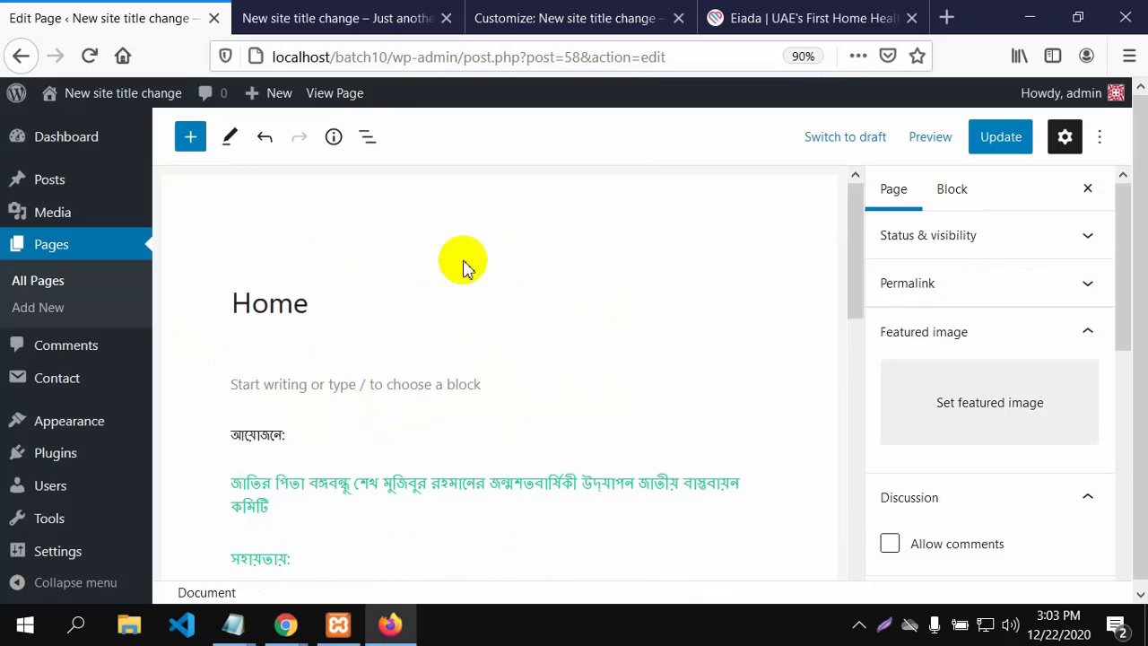
Insert an Image block in the empty block above the first heading and upload Screenshot_2.png from the Desktop into it.
{"action": "left_click", "coordinate": [239, 384]}
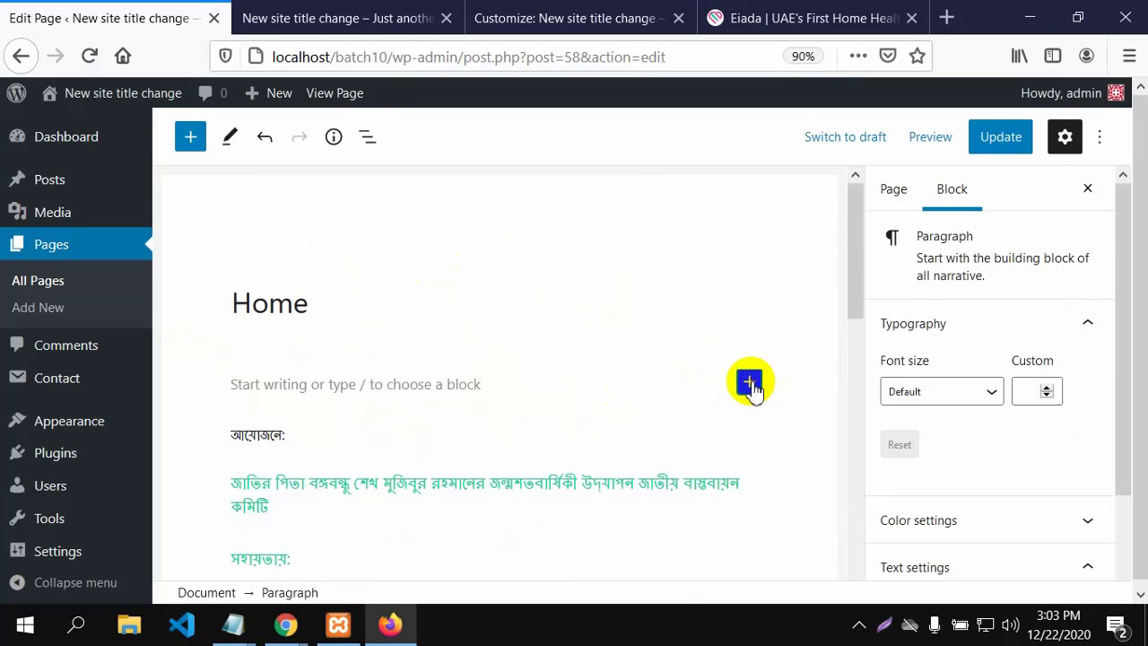
{"action": "left_click", "coordinate": [750, 383]}
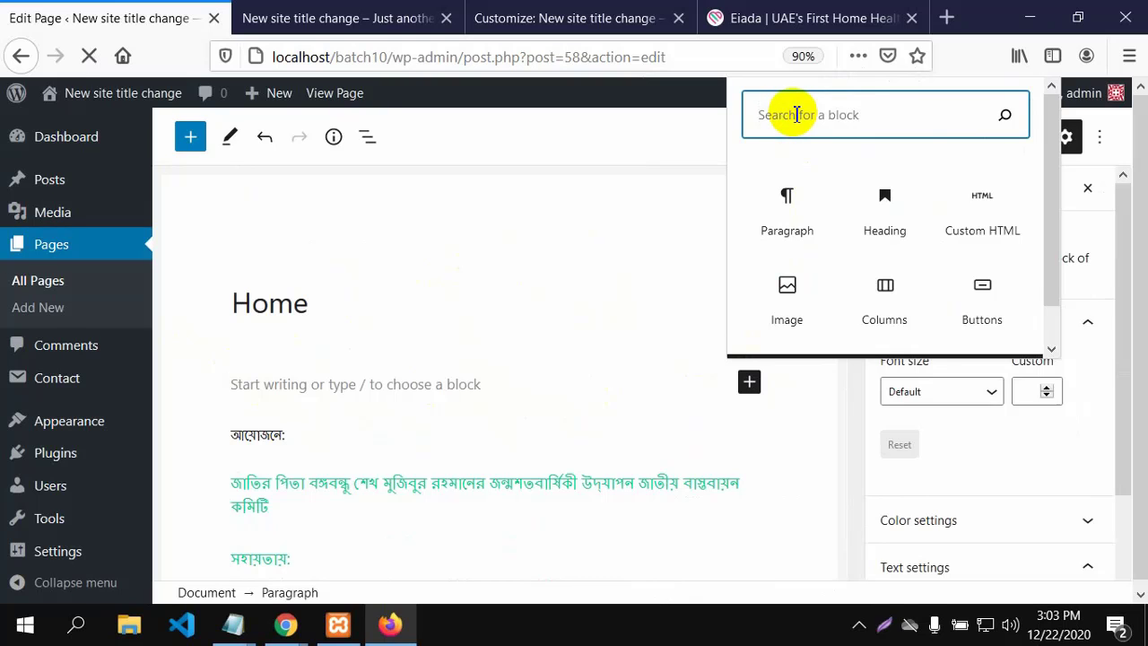
{"action": "type", "text": "im"}
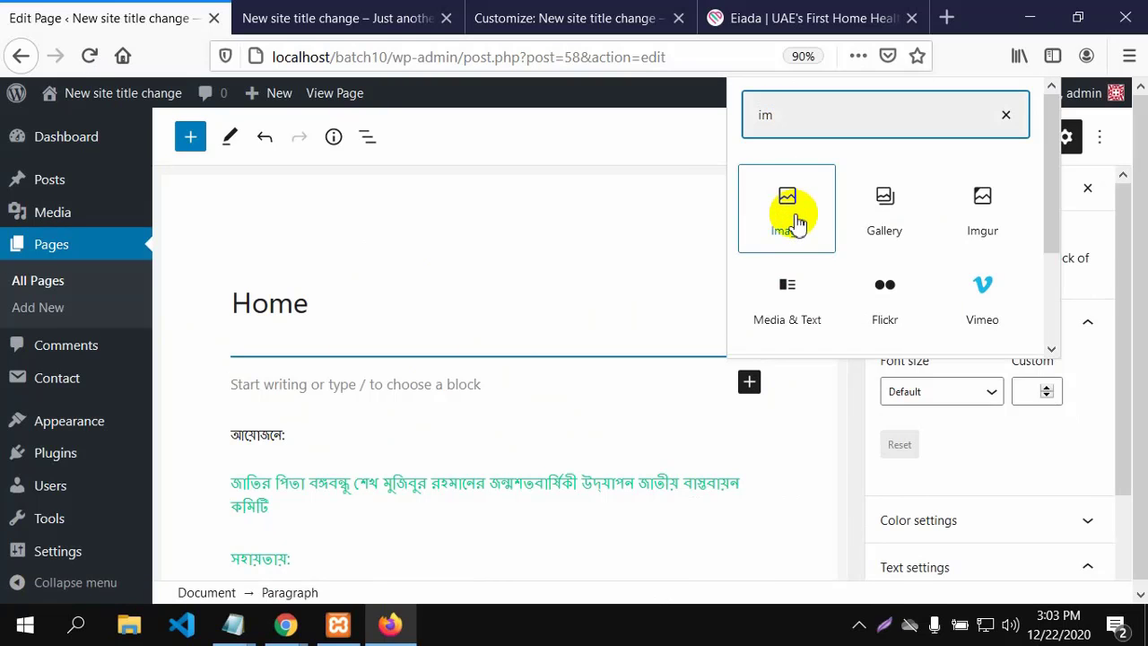
{"action": "left_click", "coordinate": [789, 215]}
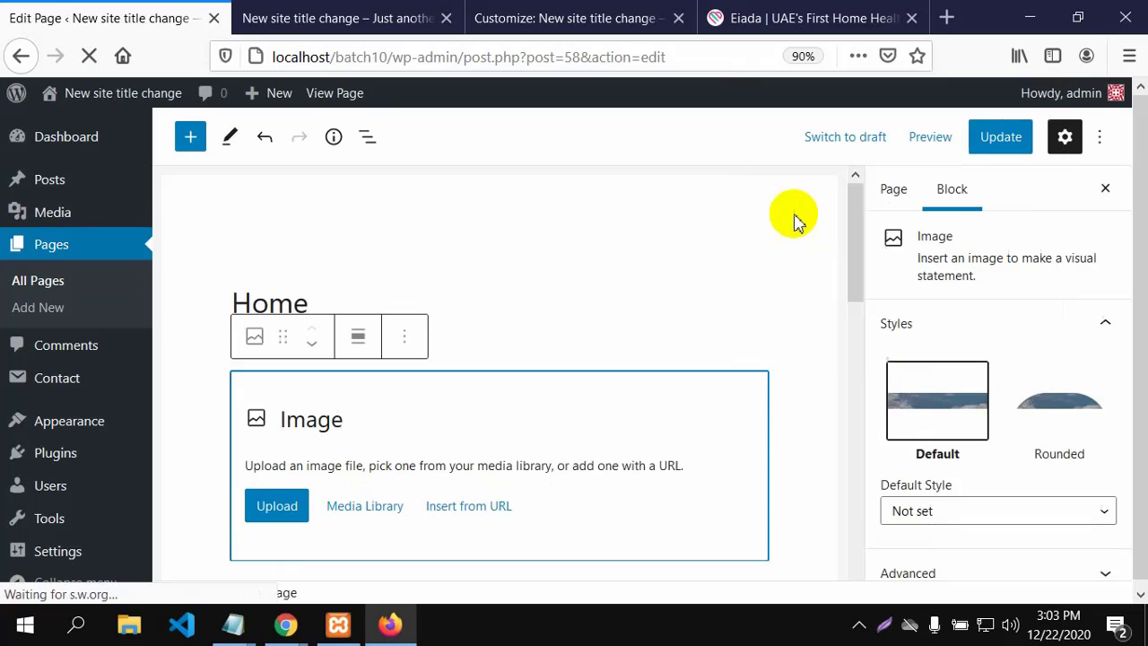
{"action": "left_click", "coordinate": [289, 505]}
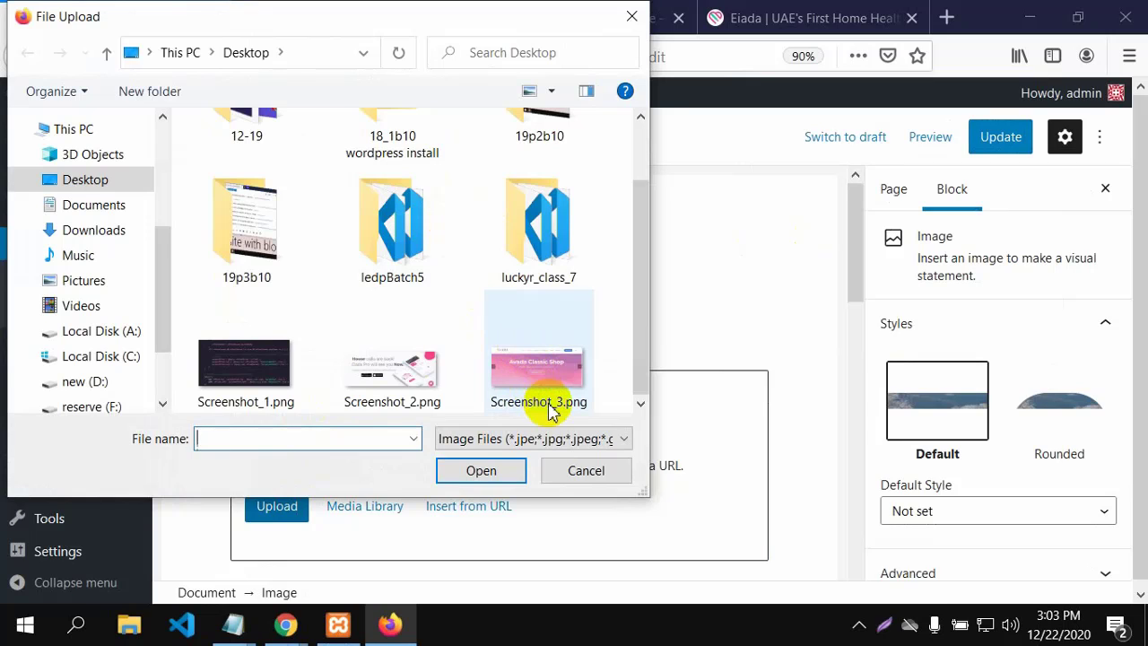
{"action": "left_click", "coordinate": [380, 385]}
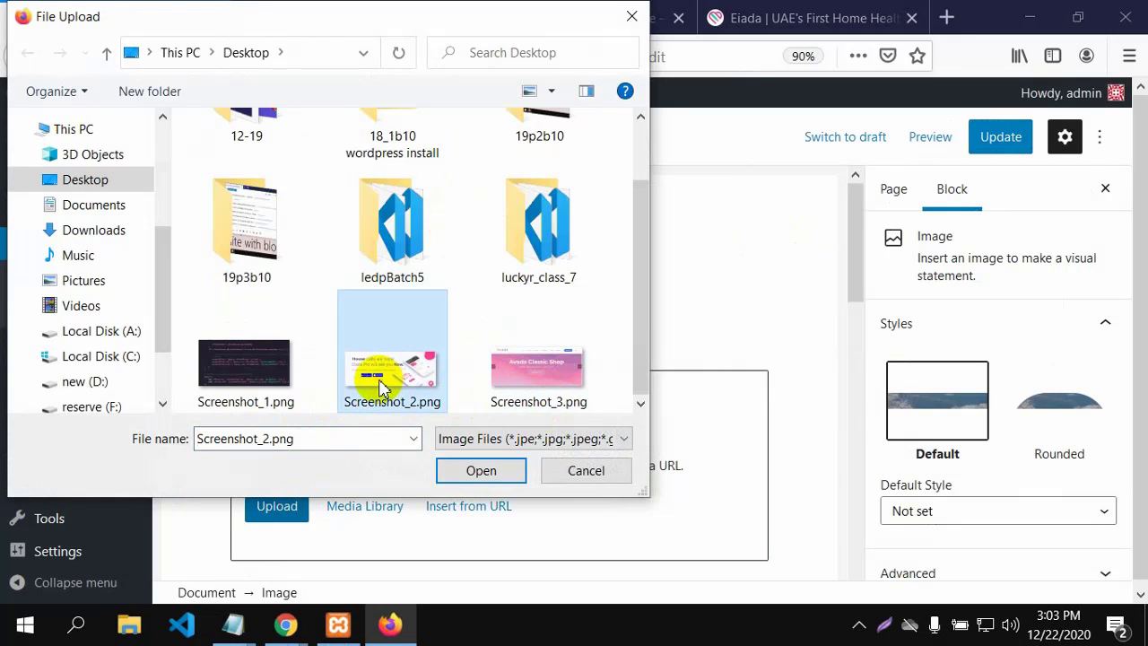
{"action": "left_click", "coordinate": [477, 471]}
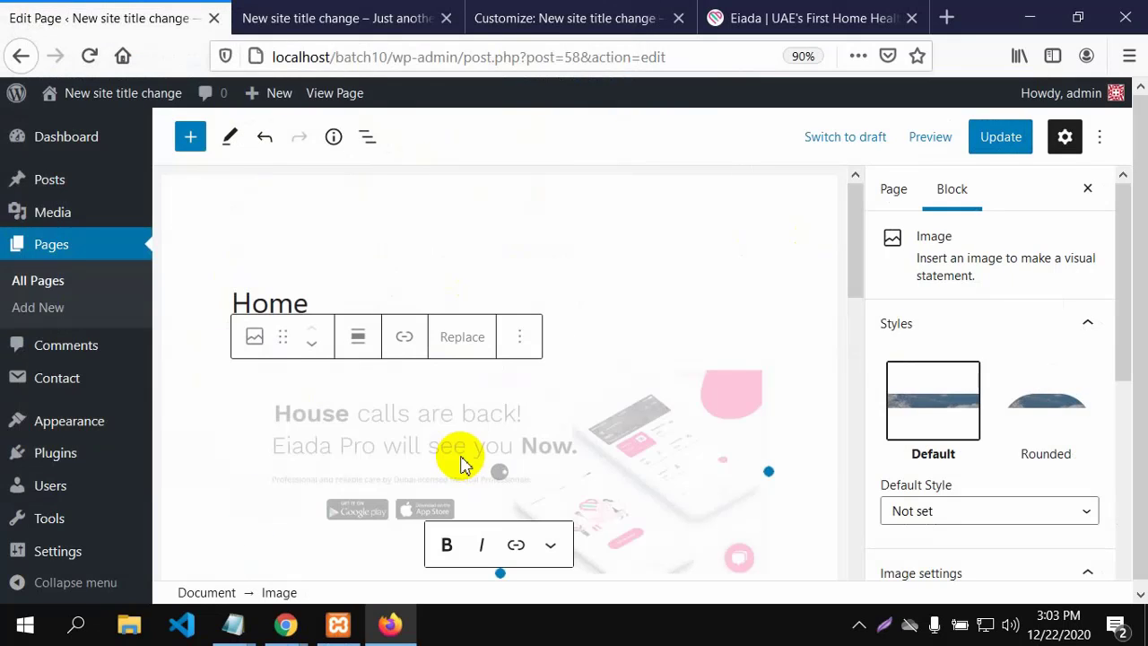
Set the banner image block's default style to Default.
{"action": "scroll", "coordinate": [547, 462], "scroll_direction": "down", "scroll_amount": 3}
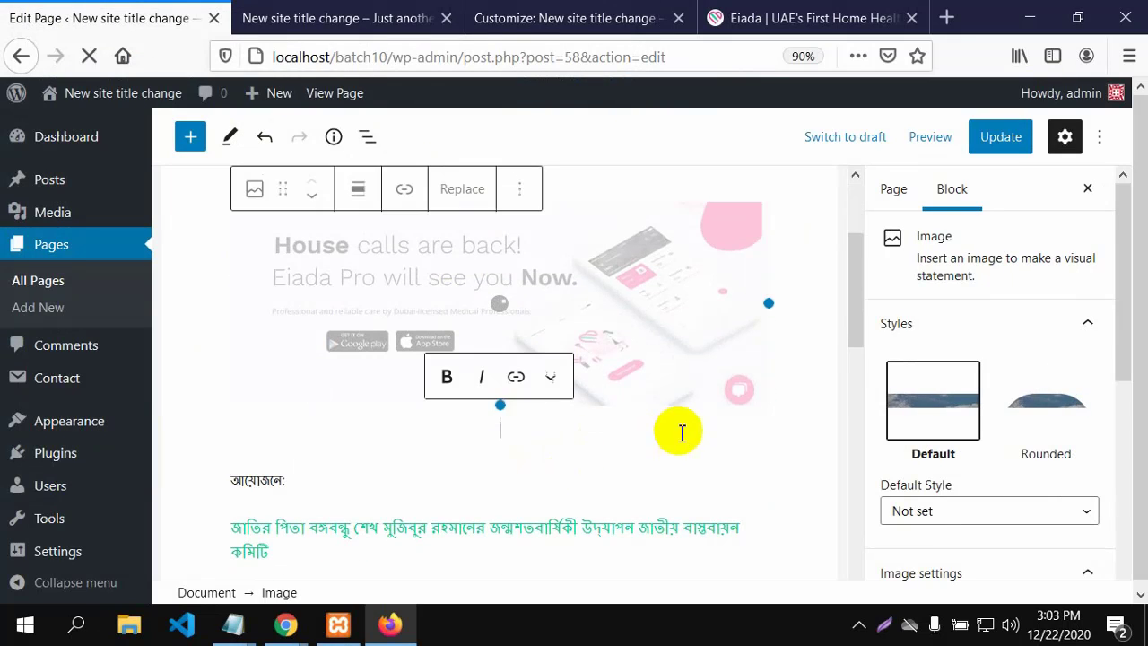
{"action": "scroll", "coordinate": [816, 457], "scroll_direction": "down", "scroll_amount": 2}
{"action": "scroll", "coordinate": [1046, 493], "scroll_direction": "down", "scroll_amount": 2}
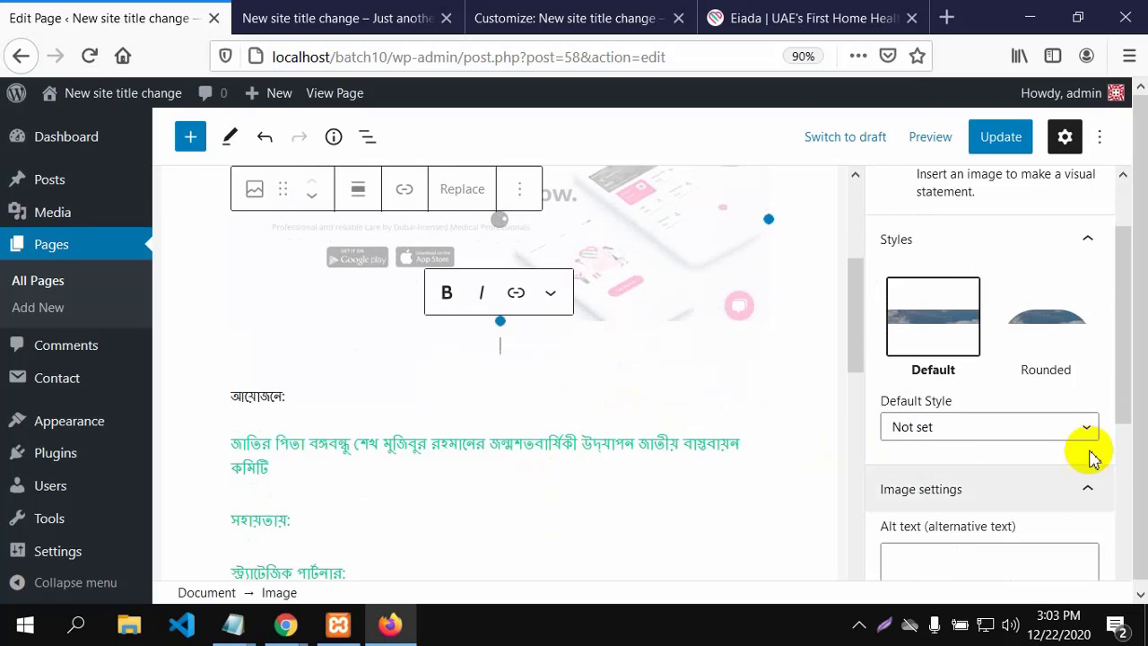
{"action": "left_click", "coordinate": [1091, 428]}
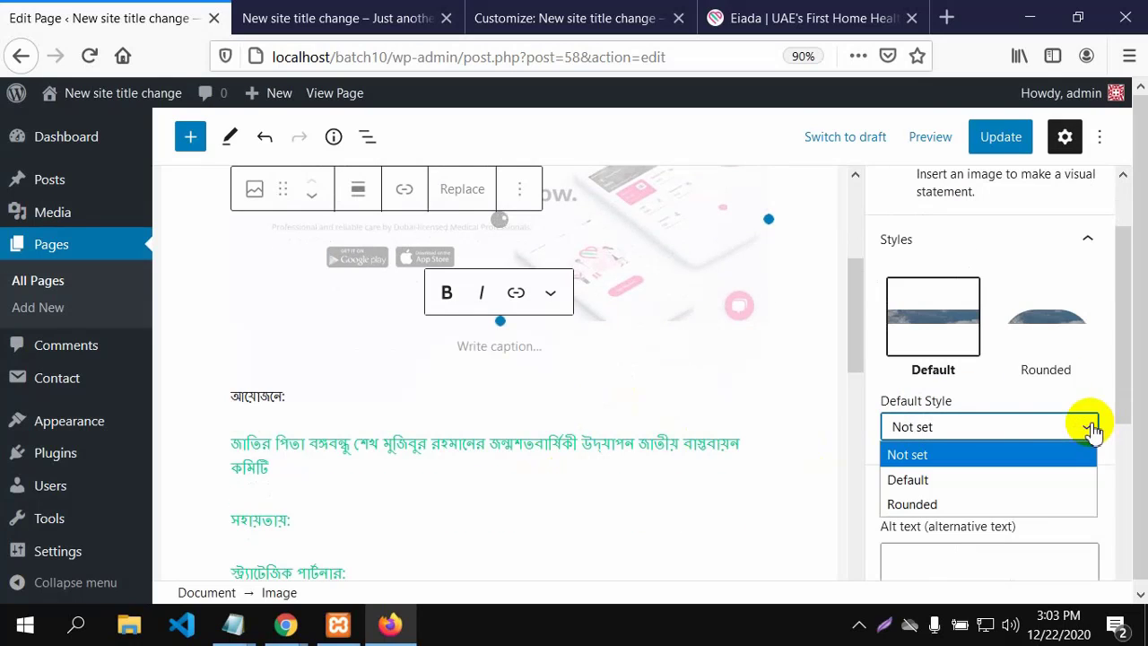
{"action": "left_click", "coordinate": [906, 477]}
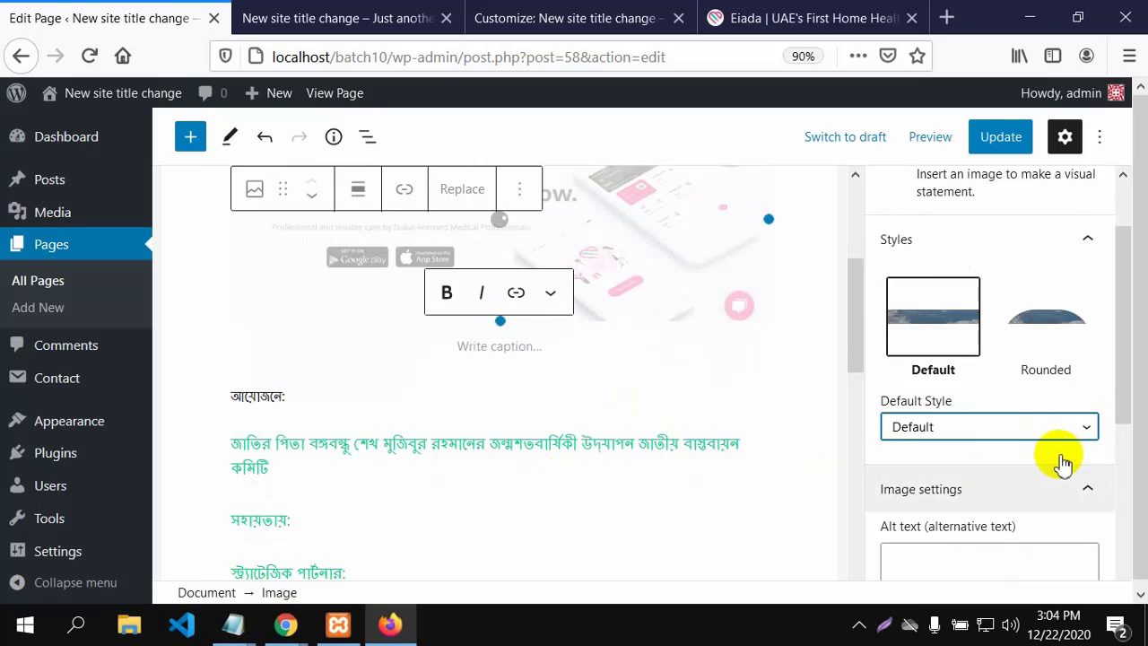
Review the banner image's size and dimension settings and update the Home page.
{"action": "scroll", "coordinate": [1060, 461], "scroll_direction": "down", "scroll_amount": 4}
{"action": "scroll", "coordinate": [945, 401], "scroll_direction": "down", "scroll_amount": 4}
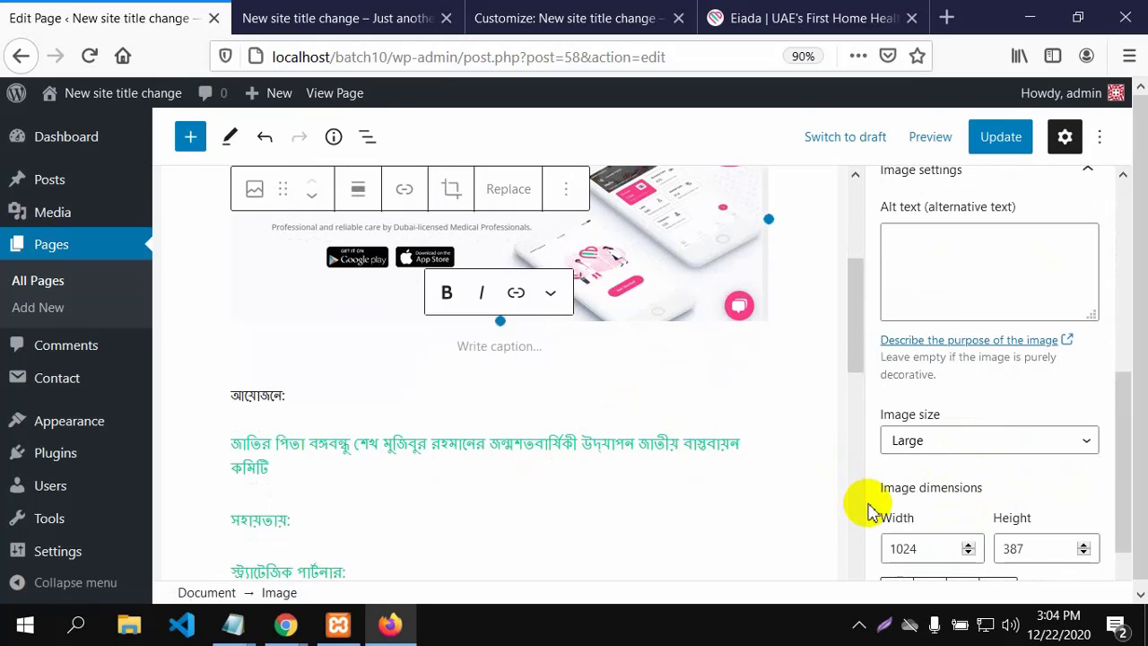
{"action": "scroll", "coordinate": [959, 535], "scroll_direction": "down", "scroll_amount": 2}
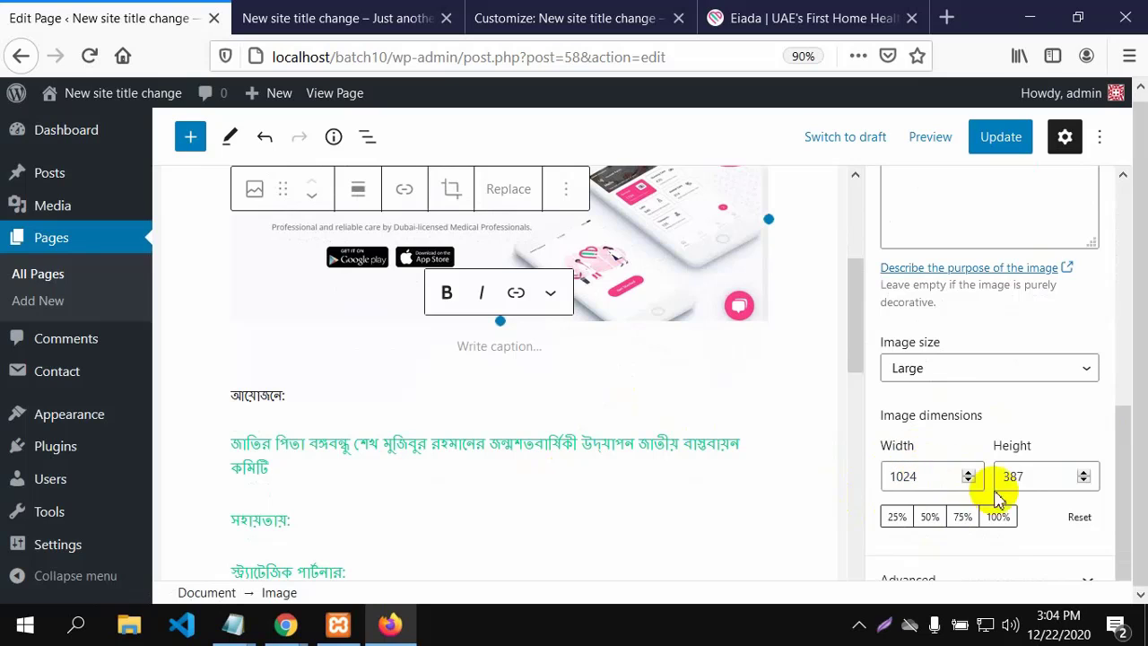
{"action": "left_click_drag", "start_coordinate": [1131, 475], "coordinate": [1132, 475]}
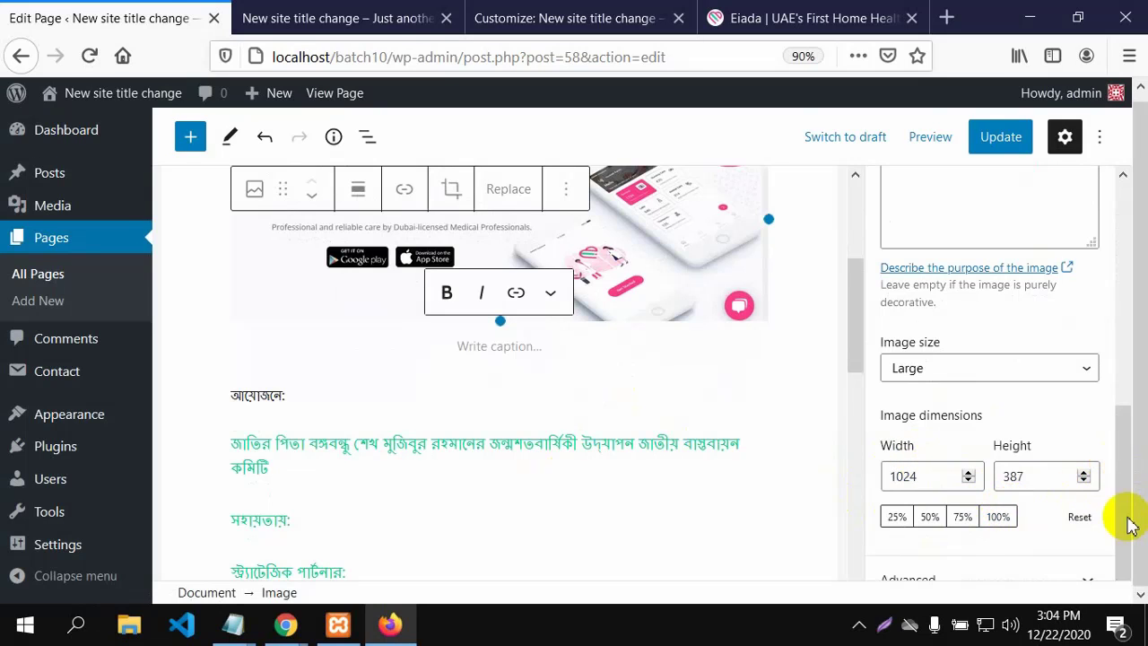
{"action": "scroll", "coordinate": [755, 395], "scroll_direction": "up", "scroll_amount": 5}
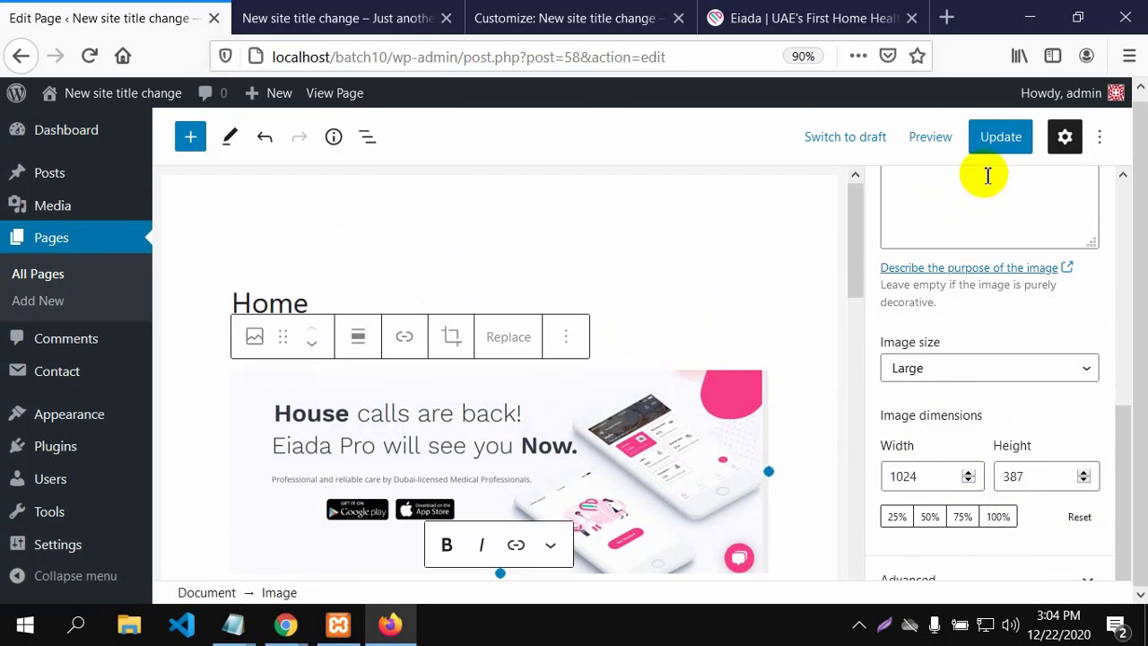
{"action": "left_click", "coordinate": [995, 139]}
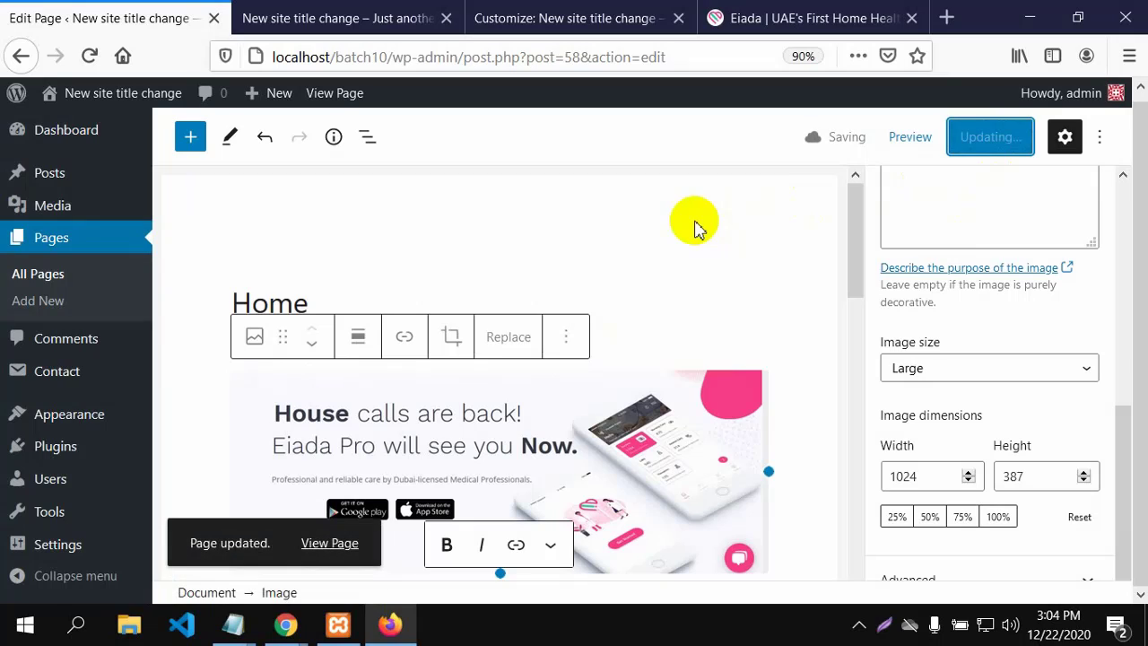
Reload the local site's Home page and examine how the banner image sits above the existing text.
{"action": "left_click", "coordinate": [309, 7]}
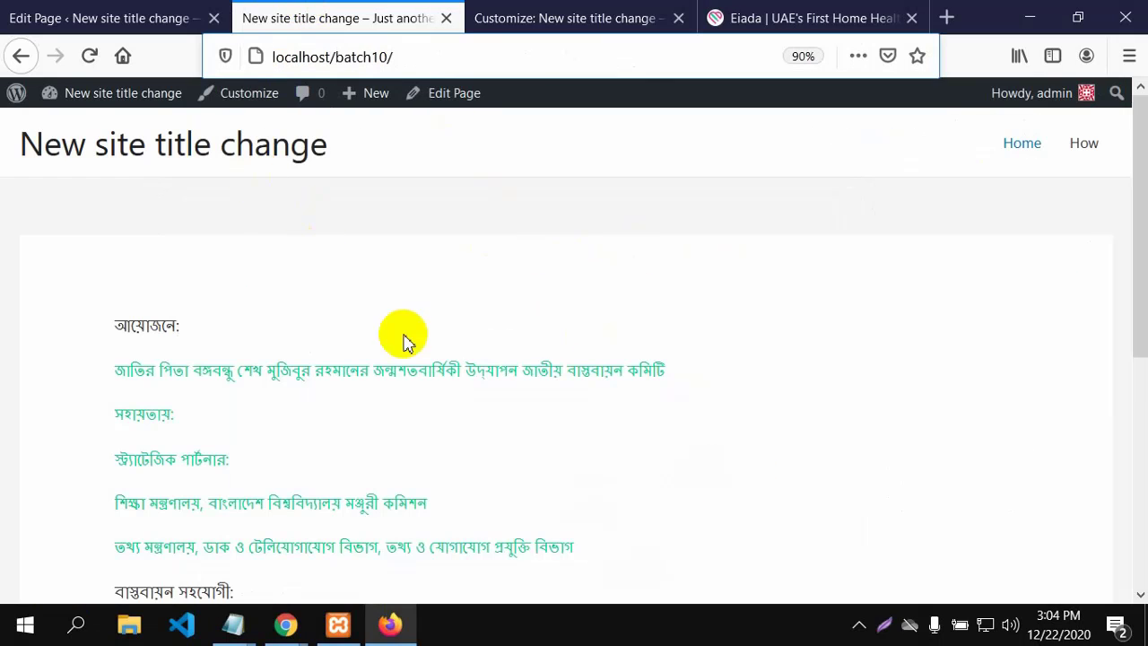
{"action": "left_click", "coordinate": [85, 59]}
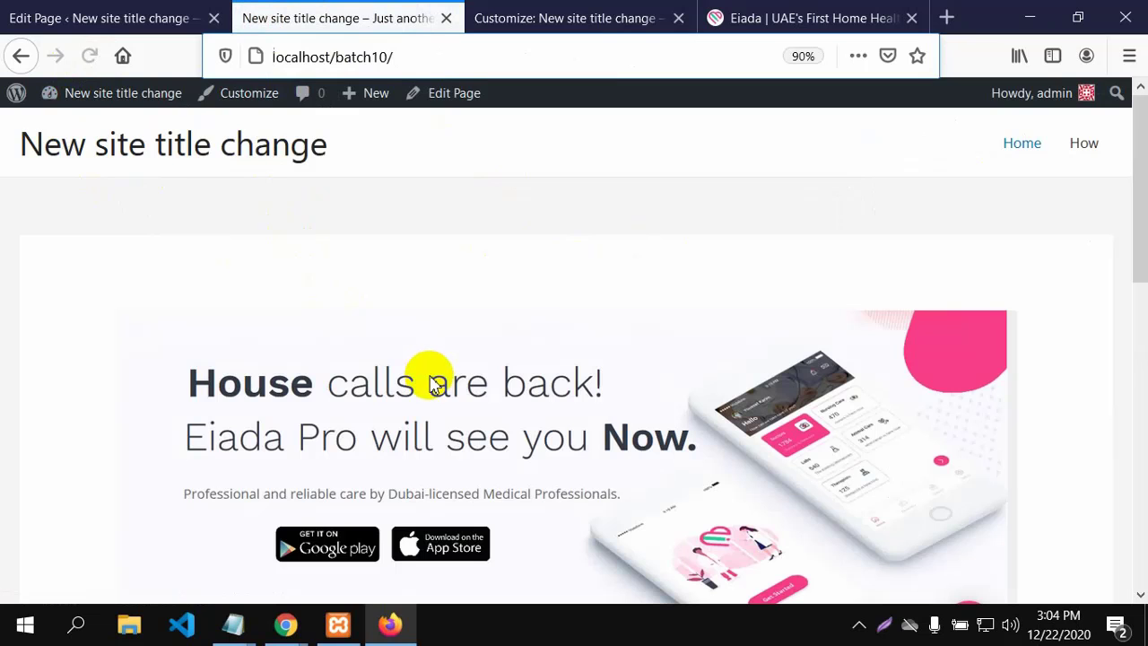
{"action": "scroll", "coordinate": [511, 390], "scroll_direction": "down", "scroll_amount": 3}
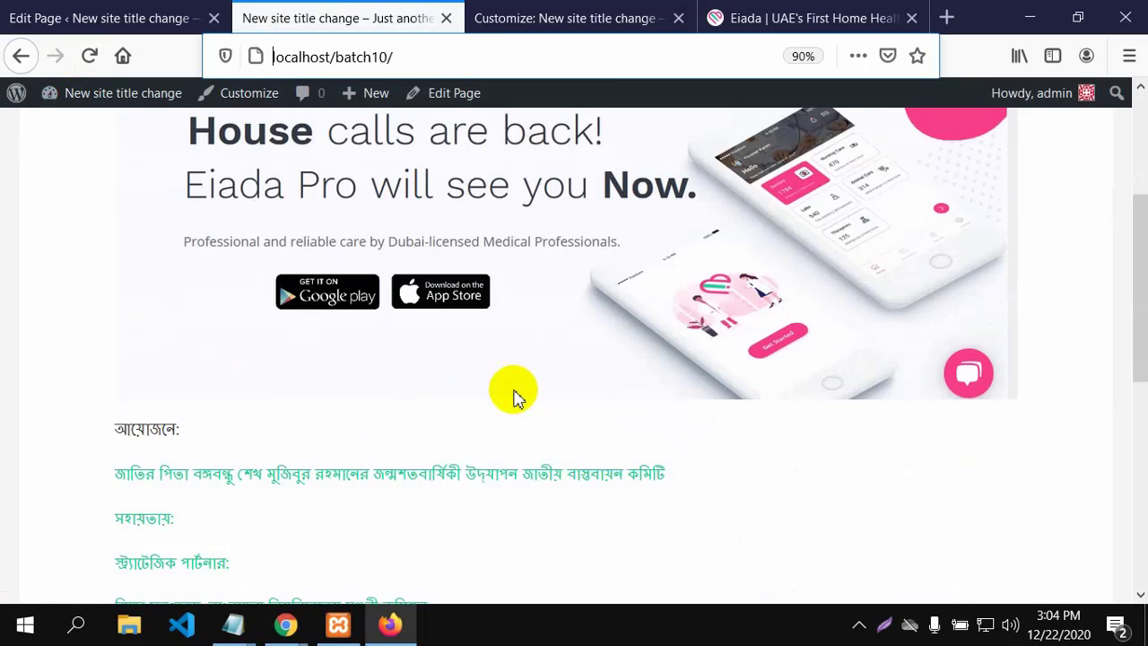
{"action": "scroll", "coordinate": [515, 394], "scroll_direction": "up", "scroll_amount": 2}
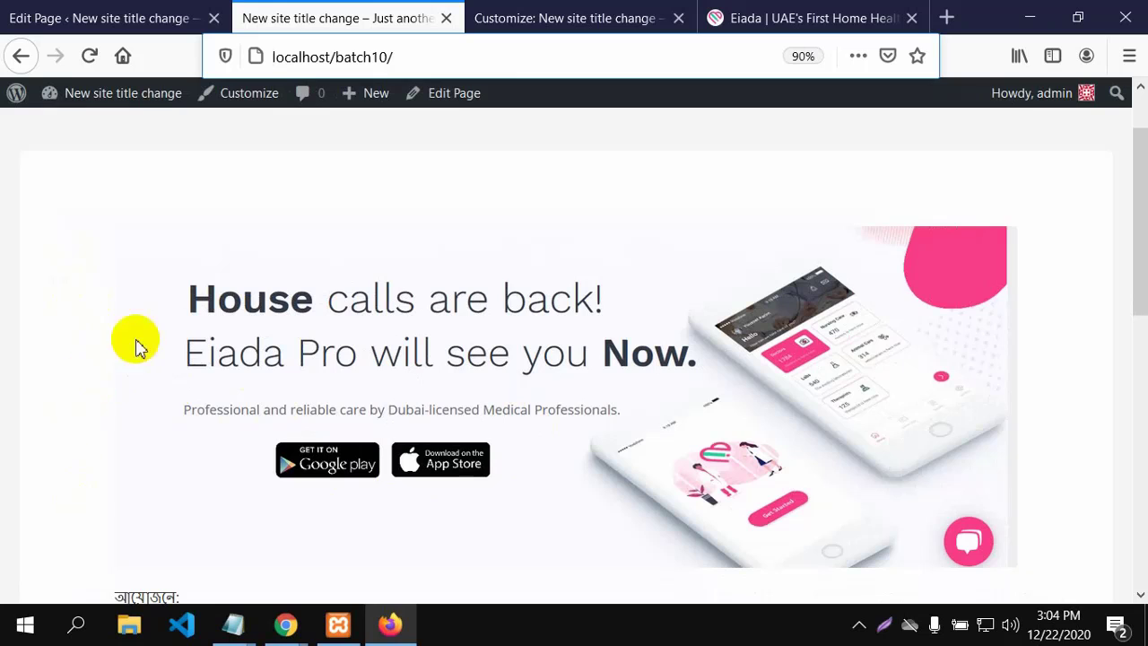
Return to the Home page in the block editor, set the banner's image size to Full Size and update the page.
{"action": "left_click", "coordinate": [90, 12]}
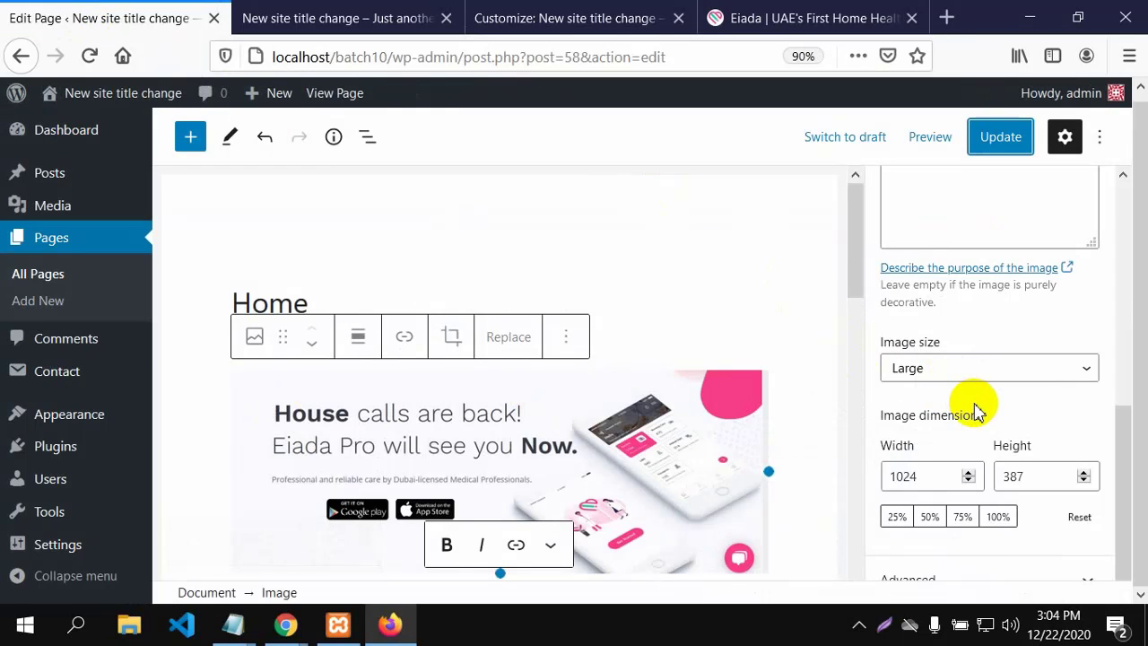
{"action": "left_click", "coordinate": [1089, 371]}
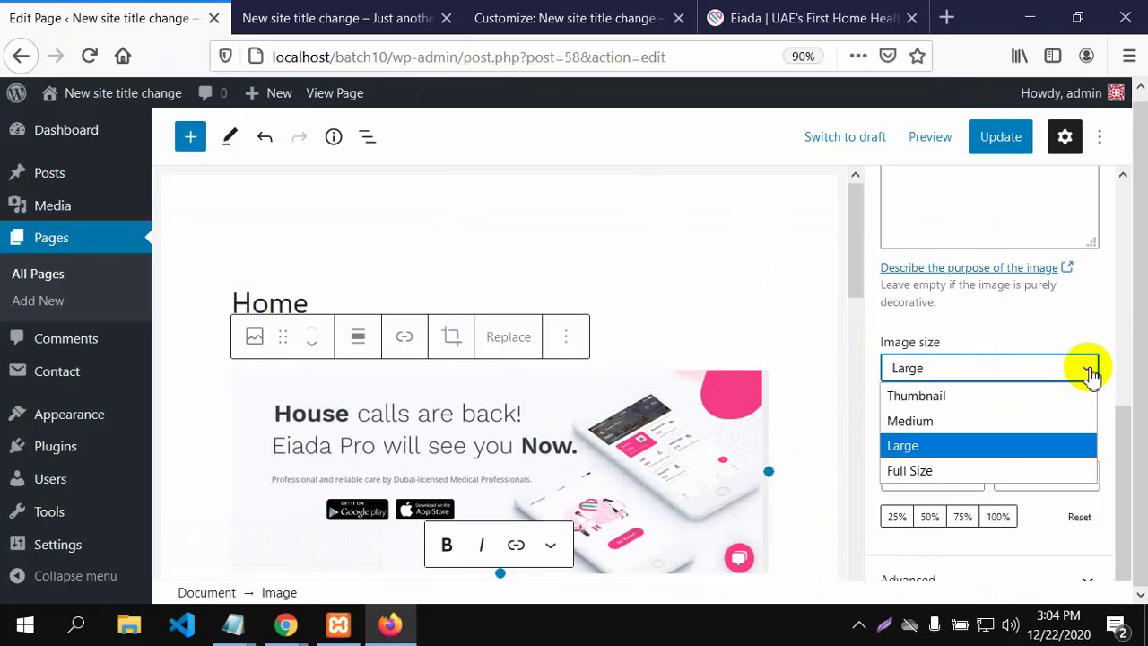
{"action": "left_click", "coordinate": [932, 470]}
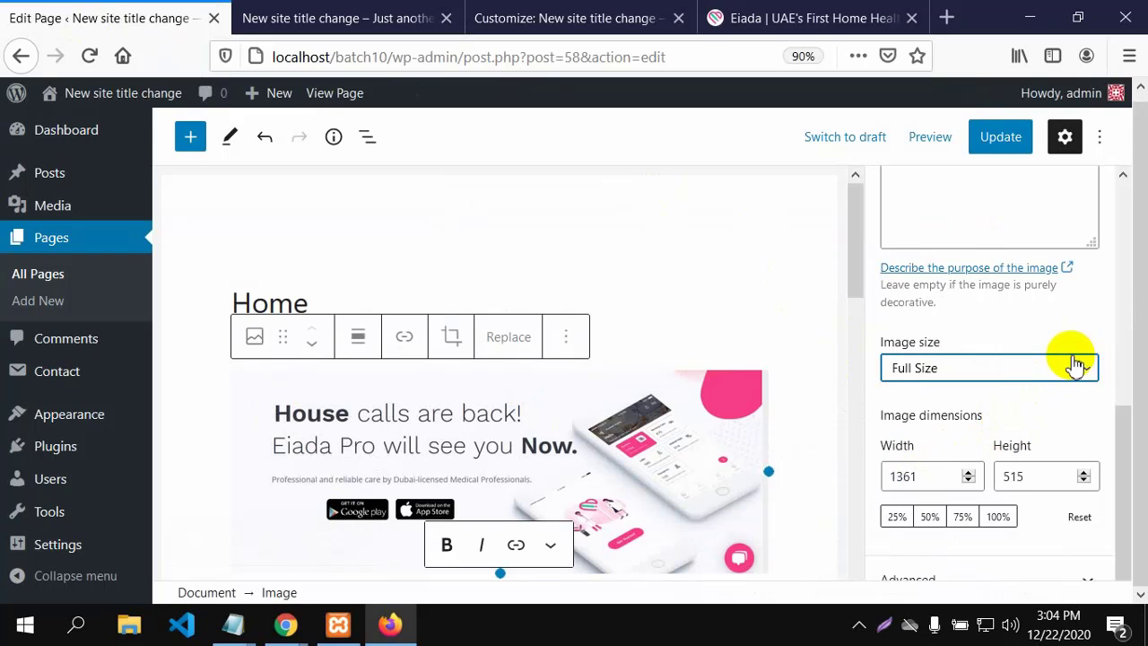
{"action": "left_click", "coordinate": [1121, 459]}
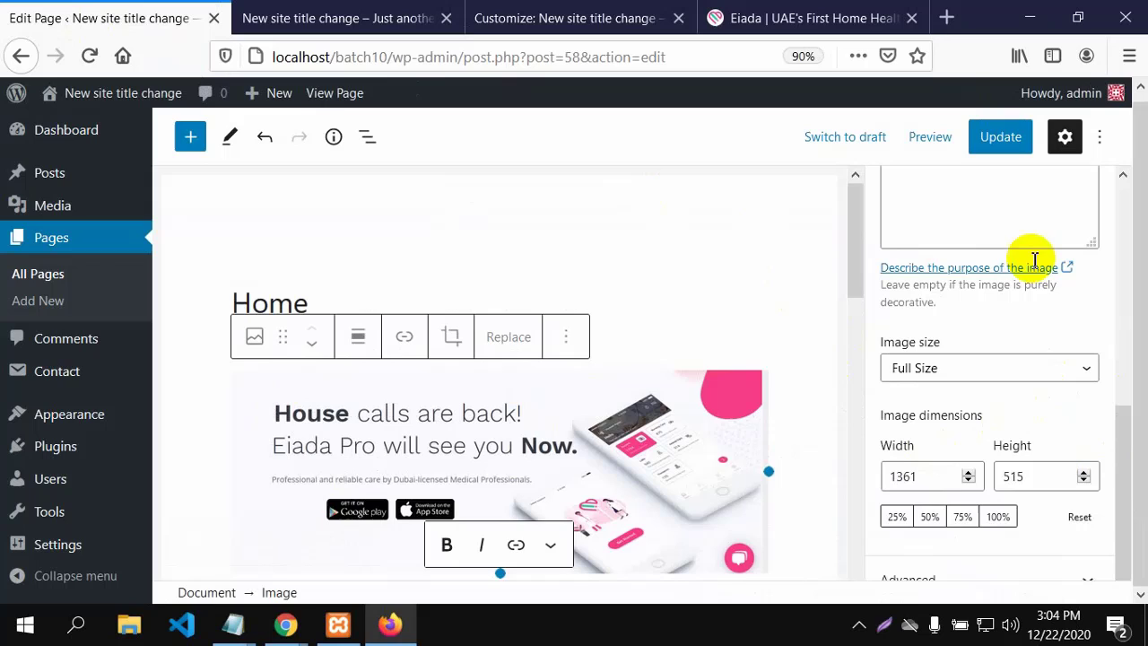
{"action": "left_click", "coordinate": [1003, 139]}
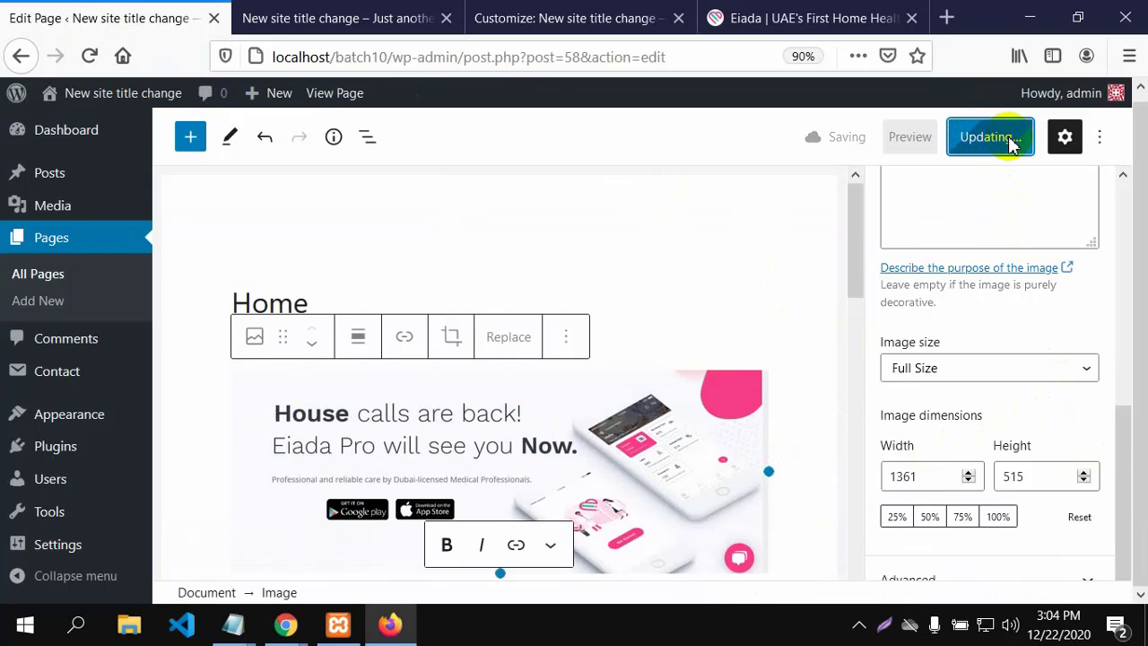
Reload the local site's Home page and examine the full-size banner's width and the text below it at several zoom levels.
{"action": "left_click", "coordinate": [312, 10]}
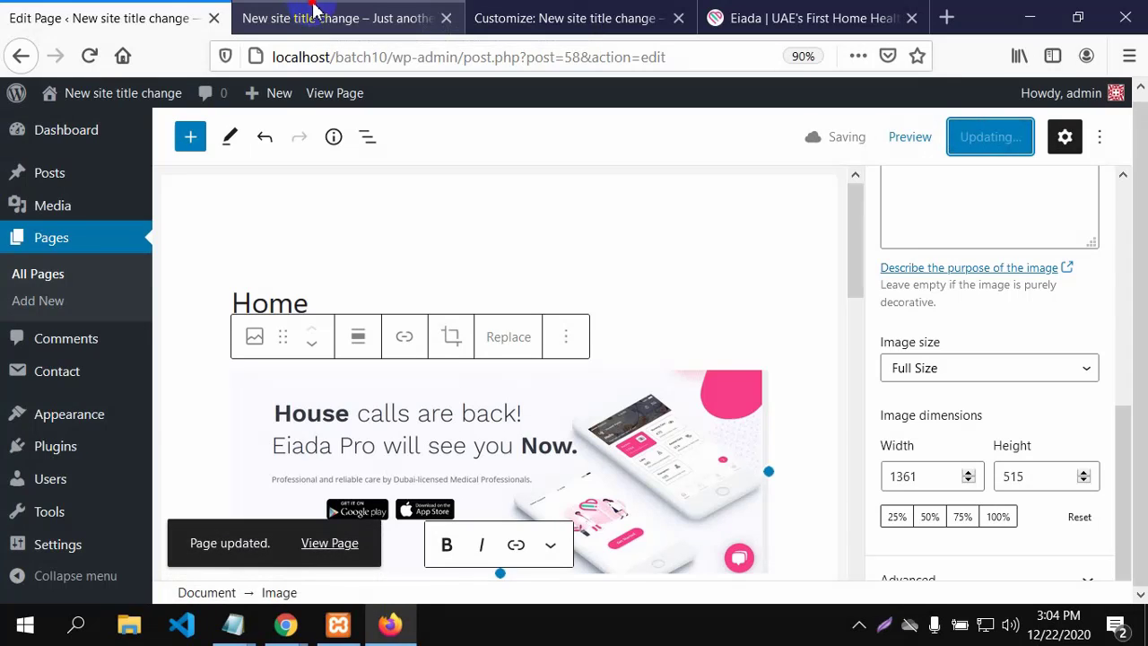
{"action": "left_click", "coordinate": [90, 55]}
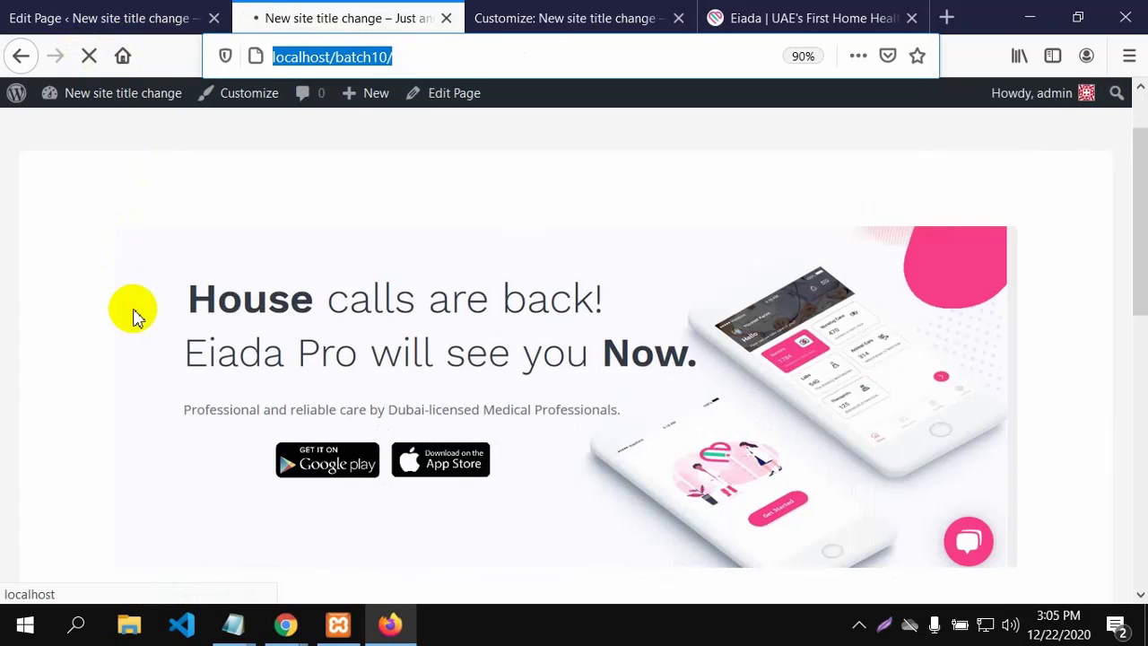
{"action": "scroll", "coordinate": [410, 350], "scroll_direction": "down", "scroll_amount": 4}
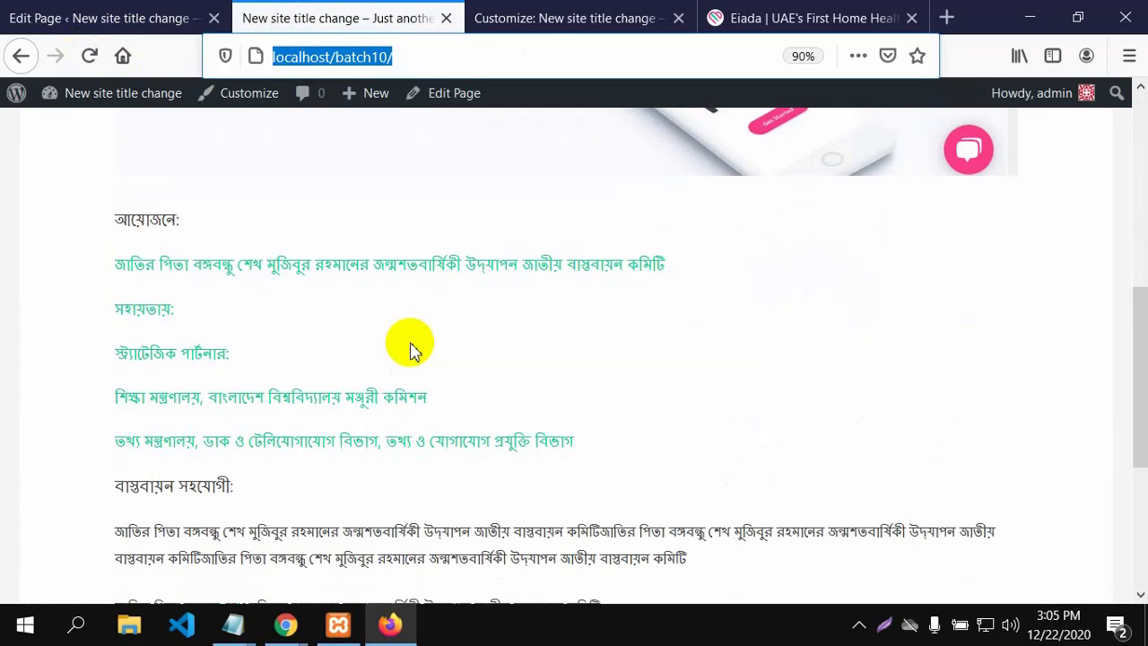
{"action": "scroll", "coordinate": [415, 345], "scroll_direction": "up", "scroll_amount": 3}
{"action": "scroll", "coordinate": [550, 308], "scroll_direction": "up", "scroll_amount": 3, "text": "ctrl"}
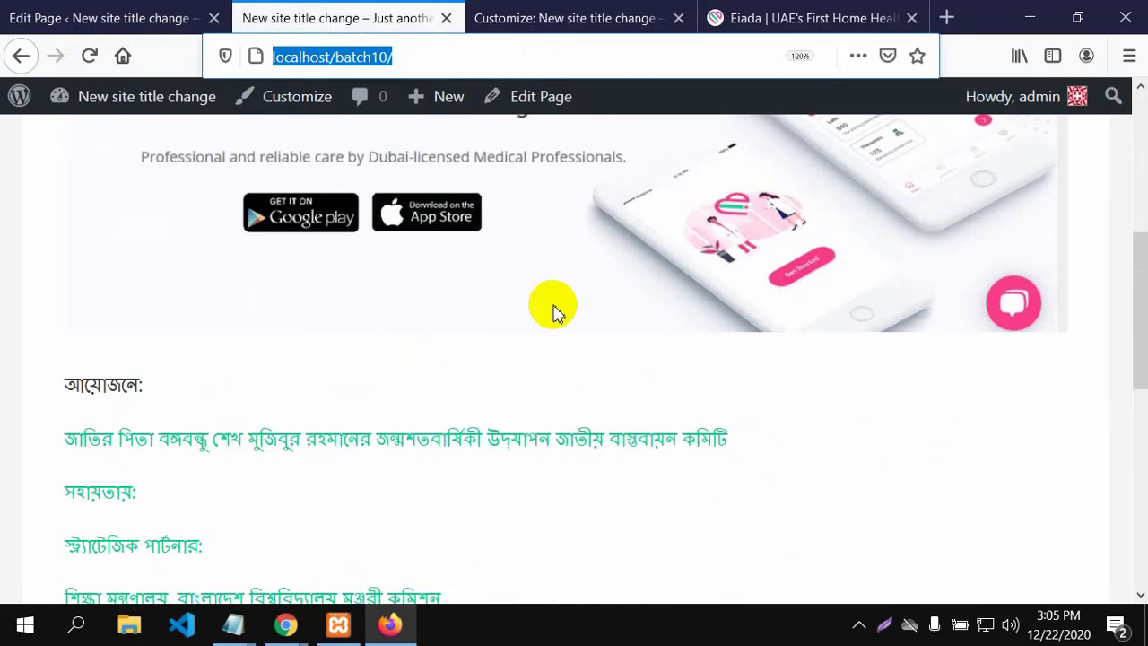
{"action": "scroll", "coordinate": [553, 311], "scroll_direction": "up", "scroll_amount": 1, "text": "ctrl"}
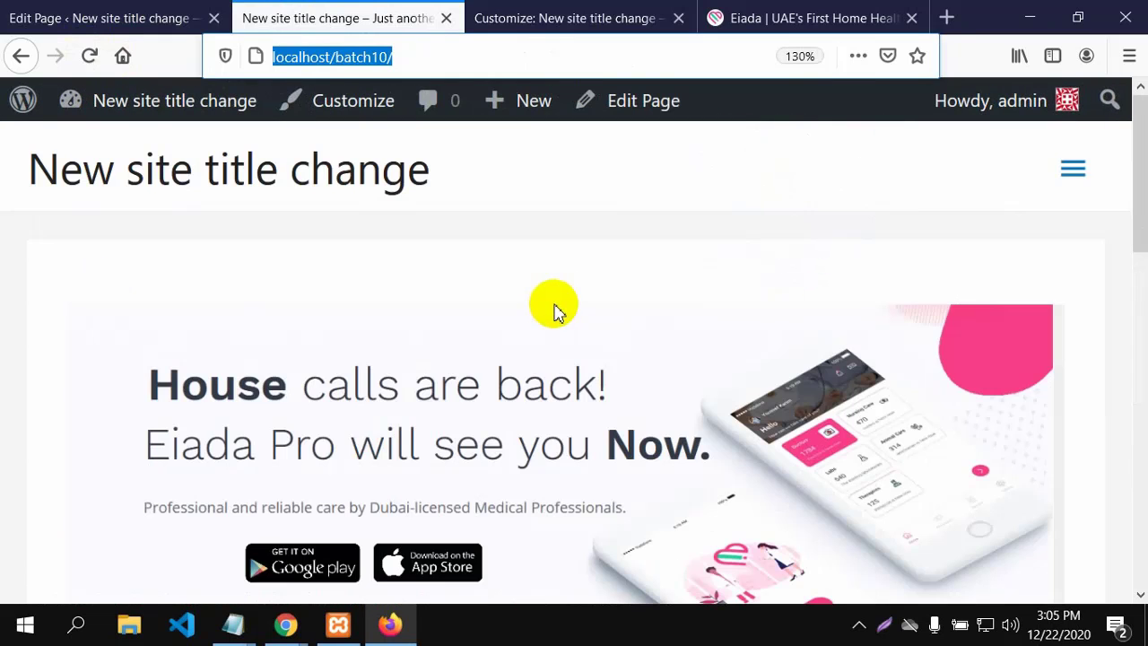
{"action": "scroll", "coordinate": [553, 307], "scroll_direction": "down", "scroll_amount": 3, "text": "ctrl"}
{"action": "scroll", "coordinate": [654, 308], "scroll_direction": "down", "scroll_amount": 3}
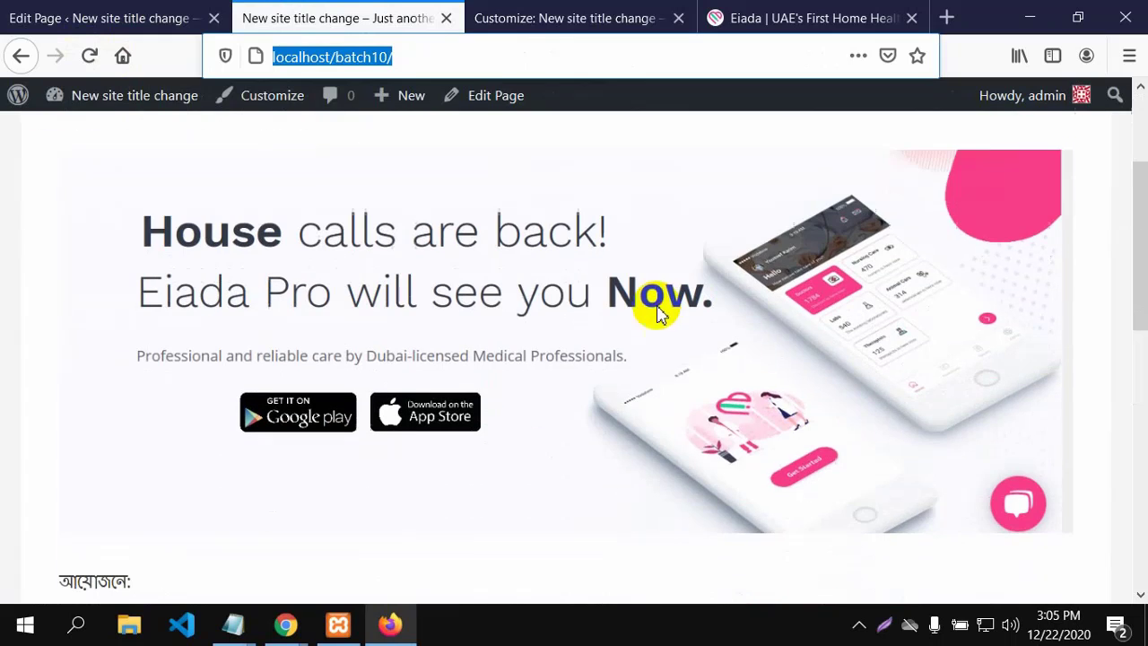
{"action": "scroll", "coordinate": [633, 314], "scroll_direction": "down", "scroll_amount": 5}
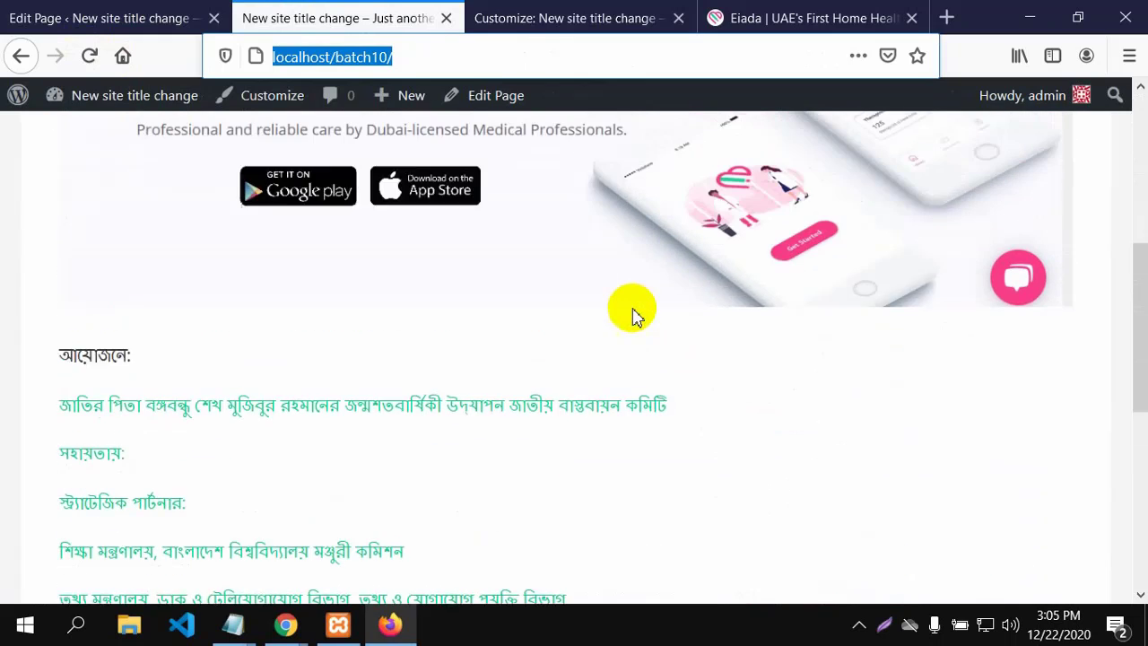
{"action": "scroll", "coordinate": [634, 313], "scroll_direction": "up", "scroll_amount": 1}
{"action": "scroll", "coordinate": [614, 314], "scroll_direction": "up", "scroll_amount": 3}
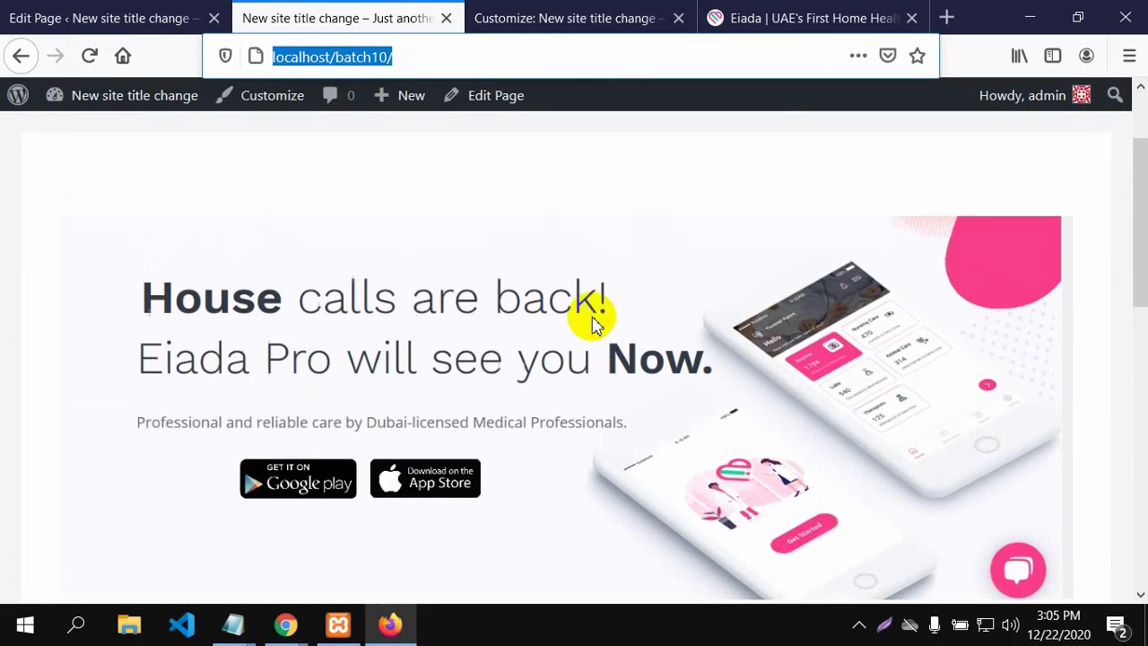
Return to the Home page in the block editor and review the banner's image size options and the page's Astra settings.
{"action": "left_click", "coordinate": [36, 15]}
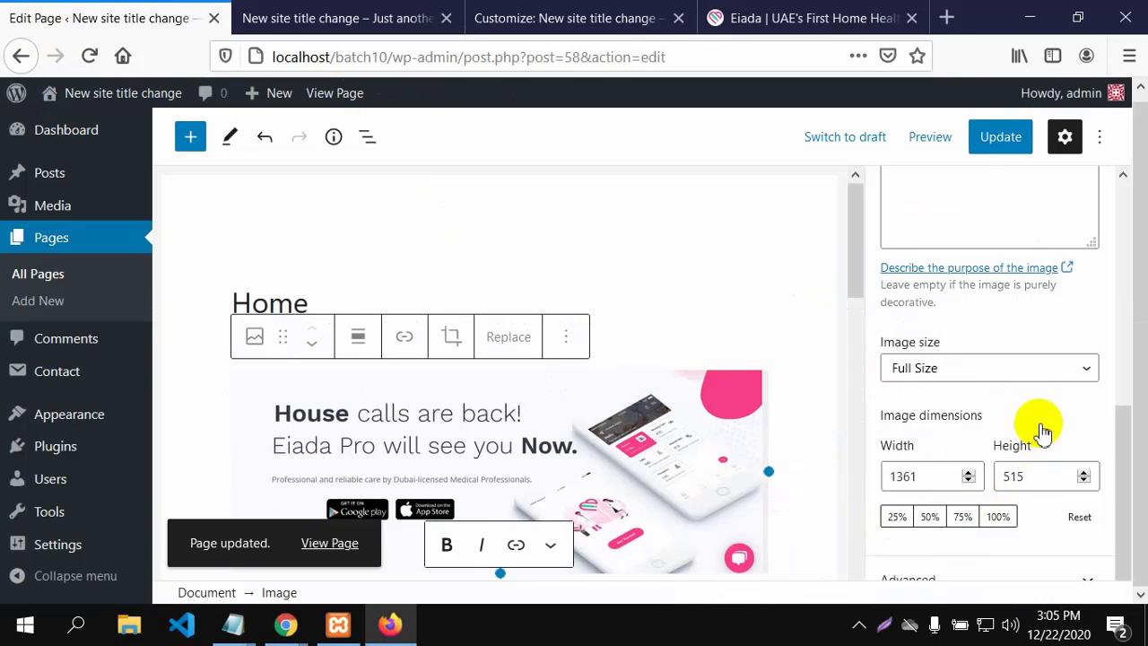
{"action": "left_click", "coordinate": [1087, 379]}
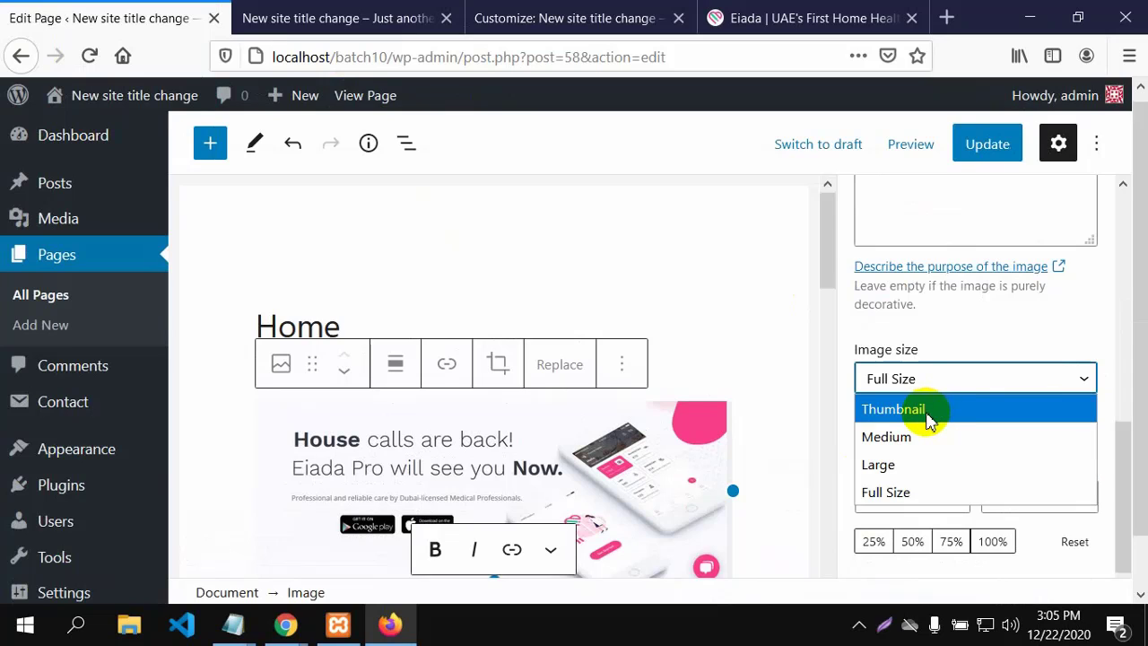
{"action": "left_click", "coordinate": [756, 368]}
{"action": "scroll", "coordinate": [953, 475], "scroll_direction": "down", "scroll_amount": 5}
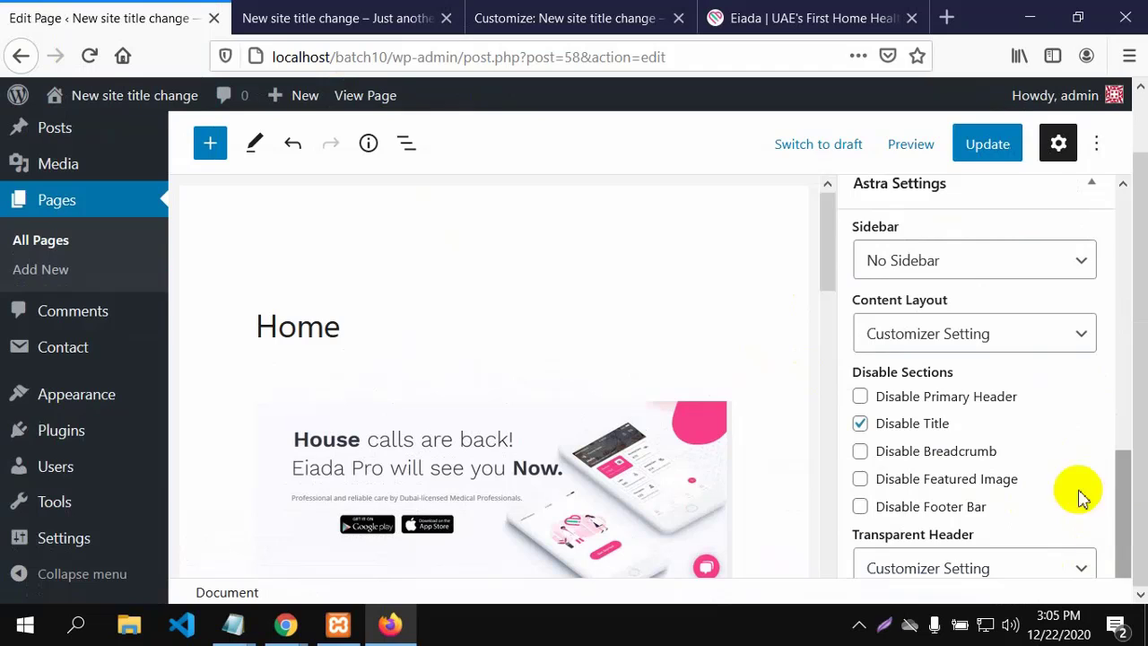
{"action": "scroll", "coordinate": [425, 235], "scroll_direction": "up", "scroll_amount": 2}
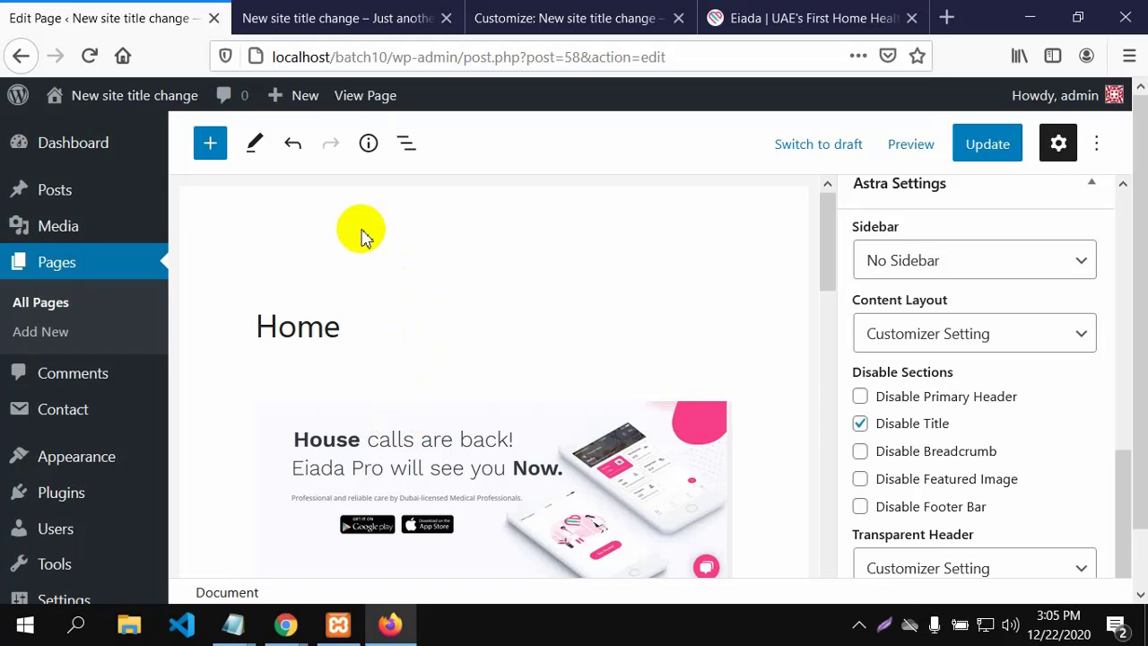
Check the banner and the content below it on the local site's Home page.
{"action": "left_click", "coordinate": [274, 13]}
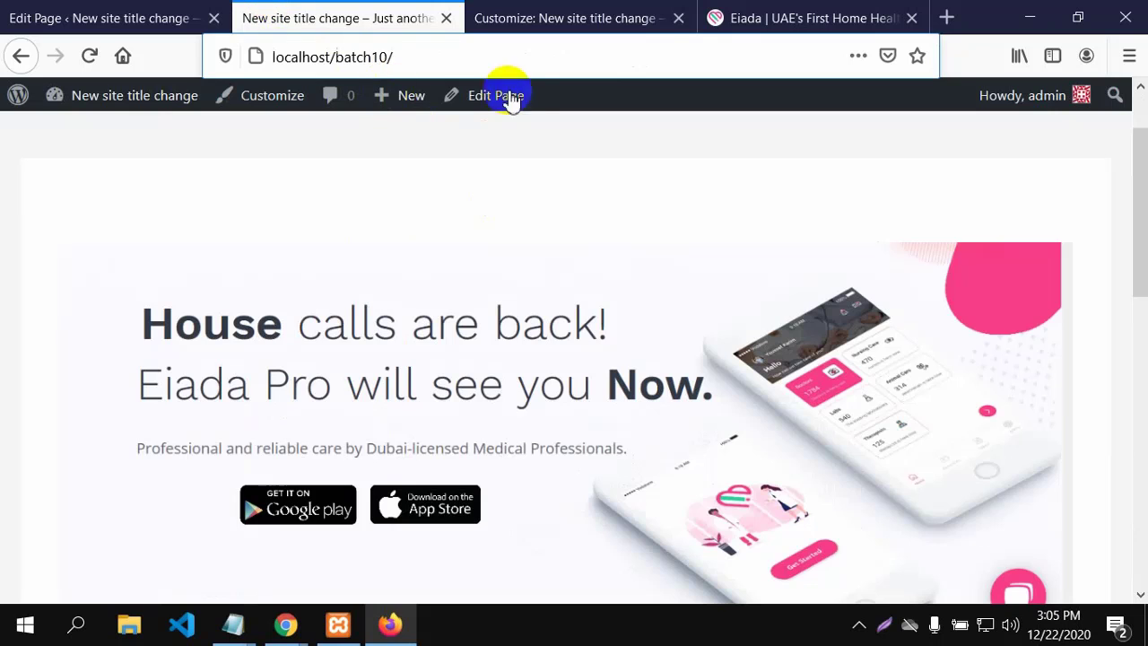
{"action": "scroll", "coordinate": [481, 258], "scroll_direction": "down", "scroll_amount": 8}
{"action": "scroll", "coordinate": [500, 222], "scroll_direction": "up", "scroll_amount": 4}
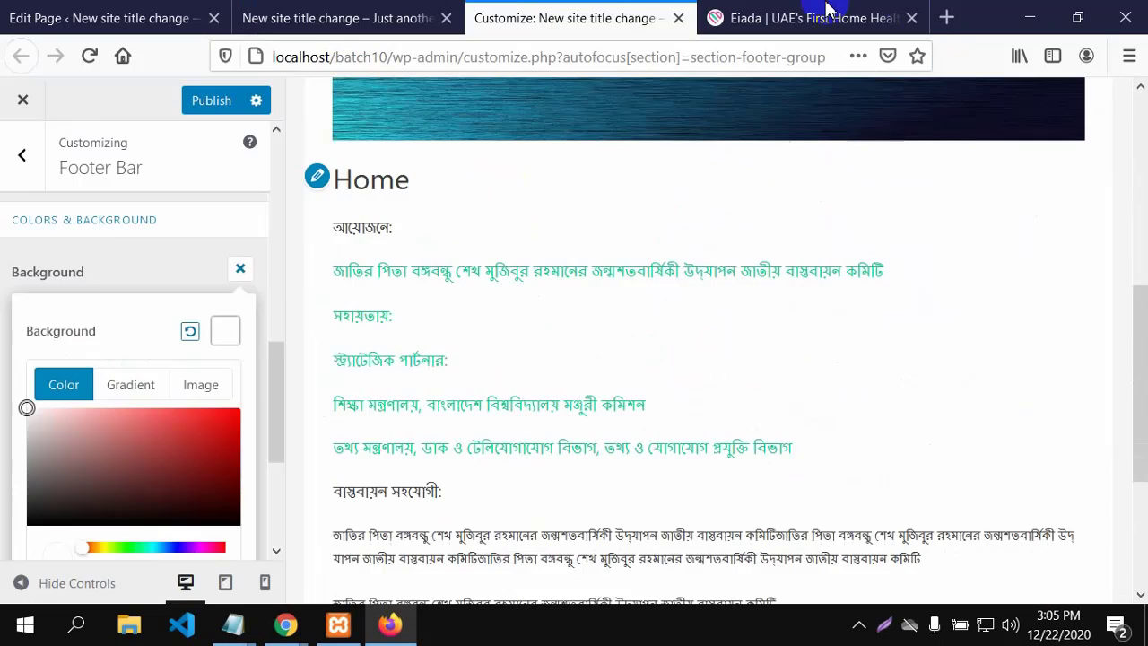
Examine the Eiada Home page's sections below the hero, including About Eiada, Watch Video and the features table.
{"action": "left_click", "coordinate": [828, 11]}
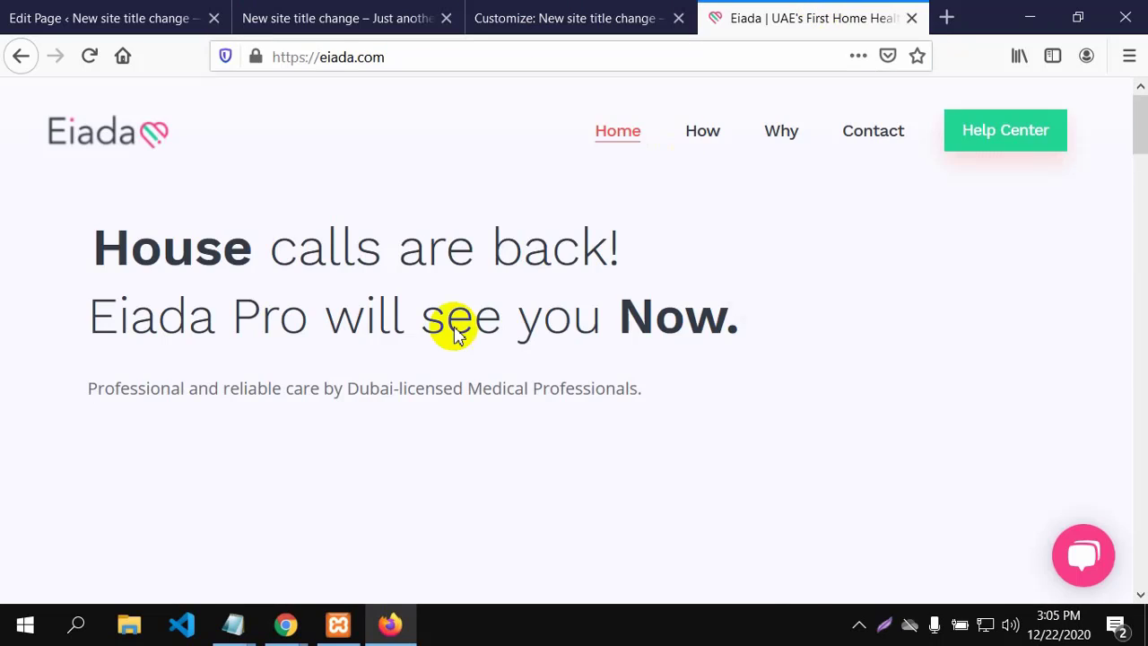
{"action": "scroll", "coordinate": [825, 269], "scroll_direction": "down", "scroll_amount": 10}
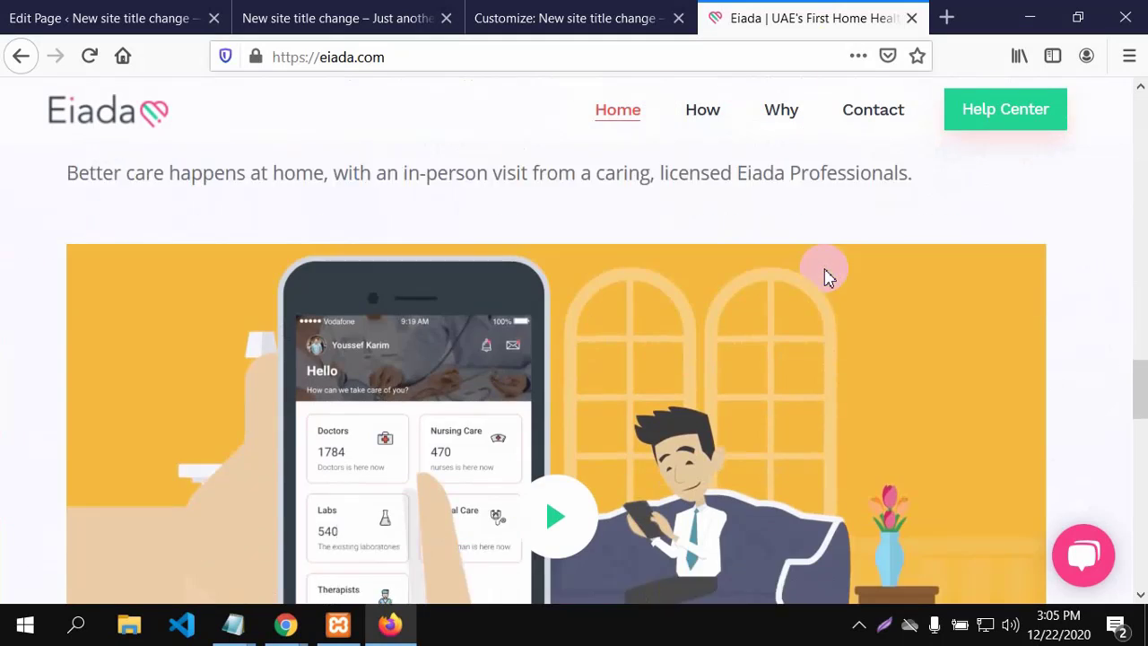
{"action": "scroll", "coordinate": [825, 269], "scroll_direction": "up", "scroll_amount": 5}
{"action": "scroll", "coordinate": [821, 272], "scroll_direction": "down", "scroll_amount": 5}
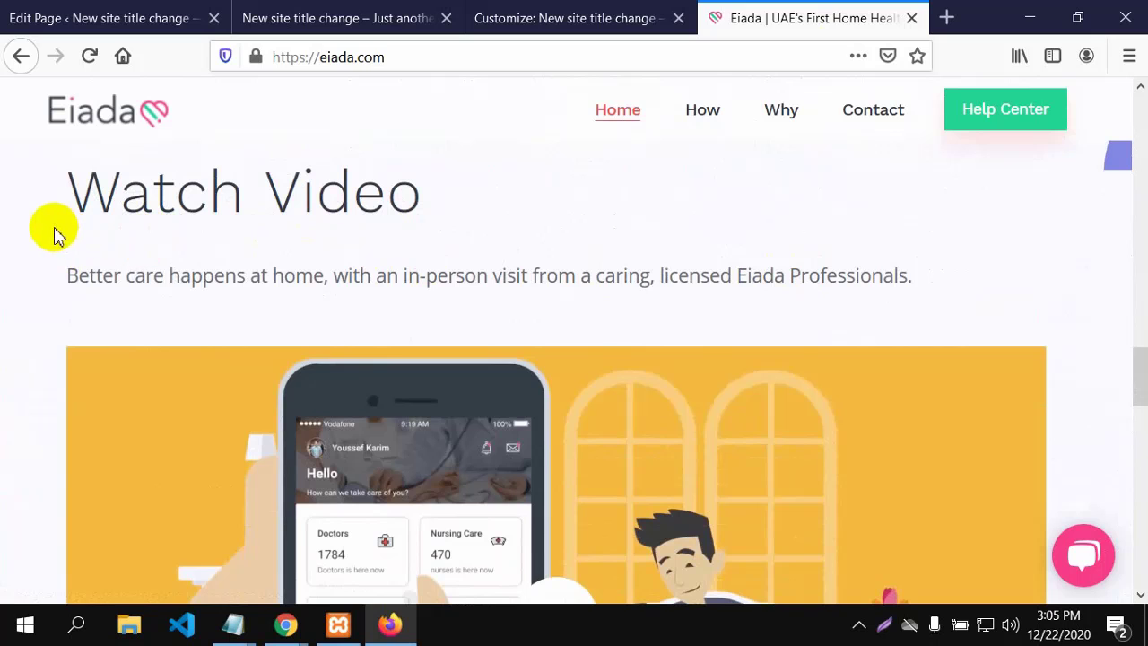
{"action": "left_click_drag", "start_coordinate": [90, 193], "coordinate": [474, 210]}
{"action": "scroll", "coordinate": [553, 368], "scroll_direction": "down", "scroll_amount": 5}
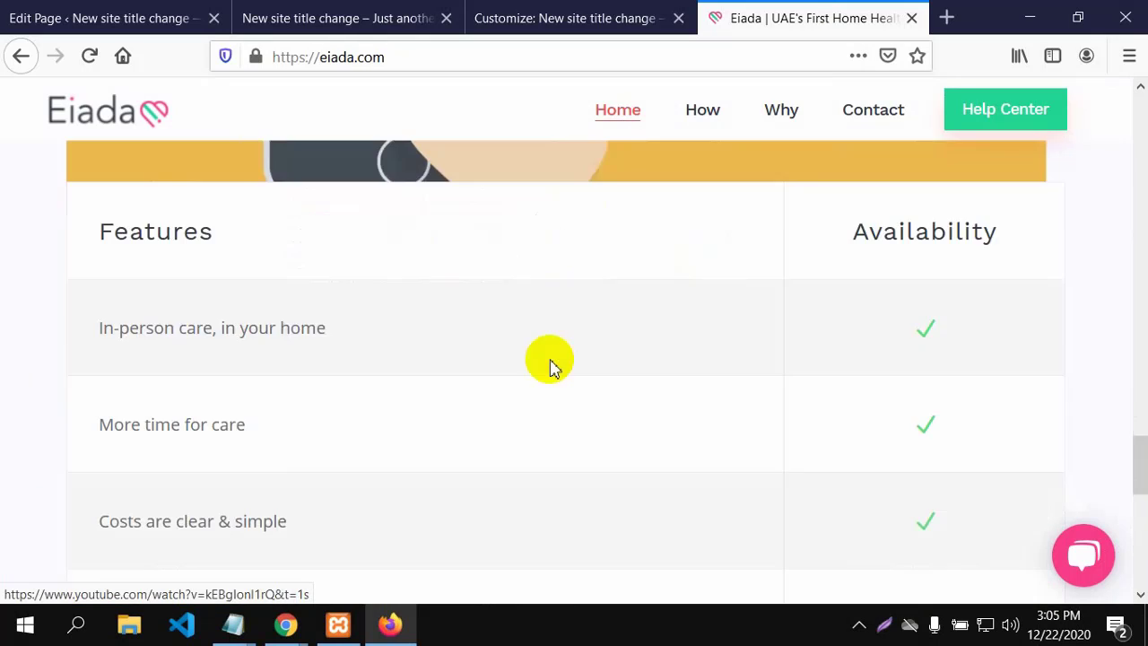
{"action": "scroll", "coordinate": [553, 368], "scroll_direction": "up", "scroll_amount": 5}
{"action": "scroll", "coordinate": [553, 367], "scroll_direction": "down", "scroll_amount": 5}
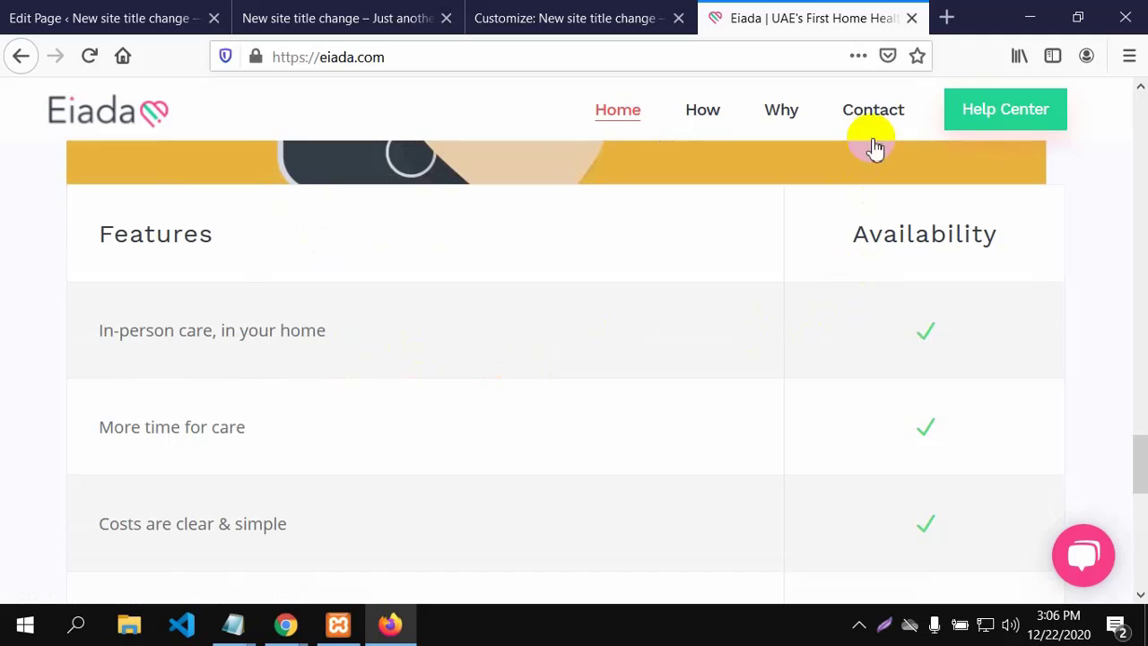
{"action": "scroll", "coordinate": [350, 449], "scroll_direction": "up", "scroll_amount": 10}
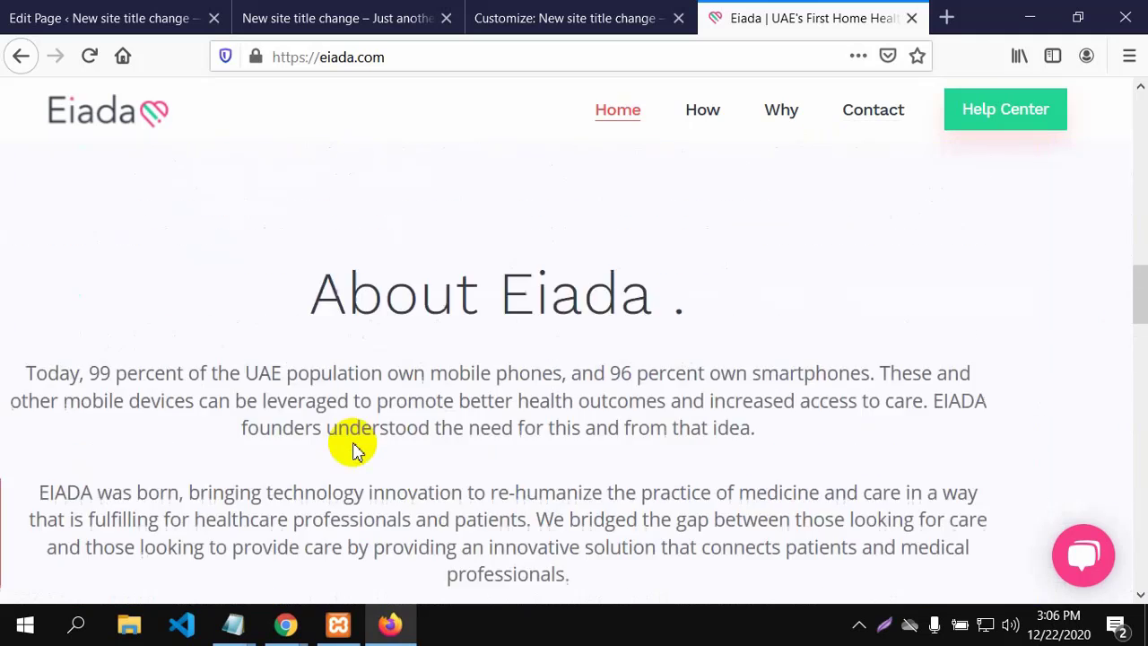
{"action": "scroll", "coordinate": [333, 430], "scroll_direction": "down", "scroll_amount": 5}
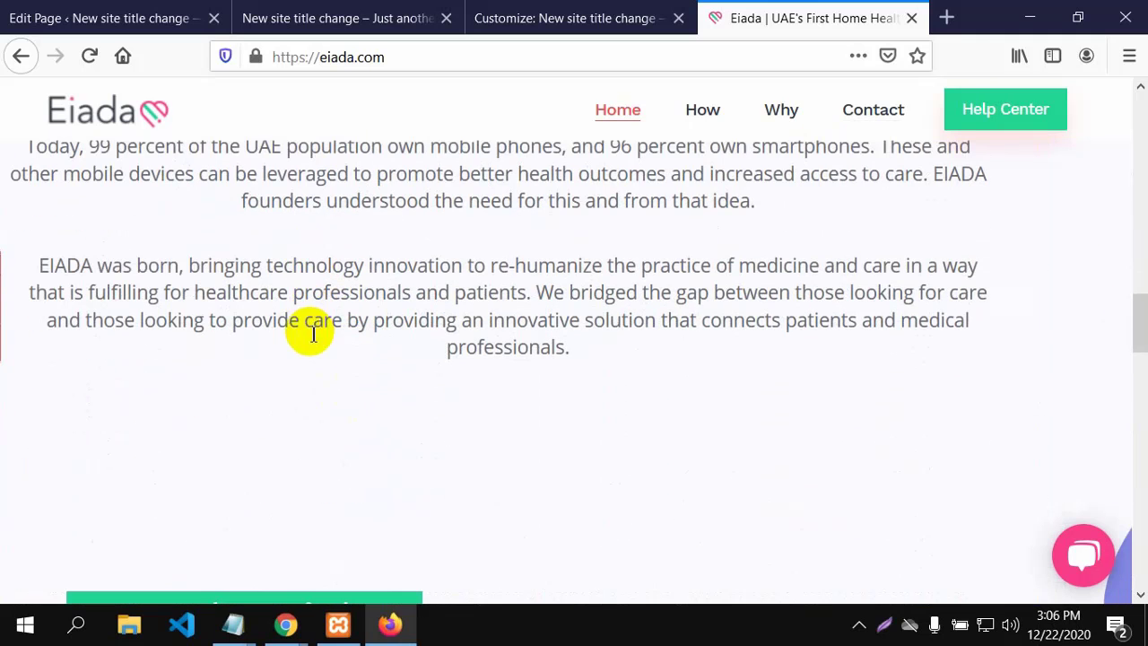
{"action": "scroll", "coordinate": [341, 318], "scroll_direction": "up", "scroll_amount": 5}
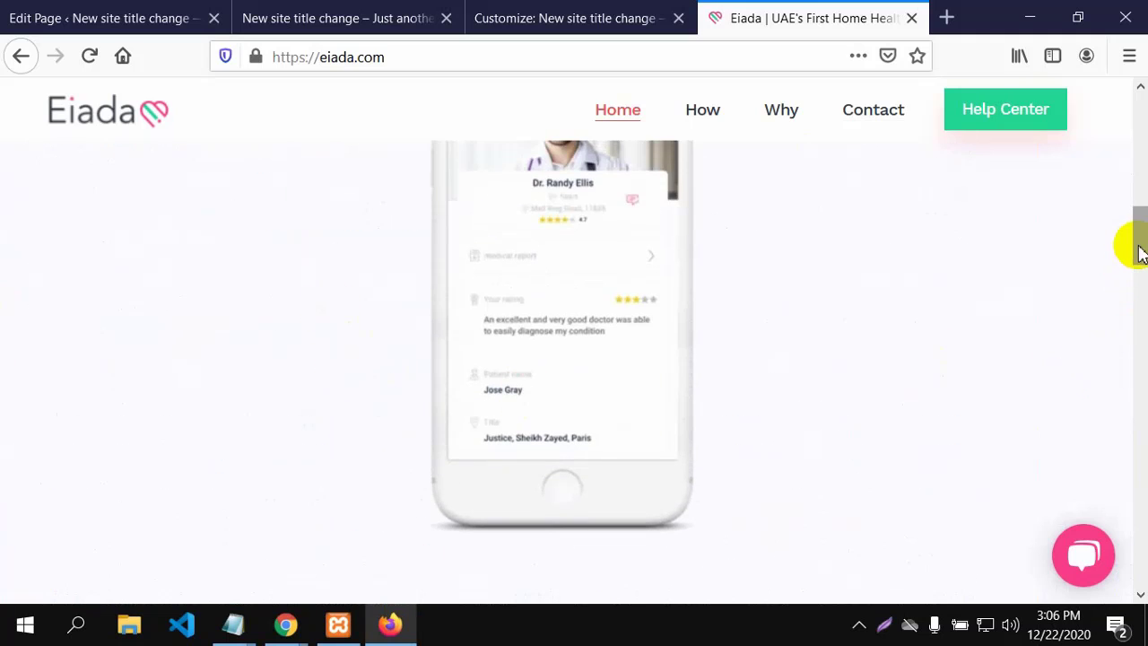
{"action": "left_click_drag", "start_coordinate": [1127, 243], "coordinate": [1141, 310]}
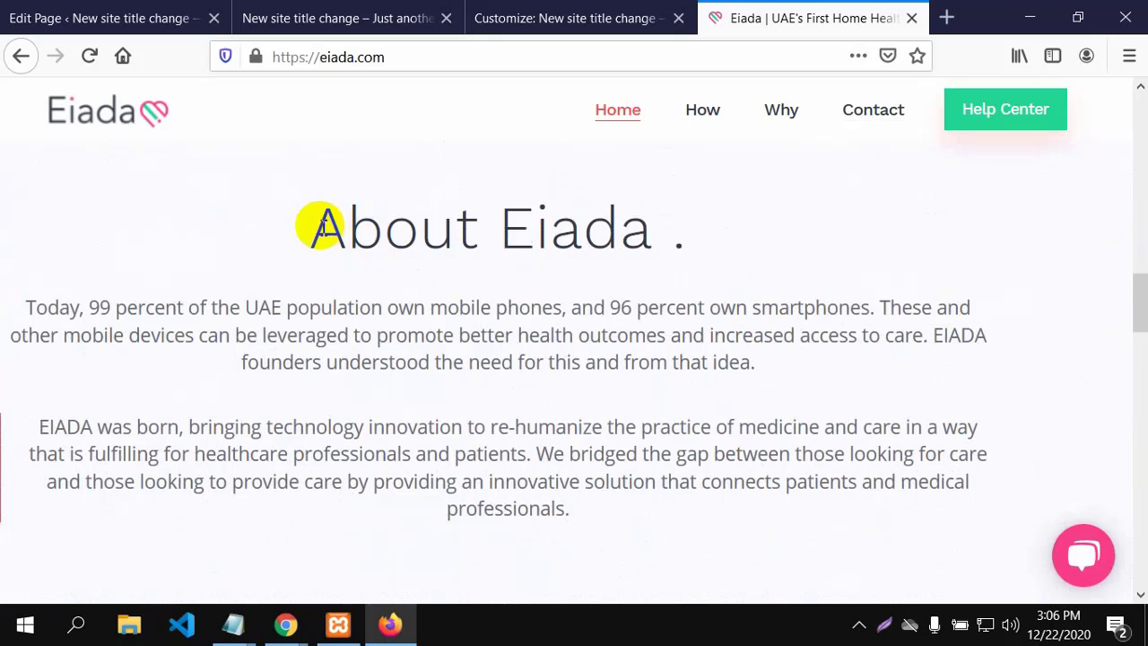
Highlight the About Eiada and Watch Video headings and their text on the Eiada page to study each section's structure.
{"action": "left_click_drag", "start_coordinate": [320, 226], "coordinate": [798, 368]}
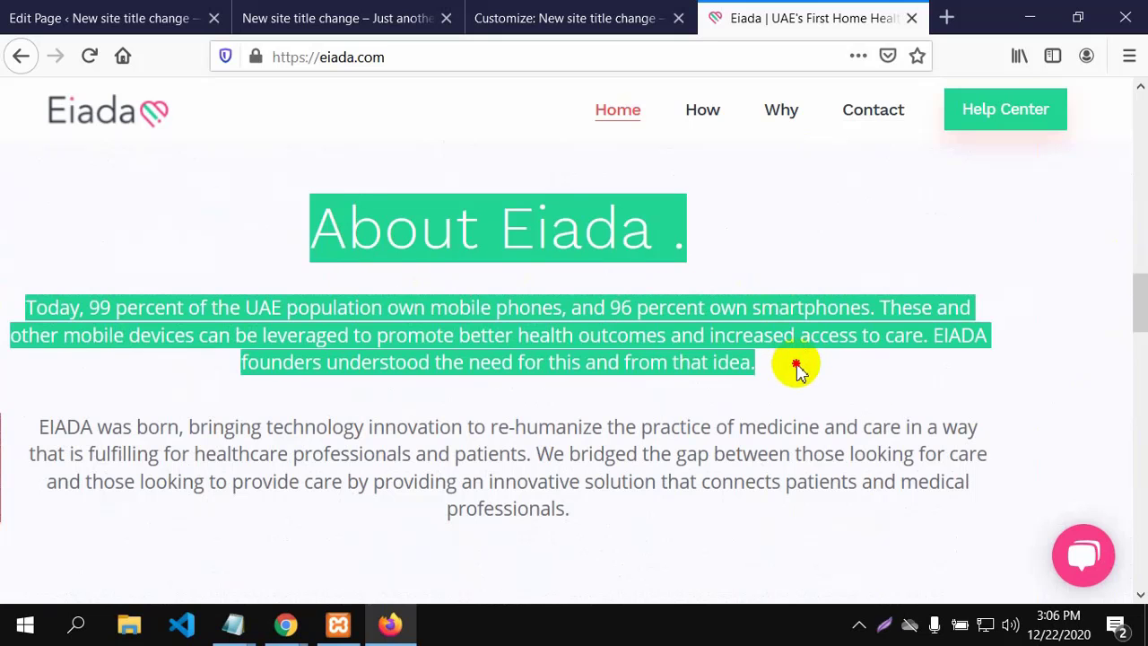
{"action": "left_click_drag", "start_coordinate": [1139, 314], "coordinate": [1135, 367]}
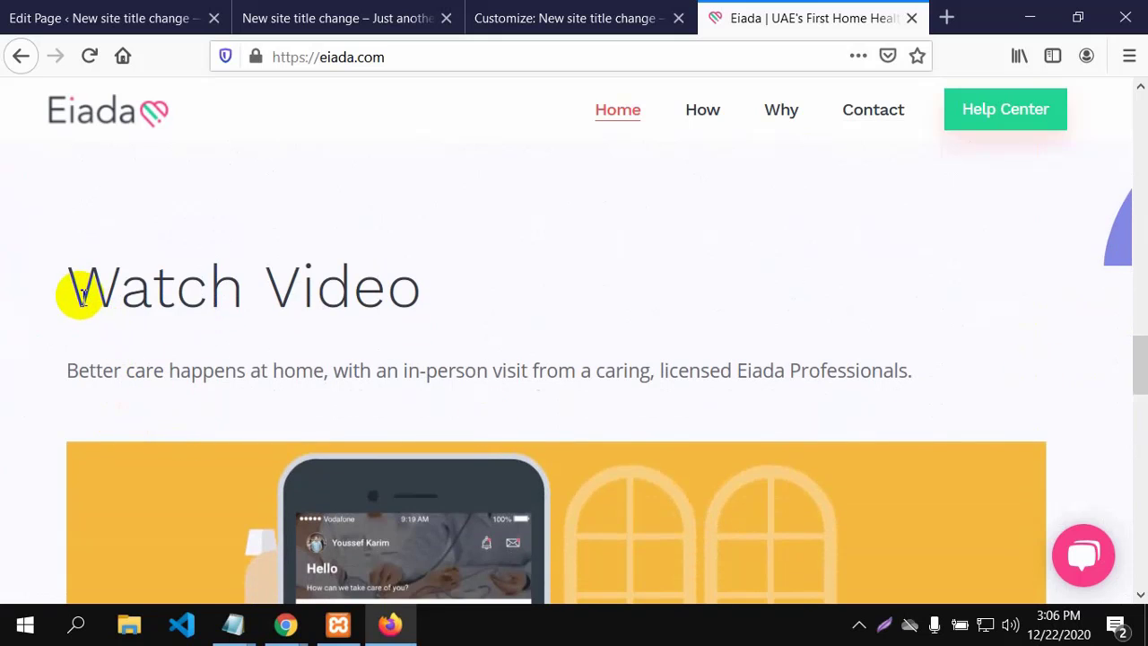
{"action": "left_click_drag", "start_coordinate": [70, 289], "coordinate": [422, 296]}
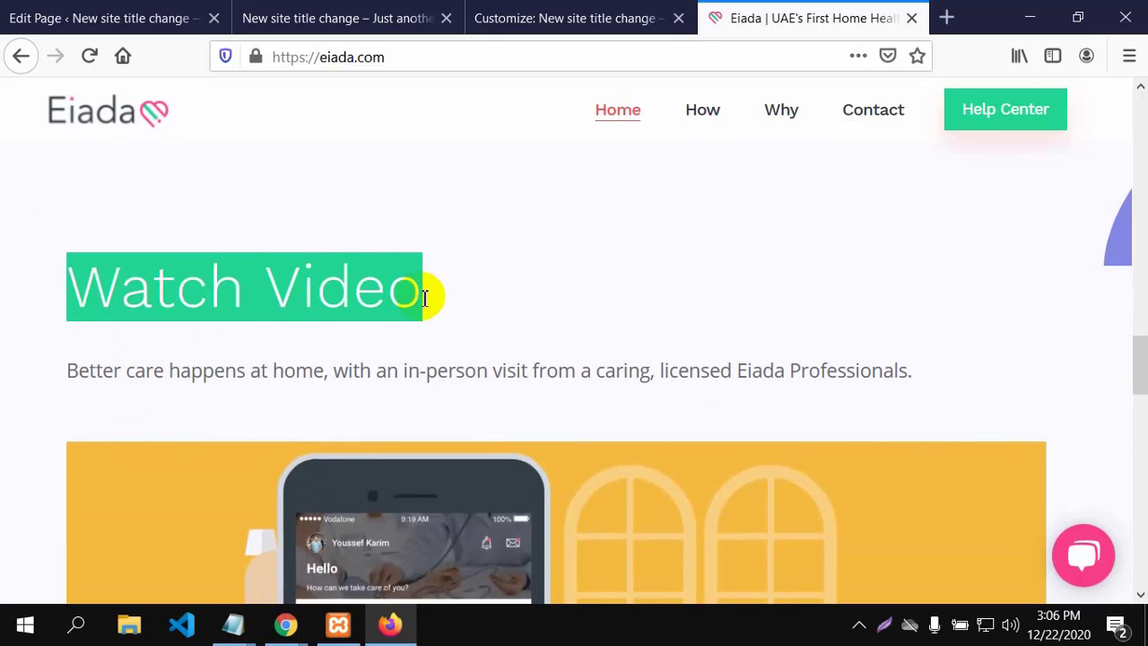
{"action": "left_click", "coordinate": [488, 305]}
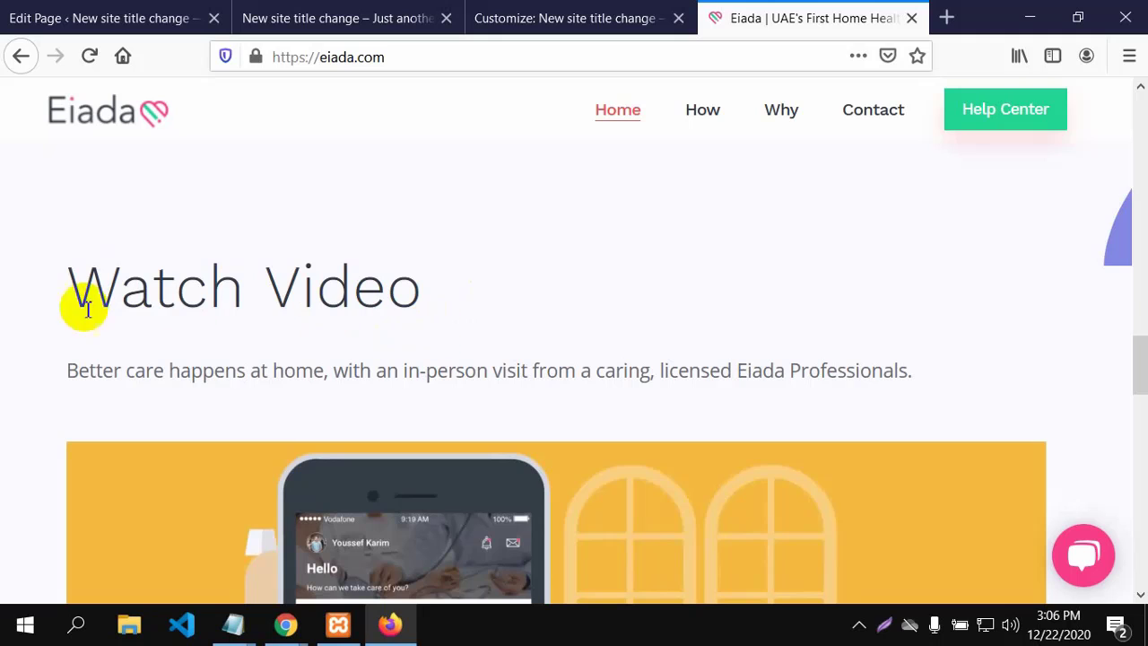
{"action": "left_click_drag", "start_coordinate": [70, 289], "coordinate": [436, 287]}
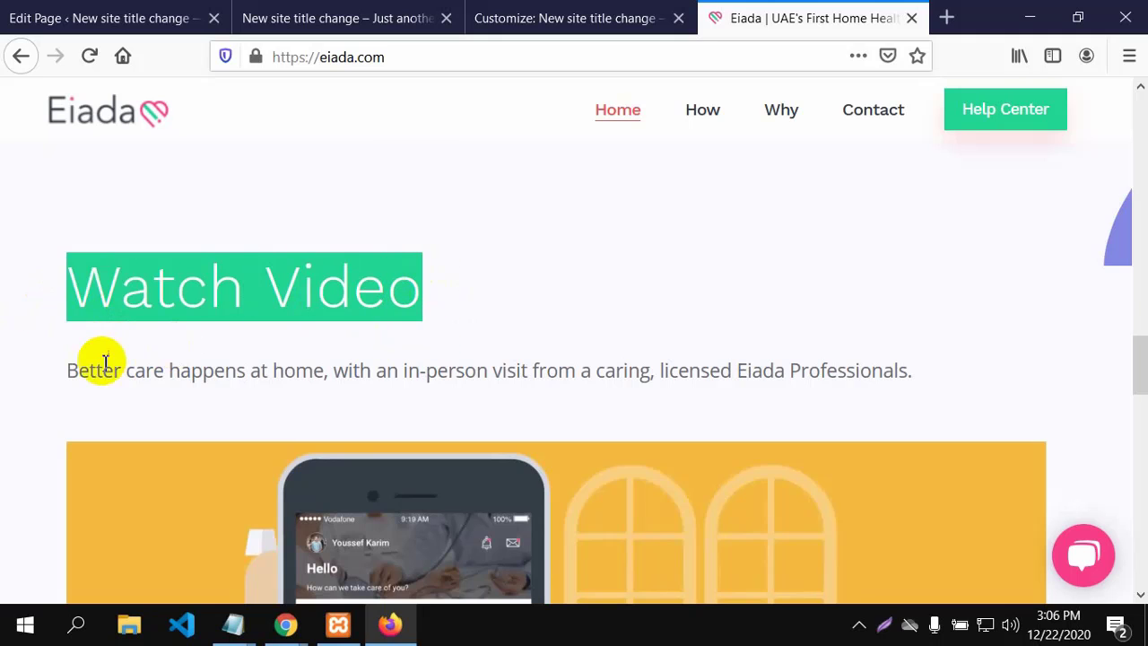
{"action": "left_click_drag", "start_coordinate": [72, 375], "coordinate": [903, 375]}
{"action": "scroll", "coordinate": [795, 444], "scroll_direction": "down", "scroll_amount": 7}
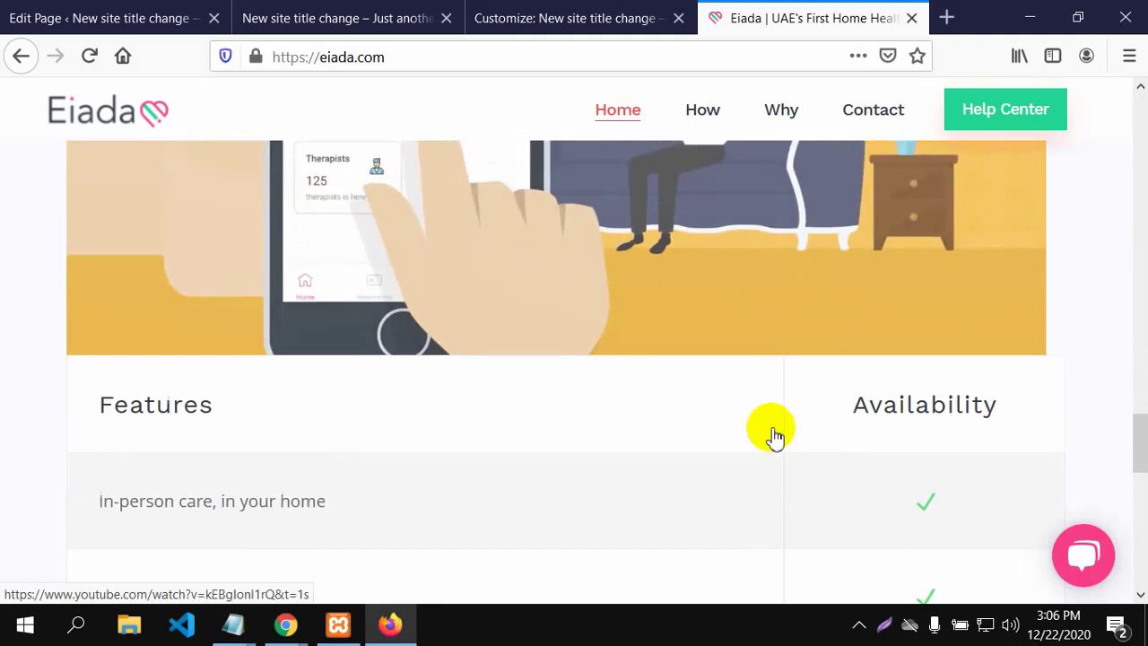
{"action": "scroll", "coordinate": [771, 436], "scroll_direction": "up", "scroll_amount": 3}
{"action": "scroll", "coordinate": [771, 437], "scroll_direction": "up", "scroll_amount": 4}
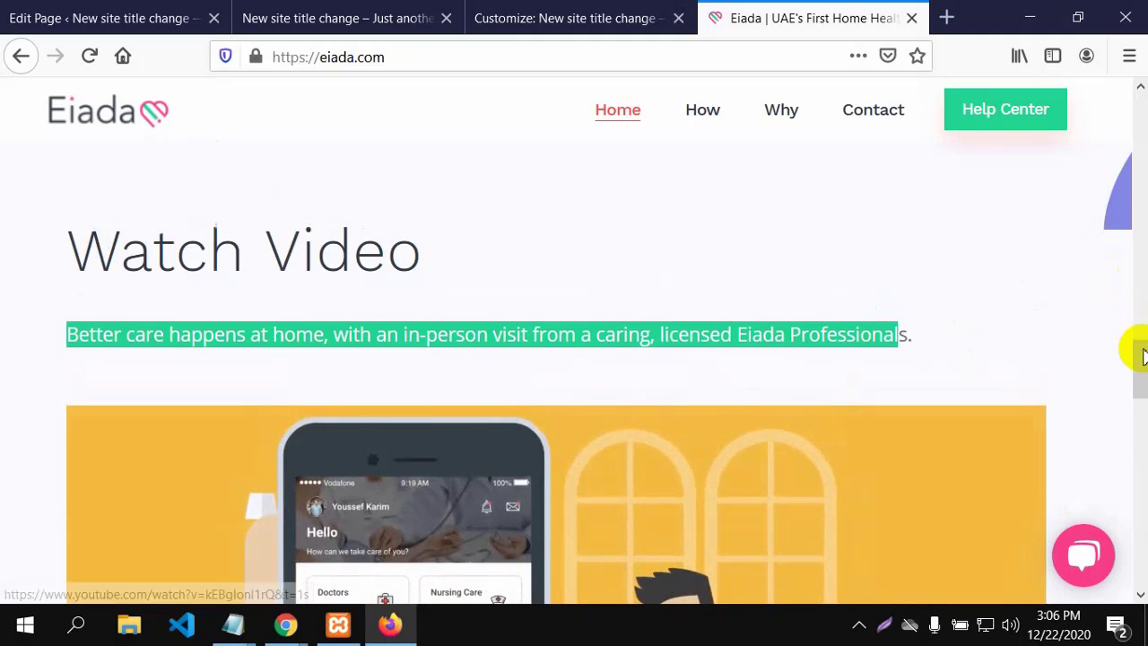
{"action": "left_click_drag", "start_coordinate": [1135, 351], "coordinate": [1135, 380]}
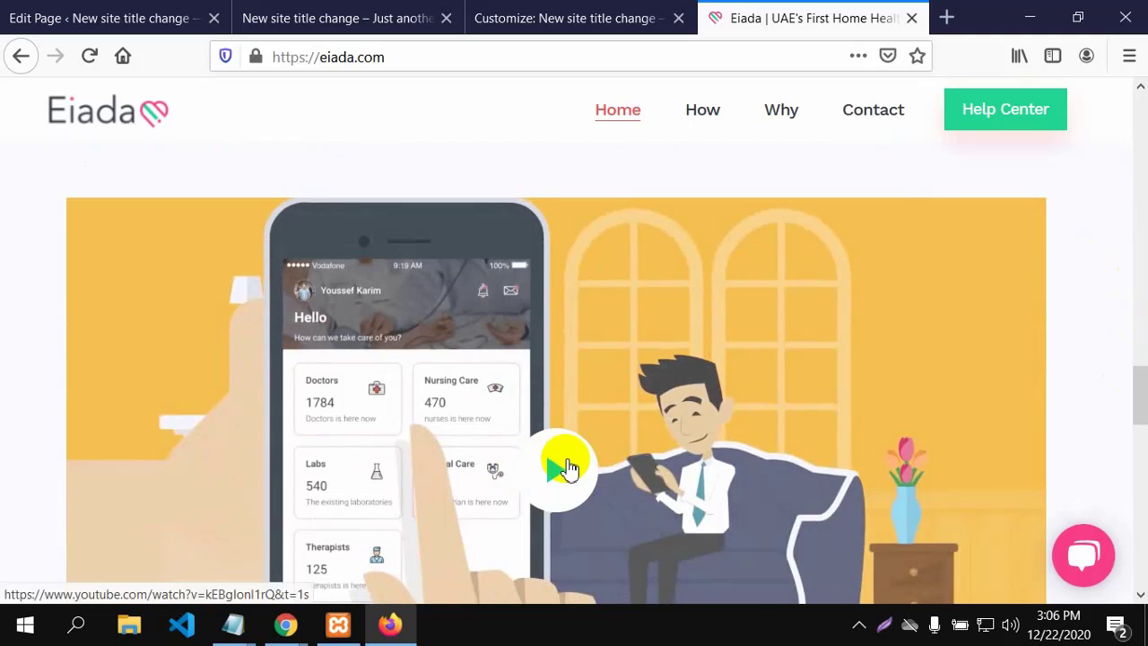
Play the Watch Video section's embedded video, pause it and dismiss the suggested videos.
{"action": "left_click", "coordinate": [565, 465]}
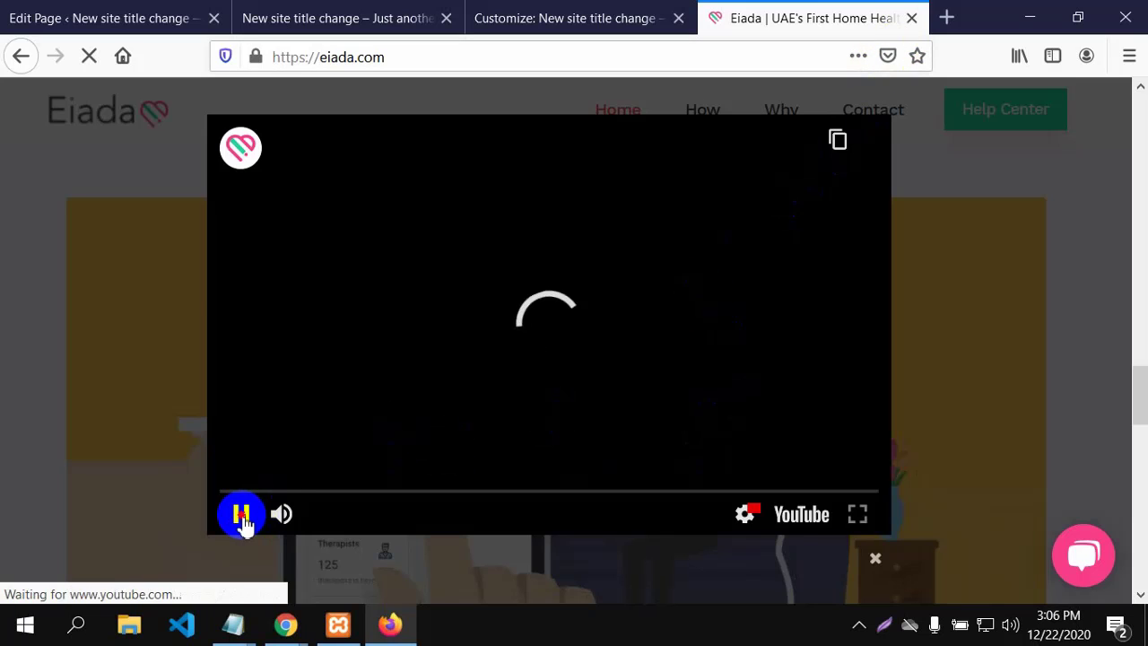
{"action": "left_click", "coordinate": [241, 513]}
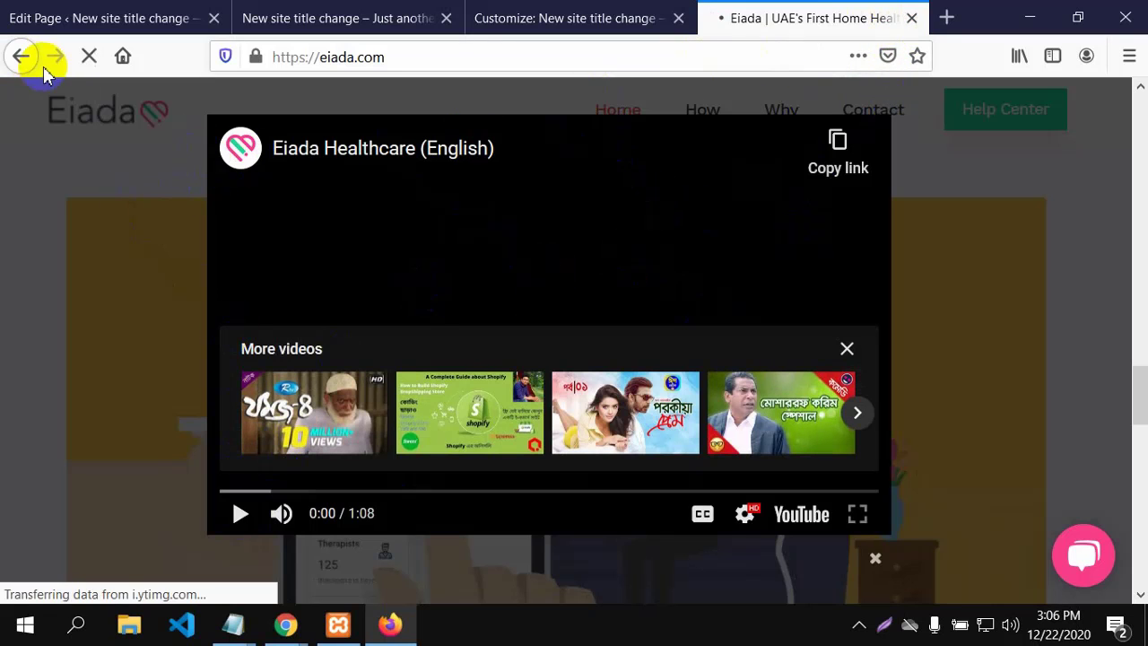
{"action": "left_click", "coordinate": [846, 351]}
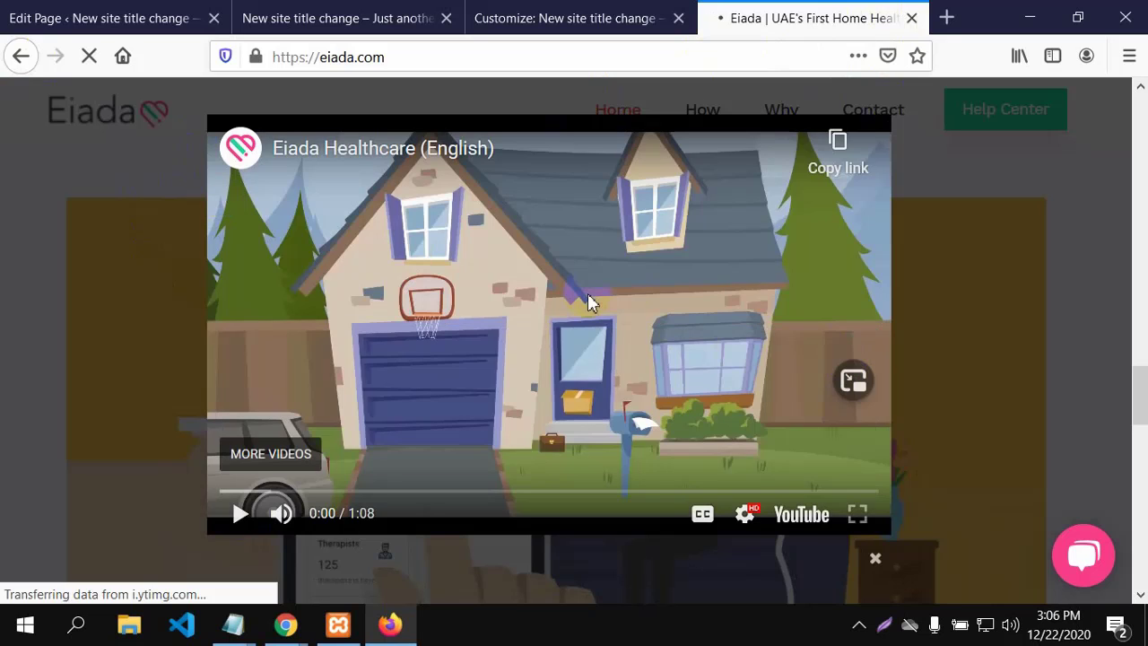
Add a Video block at the end of the Home page's content in the block editor and open its URL entry.
{"action": "left_click", "coordinate": [84, 18]}
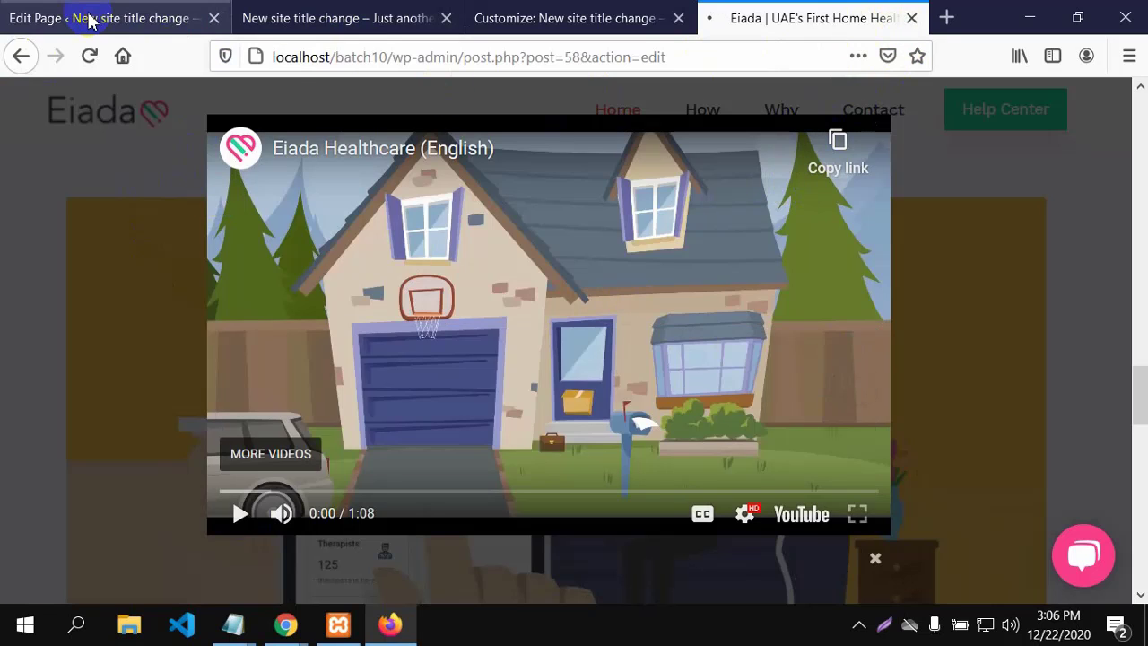
{"action": "scroll", "coordinate": [677, 379], "scroll_direction": "down", "scroll_amount": 10}
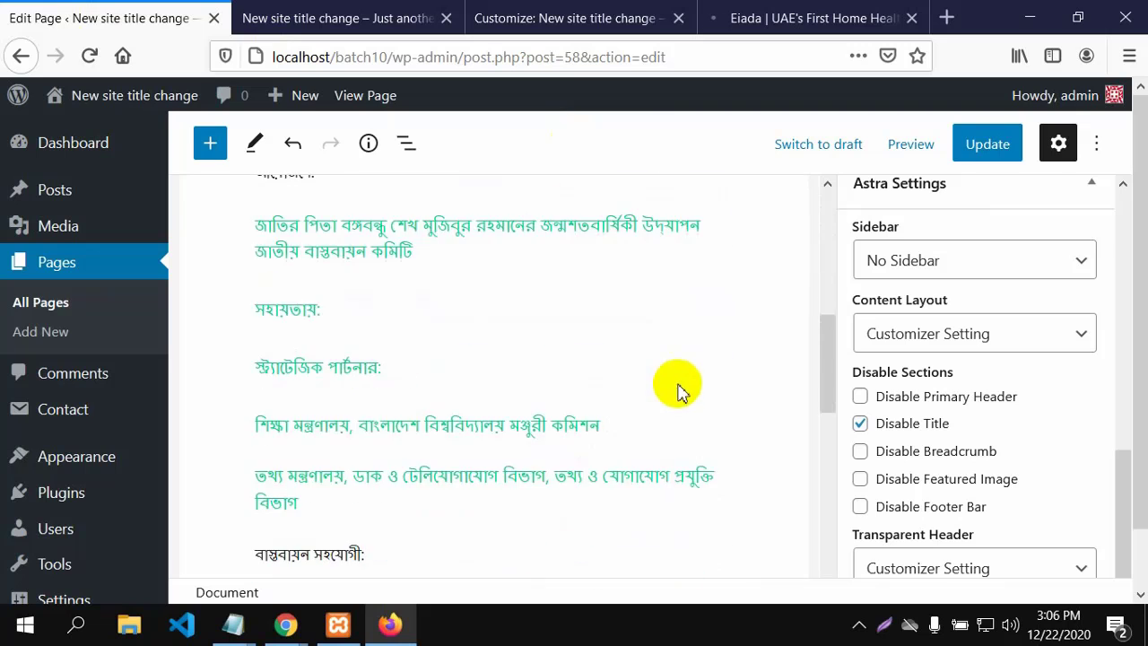
{"action": "scroll", "coordinate": [323, 341], "scroll_direction": "down", "scroll_amount": 5}
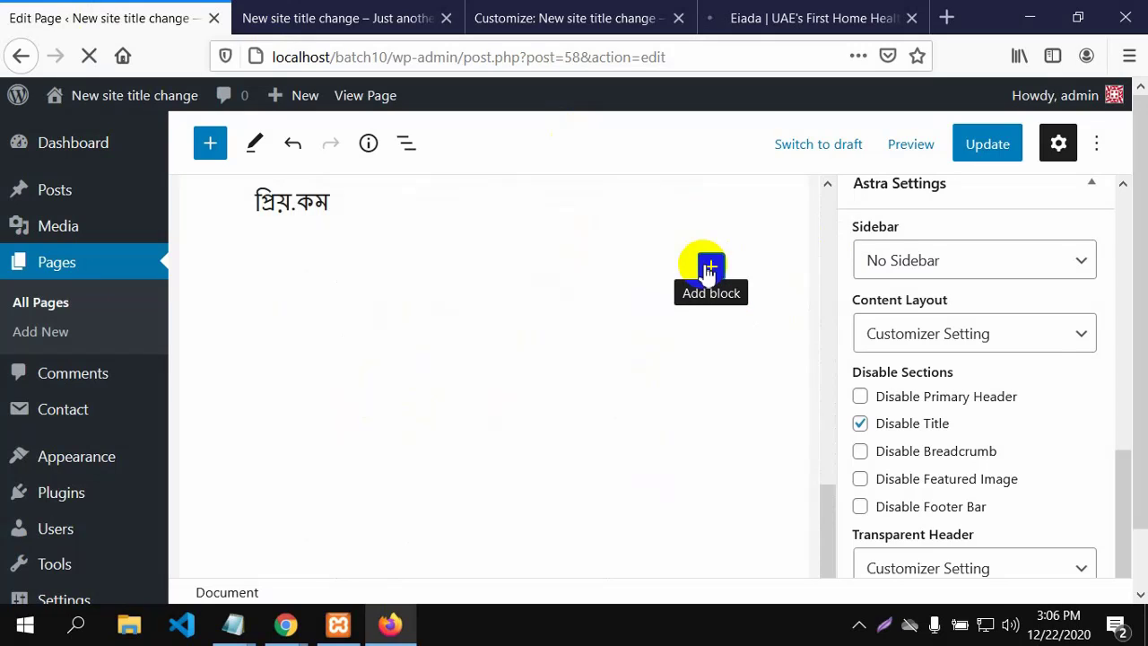
{"action": "left_click", "coordinate": [709, 267]}
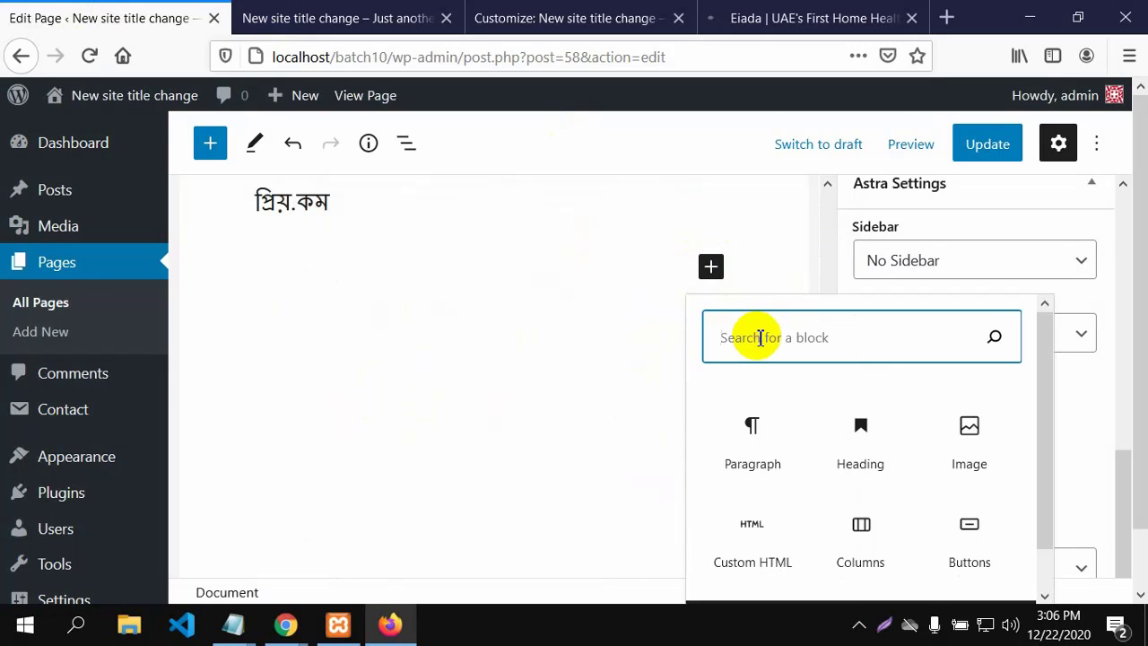
{"action": "type", "text": "v"}
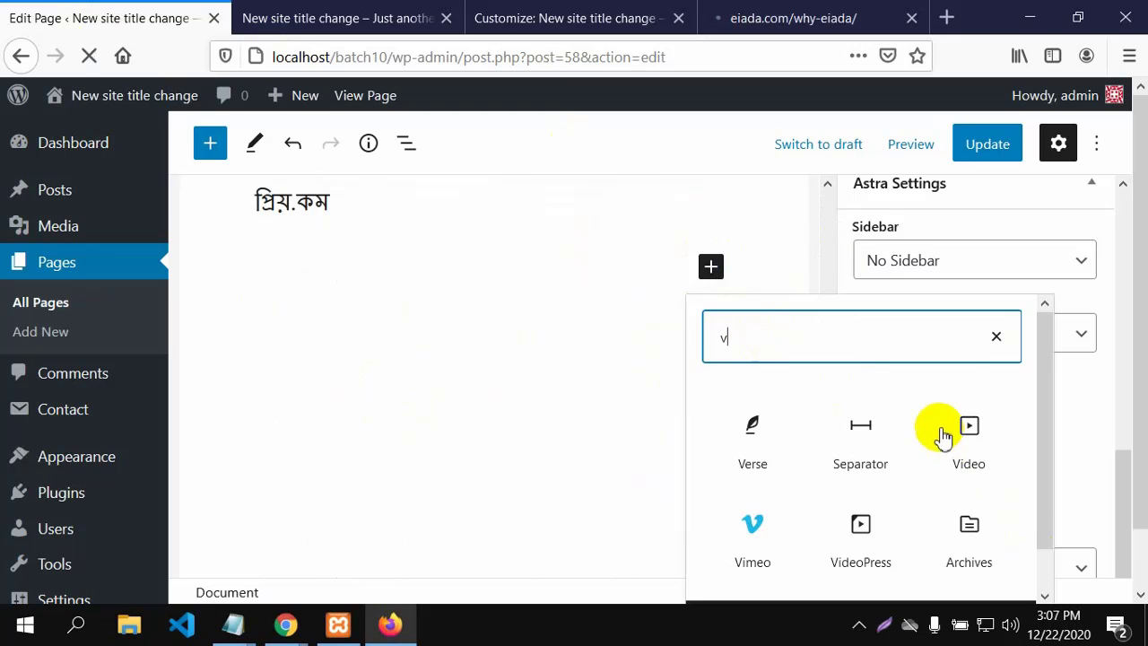
{"action": "left_click", "coordinate": [973, 442]}
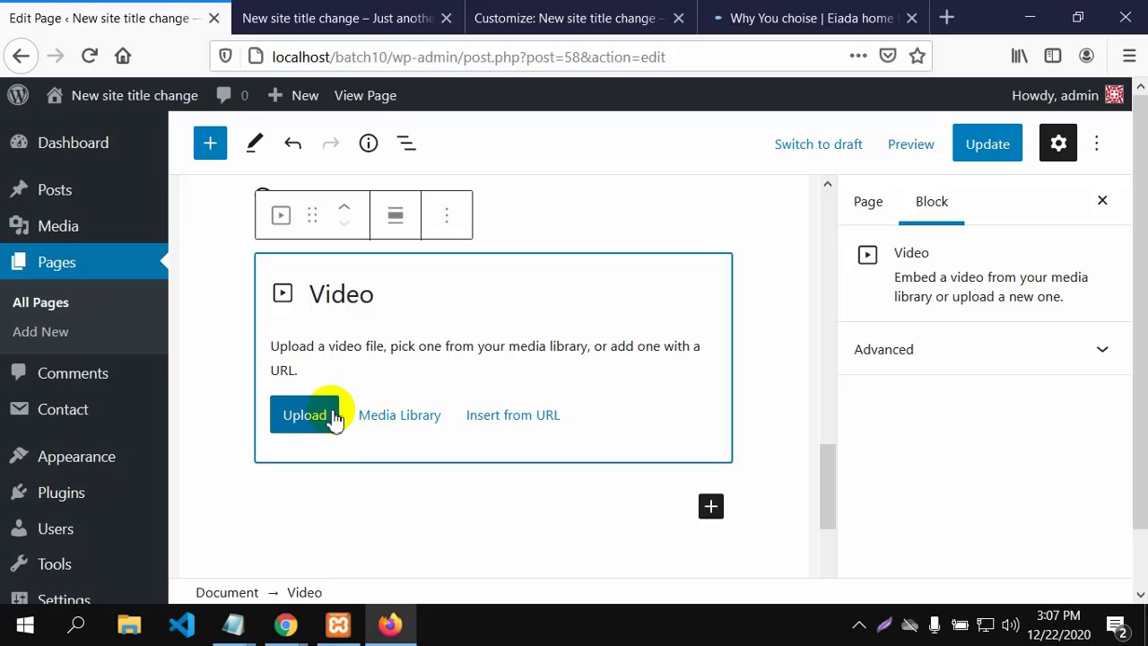
{"action": "left_click", "coordinate": [503, 424]}
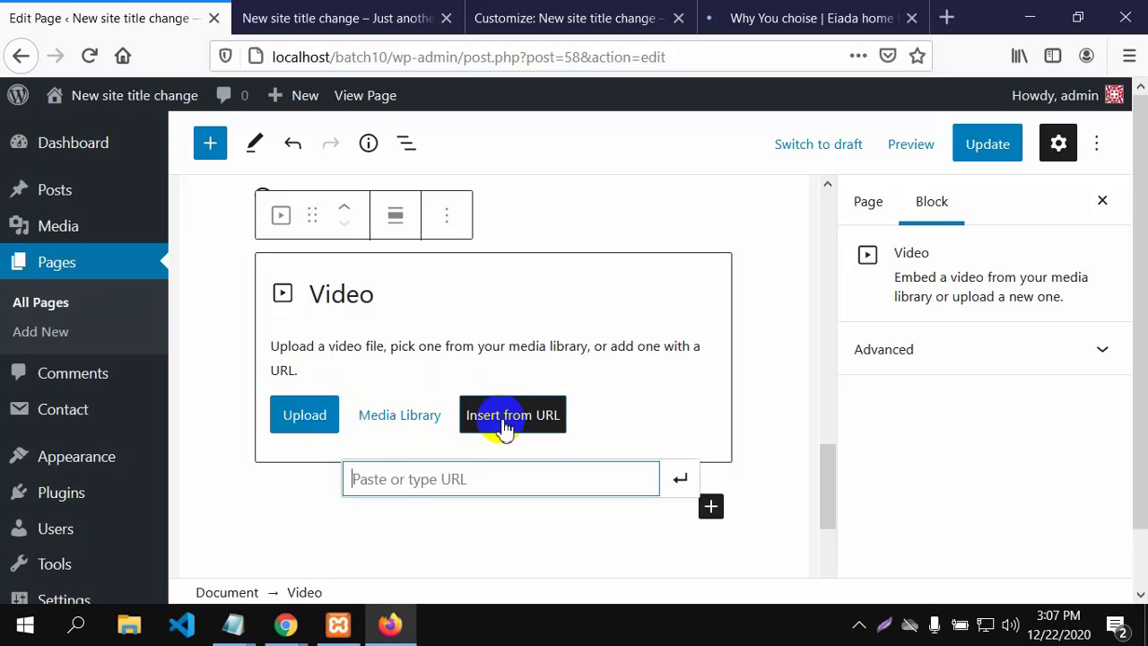
Open YouTube in a new browser tab, find the "Shockwave Experiment: 5000 Sparklers vs Watermelon" video in the home feed, open it and pause playback.
{"action": "left_click", "coordinate": [946, 18]}
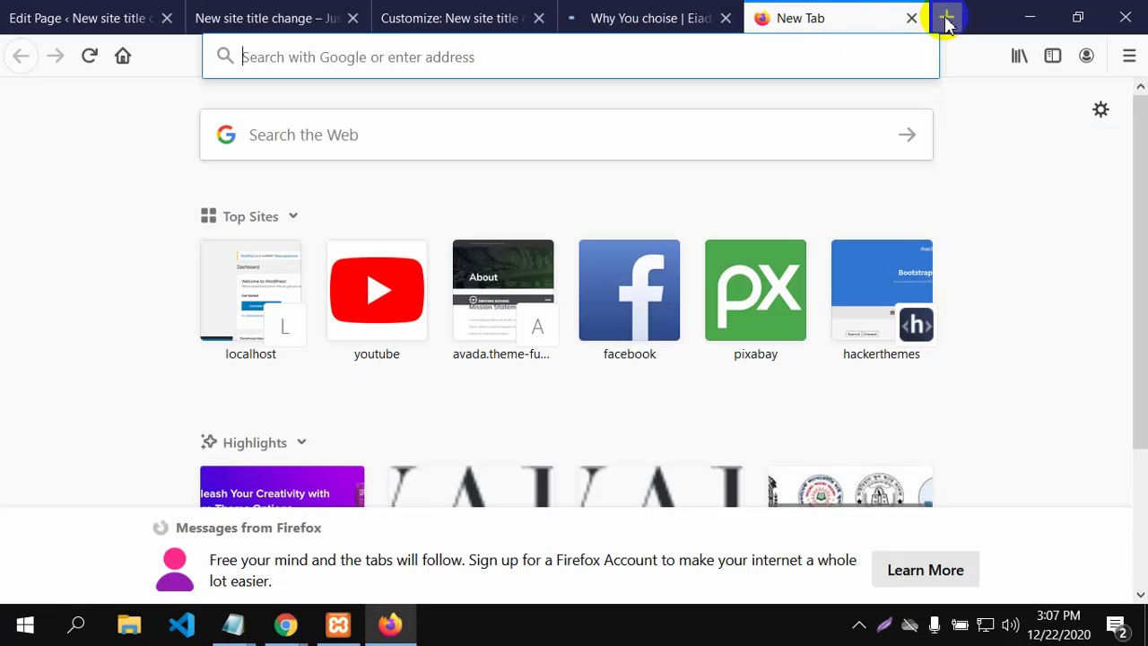
{"action": "left_click", "coordinate": [375, 330]}
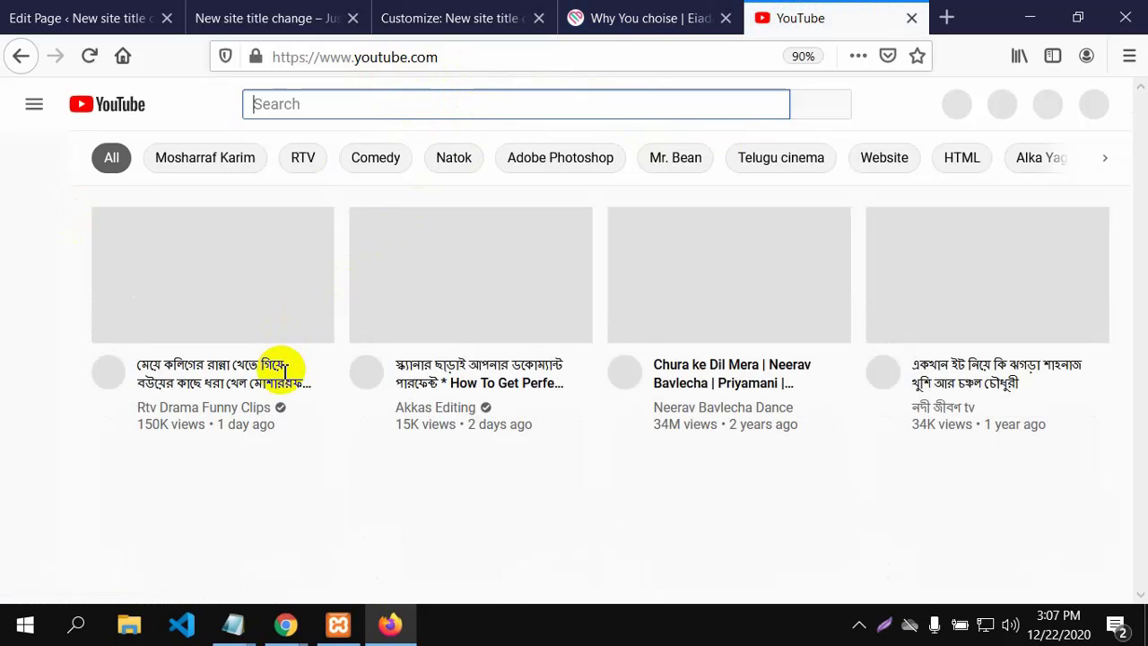
{"action": "scroll", "coordinate": [884, 282], "scroll_direction": "down", "scroll_amount": 5}
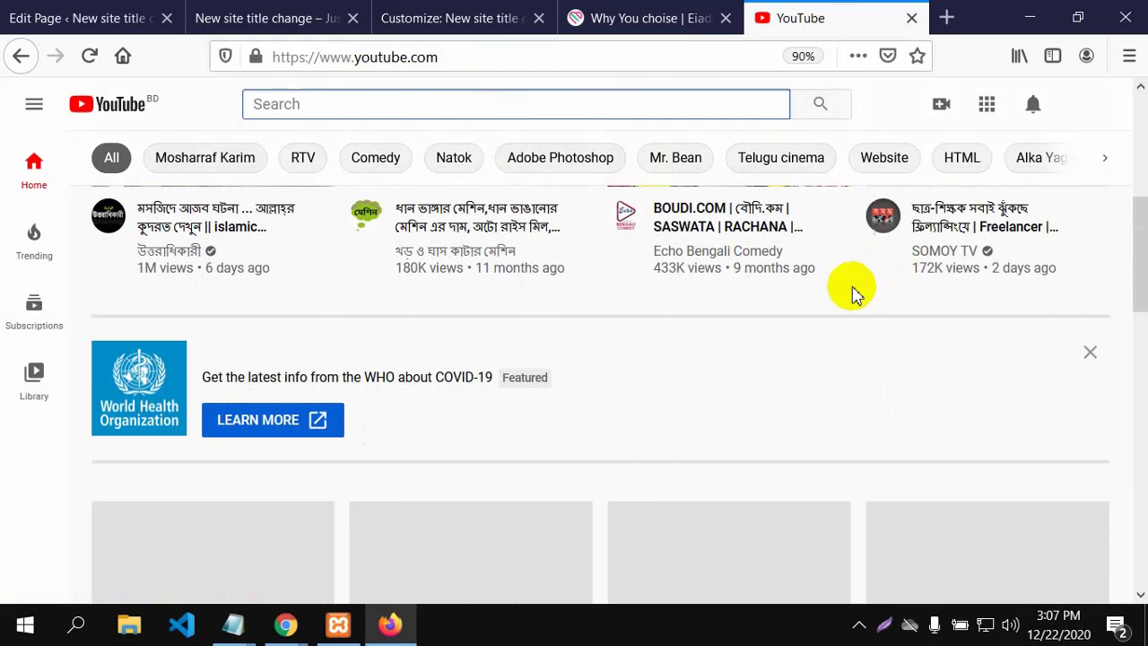
{"action": "scroll", "coordinate": [819, 290], "scroll_direction": "down", "scroll_amount": 4}
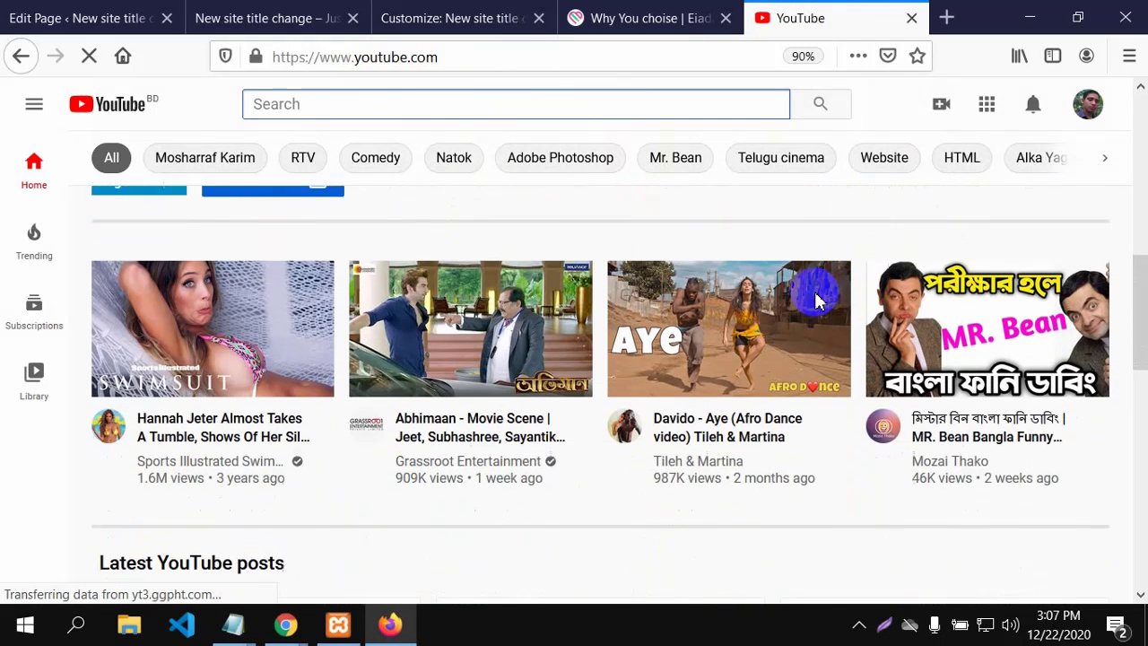
{"action": "scroll", "coordinate": [818, 303], "scroll_direction": "down", "scroll_amount": 5}
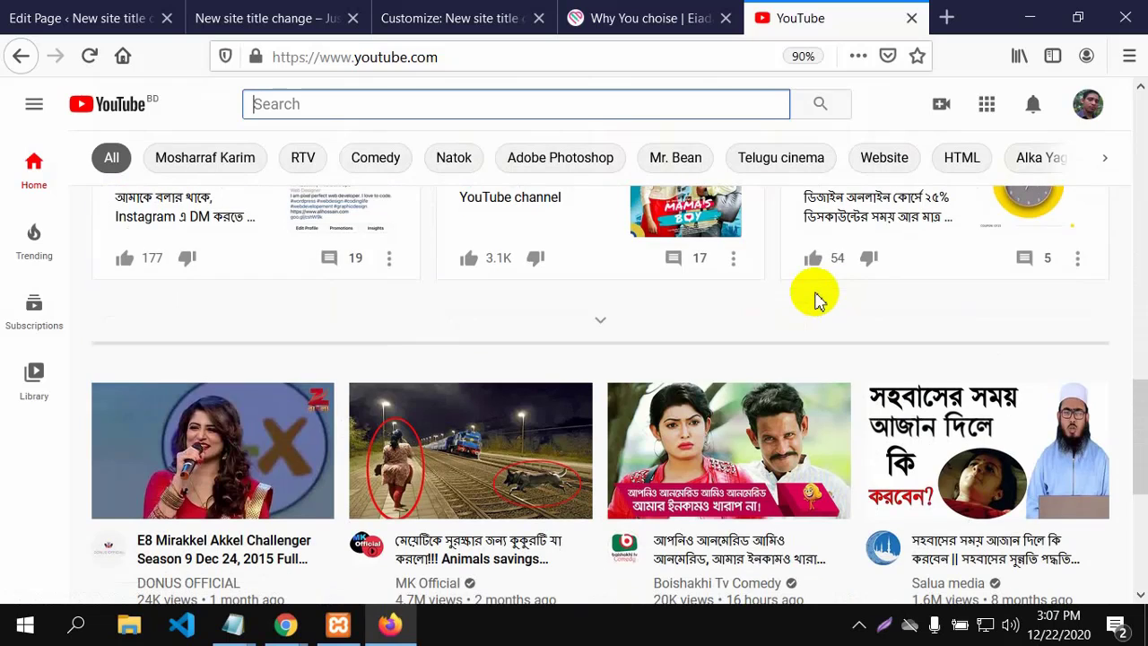
{"action": "scroll", "coordinate": [816, 300], "scroll_direction": "down", "scroll_amount": 4}
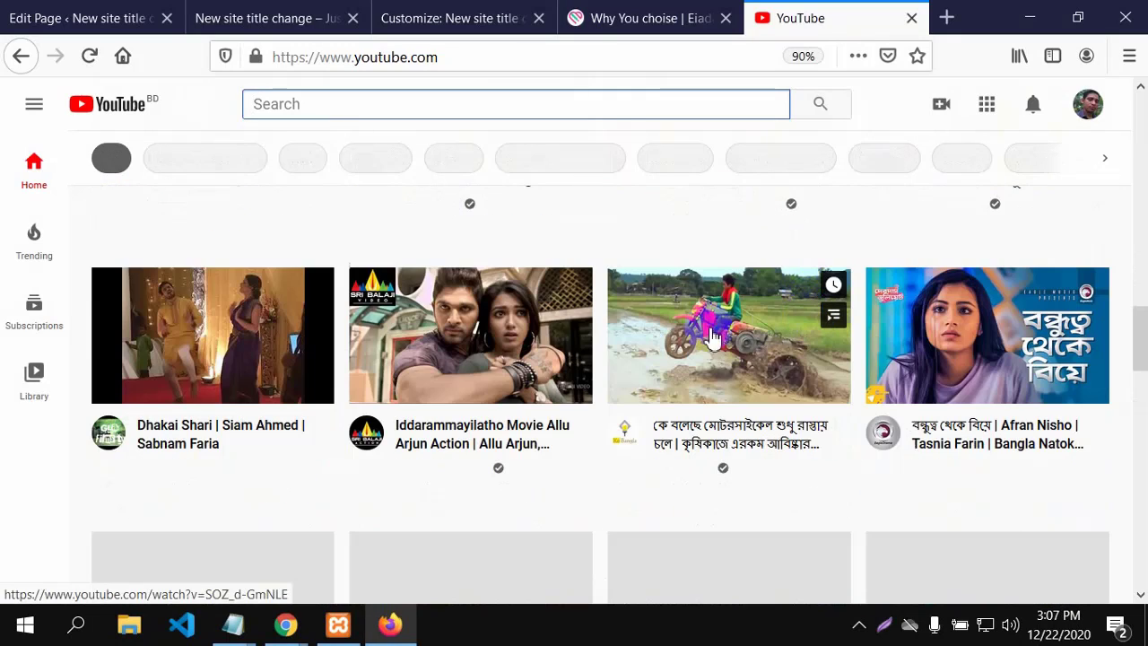
{"action": "scroll", "coordinate": [508, 421], "scroll_direction": "down", "scroll_amount": 1}
{"action": "scroll", "coordinate": [509, 428], "scroll_direction": "down", "scroll_amount": 1}
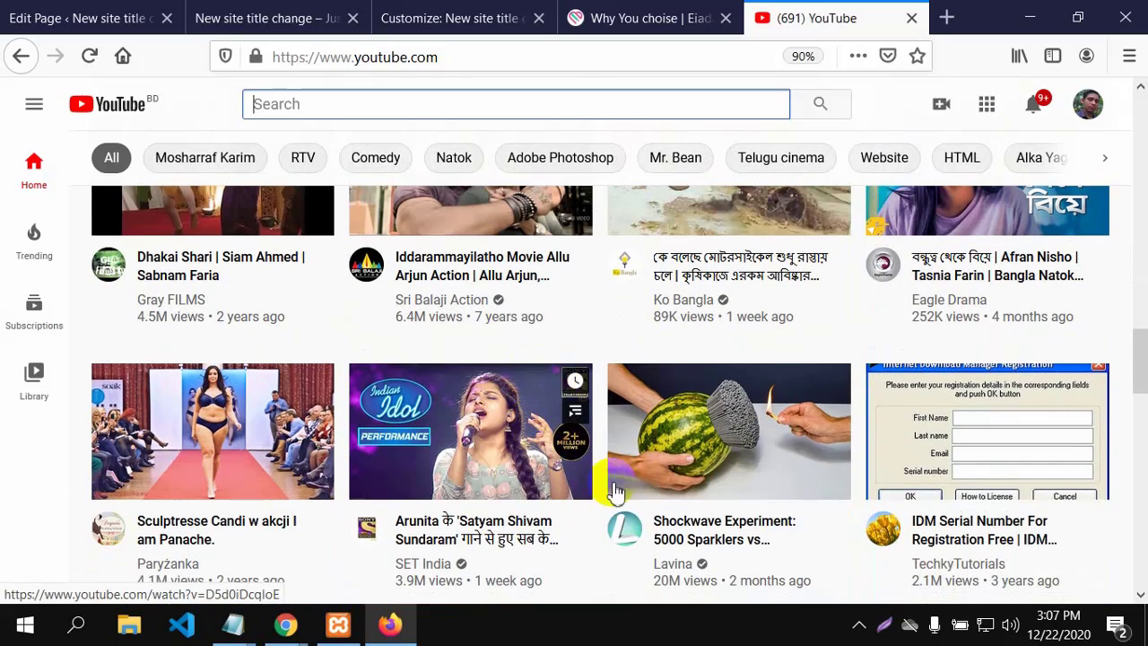
{"action": "left_click", "coordinate": [663, 514]}
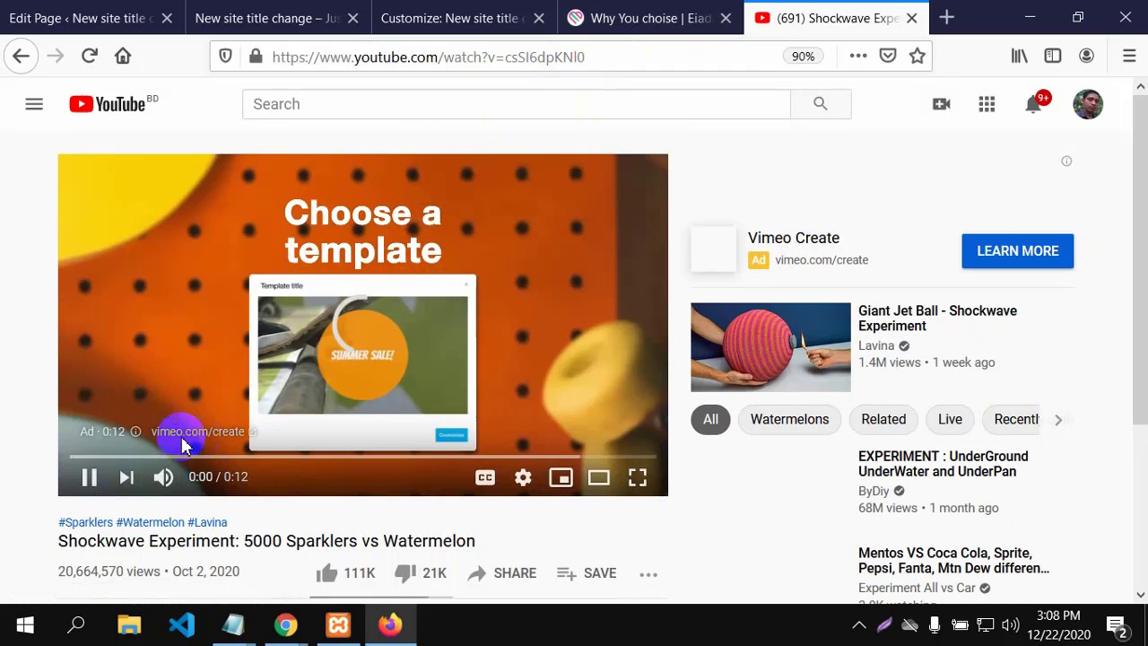
{"action": "left_click", "coordinate": [89, 476]}
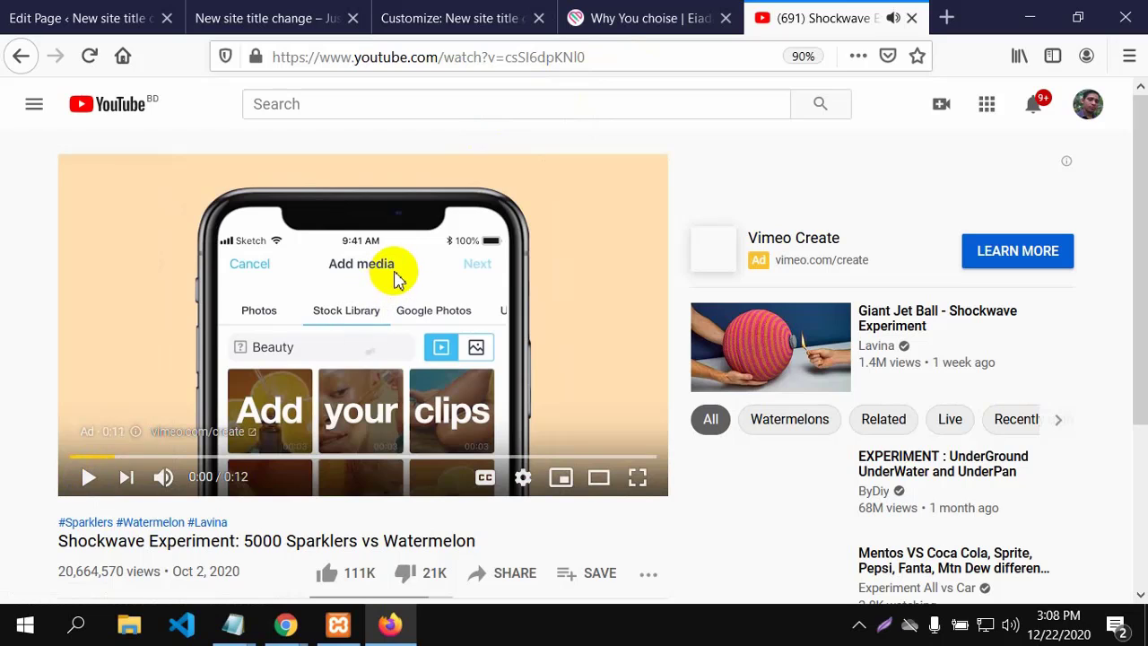
Copy the full web address of the opened Shockwave Experiment video page.
{"action": "scroll", "coordinate": [398, 279], "scroll_direction": "down", "scroll_amount": 1}
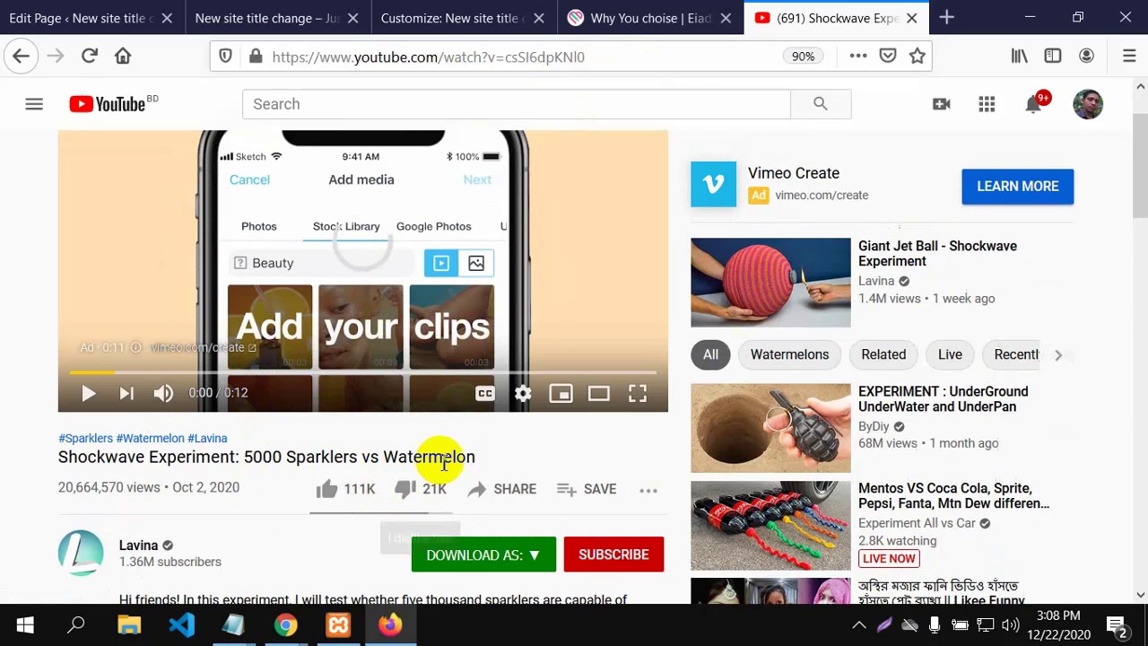
{"action": "scroll", "coordinate": [429, 155], "scroll_direction": "up", "scroll_amount": 1}
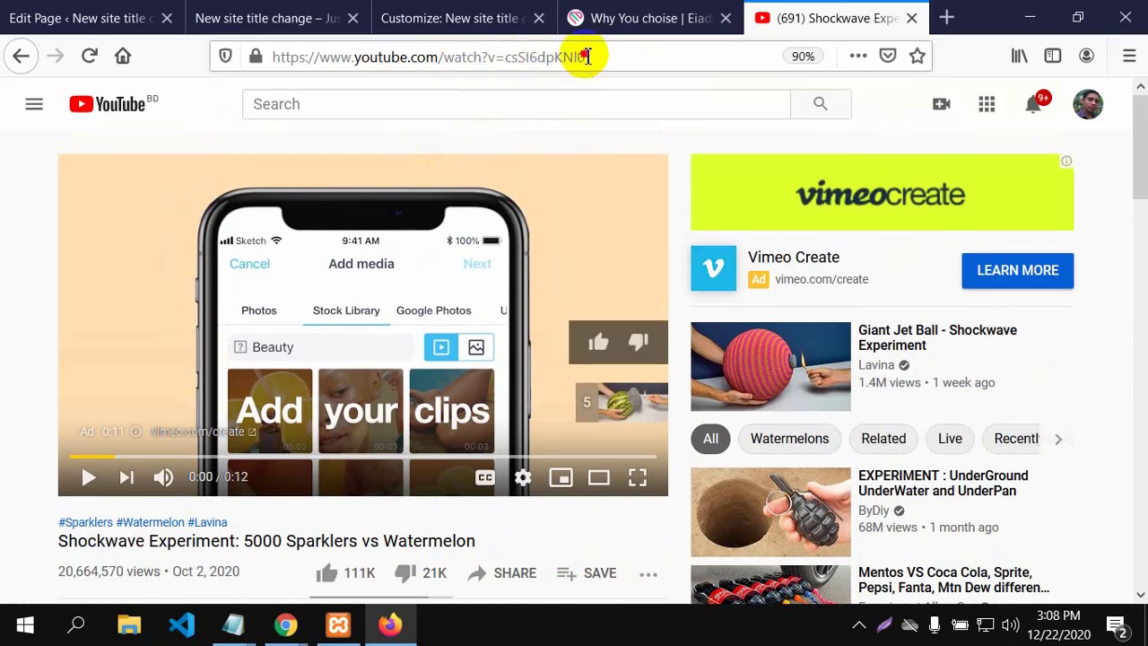
{"action": "left_click", "coordinate": [584, 56]}
{"action": "left_click_drag", "start_coordinate": [402, 61], "coordinate": [305, 56]}
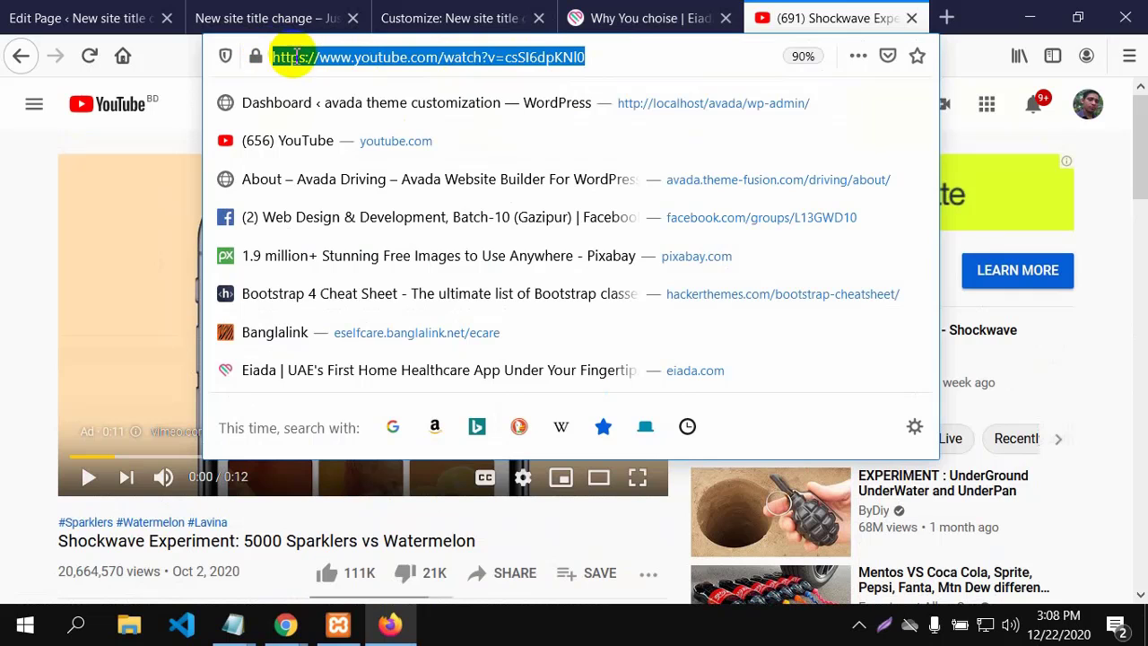
{"action": "right_click", "coordinate": [313, 65]}
{"action": "left_click", "coordinate": [323, 117]}
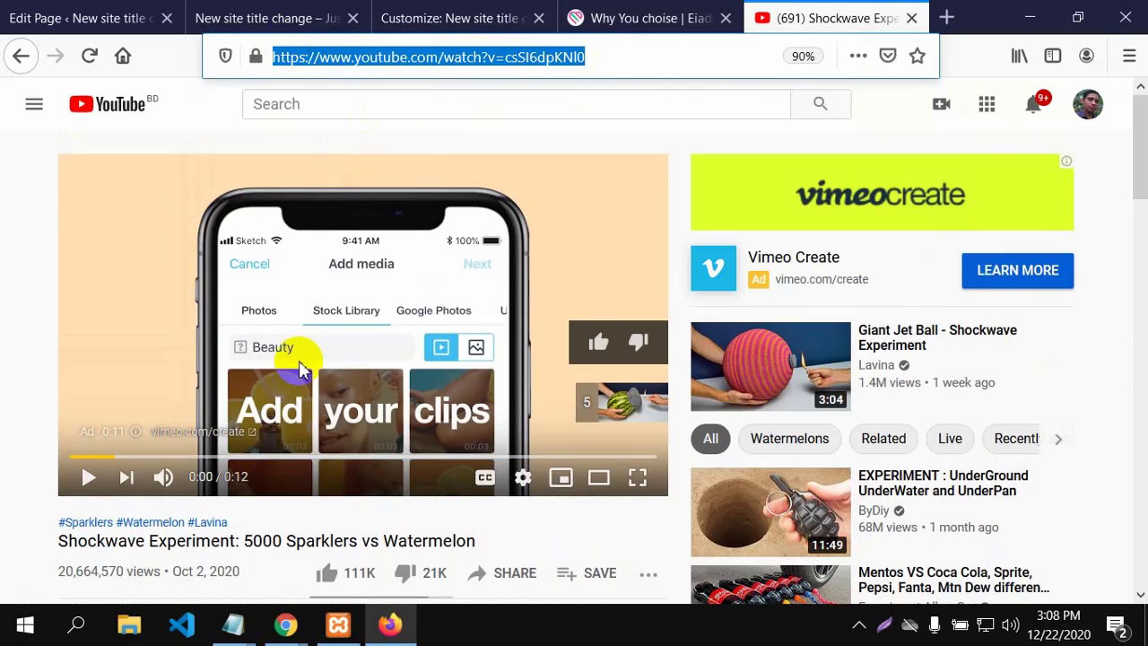
{"action": "scroll", "coordinate": [215, 502], "scroll_direction": "down", "scroll_amount": 1}
{"action": "scroll", "coordinate": [215, 507], "scroll_direction": "down", "scroll_amount": 3}
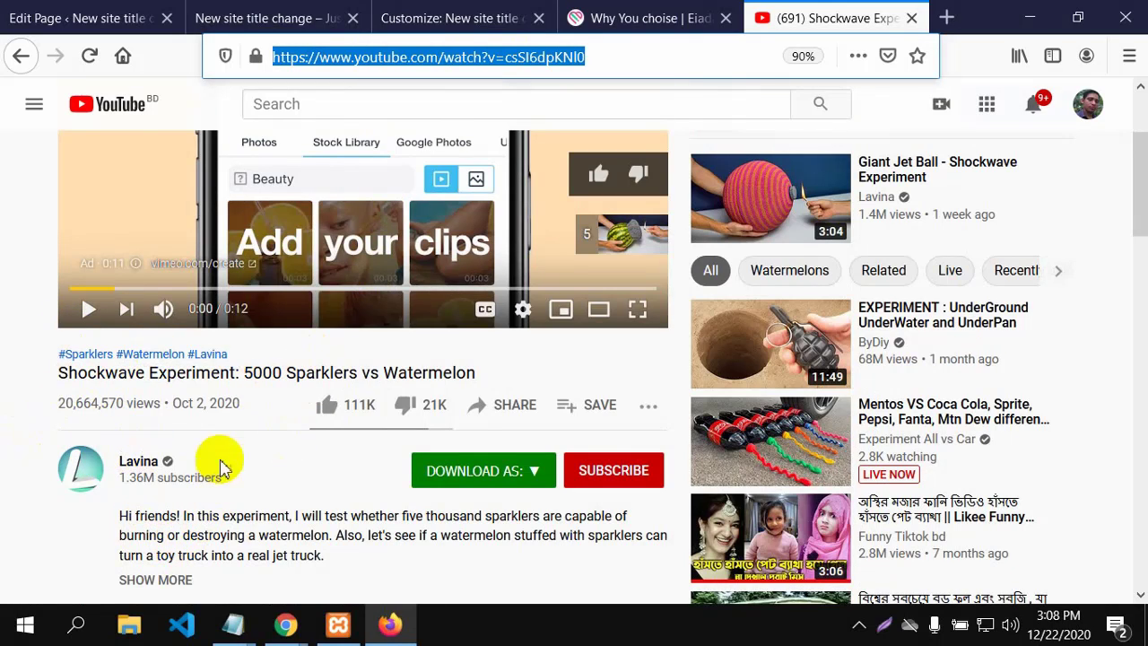
Return to the Home page's block editor and embed the copied YouTube address in the Video block.
{"action": "left_click", "coordinate": [291, 11]}
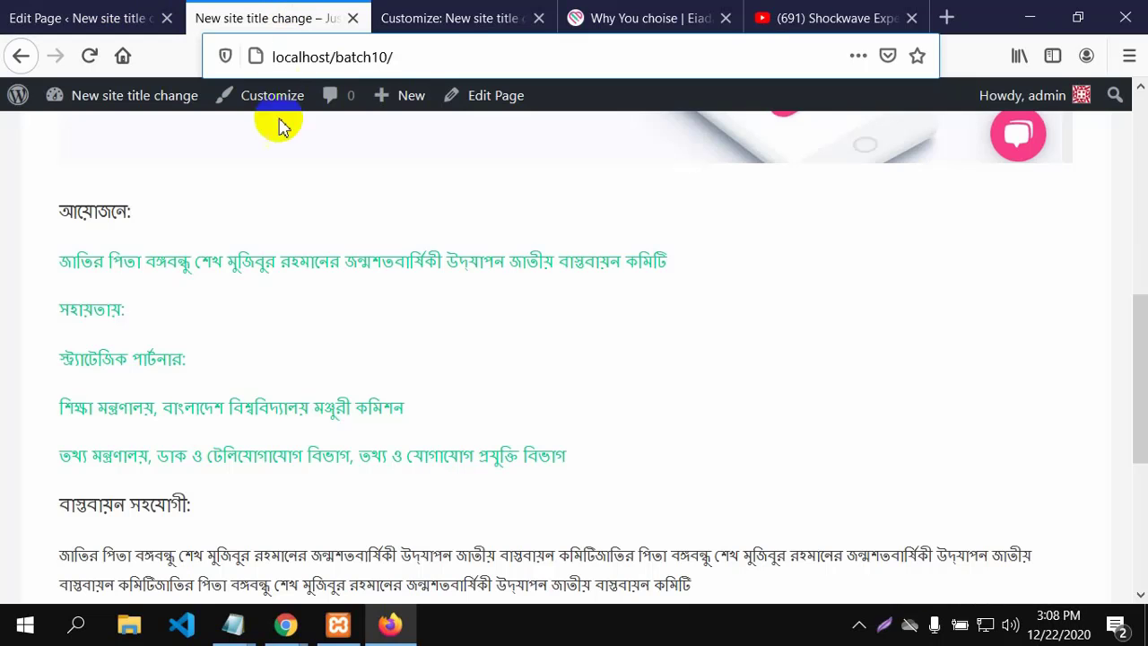
{"action": "left_click", "coordinate": [438, 18]}
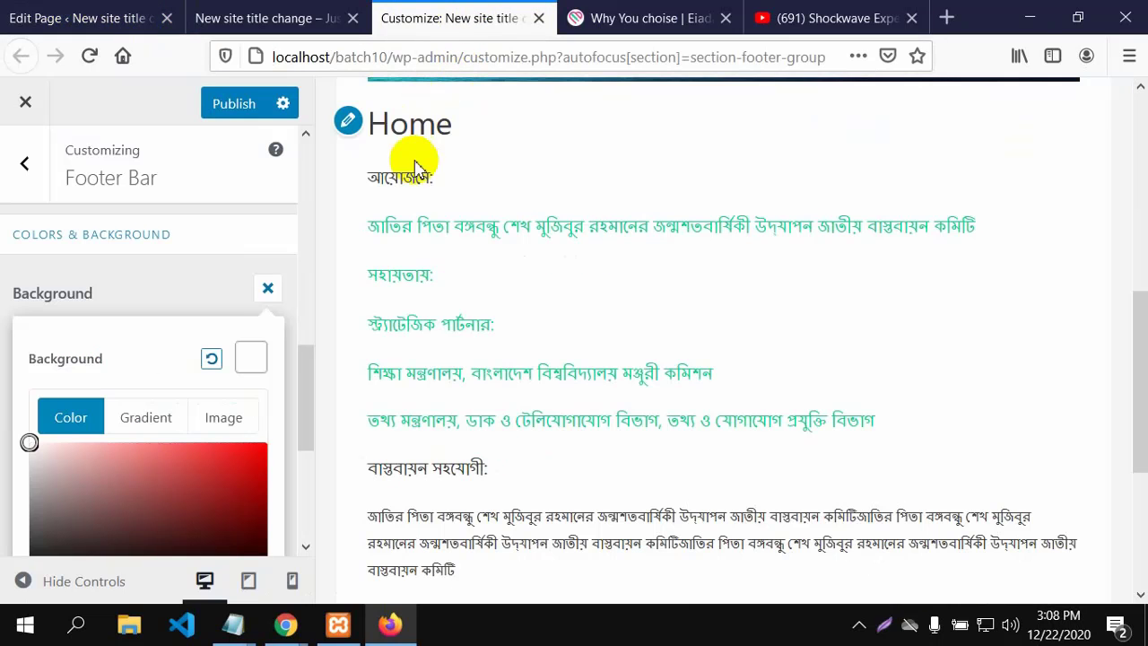
{"action": "left_click", "coordinate": [123, 9]}
{"action": "scroll", "coordinate": [304, 332], "scroll_direction": "down", "scroll_amount": 2}
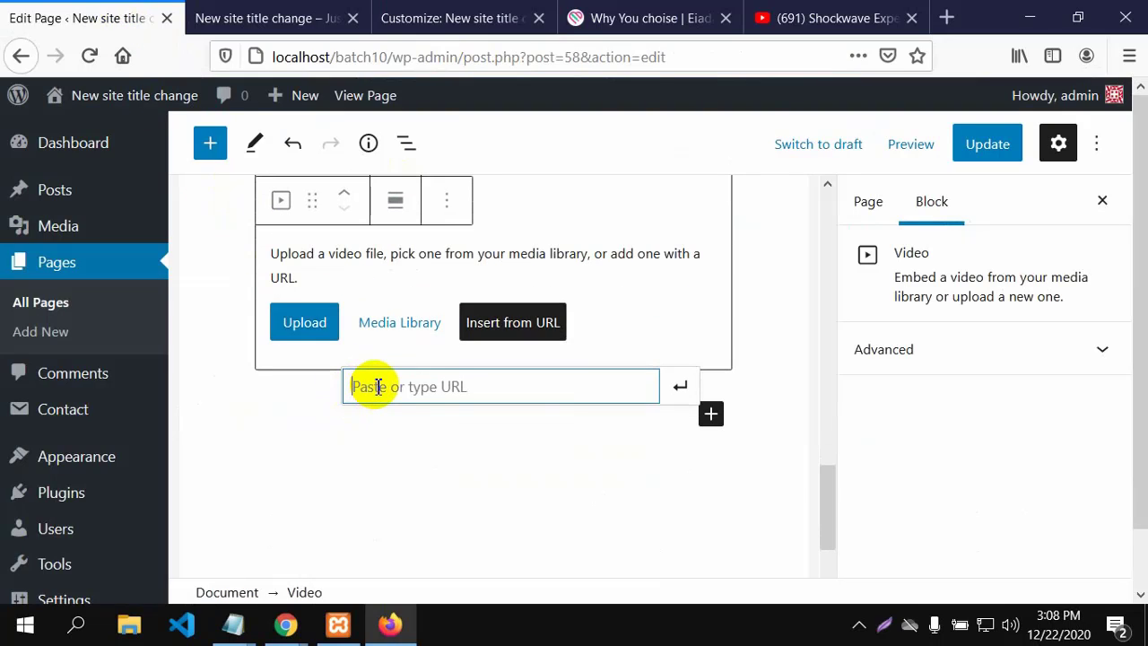
{"action": "key", "text": "ctrl+v"}
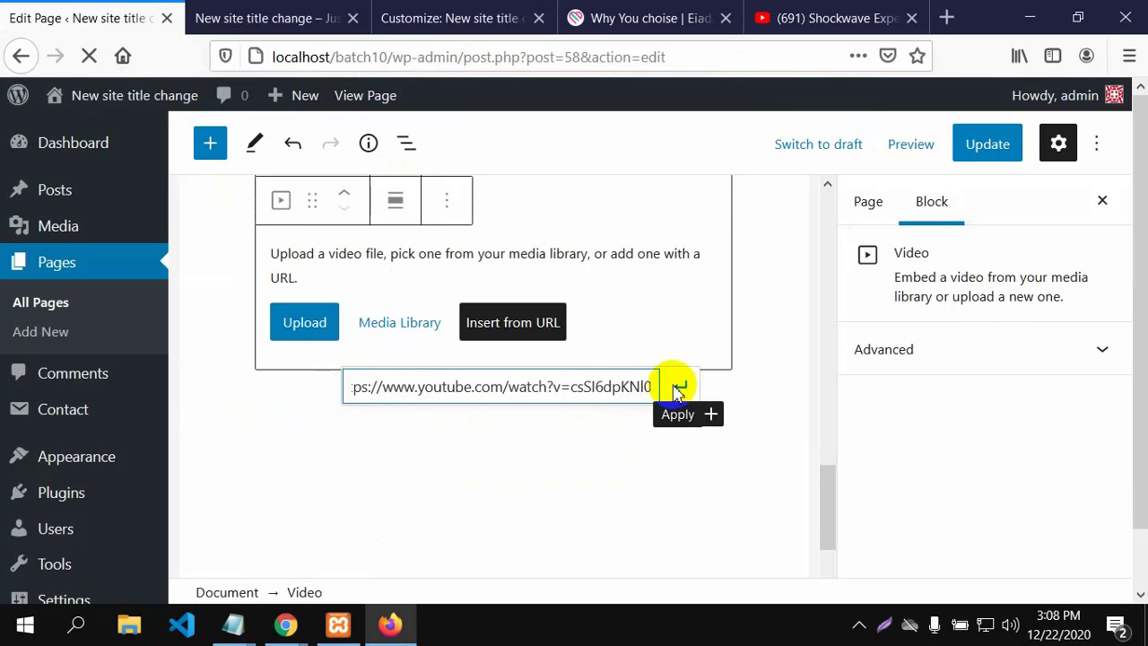
{"action": "left_click", "coordinate": [677, 387]}
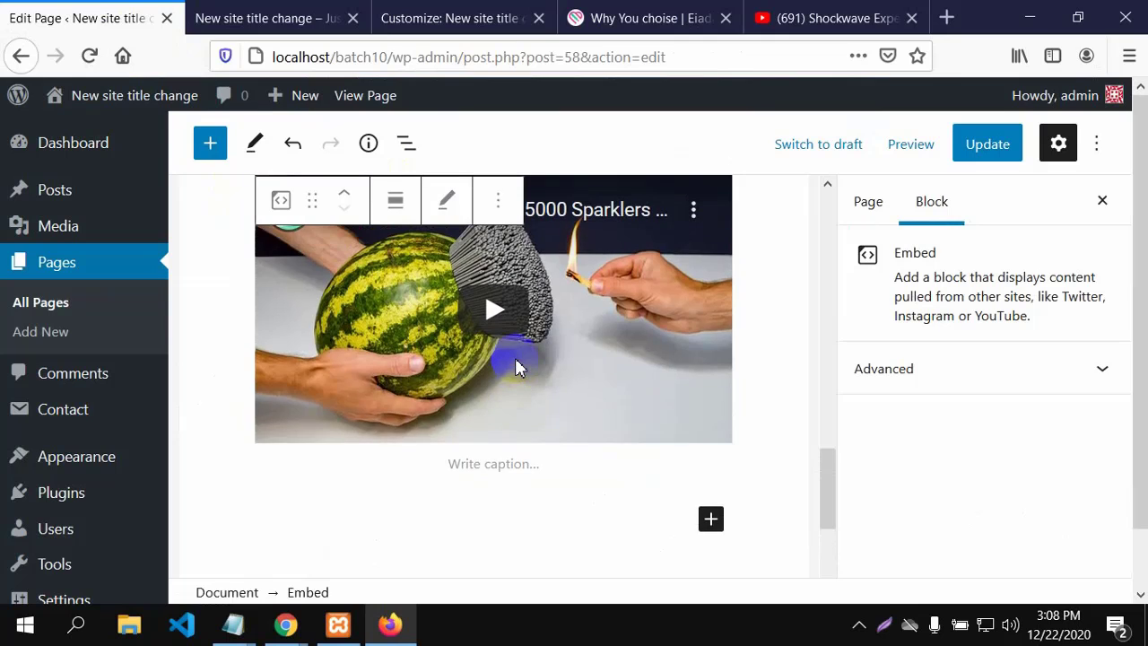
{"action": "scroll", "coordinate": [516, 365], "scroll_direction": "up", "scroll_amount": 2}
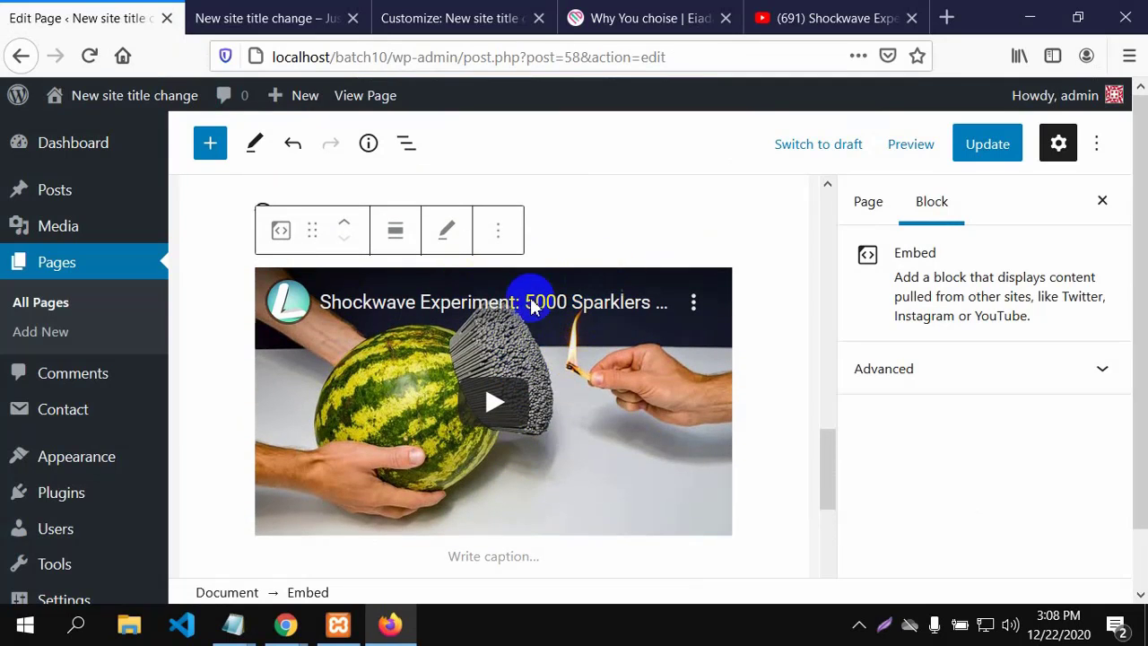
Look through the Eiada site's Why page and go back to its Home page.
{"action": "left_click", "coordinate": [633, 20]}
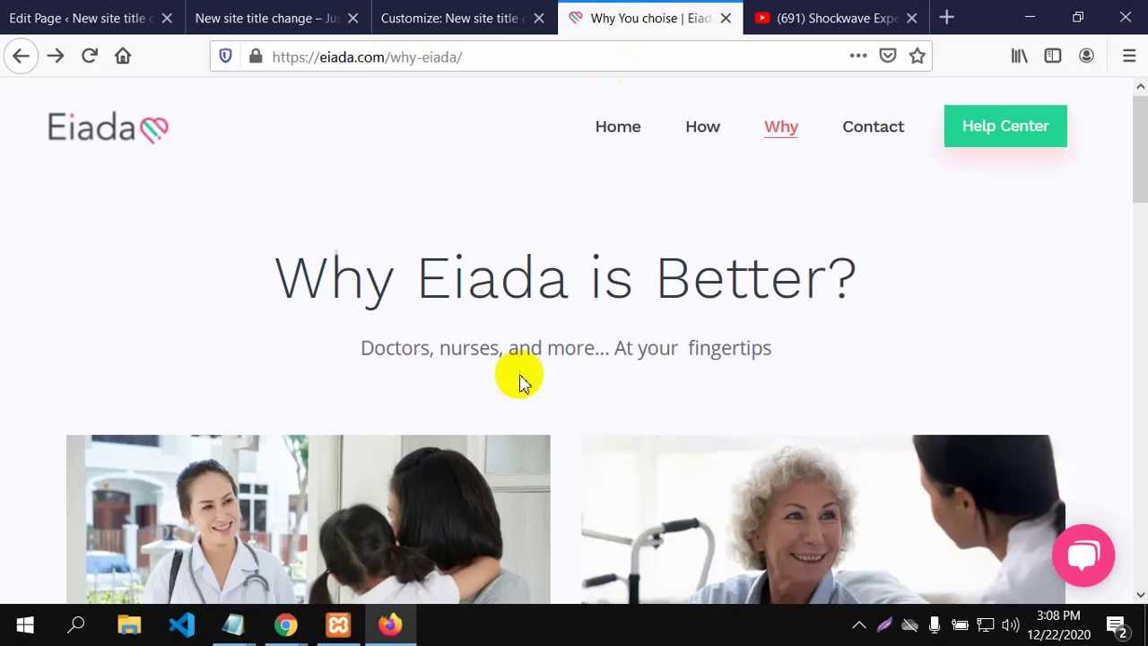
{"action": "scroll", "coordinate": [523, 381], "scroll_direction": "down", "scroll_amount": 15}
{"action": "scroll", "coordinate": [528, 385], "scroll_direction": "up", "scroll_amount": 5}
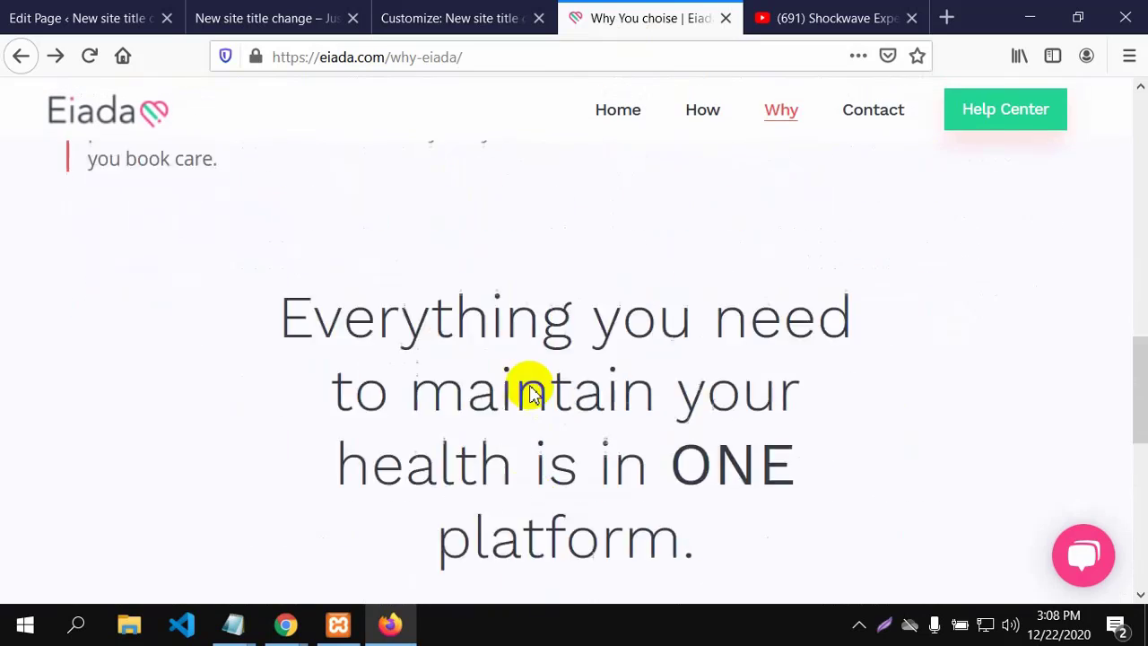
{"action": "scroll", "coordinate": [529, 392], "scroll_direction": "up", "scroll_amount": 5}
{"action": "scroll", "coordinate": [531, 390], "scroll_direction": "down", "scroll_amount": 3}
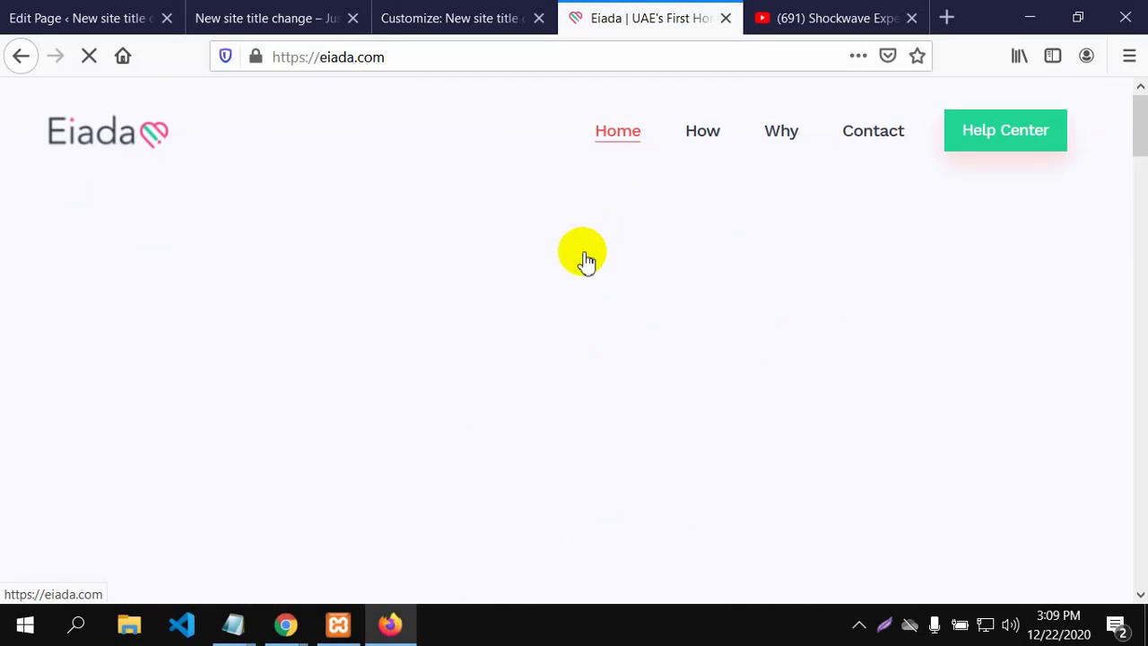
Examine the Eiada Home page's lower sections, including the video, the Features table, the email subscription form and the footer.
{"action": "scroll", "coordinate": [588, 262], "scroll_direction": "down", "scroll_amount": 15}
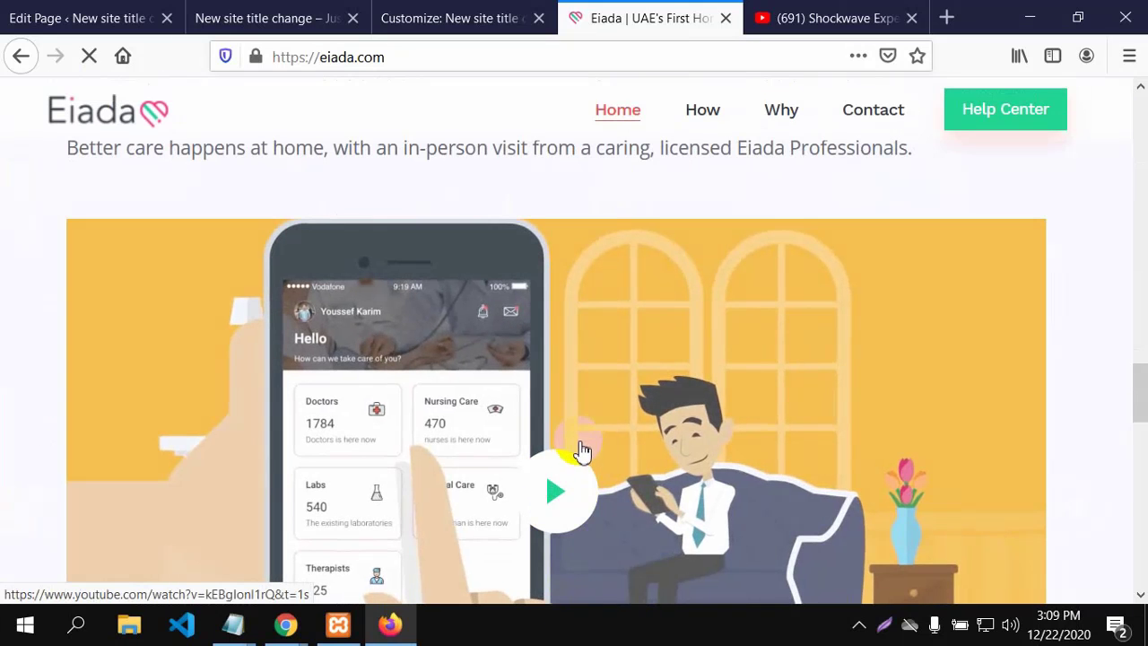
{"action": "scroll", "coordinate": [581, 451], "scroll_direction": "down", "scroll_amount": 15}
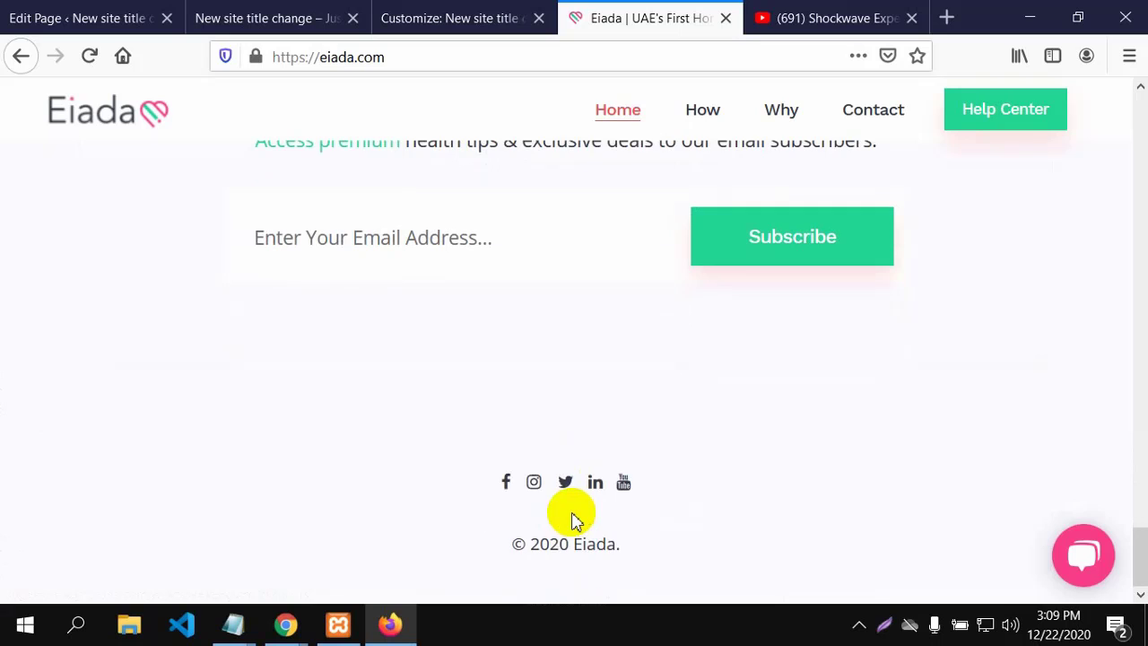
{"action": "scroll", "coordinate": [609, 516], "scroll_direction": "up", "scroll_amount": 8}
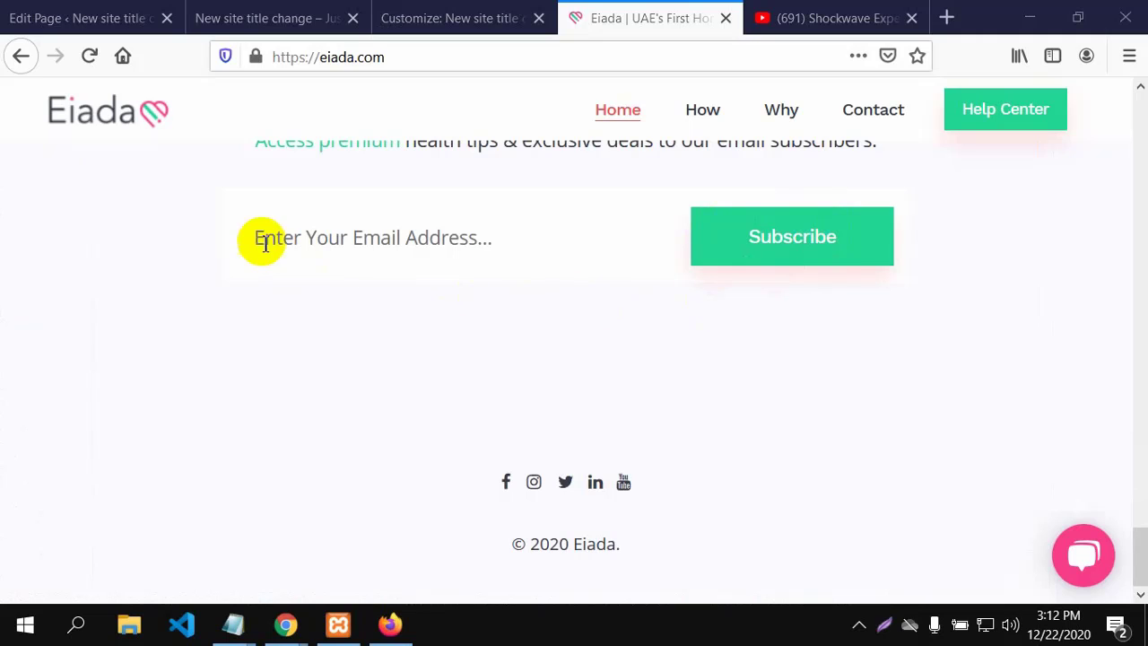
{"action": "left_click", "coordinate": [556, 258]}
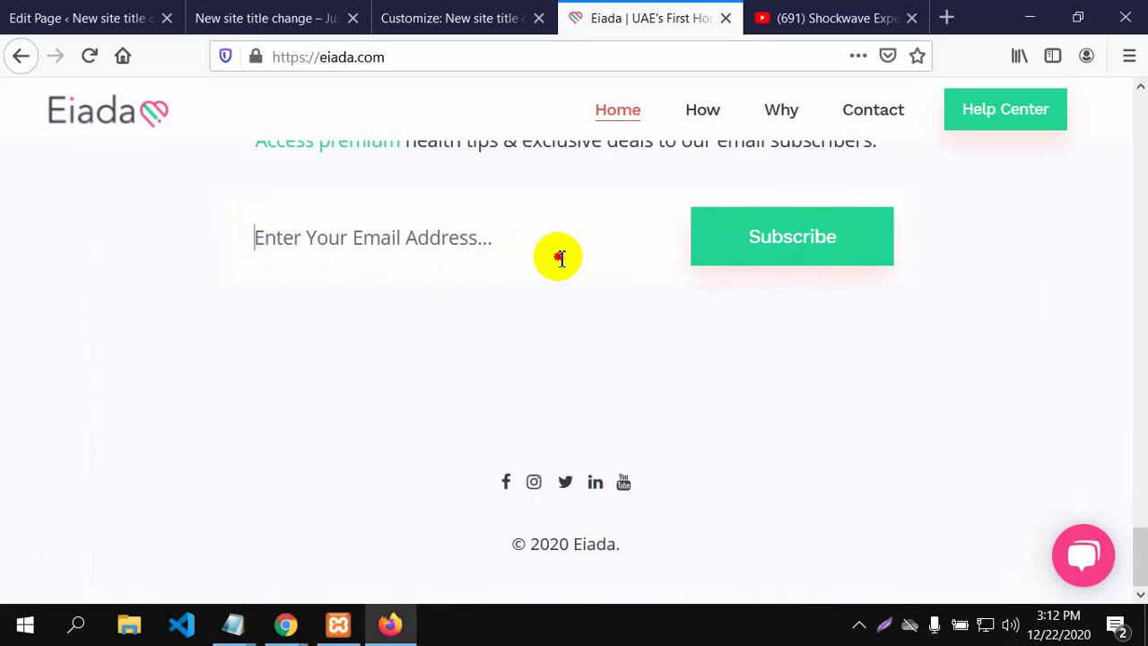
{"action": "scroll", "coordinate": [557, 258], "scroll_direction": "up", "scroll_amount": 4}
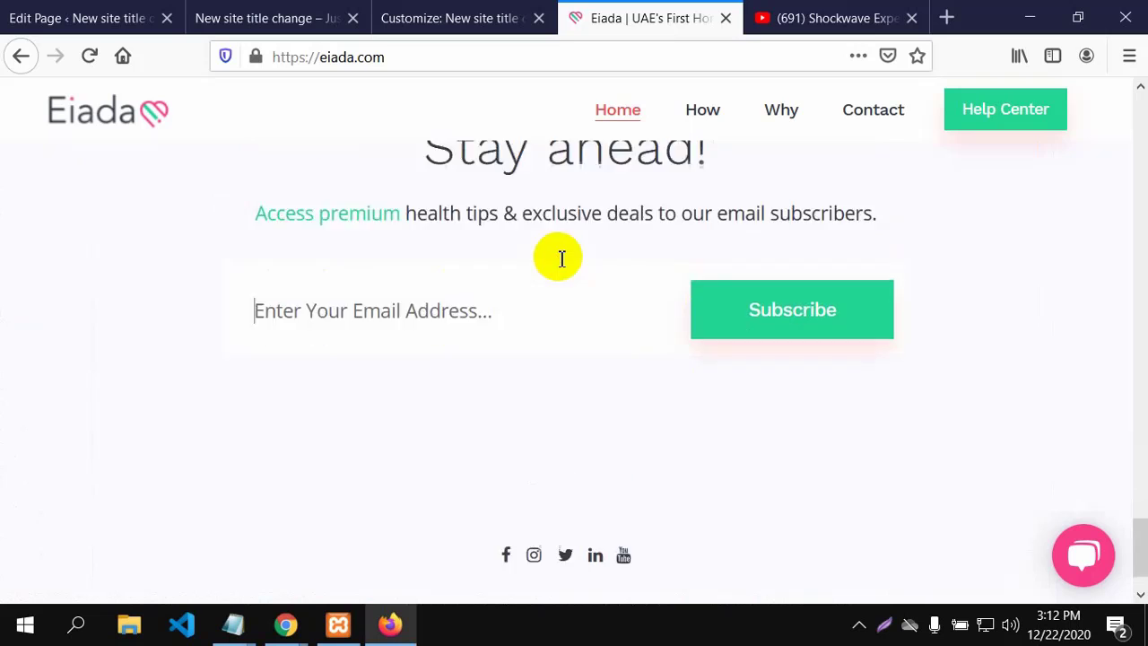
{"action": "scroll", "coordinate": [561, 266], "scroll_direction": "down", "scroll_amount": 4}
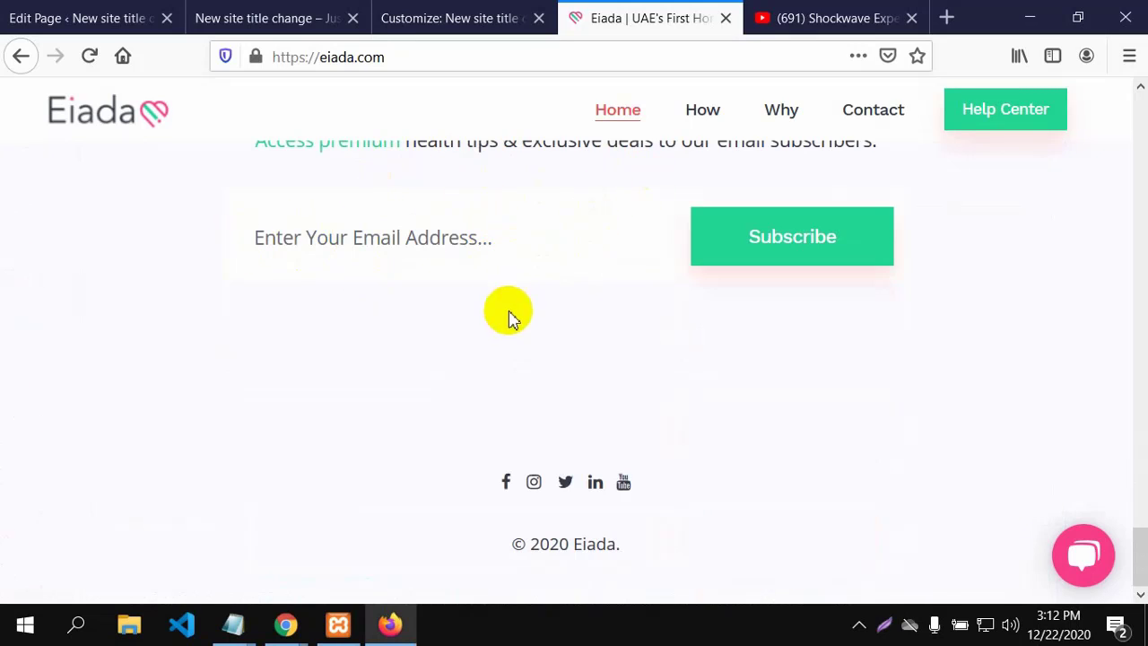
{"action": "scroll", "coordinate": [653, 213], "scroll_direction": "up", "scroll_amount": 4}
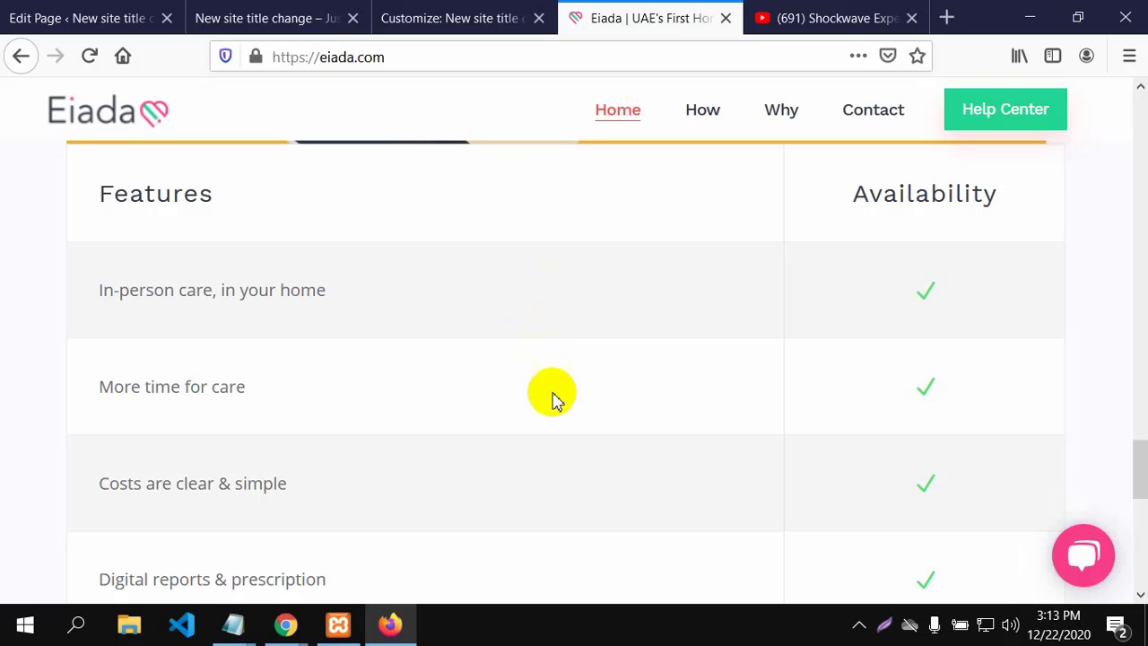
Open the Eiada site's How page and the local site's How page to compare them.
{"action": "scroll", "coordinate": [376, 430], "scroll_direction": "up", "scroll_amount": 5}
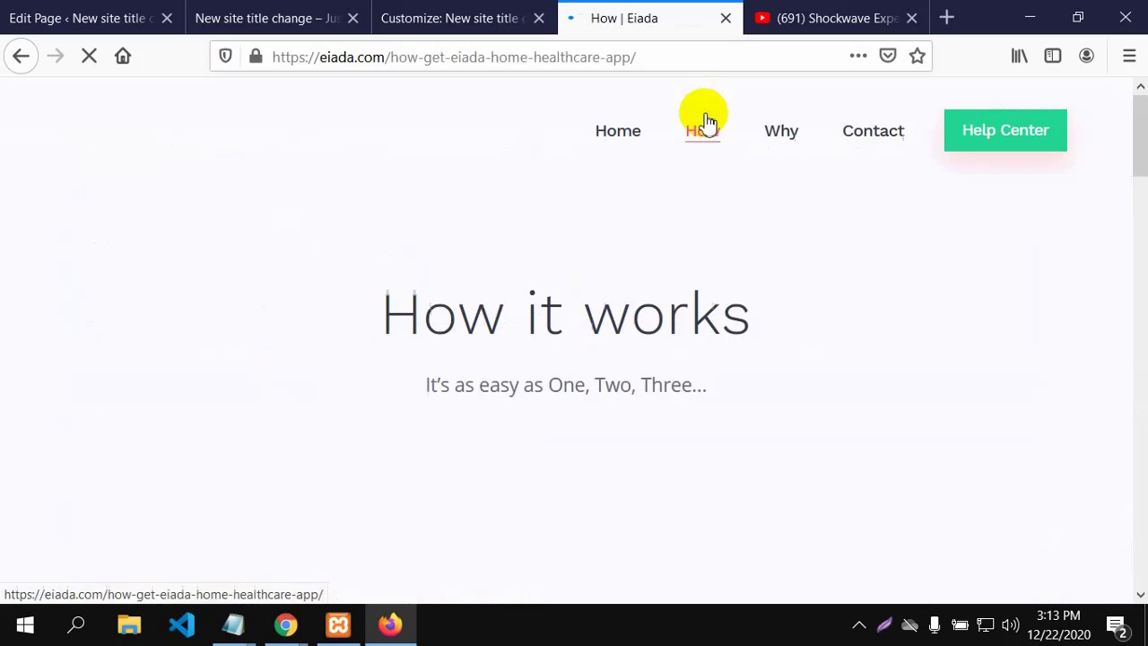
{"action": "scroll", "coordinate": [654, 287], "scroll_direction": "down", "scroll_amount": 5}
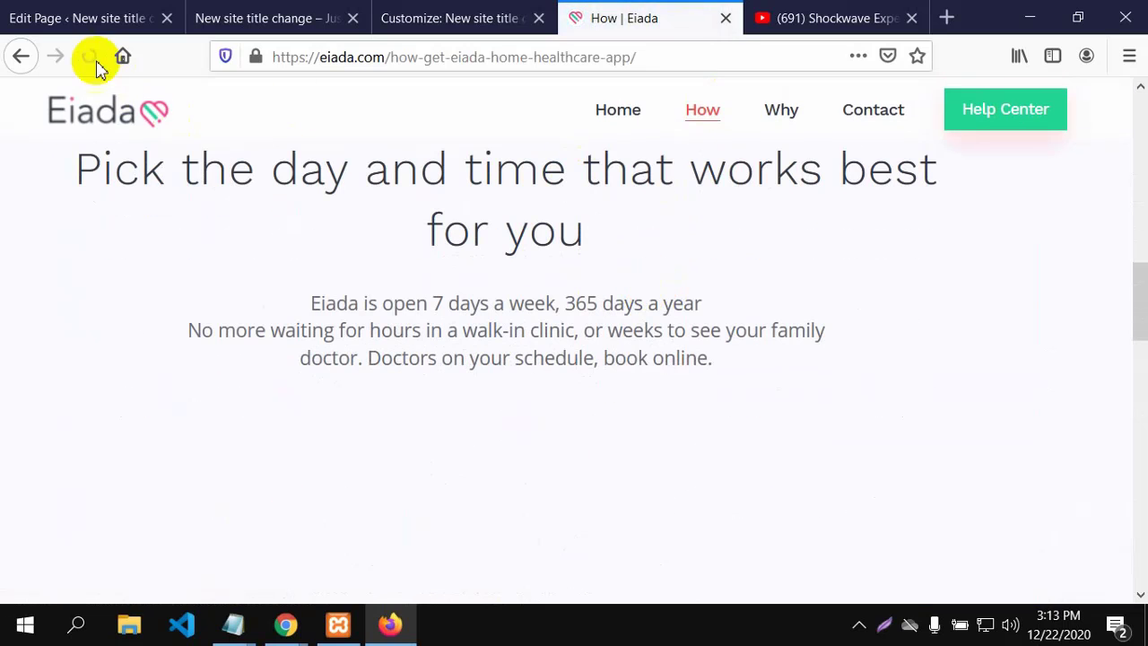
{"action": "left_click", "coordinate": [74, 18]}
{"action": "left_click", "coordinate": [240, 9]}
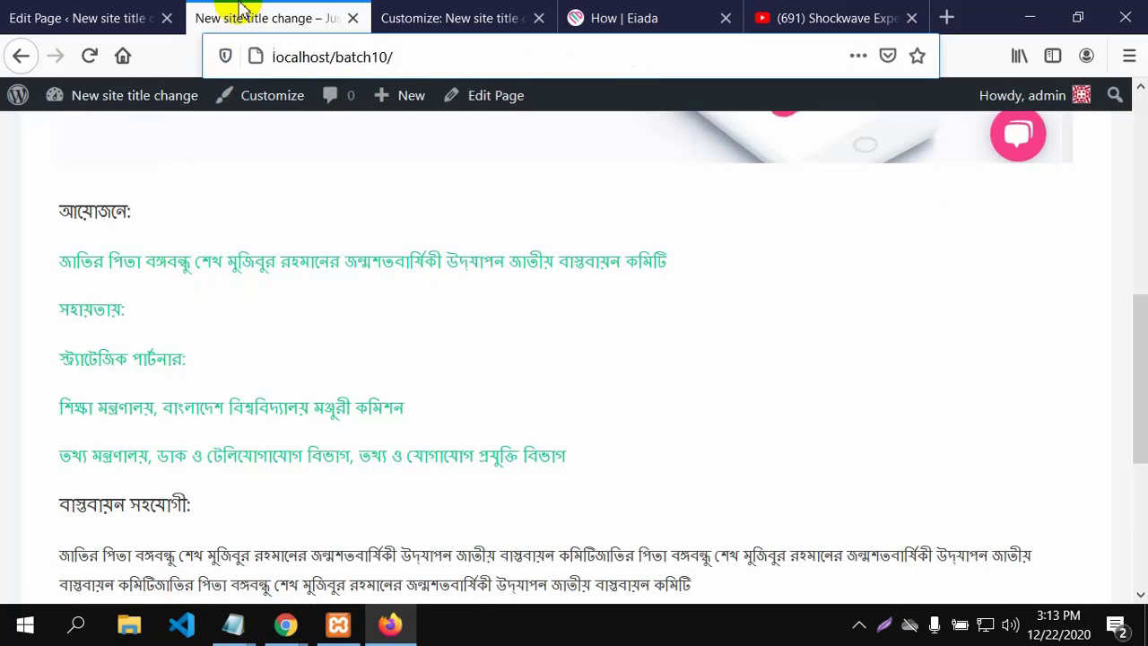
{"action": "scroll", "coordinate": [726, 215], "scroll_direction": "up", "scroll_amount": 4}
{"action": "scroll", "coordinate": [740, 225], "scroll_direction": "up", "scroll_amount": 3}
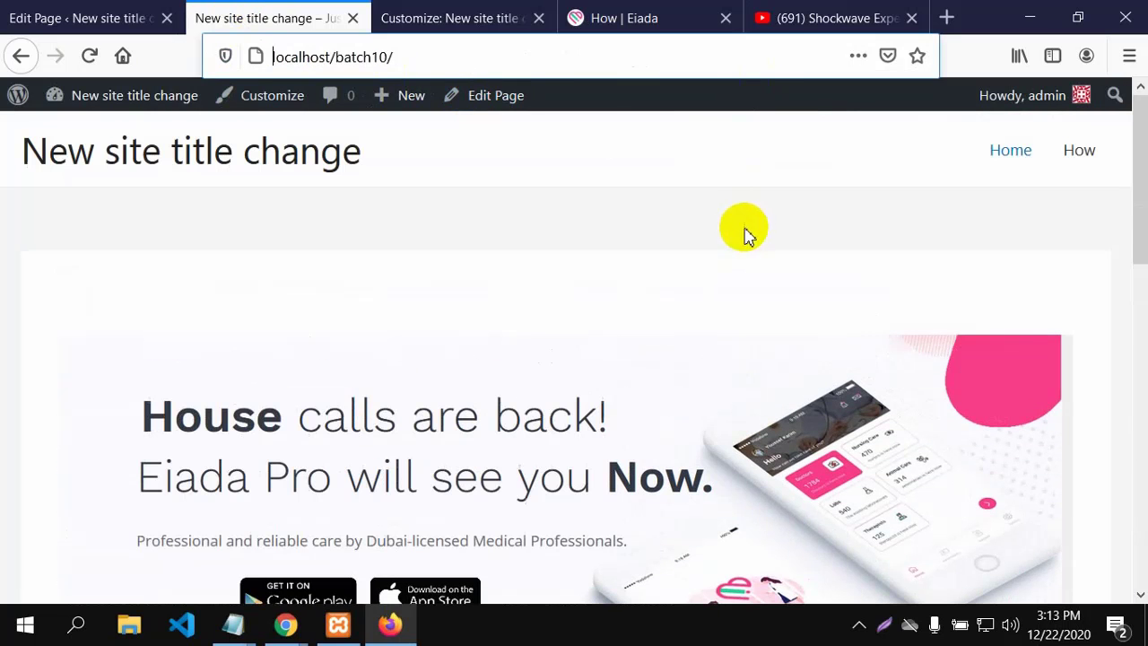
{"action": "left_click", "coordinate": [1076, 154]}
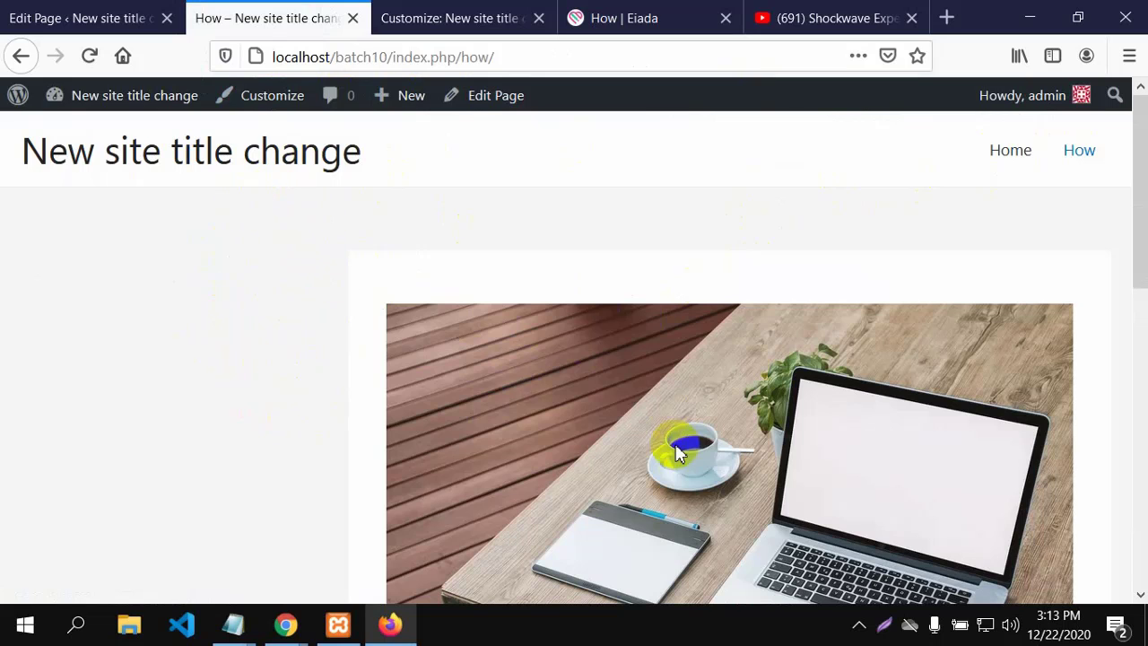
Look through the local How page's featured image, heading, quote and paragraphs down to the footer.
{"action": "scroll", "coordinate": [677, 453], "scroll_direction": "down", "scroll_amount": 4}
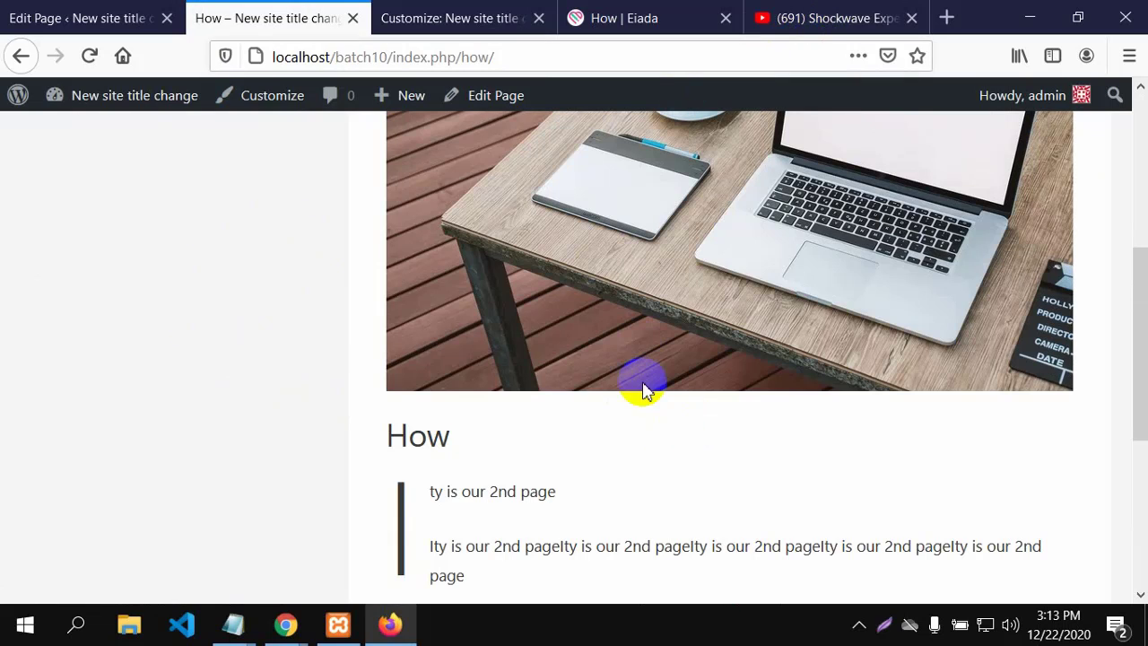
{"action": "scroll", "coordinate": [643, 390], "scroll_direction": "down", "scroll_amount": 3}
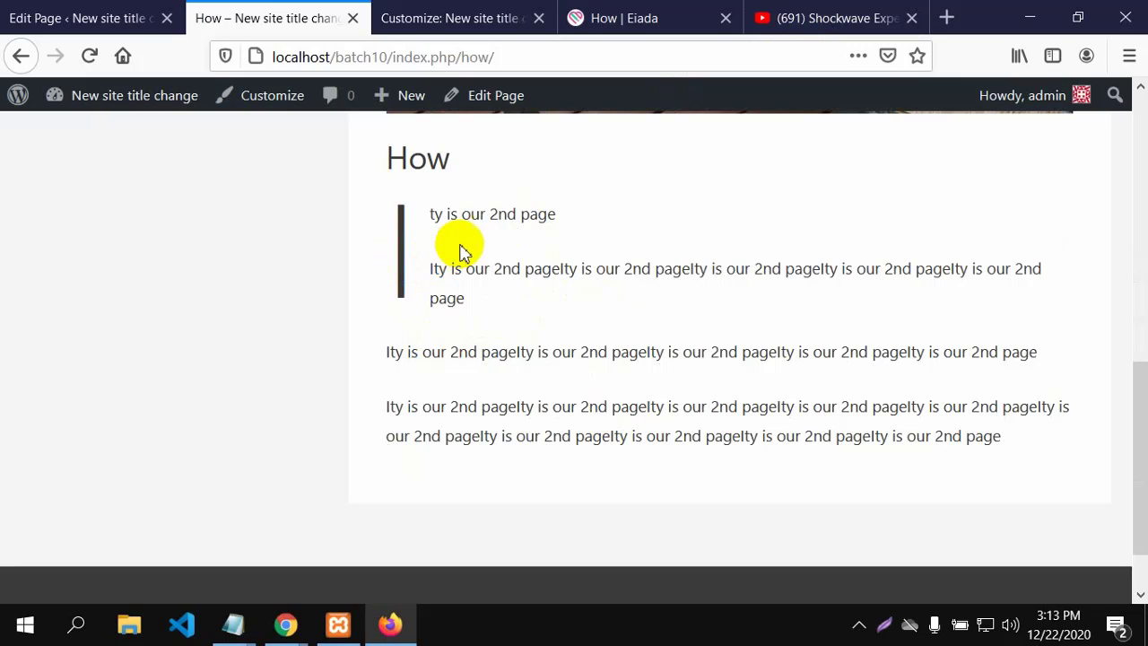
{"action": "left_click_drag", "start_coordinate": [465, 265], "coordinate": [485, 327]}
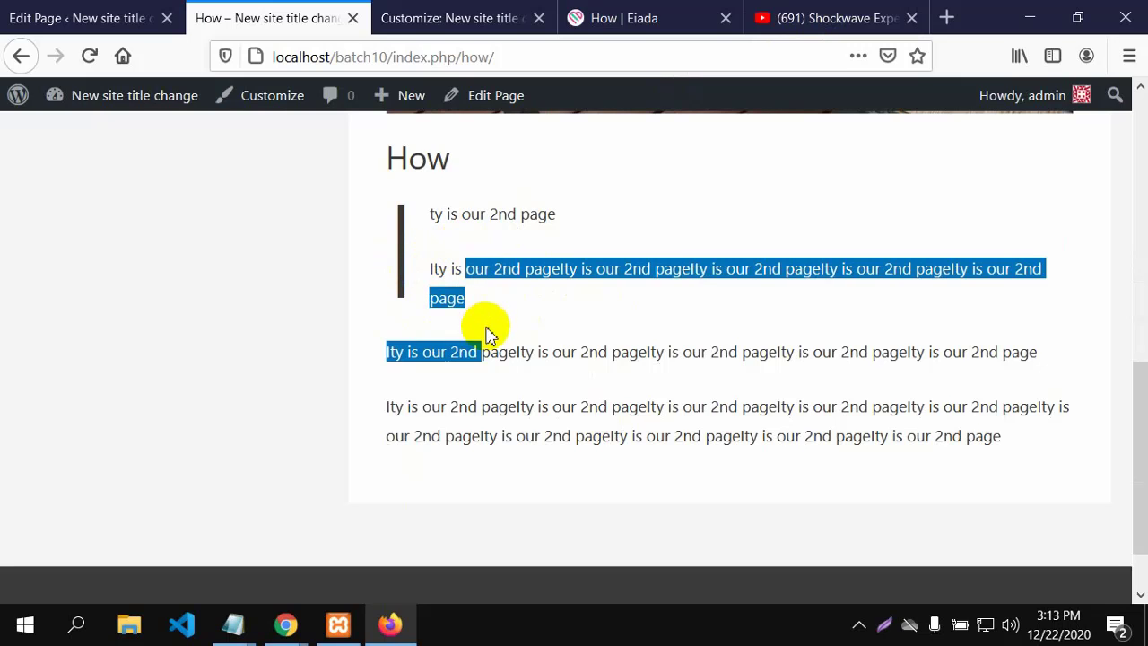
{"action": "left_click", "coordinate": [401, 300]}
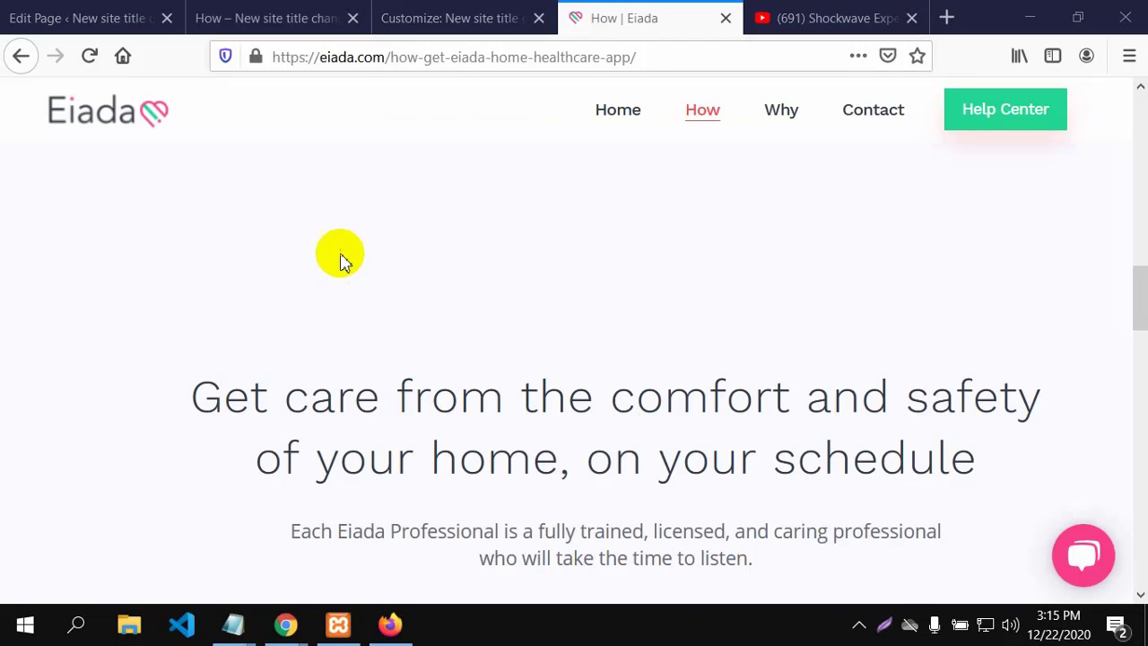
Return to the Home page's block editor and open the theme customizer from it, confirming that the page may be left.
{"action": "left_click", "coordinate": [50, 10]}
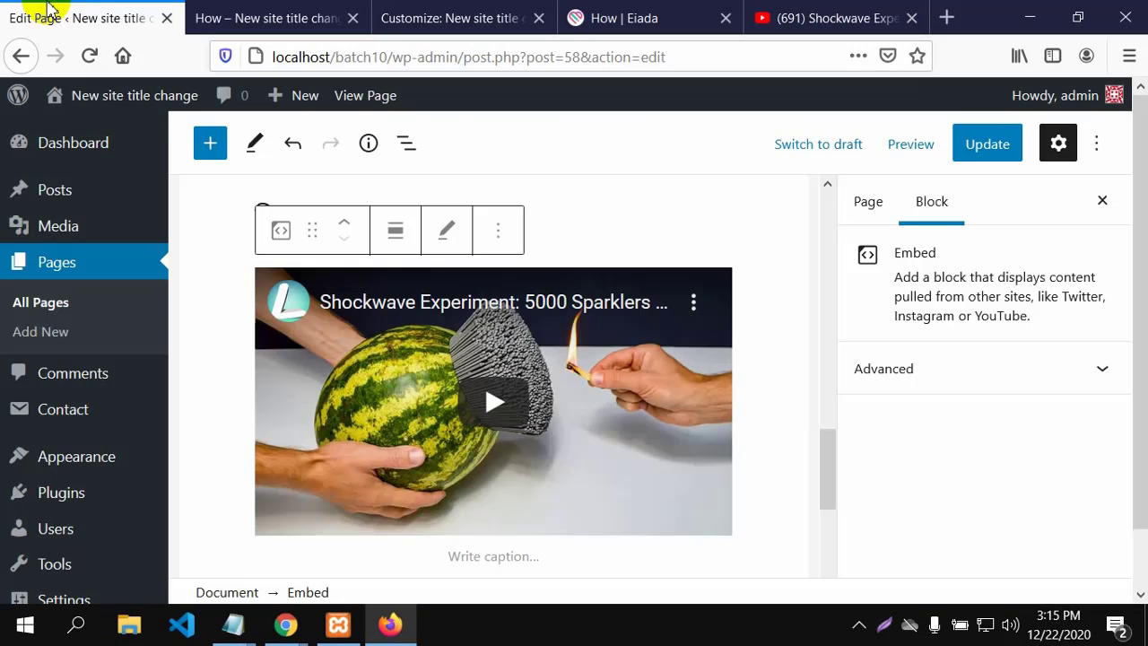
{"action": "mouse_move", "coordinate": [93, 102]}
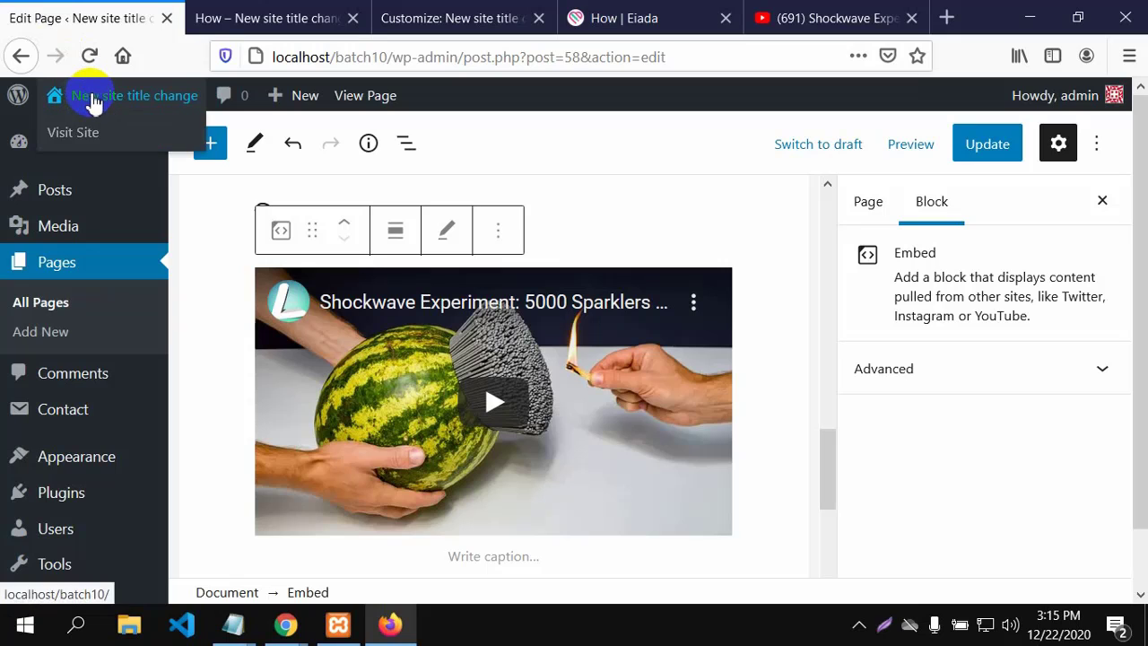
{"action": "mouse_move", "coordinate": [121, 196]}
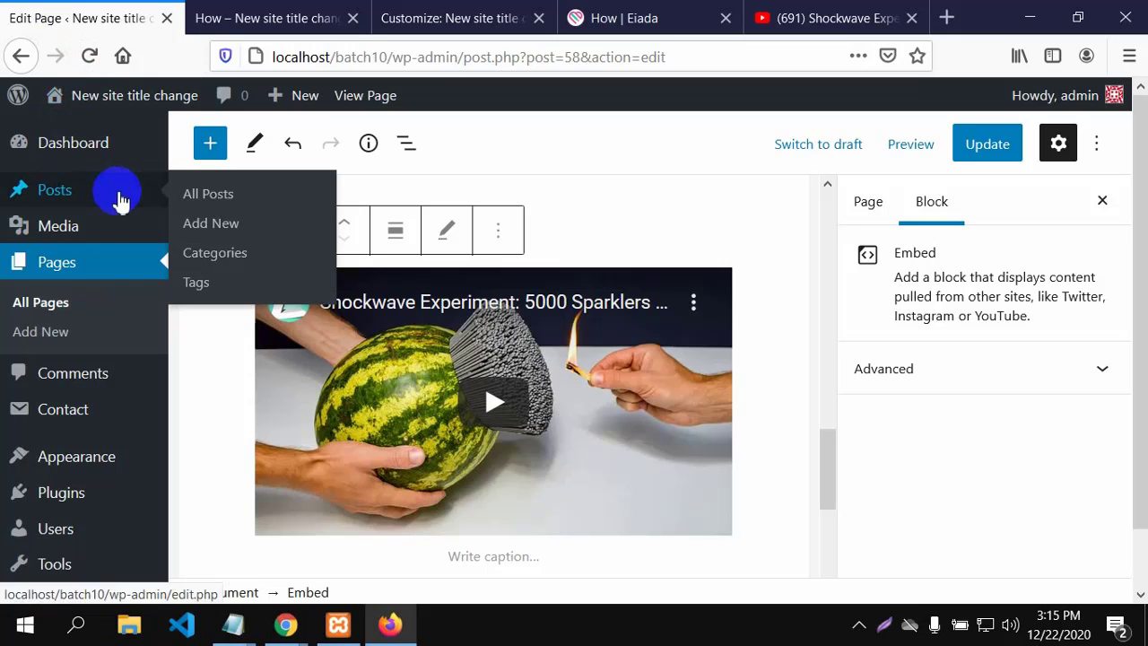
{"action": "mouse_move", "coordinate": [54, 533]}
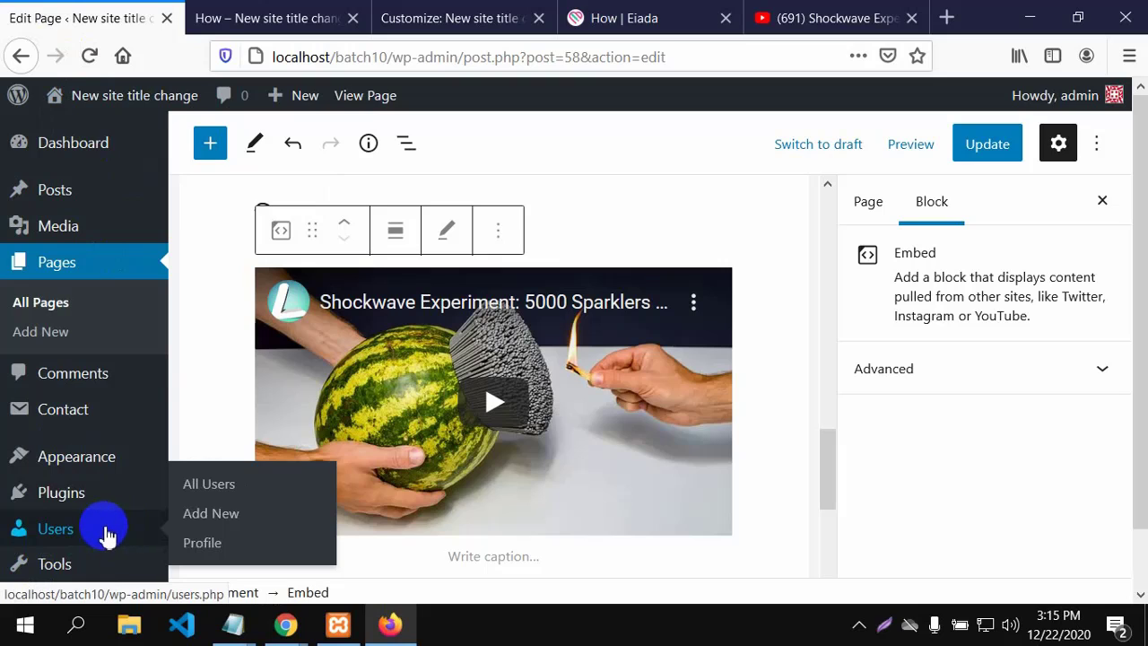
{"action": "mouse_move", "coordinate": [94, 465]}
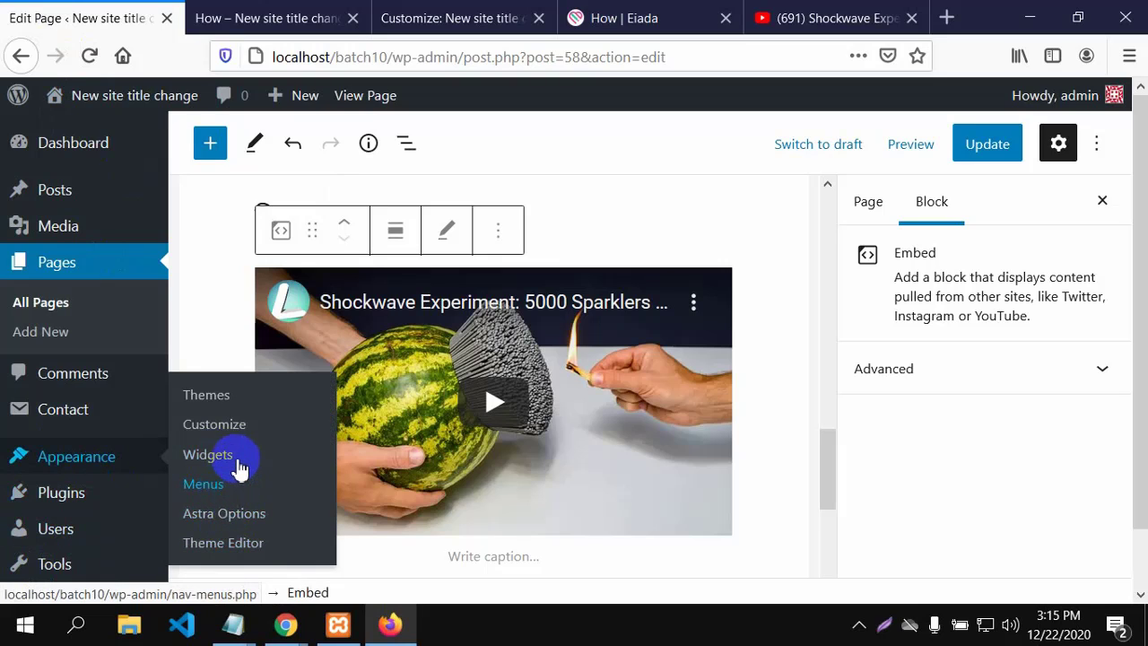
{"action": "scroll", "coordinate": [242, 456], "scroll_direction": "down", "scroll_amount": 1}
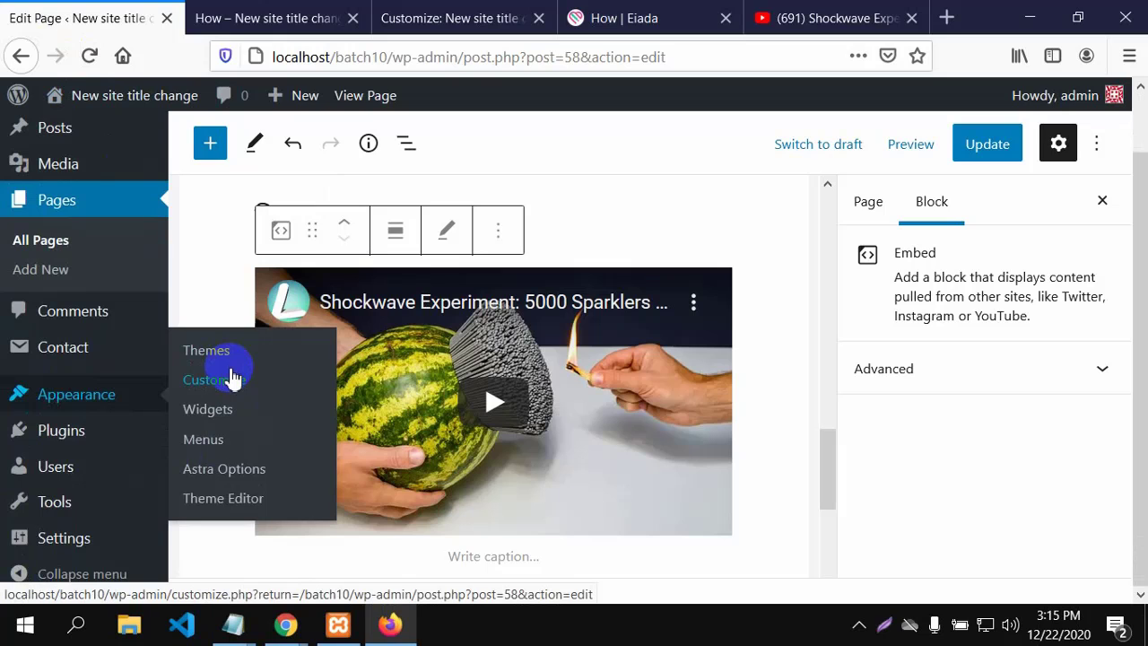
{"action": "left_click", "coordinate": [232, 382]}
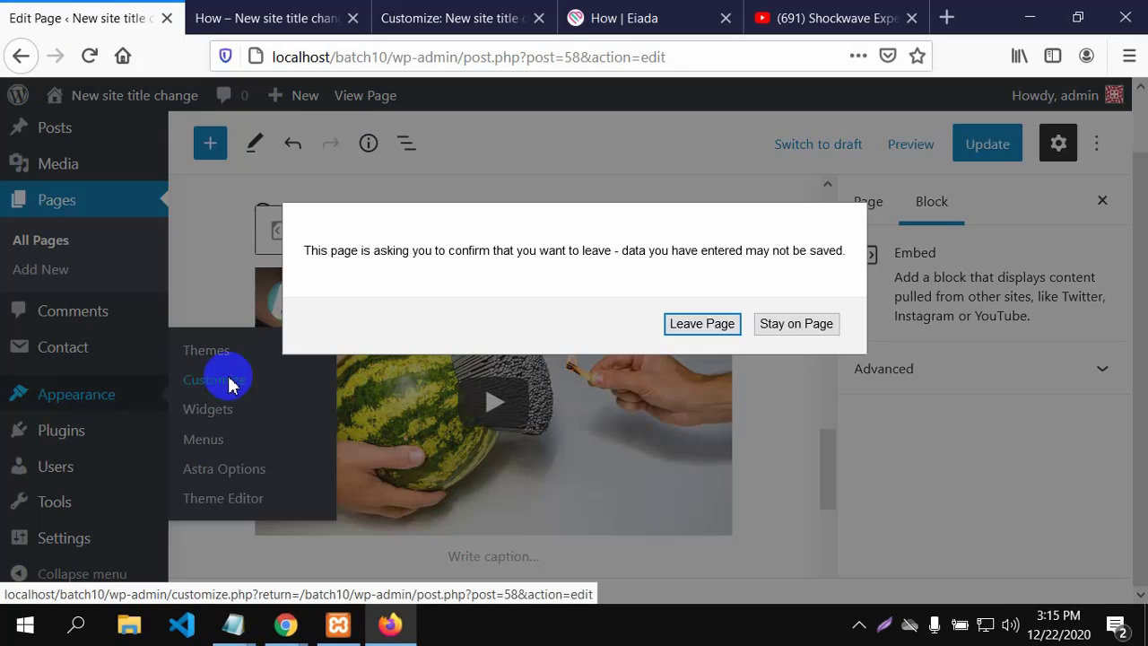
{"action": "left_click", "coordinate": [695, 323]}
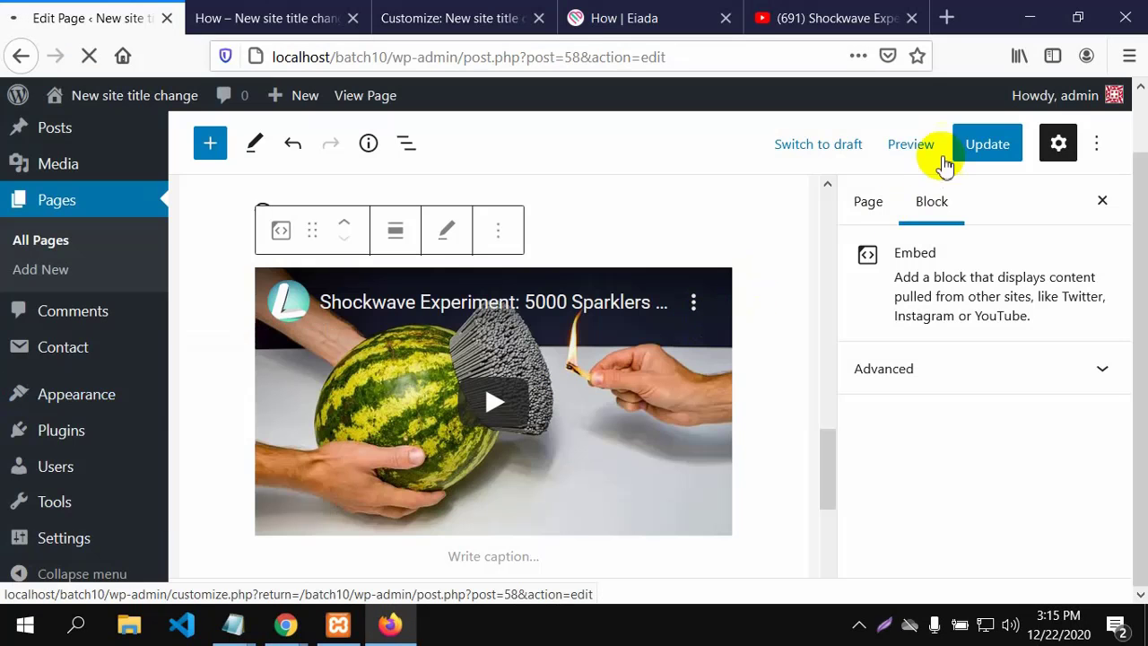
{"action": "left_click", "coordinate": [988, 144]}
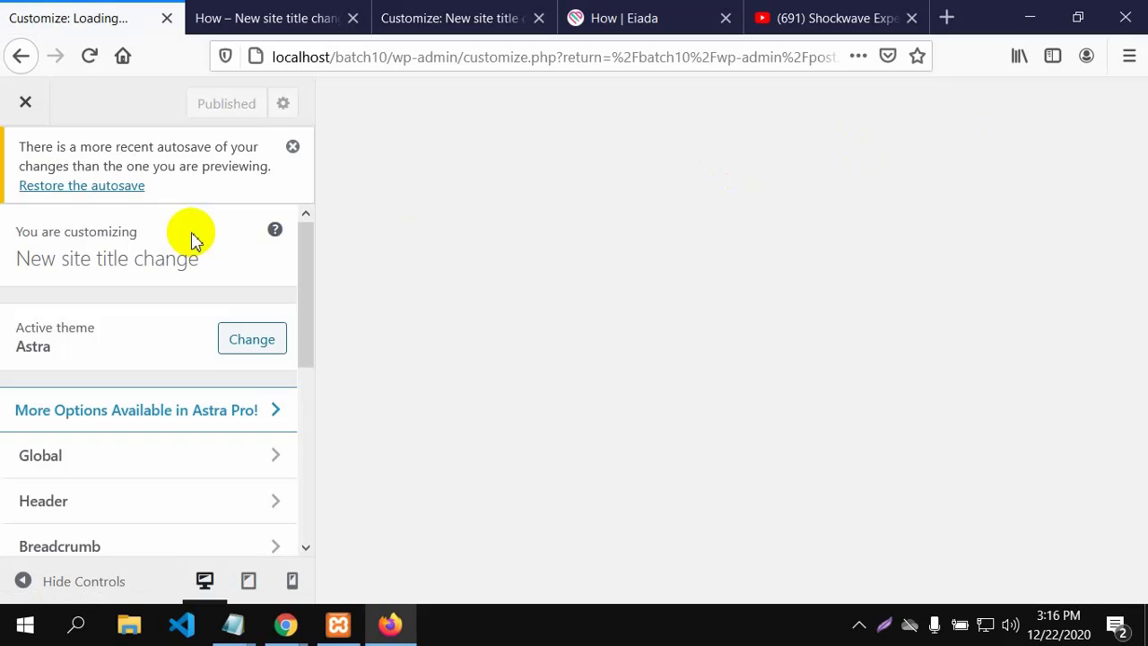
Look through the theme customizer's list of sections and the options in its Header section.
{"action": "scroll", "coordinate": [96, 394], "scroll_direction": "down", "scroll_amount": 1}
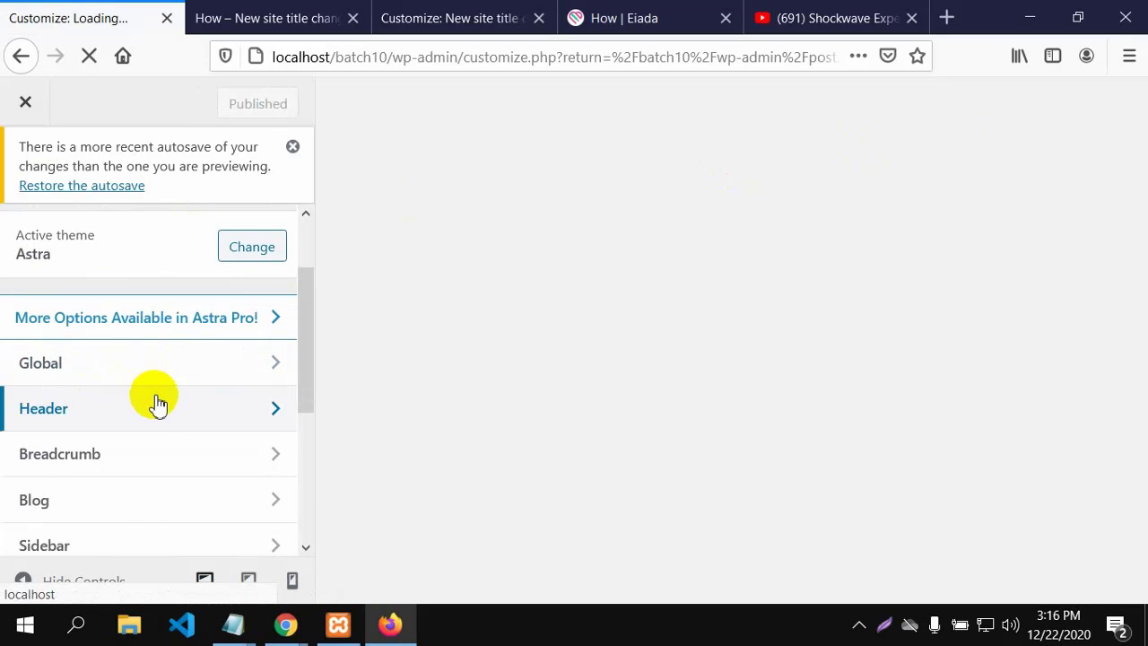
{"action": "scroll", "coordinate": [170, 394], "scroll_direction": "down", "scroll_amount": 1}
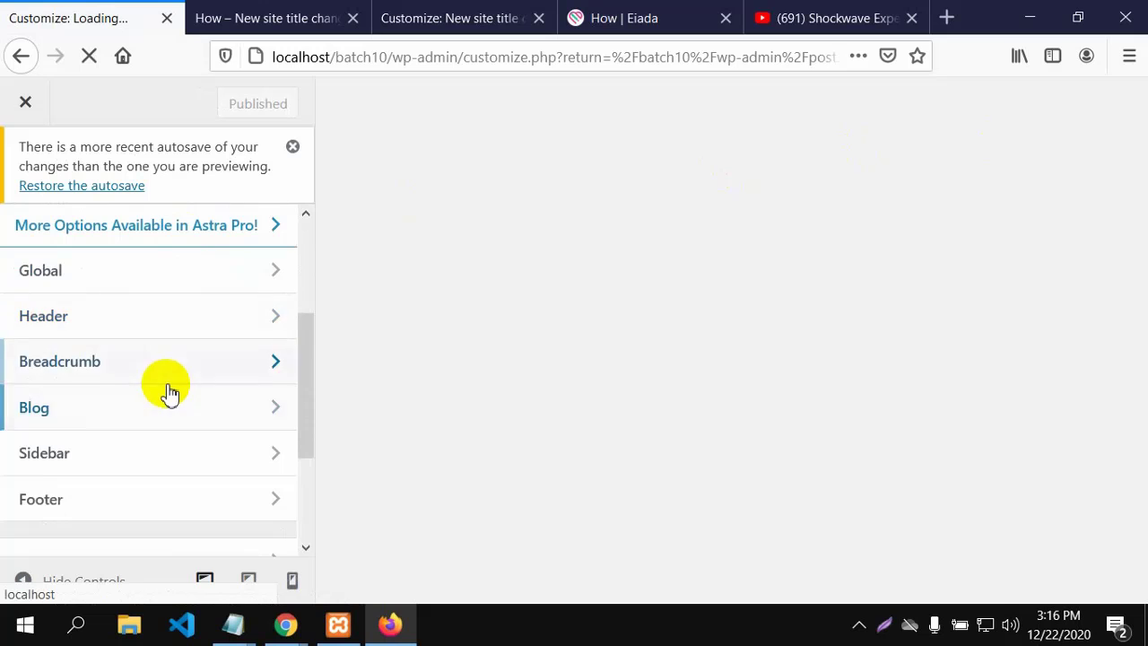
{"action": "scroll", "coordinate": [170, 395], "scroll_direction": "down", "scroll_amount": 2}
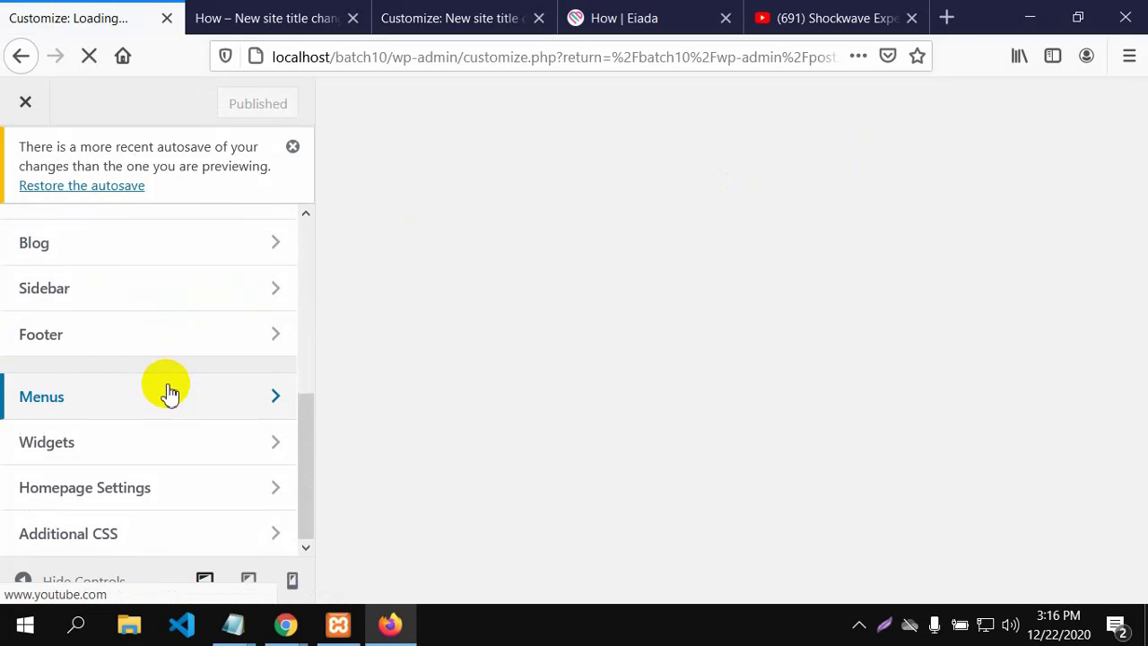
{"action": "scroll", "coordinate": [170, 385], "scroll_direction": "up", "scroll_amount": 2}
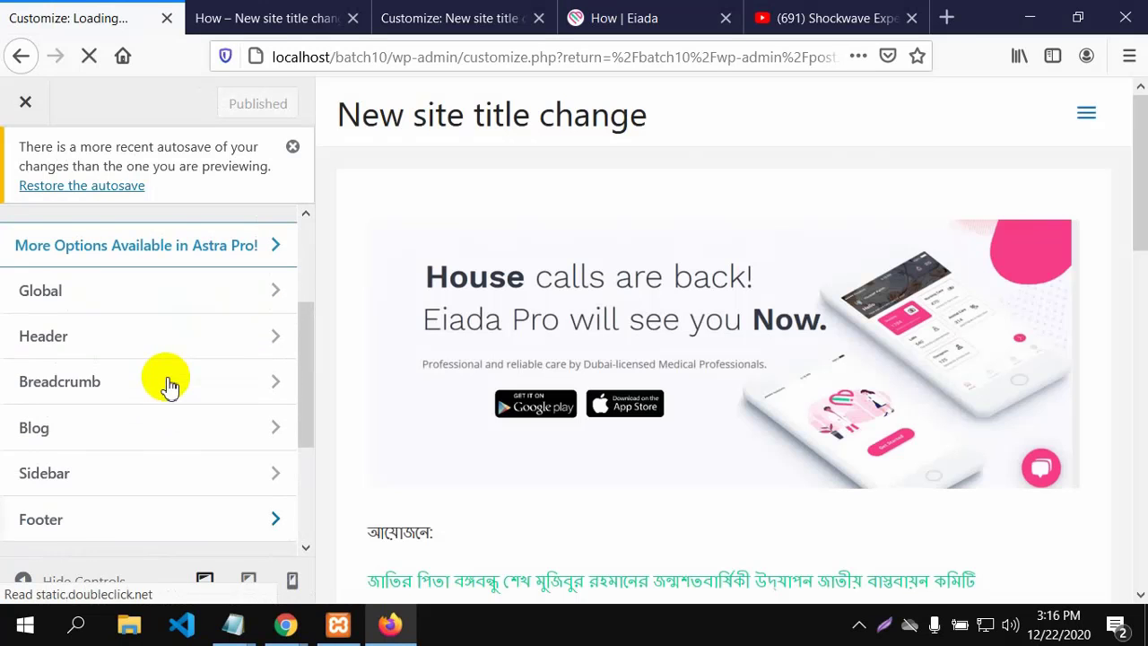
{"action": "scroll", "coordinate": [170, 386], "scroll_direction": "up", "scroll_amount": 2}
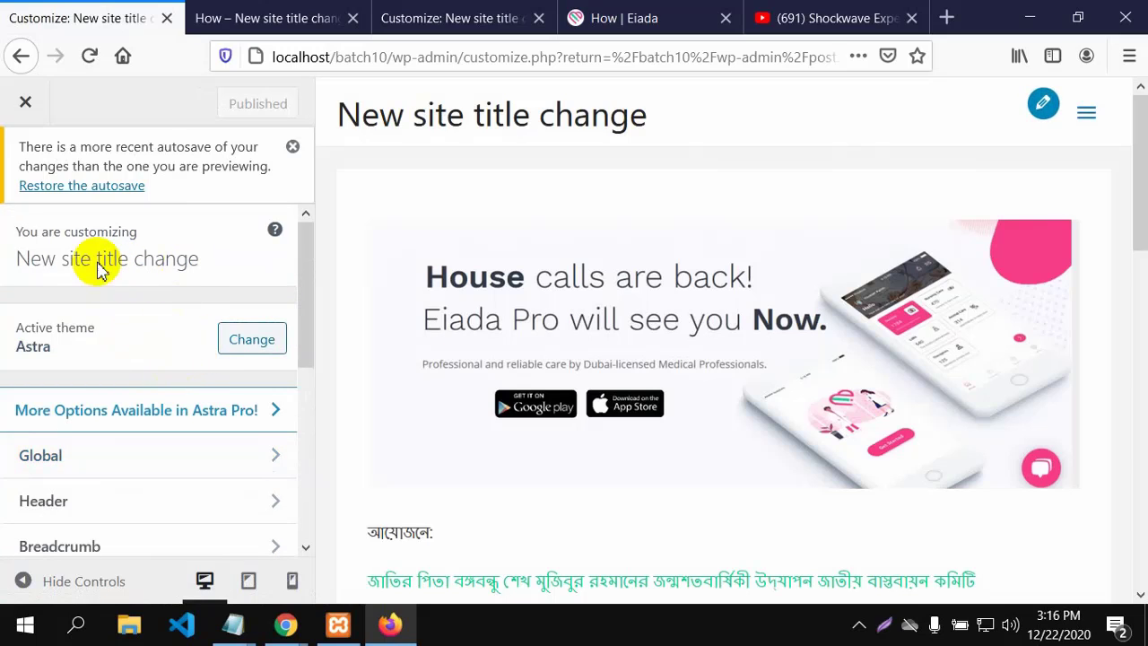
{"action": "scroll", "coordinate": [77, 458], "scroll_direction": "down", "scroll_amount": 2}
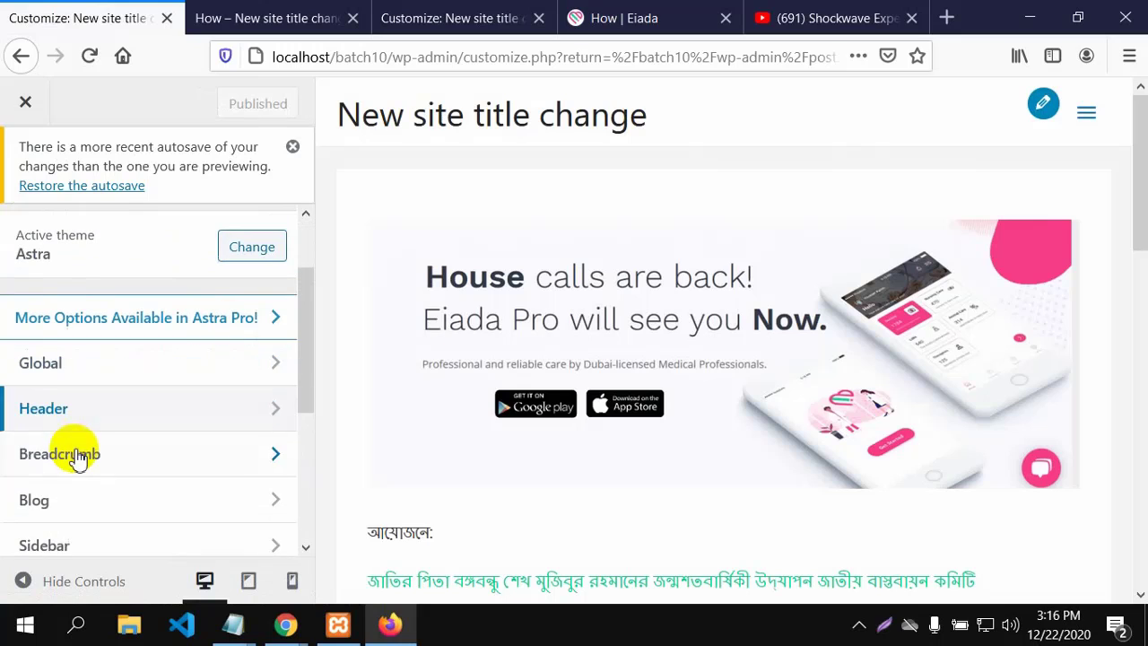
{"action": "left_click", "coordinate": [94, 404]}
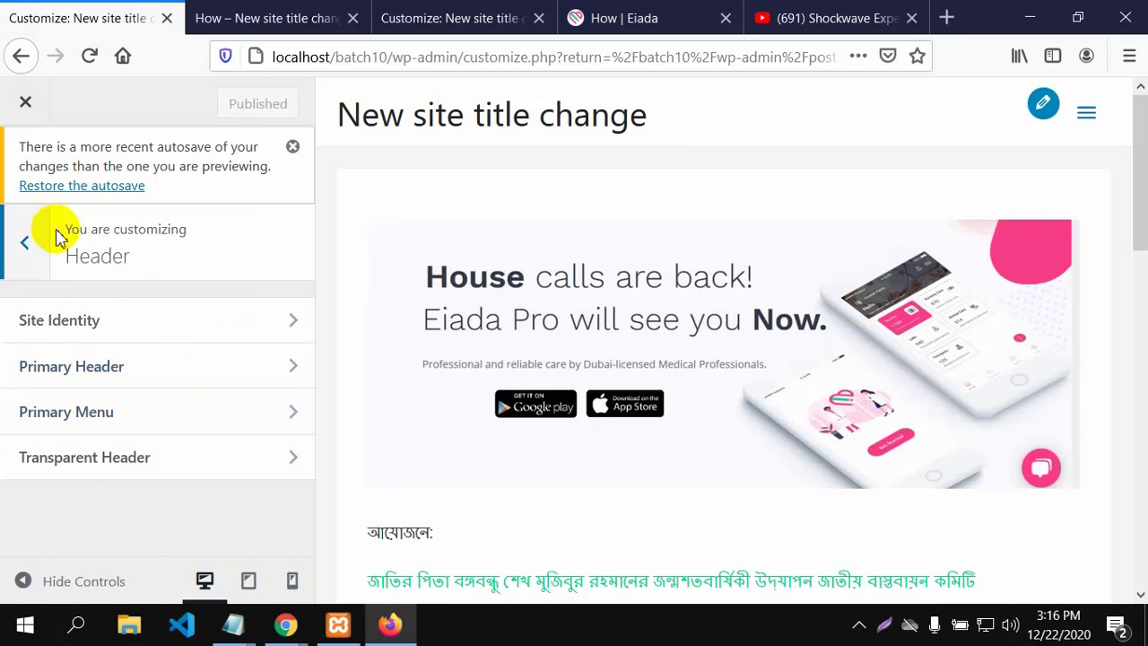
{"action": "left_click", "coordinate": [22, 243]}
Check the customizer's Homepage Settings for the homepage display type, the static homepage and the posts page.
{"action": "scroll", "coordinate": [135, 359], "scroll_direction": "down", "scroll_amount": 5}
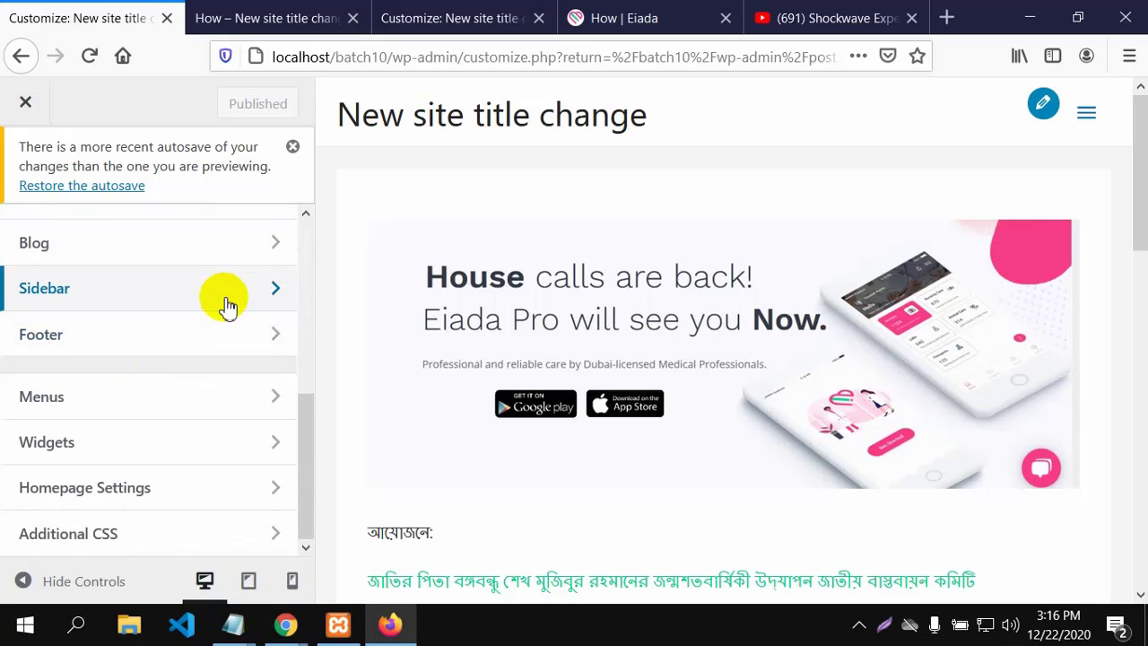
{"action": "left_click", "coordinate": [192, 495]}
{"action": "scroll", "coordinate": [212, 481], "scroll_direction": "down", "scroll_amount": 3}
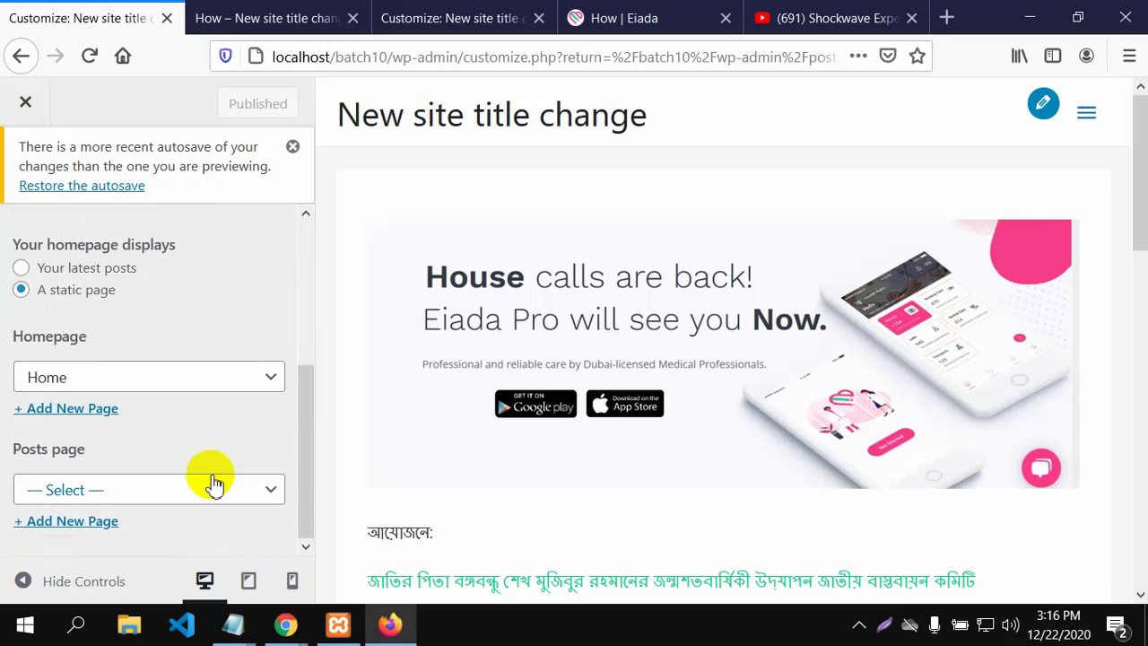
{"action": "scroll", "coordinate": [196, 399], "scroll_direction": "up", "scroll_amount": 3}
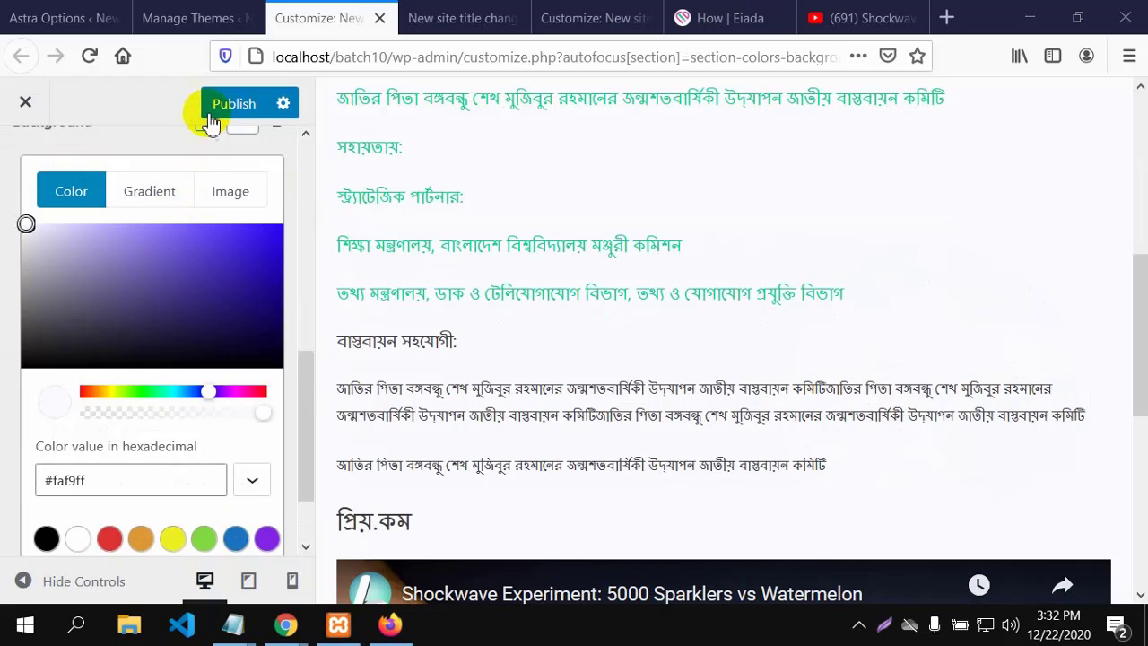
Publish the site background color #faf9ff and reload the local site's Home page.
{"action": "left_click", "coordinate": [239, 82]}
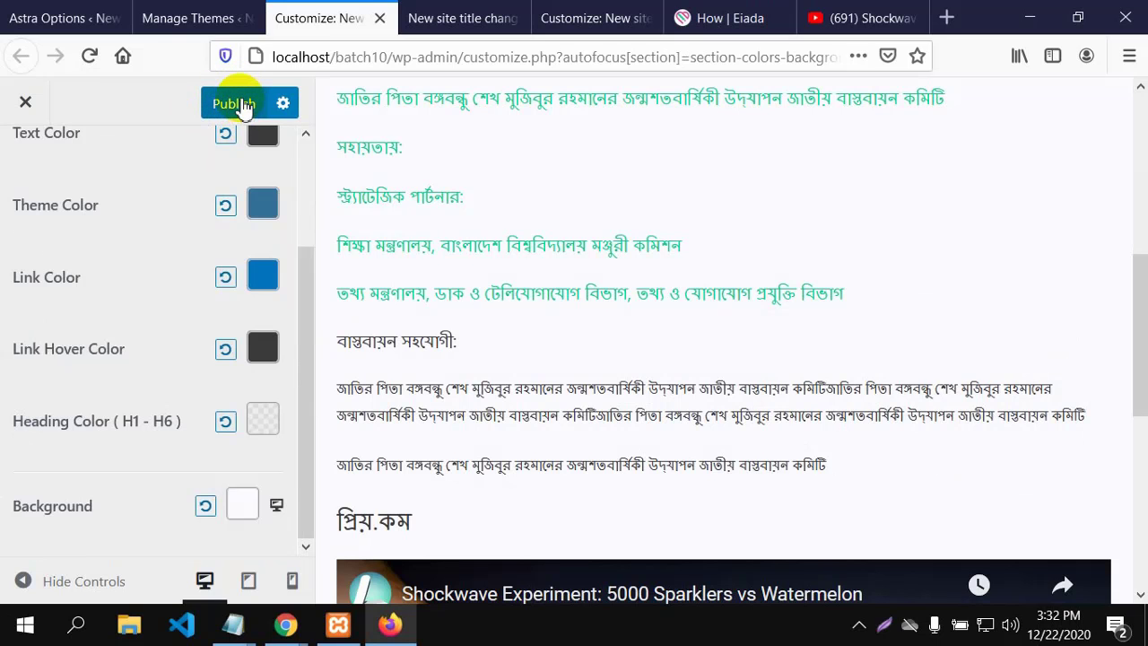
{"action": "left_click", "coordinate": [239, 104]}
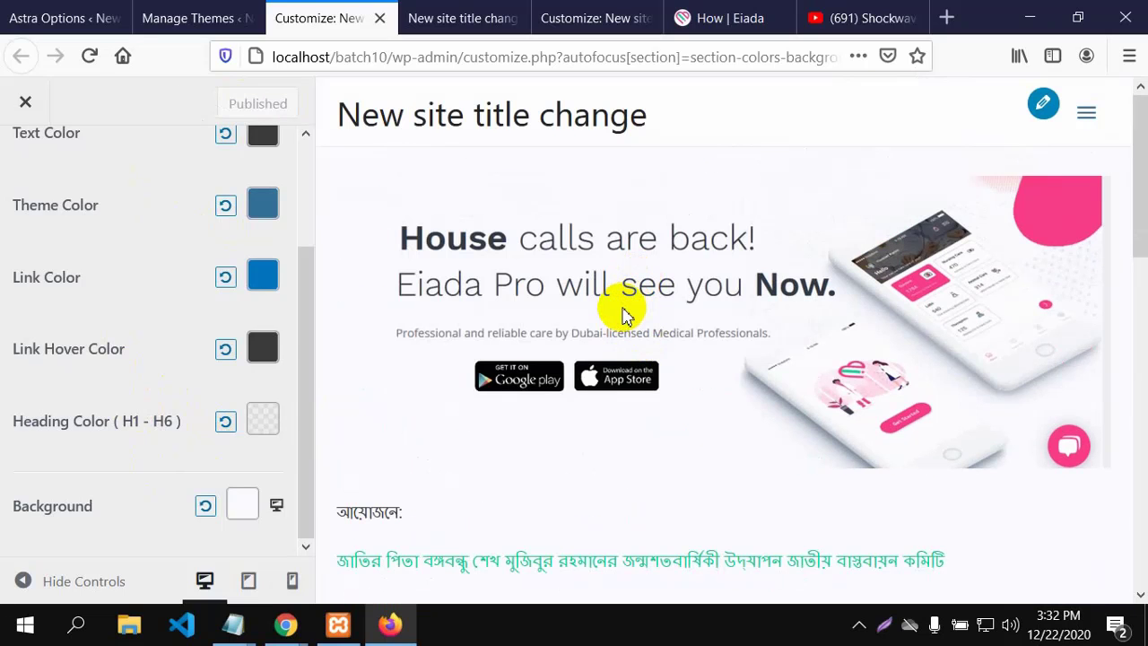
{"action": "left_click", "coordinate": [457, 18]}
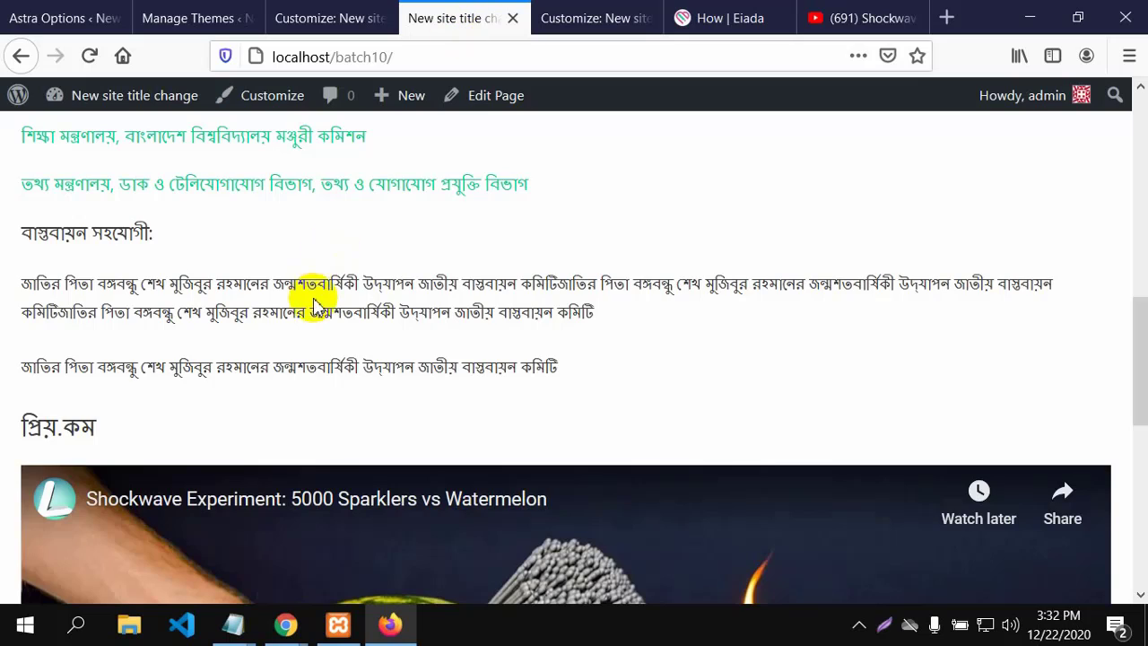
{"action": "scroll", "coordinate": [308, 300], "scroll_direction": "up", "scroll_amount": 5}
{"action": "left_click", "coordinate": [89, 56]}
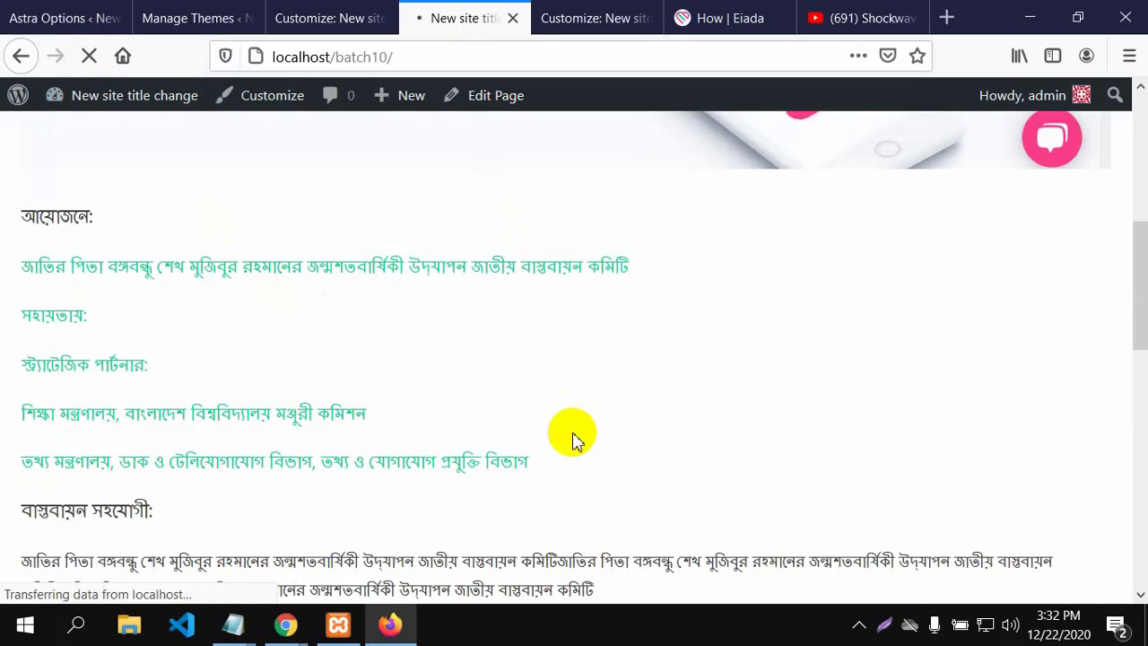
Examine the reloaded Home page from the hero banner to the footer to check its background and full-width layout.
{"action": "scroll", "coordinate": [577, 445], "scroll_direction": "down", "scroll_amount": 5}
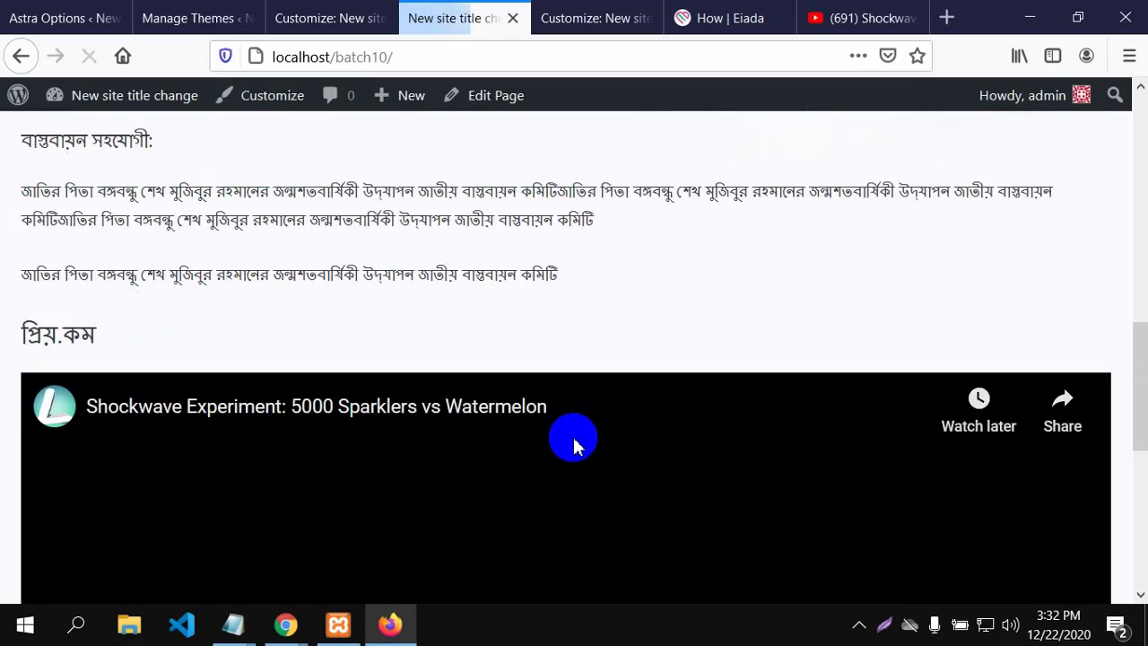
{"action": "scroll", "coordinate": [581, 459], "scroll_direction": "down", "scroll_amount": 5}
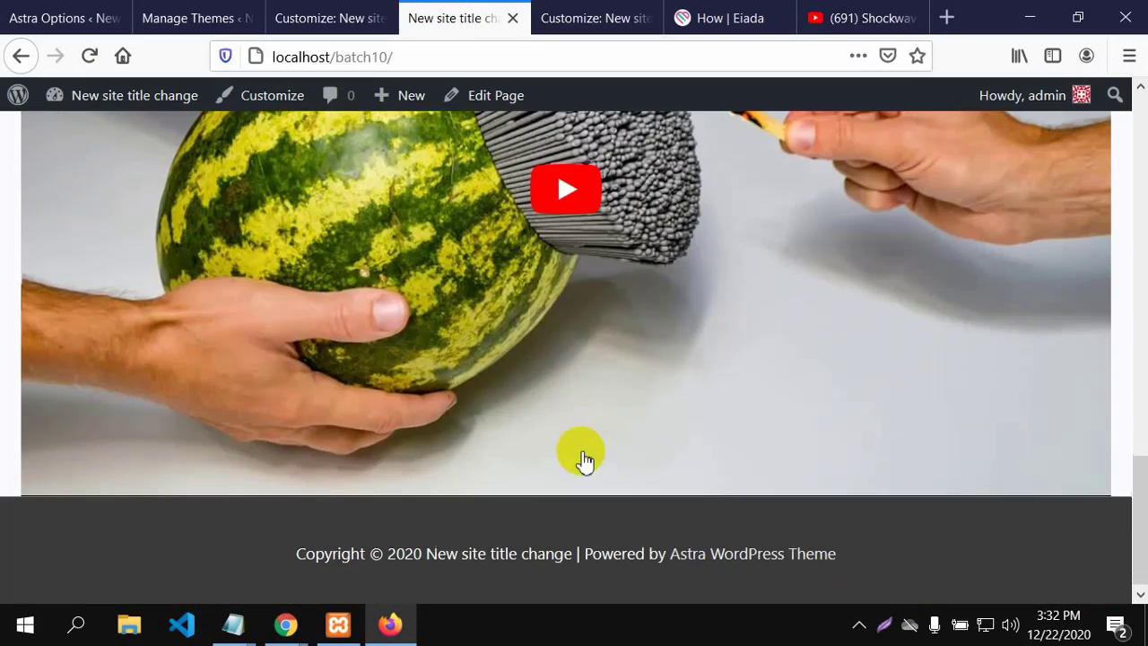
{"action": "scroll", "coordinate": [581, 458], "scroll_direction": "up", "scroll_amount": 10}
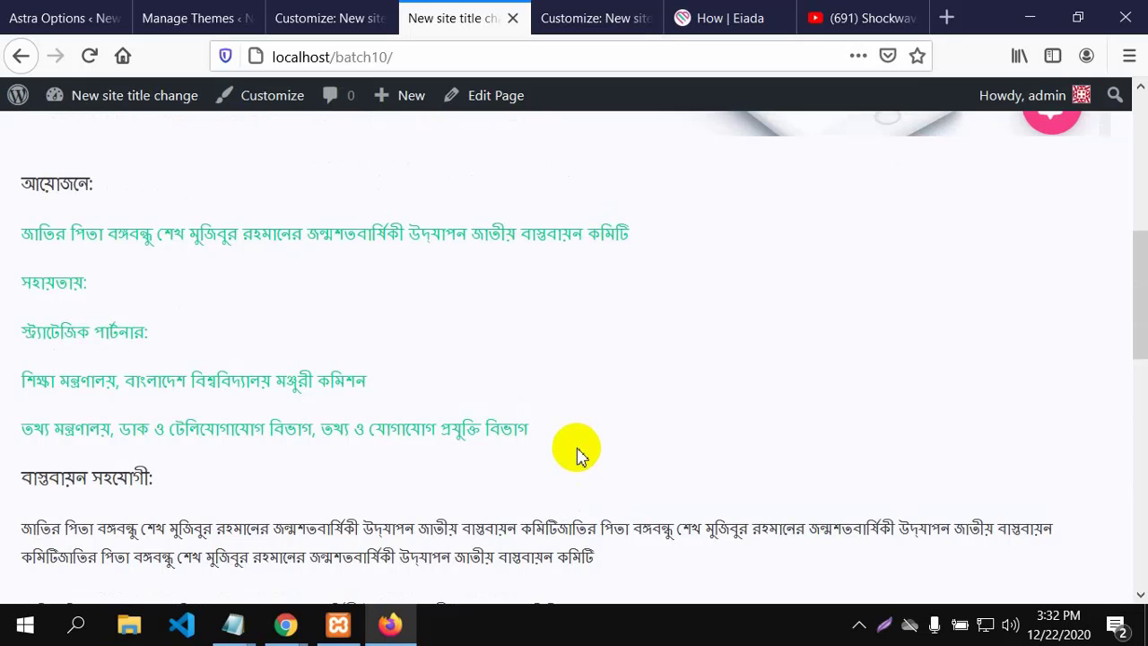
{"action": "scroll", "coordinate": [560, 426], "scroll_direction": "down", "scroll_amount": 7}
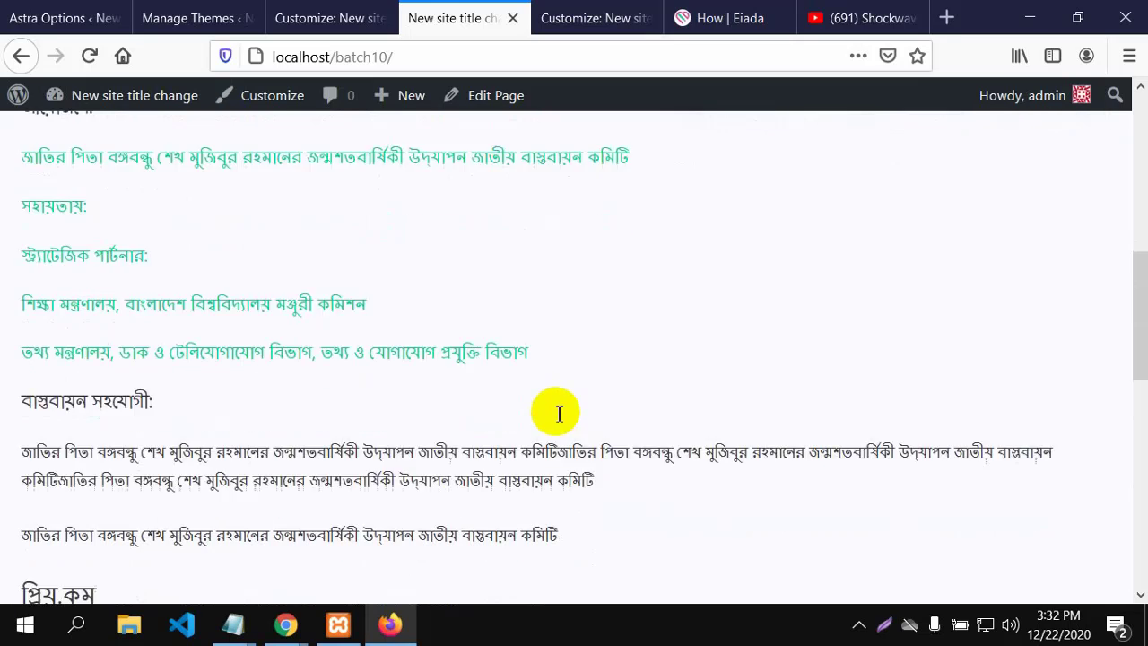
{"action": "scroll", "coordinate": [560, 412], "scroll_direction": "up", "scroll_amount": 10}
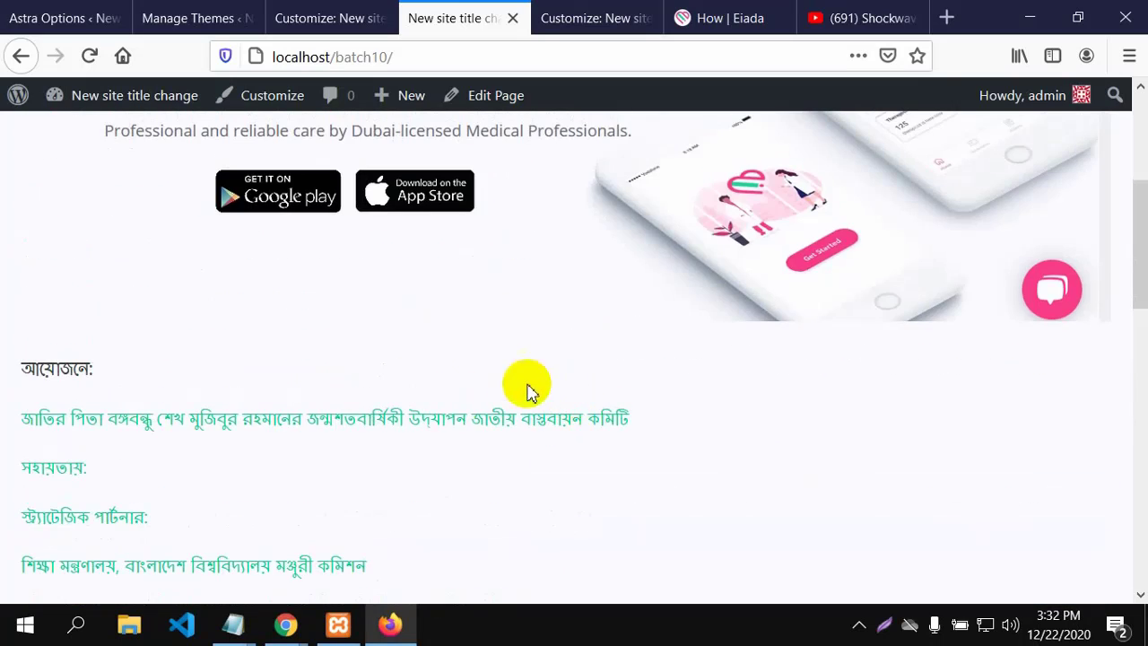
{"action": "scroll", "coordinate": [453, 418], "scroll_direction": "up", "scroll_amount": 3}
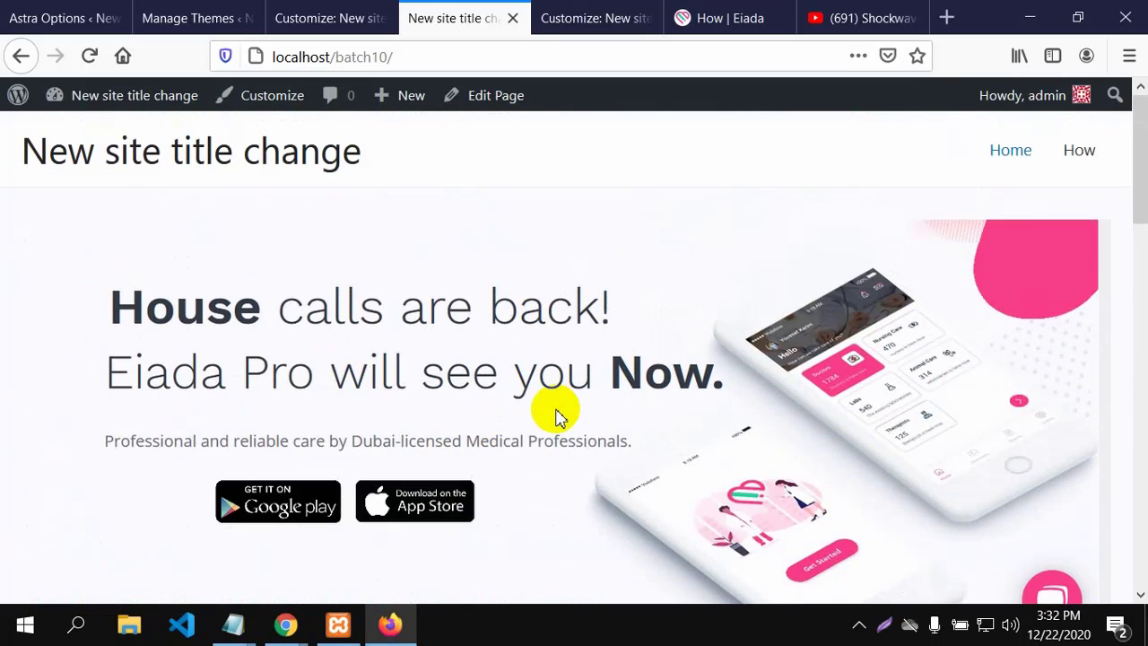
{"action": "scroll", "coordinate": [414, 347], "scroll_direction": "down", "scroll_amount": 8}
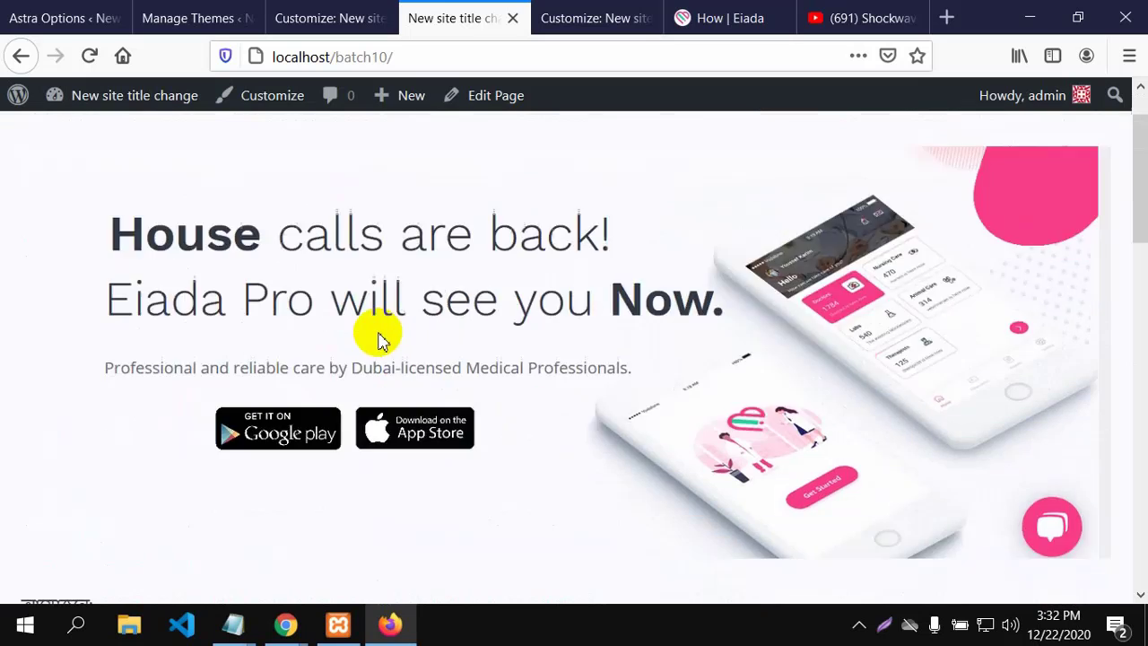
{"action": "scroll", "coordinate": [394, 399], "scroll_direction": "down", "scroll_amount": 8}
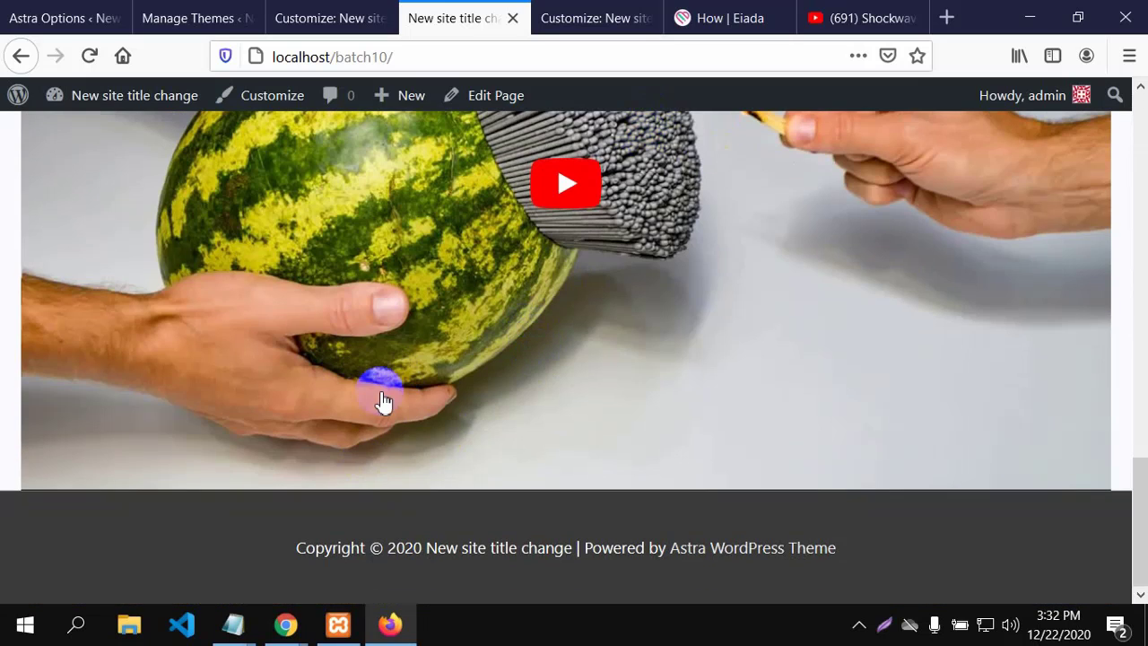
{"action": "scroll", "coordinate": [381, 401], "scroll_direction": "up", "scroll_amount": 1}
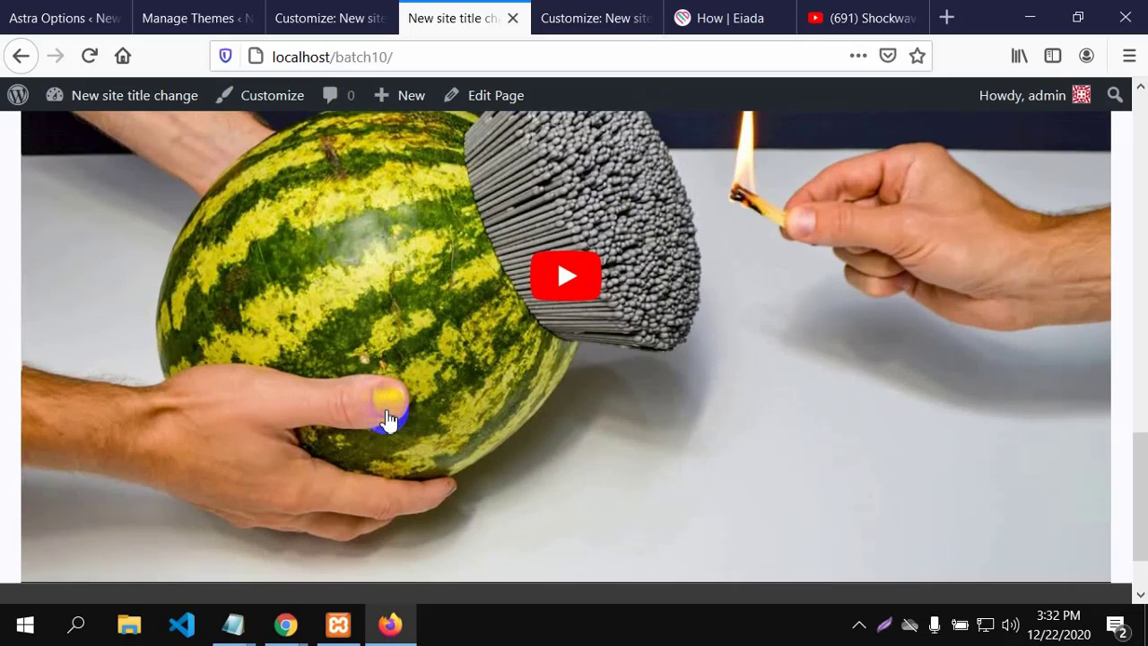
{"action": "scroll", "coordinate": [391, 414], "scroll_direction": "up", "scroll_amount": 2, "text": "ctrl"}
{"action": "key", "text": "ctrl+0"}
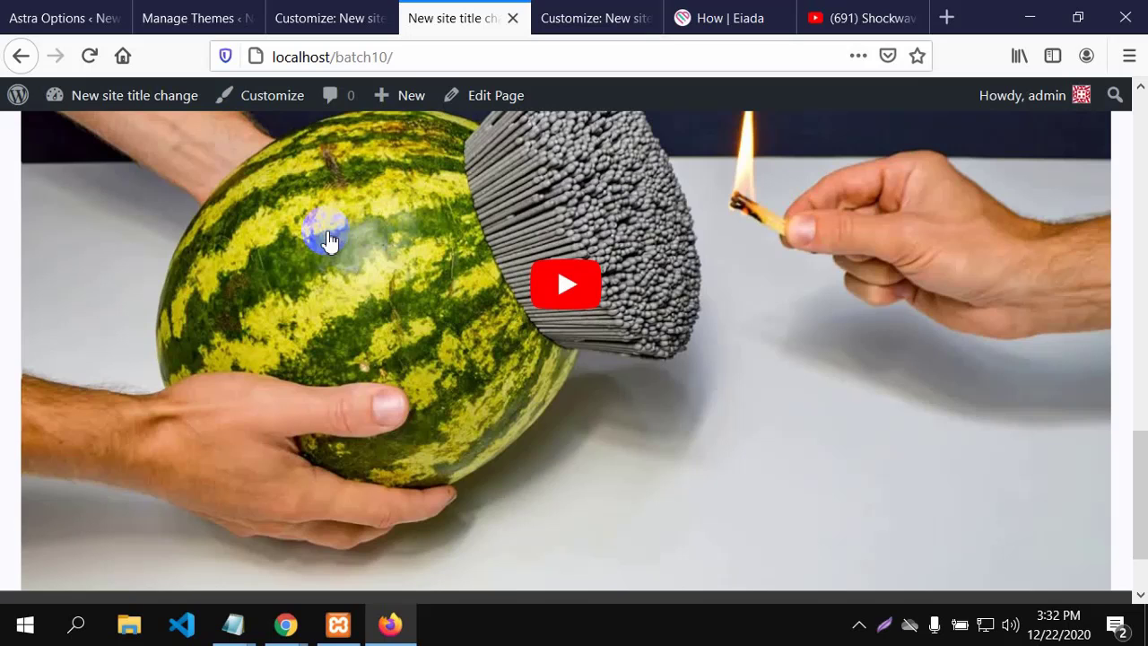
{"action": "left_click", "coordinate": [45, 16]}
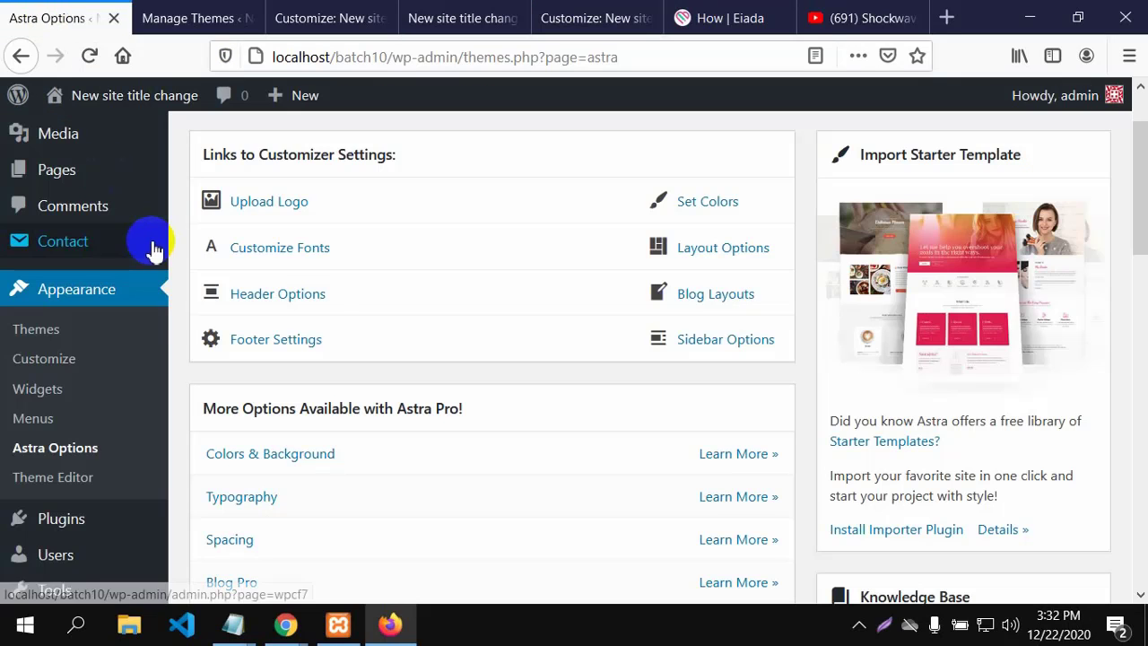
{"action": "mouse_move", "coordinate": [155, 251]}
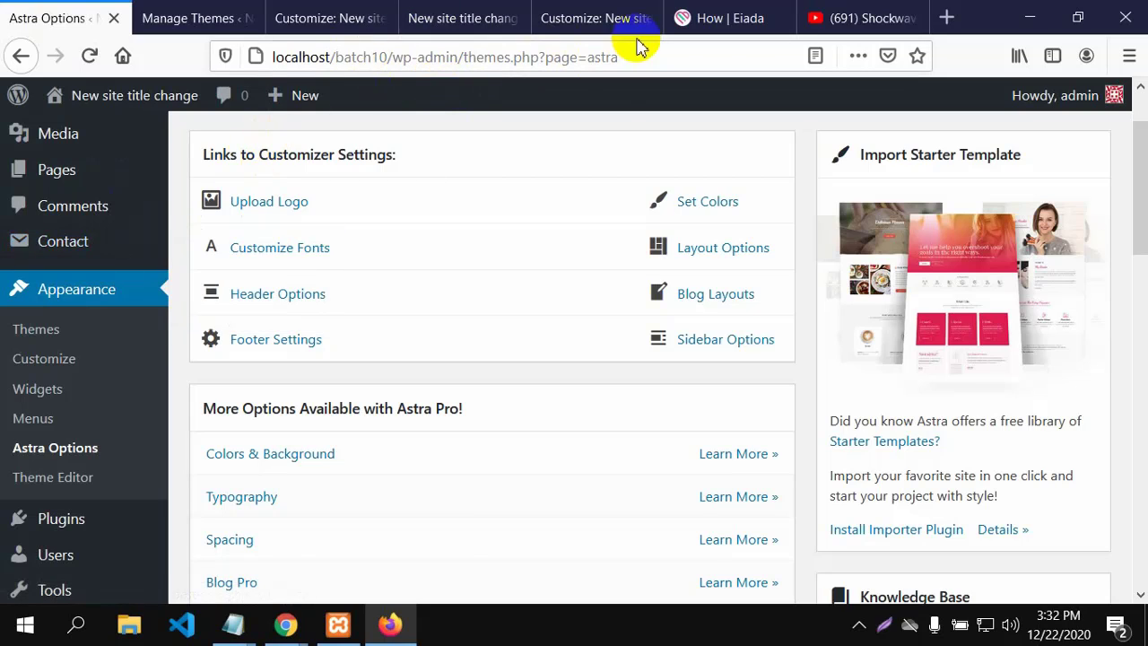
Switch to Chrome and copy the picked background color code FAF9FF on the Eiada How page.
{"action": "mouse_move", "coordinate": [285, 625]}
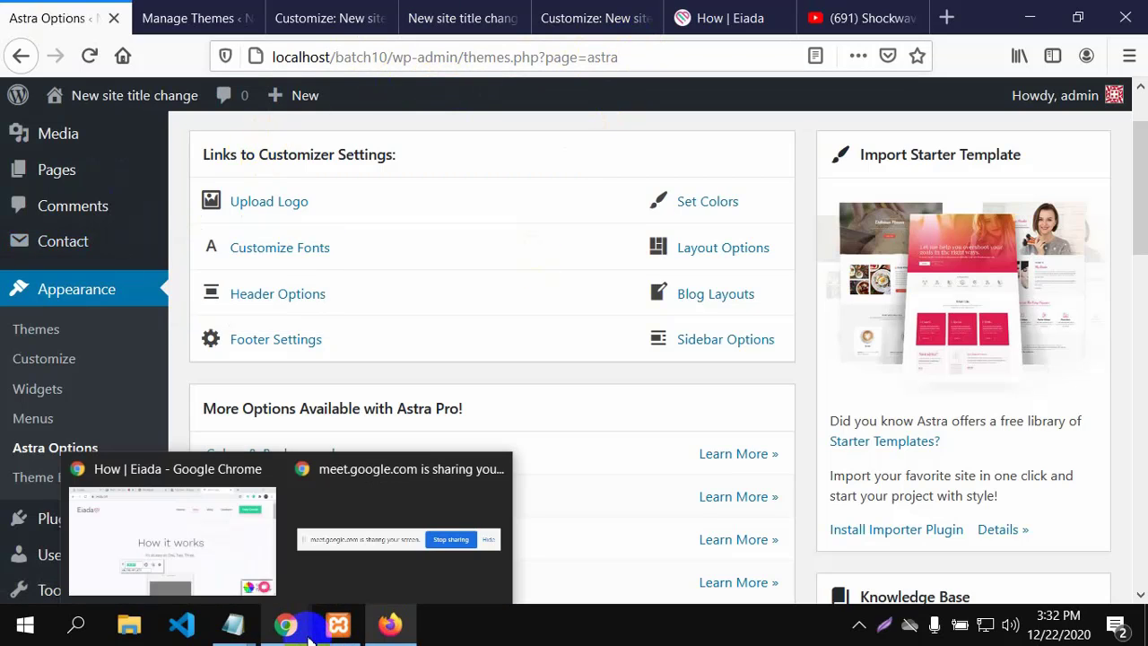
{"action": "left_click", "coordinate": [232, 544]}
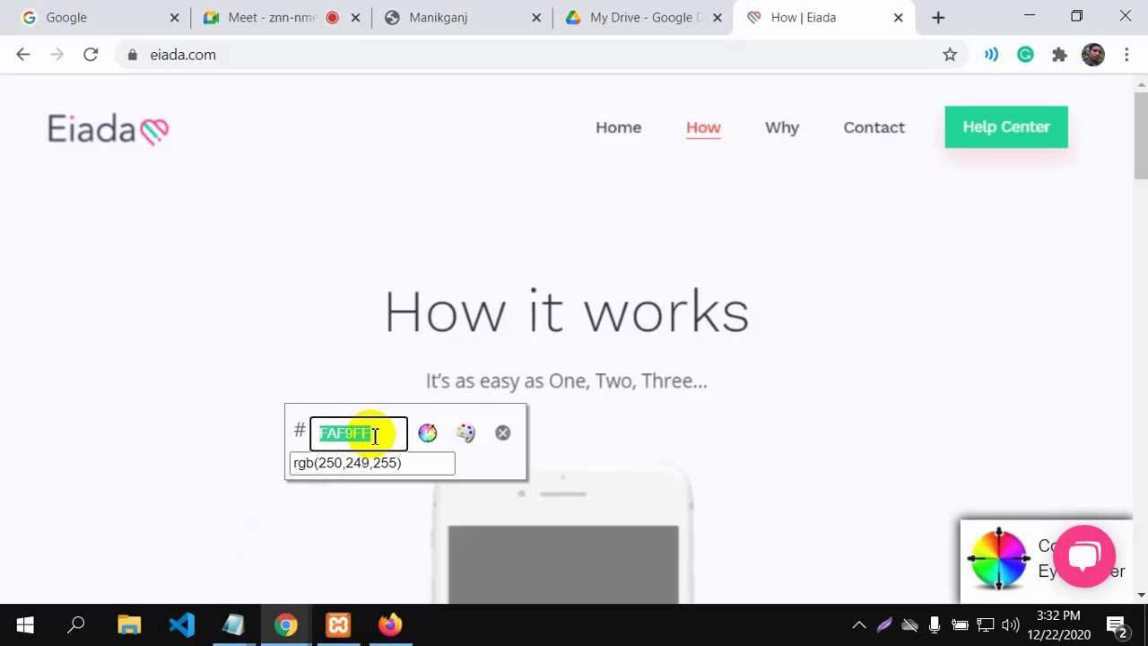
{"action": "left_click_drag", "start_coordinate": [371, 436], "coordinate": [323, 430]}
{"action": "right_click", "coordinate": [332, 432]}
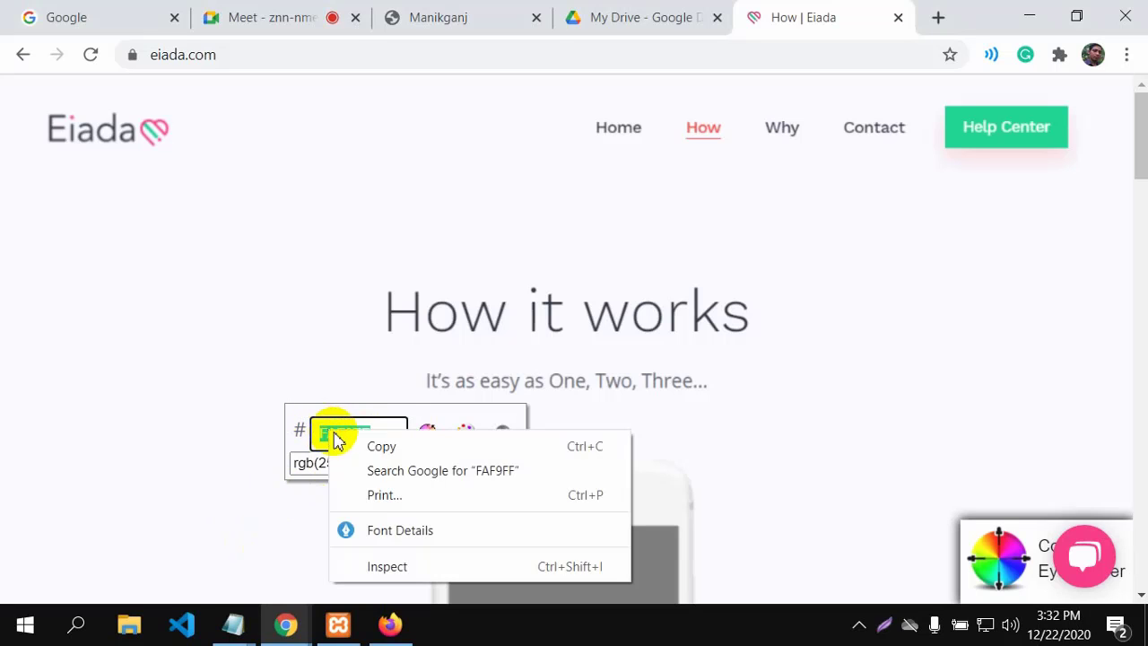
{"action": "left_click", "coordinate": [372, 446]}
Send the color code to everyone in the Google Meet chat, first as FAF9FF and again as #FAF9FF.
{"action": "left_click", "coordinate": [292, 29]}
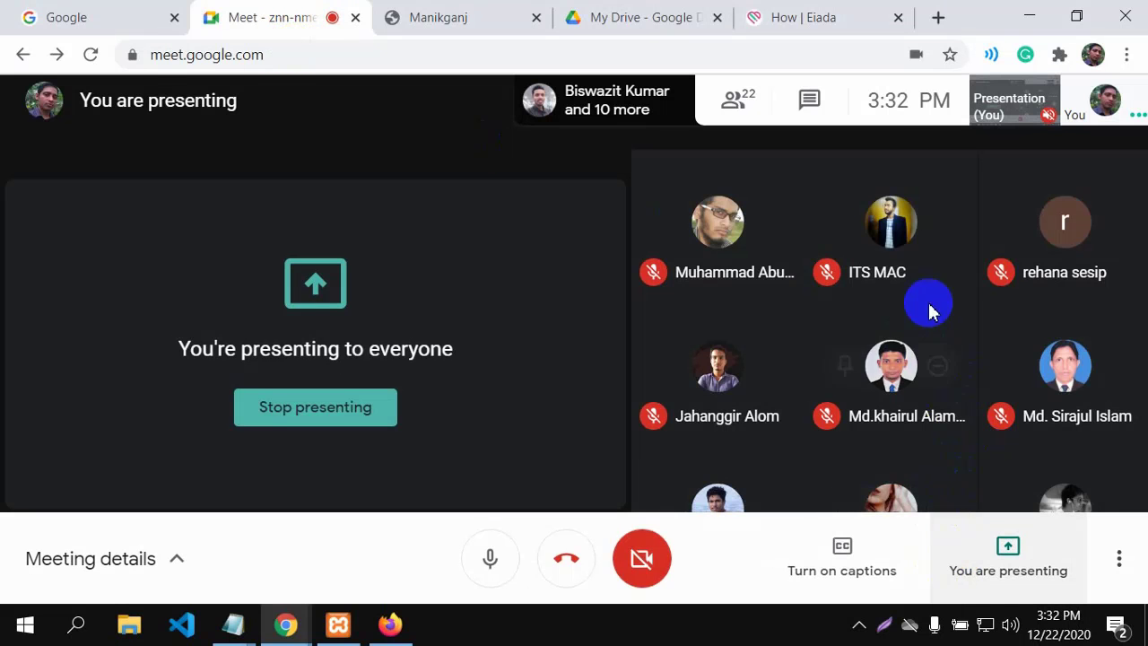
{"action": "left_click", "coordinate": [810, 99]}
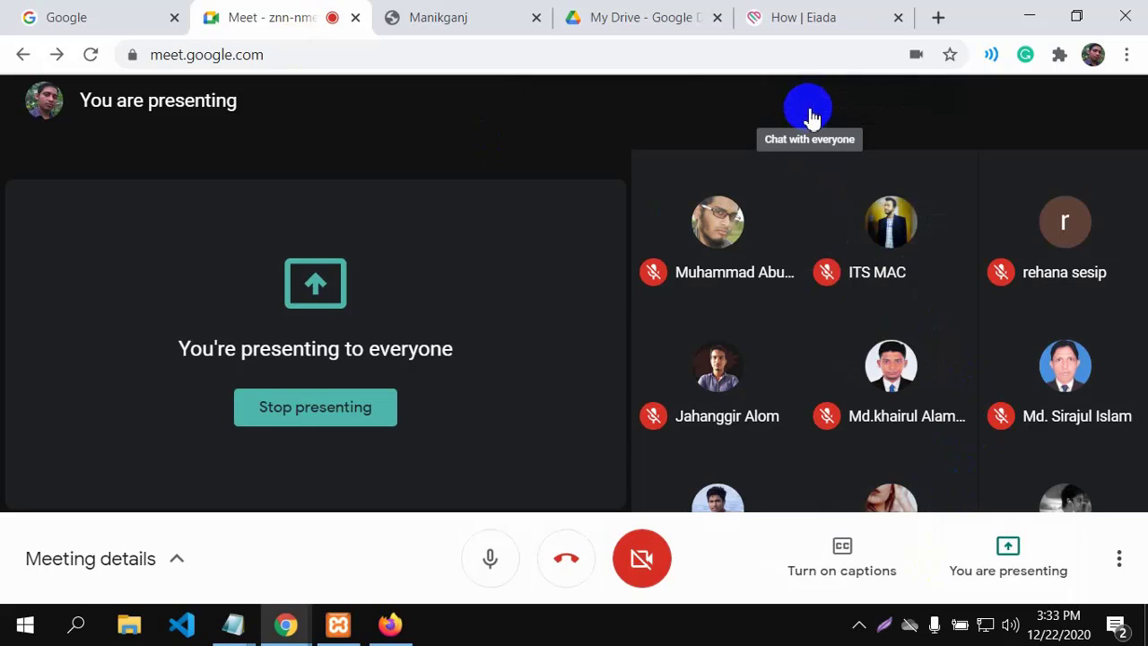
{"action": "left_click", "coordinate": [845, 559]}
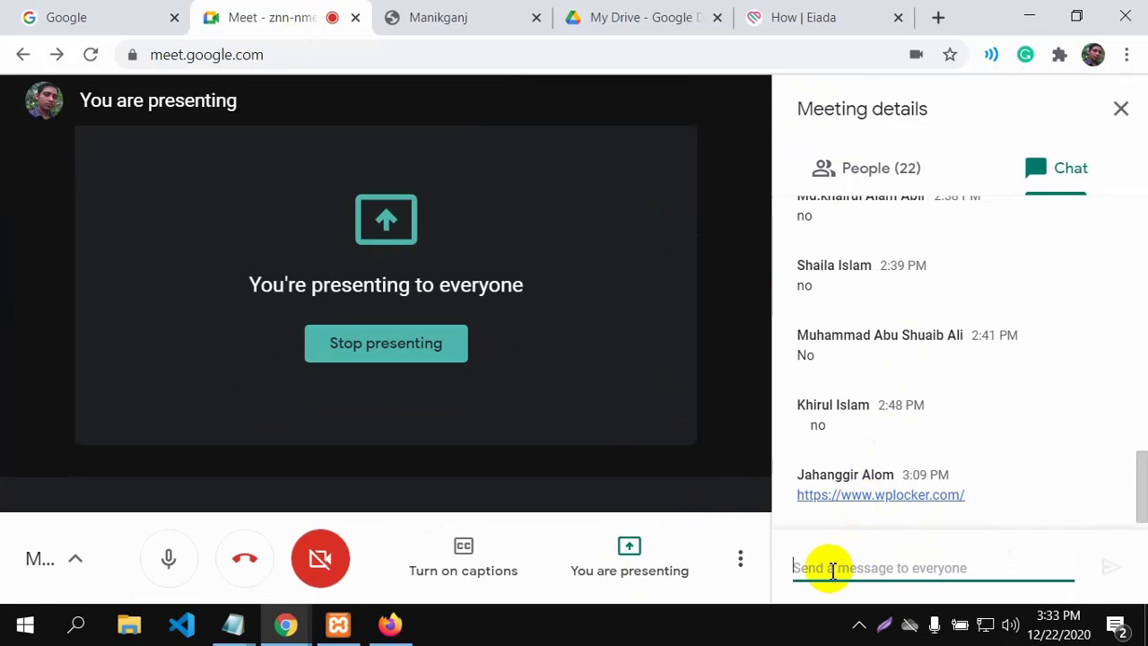
{"action": "key", "text": "ctrl+v"}
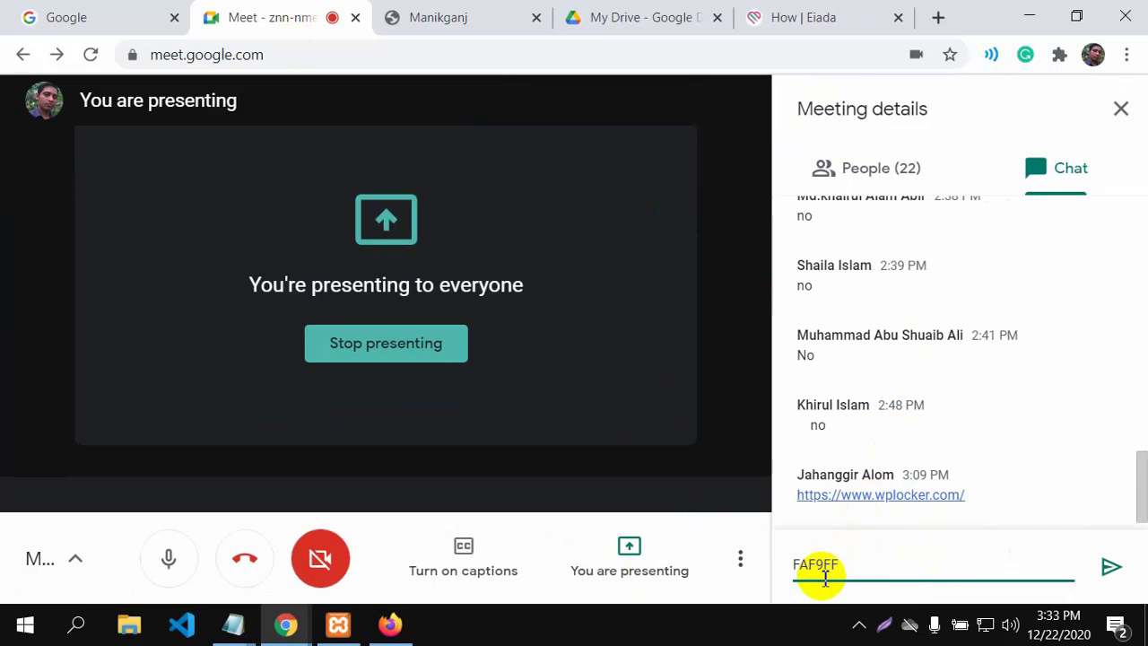
{"action": "key", "text": "Return"}
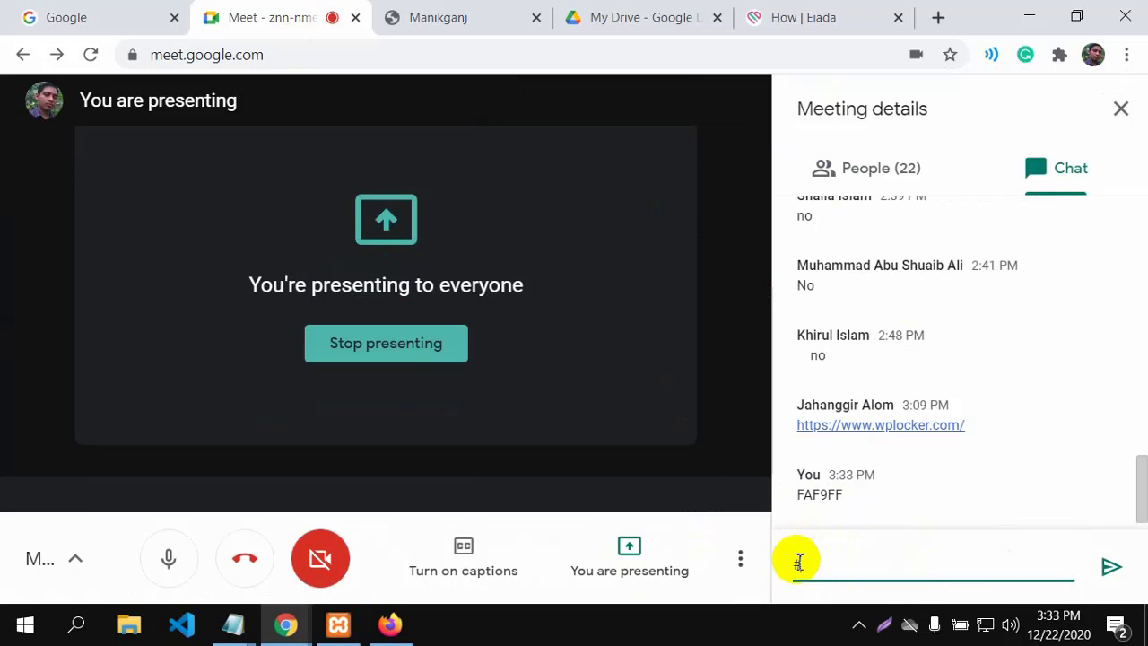
{"action": "type", "text": "#"}
{"action": "key", "text": "ctrl+v"}
{"action": "key", "text": "Return"}
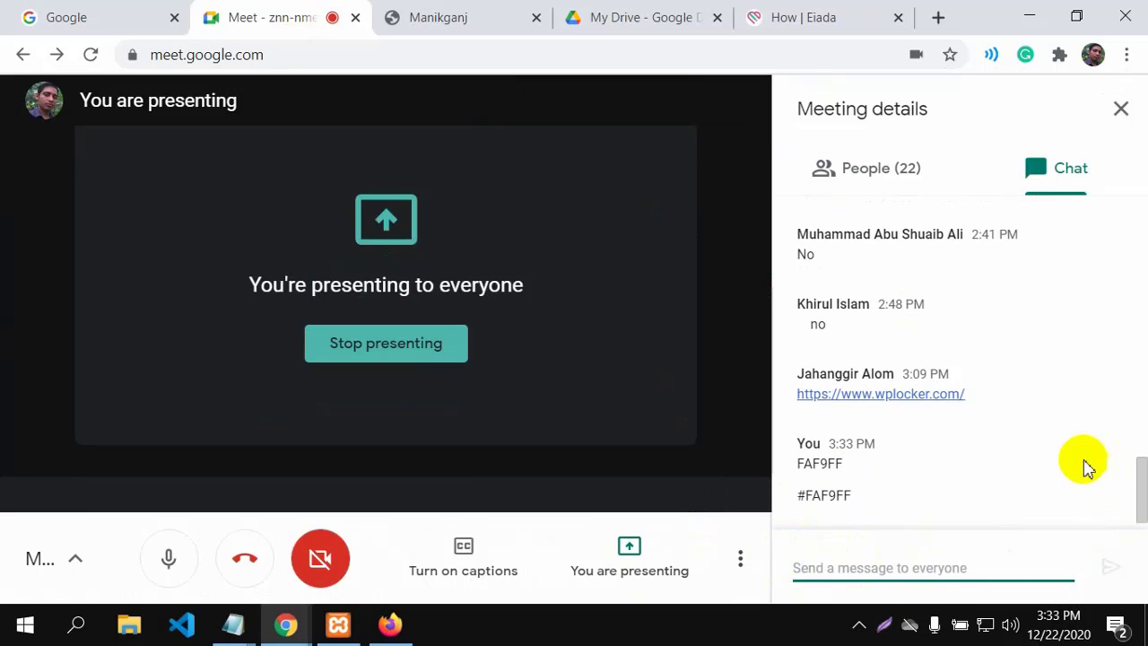
Return to Firefox and open the Background color setting under the theme customizer's global Base Colors.
{"action": "left_click", "coordinate": [381, 625]}
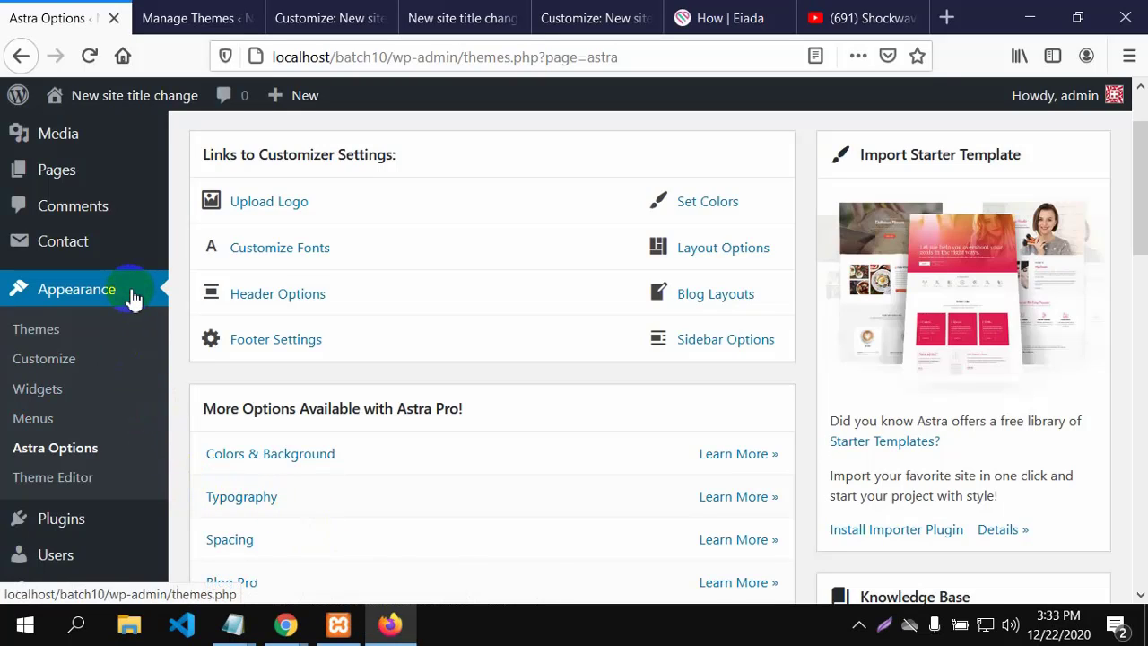
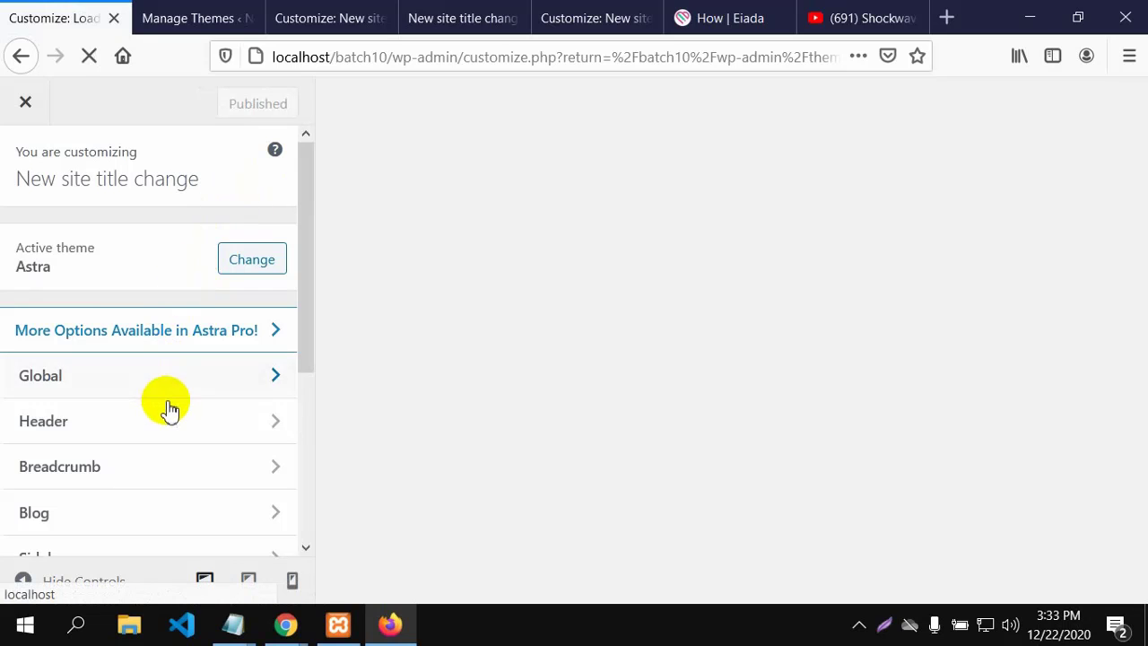
{"action": "scroll", "coordinate": [166, 408], "scroll_direction": "down", "scroll_amount": 3}
{"action": "scroll", "coordinate": [168, 416], "scroll_direction": "up", "scroll_amount": 2}
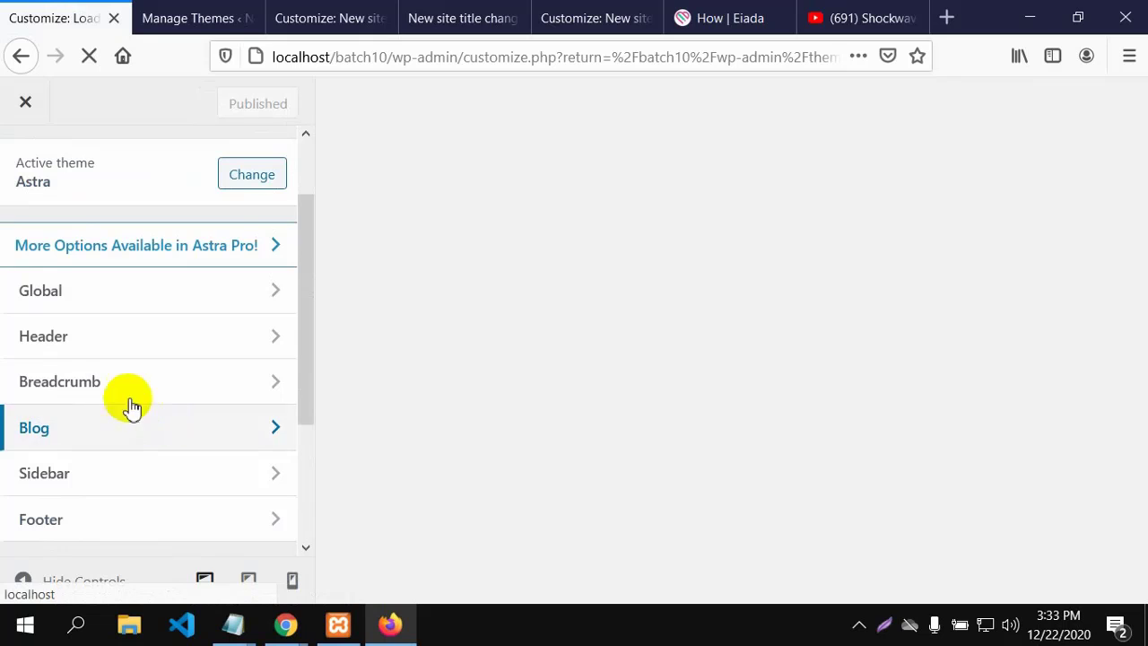
{"action": "left_click", "coordinate": [106, 301]}
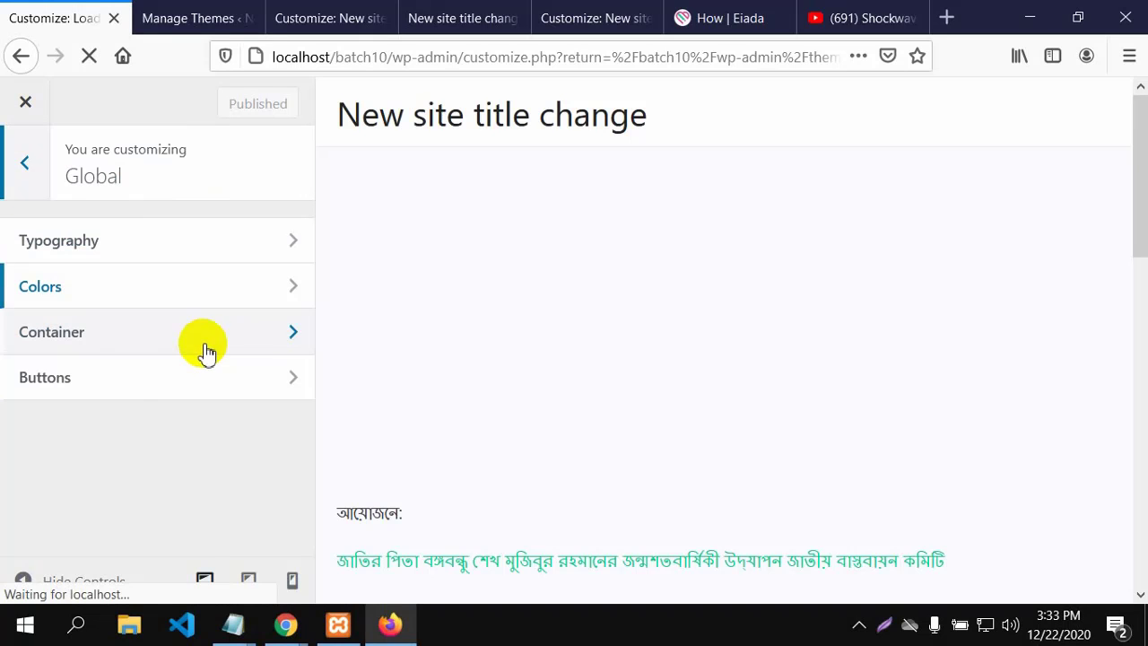
{"action": "left_click", "coordinate": [171, 296]}
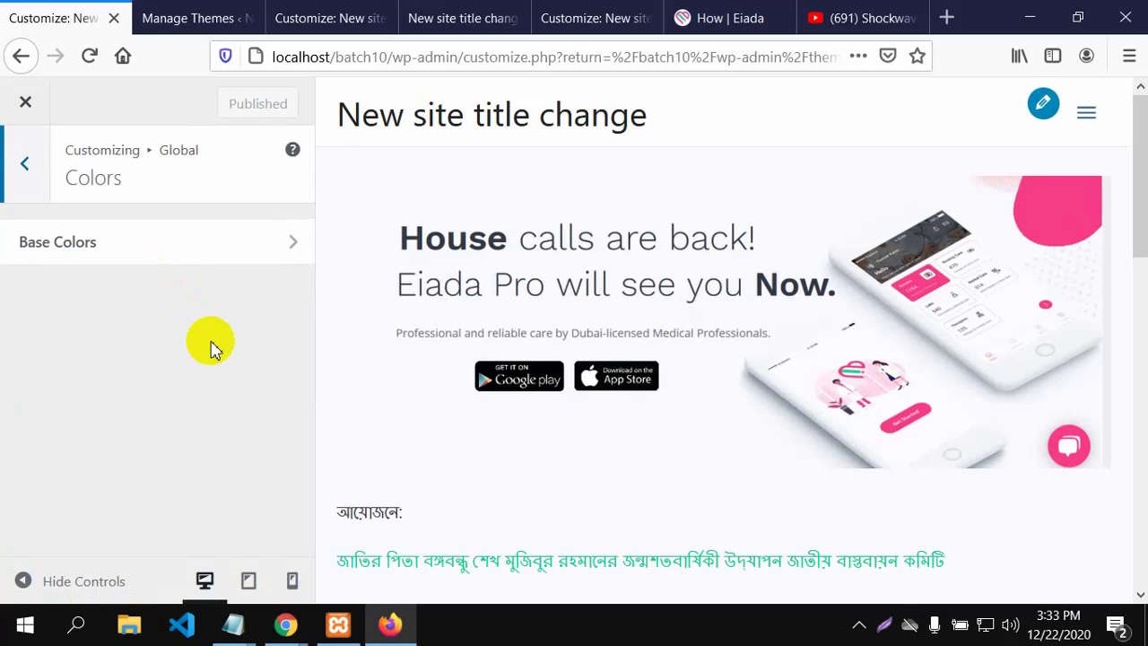
{"action": "left_click", "coordinate": [285, 255]}
{"action": "scroll", "coordinate": [242, 314], "scroll_direction": "down", "scroll_amount": 3}
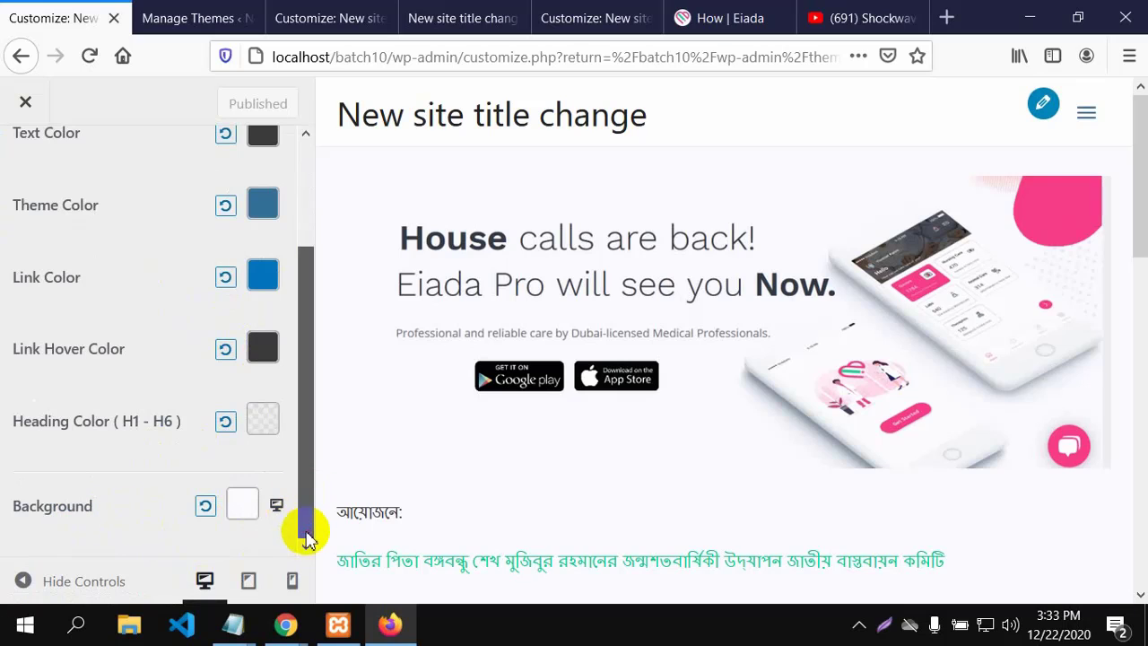
{"action": "left_click", "coordinate": [243, 504]}
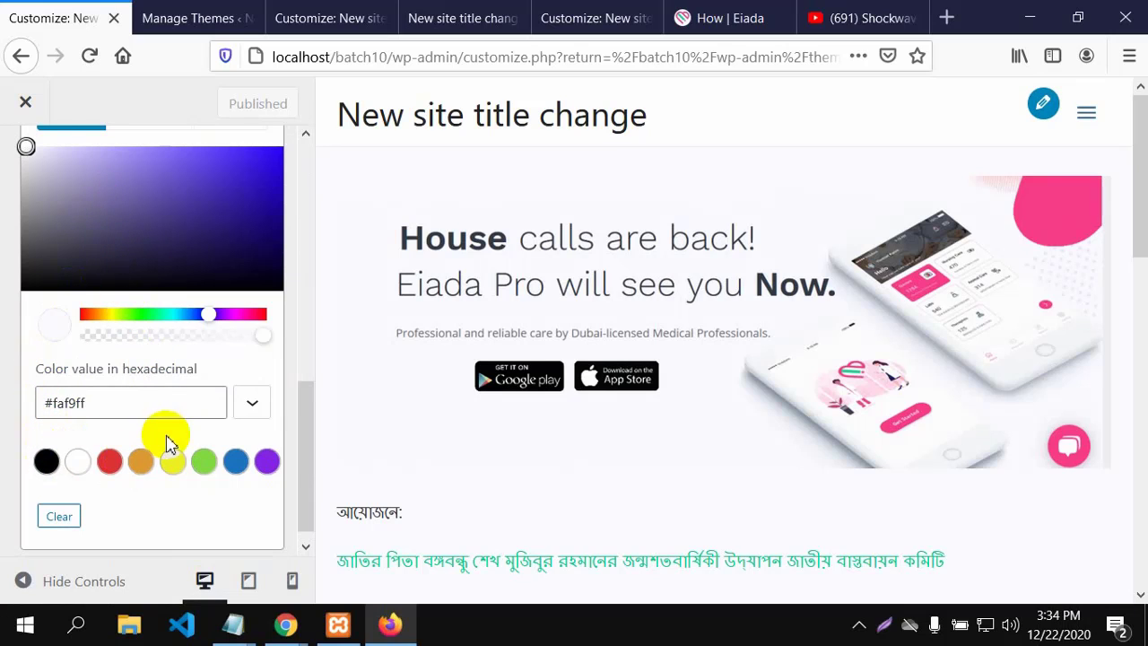
Try the dark purple #423099 as the site background color.
{"action": "scroll", "coordinate": [171, 442], "scroll_direction": "down", "scroll_amount": 1}
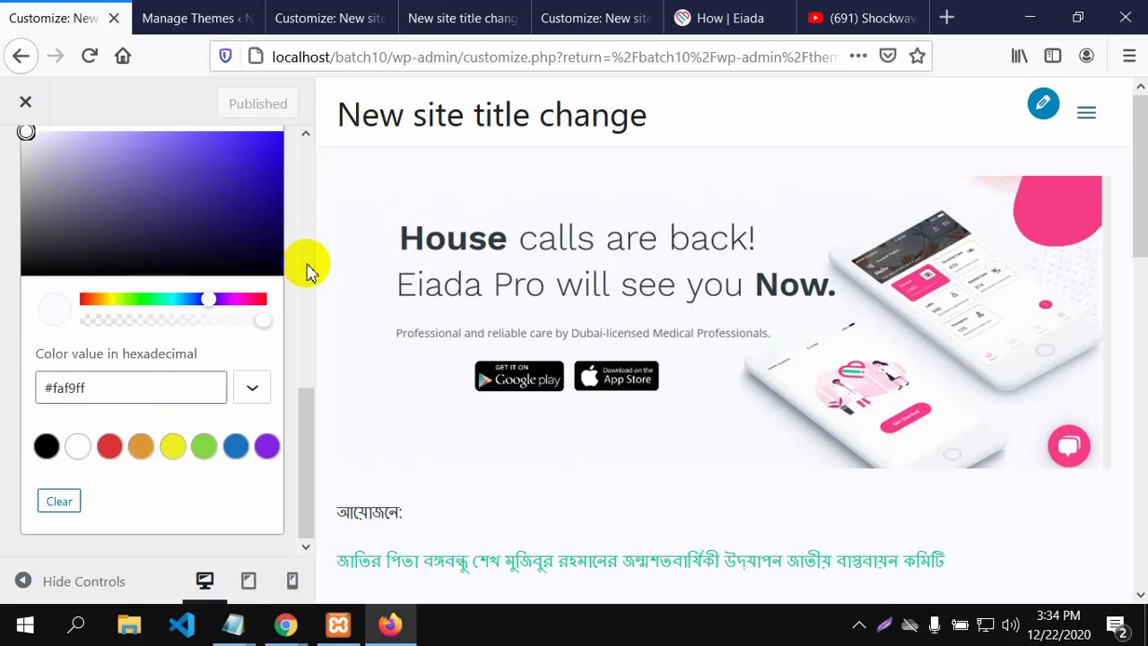
{"action": "left_click_drag", "start_coordinate": [191, 219], "coordinate": [209, 193]}
{"action": "scroll", "coordinate": [205, 199], "scroll_direction": "up", "scroll_amount": 4}
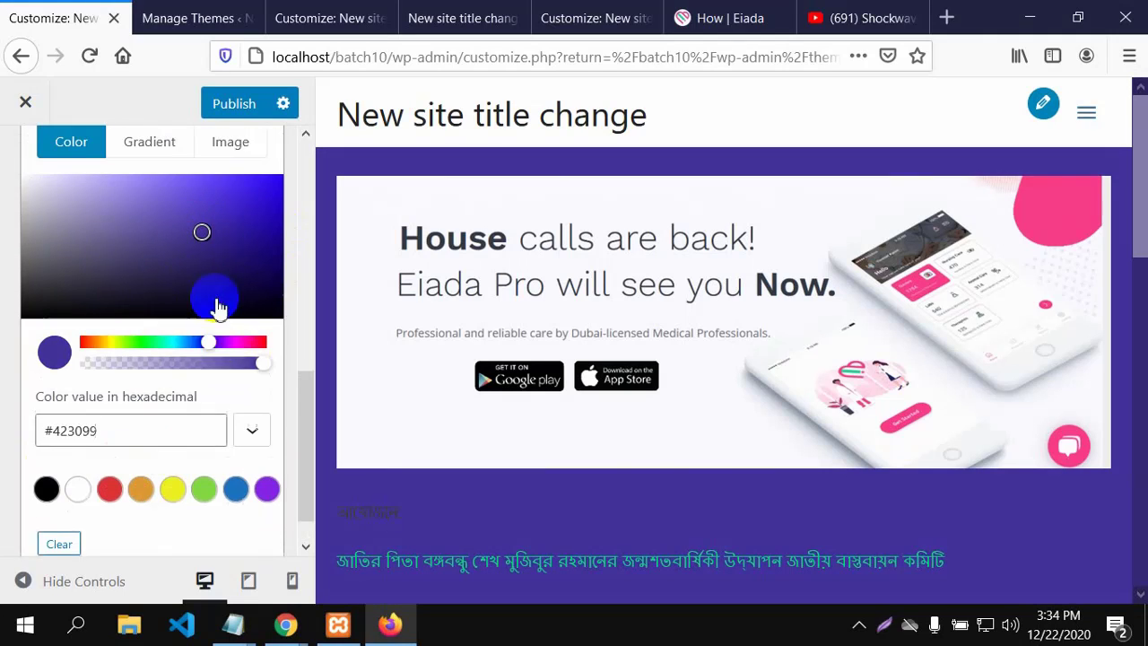
{"action": "scroll", "coordinate": [209, 330], "scroll_direction": "down", "scroll_amount": 3}
{"action": "scroll", "coordinate": [207, 337], "scroll_direction": "down", "scroll_amount": 1}
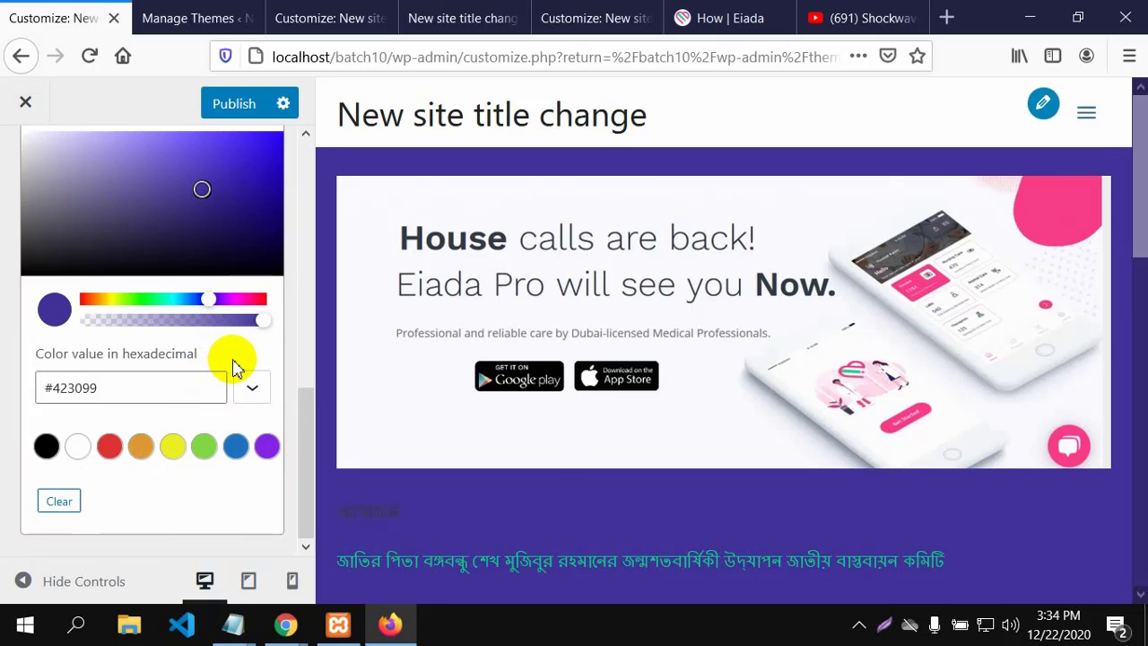
Set the site background color to #faf9ff and publish the customizer changes.
{"action": "left_click_drag", "start_coordinate": [112, 386], "coordinate": [39, 384]}
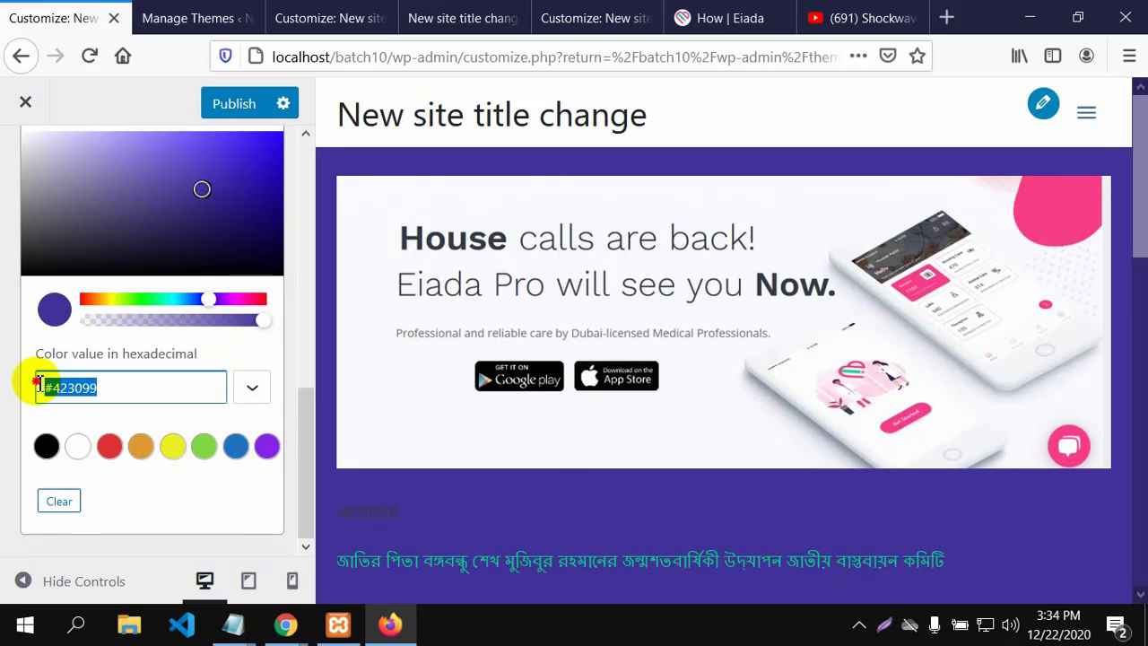
{"action": "type", "text": "#faf9ff"}
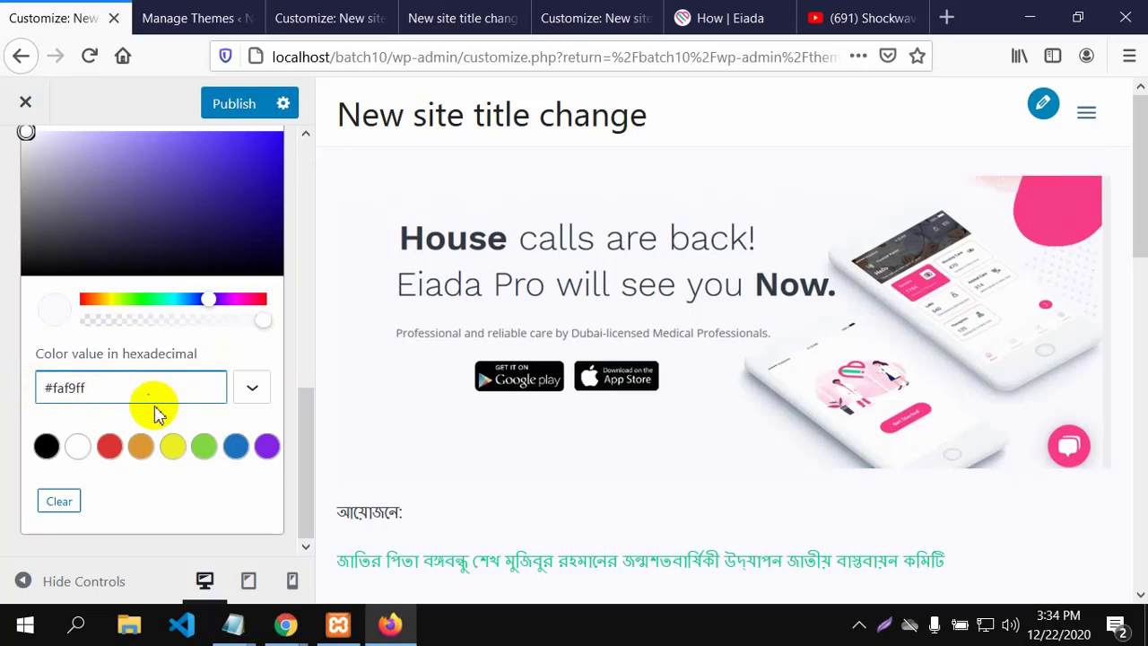
{"action": "scroll", "coordinate": [170, 365], "scroll_direction": "up", "scroll_amount": 3}
{"action": "scroll", "coordinate": [175, 350], "scroll_direction": "up", "scroll_amount": 1}
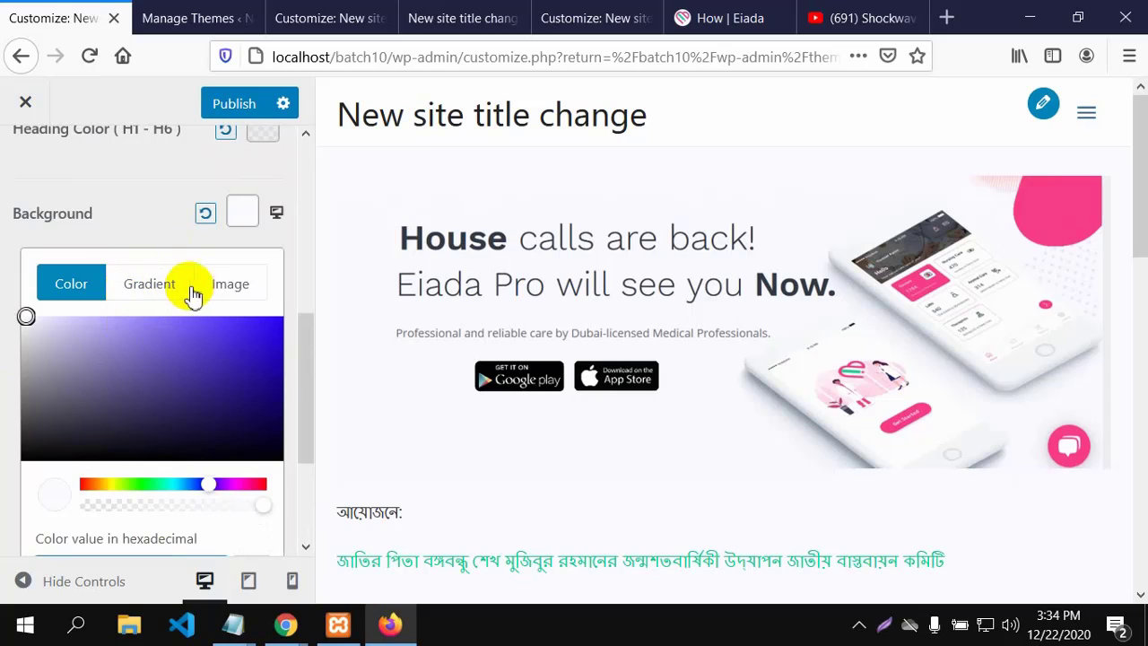
{"action": "scroll", "coordinate": [192, 418], "scroll_direction": "down", "scroll_amount": 3}
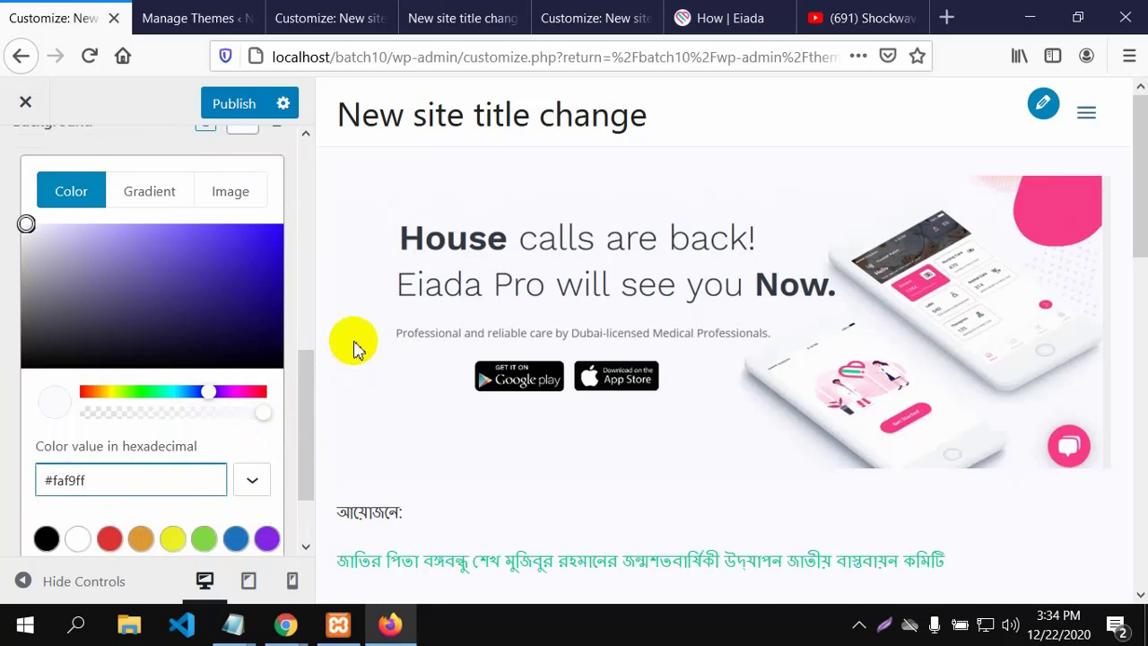
{"action": "scroll", "coordinate": [368, 358], "scroll_direction": "down", "scroll_amount": 7}
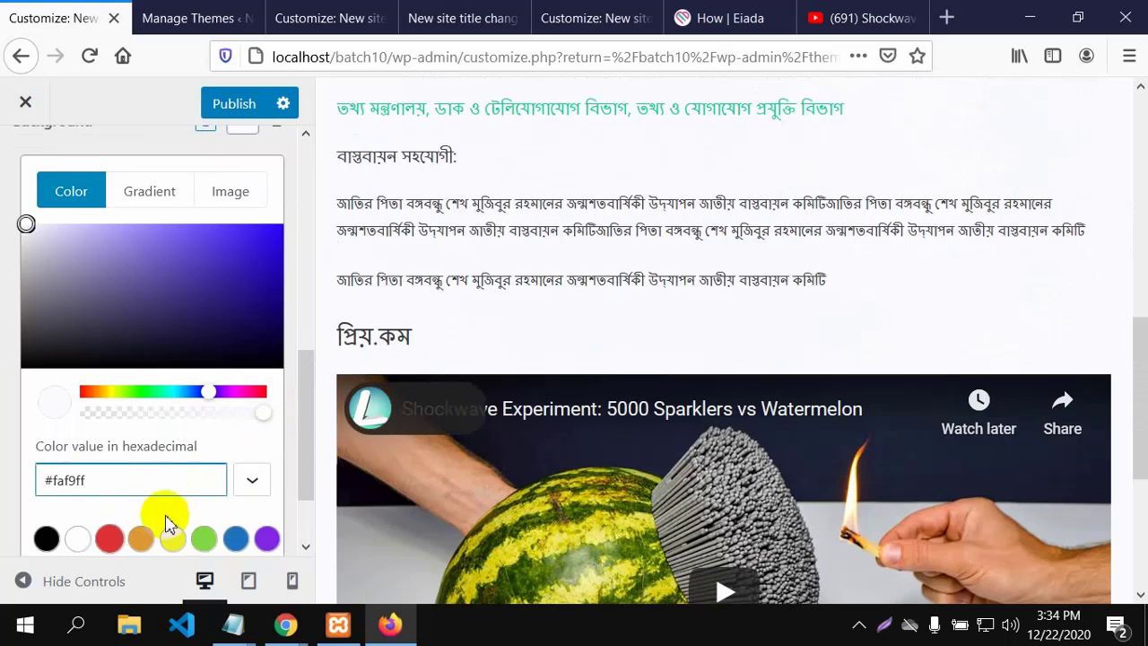
{"action": "scroll", "coordinate": [162, 502], "scroll_direction": "down", "scroll_amount": 2}
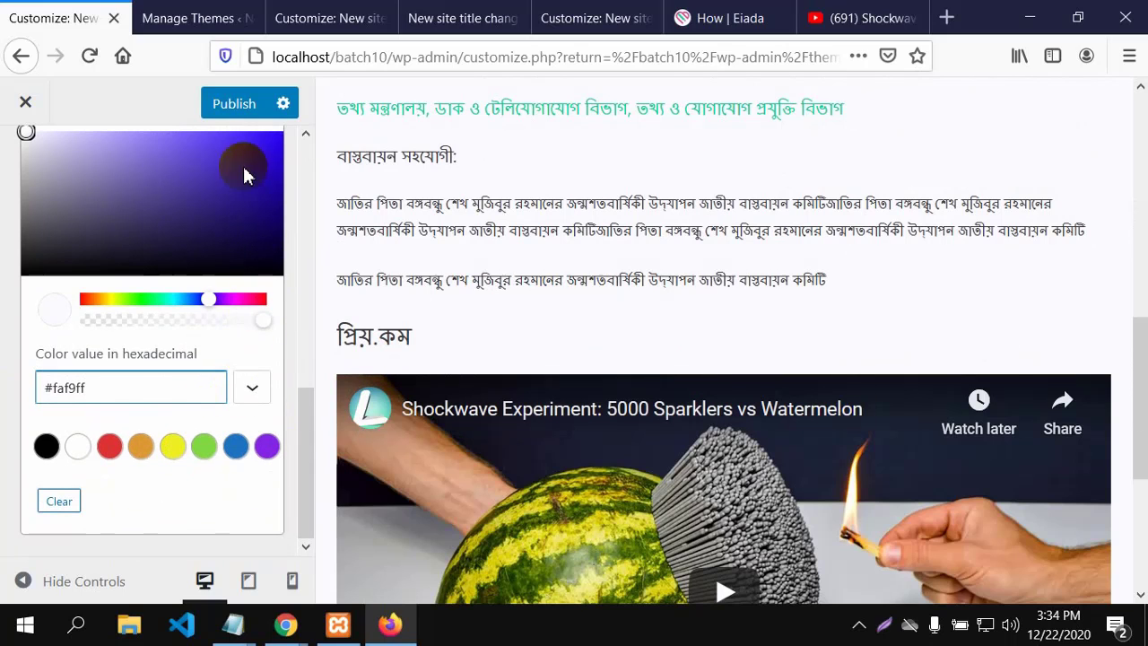
{"action": "left_click", "coordinate": [232, 106]}
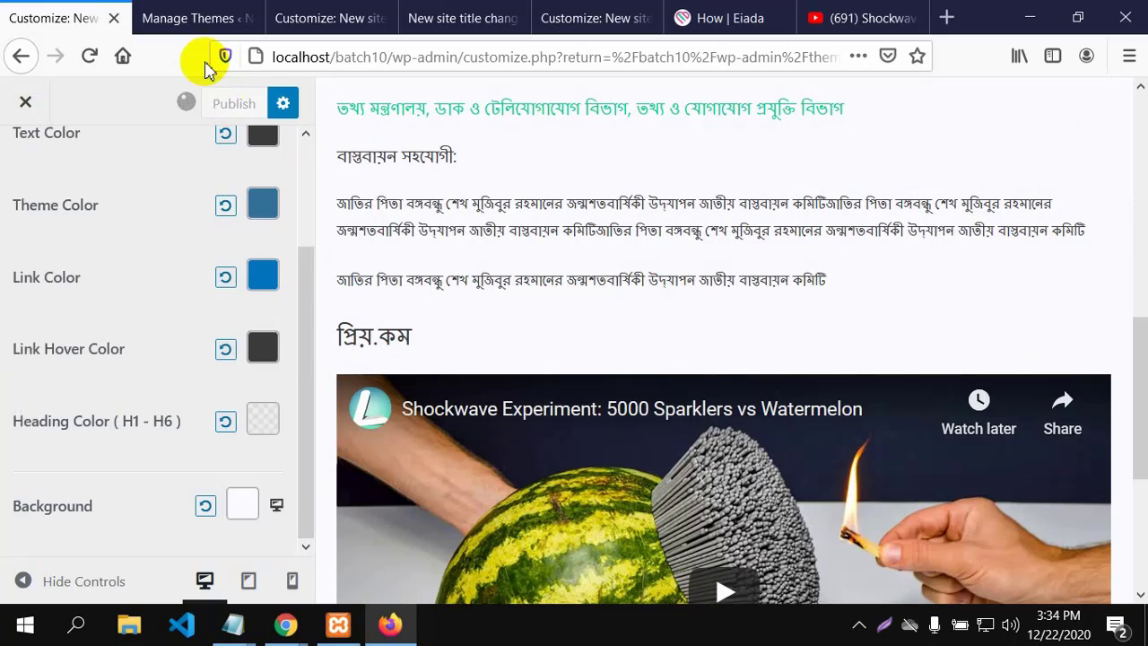
Examine the phone mockup sections and background on the Eiada site's How page.
{"action": "left_click", "coordinate": [709, 18]}
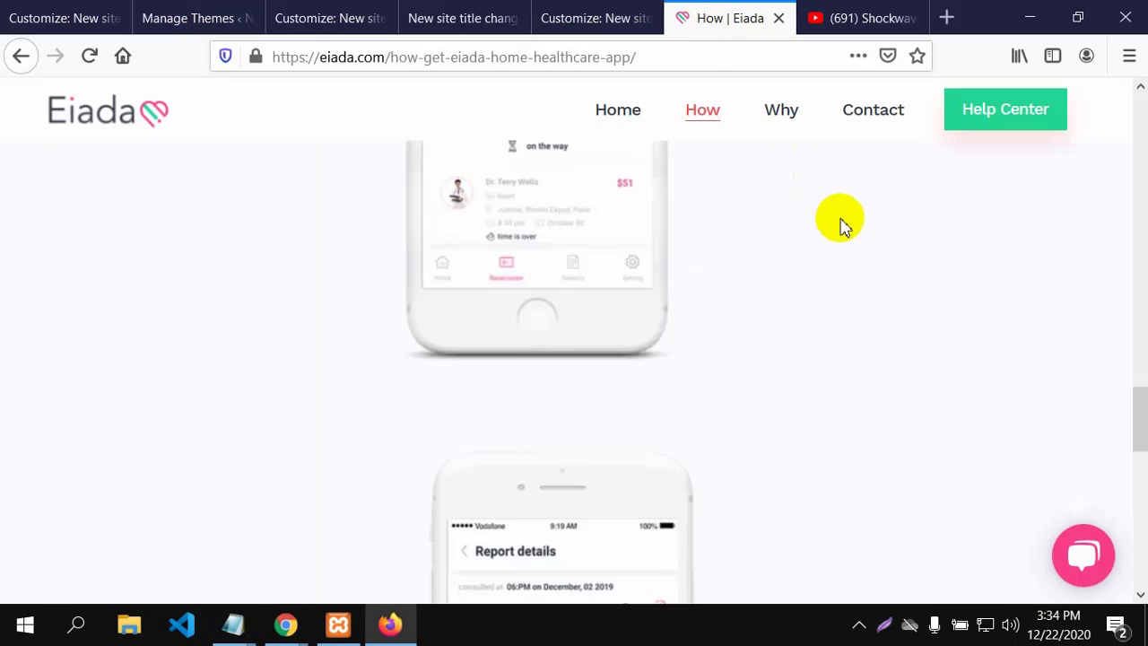
{"action": "scroll", "coordinate": [697, 296], "scroll_direction": "down", "scroll_amount": 10}
{"action": "scroll", "coordinate": [697, 301], "scroll_direction": "up", "scroll_amount": 10}
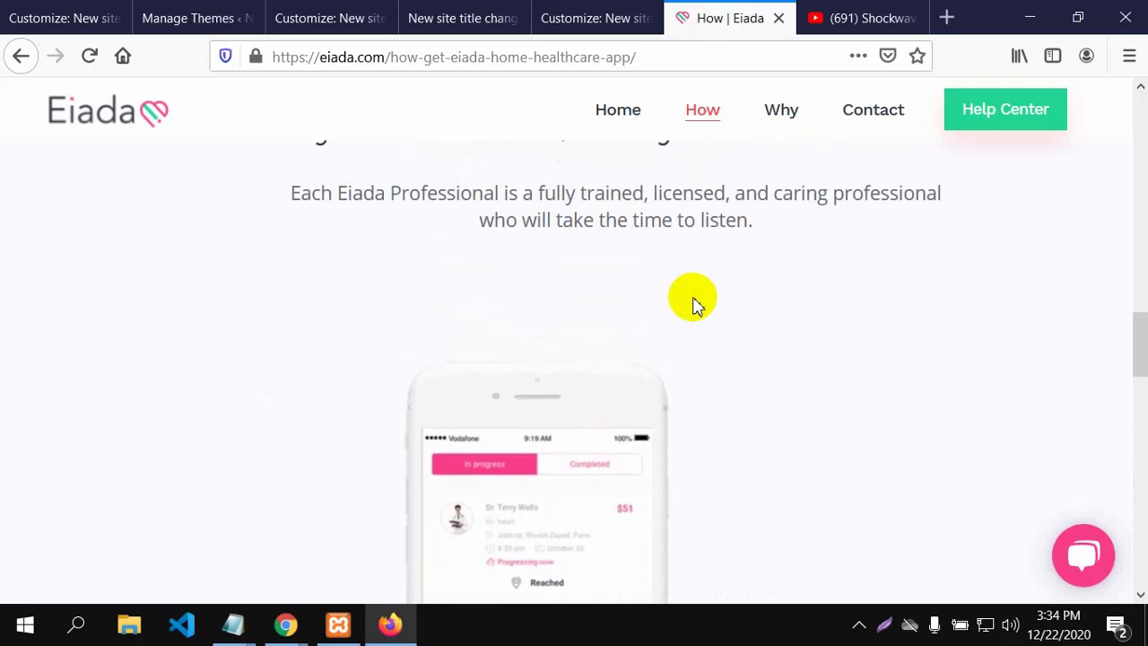
{"action": "scroll", "coordinate": [695, 296], "scroll_direction": "down", "scroll_amount": 5}
{"action": "scroll", "coordinate": [686, 300], "scroll_direction": "up", "scroll_amount": 4}
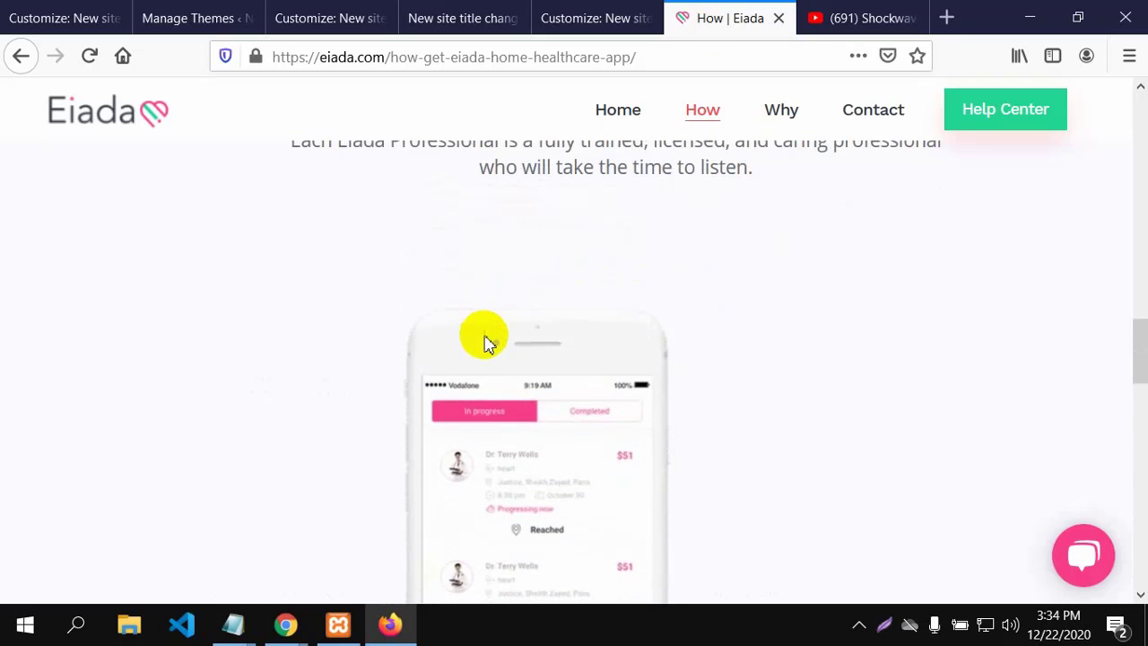
{"action": "scroll", "coordinate": [491, 352], "scroll_direction": "down", "scroll_amount": 5}
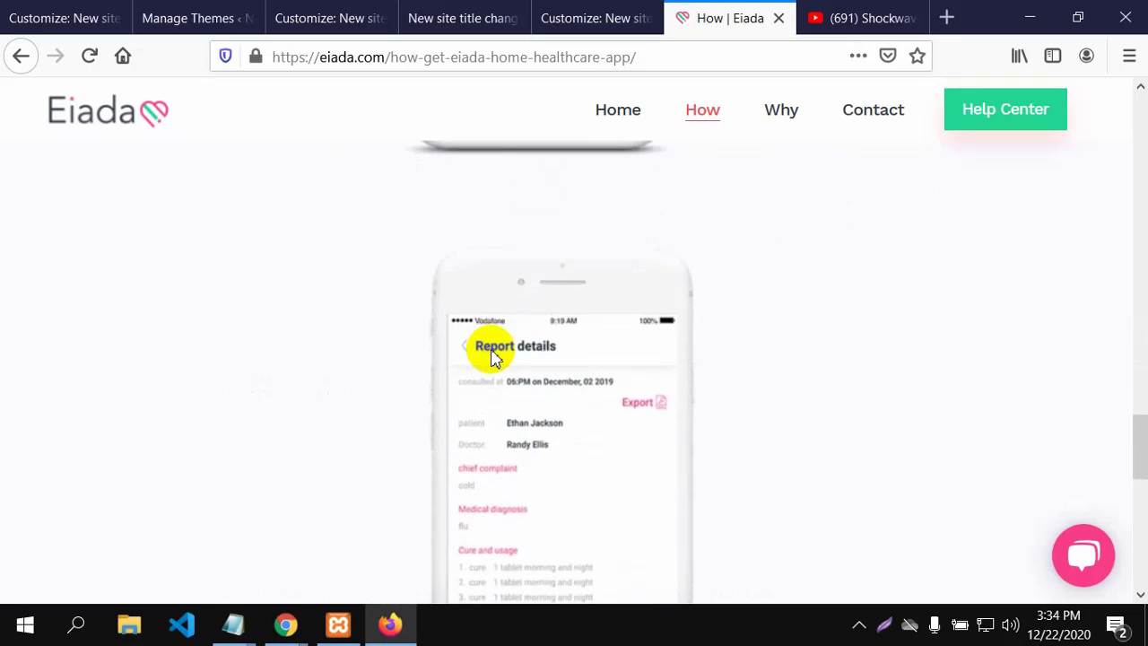
{"action": "scroll", "coordinate": [493, 341], "scroll_direction": "up", "scroll_amount": 5}
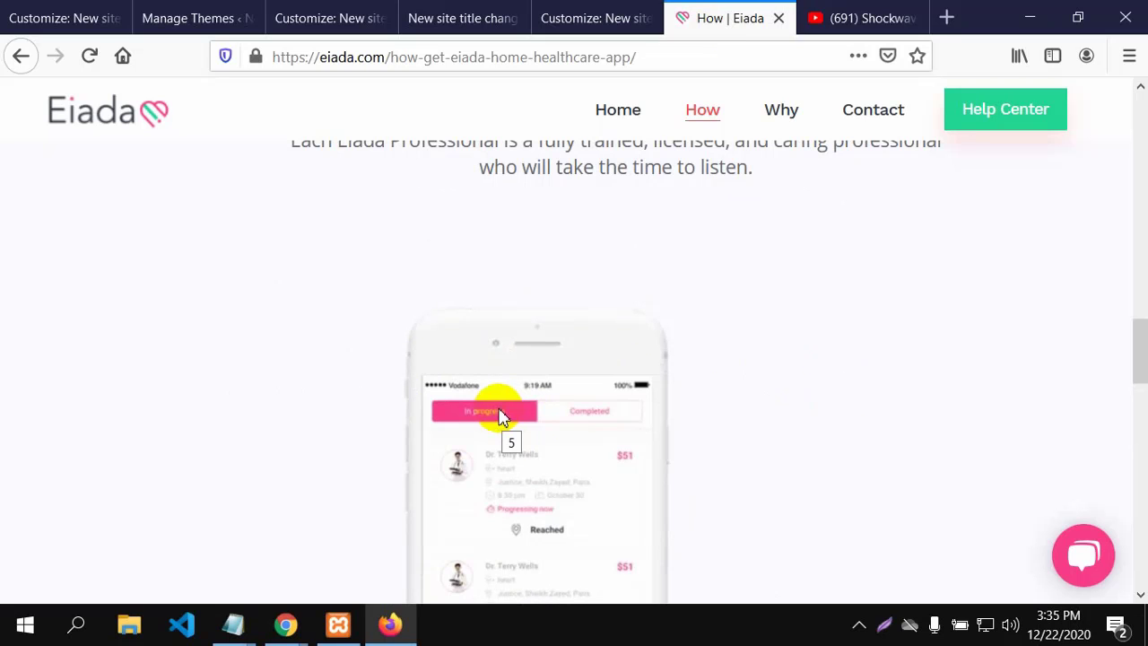
Open the local WordPress site's How page for editing from the list of all pages.
{"action": "scroll", "coordinate": [500, 408], "scroll_direction": "up", "scroll_amount": 5}
{"action": "scroll", "coordinate": [494, 415], "scroll_direction": "down", "scroll_amount": 6}
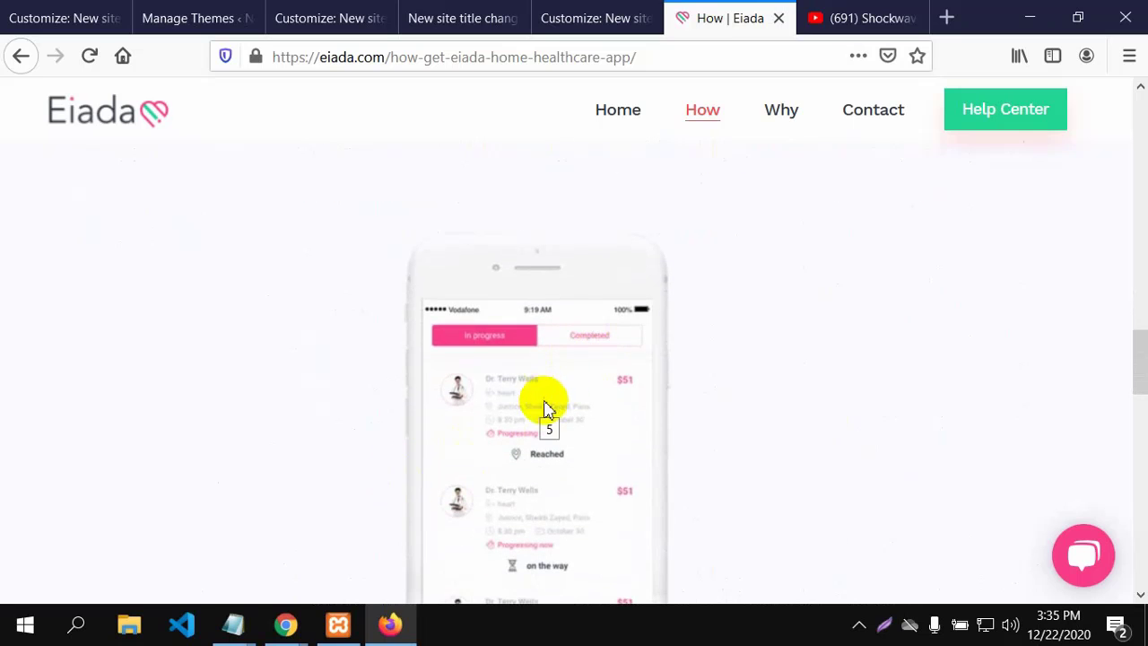
{"action": "left_click", "coordinate": [190, 29]}
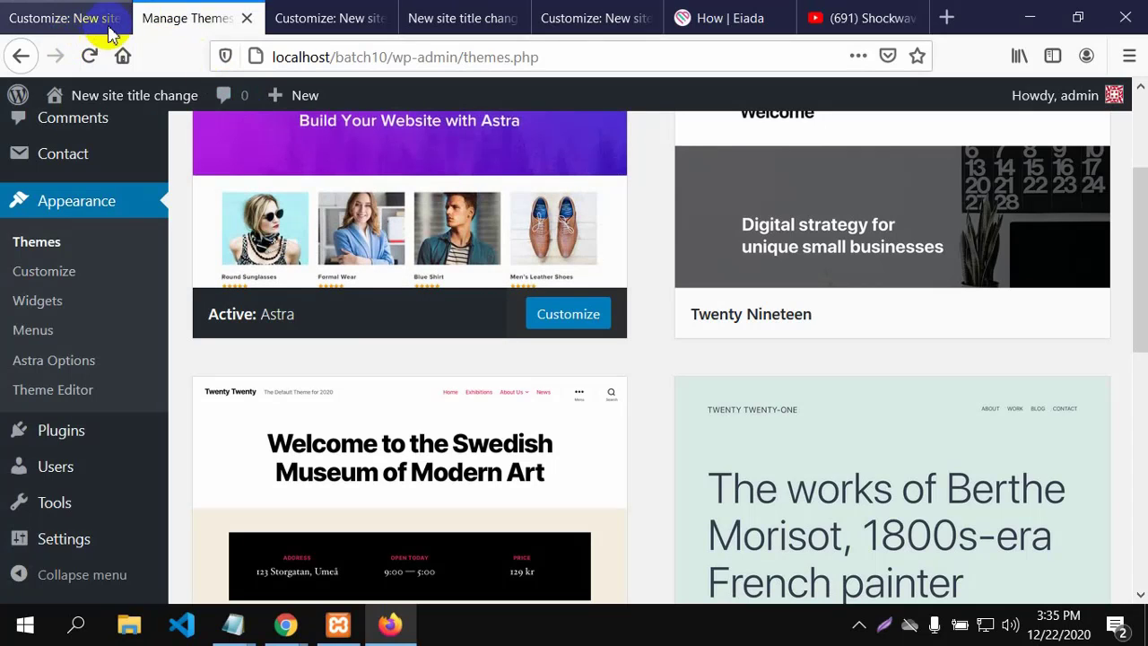
{"action": "left_click", "coordinate": [57, 14]}
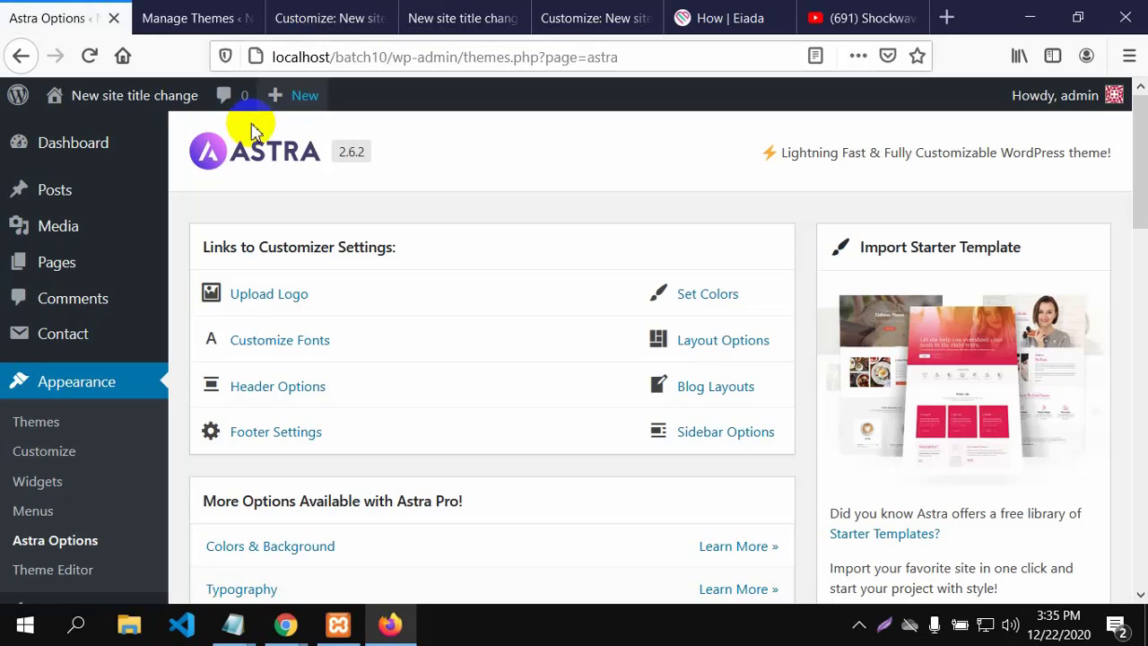
{"action": "mouse_move", "coordinate": [122, 274]}
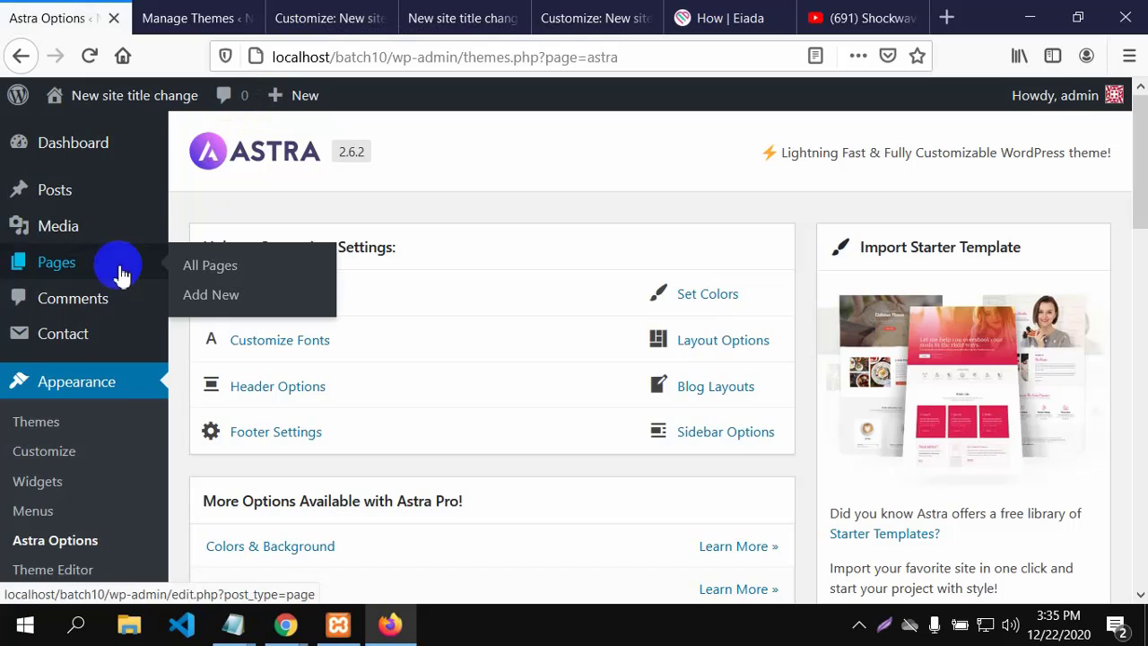
{"action": "left_click", "coordinate": [202, 264]}
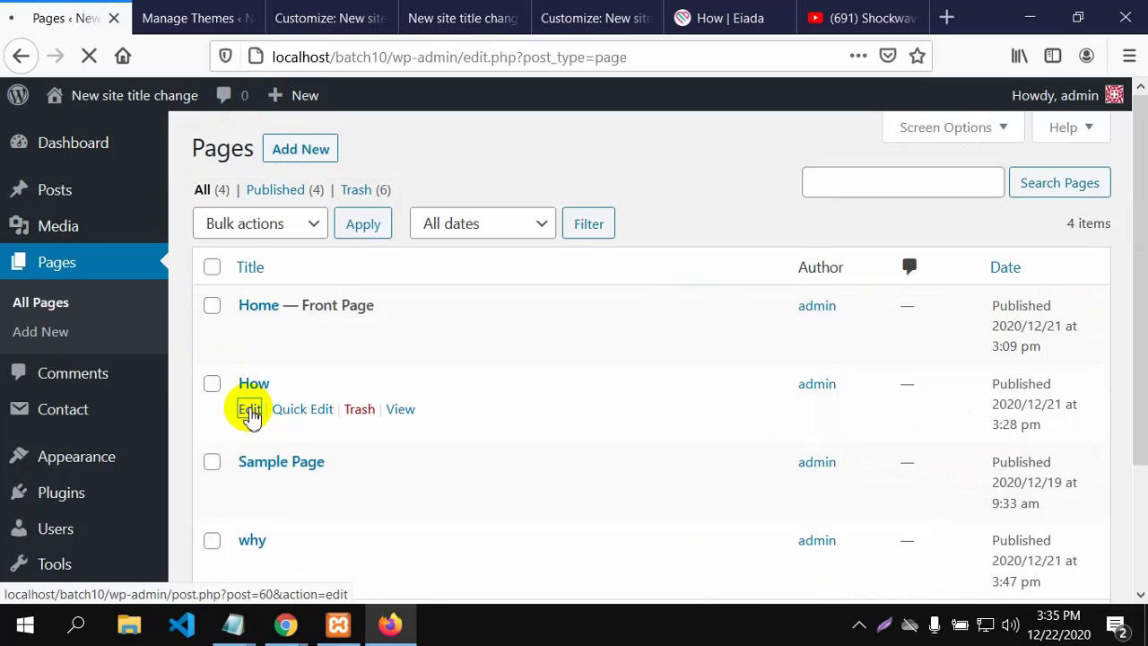
{"action": "left_click", "coordinate": [250, 410]}
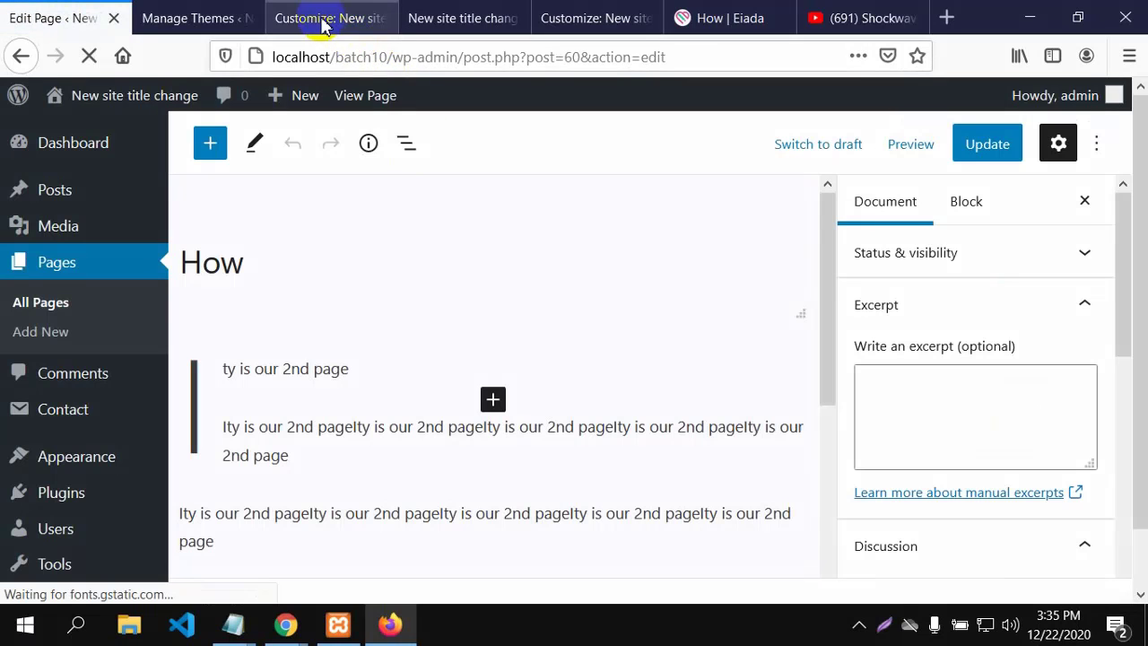
Leave the Footer Bar customizer, discarding its unsaved changes, and close that browser tab.
{"action": "left_click", "coordinate": [583, 18]}
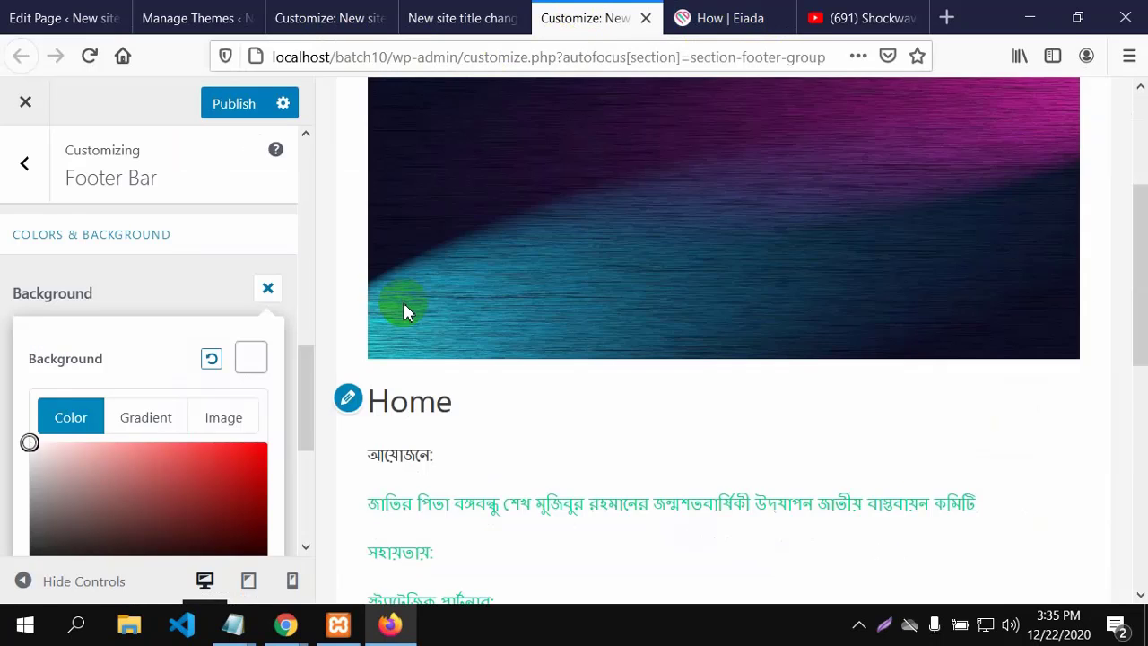
{"action": "left_click", "coordinate": [332, 18]}
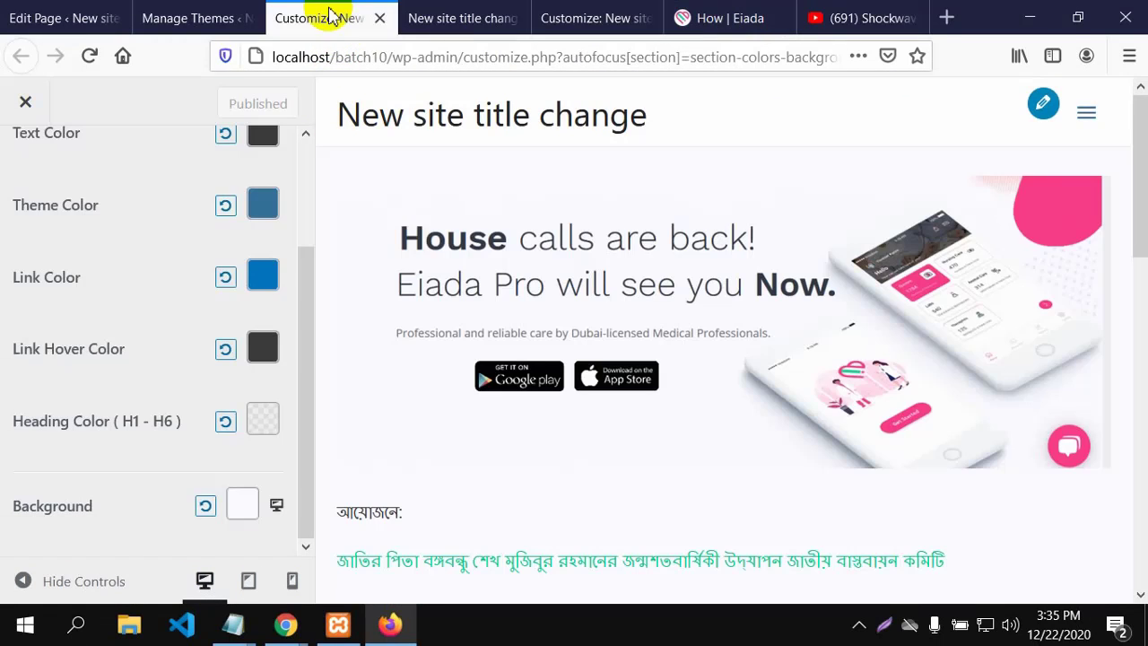
{"action": "left_click", "coordinate": [205, 18]}
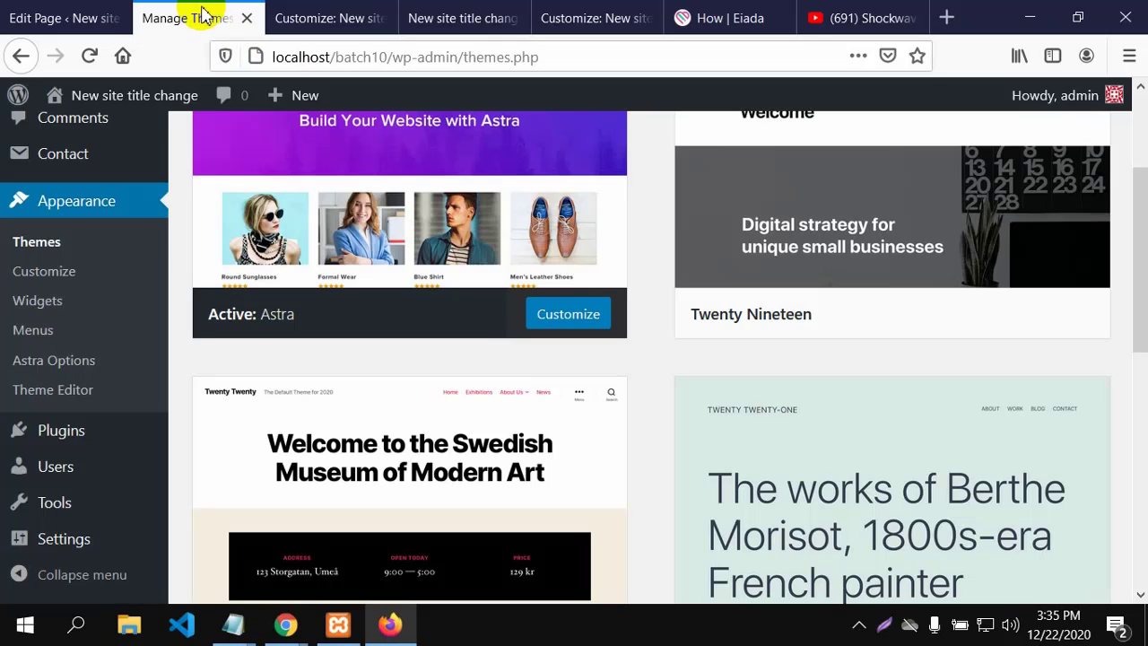
{"action": "left_click", "coordinate": [440, 18]}
{"action": "scroll", "coordinate": [440, 167], "scroll_direction": "up", "scroll_amount": 4}
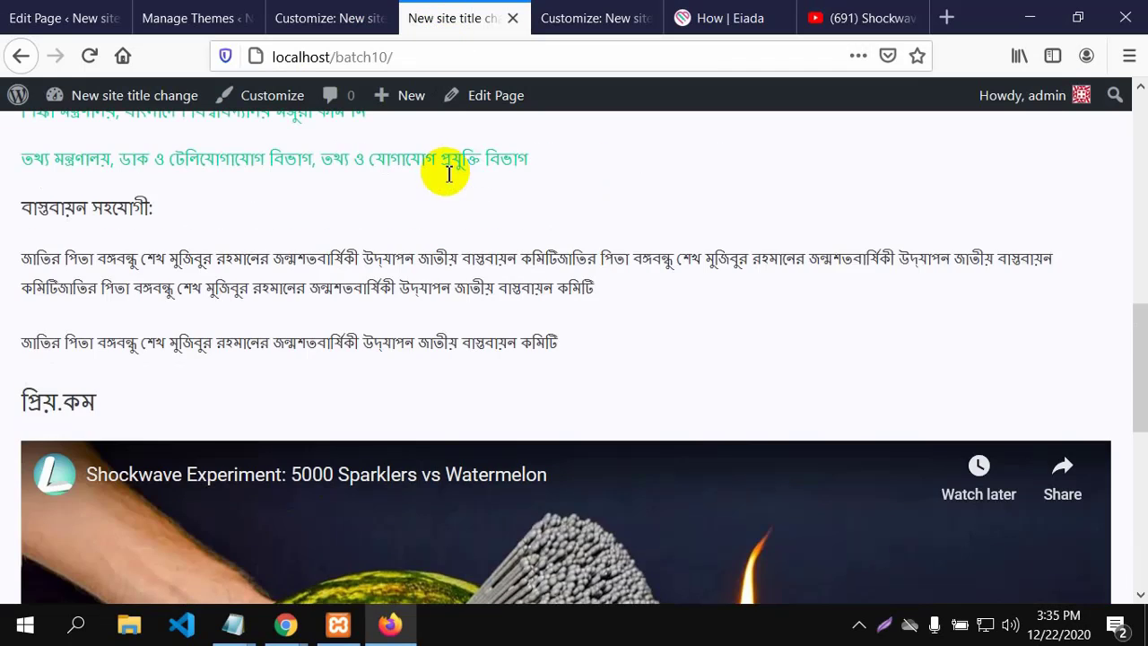
{"action": "scroll", "coordinate": [443, 161], "scroll_direction": "up", "scroll_amount": 10}
{"action": "left_click", "coordinate": [583, 16]}
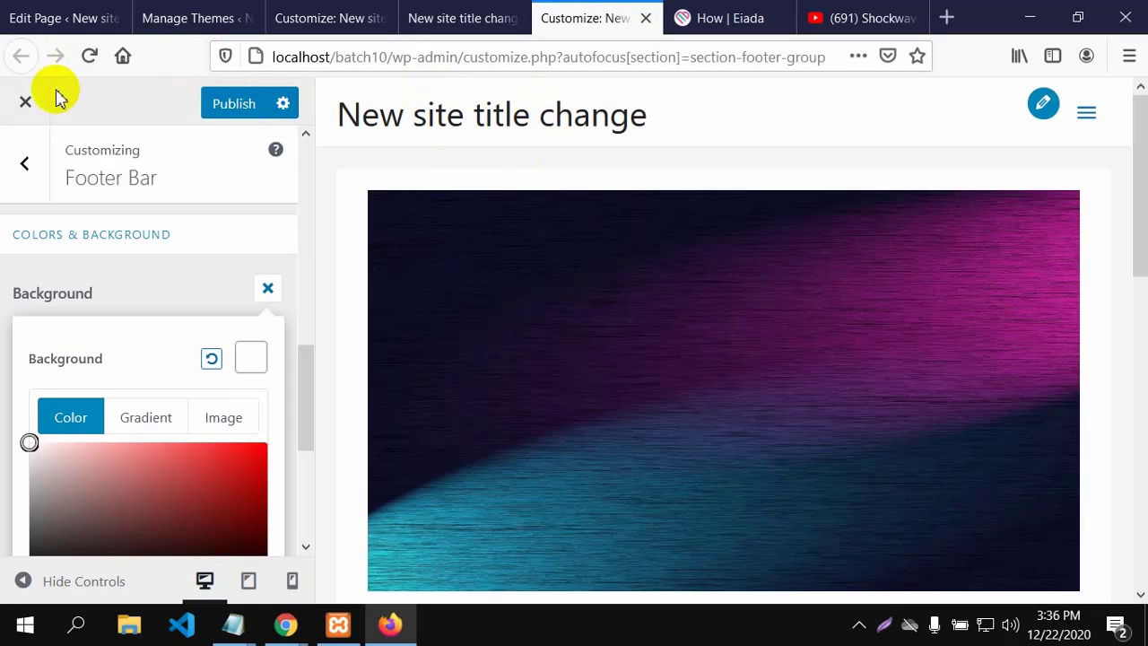
{"action": "left_click", "coordinate": [33, 106]}
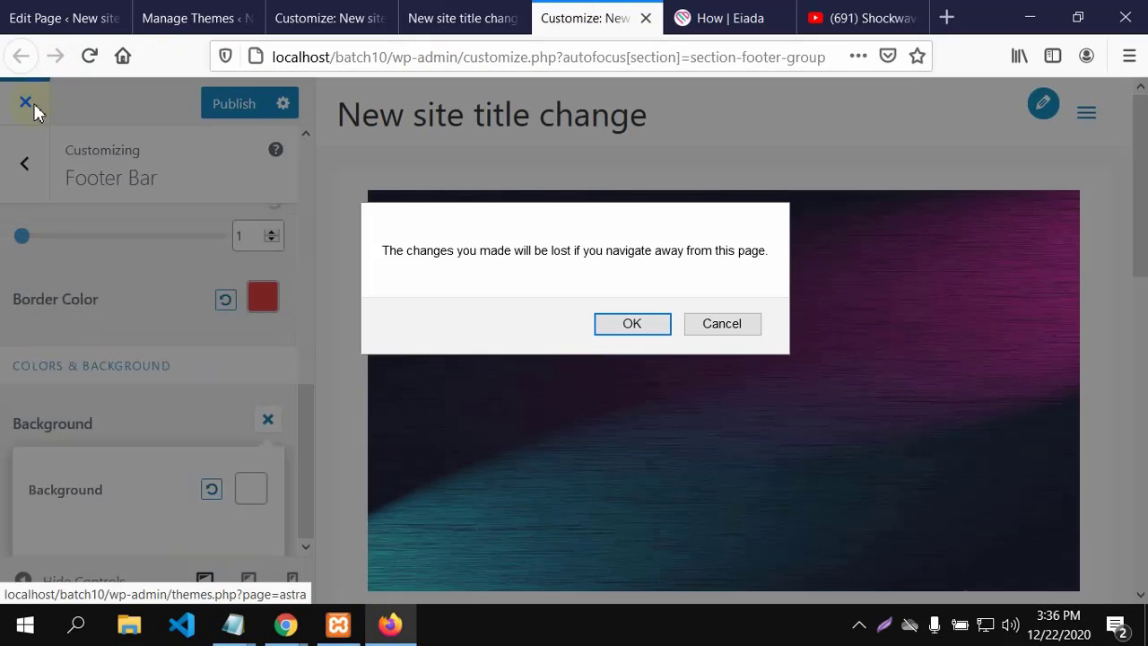
{"action": "left_click", "coordinate": [619, 330]}
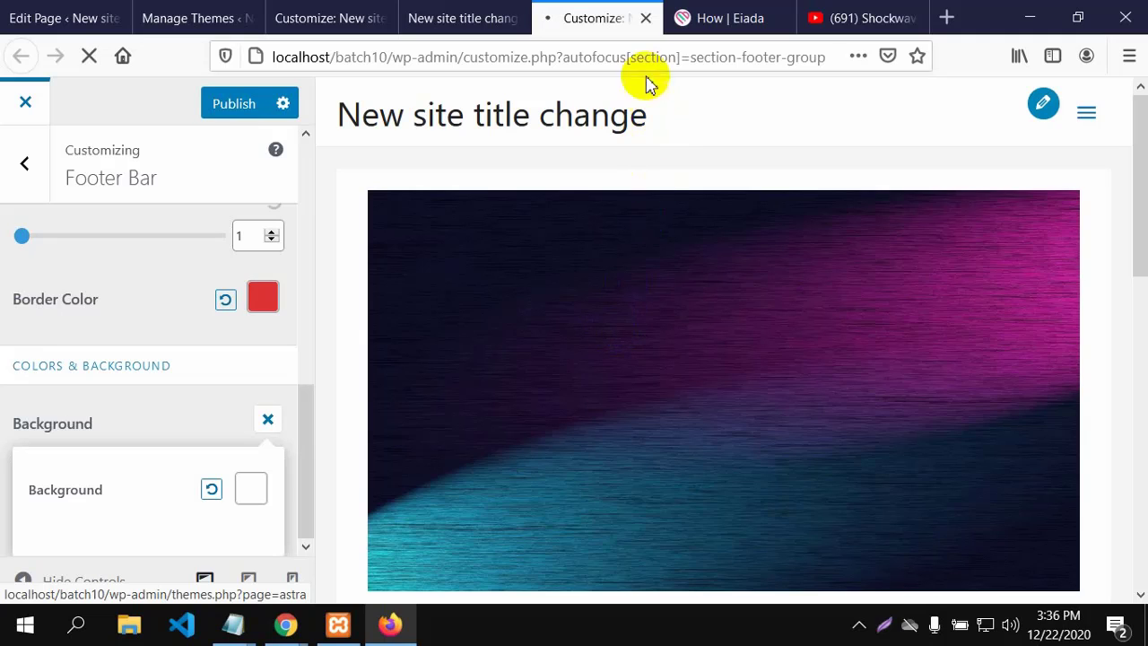
{"action": "left_click", "coordinate": [646, 19]}
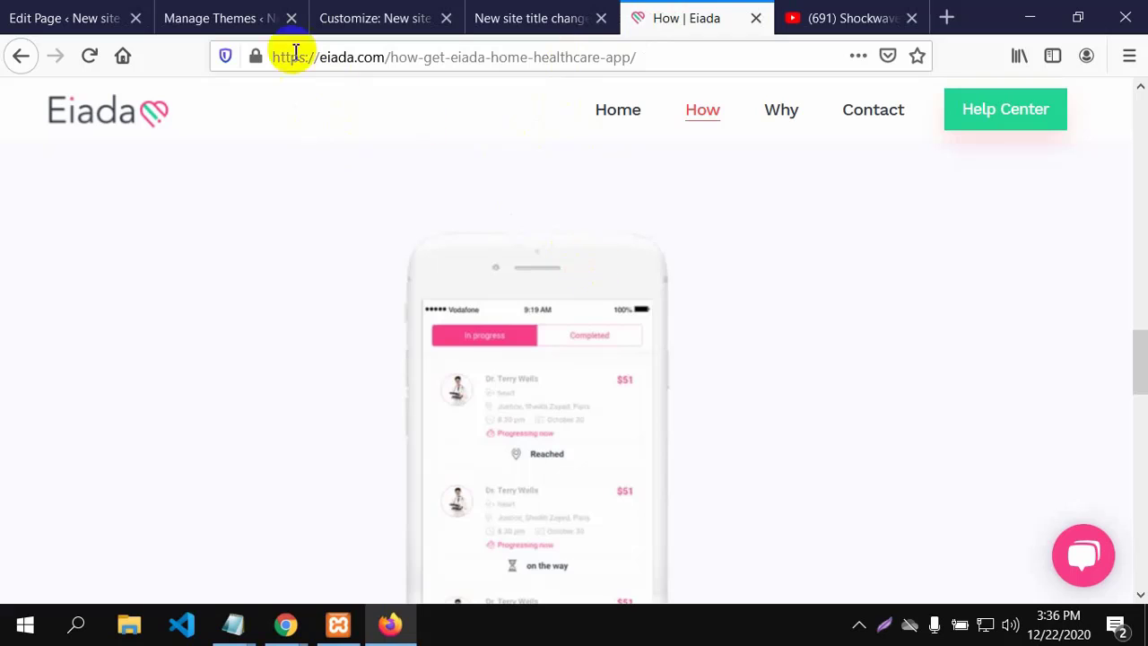
{"action": "right_click", "coordinate": [183, 16]}
{"action": "left_click", "coordinate": [179, 291]}
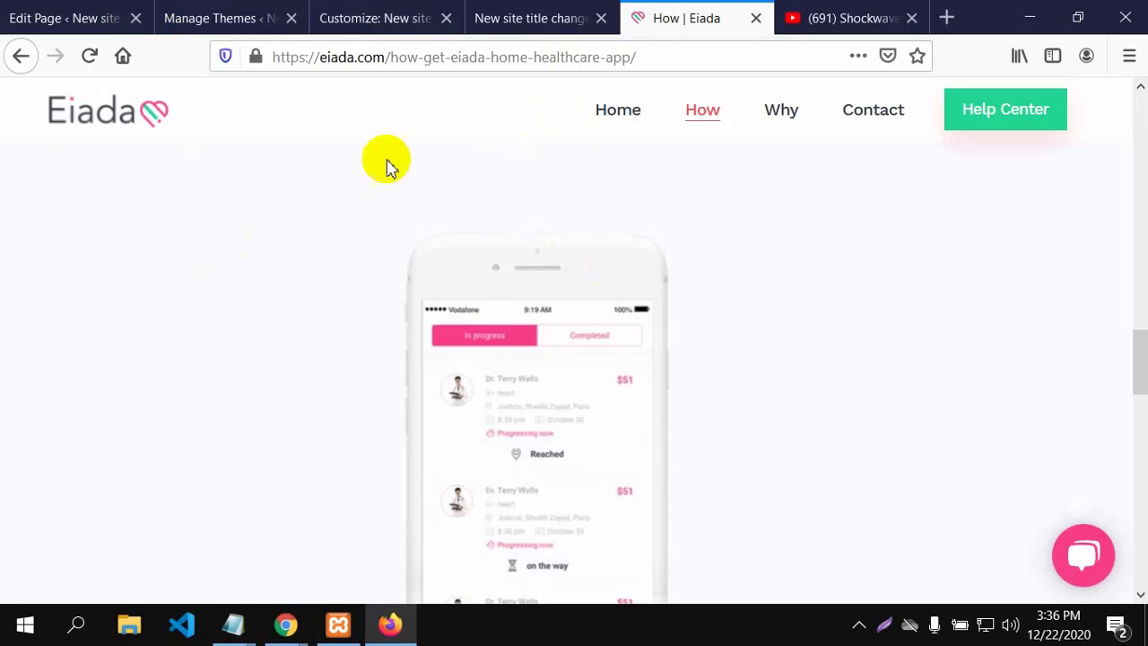
Compare the local site's How page with the phone mockup sections on the Eiada How page.
{"action": "left_click", "coordinate": [508, 32]}
{"action": "scroll", "coordinate": [474, 166], "scroll_direction": "up", "scroll_amount": 1}
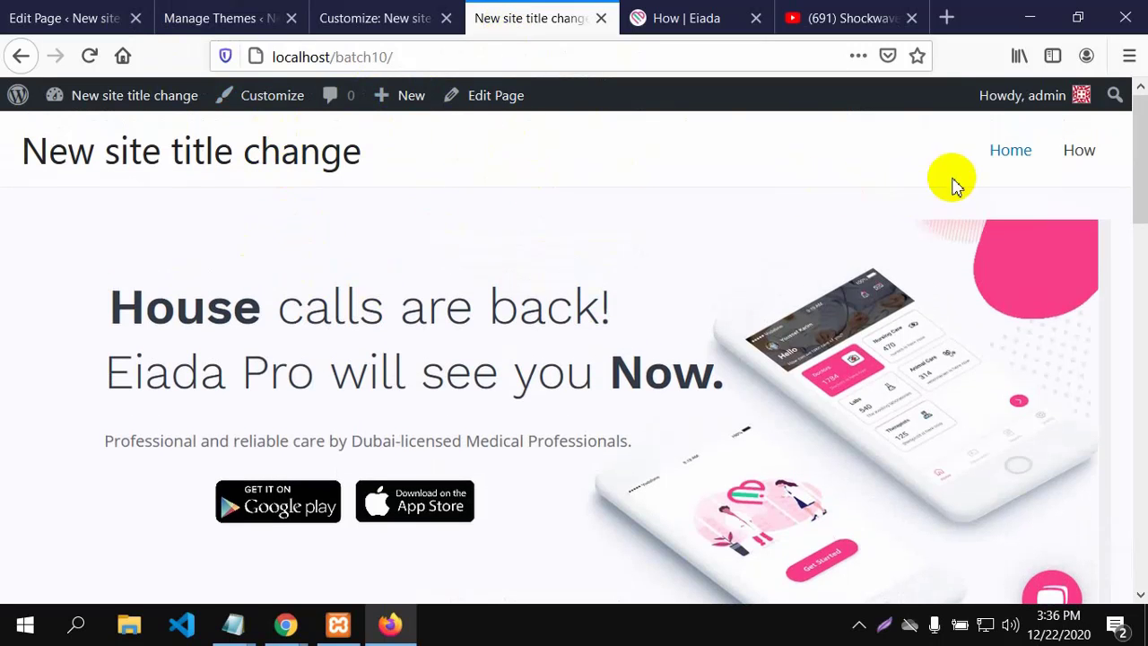
{"action": "left_click", "coordinate": [1076, 159]}
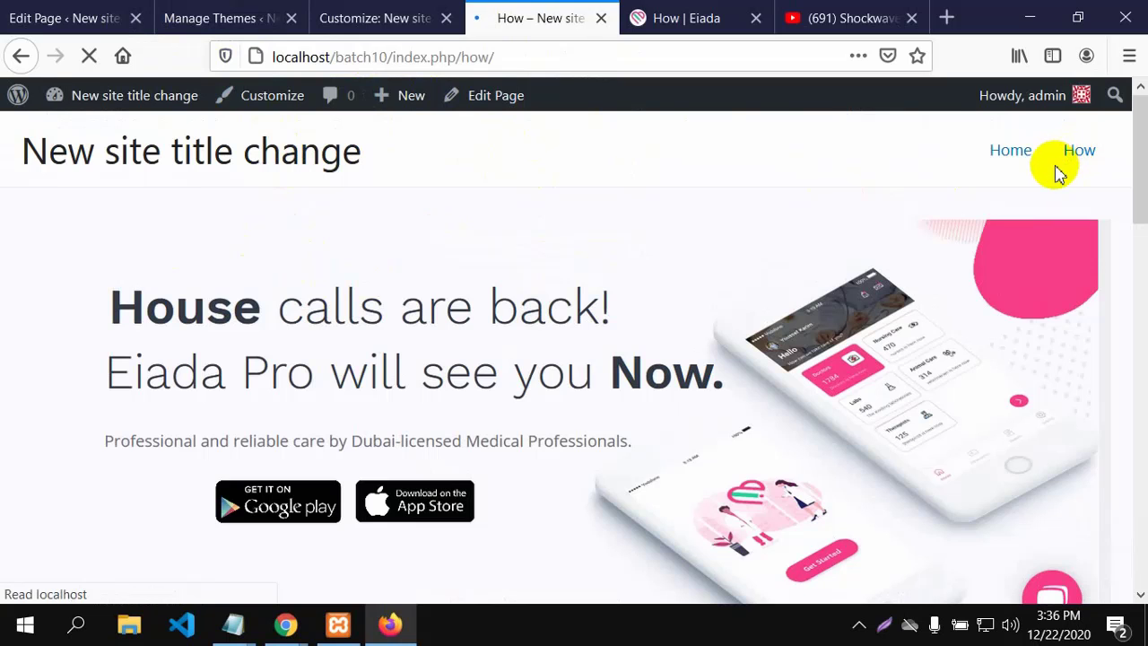
{"action": "scroll", "coordinate": [530, 290], "scroll_direction": "down", "scroll_amount": 2}
{"action": "scroll", "coordinate": [530, 296], "scroll_direction": "down", "scroll_amount": 2}
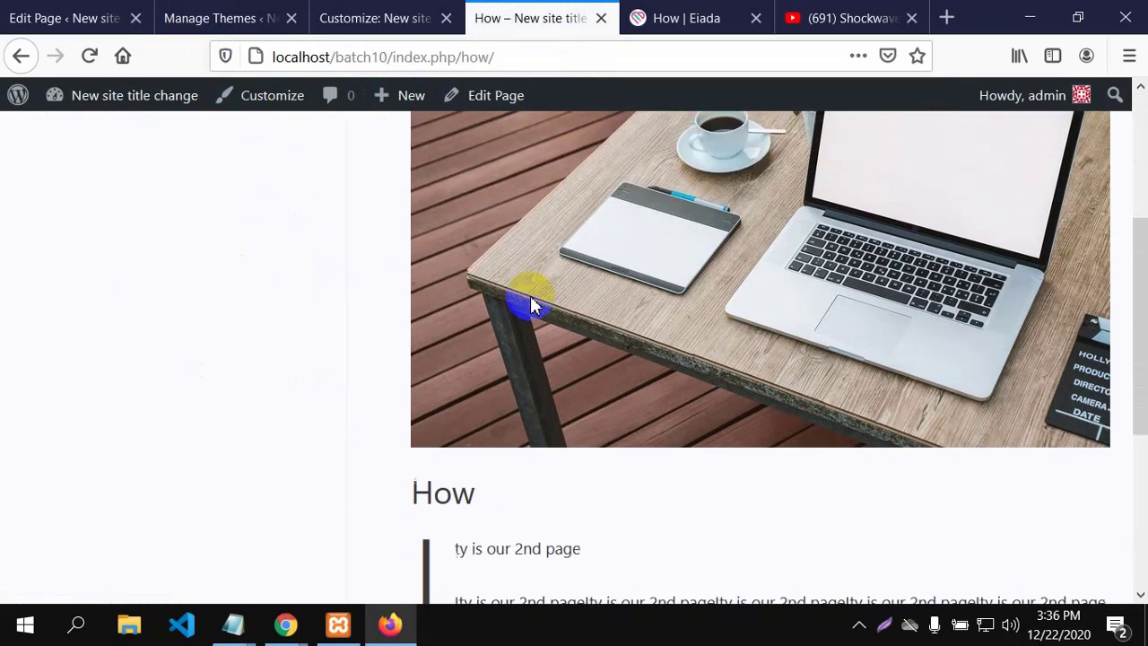
{"action": "scroll", "coordinate": [289, 320], "scroll_direction": "down", "scroll_amount": 2}
{"action": "scroll", "coordinate": [290, 316], "scroll_direction": "up", "scroll_amount": 2}
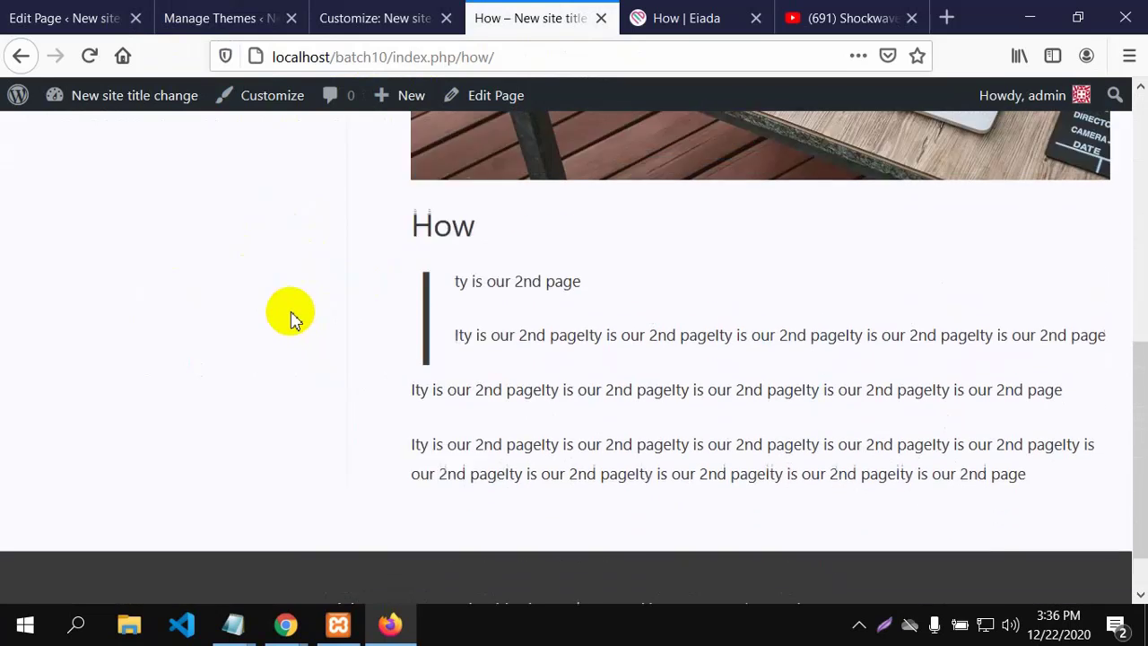
{"action": "scroll", "coordinate": [273, 279], "scroll_direction": "down", "scroll_amount": 1}
{"action": "scroll", "coordinate": [365, 263], "scroll_direction": "down", "scroll_amount": 2}
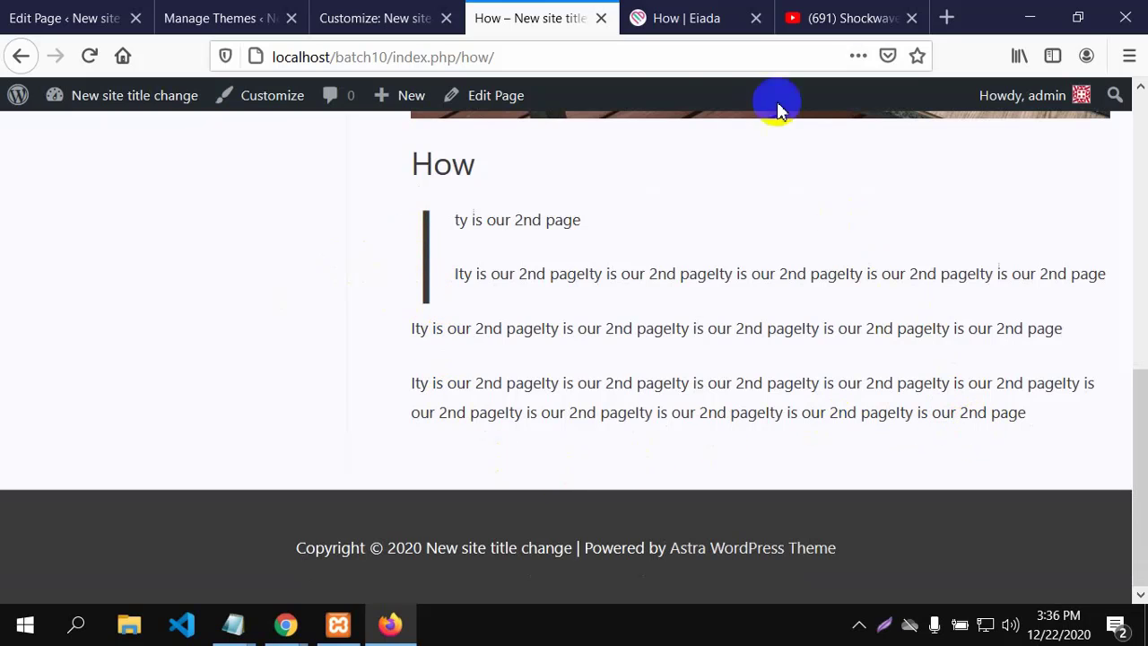
{"action": "left_click", "coordinate": [697, 25]}
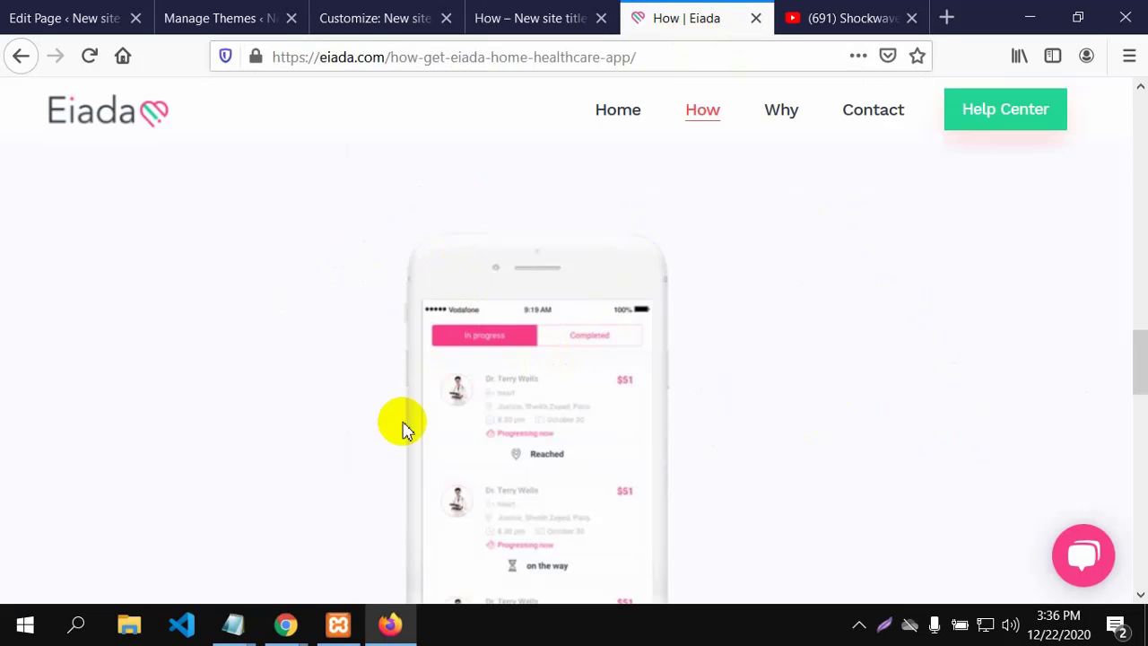
{"action": "scroll", "coordinate": [408, 408], "scroll_direction": "down", "scroll_amount": 10}
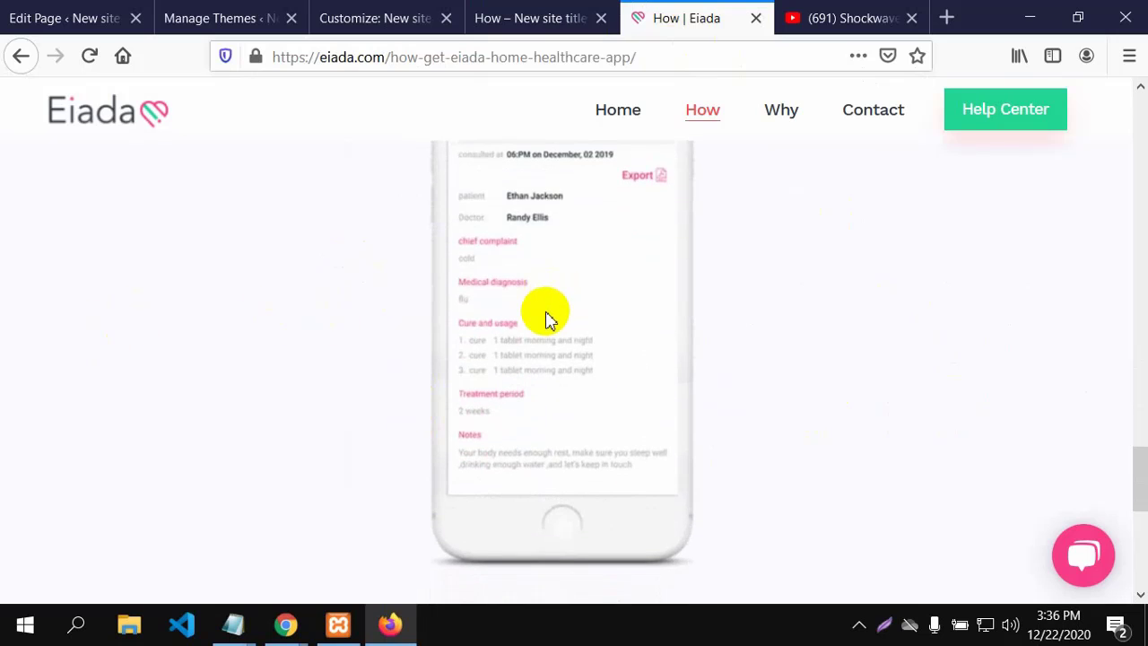
{"action": "scroll", "coordinate": [545, 315], "scroll_direction": "up", "scroll_amount": 4}
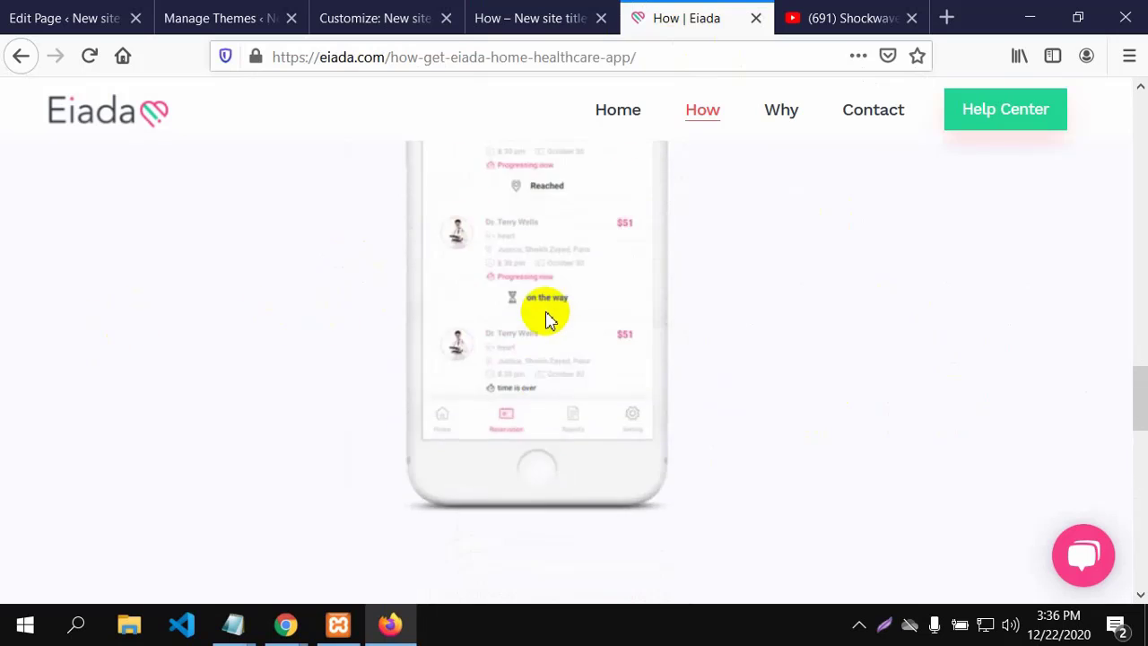
In the How page editor, hide the settings sidebar and add an empty paragraph after the last text block.
{"action": "left_click", "coordinate": [86, 13]}
{"action": "scroll", "coordinate": [275, 335], "scroll_direction": "down", "scroll_amount": 5}
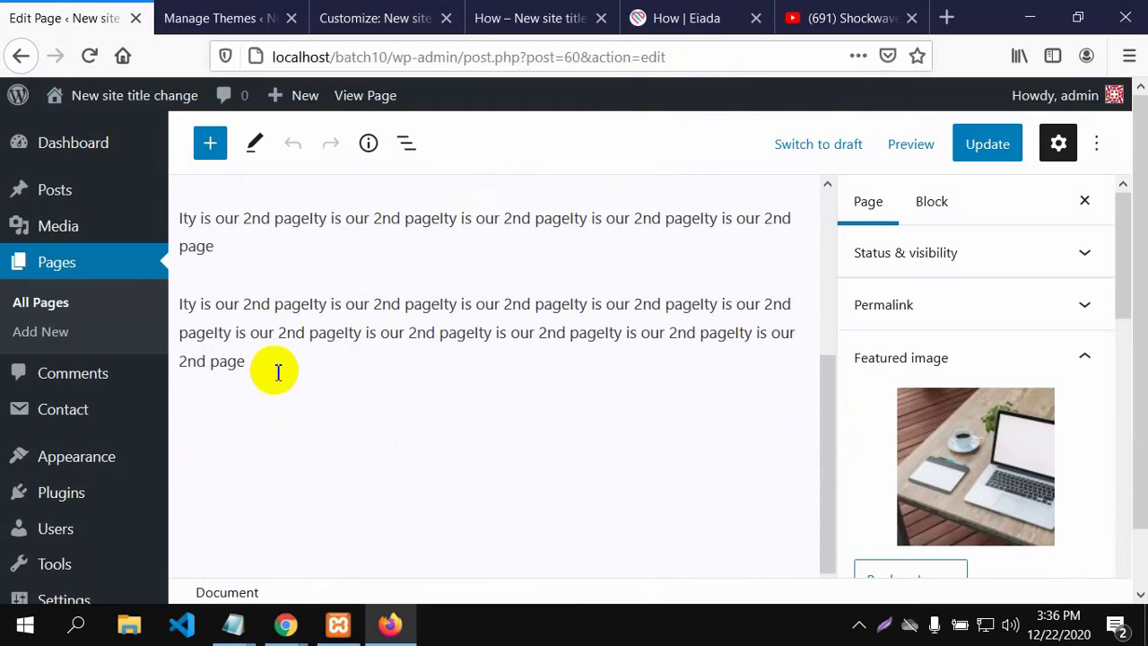
{"action": "left_click", "coordinate": [270, 424]}
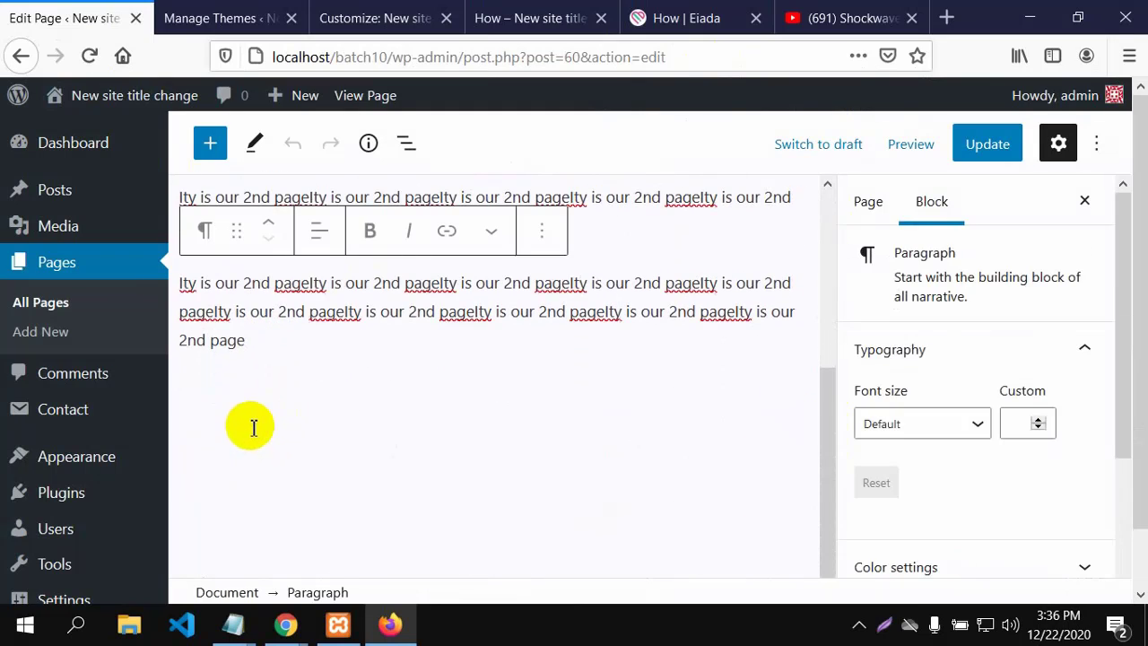
{"action": "left_click", "coordinate": [254, 367]}
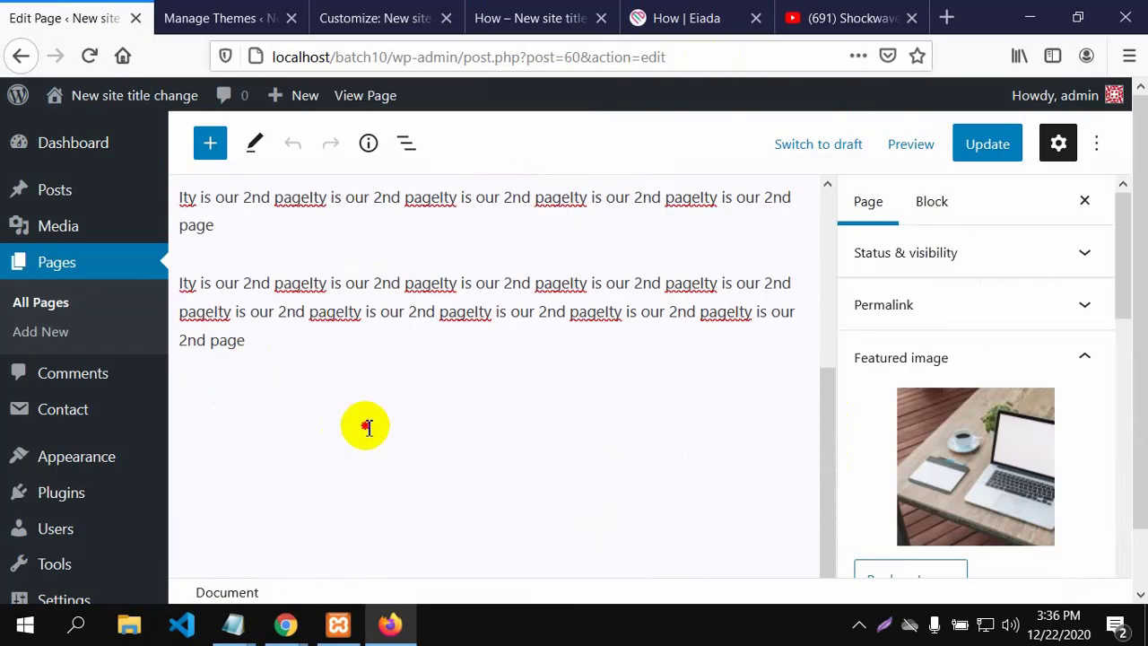
{"action": "left_click", "coordinate": [1084, 201]}
{"action": "left_click", "coordinate": [200, 379]}
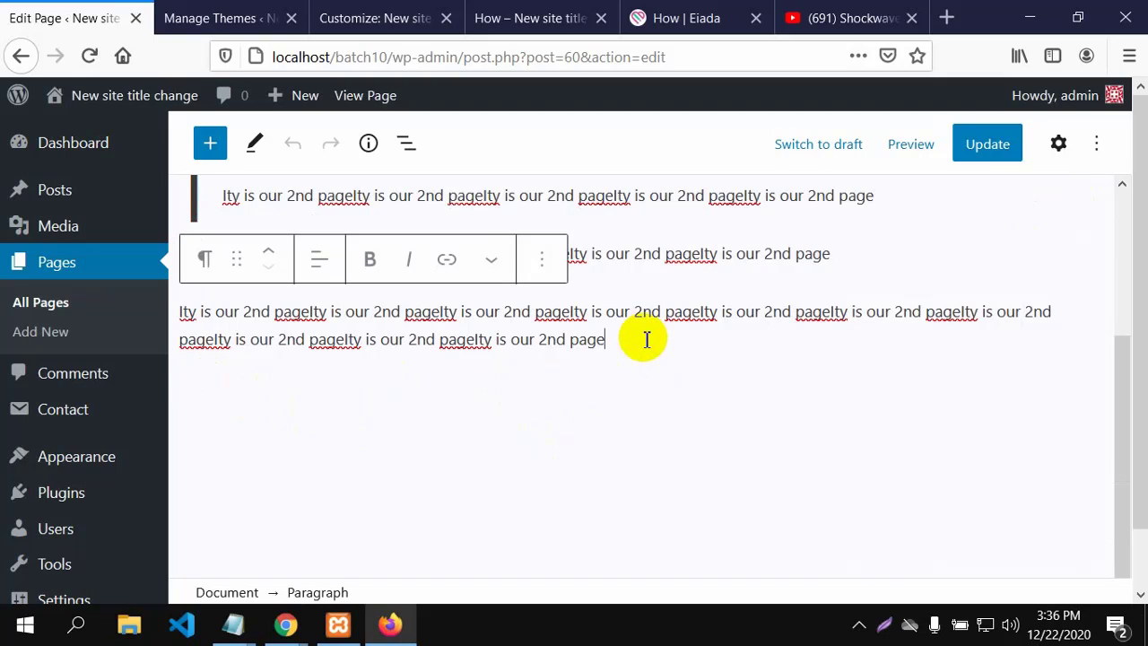
{"action": "key", "text": "Return"}
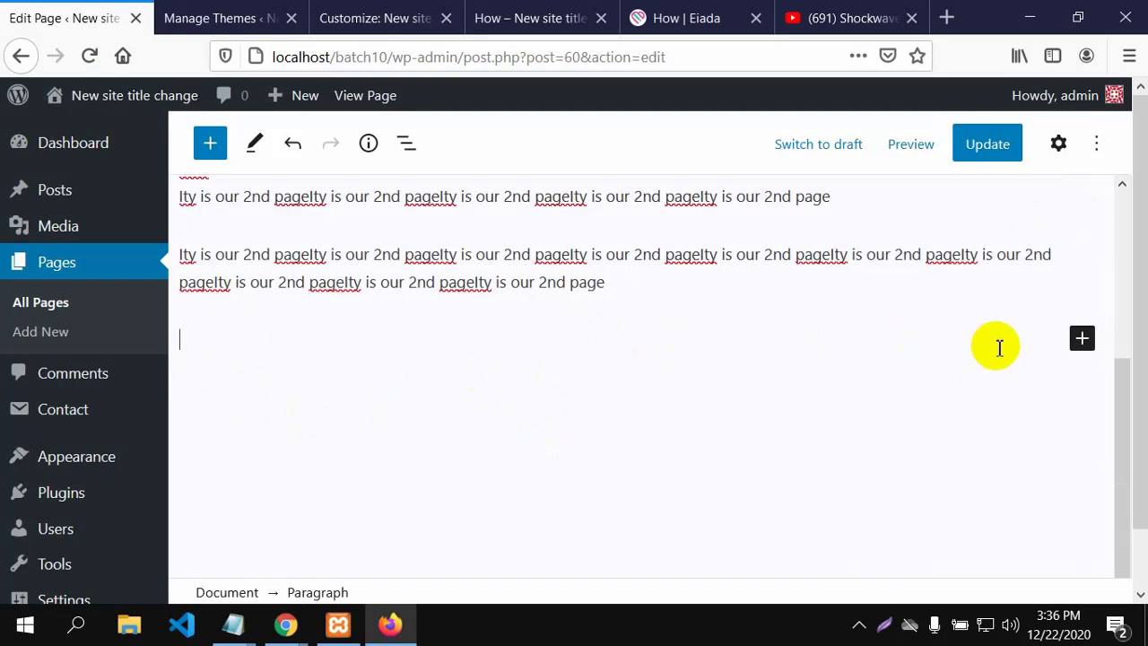
Insert a Columns block with the 33 / 33 / 33 variation in the empty paragraph below the text.
{"action": "left_click", "coordinate": [1081, 339]}
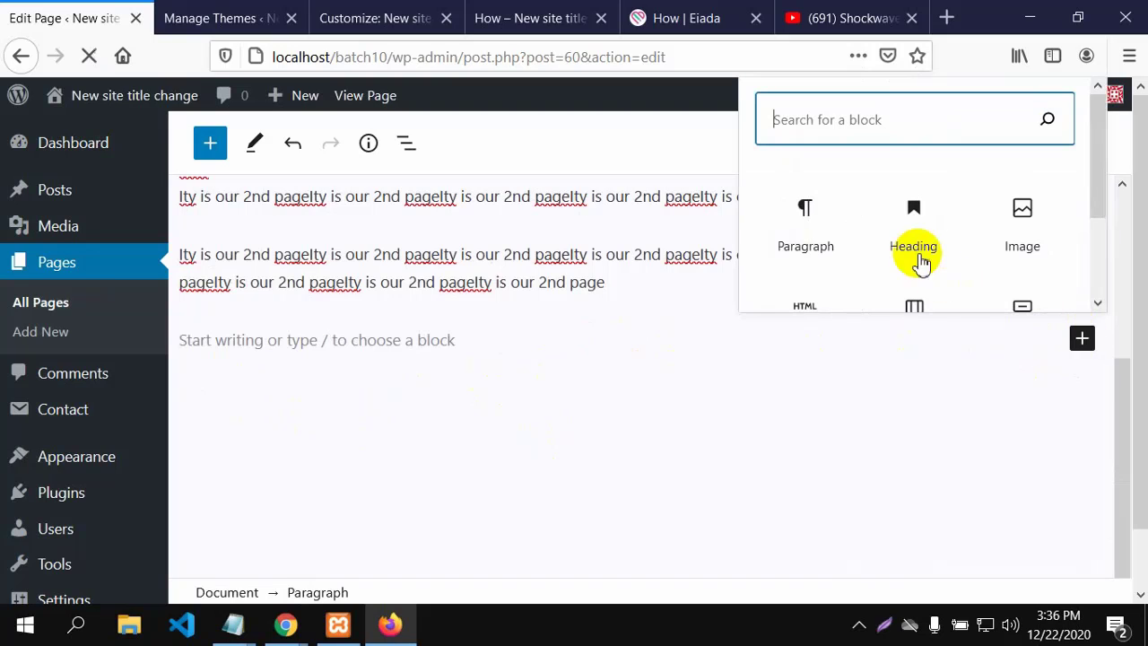
{"action": "scroll", "coordinate": [780, 117], "scroll_direction": "down", "scroll_amount": 2}
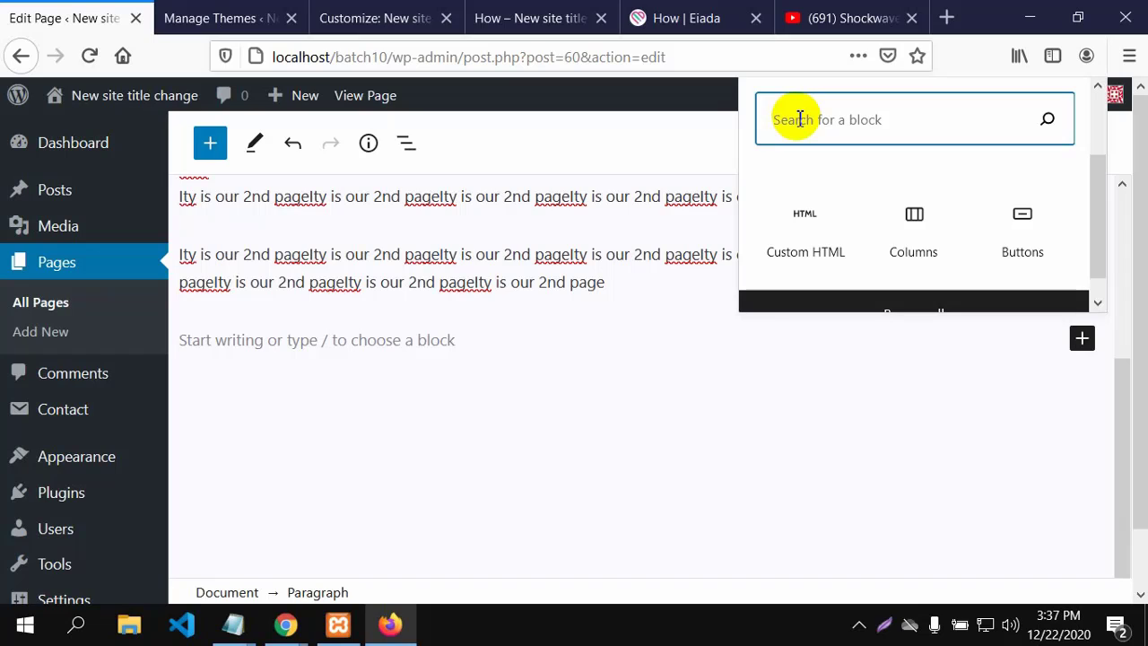
{"action": "left_click", "coordinate": [911, 247]}
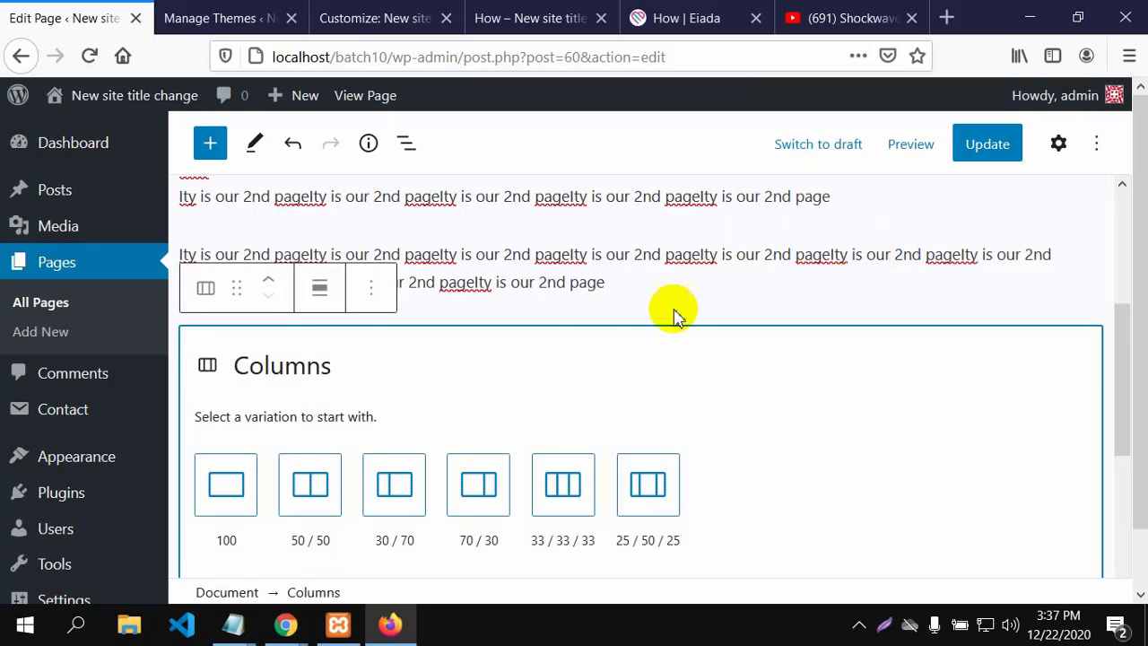
{"action": "left_click", "coordinate": [554, 489]}
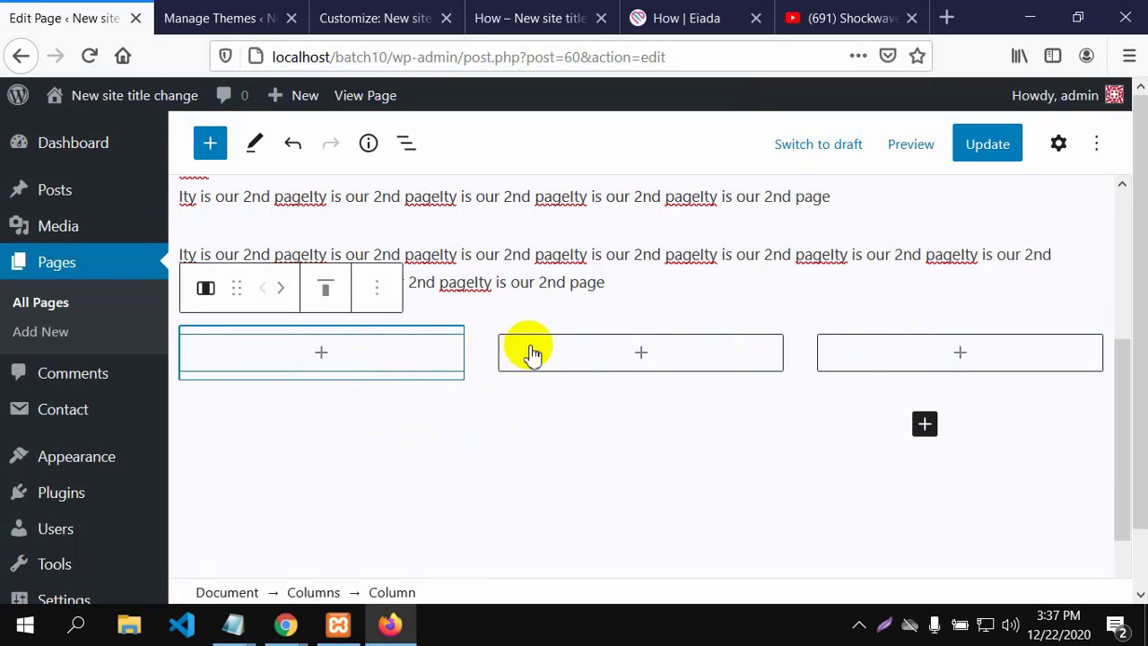
Insert an Image block in the middle column using cropped-spring-5131048_1280.jpg from the media library.
{"action": "left_click", "coordinate": [642, 354]}
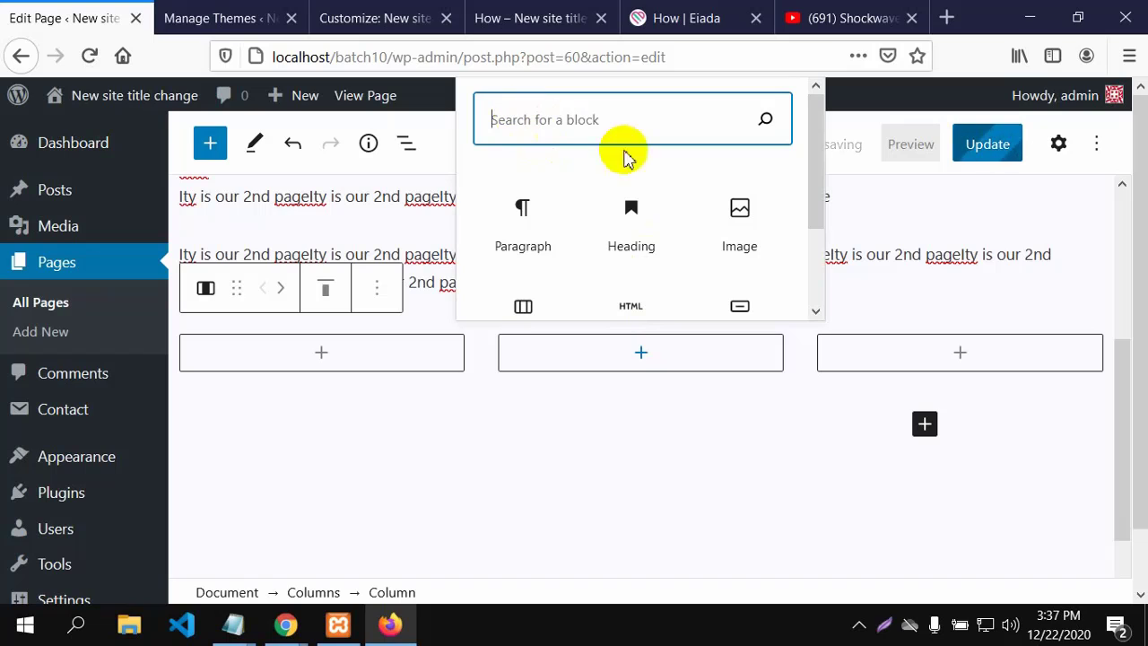
{"action": "left_click", "coordinate": [743, 226]}
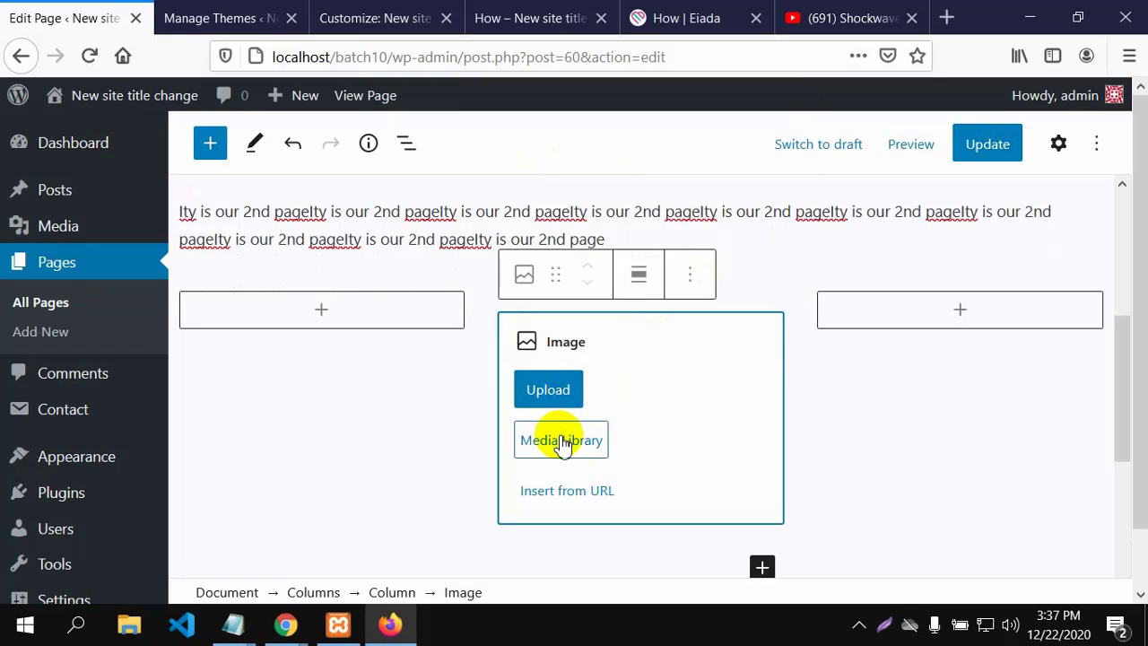
{"action": "left_click", "coordinate": [560, 441]}
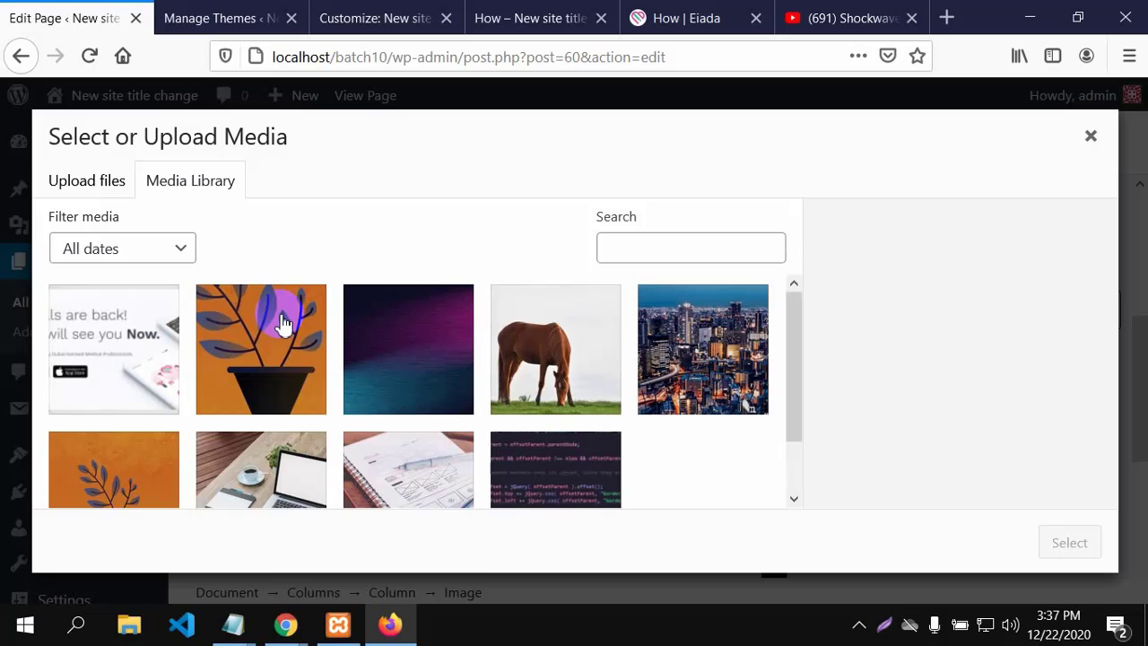
{"action": "scroll", "coordinate": [332, 361], "scroll_direction": "down", "scroll_amount": 1}
{"action": "left_click", "coordinate": [139, 460]}
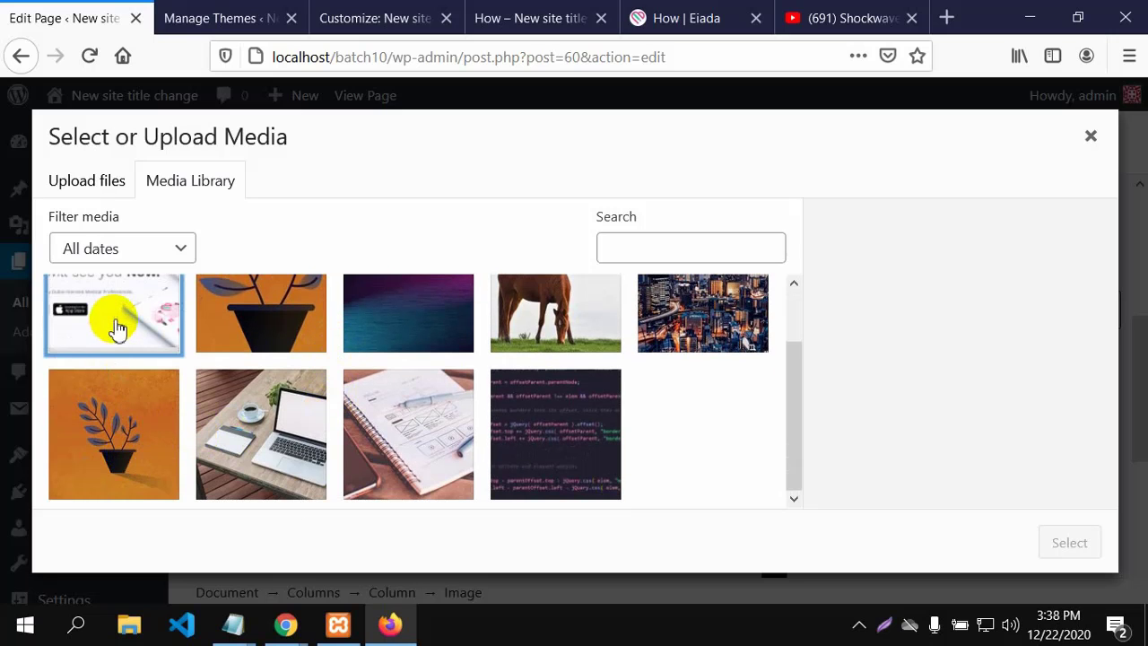
{"action": "left_click", "coordinate": [282, 336]}
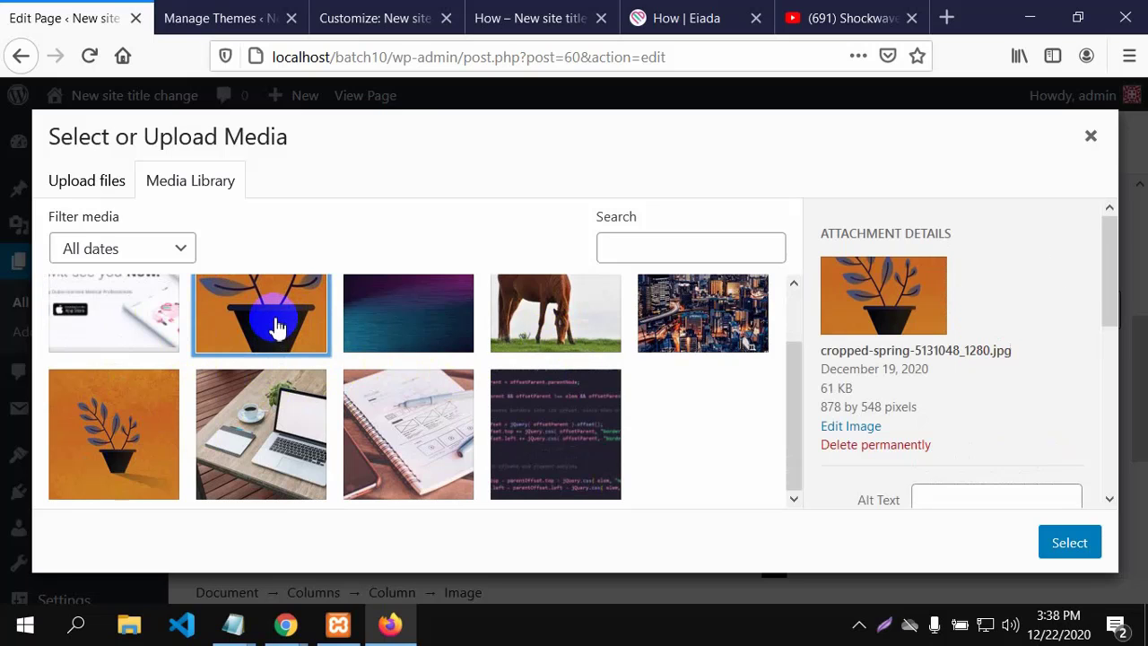
{"action": "left_click", "coordinate": [1067, 544]}
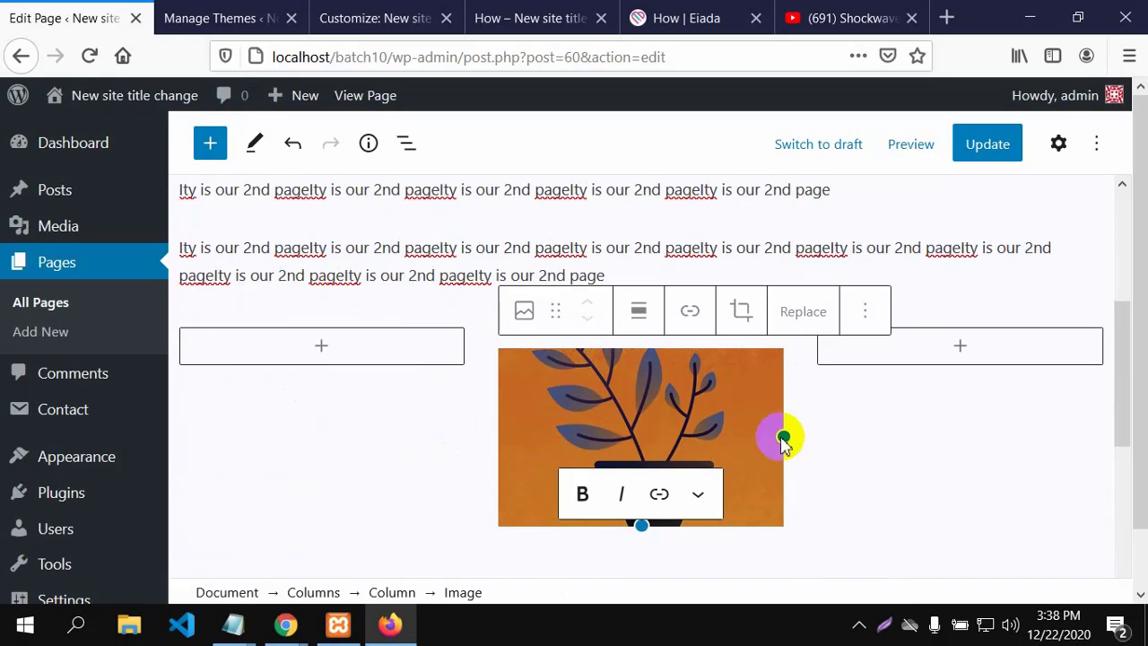
Enlarge the plant image past the middle column's edge, then show the block settings and set its width to 339.
{"action": "scroll", "coordinate": [754, 430], "scroll_direction": "down", "scroll_amount": 2}
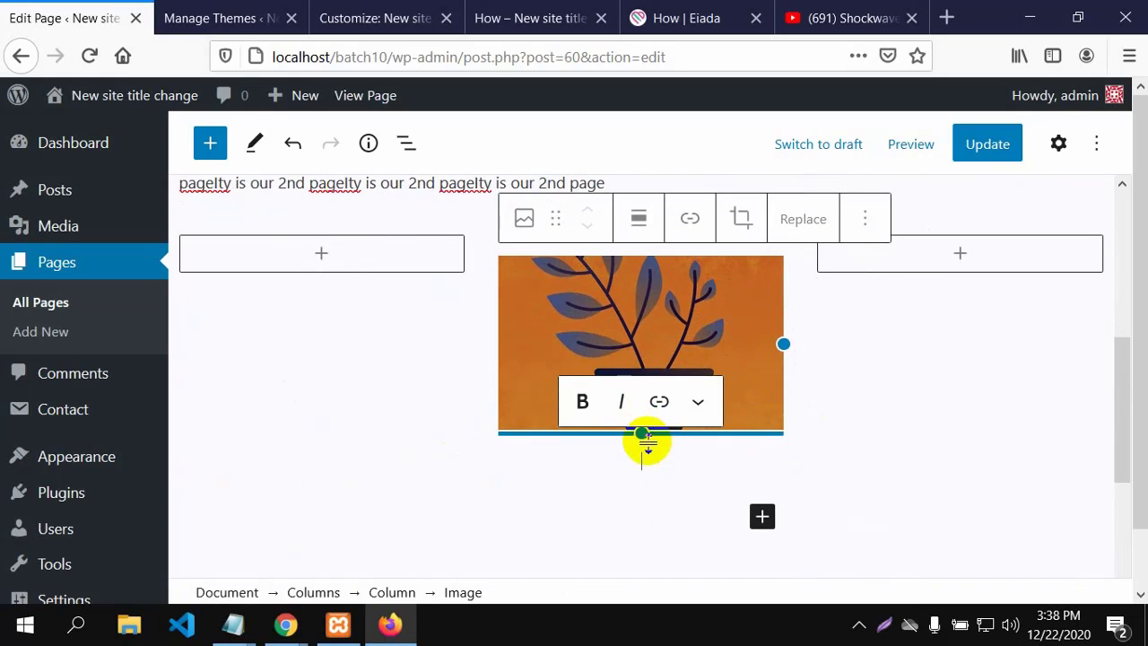
{"action": "left_click_drag", "start_coordinate": [646, 434], "coordinate": [697, 485]}
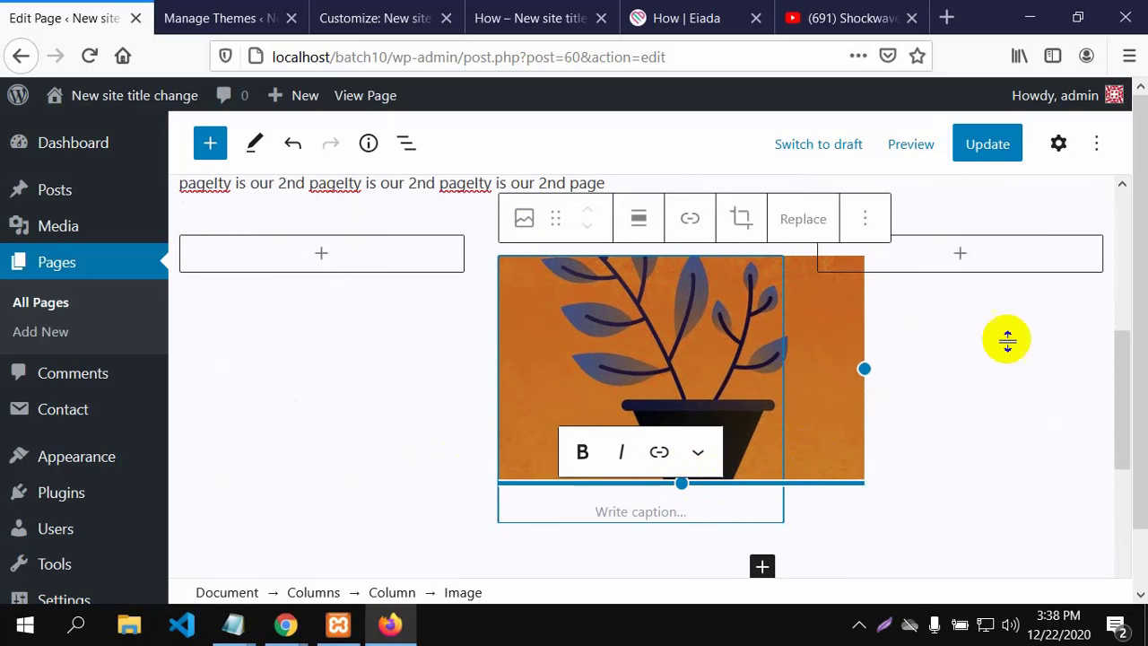
{"action": "left_click", "coordinate": [1067, 145]}
{"action": "scroll", "coordinate": [964, 400], "scroll_direction": "down", "scroll_amount": 3}
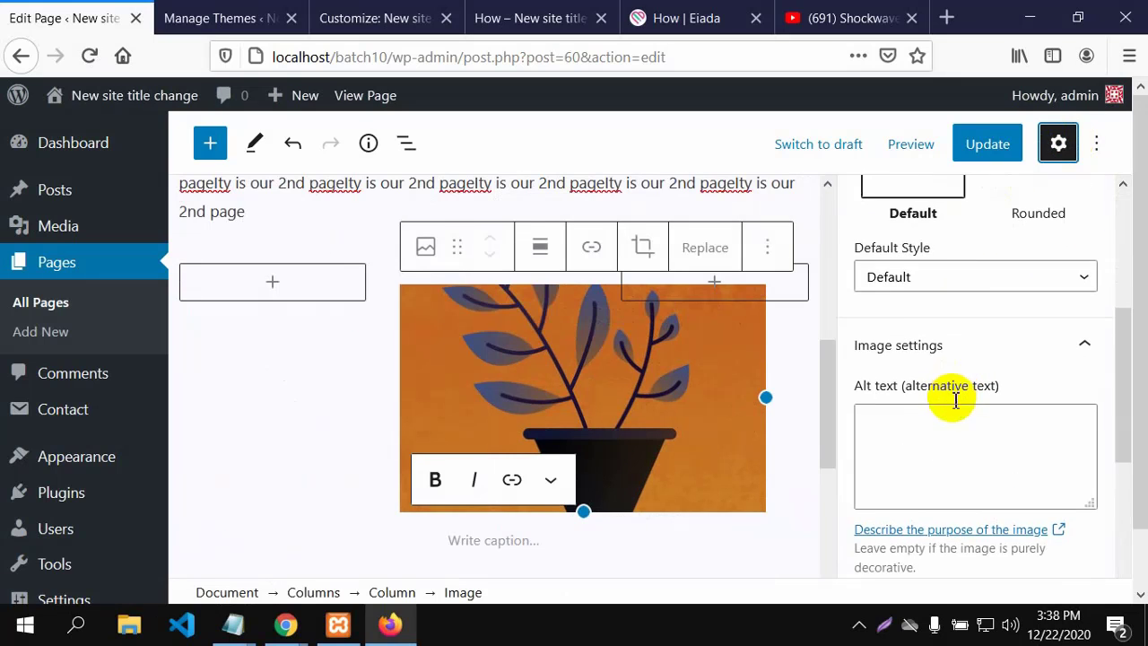
{"action": "scroll", "coordinate": [955, 400], "scroll_direction": "down", "scroll_amount": 3}
{"action": "scroll", "coordinate": [821, 436], "scroll_direction": "down", "scroll_amount": 3}
{"action": "scroll", "coordinate": [924, 439], "scroll_direction": "down", "scroll_amount": 2}
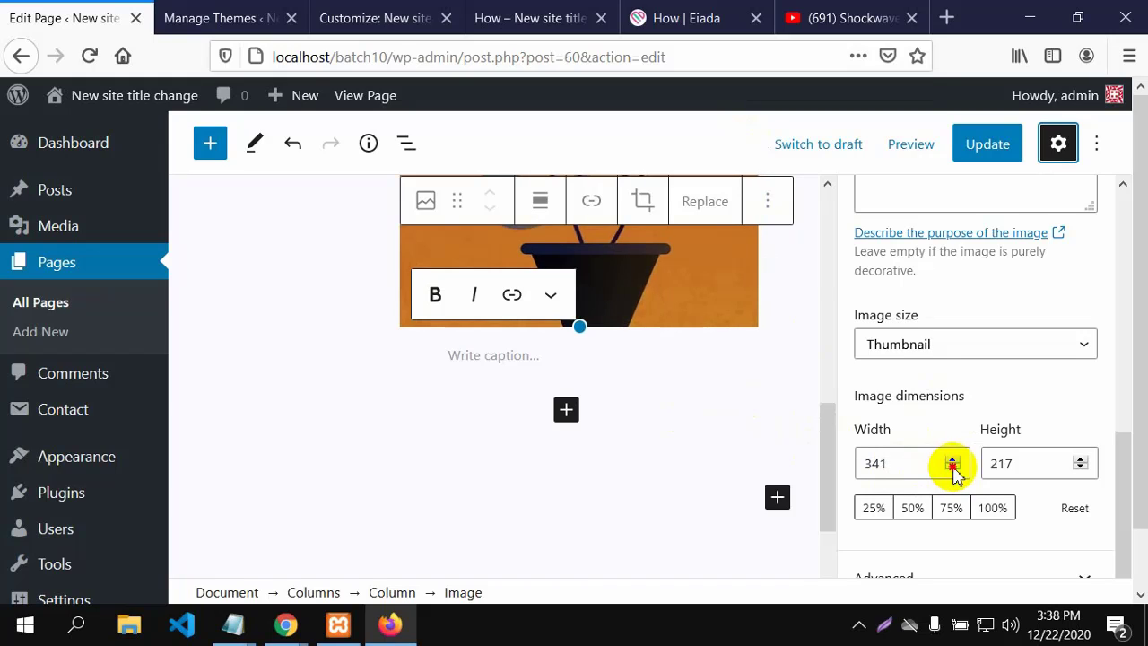
Set the plant image's height to 300 and update the page.
{"action": "left_click", "coordinate": [1081, 458]}
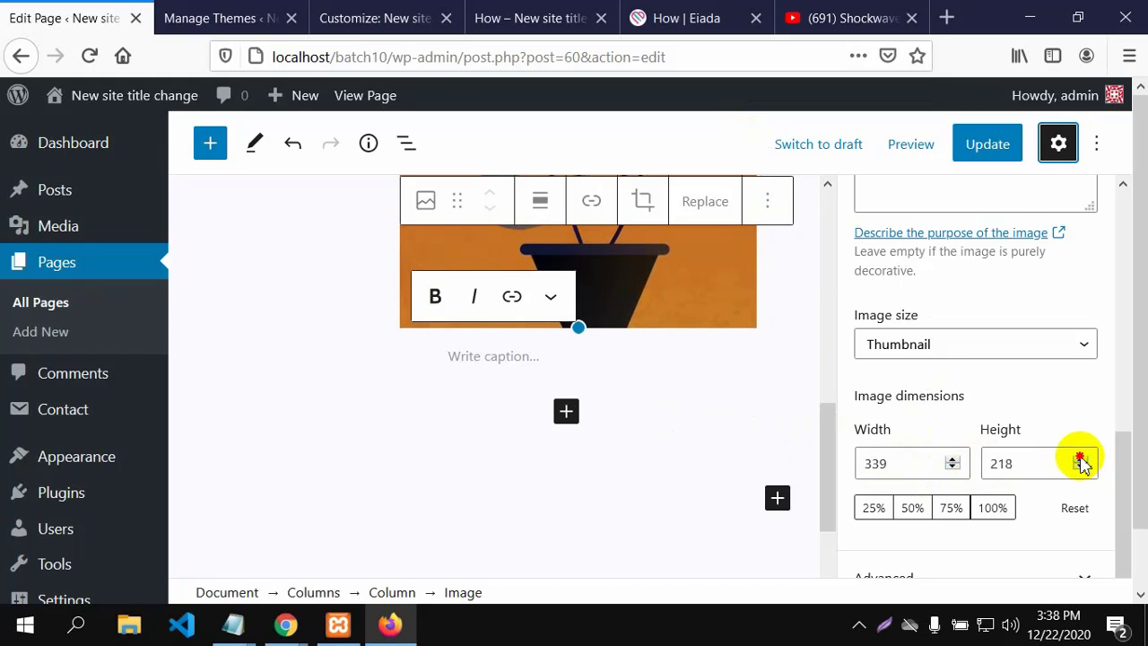
{"action": "double_click", "coordinate": [1081, 459]}
{"action": "double_click", "coordinate": [1081, 458]}
{"action": "triple_click", "coordinate": [1080, 458]}
{"action": "double_click", "coordinate": [1081, 458]}
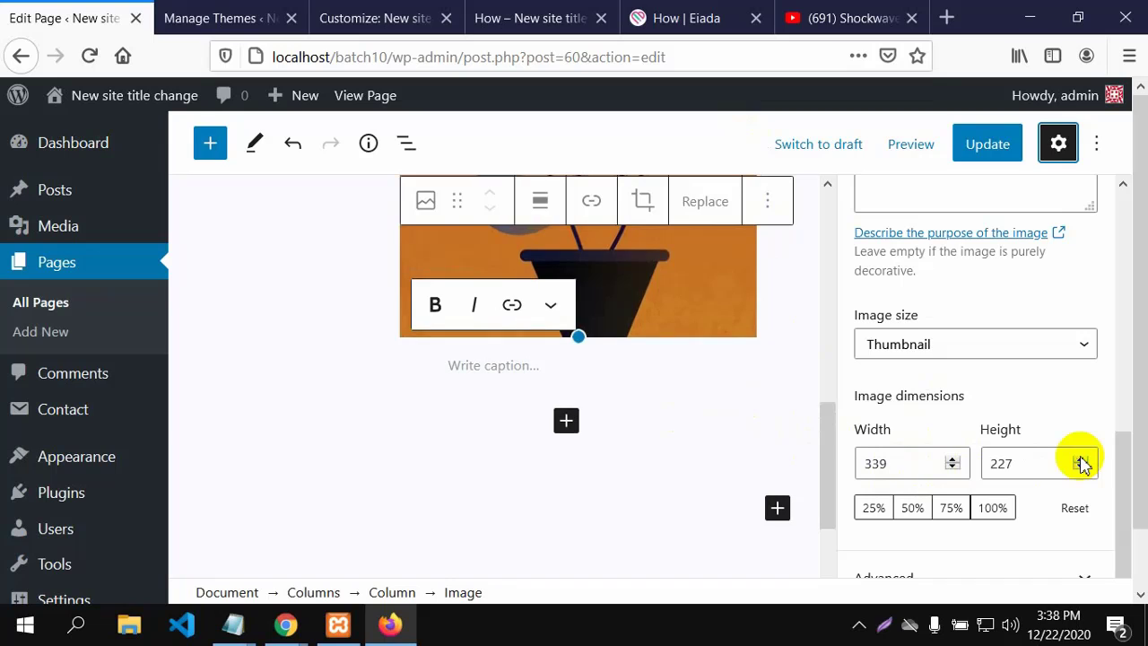
{"action": "double_click", "coordinate": [1081, 458]}
{"action": "double_click", "coordinate": [1081, 458]}
{"action": "left_click", "coordinate": [1080, 459]}
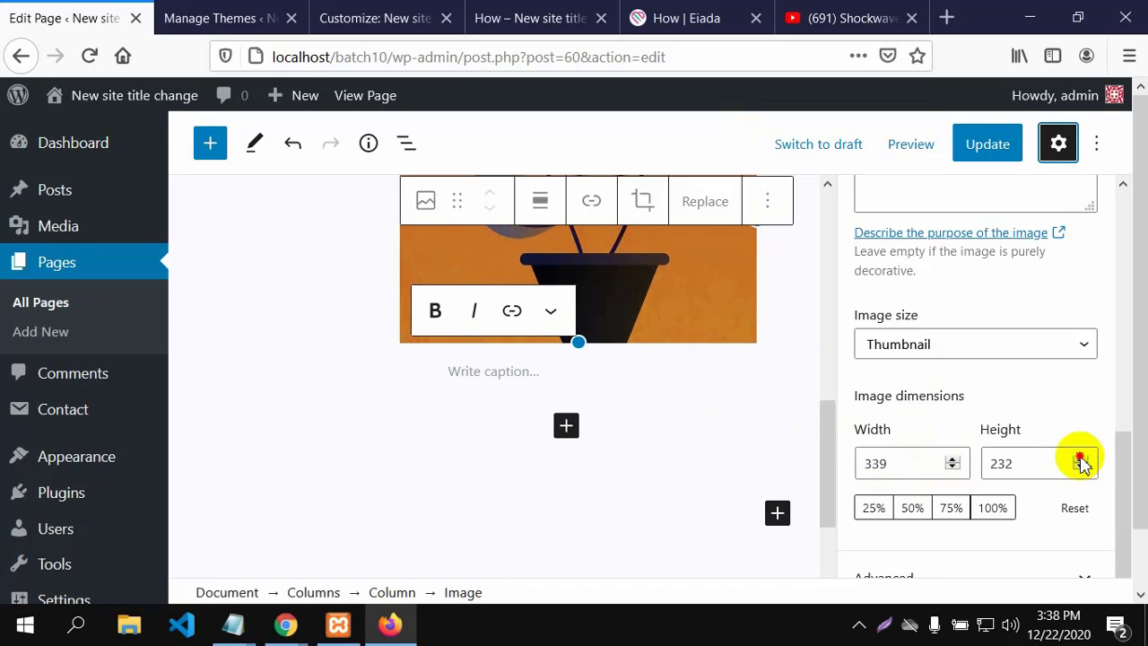
{"action": "double_click", "coordinate": [1081, 458]}
{"action": "triple_click", "coordinate": [1080, 459]}
{"action": "double_click", "coordinate": [1081, 458]}
{"action": "double_click", "coordinate": [1081, 458]}
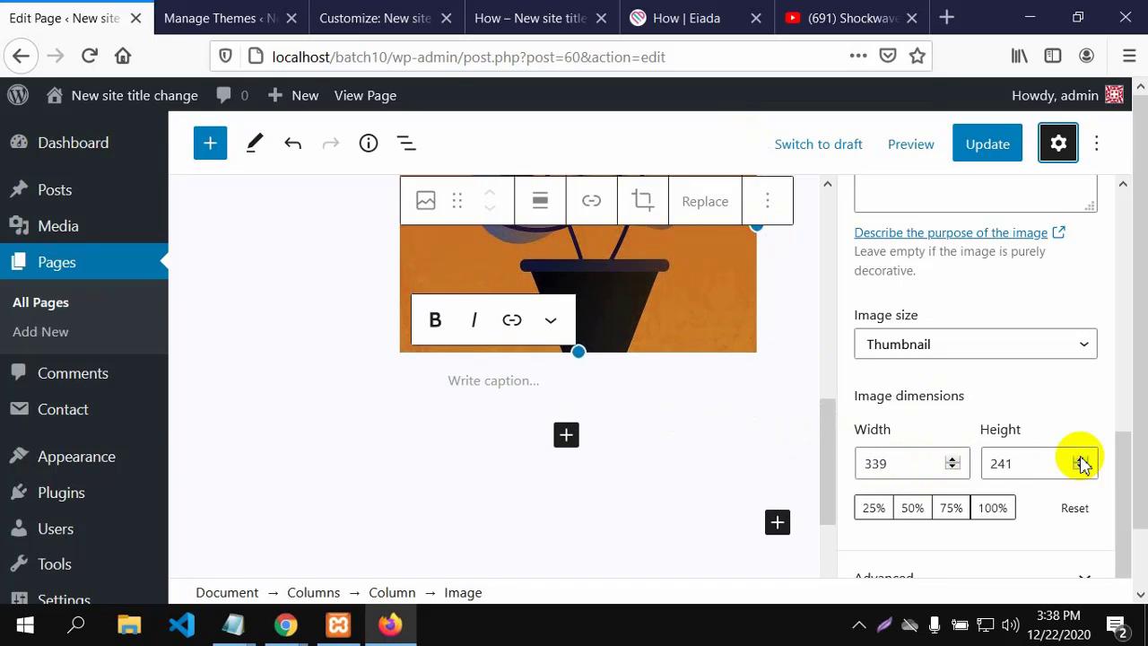
{"action": "double_click", "coordinate": [1081, 458]}
{"action": "left_click", "coordinate": [1081, 458]}
{"action": "triple_click", "coordinate": [1081, 458]}
{"action": "triple_click", "coordinate": [1081, 458]}
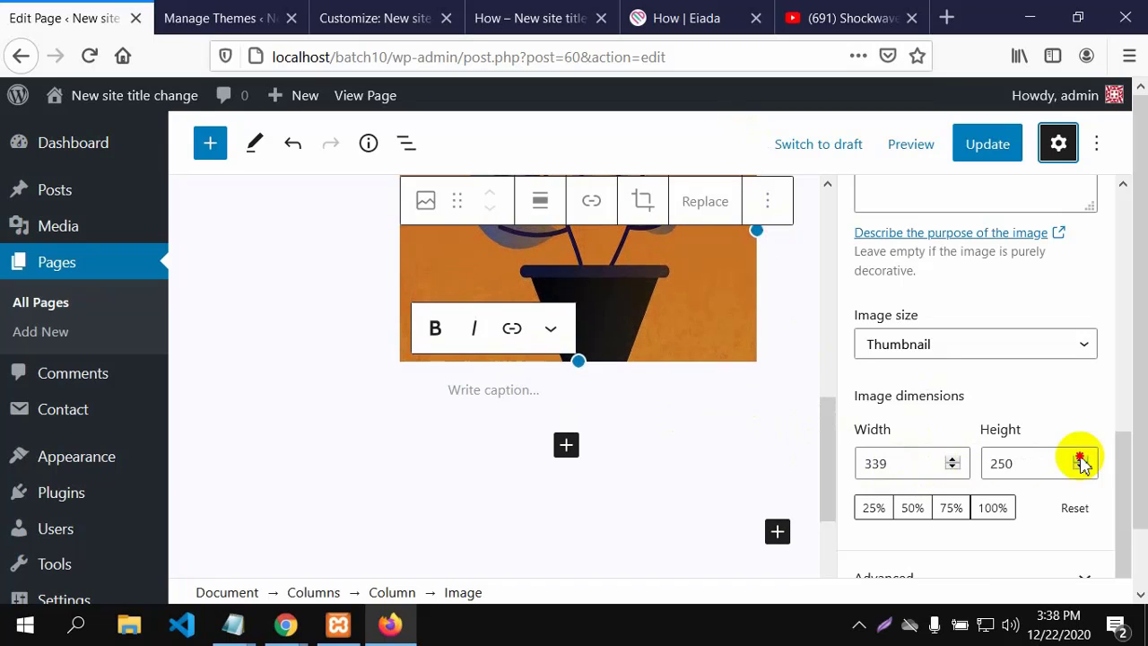
{"action": "triple_click", "coordinate": [1080, 458]}
{"action": "left_click", "coordinate": [1081, 459]}
{"action": "left_click", "coordinate": [1081, 459]}
{"action": "left_click", "coordinate": [1081, 458]}
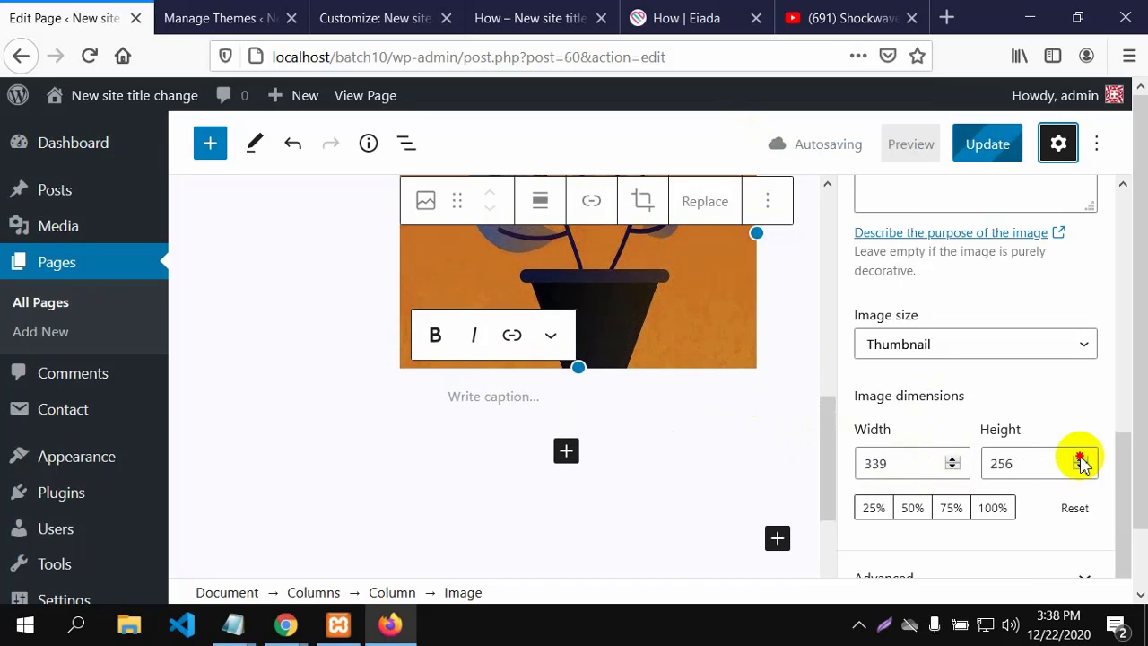
{"action": "left_click", "coordinate": [1081, 458]}
{"action": "left_click", "coordinate": [1081, 458]}
{"action": "triple_click", "coordinate": [1080, 459]}
{"action": "double_click", "coordinate": [1080, 458]}
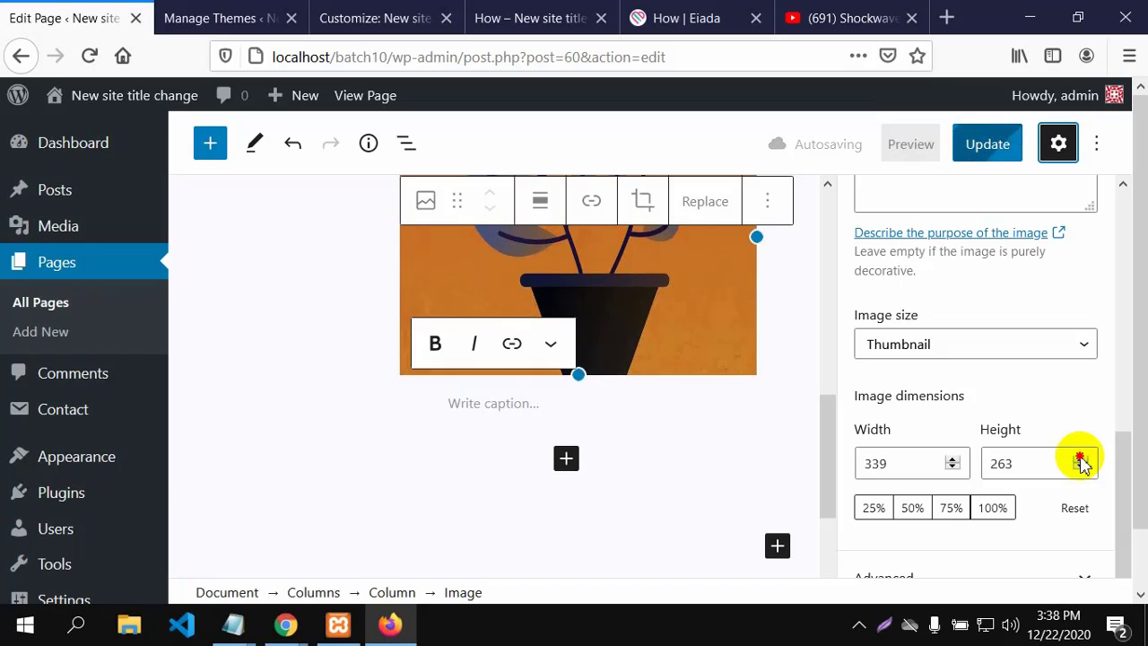
{"action": "double_click", "coordinate": [1081, 458]}
{"action": "double_click", "coordinate": [1080, 458]}
{"action": "double_click", "coordinate": [1081, 458]}
{"action": "double_click", "coordinate": [1081, 458]}
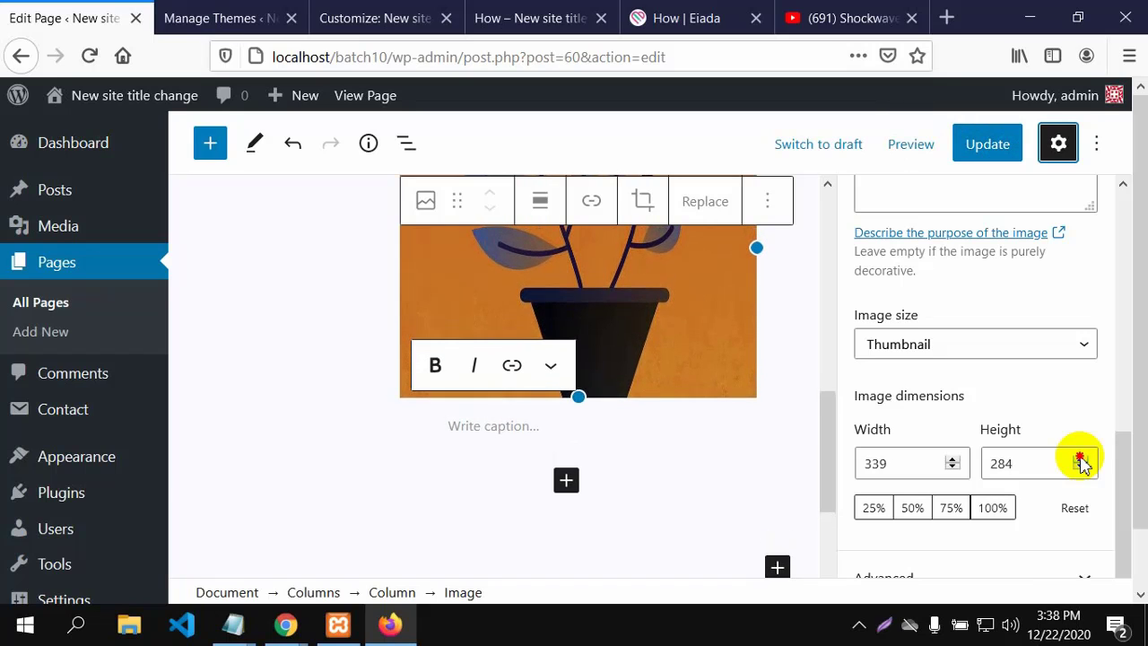
{"action": "double_click", "coordinate": [1081, 458]}
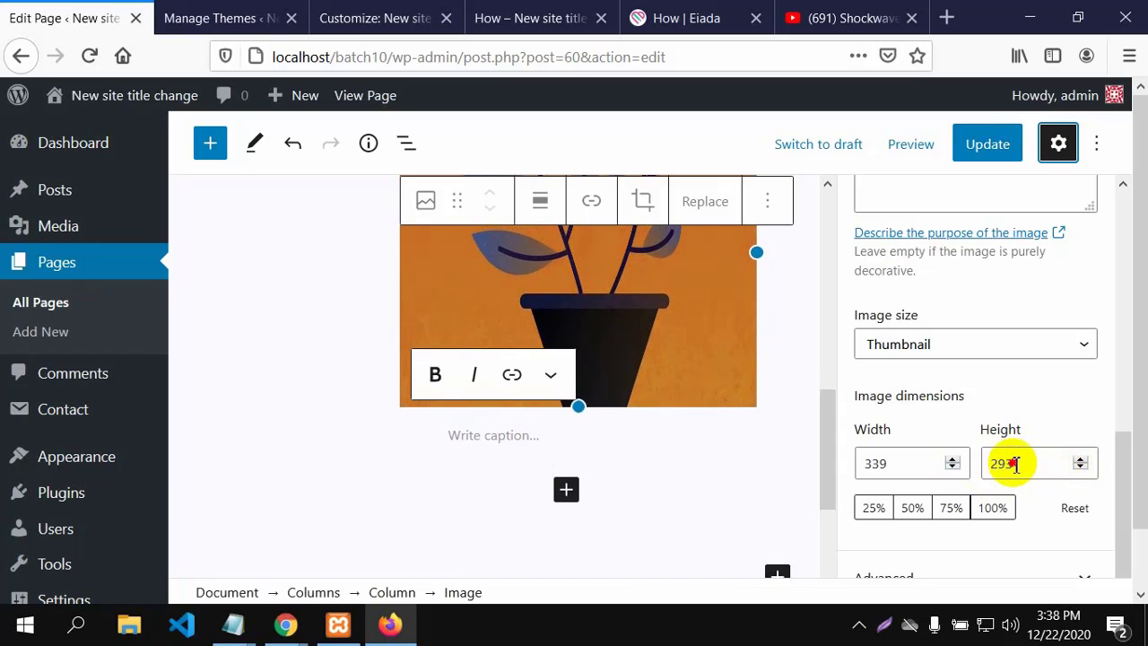
{"action": "left_click_drag", "start_coordinate": [1011, 464], "coordinate": [990, 463]}
{"action": "type", "text": "00"}
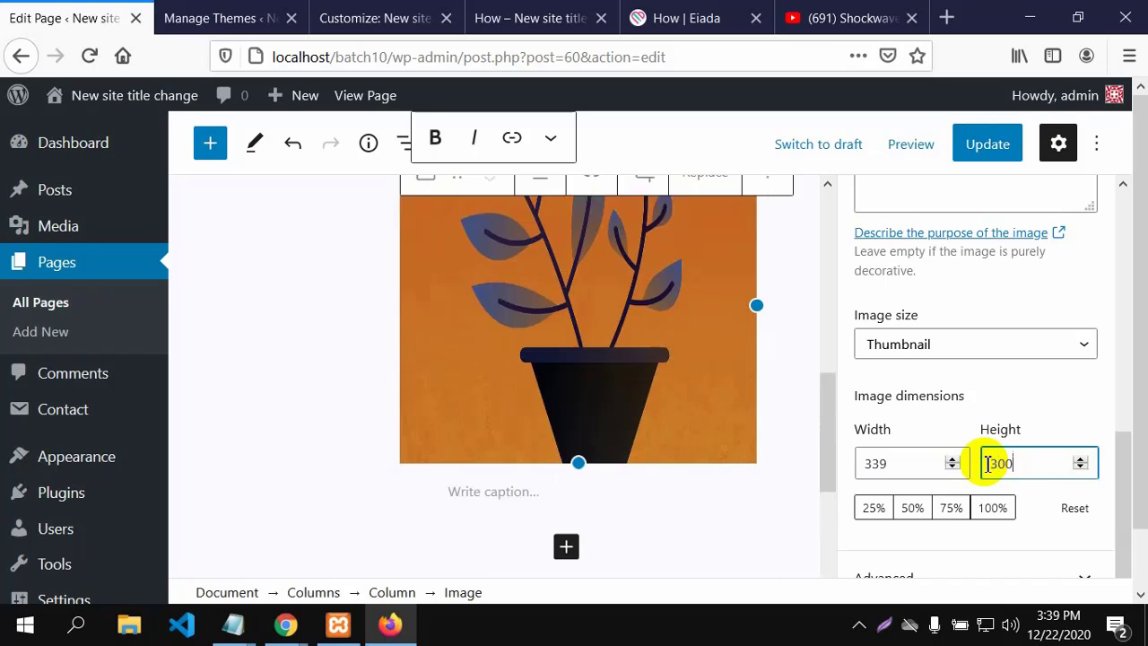
{"action": "left_click", "coordinate": [997, 144]}
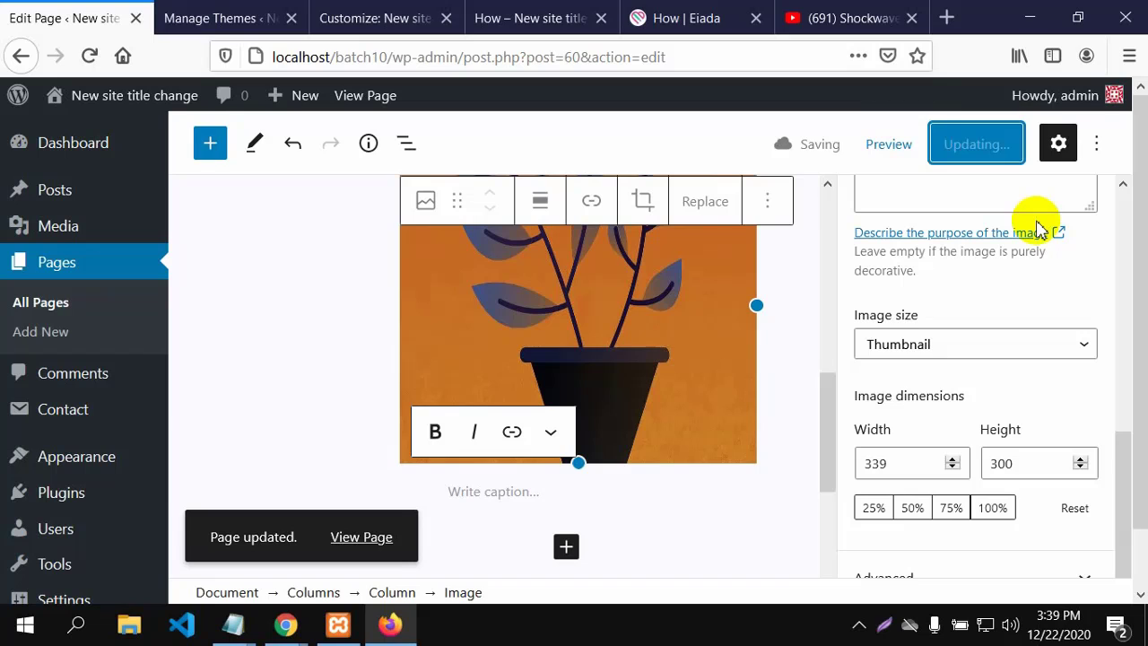
Reload the published local How page and examine how the plant image appears below the text.
{"action": "left_click", "coordinate": [391, 19]}
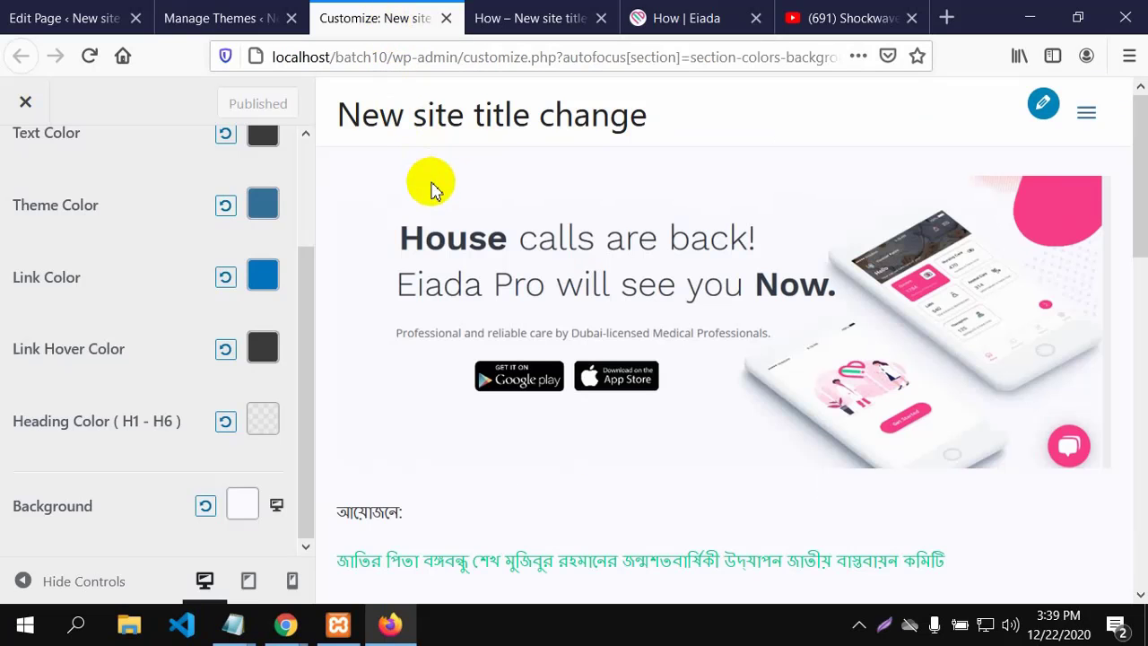
{"action": "left_click", "coordinate": [581, 23]}
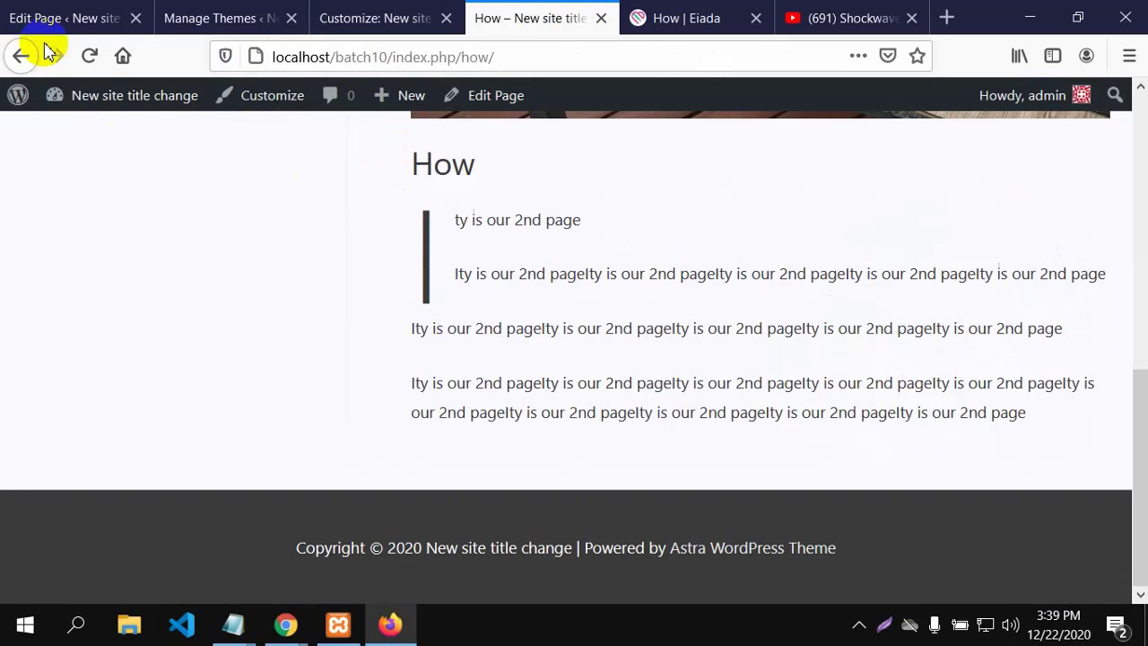
{"action": "left_click", "coordinate": [88, 56]}
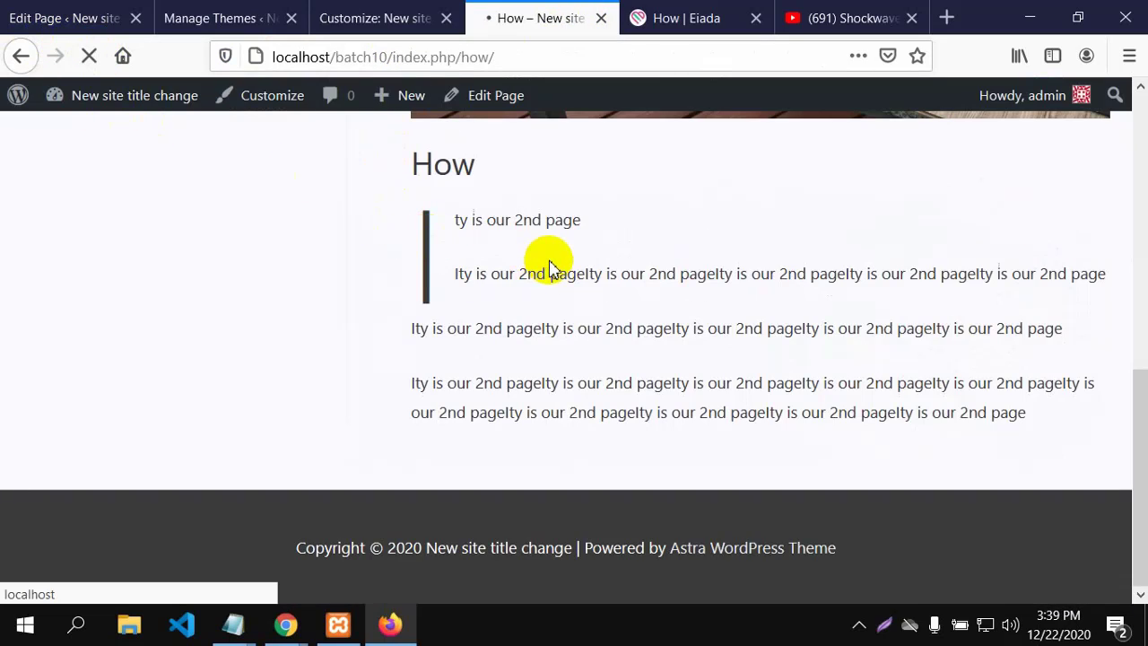
{"action": "scroll", "coordinate": [713, 341], "scroll_direction": "down", "scroll_amount": 3}
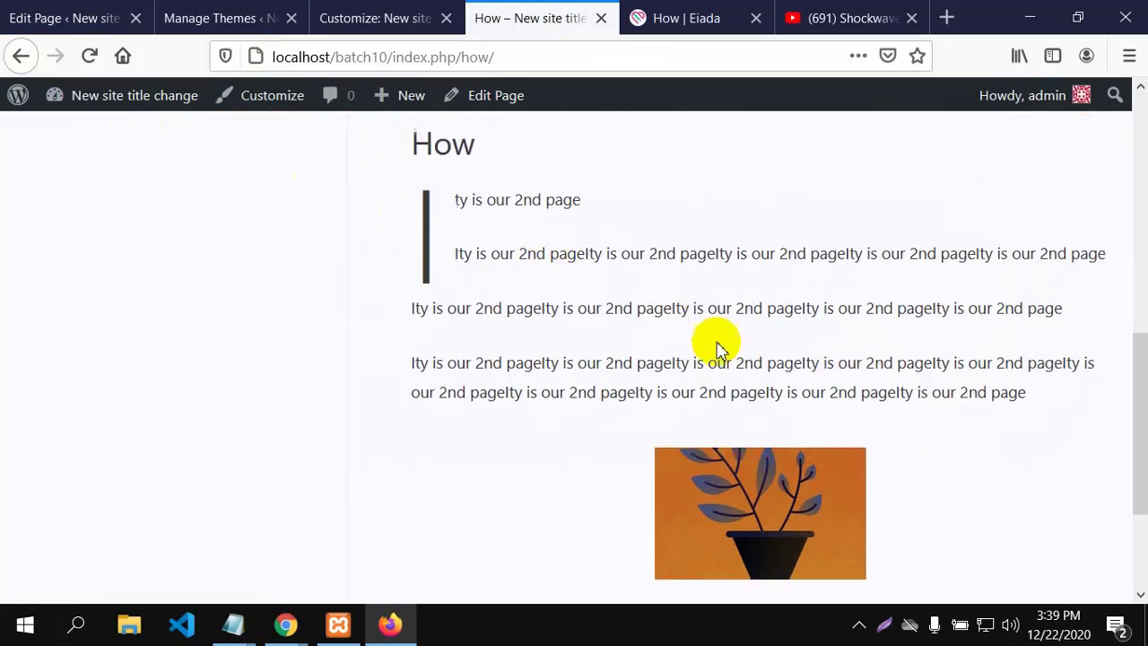
{"action": "scroll", "coordinate": [724, 360], "scroll_direction": "up", "scroll_amount": 2}
{"action": "scroll", "coordinate": [725, 359], "scroll_direction": "down", "scroll_amount": 1}
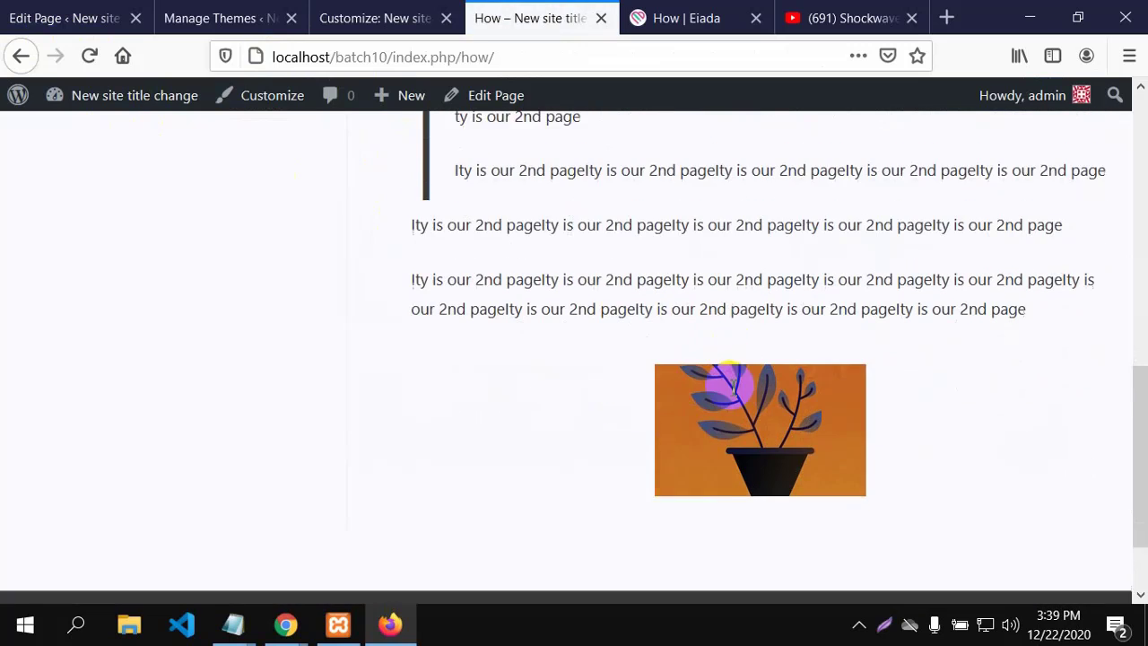
{"action": "scroll", "coordinate": [733, 392], "scroll_direction": "up", "scroll_amount": 1}
{"action": "scroll", "coordinate": [731, 387], "scroll_direction": "up", "scroll_amount": 1}
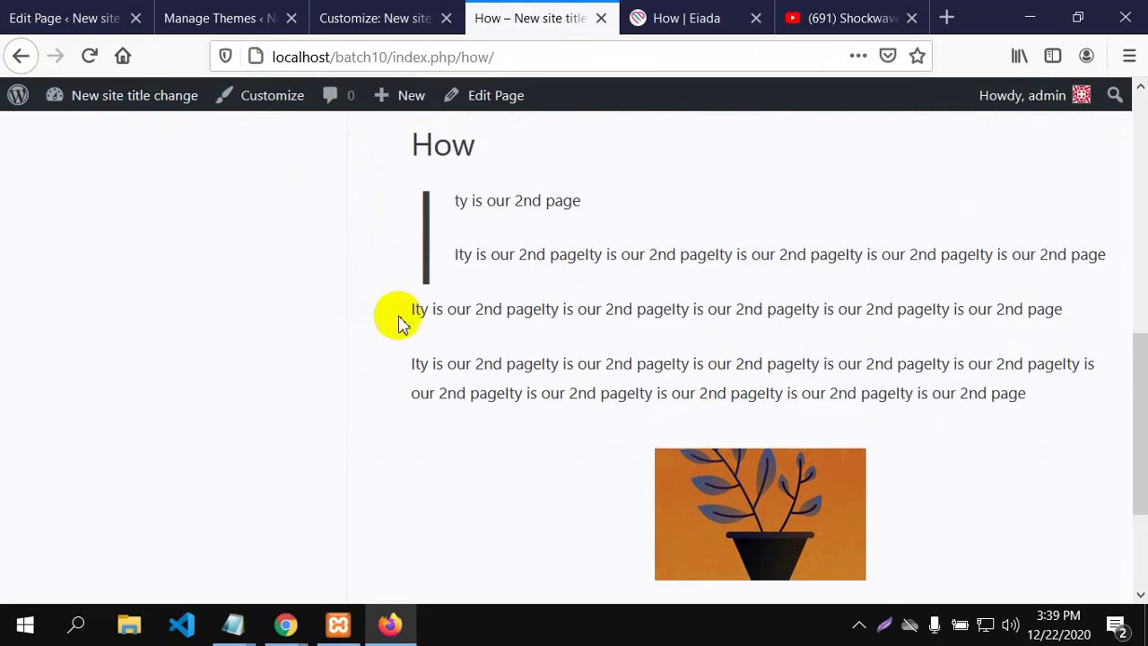
{"action": "scroll", "coordinate": [598, 376], "scroll_direction": "down", "scroll_amount": 4}
{"action": "scroll", "coordinate": [341, 333], "scroll_direction": "up", "scroll_amount": 7}
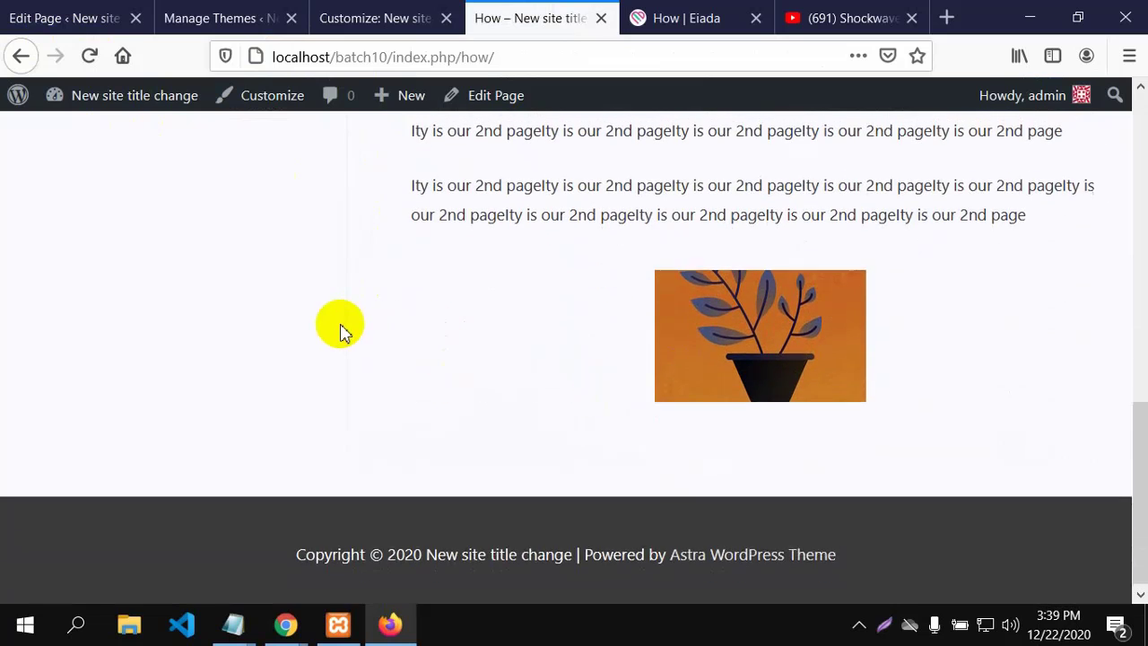
Return to the How page editor and review the plant image's style, size and dimension settings.
{"action": "left_click", "coordinate": [64, 20]}
{"action": "scroll", "coordinate": [987, 364], "scroll_direction": "up", "scroll_amount": 3}
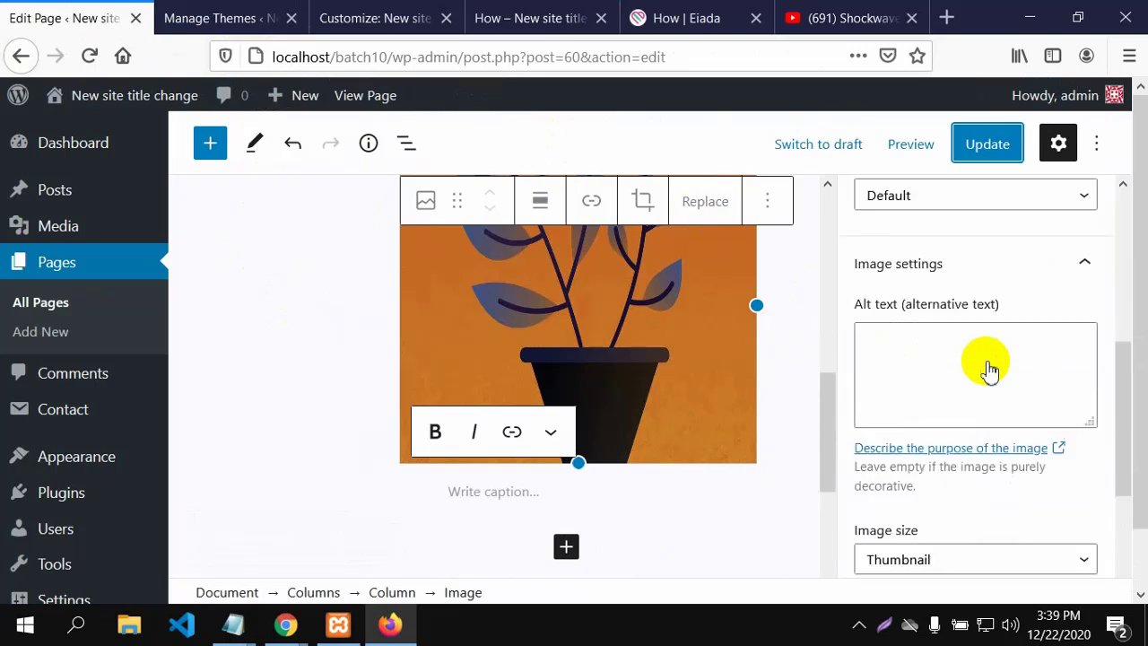
{"action": "scroll", "coordinate": [989, 385], "scroll_direction": "up", "scroll_amount": 2}
{"action": "scroll", "coordinate": [989, 417], "scroll_direction": "down", "scroll_amount": 6}
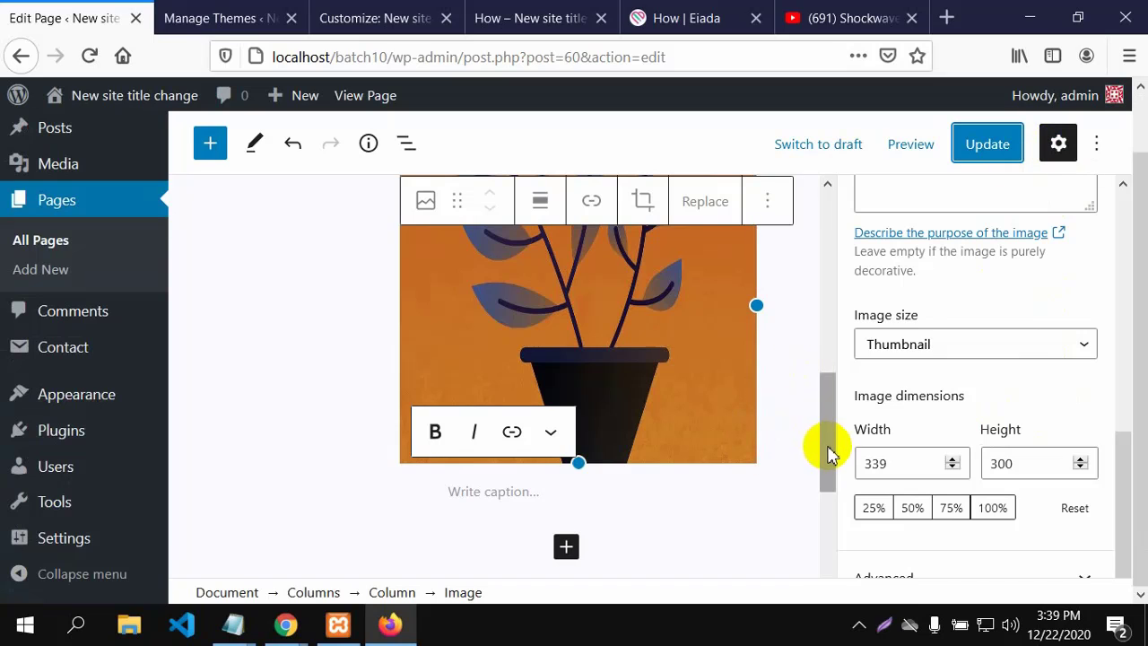
{"action": "left_click_drag", "start_coordinate": [832, 453], "coordinate": [835, 512]}
{"action": "scroll", "coordinate": [995, 333], "scroll_direction": "up", "scroll_amount": 5}
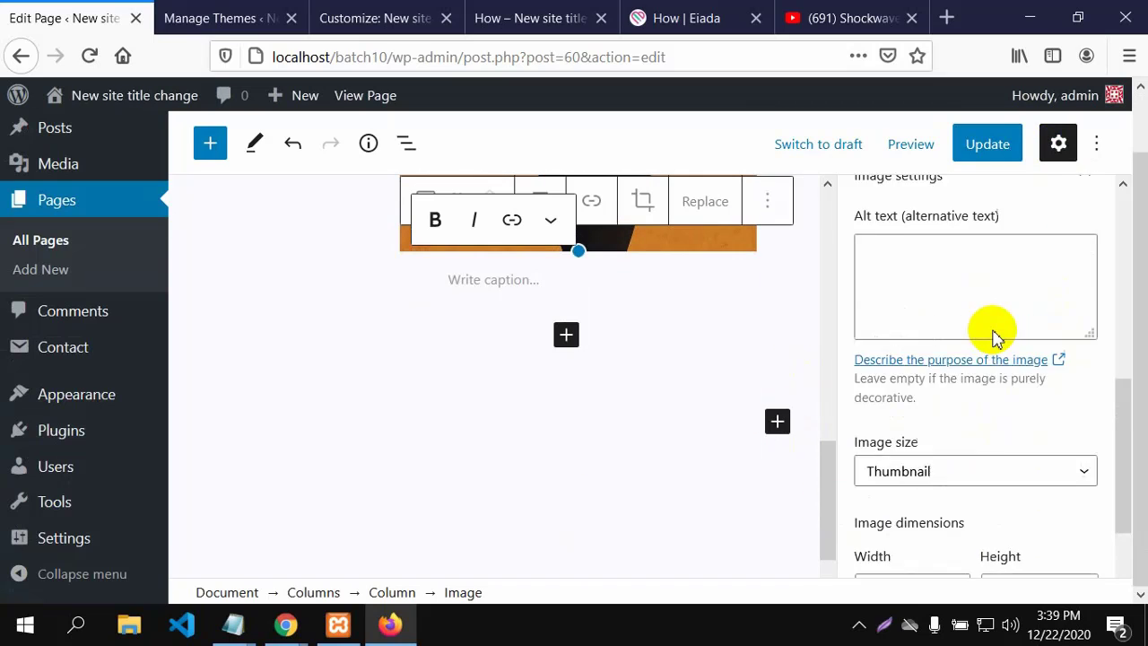
{"action": "scroll", "coordinate": [994, 341], "scroll_direction": "up", "scroll_amount": 3}
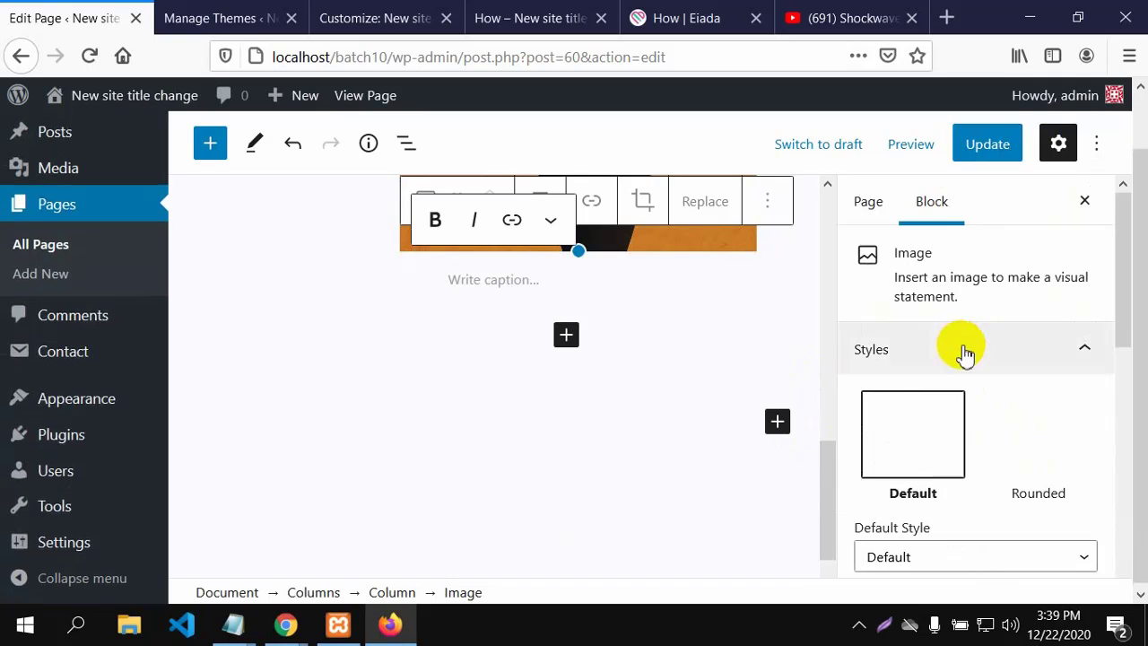
{"action": "left_click", "coordinate": [1085, 202]}
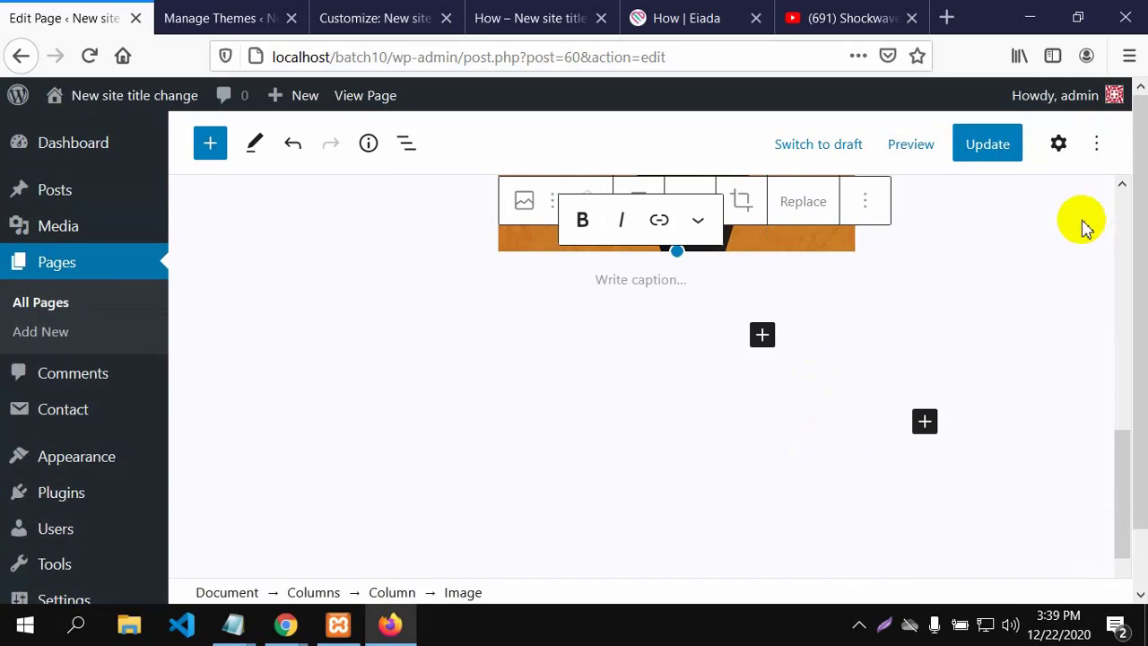
{"action": "left_click", "coordinate": [1059, 145]}
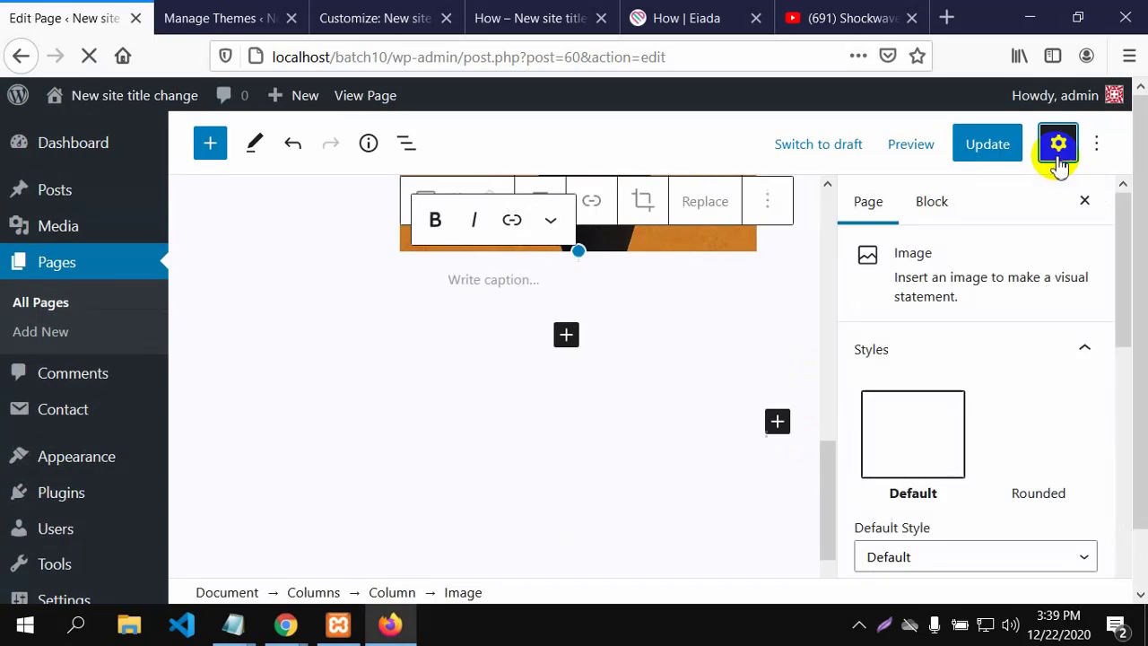
{"action": "scroll", "coordinate": [1032, 310], "scroll_direction": "down", "scroll_amount": 10}
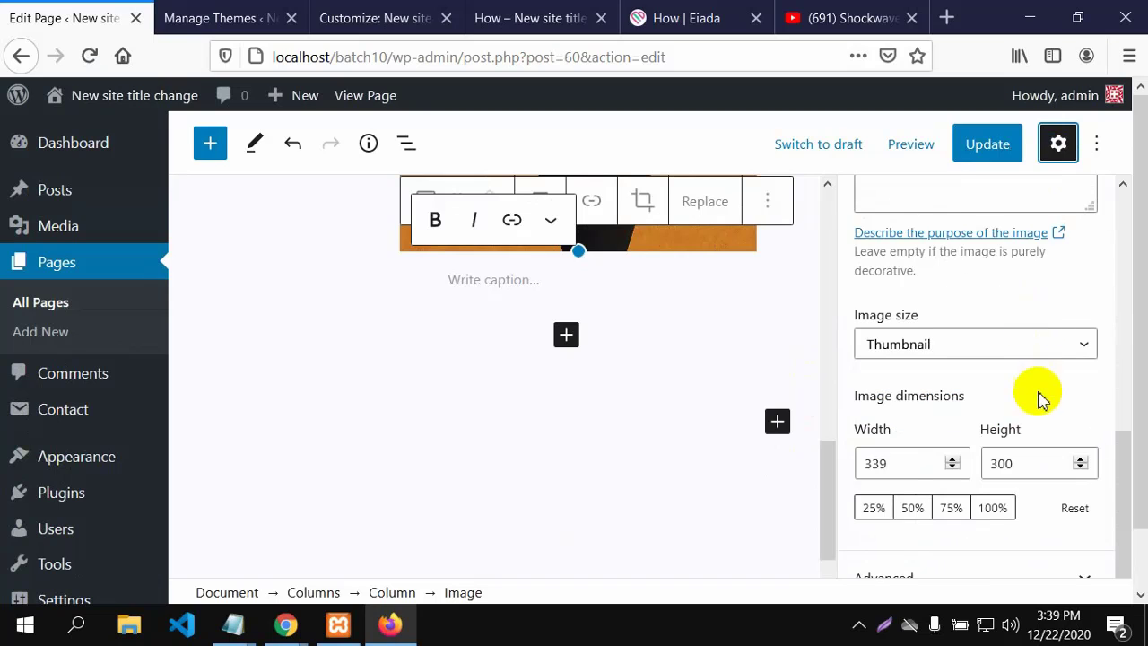
Set the How page's Astra sidebar to No Sidebar, disable its title, and update the page.
{"action": "scroll", "coordinate": [1037, 396], "scroll_direction": "down", "scroll_amount": 3}
{"action": "left_click_drag", "start_coordinate": [822, 475], "coordinate": [841, 499]}
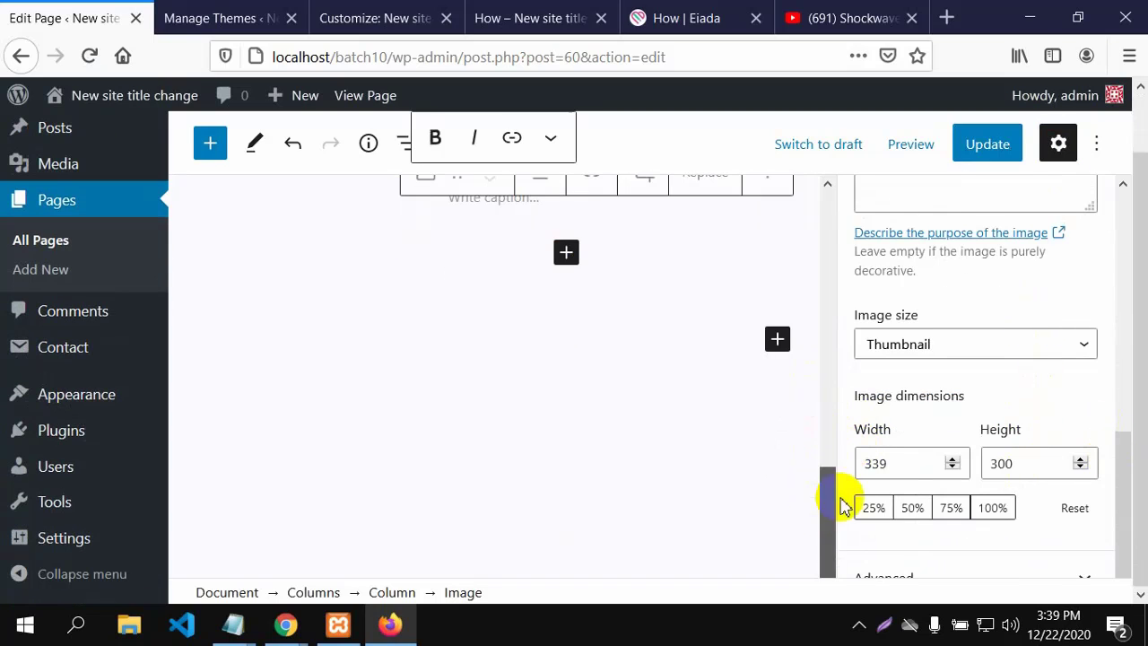
{"action": "scroll", "coordinate": [970, 392], "scroll_direction": "up", "scroll_amount": 4}
{"action": "scroll", "coordinate": [968, 392], "scroll_direction": "up", "scroll_amount": 6}
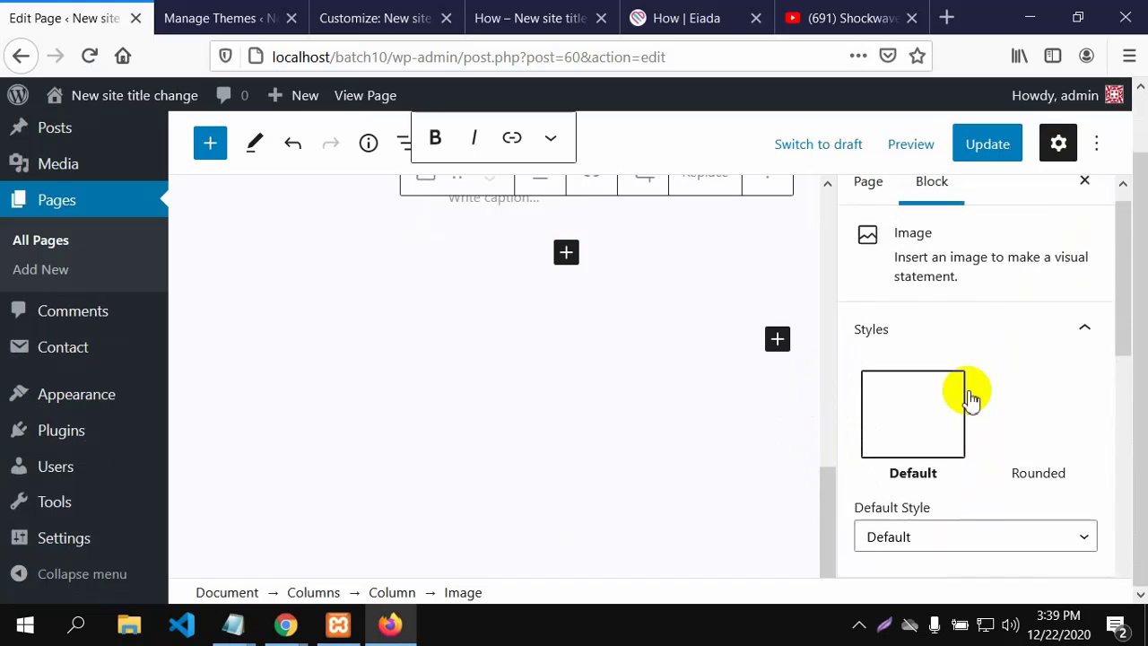
{"action": "left_click", "coordinate": [868, 203]}
{"action": "scroll", "coordinate": [955, 297], "scroll_direction": "down", "scroll_amount": 8}
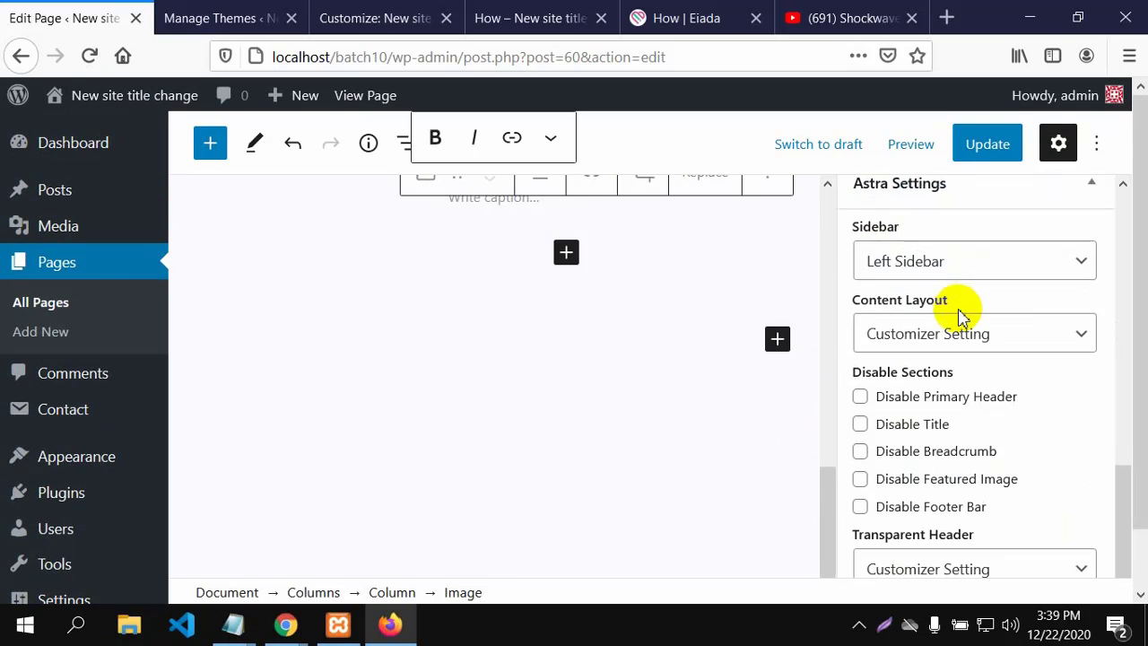
{"action": "left_click", "coordinate": [1075, 263]}
{"action": "left_click", "coordinate": [915, 380]}
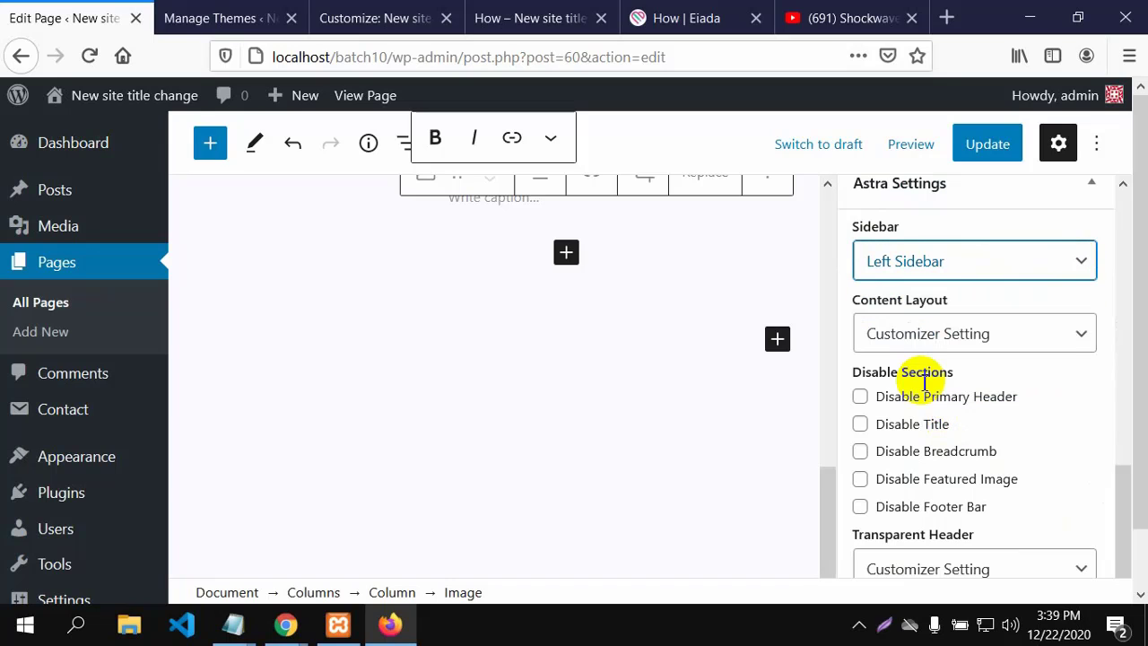
{"action": "scroll", "coordinate": [1025, 414], "scroll_direction": "down", "scroll_amount": 1}
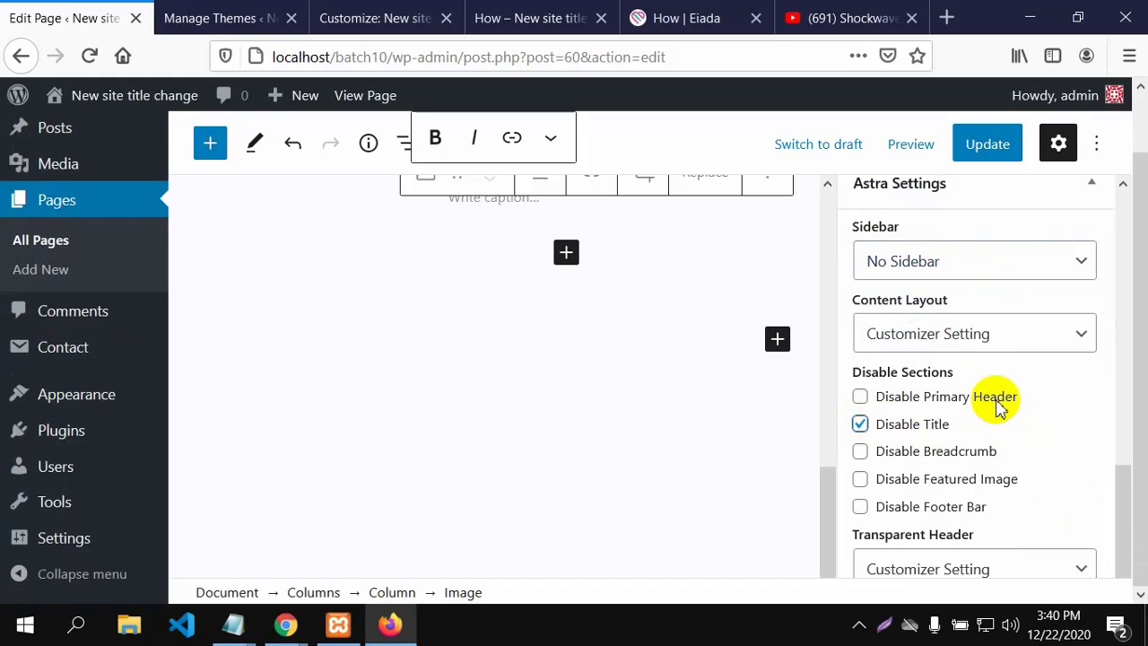
{"action": "left_click", "coordinate": [987, 150]}
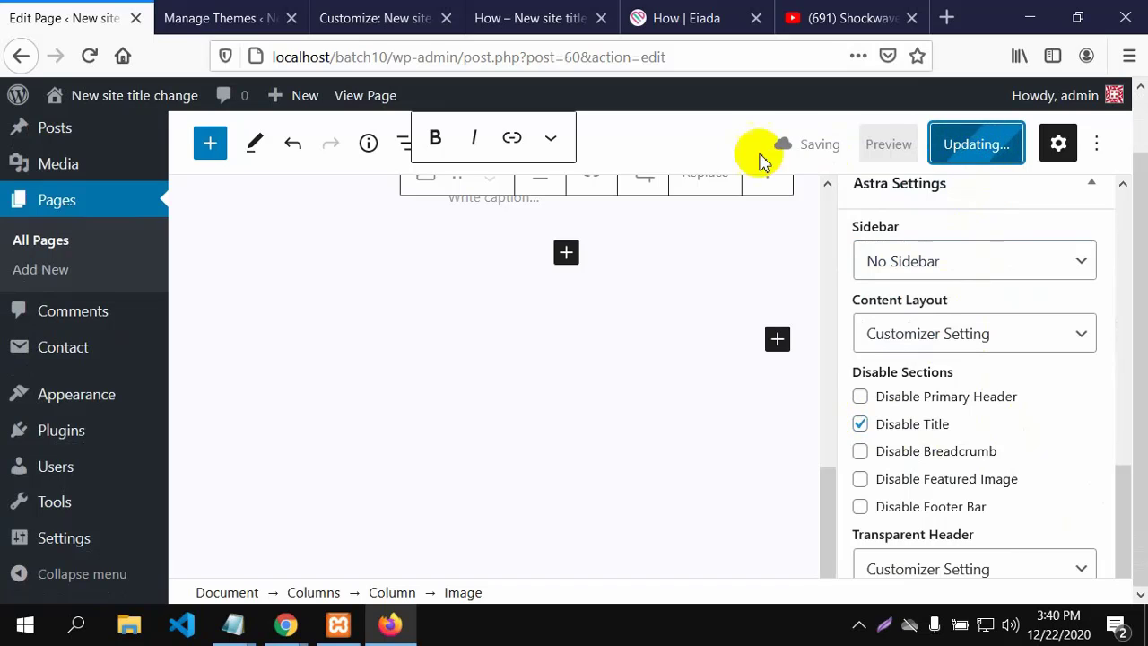
Return to the plant image's block settings, set its height to 598, and update the page.
{"action": "scroll", "coordinate": [924, 395], "scroll_direction": "up", "scroll_amount": 1}
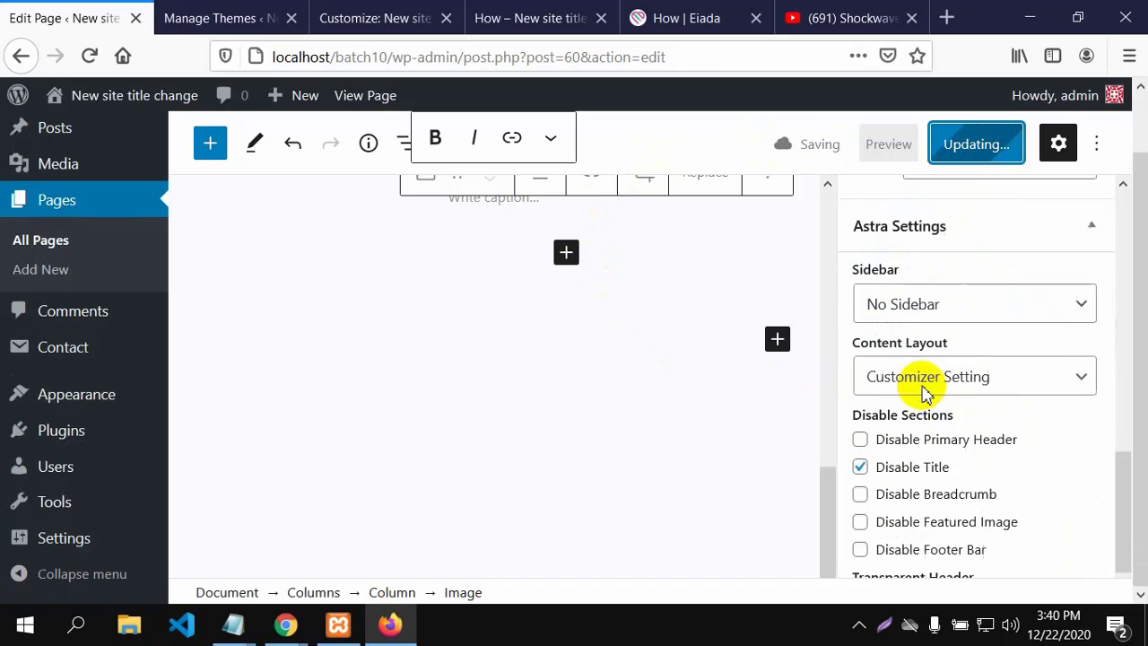
{"action": "scroll", "coordinate": [924, 395], "scroll_direction": "up", "scroll_amount": 10}
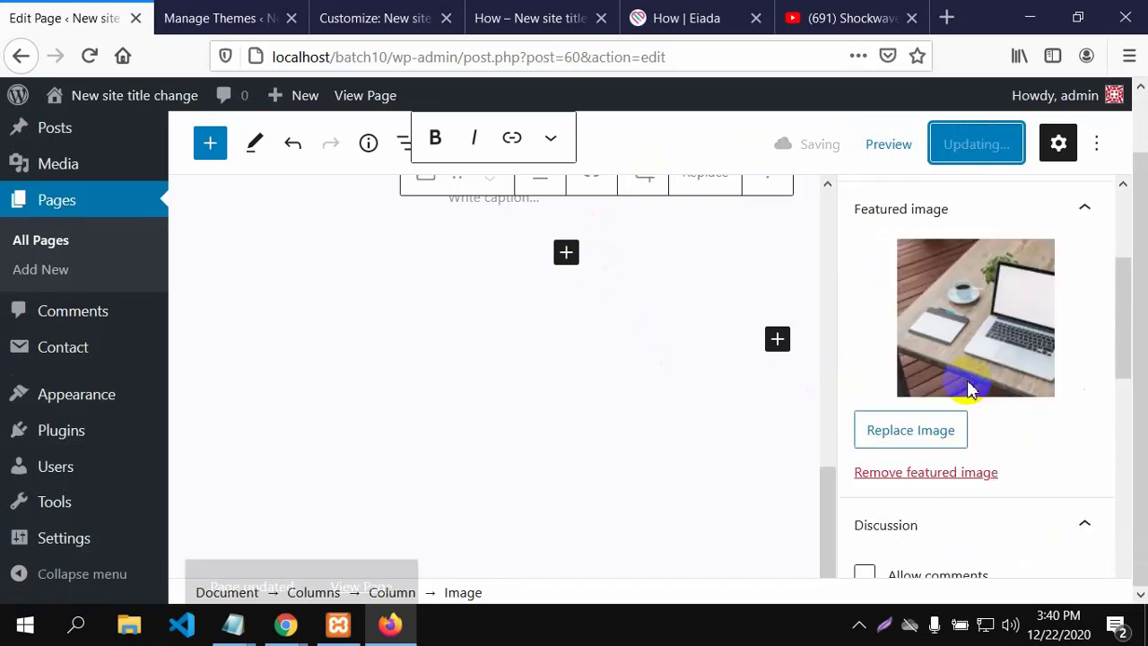
{"action": "scroll", "coordinate": [986, 377], "scroll_direction": "up", "scroll_amount": 5}
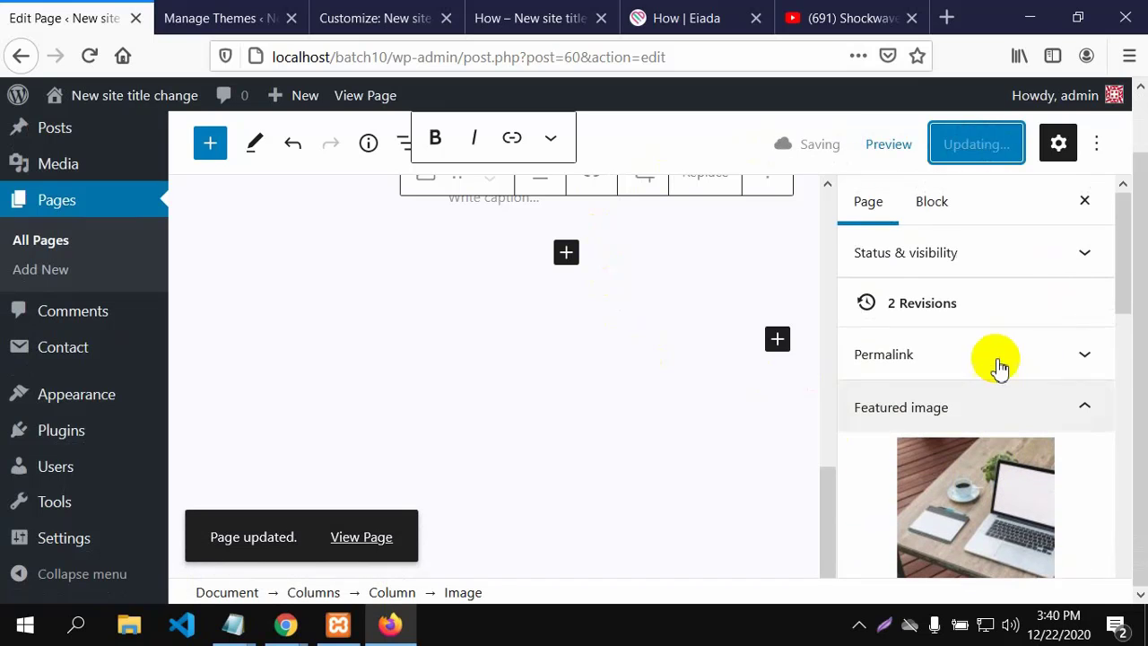
{"action": "left_click", "coordinate": [940, 213]}
{"action": "scroll", "coordinate": [969, 381], "scroll_direction": "down", "scroll_amount": 5}
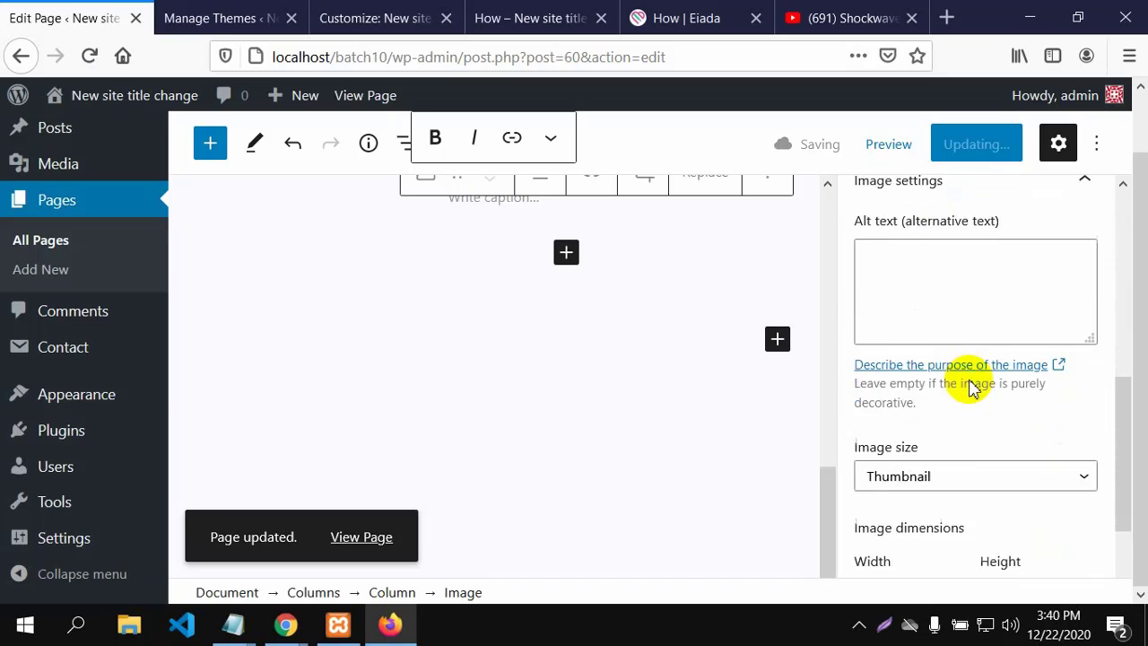
{"action": "scroll", "coordinate": [969, 386], "scroll_direction": "down", "scroll_amount": 3}
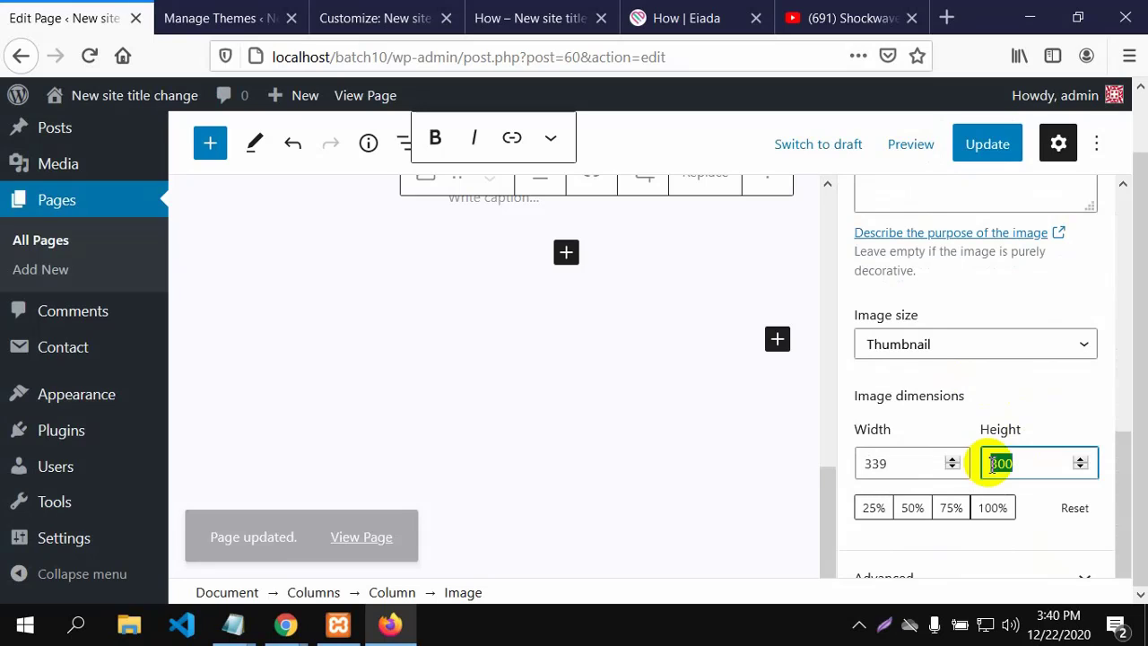
{"action": "key", "text": "BackSpace"}
{"action": "type", "text": "500"}
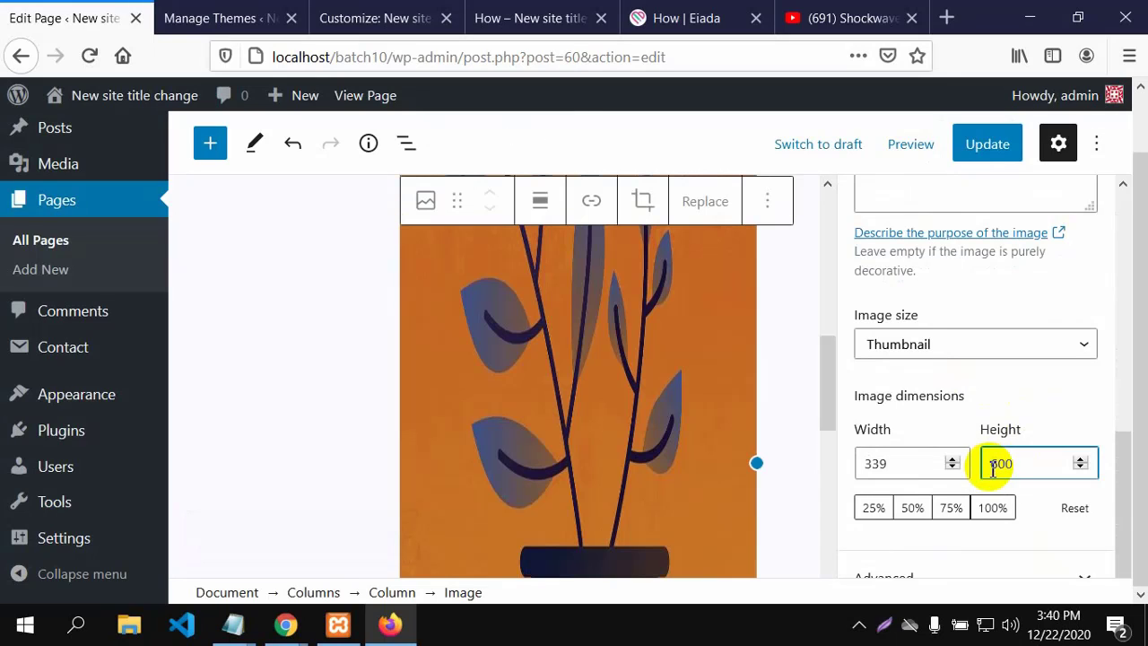
{"action": "left_click", "coordinate": [988, 149]}
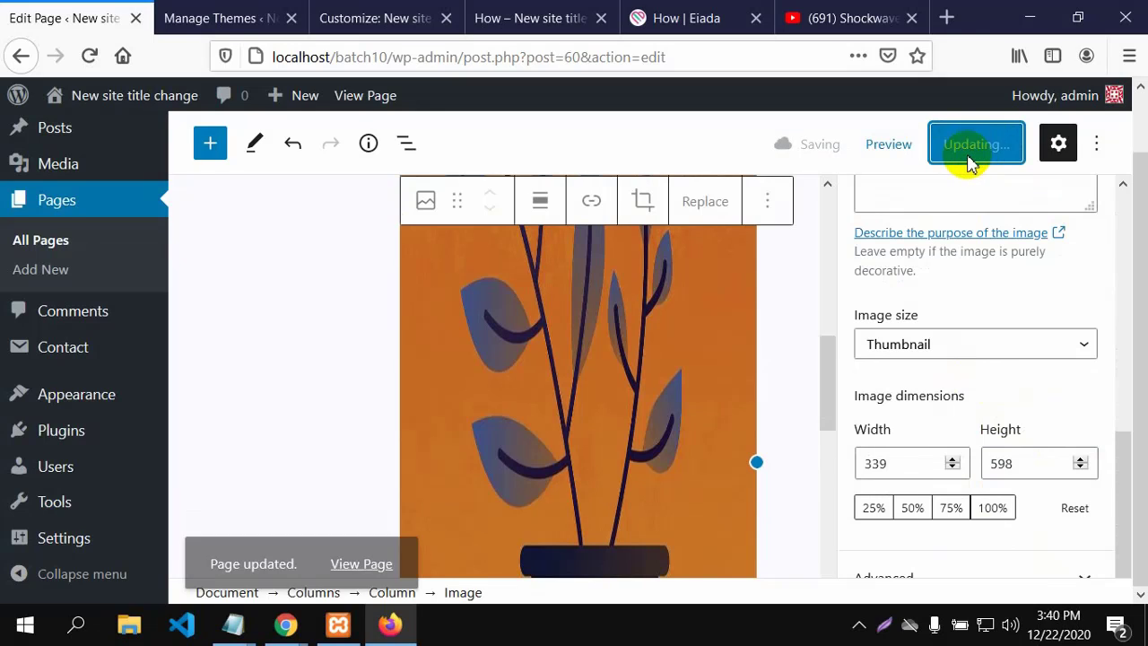
Reload the published local How page and examine its layout and the plant image below the text.
{"action": "left_click", "coordinate": [497, 18]}
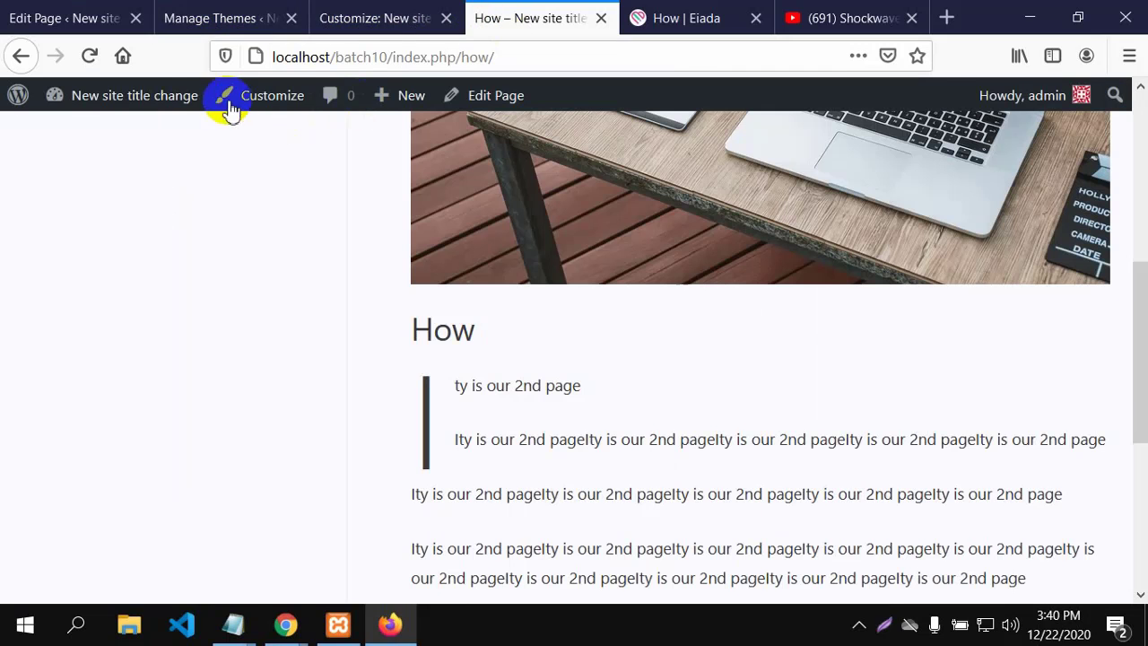
{"action": "left_click", "coordinate": [87, 57]}
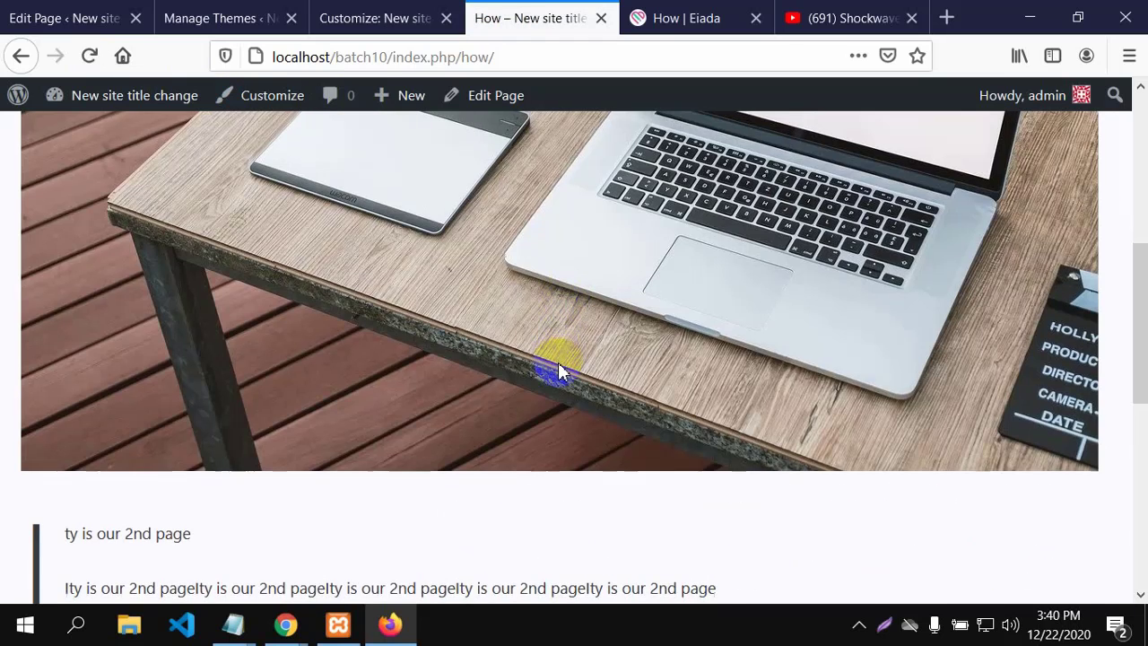
{"action": "scroll", "coordinate": [556, 376], "scroll_direction": "down", "scroll_amount": 8}
{"action": "scroll", "coordinate": [556, 396], "scroll_direction": "up", "scroll_amount": 2}
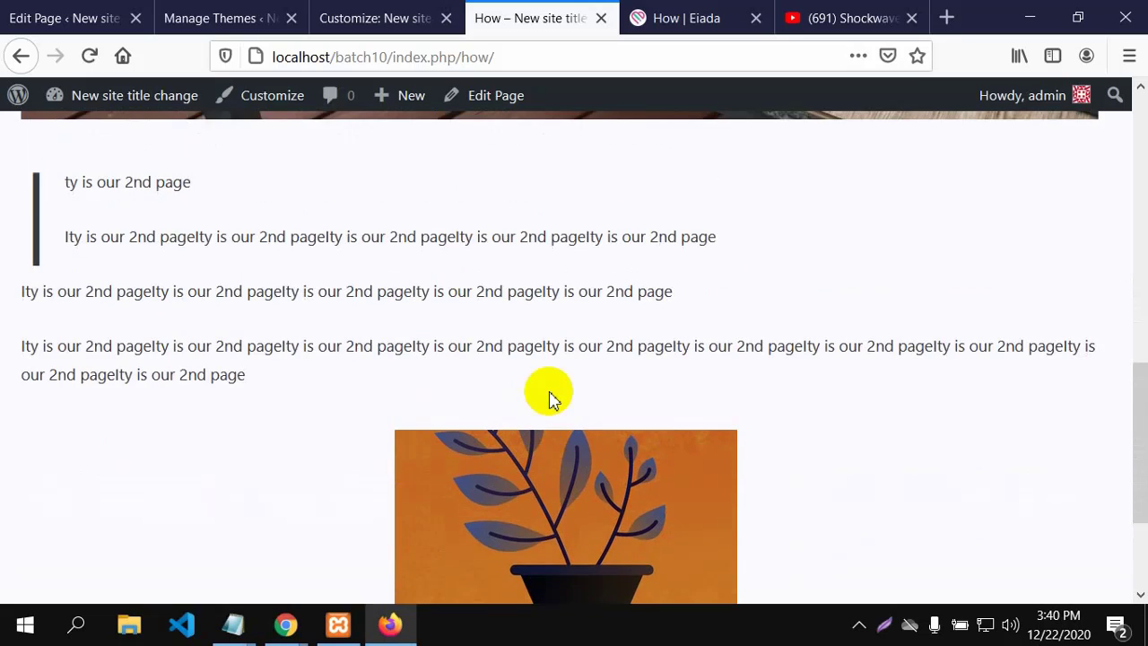
{"action": "scroll", "coordinate": [548, 397], "scroll_direction": "down", "scroll_amount": 2}
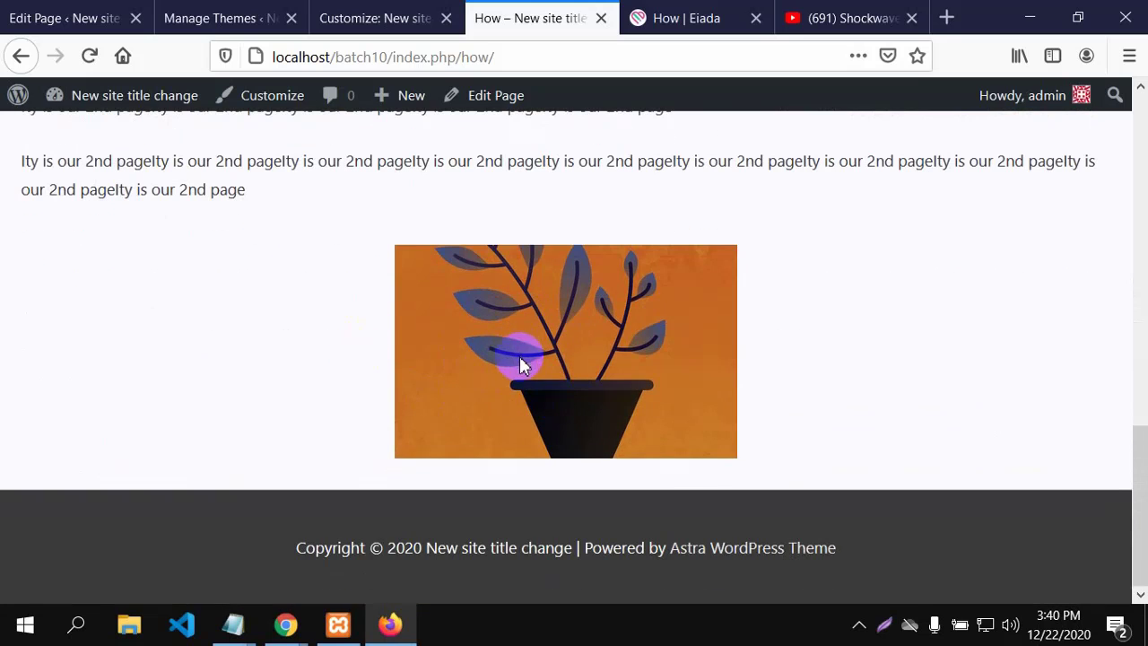
{"action": "scroll", "coordinate": [502, 286], "scroll_direction": "up", "scroll_amount": 4}
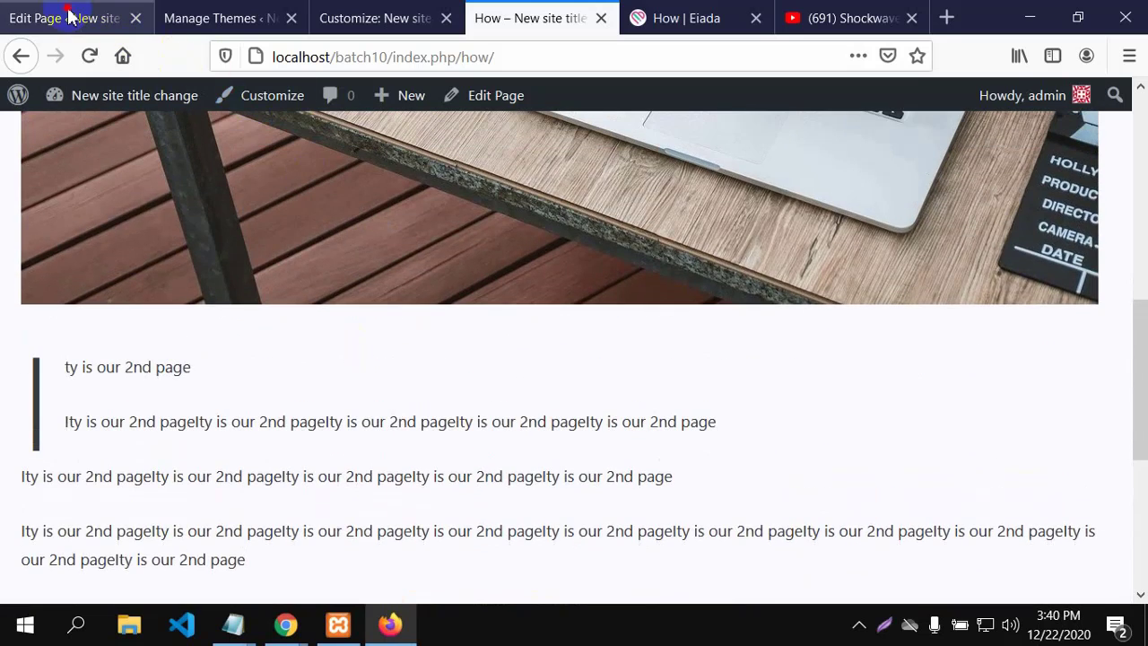
Return to the How page editor, check the plant image's height, and update the page again.
{"action": "left_click", "coordinate": [72, 13]}
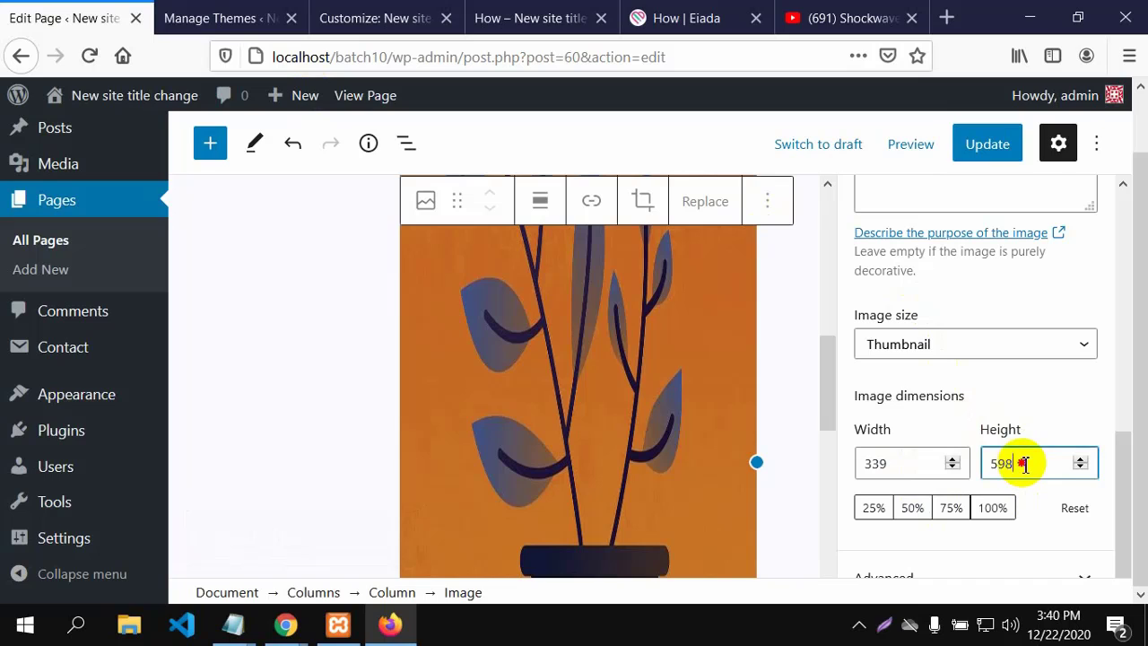
{"action": "left_click_drag", "start_coordinate": [1024, 464], "coordinate": [981, 462]}
{"action": "scroll", "coordinate": [635, 448], "scroll_direction": "up", "scroll_amount": 2}
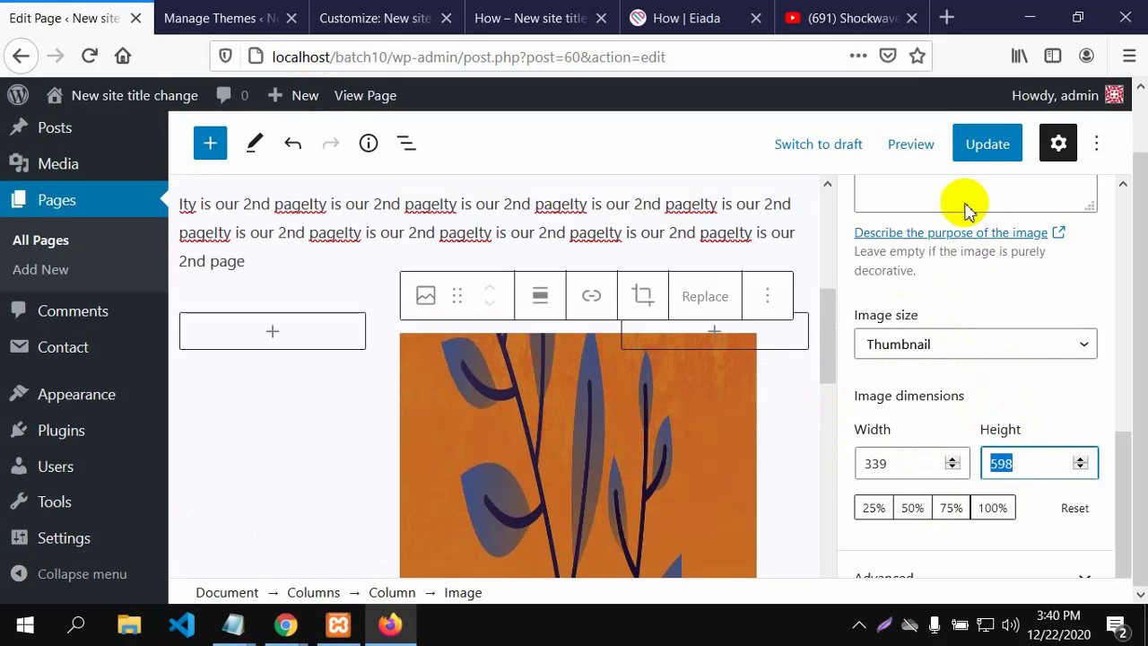
{"action": "left_click", "coordinate": [987, 145]}
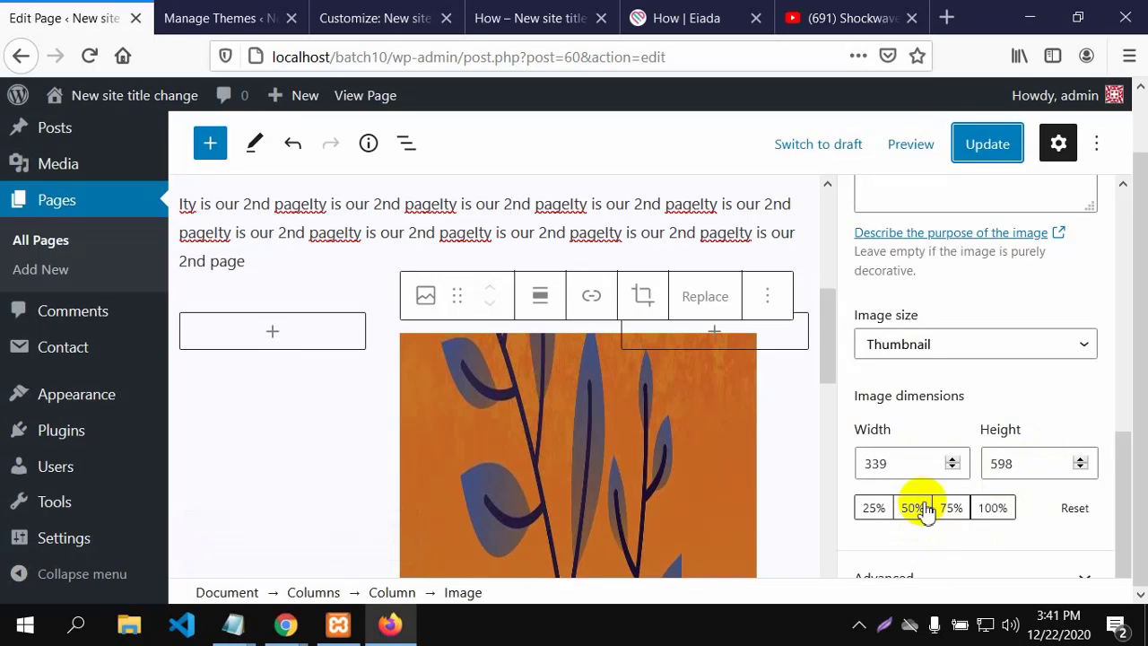
Scale the plant image to 100%, update the page, and zoom the browser out to 30%.
{"action": "key", "text": "ctrl+minus"}
{"action": "key", "text": "ctrl+minus"}
{"action": "key", "text": "ctrl+minus"}
{"action": "key", "text": "ctrl+minus"}
{"action": "key", "text": "ctrl+minus"}
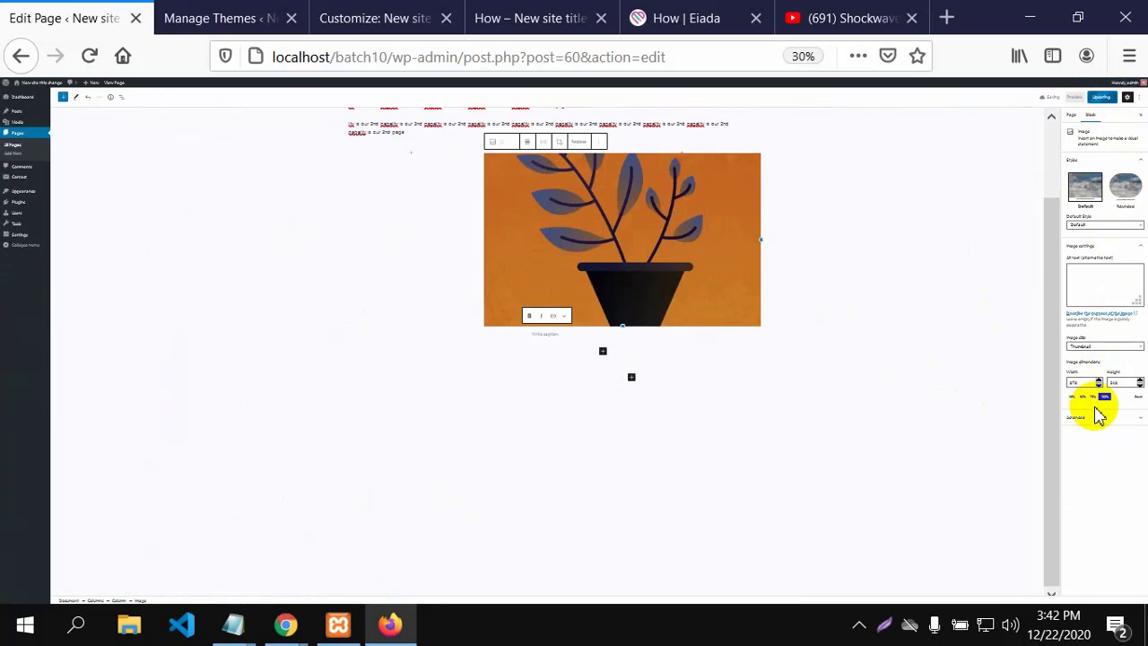
{"action": "scroll", "coordinate": [810, 409], "scroll_direction": "up", "scroll_amount": 2}
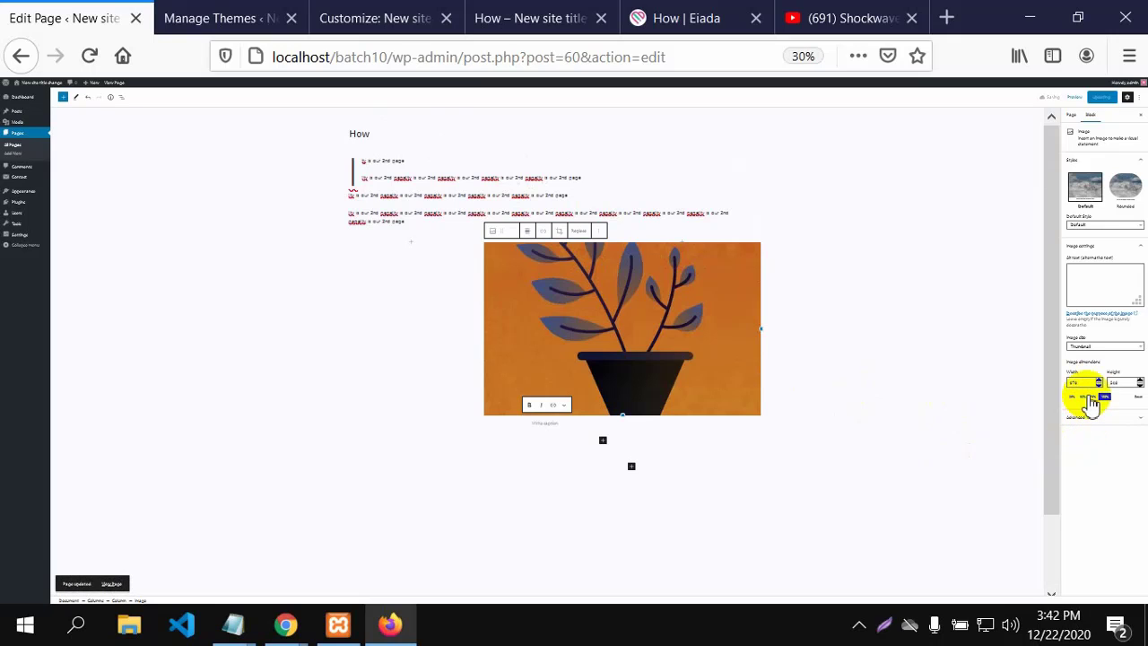
Scale the plant image in the middle column to 50% of its size.
{"action": "left_click", "coordinate": [1084, 397]}
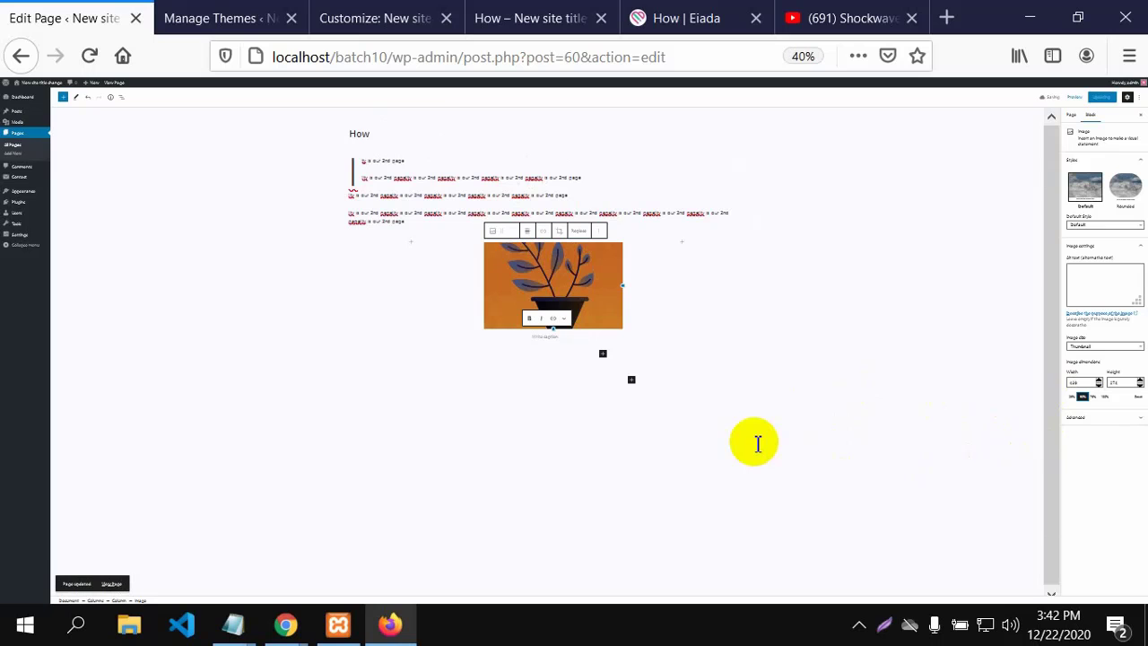
{"action": "scroll", "coordinate": [753, 449], "scroll_direction": "up", "scroll_amount": 6}
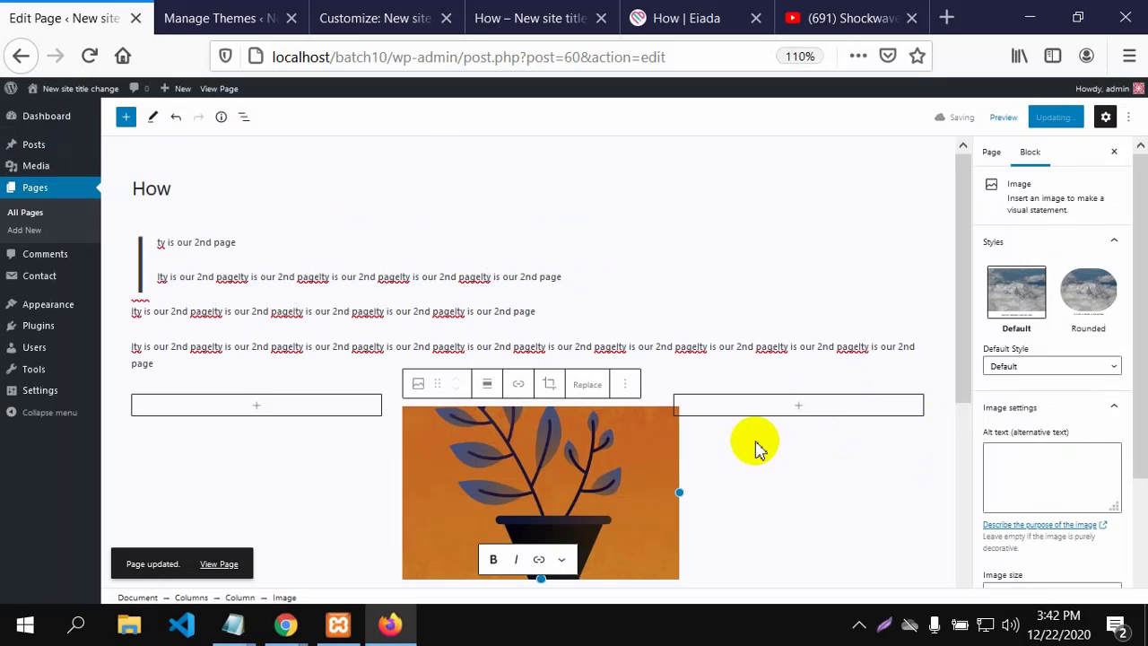
{"action": "left_click", "coordinate": [613, 448]}
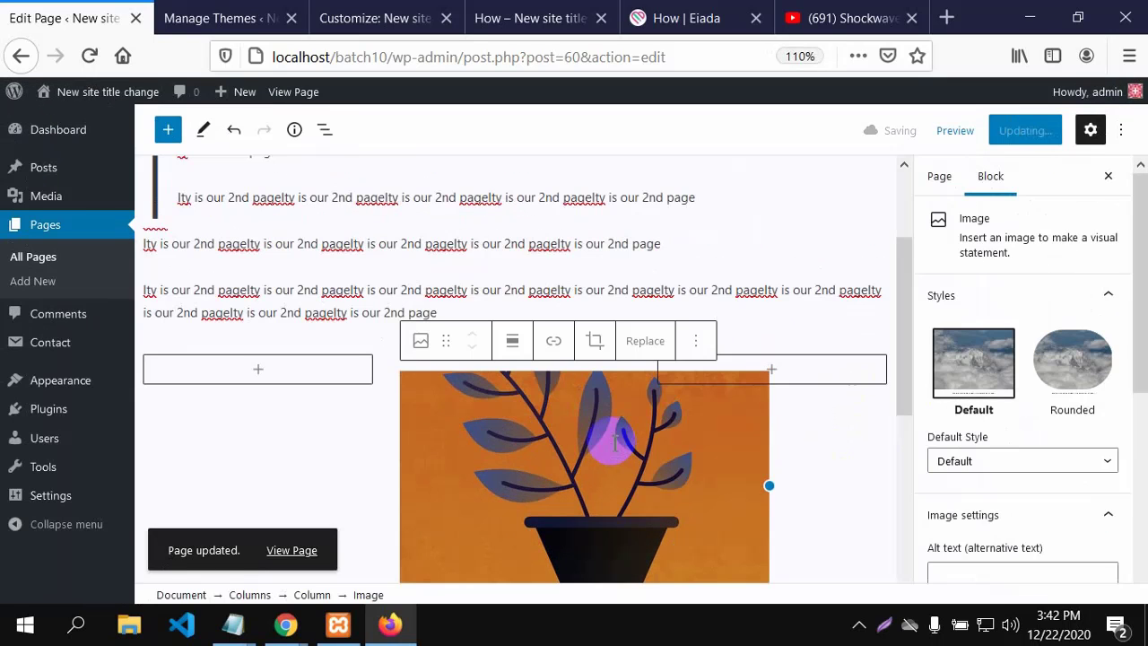
{"action": "scroll", "coordinate": [615, 443], "scroll_direction": "down", "scroll_amount": 3}
{"action": "left_click", "coordinate": [615, 443]}
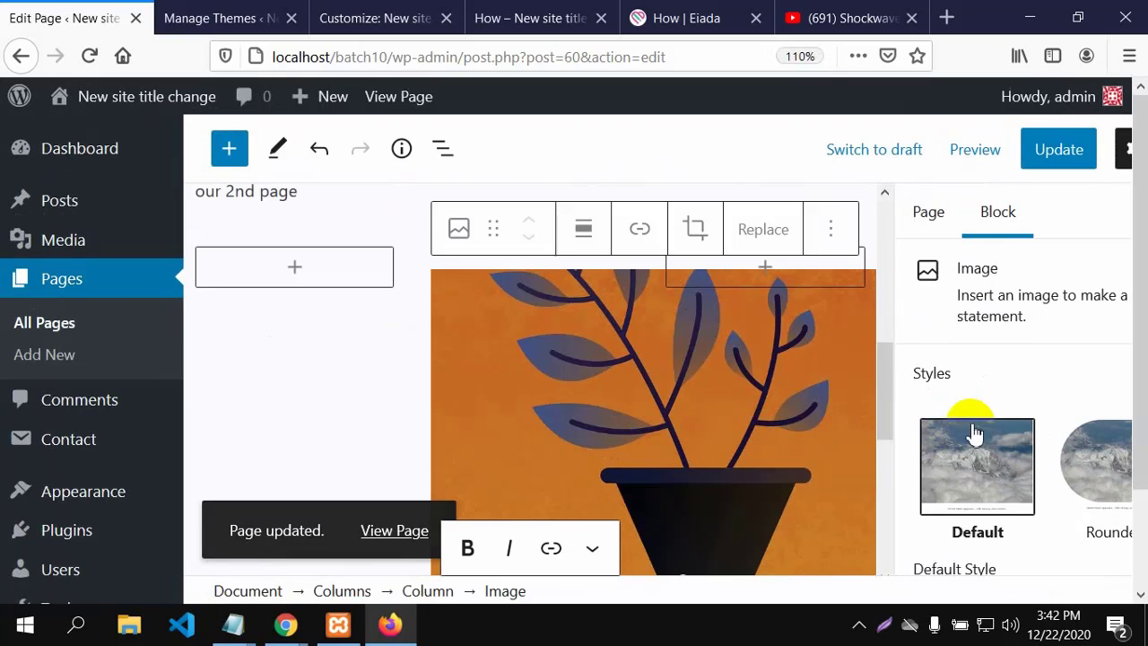
Set the plant image's size option to Full Size and update the page.
{"action": "scroll", "coordinate": [974, 433], "scroll_direction": "down", "scroll_amount": 2}
{"action": "scroll", "coordinate": [982, 426], "scroll_direction": "down", "scroll_amount": 5}
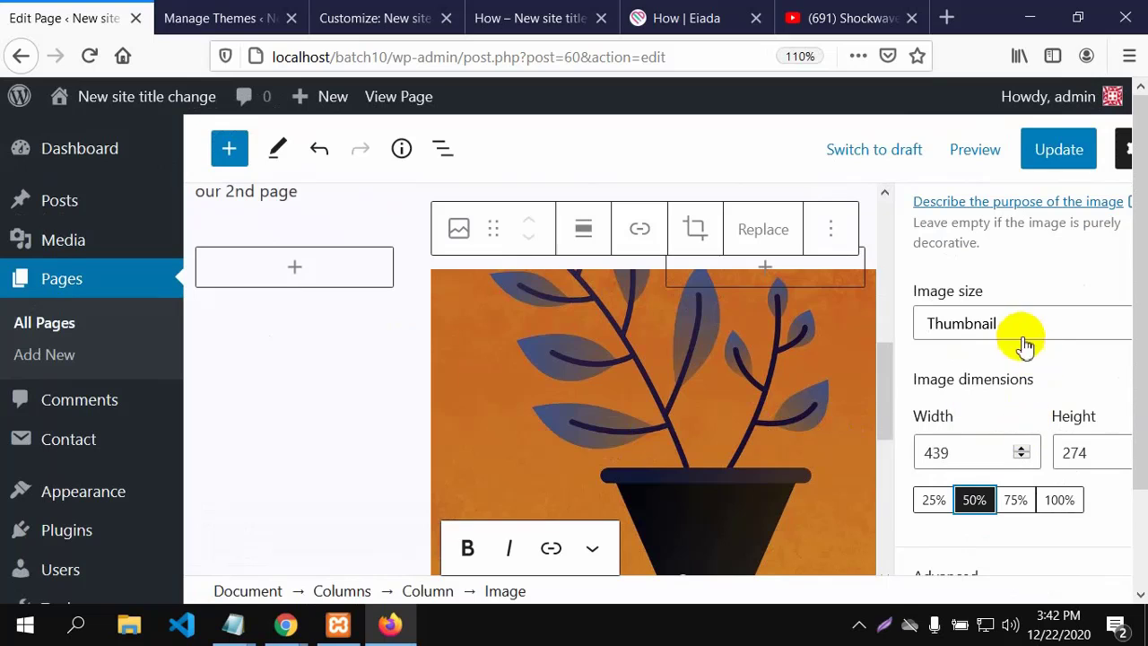
{"action": "left_click", "coordinate": [1050, 322]}
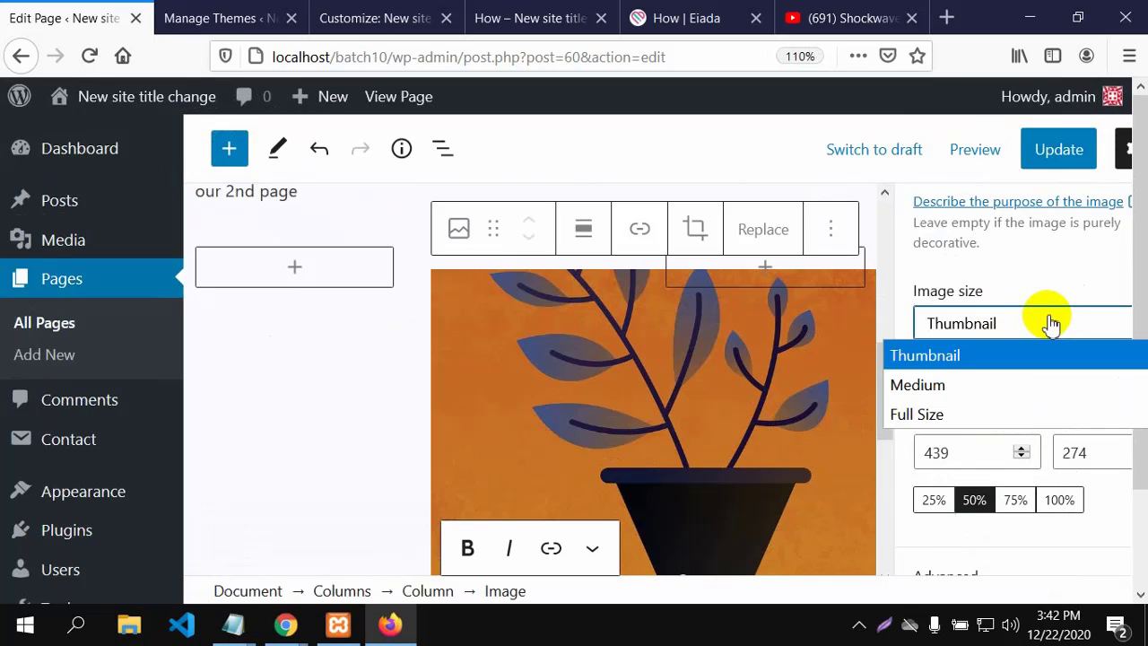
{"action": "left_click", "coordinate": [952, 414]}
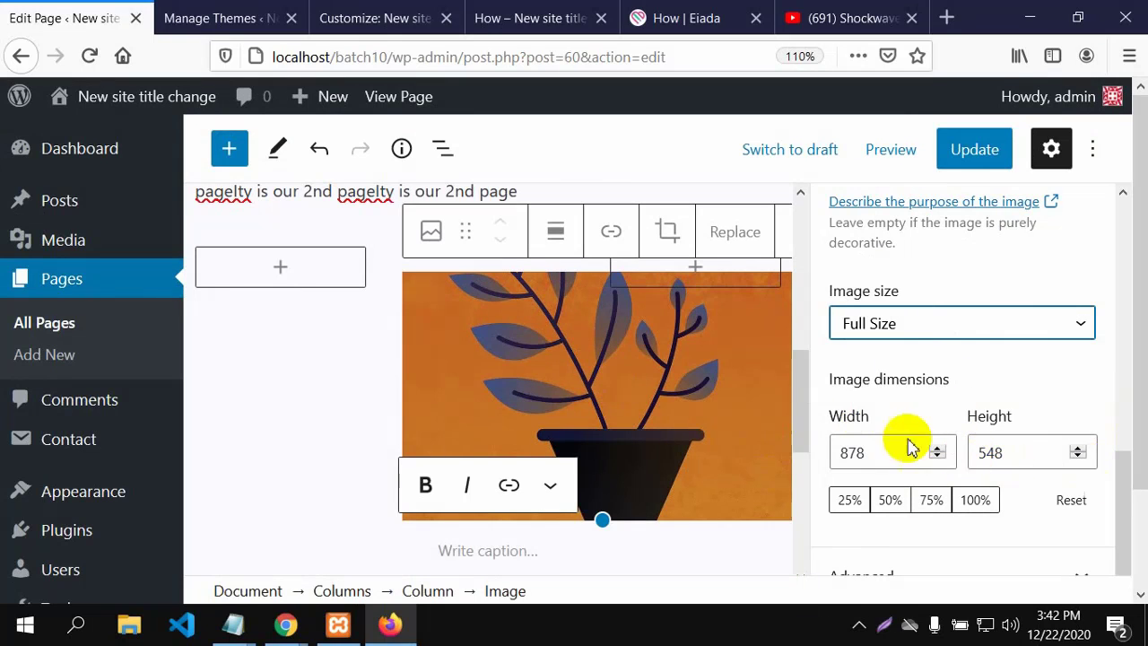
{"action": "scroll", "coordinate": [1014, 446], "scroll_direction": "down", "scroll_amount": 3}
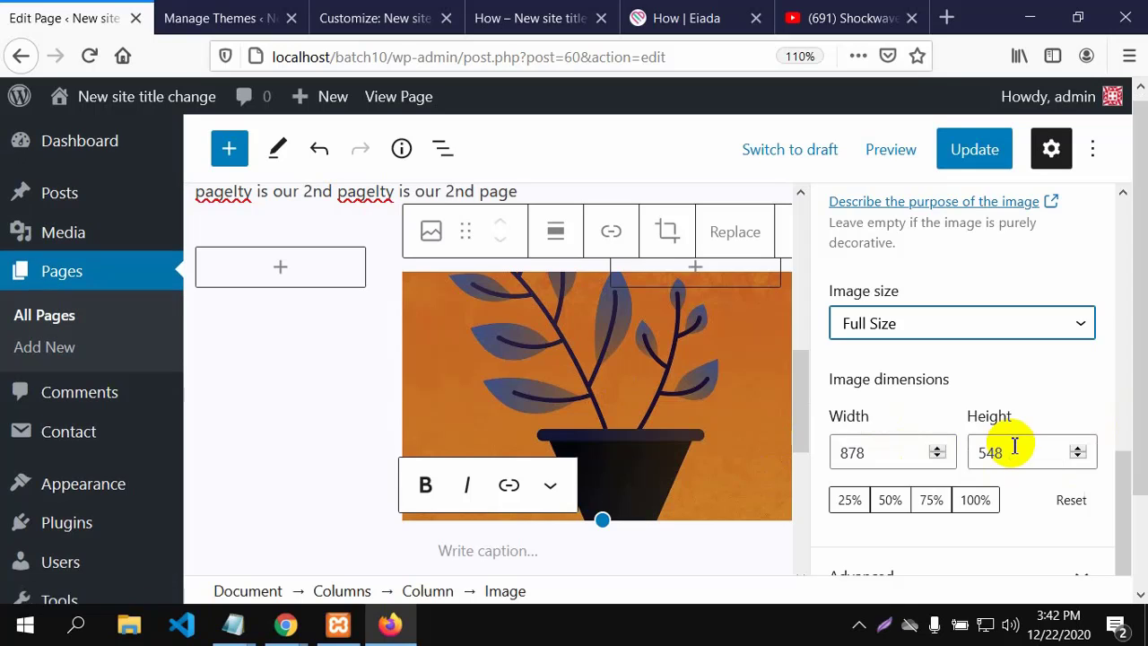
{"action": "left_click", "coordinate": [969, 155]}
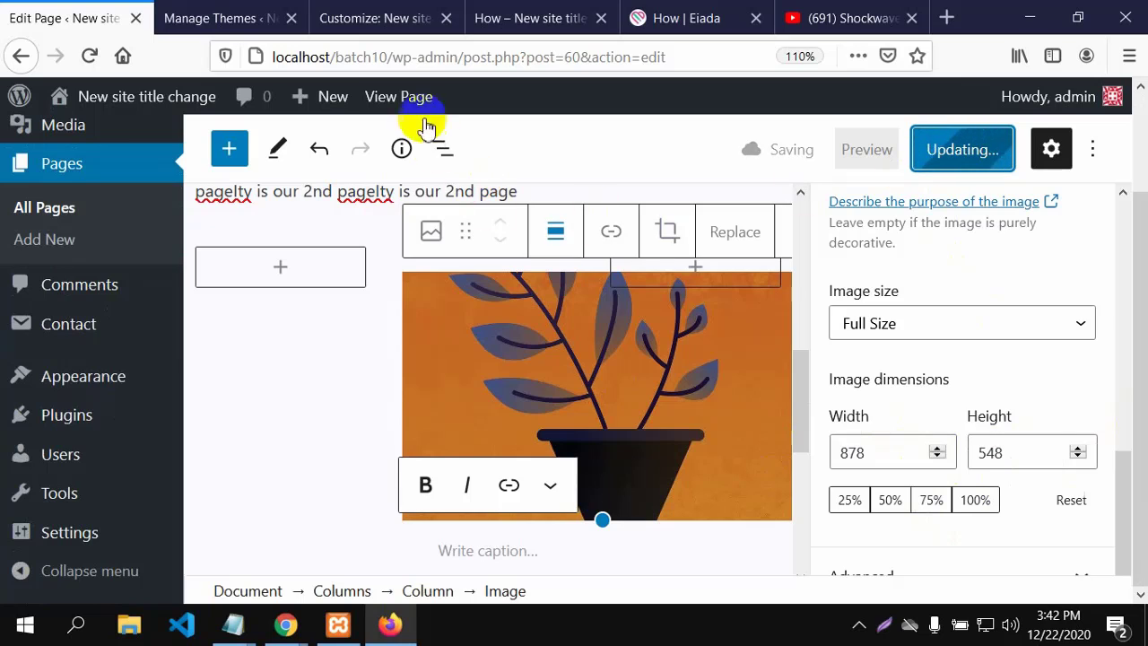
Set the plant image's width to 300.
{"action": "double_click", "coordinate": [836, 454]}
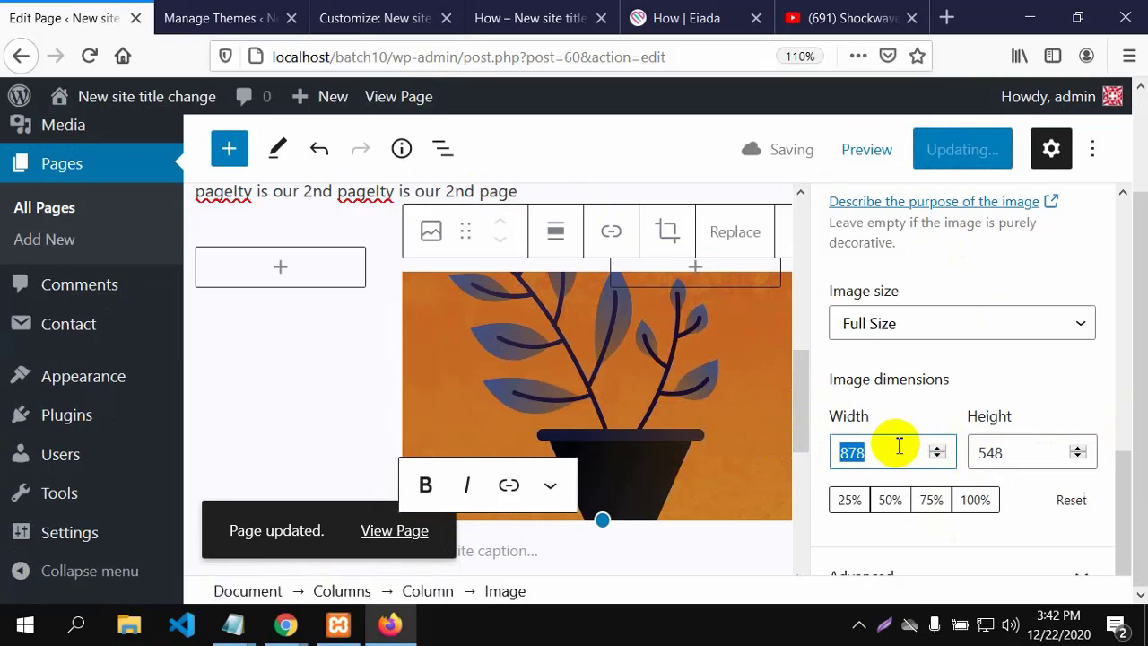
{"action": "type", "text": "3"}
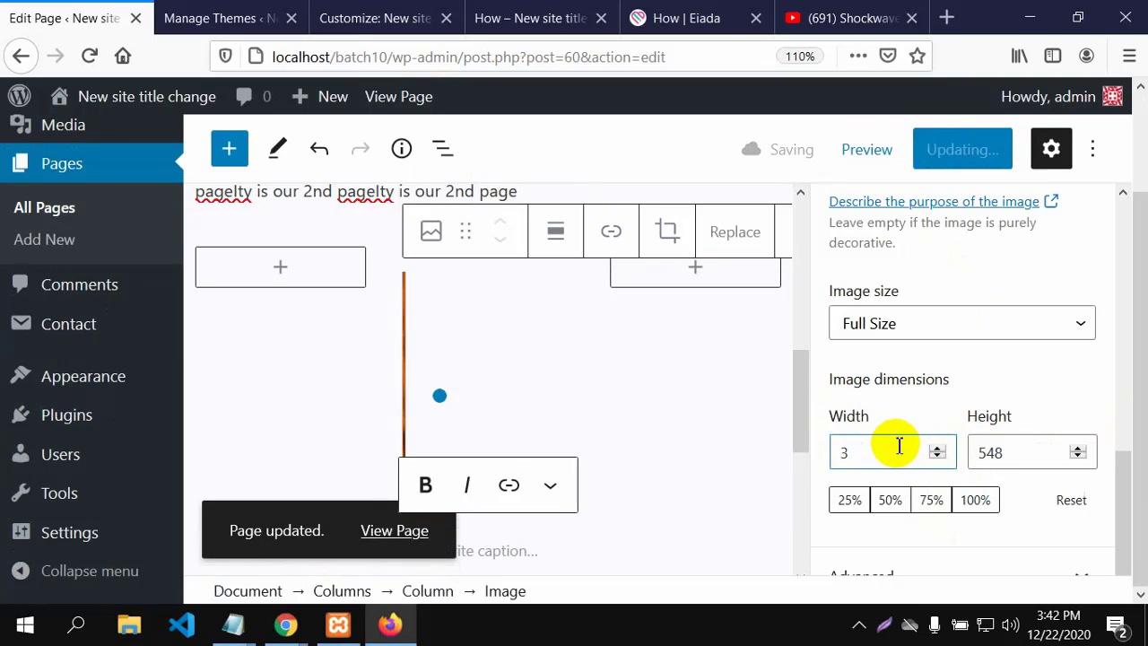
{"action": "type", "text": "00"}
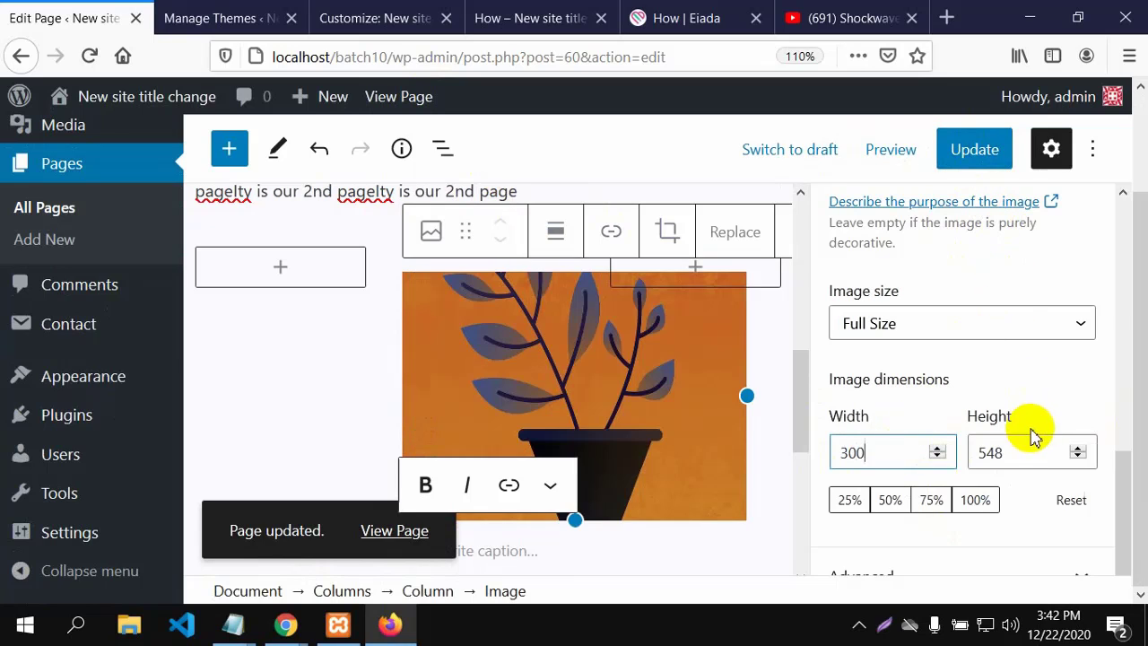
Set the plant image's height to 600 and update the page.
{"action": "left_click_drag", "start_coordinate": [1013, 445], "coordinate": [973, 449]}
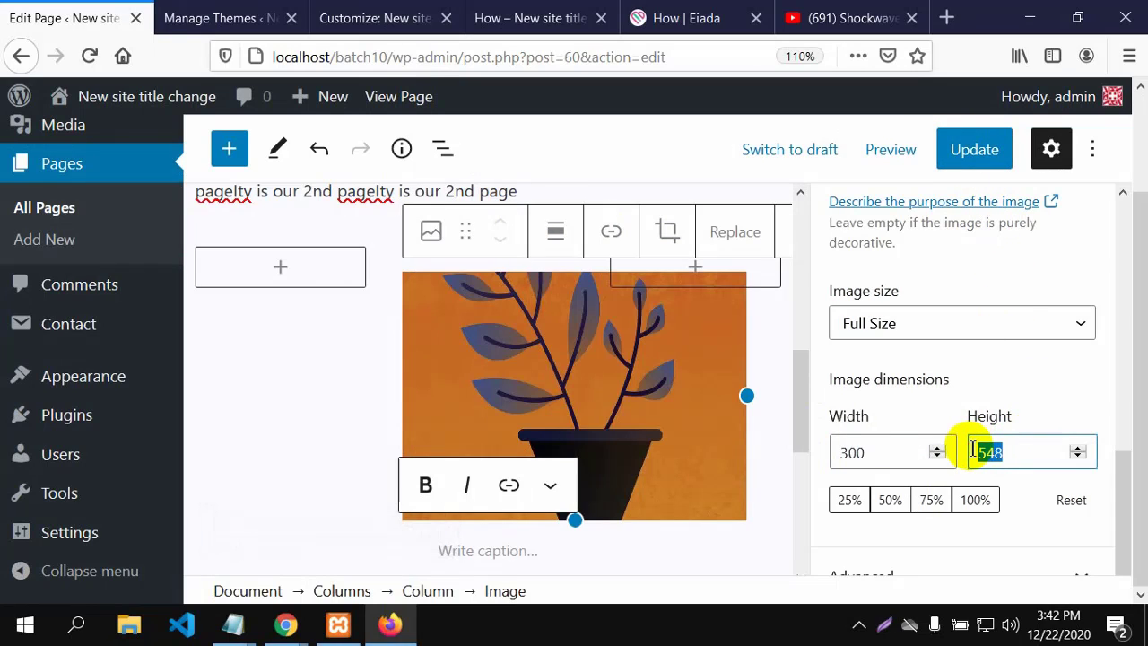
{"action": "key", "text": "BackSpace"}
{"action": "type", "text": "6"}
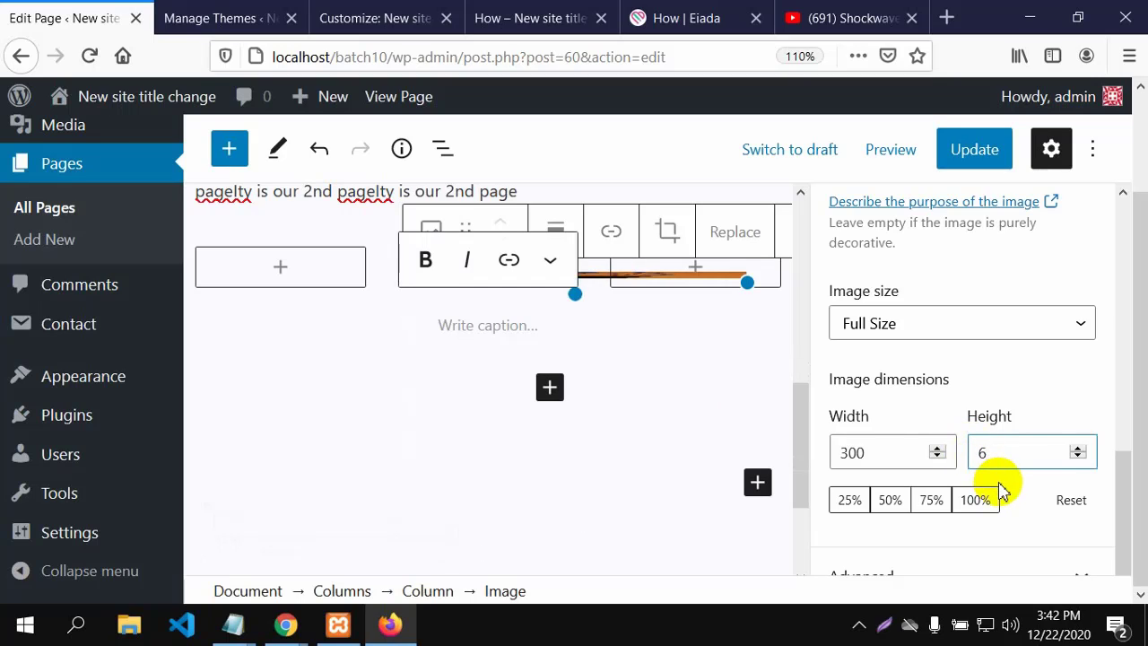
{"action": "type", "text": "0"}
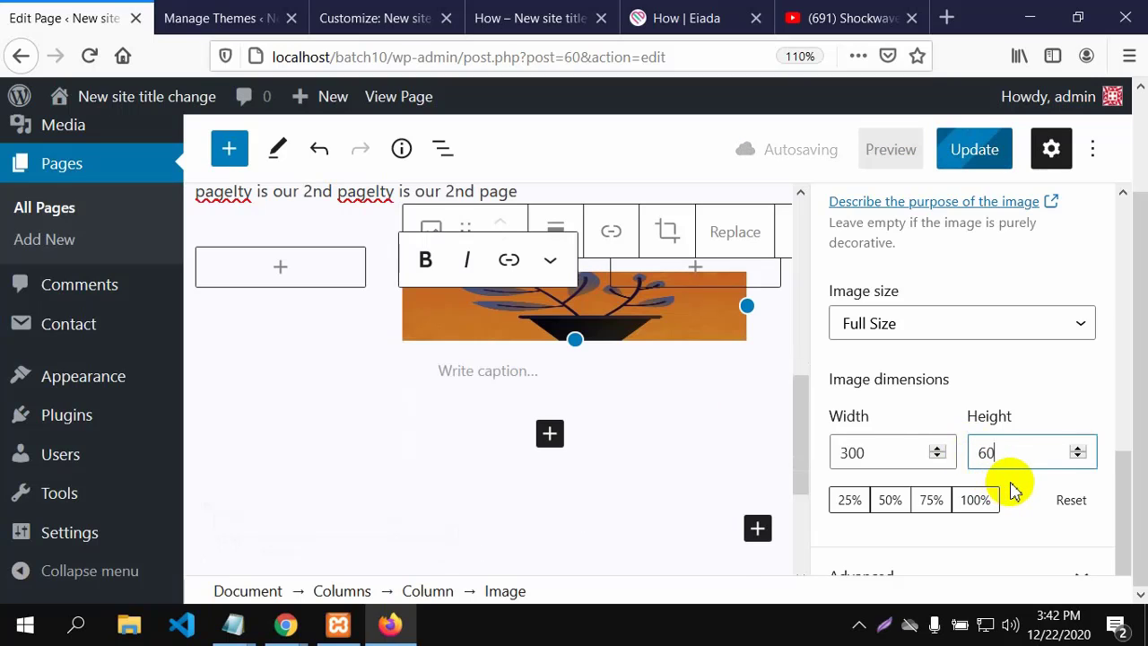
{"action": "type", "text": "0"}
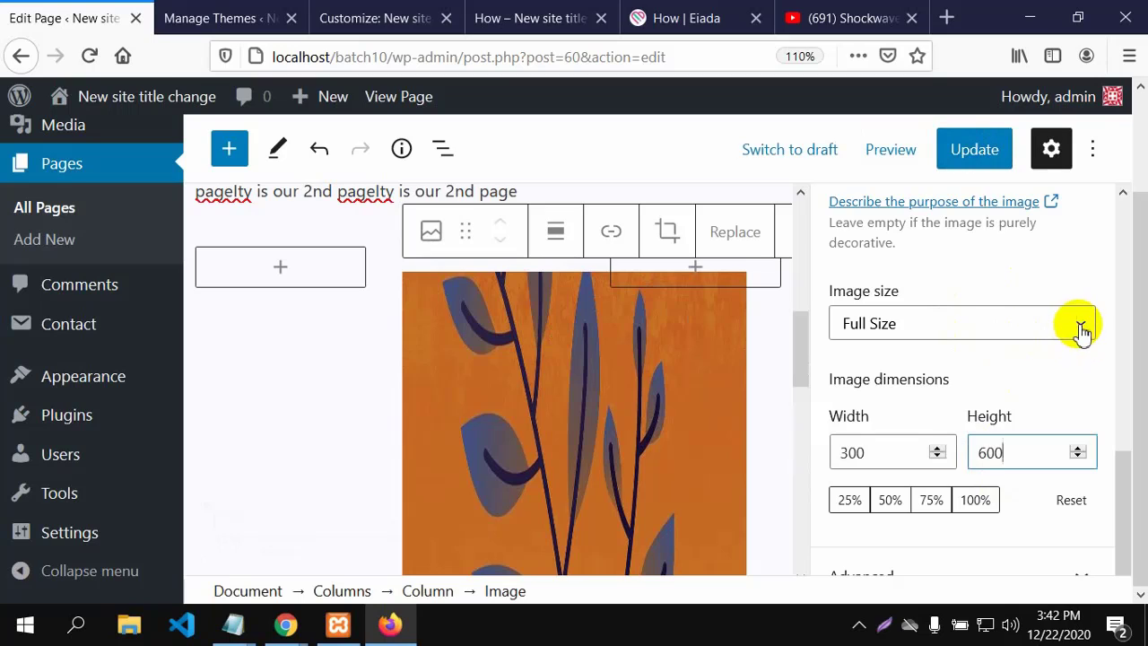
{"action": "left_click", "coordinate": [1082, 332]}
{"action": "left_click", "coordinate": [1080, 328]}
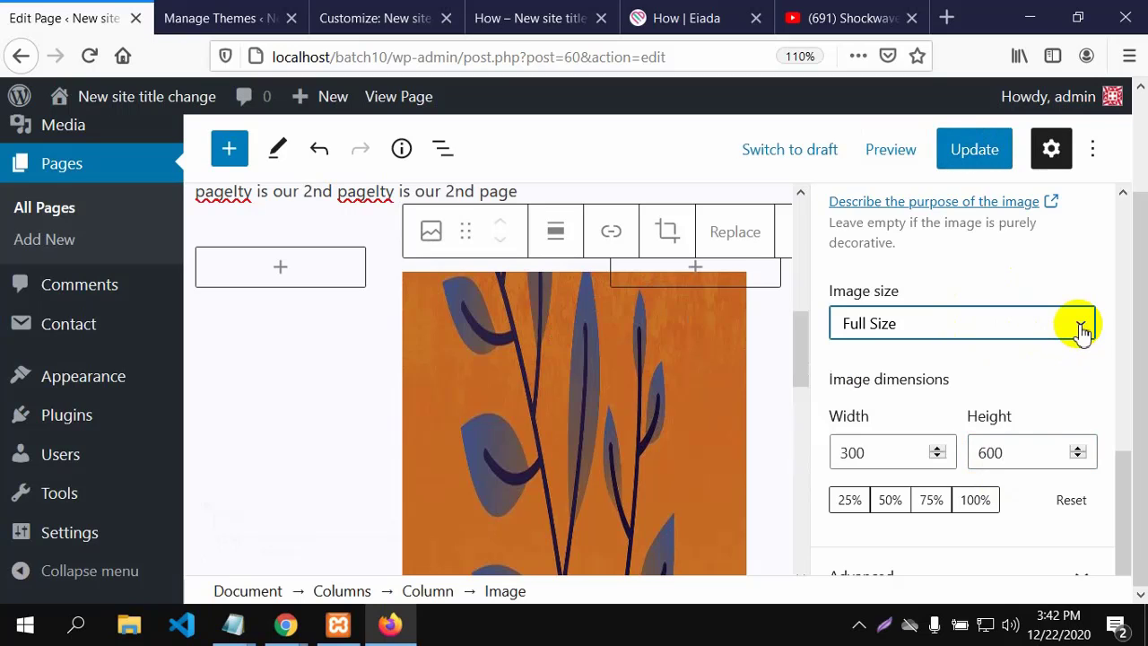
{"action": "left_click", "coordinate": [981, 150]}
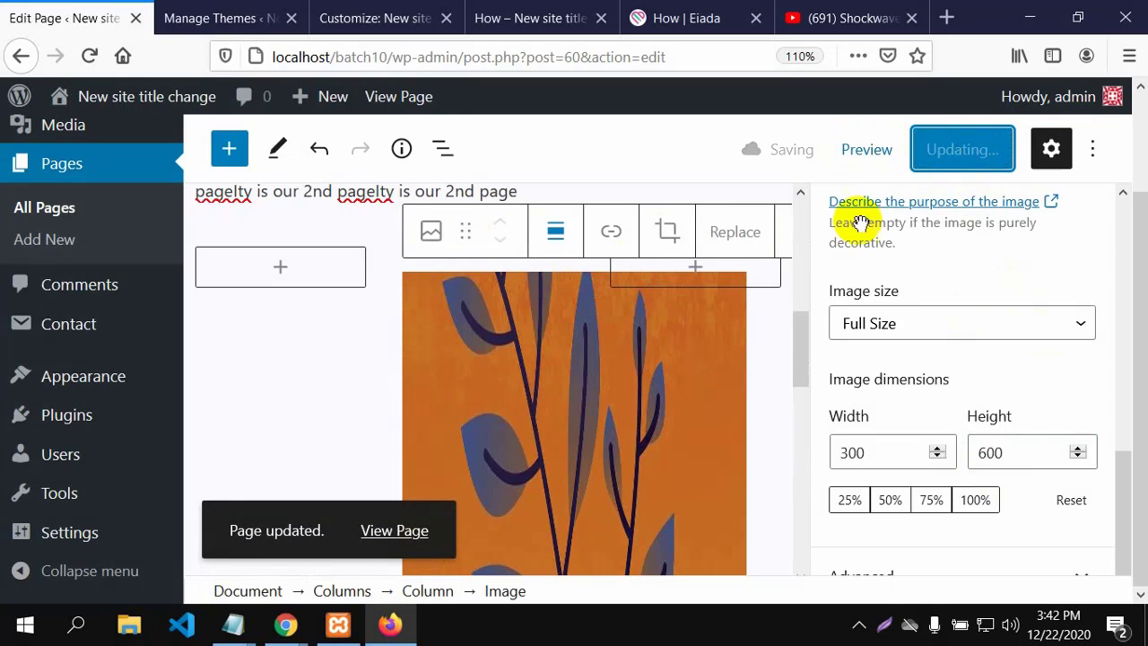
Reload the published How page and check how the plant image is displayed.
{"action": "left_click", "coordinate": [499, 11]}
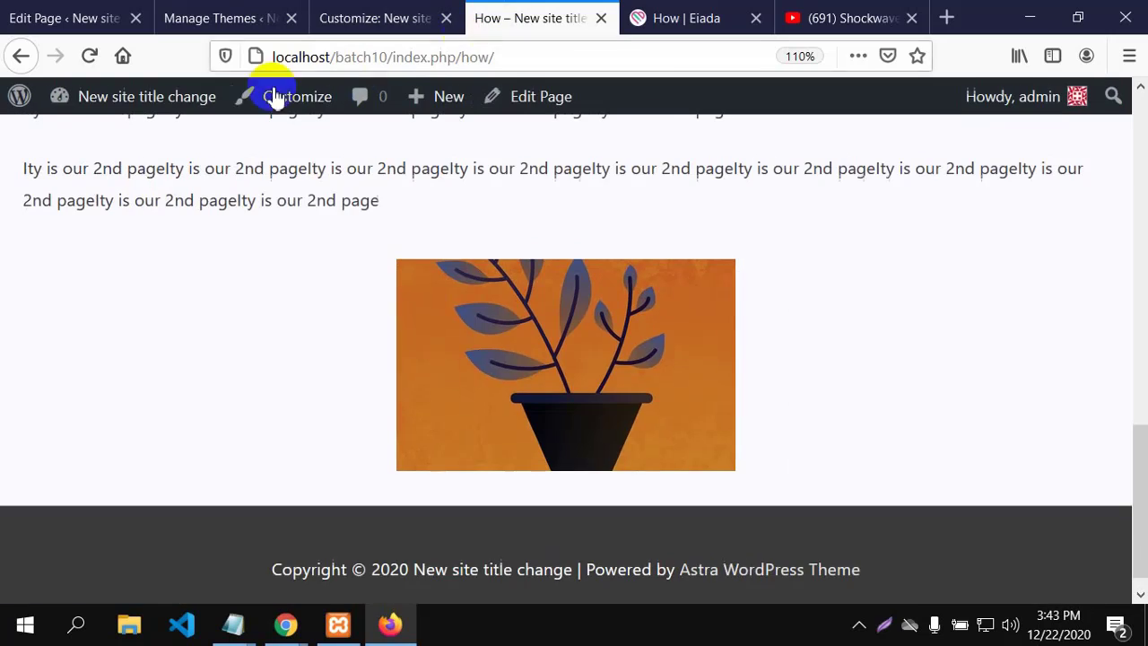
{"action": "left_click", "coordinate": [90, 58]}
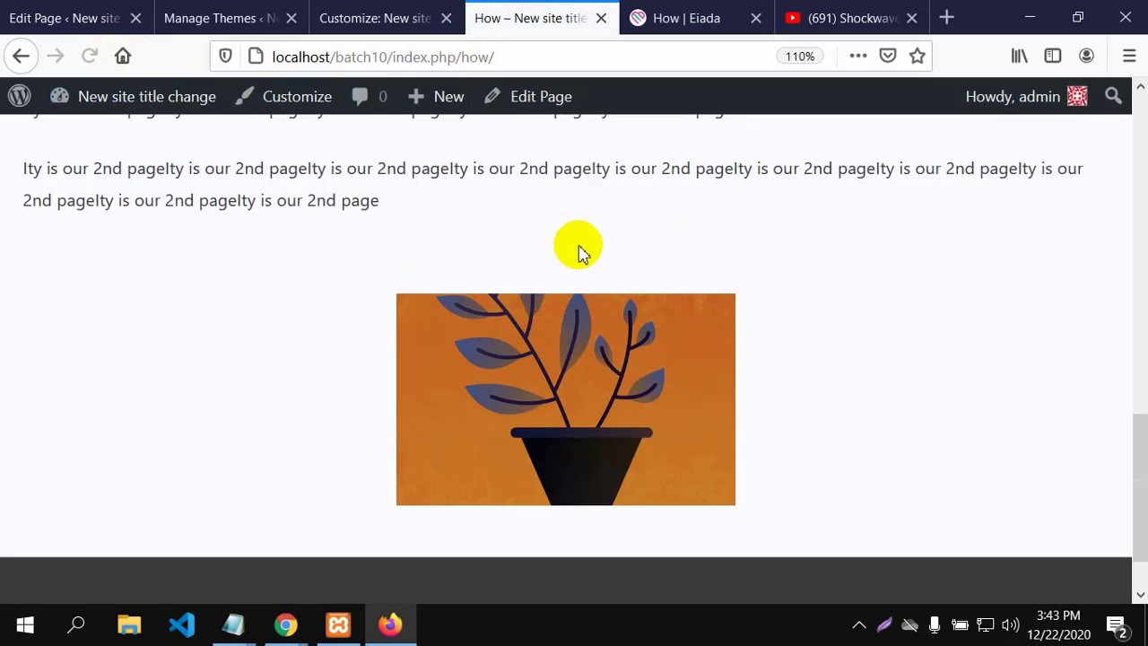
{"action": "scroll", "coordinate": [578, 336], "scroll_direction": "down", "scroll_amount": 1}
{"action": "scroll", "coordinate": [578, 341], "scroll_direction": "up", "scroll_amount": 1}
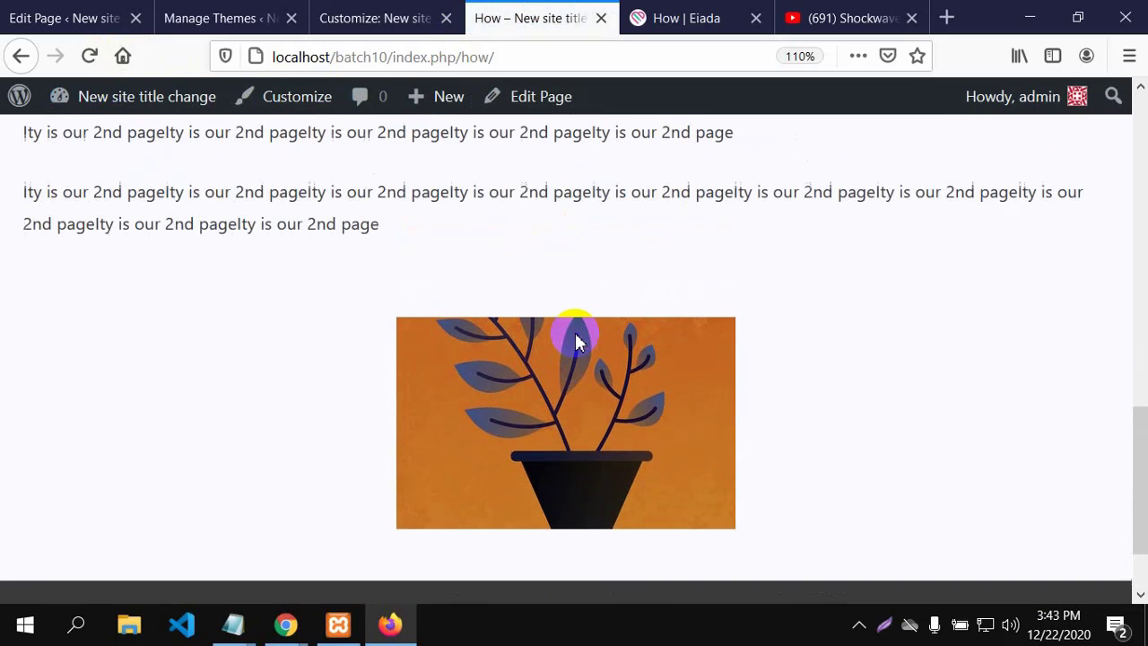
Inspect the plant image's HTML element on the published page to check its width and height attributes.
{"action": "right_click", "coordinate": [490, 384]}
{"action": "left_click", "coordinate": [564, 565]}
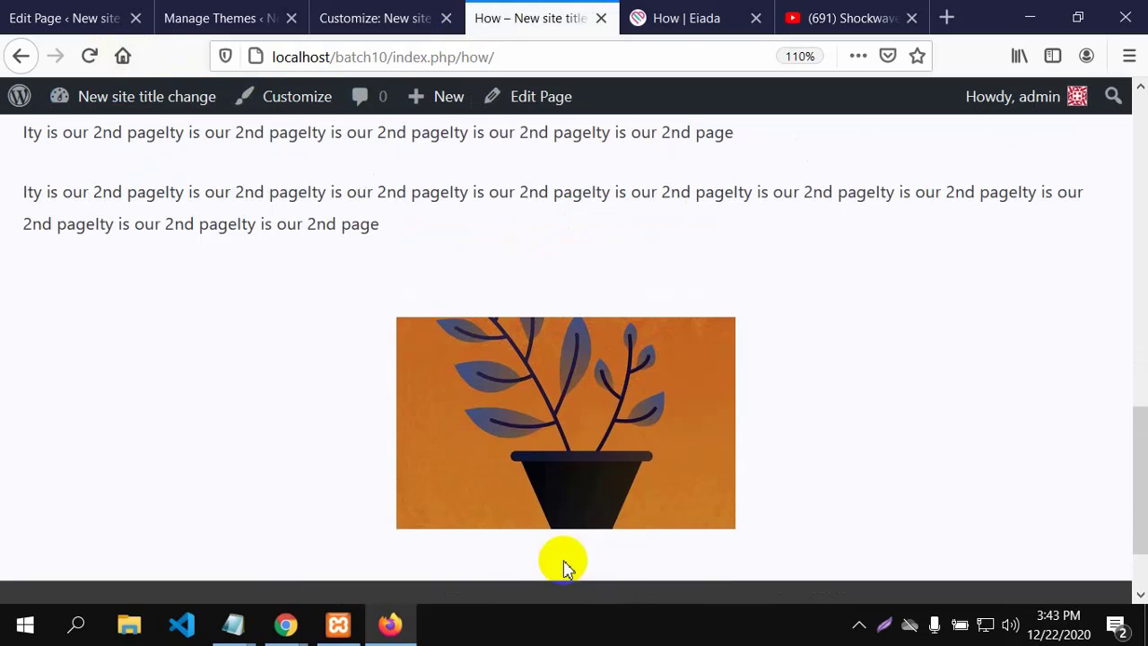
{"action": "left_click", "coordinate": [562, 479]}
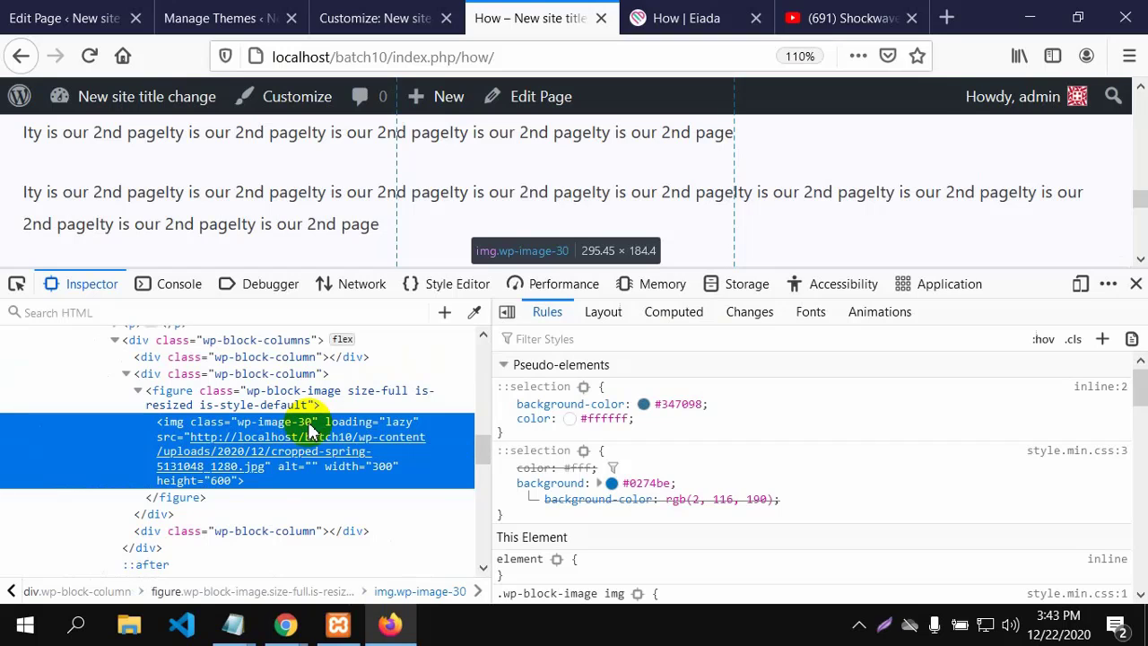
{"action": "mouse_move", "coordinate": [274, 491]}
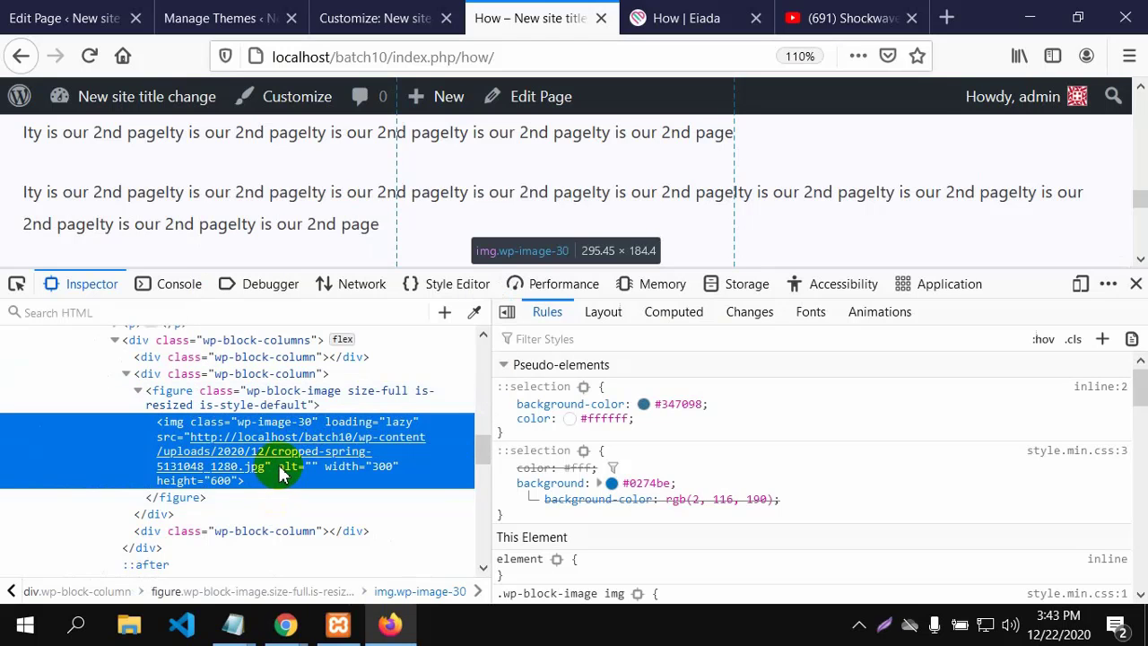
{"action": "mouse_move", "coordinate": [246, 472]}
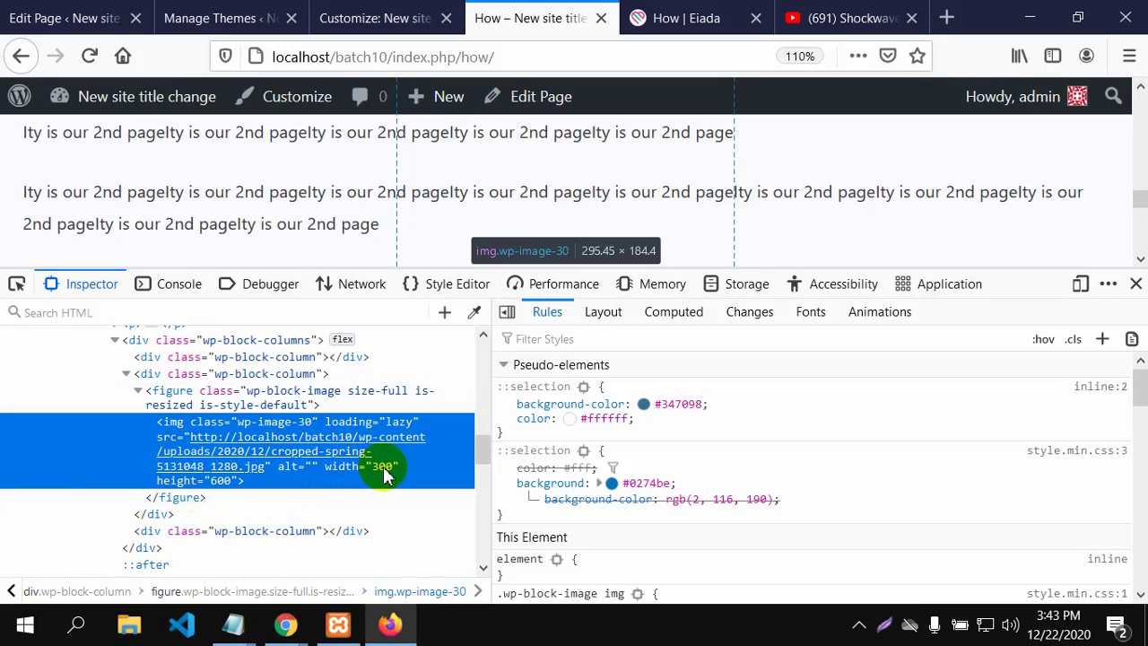
{"action": "mouse_move", "coordinate": [280, 462]}
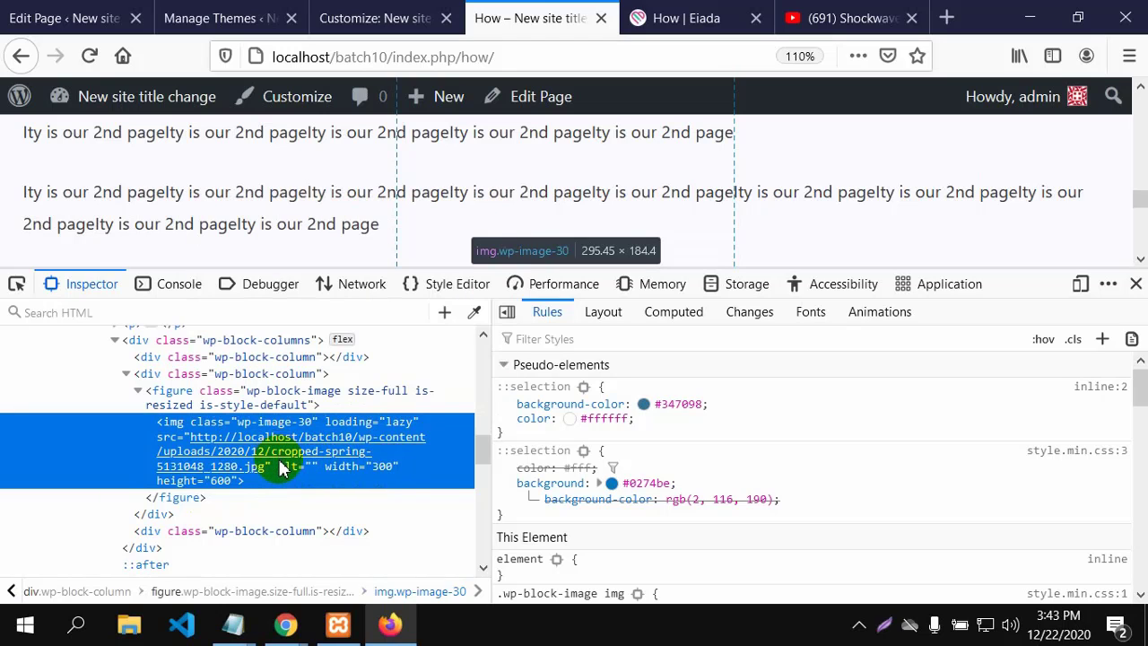
Return to the How page's editor at the plant image block.
{"action": "left_click", "coordinate": [77, 16]}
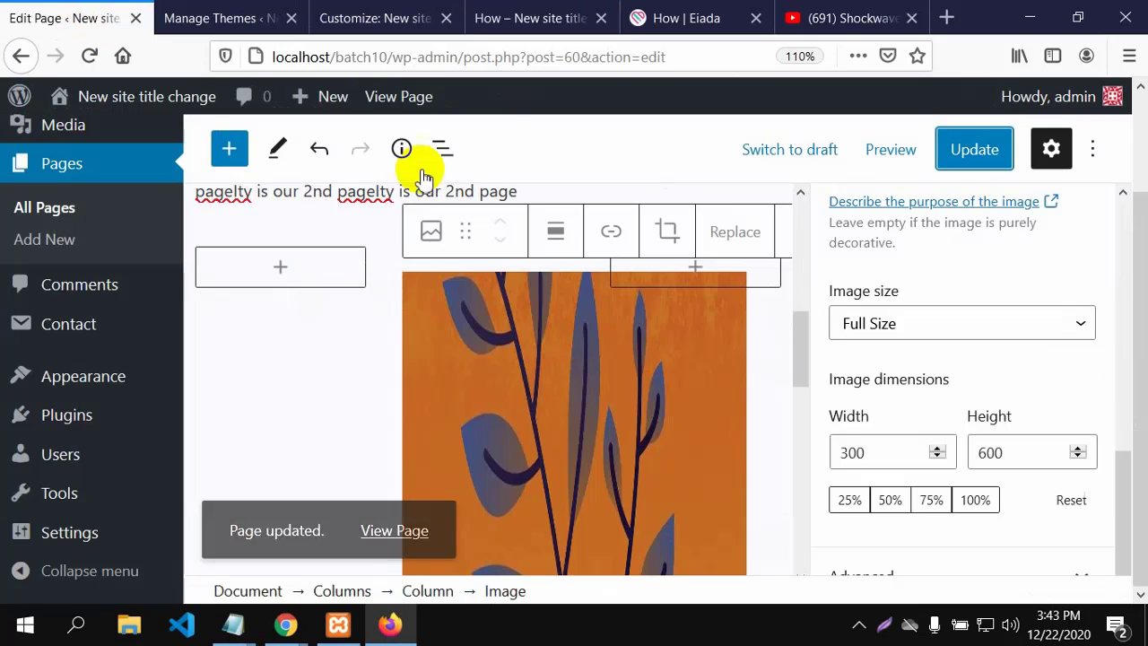
{"action": "scroll", "coordinate": [533, 302], "scroll_direction": "down", "scroll_amount": 3}
{"action": "scroll", "coordinate": [536, 302], "scroll_direction": "up", "scroll_amount": 3}
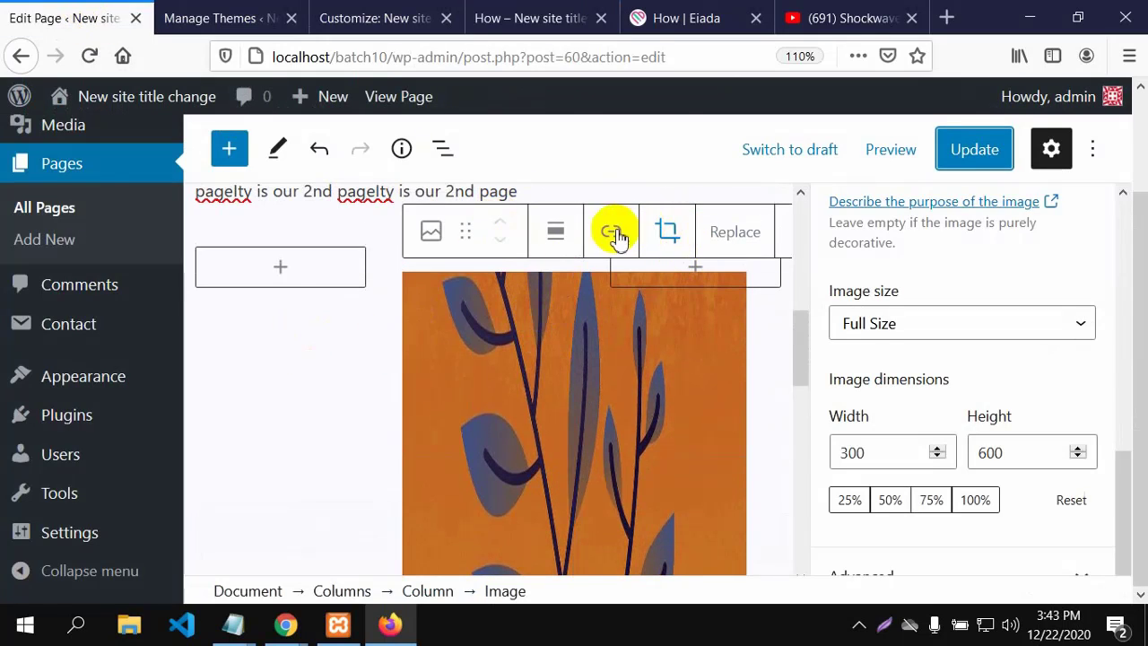
{"action": "left_click_drag", "start_coordinate": [465, 232], "coordinate": [468, 235]}
{"action": "left_click", "coordinate": [467, 233]}
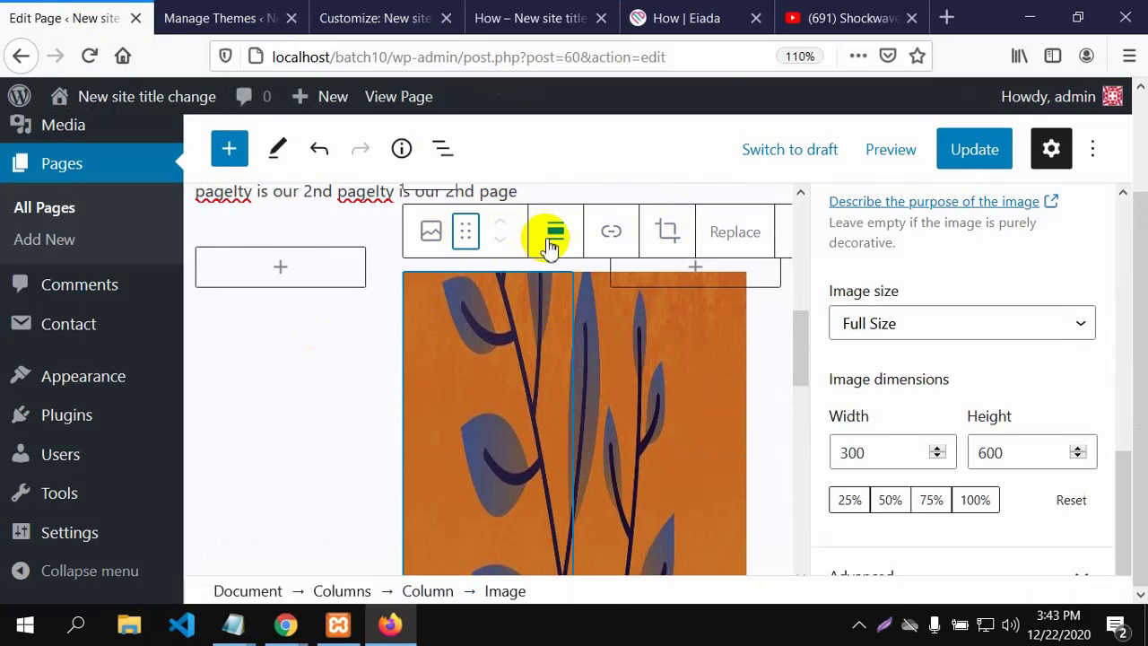
Replace the plant image with plans-1867745_1280.jpg from the media library.
{"action": "left_click", "coordinate": [733, 235]}
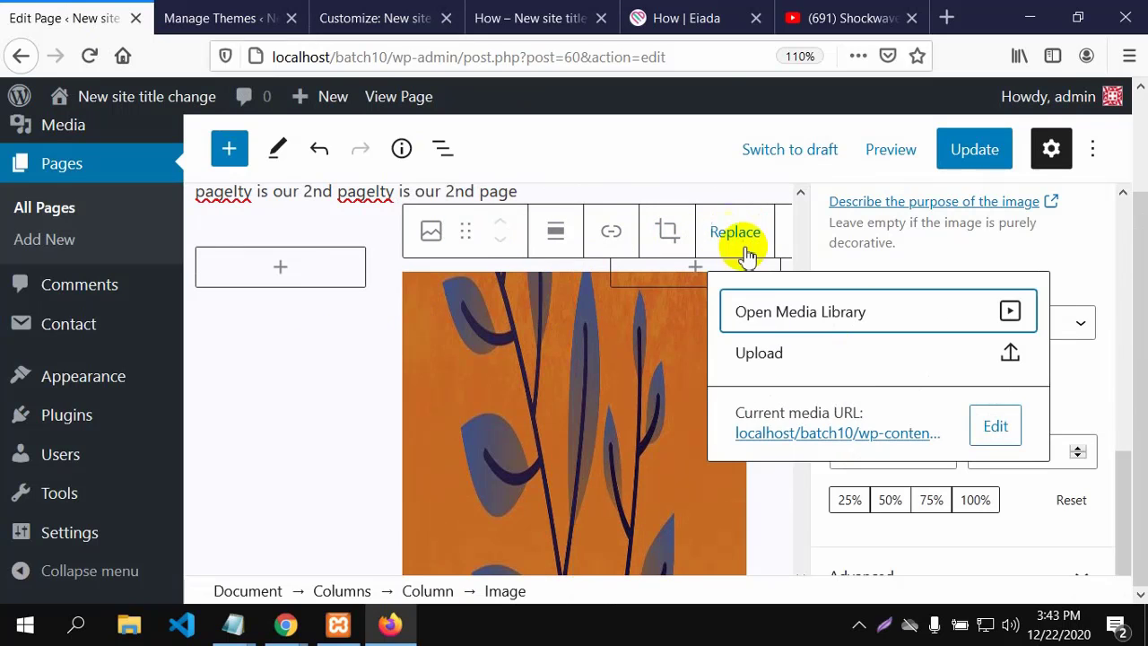
{"action": "left_click", "coordinate": [782, 321]}
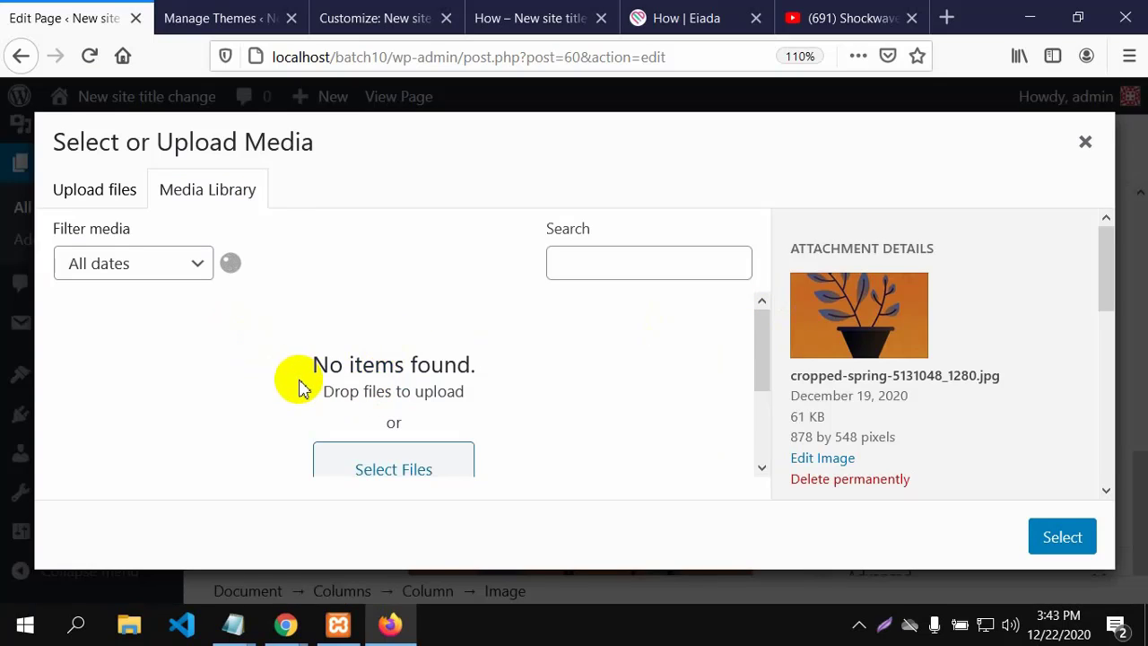
{"action": "scroll", "coordinate": [366, 376], "scroll_direction": "down", "scroll_amount": 2}
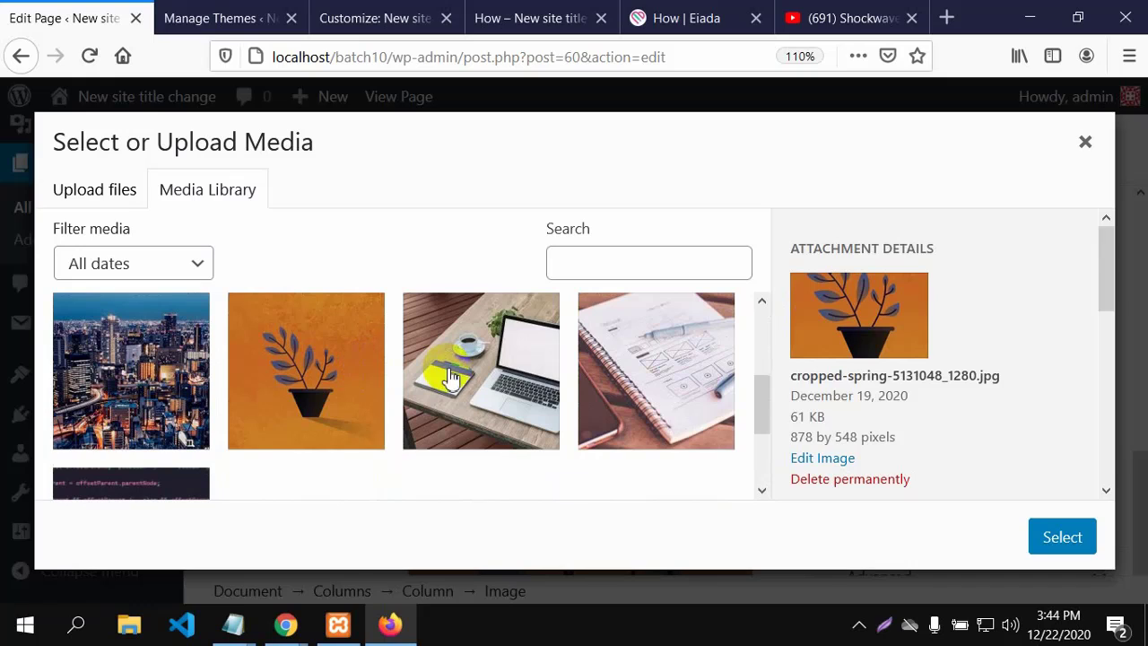
{"action": "left_click", "coordinate": [525, 363]}
{"action": "left_click", "coordinate": [645, 374]}
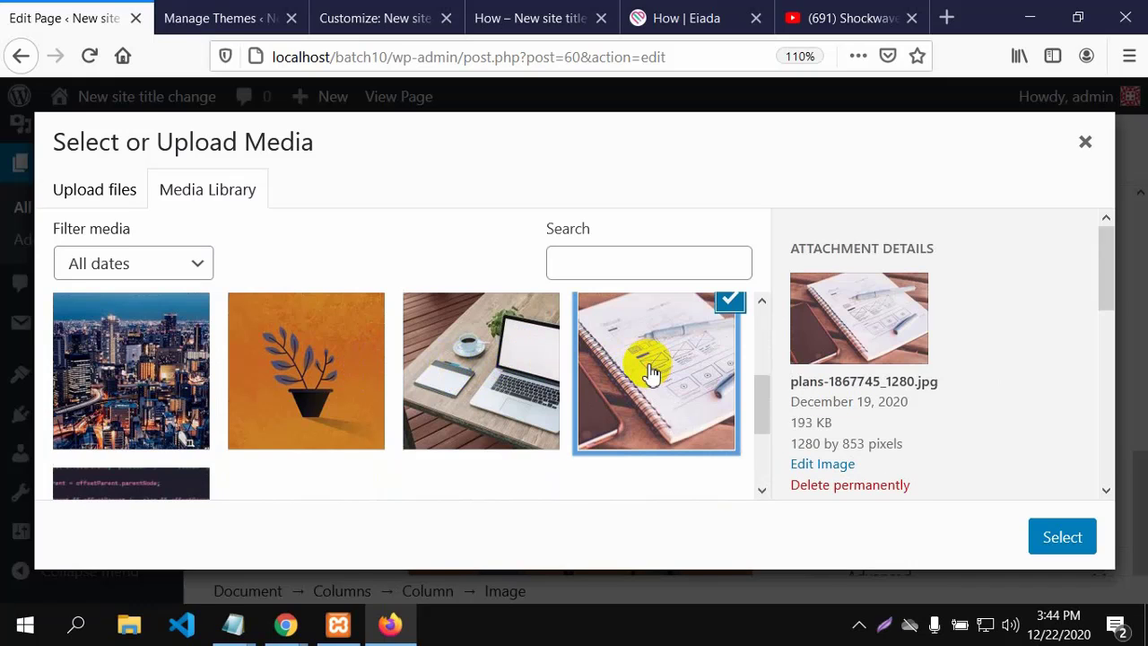
{"action": "left_click", "coordinate": [1064, 552]}
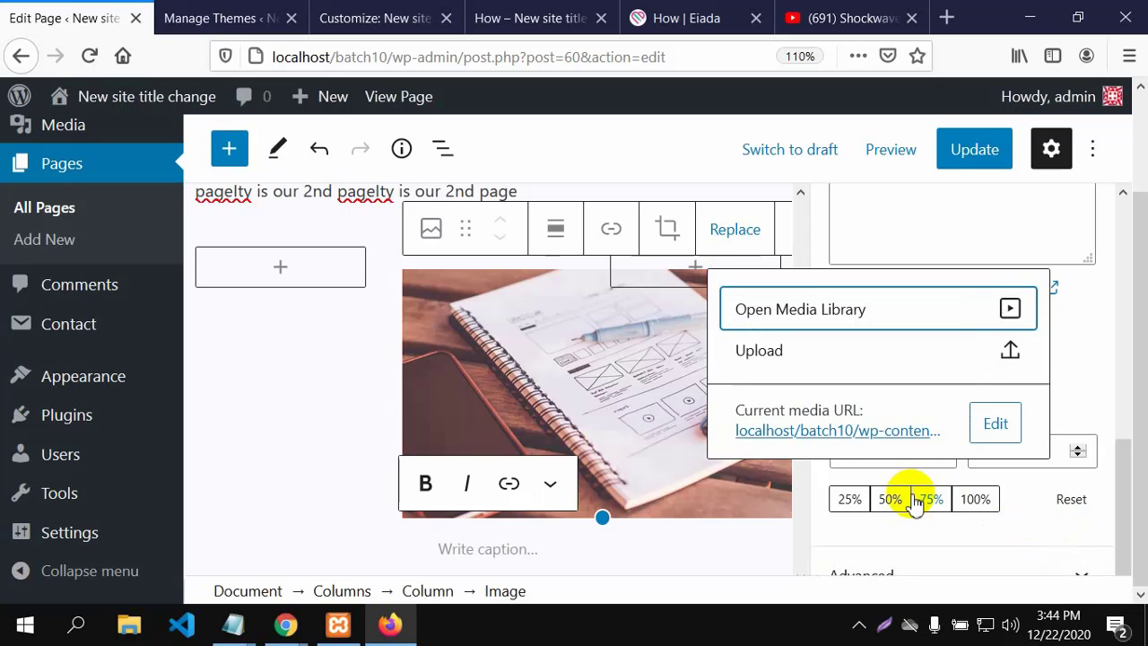
{"action": "scroll", "coordinate": [915, 505], "scroll_direction": "up", "scroll_amount": 1}
{"action": "scroll", "coordinate": [661, 397], "scroll_direction": "down", "scroll_amount": 3}
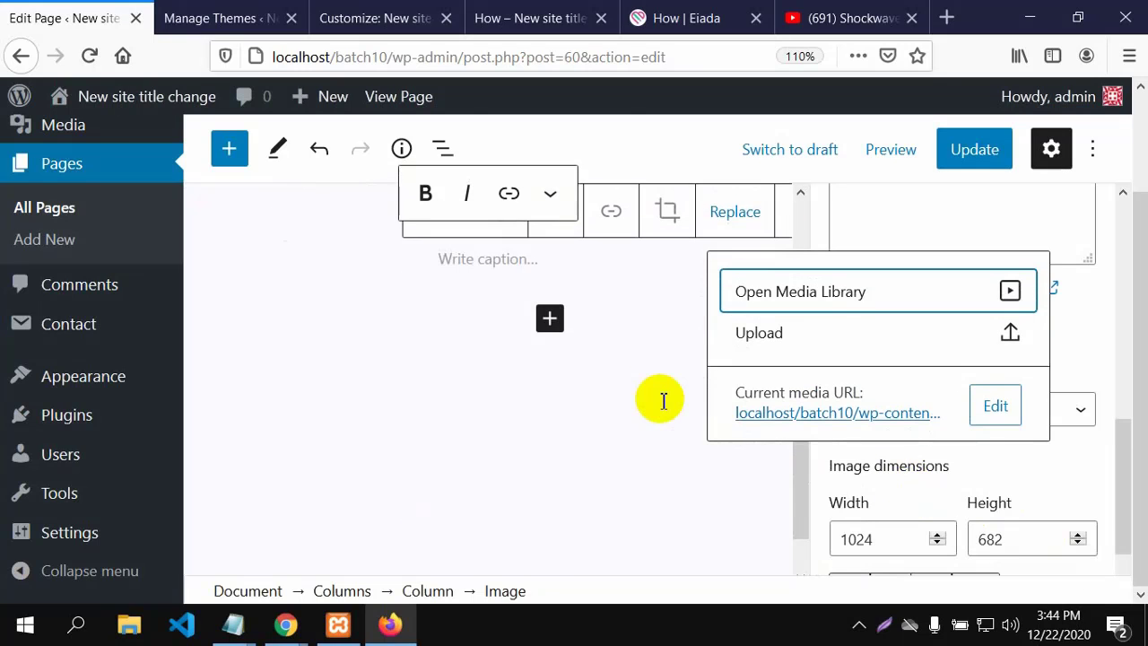
Close the image replacement options and update the How page with the new notebook image.
{"action": "scroll", "coordinate": [660, 402], "scroll_direction": "up", "scroll_amount": 2}
{"action": "scroll", "coordinate": [637, 398], "scroll_direction": "up", "scroll_amount": 2}
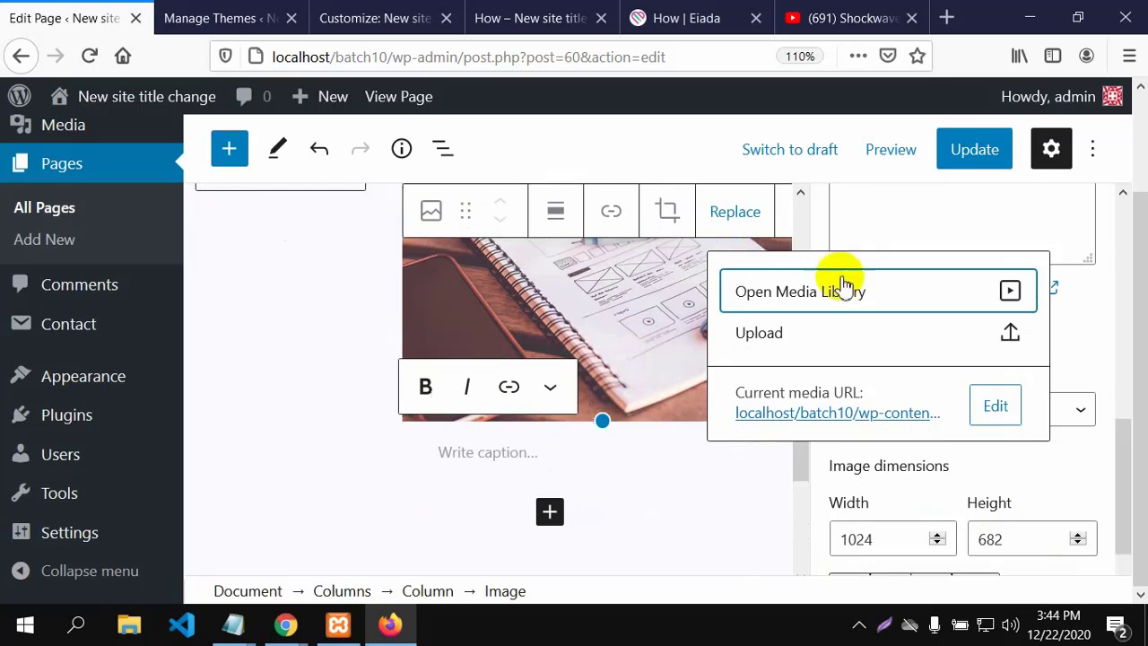
{"action": "left_click", "coordinate": [977, 164]}
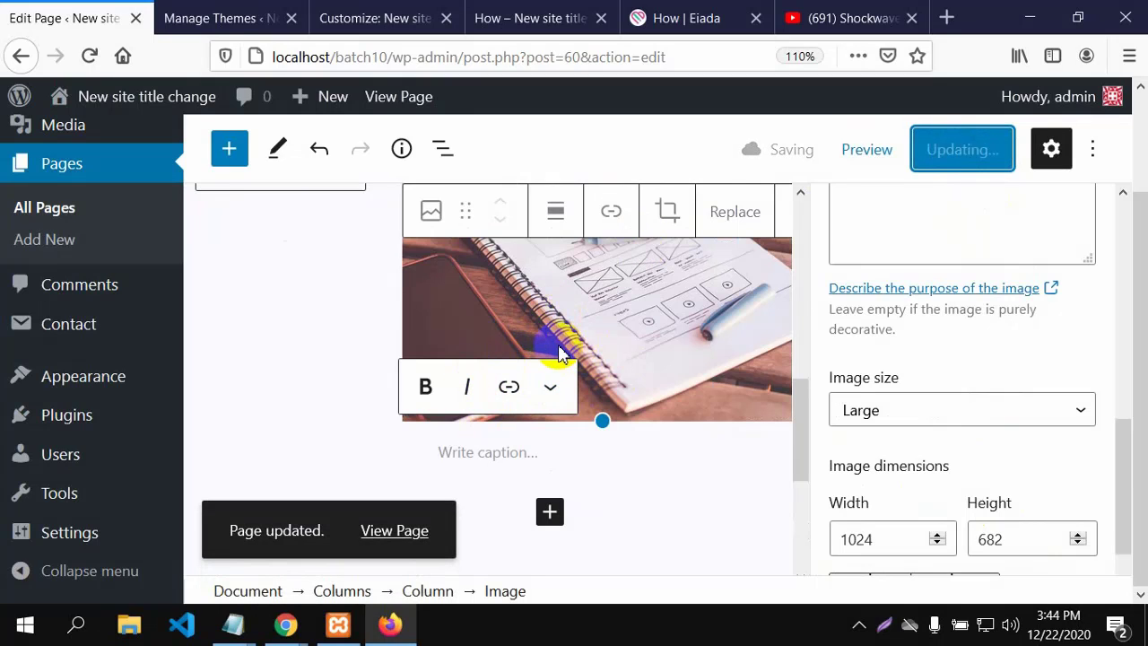
Add an empty paragraph below the notebook image in the column and update the page.
{"action": "left_click", "coordinate": [525, 452]}
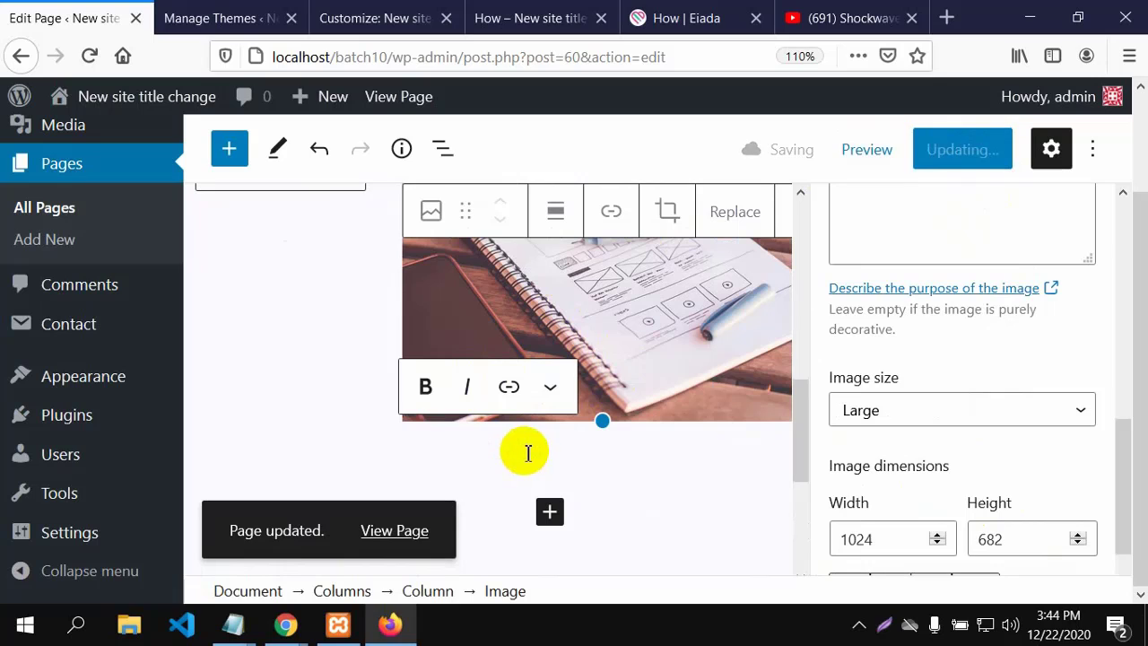
{"action": "key", "text": "Return"}
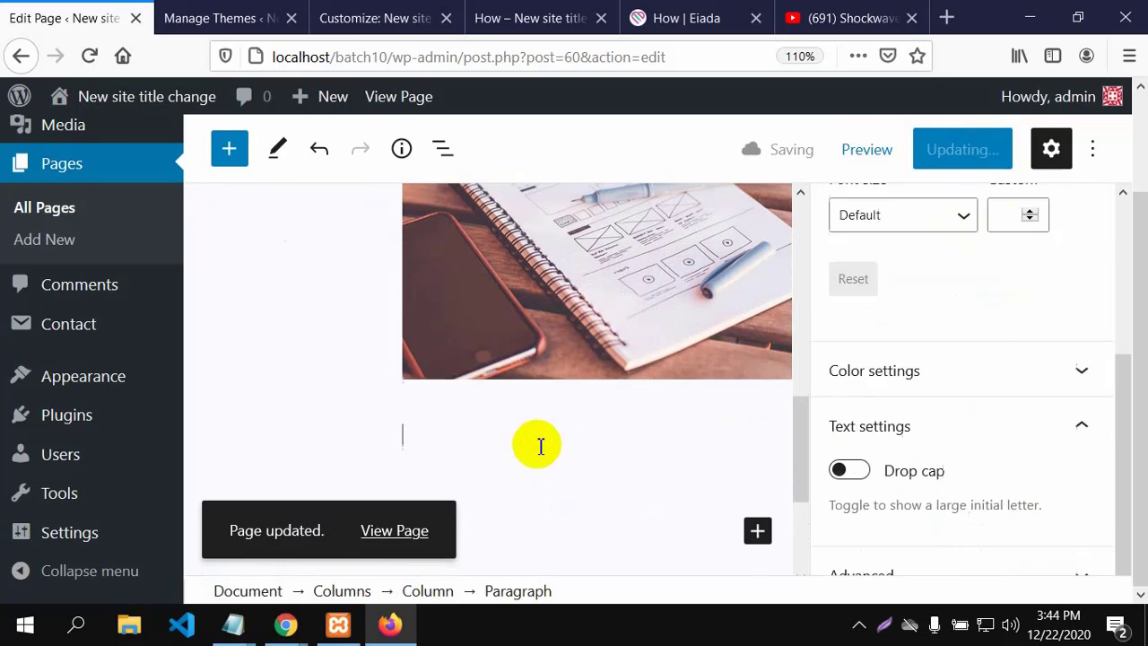
{"action": "scroll", "coordinate": [566, 444], "scroll_direction": "up", "scroll_amount": 3}
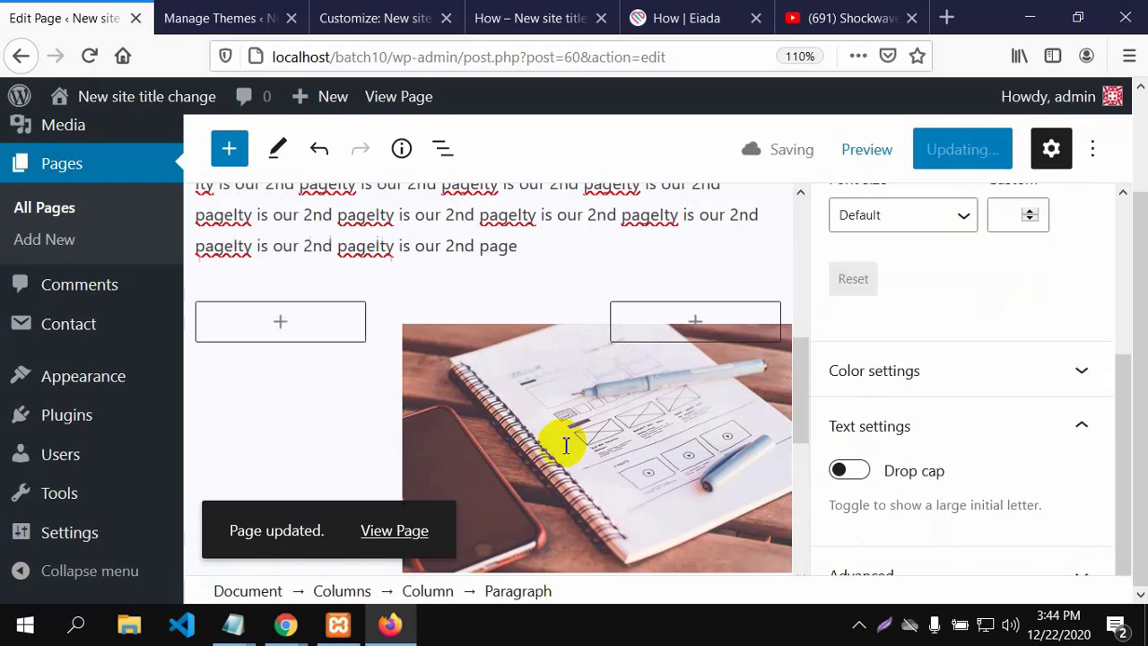
{"action": "scroll", "coordinate": [633, 392], "scroll_direction": "down", "scroll_amount": 4}
{"action": "scroll", "coordinate": [633, 392], "scroll_direction": "up", "scroll_amount": 3}
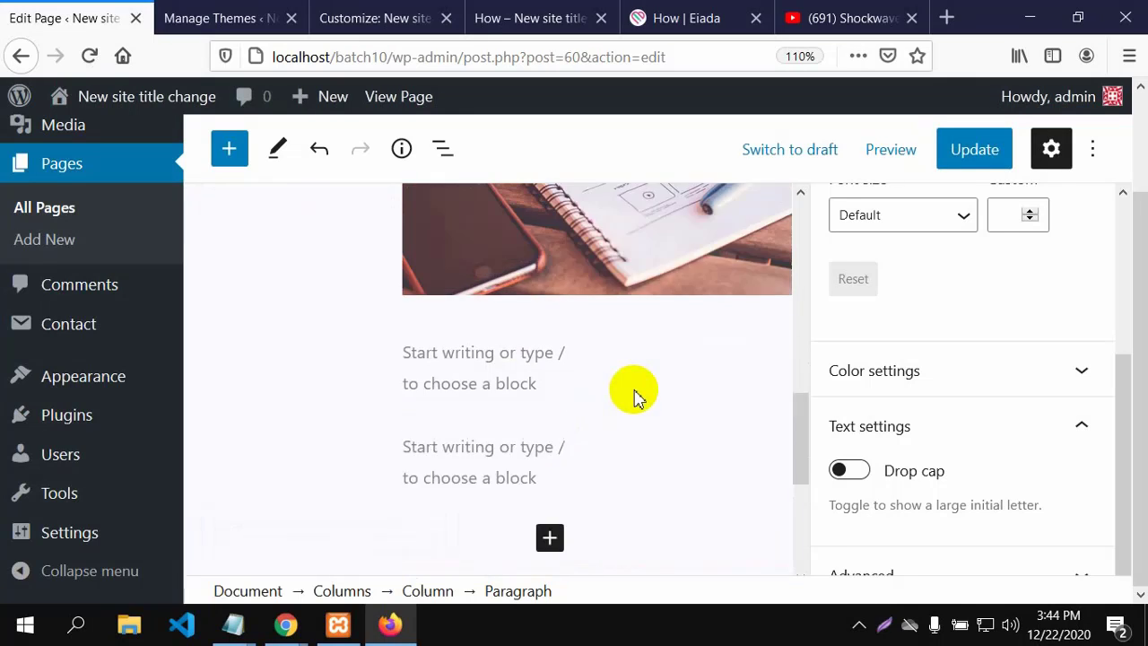
{"action": "scroll", "coordinate": [633, 397], "scroll_direction": "down", "scroll_amount": 2}
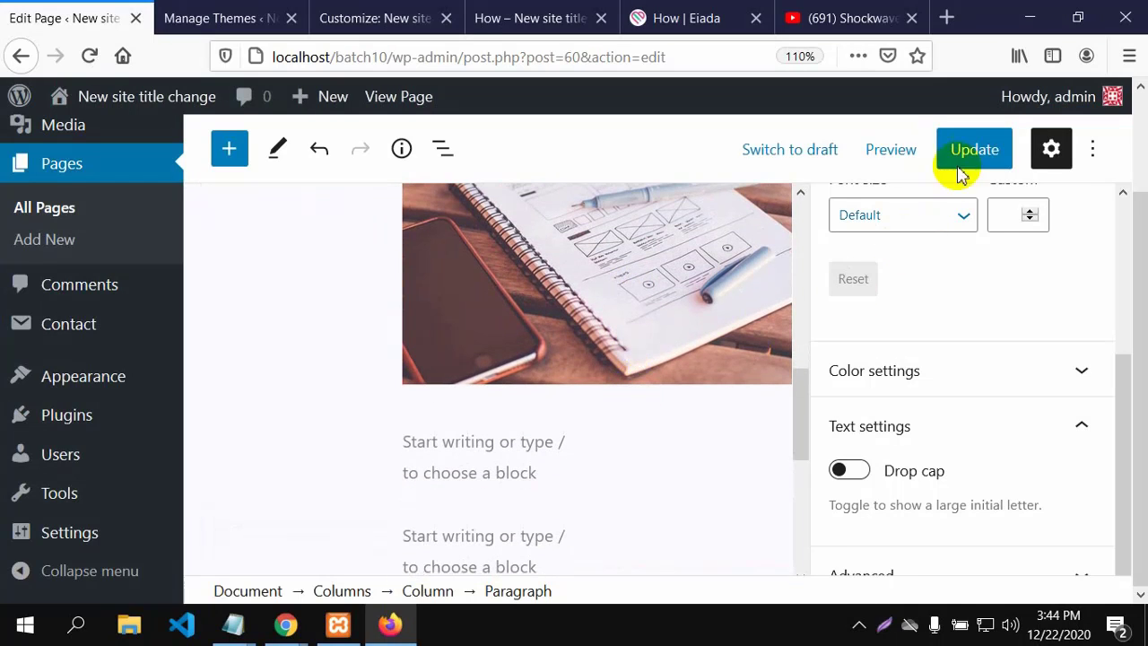
{"action": "left_click", "coordinate": [986, 150]}
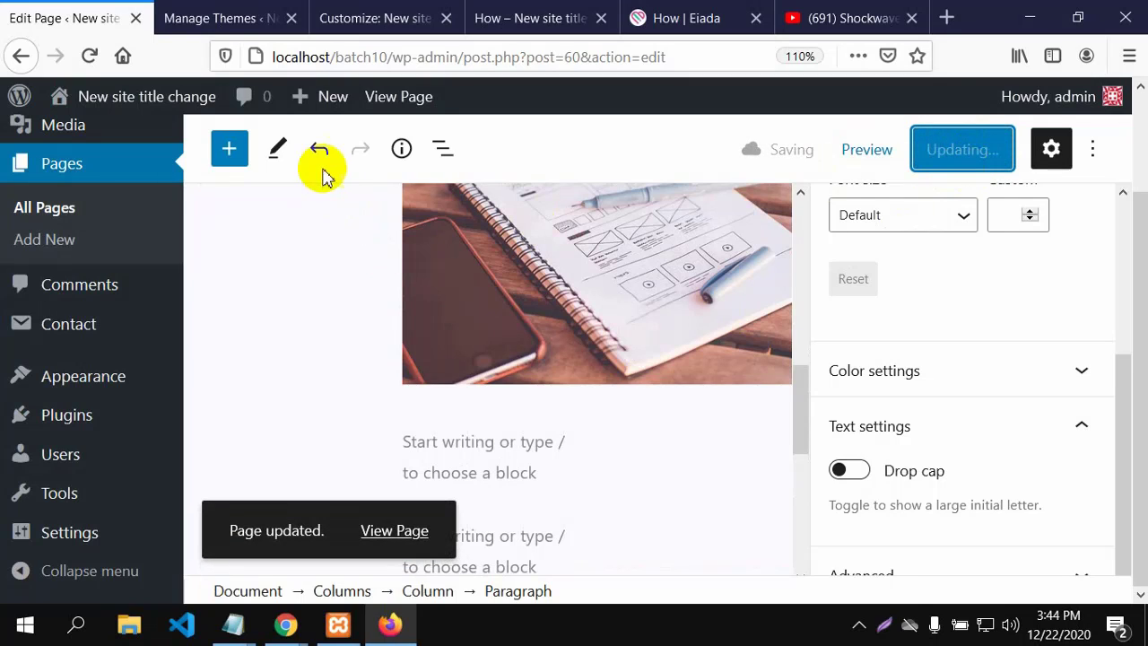
Reload the published How page and close the element inspector.
{"action": "left_click", "coordinate": [199, 11]}
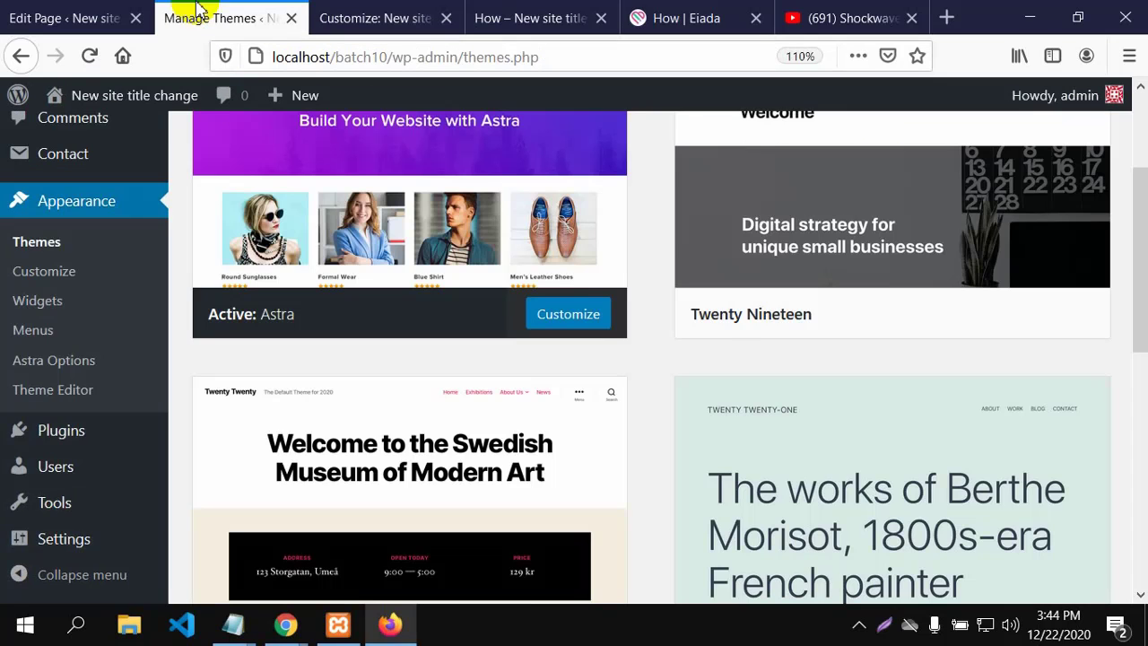
{"action": "left_click", "coordinate": [376, 12]}
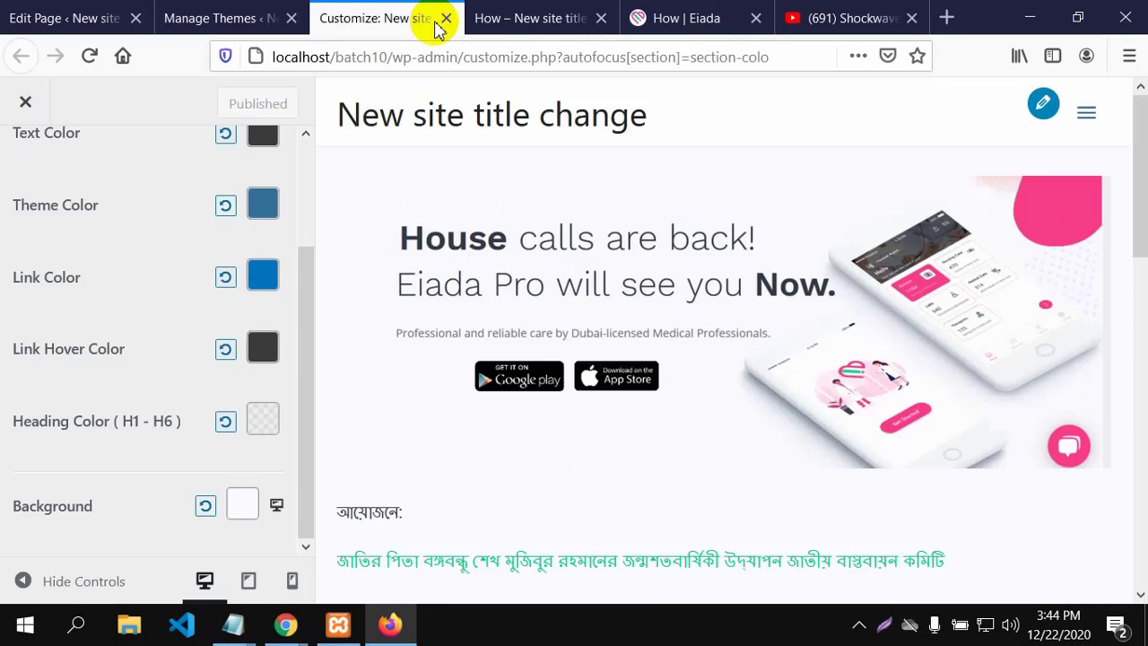
{"action": "left_click", "coordinate": [479, 20]}
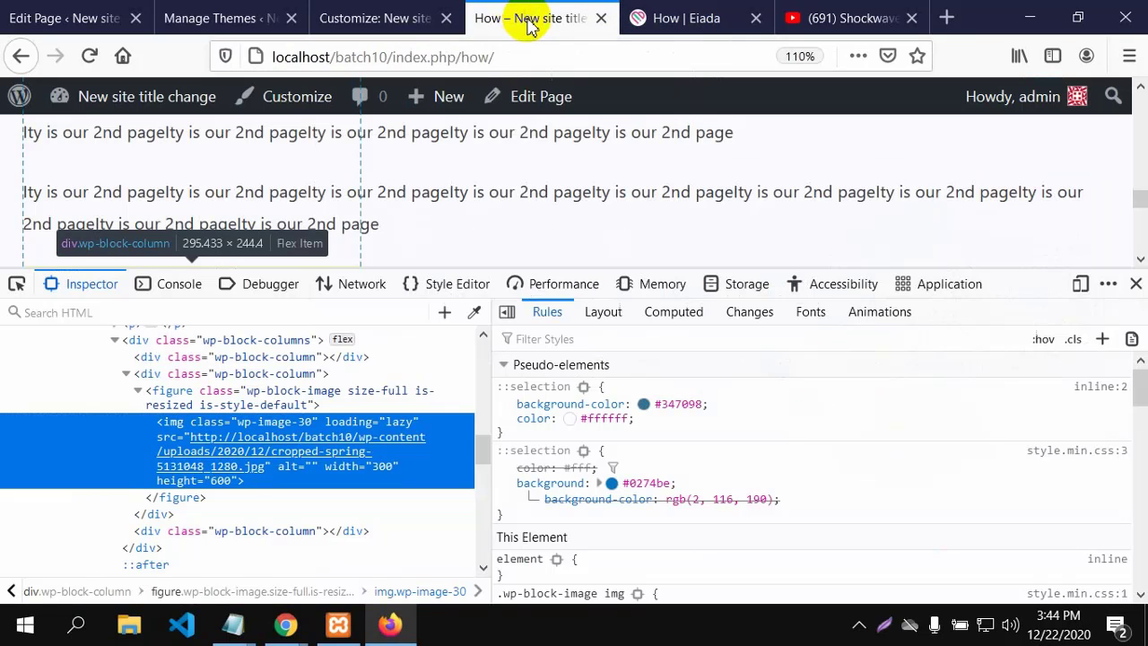
{"action": "left_click", "coordinate": [88, 55]}
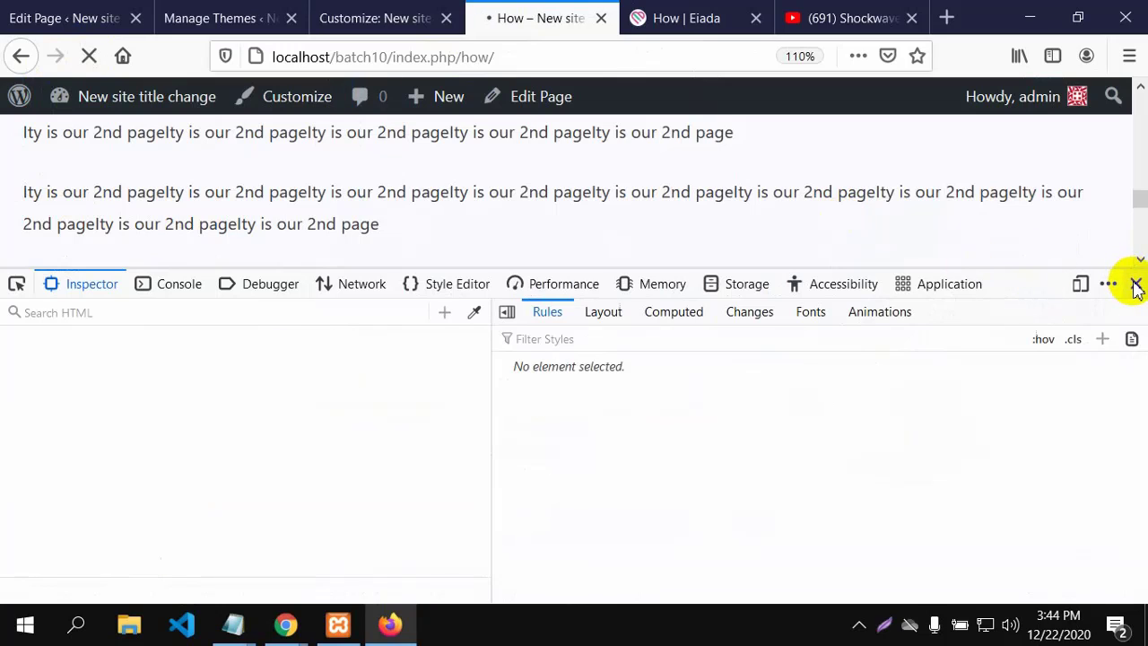
{"action": "left_click", "coordinate": [1136, 285]}
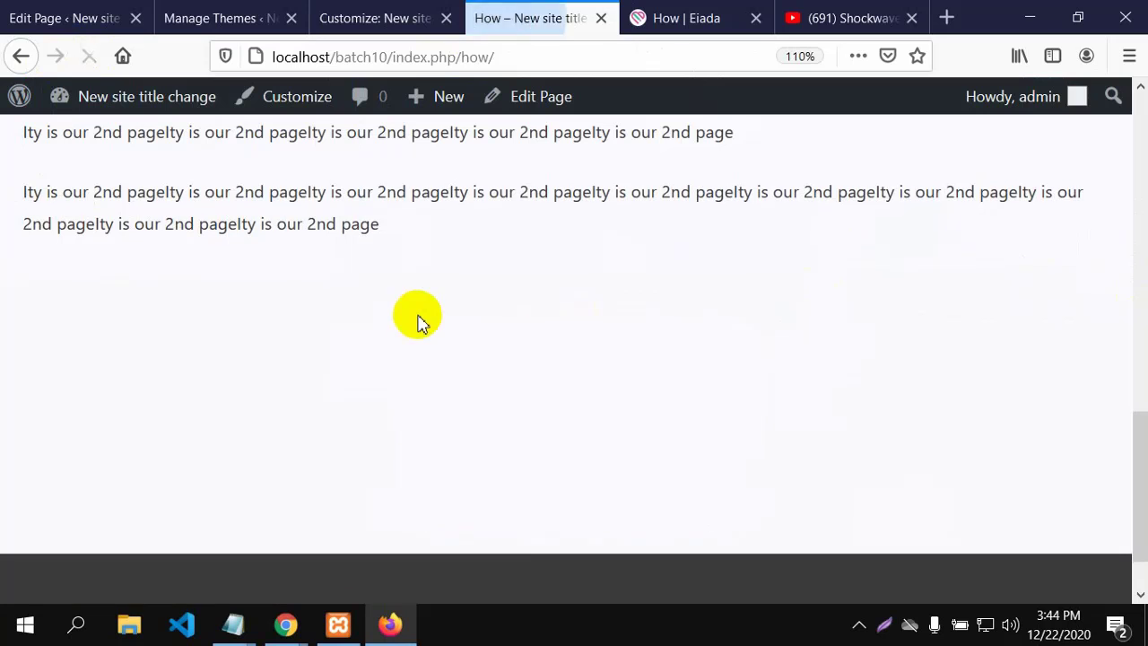
Examine how the notebook image is displayed on the published How page, alongside the large desk image and quote above it.
{"action": "scroll", "coordinate": [420, 313], "scroll_direction": "down", "scroll_amount": 2}
{"action": "scroll", "coordinate": [512, 322], "scroll_direction": "up", "scroll_amount": 2}
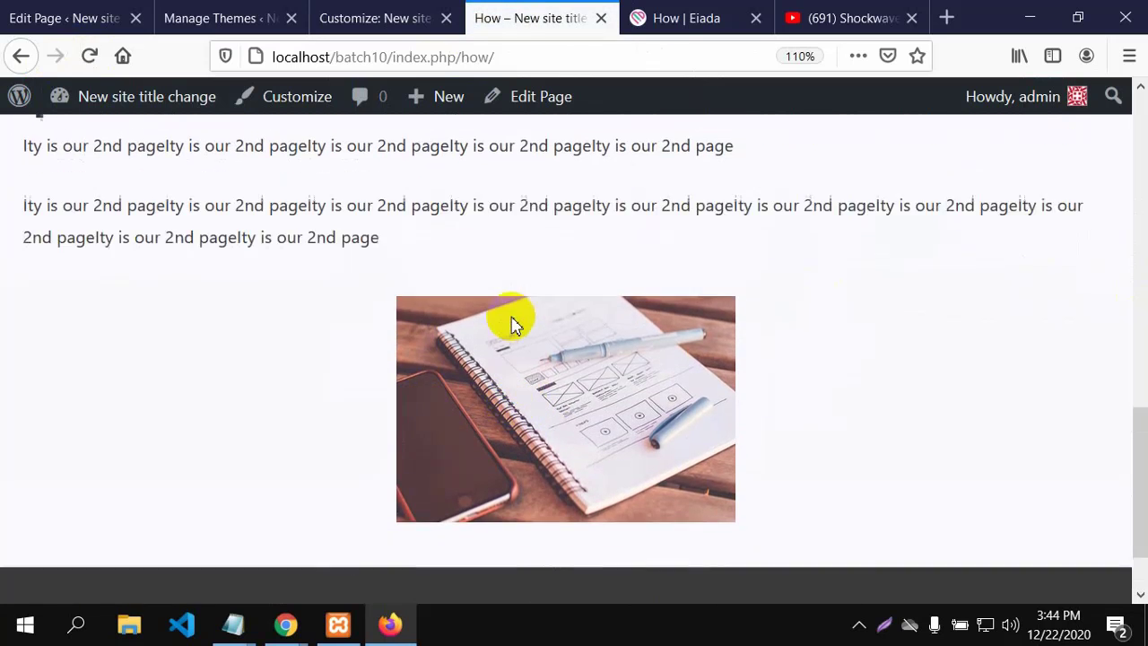
{"action": "scroll", "coordinate": [549, 449], "scroll_direction": "down", "scroll_amount": 1}
{"action": "scroll", "coordinate": [549, 454], "scroll_direction": "down", "scroll_amount": 1}
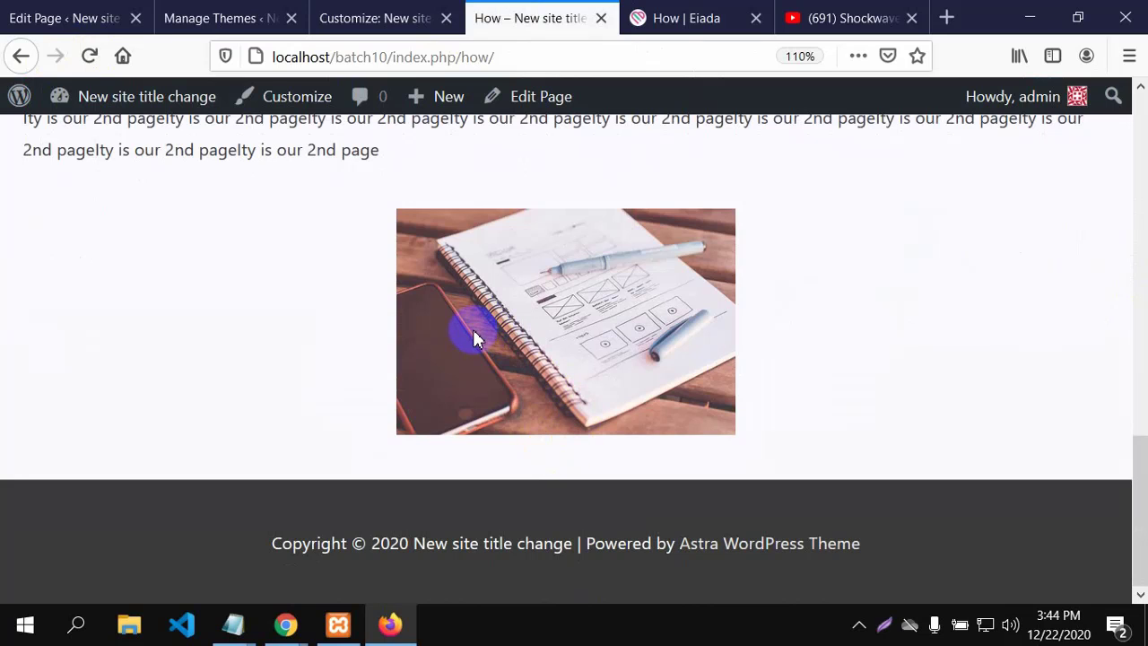
{"action": "scroll", "coordinate": [476, 338], "scroll_direction": "up", "scroll_amount": 3}
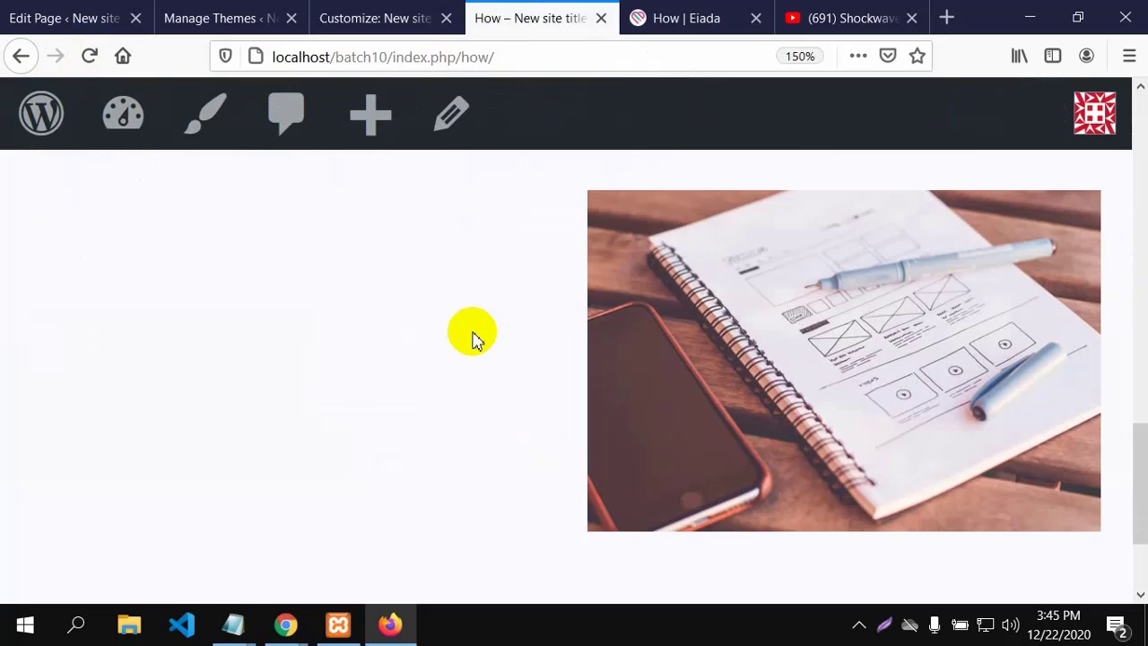
{"action": "scroll", "coordinate": [476, 338], "scroll_direction": "down", "scroll_amount": 3}
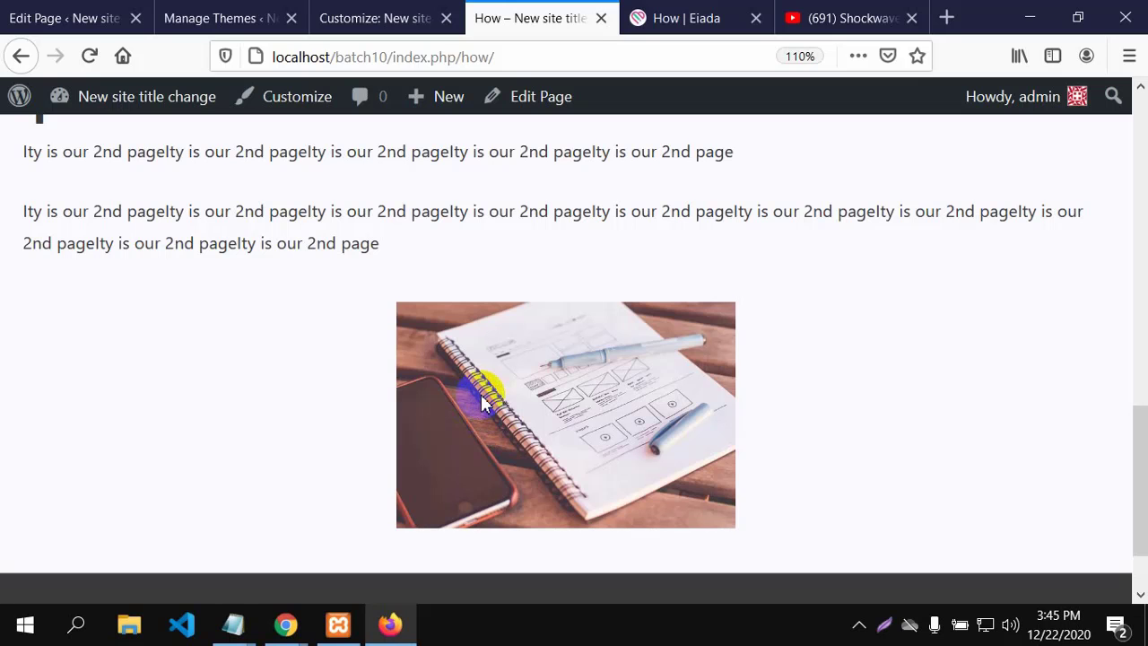
{"action": "scroll", "coordinate": [446, 415], "scroll_direction": "down", "scroll_amount": 2}
{"action": "scroll", "coordinate": [505, 398], "scroll_direction": "up", "scroll_amount": 10}
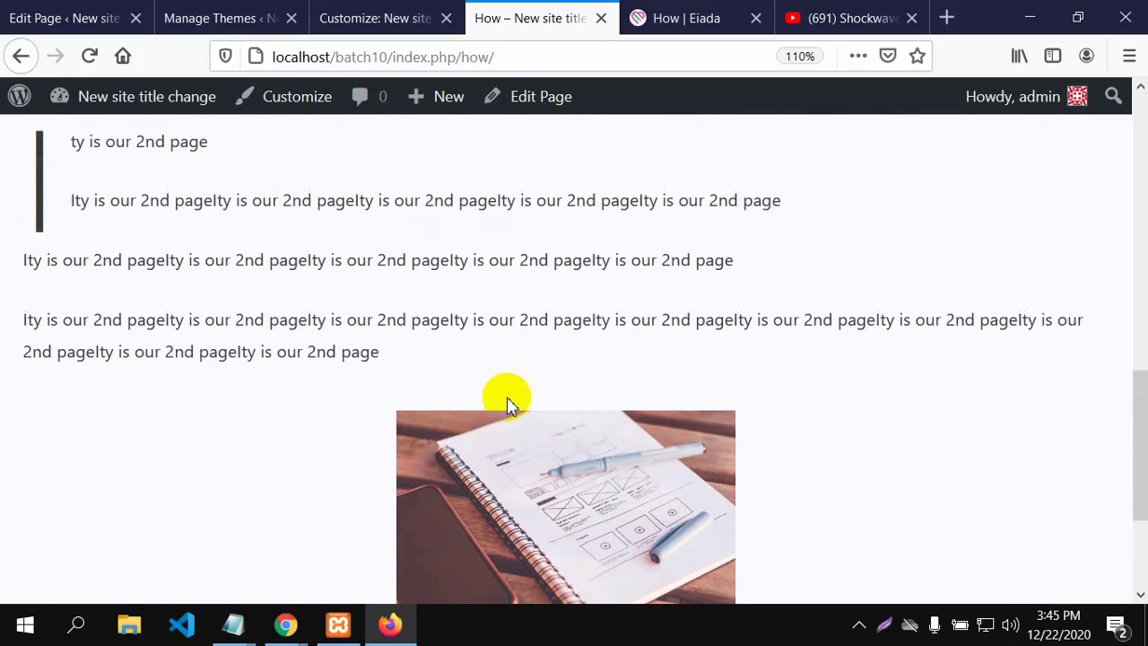
{"action": "scroll", "coordinate": [518, 393], "scroll_direction": "down", "scroll_amount": 5}
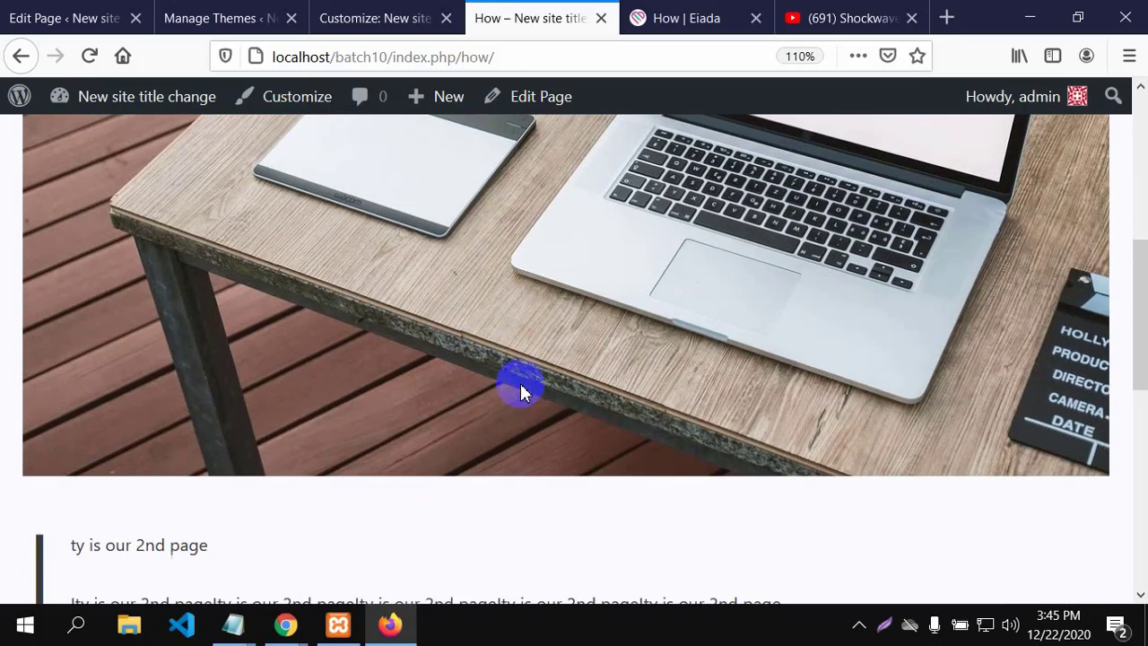
{"action": "scroll", "coordinate": [525, 387], "scroll_direction": "down", "scroll_amount": 1}
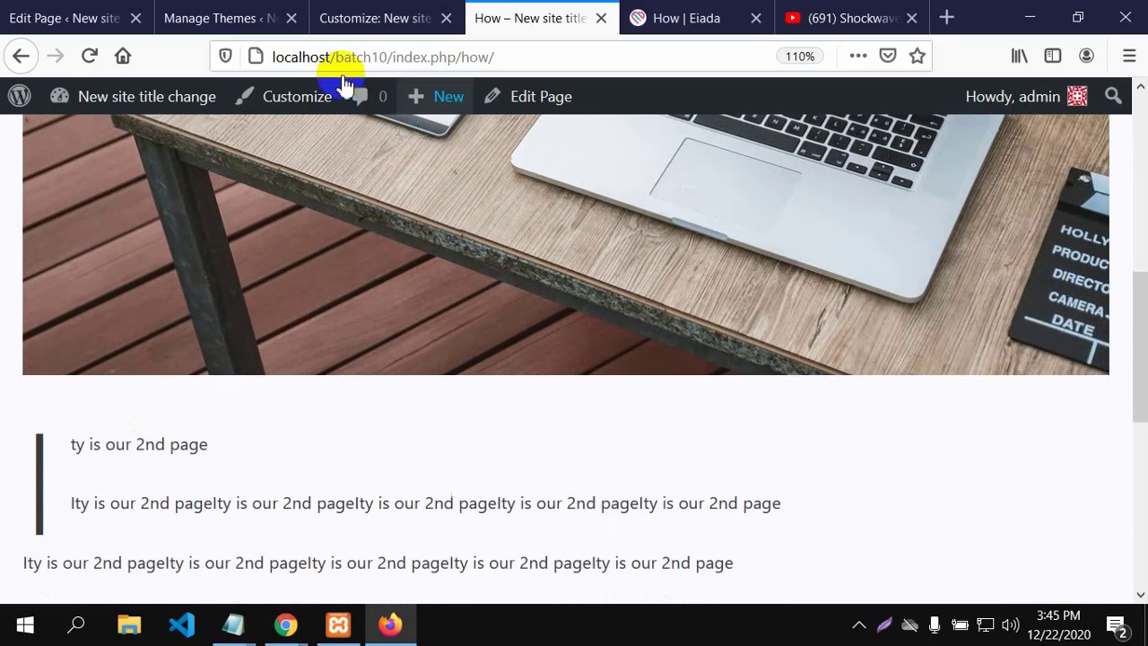
Look through the Eiada How reference page down to its Wrap Up section and footer.
{"action": "left_click", "coordinate": [691, 18]}
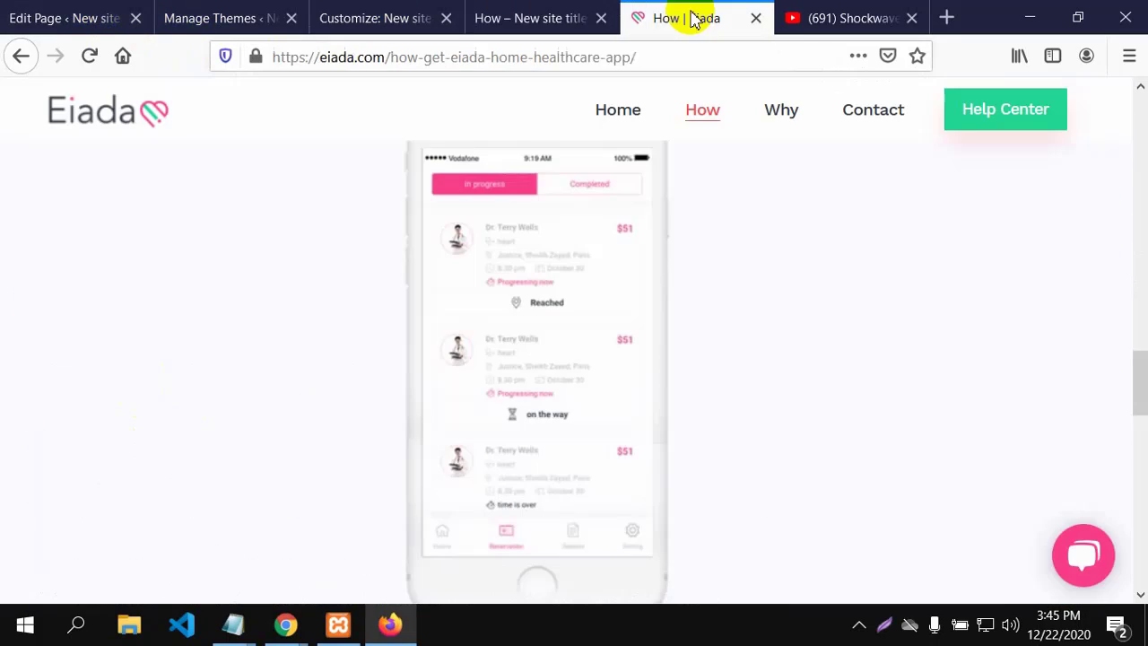
{"action": "scroll", "coordinate": [715, 269], "scroll_direction": "down", "scroll_amount": 10}
{"action": "scroll", "coordinate": [679, 314], "scroll_direction": "up", "scroll_amount": 7}
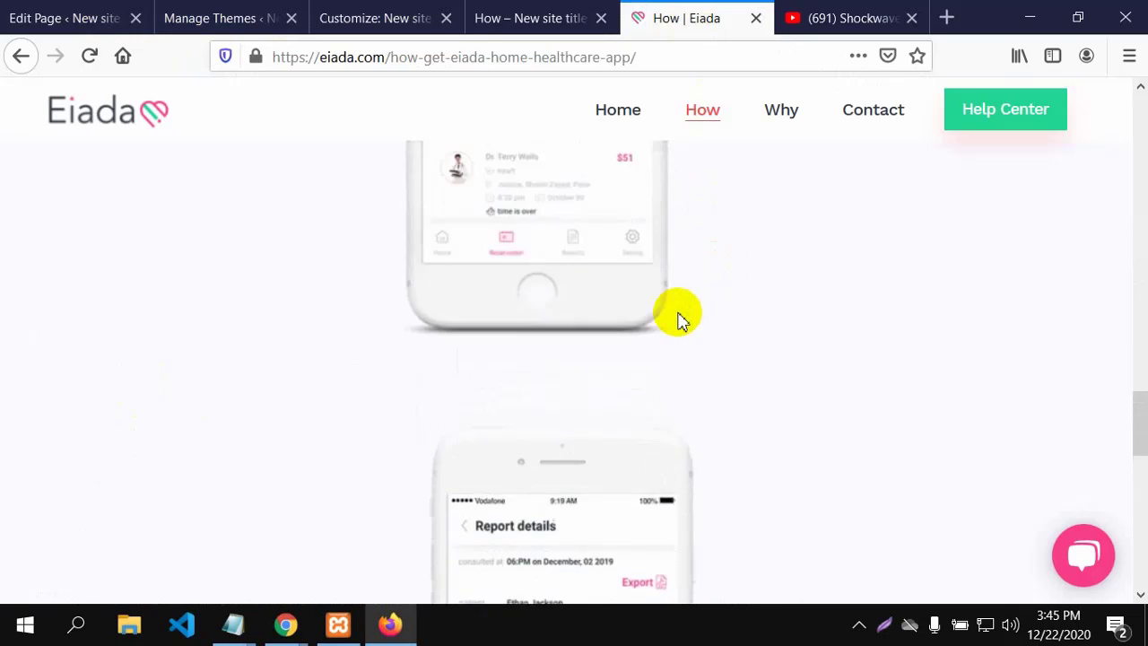
{"action": "scroll", "coordinate": [679, 314], "scroll_direction": "down", "scroll_amount": 10}
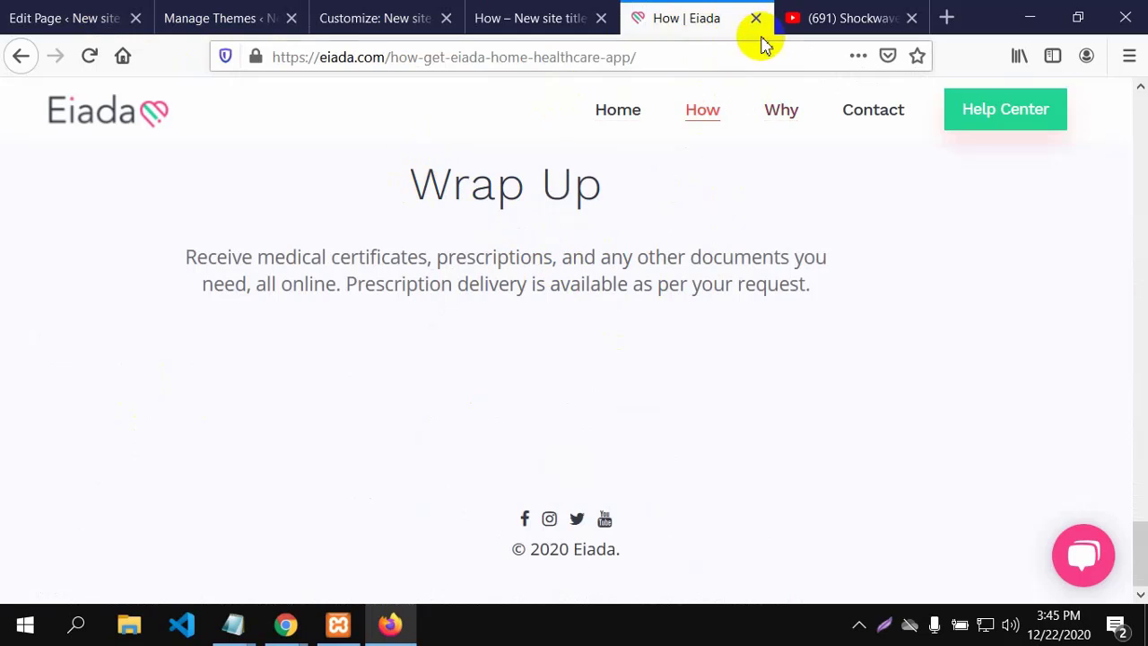
Switch to Chrome, check the Google Meet chat and view the Eiada How page open there.
{"action": "left_click", "coordinate": [273, 625]}
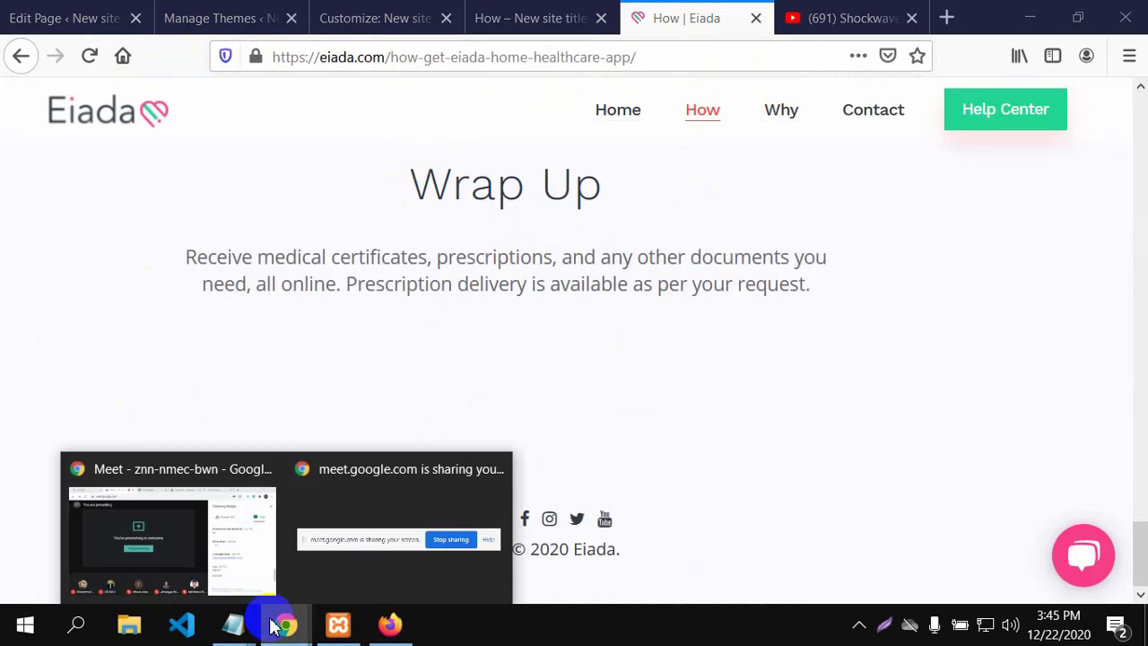
{"action": "left_click", "coordinate": [144, 494]}
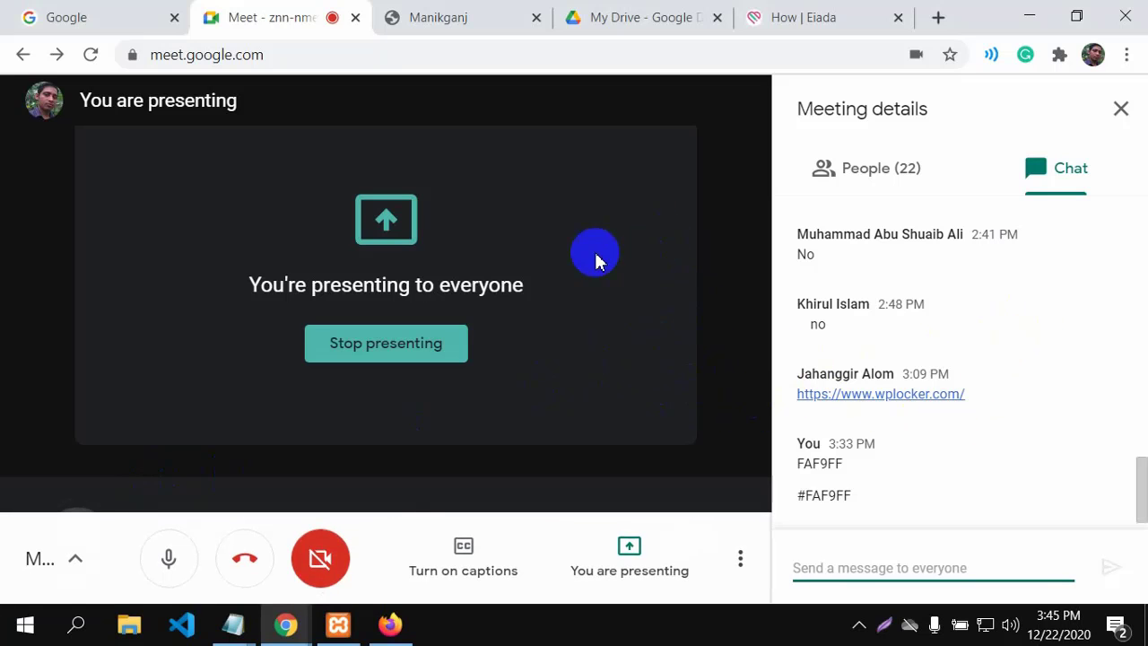
{"action": "left_click", "coordinate": [642, 16]}
{"action": "left_click", "coordinate": [793, 15]}
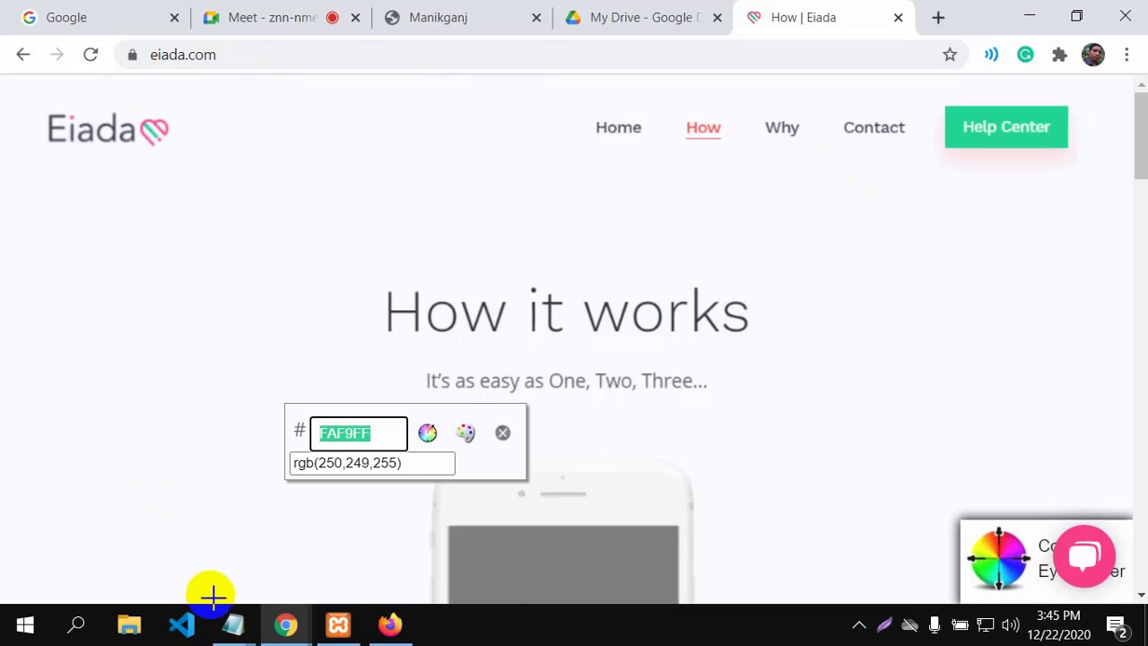
Switch back to Firefox and look through the Eiada site's Why page with its two-column image layout.
{"action": "left_click", "coordinate": [389, 624]}
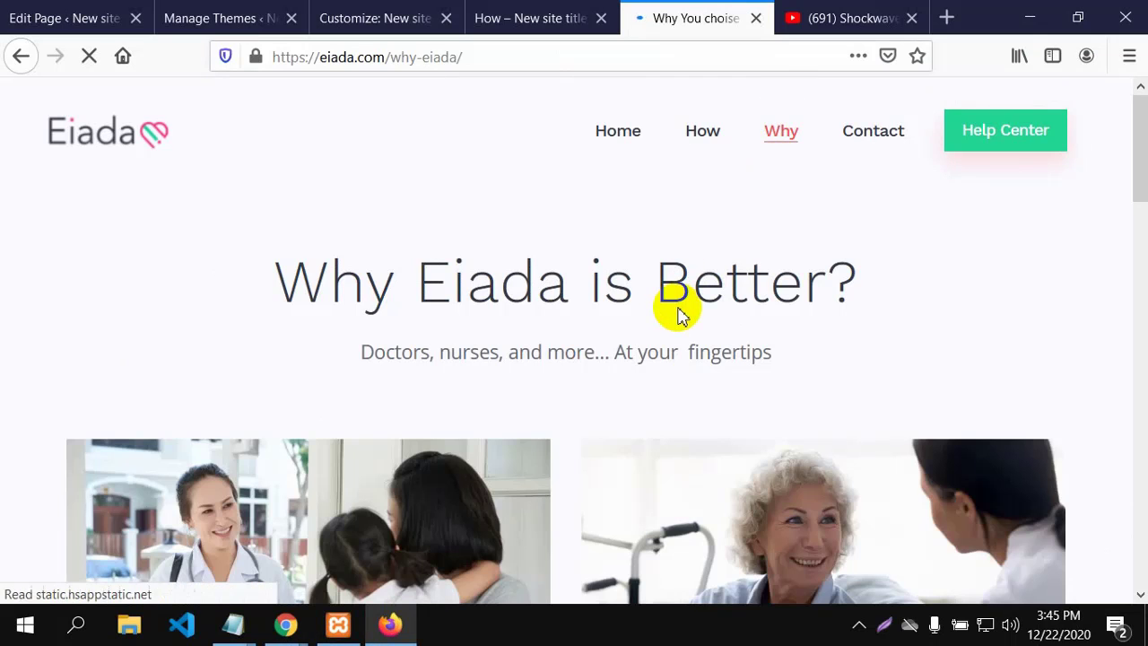
{"action": "scroll", "coordinate": [674, 315], "scroll_direction": "down", "scroll_amount": 6}
{"action": "scroll", "coordinate": [675, 321], "scroll_direction": "down", "scroll_amount": 8}
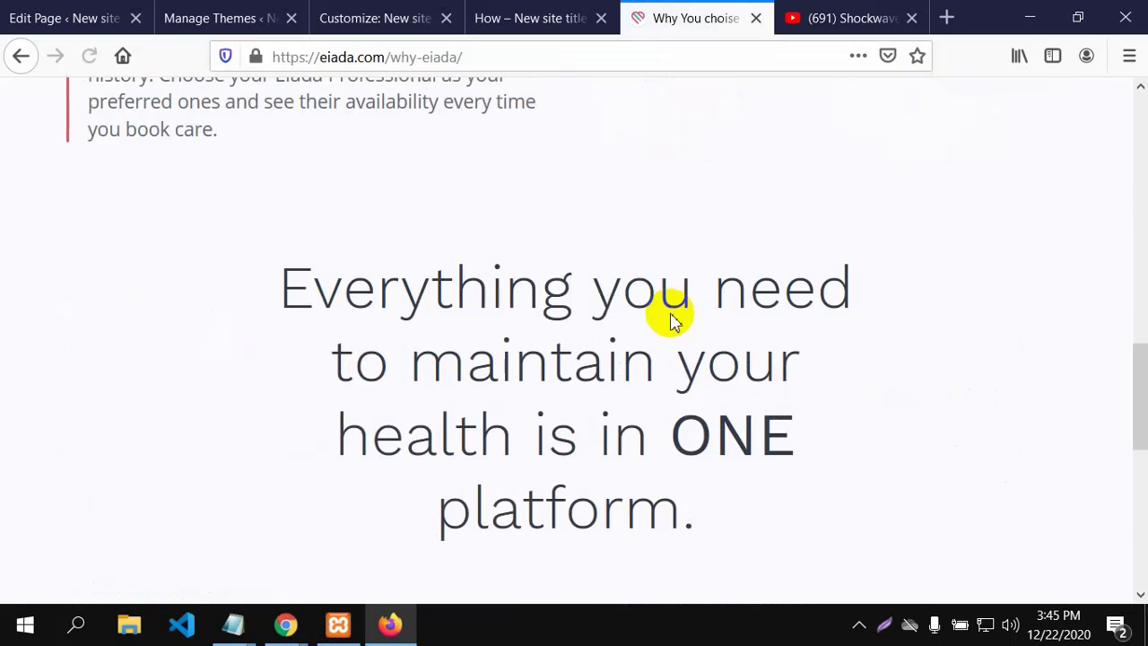
{"action": "scroll", "coordinate": [674, 321], "scroll_direction": "up", "scroll_amount": 12}
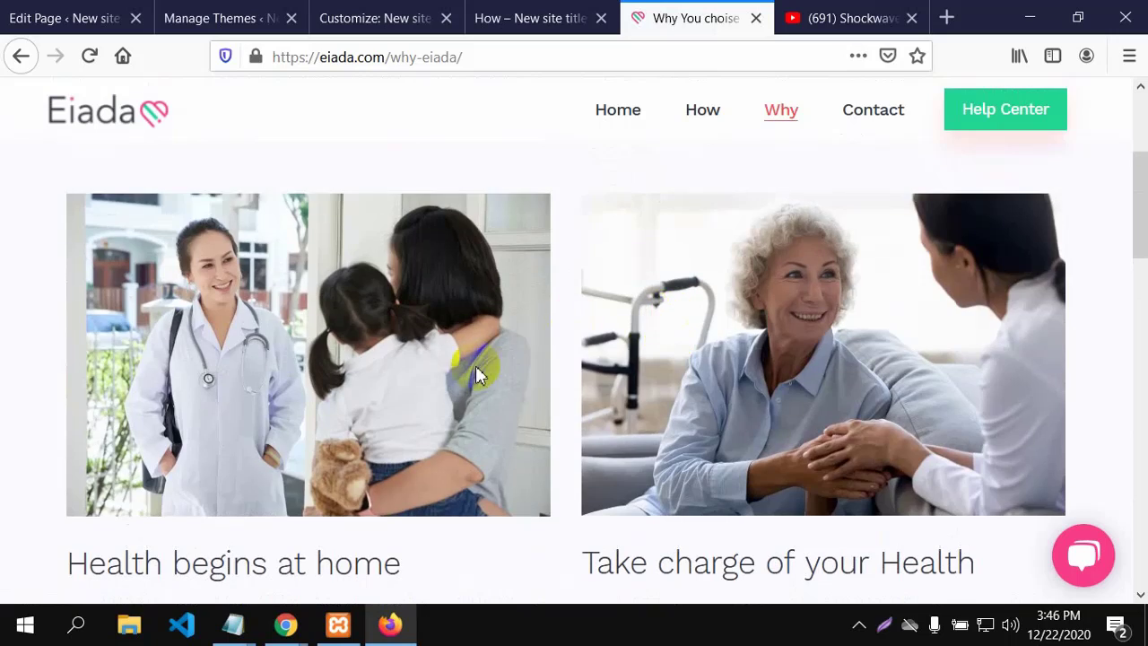
{"action": "scroll", "coordinate": [146, 351], "scroll_direction": "down", "scroll_amount": 8}
{"action": "scroll", "coordinate": [36, 286], "scroll_direction": "up", "scroll_amount": 8}
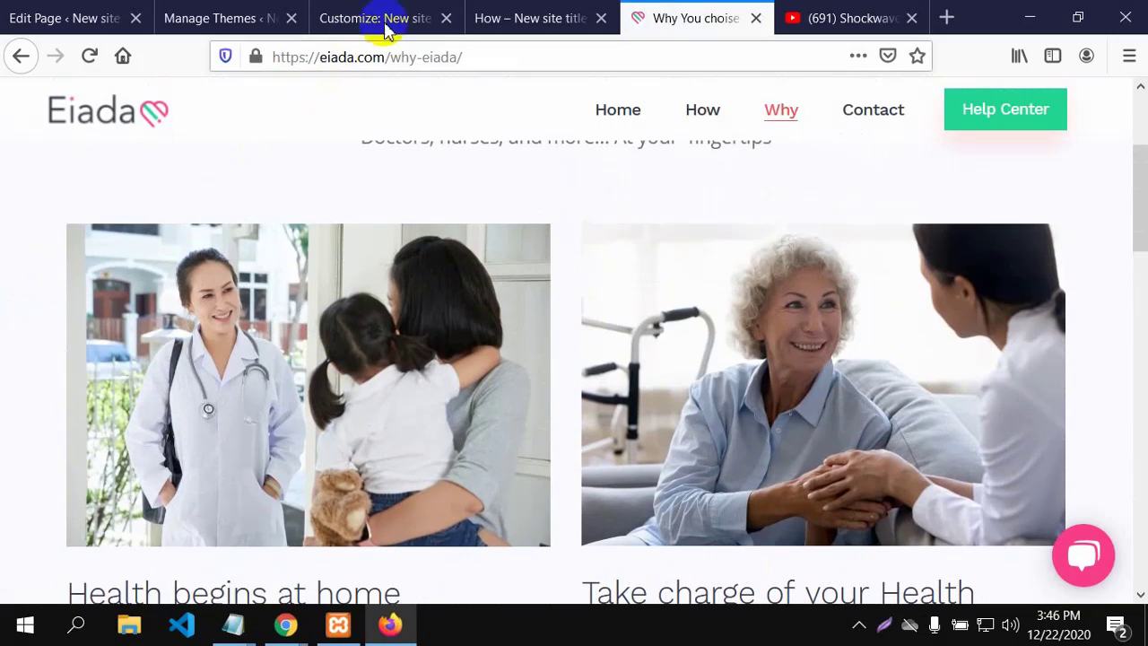
Check the quote block on the published How page and return to that page's editor.
{"action": "left_click", "coordinate": [475, 18]}
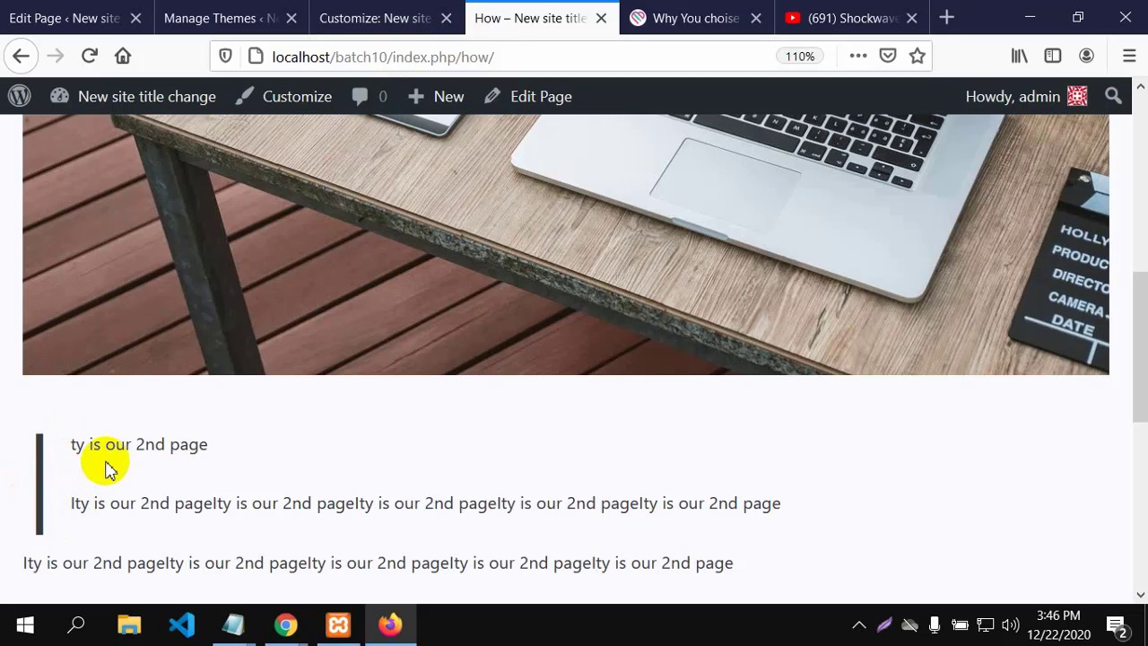
{"action": "double_click", "coordinate": [62, 471]}
{"action": "left_click", "coordinate": [77, 482]}
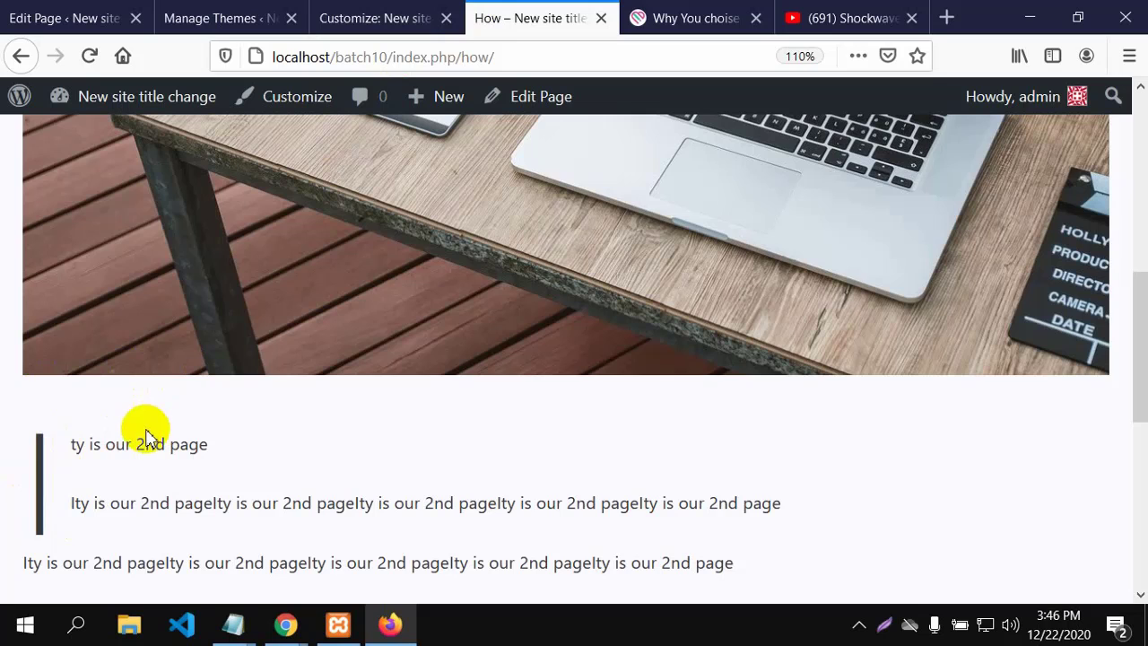
{"action": "scroll", "coordinate": [225, 440], "scroll_direction": "down", "scroll_amount": 2}
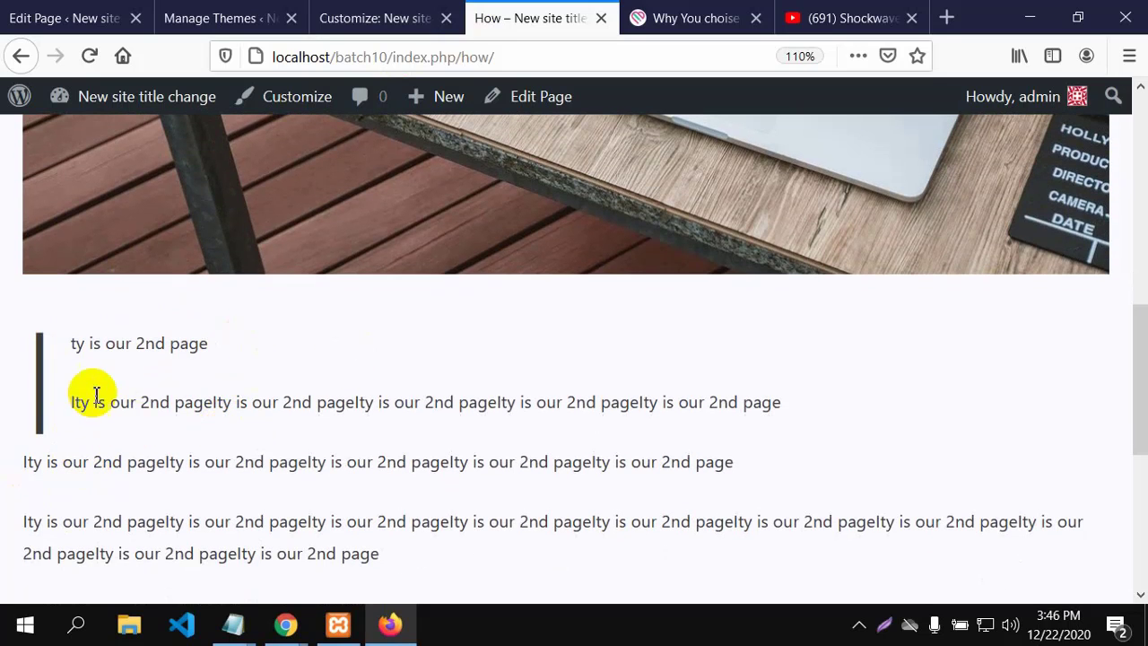
{"action": "left_click", "coordinate": [206, 20]}
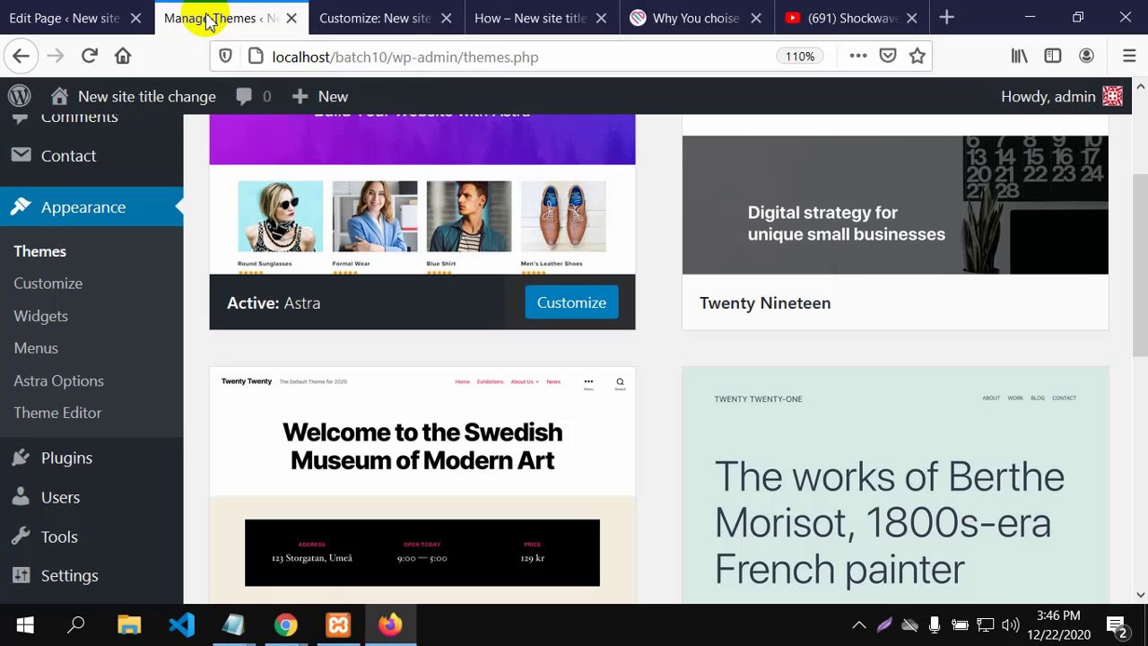
{"action": "left_click", "coordinate": [84, 18]}
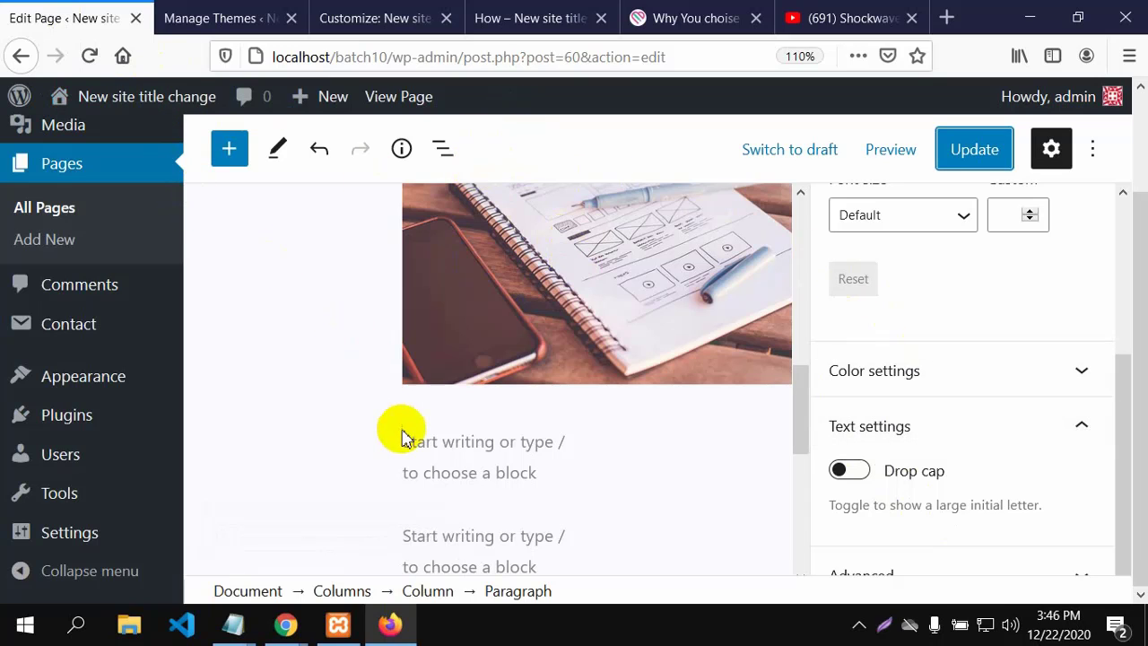
Check the empty paragraph blocks below the column image and update the How page.
{"action": "scroll", "coordinate": [404, 444], "scroll_direction": "down", "scroll_amount": 2}
{"action": "scroll", "coordinate": [416, 455], "scroll_direction": "down", "scroll_amount": 2}
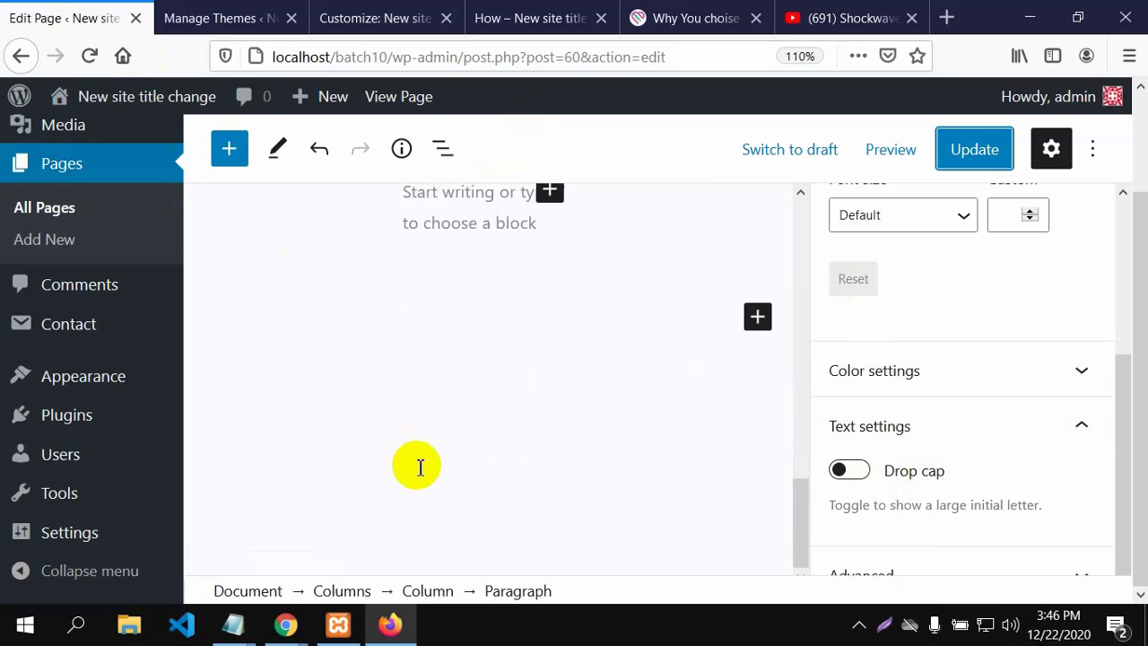
{"action": "scroll", "coordinate": [419, 468], "scroll_direction": "up", "scroll_amount": 3}
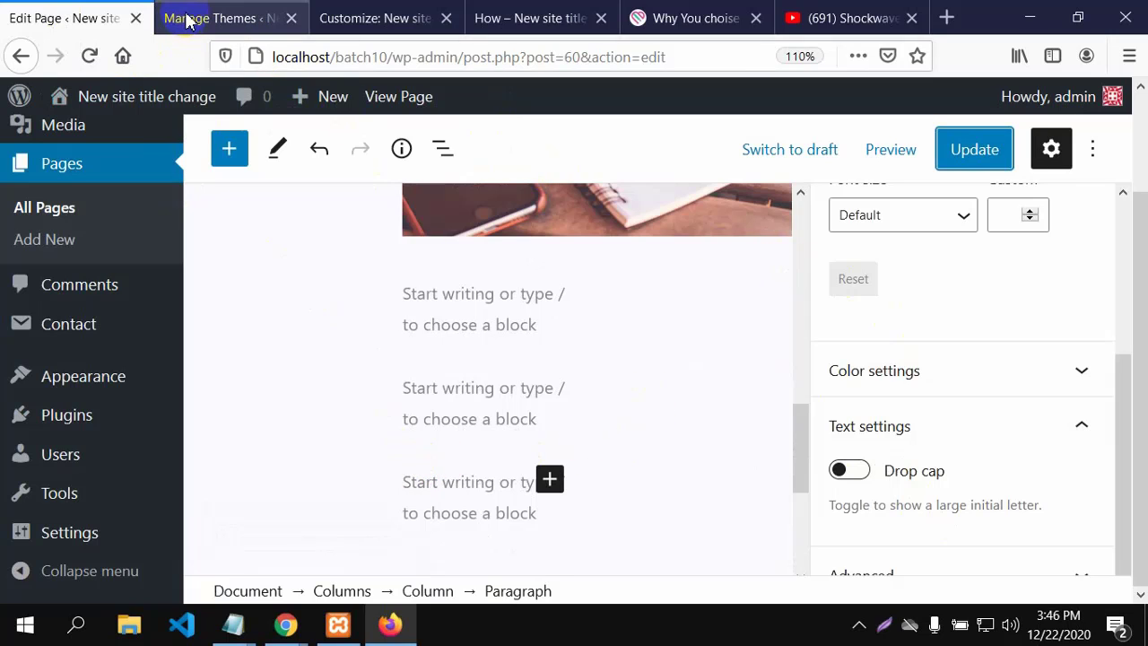
{"action": "left_click", "coordinate": [990, 168]}
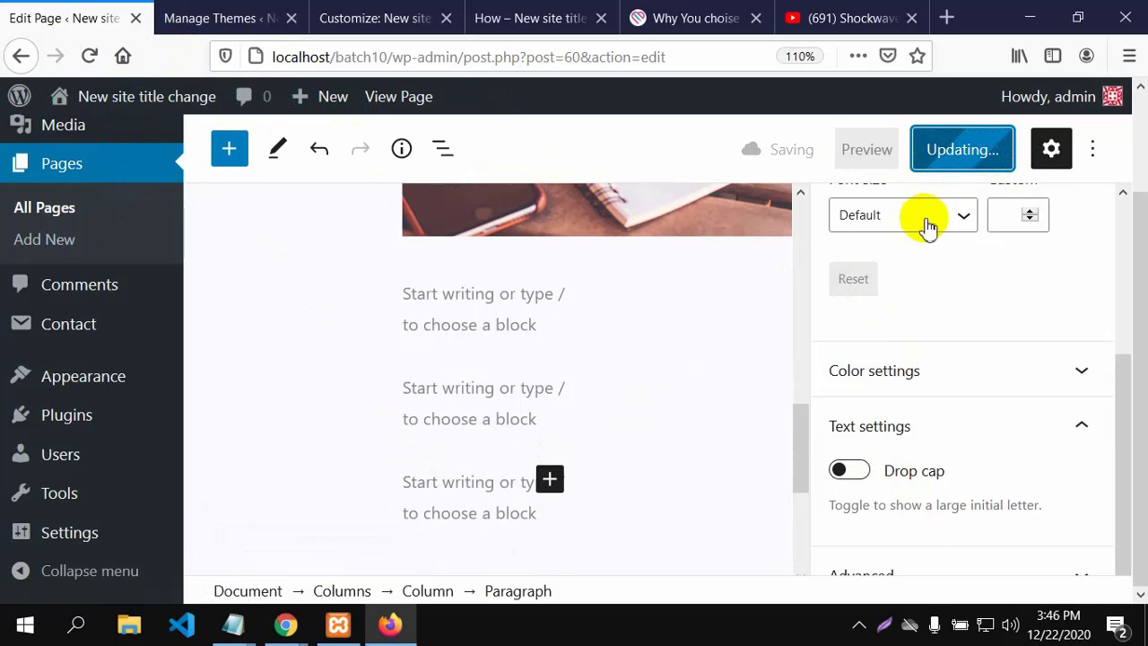
Check the paragraph block's font size options, then examine the page settings down to the sidebar, content layout and disable sections options.
{"action": "left_click", "coordinate": [964, 219]}
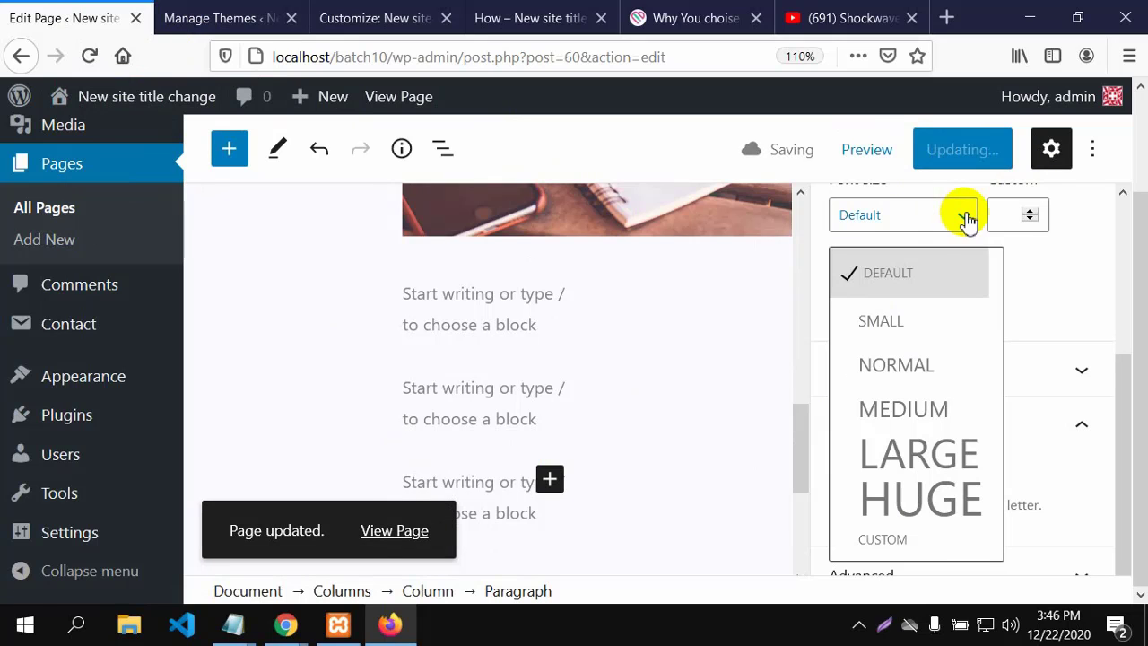
{"action": "left_click", "coordinate": [948, 287]}
{"action": "scroll", "coordinate": [950, 292], "scroll_direction": "up", "scroll_amount": 4}
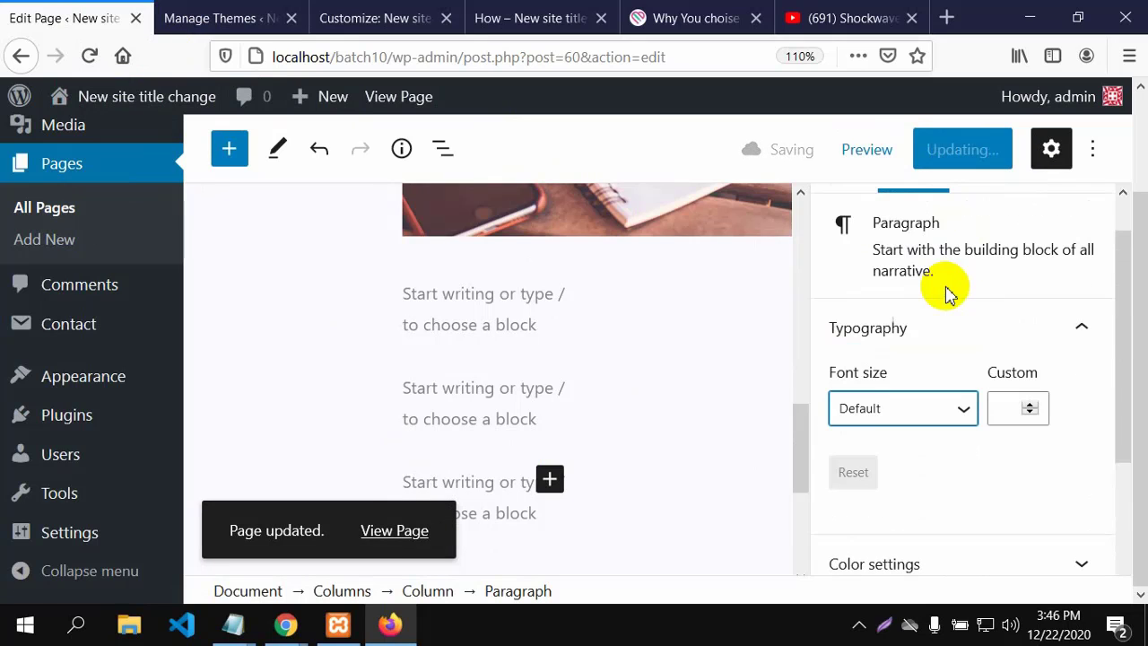
{"action": "scroll", "coordinate": [946, 289], "scroll_direction": "up", "scroll_amount": 1}
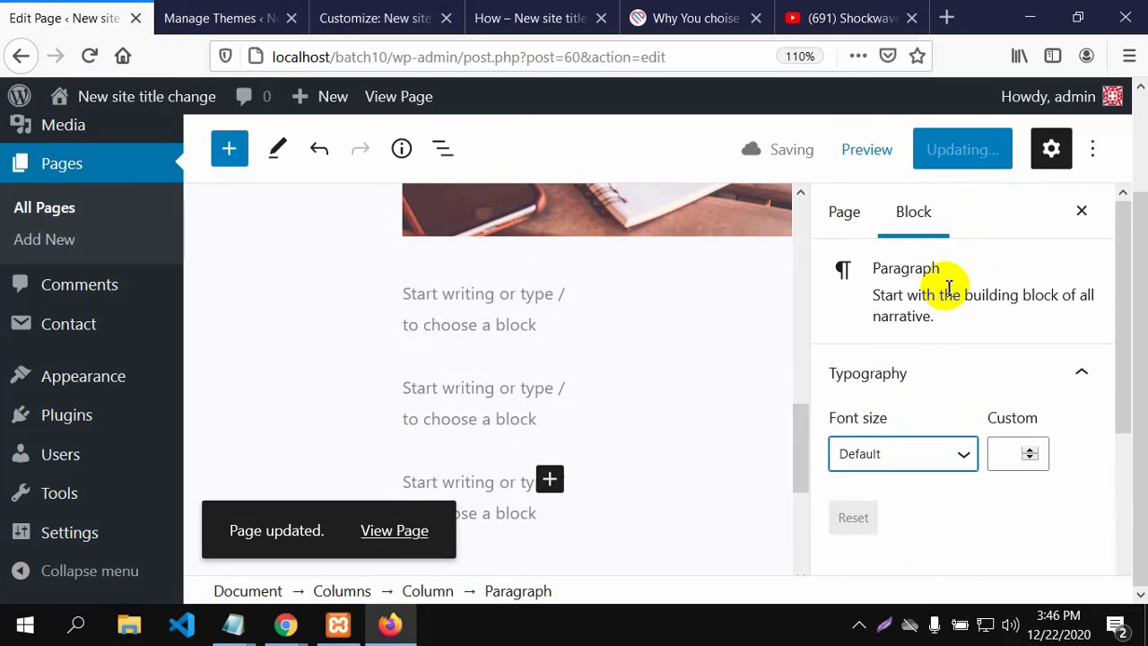
{"action": "left_click", "coordinate": [840, 220]}
{"action": "scroll", "coordinate": [850, 260], "scroll_direction": "down", "scroll_amount": 13}
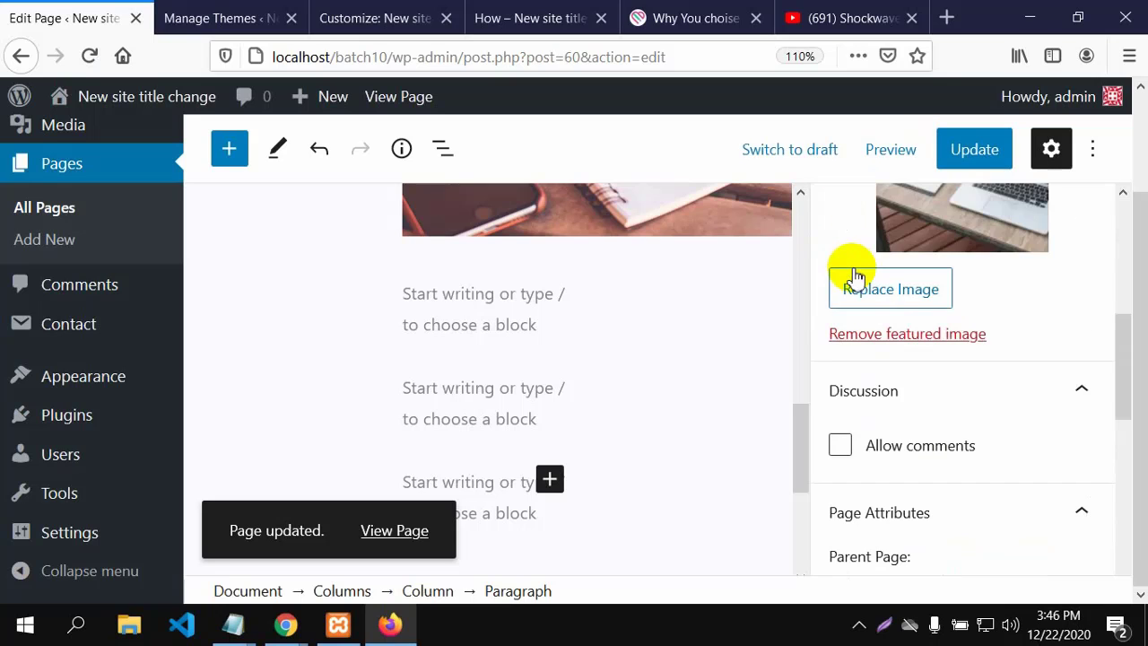
{"action": "scroll", "coordinate": [858, 283], "scroll_direction": "down", "scroll_amount": 5}
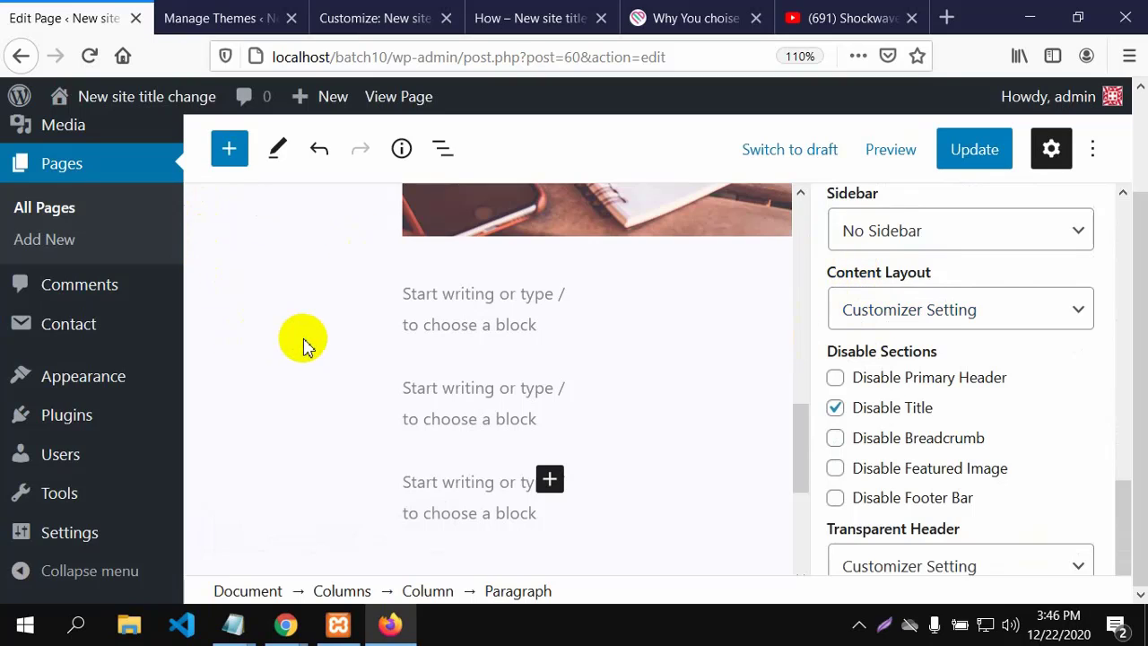
Look over the open Manage Themes and Customizer pages, then examine the large initial letter on the published How page.
{"action": "left_click", "coordinate": [192, 20]}
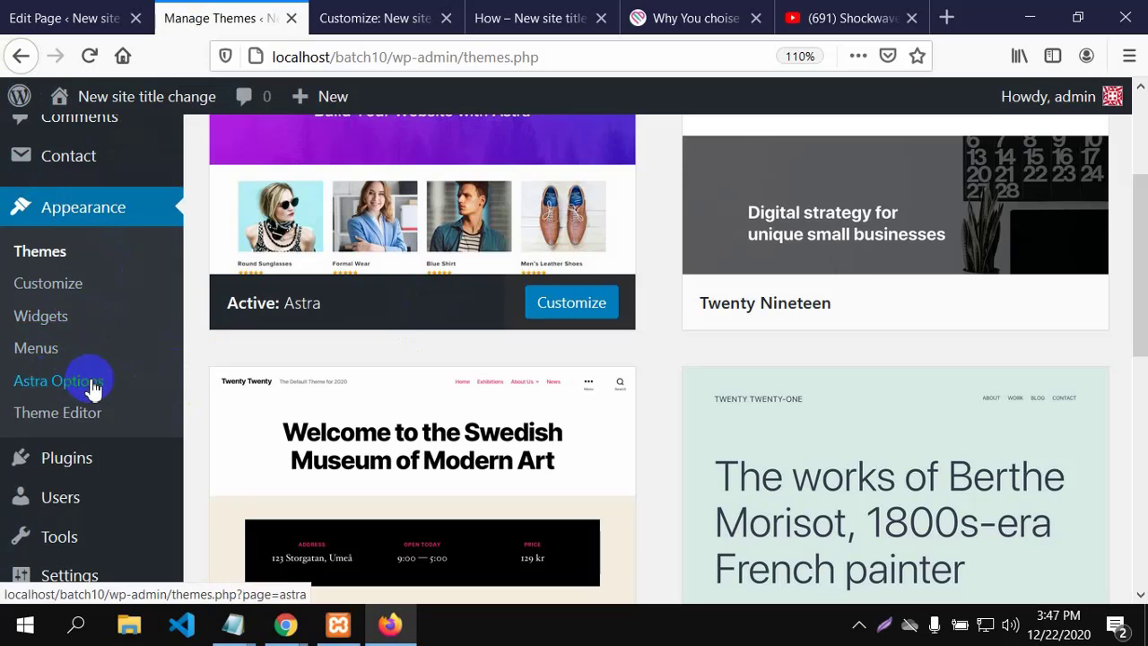
{"action": "left_click", "coordinate": [366, 16]}
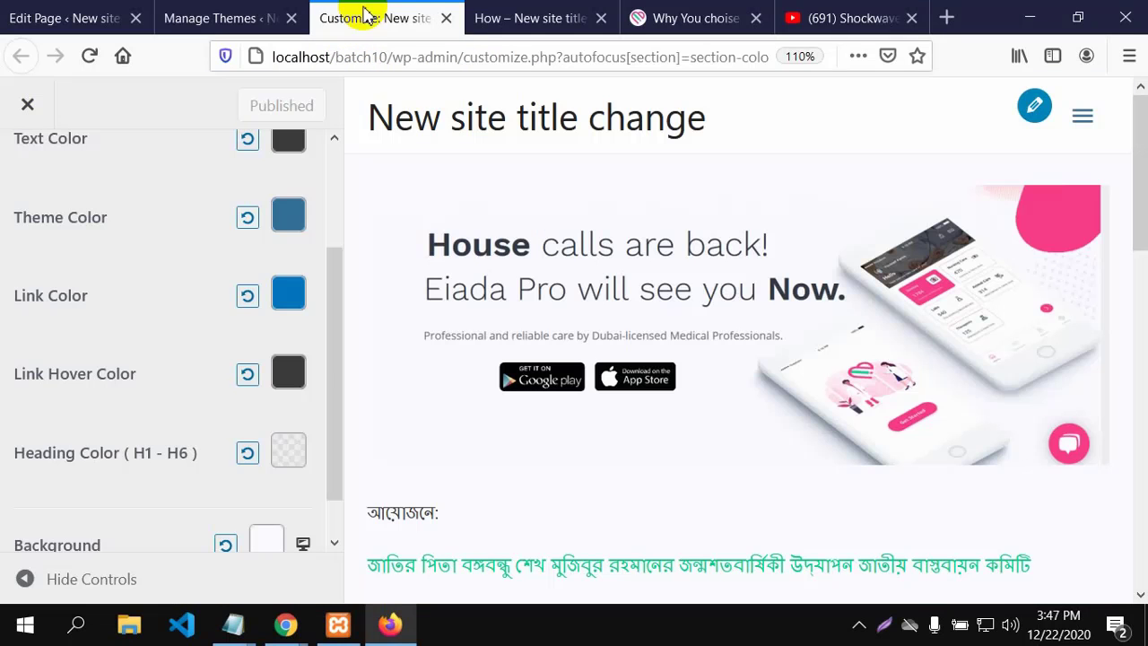
{"action": "left_click", "coordinate": [565, 15]}
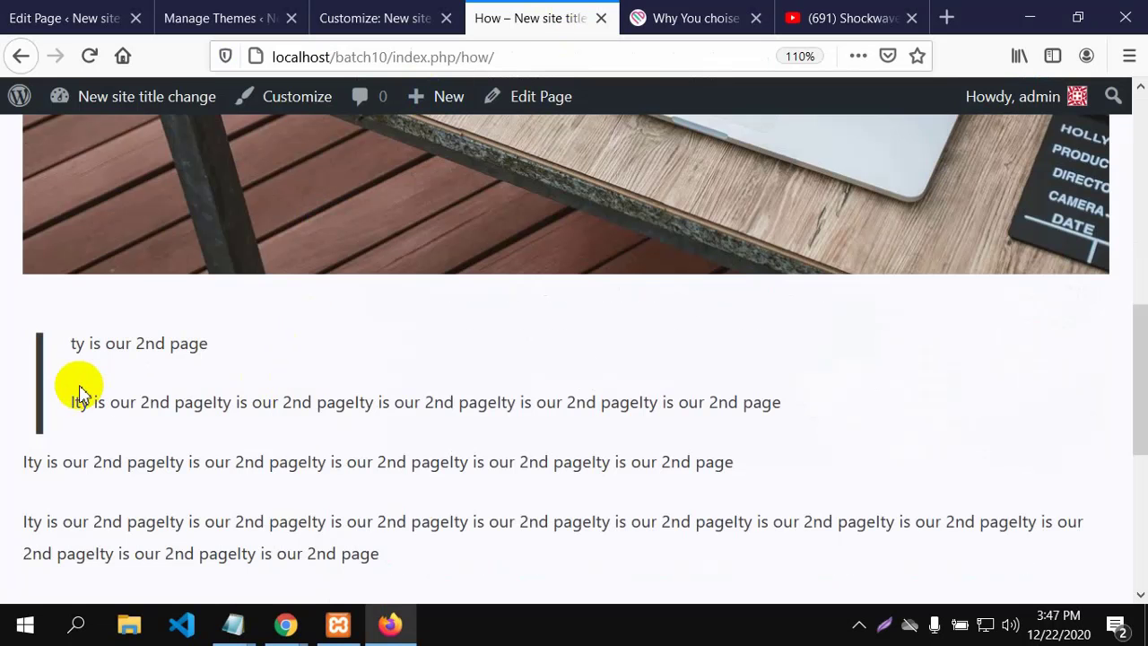
{"action": "key", "text": "ctrl+a"}
{"action": "left_click", "coordinate": [36, 397]}
{"action": "left_click", "coordinate": [70, 380]}
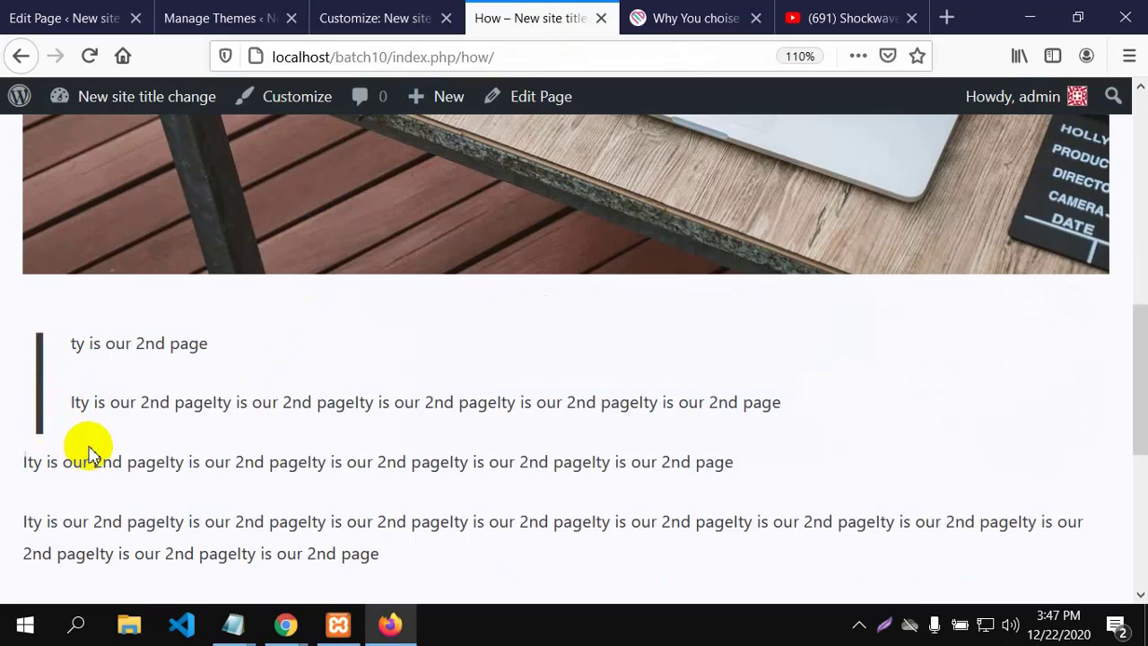
{"action": "left_click_drag", "start_coordinate": [39, 384], "coordinate": [54, 344]}
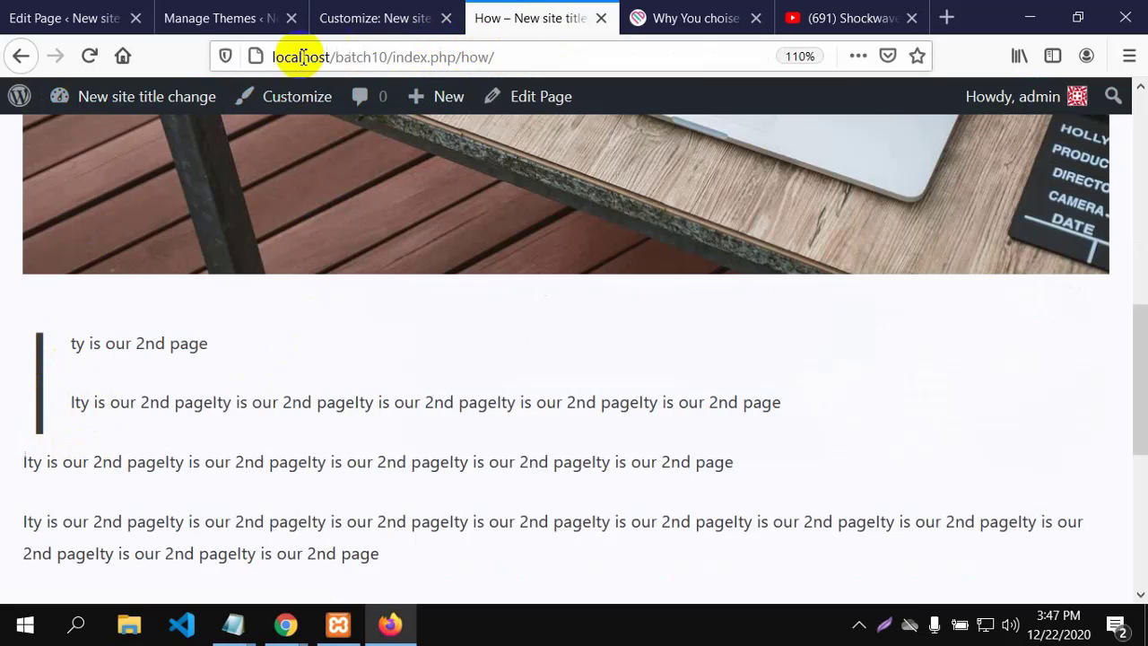
Return to the page editor and reopen the How page for editing from the list of all pages.
{"action": "left_click", "coordinate": [46, 21]}
{"action": "mouse_move", "coordinate": [71, 329]}
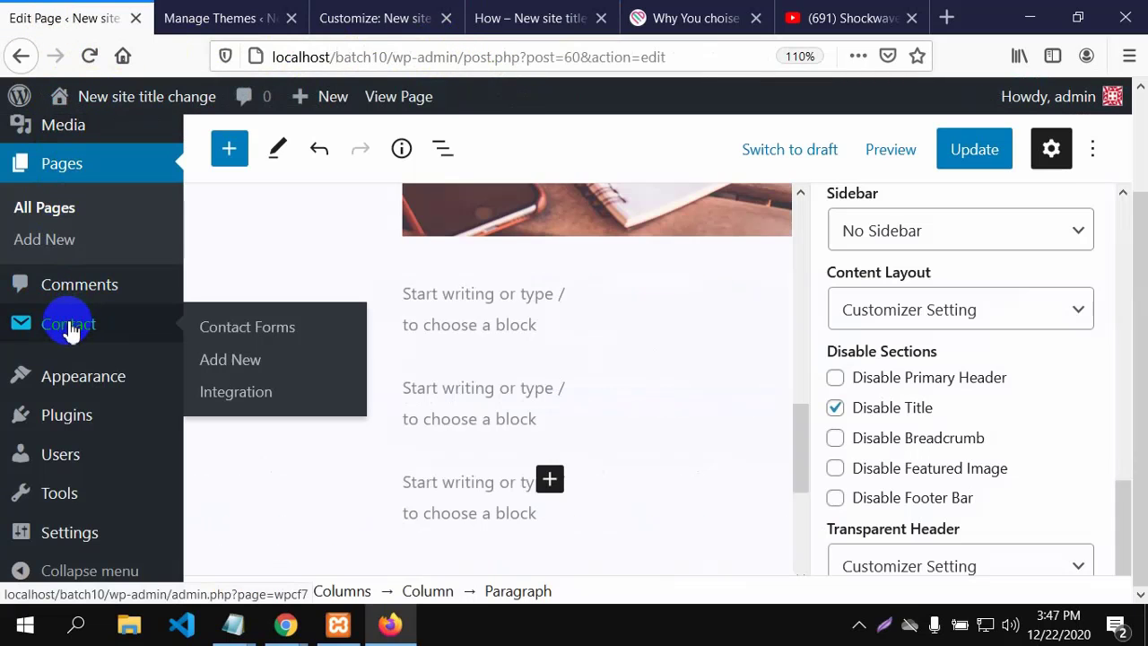
{"action": "mouse_move", "coordinate": [72, 381]}
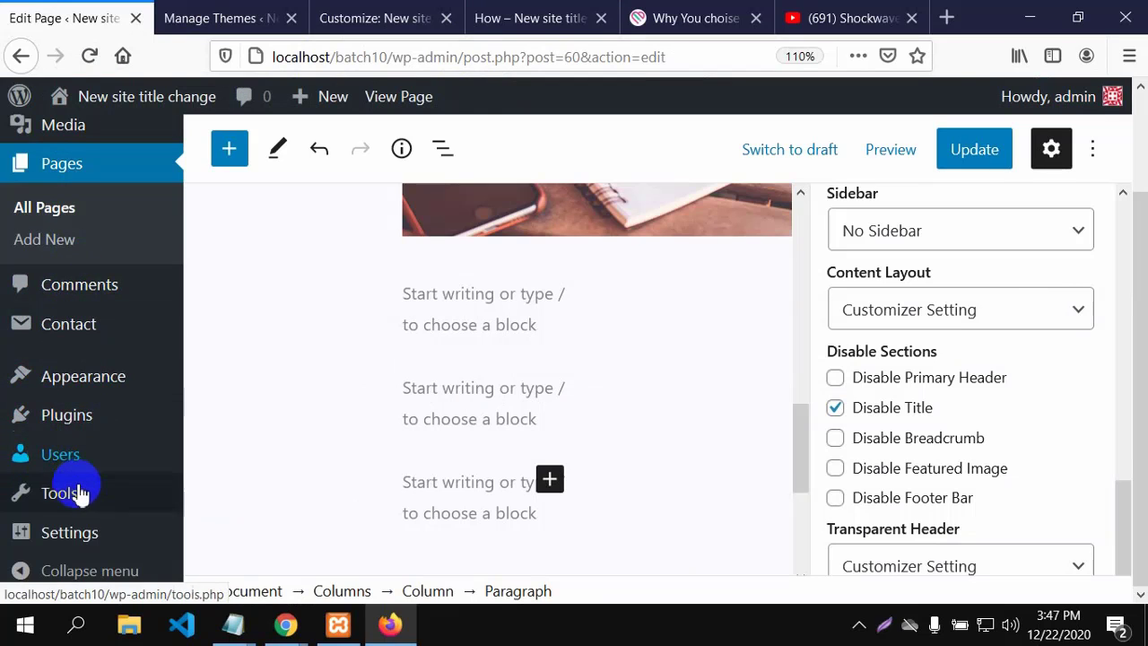
{"action": "scroll", "coordinate": [72, 395], "scroll_direction": "up", "scroll_amount": 2}
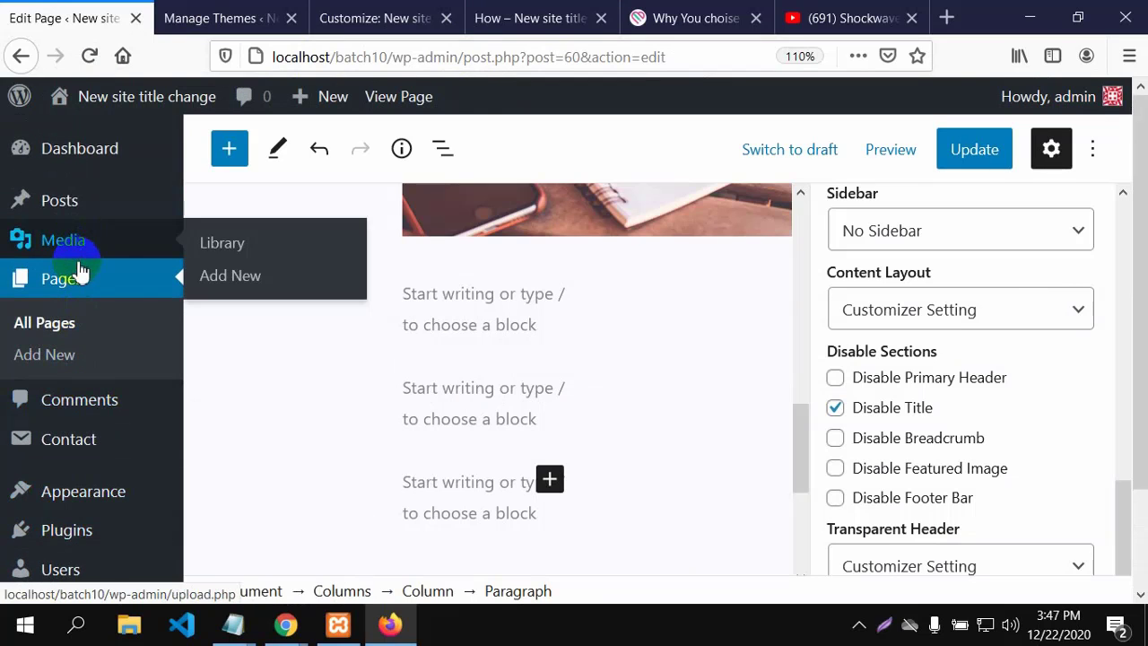
{"action": "left_click", "coordinate": [67, 326]}
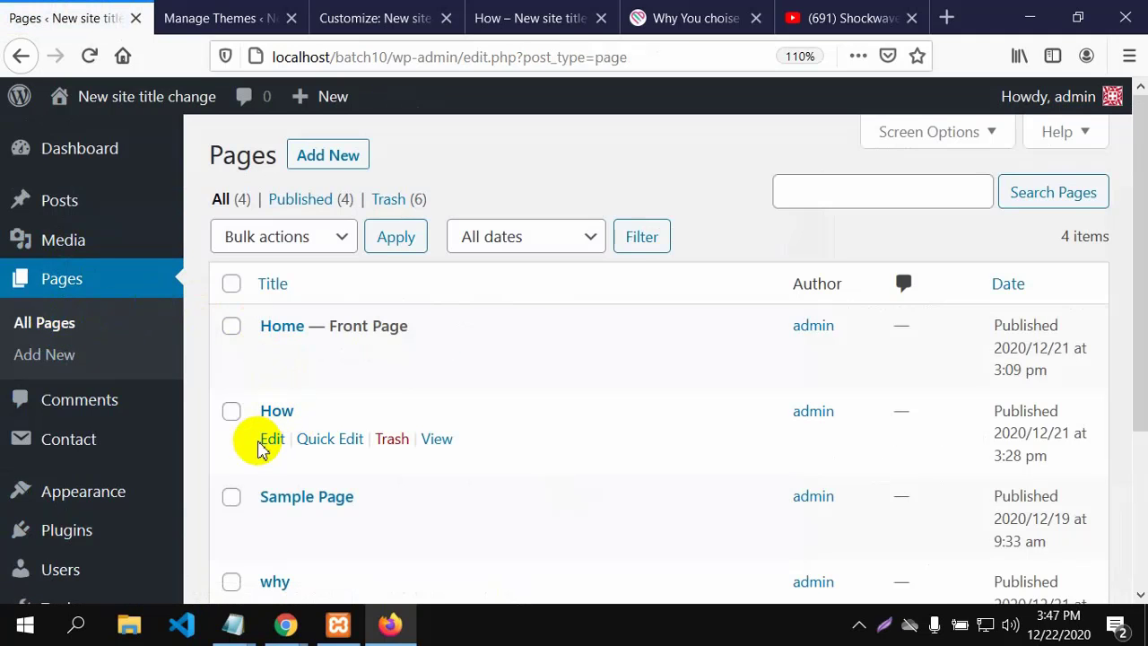
{"action": "left_click", "coordinate": [273, 440]}
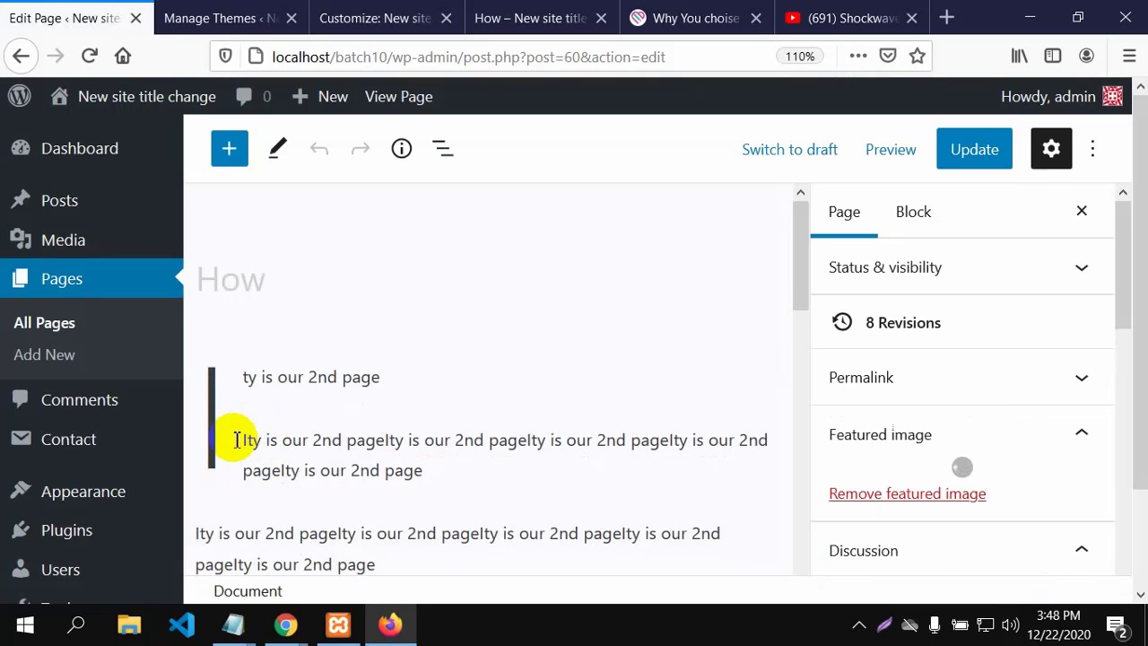
Try adding a leading character to the last paragraph above the columns and turning on its Drop cap.
{"action": "scroll", "coordinate": [240, 495], "scroll_direction": "down", "scroll_amount": 2}
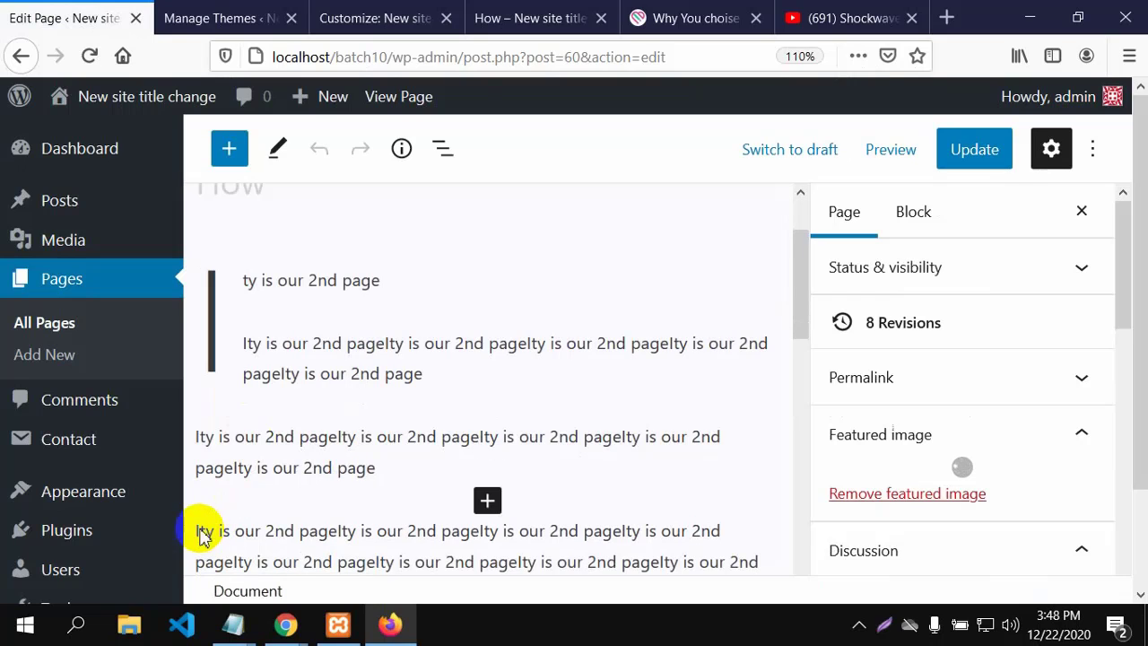
{"action": "left_click", "coordinate": [198, 531]}
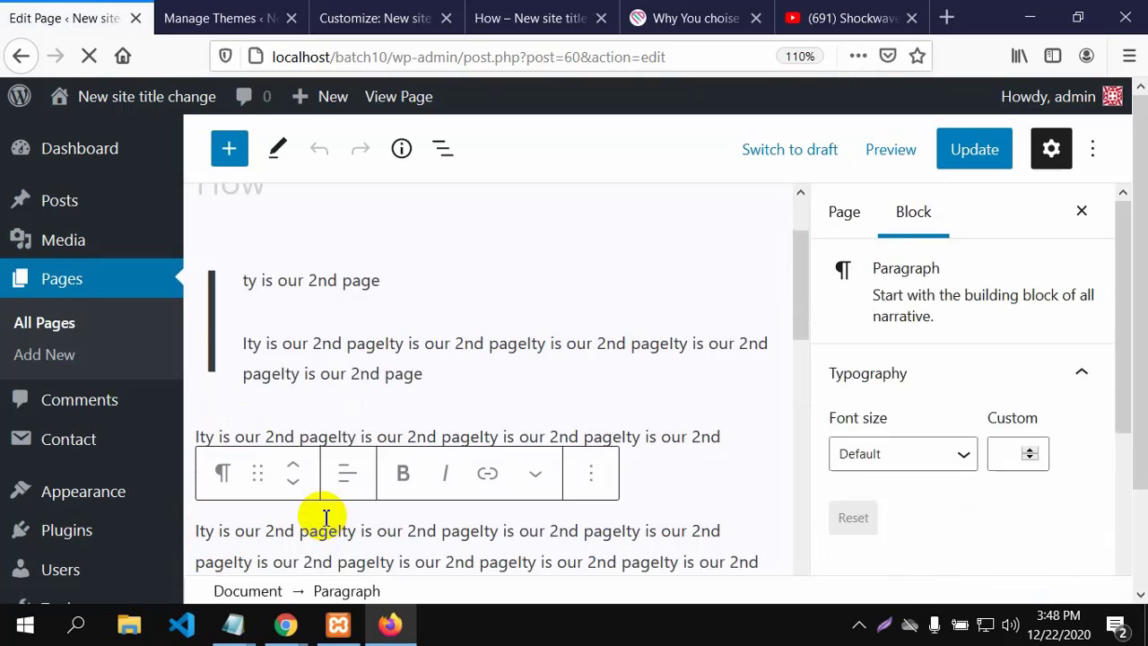
{"action": "type", "text": "I"}
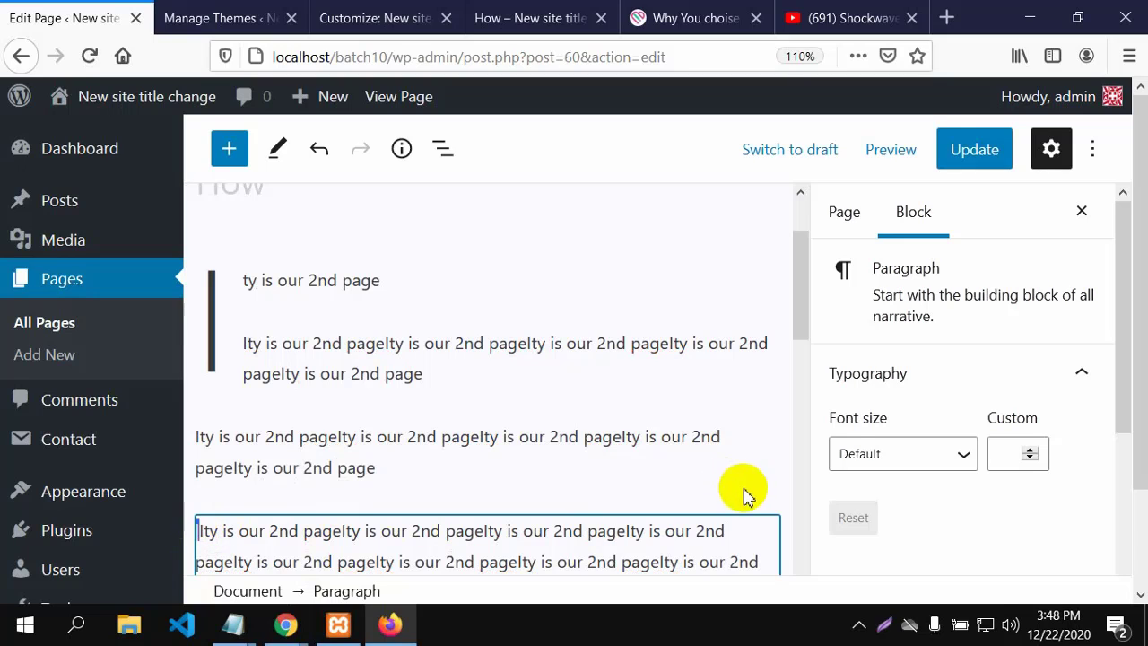
{"action": "scroll", "coordinate": [984, 309], "scroll_direction": "down", "scroll_amount": 3}
{"action": "scroll", "coordinate": [983, 310], "scroll_direction": "down", "scroll_amount": 2}
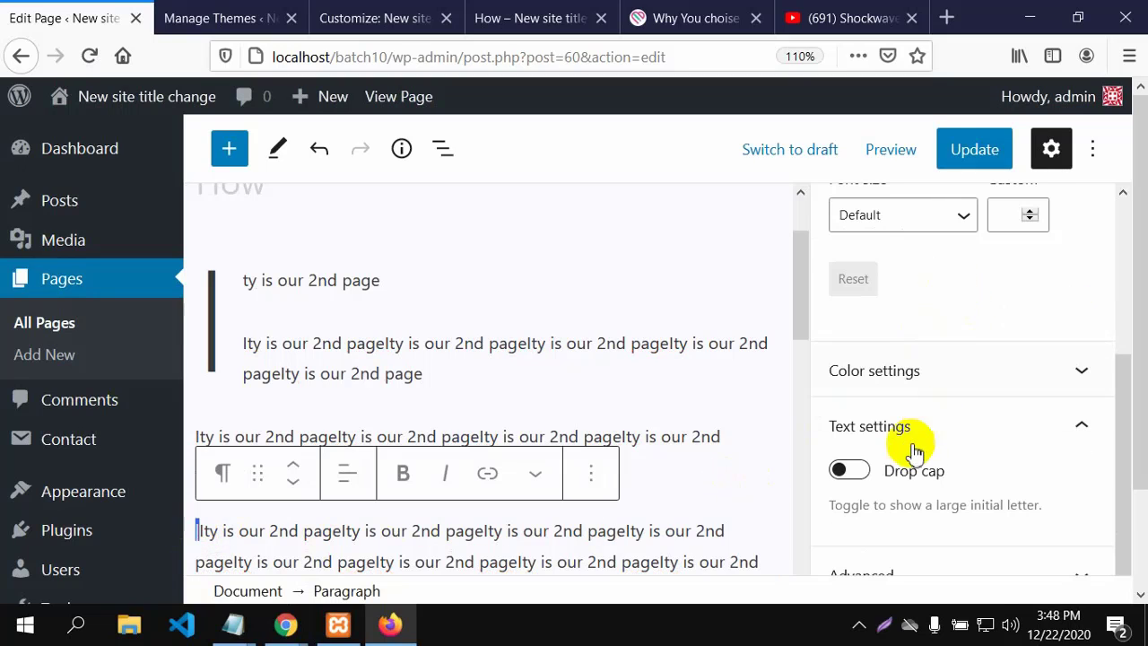
{"action": "left_click", "coordinate": [850, 470]}
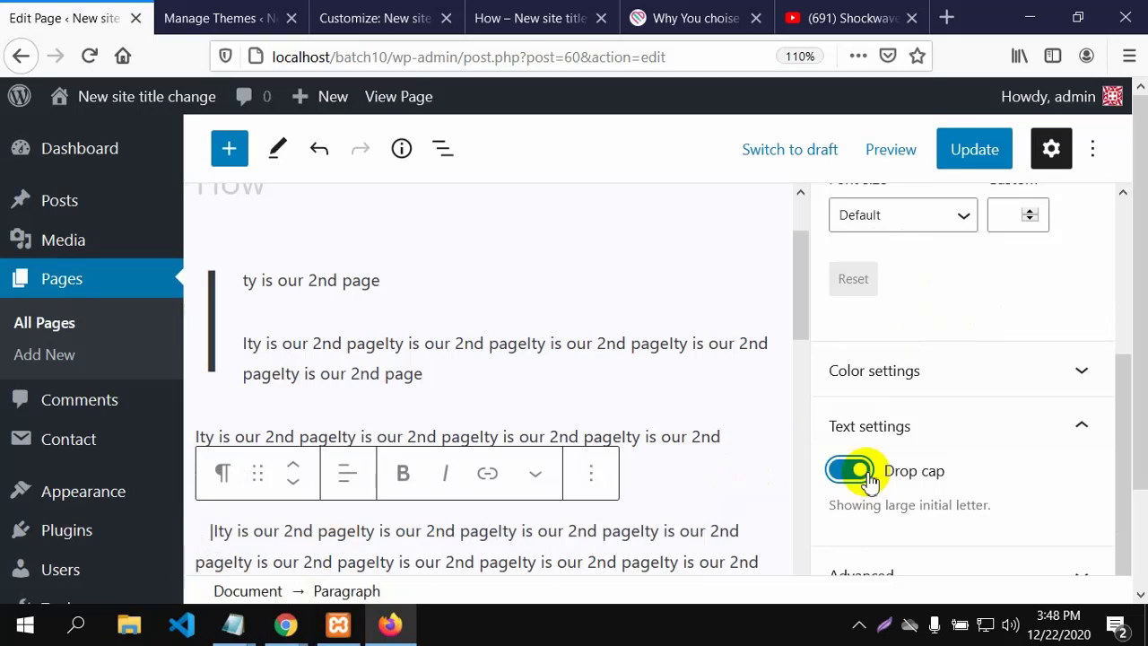
Turn off the paragraph's Drop cap, stay on the page and remove the added leading character.
{"action": "left_click", "coordinate": [207, 531]}
{"action": "left_click", "coordinate": [257, 533]}
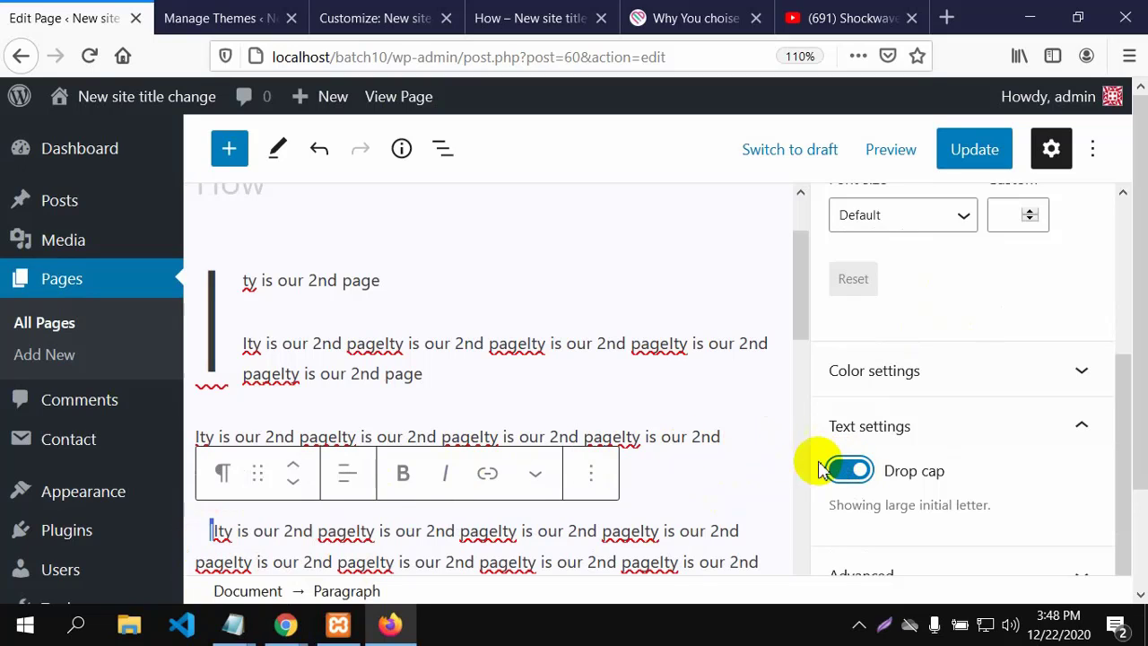
{"action": "left_click", "coordinate": [841, 471]}
{"action": "key", "text": "BackSpace"}
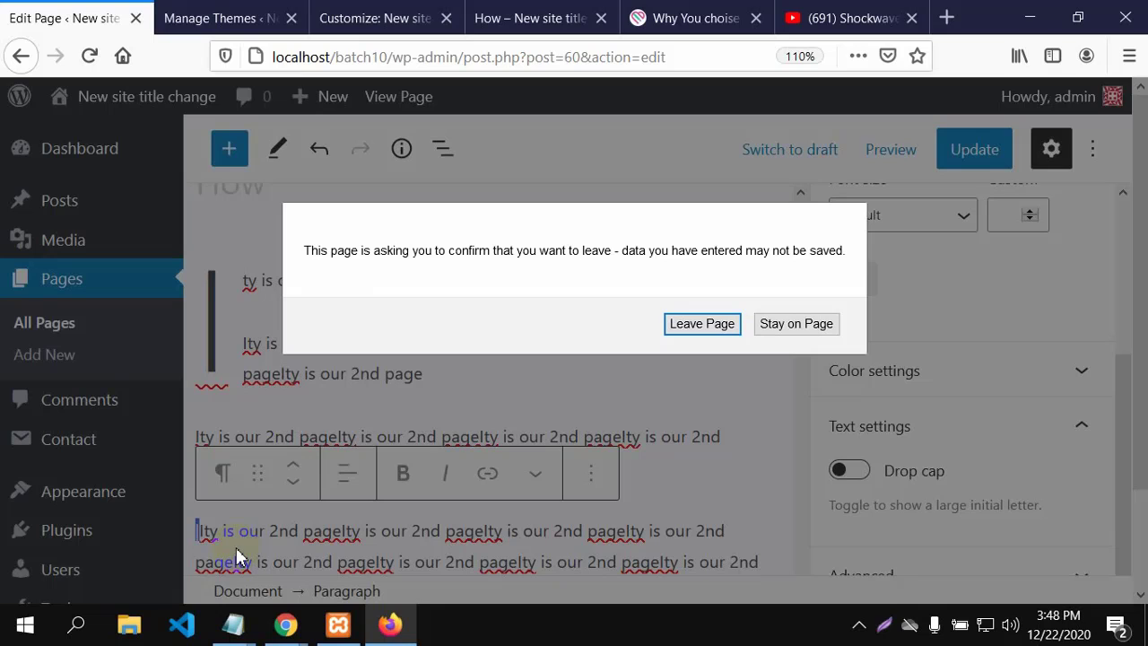
{"action": "left_click", "coordinate": [795, 325]}
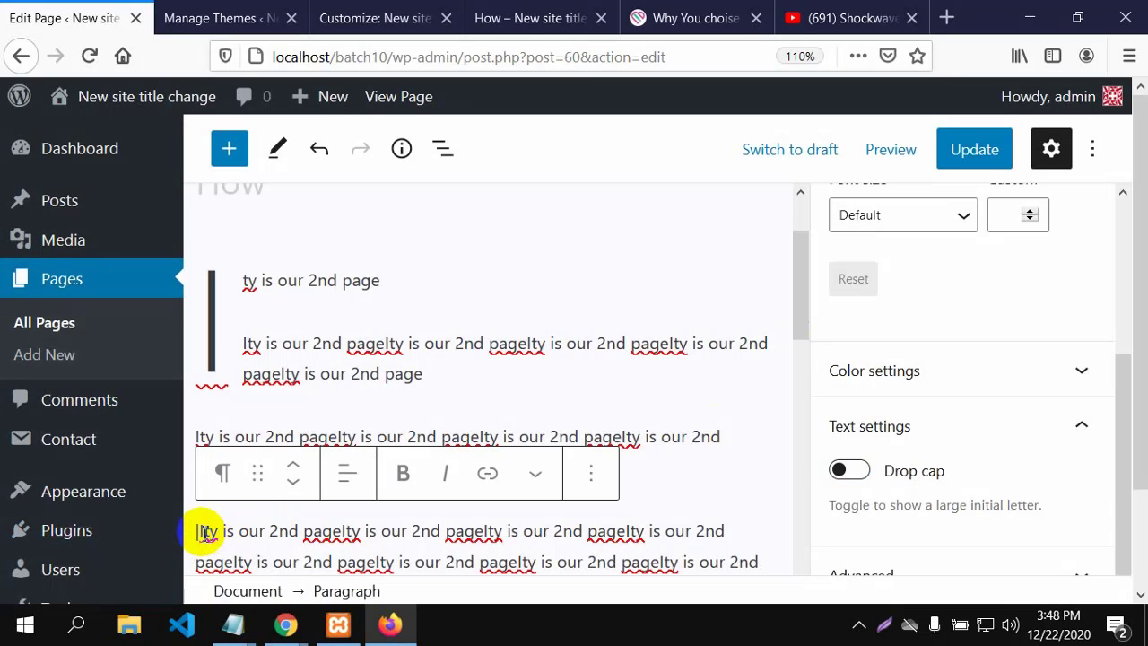
{"action": "key", "text": "Delete"}
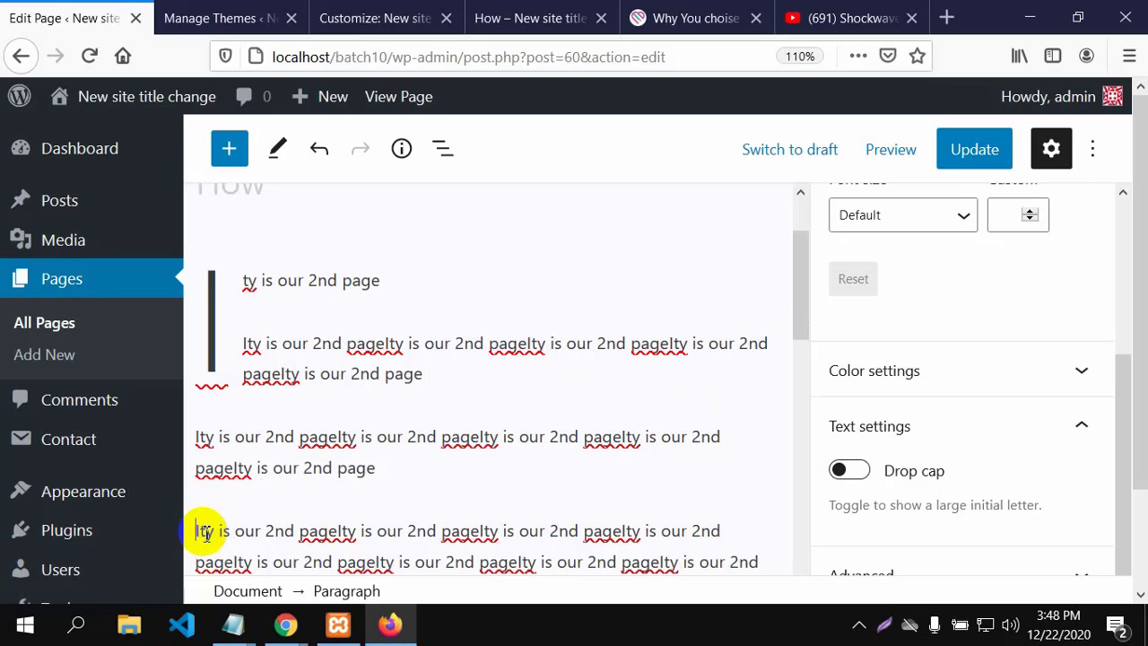
Insert a capital I at the start of the last paragraph above the columns and turn on its Drop cap.
{"action": "type", "text": "i"}
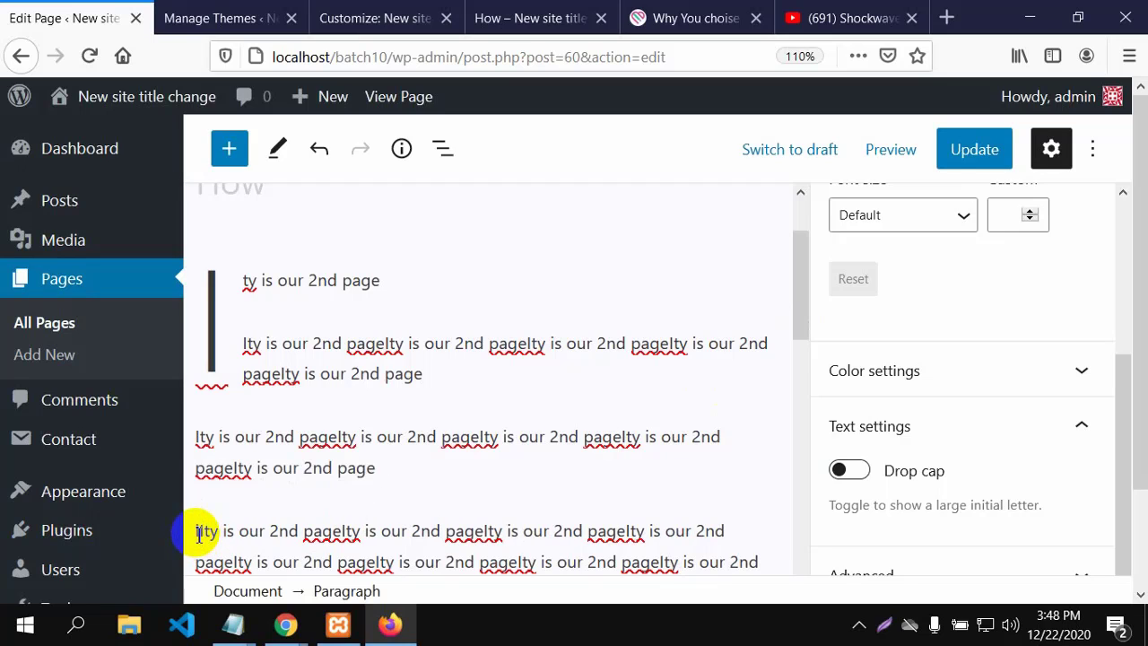
{"action": "key", "text": "BackSpace"}
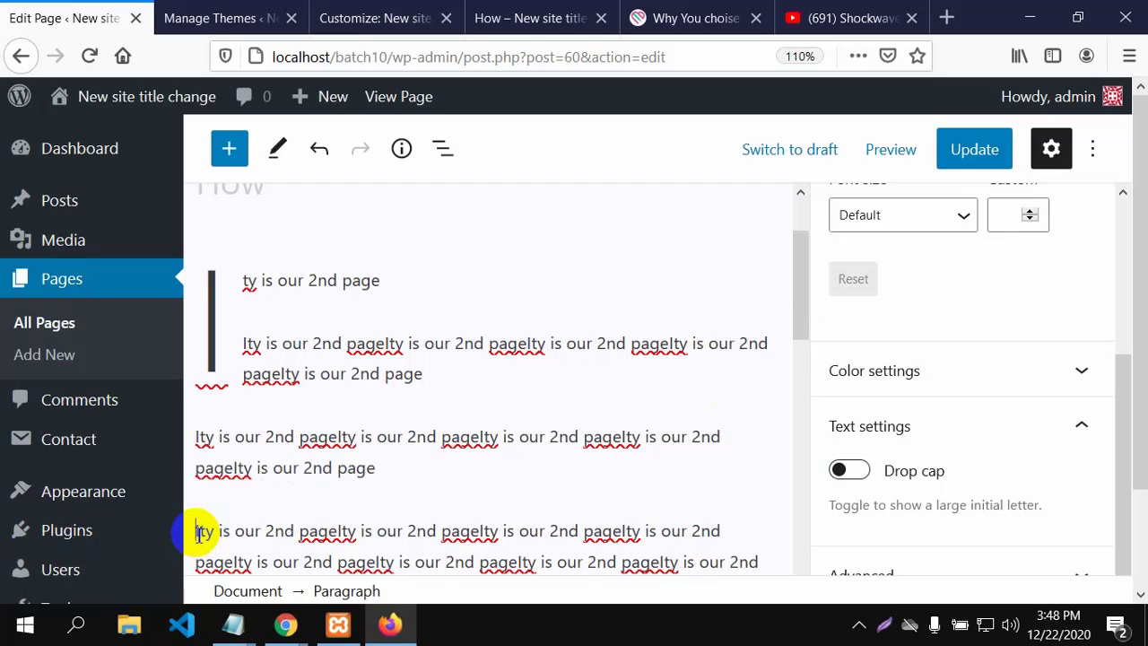
{"action": "type", "text": "P"}
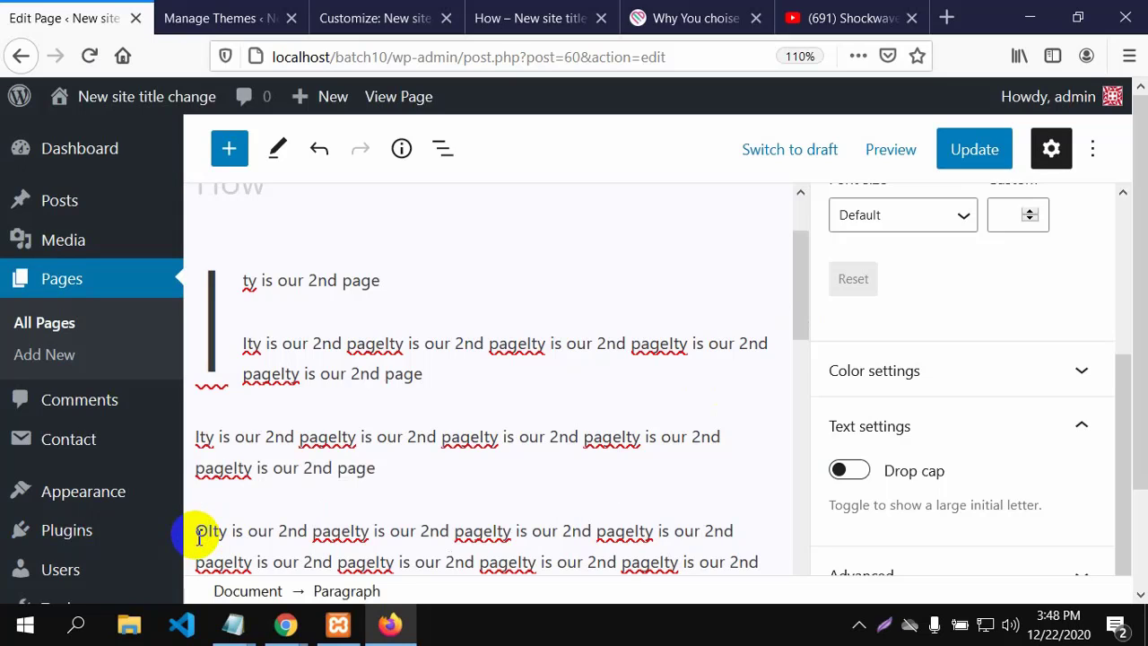
{"action": "key", "text": "BackSpace"}
{"action": "type", "text": "I"}
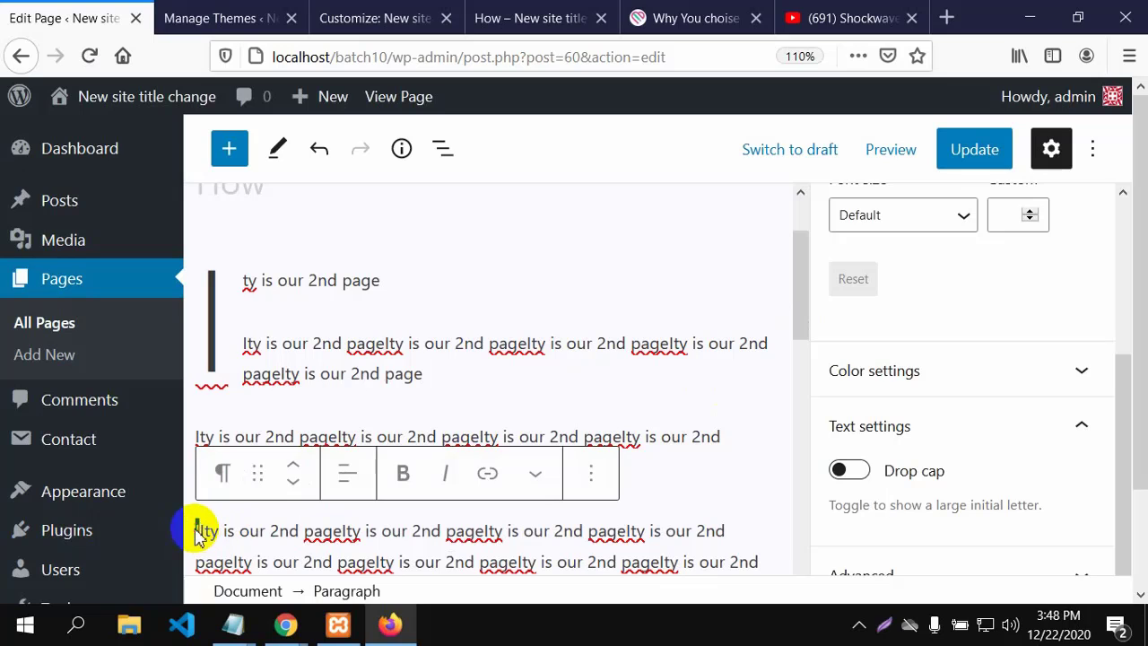
{"action": "left_click", "coordinate": [849, 470]}
{"action": "scroll", "coordinate": [487, 469], "scroll_direction": "down", "scroll_amount": 4}
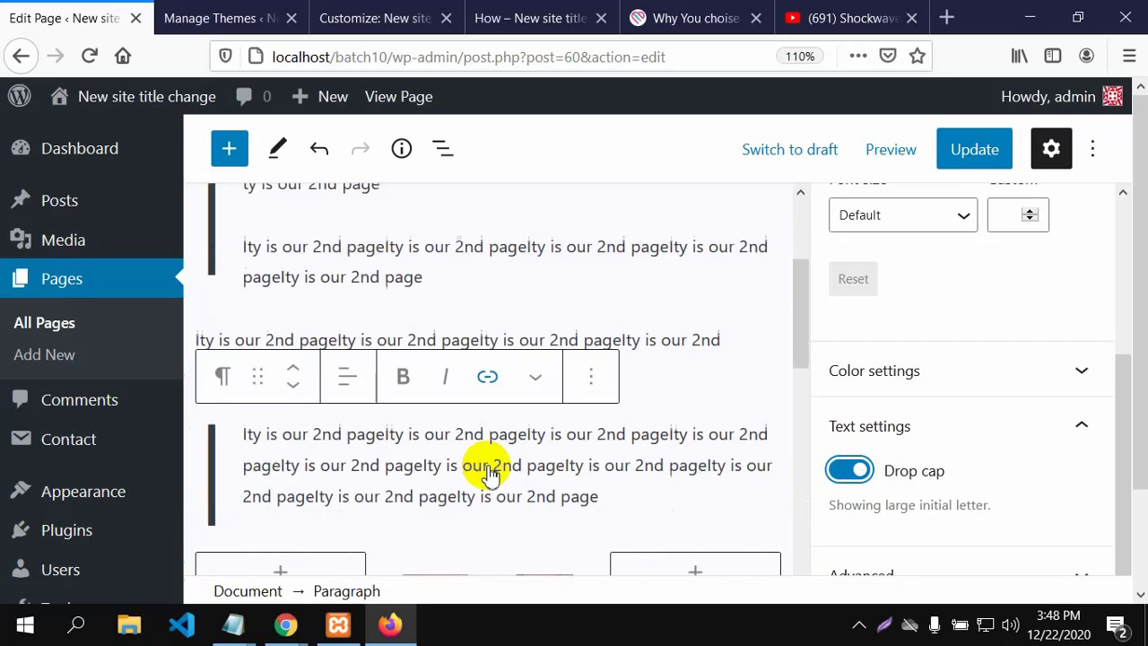
{"action": "left_click", "coordinate": [223, 376]}
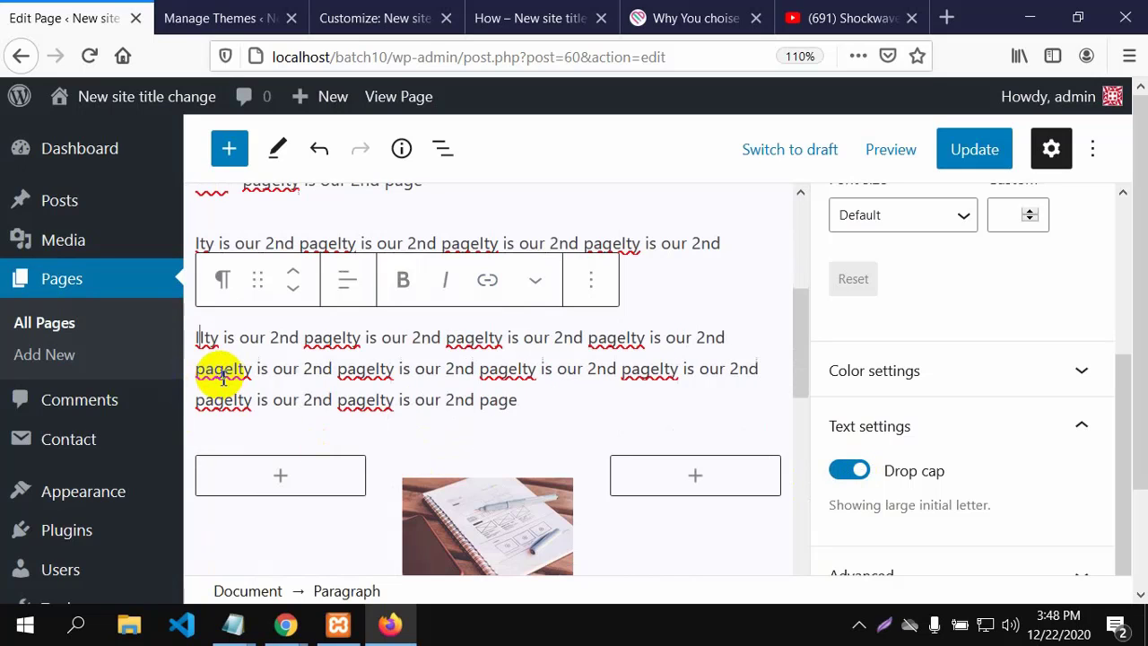
{"action": "scroll", "coordinate": [236, 404], "scroll_direction": "up", "scroll_amount": 2}
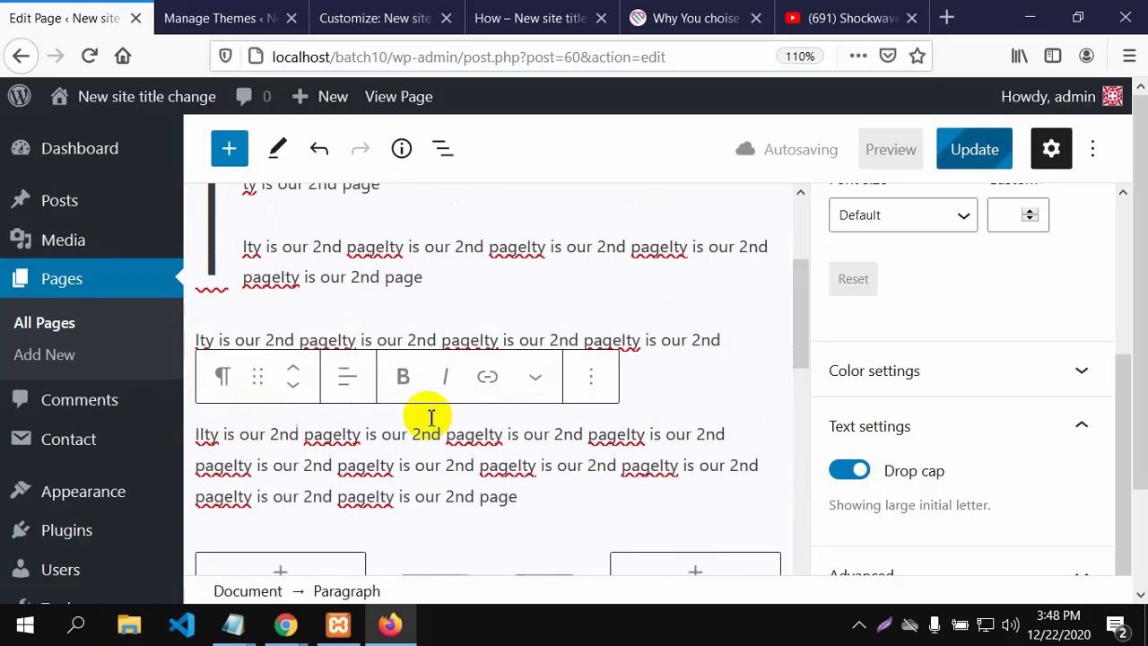
{"action": "left_click", "coordinate": [730, 306]}
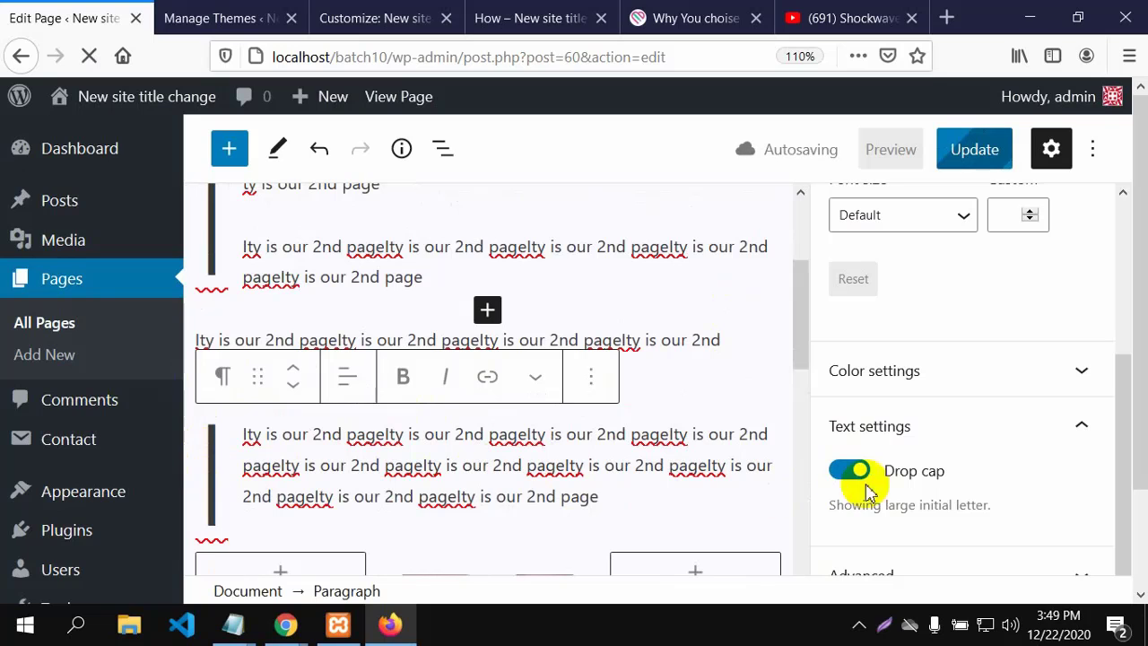
{"action": "left_click", "coordinate": [904, 474]}
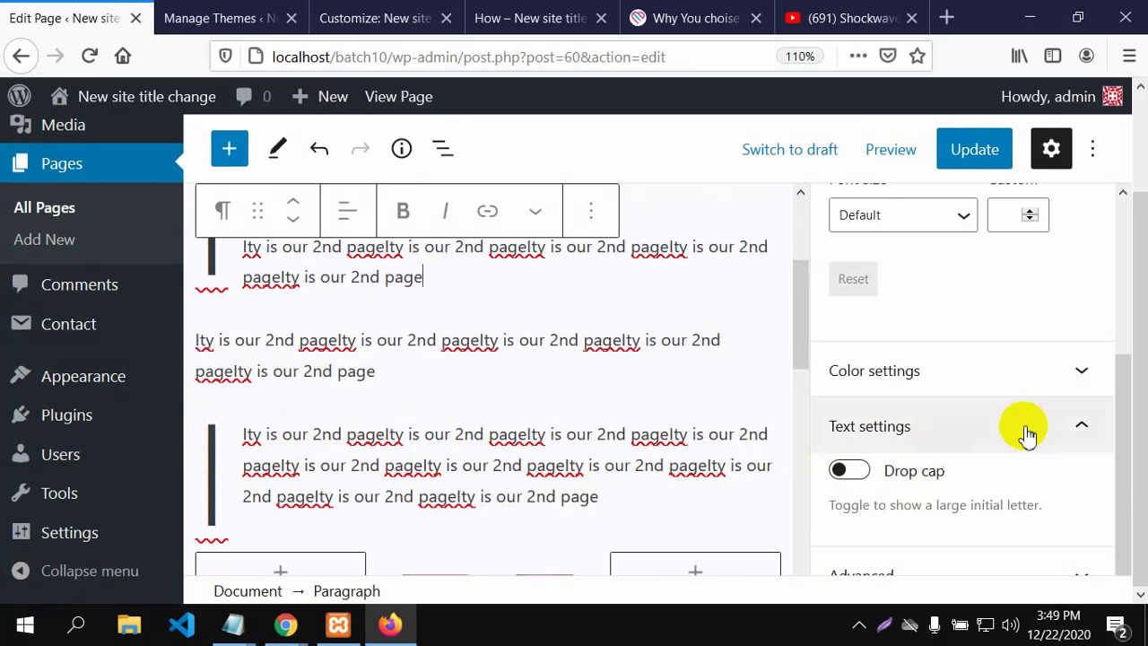
{"action": "left_click", "coordinate": [1085, 428]}
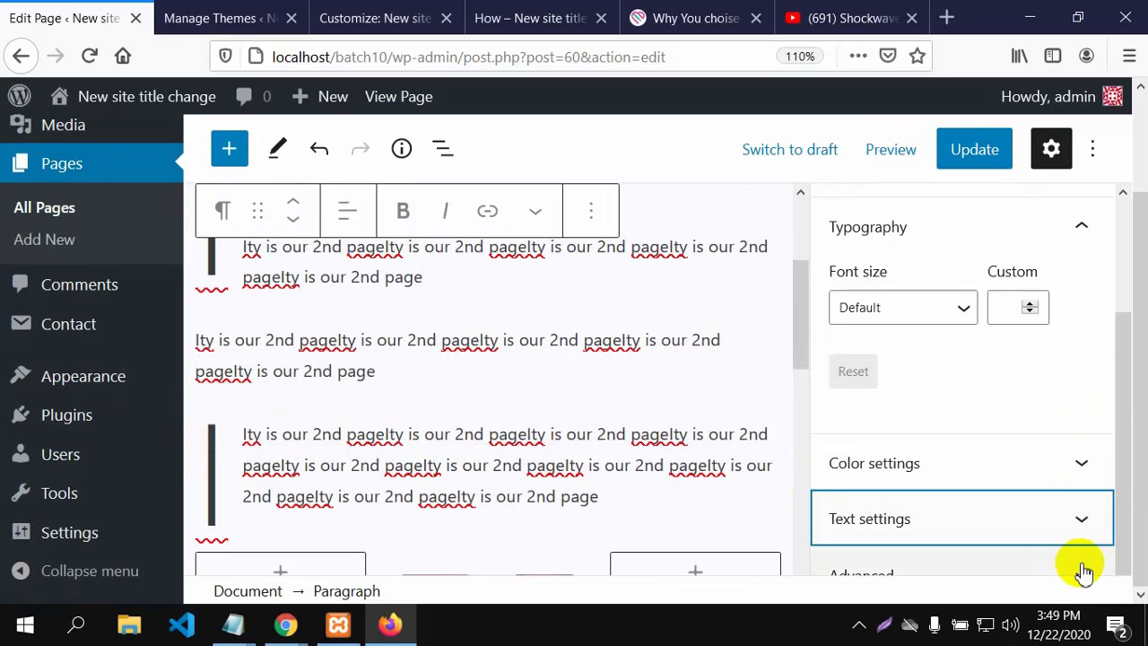
{"action": "left_click", "coordinate": [1085, 529]}
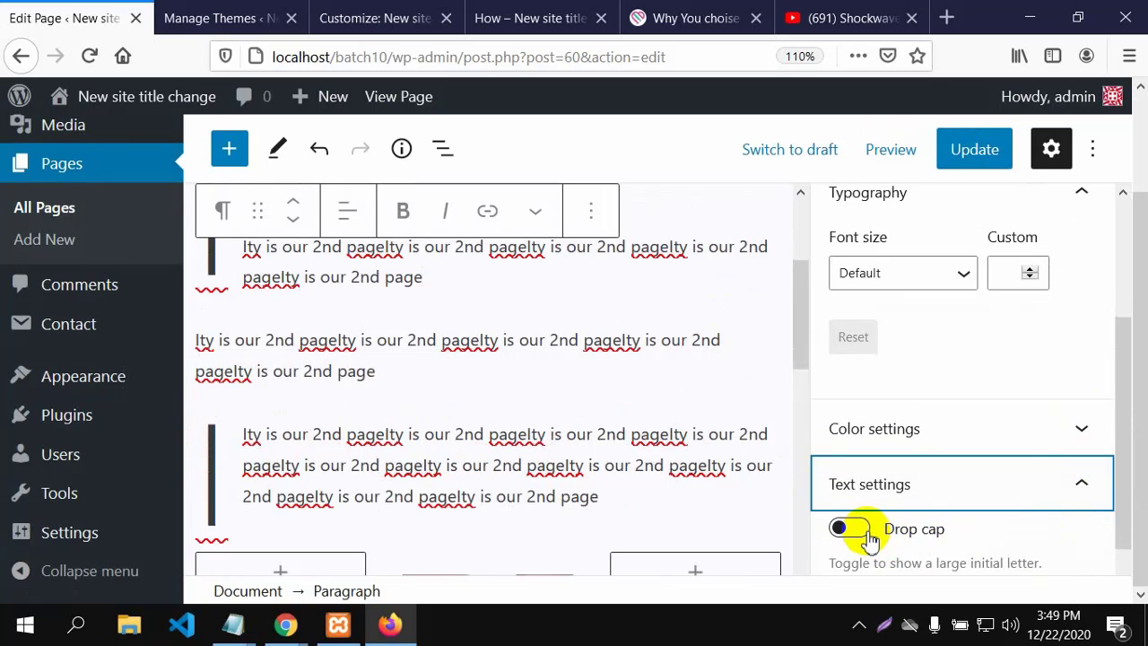
Select the leading capital I of the last paragraph above the columns and set its text color to orange.
{"action": "left_click", "coordinate": [206, 468]}
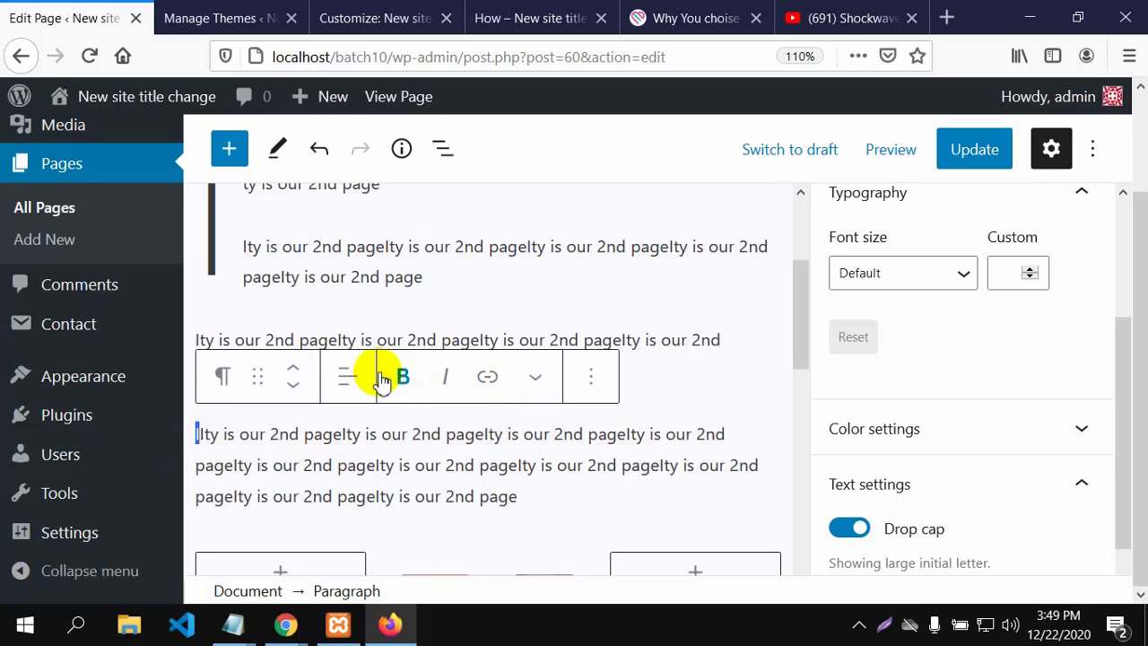
{"action": "left_click", "coordinate": [541, 381]}
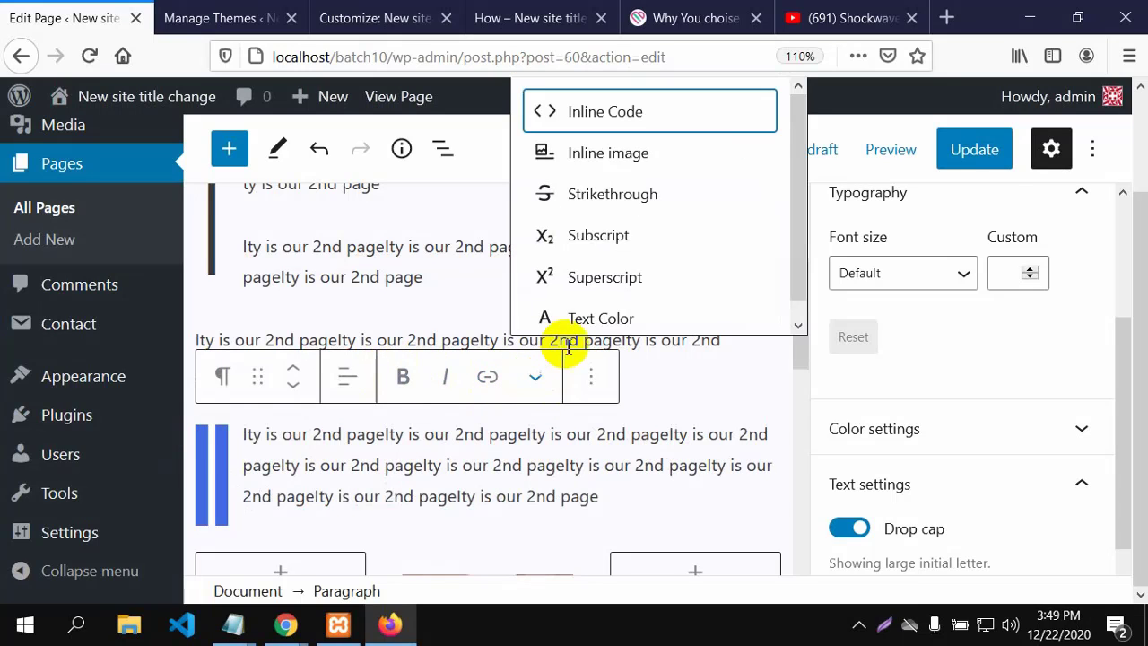
{"action": "left_click", "coordinate": [589, 319]}
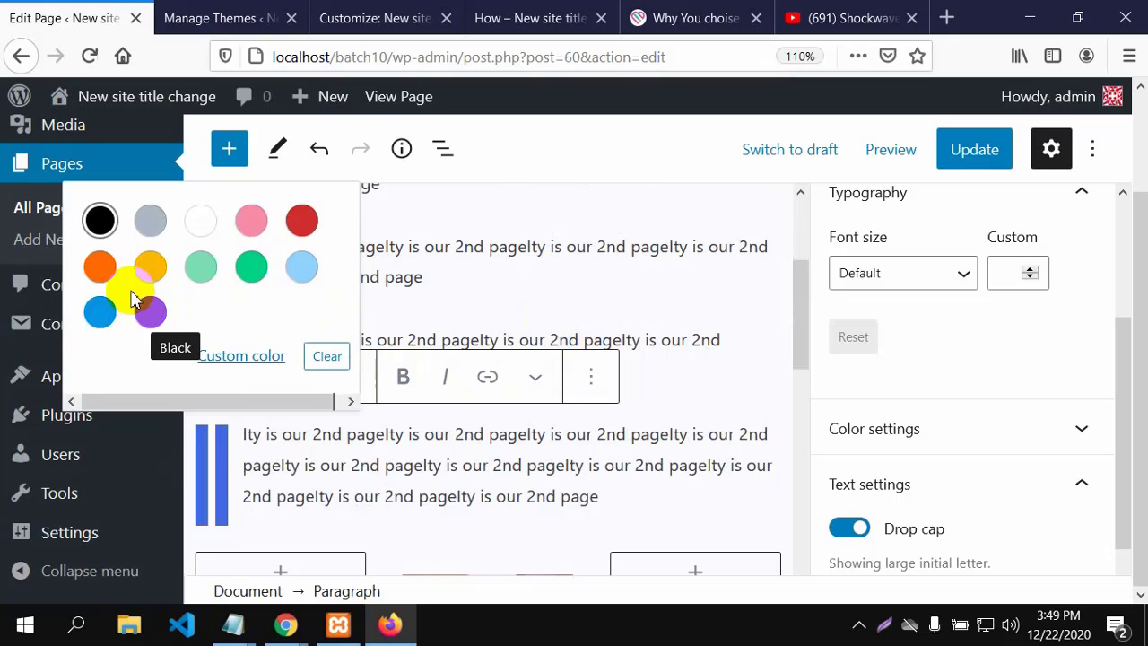
{"action": "left_click", "coordinate": [98, 268]}
{"action": "left_click", "coordinate": [98, 268]}
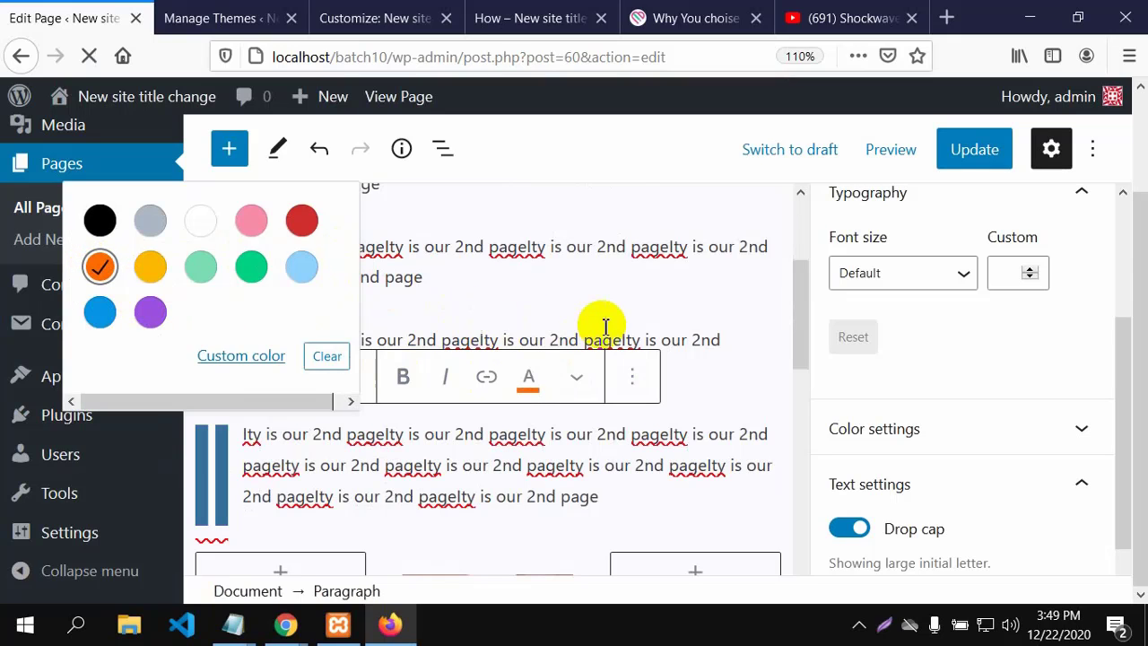
{"action": "left_click", "coordinate": [527, 434]}
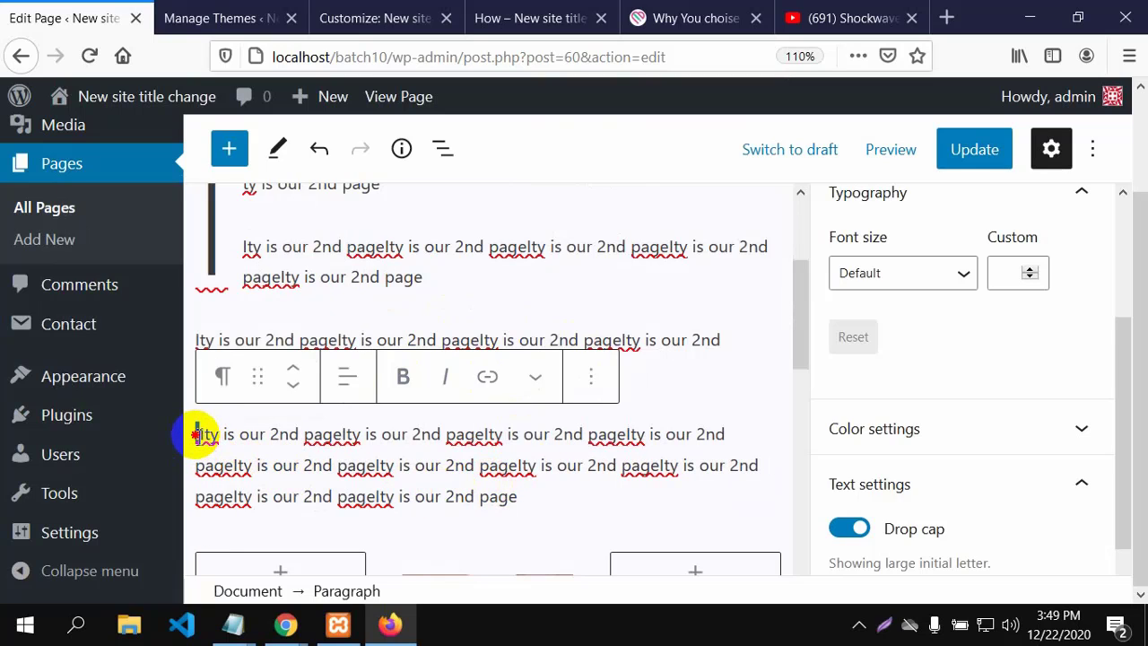
Turn the last paragraph's Drop cap off and on again to check the colored initial, and update the page.
{"action": "double_click", "coordinate": [849, 528]}
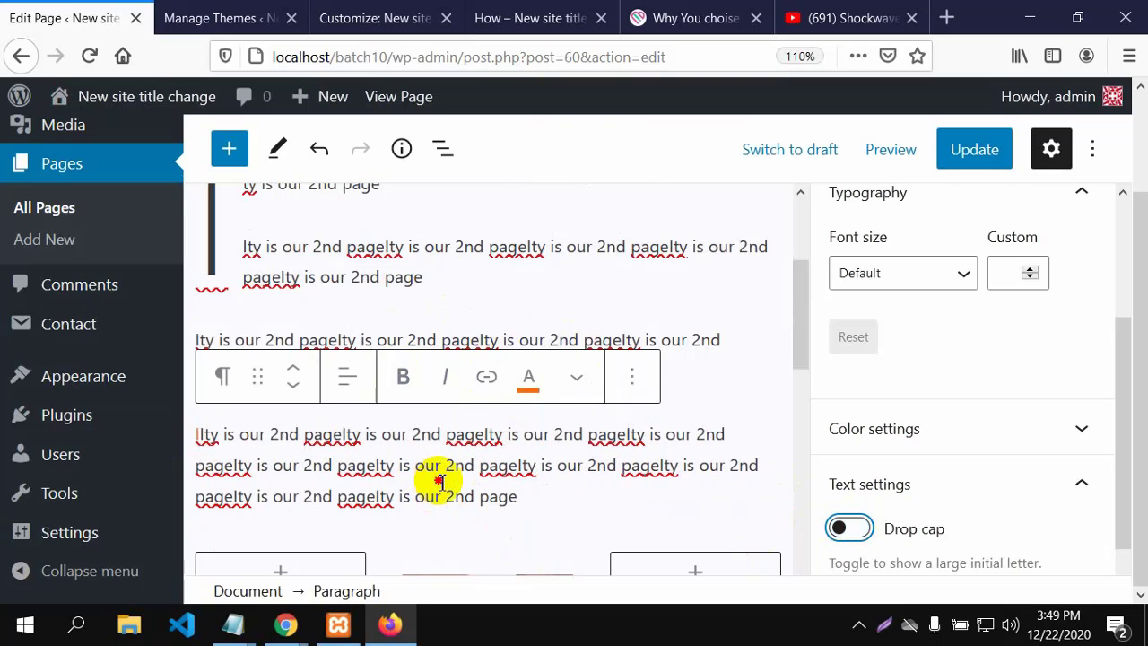
{"action": "left_click", "coordinate": [866, 530]}
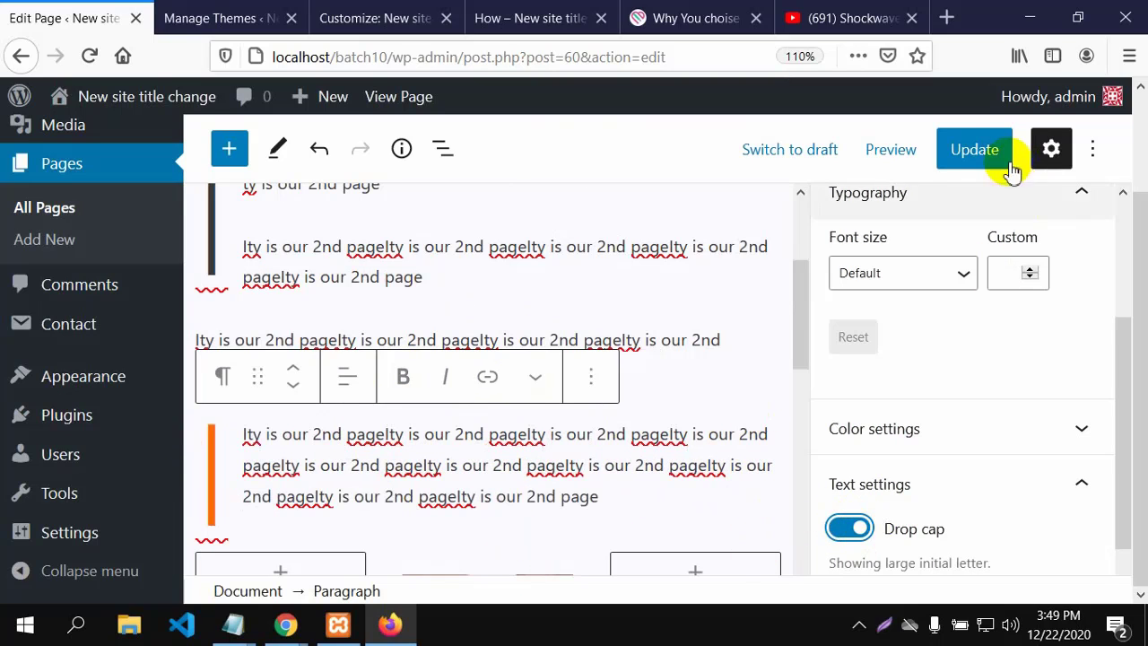
{"action": "left_click", "coordinate": [968, 153]}
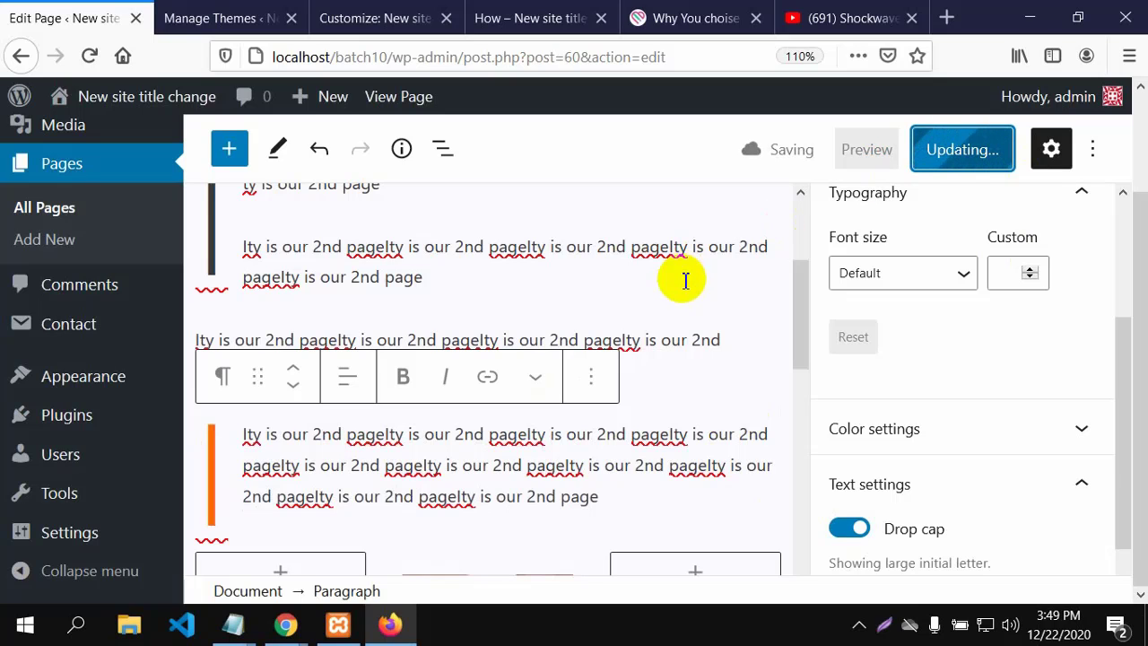
{"action": "scroll", "coordinate": [532, 436], "scroll_direction": "down", "scroll_amount": 4}
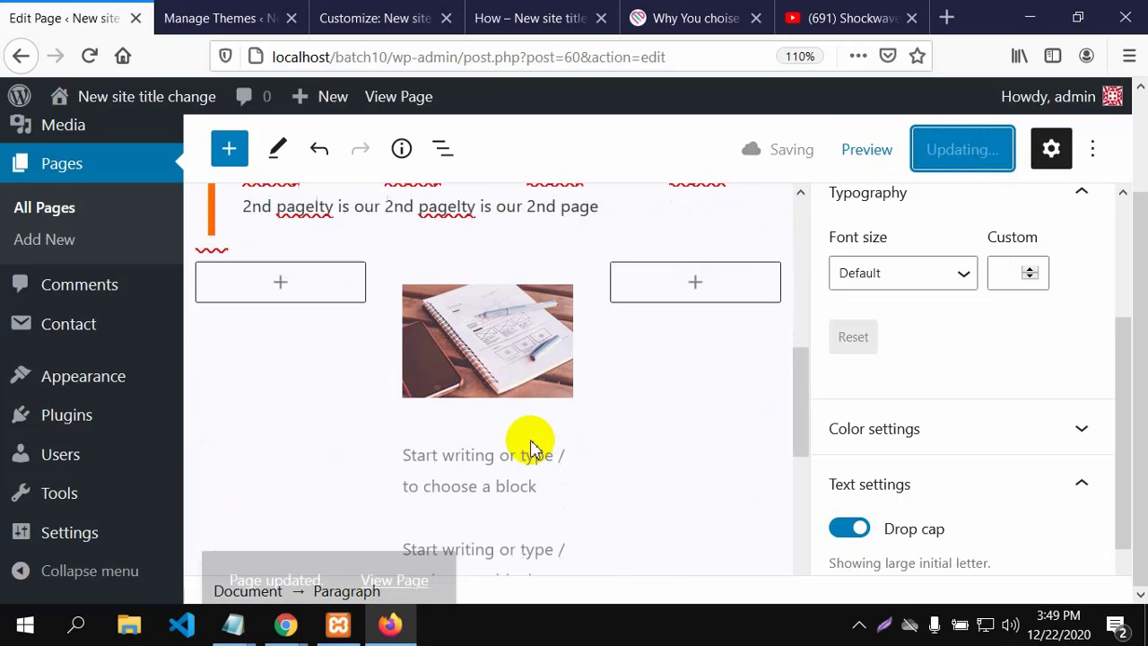
{"action": "scroll", "coordinate": [543, 437], "scroll_direction": "up", "scroll_amount": 3}
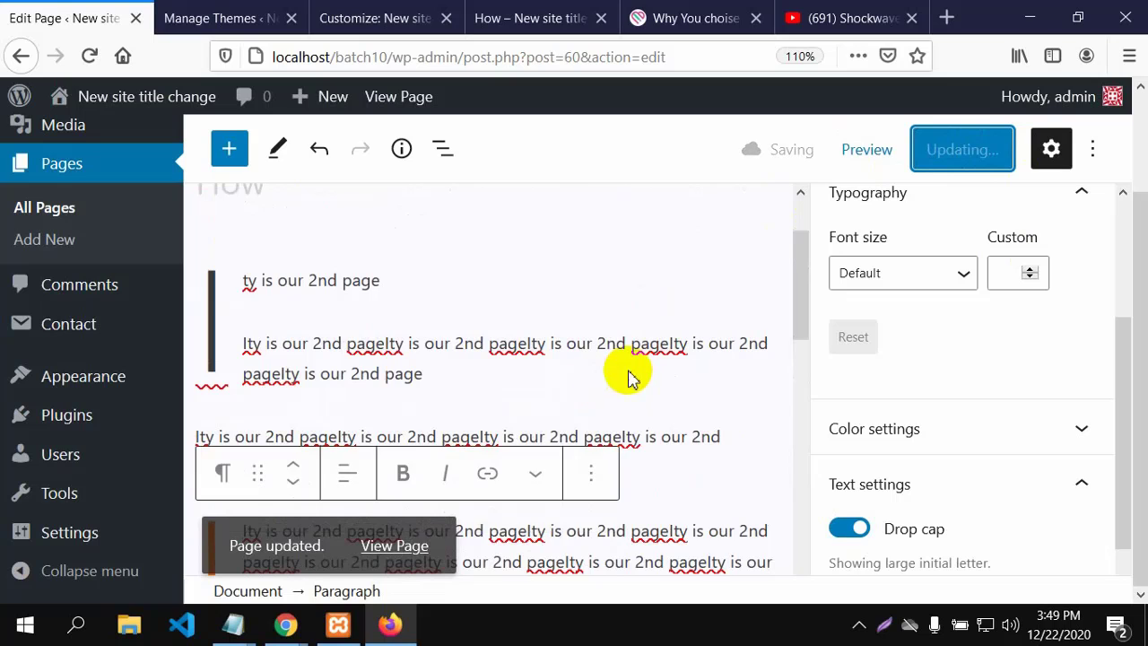
{"action": "scroll", "coordinate": [632, 372], "scroll_direction": "down", "scroll_amount": 4}
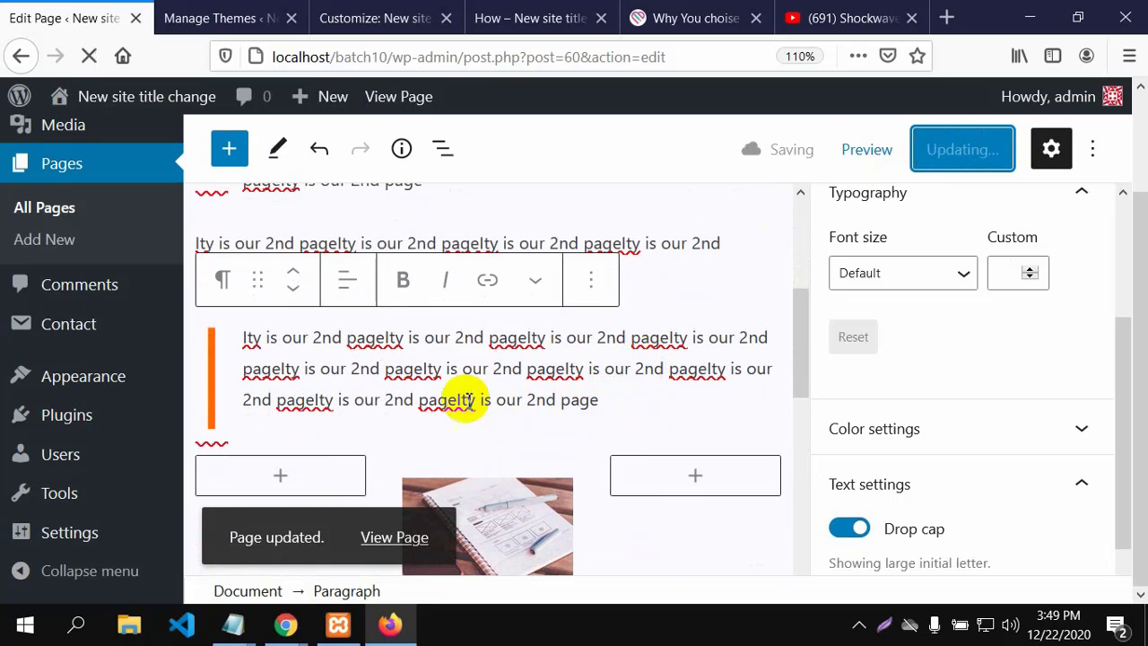
{"action": "left_click", "coordinate": [434, 387]}
{"action": "scroll", "coordinate": [878, 439], "scroll_direction": "down", "scroll_amount": 1}
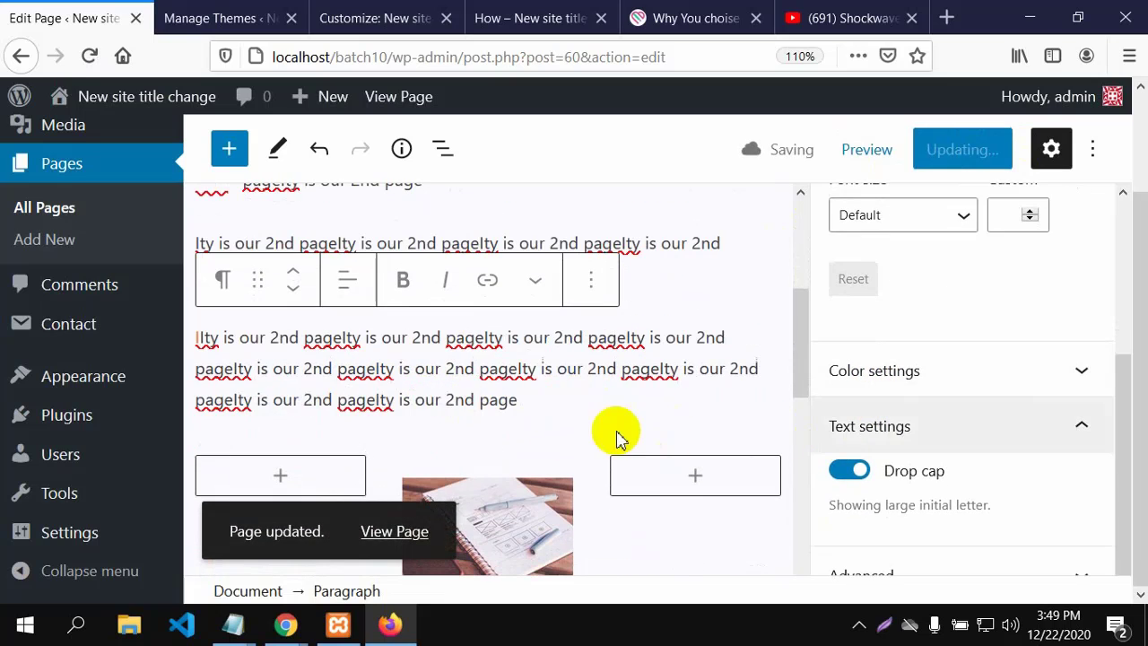
{"action": "scroll", "coordinate": [253, 449], "scroll_direction": "up", "scroll_amount": 2}
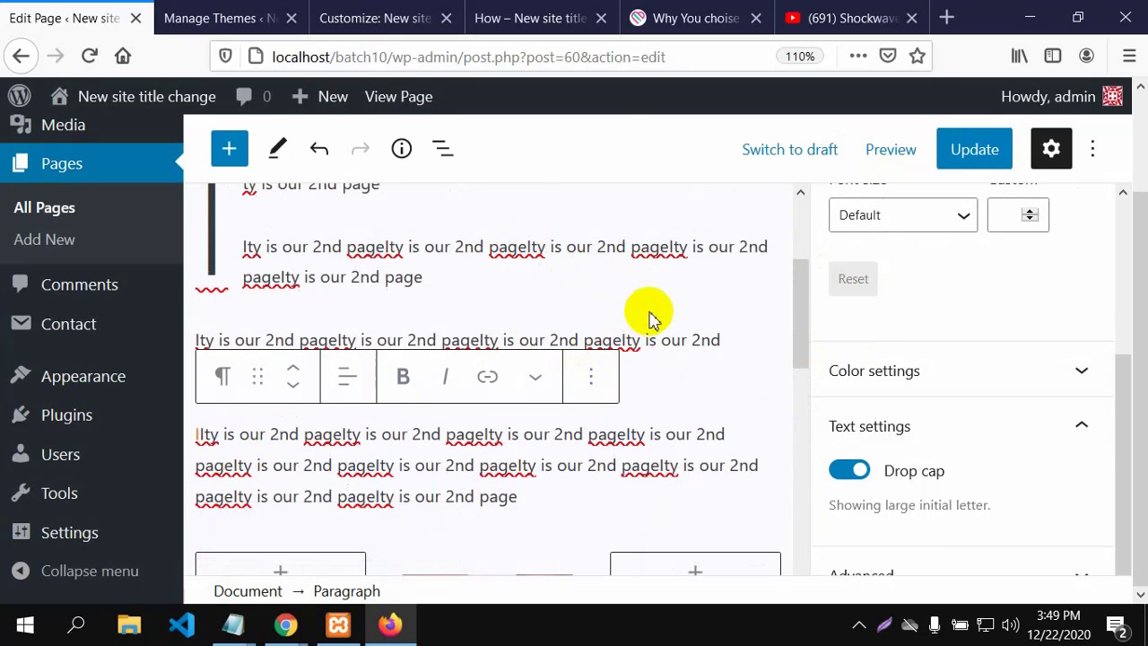
Reload the published How page through the site's navigation and examine the colored drop cap and the columns below it.
{"action": "key", "text": "F5"}
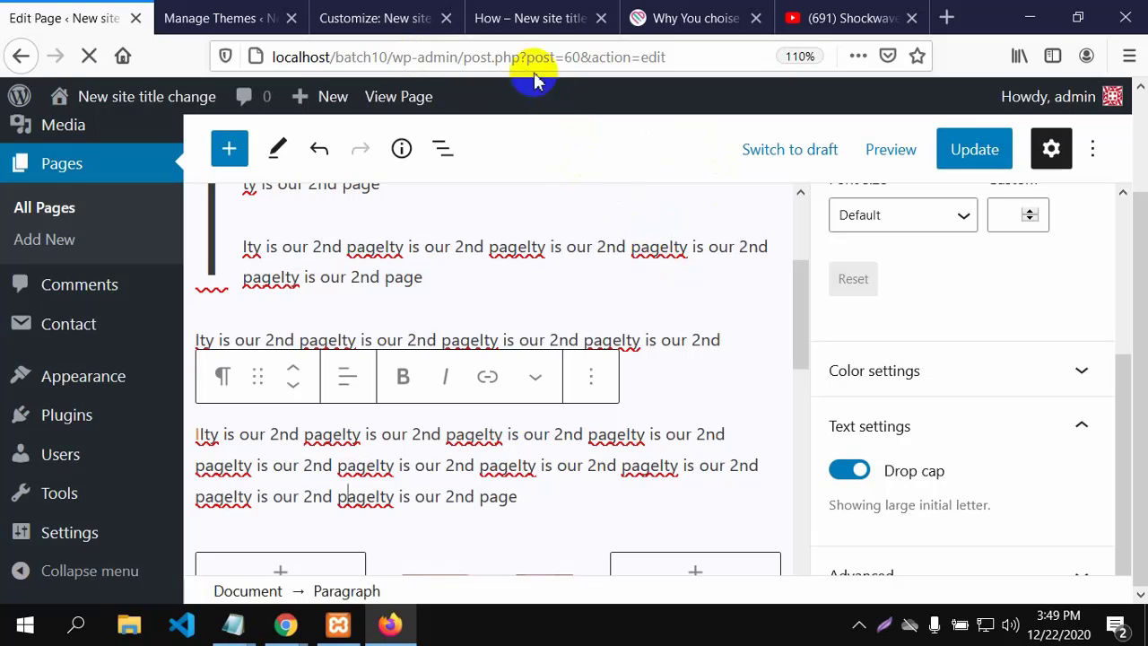
{"action": "left_click", "coordinate": [491, 20]}
{"action": "scroll", "coordinate": [651, 327], "scroll_direction": "up", "scroll_amount": 5}
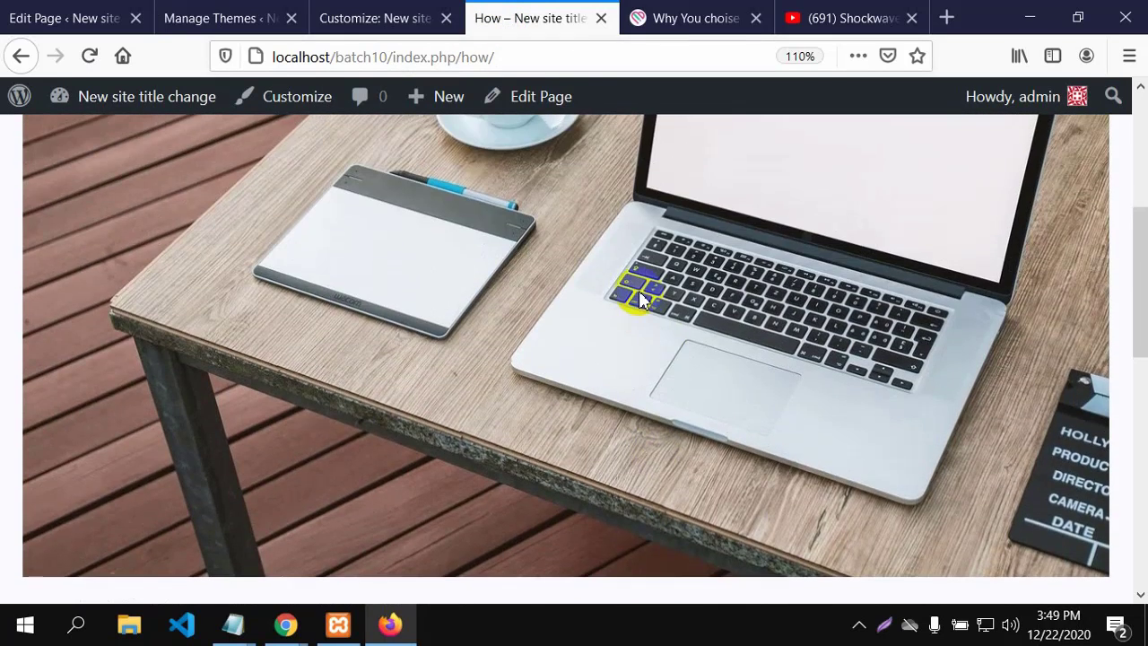
{"action": "left_click", "coordinate": [1069, 157]}
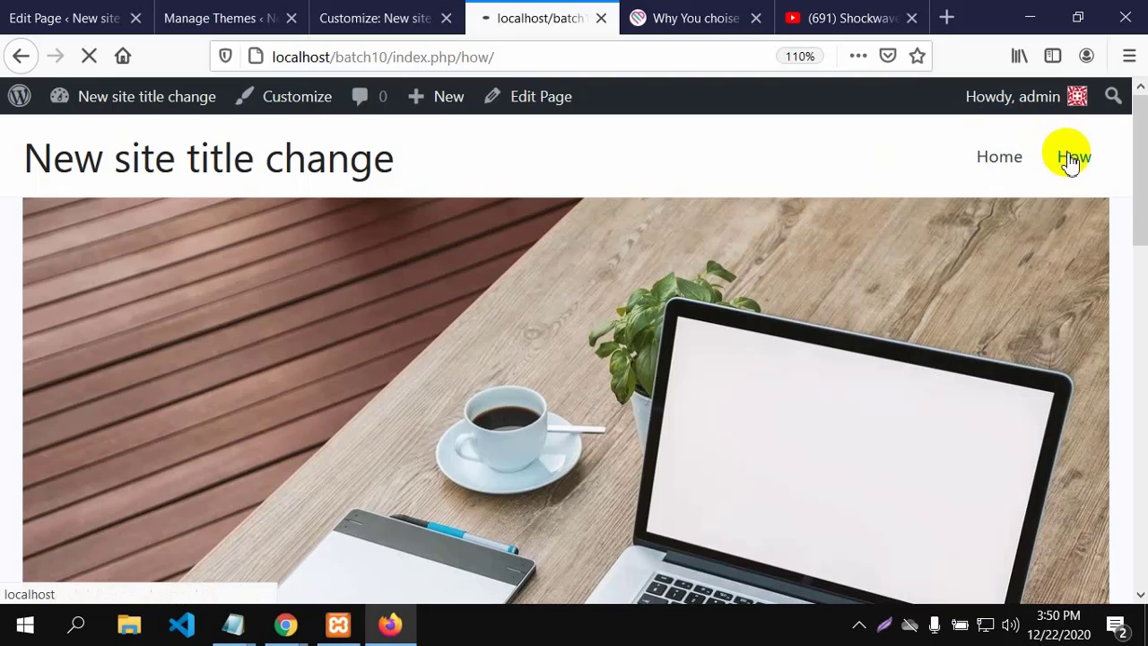
{"action": "scroll", "coordinate": [409, 413], "scroll_direction": "down", "scroll_amount": 10}
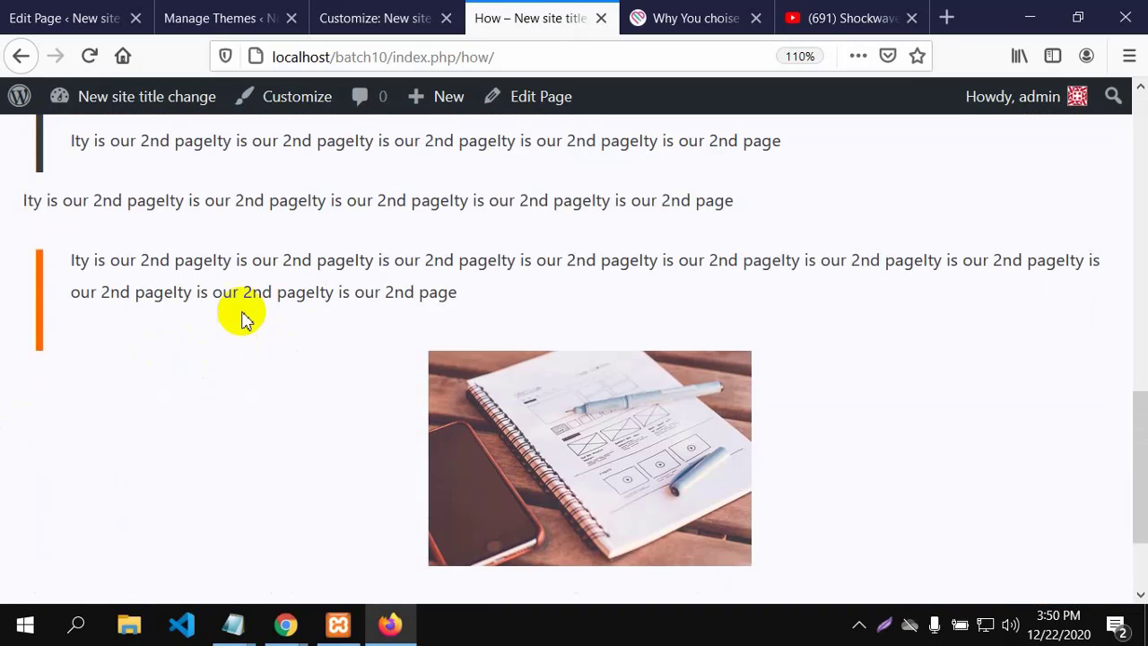
{"action": "scroll", "coordinate": [120, 299], "scroll_direction": "up", "scroll_amount": 2}
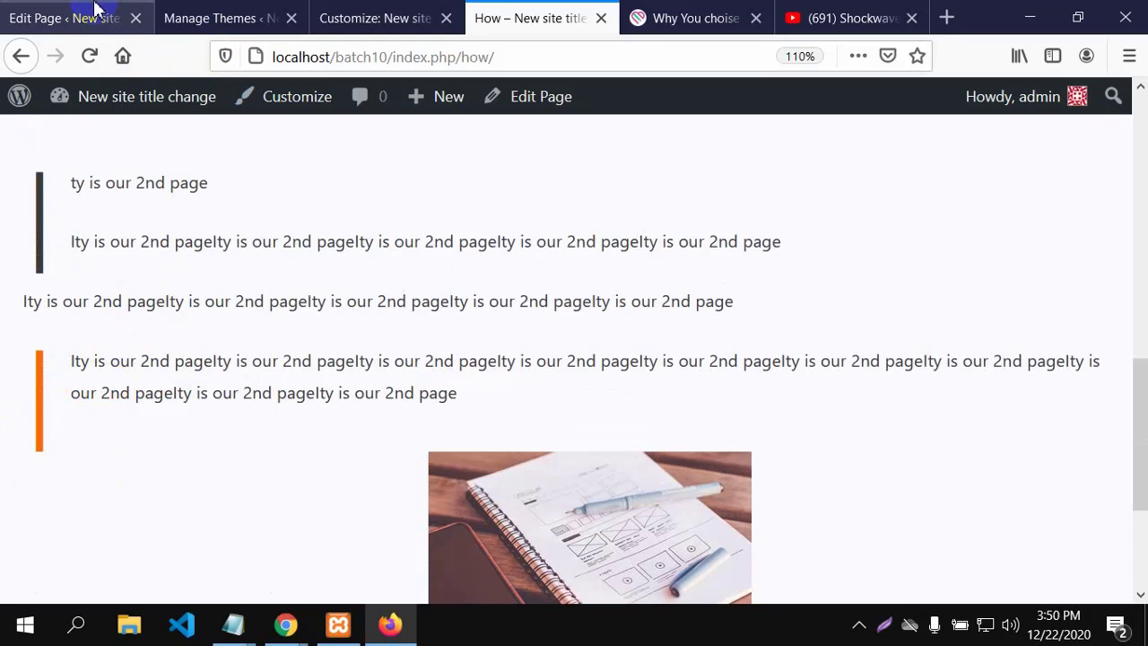
Look through the Eiada reference site's Why page down to its footer and open its Contact page.
{"action": "left_click", "coordinate": [682, 23]}
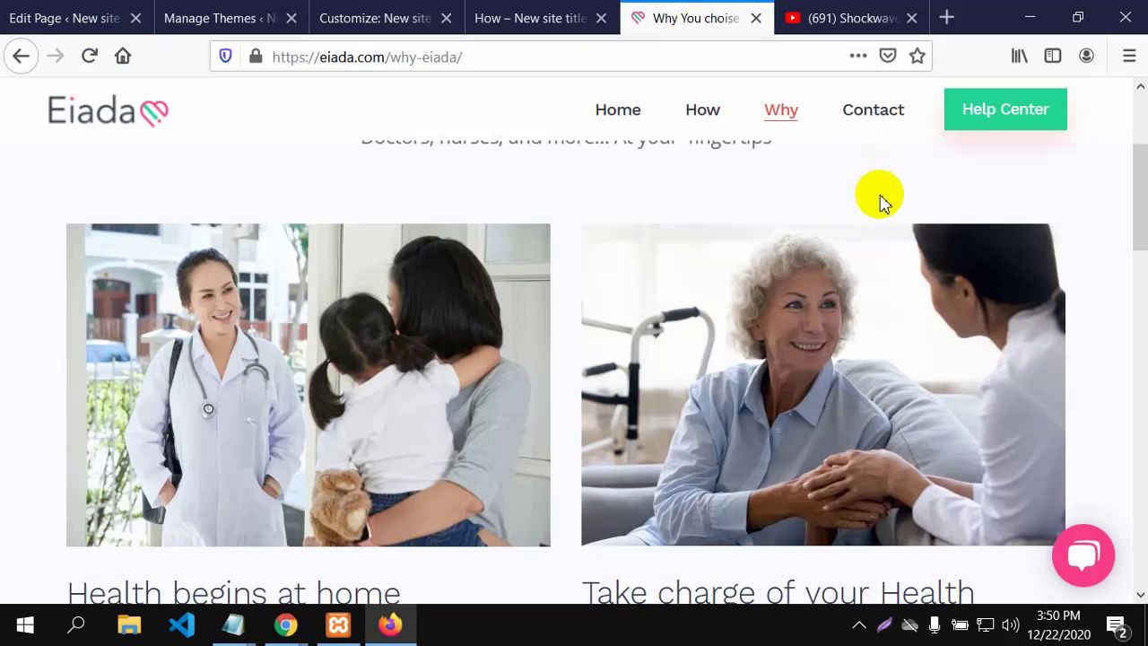
{"action": "scroll", "coordinate": [664, 274], "scroll_direction": "down", "scroll_amount": 15}
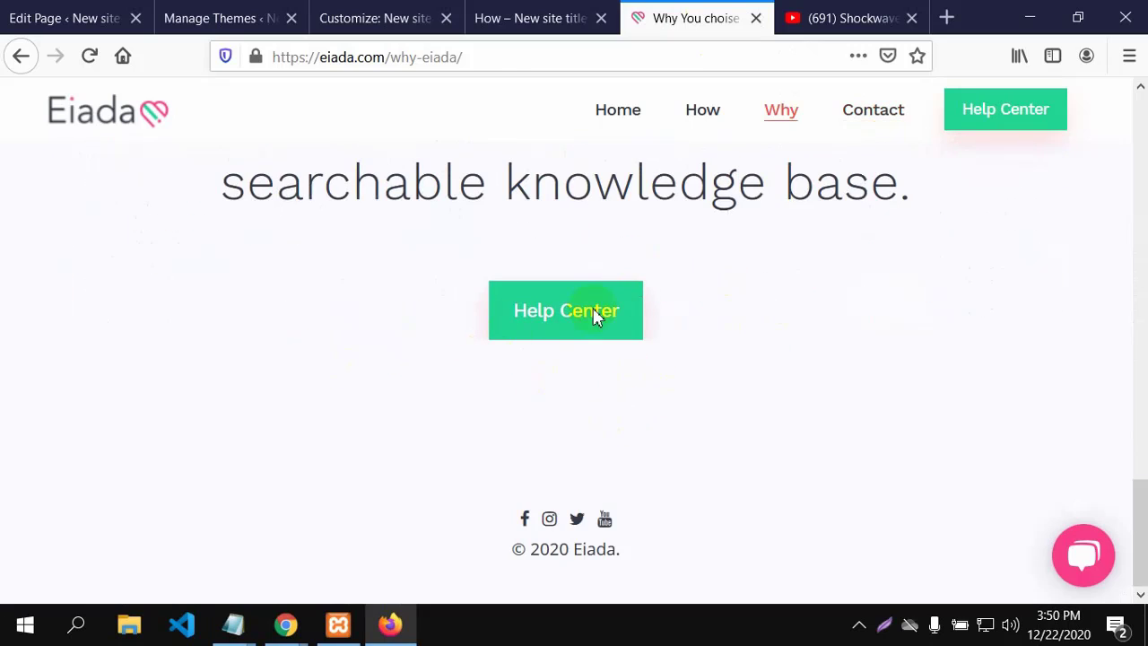
{"action": "scroll", "coordinate": [625, 276], "scroll_direction": "up", "scroll_amount": 15}
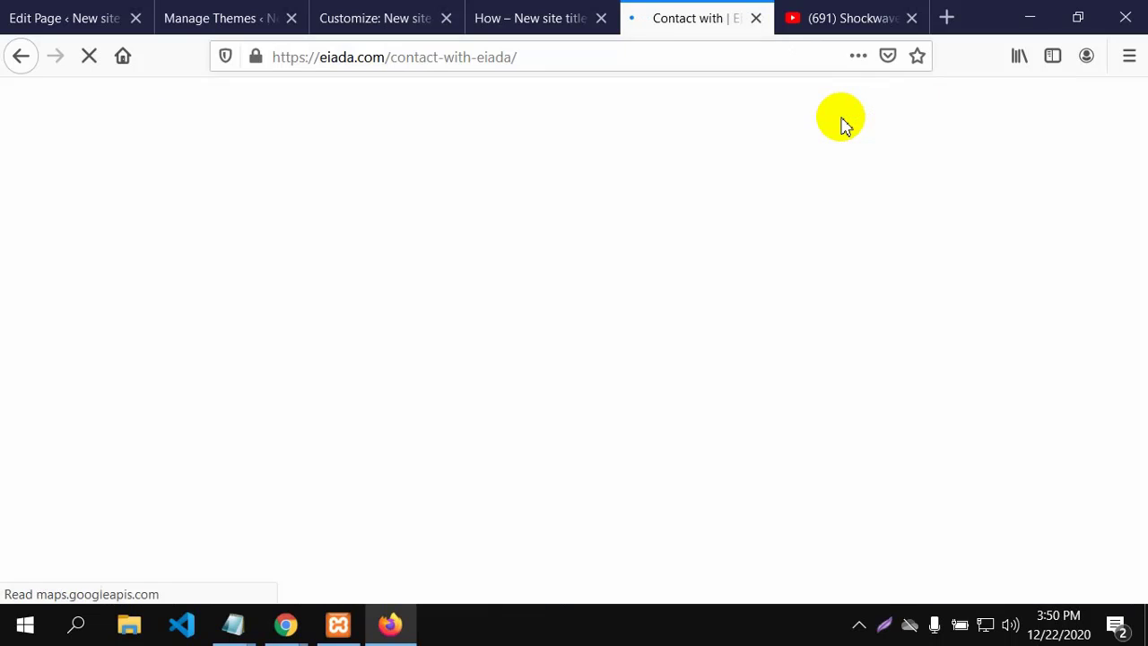
Examine the Eiada Contact page's layout, including the Talk to a Human heading and text, the map and the contact form.
{"action": "scroll", "coordinate": [614, 356], "scroll_direction": "down", "scroll_amount": 3}
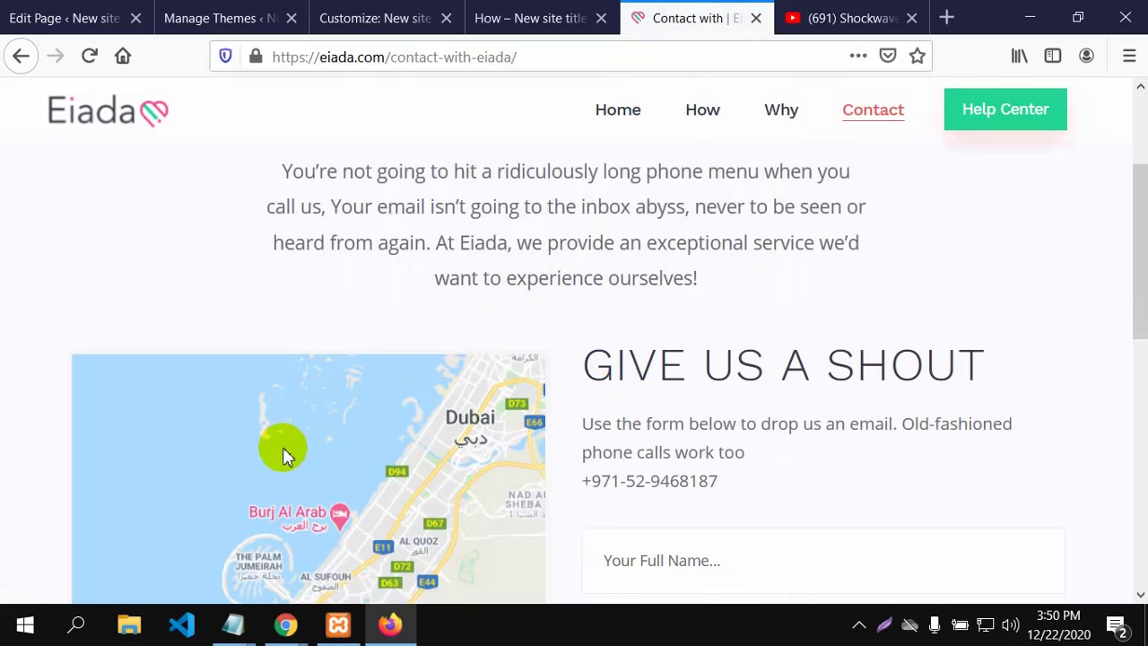
{"action": "scroll", "coordinate": [285, 455], "scroll_direction": "down", "scroll_amount": 8}
{"action": "scroll", "coordinate": [282, 482], "scroll_direction": "up", "scroll_amount": 10}
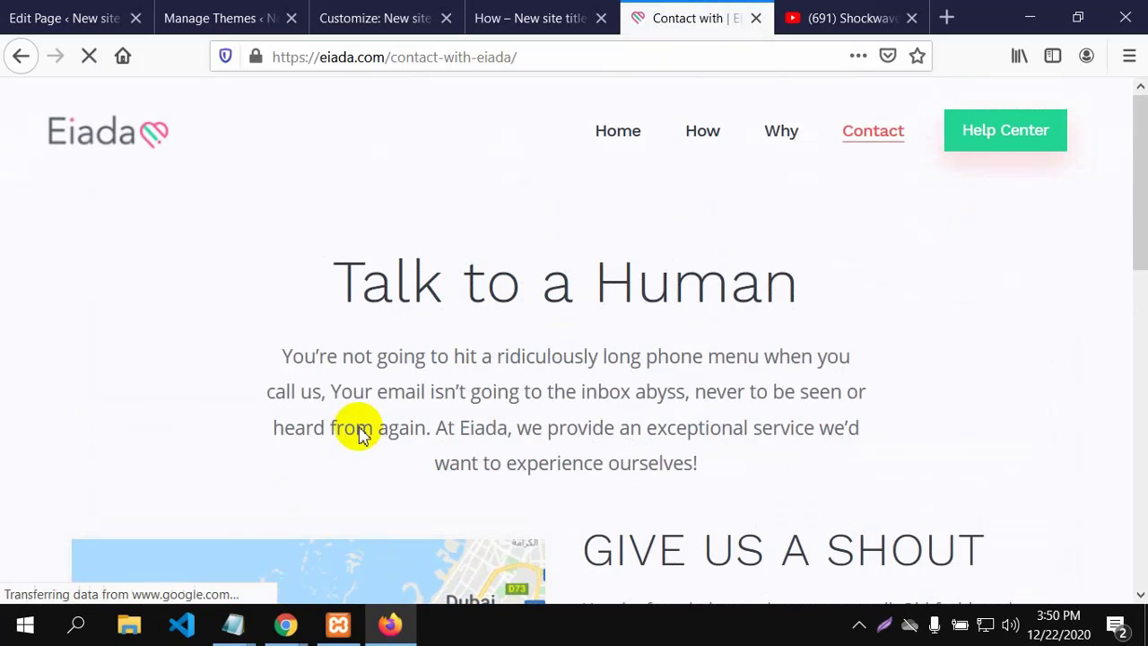
{"action": "left_click_drag", "start_coordinate": [323, 269], "coordinate": [830, 453]}
{"action": "scroll", "coordinate": [700, 467], "scroll_direction": "down", "scroll_amount": 6}
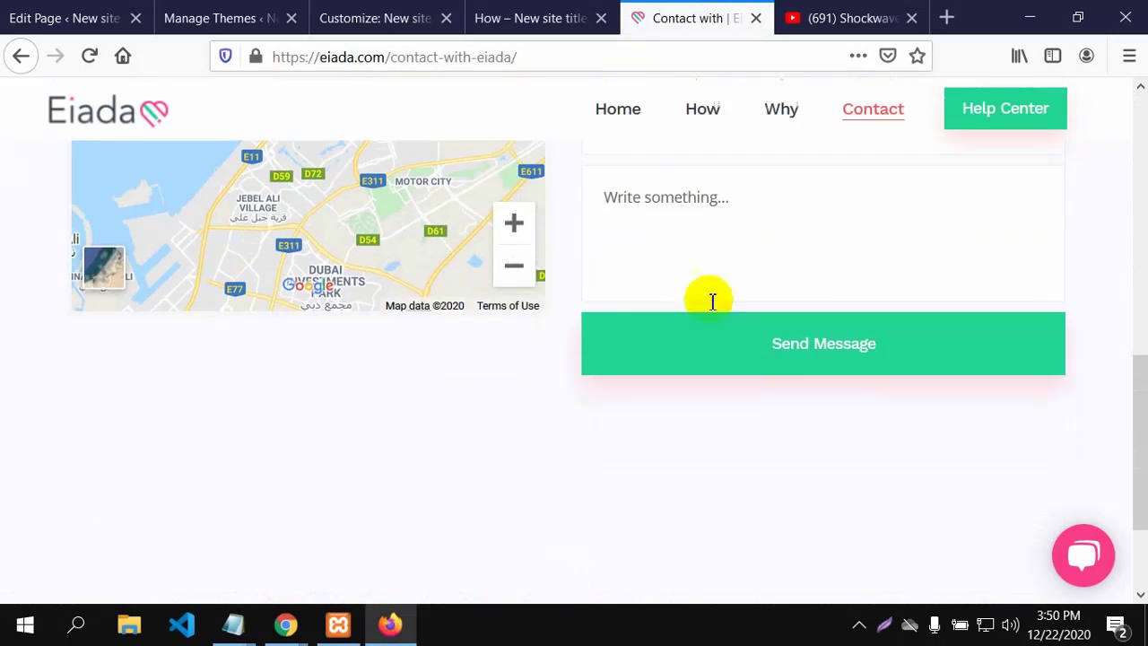
{"action": "scroll", "coordinate": [699, 300], "scroll_direction": "up", "scroll_amount": 6}
{"action": "scroll", "coordinate": [695, 331], "scroll_direction": "down", "scroll_amount": 7}
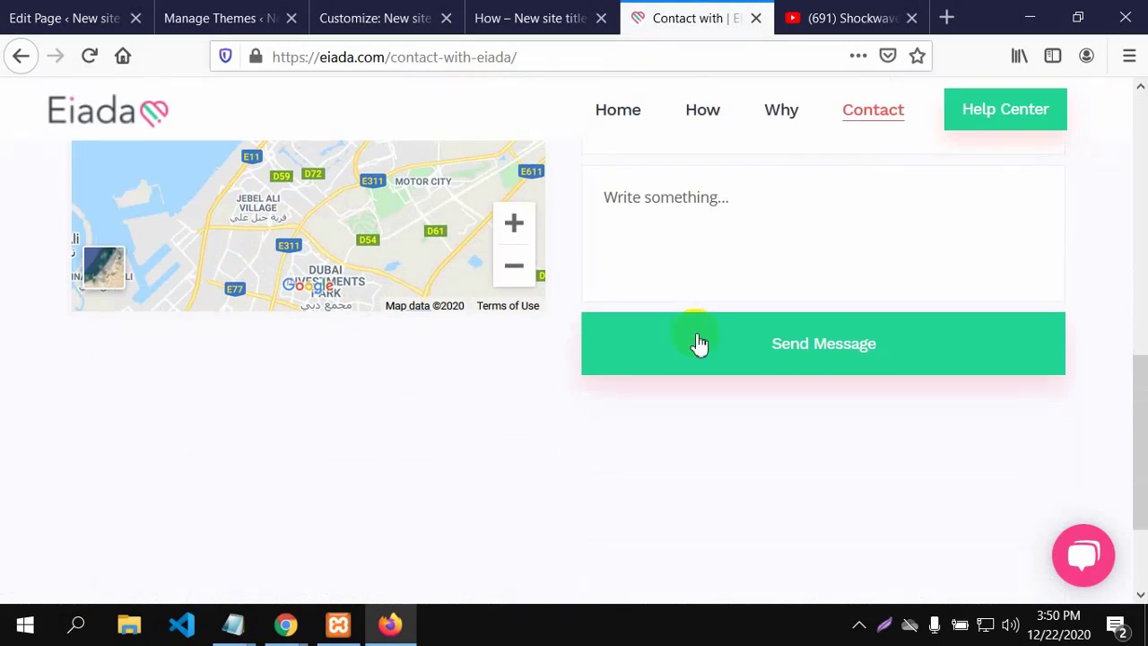
{"action": "mouse_move", "coordinate": [1139, 431]}
{"action": "left_mouse_down"}
{"action": "mouse_move", "coordinate": [1143, 307]}
{"action": "mouse_move", "coordinate": [1097, 307]}
{"action": "left_mouse_up"}
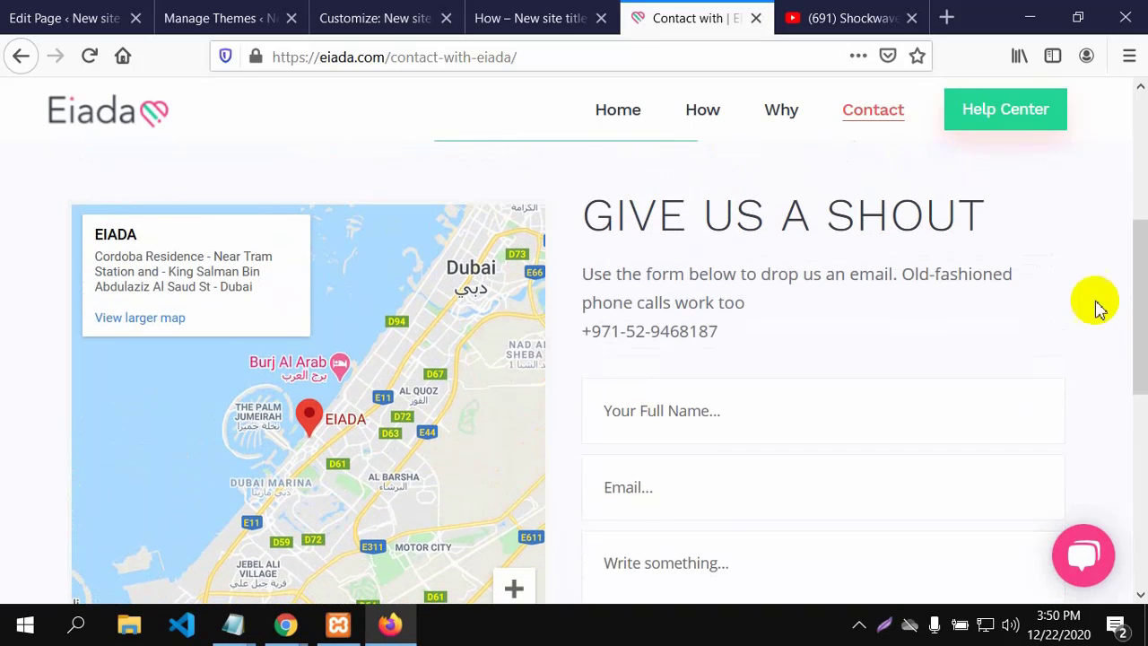
{"action": "scroll", "coordinate": [435, 410], "scroll_direction": "down", "scroll_amount": 5}
{"action": "scroll", "coordinate": [470, 458], "scroll_direction": "up", "scroll_amount": 10}
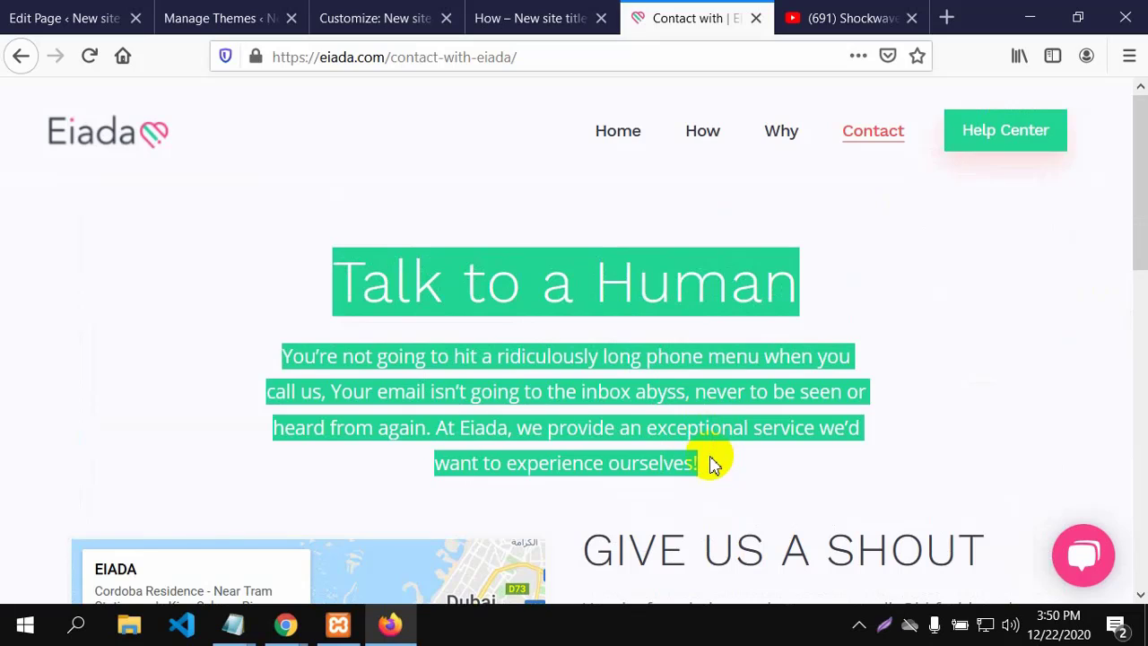
{"action": "left_click", "coordinate": [713, 464]}
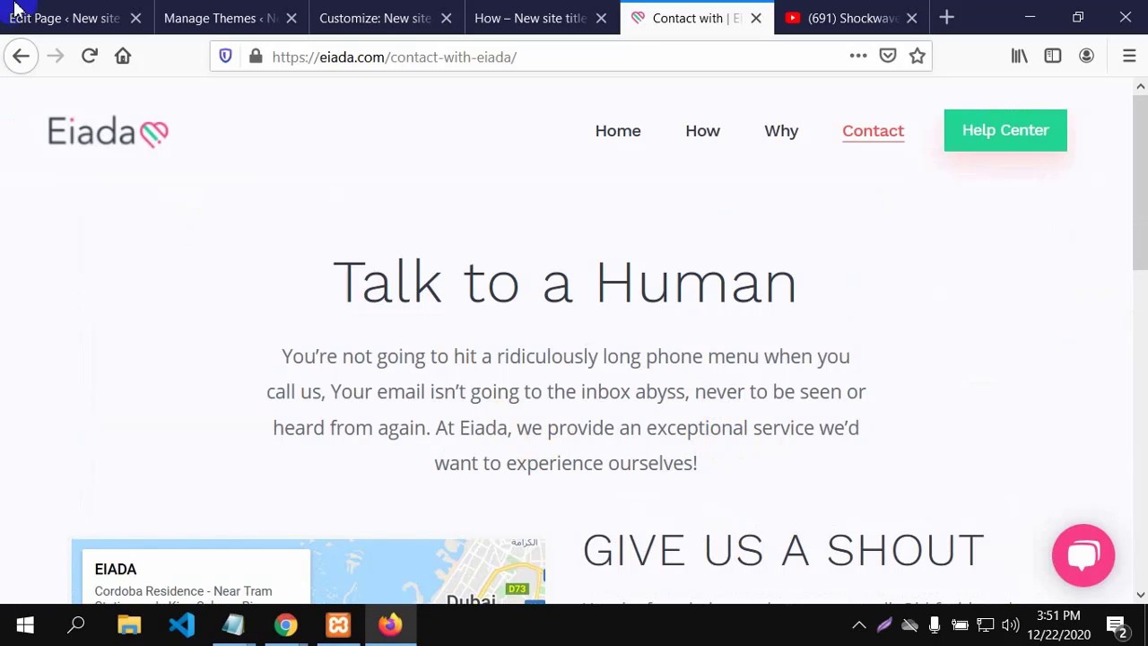
Switch to the Eiada How page in Google Chrome and open the ColorPick Eyedropper extension on it.
{"action": "left_click", "coordinate": [287, 625]}
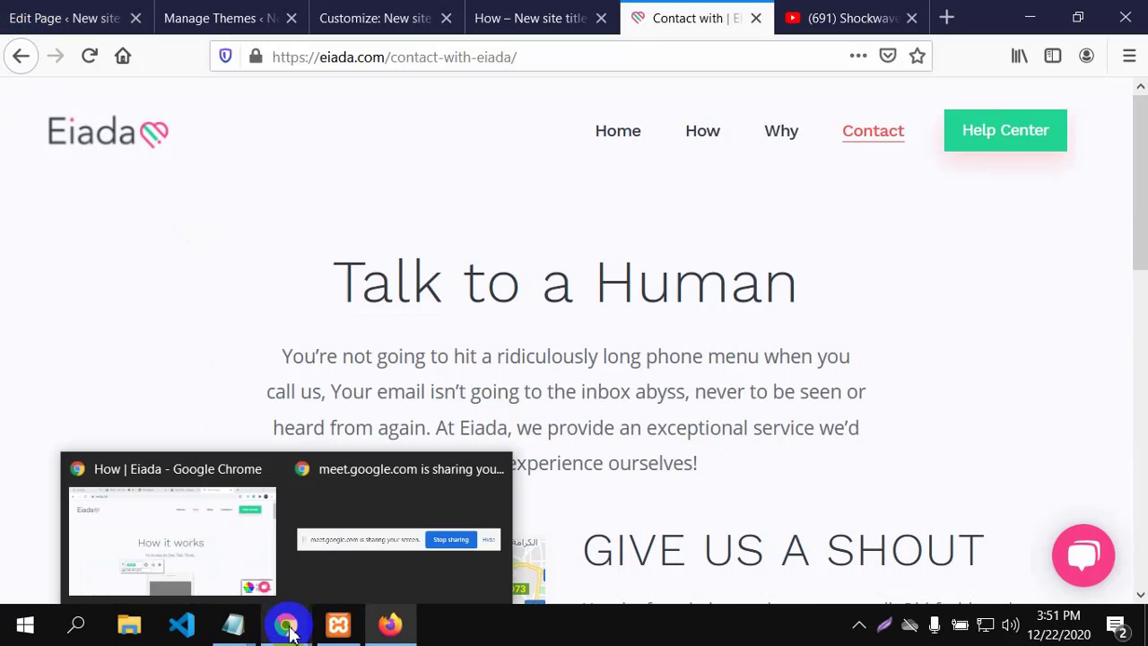
{"action": "left_click", "coordinate": [200, 538]}
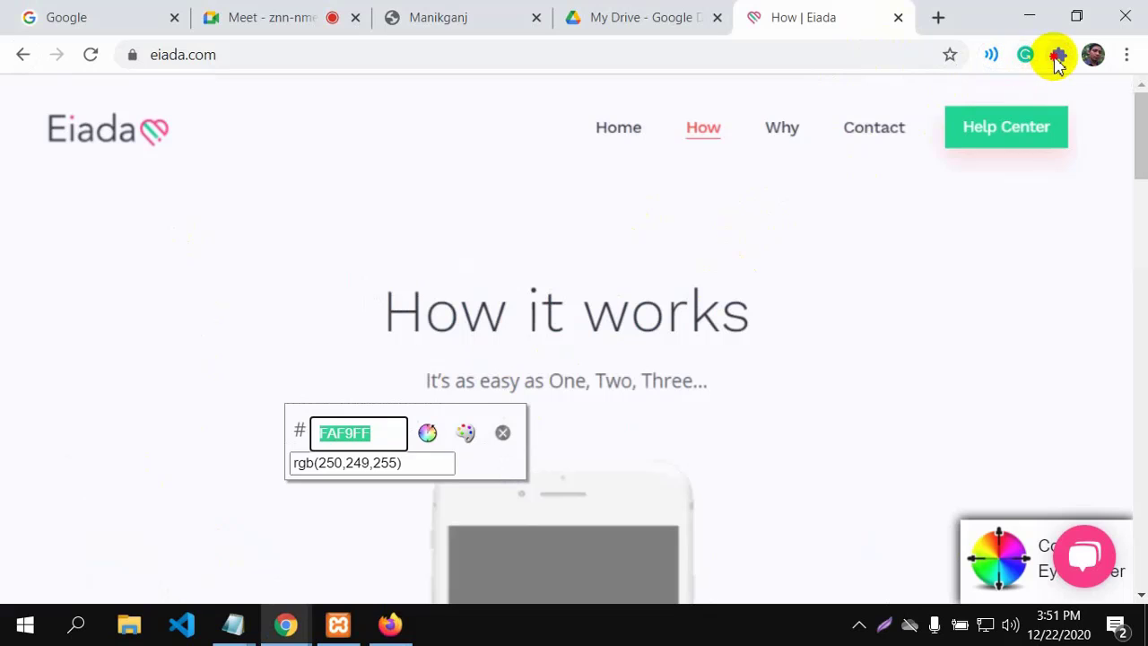
{"action": "left_click", "coordinate": [1058, 57]}
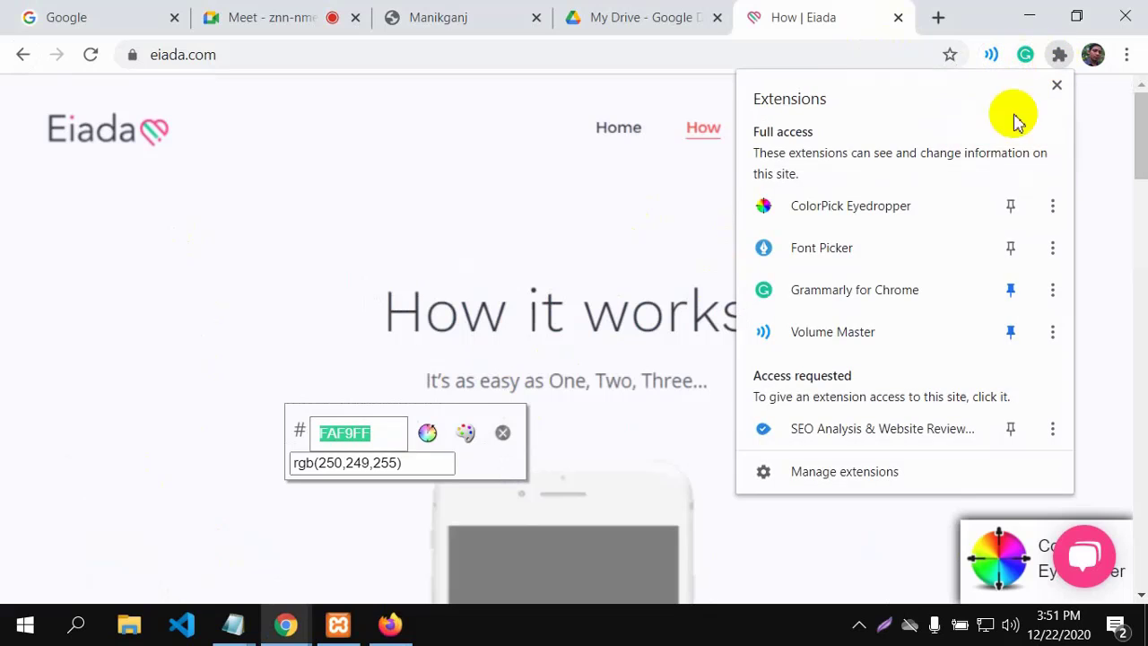
{"action": "left_click", "coordinate": [823, 226]}
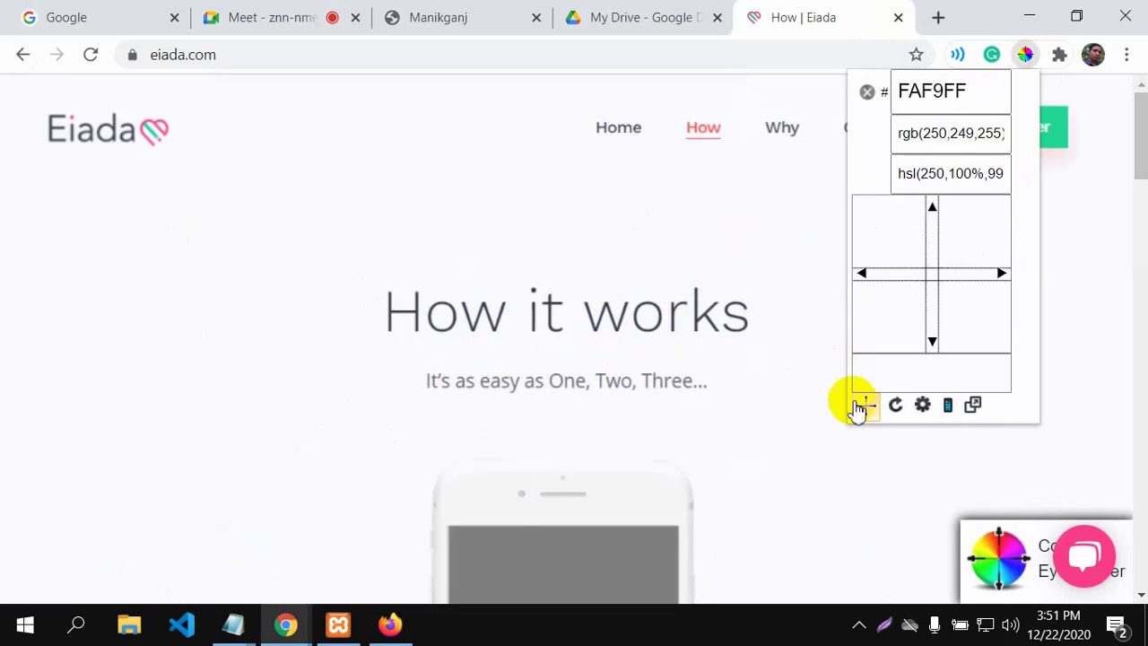
Sample the How page's background color beside the How it works heading with the eyedropper, and dismiss the color read-out.
{"action": "left_click", "coordinate": [858, 408]}
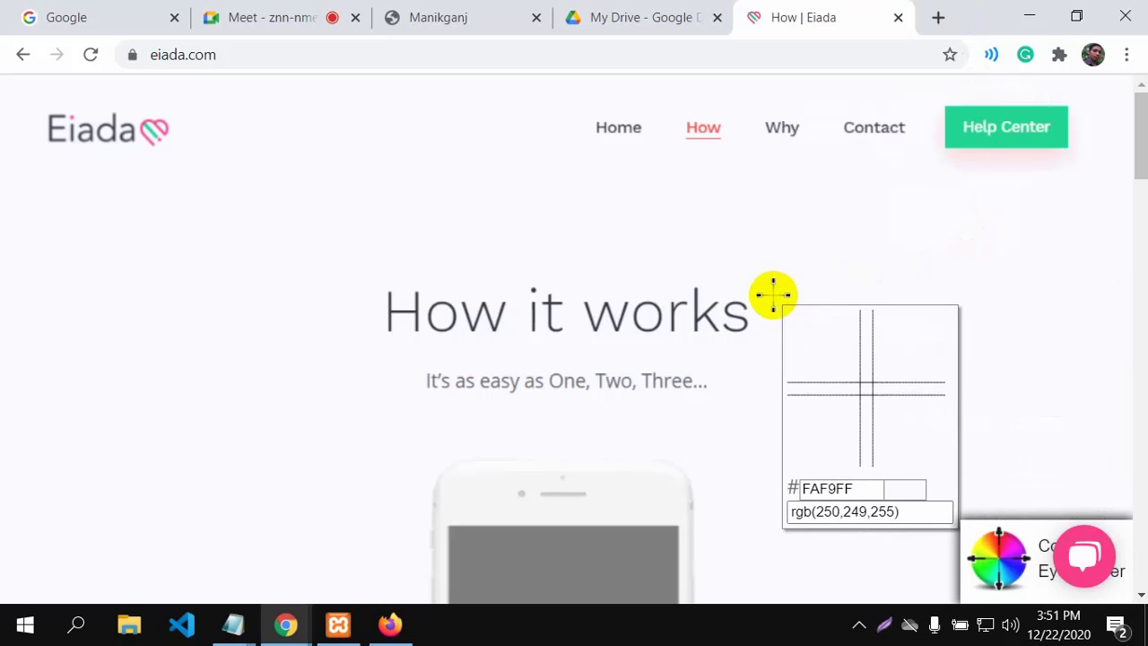
{"action": "left_click", "coordinate": [871, 281]}
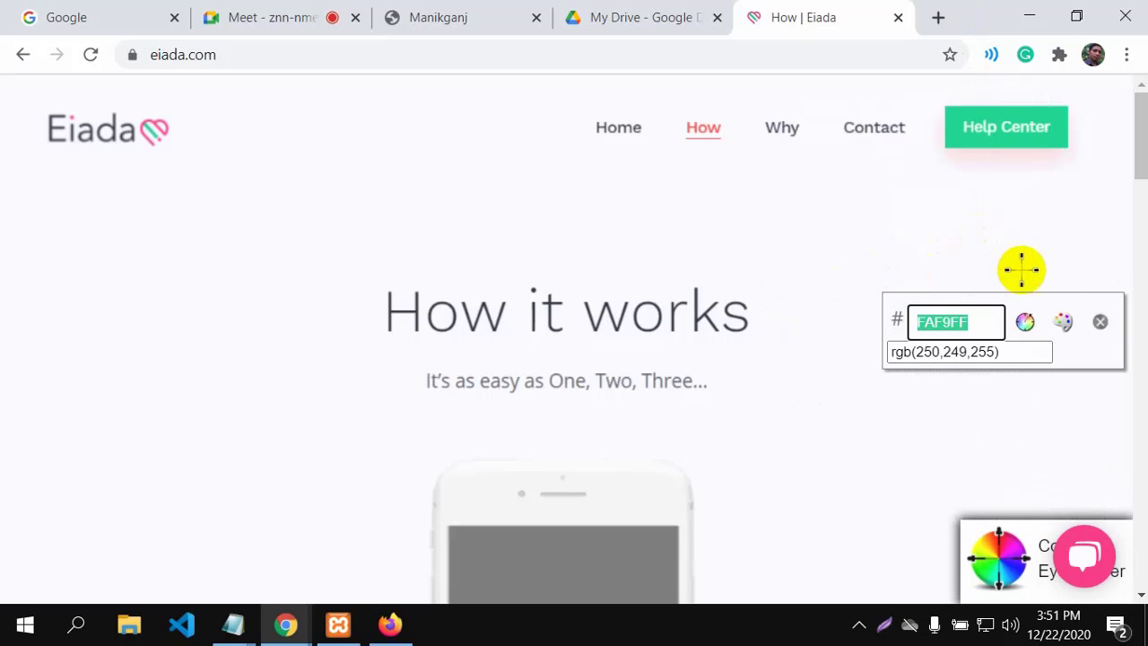
{"action": "left_click", "coordinate": [1101, 322]}
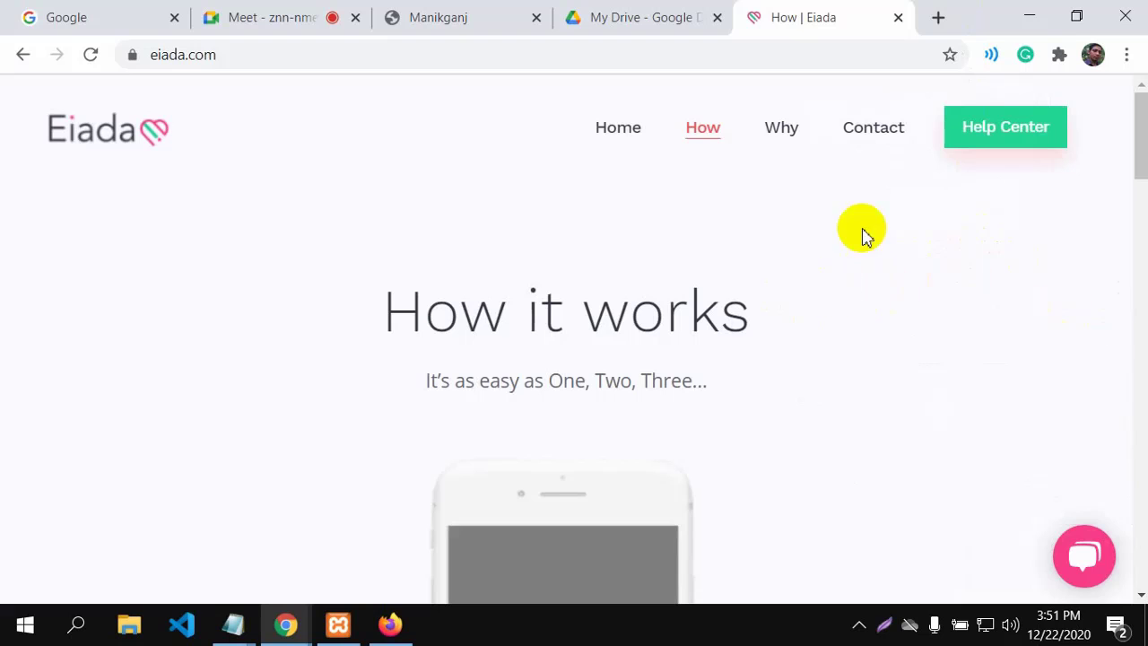
Switch to the Google Meet chat and open the shared themes.muffingroup.com/be/splash link in a new tab.
{"action": "left_click", "coordinate": [240, 10]}
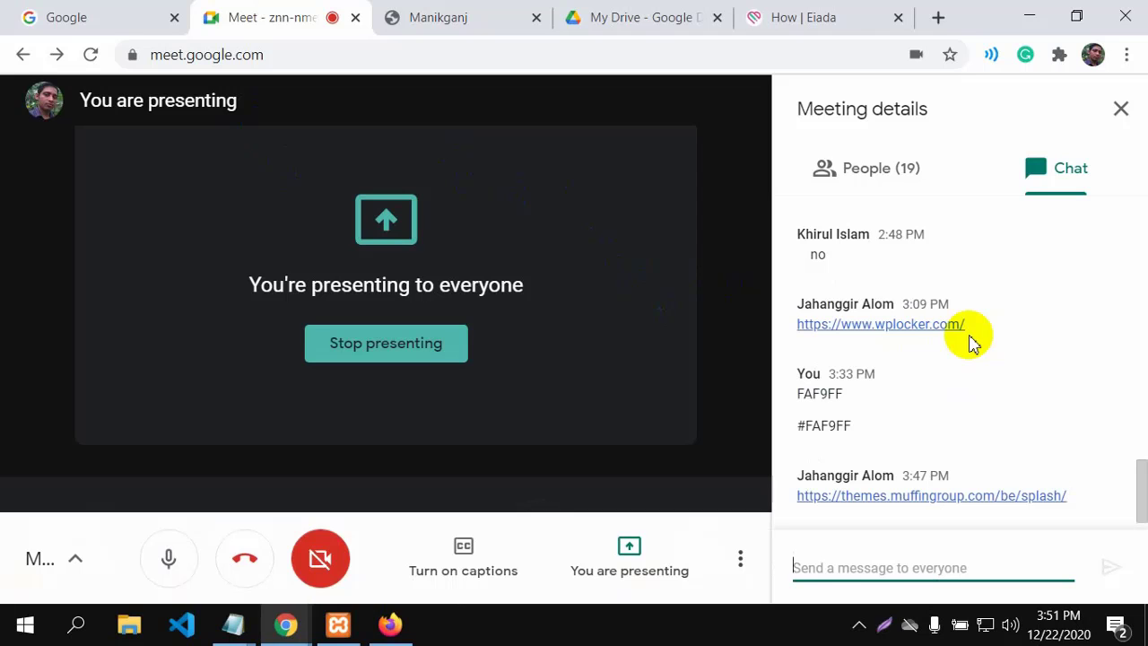
{"action": "right_click", "coordinate": [866, 502]}
{"action": "left_click", "coordinate": [914, 302]}
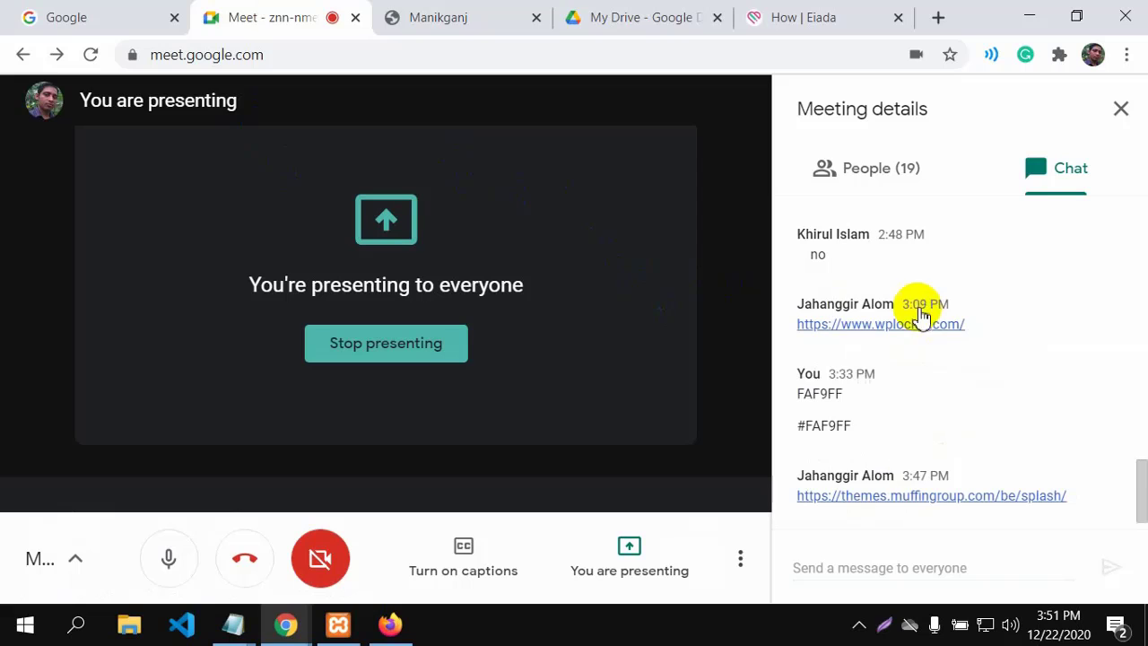
{"action": "left_click", "coordinate": [377, 16]}
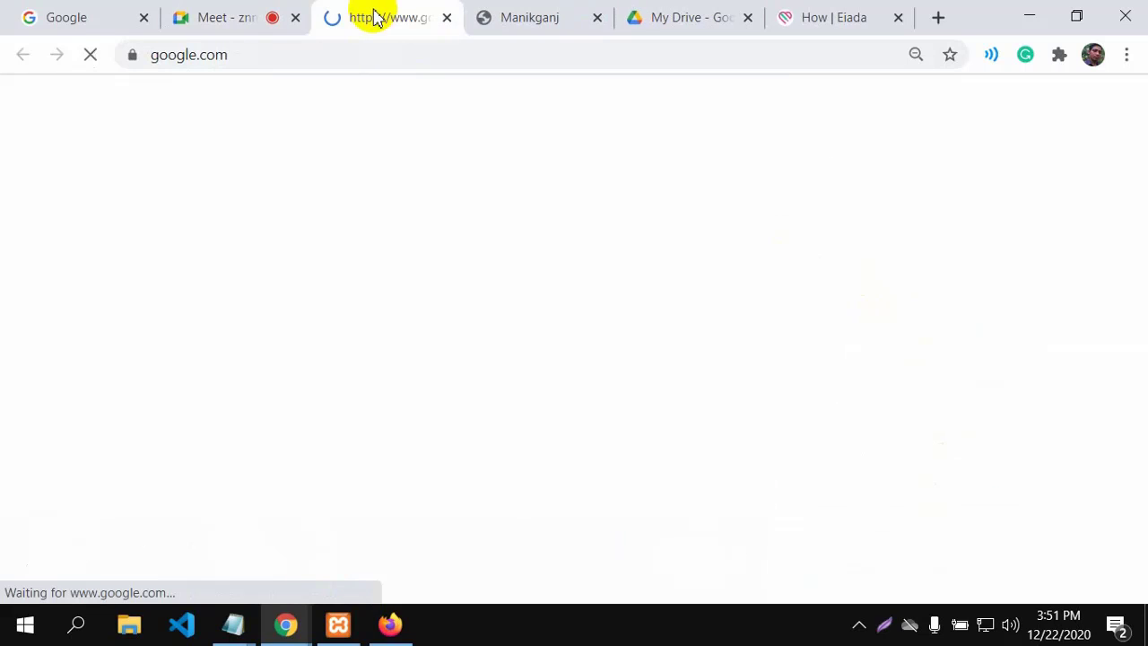
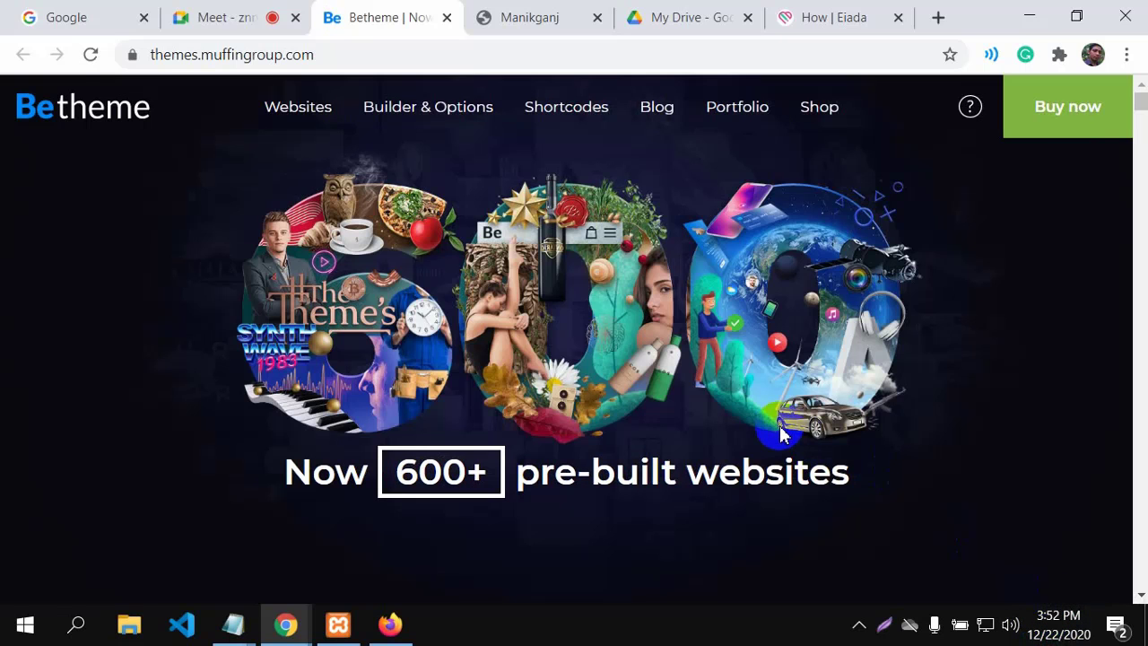
Look through the Betheme landing page, from the 600+ pre-built websites banner down into the gallery of demo sites.
{"action": "scroll", "coordinate": [660, 444], "scroll_direction": "down", "scroll_amount": 8}
{"action": "scroll", "coordinate": [660, 454], "scroll_direction": "up", "scroll_amount": 8}
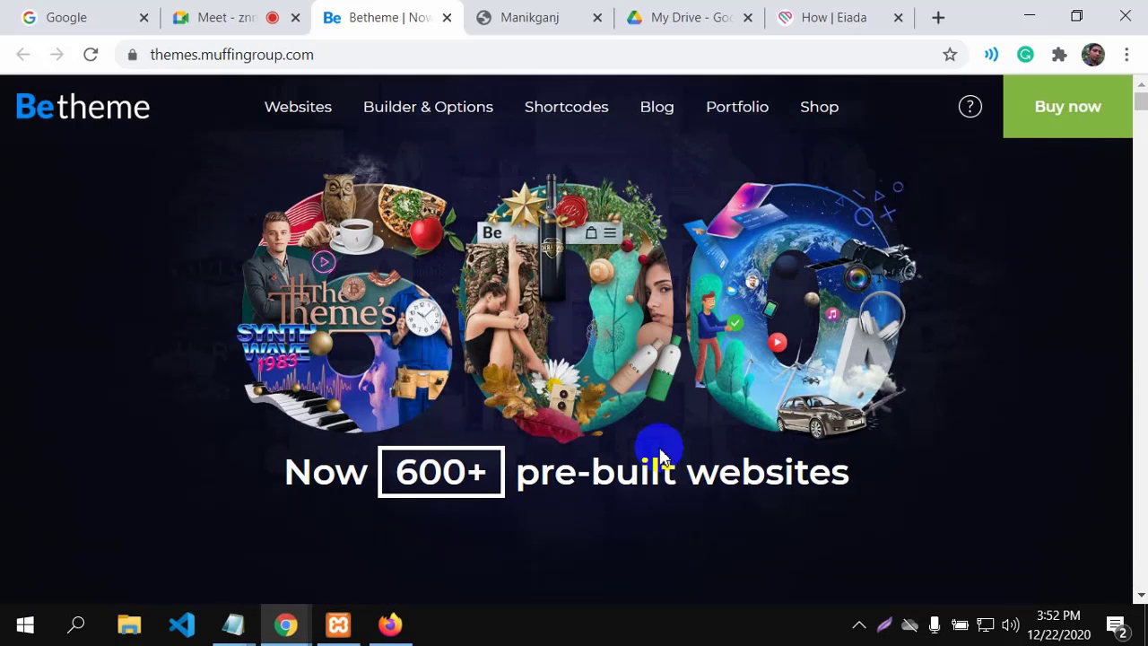
{"action": "scroll", "coordinate": [660, 456], "scroll_direction": "down", "scroll_amount": 10}
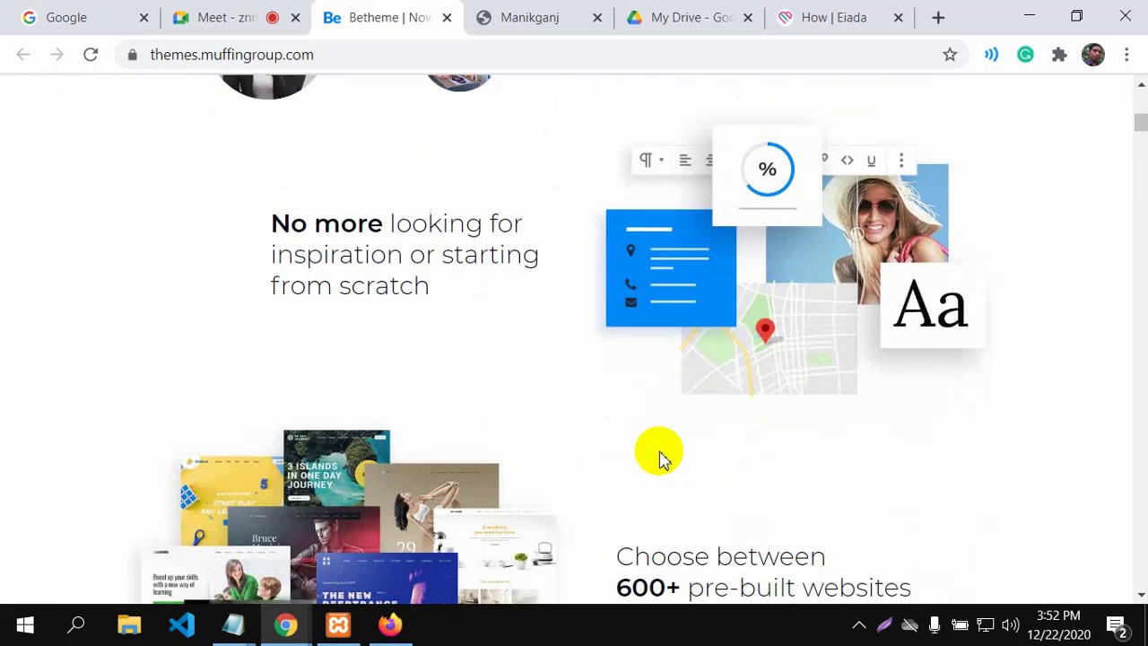
{"action": "scroll", "coordinate": [660, 457], "scroll_direction": "down", "scroll_amount": 5}
{"action": "scroll", "coordinate": [660, 457], "scroll_direction": "down", "scroll_amount": 15}
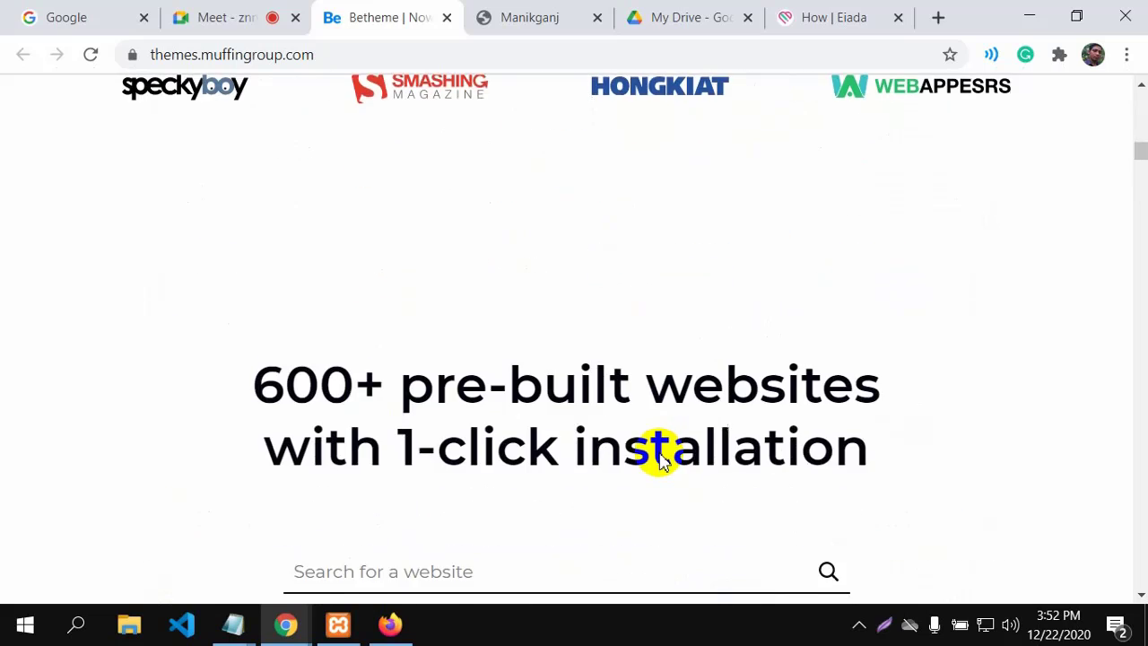
{"action": "scroll", "coordinate": [660, 459], "scroll_direction": "down", "scroll_amount": 4}
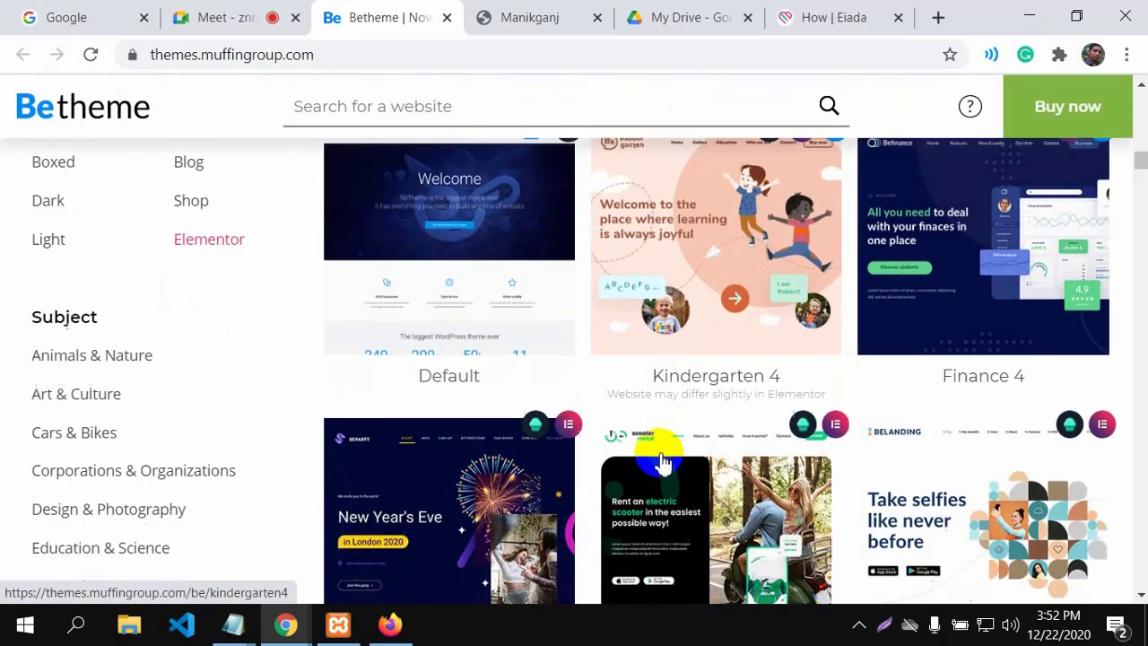
{"action": "scroll", "coordinate": [660, 459], "scroll_direction": "down", "scroll_amount": 9}
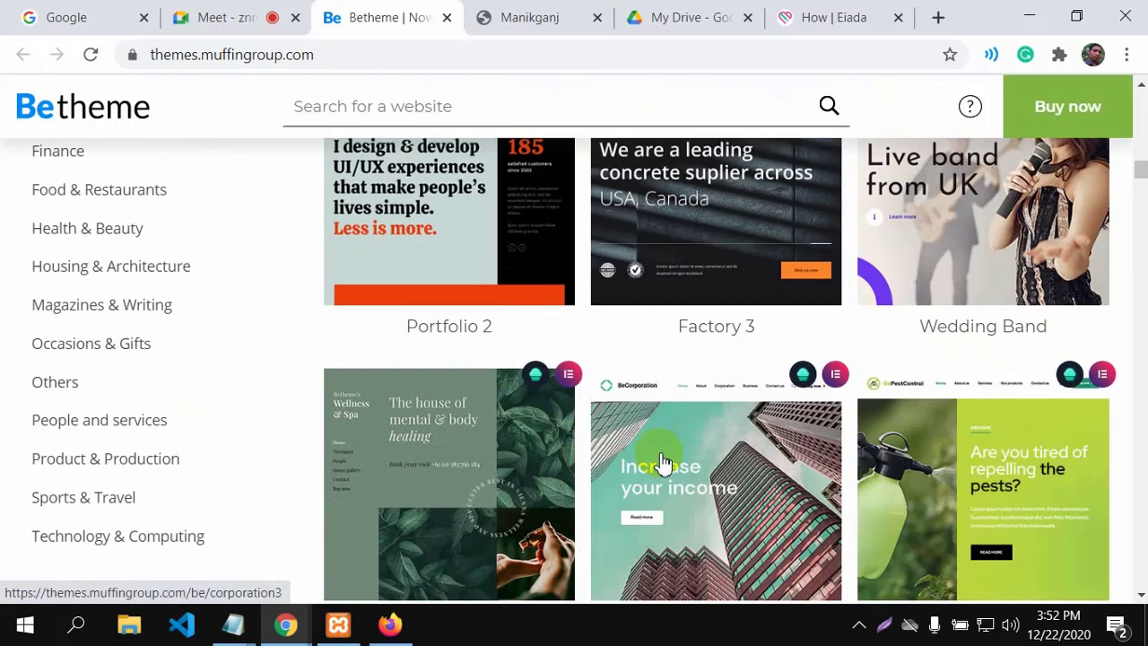
{"action": "scroll", "coordinate": [659, 459], "scroll_direction": "down", "scroll_amount": 12}
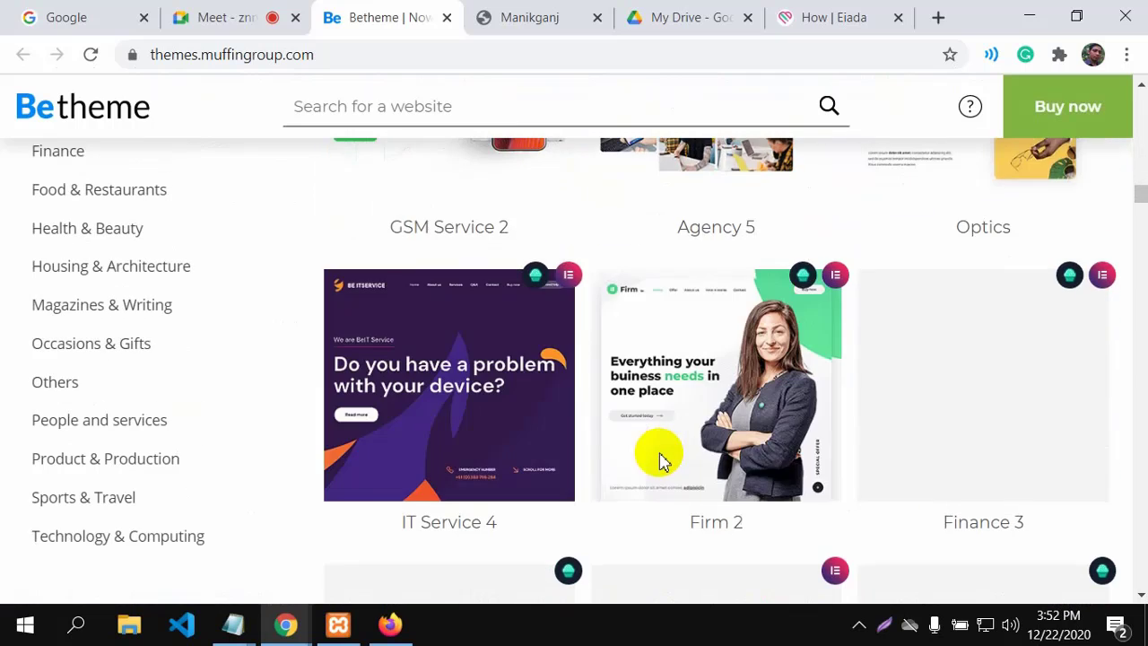
{"action": "scroll", "coordinate": [660, 459], "scroll_direction": "down", "scroll_amount": 12}
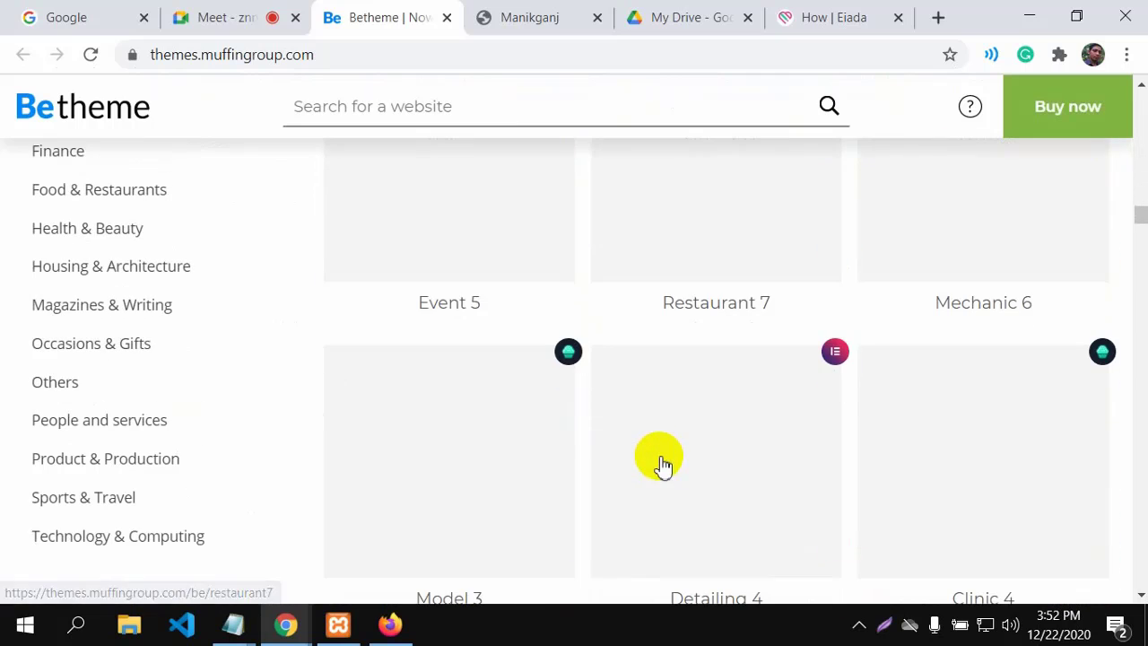
{"action": "scroll", "coordinate": [660, 459], "scroll_direction": "down", "scroll_amount": 5}
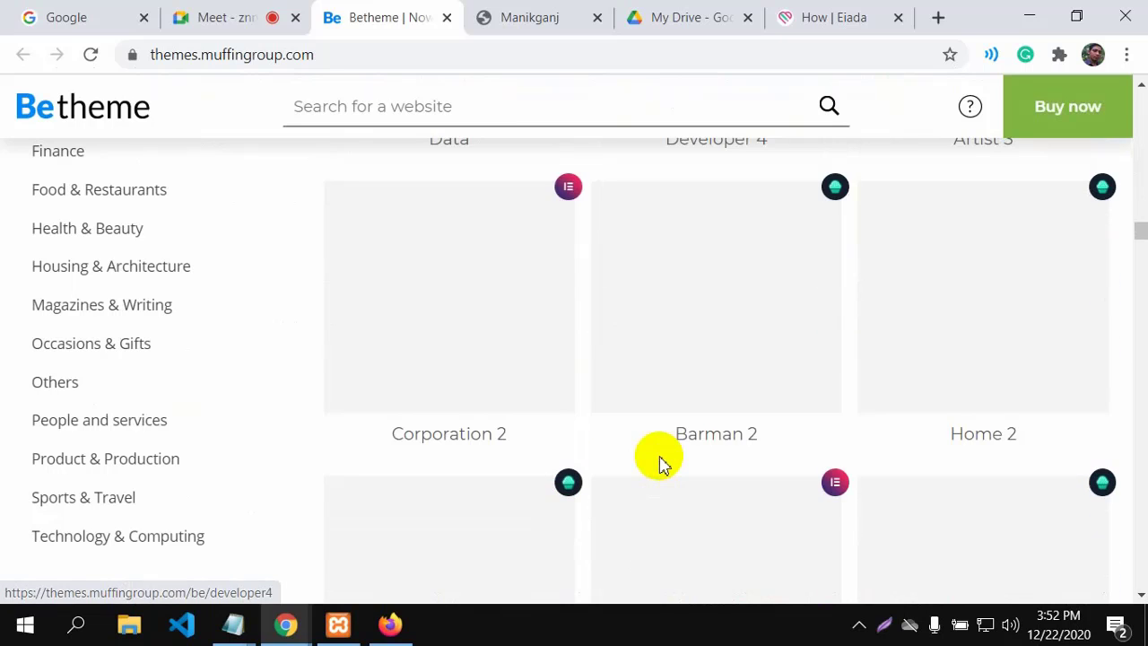
{"action": "scroll", "coordinate": [660, 462], "scroll_direction": "down", "scroll_amount": 12}
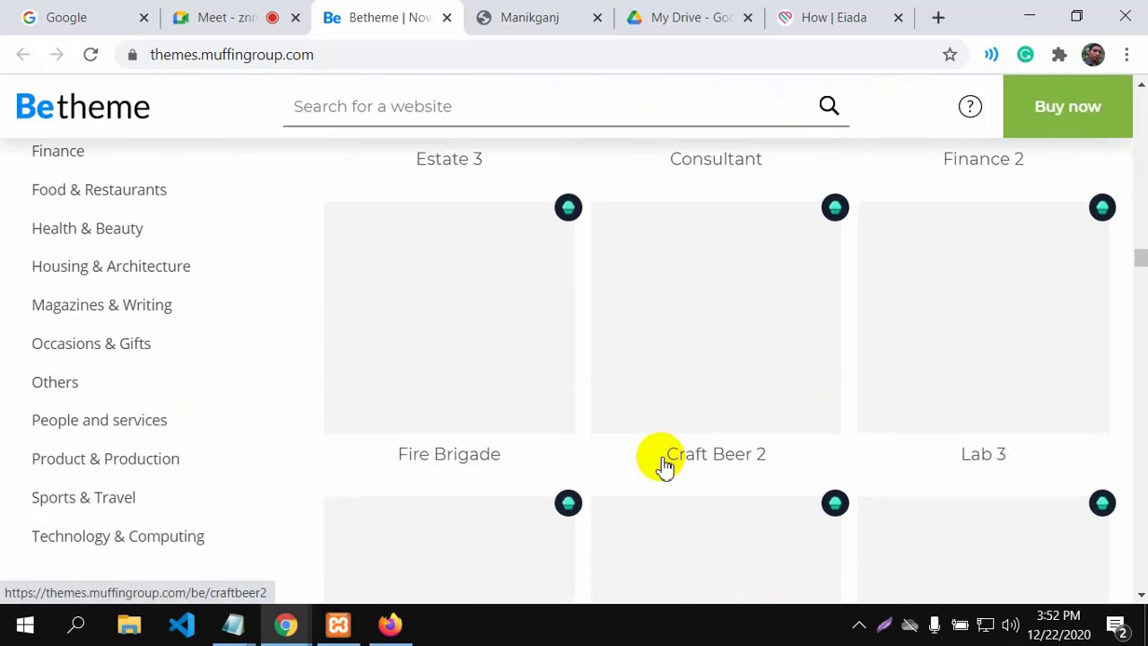
Review the gallery's demo previews and the introductory sections again, returning to the banner at the start of the Betheme page.
{"action": "scroll", "coordinate": [661, 465], "scroll_direction": "up", "scroll_amount": 8}
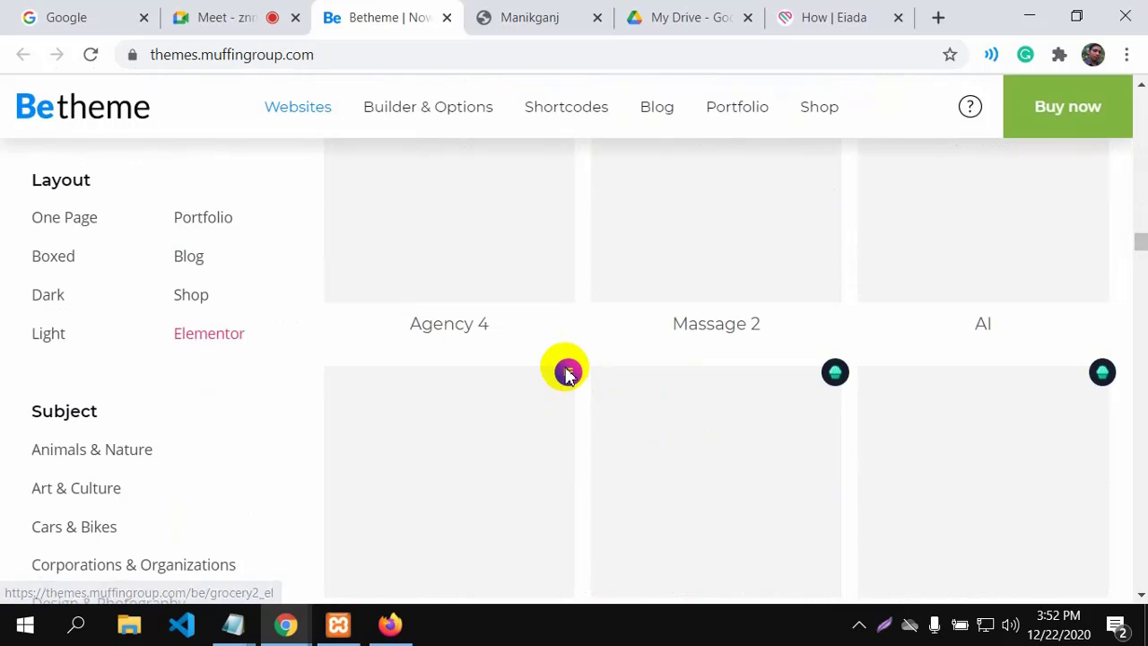
{"action": "scroll", "coordinate": [594, 446], "scroll_direction": "up", "scroll_amount": 10}
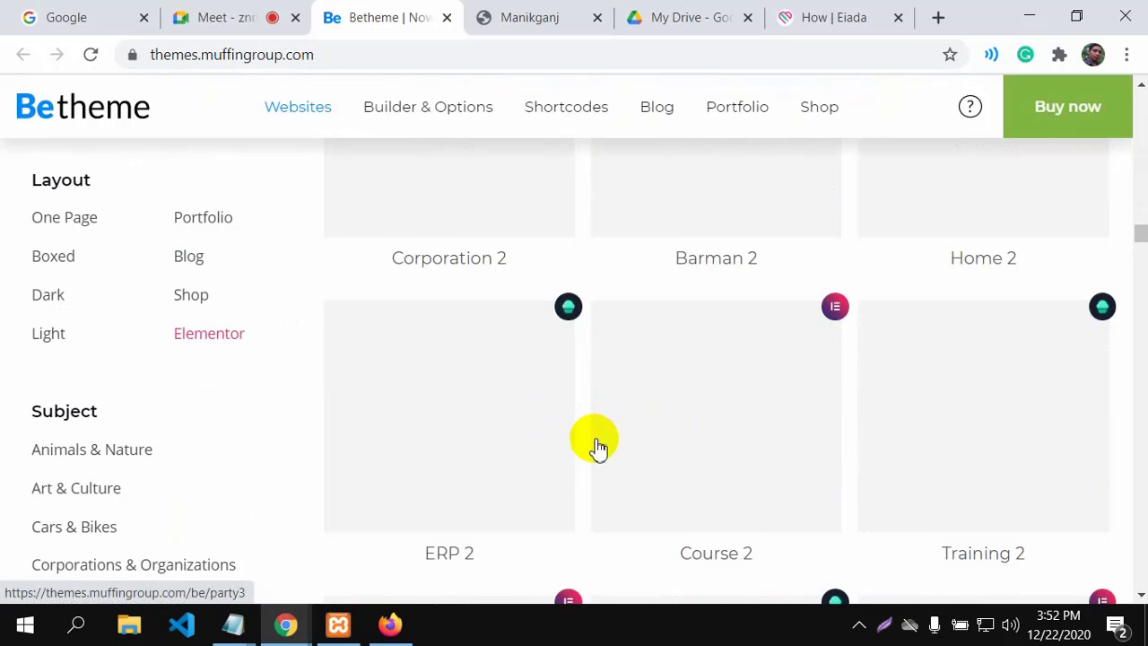
{"action": "scroll", "coordinate": [600, 446], "scroll_direction": "up", "scroll_amount": 10}
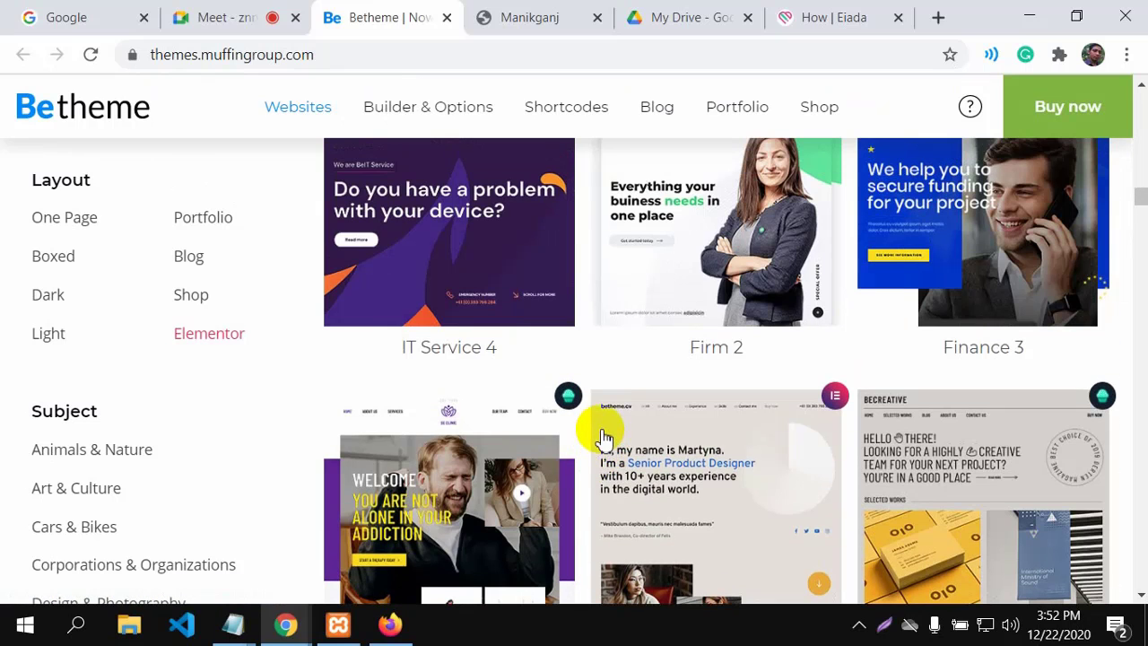
{"action": "scroll", "coordinate": [625, 395], "scroll_direction": "up", "scroll_amount": 10}
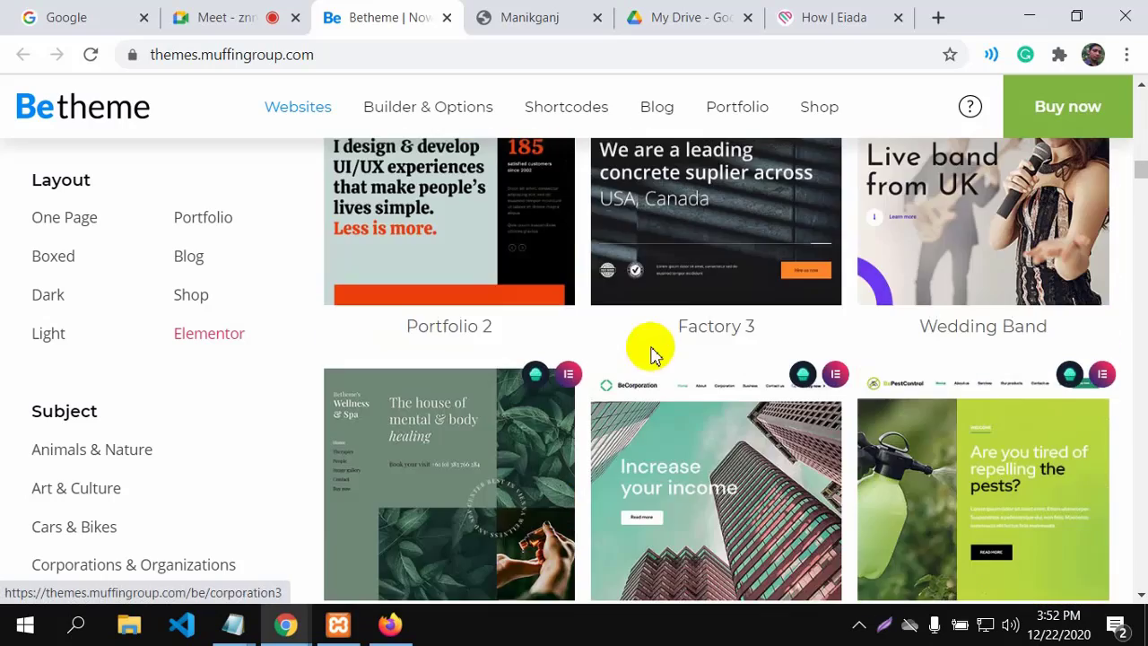
{"action": "scroll", "coordinate": [685, 318], "scroll_direction": "up", "scroll_amount": 15}
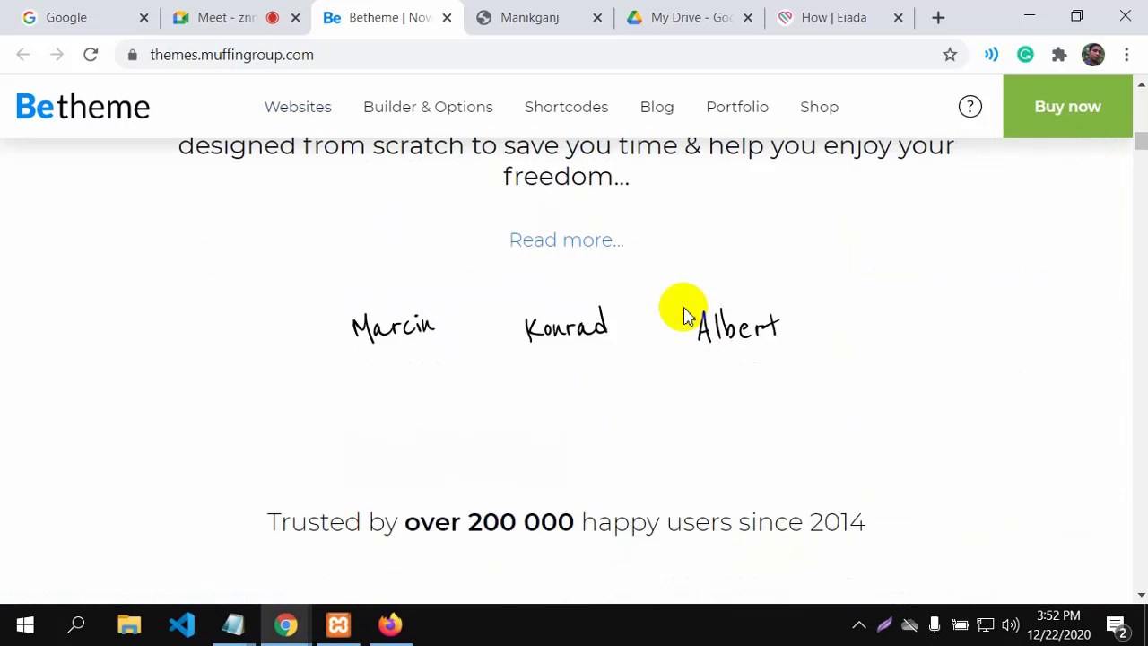
{"action": "scroll", "coordinate": [685, 327], "scroll_direction": "up", "scroll_amount": 15}
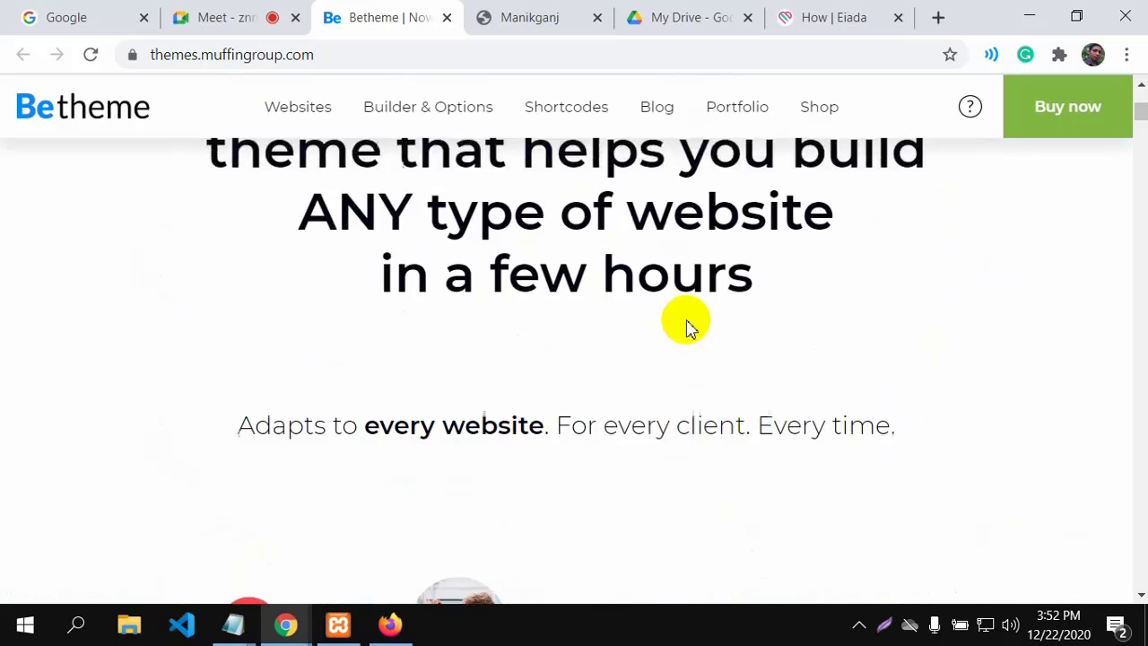
{"action": "scroll", "coordinate": [633, 359], "scroll_direction": "down", "scroll_amount": 15}
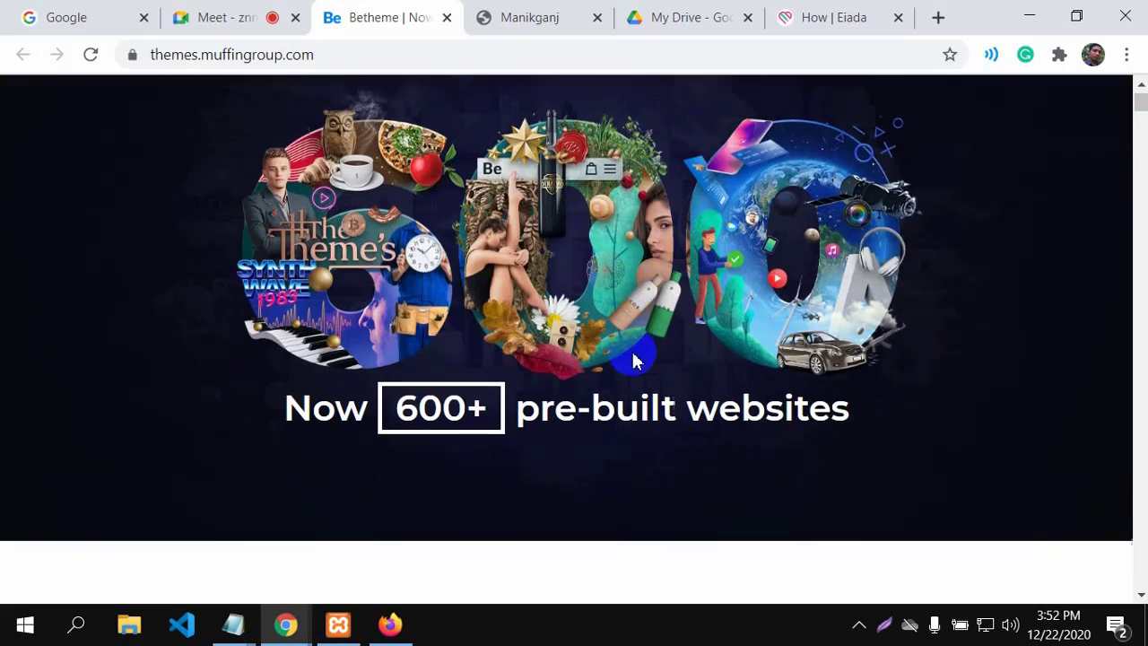
{"action": "scroll", "coordinate": [633, 359], "scroll_direction": "down", "scroll_amount": 15}
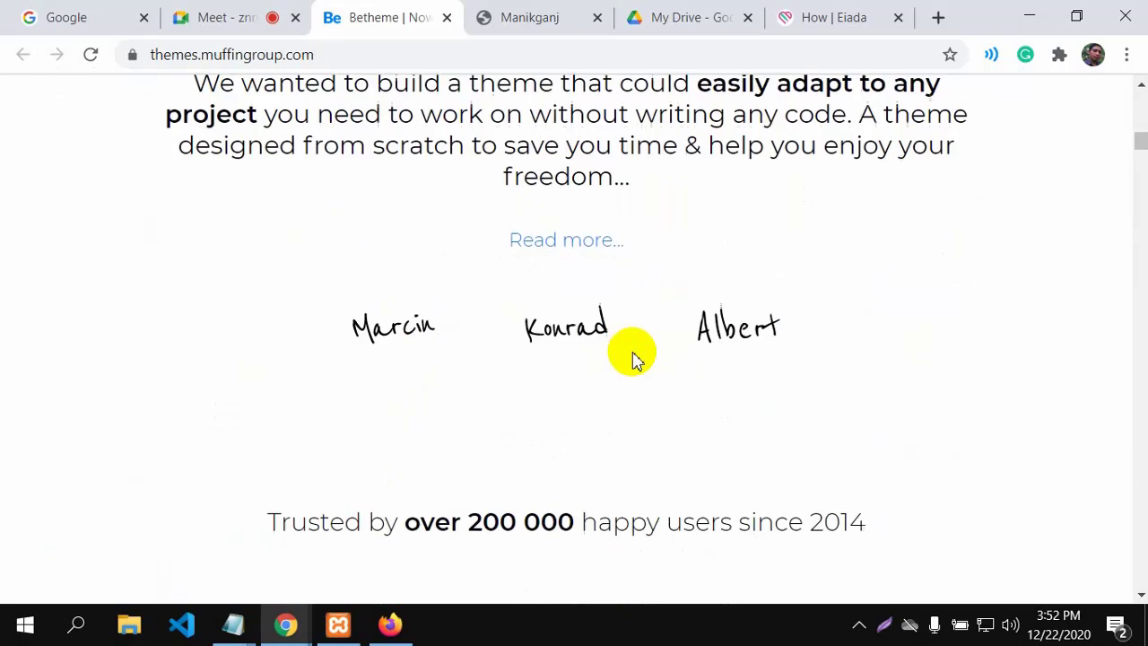
{"action": "scroll", "coordinate": [633, 359], "scroll_direction": "down", "scroll_amount": 15}
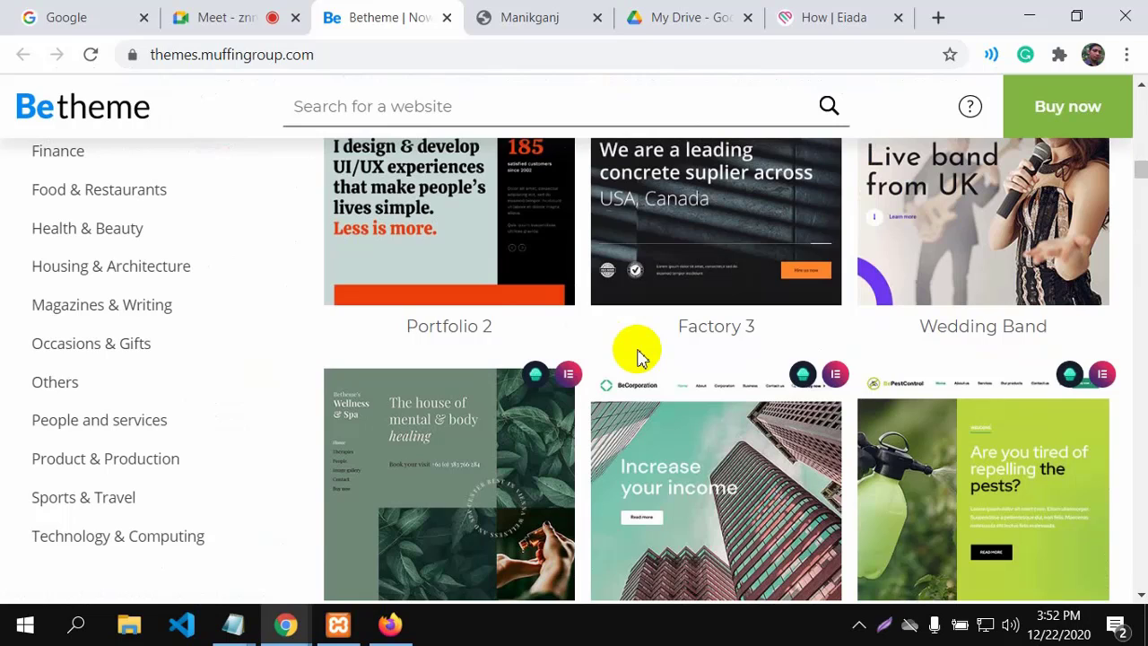
{"action": "scroll", "coordinate": [625, 341], "scroll_direction": "up", "scroll_amount": 6}
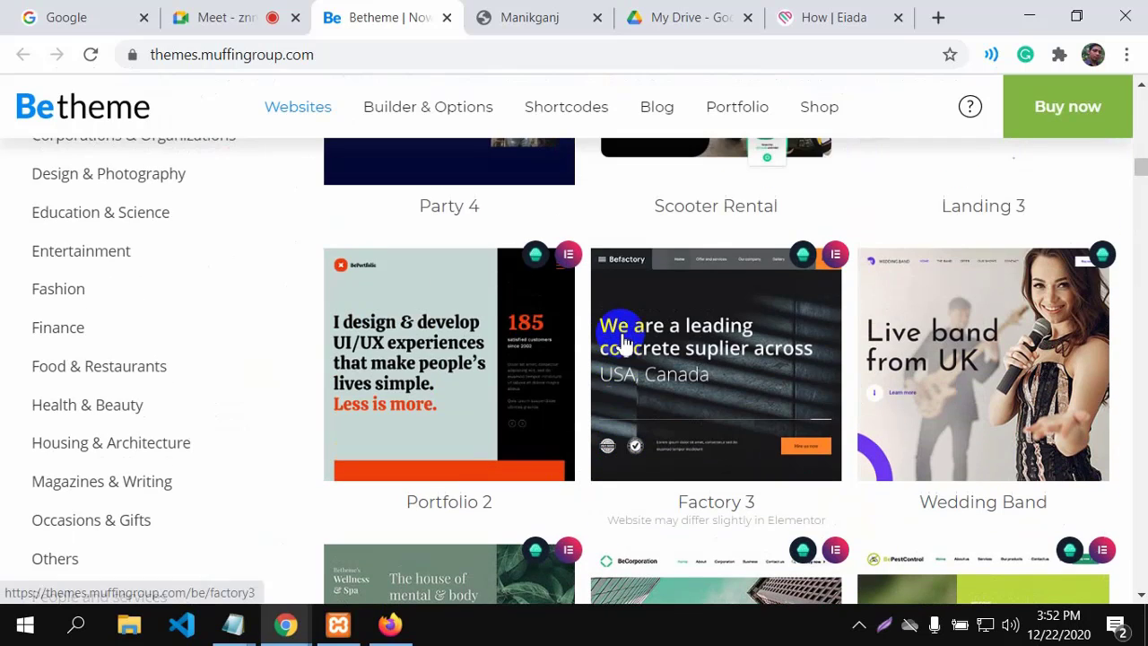
{"action": "scroll", "coordinate": [625, 342], "scroll_direction": "up", "scroll_amount": 10}
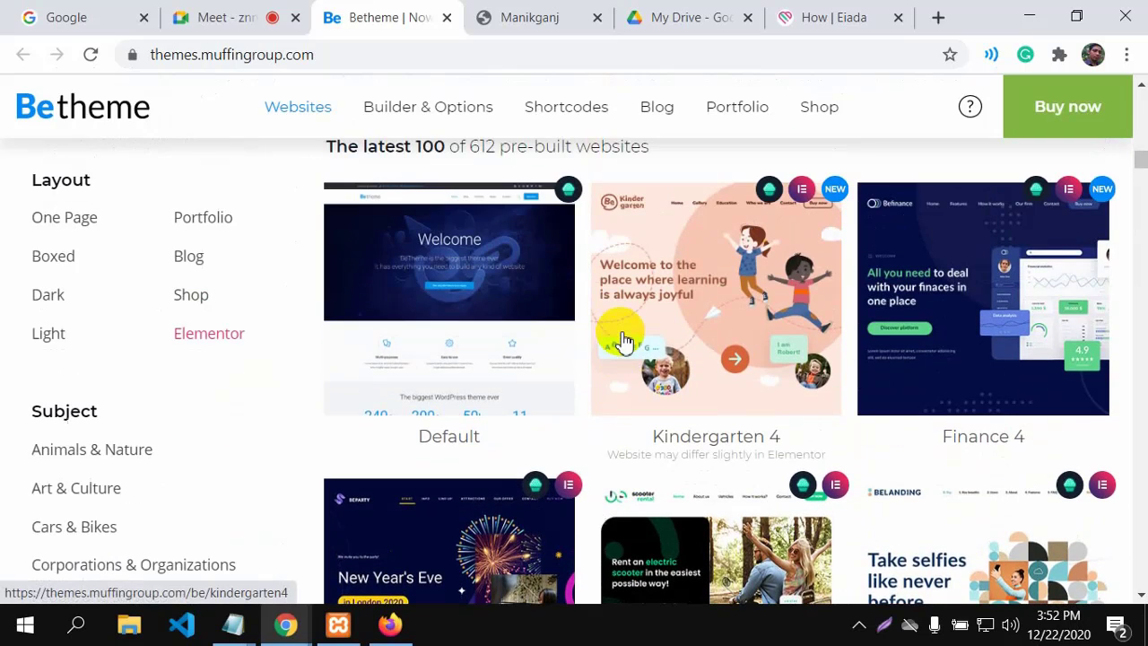
{"action": "scroll", "coordinate": [627, 321], "scroll_direction": "up", "scroll_amount": 10}
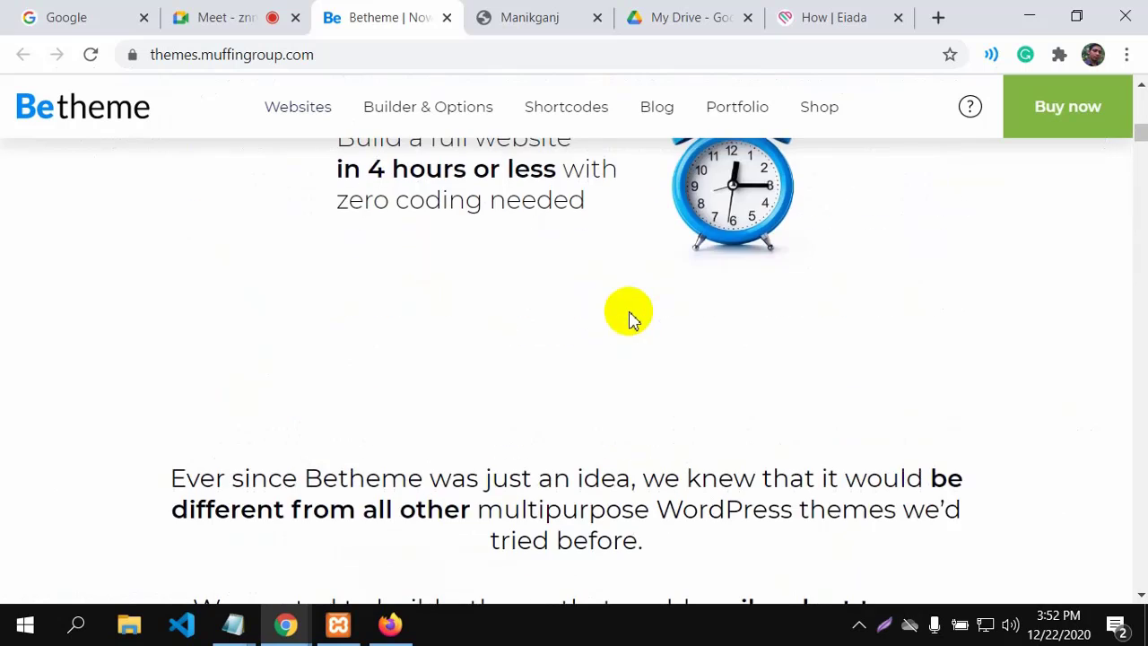
{"action": "scroll", "coordinate": [653, 293], "scroll_direction": "up", "scroll_amount": 8}
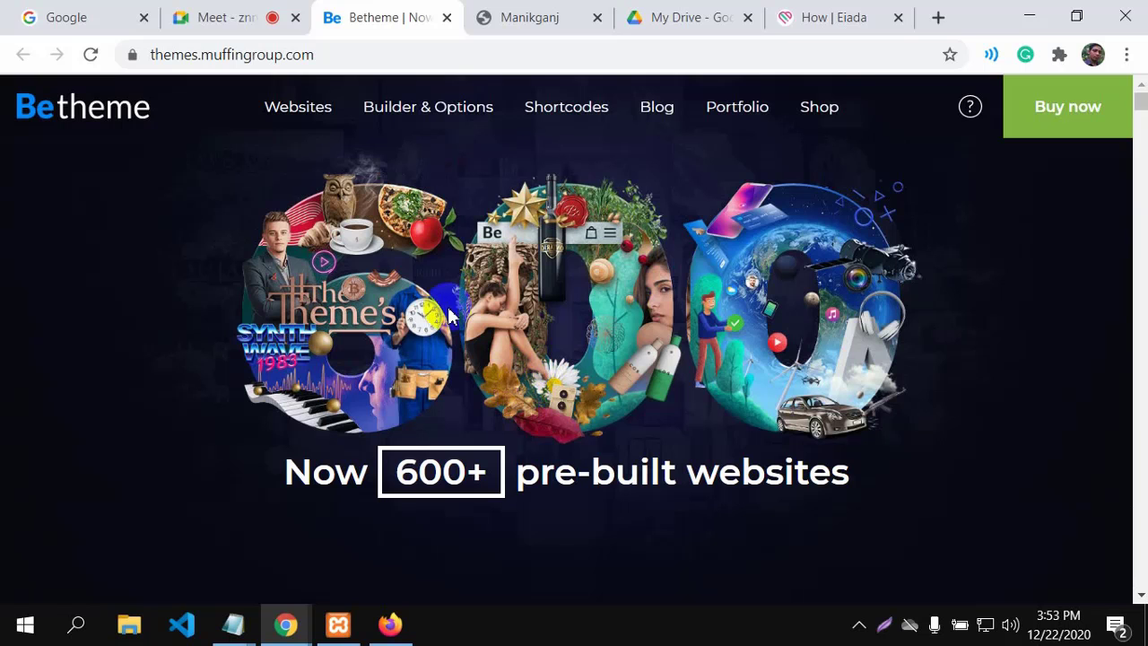
Go to the Websites section of the Betheme page and browse its pre-built demos down to Data, Developer 4 and Artist 3.
{"action": "left_click", "coordinate": [307, 107]}
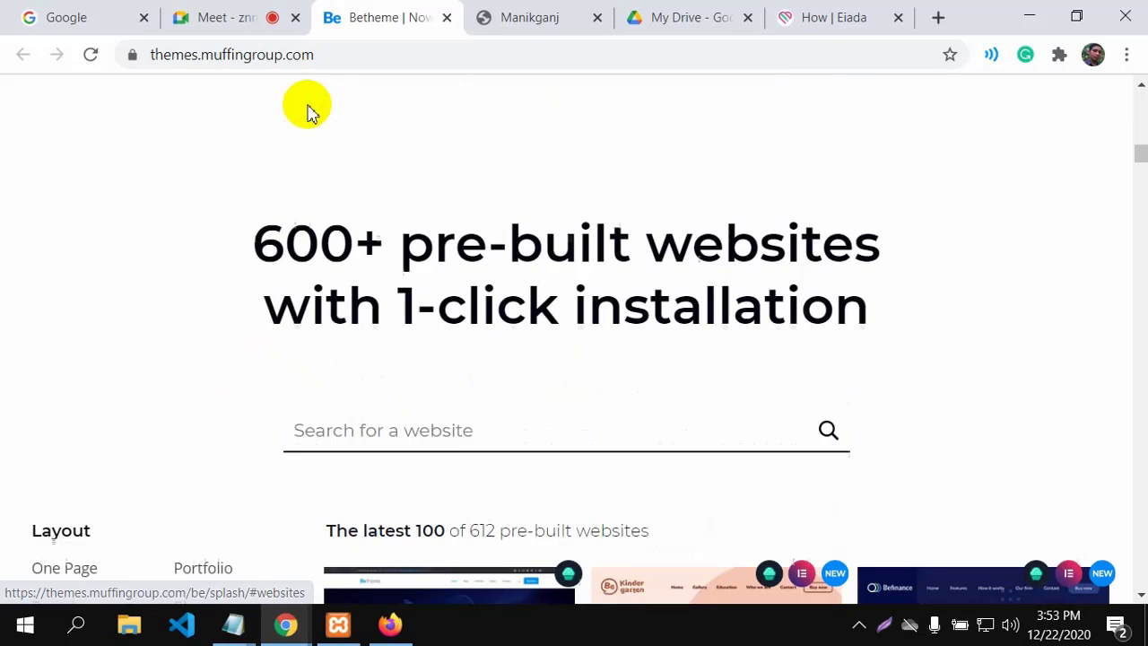
{"action": "scroll", "coordinate": [420, 362], "scroll_direction": "down", "scroll_amount": 5}
{"action": "scroll", "coordinate": [420, 361], "scroll_direction": "down", "scroll_amount": 8}
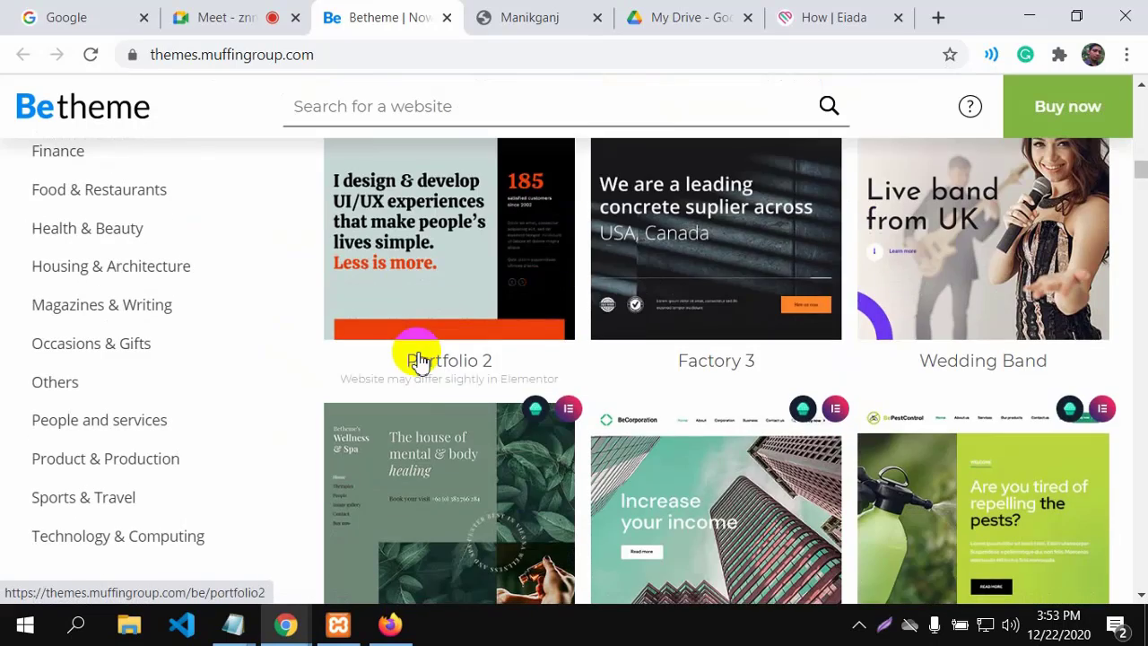
{"action": "scroll", "coordinate": [418, 361], "scroll_direction": "down", "scroll_amount": 2}
{"action": "scroll", "coordinate": [433, 359], "scroll_direction": "down", "scroll_amount": 15}
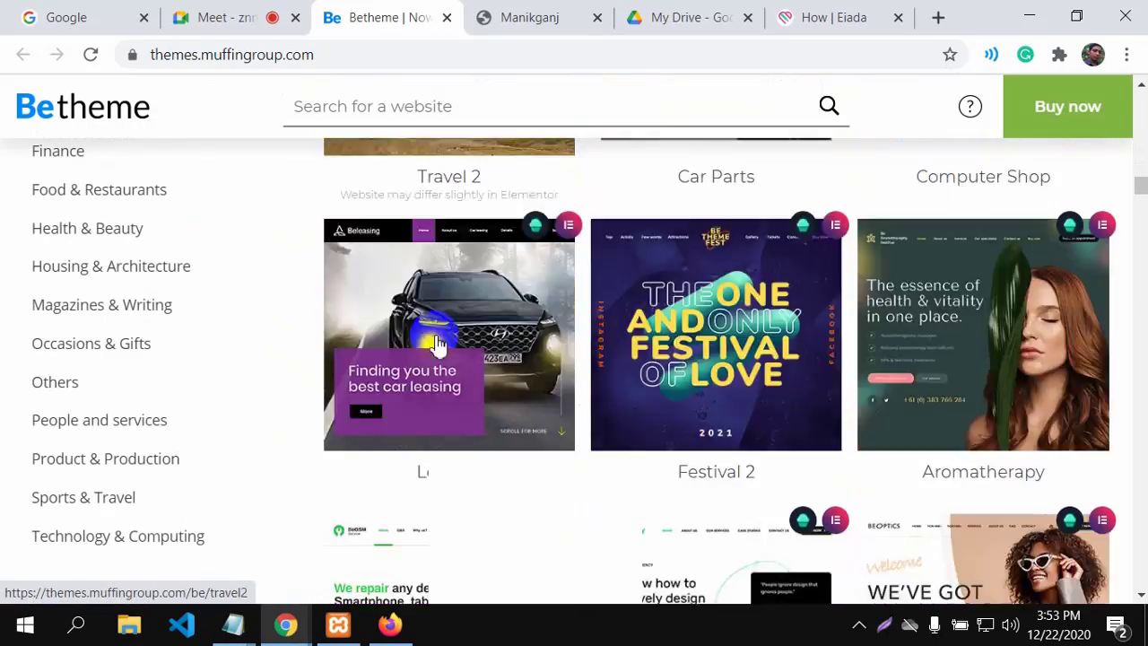
{"action": "scroll", "coordinate": [436, 373], "scroll_direction": "down", "scroll_amount": 8}
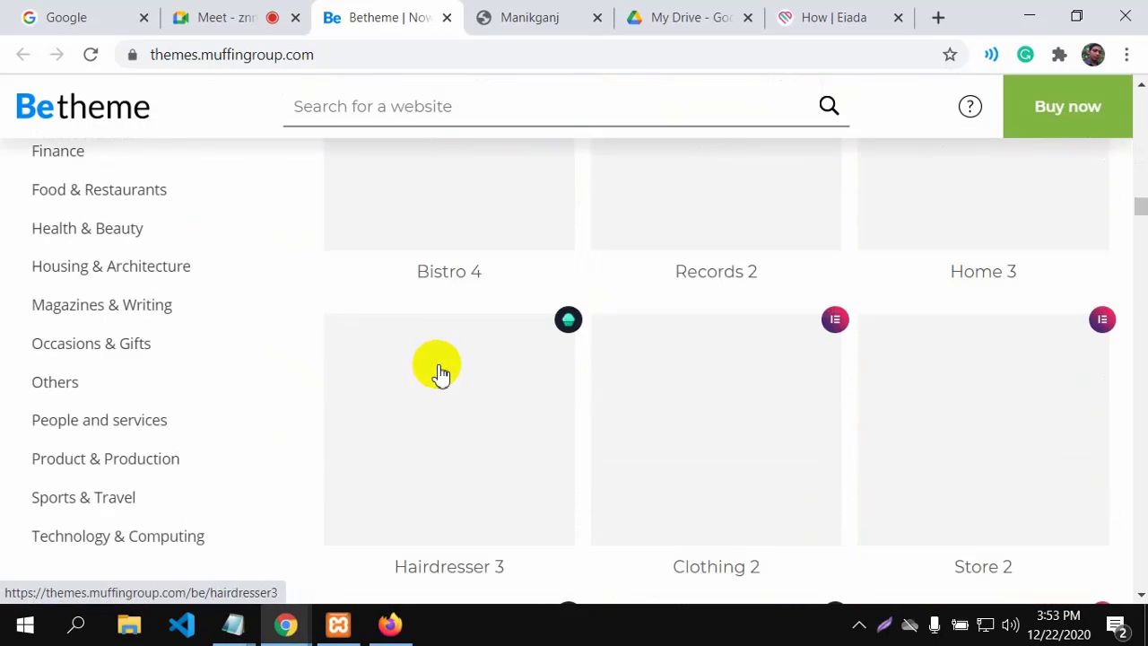
{"action": "scroll", "coordinate": [445, 357], "scroll_direction": "down", "scroll_amount": 2}
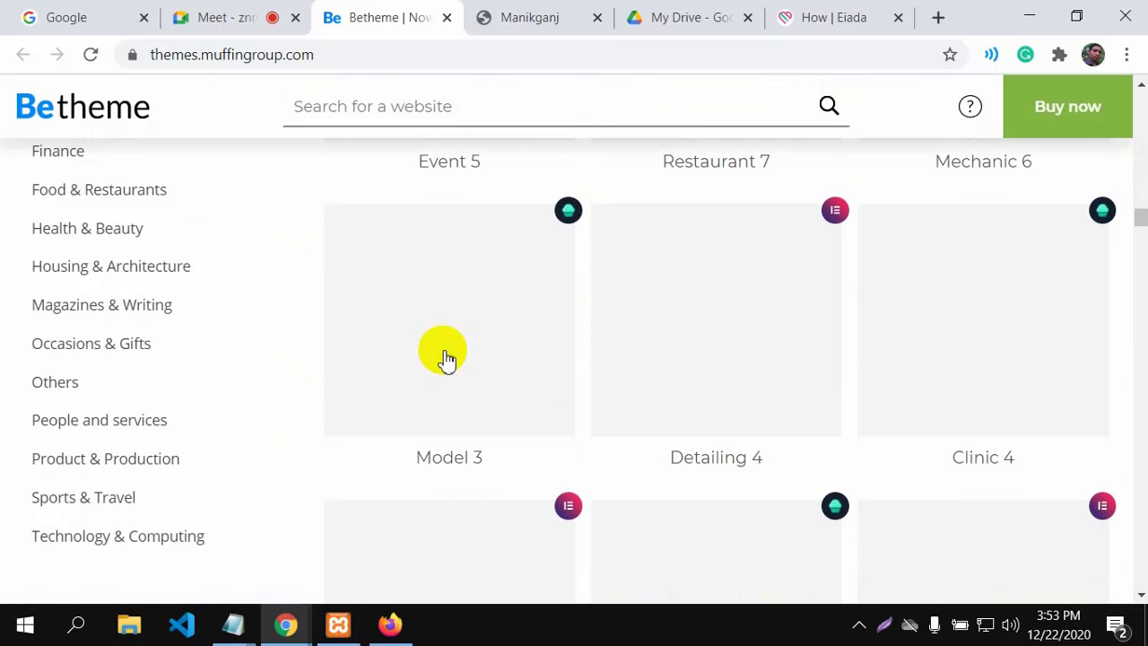
{"action": "scroll", "coordinate": [446, 359], "scroll_direction": "down", "scroll_amount": 4}
{"action": "scroll", "coordinate": [448, 355], "scroll_direction": "down", "scroll_amount": 10}
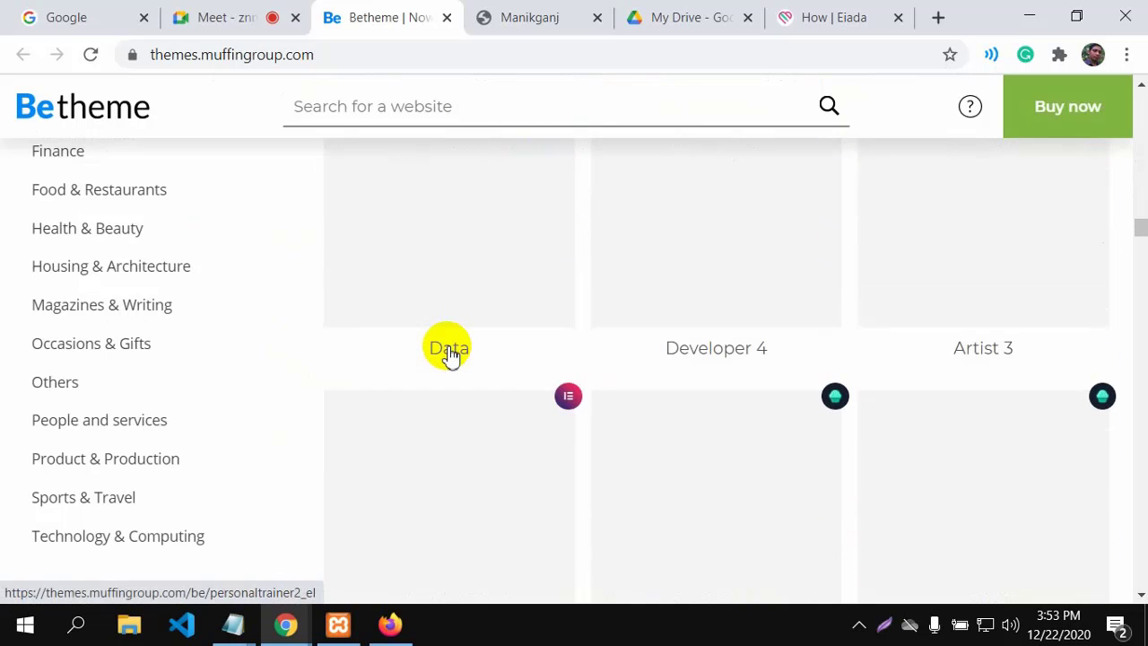
Browse the remaining Betheme demos from the Data, Developer 4 and Artist 3 row down to the end of the gallery.
{"action": "scroll", "coordinate": [448, 354], "scroll_direction": "down", "scroll_amount": 7}
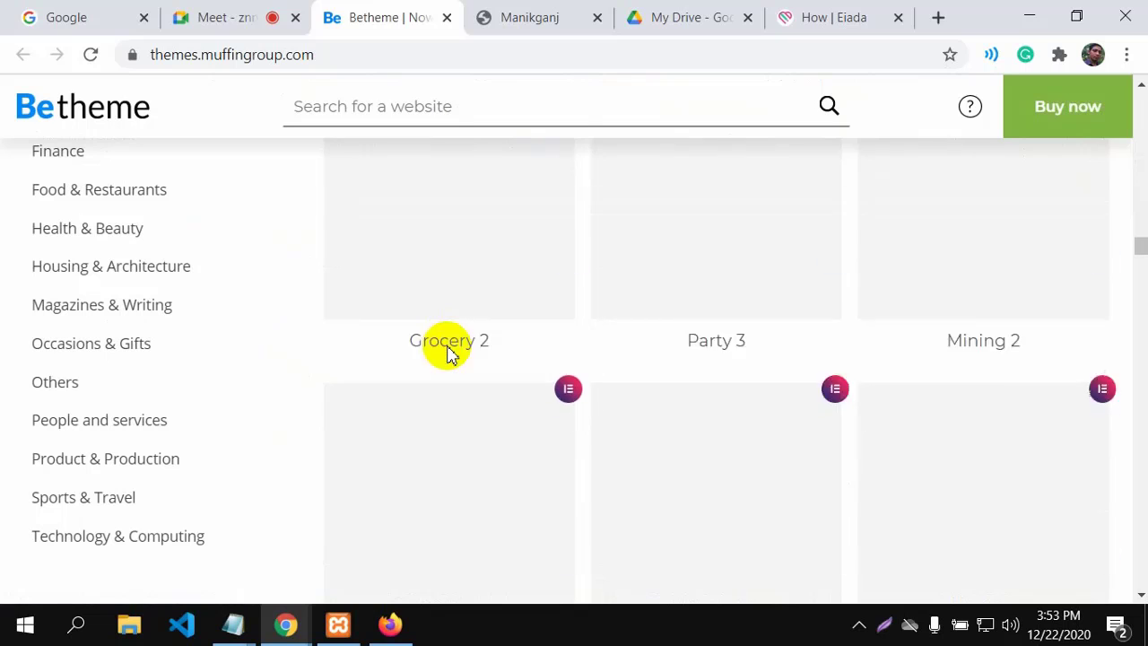
{"action": "scroll", "coordinate": [451, 355], "scroll_direction": "down", "scroll_amount": 1}
{"action": "scroll", "coordinate": [451, 355], "scroll_direction": "down", "scroll_amount": 8}
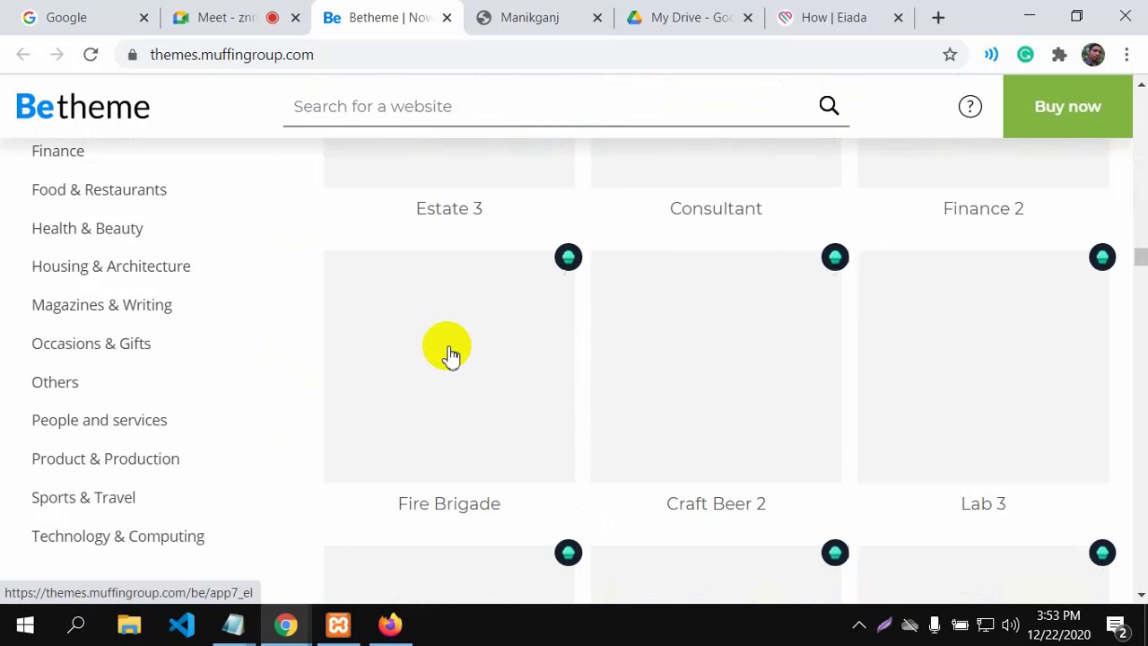
{"action": "scroll", "coordinate": [451, 355], "scroll_direction": "down", "scroll_amount": 10}
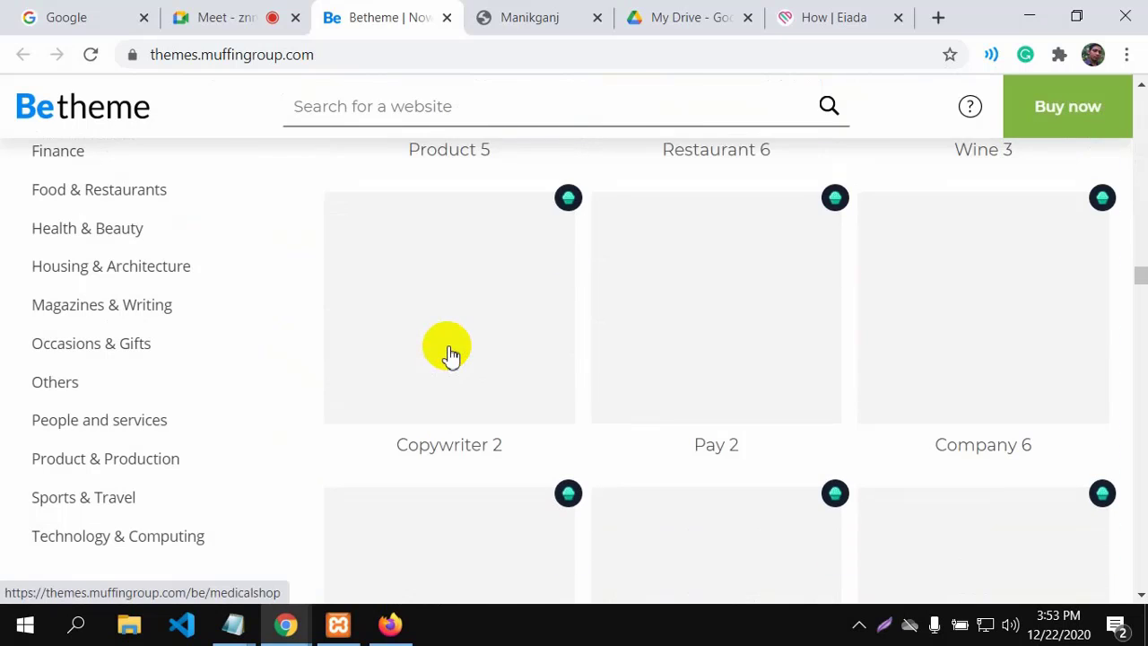
{"action": "scroll", "coordinate": [451, 355], "scroll_direction": "down", "scroll_amount": 10}
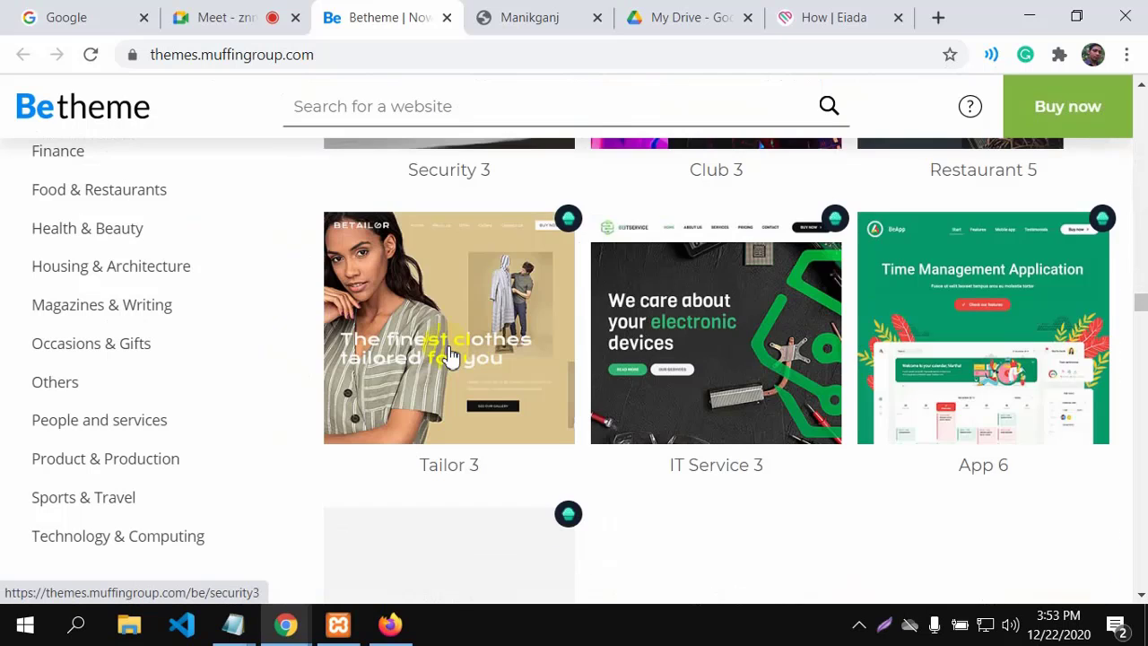
{"action": "scroll", "coordinate": [451, 355], "scroll_direction": "down", "scroll_amount": 8}
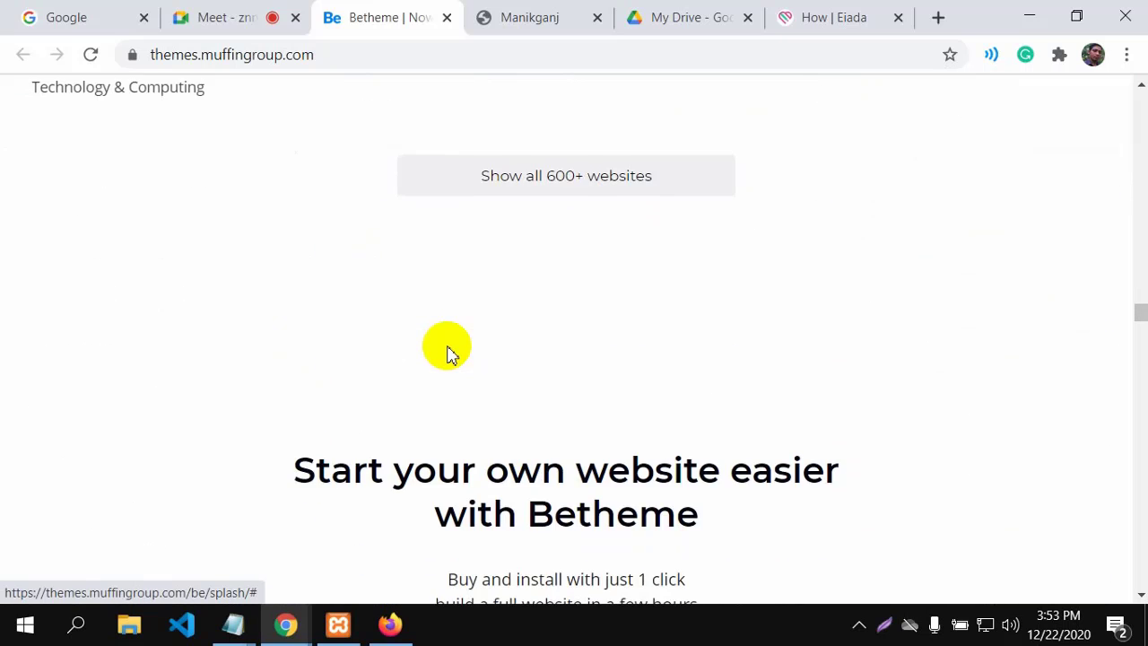
Look through the purchase offer and customer testimonials that follow the Betheme demo gallery.
{"action": "scroll", "coordinate": [451, 355], "scroll_direction": "up", "scroll_amount": 4}
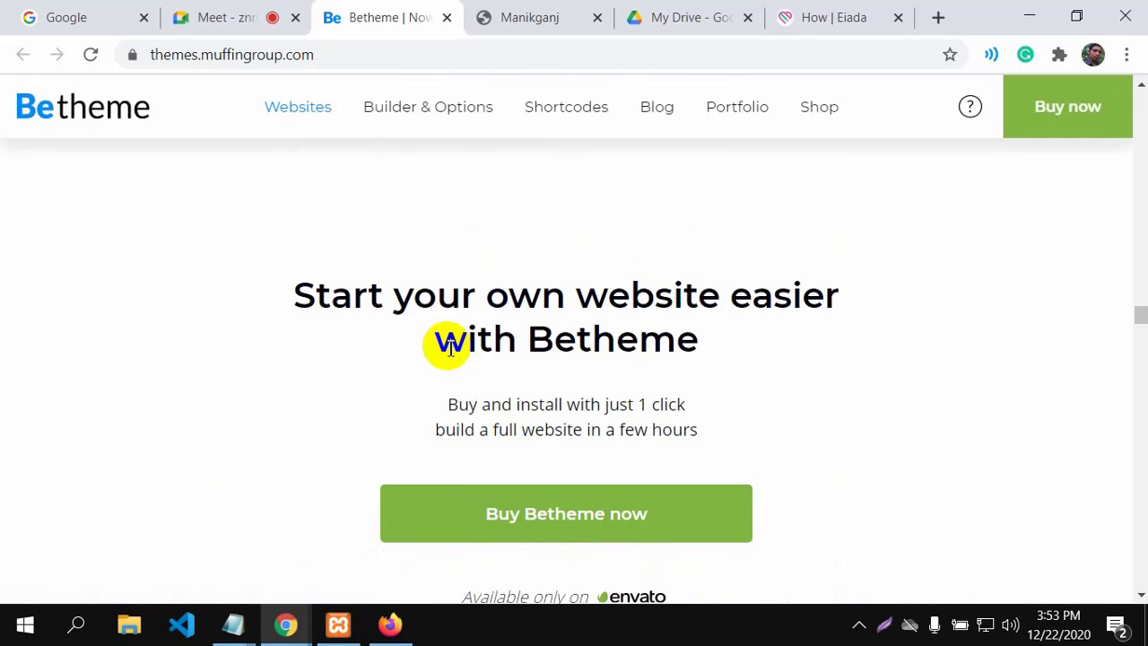
{"action": "scroll", "coordinate": [452, 350], "scroll_direction": "down", "scroll_amount": 2}
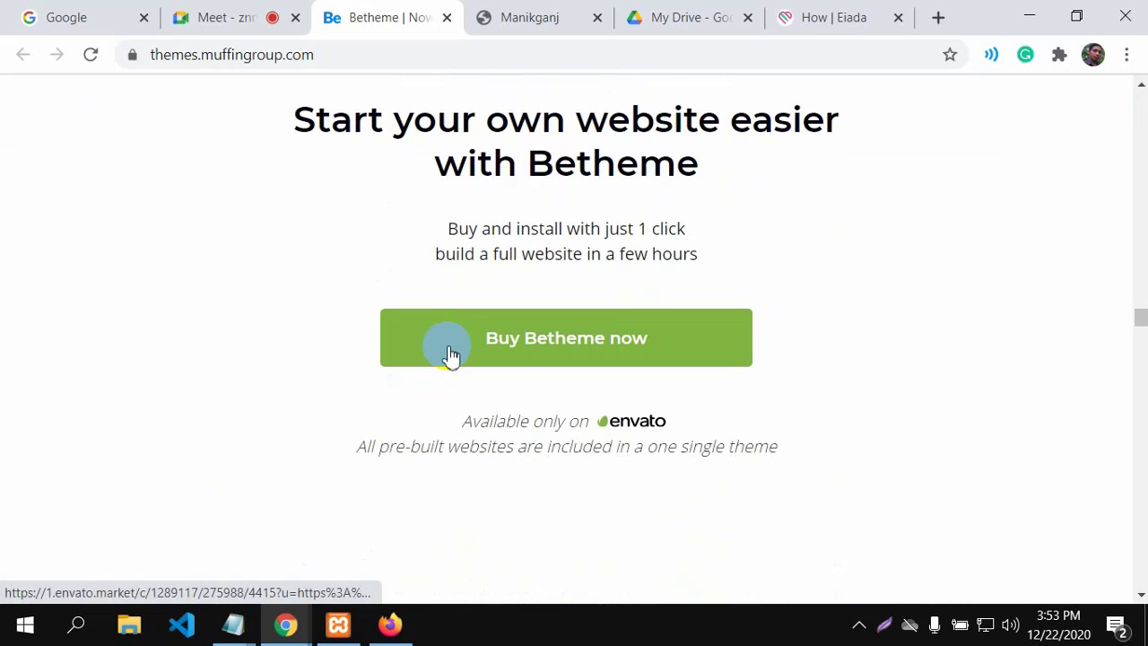
{"action": "scroll", "coordinate": [451, 355], "scroll_direction": "down", "scroll_amount": 5}
{"action": "scroll", "coordinate": [451, 354], "scroll_direction": "down", "scroll_amount": 5}
Go back up through the Betheme gallery to Travel 2 and review the demos around Clinic 5 and Bistro 4.
{"action": "scroll", "coordinate": [448, 351], "scroll_direction": "up", "scroll_amount": 15}
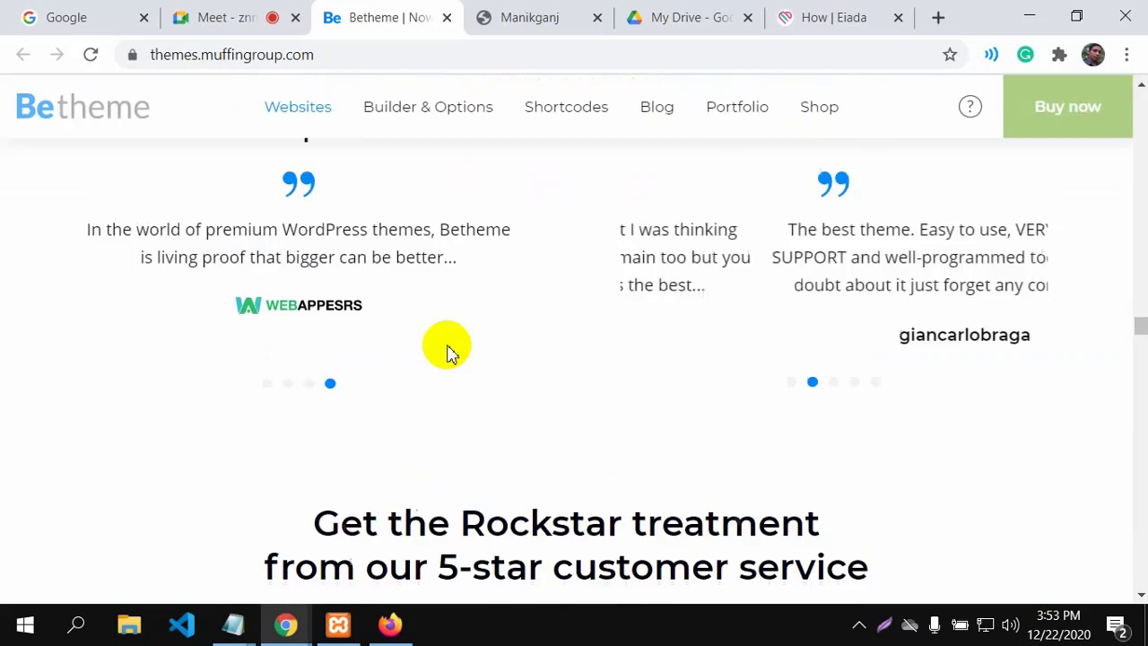
{"action": "scroll", "coordinate": [453, 339], "scroll_direction": "up", "scroll_amount": 10}
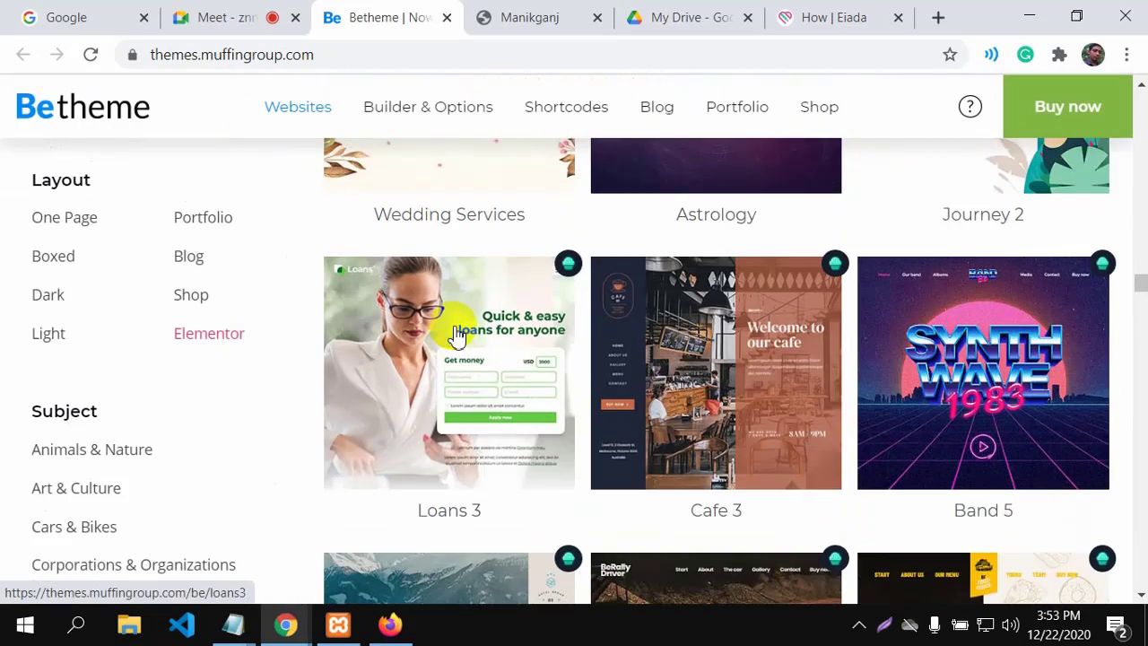
{"action": "scroll", "coordinate": [455, 331], "scroll_direction": "up", "scroll_amount": 15}
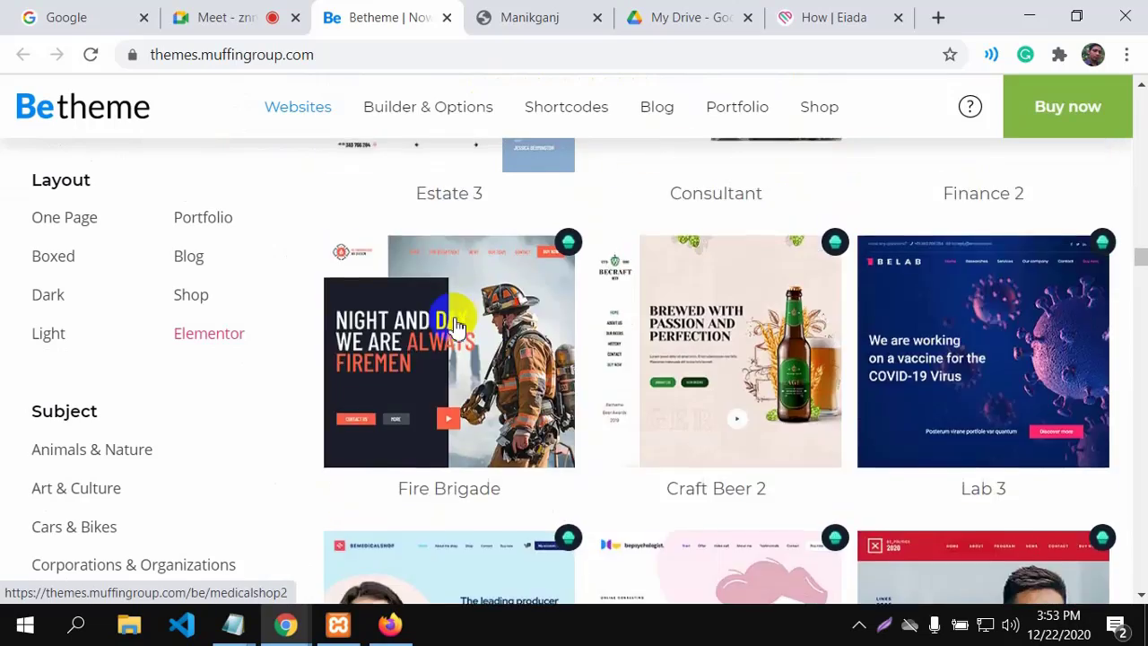
{"action": "scroll", "coordinate": [463, 308], "scroll_direction": "up", "scroll_amount": 10}
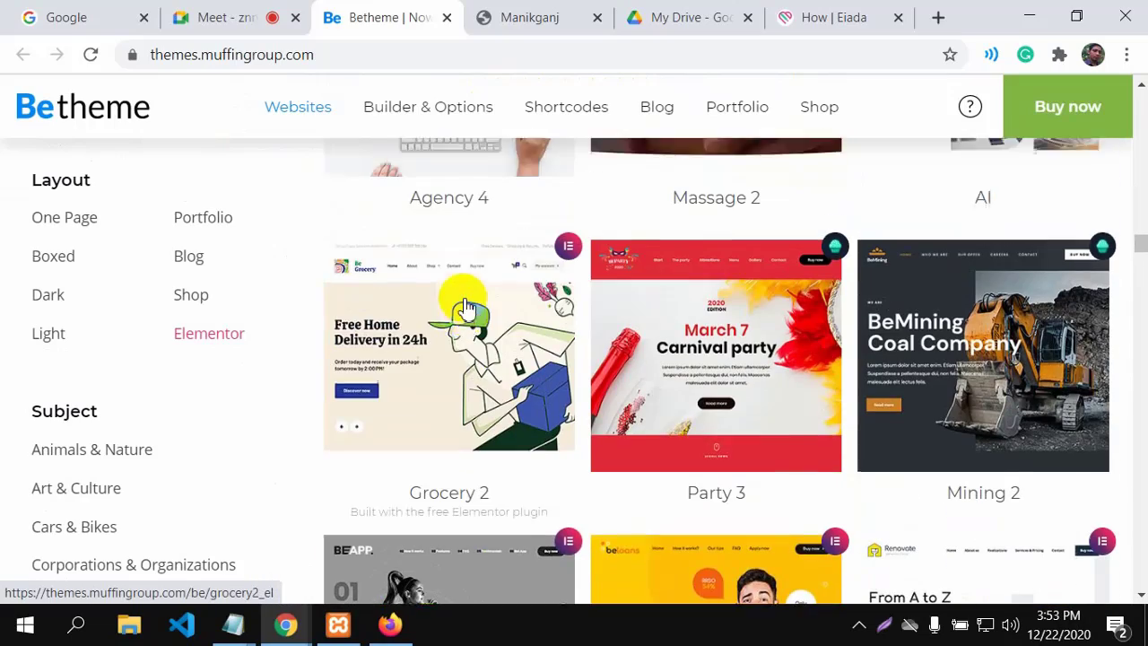
{"action": "scroll", "coordinate": [464, 307], "scroll_direction": "up", "scroll_amount": 12}
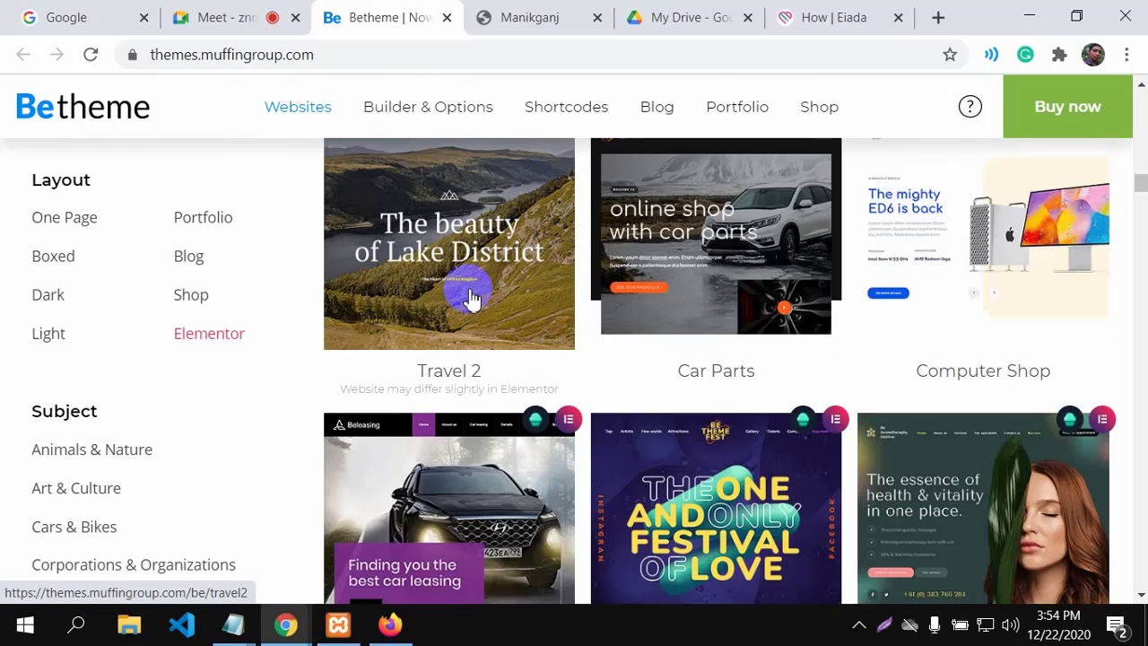
{"action": "scroll", "coordinate": [305, 278], "scroll_direction": "down", "scroll_amount": 12}
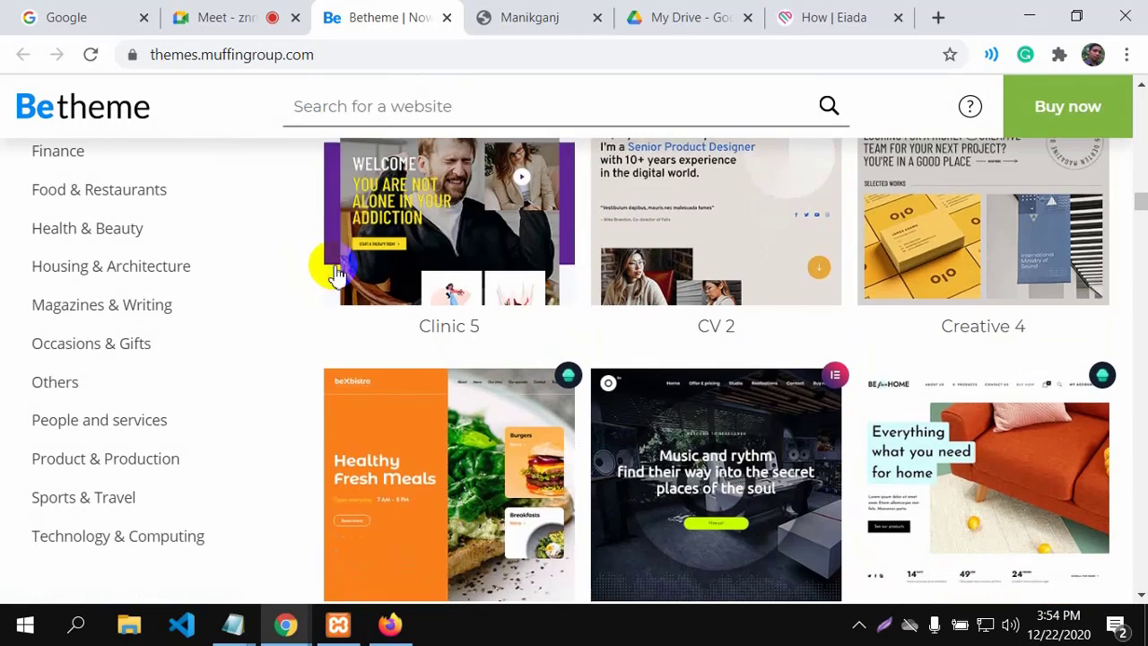
{"action": "scroll", "coordinate": [336, 274], "scroll_direction": "down", "scroll_amount": 2}
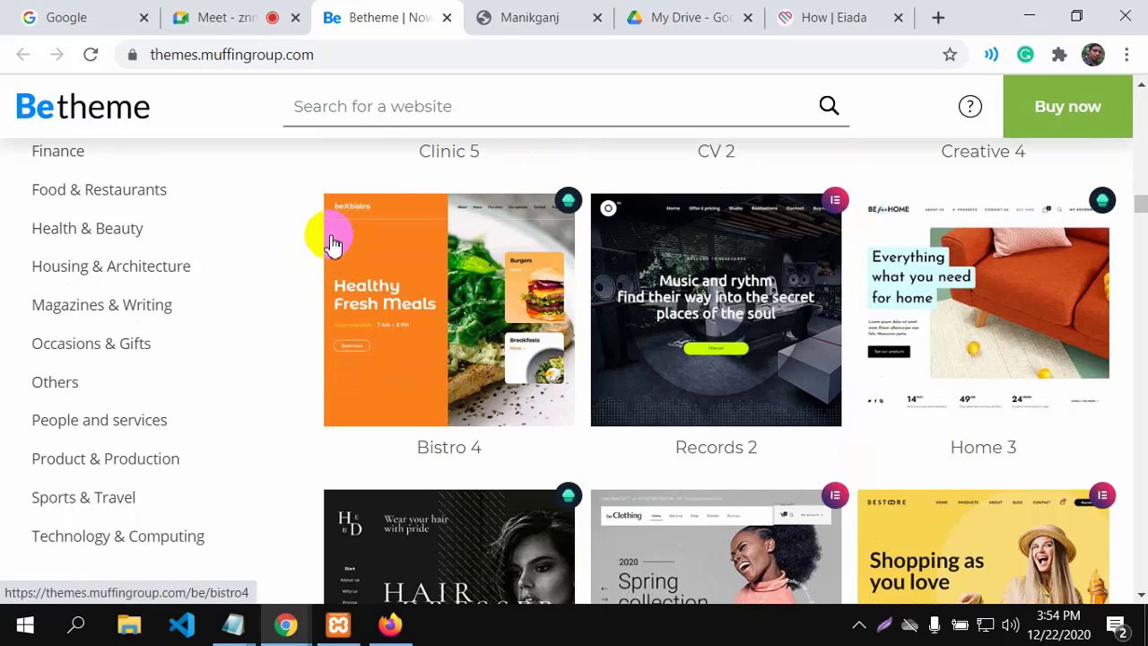
Check the Google Meet call, look through the Eiada How page's day-and-time section, and return to the call.
{"action": "left_click", "coordinate": [225, 21]}
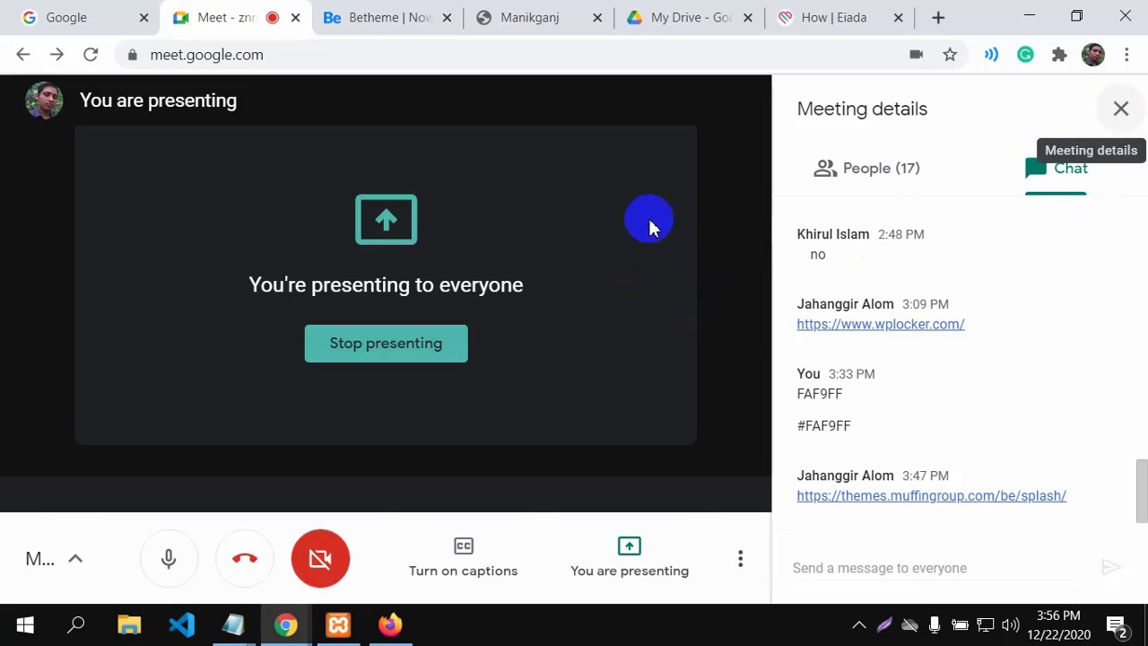
{"action": "left_click", "coordinate": [833, 15]}
{"action": "scroll", "coordinate": [756, 403], "scroll_direction": "down", "scroll_amount": 4}
{"action": "scroll", "coordinate": [753, 428], "scroll_direction": "down", "scroll_amount": 5}
{"action": "scroll", "coordinate": [628, 358], "scroll_direction": "up", "scroll_amount": 3}
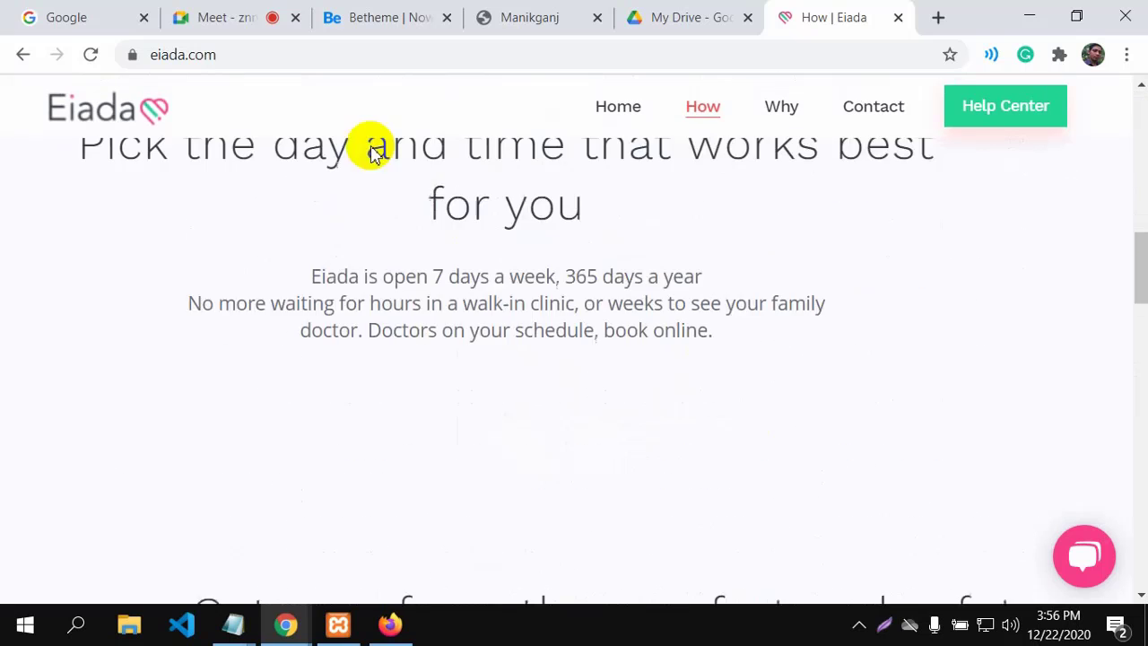
{"action": "left_click", "coordinate": [220, 34]}
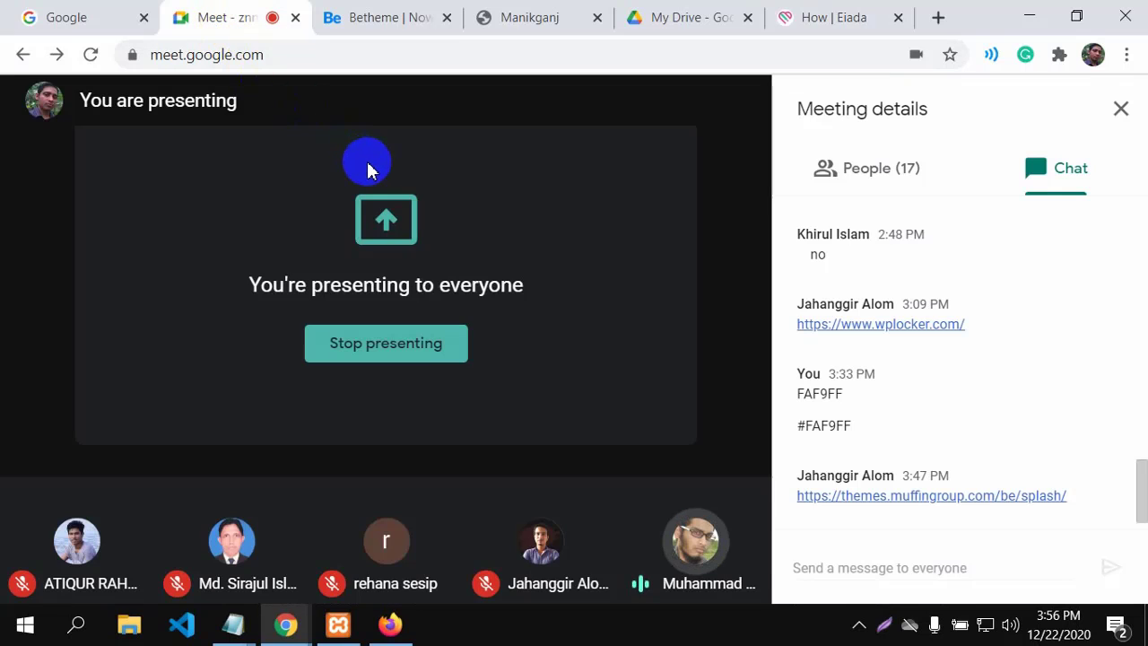
Find the shared wplocker.com link in the Google Meet chat and mute the microphone.
{"action": "mouse_move", "coordinate": [372, 171]}
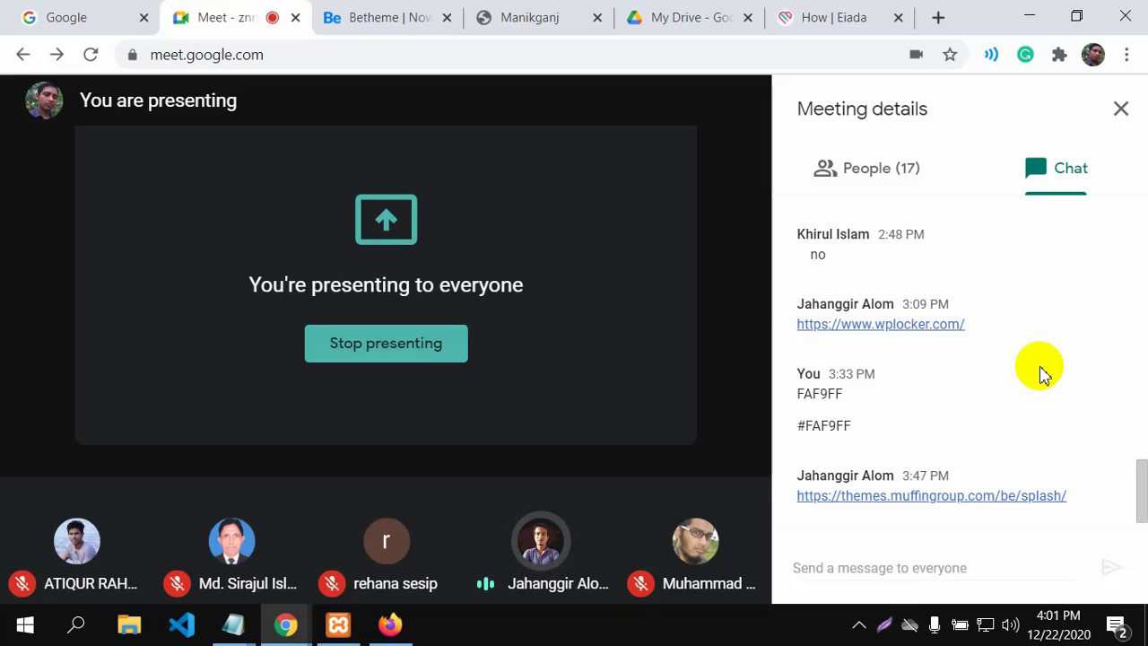
{"action": "scroll", "coordinate": [1040, 372], "scroll_direction": "up", "scroll_amount": 5}
{"action": "mouse_move", "coordinate": [379, 287]}
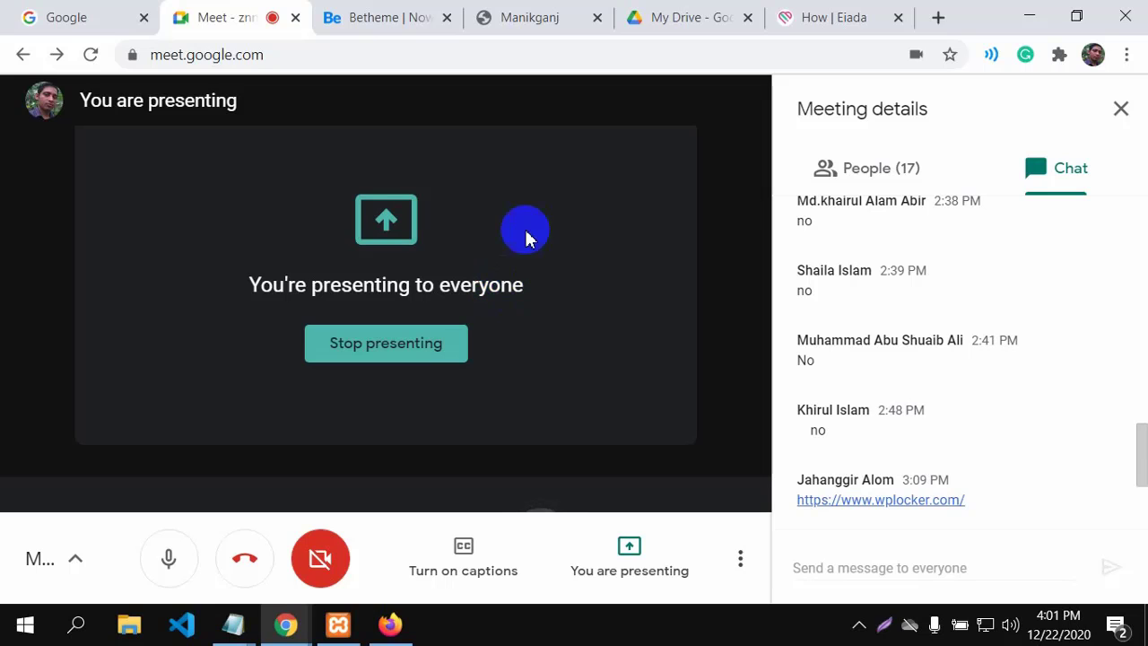
{"action": "left_click", "coordinate": [173, 561]}
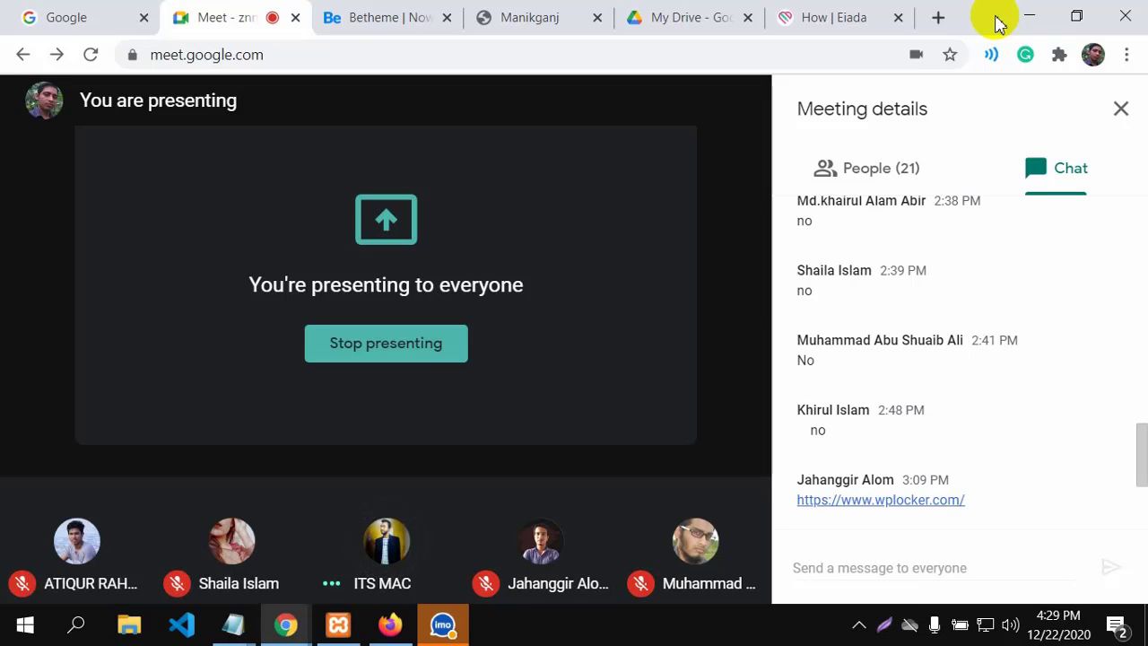
{"action": "left_click", "coordinate": [233, 624]}
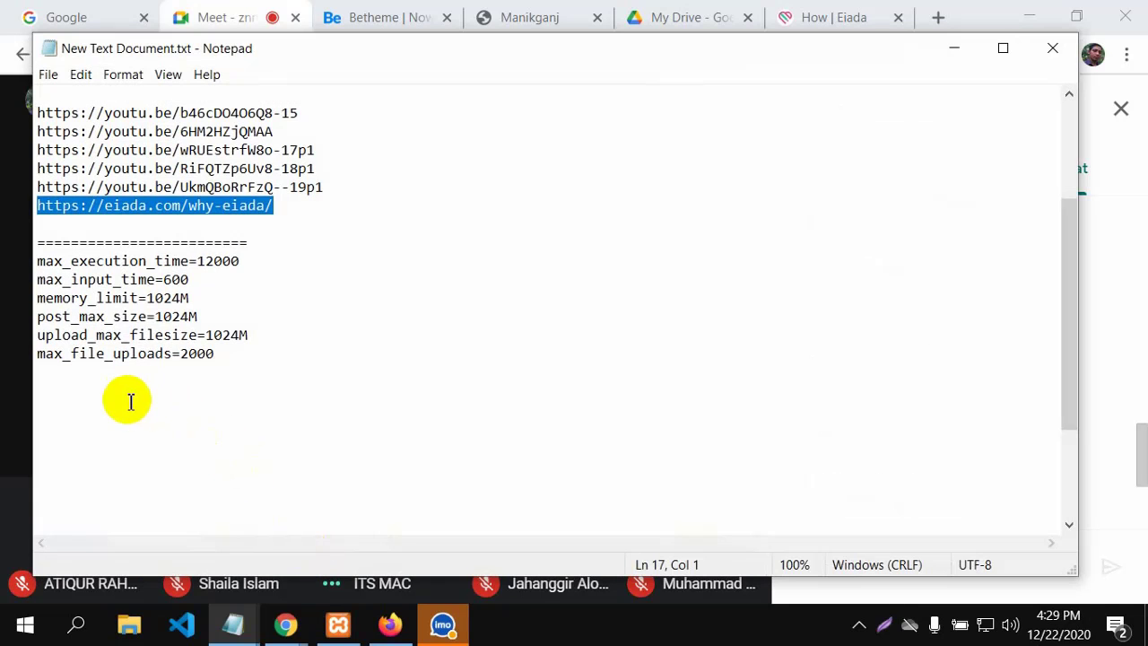
{"action": "left_click", "coordinate": [310, 212]}
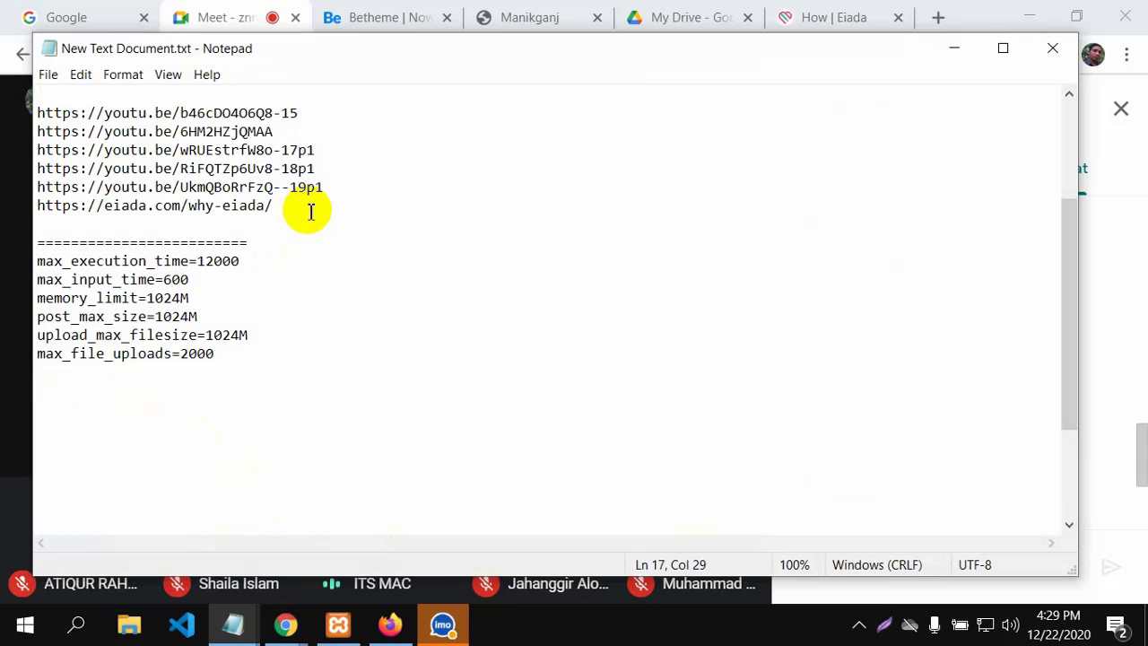
{"action": "key", "text": "Return"}
{"action": "type", "text": "https://www.wplocker.com/"}
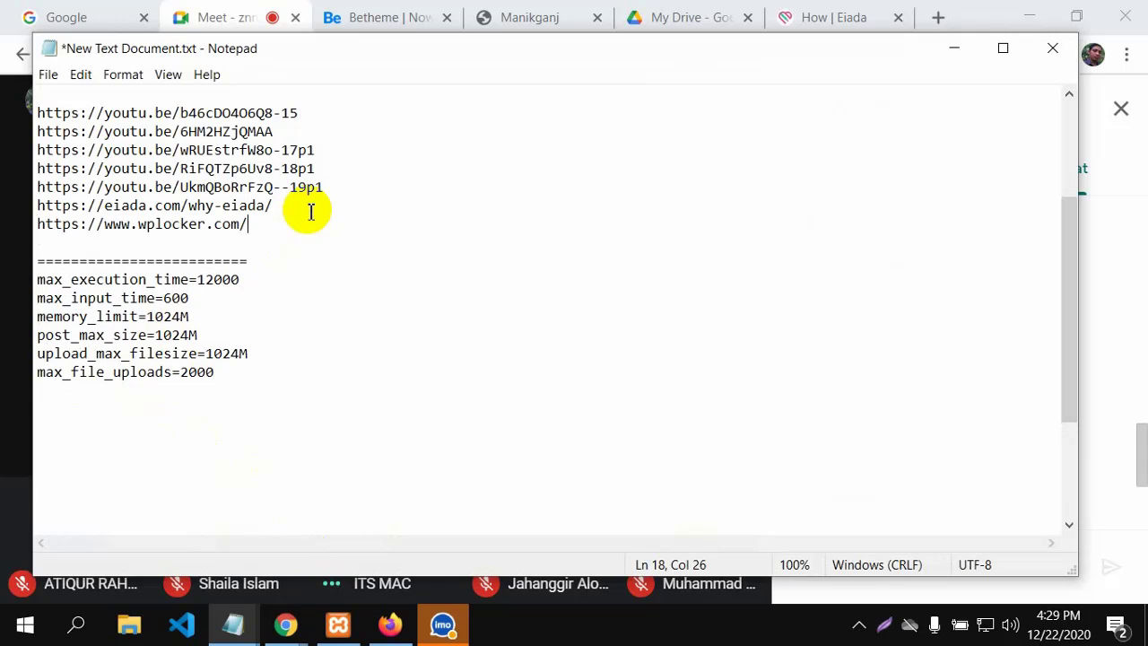
{"action": "left_click", "coordinate": [954, 47]}
Unmute the microphone in Google Meet and switch to Firefox to review the opening paragraphs in the How page editor.
{"action": "mouse_move", "coordinate": [320, 556]}
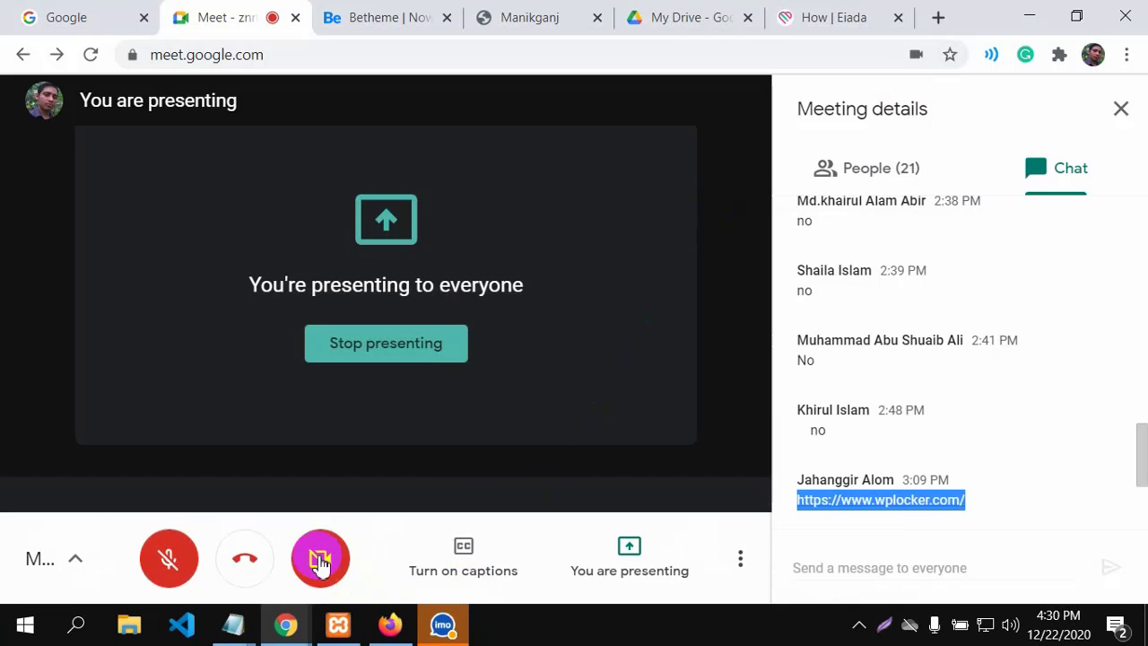
{"action": "left_click", "coordinate": [170, 558]}
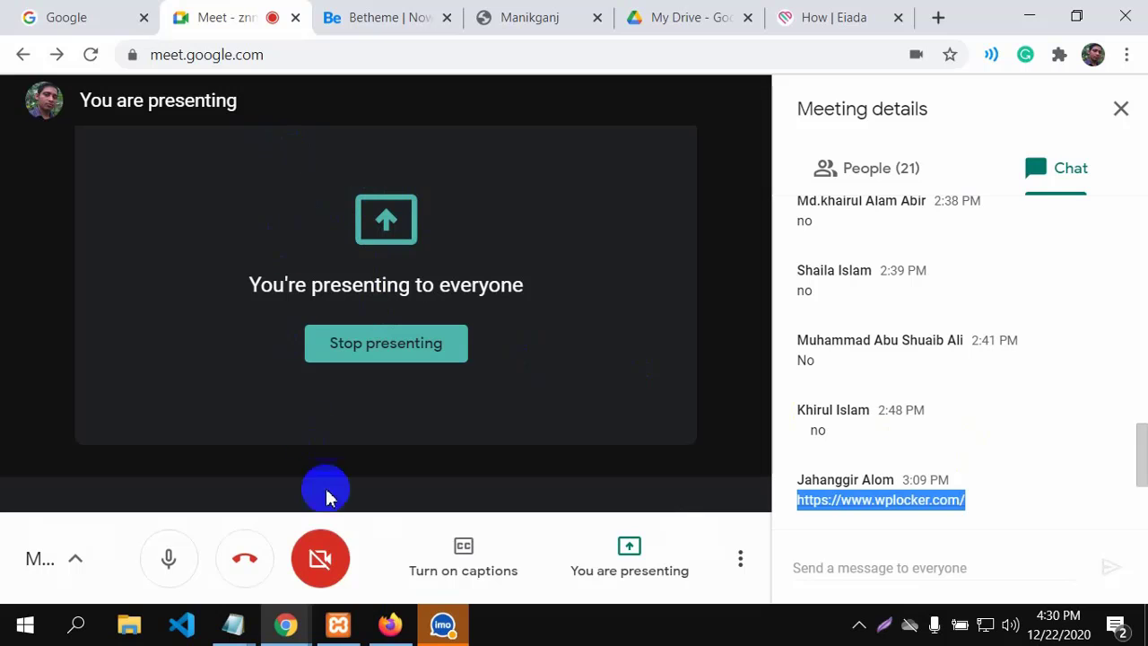
{"action": "left_click", "coordinate": [390, 624]}
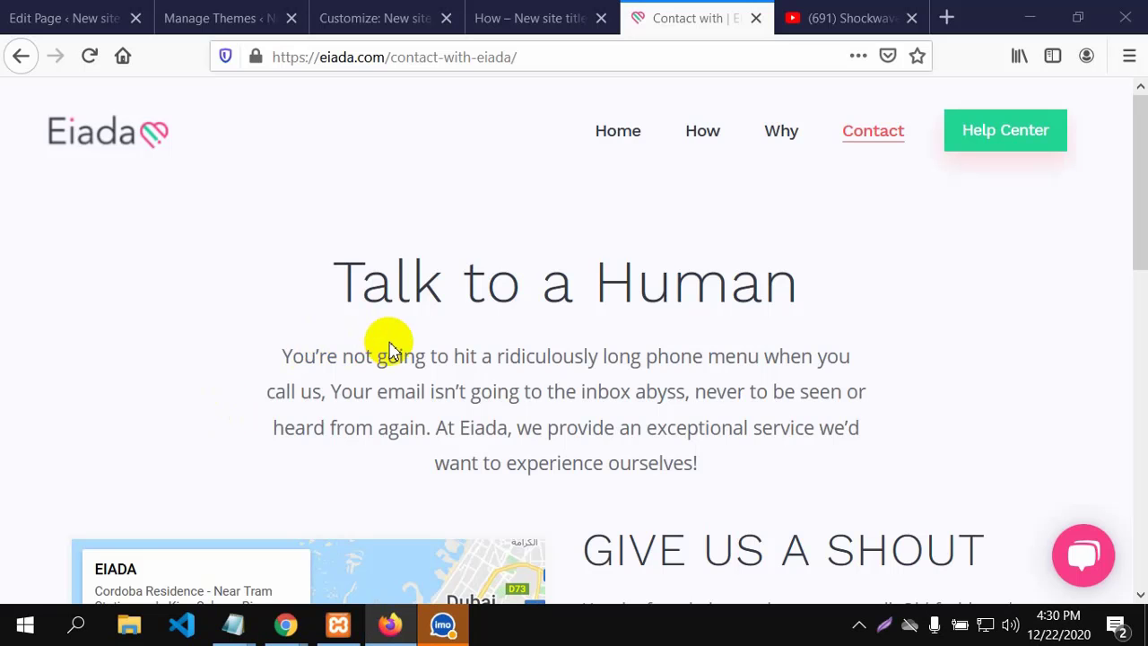
{"action": "left_click", "coordinate": [79, 9]}
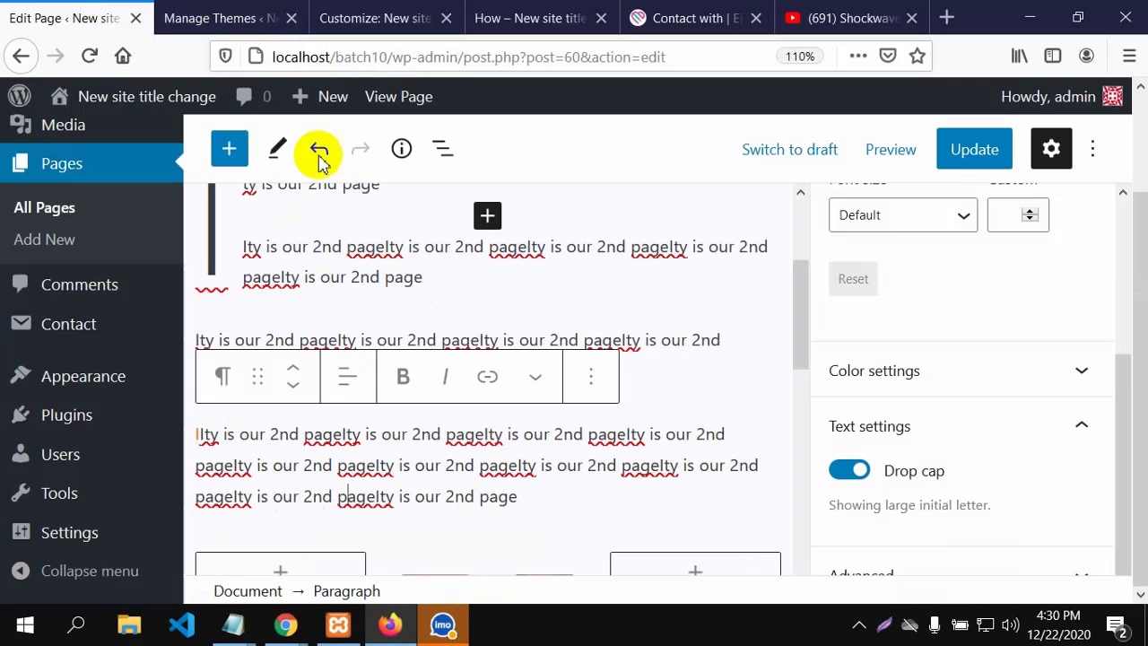
{"action": "scroll", "coordinate": [454, 354], "scroll_direction": "up", "scroll_amount": 3}
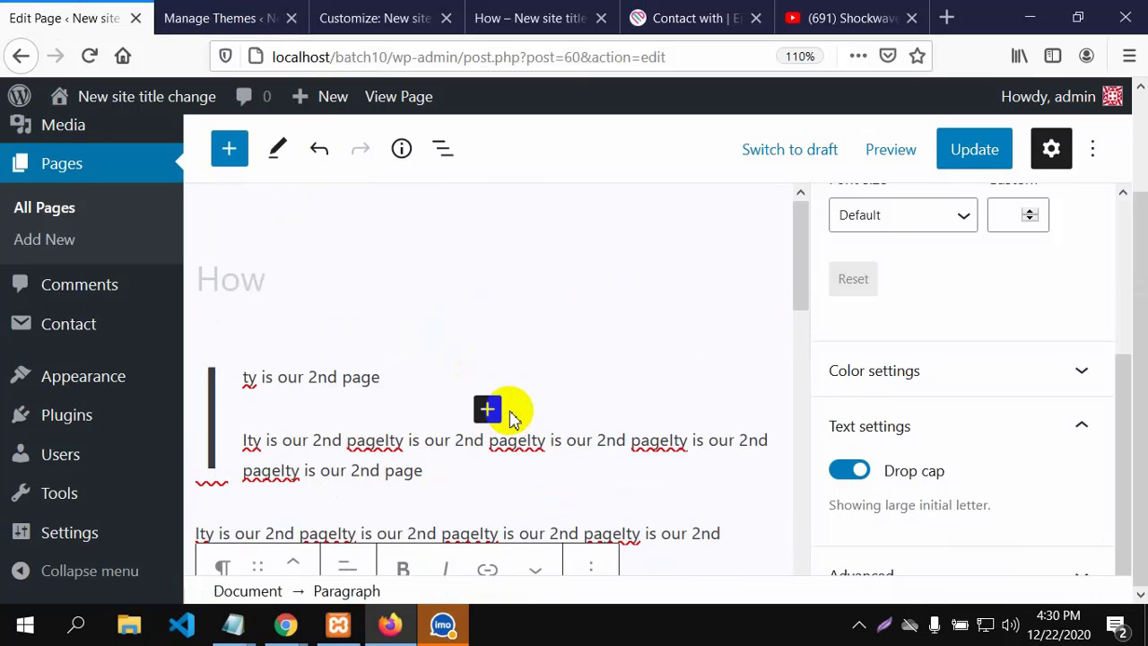
{"action": "scroll", "coordinate": [520, 397], "scroll_direction": "down", "scroll_amount": 2}
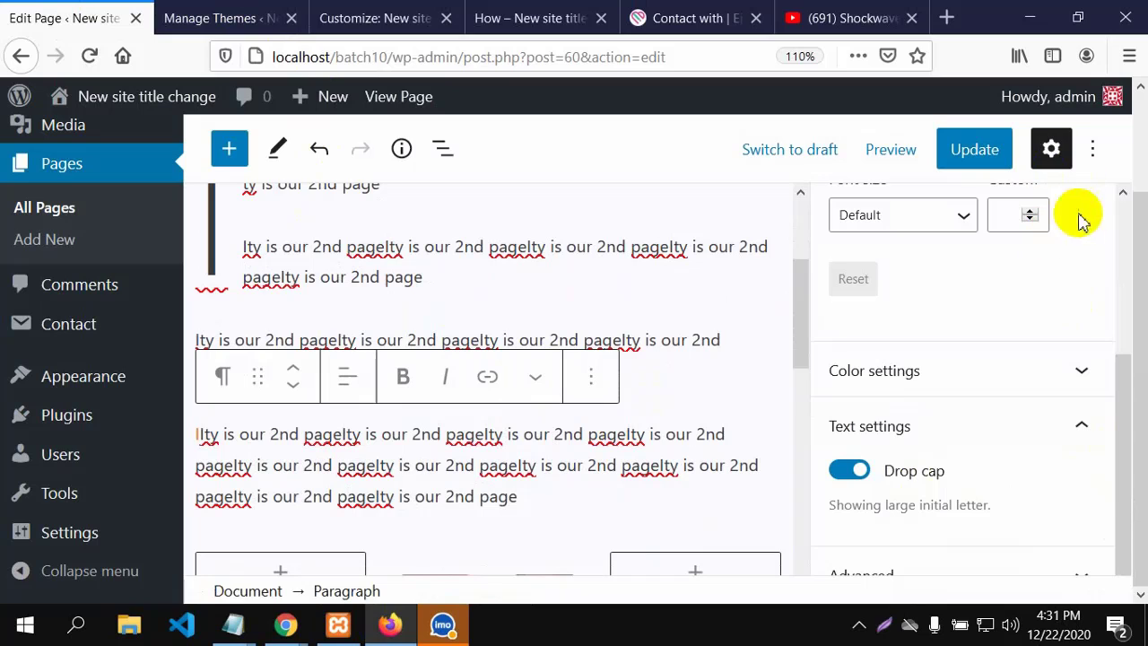
{"action": "scroll", "coordinate": [296, 305], "scroll_direction": "up", "scroll_amount": 2}
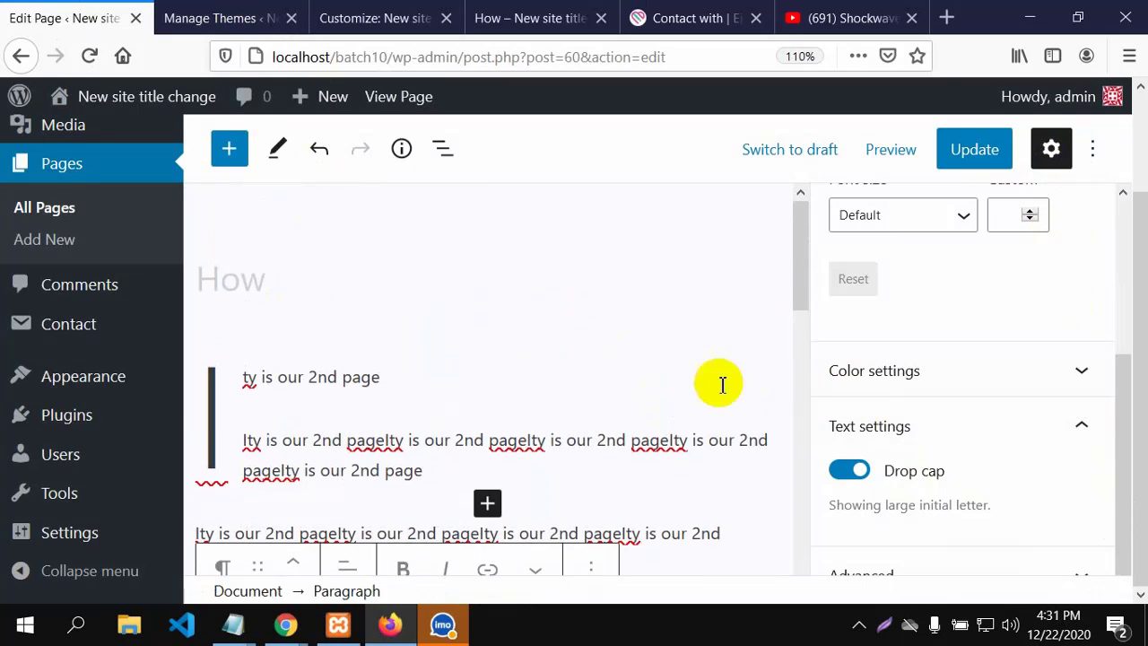
Hide and restore the editor's settings sidebar, and show the page-level settings down to the featured image.
{"action": "left_click", "coordinate": [1052, 155]}
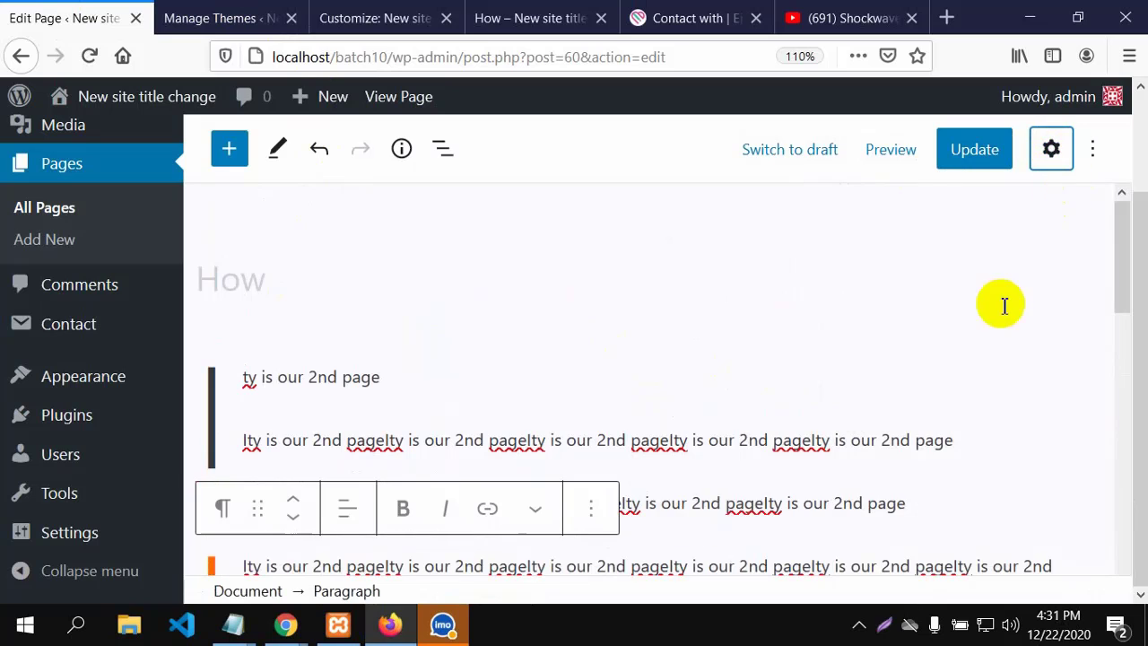
{"action": "left_click", "coordinate": [1051, 154]}
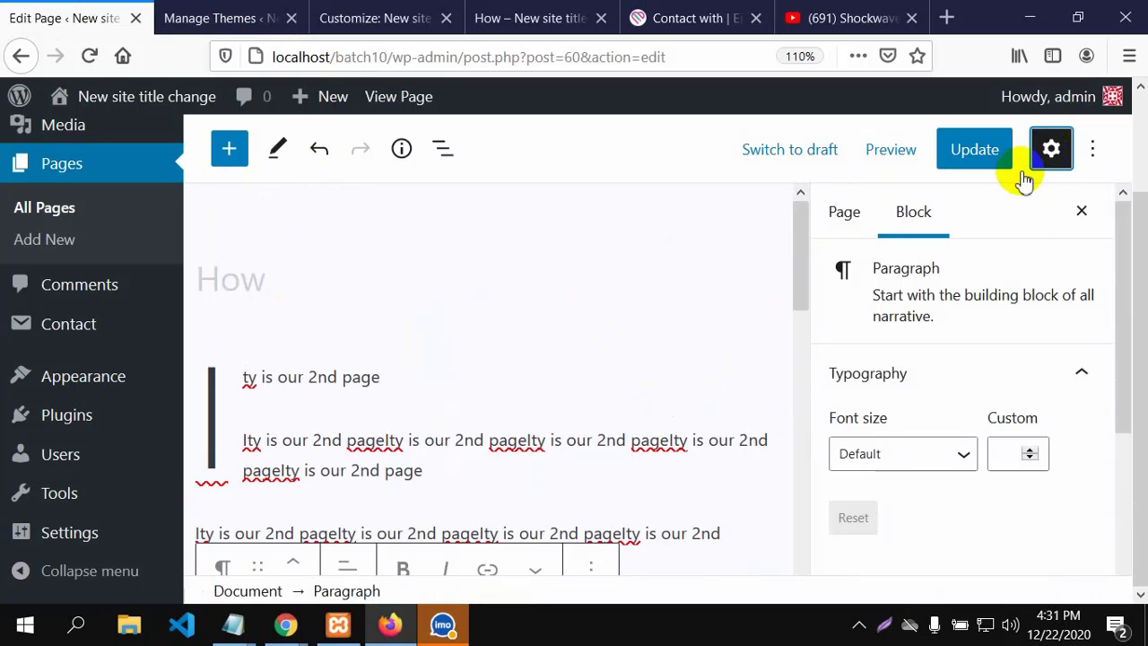
{"action": "left_click", "coordinate": [844, 214]}
{"action": "scroll", "coordinate": [887, 444], "scroll_direction": "down", "scroll_amount": 3}
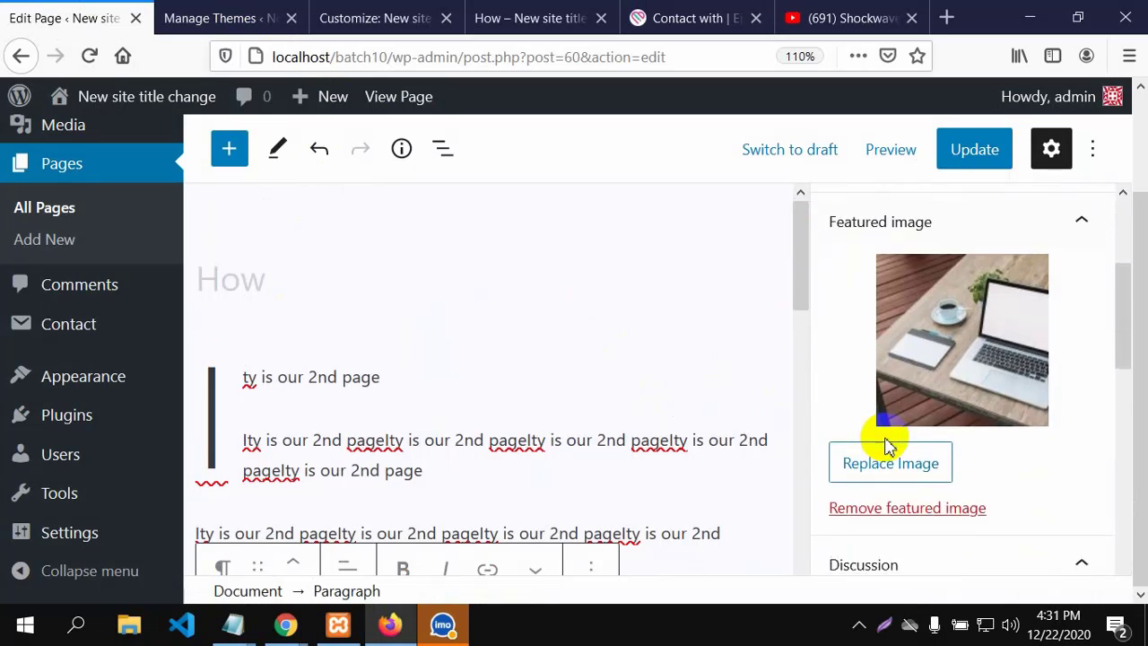
Minimize Firefox, return to the How page editor, and examine the page settings down to the sidebar, content layout and Disable Sections options.
{"action": "left_click", "coordinate": [1029, 11]}
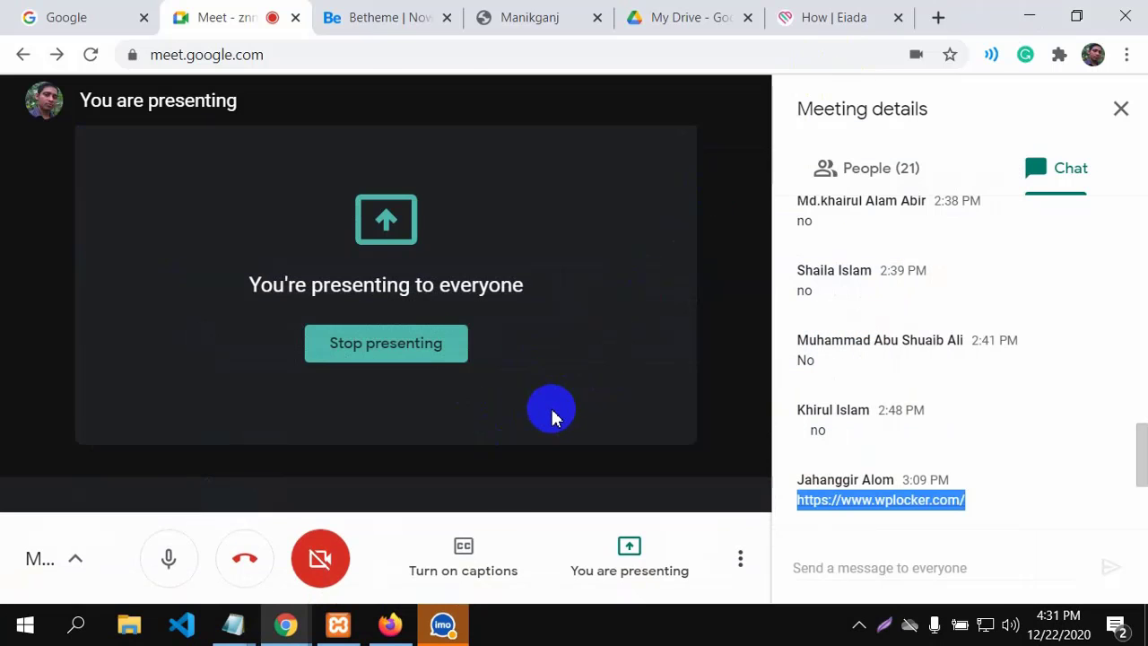
{"action": "key", "text": "alt+Tab"}
{"action": "scroll", "coordinate": [438, 354], "scroll_direction": "down", "scroll_amount": 1}
{"action": "scroll", "coordinate": [441, 358], "scroll_direction": "up", "scroll_amount": 4}
{"action": "scroll", "coordinate": [1025, 454], "scroll_direction": "down", "scroll_amount": 5}
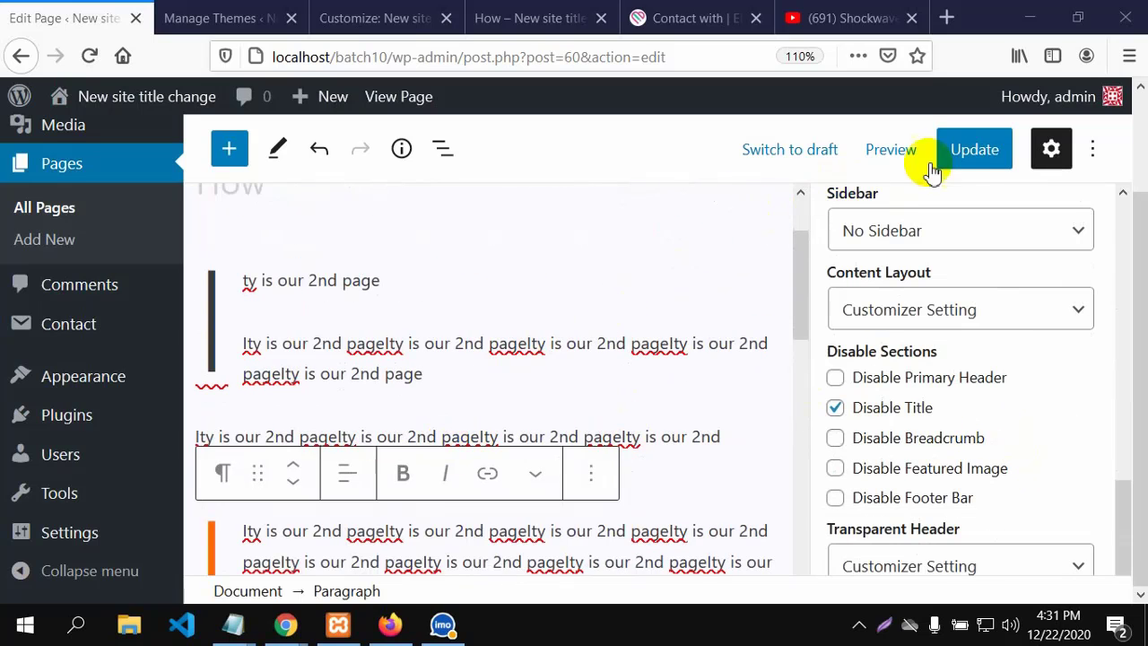
Update the How page and review its content down to the empty blocks below the notebook image.
{"action": "left_click", "coordinate": [975, 155]}
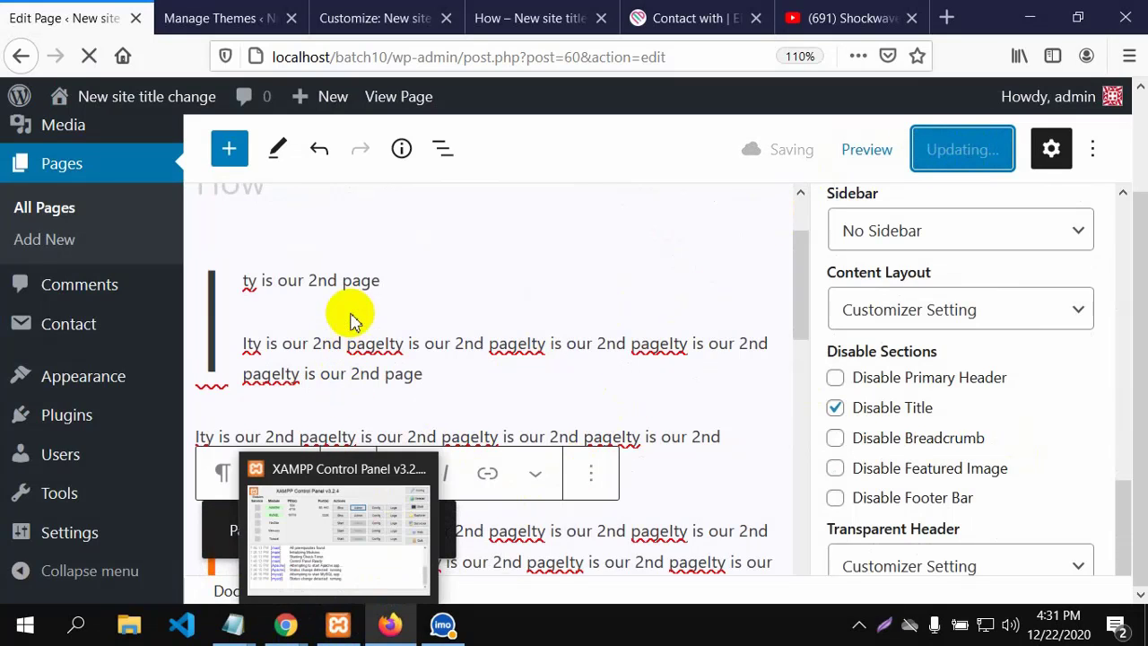
{"action": "scroll", "coordinate": [418, 435], "scroll_direction": "down", "scroll_amount": 8}
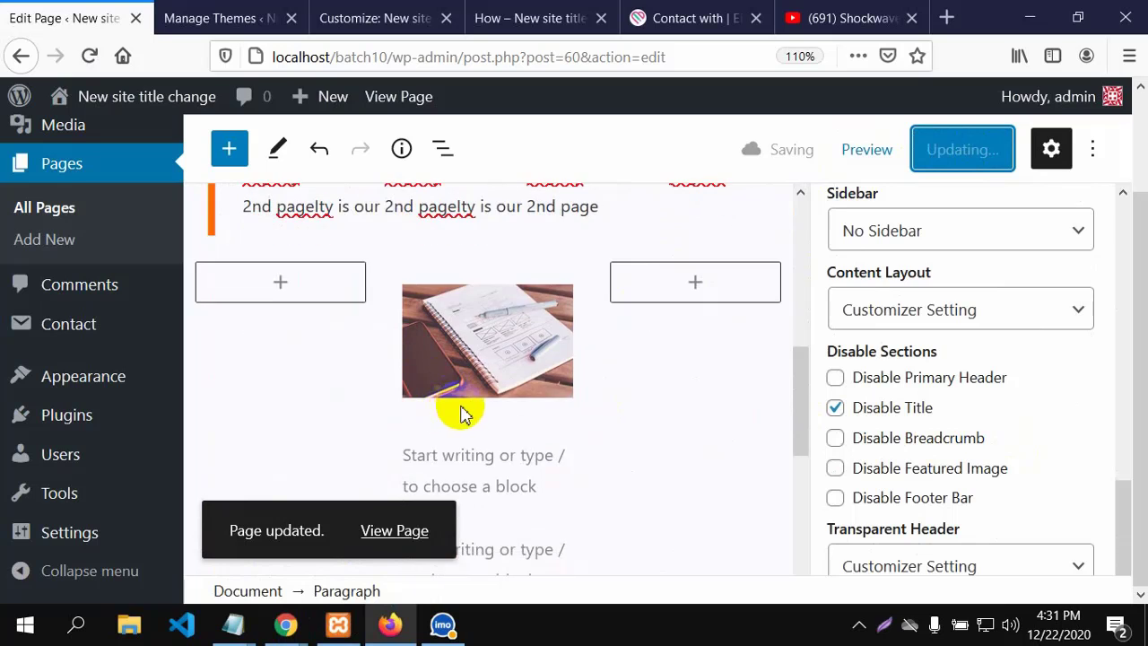
{"action": "scroll", "coordinate": [628, 357], "scroll_direction": "down", "scroll_amount": 1}
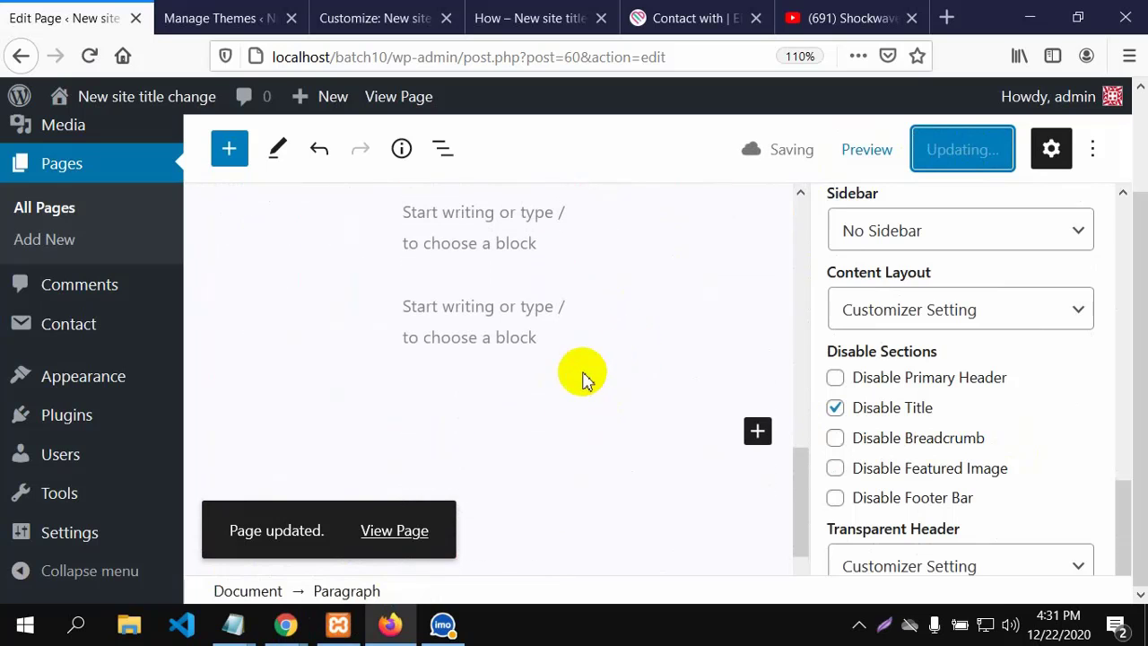
Reload the live How page and review it down to the notebook image and footer.
{"action": "left_click", "coordinate": [218, 11]}
{"action": "left_click", "coordinate": [366, 17]}
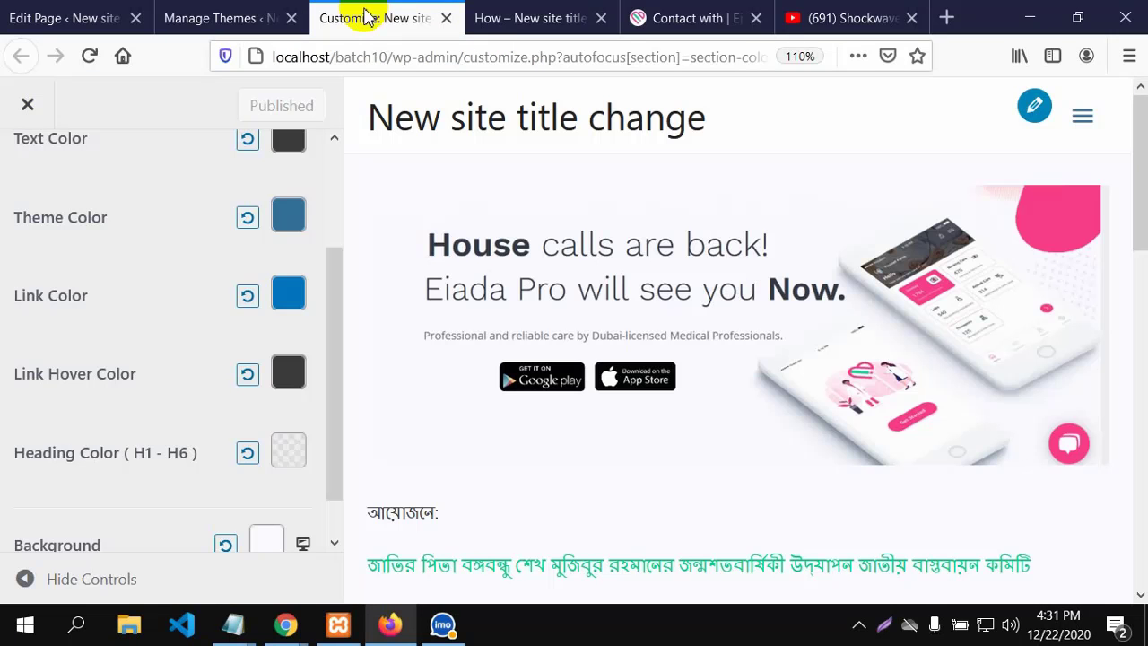
{"action": "left_click", "coordinate": [475, 27]}
{"action": "scroll", "coordinate": [356, 218], "scroll_direction": "up", "scroll_amount": 5}
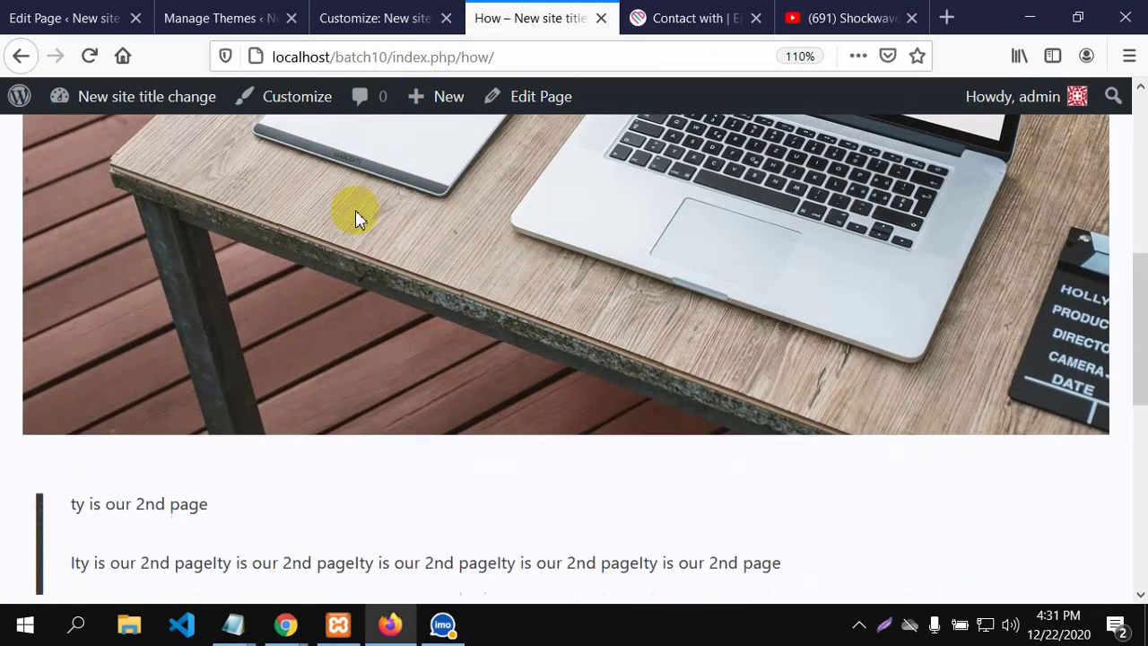
{"action": "left_click", "coordinate": [90, 55]}
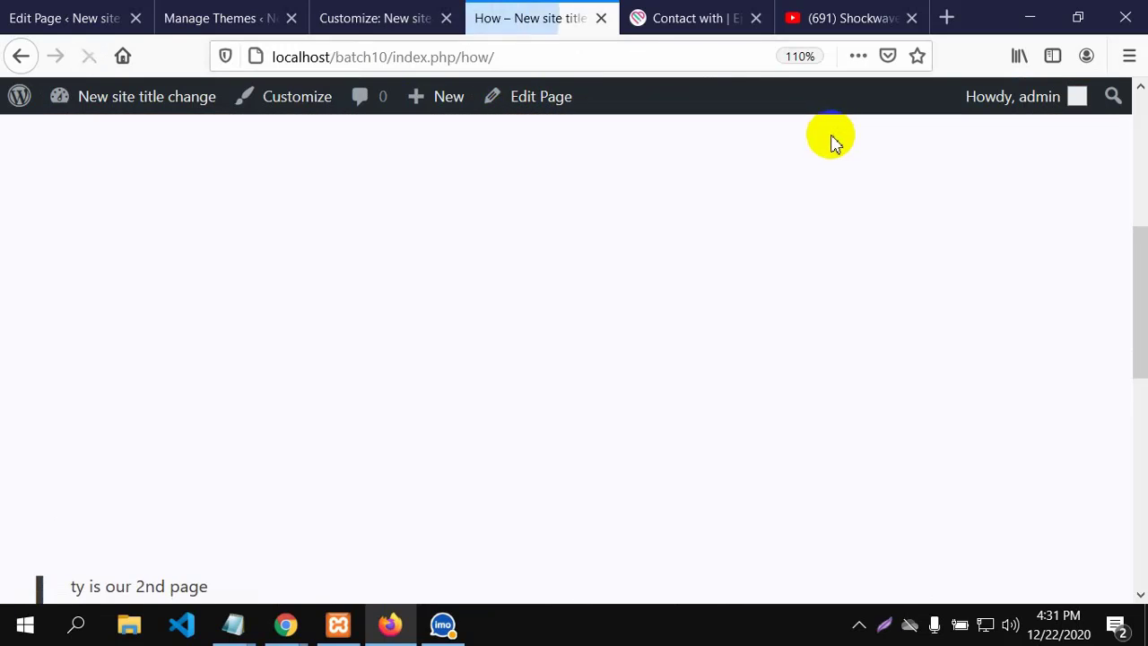
{"action": "scroll", "coordinate": [830, 143], "scroll_direction": "down", "scroll_amount": 7}
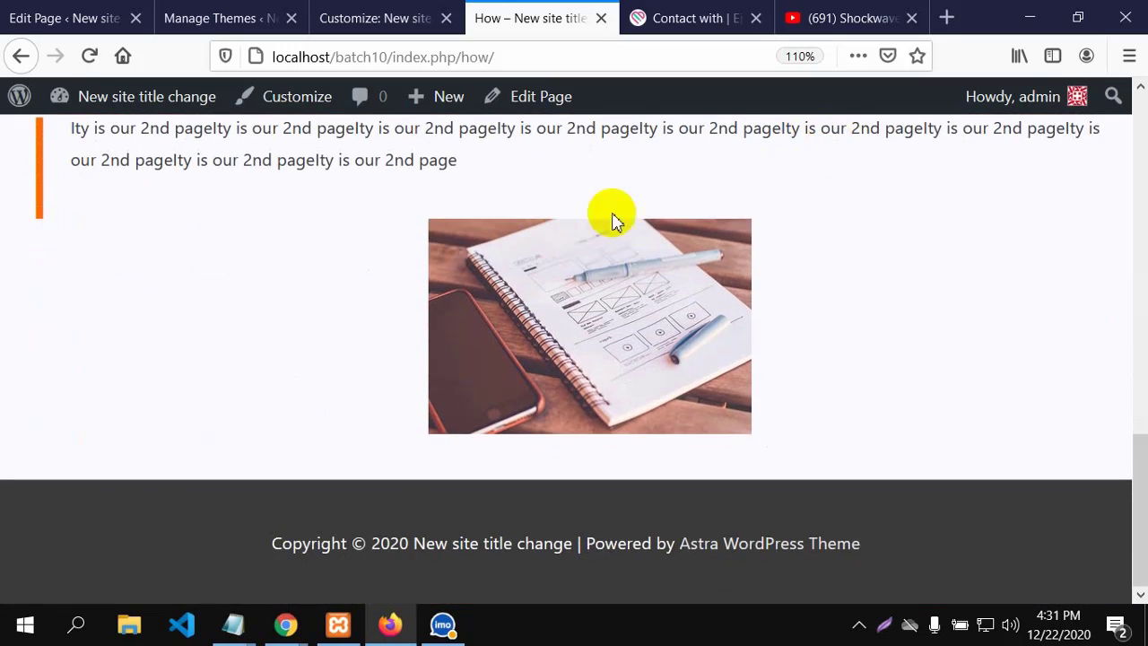
Open Eiada's Help Center from its Contact page, and return to reload the Contact page.
{"action": "left_click", "coordinate": [691, 28]}
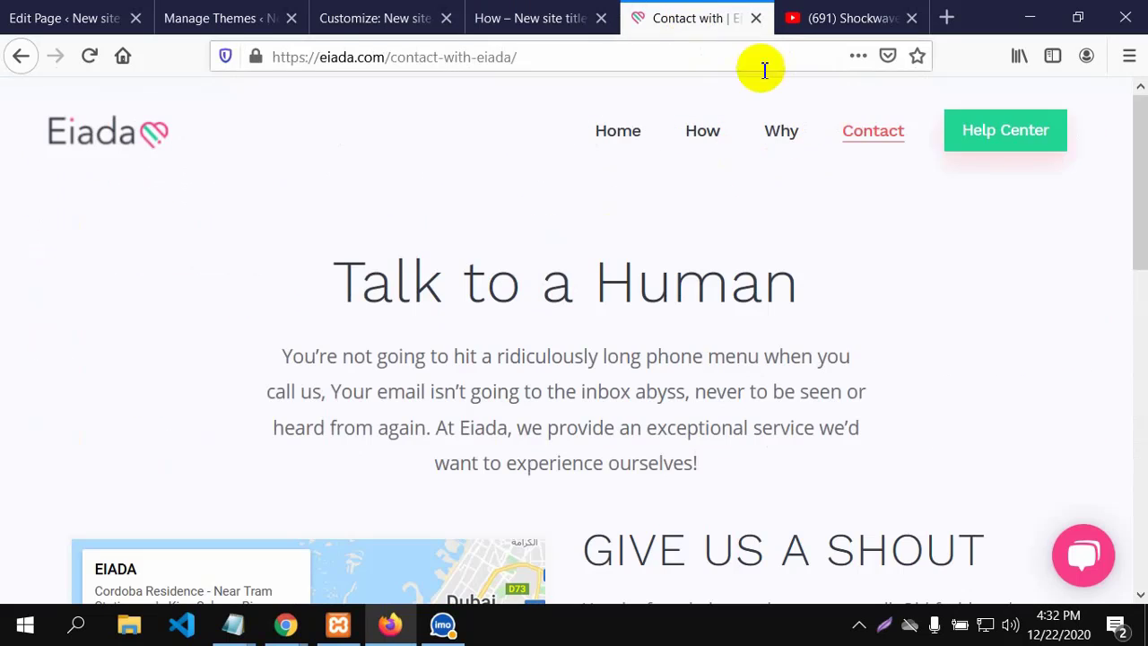
{"action": "left_click", "coordinate": [971, 143]}
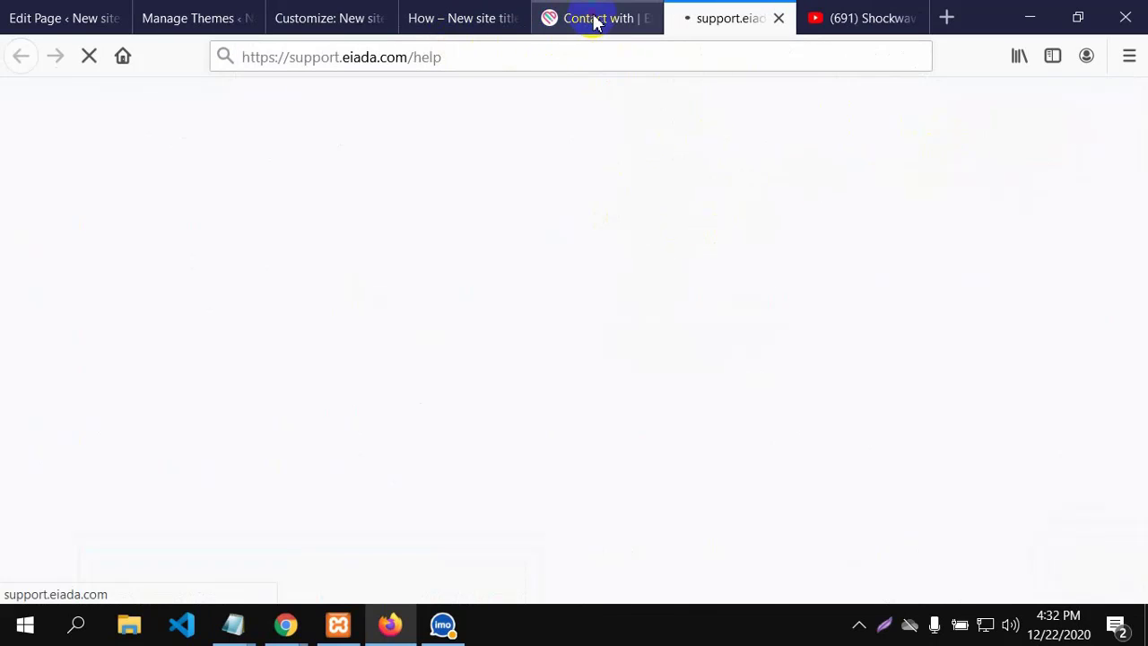
{"action": "left_click", "coordinate": [594, 20]}
{"action": "left_click", "coordinate": [866, 133]}
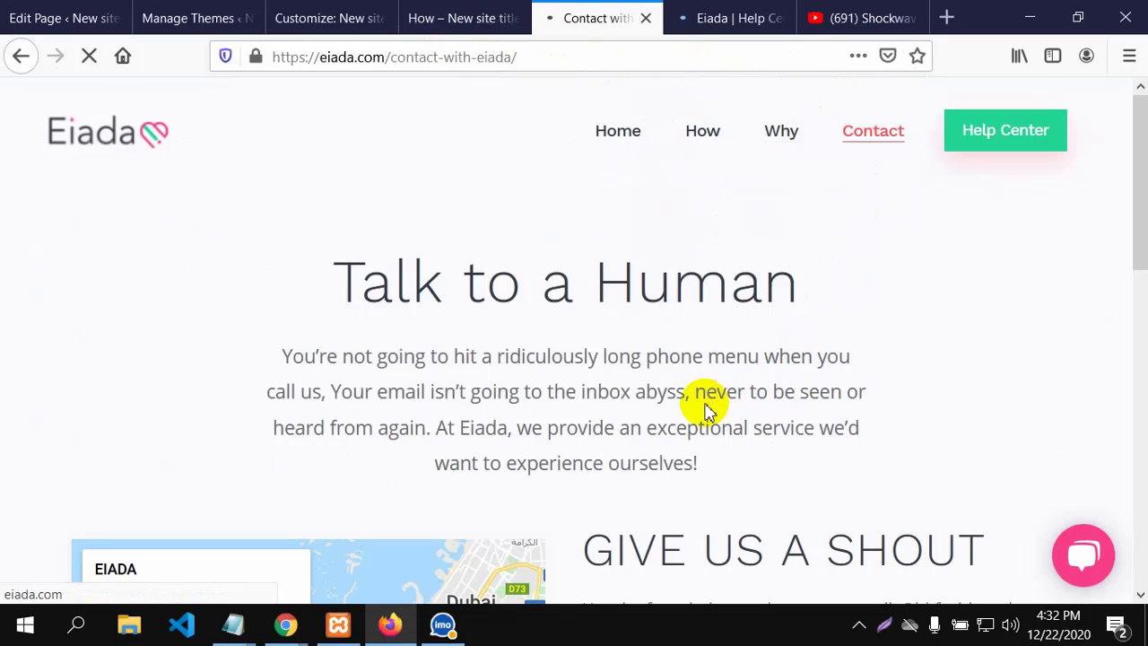
Examine the Eiada Contact page's introduction, location map and message form.
{"action": "scroll", "coordinate": [602, 395], "scroll_direction": "down", "scroll_amount": 7}
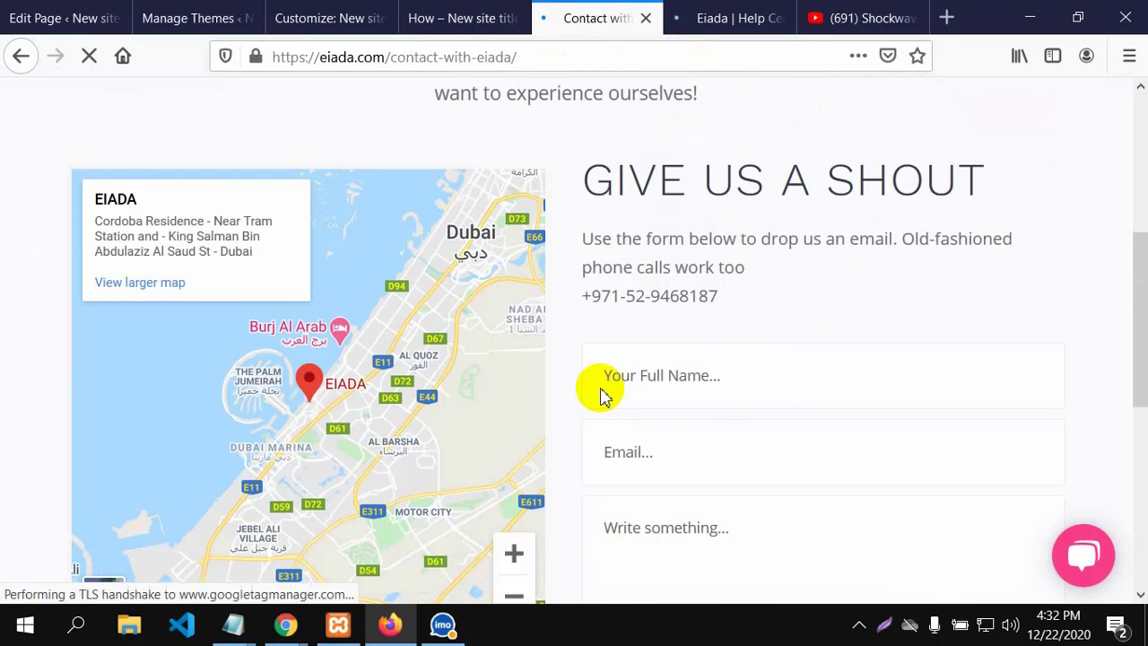
{"action": "scroll", "coordinate": [418, 326], "scroll_direction": "up", "scroll_amount": 7}
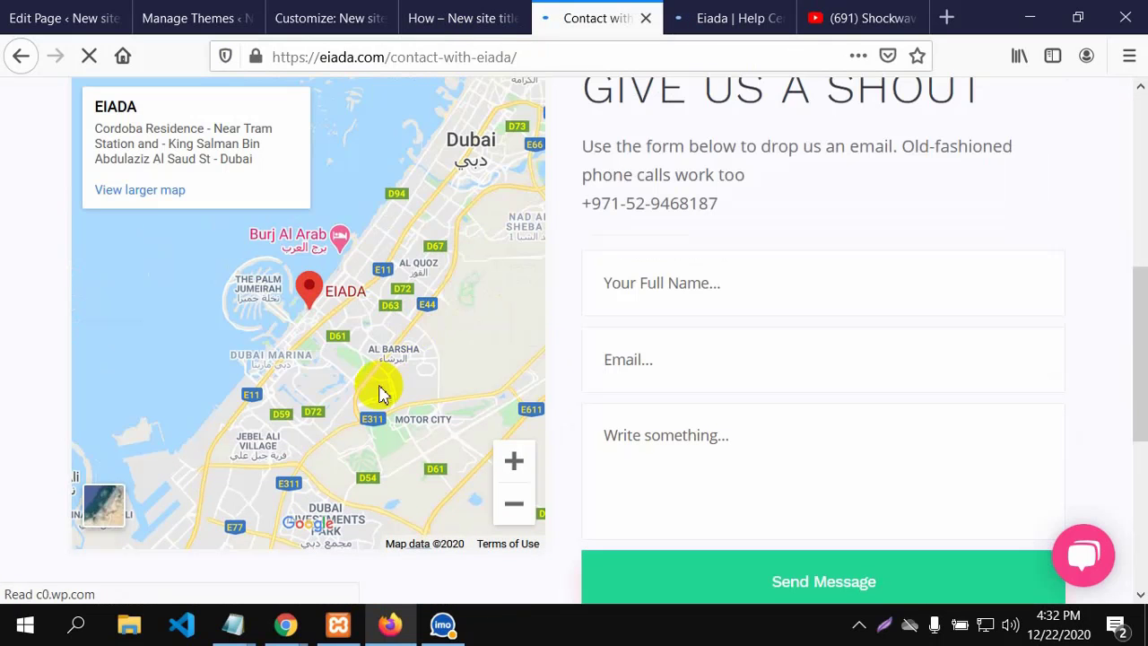
{"action": "scroll", "coordinate": [345, 404], "scroll_direction": "down", "scroll_amount": 5}
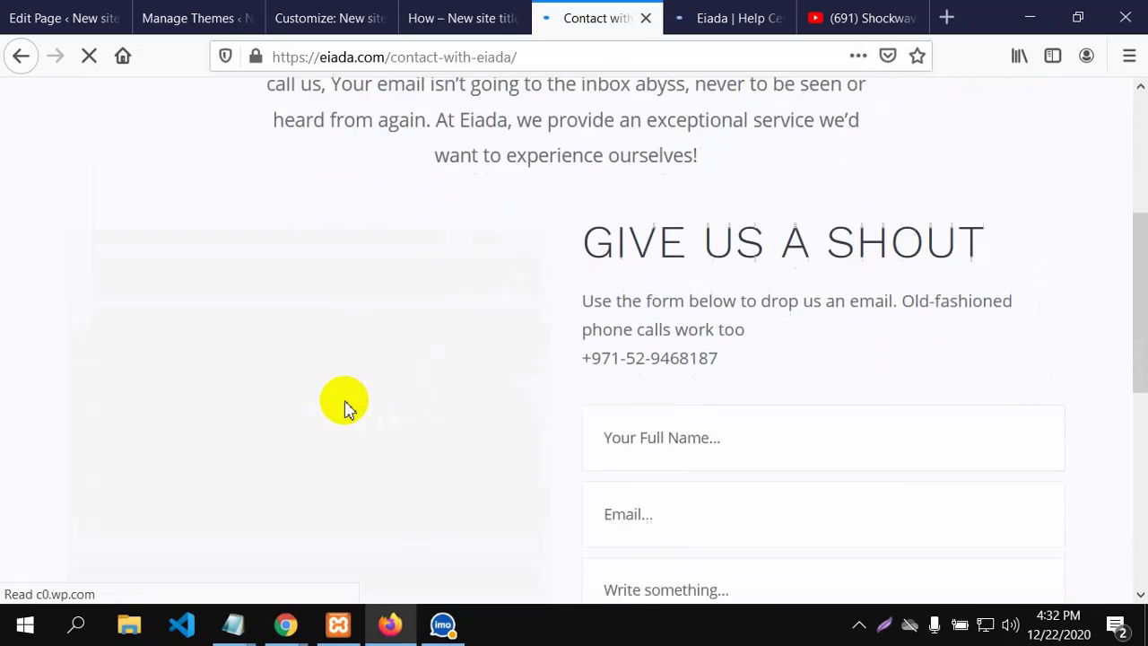
{"action": "scroll", "coordinate": [344, 395], "scroll_direction": "down", "scroll_amount": 2}
{"action": "scroll", "coordinate": [343, 392], "scroll_direction": "up", "scroll_amount": 5}
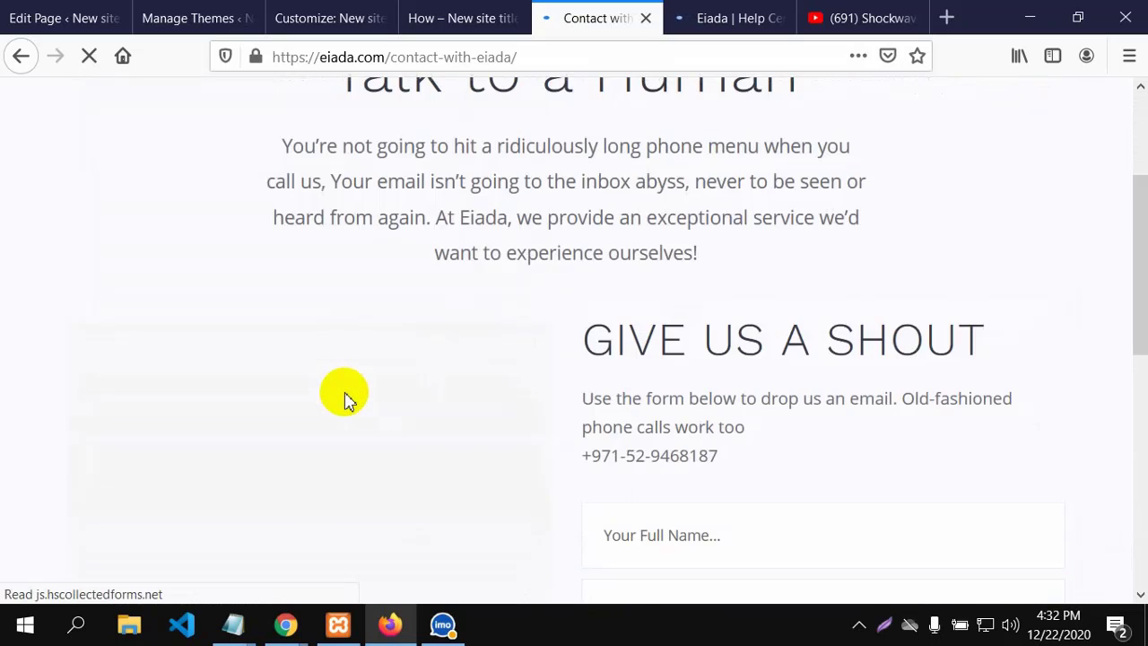
{"action": "scroll", "coordinate": [359, 383], "scroll_direction": "up", "scroll_amount": 2}
{"action": "scroll", "coordinate": [717, 428], "scroll_direction": "down", "scroll_amount": 8}
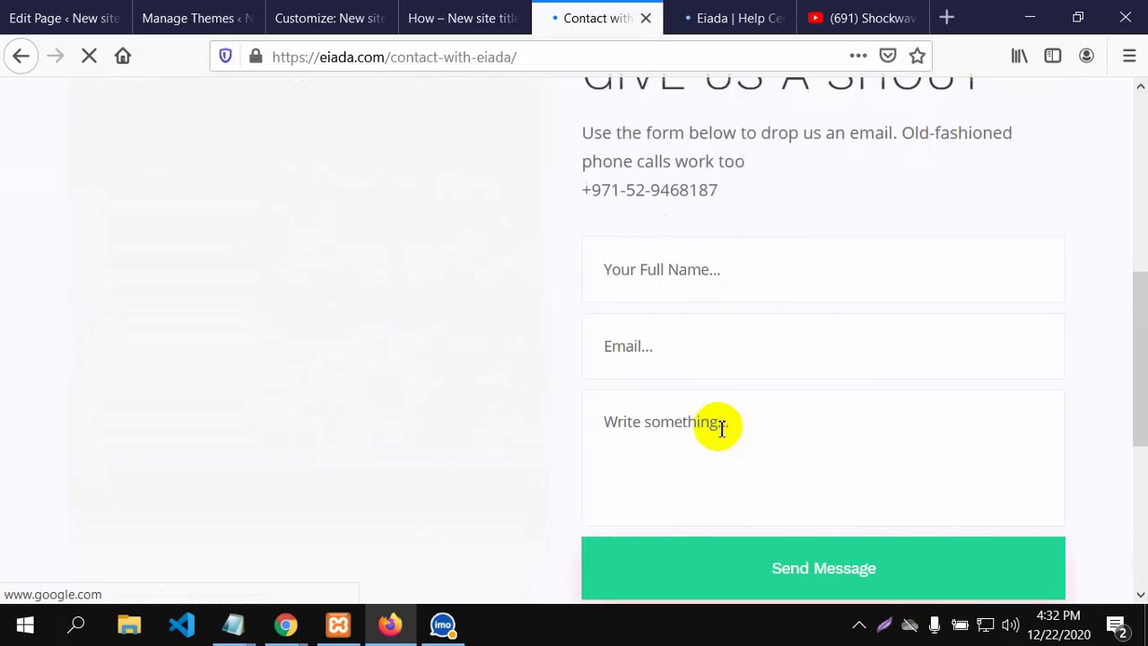
{"action": "scroll", "coordinate": [735, 428], "scroll_direction": "up", "scroll_amount": 8}
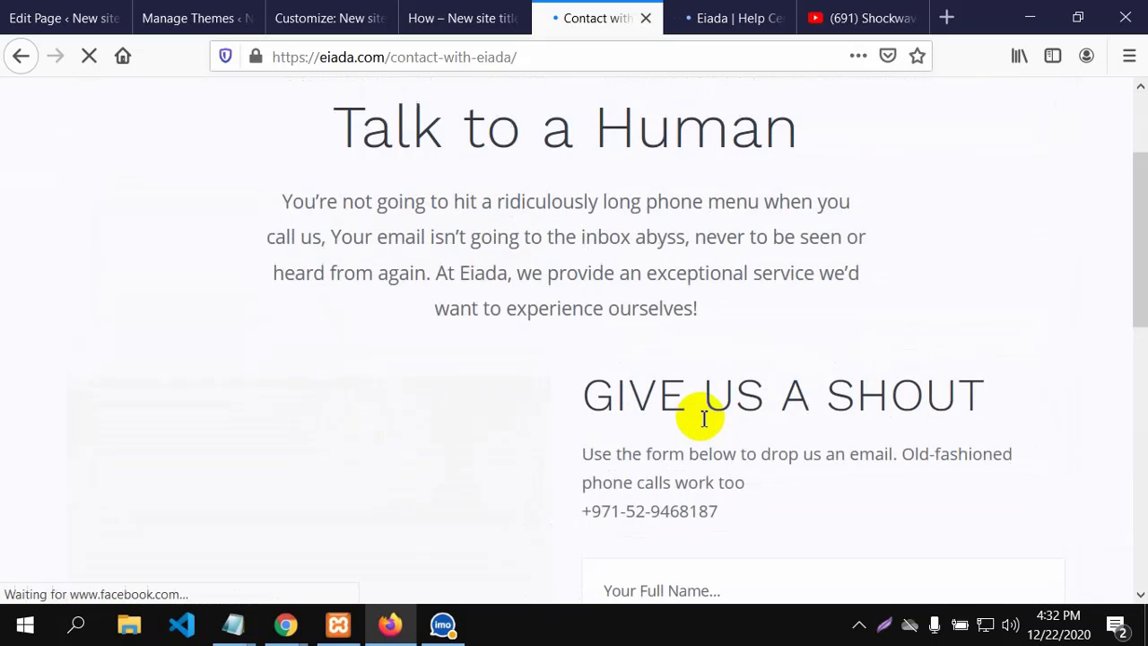
{"action": "scroll", "coordinate": [478, 451], "scroll_direction": "up", "scroll_amount": 2}
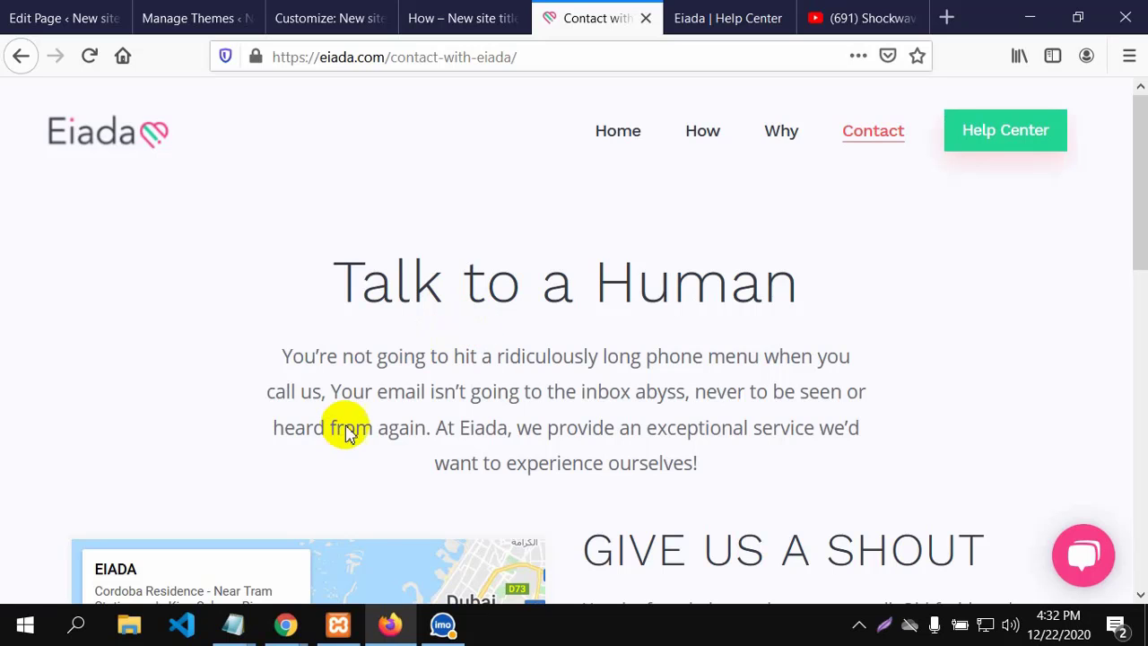
{"action": "scroll", "coordinate": [379, 405], "scroll_direction": "down", "scroll_amount": 7}
{"action": "scroll", "coordinate": [380, 411], "scroll_direction": "up", "scroll_amount": 4}
{"action": "scroll", "coordinate": [380, 410], "scroll_direction": "up", "scroll_amount": 3}
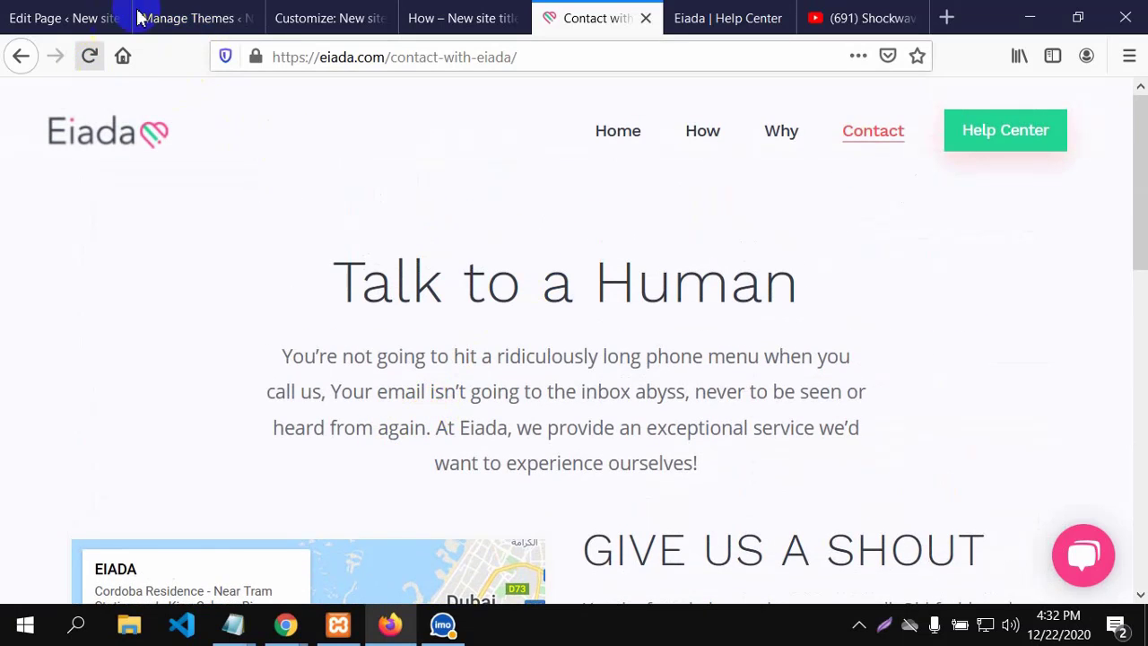
{"action": "scroll", "coordinate": [269, 469], "scroll_direction": "down", "scroll_amount": 6}
{"action": "scroll", "coordinate": [257, 462], "scroll_direction": "up", "scroll_amount": 6}
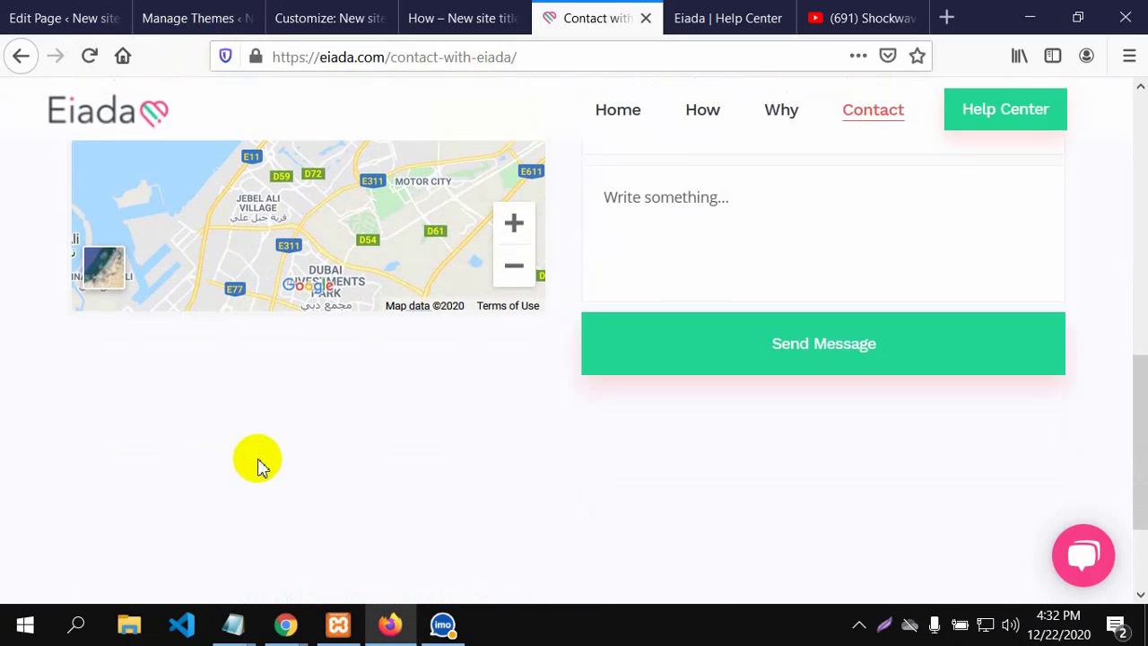
Search the available blocks for "map" in the How page editor, clear the search and close the block list.
{"action": "left_click", "coordinate": [79, 15]}
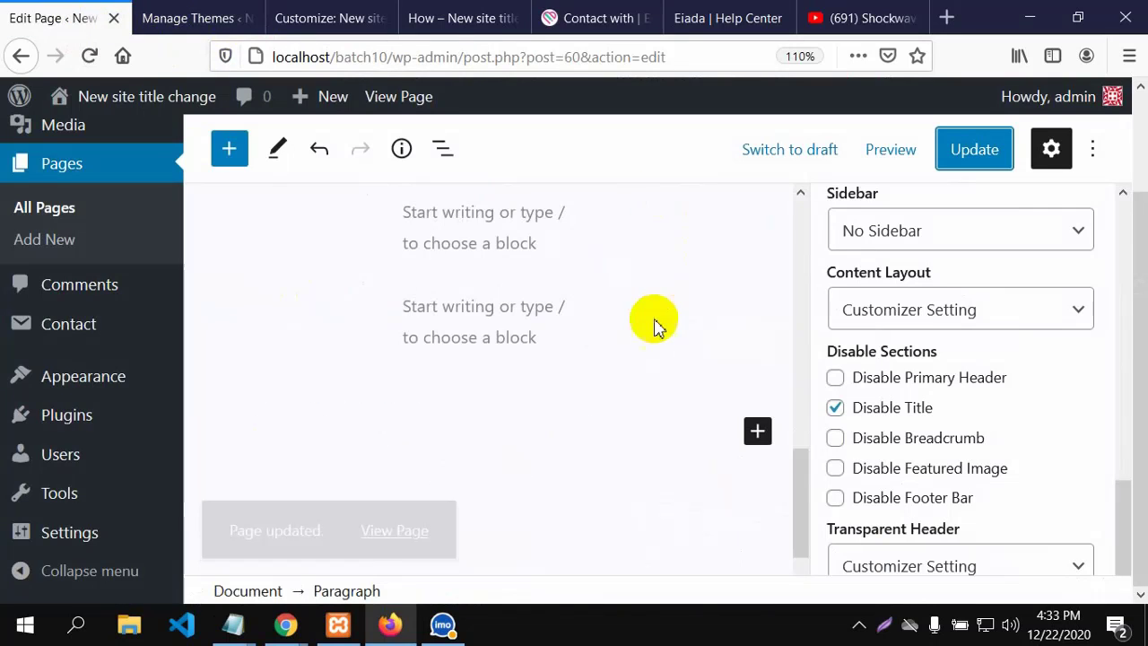
{"action": "left_click", "coordinate": [757, 432]}
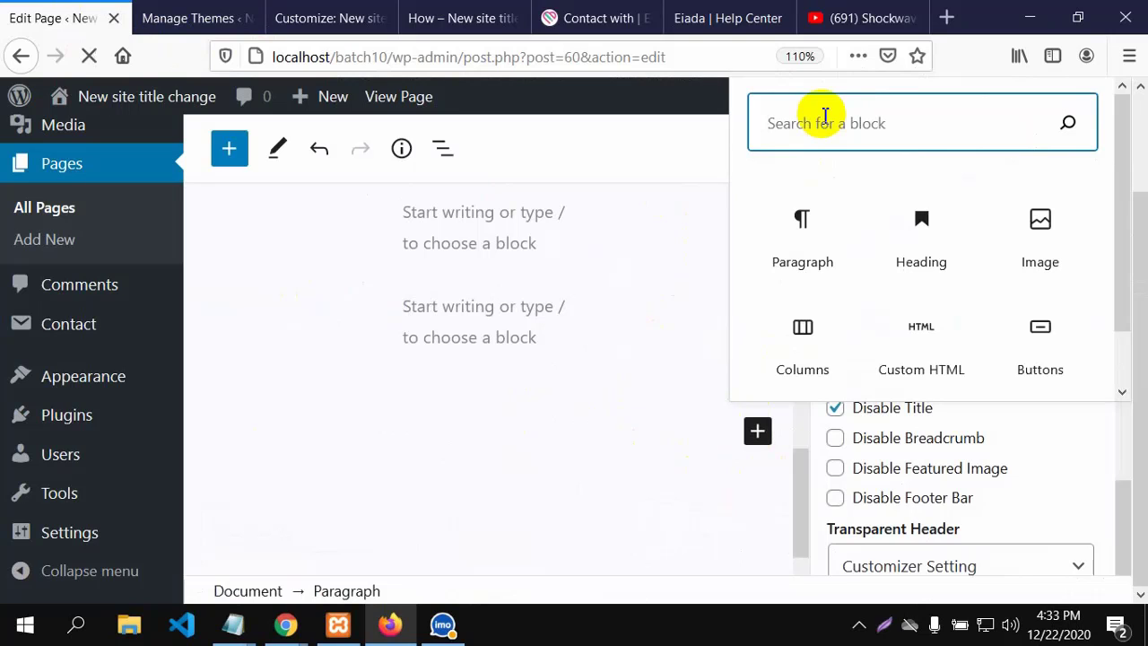
{"action": "type", "text": "ma"}
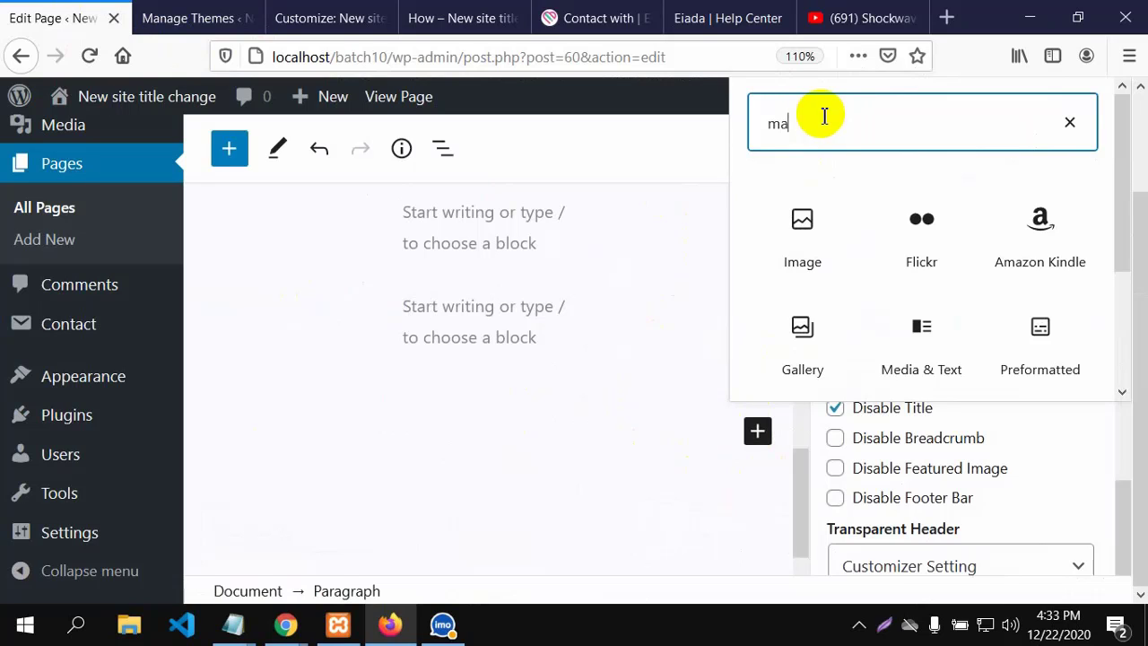
{"action": "type", "text": "p"}
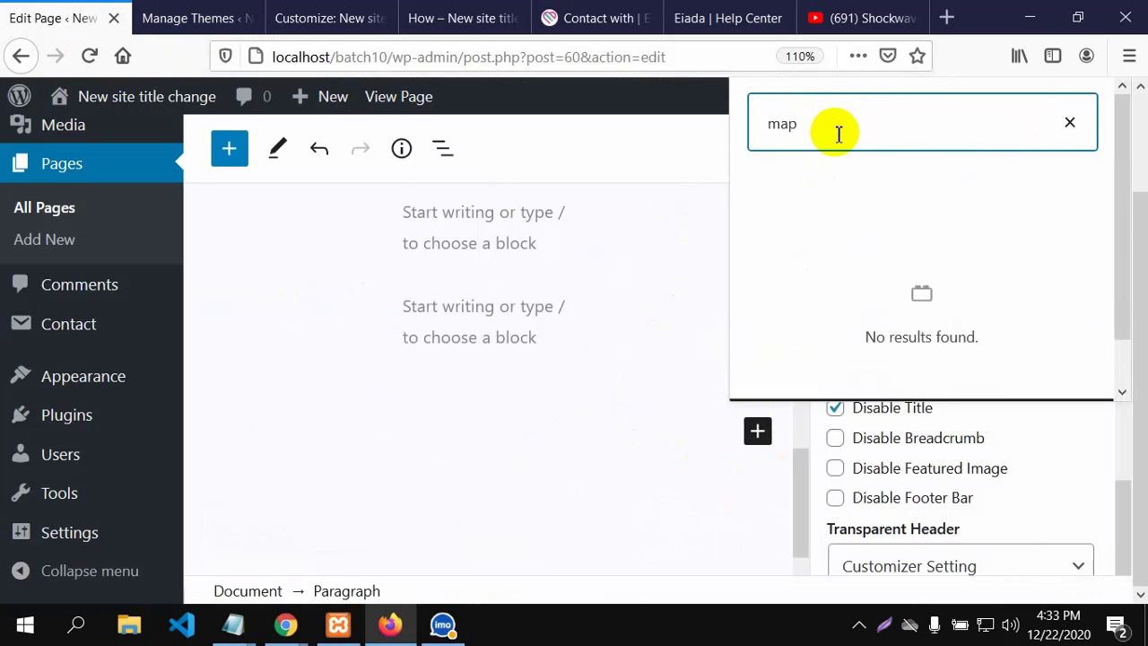
{"action": "left_click", "coordinate": [1069, 122]}
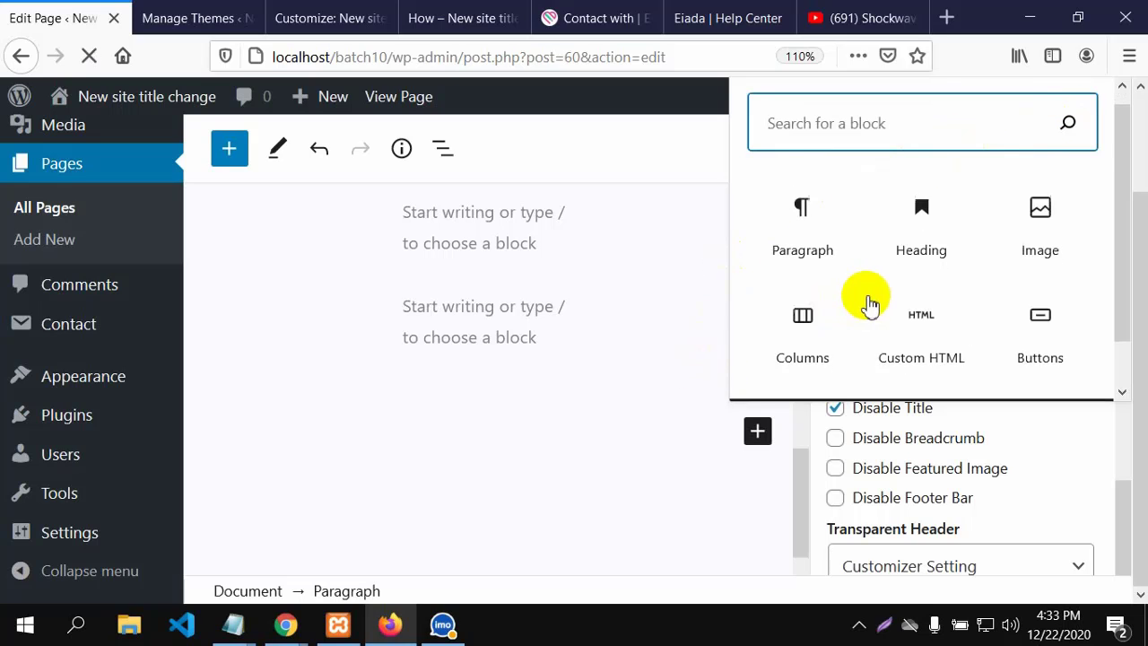
{"action": "scroll", "coordinate": [868, 302], "scroll_direction": "down", "scroll_amount": 1}
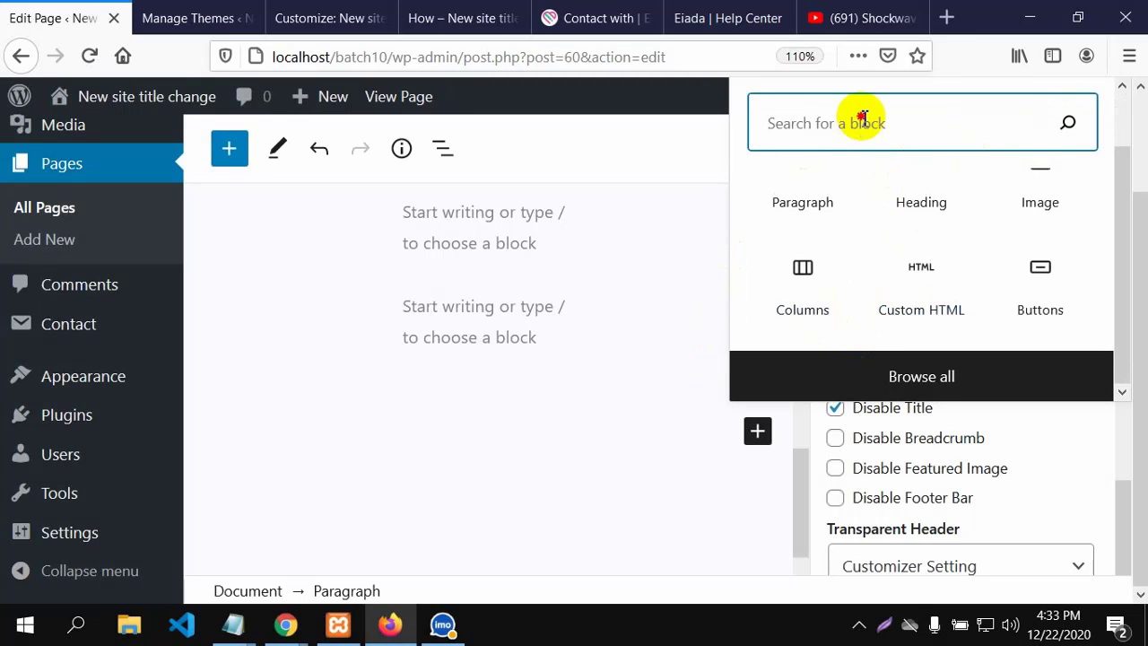
{"action": "left_click", "coordinate": [385, 376]}
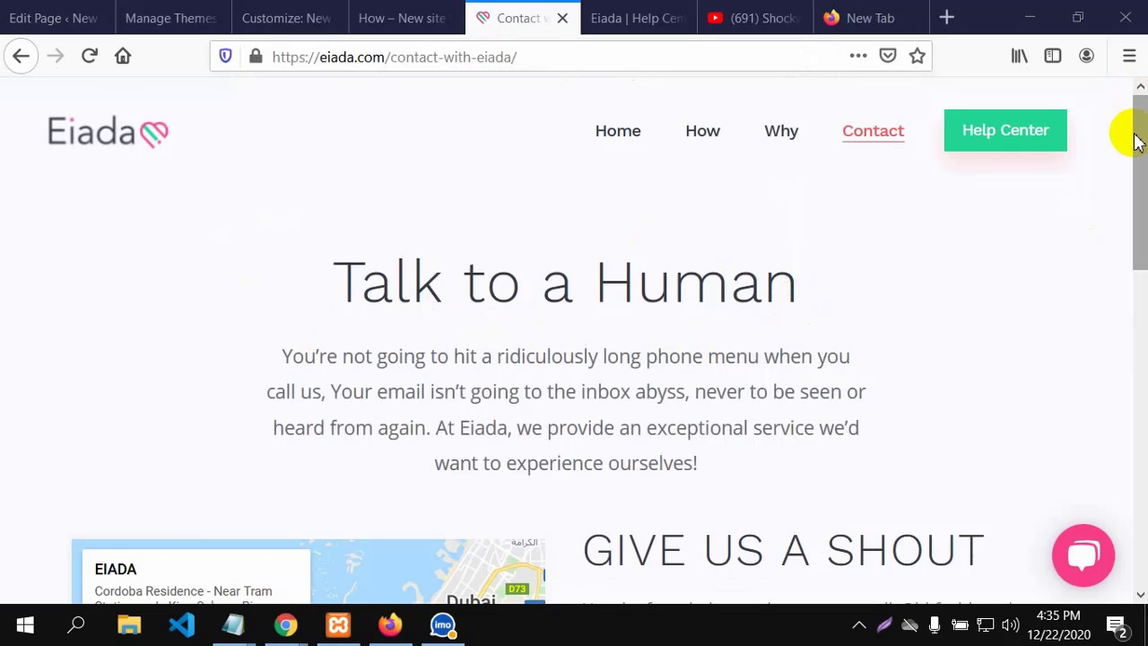
Review the Eiada Contact page from its heading down to the social links in the footer.
{"action": "left_click_drag", "start_coordinate": [1134, 134], "coordinate": [845, 347]}
{"action": "scroll", "coordinate": [781, 336], "scroll_direction": "down", "scroll_amount": 5}
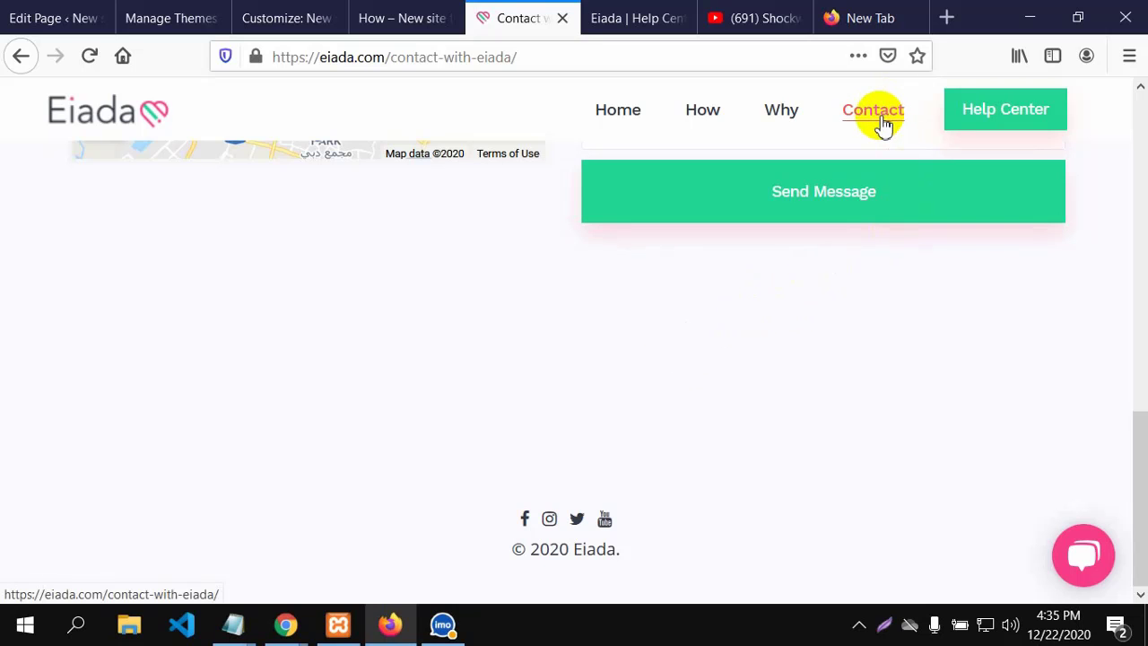
{"action": "scroll", "coordinate": [874, 197], "scroll_direction": "up", "scroll_amount": 5}
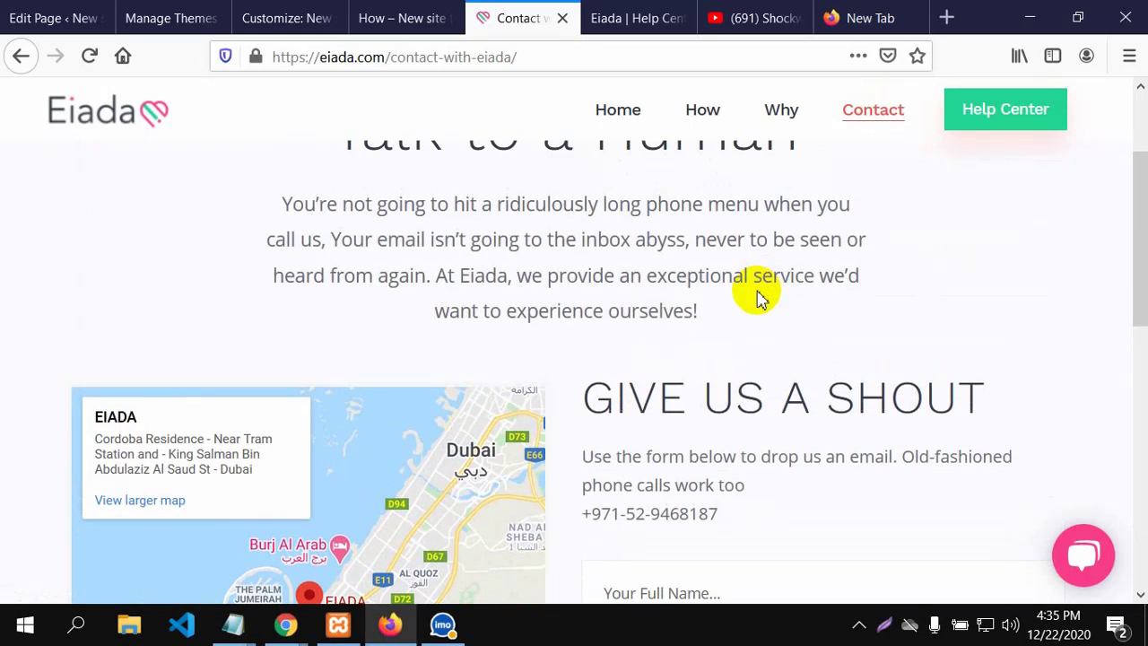
{"action": "scroll", "coordinate": [776, 296], "scroll_direction": "up", "scroll_amount": 2}
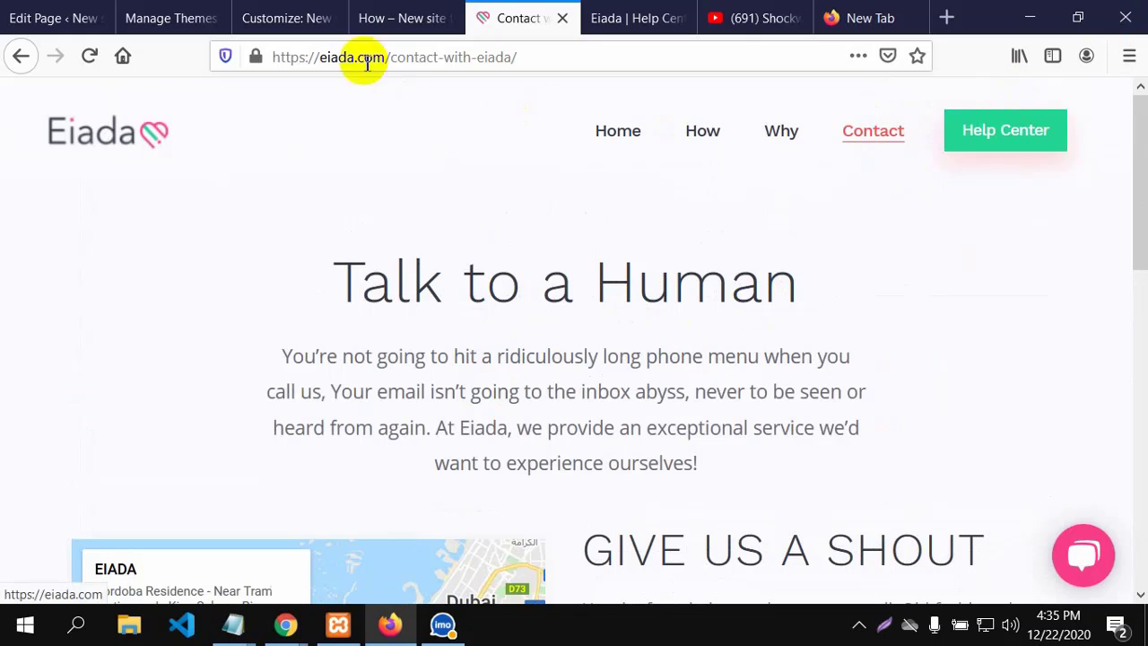
Create a new WordPress page titled Blog and start an empty paragraph below the title.
{"action": "left_click", "coordinate": [57, 18]}
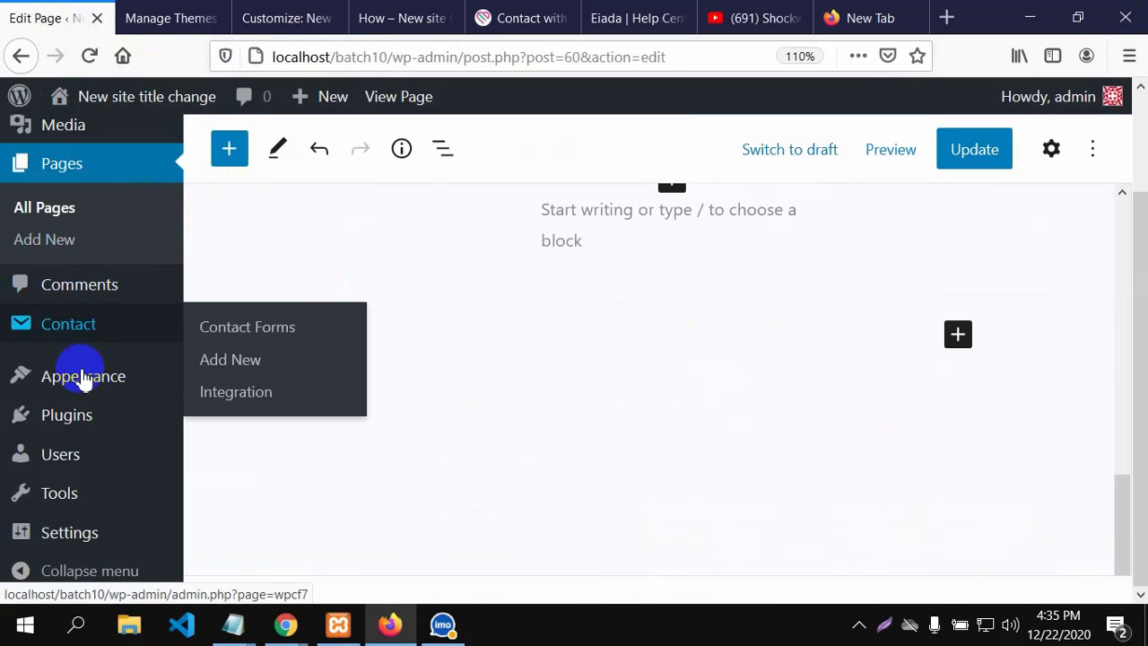
{"action": "mouse_move", "coordinate": [70, 403]}
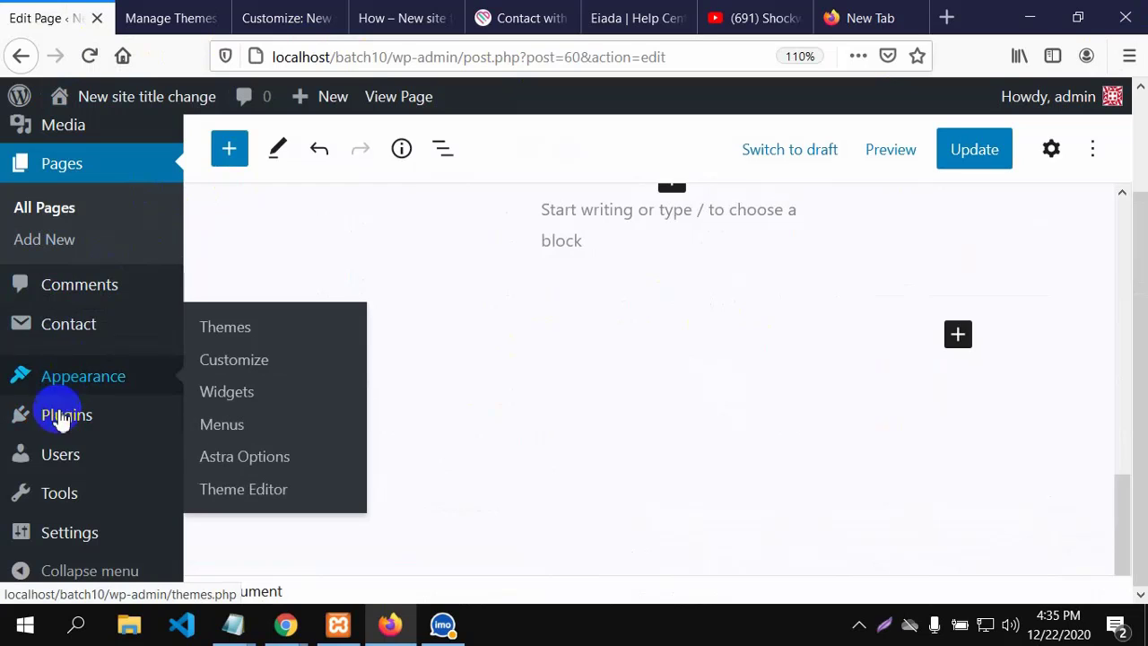
{"action": "mouse_move", "coordinate": [55, 456]}
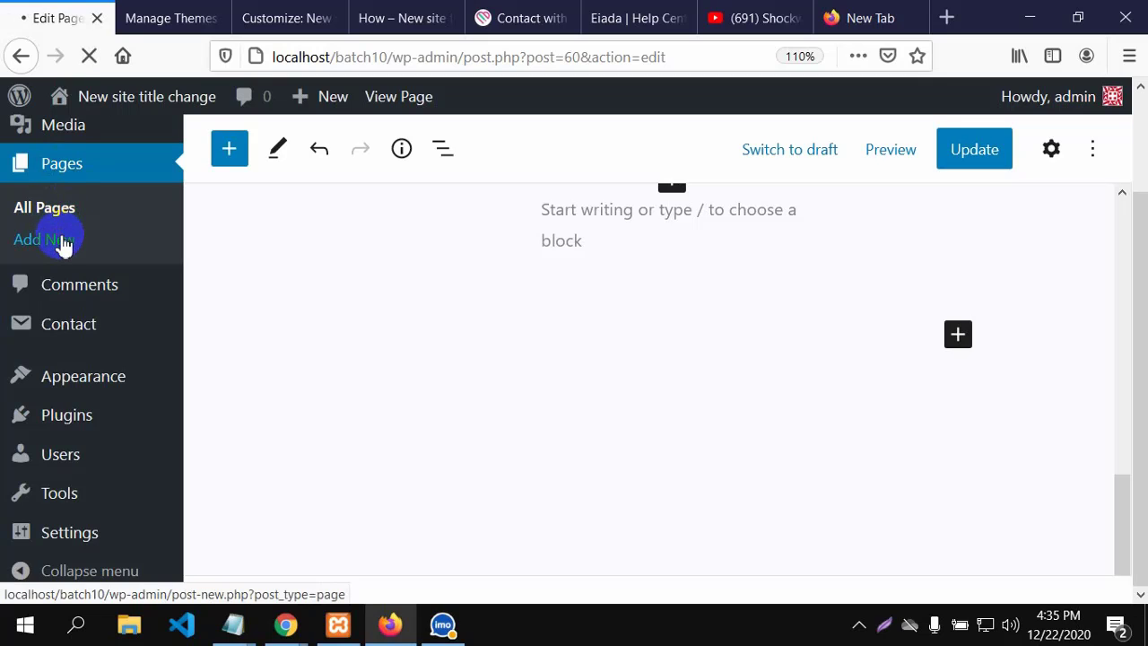
{"action": "left_click", "coordinate": [62, 244]}
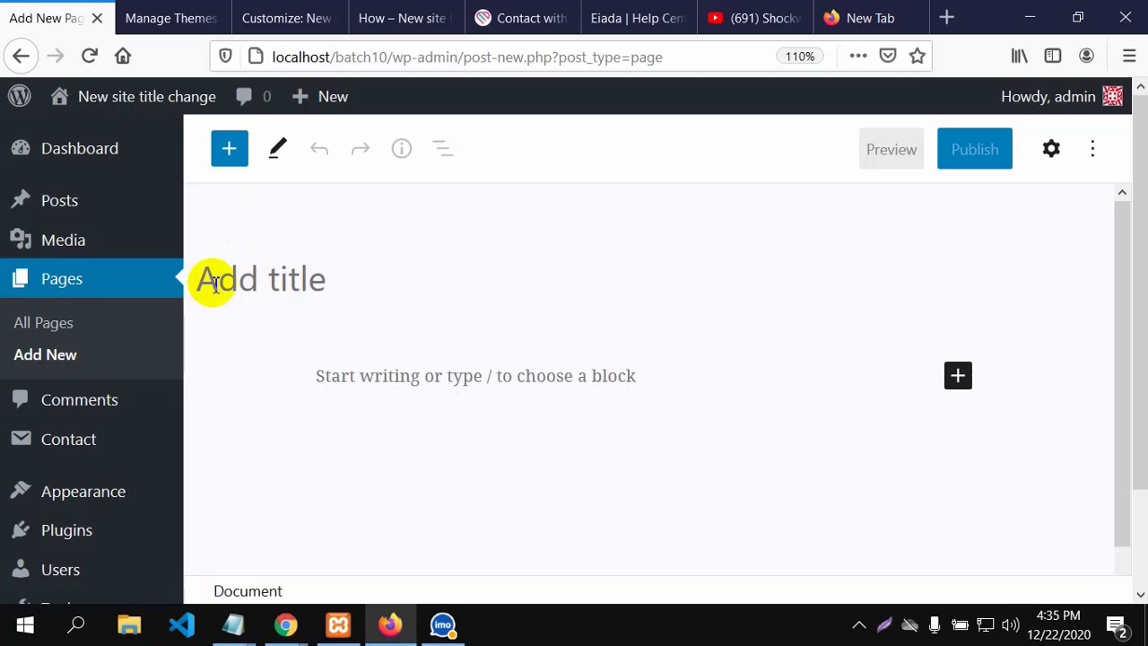
{"action": "type", "text": "Blog"}
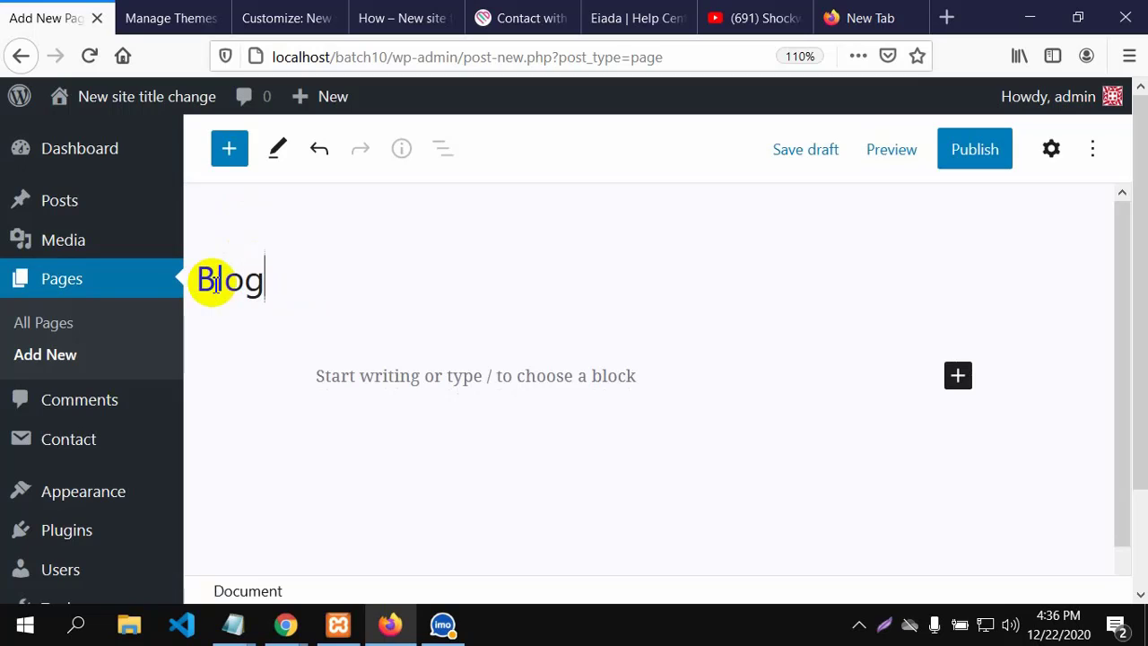
{"action": "left_click", "coordinate": [327, 381]}
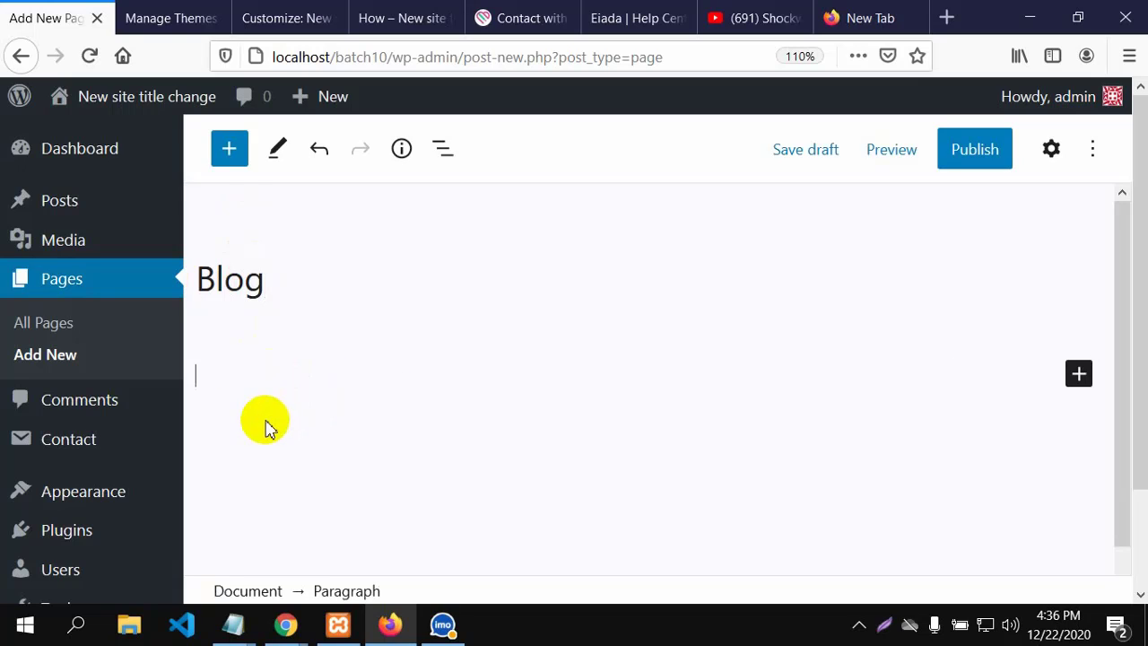
Set the Blog page's Astra sidebar option to No Sidebar and disable its title.
{"action": "left_click", "coordinate": [1053, 151]}
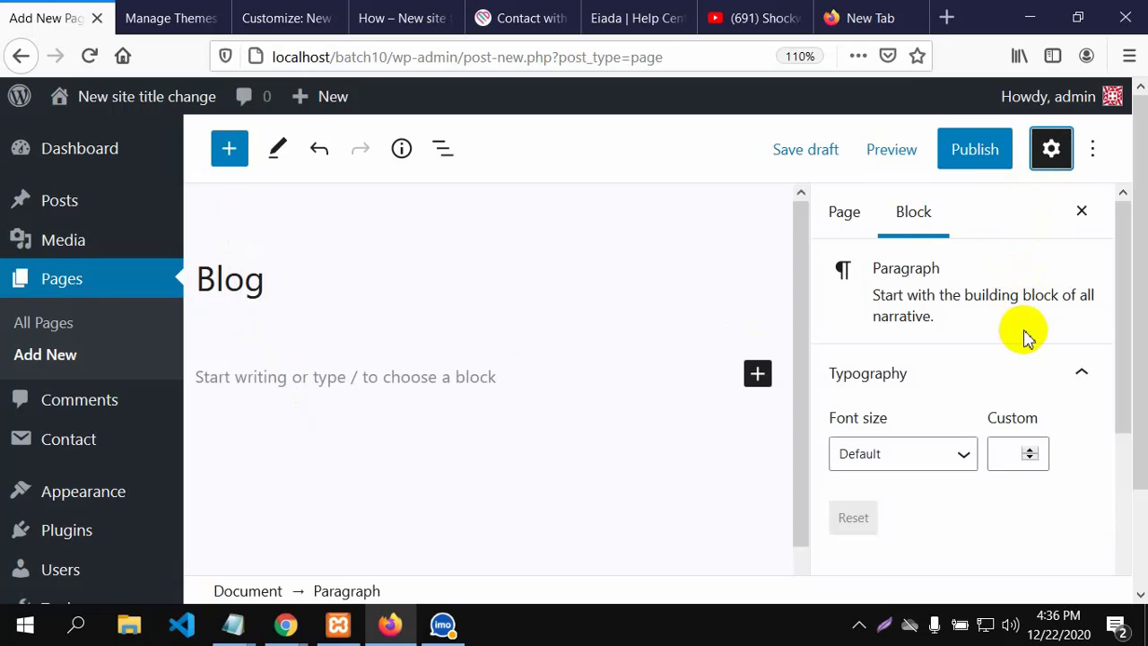
{"action": "scroll", "coordinate": [1025, 333], "scroll_direction": "down", "scroll_amount": 3}
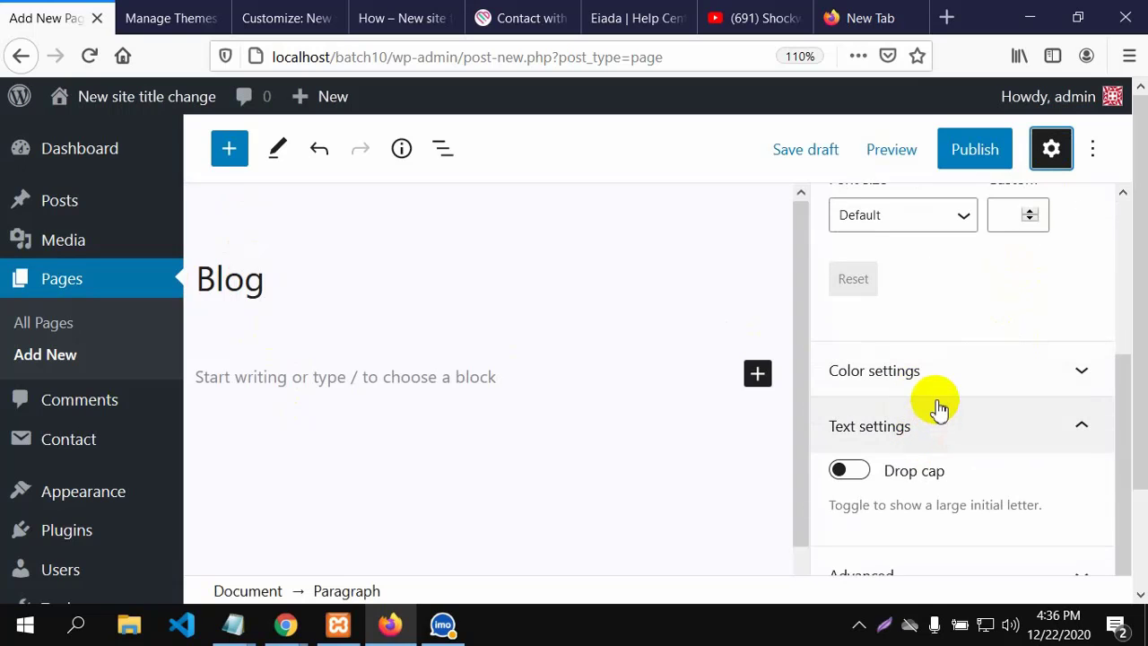
{"action": "scroll", "coordinate": [939, 409], "scroll_direction": "down", "scroll_amount": 3}
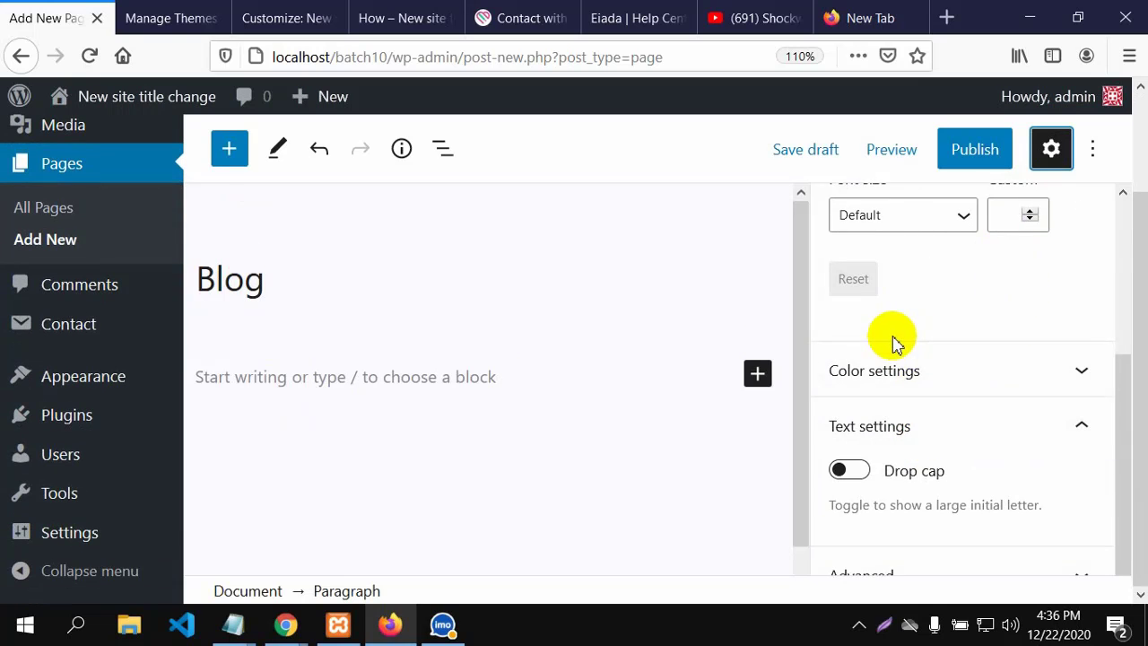
{"action": "scroll", "coordinate": [888, 355], "scroll_direction": "up", "scroll_amount": 3}
{"action": "left_click", "coordinate": [843, 213]}
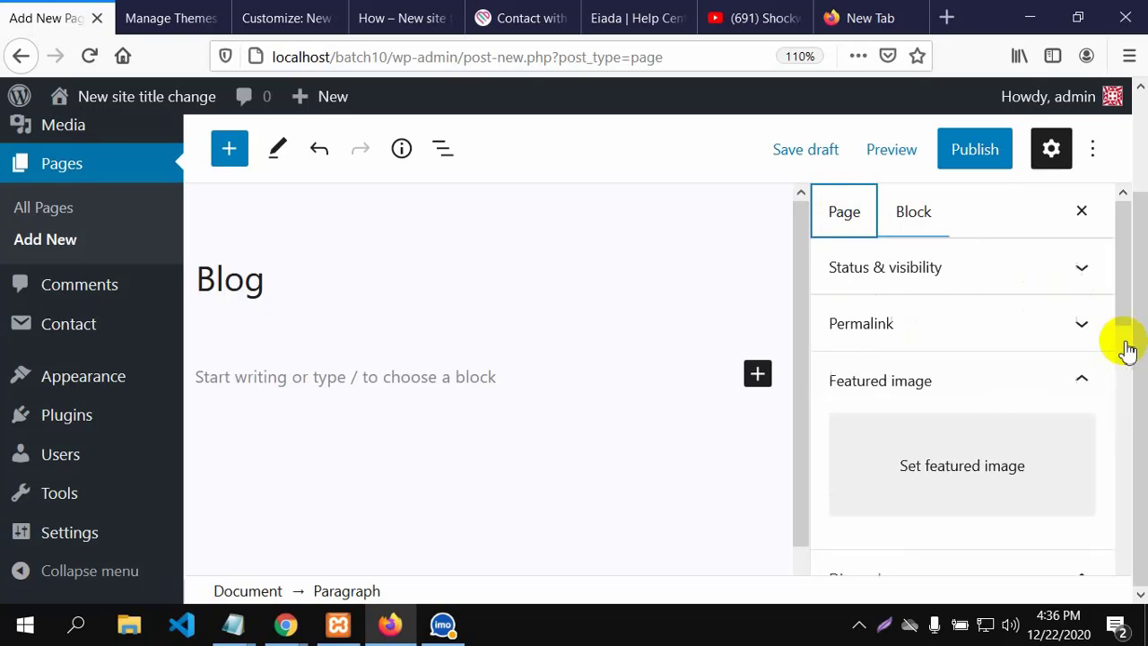
{"action": "left_click_drag", "start_coordinate": [1120, 302], "coordinate": [1137, 476]}
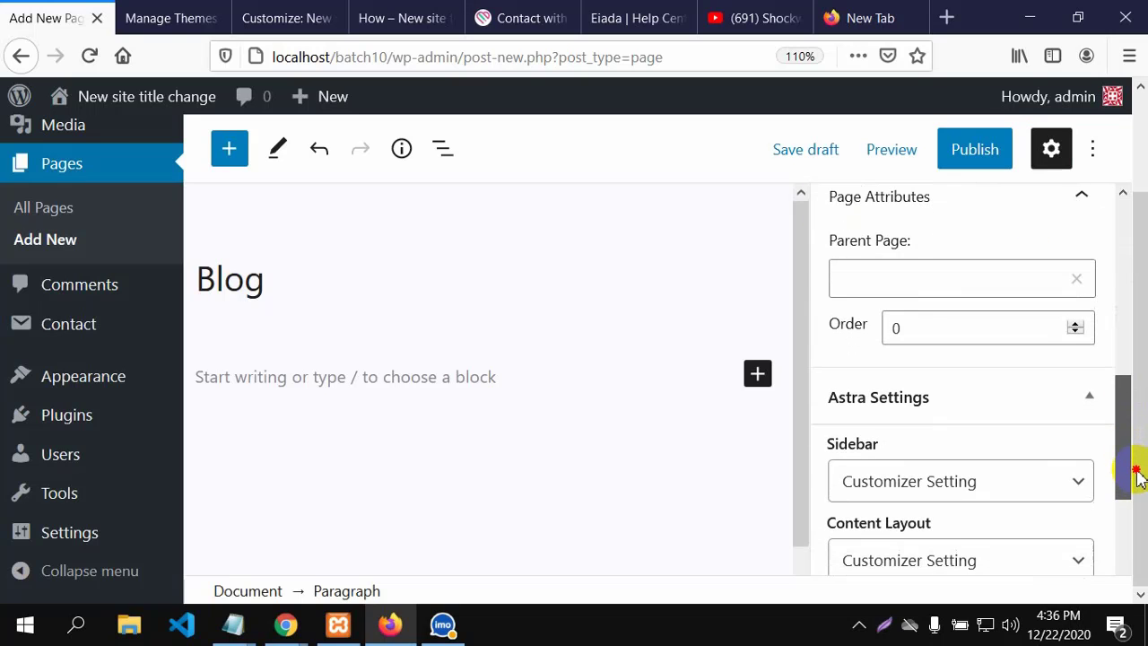
{"action": "left_click", "coordinate": [1075, 489]}
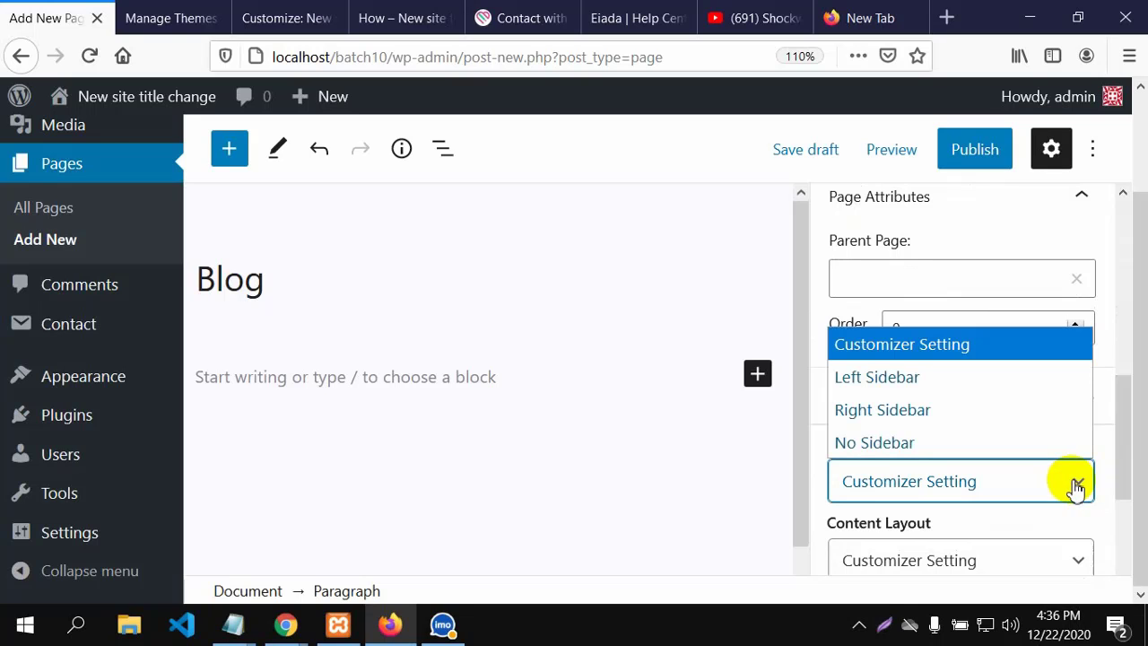
{"action": "left_click", "coordinate": [1027, 454]}
{"action": "scroll", "coordinate": [1056, 504], "scroll_direction": "down", "scroll_amount": 2}
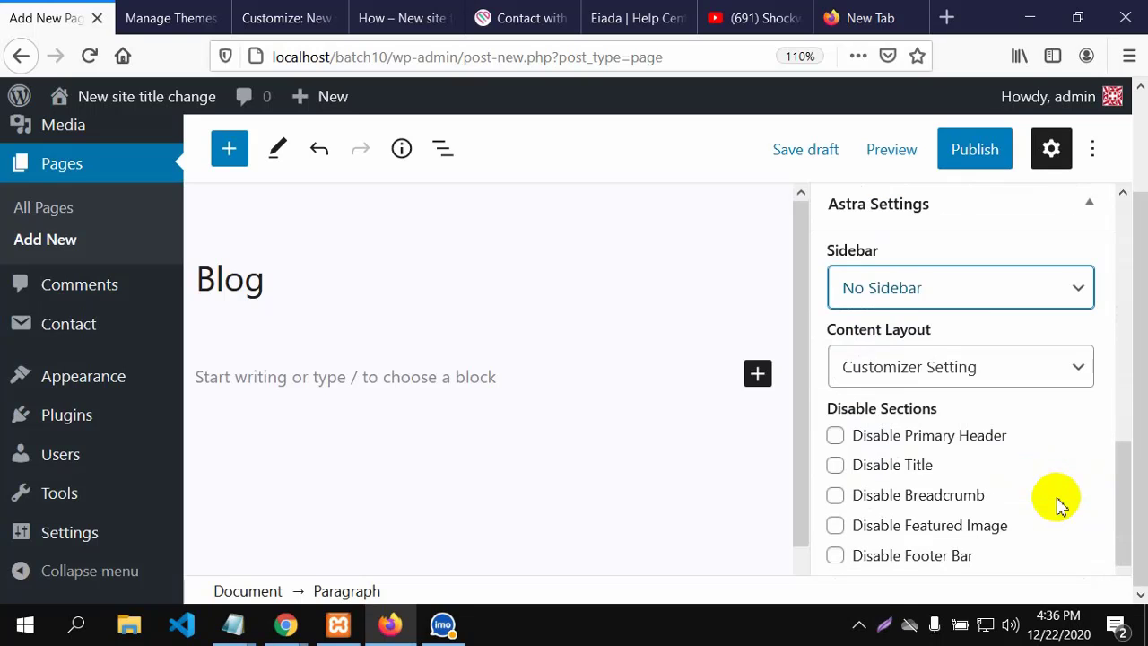
{"action": "left_click", "coordinate": [843, 465]}
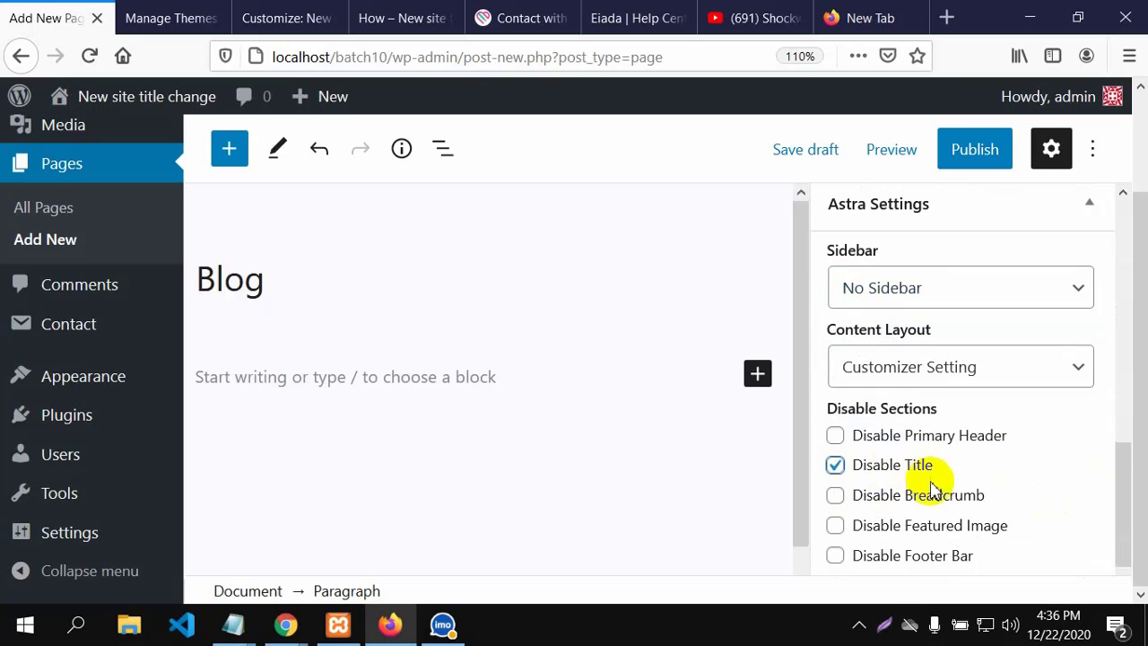
{"action": "scroll", "coordinate": [987, 471], "scroll_direction": "down", "scroll_amount": 1}
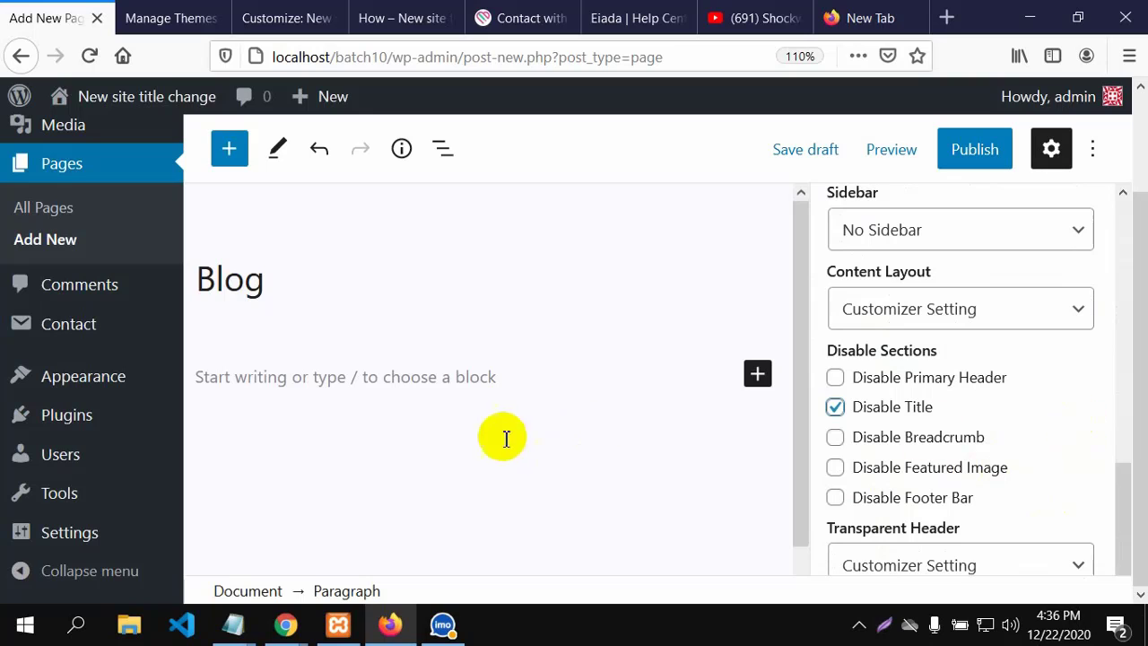
Write "The page of post" as the Blog page's paragraph and publish the page.
{"action": "left_click", "coordinate": [205, 377]}
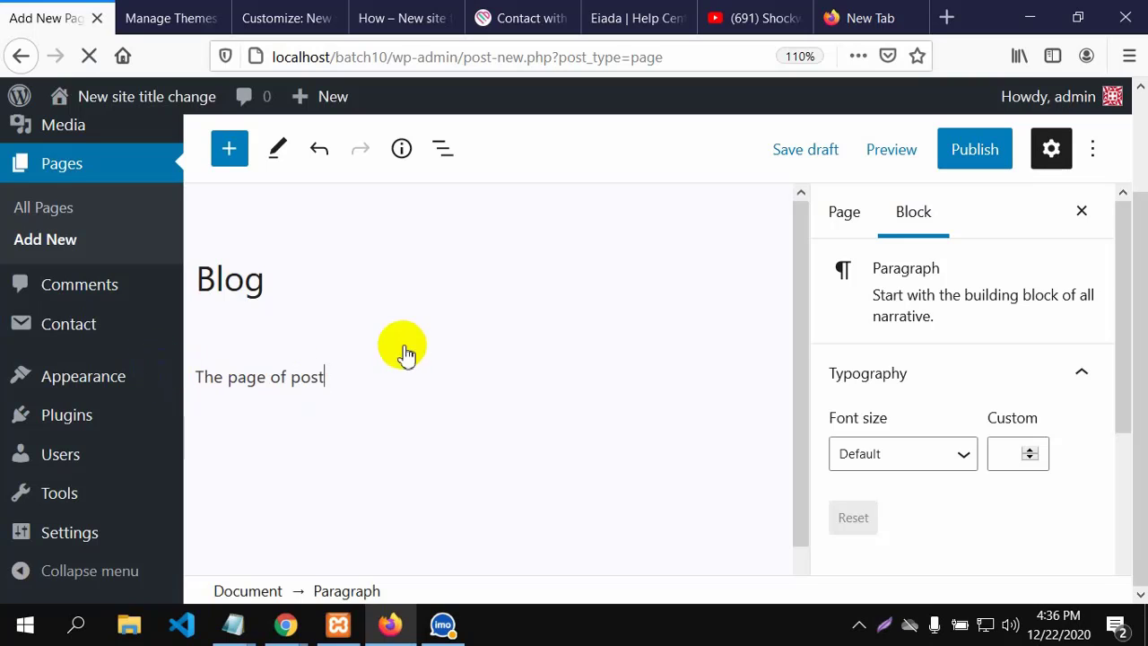
{"action": "left_click", "coordinate": [985, 155]}
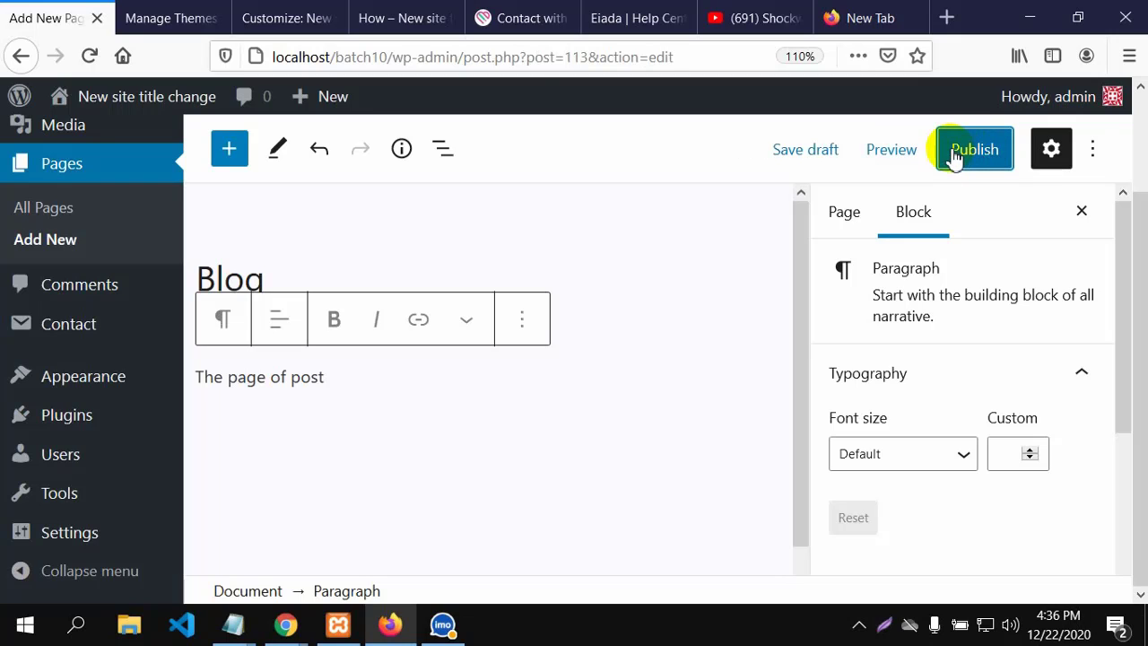
{"action": "left_click", "coordinate": [952, 154]}
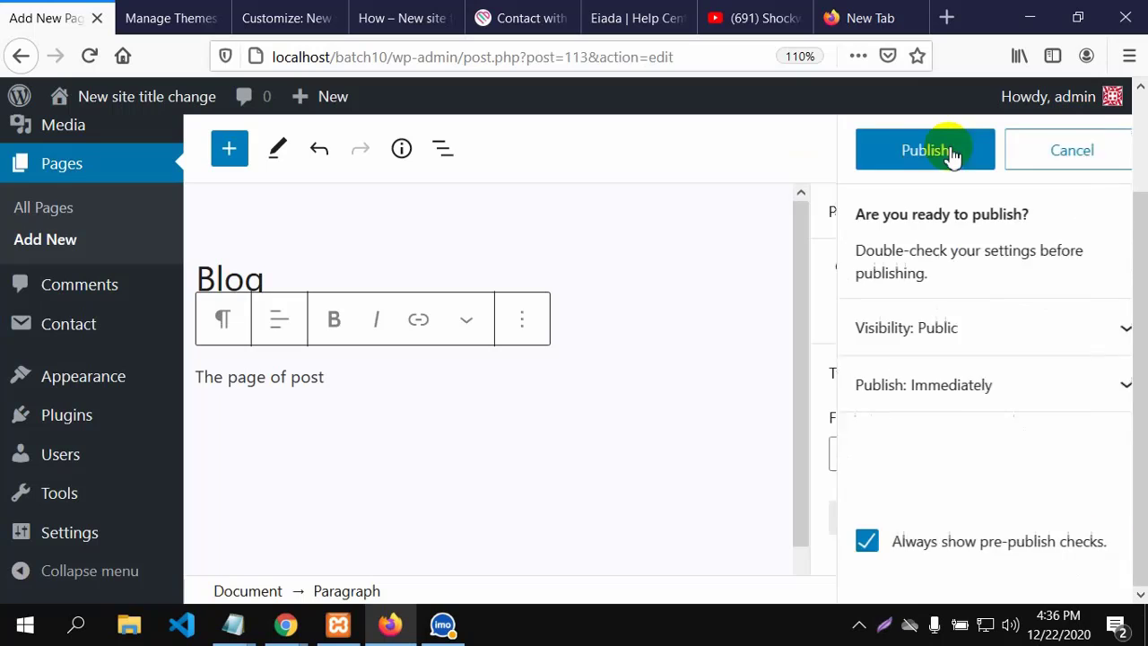
{"action": "left_click", "coordinate": [950, 154]}
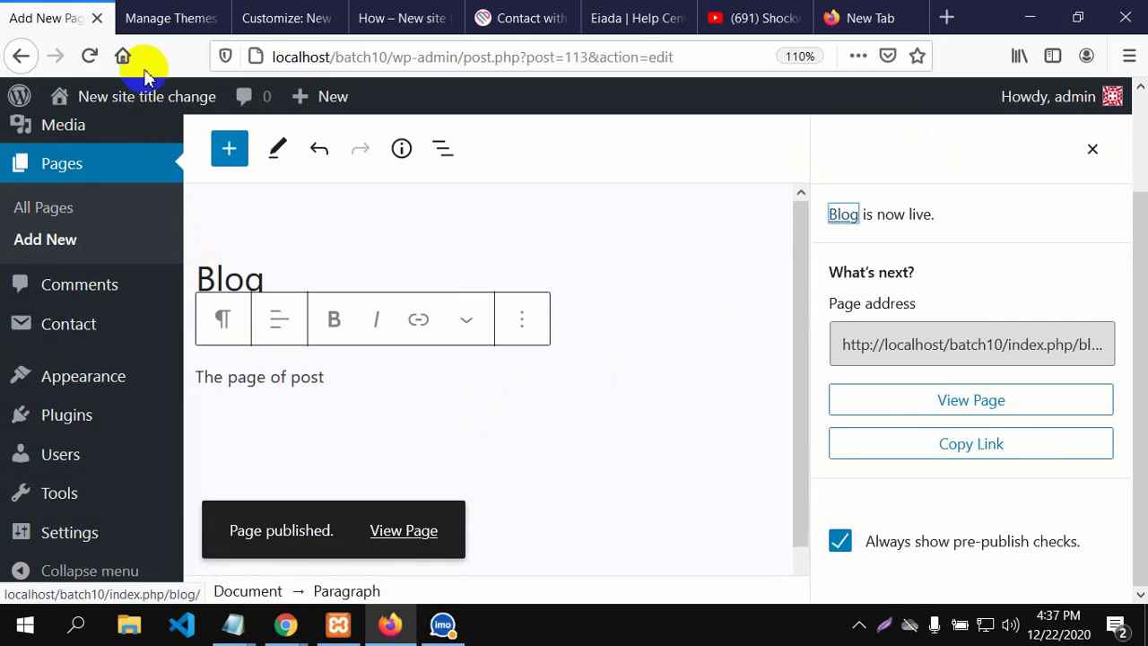
Check the menu names on the Eiada site and create a new WordPress page titled Help Center.
{"action": "left_click", "coordinate": [533, 17]}
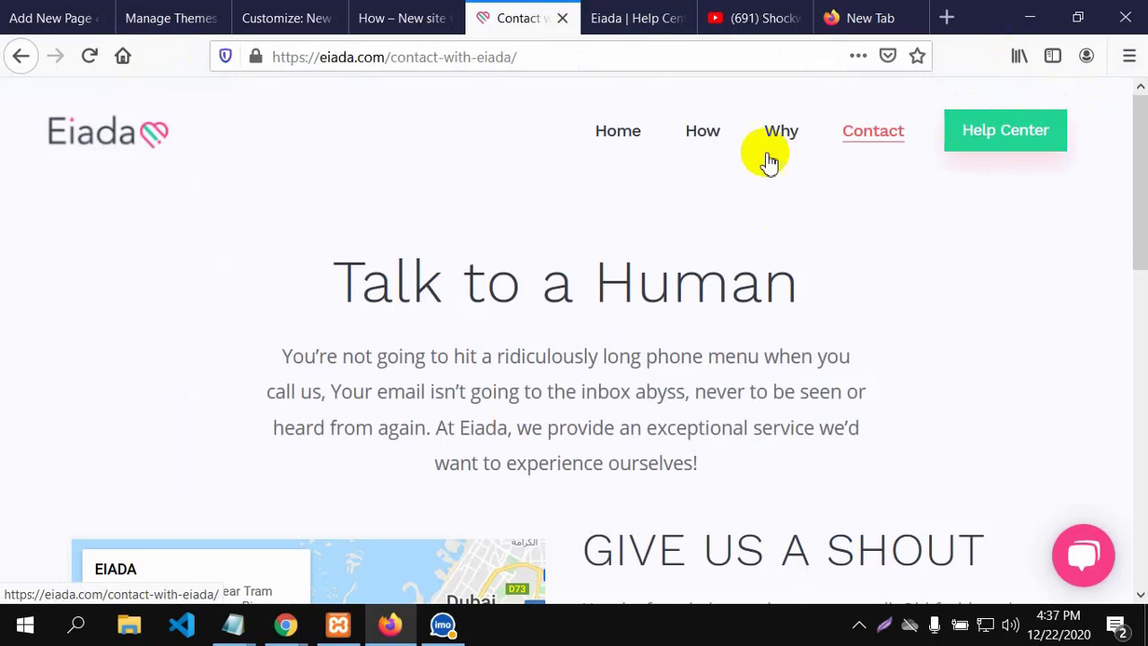
{"action": "left_click", "coordinate": [27, 25]}
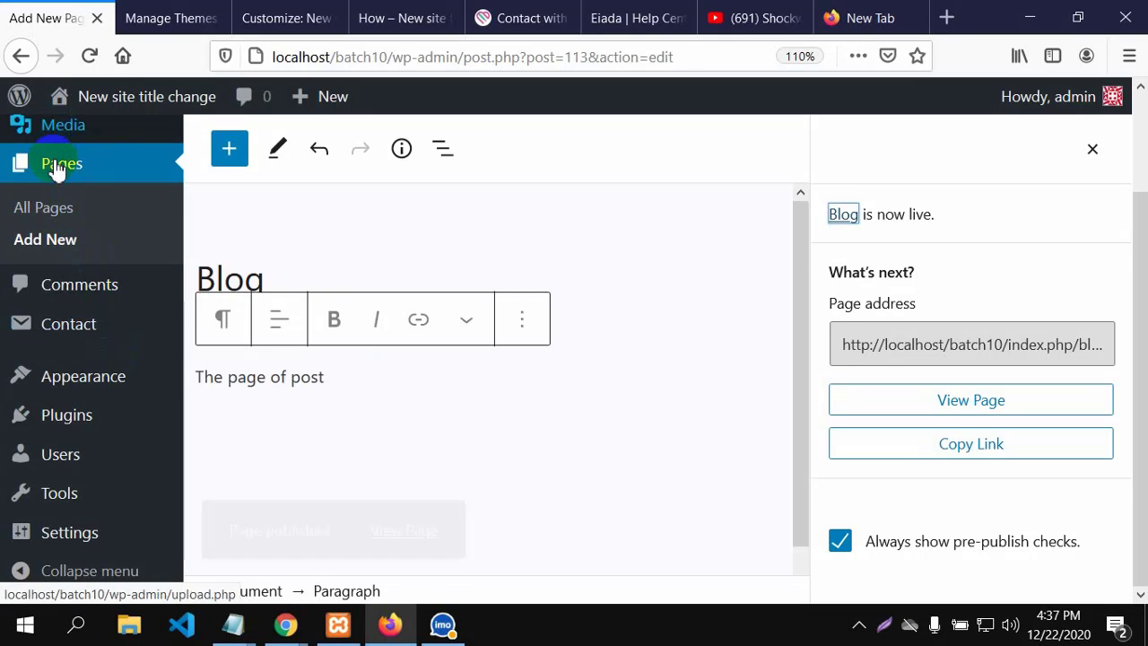
{"action": "left_click", "coordinate": [67, 246]}
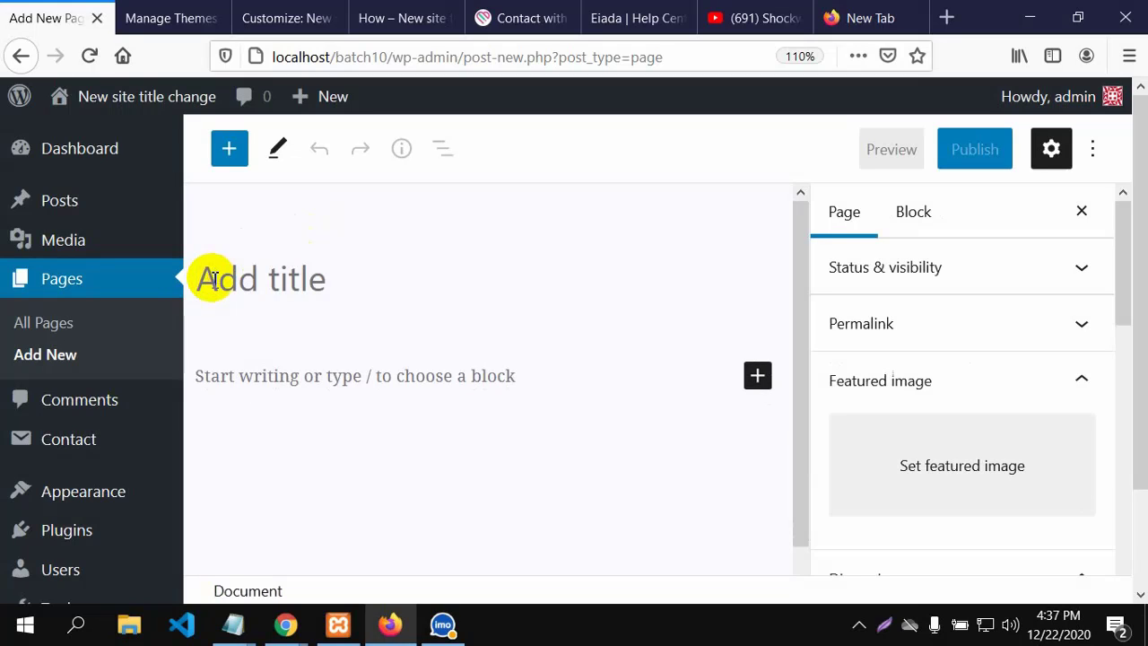
{"action": "type", "text": "Help and"}
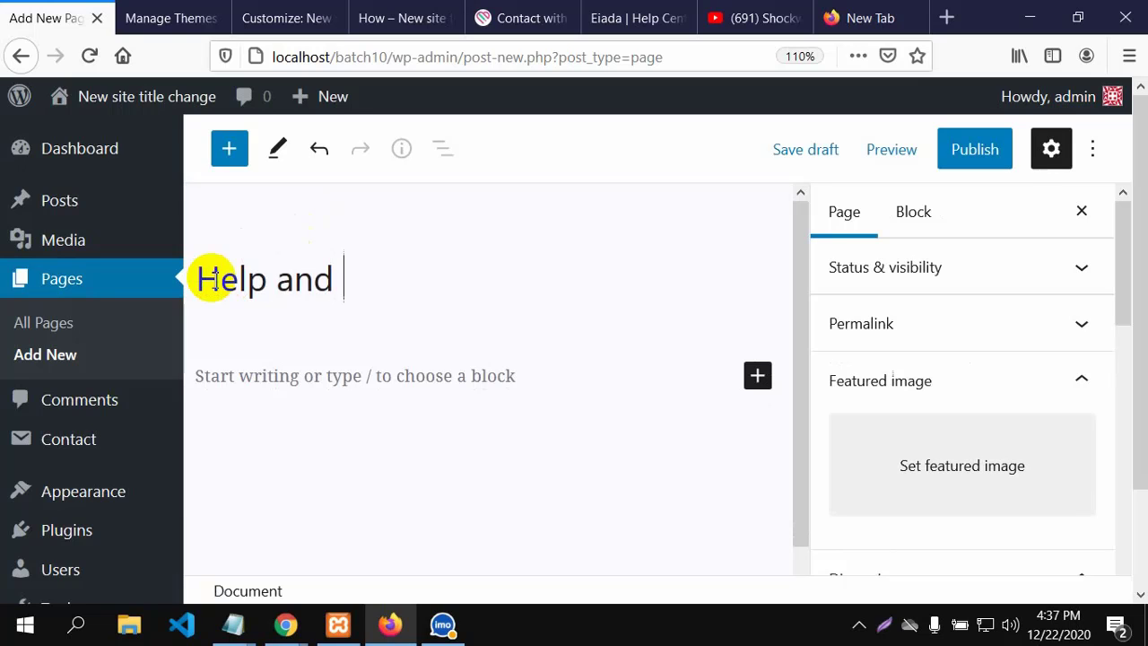
{"action": "left_click", "coordinate": [550, 20]}
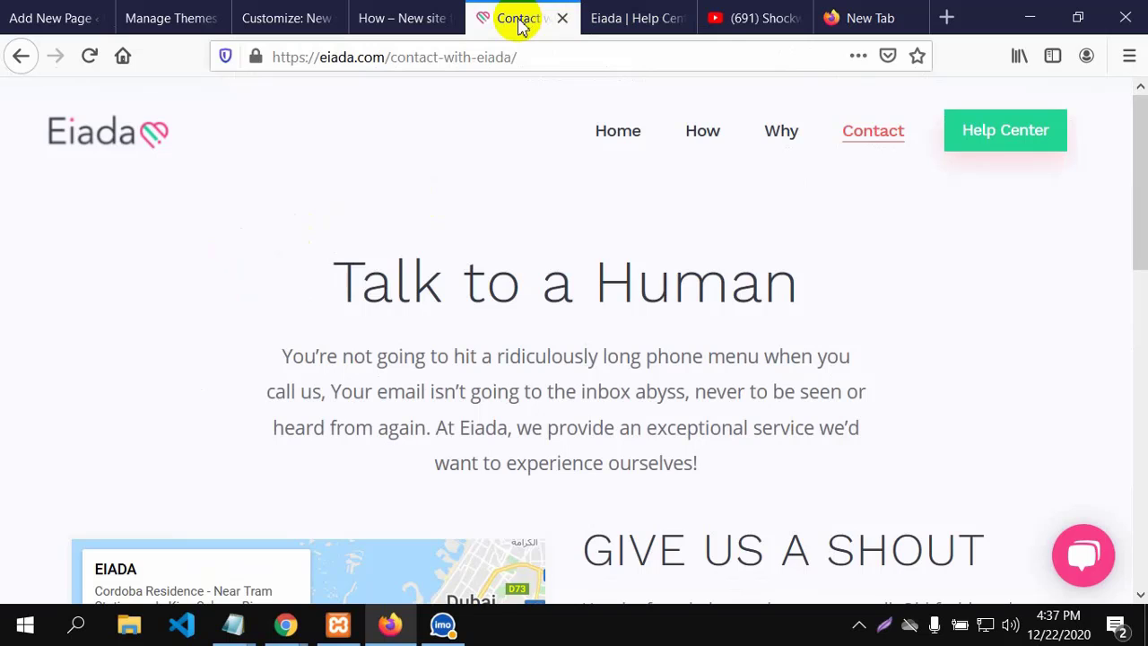
{"action": "left_click", "coordinate": [37, 21]}
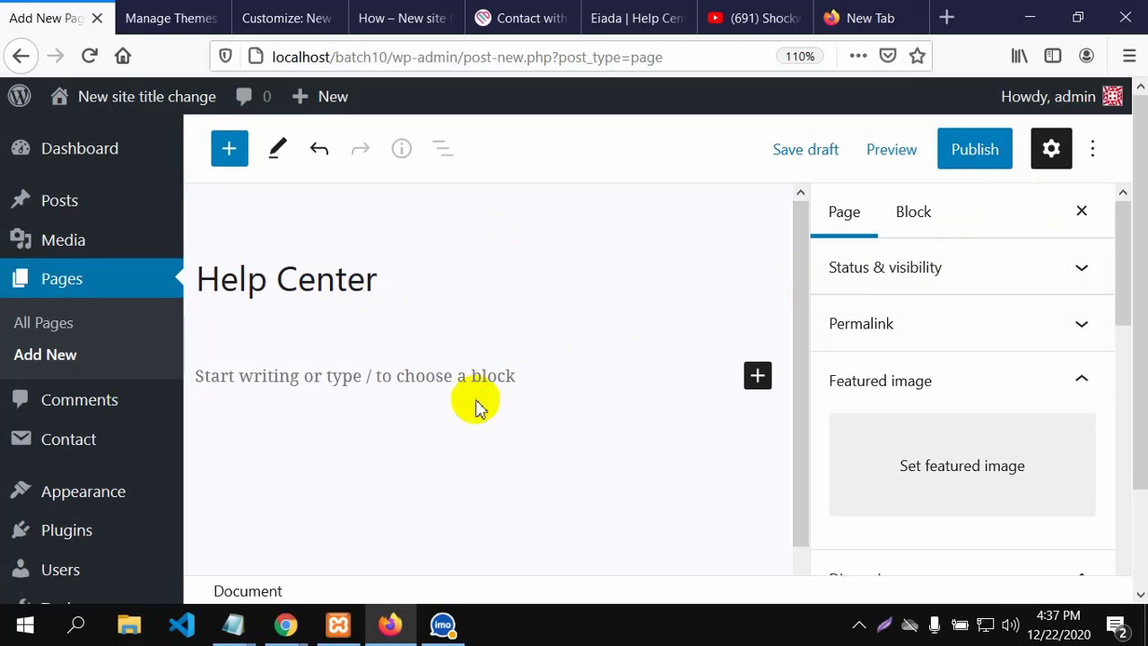
Examine the Eiada Help Center page's banner, answer search field, article categories and footer.
{"action": "left_click", "coordinate": [640, 17]}
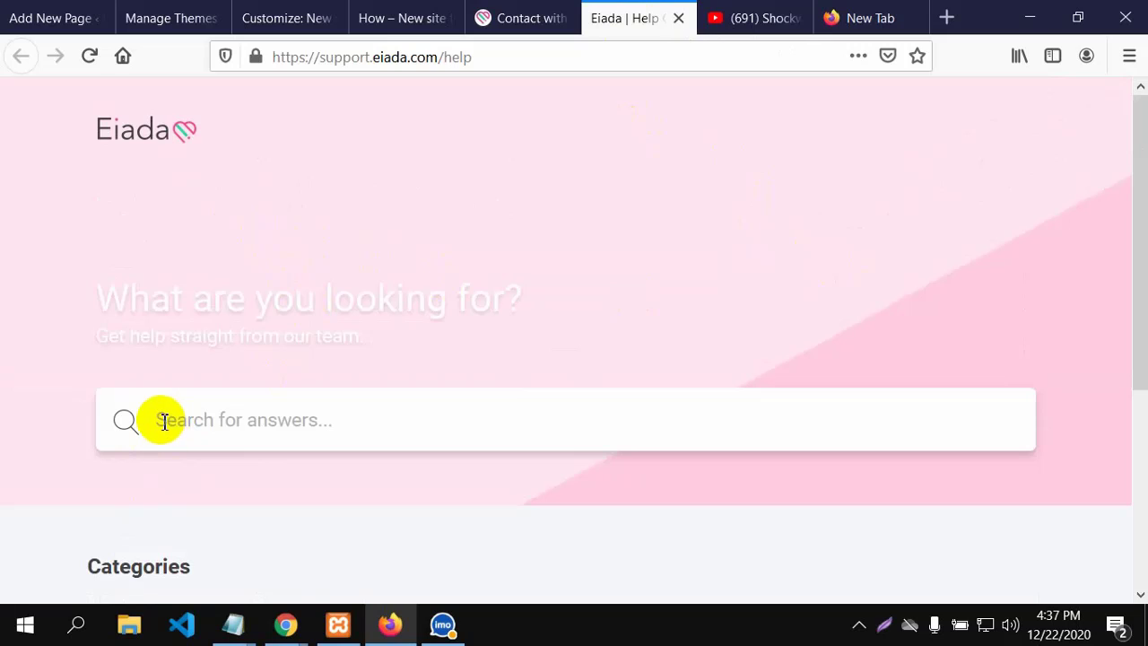
{"action": "left_click", "coordinate": [359, 413]}
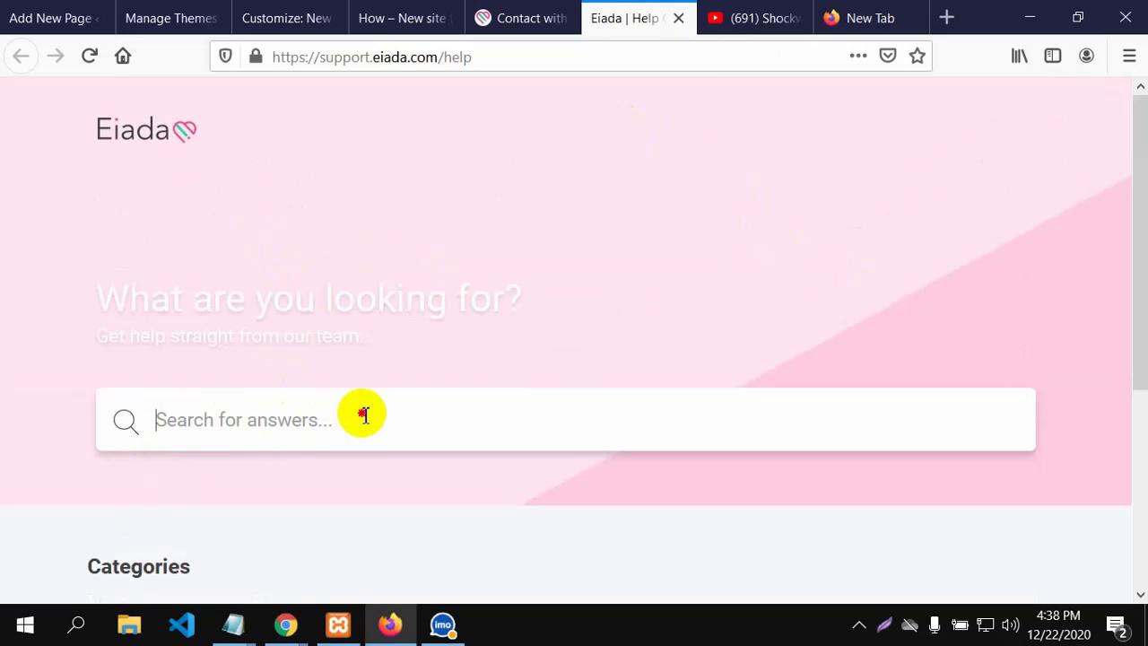
{"action": "scroll", "coordinate": [365, 414], "scroll_direction": "down", "scroll_amount": 3}
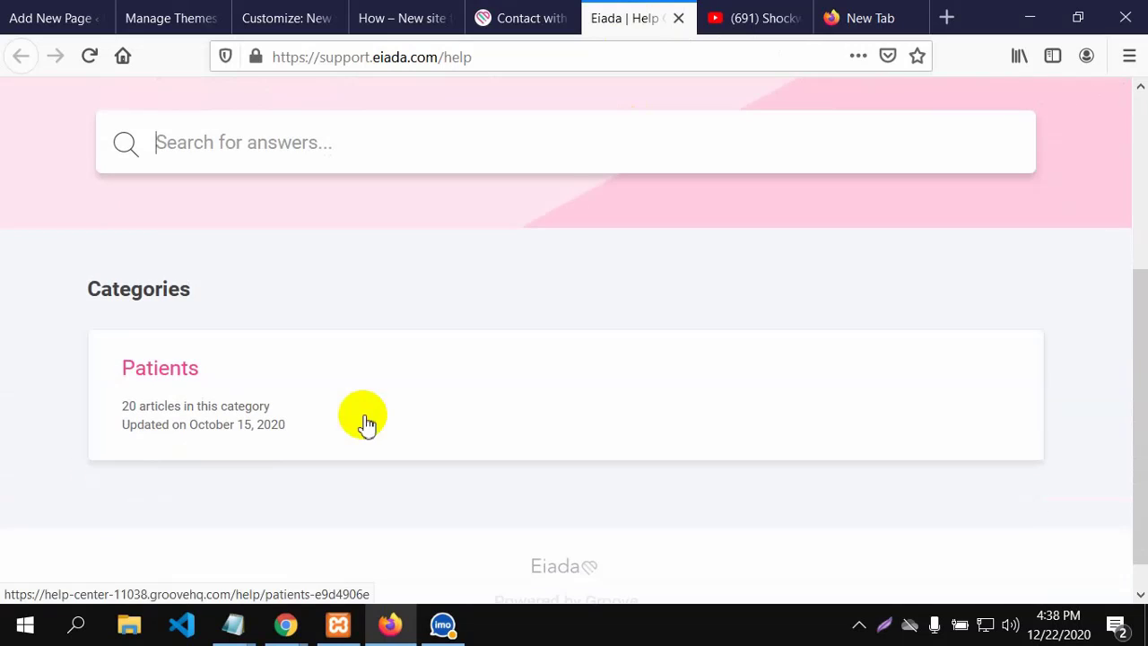
{"action": "scroll", "coordinate": [365, 422], "scroll_direction": "down", "scroll_amount": 1}
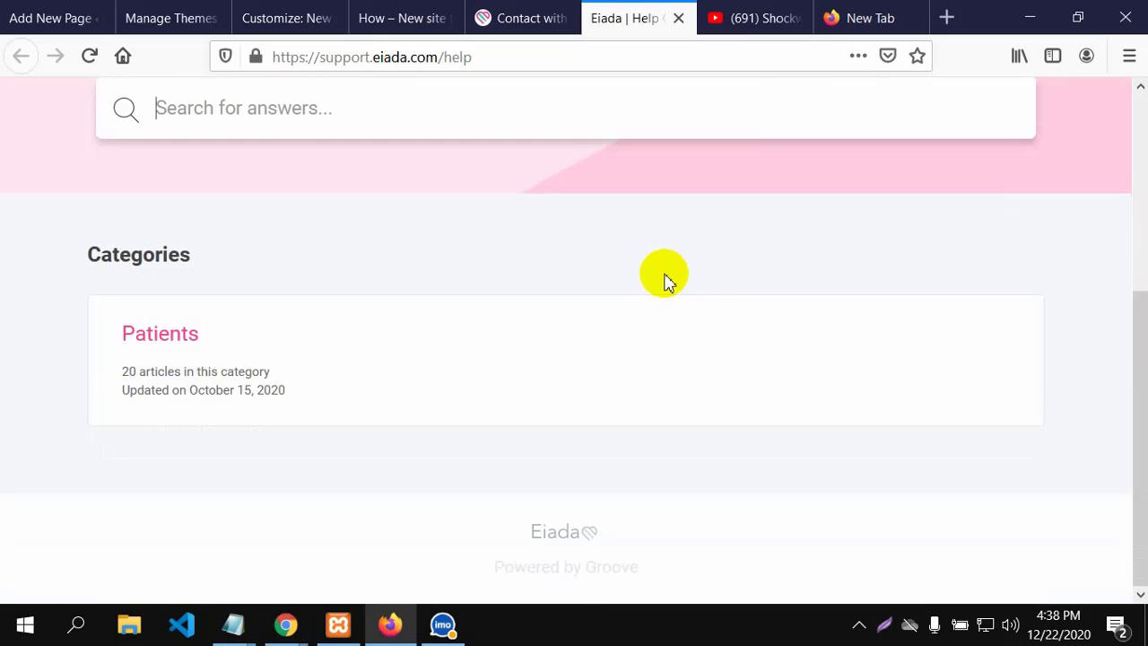
{"action": "scroll", "coordinate": [664, 296], "scroll_direction": "up", "scroll_amount": 4}
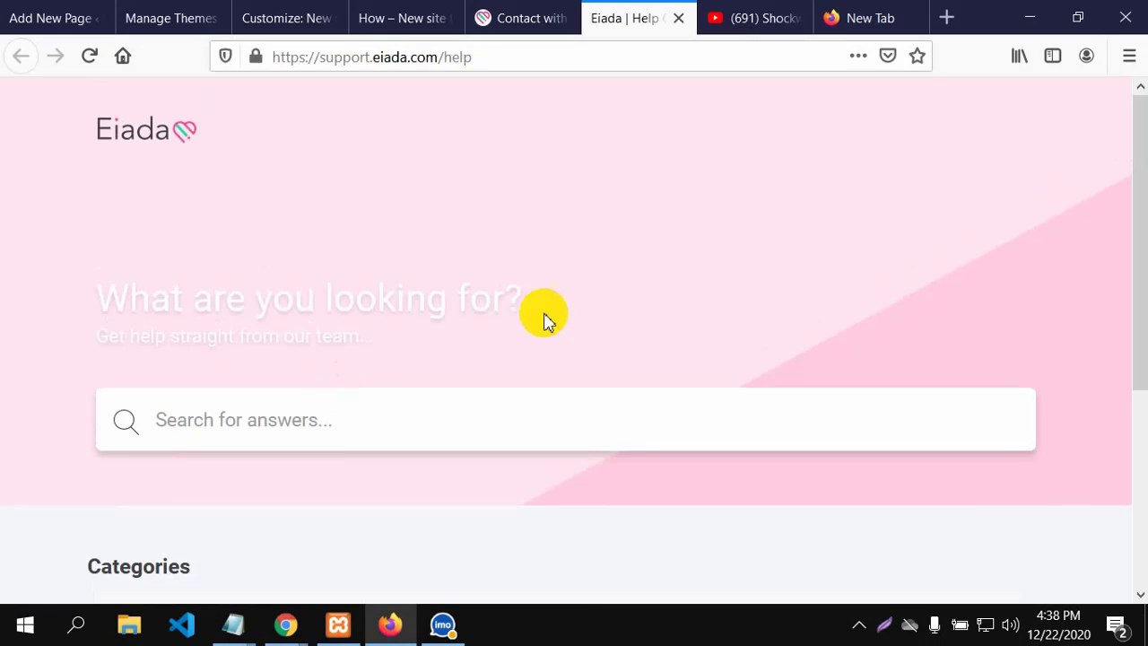
{"action": "scroll", "coordinate": [275, 261], "scroll_direction": "down", "scroll_amount": 4}
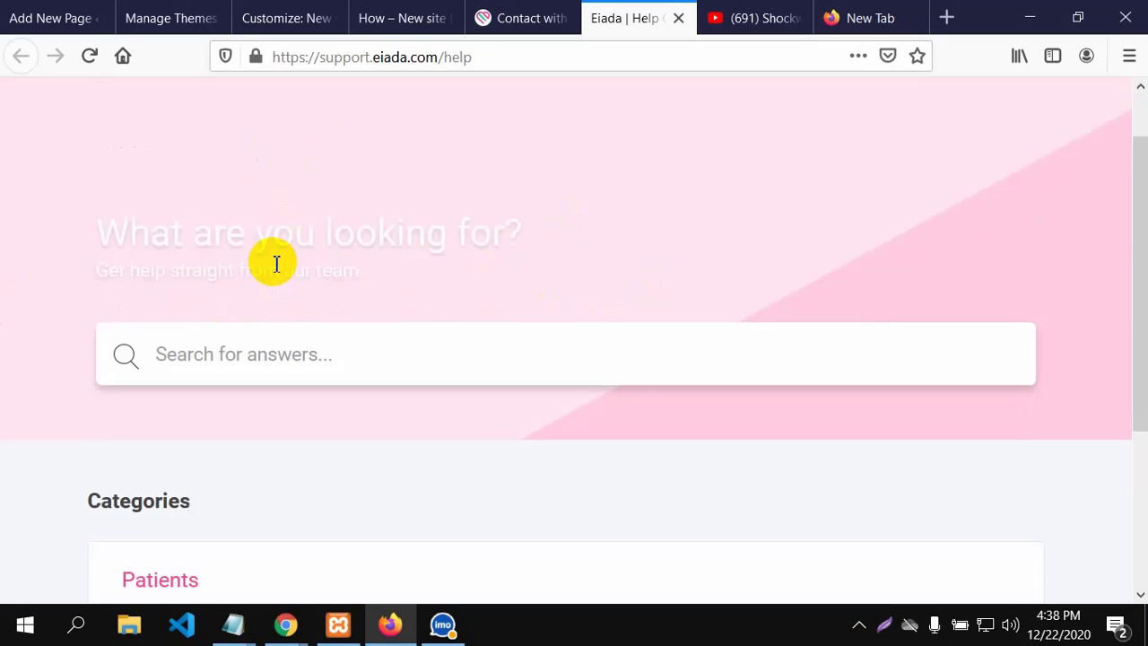
{"action": "scroll", "coordinate": [377, 257], "scroll_direction": "up", "scroll_amount": 3}
{"action": "scroll", "coordinate": [763, 244], "scroll_direction": "up", "scroll_amount": 2}
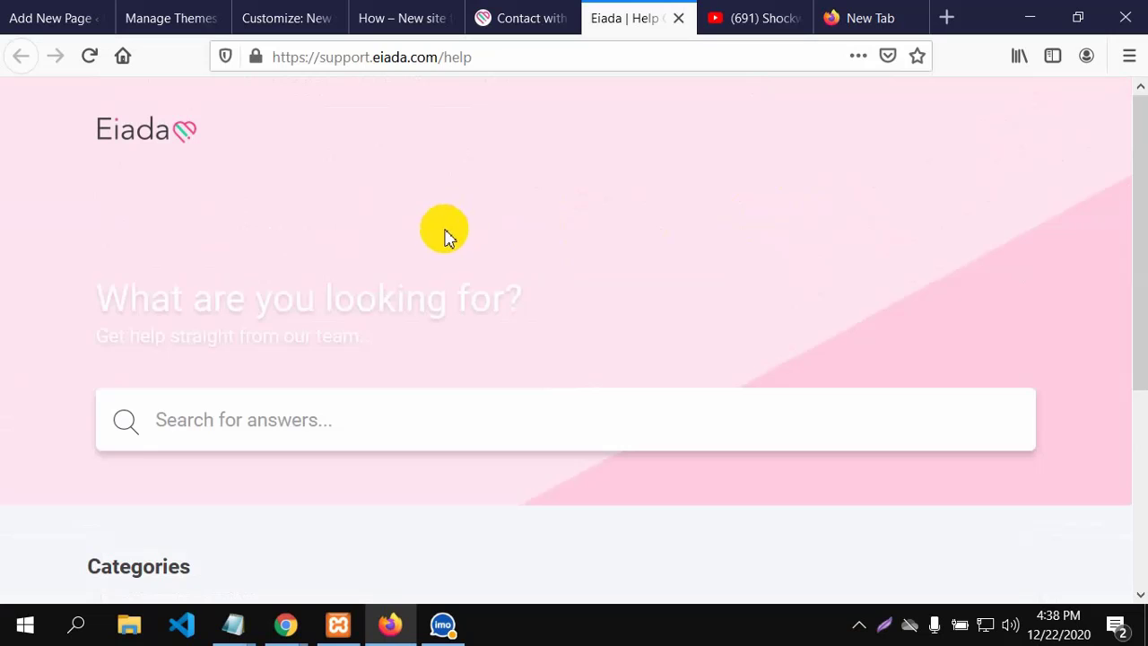
{"action": "scroll", "coordinate": [529, 315], "scroll_direction": "down", "scroll_amount": 3}
{"action": "scroll", "coordinate": [534, 316], "scroll_direction": "up", "scroll_amount": 3}
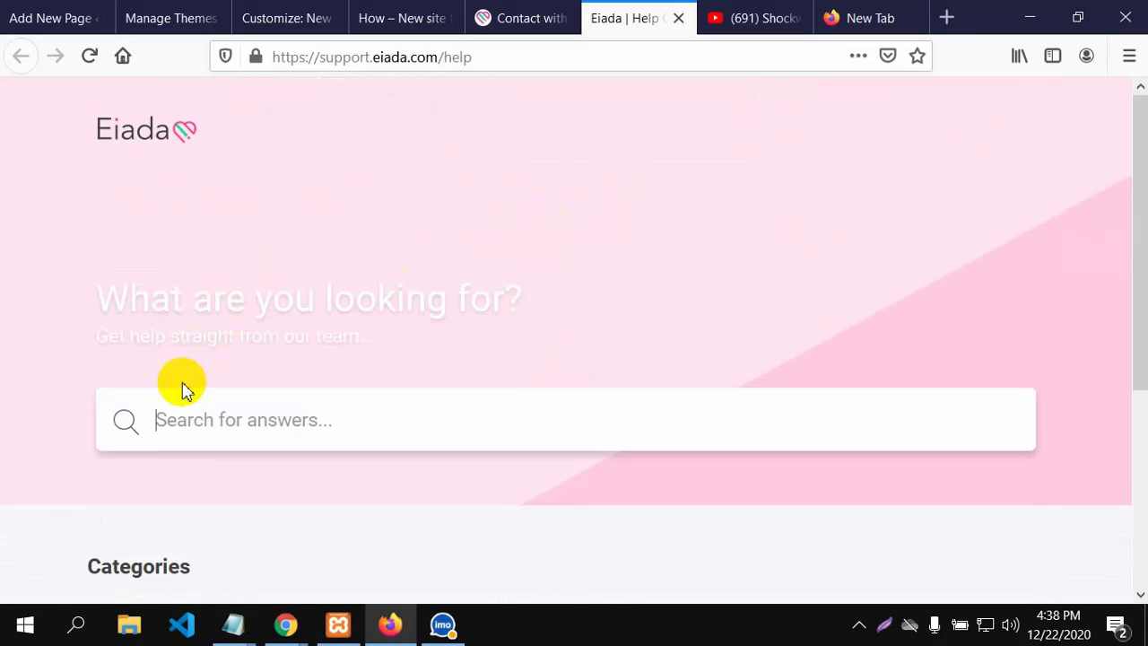
{"action": "left_click", "coordinate": [334, 435]}
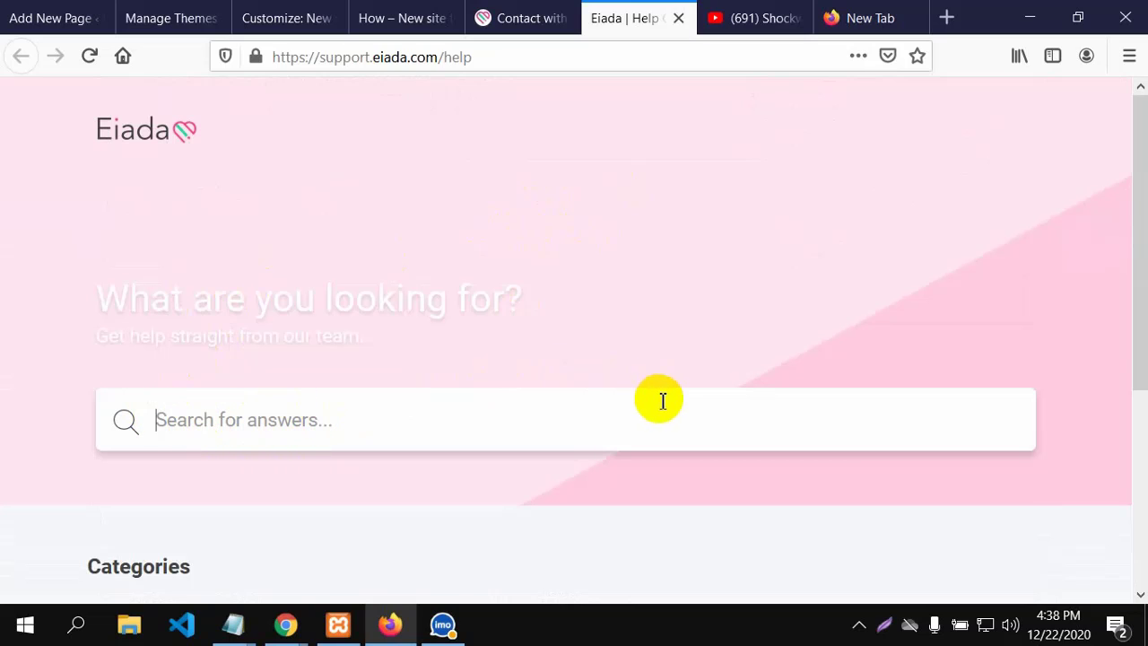
{"action": "left_click", "coordinate": [341, 398]}
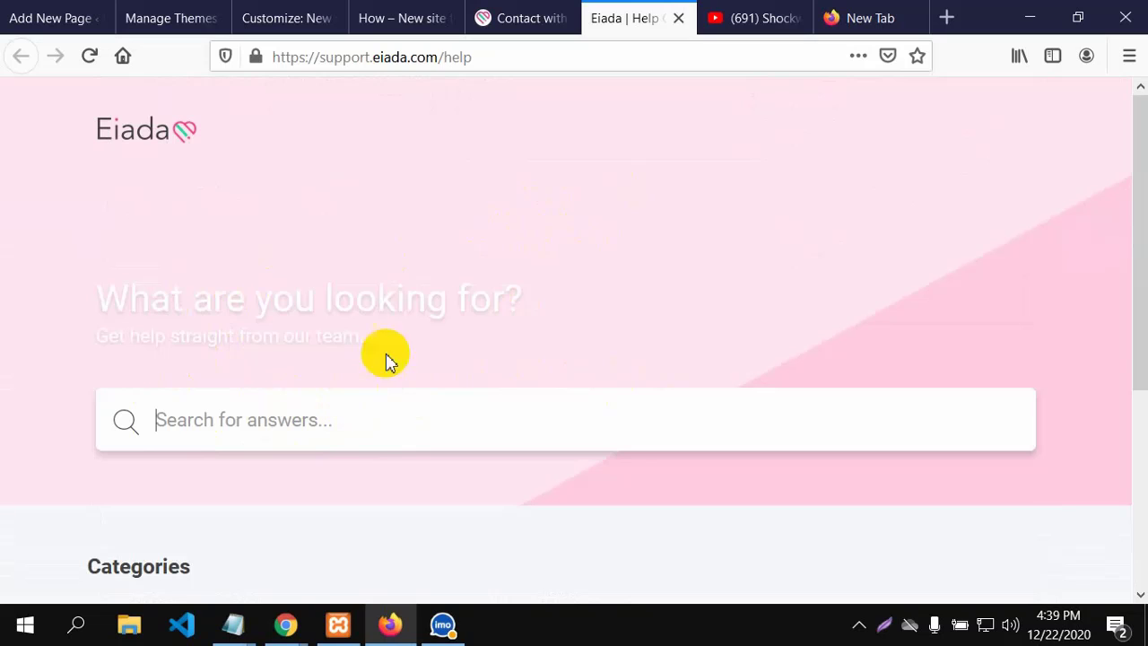
{"action": "scroll", "coordinate": [333, 302], "scroll_direction": "down", "scroll_amount": 2}
{"action": "scroll", "coordinate": [333, 302], "scroll_direction": "up", "scroll_amount": 2}
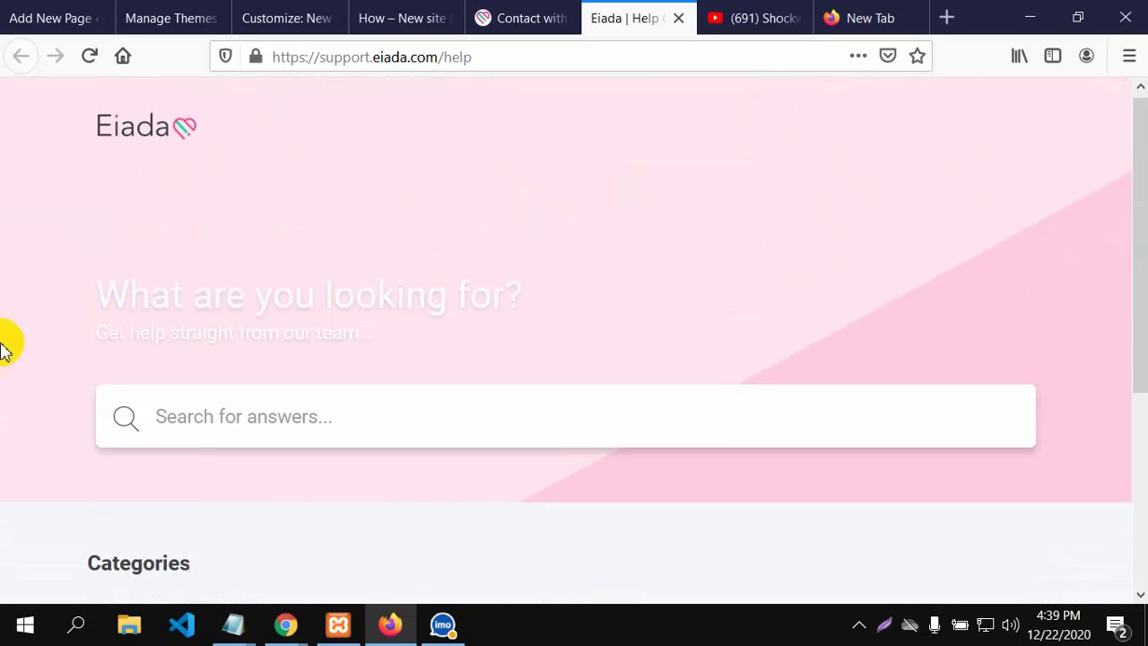
Return to the WordPress editor and write "It is the page of help center" as the Help Center page's paragraph.
{"action": "left_click", "coordinate": [41, 20]}
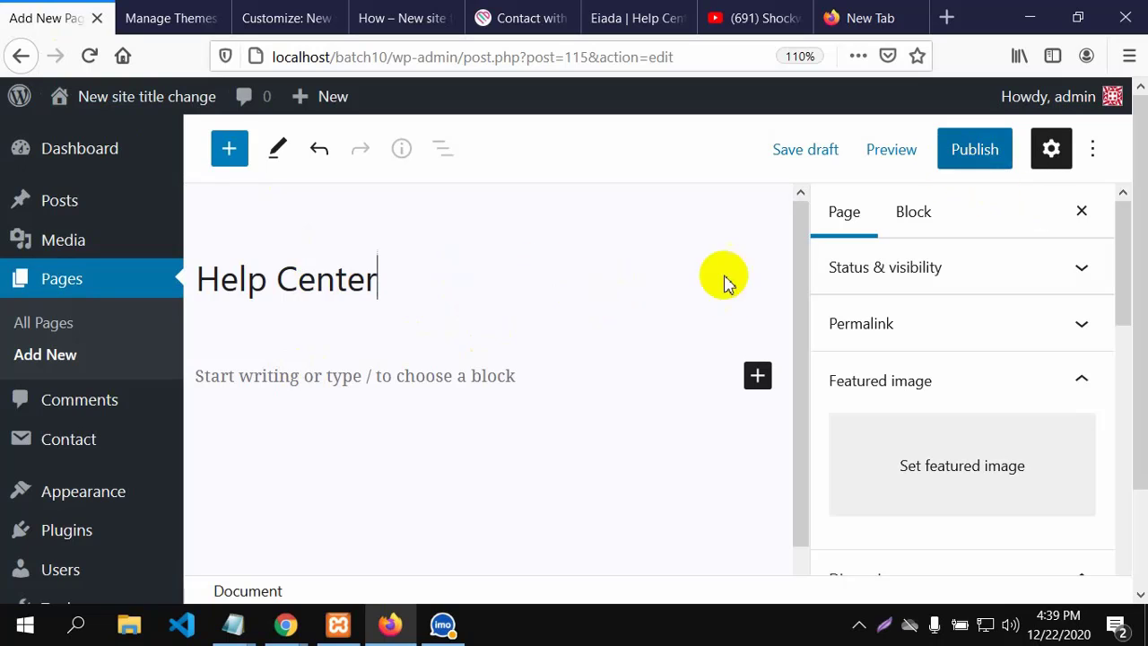
{"action": "left_click", "coordinate": [223, 386]}
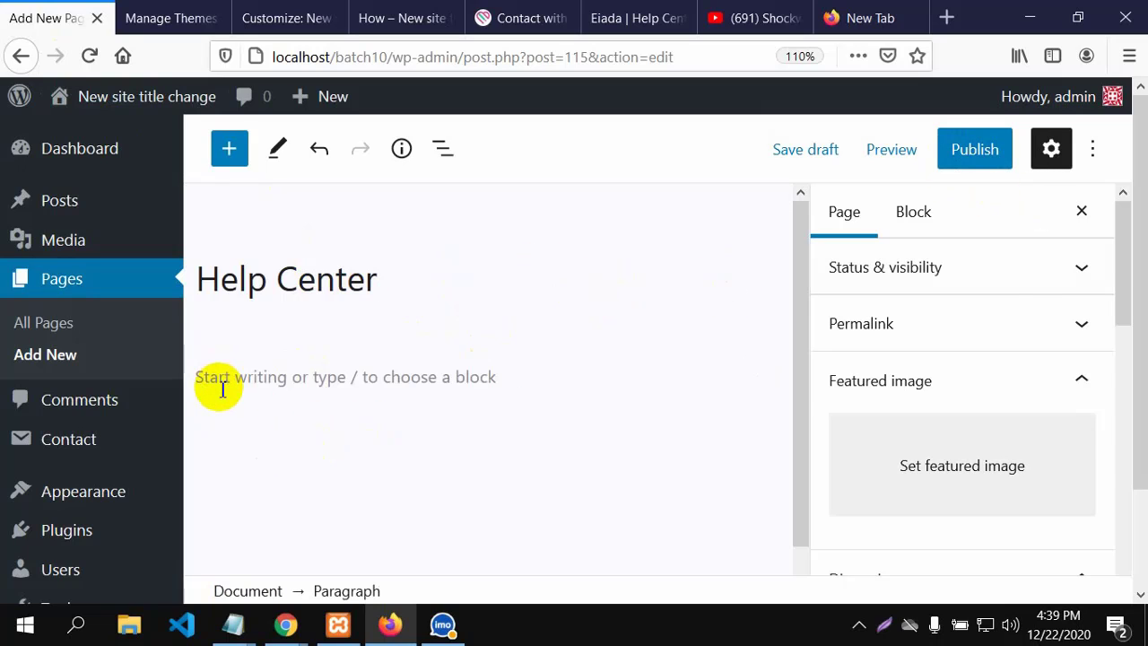
{"action": "left_click", "coordinate": [223, 387]}
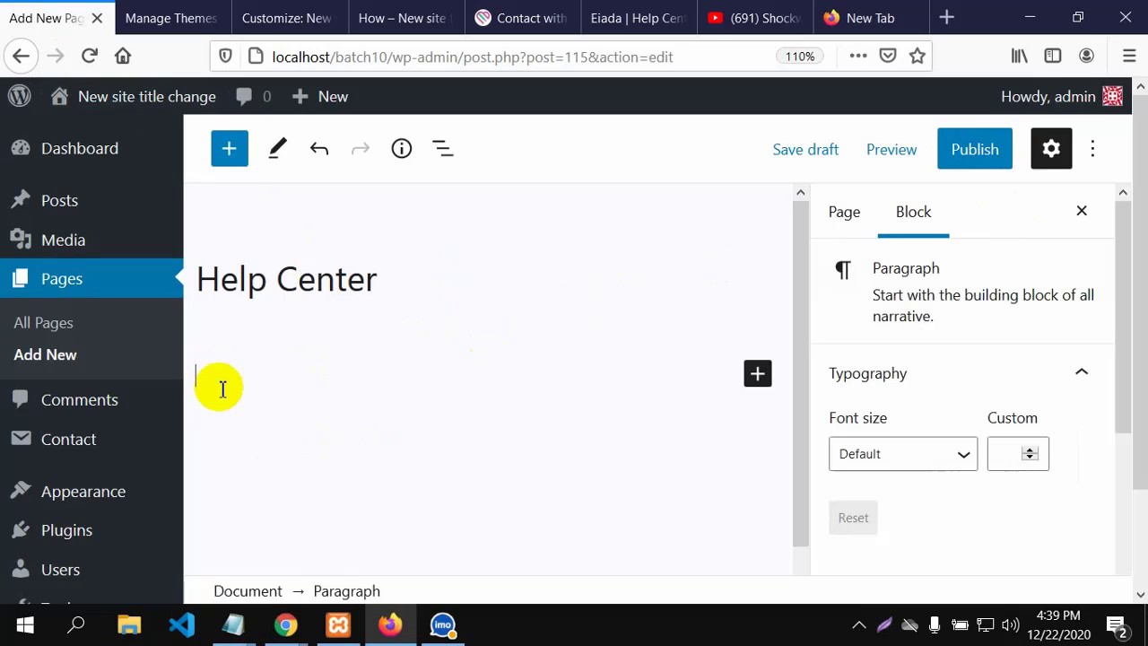
{"action": "type", "text": "It is the page"}
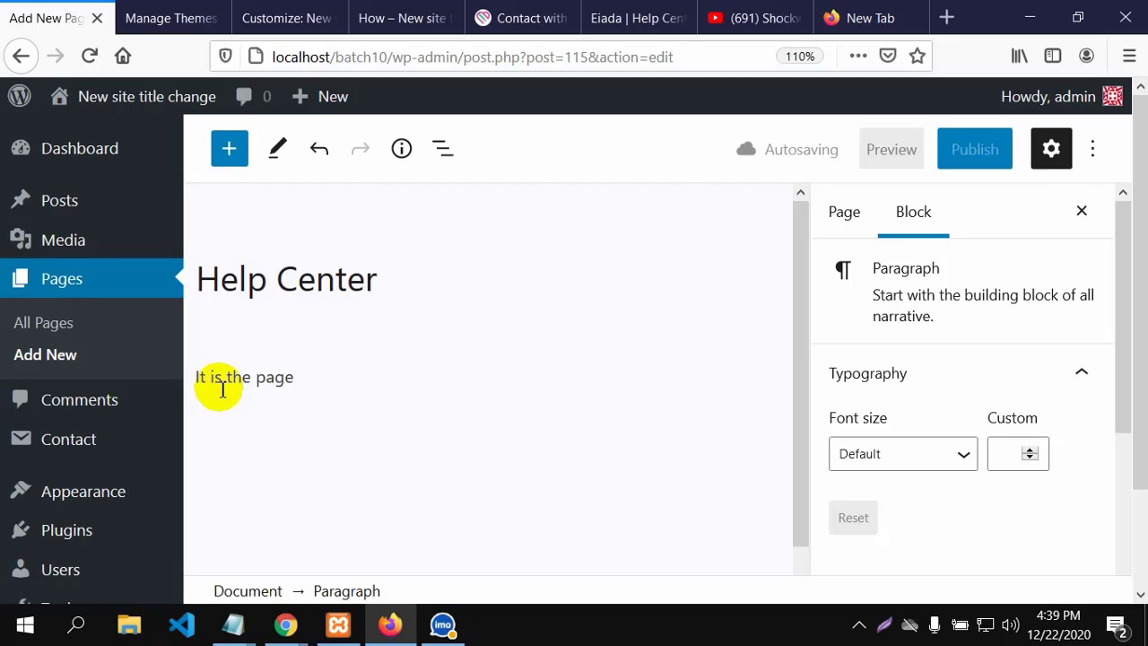
{"action": "type", "text": "p center"}
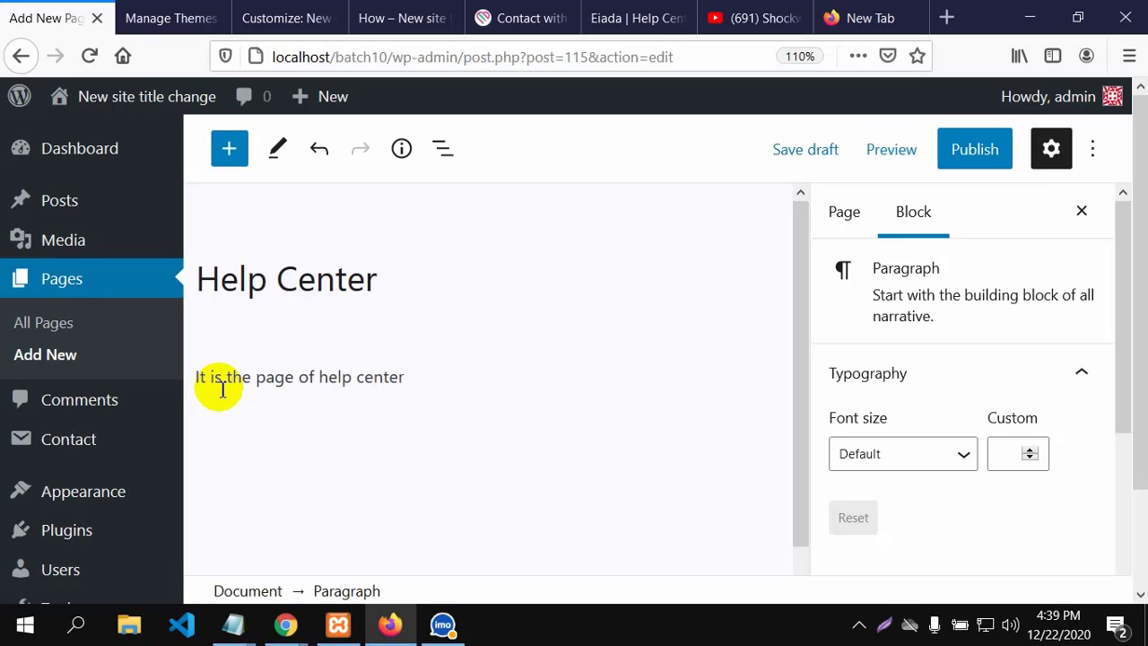
Publish the Help Center page and check the navigation on the site's How page.
{"action": "left_click", "coordinate": [962, 161]}
{"action": "left_click", "coordinate": [940, 161]}
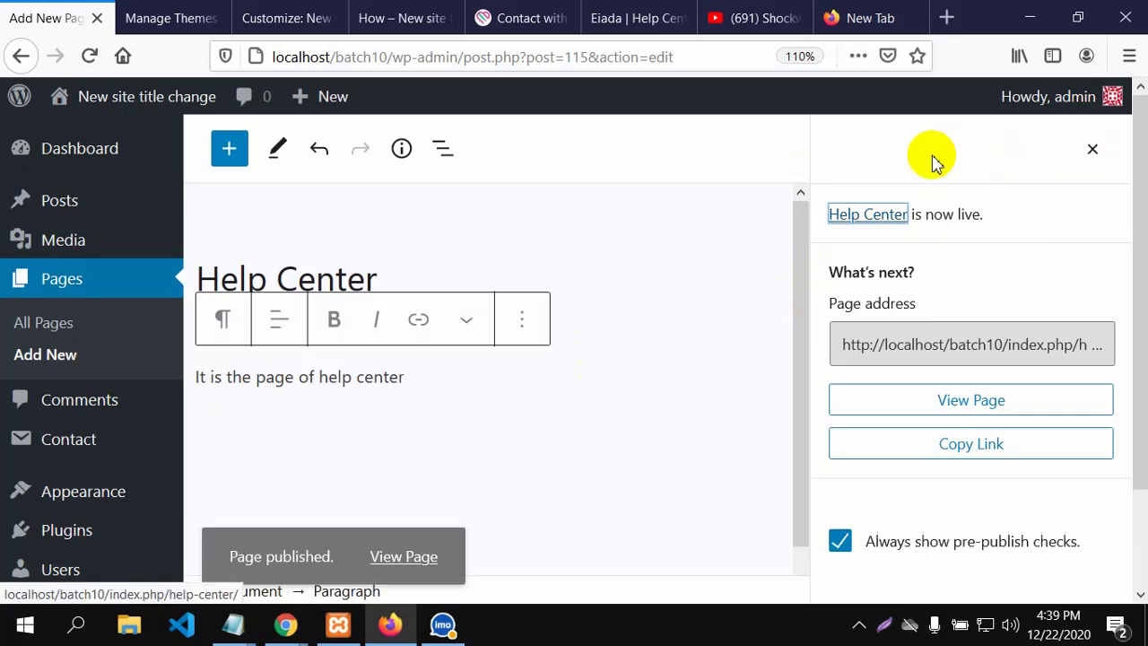
{"action": "scroll", "coordinate": [731, 449], "scroll_direction": "down", "scroll_amount": 1}
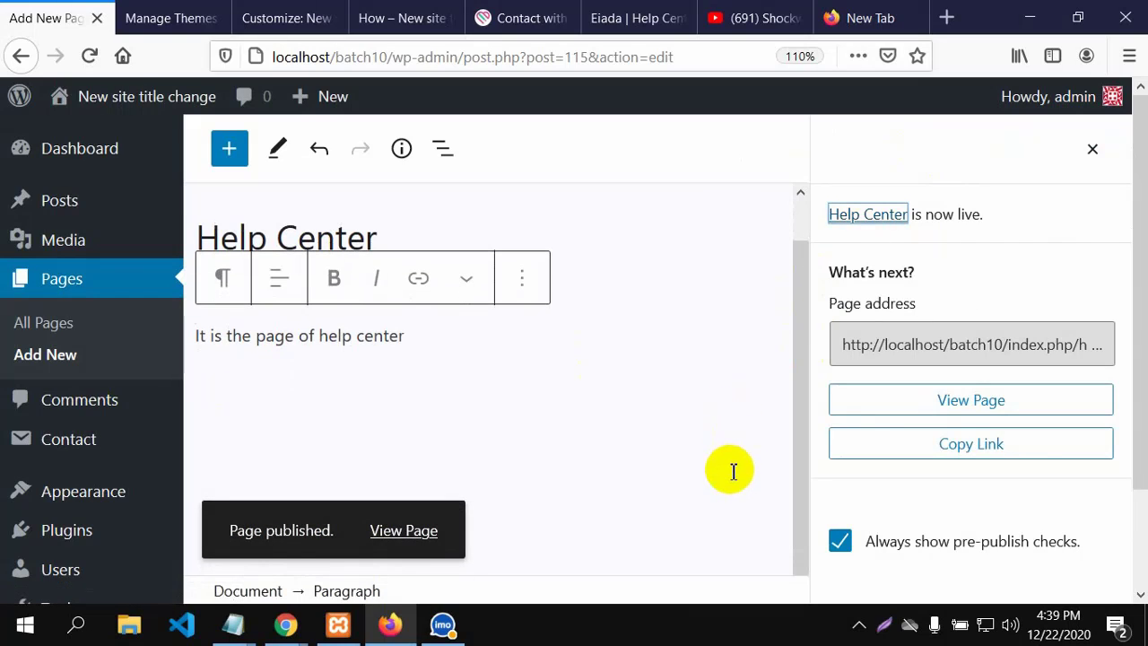
{"action": "scroll", "coordinate": [733, 471], "scroll_direction": "down", "scroll_amount": 2}
{"action": "scroll", "coordinate": [720, 499], "scroll_direction": "up", "scroll_amount": 1}
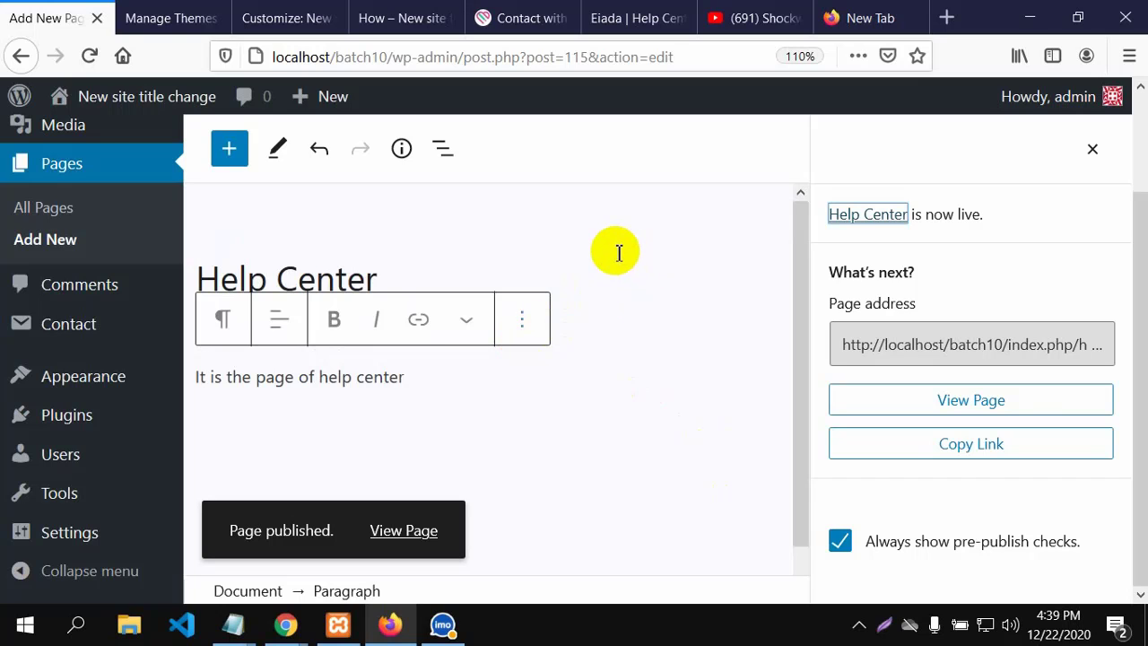
{"action": "left_click", "coordinate": [379, 11]}
{"action": "scroll", "coordinate": [1116, 538], "scroll_direction": "up", "scroll_amount": 15}
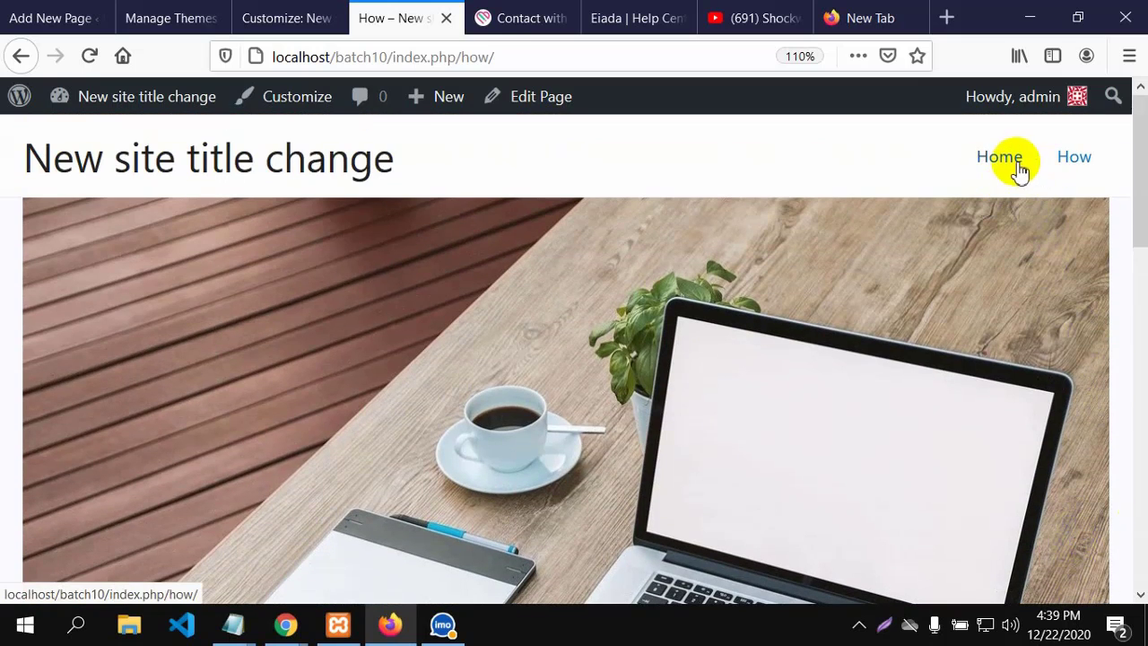
{"action": "left_click", "coordinate": [47, 20]}
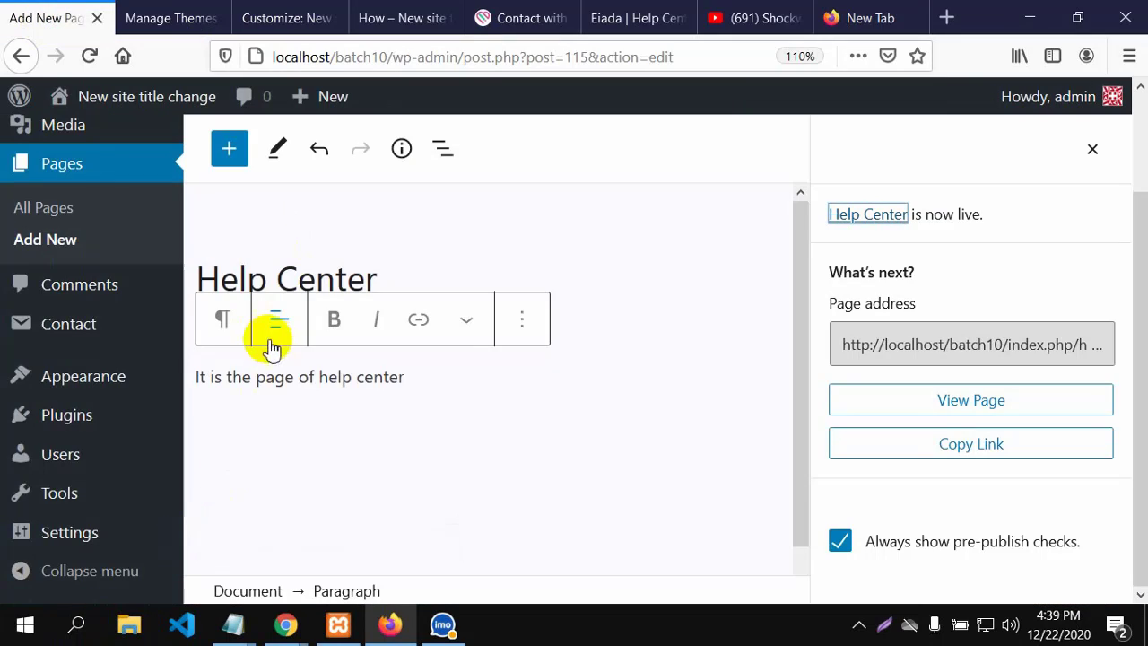
Add the why, Blog and Help Center pages to the Primary menu in the WordPress menu settings.
{"action": "left_click", "coordinate": [79, 386]}
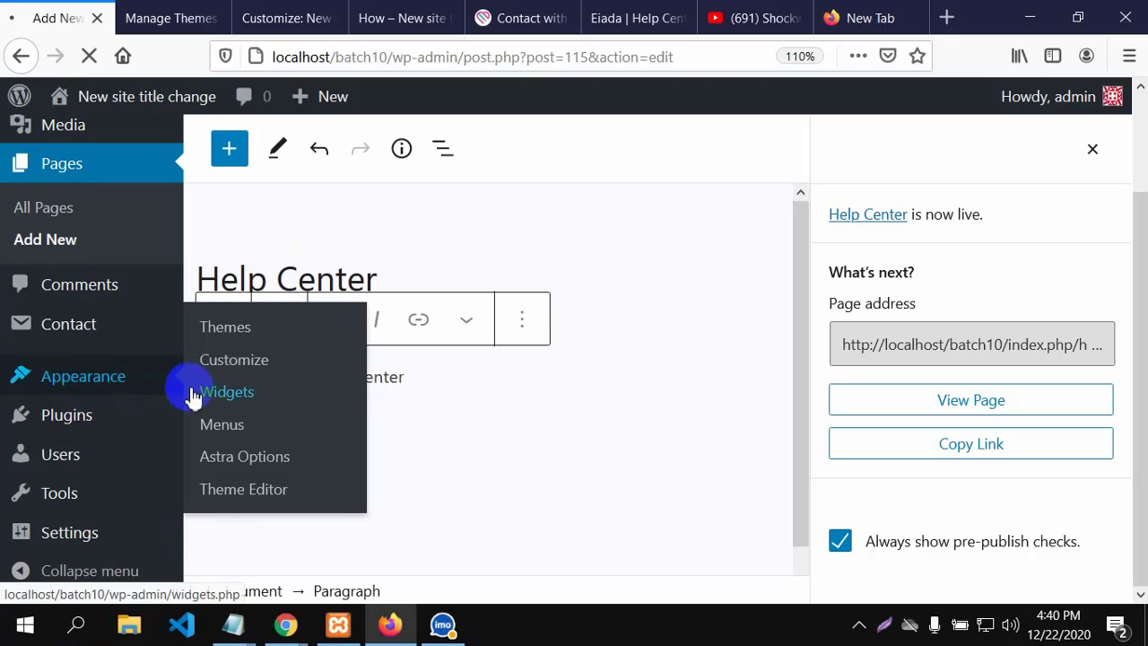
{"action": "left_click", "coordinate": [225, 433]}
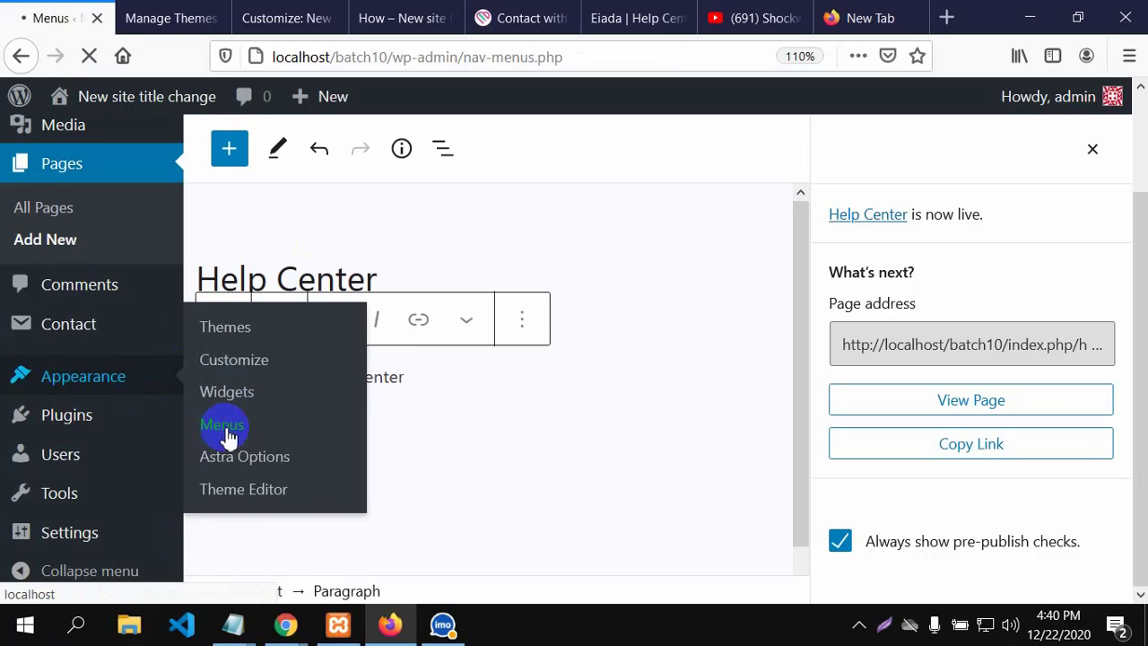
{"action": "scroll", "coordinate": [237, 439], "scroll_direction": "down", "scroll_amount": 2}
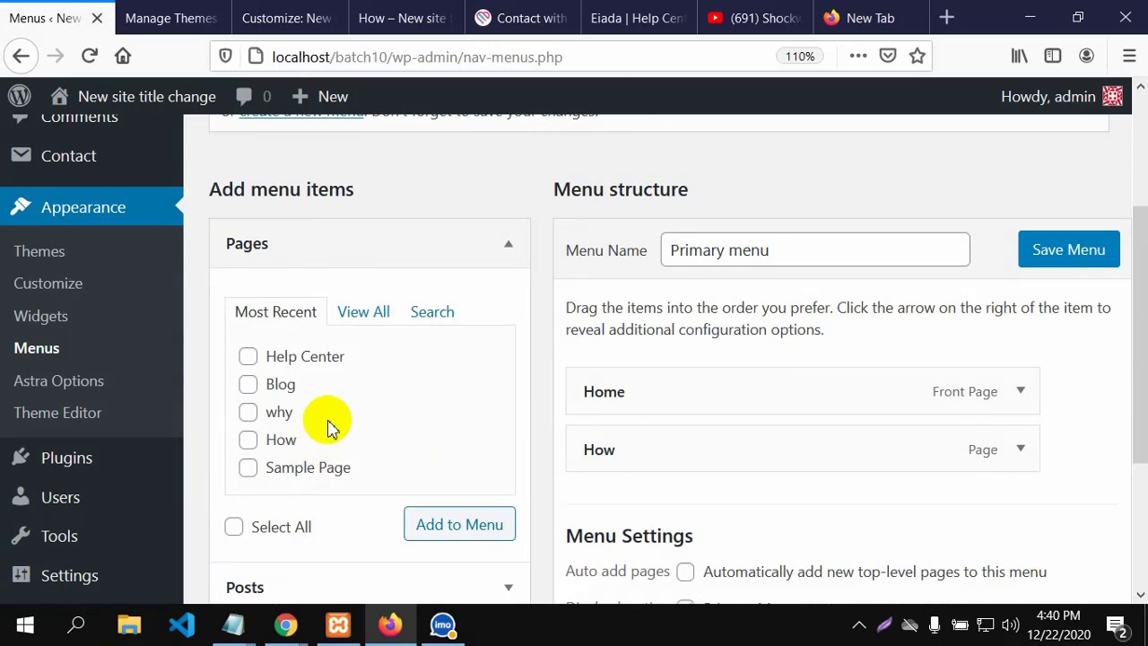
{"action": "left_click_drag", "start_coordinate": [612, 484], "coordinate": [611, 429]}
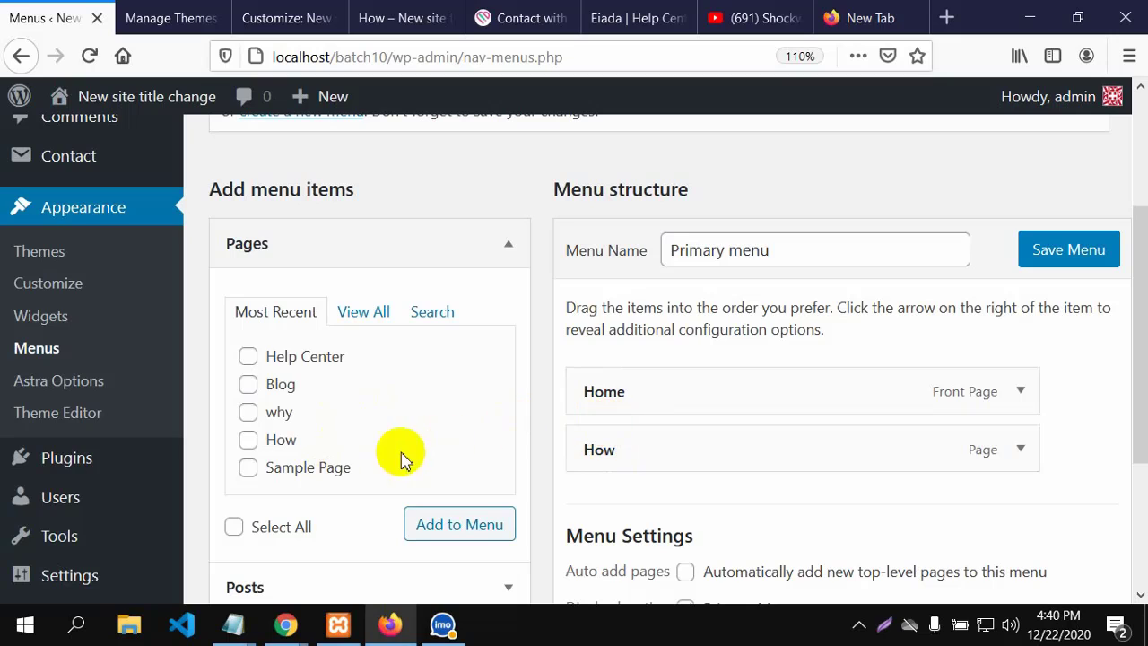
{"action": "left_click", "coordinate": [247, 384]}
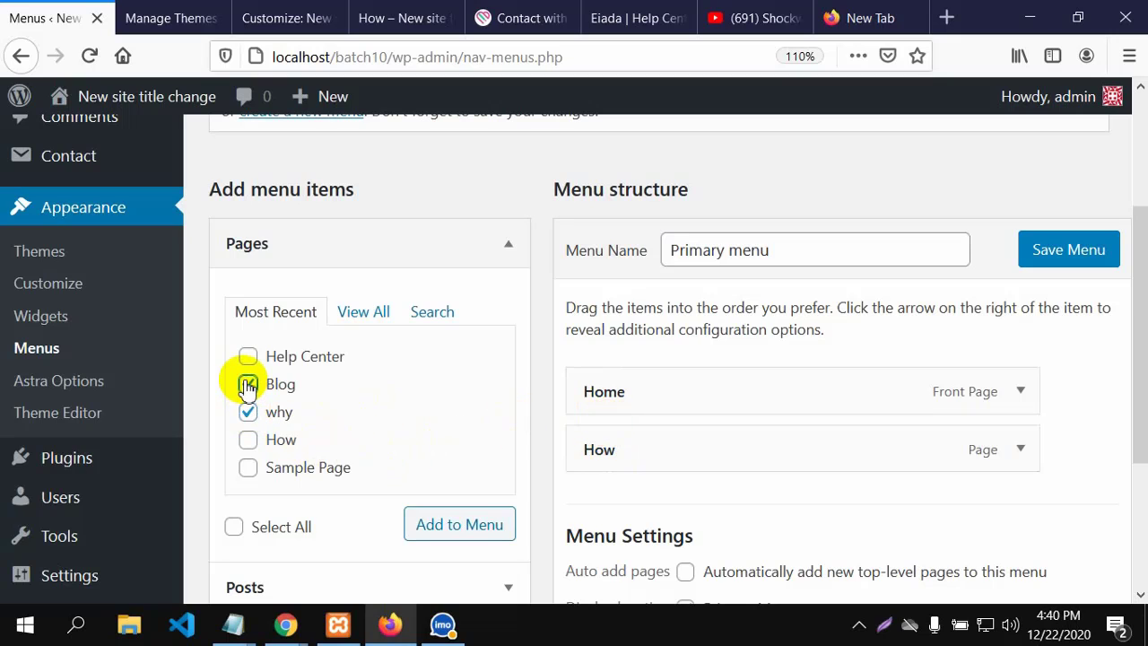
{"action": "left_click", "coordinate": [248, 356]}
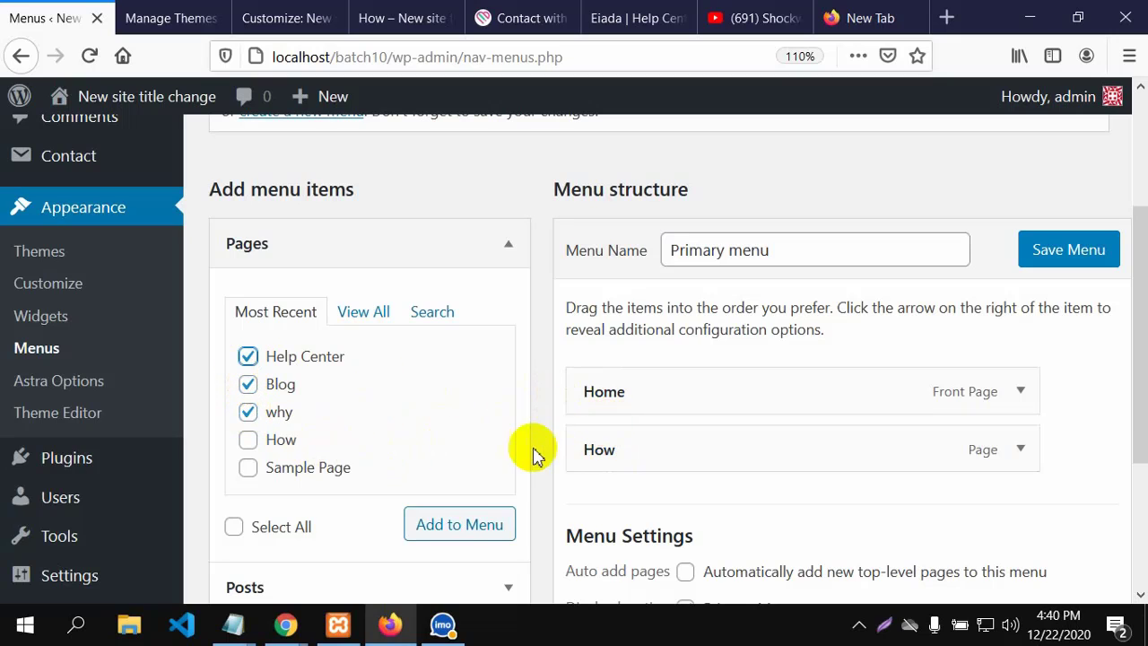
{"action": "left_click", "coordinate": [474, 531]}
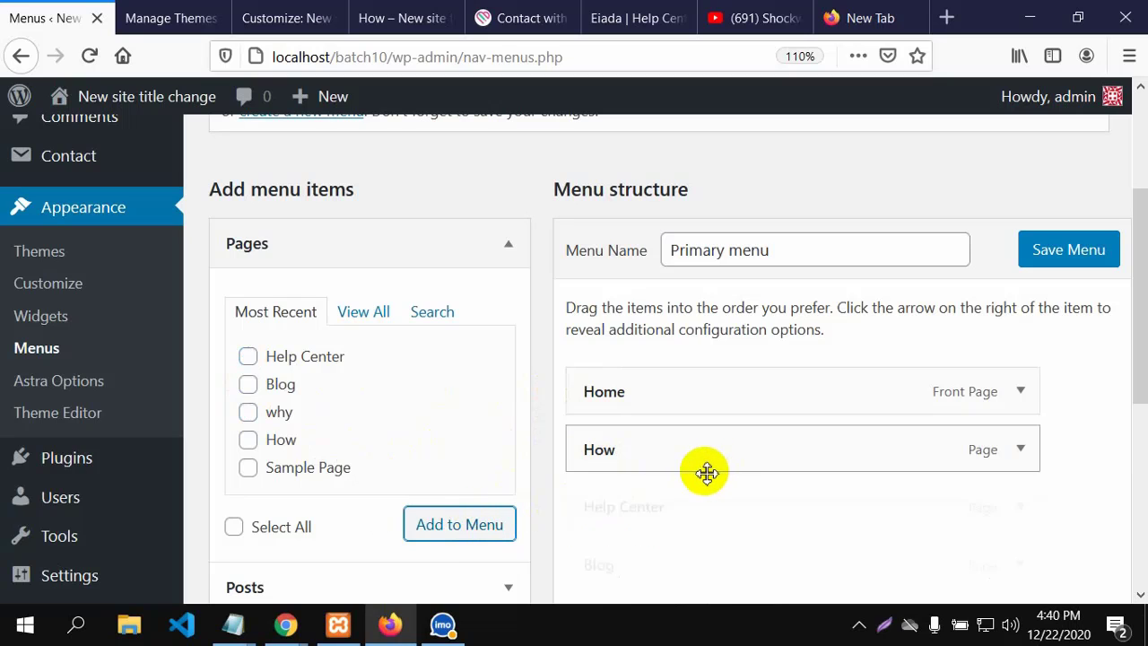
Reorder the Primary menu as Home, How, why, Blog, Help Center and save it.
{"action": "scroll", "coordinate": [763, 455], "scroll_direction": "down", "scroll_amount": 3}
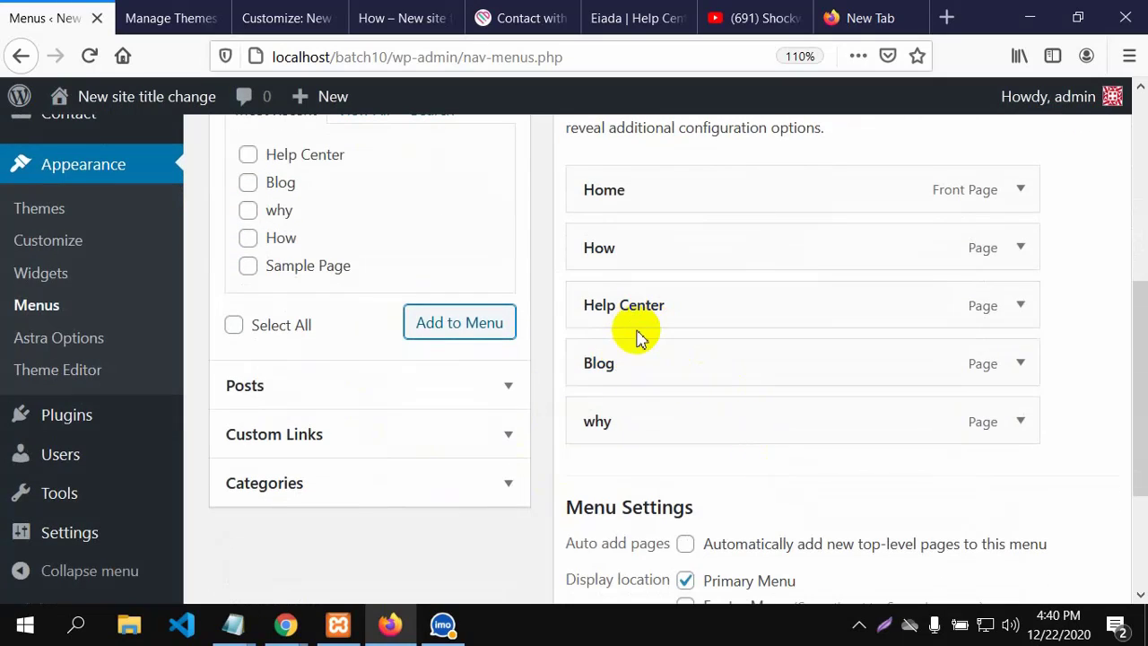
{"action": "mouse_move", "coordinate": [633, 305]}
{"action": "left_mouse_down"}
{"action": "mouse_move", "coordinate": [628, 414]}
{"action": "mouse_move", "coordinate": [615, 289]}
{"action": "mouse_move", "coordinate": [707, 307]}
{"action": "mouse_move", "coordinate": [652, 309]}
{"action": "left_mouse_up"}
{"action": "left_click_drag", "start_coordinate": [656, 310], "coordinate": [663, 304]}
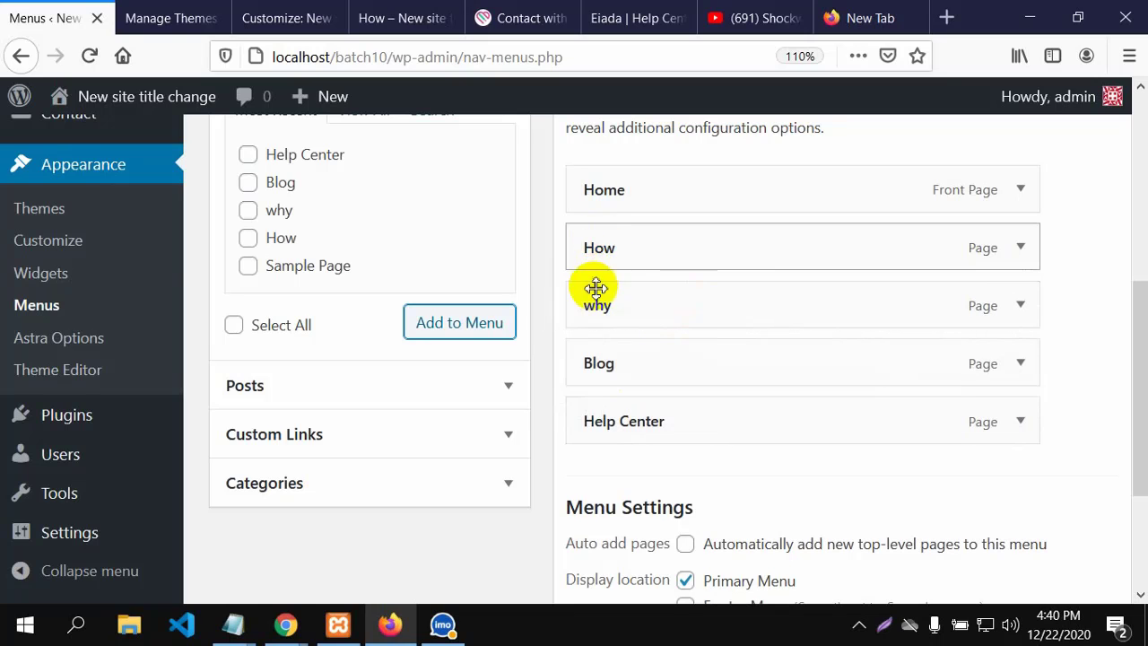
{"action": "scroll", "coordinate": [667, 461], "scroll_direction": "down", "scroll_amount": 2}
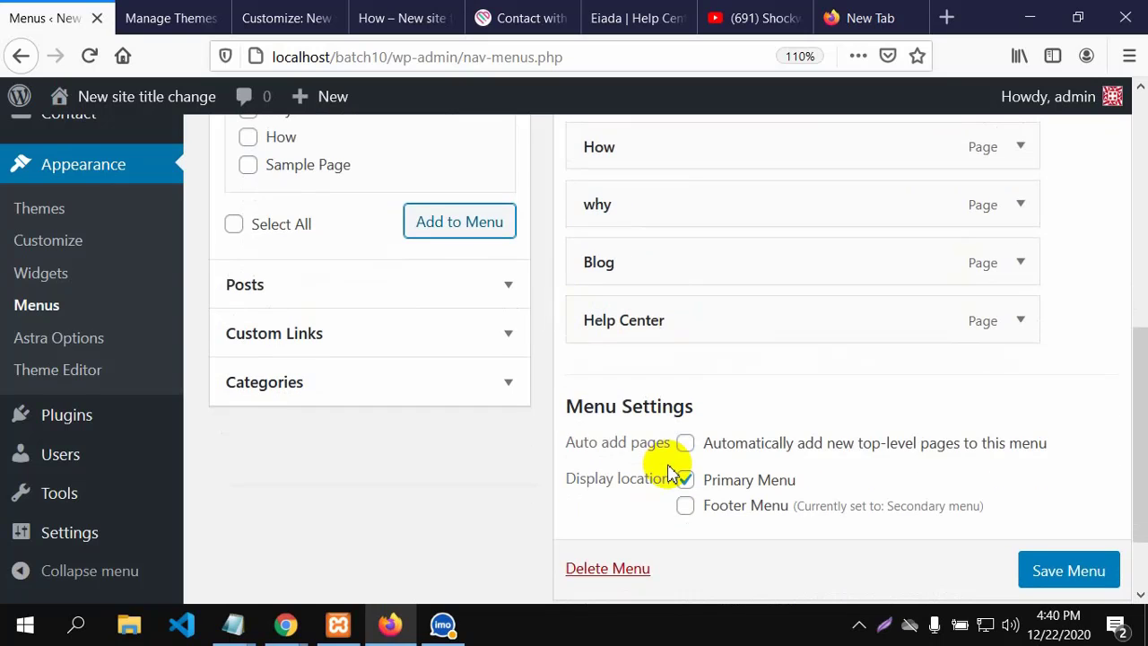
{"action": "left_click", "coordinate": [1060, 574]}
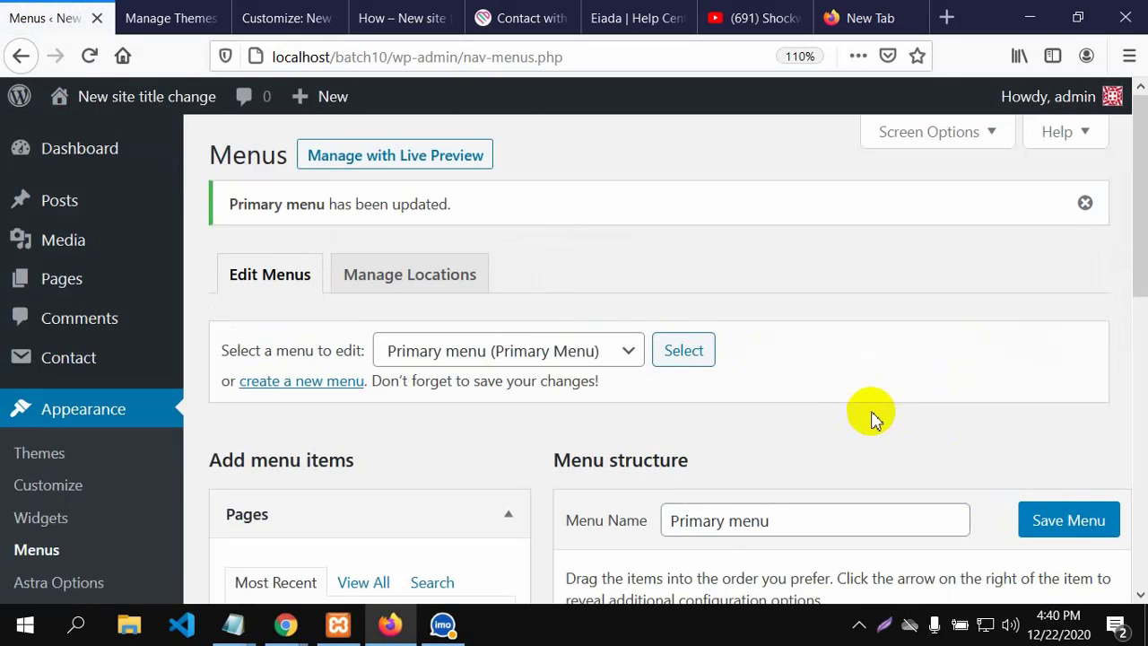
{"action": "scroll", "coordinate": [885, 438], "scroll_direction": "down", "scroll_amount": 2}
{"action": "scroll", "coordinate": [888, 444], "scroll_direction": "down", "scroll_amount": 5}
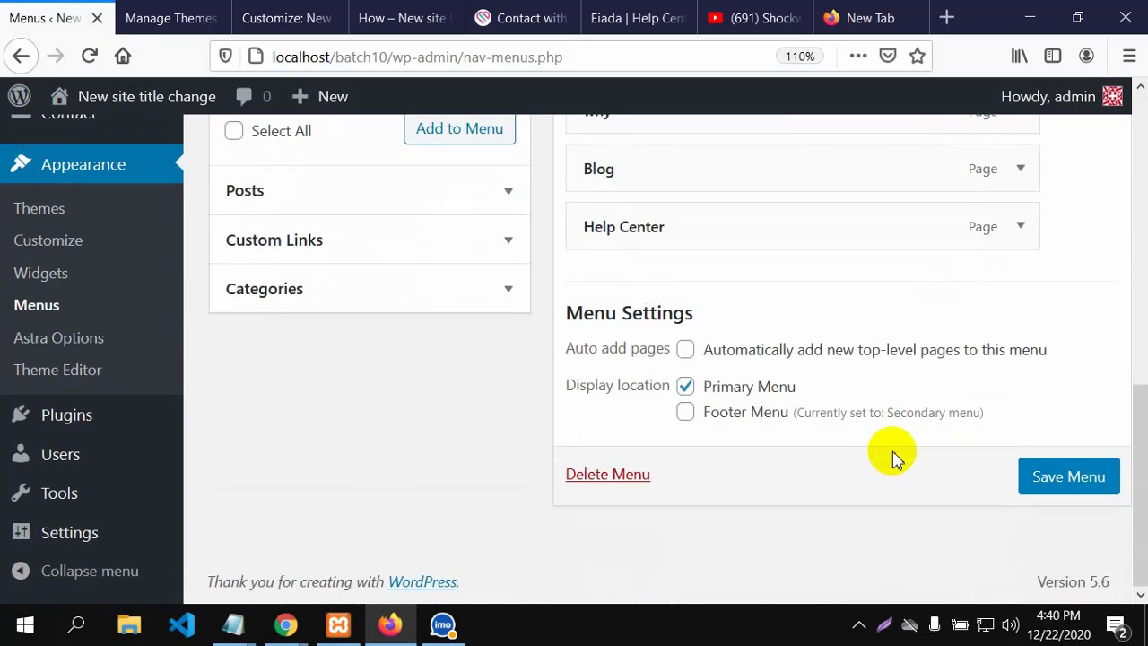
{"action": "scroll", "coordinate": [877, 416], "scroll_direction": "up", "scroll_amount": 4}
{"action": "scroll", "coordinate": [875, 412], "scroll_direction": "up", "scroll_amount": 3}
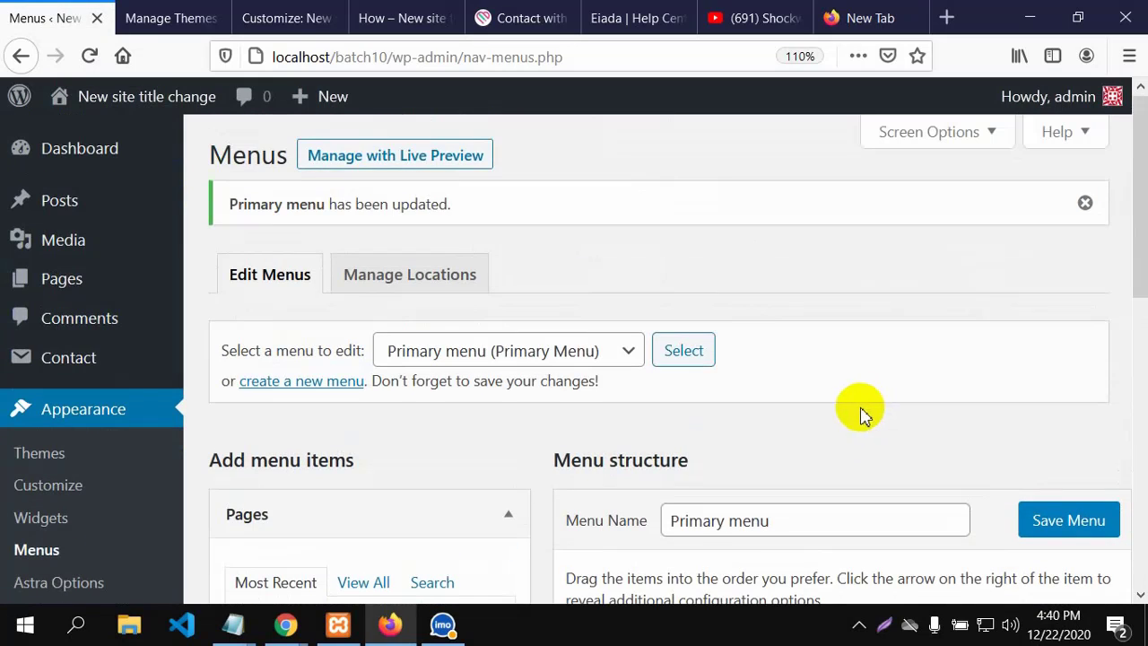
Close the Manage Themes page and reload the local site to check its updated navigation.
{"action": "left_click", "coordinate": [195, 17]}
{"action": "scroll", "coordinate": [225, 141], "scroll_direction": "up", "scroll_amount": 3}
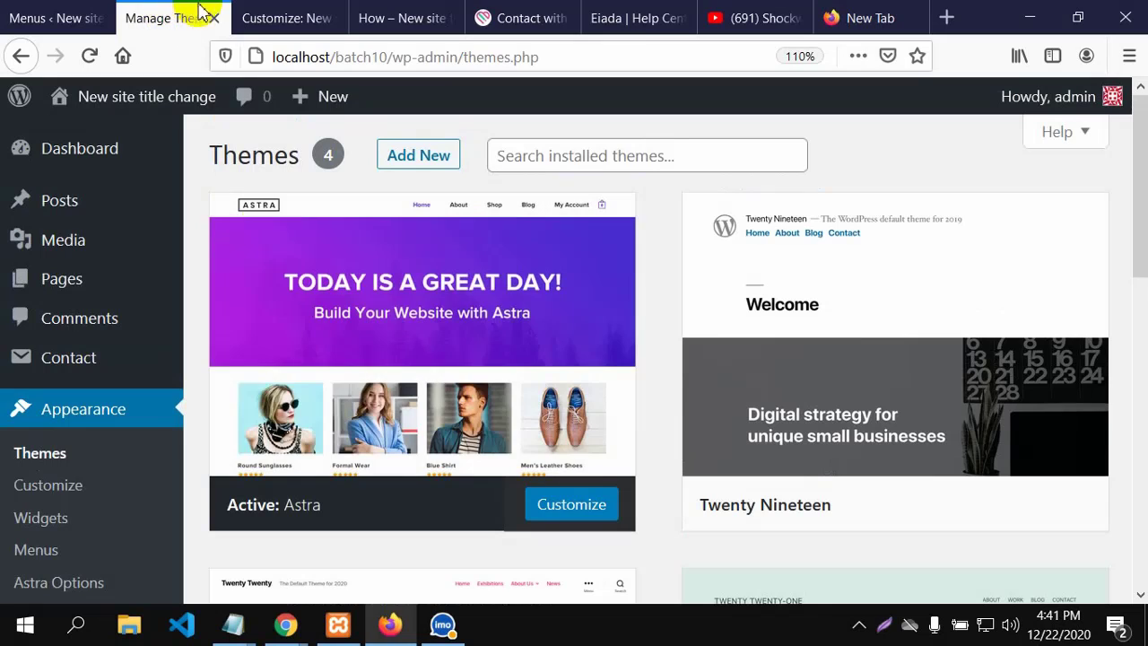
{"action": "left_click", "coordinate": [216, 19]}
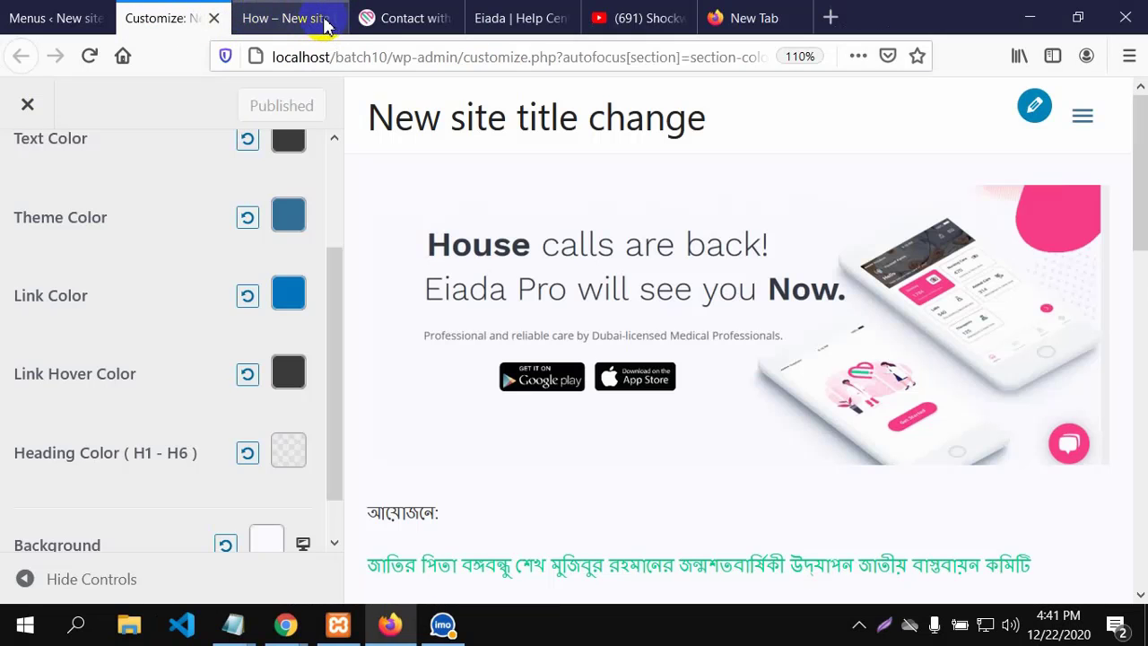
{"action": "left_click", "coordinate": [381, 18]}
{"action": "left_click", "coordinate": [290, 19]}
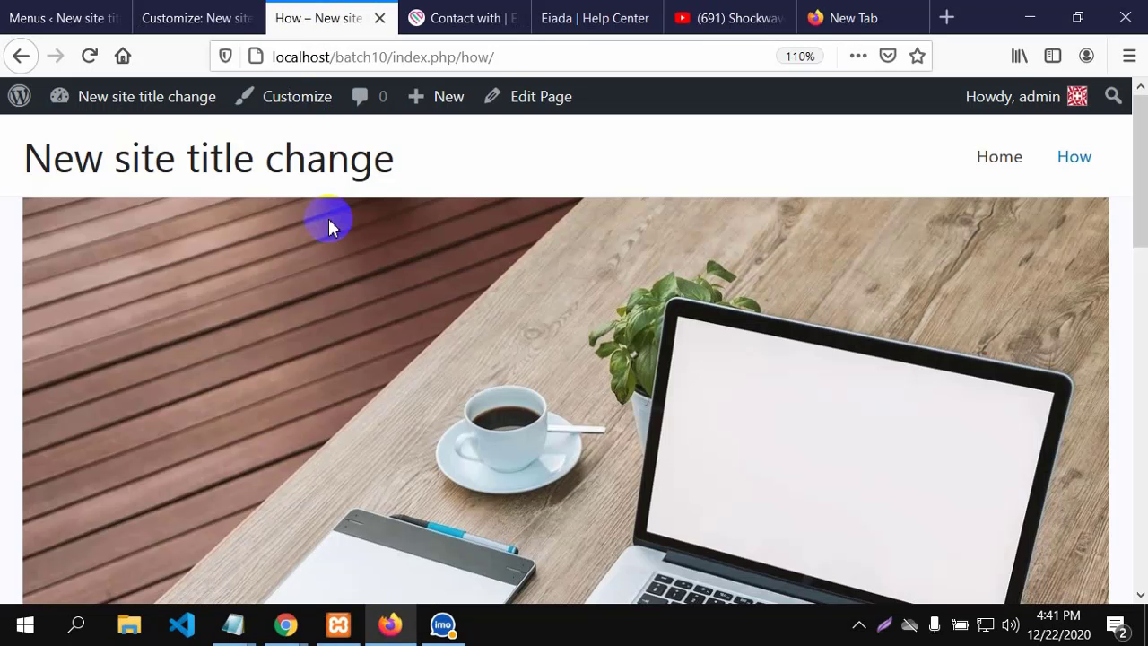
{"action": "left_click", "coordinate": [89, 55]}
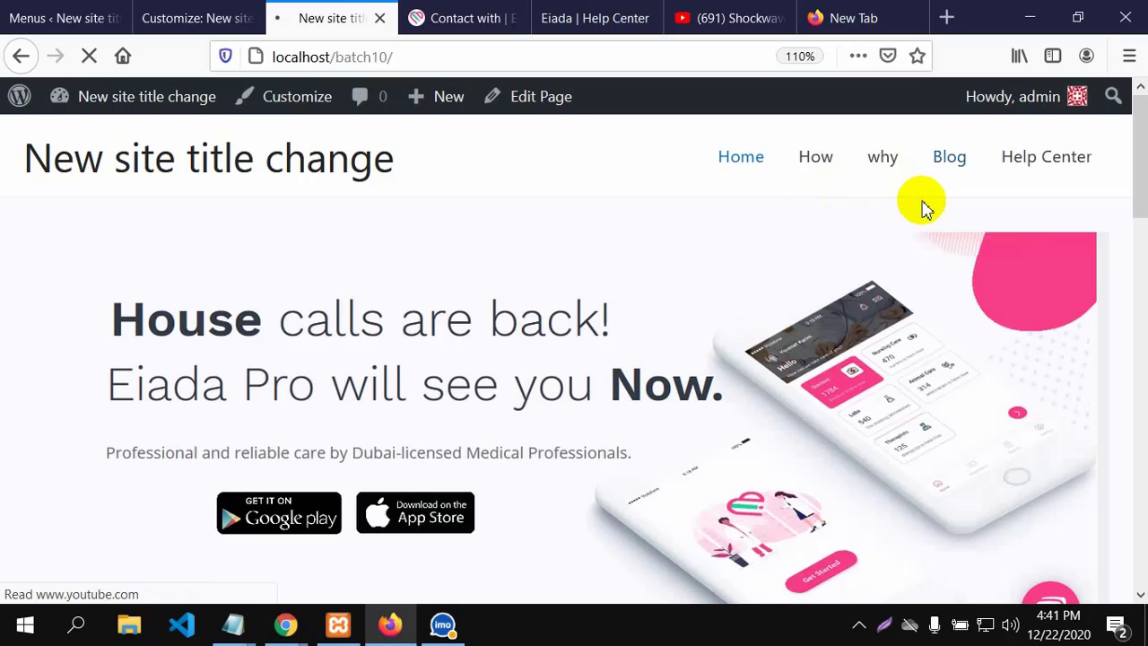
Look through the local site's home page and reload it from localhost/batch10/.
{"action": "scroll", "coordinate": [878, 346], "scroll_direction": "down", "scroll_amount": 10}
{"action": "scroll", "coordinate": [878, 345], "scroll_direction": "up", "scroll_amount": 10}
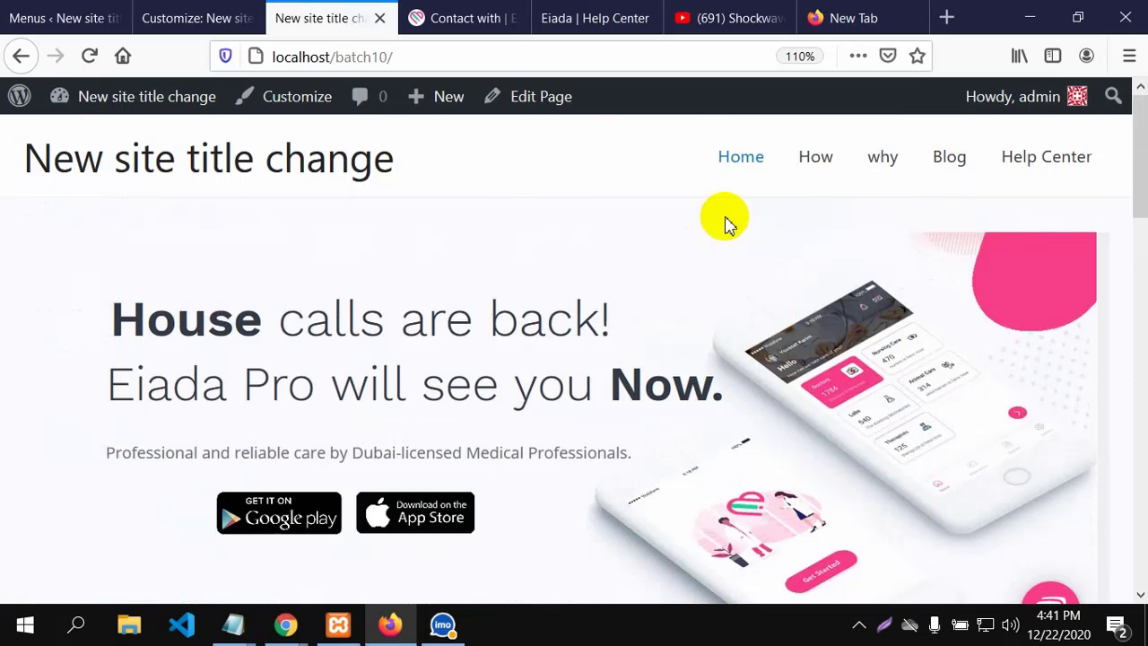
{"action": "left_click", "coordinate": [394, 59]}
{"action": "left_click_drag", "start_coordinate": [284, 57], "coordinate": [423, 59]}
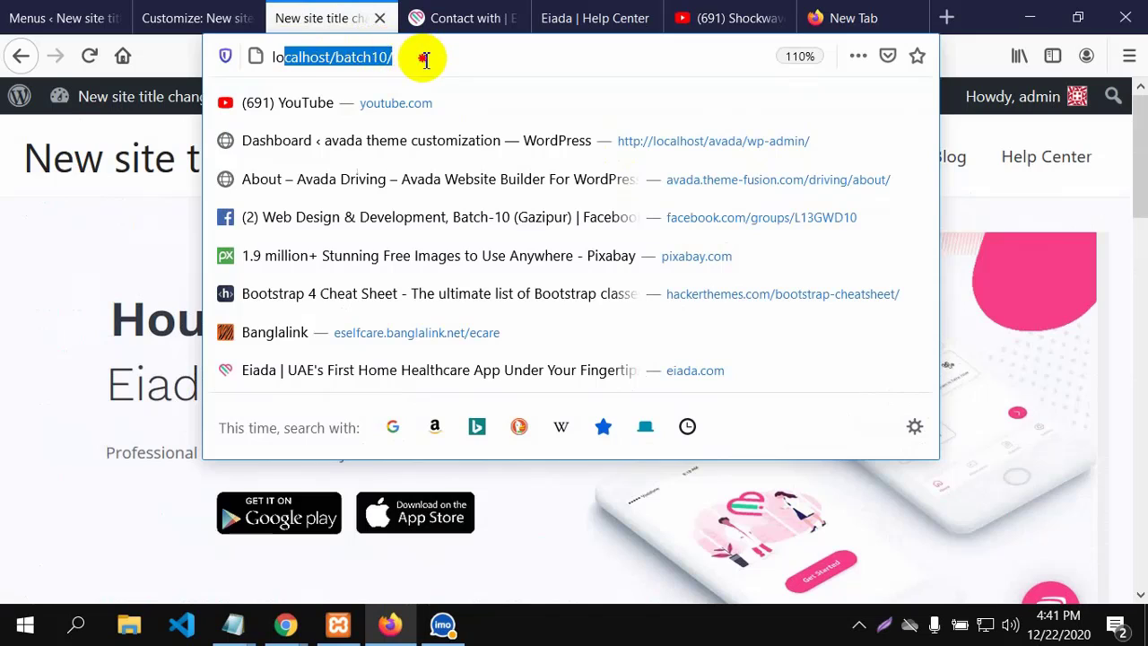
{"action": "left_click", "coordinate": [424, 60]}
{"action": "key", "text": "Return"}
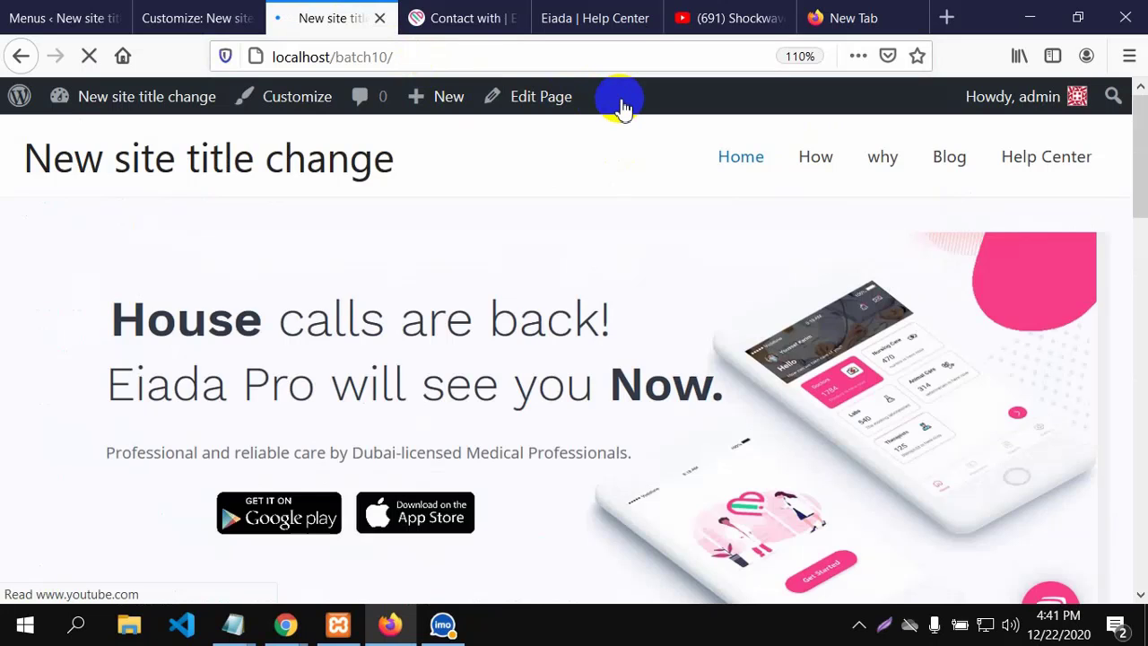
Check the navigation styling on the Eiada contact page and review the Primary menu's settings in WordPress.
{"action": "left_click", "coordinate": [439, 18]}
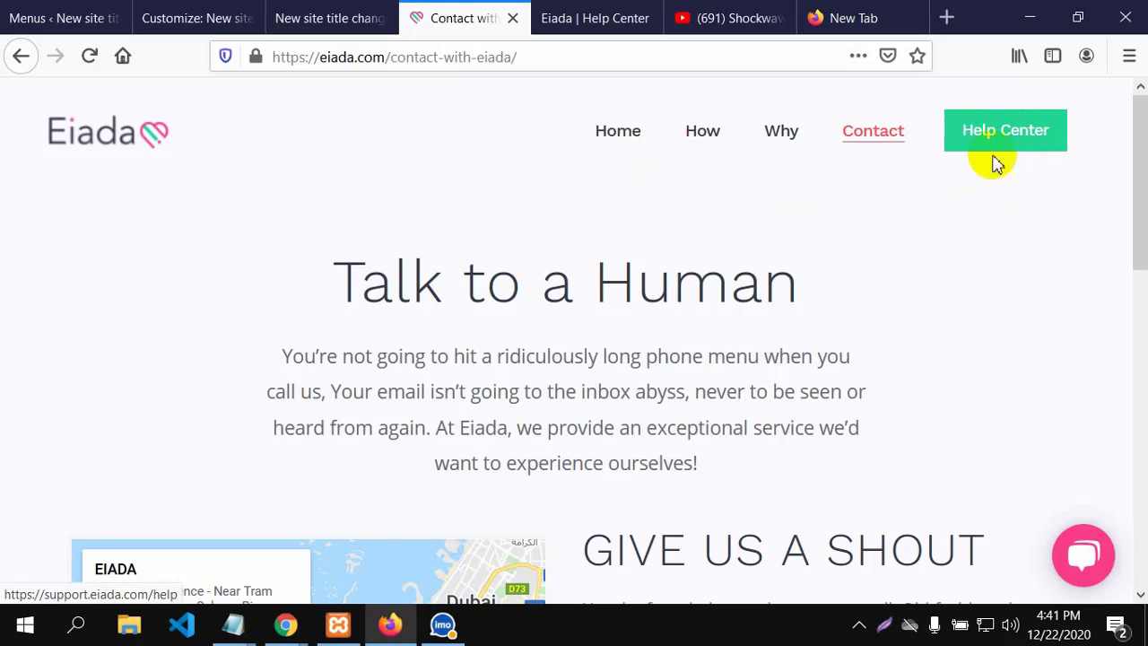
{"action": "left_click", "coordinate": [38, 13]}
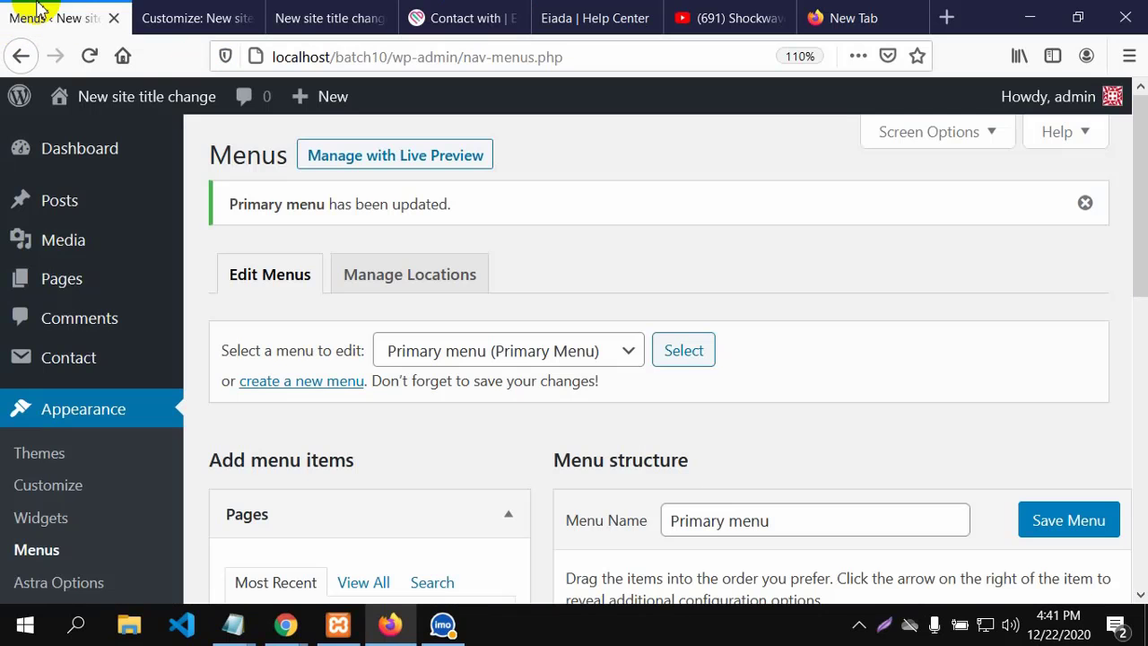
{"action": "scroll", "coordinate": [313, 206], "scroll_direction": "down", "scroll_amount": 6}
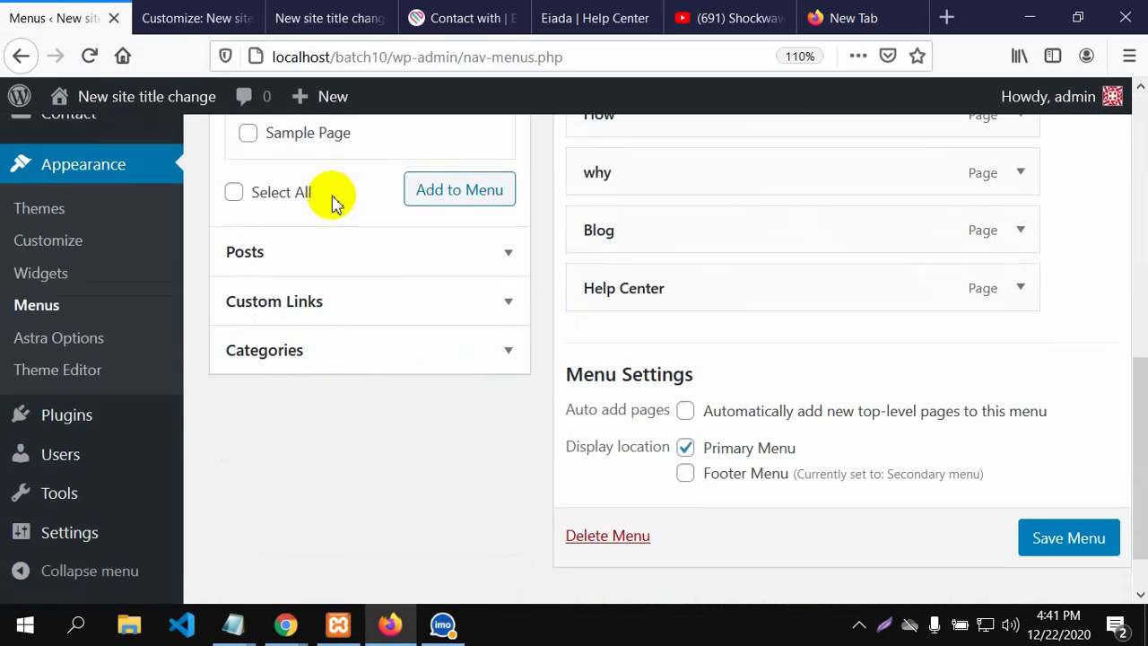
{"action": "scroll", "coordinate": [332, 204], "scroll_direction": "up", "scroll_amount": 7}
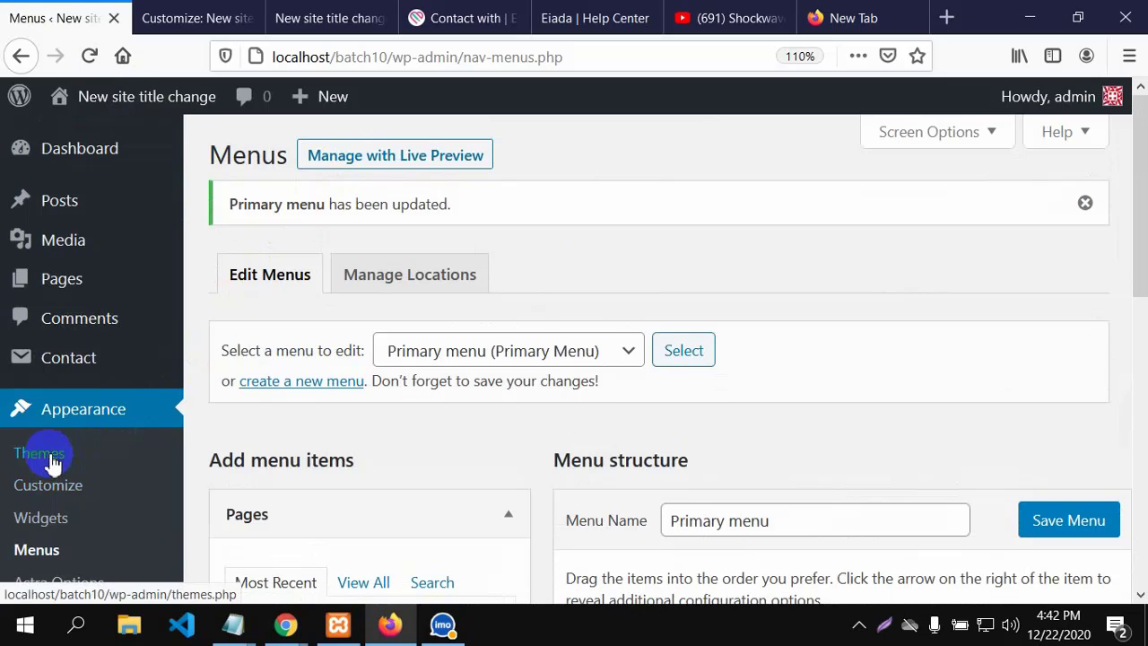
Go to Astra's header options and open the Header settings in the Customizer.
{"action": "scroll", "coordinate": [63, 448], "scroll_direction": "down", "scroll_amount": 4}
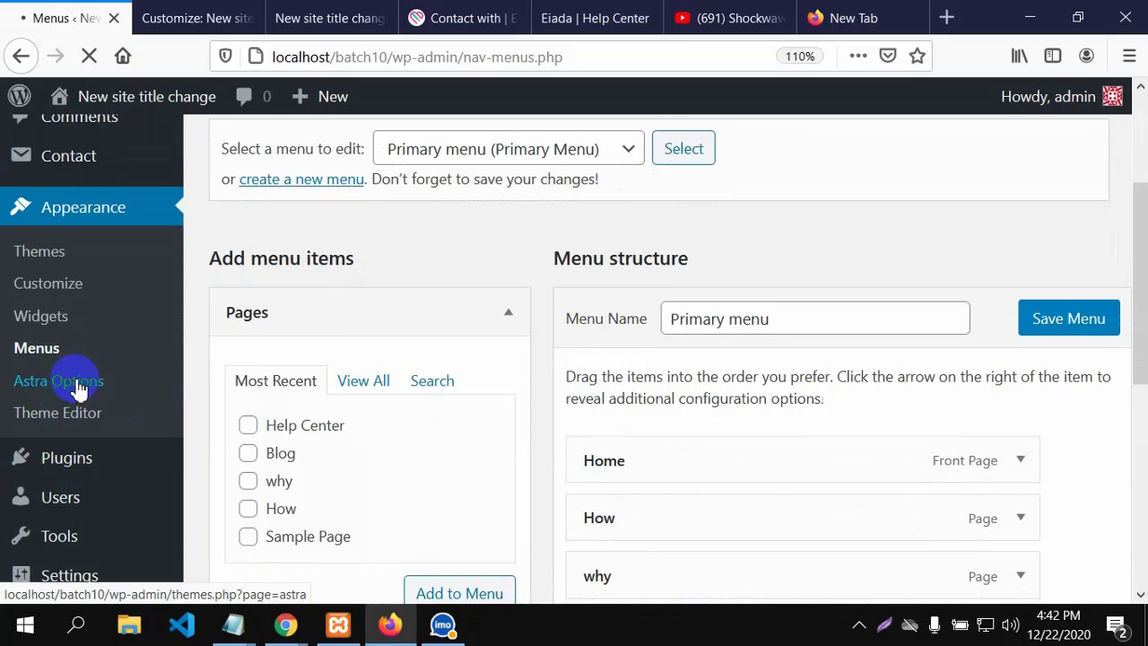
{"action": "left_click", "coordinate": [77, 382]}
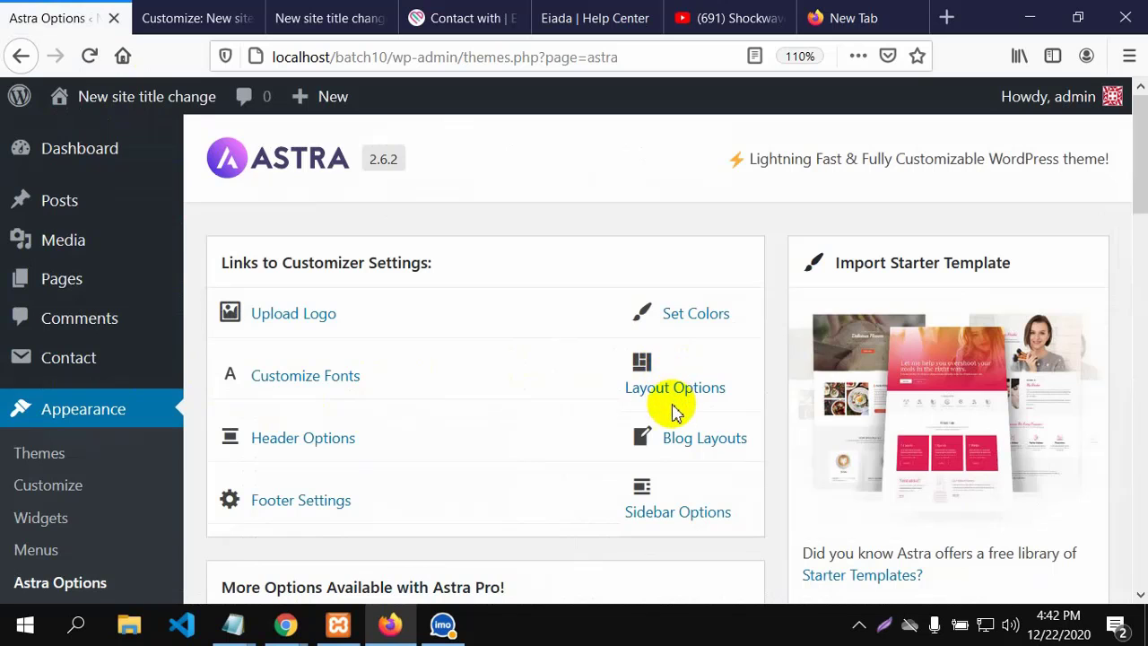
{"action": "scroll", "coordinate": [363, 484], "scroll_direction": "down", "scroll_amount": 3}
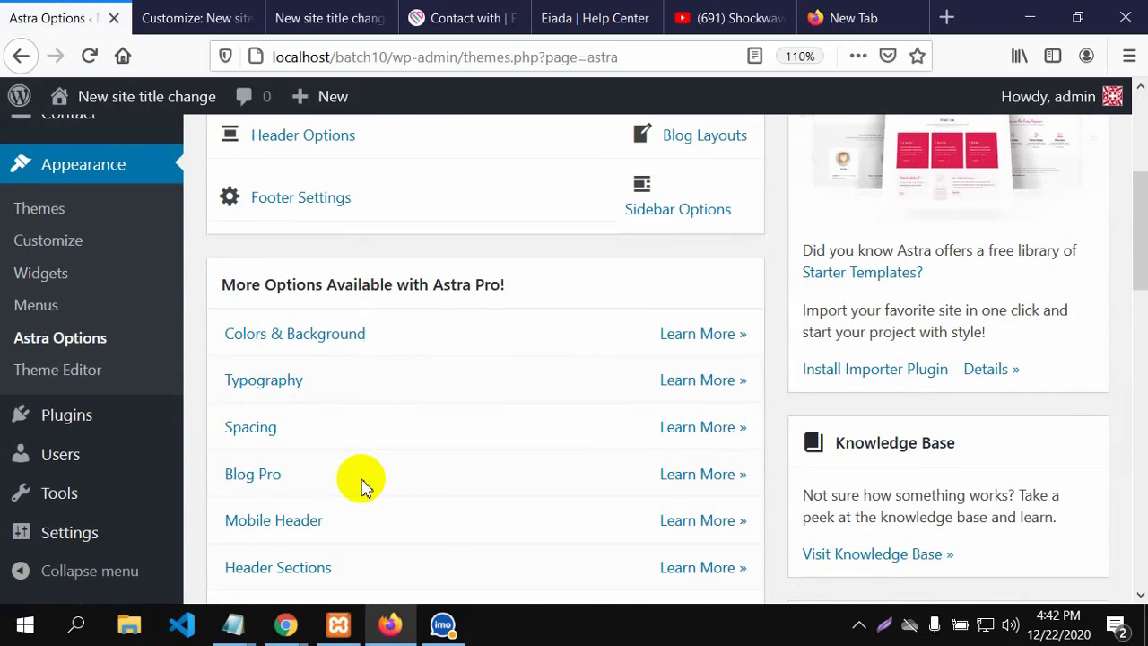
{"action": "scroll", "coordinate": [363, 484], "scroll_direction": "up", "scroll_amount": 3}
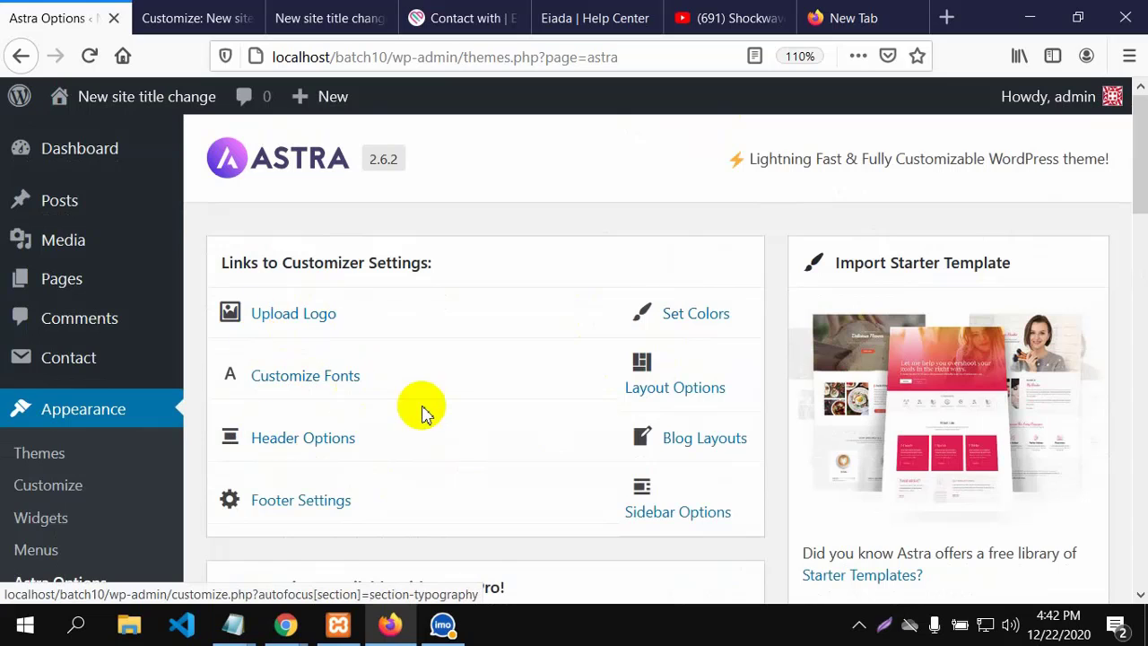
{"action": "left_click", "coordinate": [264, 438]}
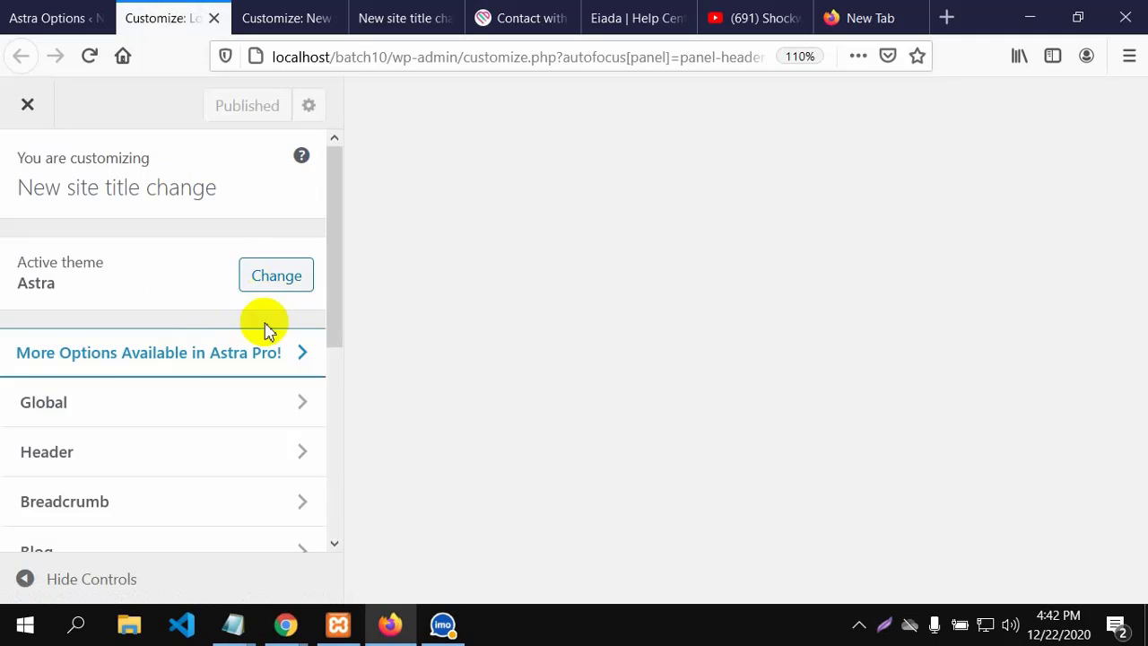
{"action": "left_click", "coordinate": [111, 448]}
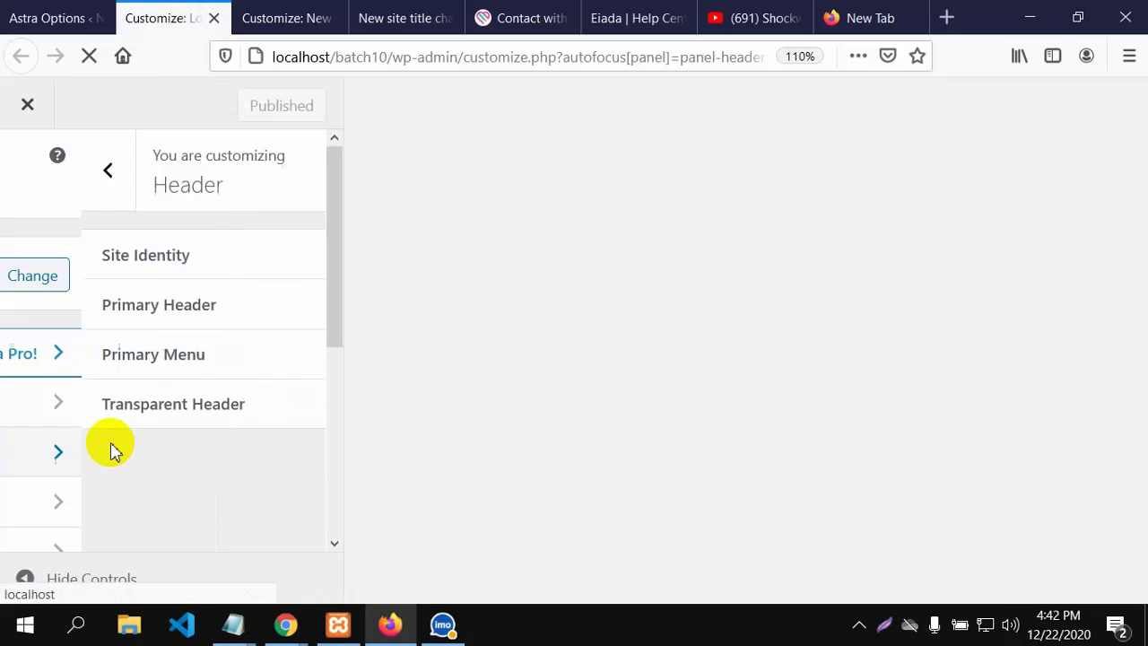
Open the header's Primary Menu settings and look through the menu, submenu and mobile menu options, including the container animation choices.
{"action": "left_click", "coordinate": [95, 354]}
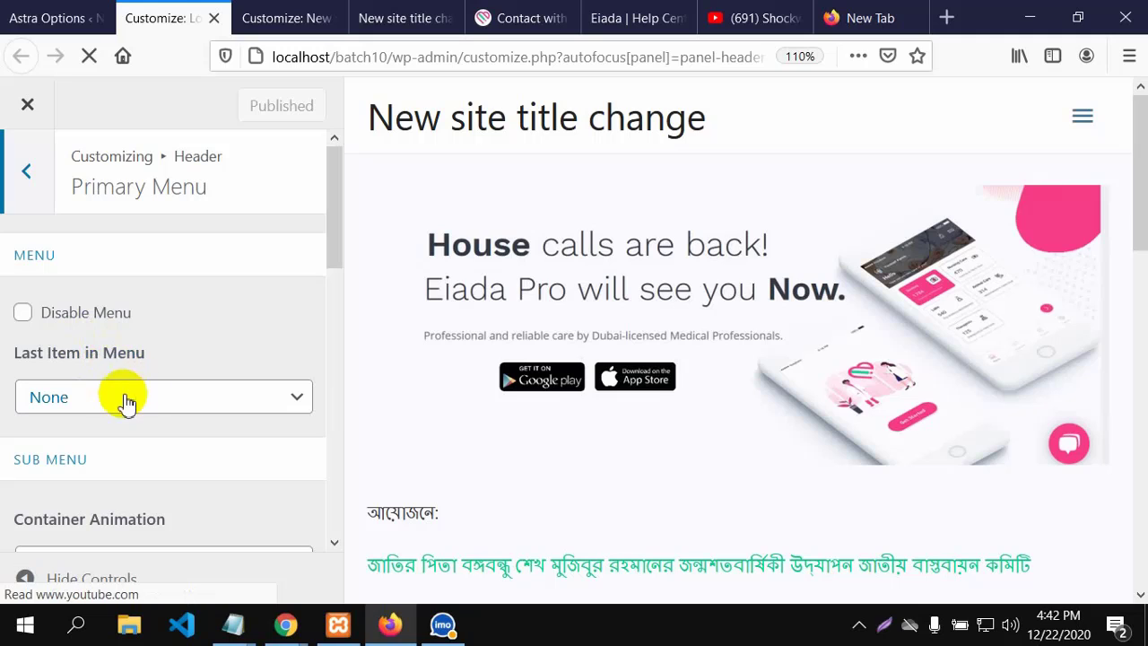
{"action": "scroll", "coordinate": [144, 385], "scroll_direction": "down", "scroll_amount": 1}
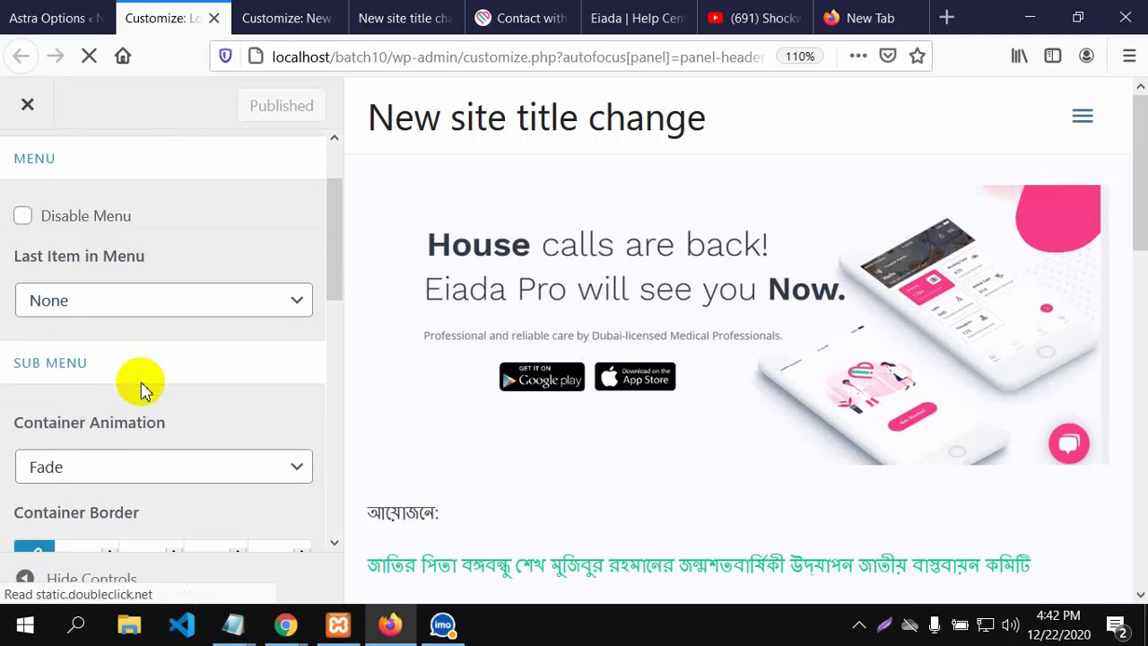
{"action": "scroll", "coordinate": [143, 390], "scroll_direction": "down", "scroll_amount": 1}
{"action": "scroll", "coordinate": [143, 390], "scroll_direction": "down", "scroll_amount": 2}
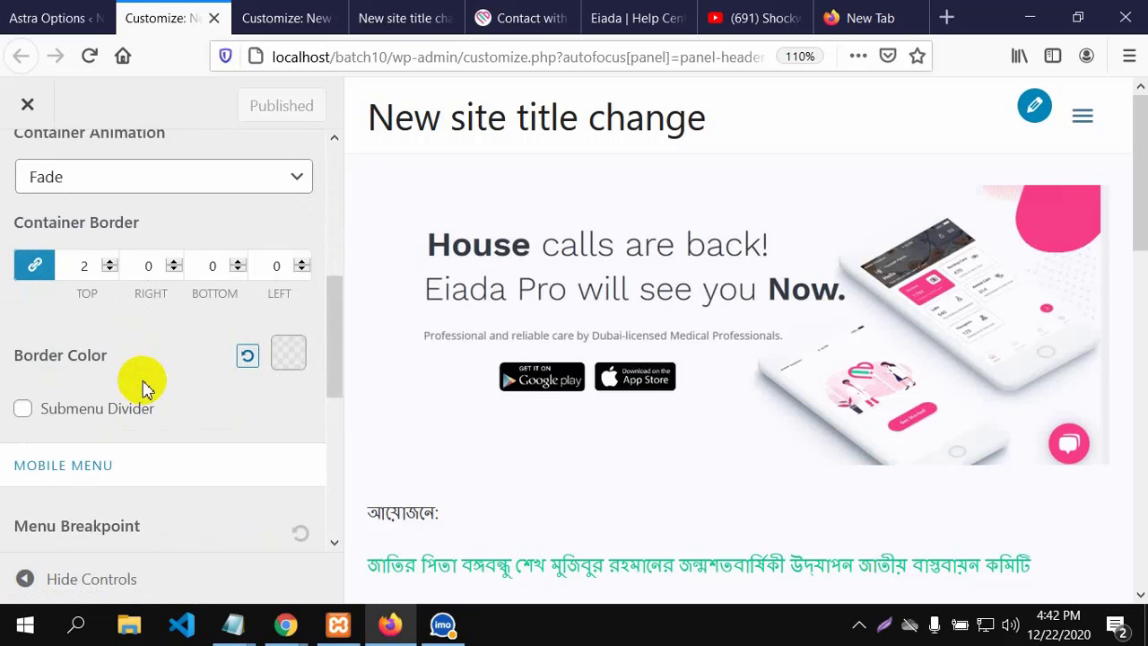
{"action": "scroll", "coordinate": [143, 386], "scroll_direction": "down", "scroll_amount": 1}
{"action": "scroll", "coordinate": [146, 386], "scroll_direction": "down", "scroll_amount": 1}
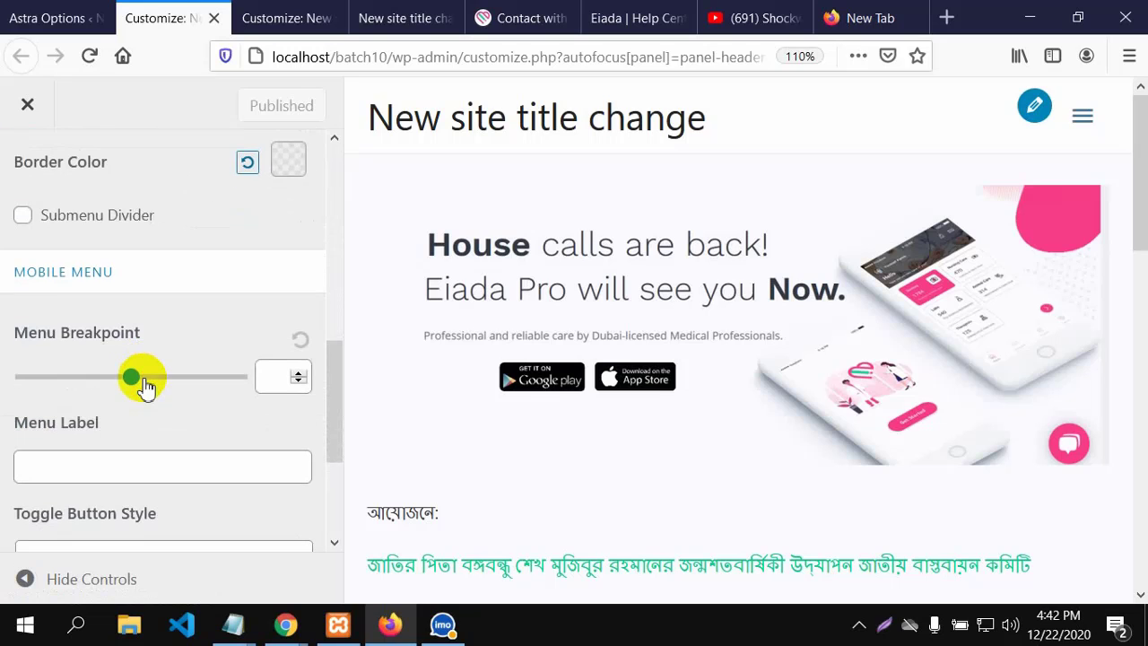
{"action": "scroll", "coordinate": [146, 383], "scroll_direction": "down", "scroll_amount": 1}
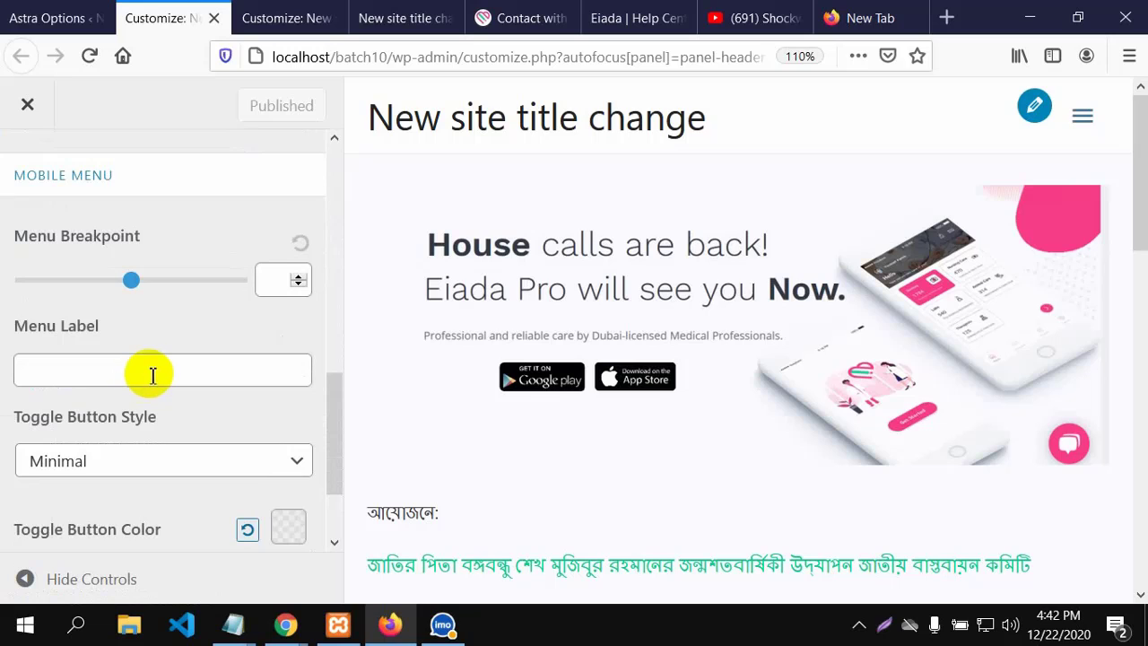
{"action": "scroll", "coordinate": [155, 376], "scroll_direction": "down", "scroll_amount": 1}
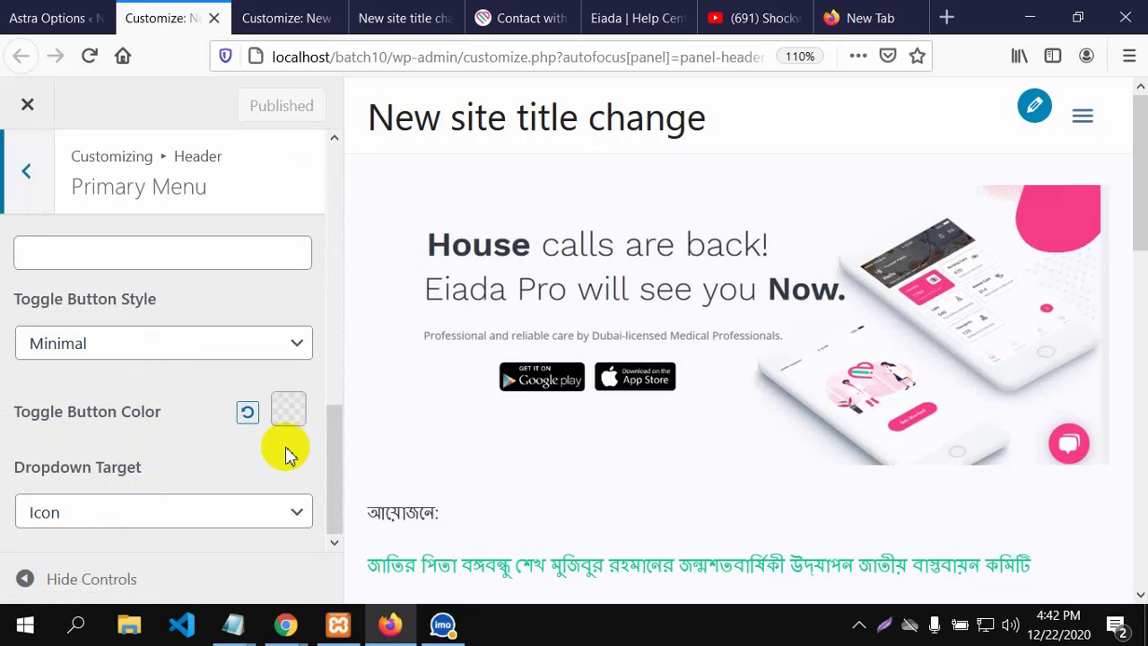
{"action": "left_click_drag", "start_coordinate": [341, 441], "coordinate": [350, 233]}
{"action": "left_click", "coordinate": [296, 343]}
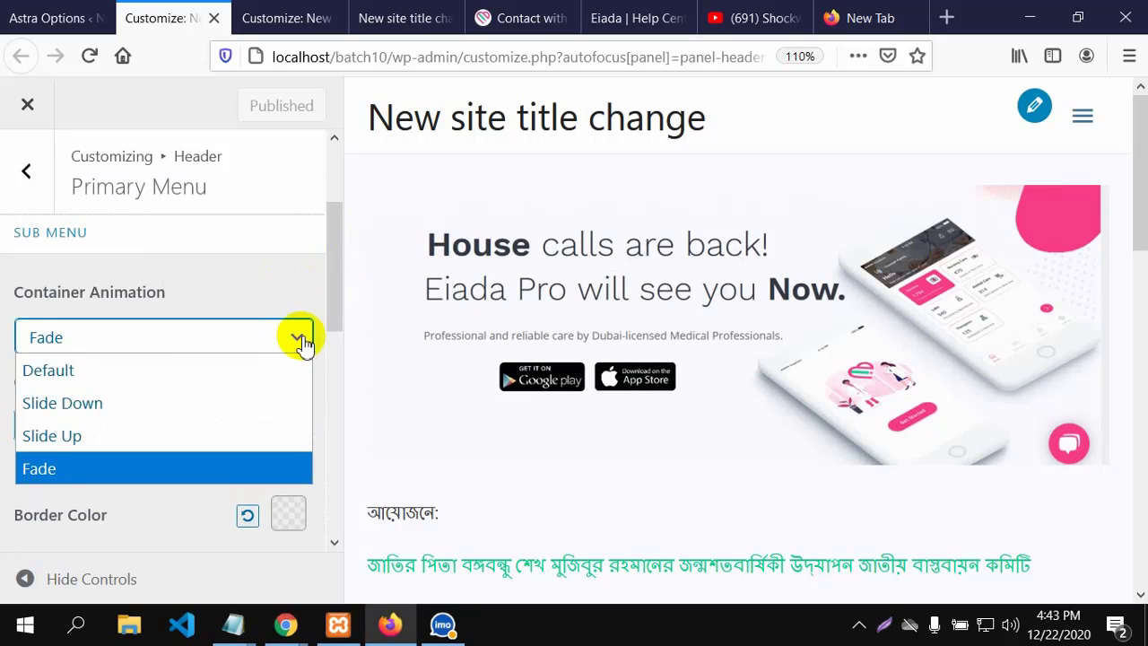
{"action": "left_click", "coordinate": [338, 313]}
{"action": "left_click_drag", "start_coordinate": [338, 313], "coordinate": [363, 255]}
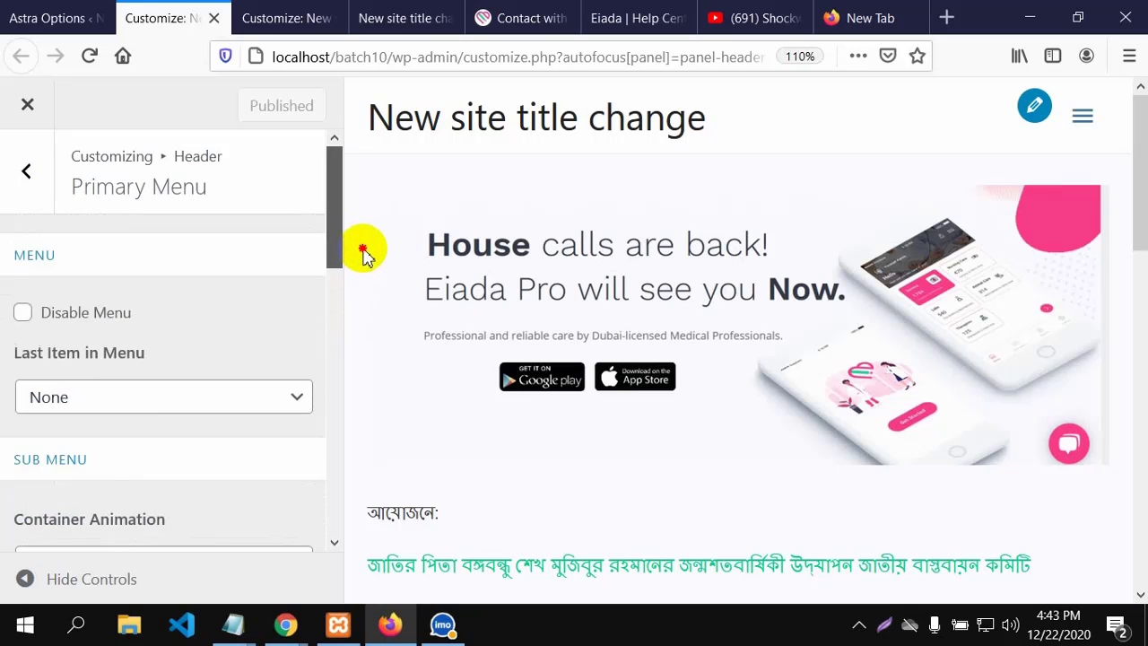
Set the Primary Menu's last item to Button and publish the change.
{"action": "left_click", "coordinate": [297, 398]}
{"action": "scroll", "coordinate": [296, 399], "scroll_direction": "down", "scroll_amount": 3}
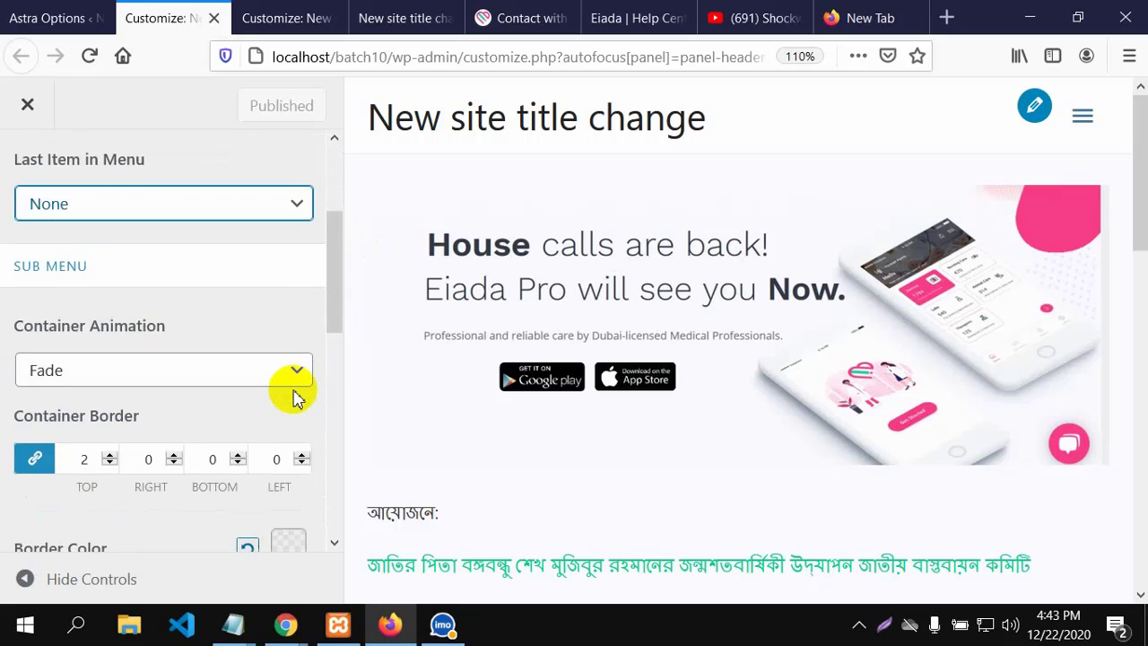
{"action": "scroll", "coordinate": [297, 398], "scroll_direction": "up", "scroll_amount": 1}
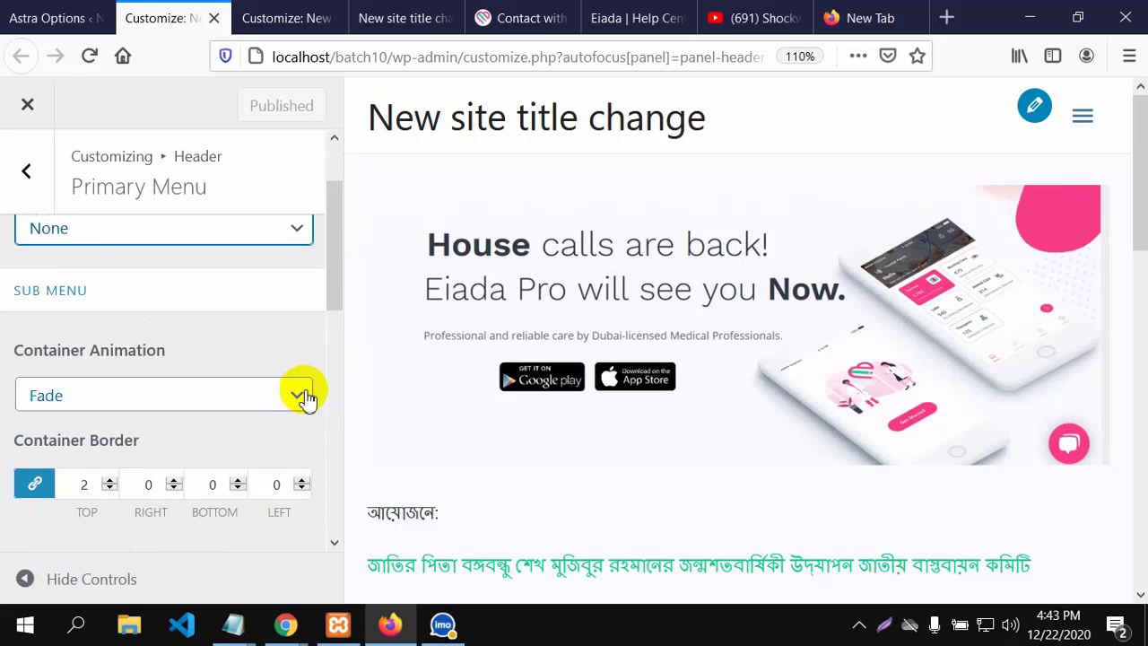
{"action": "left_click", "coordinate": [298, 230]}
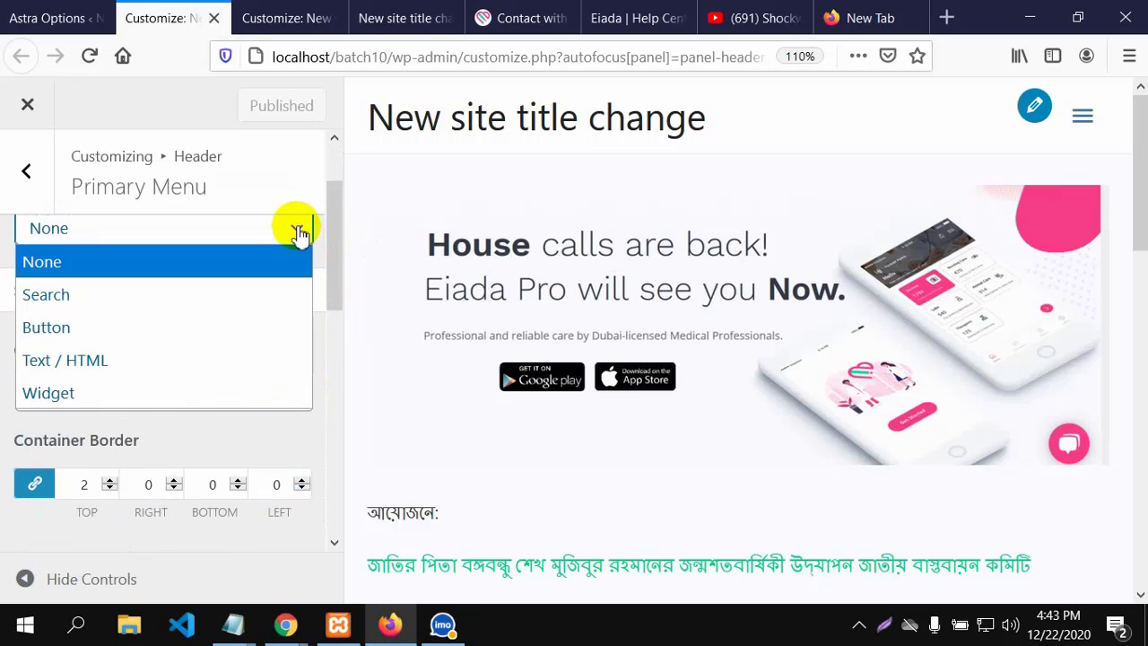
{"action": "left_click", "coordinate": [123, 327]}
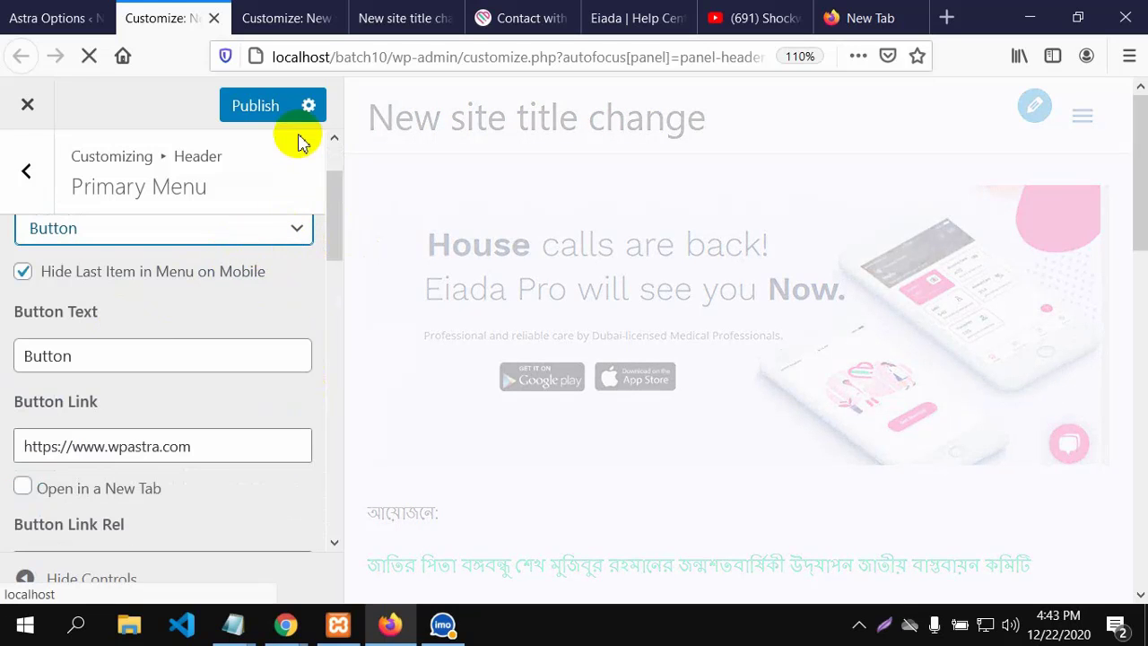
{"action": "scroll", "coordinate": [239, 332], "scroll_direction": "up", "scroll_amount": 3}
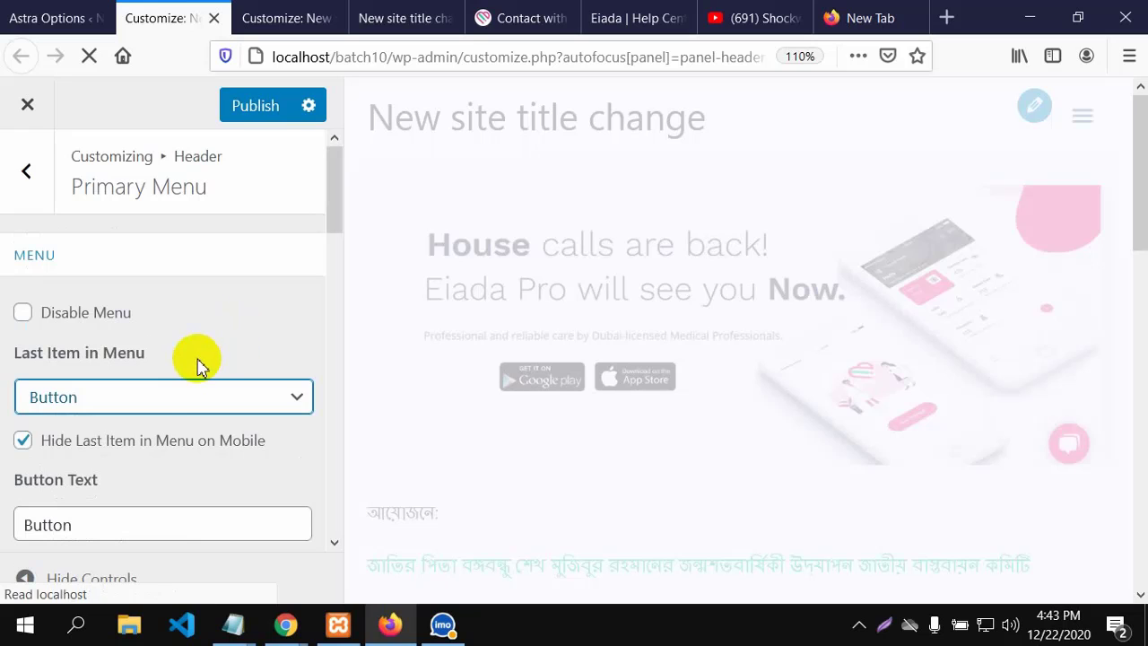
{"action": "scroll", "coordinate": [162, 398], "scroll_direction": "down", "scroll_amount": 3}
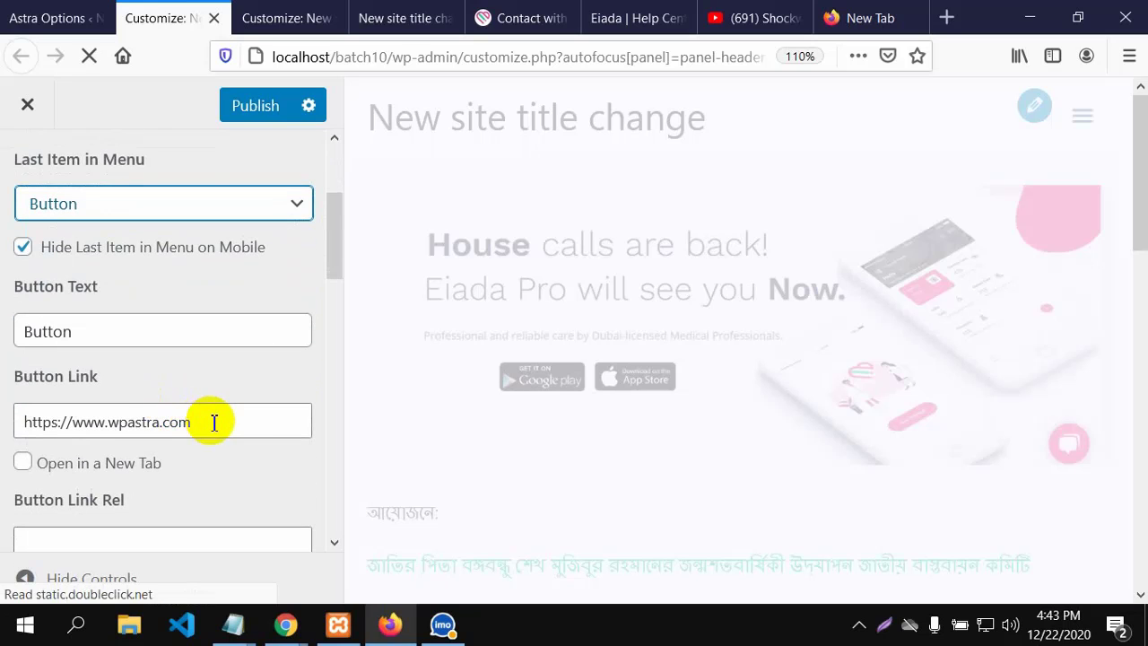
{"action": "left_click", "coordinate": [255, 108]}
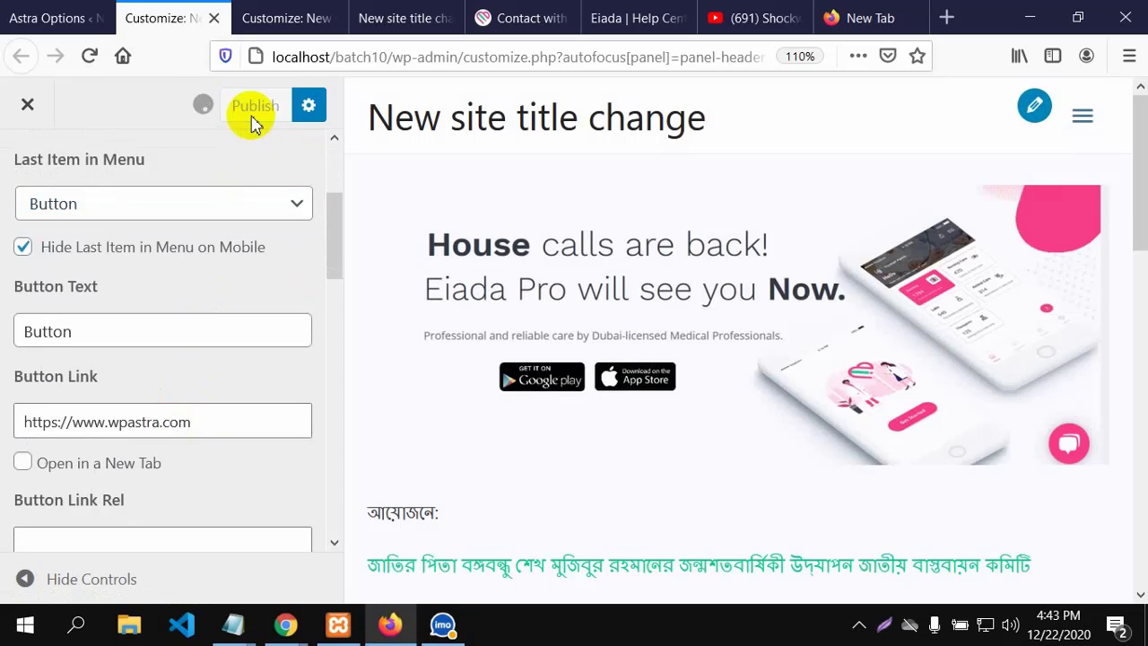
Check the new header button beside the navigation links in the desktop-width preview.
{"action": "left_click", "coordinate": [1036, 109]}
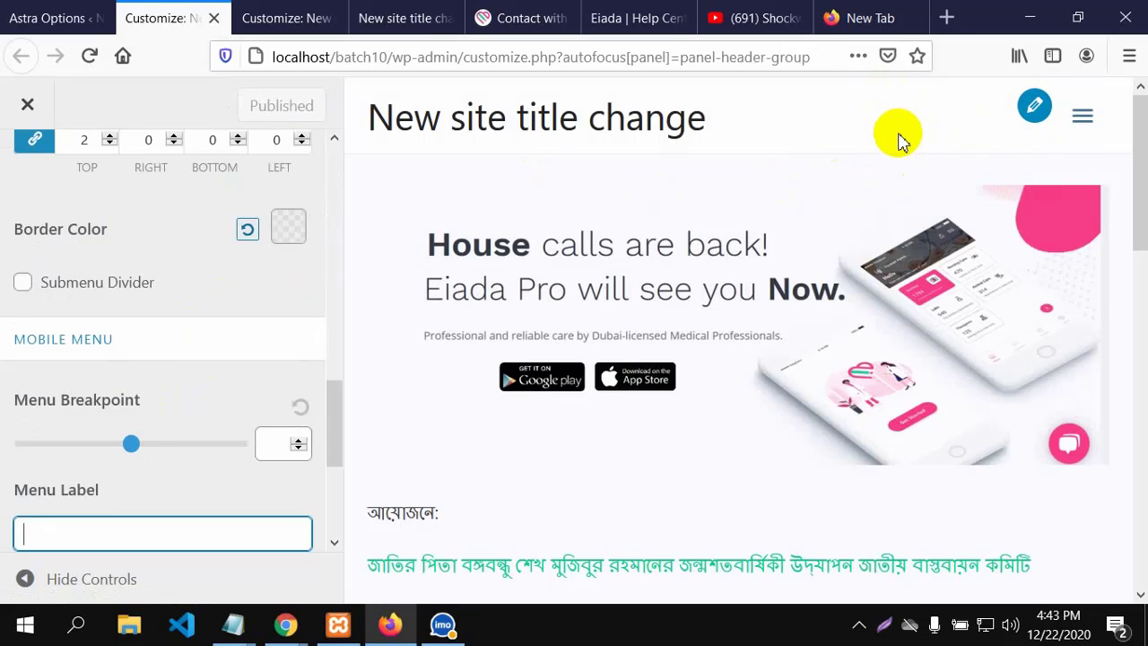
{"action": "key", "text": "ctrl+minus"}
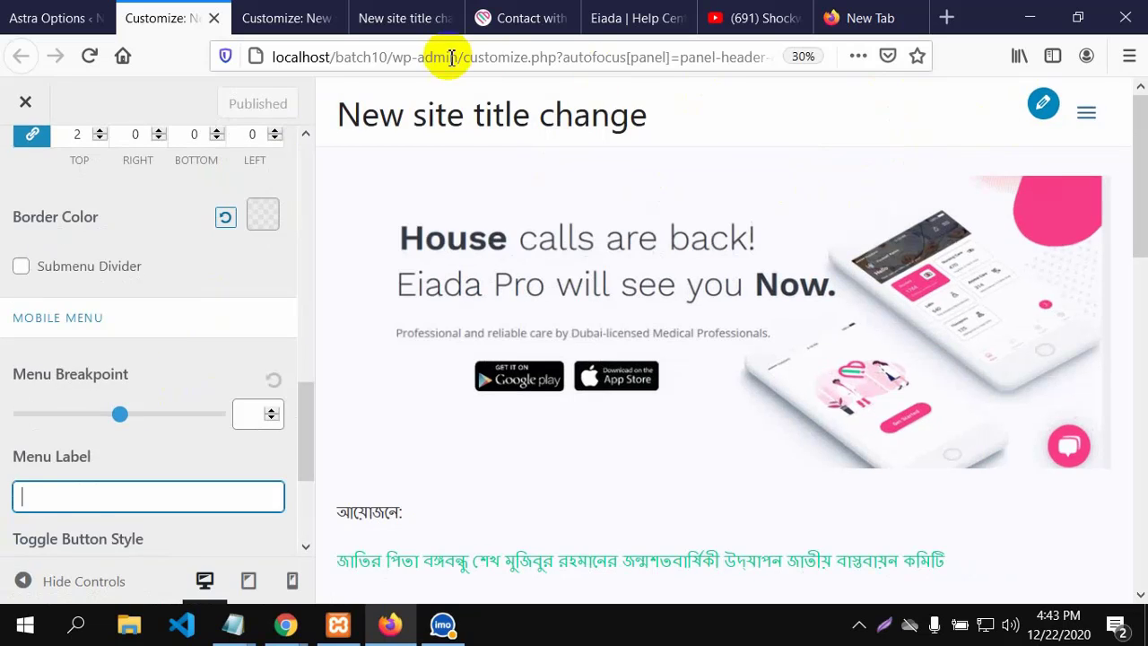
{"action": "key", "text": "ctrl+minus"}
{"action": "key", "text": "ctrl+minus"}
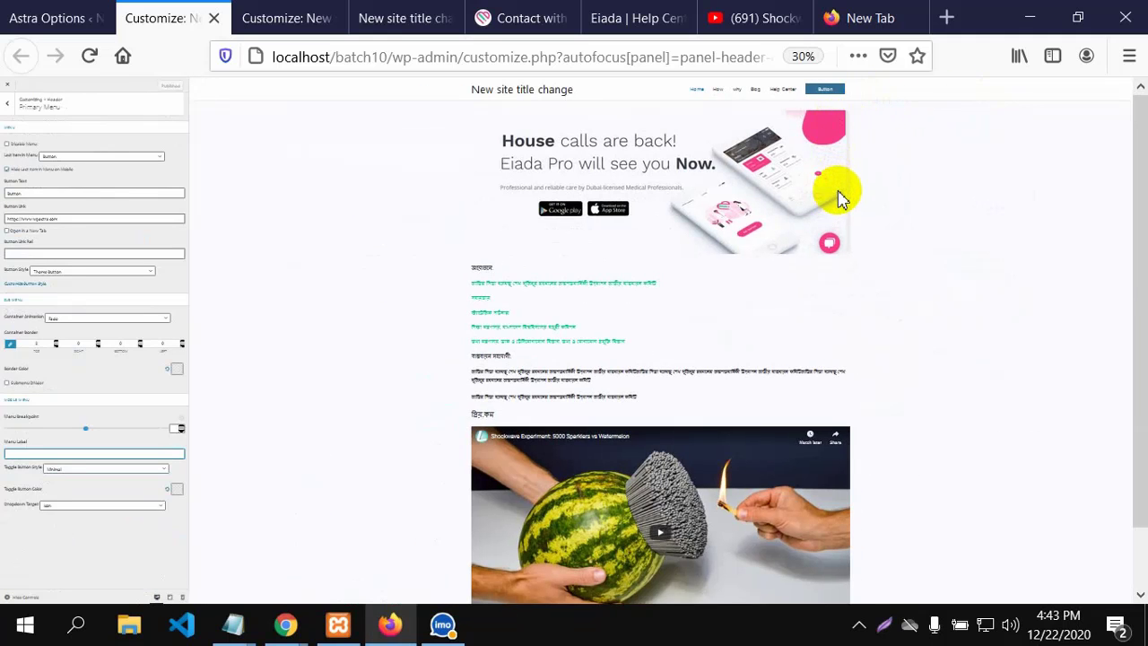
{"action": "key", "text": "ctrl+plus"}
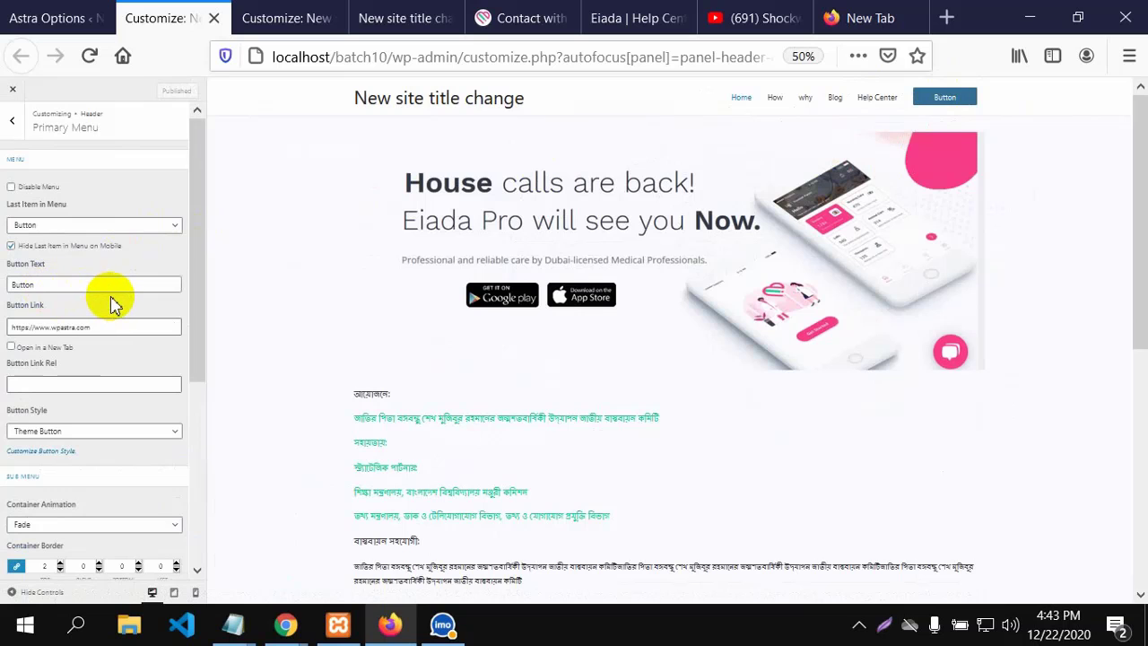
{"action": "key", "text": "ctrl+plus"}
{"action": "key", "text": "ctrl+plus"}
{"action": "key", "text": "ctrl+plus"}
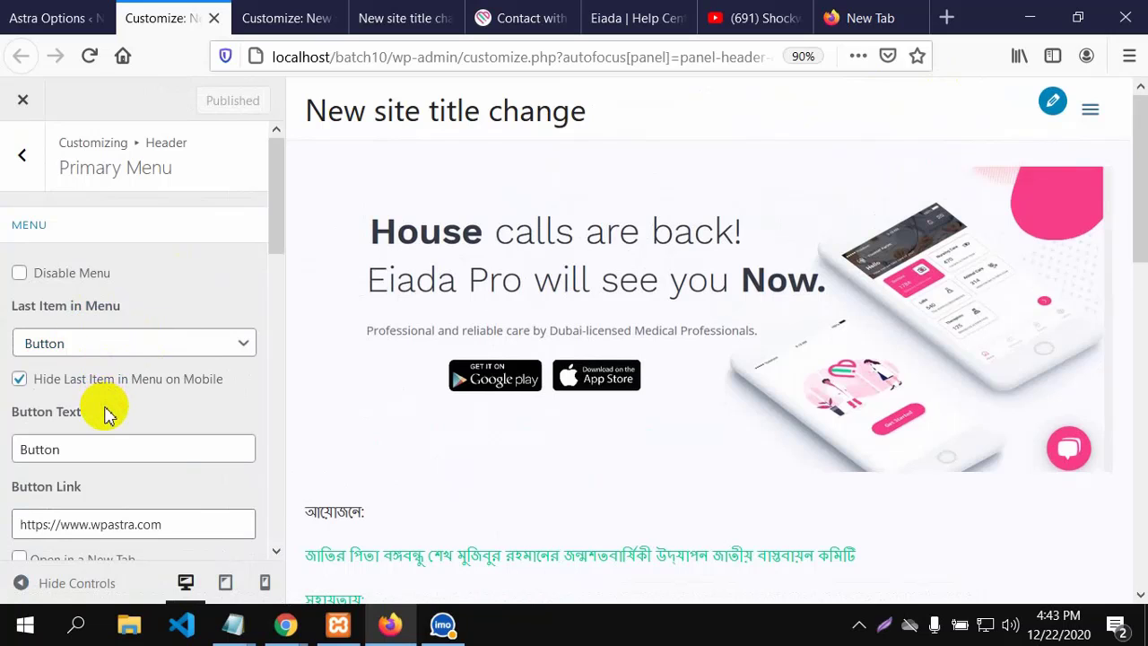
Replace the menu button's text with "Help center".
{"action": "scroll", "coordinate": [105, 413], "scroll_direction": "down", "scroll_amount": 2}
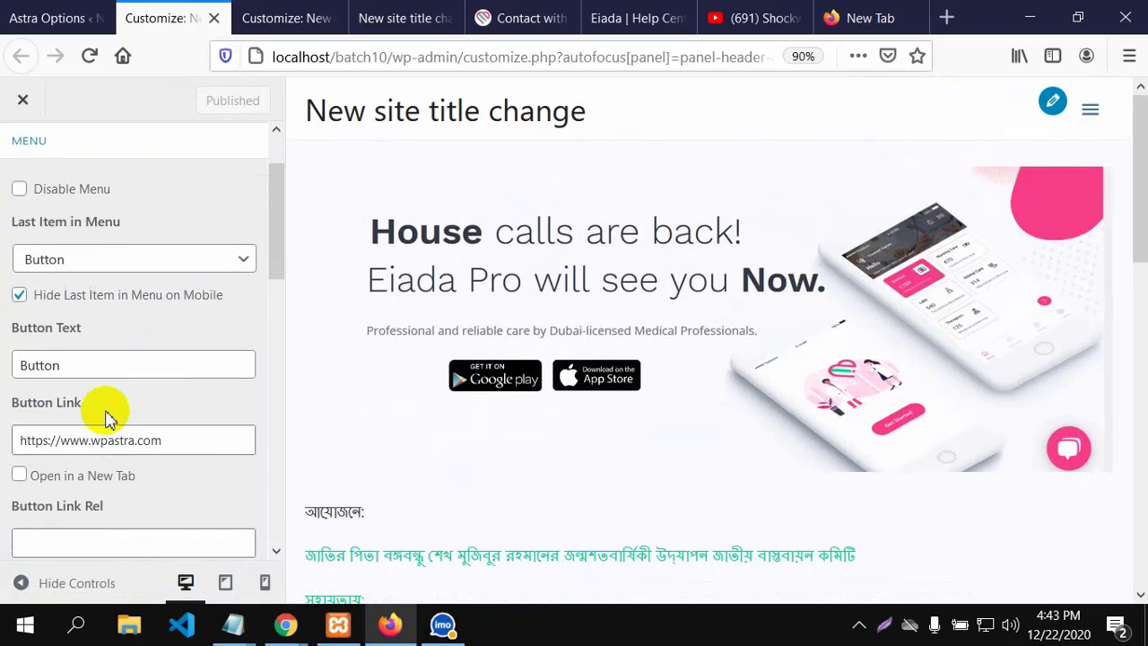
{"action": "scroll", "coordinate": [104, 418], "scroll_direction": "up", "scroll_amount": 1}
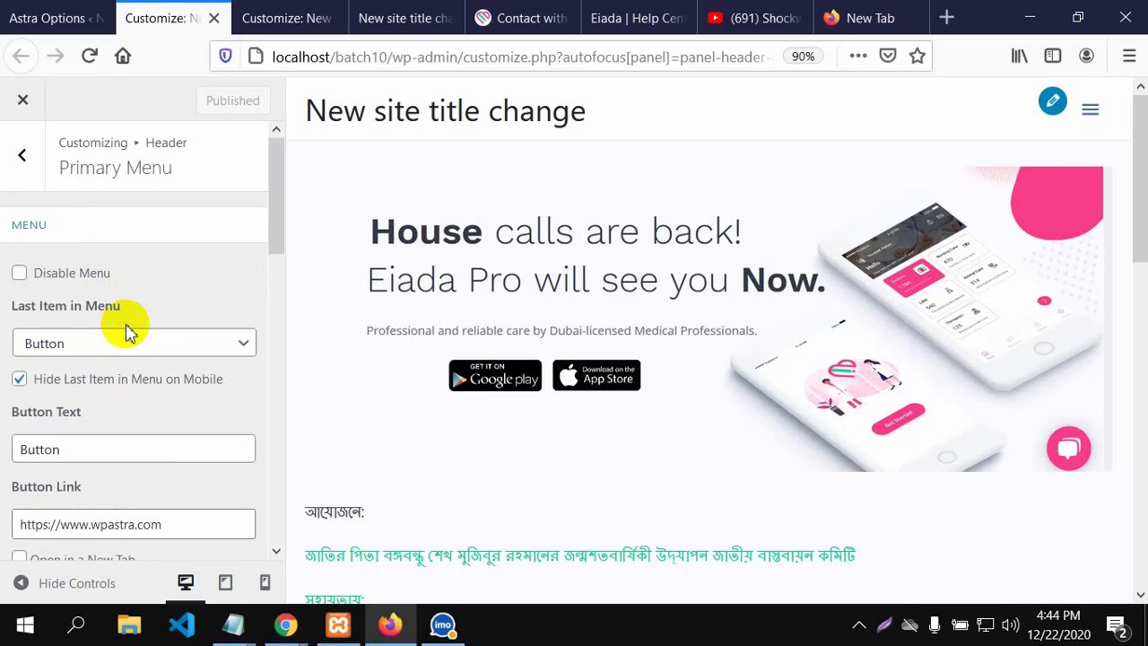
{"action": "left_click", "coordinate": [103, 450]}
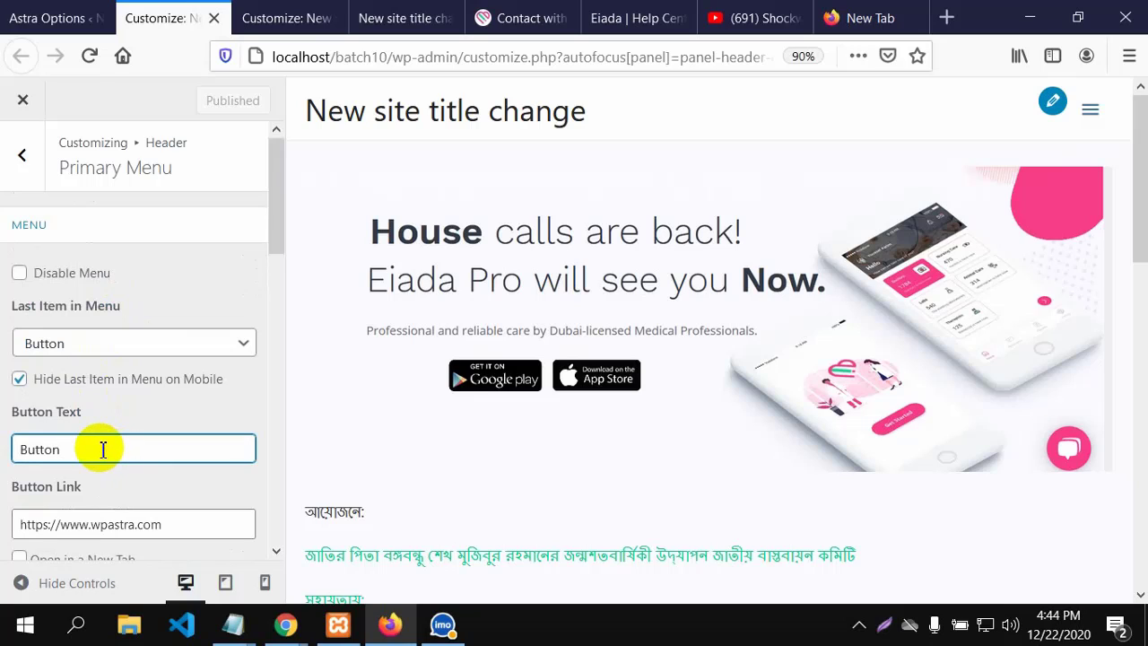
{"action": "key", "text": "BackSpace"}
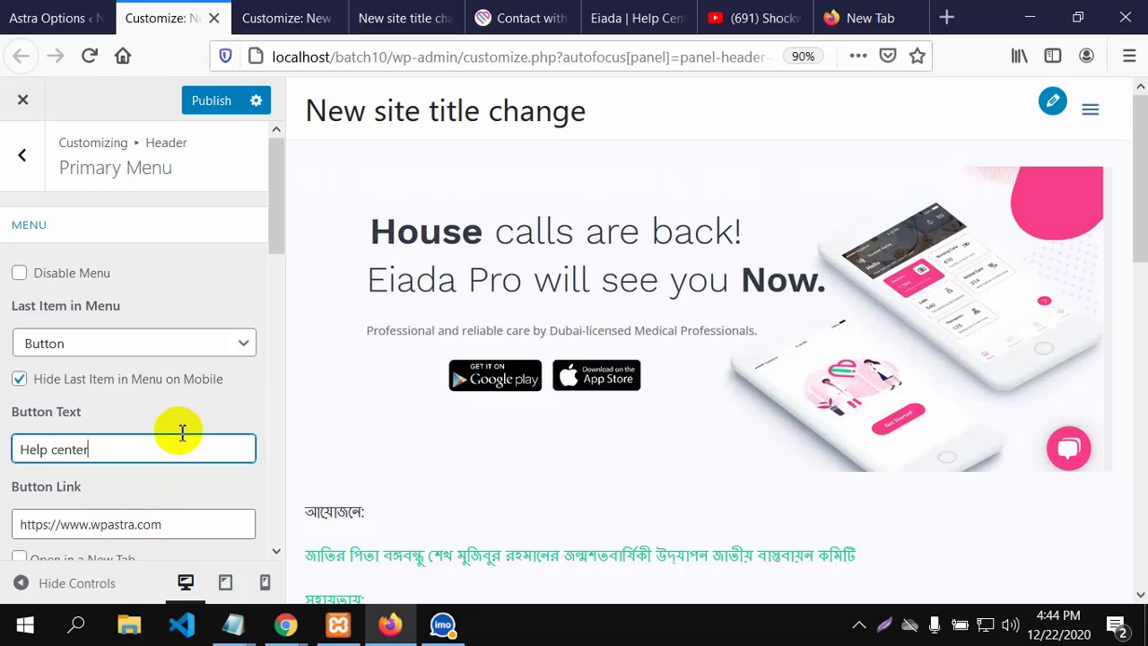
Open the Pages list in a separate browser tab and open the Help Center page for editing.
{"action": "left_click", "coordinate": [43, 20]}
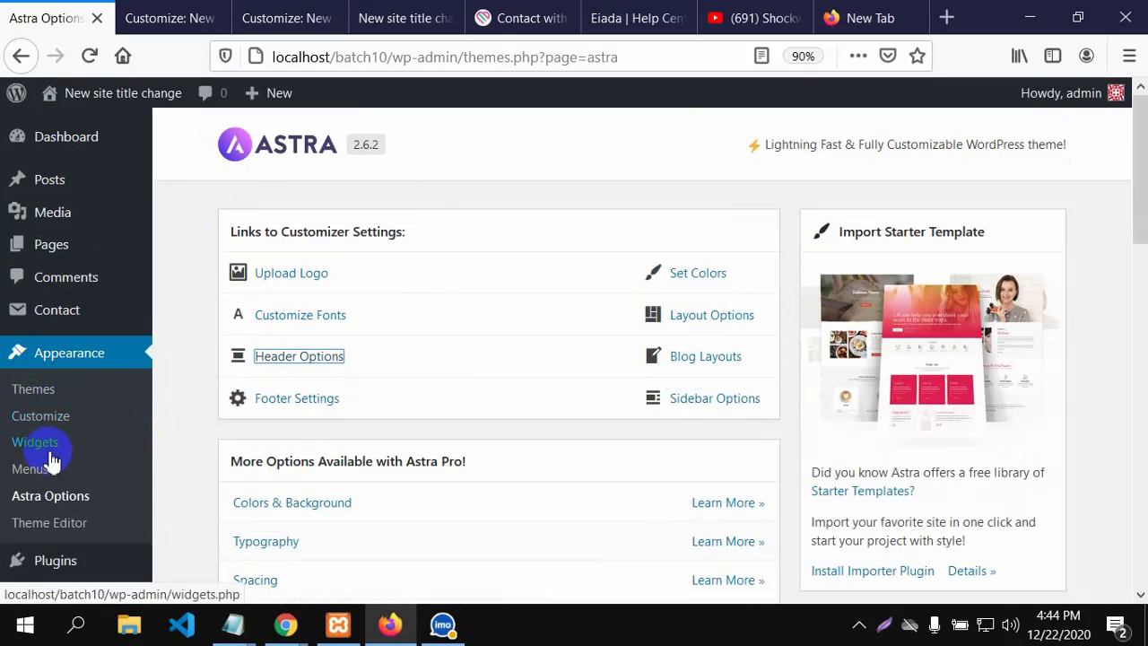
{"action": "mouse_move", "coordinate": [60, 255]}
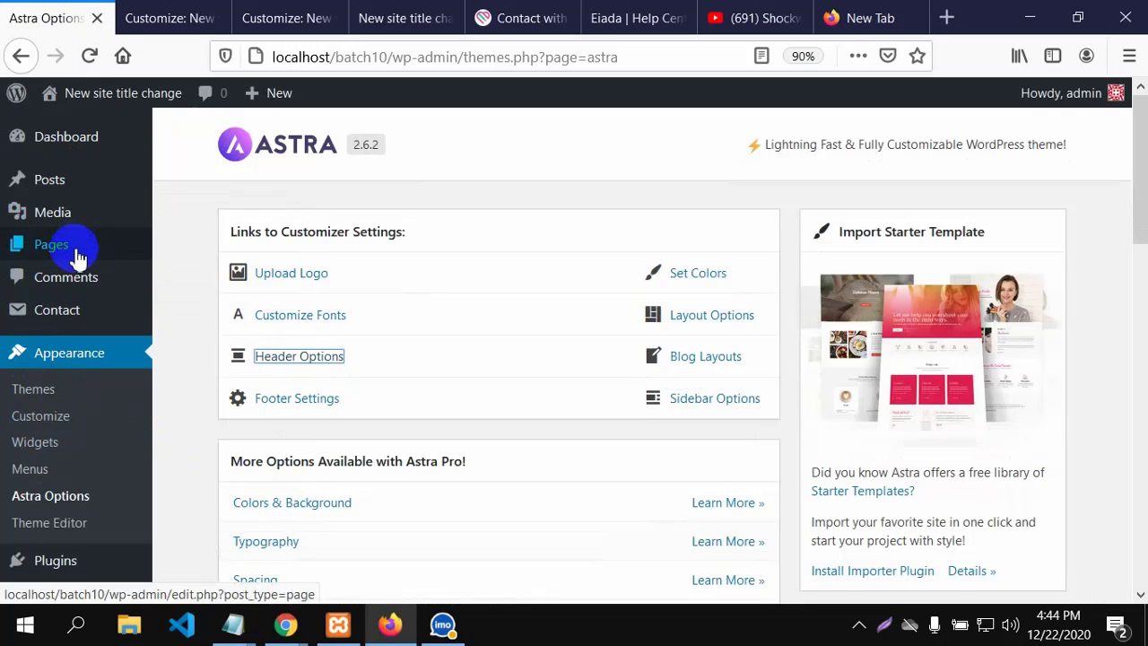
{"action": "right_click", "coordinate": [78, 254]}
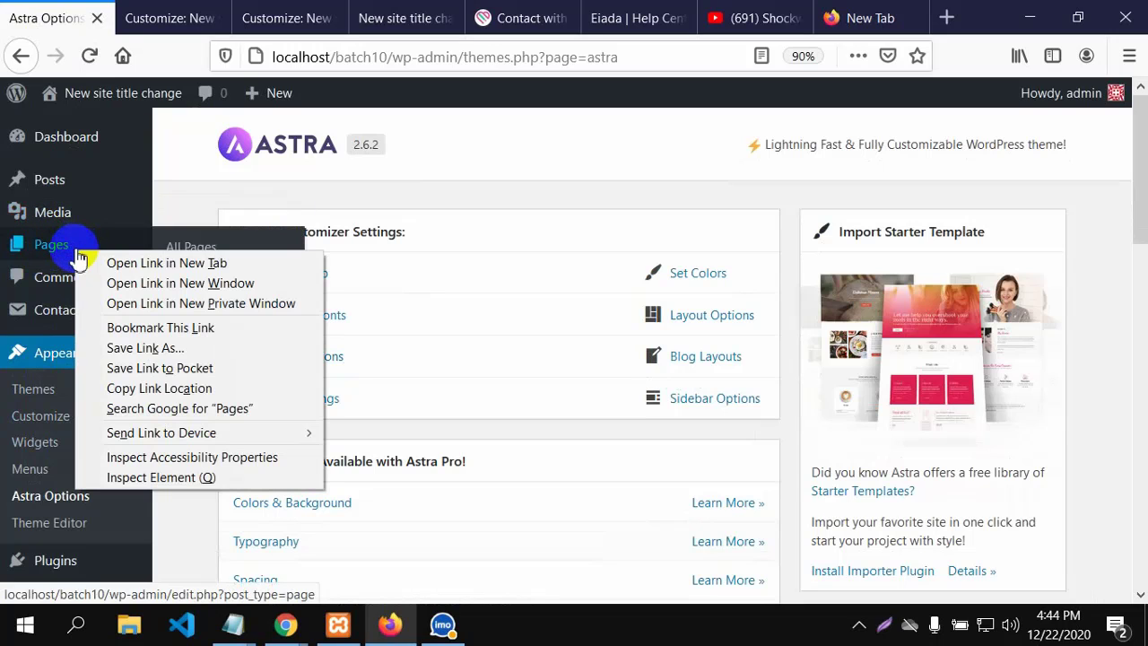
{"action": "left_click", "coordinate": [126, 263]}
{"action": "left_click", "coordinate": [141, 19]}
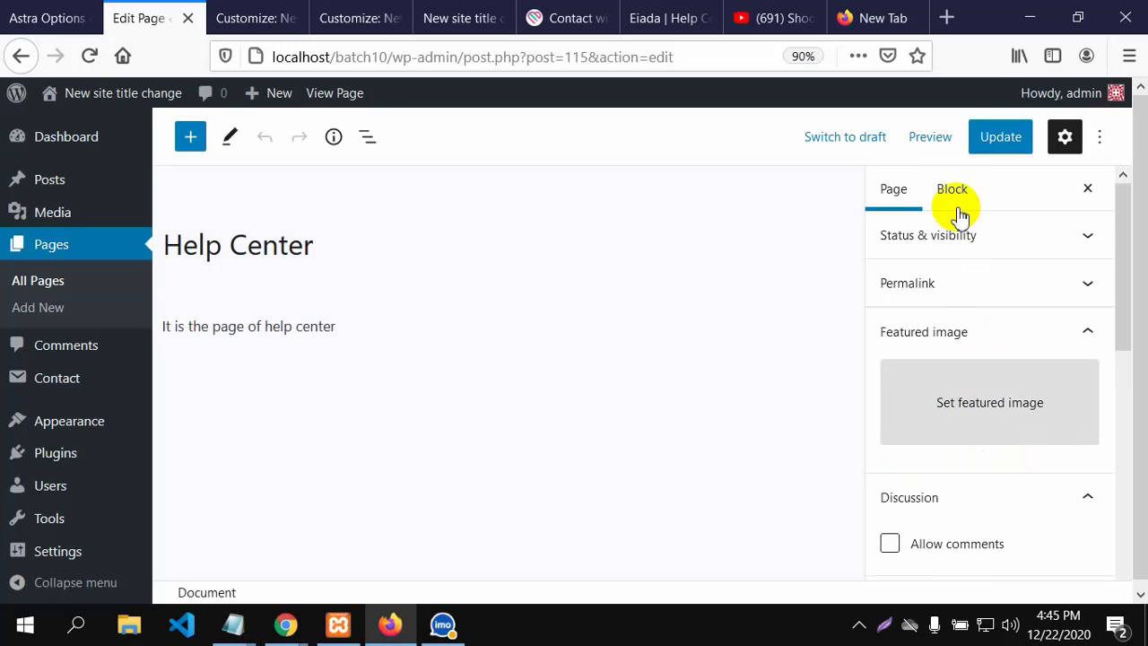
Look through the Help Center page's settings, including Astra Settings, Status & visibility and the block settings.
{"action": "left_click", "coordinate": [1067, 139]}
{"action": "left_click", "coordinate": [1067, 139]}
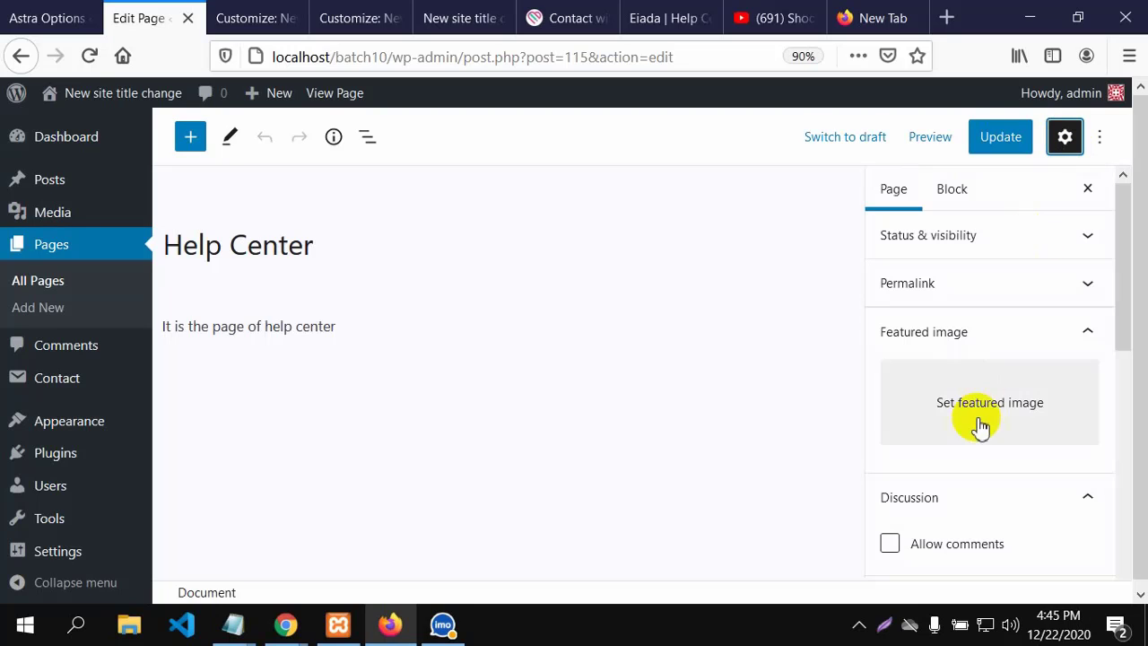
{"action": "scroll", "coordinate": [977, 427], "scroll_direction": "down", "scroll_amount": 4}
{"action": "scroll", "coordinate": [978, 435], "scroll_direction": "down", "scroll_amount": 2}
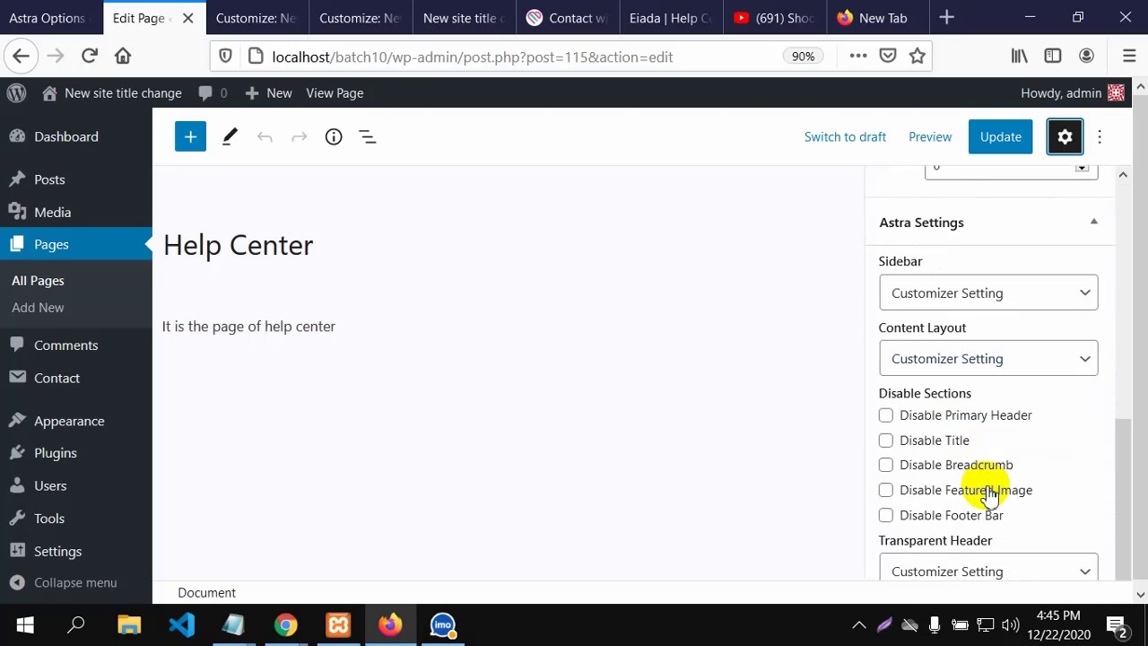
{"action": "scroll", "coordinate": [1024, 304], "scroll_direction": "up", "scroll_amount": 2}
{"action": "scroll", "coordinate": [963, 361], "scroll_direction": "up", "scroll_amount": 4}
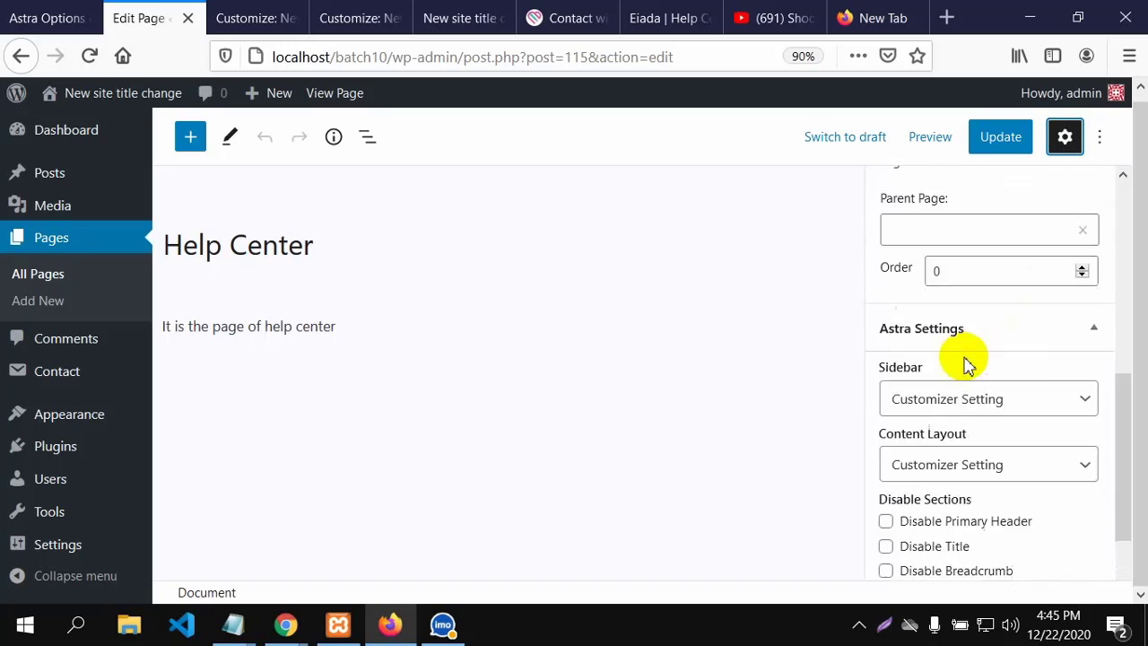
{"action": "scroll", "coordinate": [924, 367], "scroll_direction": "up", "scroll_amount": 4}
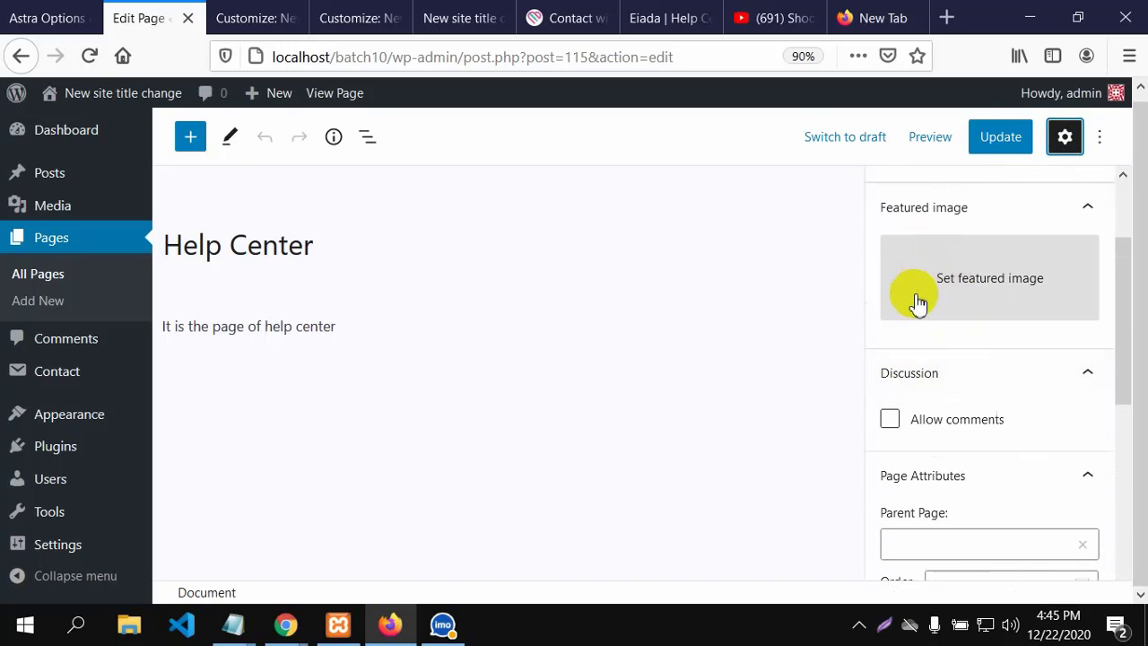
{"action": "scroll", "coordinate": [915, 303], "scroll_direction": "up", "scroll_amount": 3}
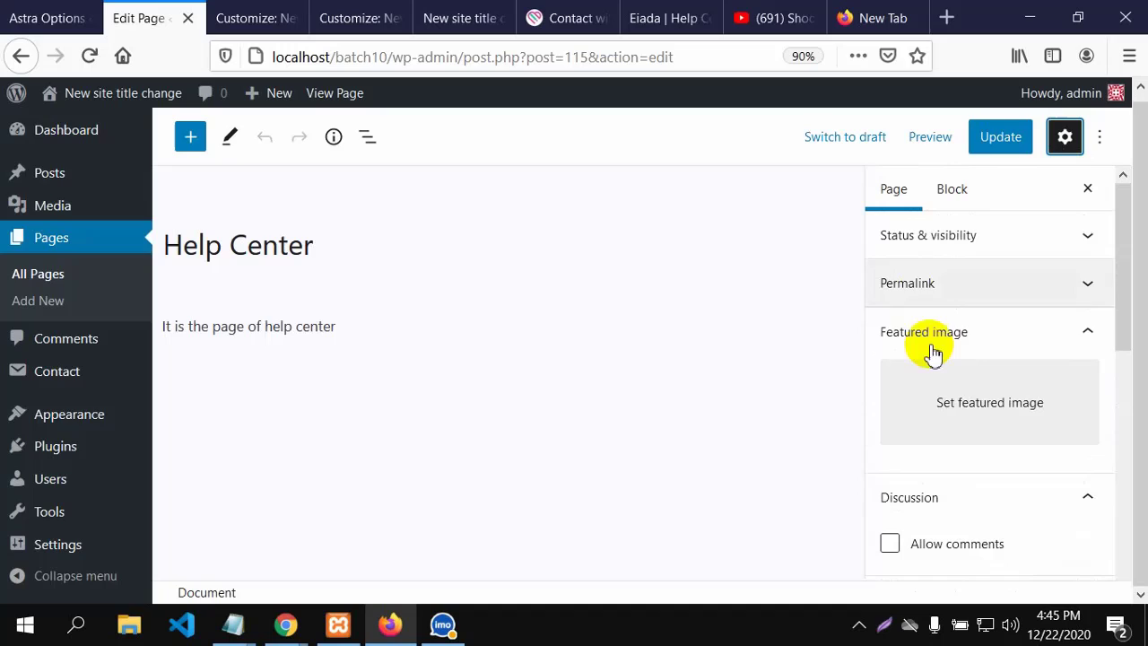
{"action": "left_click", "coordinate": [1088, 241]}
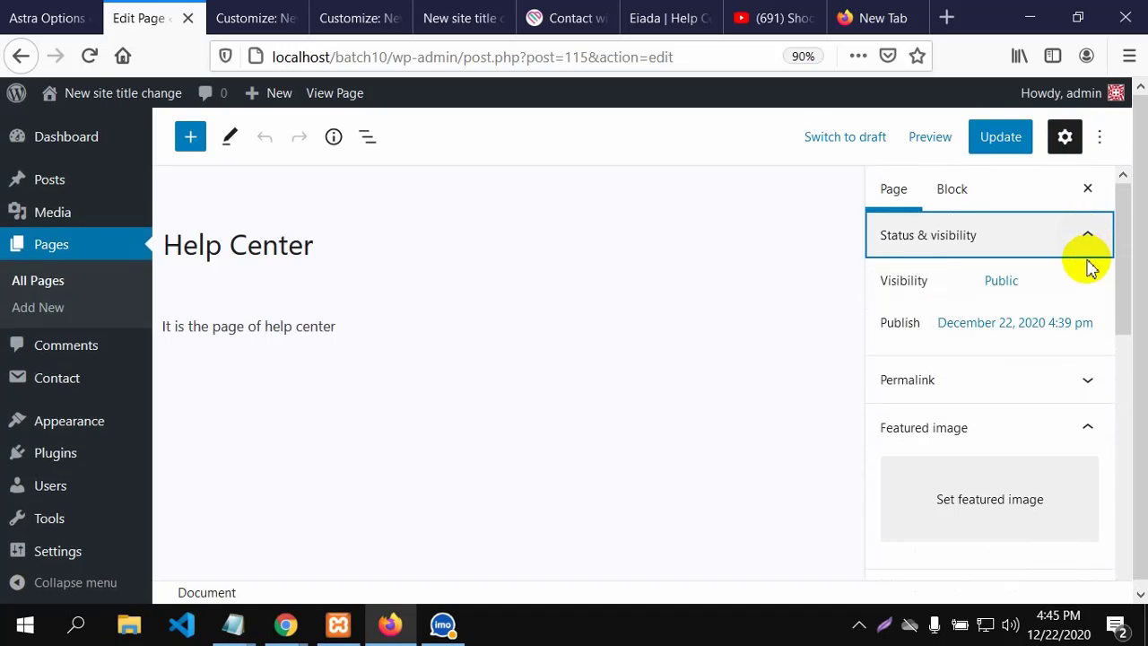
{"action": "left_click", "coordinate": [1088, 237]}
{"action": "left_click", "coordinate": [954, 195]}
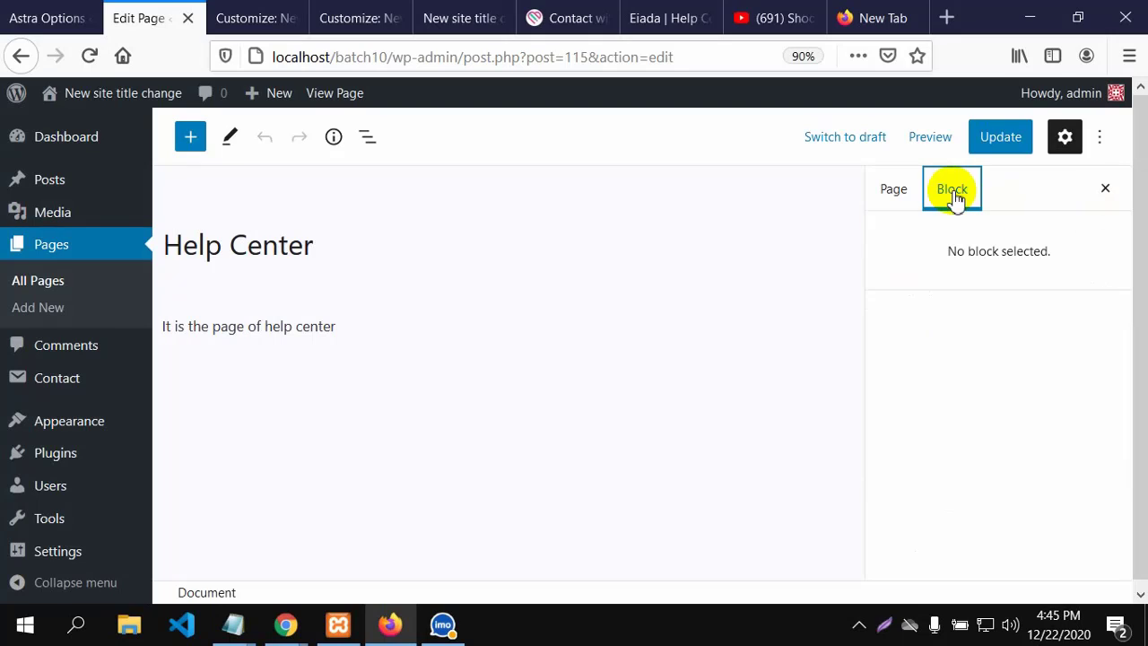
Examine the Help Center page's Page Attributes and Astra Settings in its page-level settings.
{"action": "left_click", "coordinate": [893, 196]}
{"action": "scroll", "coordinate": [943, 318], "scroll_direction": "down", "scroll_amount": 5}
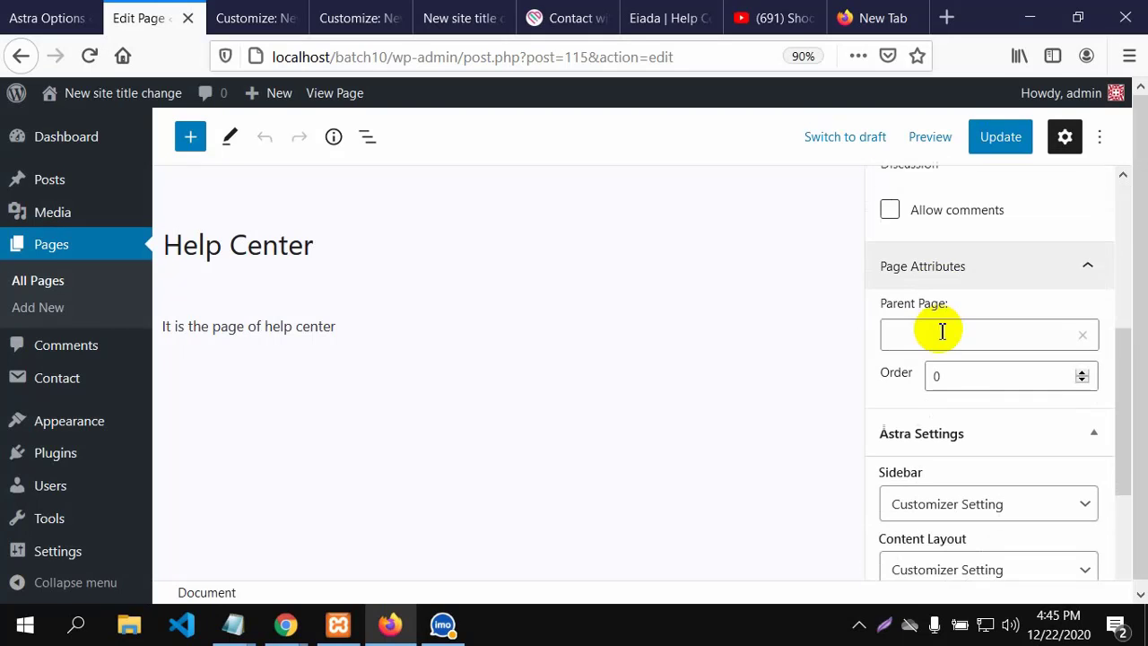
{"action": "scroll", "coordinate": [942, 330], "scroll_direction": "down", "scroll_amount": 4}
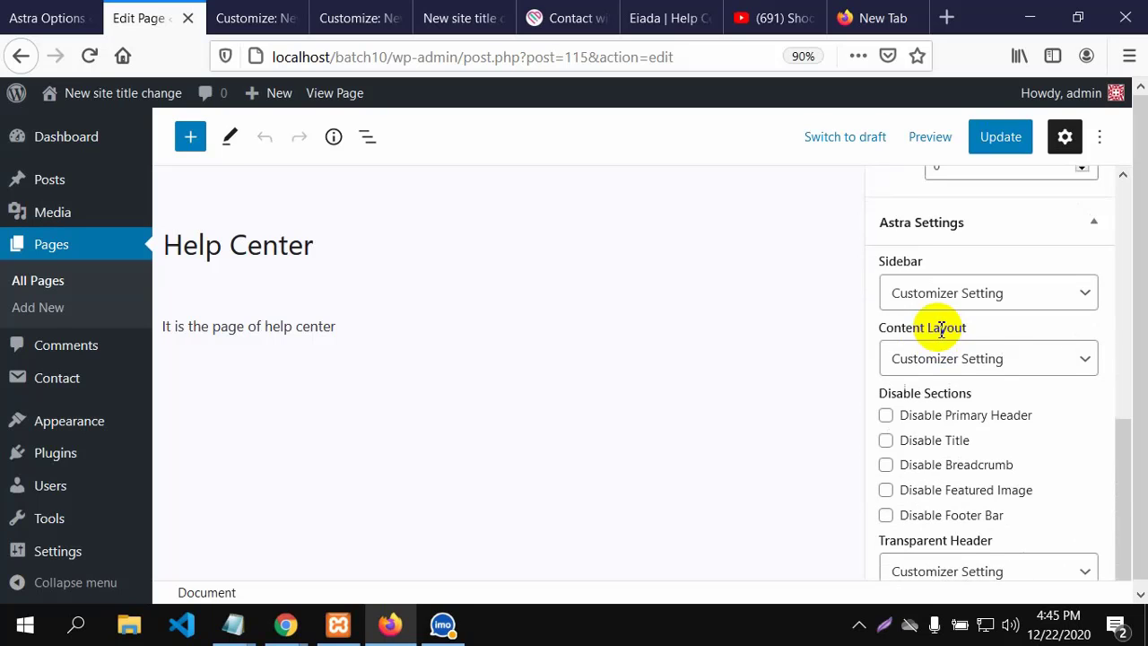
{"action": "scroll", "coordinate": [941, 330], "scroll_direction": "up", "scroll_amount": 10}
{"action": "left_click", "coordinate": [246, 20]}
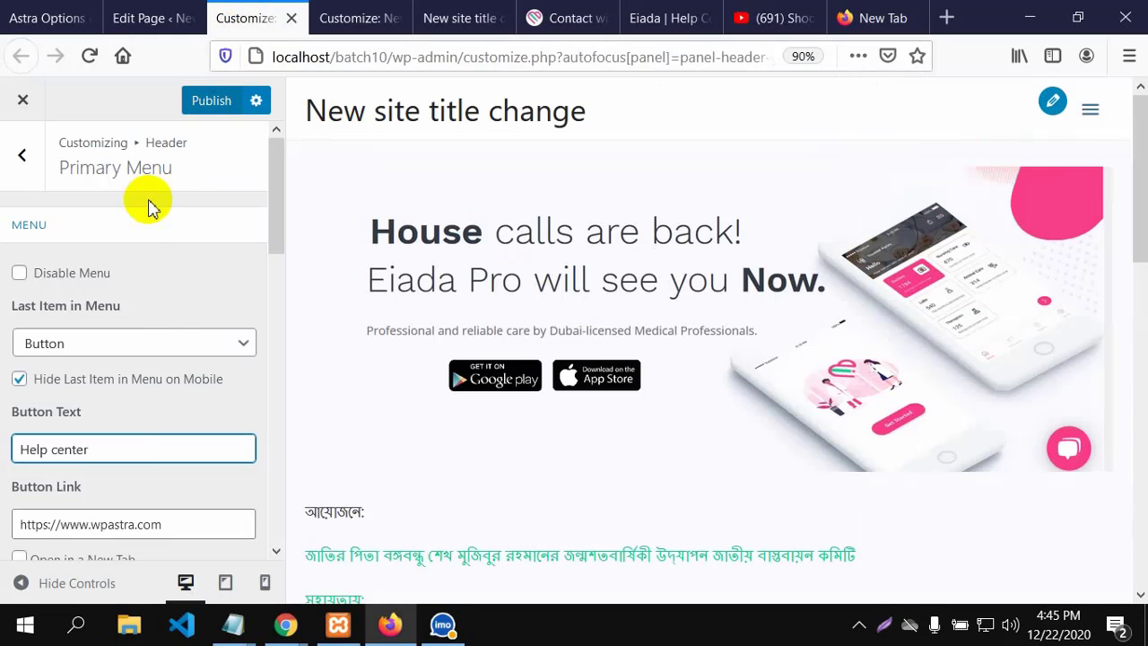
{"action": "scroll", "coordinate": [125, 421], "scroll_direction": "down", "scroll_amount": 2}
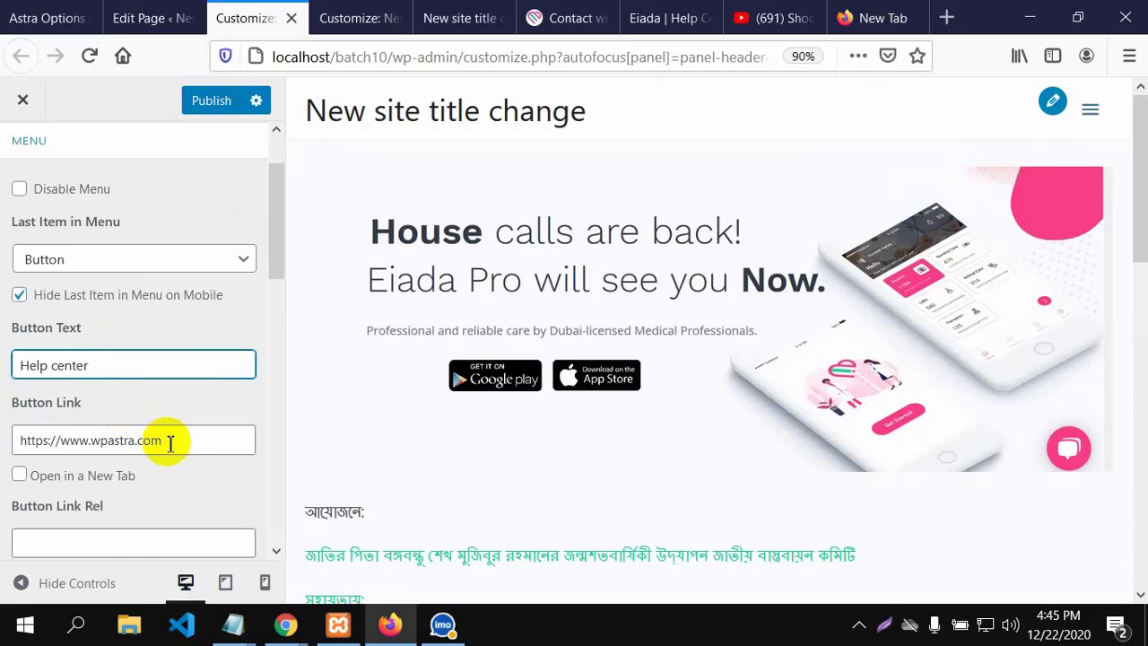
{"action": "left_click_drag", "start_coordinate": [168, 440], "coordinate": [20, 445]}
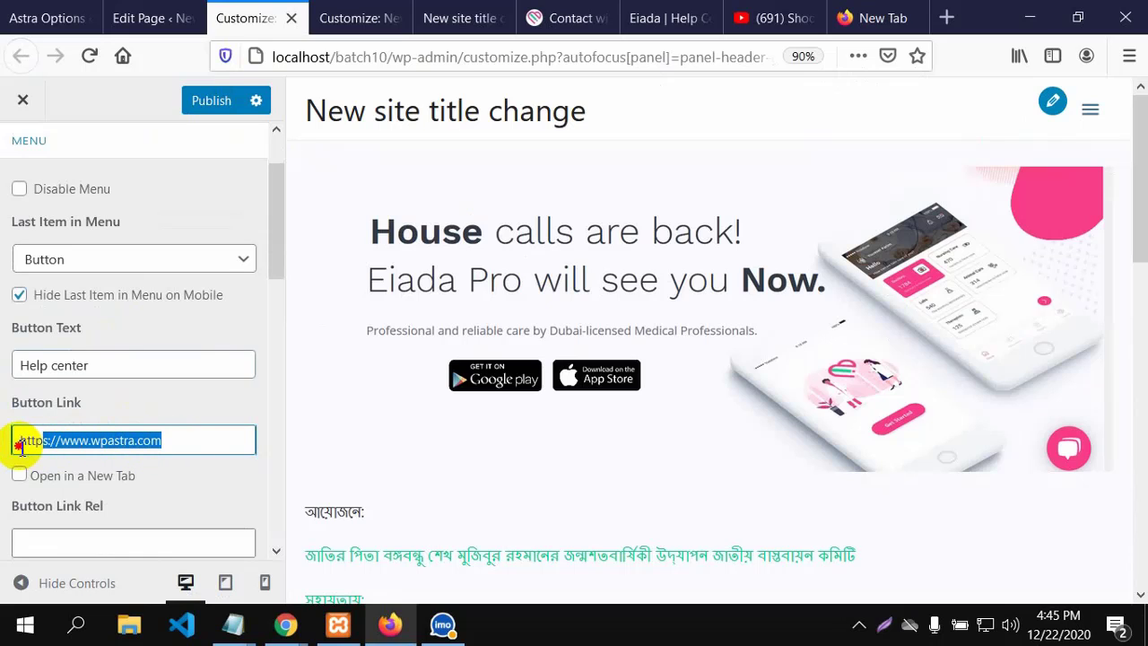
{"action": "right_click", "coordinate": [70, 438]}
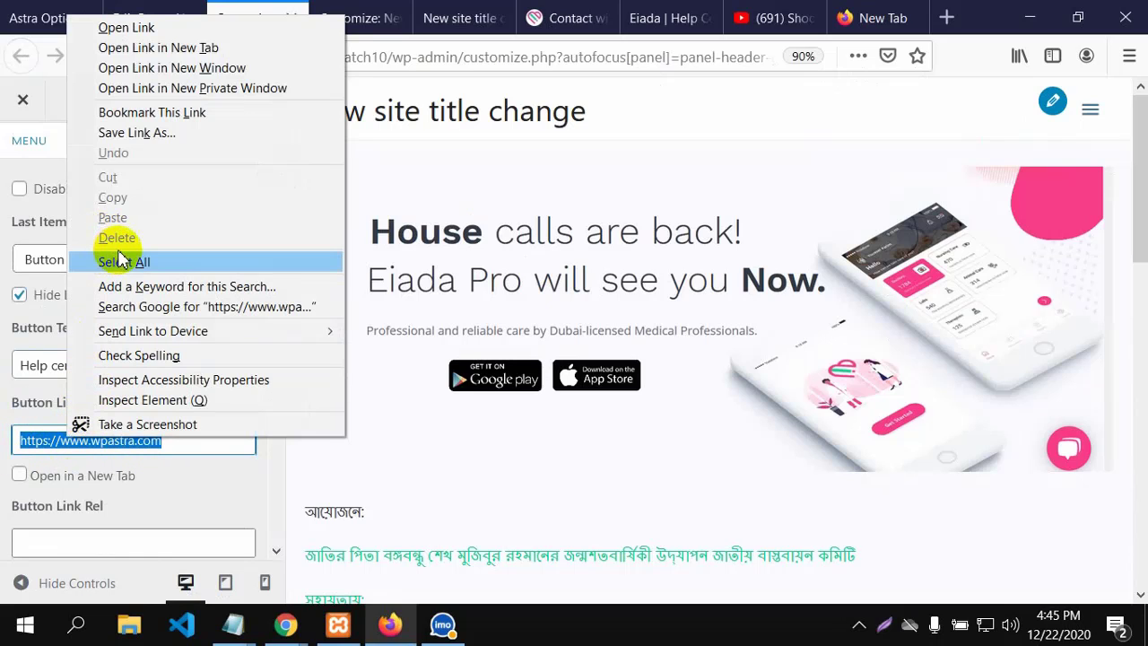
{"action": "left_click", "coordinate": [115, 441]}
{"action": "left_click_drag", "start_coordinate": [167, 440], "coordinate": [16, 435]}
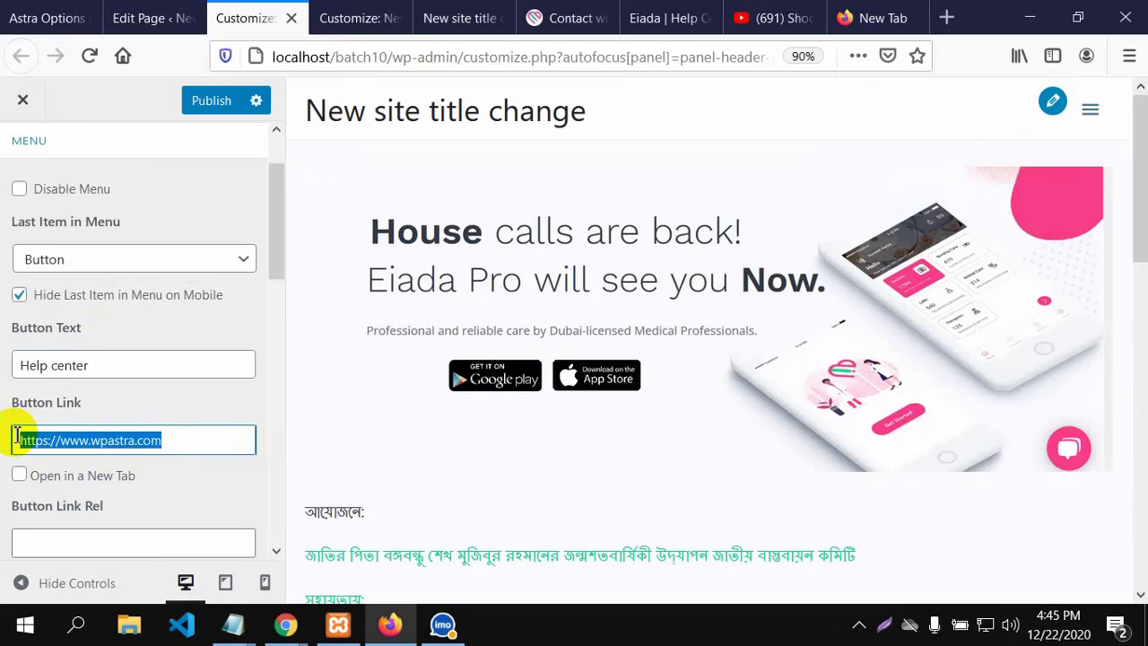
{"action": "type", "text": "http://localhost/batch10/index.php/help-center/(opens in a new tab)"}
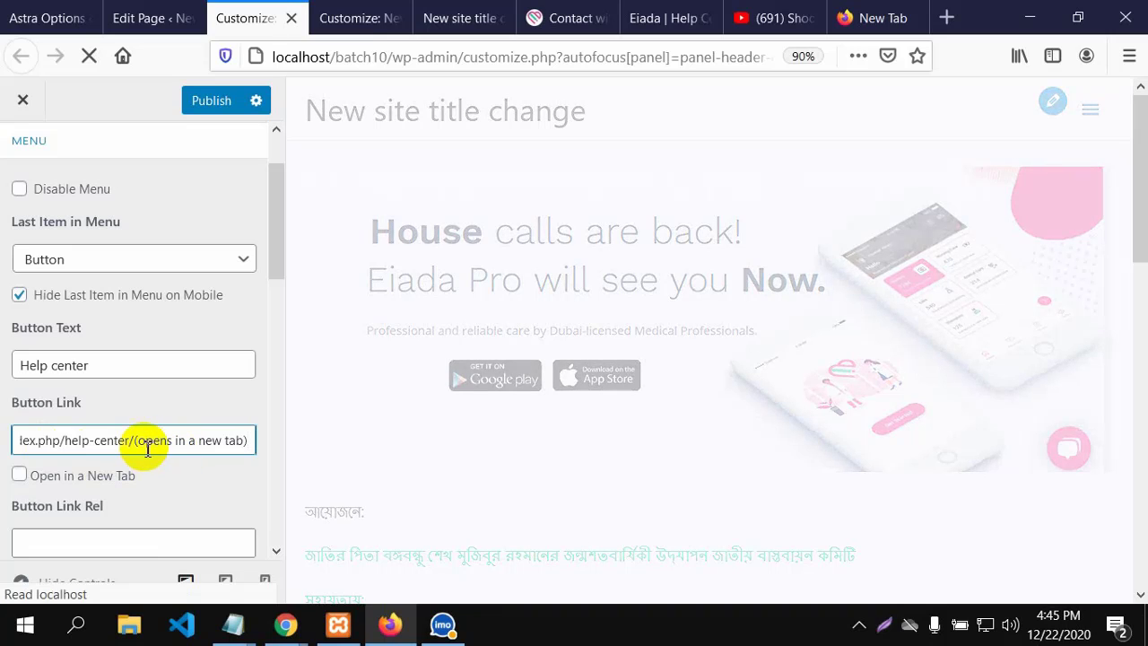
Return to the Help Center page's editor and check its permalink address.
{"action": "left_click", "coordinate": [126, 16]}
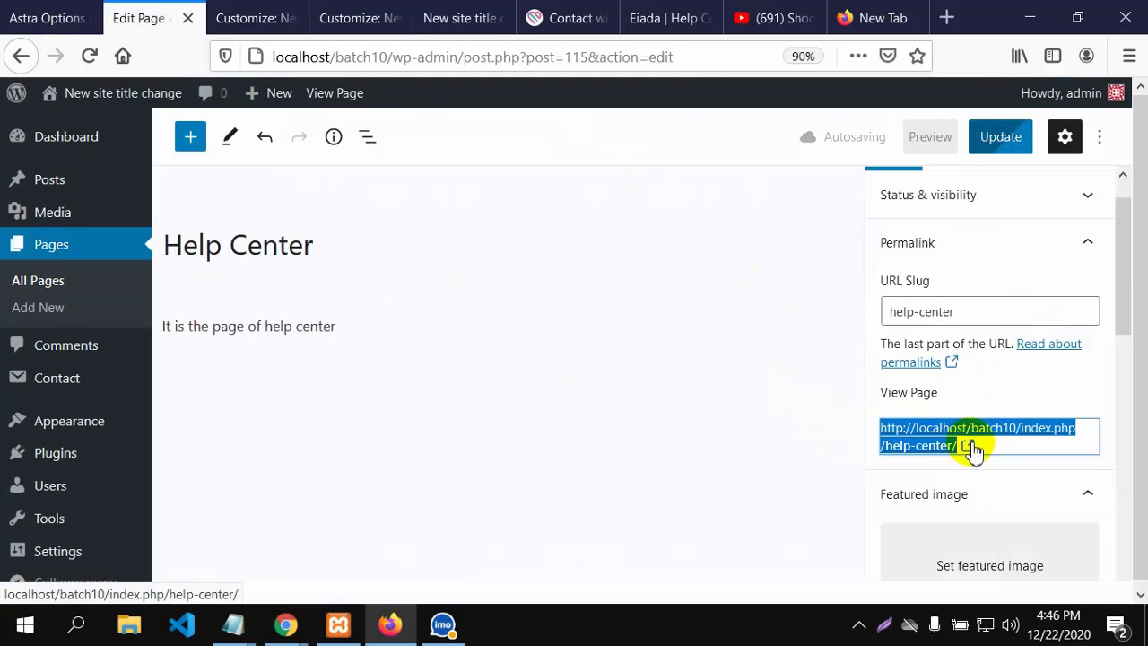
Copy the Help Center page's permalink from its page settings.
{"action": "left_click_drag", "start_coordinate": [878, 410], "coordinate": [817, 422]}
{"action": "left_click", "coordinate": [817, 421]}
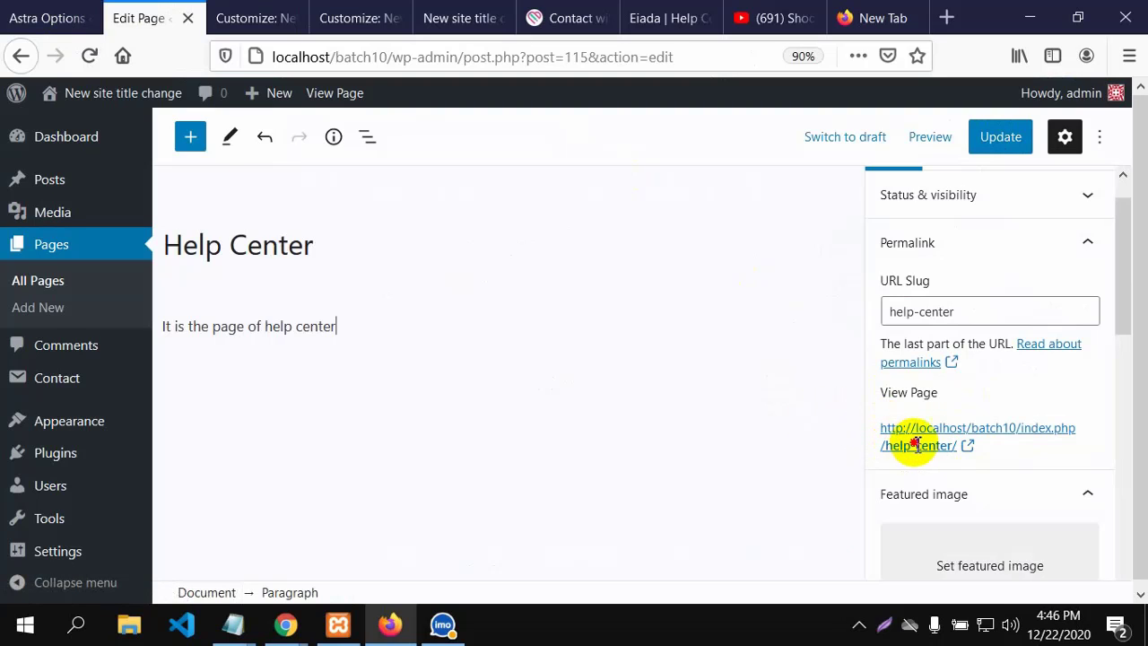
{"action": "left_click", "coordinate": [893, 437]}
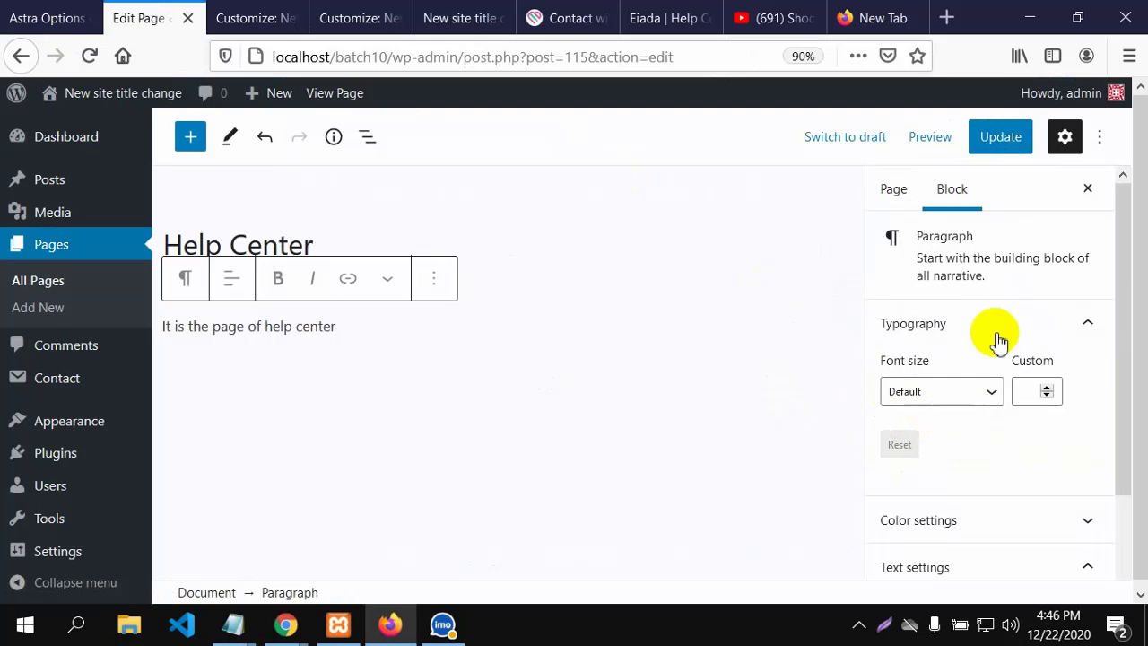
{"action": "left_click", "coordinate": [35, 18]}
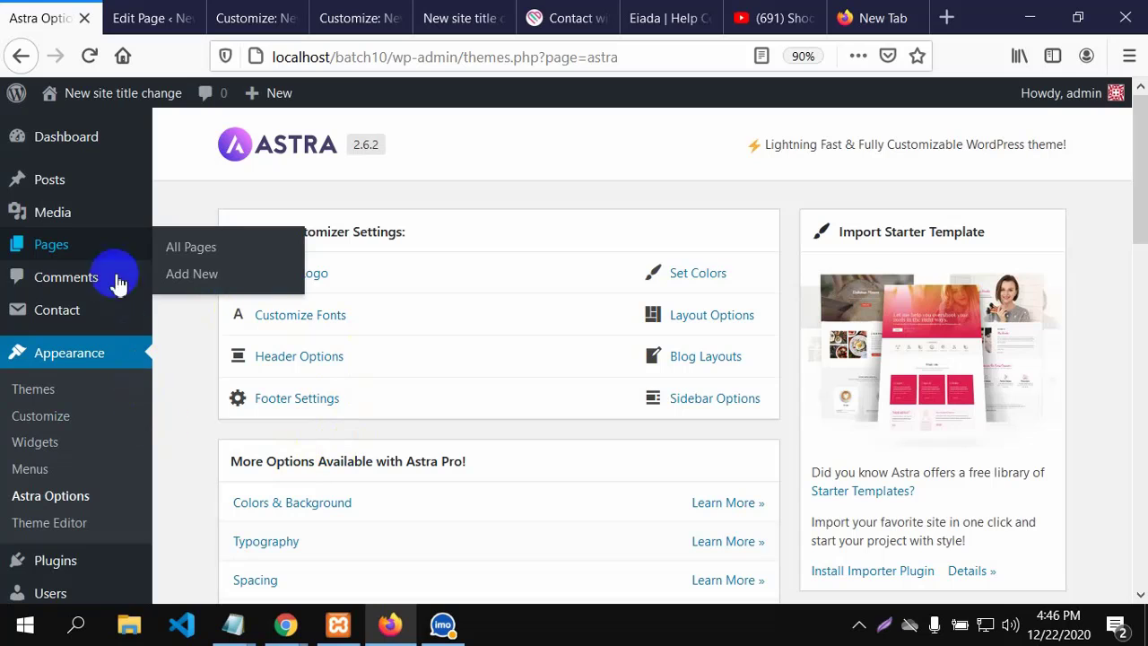
{"action": "left_click", "coordinate": [135, 18]}
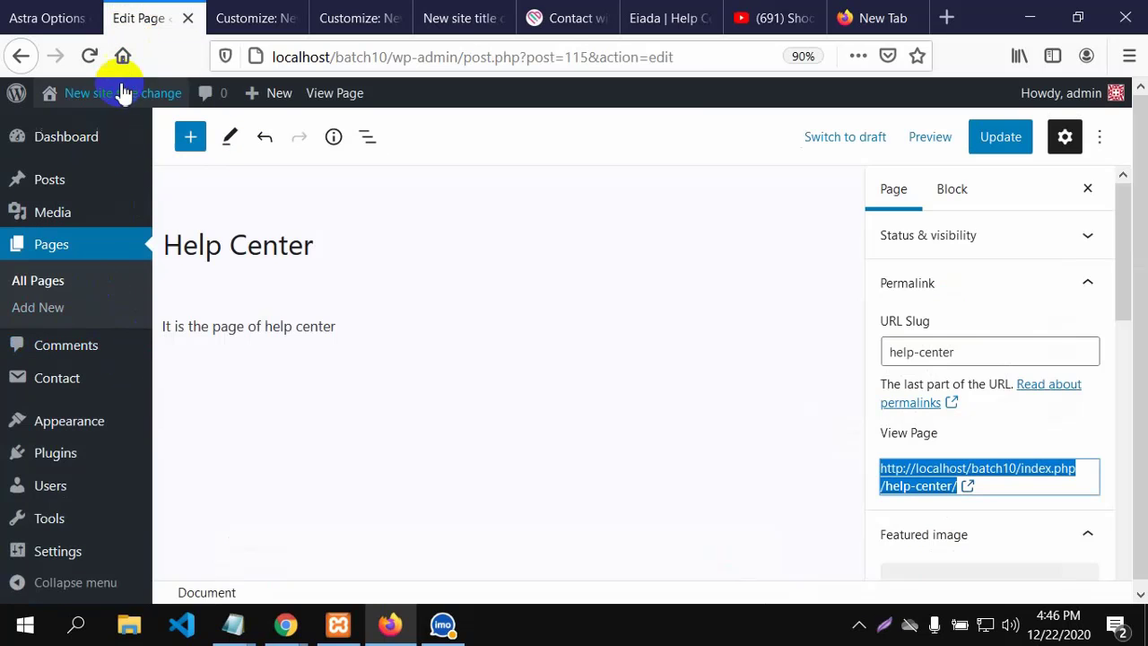
Replace the primary menu's Button Link with the copied Help Center page URL.
{"action": "left_click", "coordinate": [256, 20]}
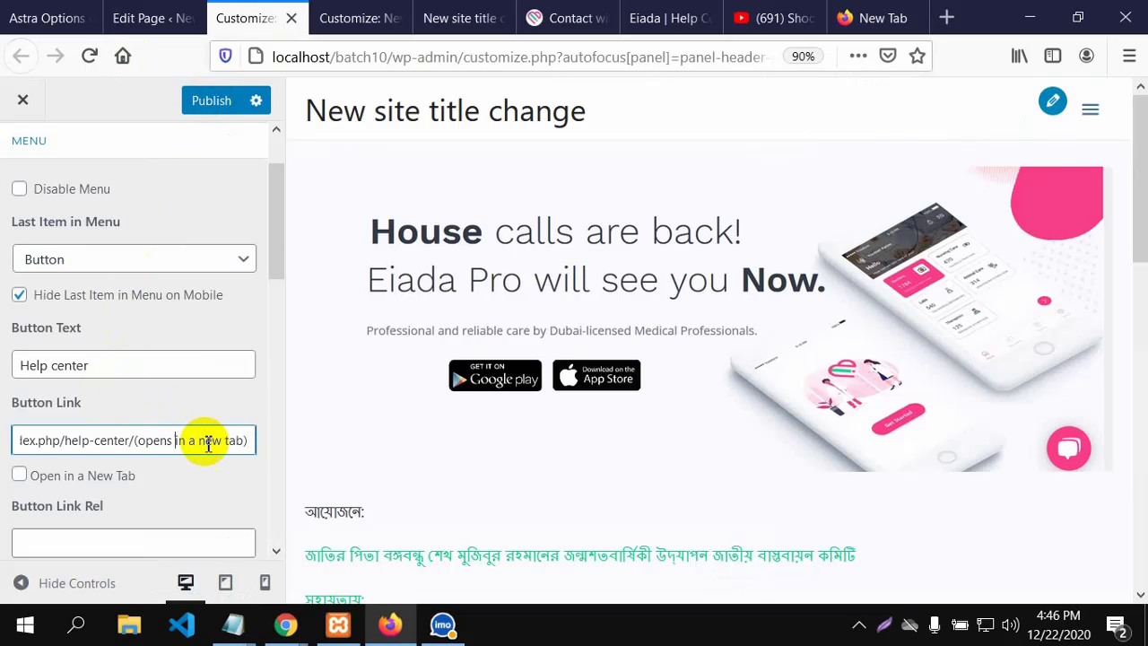
{"action": "left_click_drag", "start_coordinate": [242, 440], "coordinate": [3, 448]}
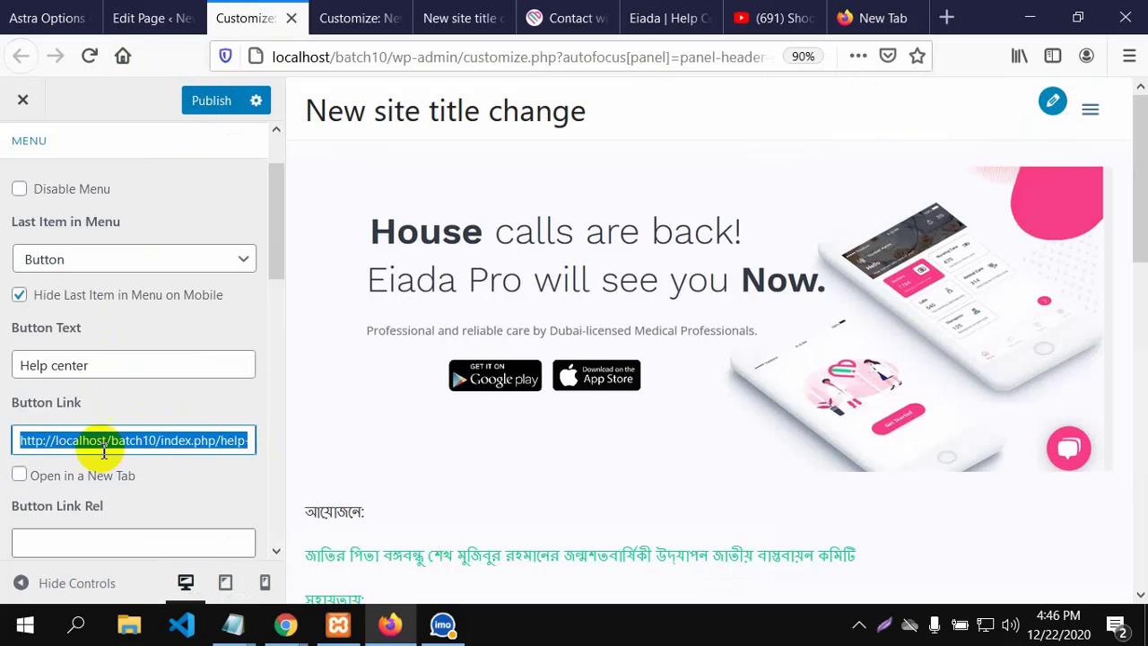
{"action": "left_click", "coordinate": [176, 482]}
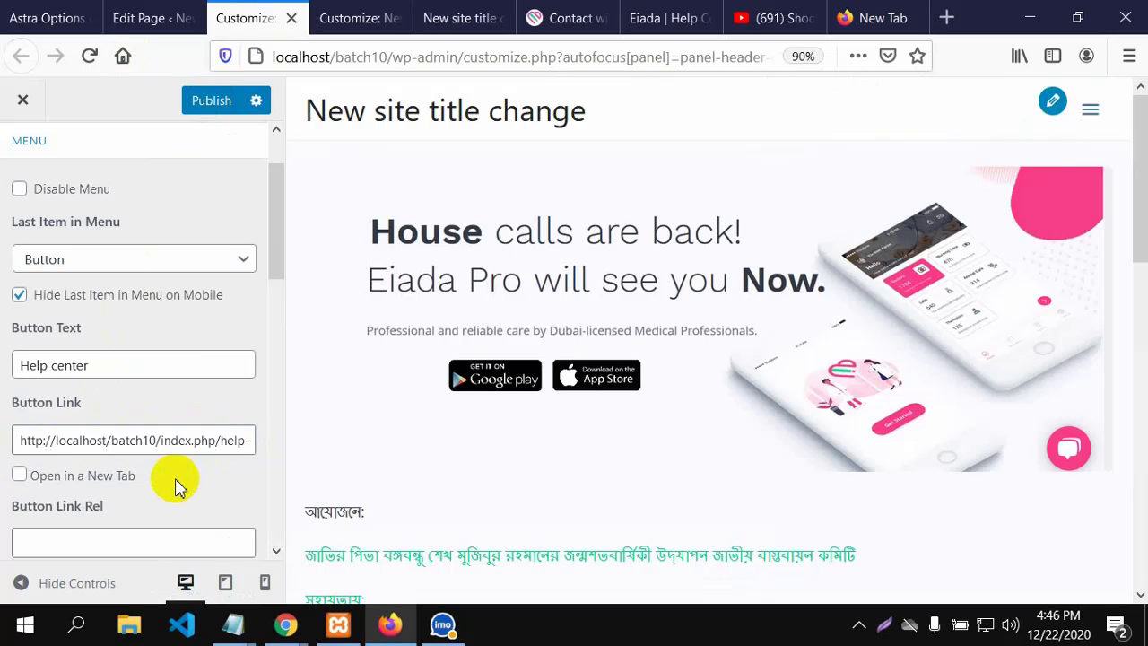
Examine the primary menu button's new-tab, link rel and button style options.
{"action": "scroll", "coordinate": [173, 488], "scroll_direction": "down", "scroll_amount": 2}
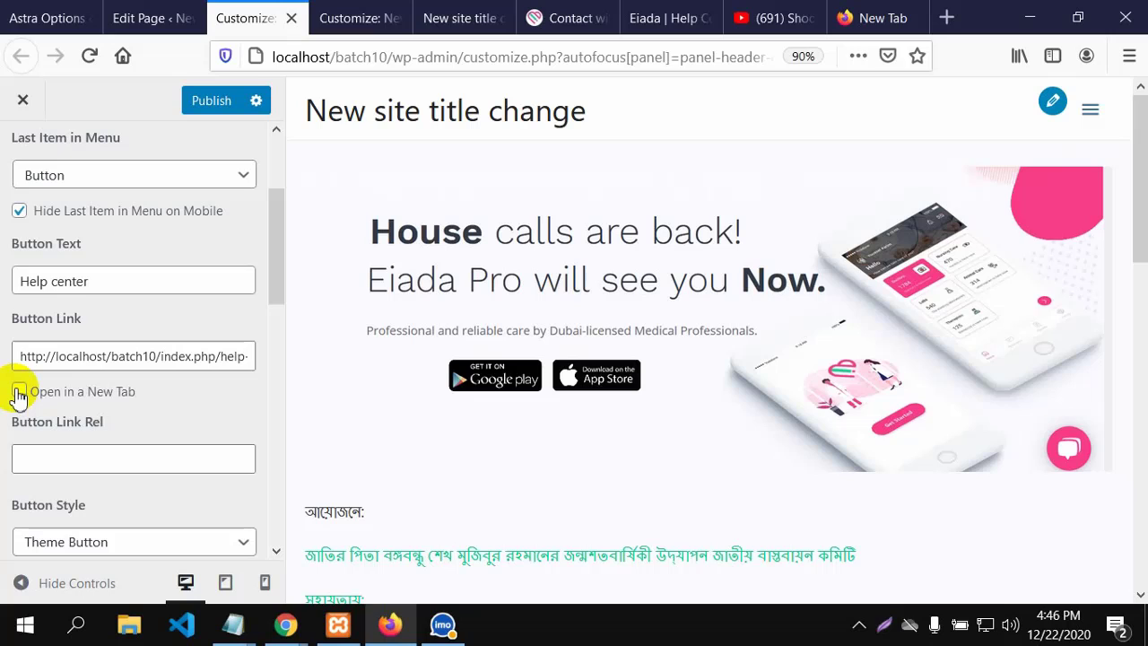
{"action": "scroll", "coordinate": [157, 431], "scroll_direction": "down", "scroll_amount": 2}
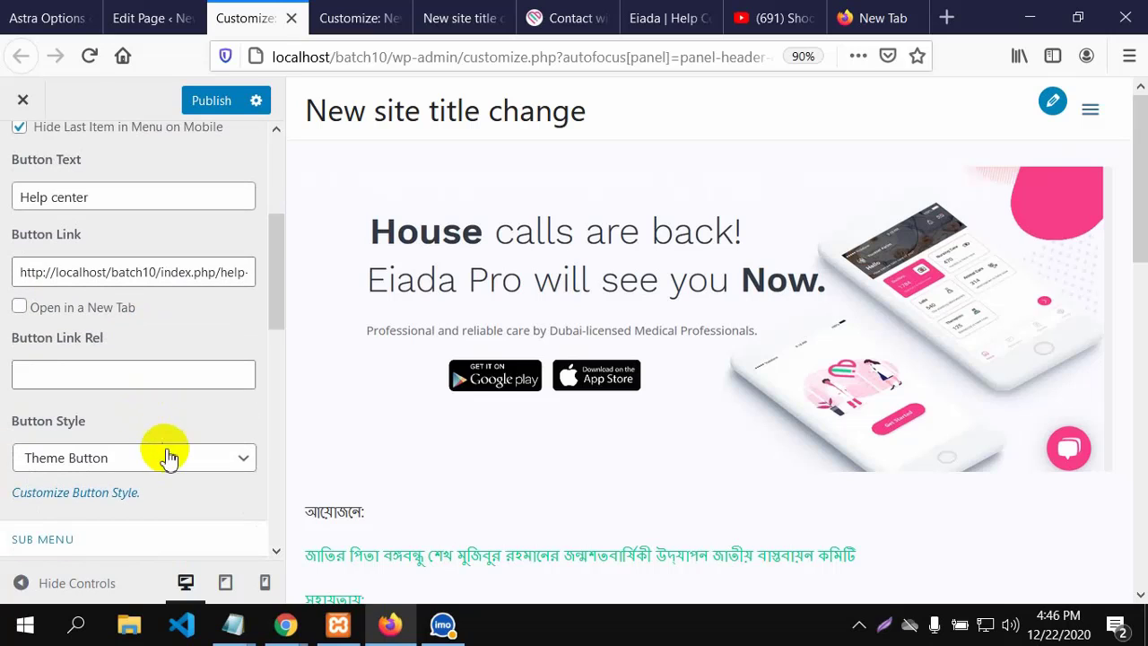
{"action": "left_click", "coordinate": [244, 461]}
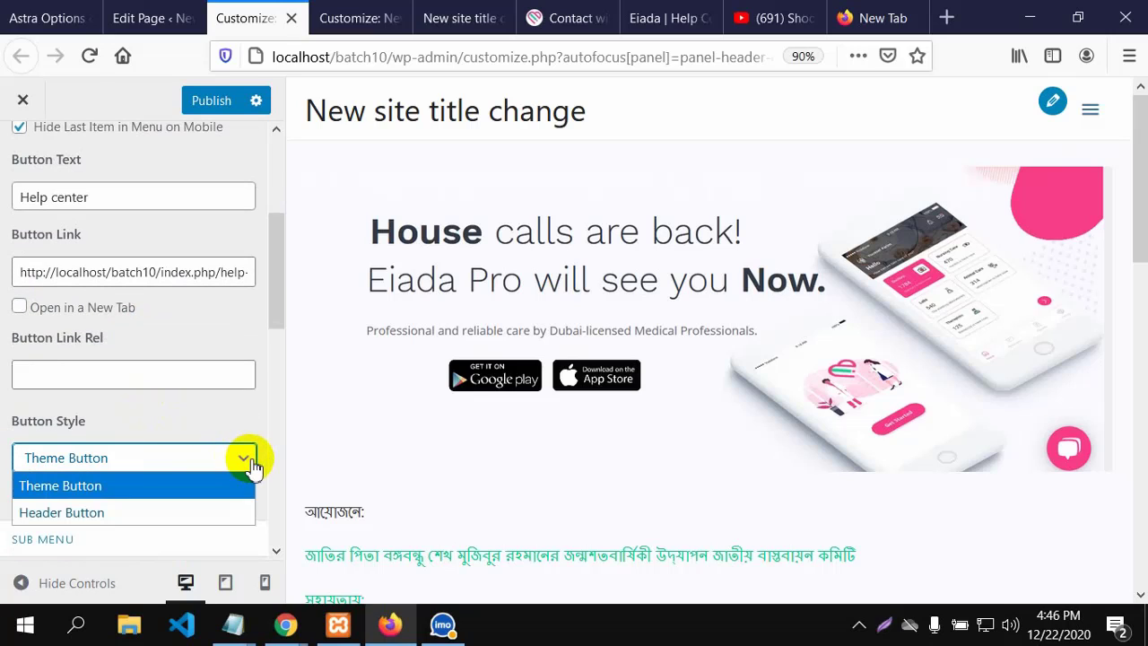
{"action": "left_click", "coordinate": [126, 378]}
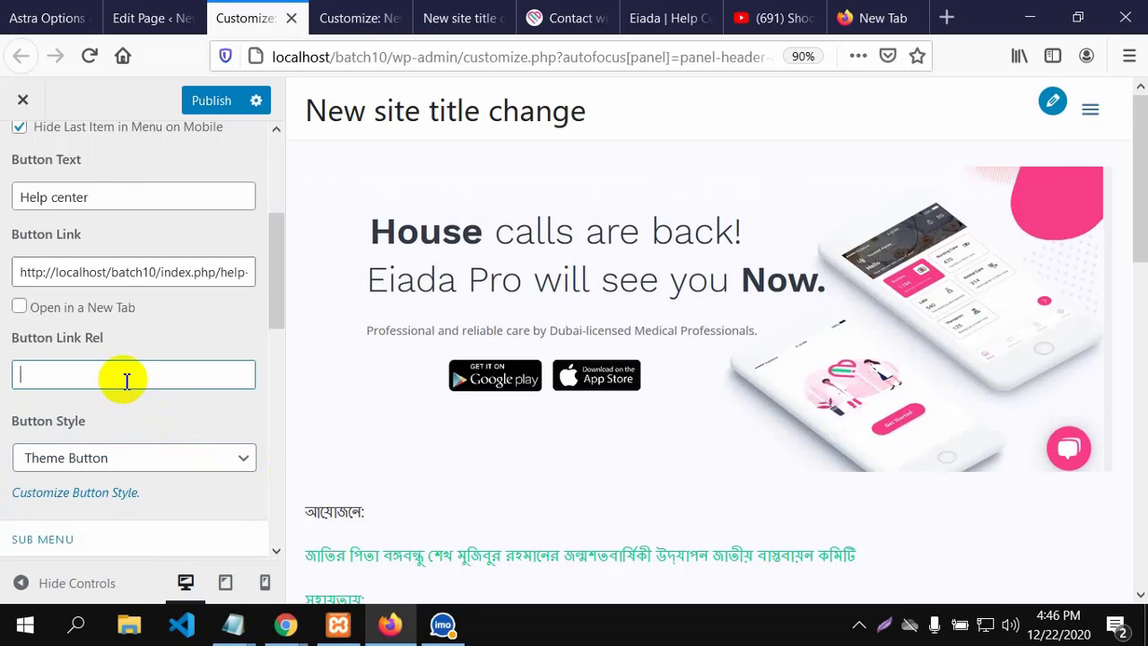
{"action": "scroll", "coordinate": [252, 319], "scroll_direction": "up", "scroll_amount": 1}
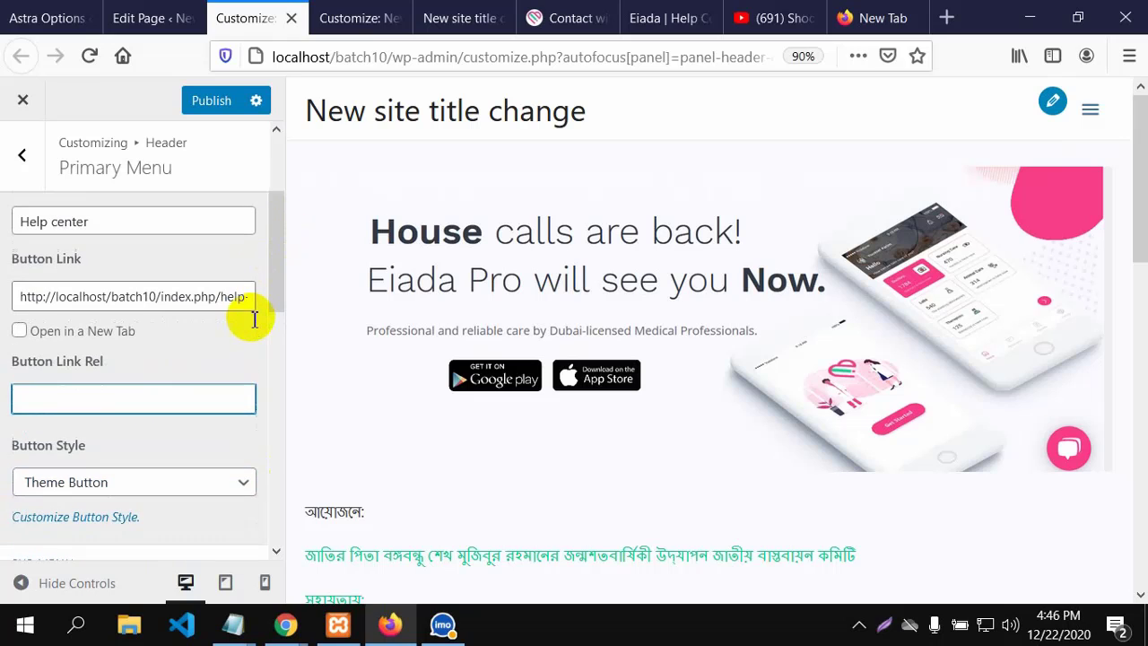
{"action": "scroll", "coordinate": [252, 318], "scroll_direction": "up", "scroll_amount": 2}
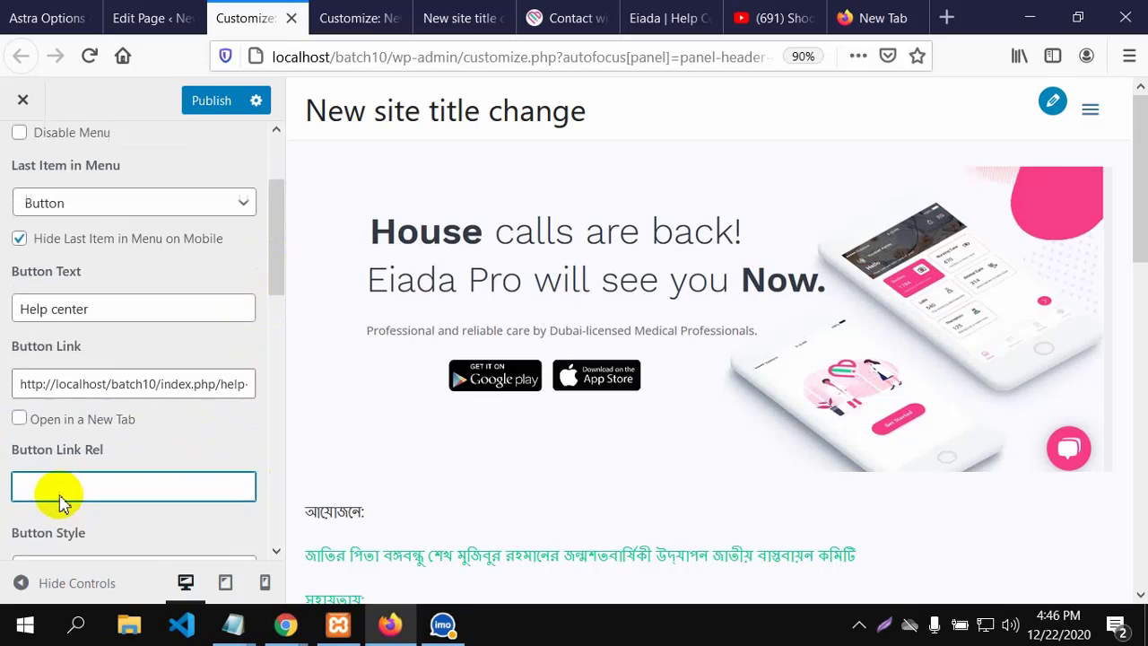
{"action": "scroll", "coordinate": [60, 502], "scroll_direction": "down", "scroll_amount": 1}
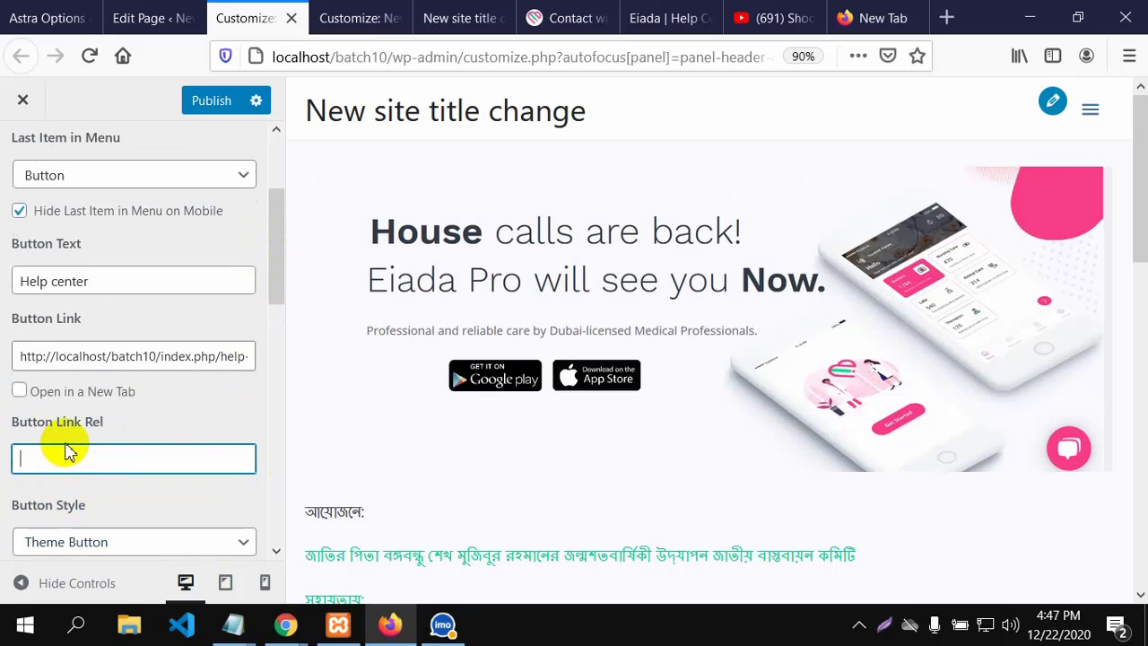
{"action": "scroll", "coordinate": [184, 386], "scroll_direction": "up", "scroll_amount": 1}
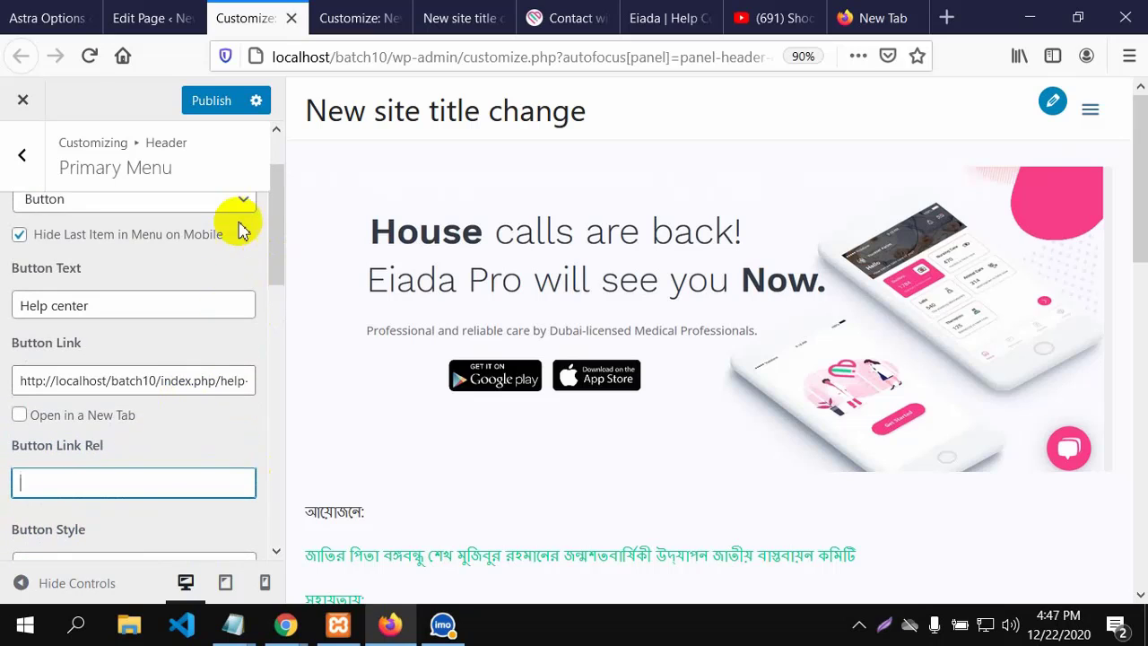
Publish the header customization and reload the live home page.
{"action": "left_click", "coordinate": [215, 104]}
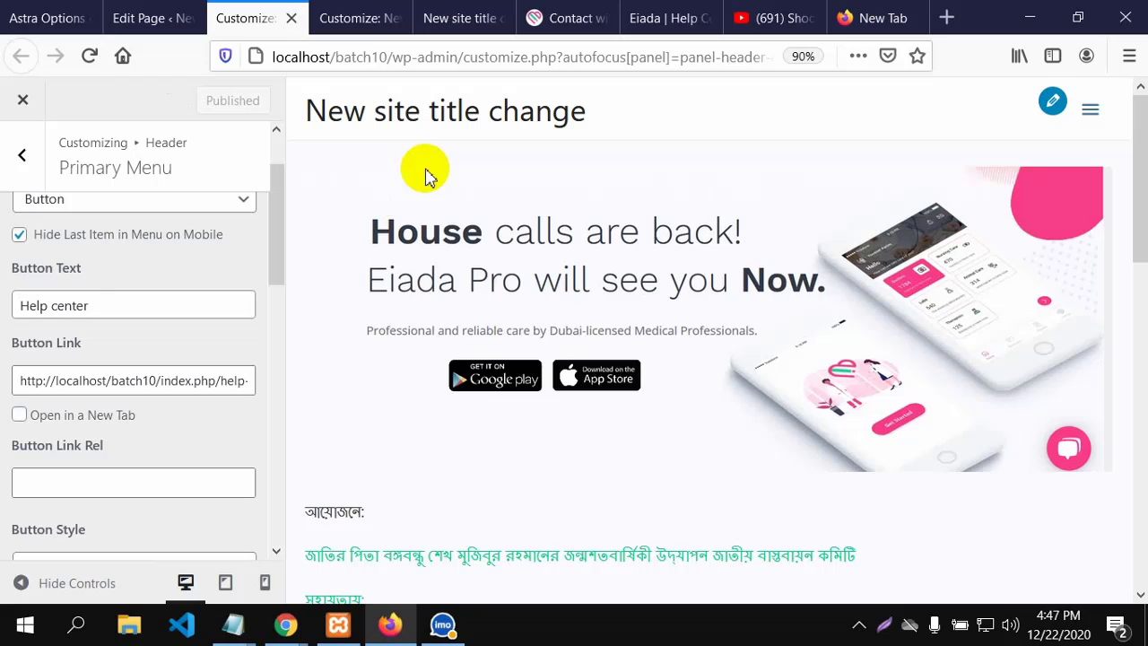
{"action": "left_click", "coordinate": [359, 18]}
{"action": "left_click", "coordinate": [466, 18]}
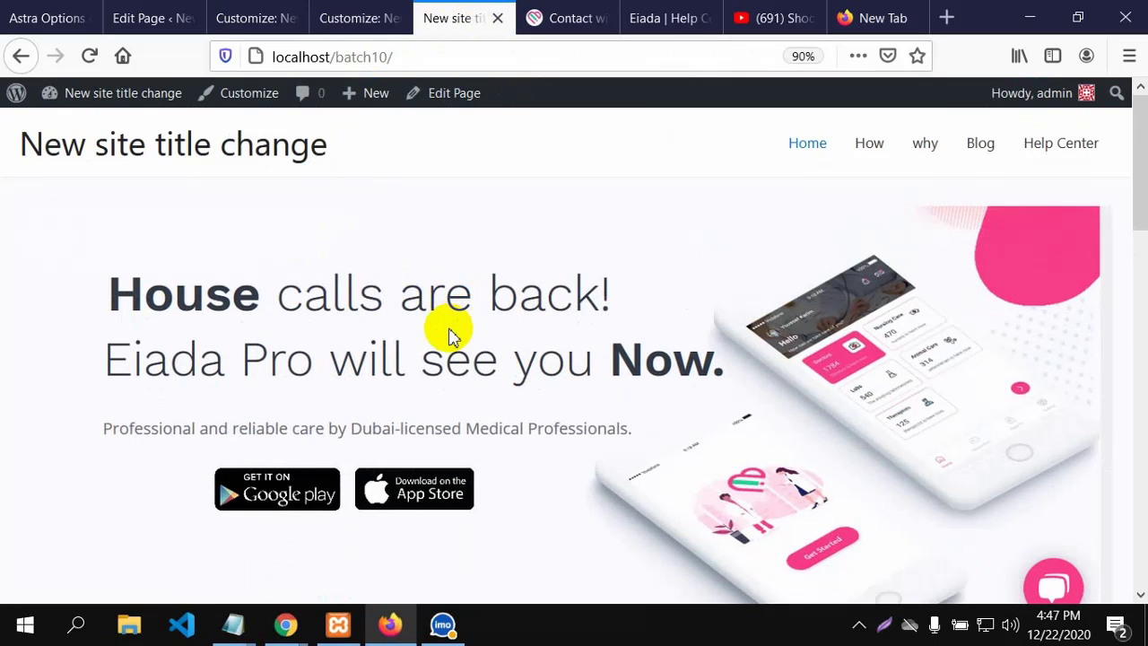
{"action": "left_click", "coordinate": [88, 56]}
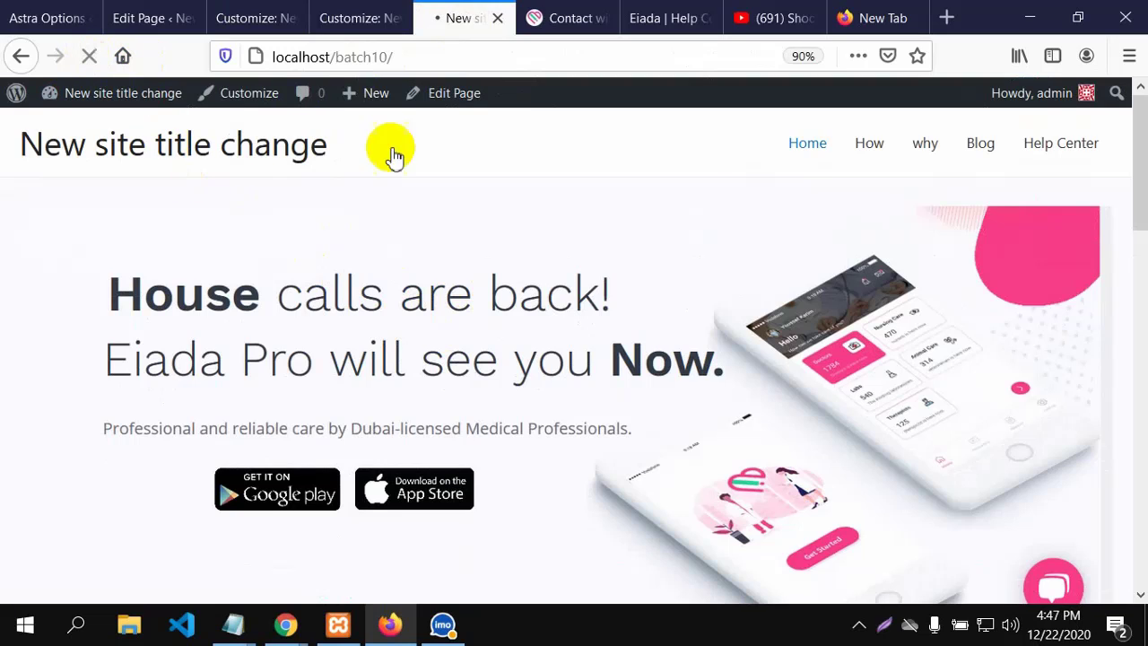
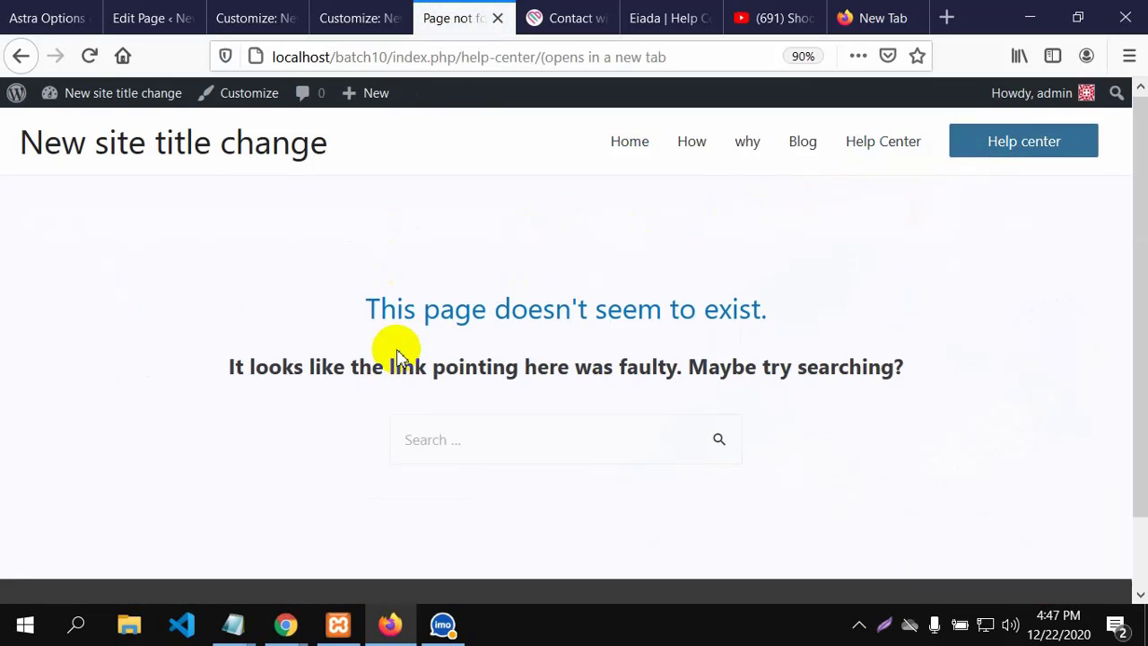
Check the page that the header's Help center button leads to, and return to the home page.
{"action": "scroll", "coordinate": [399, 354], "scroll_direction": "down", "scroll_amount": 2}
{"action": "scroll", "coordinate": [399, 354], "scroll_direction": "up", "scroll_amount": 2}
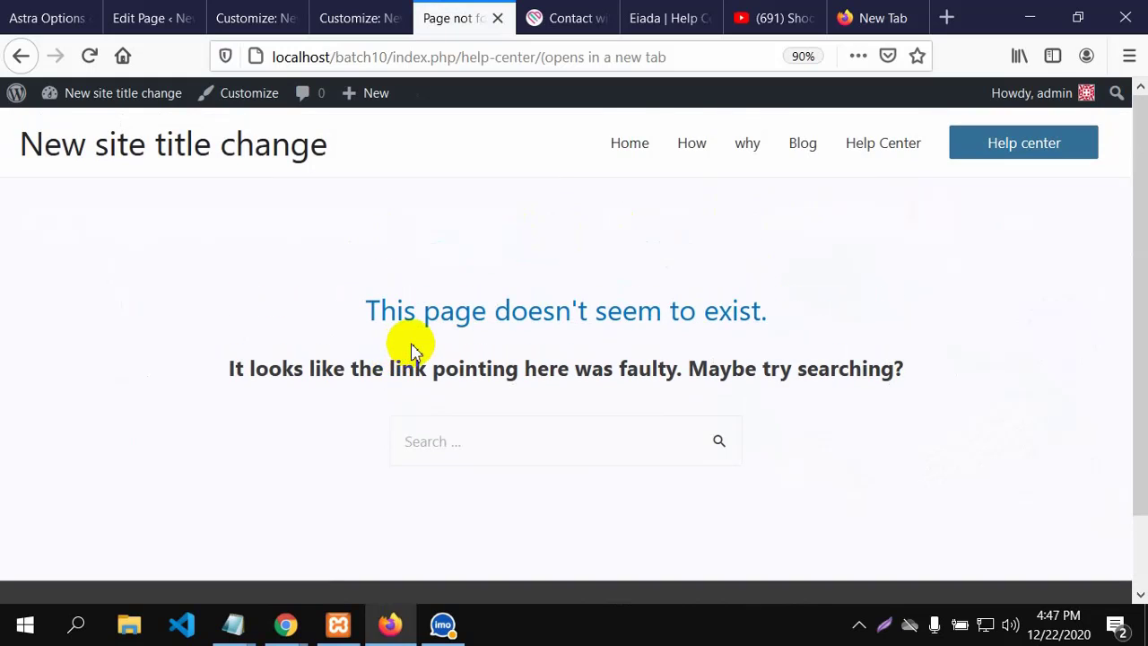
{"action": "left_click", "coordinate": [437, 440]}
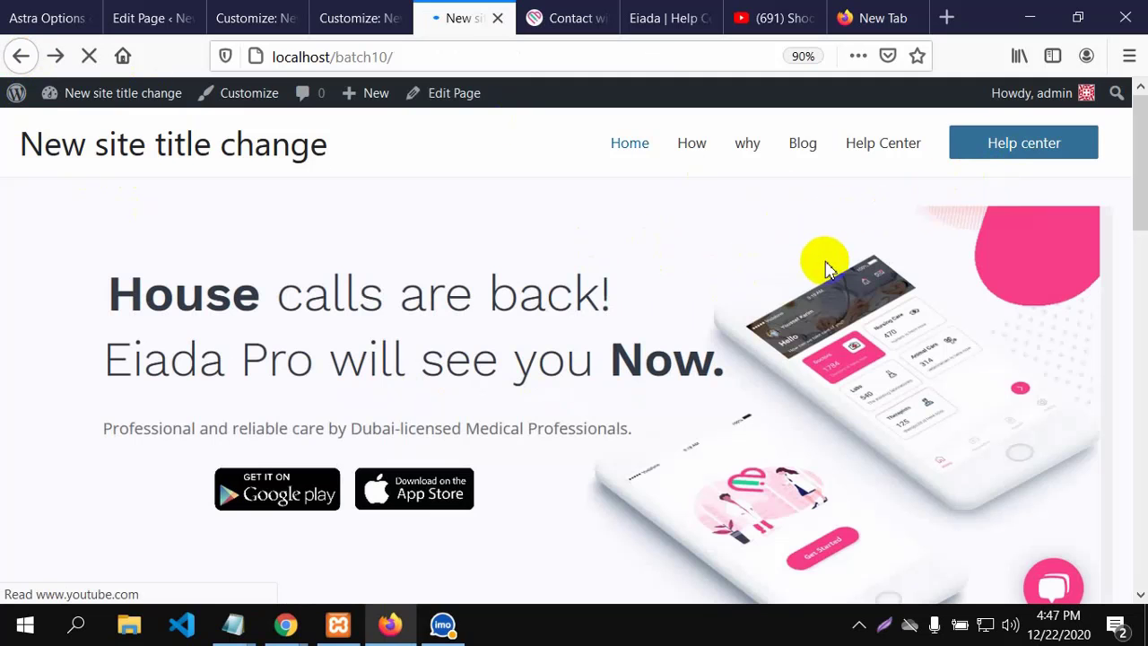
{"action": "scroll", "coordinate": [410, 377], "scroll_direction": "down", "scroll_amount": 1}
{"action": "scroll", "coordinate": [410, 377], "scroll_direction": "down", "scroll_amount": 2}
{"action": "scroll", "coordinate": [597, 385], "scroll_direction": "up", "scroll_amount": 3}
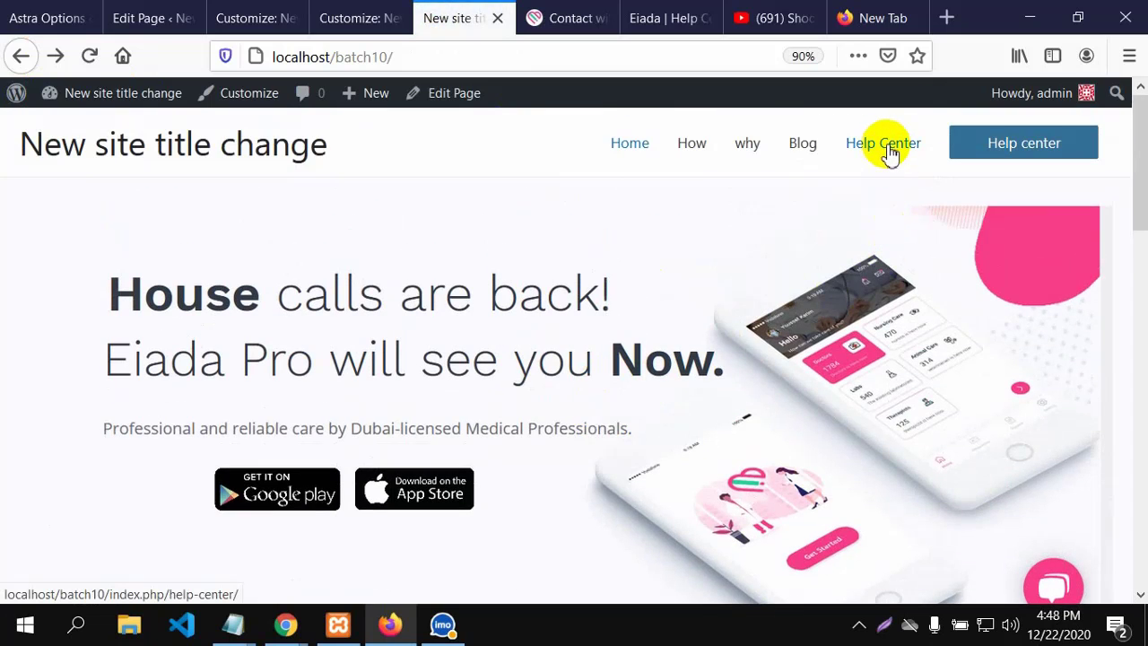
Remove the Help Center page item from the Primary menu and save the menu.
{"action": "left_click", "coordinate": [11, 13]}
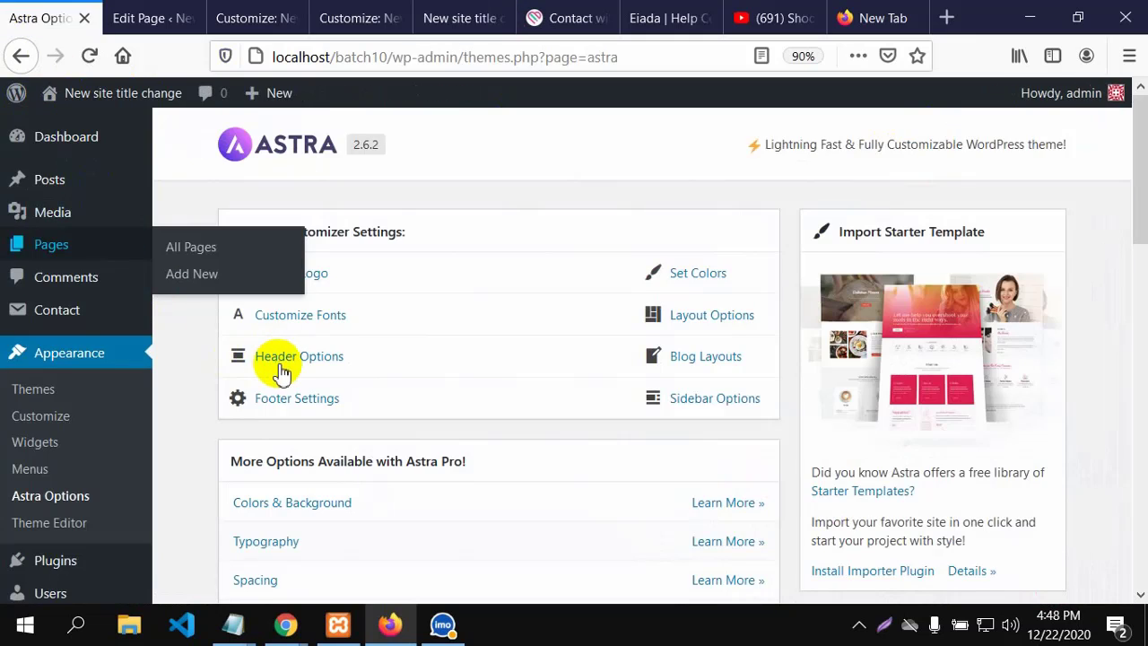
{"action": "scroll", "coordinate": [281, 372], "scroll_direction": "down", "scroll_amount": 4}
{"action": "mouse_move", "coordinate": [62, 433]}
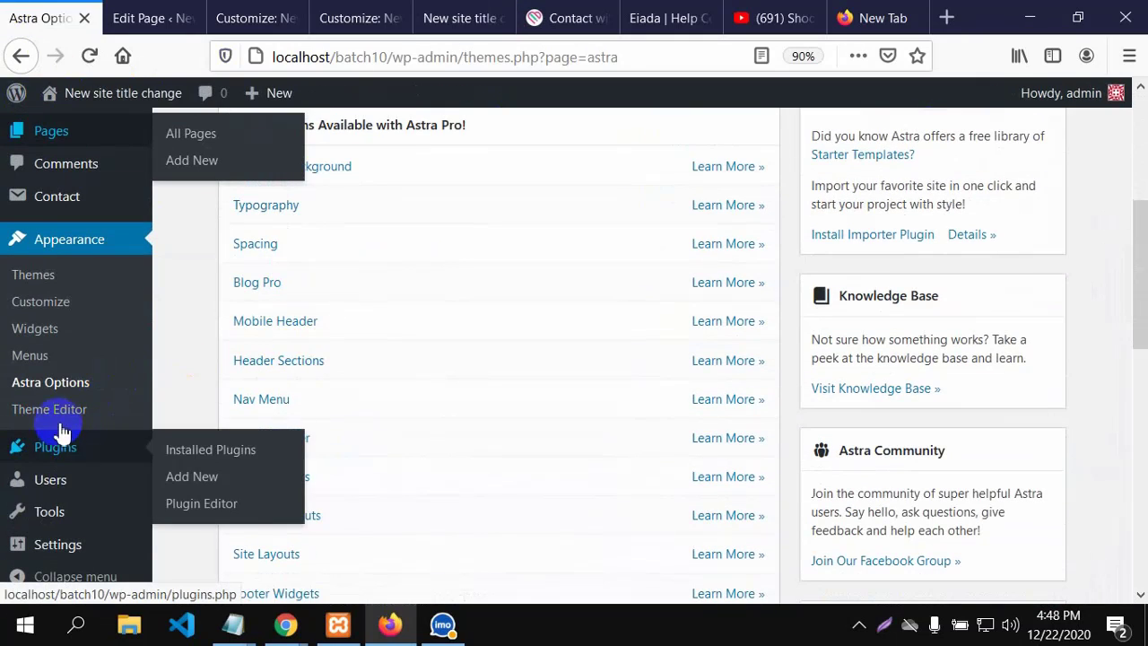
{"action": "mouse_move", "coordinate": [62, 489]}
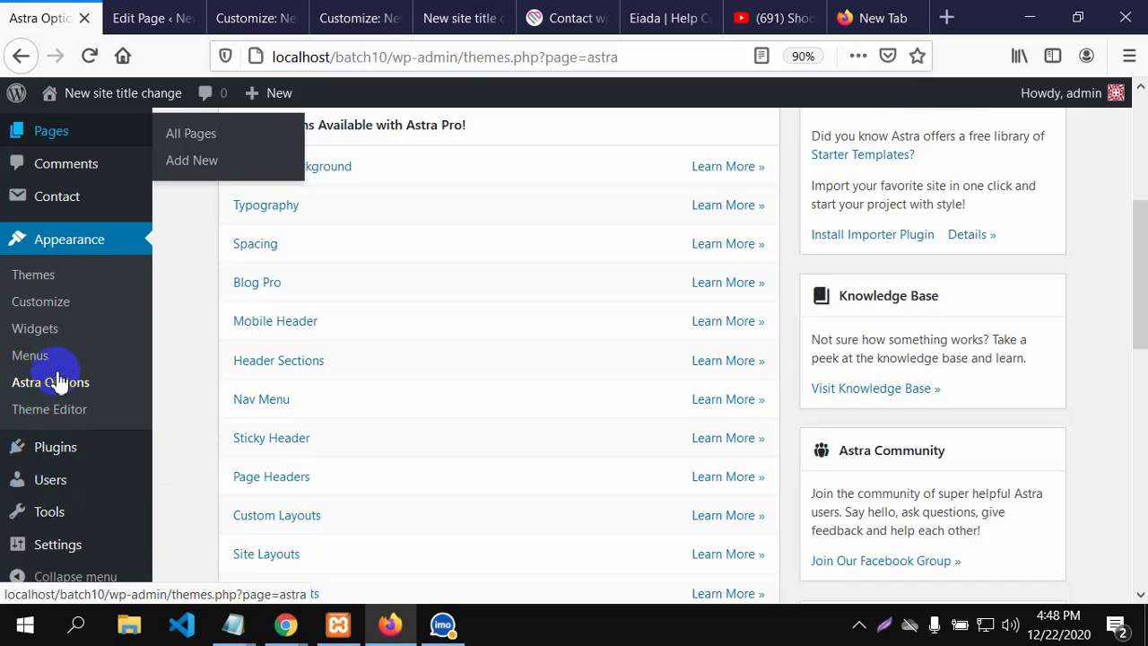
{"action": "left_click", "coordinate": [30, 356]}
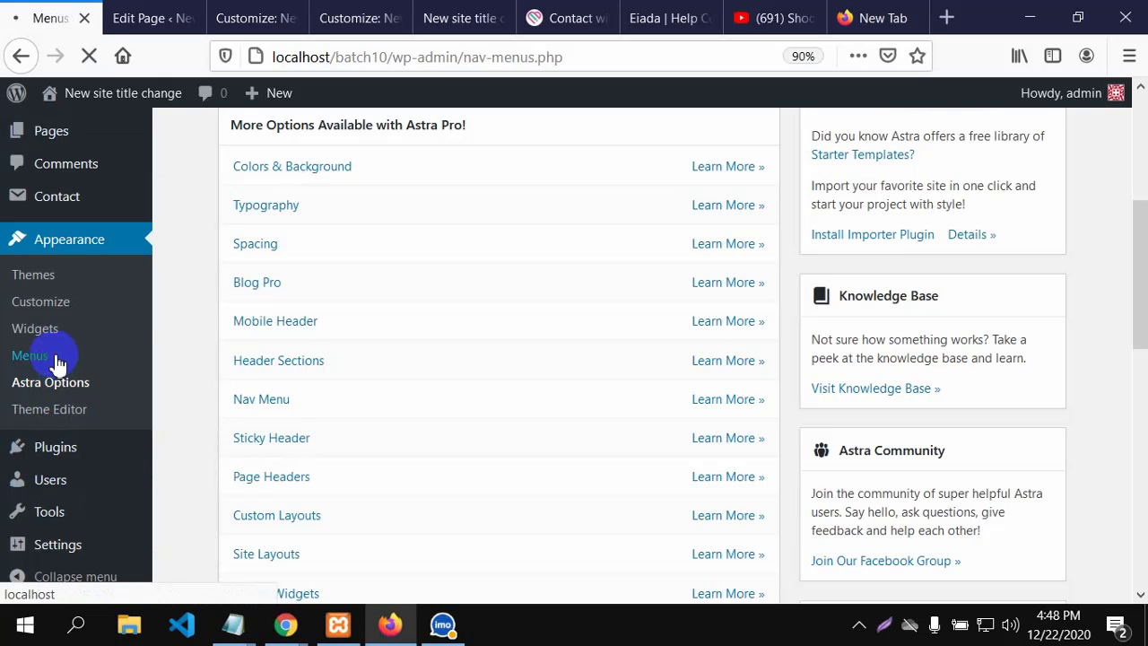
{"action": "scroll", "coordinate": [244, 385], "scroll_direction": "down", "scroll_amount": 3}
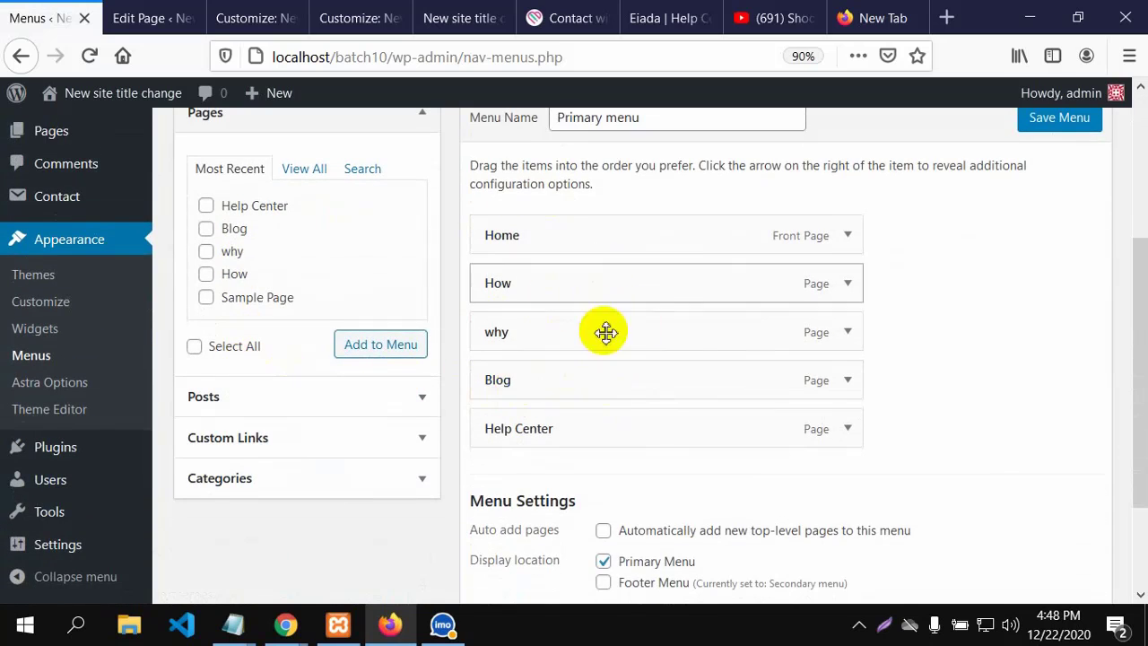
{"action": "left_click", "coordinate": [846, 431]}
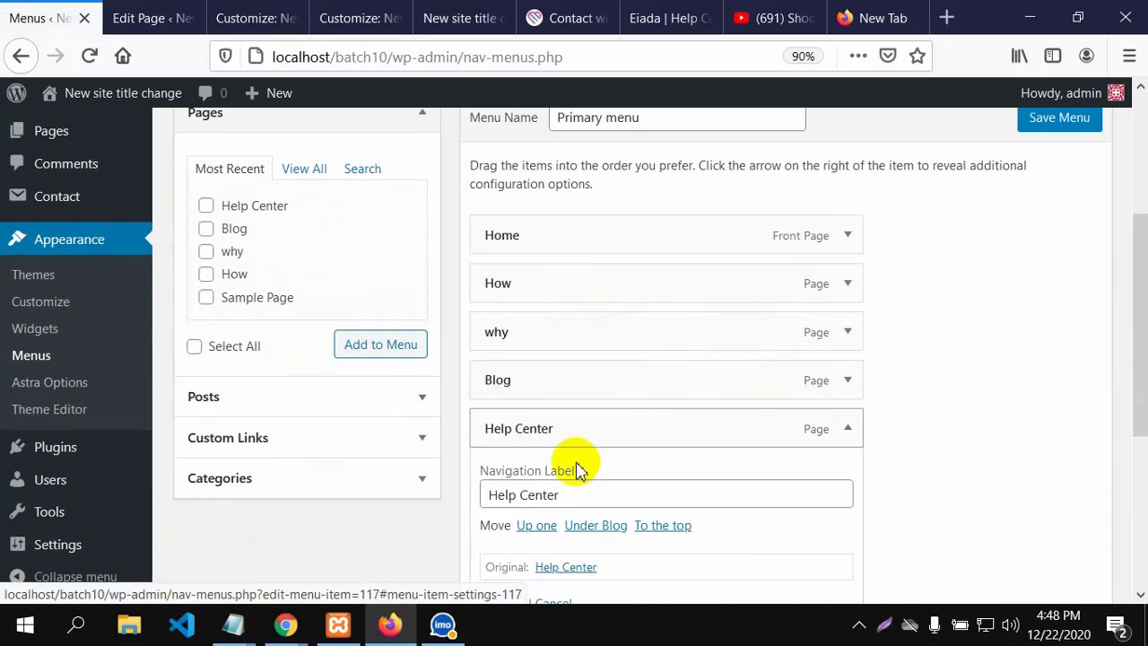
{"action": "scroll", "coordinate": [620, 412], "scroll_direction": "down", "scroll_amount": 1}
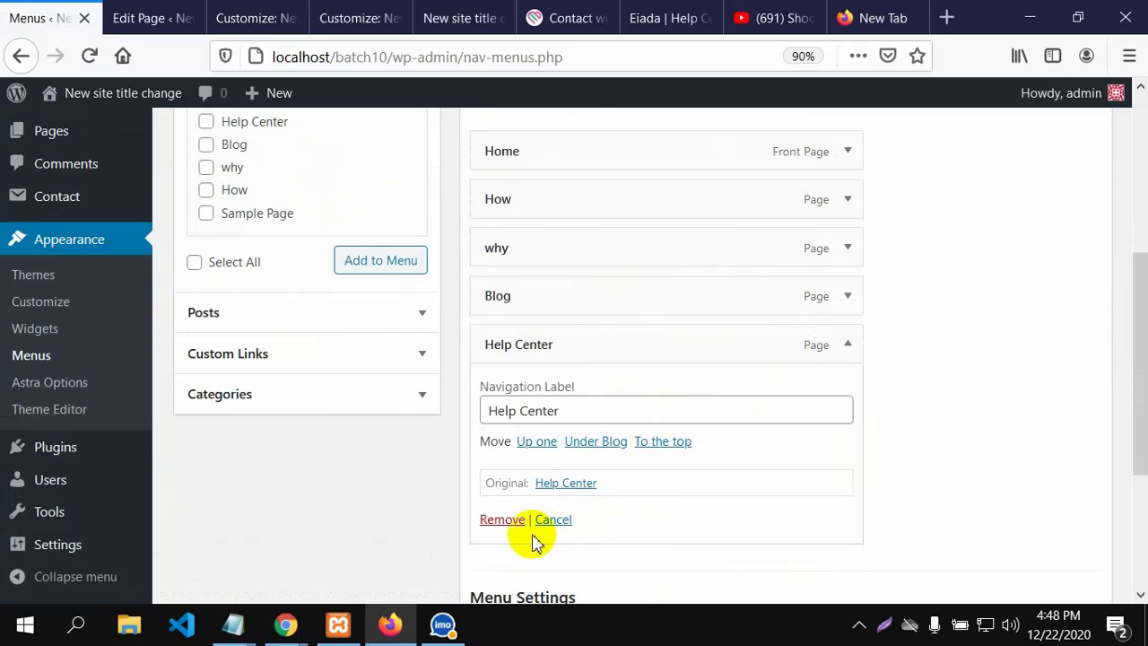
{"action": "left_click", "coordinate": [504, 520]}
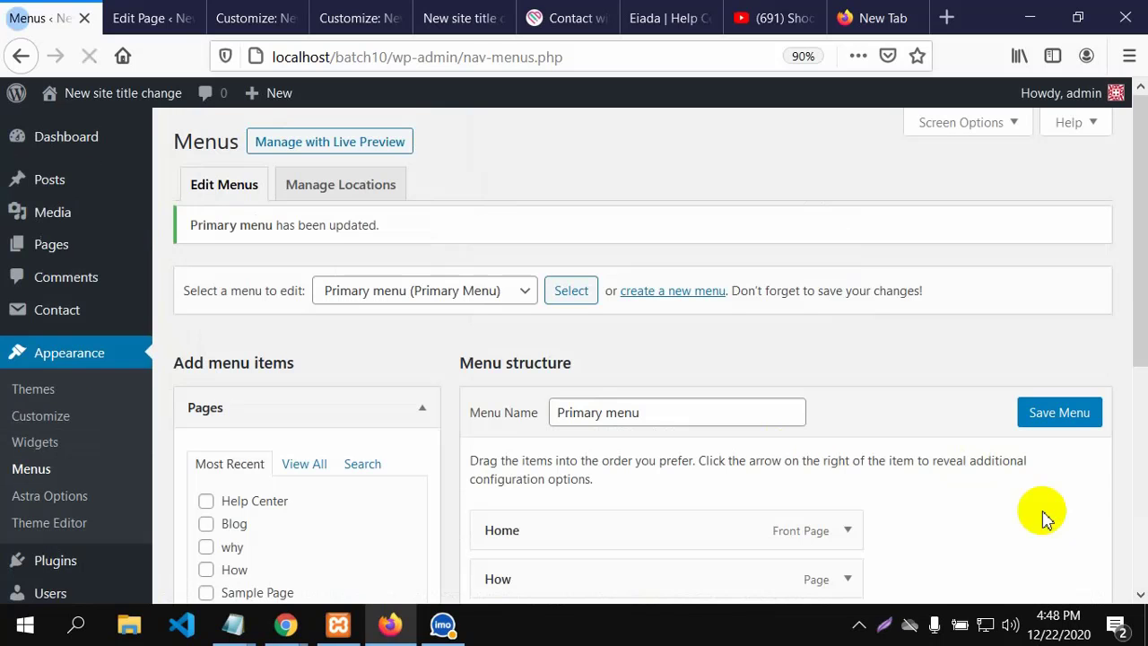
Reload the live home page and try the Help center button in the header.
{"action": "left_click", "coordinate": [456, 27]}
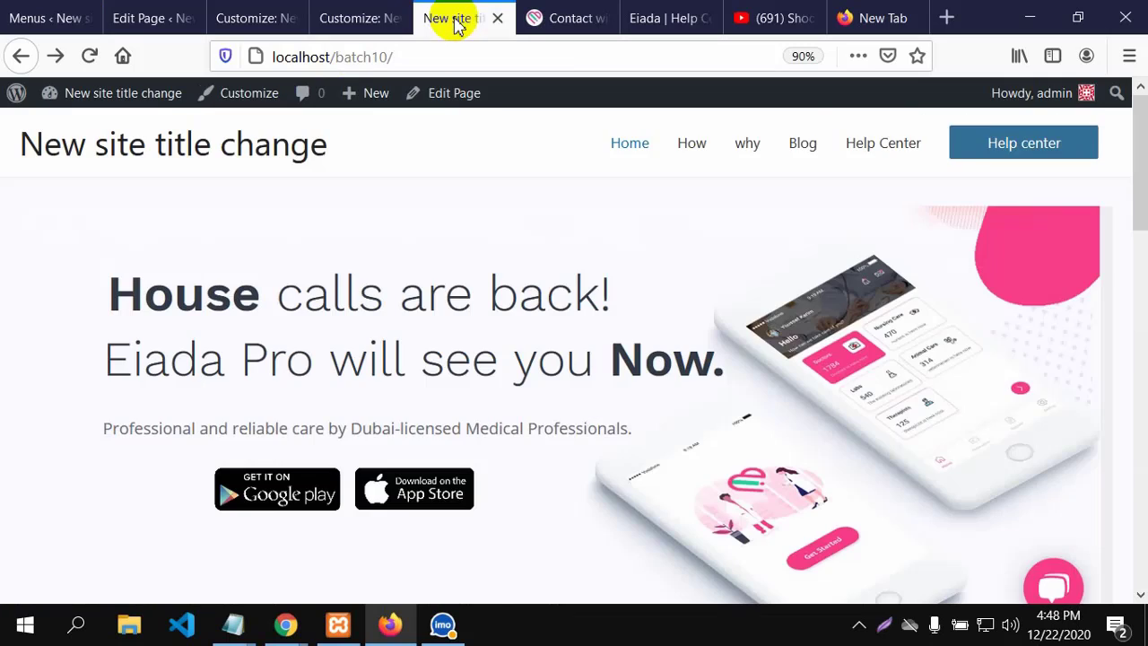
{"action": "left_click", "coordinate": [89, 56]}
{"action": "left_click", "coordinate": [983, 167]}
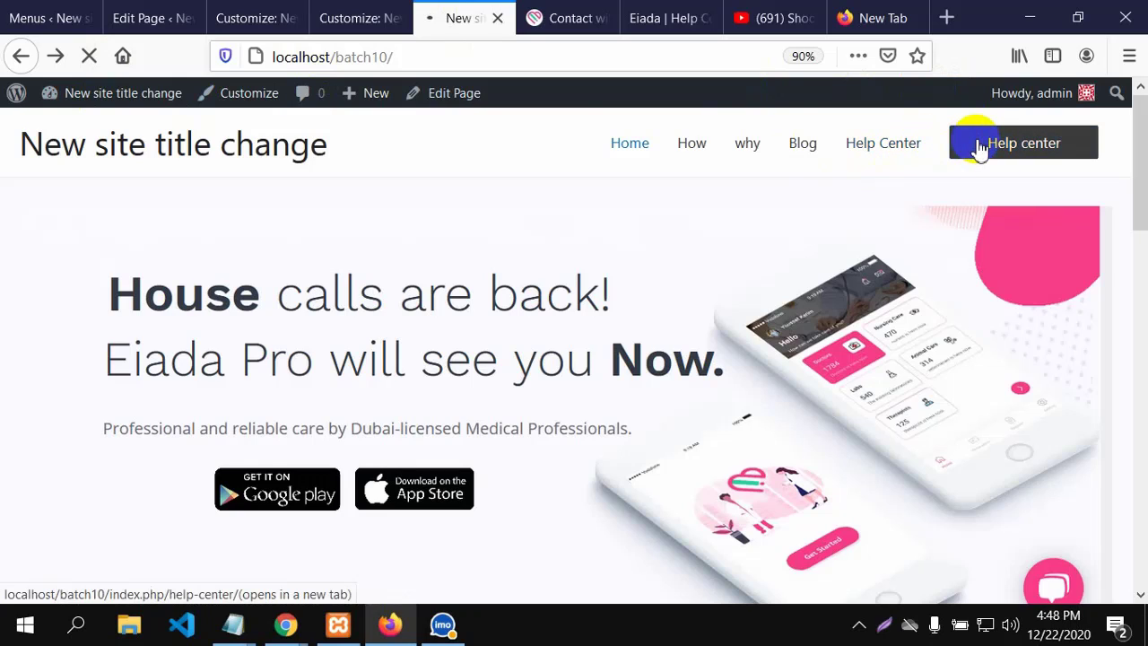
{"action": "left_click", "coordinate": [969, 154]}
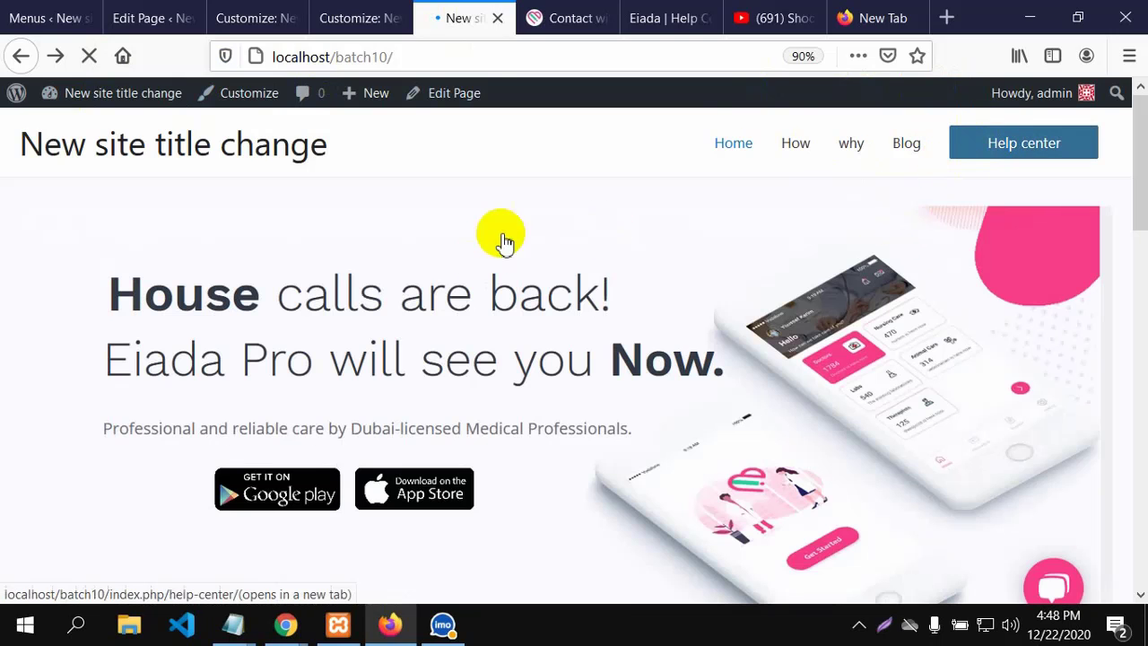
Open the Base Colors settings under the site's Global colors in the Customizer.
{"action": "left_click", "coordinate": [20, 9]}
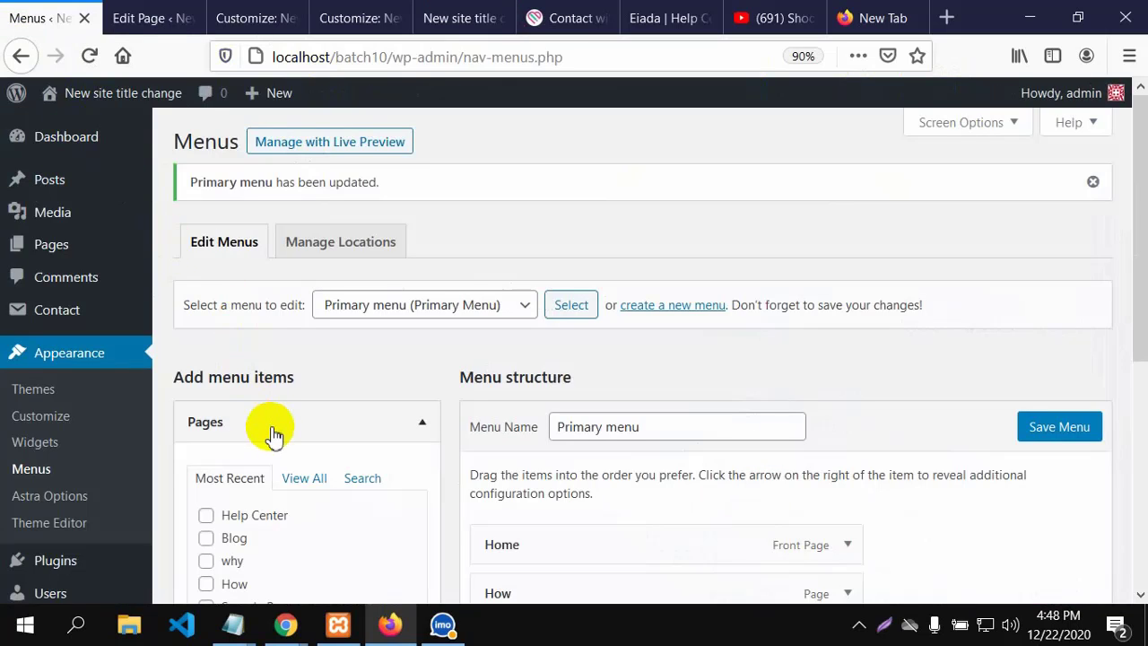
{"action": "left_click", "coordinate": [145, 25]}
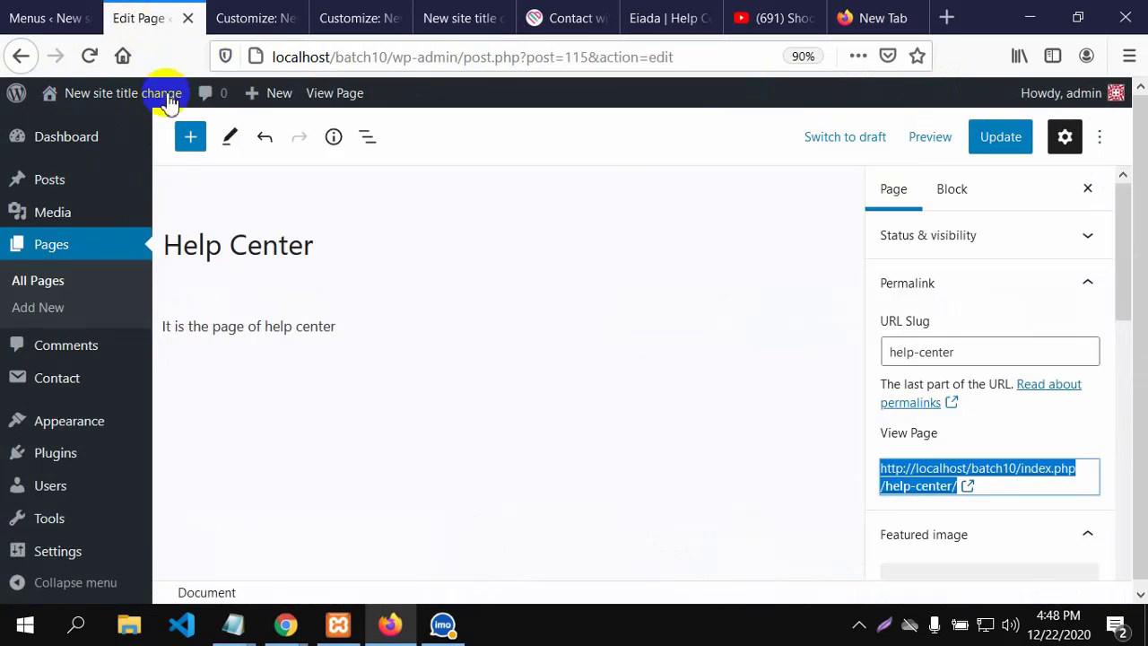
{"action": "left_click", "coordinate": [243, 20]}
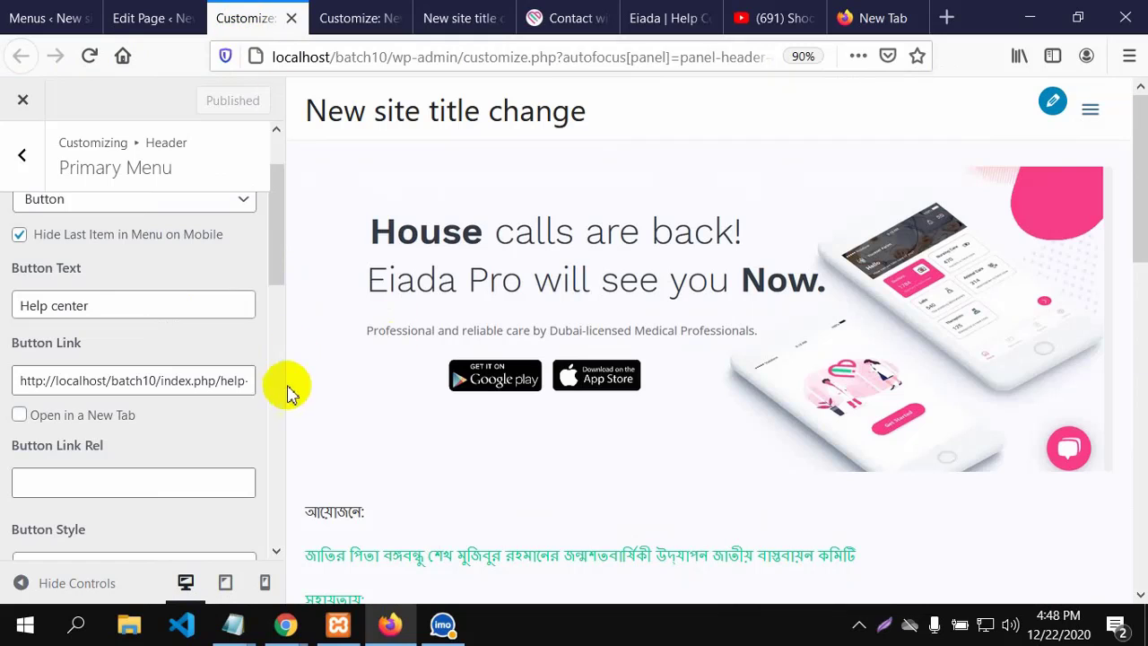
{"action": "scroll", "coordinate": [54, 222], "scroll_direction": "up", "scroll_amount": 1}
{"action": "left_click", "coordinate": [23, 155]}
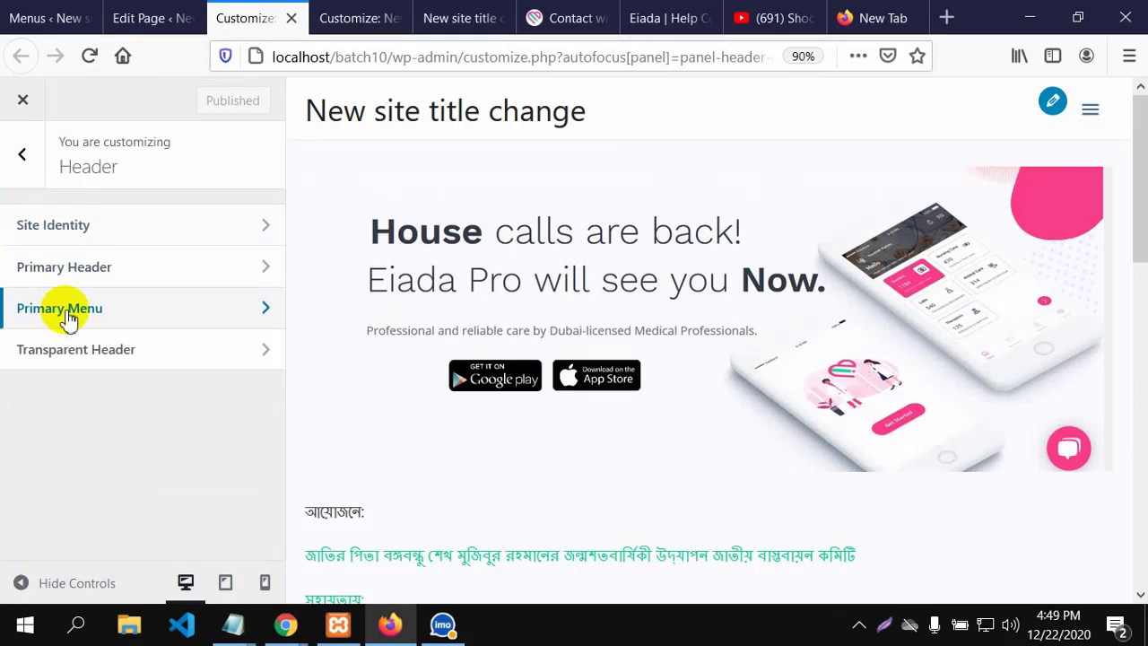
{"action": "left_click", "coordinate": [24, 158]}
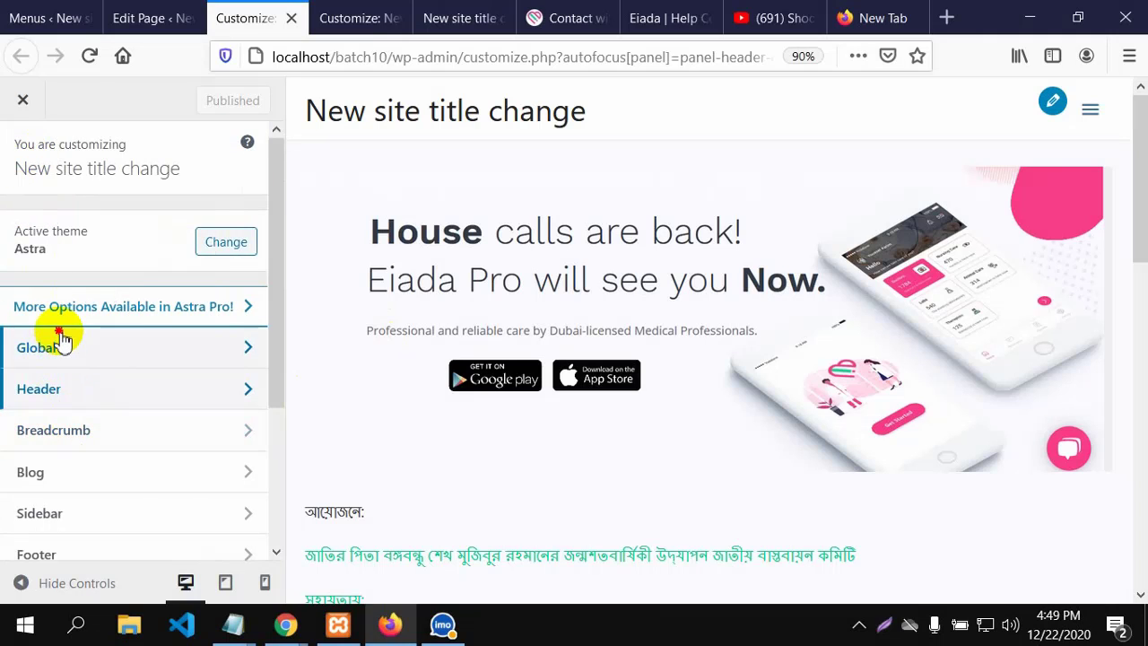
{"action": "left_click", "coordinate": [62, 342]}
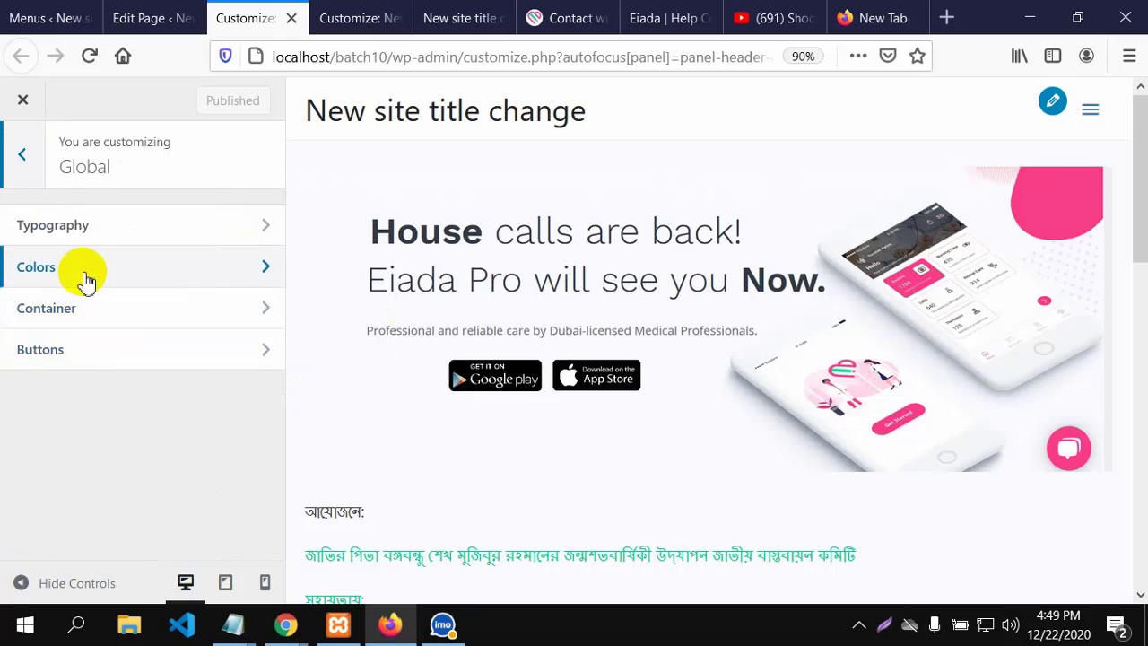
{"action": "left_click", "coordinate": [84, 272]}
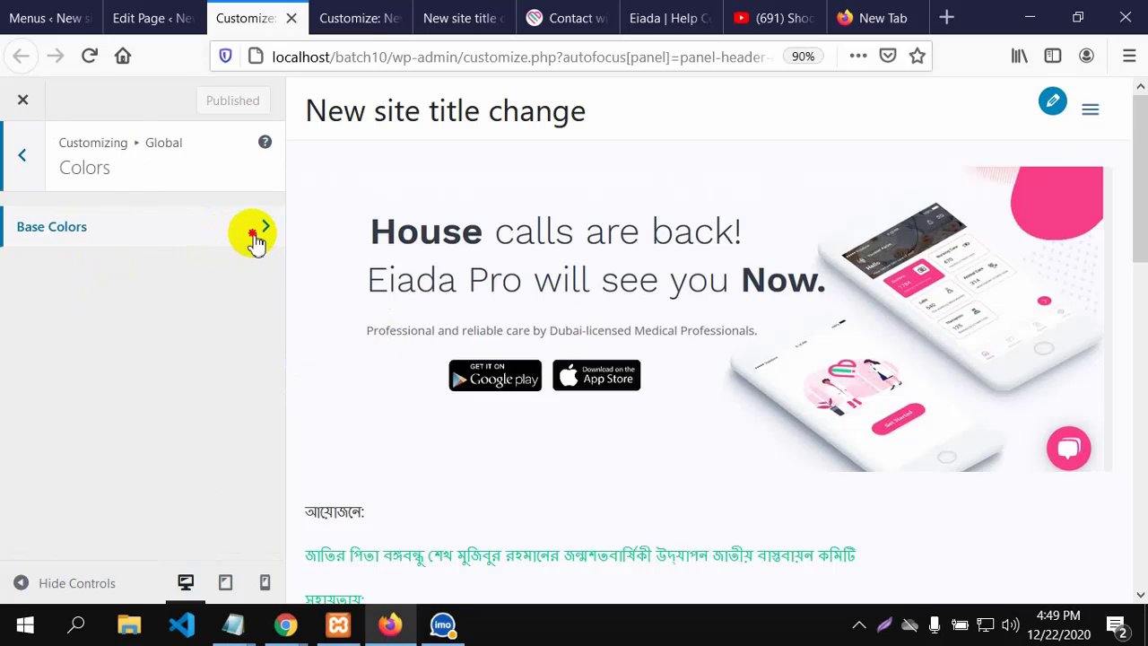
{"action": "left_click", "coordinate": [256, 235]}
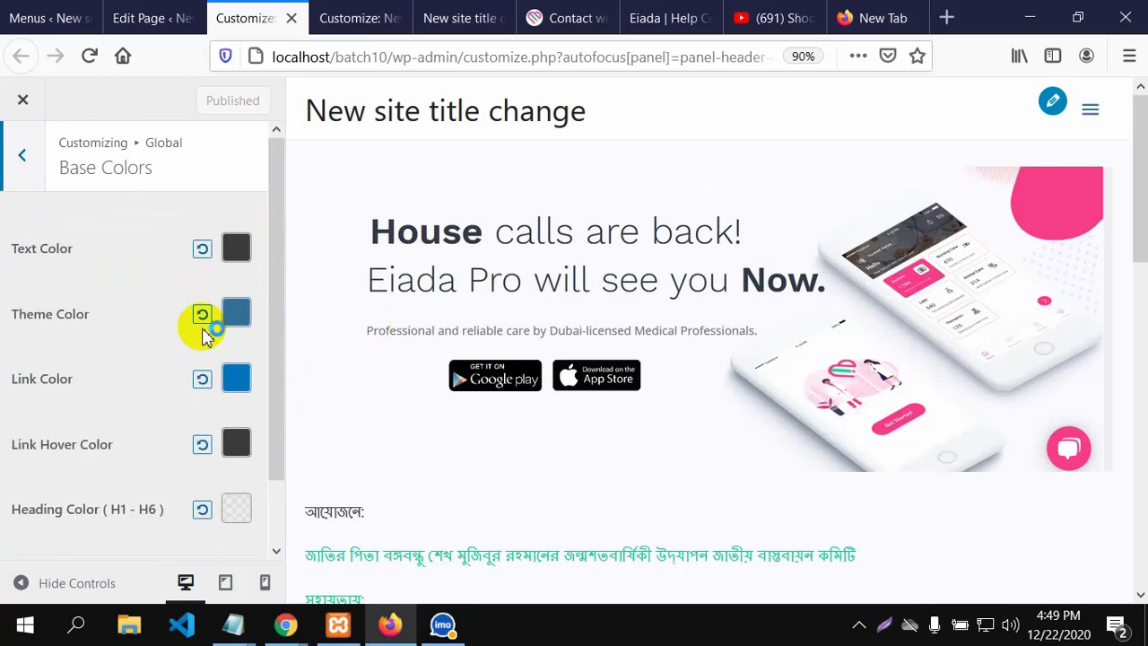
Change the Link Color to green #19c002 and publish the change.
{"action": "left_click", "coordinate": [237, 380]}
{"action": "scroll", "coordinate": [83, 480], "scroll_direction": "down", "scroll_amount": 2}
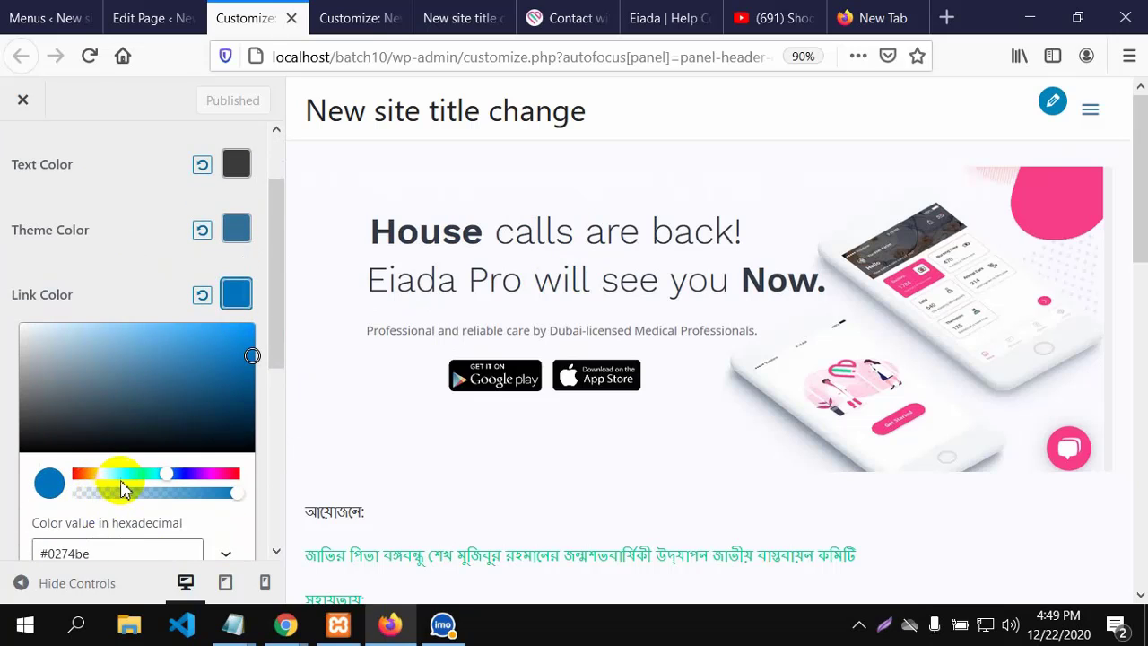
{"action": "left_click_drag", "start_coordinate": [133, 482], "coordinate": [127, 478]}
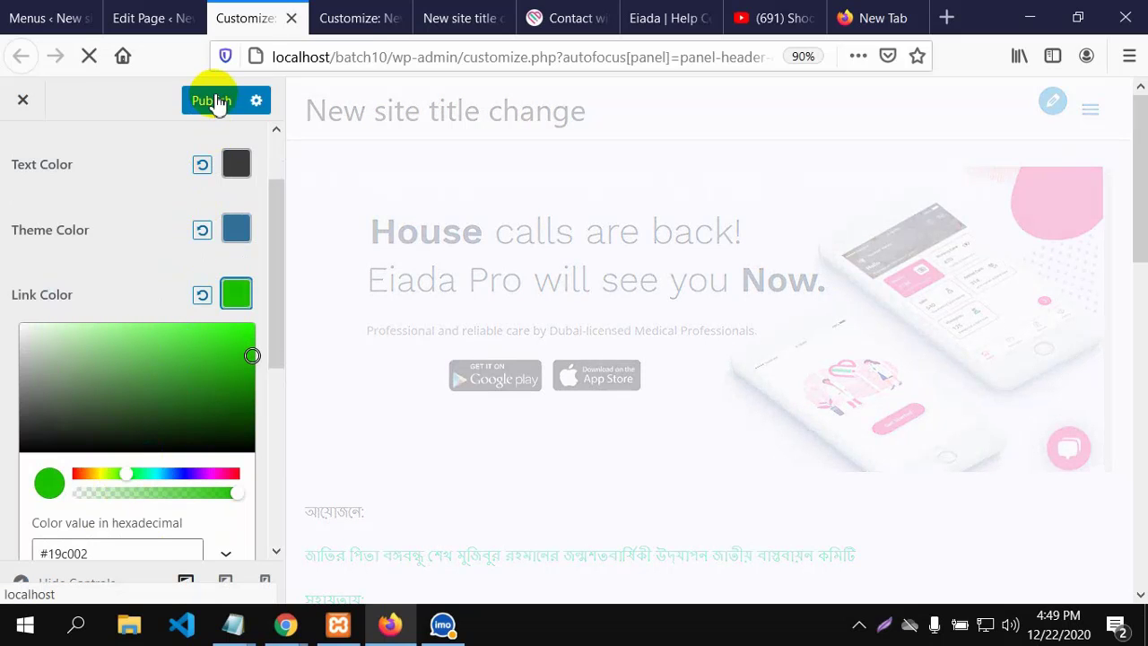
{"action": "left_click", "coordinate": [215, 101]}
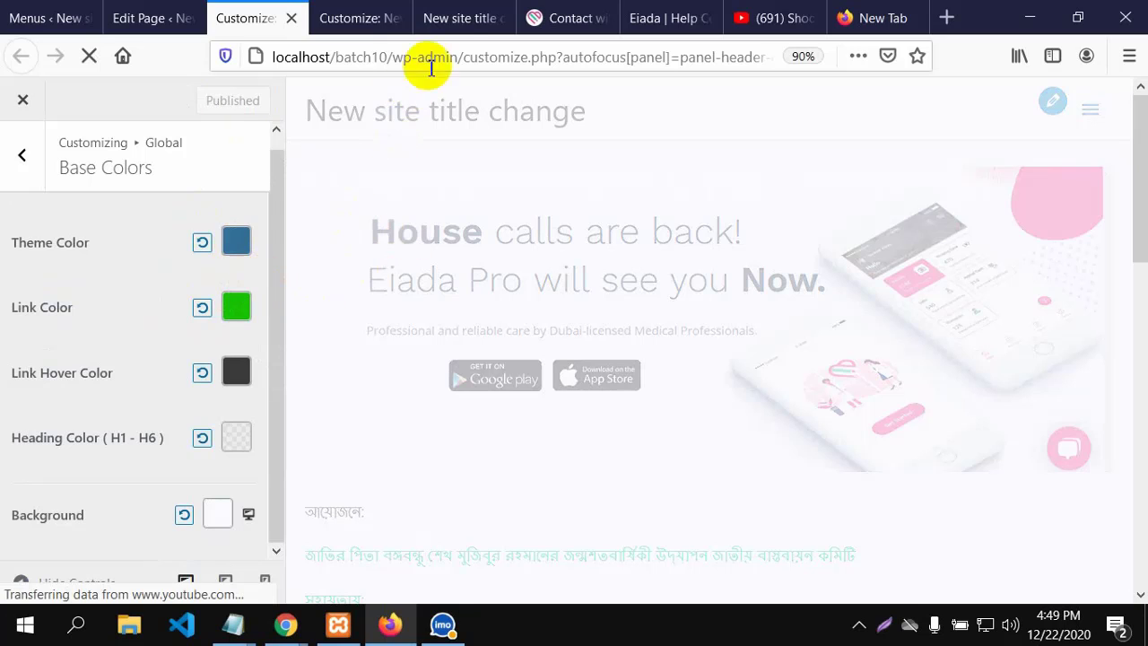
Reload the live home page to check the menu link color and compare it with the Eiada contact page's header.
{"action": "left_click", "coordinate": [465, 30]}
{"action": "left_click", "coordinate": [92, 56]}
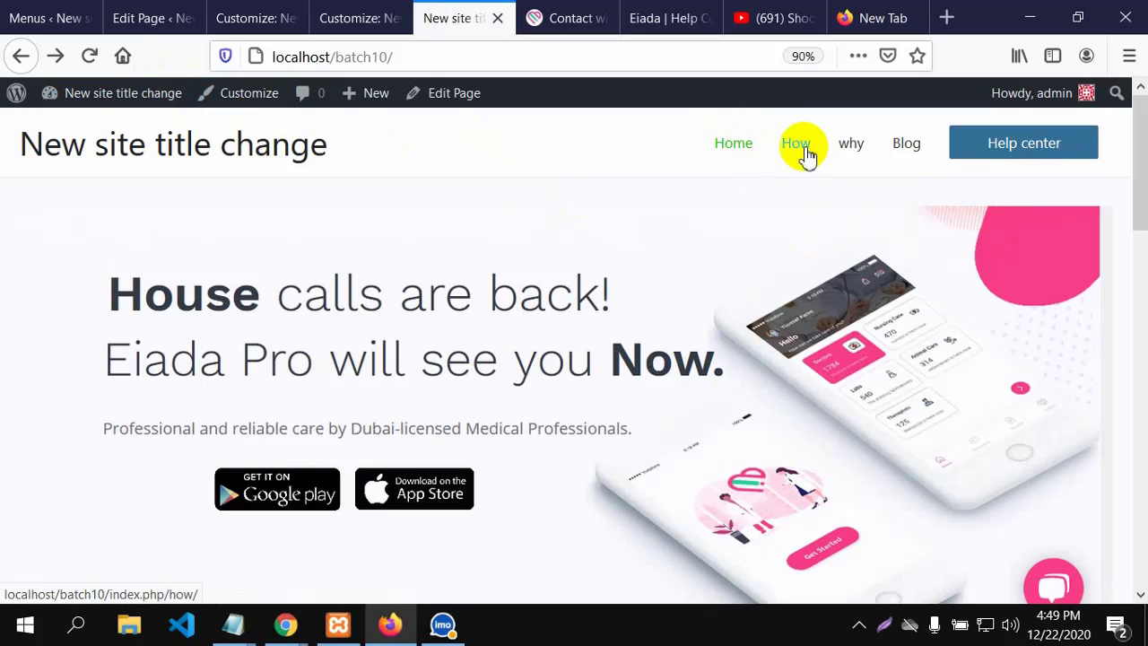
{"action": "left_click", "coordinate": [659, 20]}
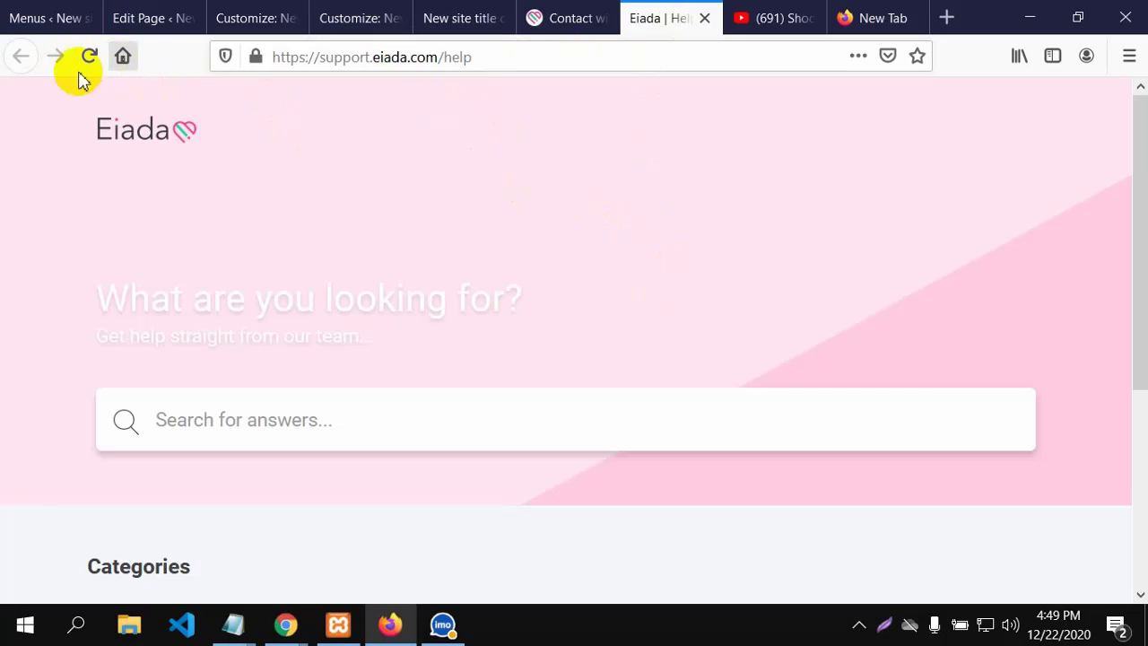
{"action": "left_click", "coordinate": [566, 19]}
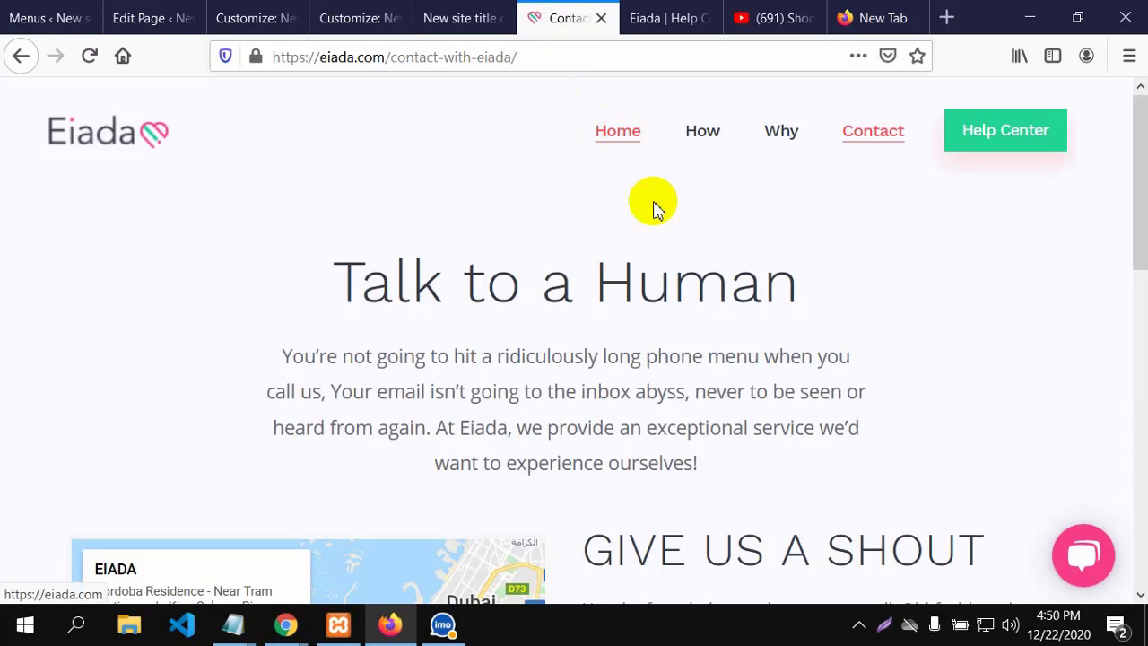
{"action": "left_click", "coordinate": [452, 20]}
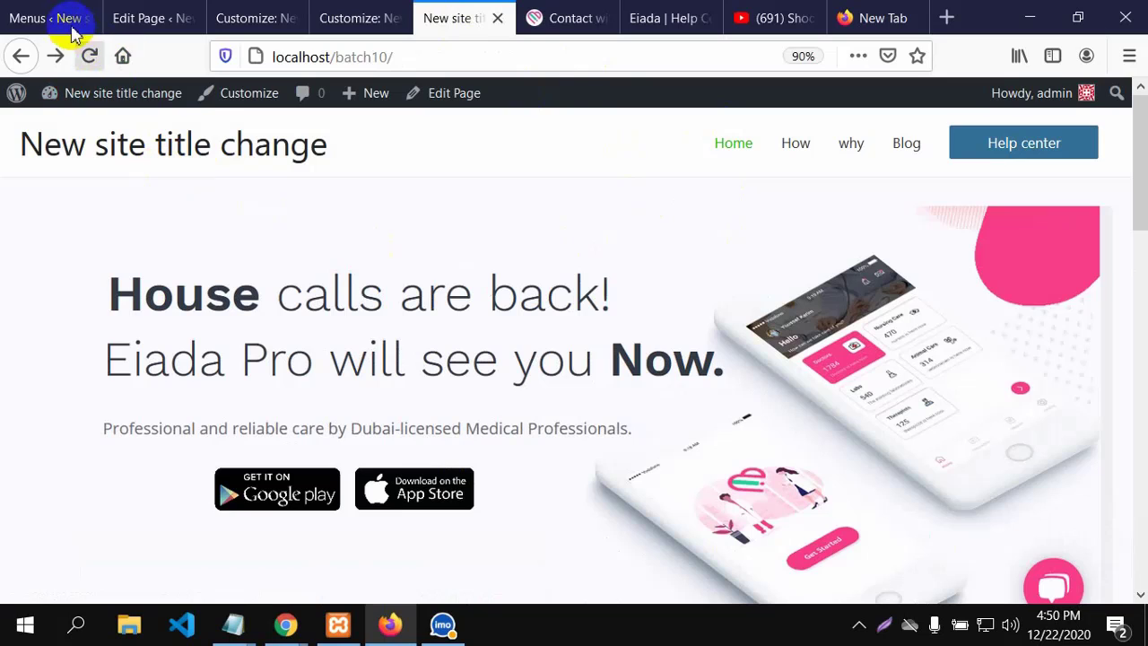
Reset the Link Color to its default in the Customizer's Base Colors.
{"action": "left_click", "coordinate": [114, 17]}
{"action": "left_click", "coordinate": [260, 16]}
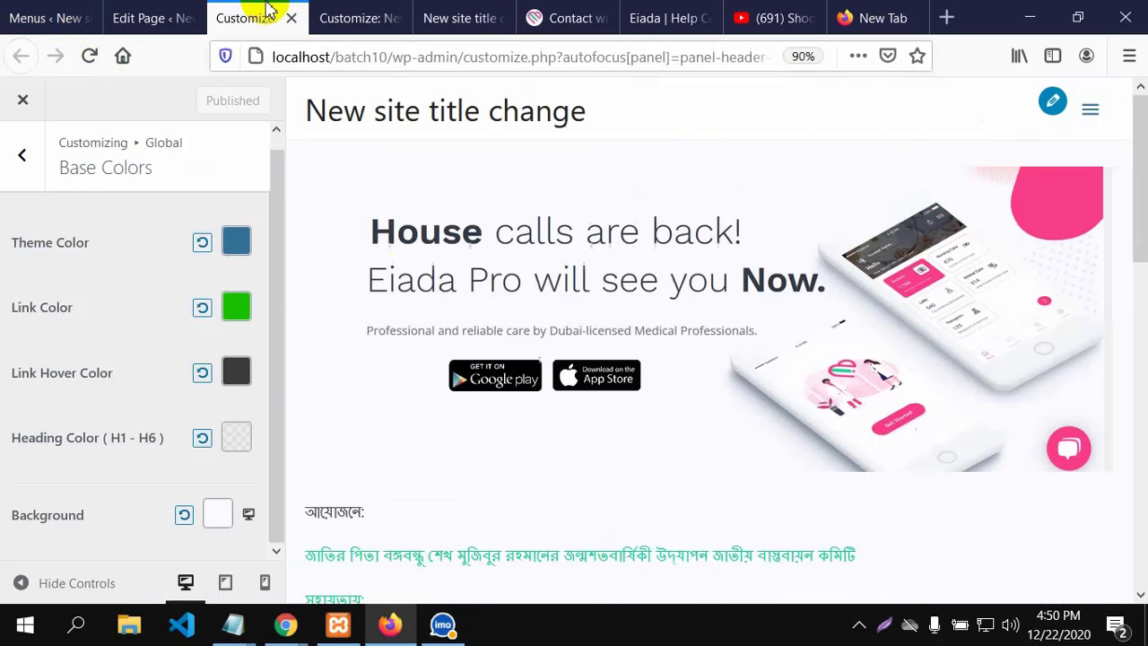
{"action": "left_click", "coordinate": [203, 310]}
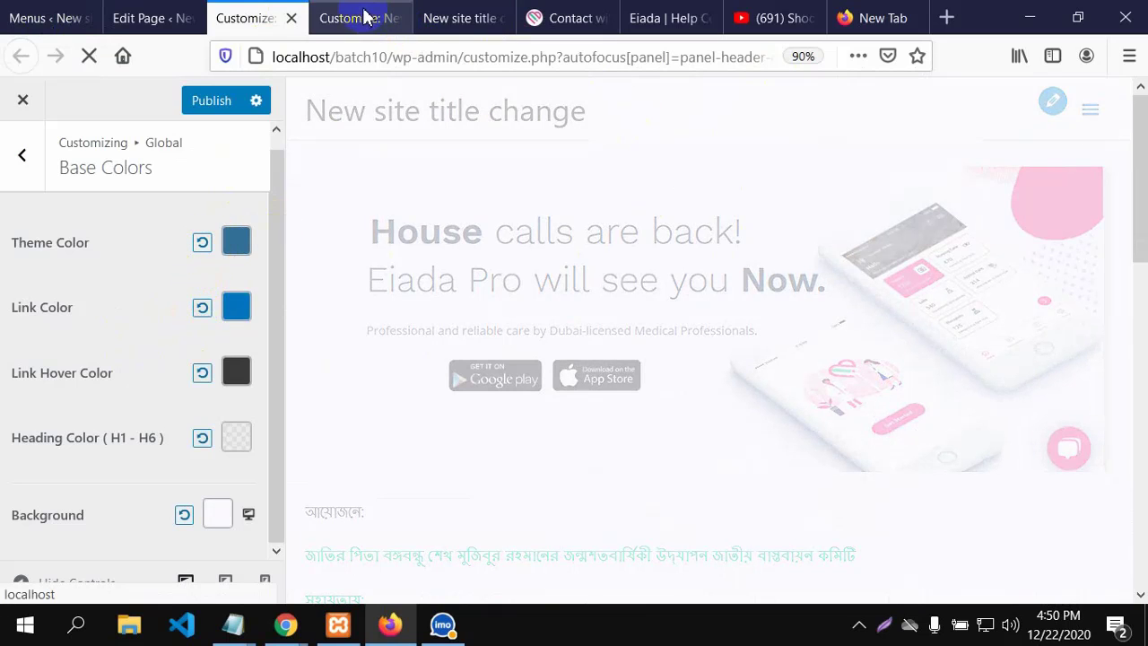
{"action": "left_click", "coordinate": [471, 16]}
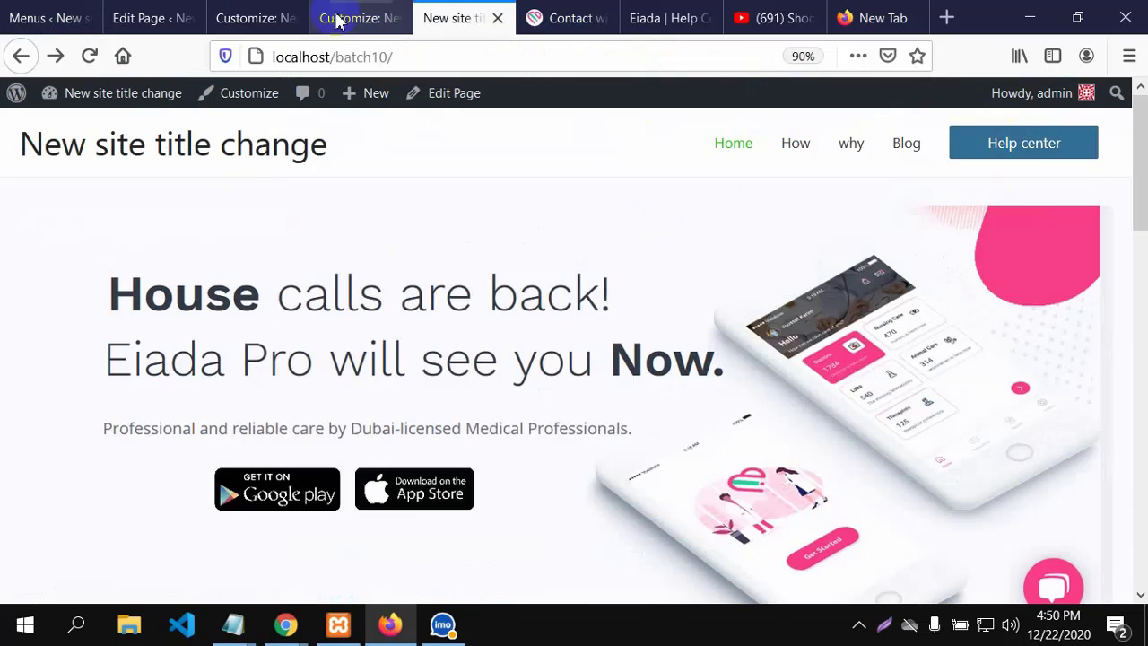
{"action": "left_click", "coordinate": [245, 16]}
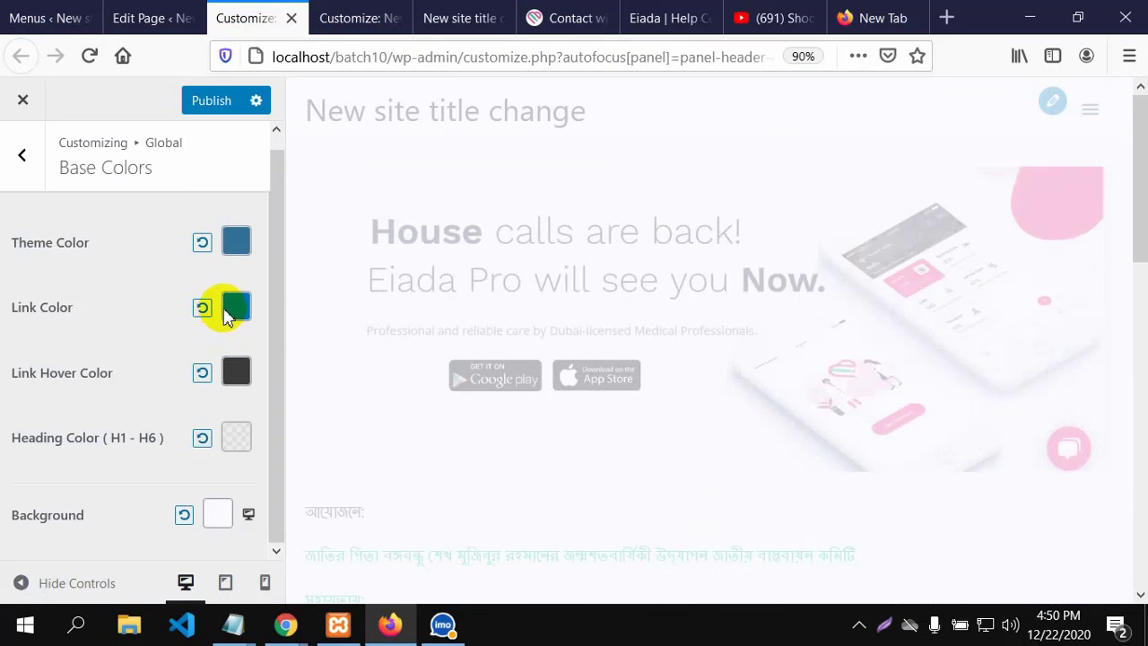
Set the Theme Color to the green preset #81d742 and publish the change.
{"action": "left_click", "coordinate": [235, 242]}
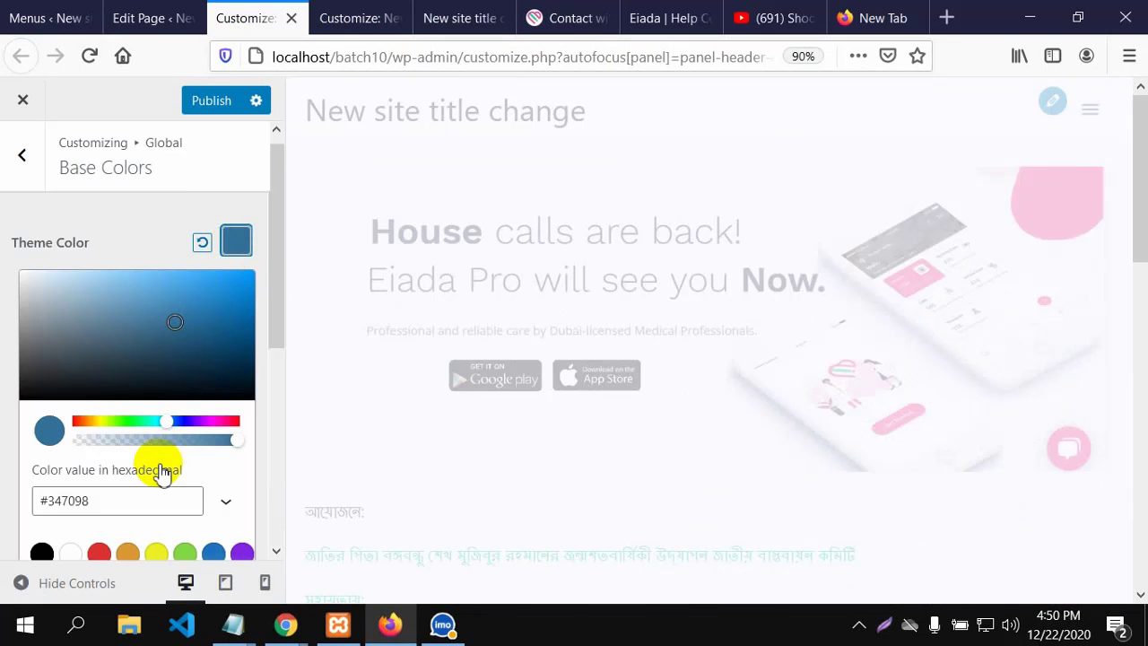
{"action": "scroll", "coordinate": [166, 479], "scroll_direction": "down", "scroll_amount": 2}
{"action": "scroll", "coordinate": [192, 463], "scroll_direction": "up", "scroll_amount": 1}
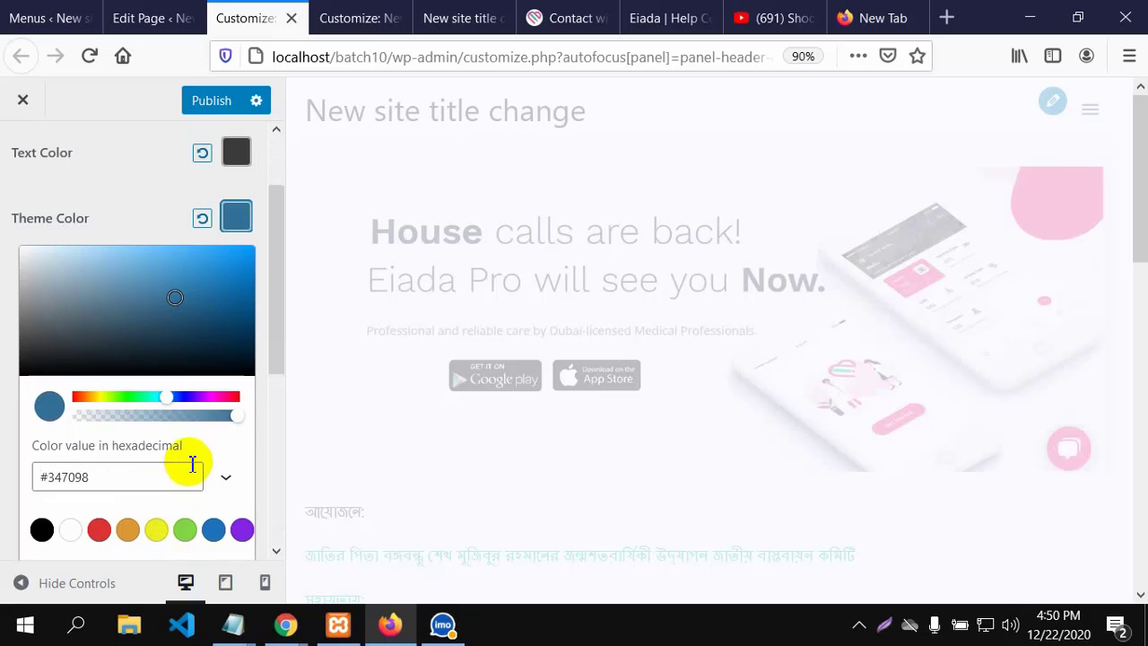
{"action": "left_click", "coordinate": [182, 534]}
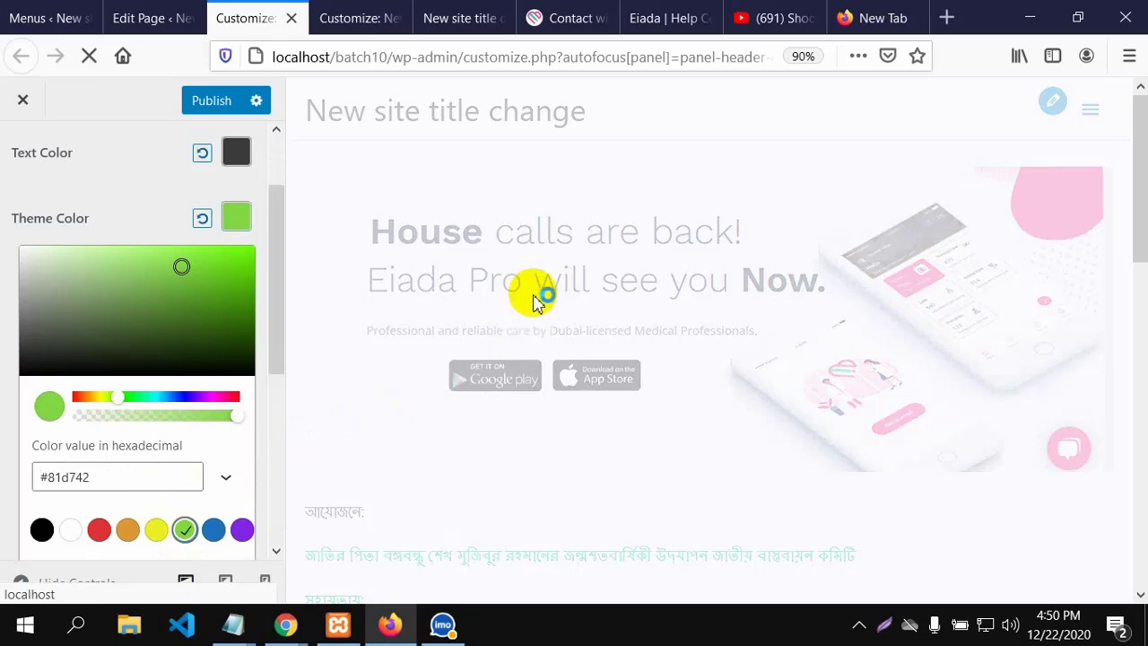
{"action": "left_click", "coordinate": [217, 102]}
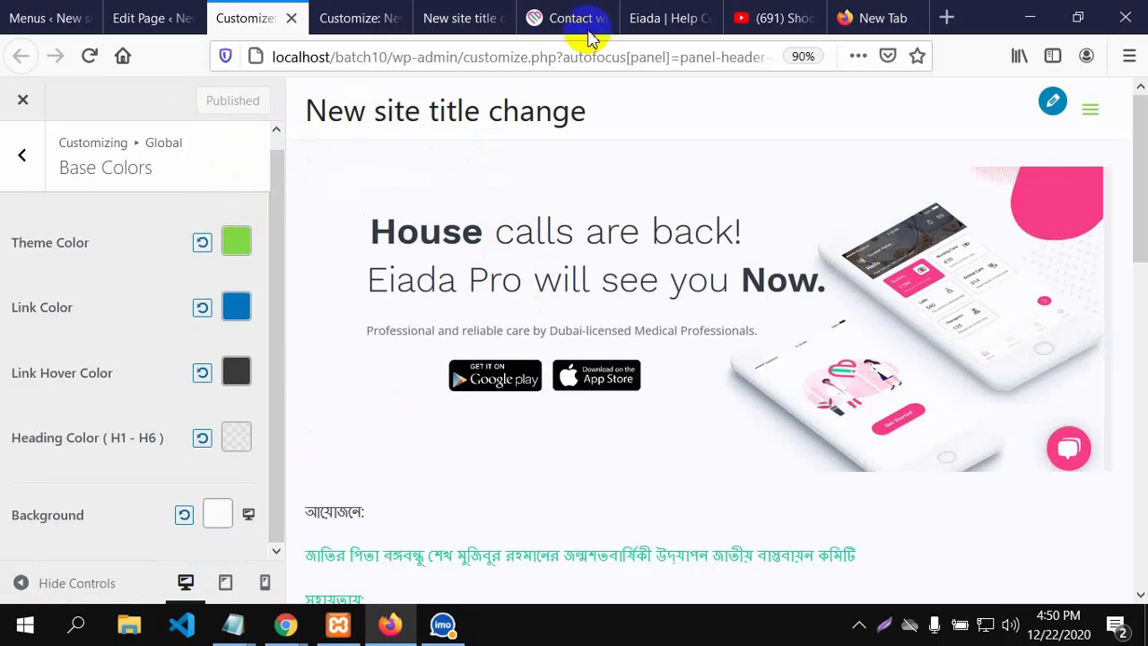
Check the Help center button's color on the live home page and look through the Eiada contact page for comparison.
{"action": "left_click", "coordinate": [459, 24]}
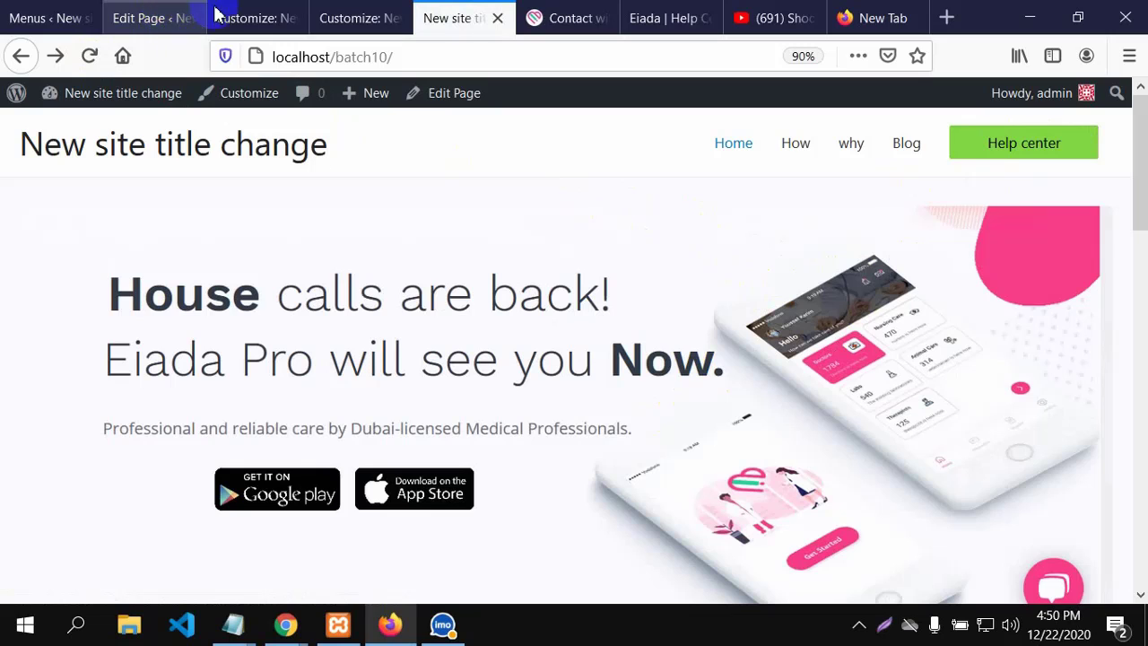
{"action": "left_click", "coordinate": [188, 18]}
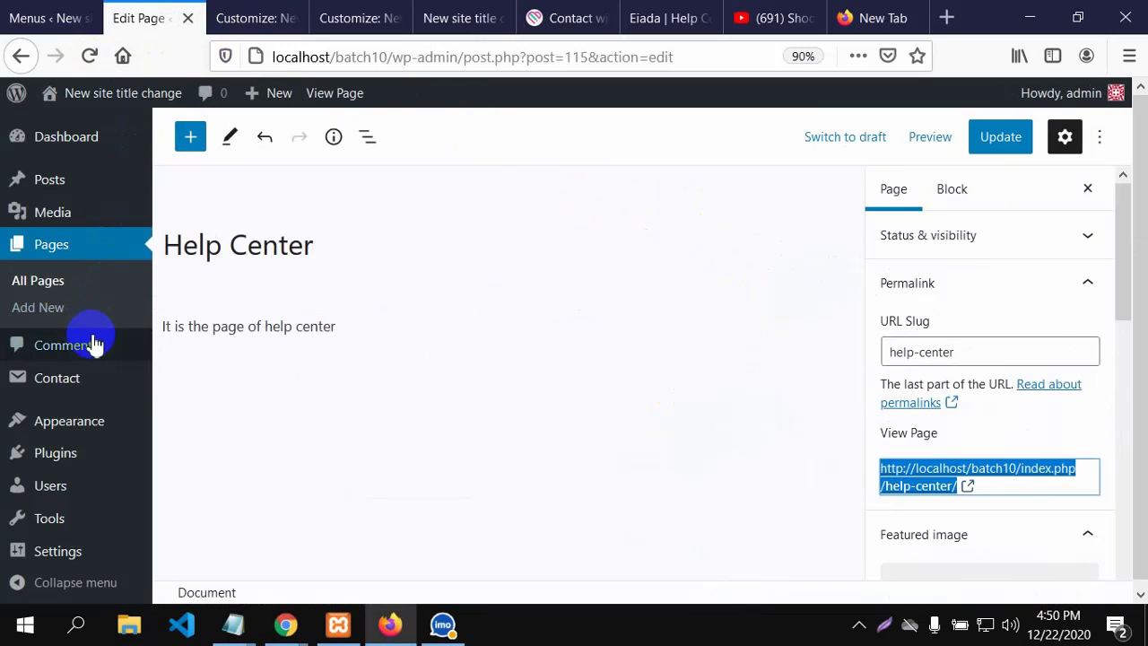
{"action": "left_click", "coordinate": [260, 18]}
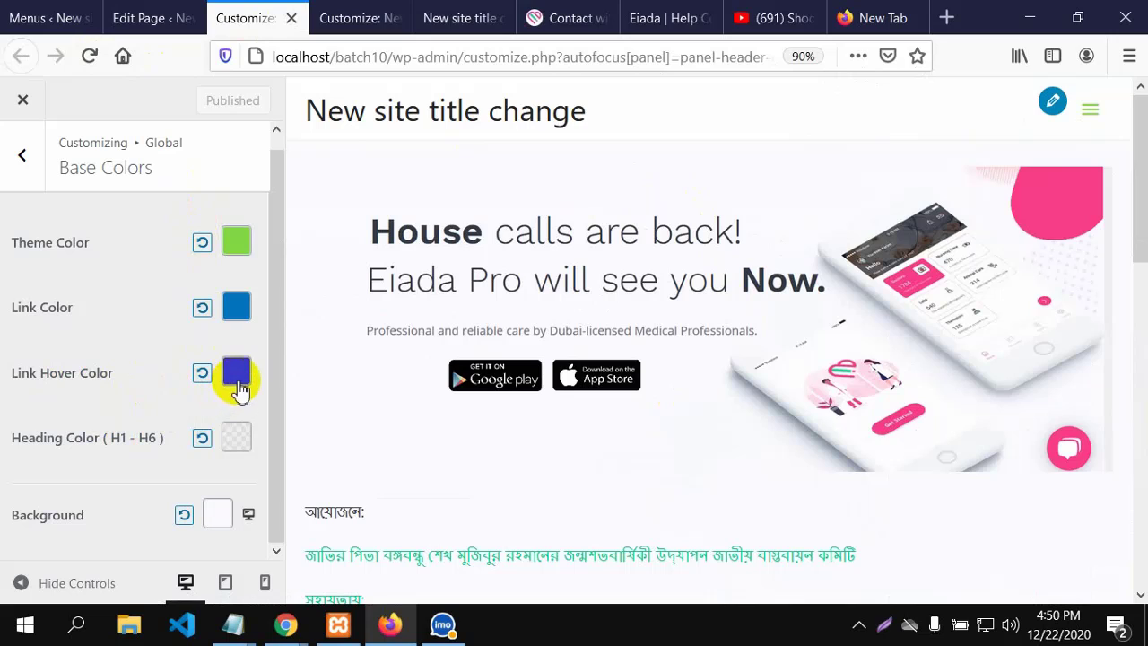
{"action": "left_click", "coordinate": [536, 16]}
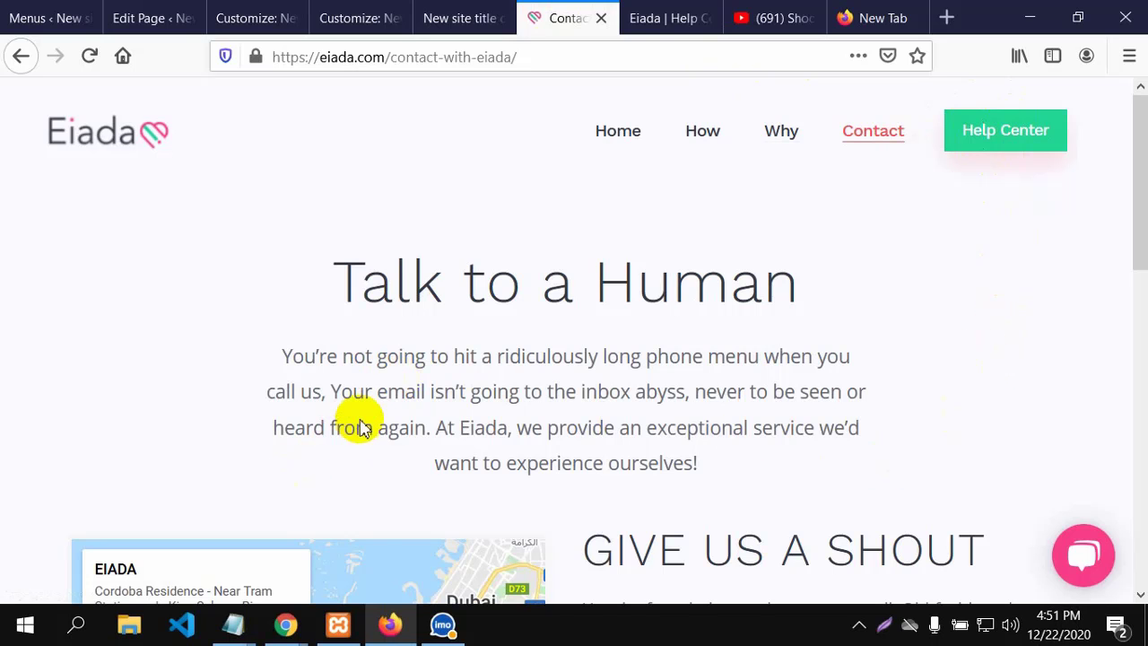
{"action": "scroll", "coordinate": [384, 422], "scroll_direction": "down", "scroll_amount": 10}
{"action": "scroll", "coordinate": [481, 389], "scroll_direction": "up", "scroll_amount": 5}
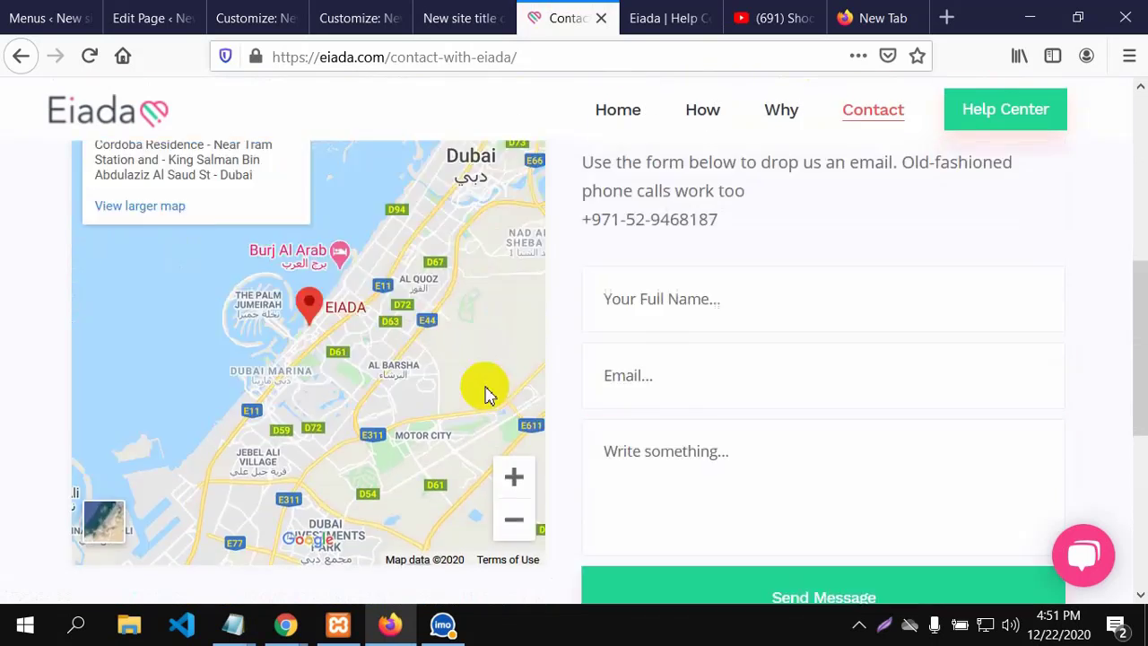
{"action": "scroll", "coordinate": [484, 389], "scroll_direction": "up", "scroll_amount": 5}
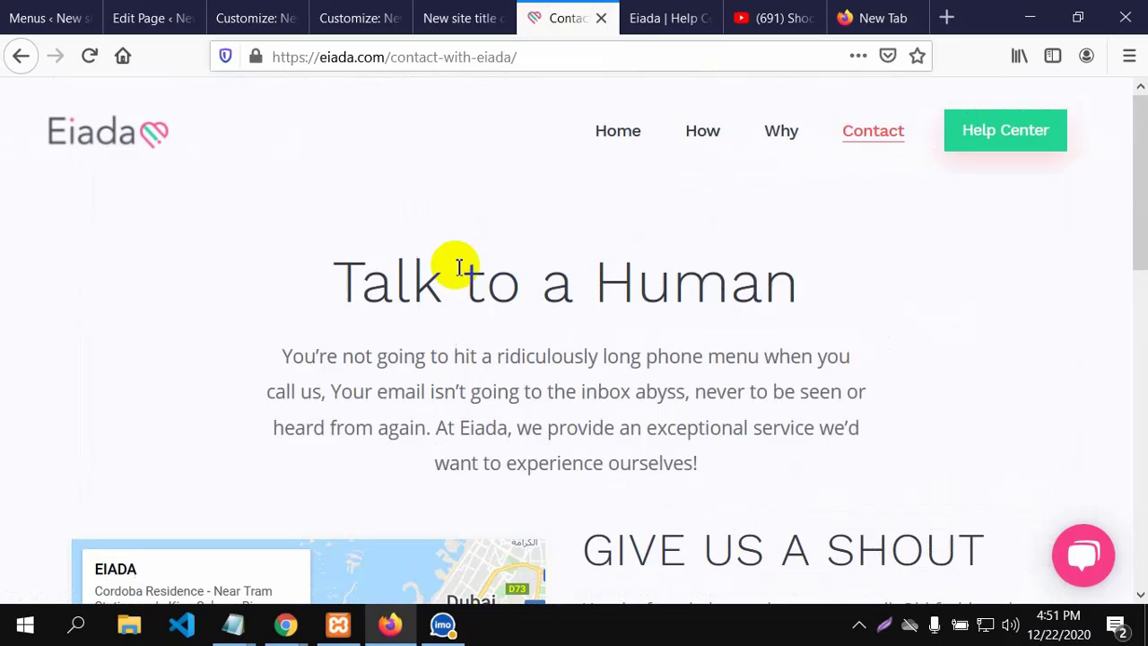
Return to the live home page and review its content down to the embedded video.
{"action": "left_click", "coordinate": [238, 13]}
{"action": "left_click", "coordinate": [373, 26]}
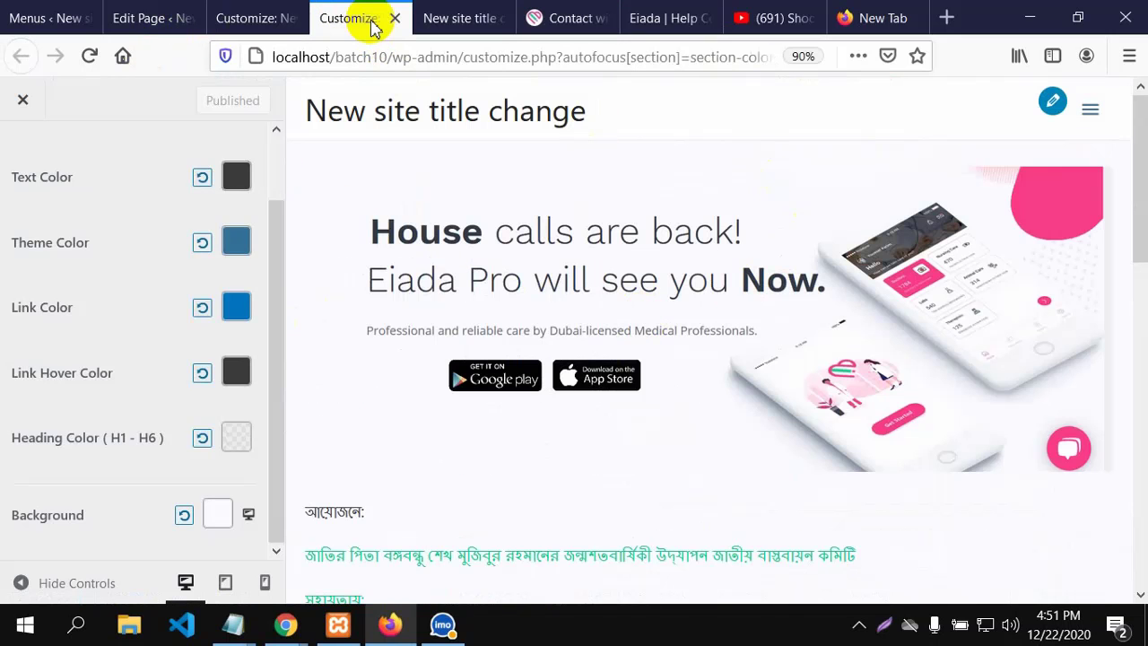
{"action": "left_click", "coordinate": [461, 16]}
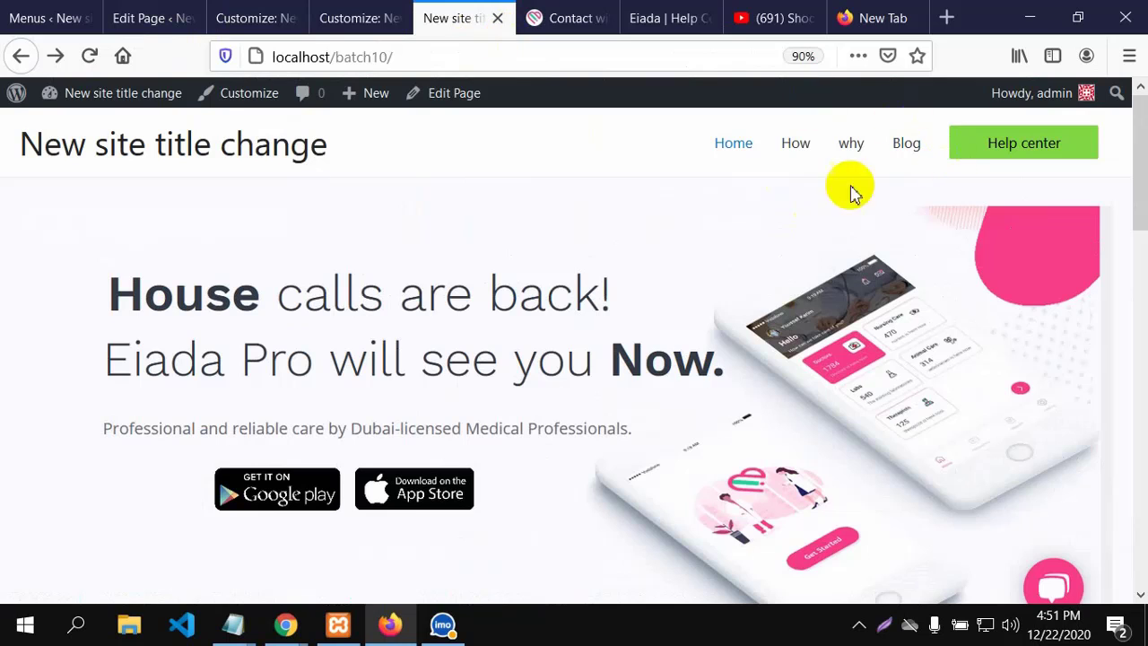
{"action": "scroll", "coordinate": [627, 368], "scroll_direction": "down", "scroll_amount": 2}
{"action": "scroll", "coordinate": [622, 371], "scroll_direction": "down", "scroll_amount": 1}
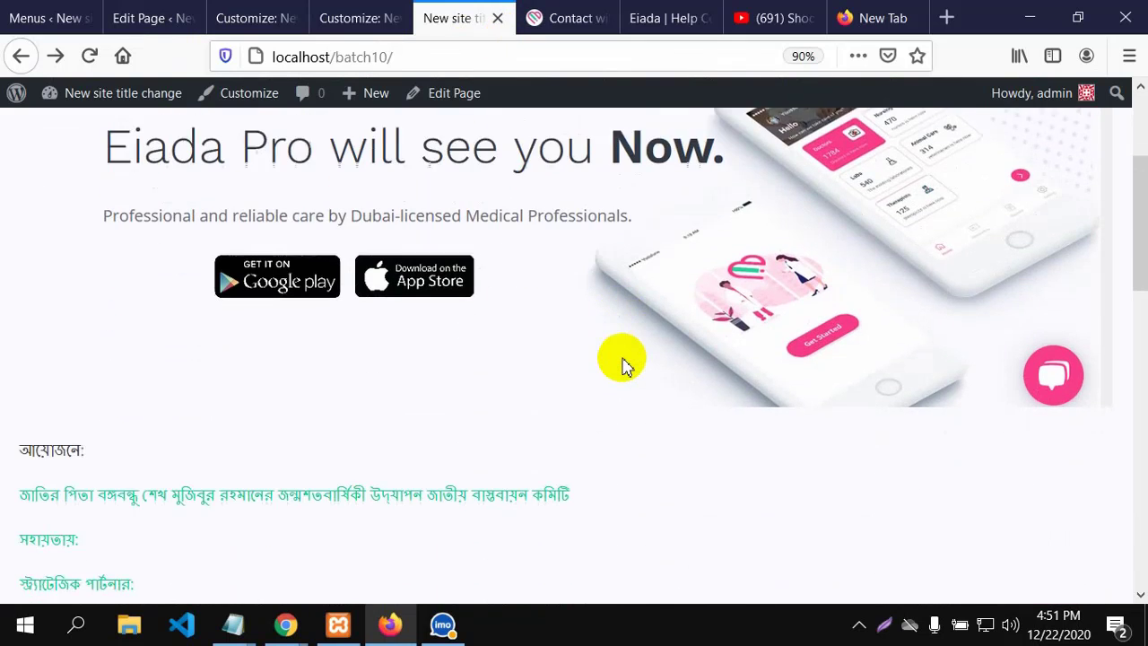
{"action": "scroll", "coordinate": [626, 361], "scroll_direction": "down", "scroll_amount": 3}
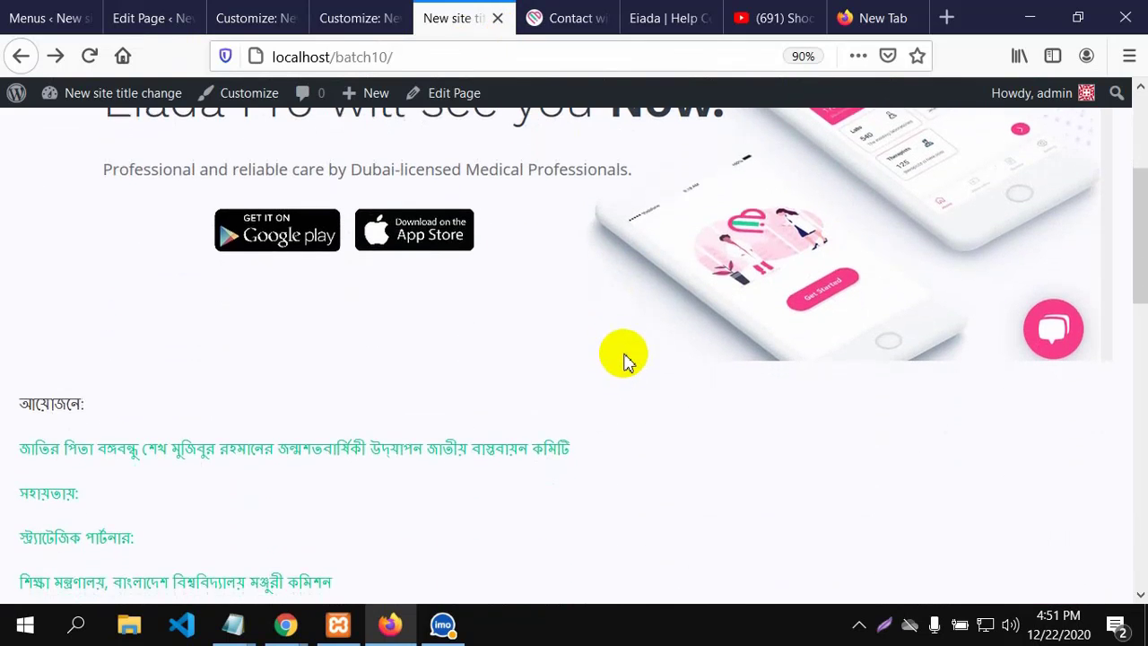
{"action": "scroll", "coordinate": [626, 361], "scroll_direction": "up", "scroll_amount": 2}
{"action": "scroll", "coordinate": [626, 361], "scroll_direction": "down", "scroll_amount": 3}
{"action": "scroll", "coordinate": [626, 361], "scroll_direction": "down", "scroll_amount": 7}
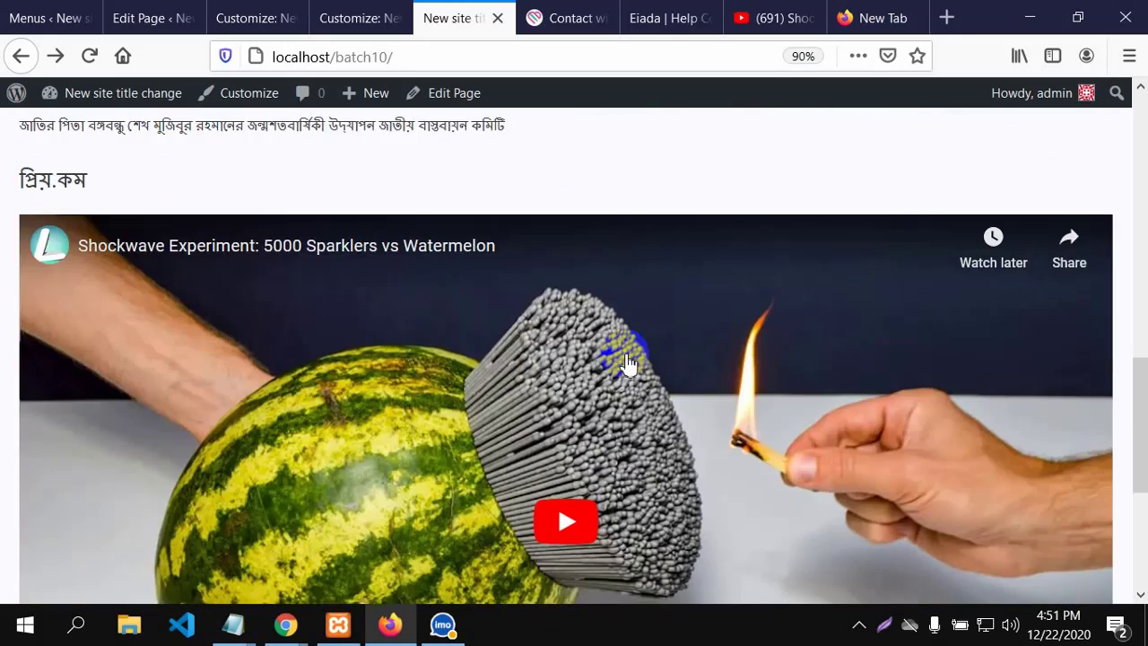
{"action": "scroll", "coordinate": [631, 363], "scroll_direction": "up", "scroll_amount": 14}
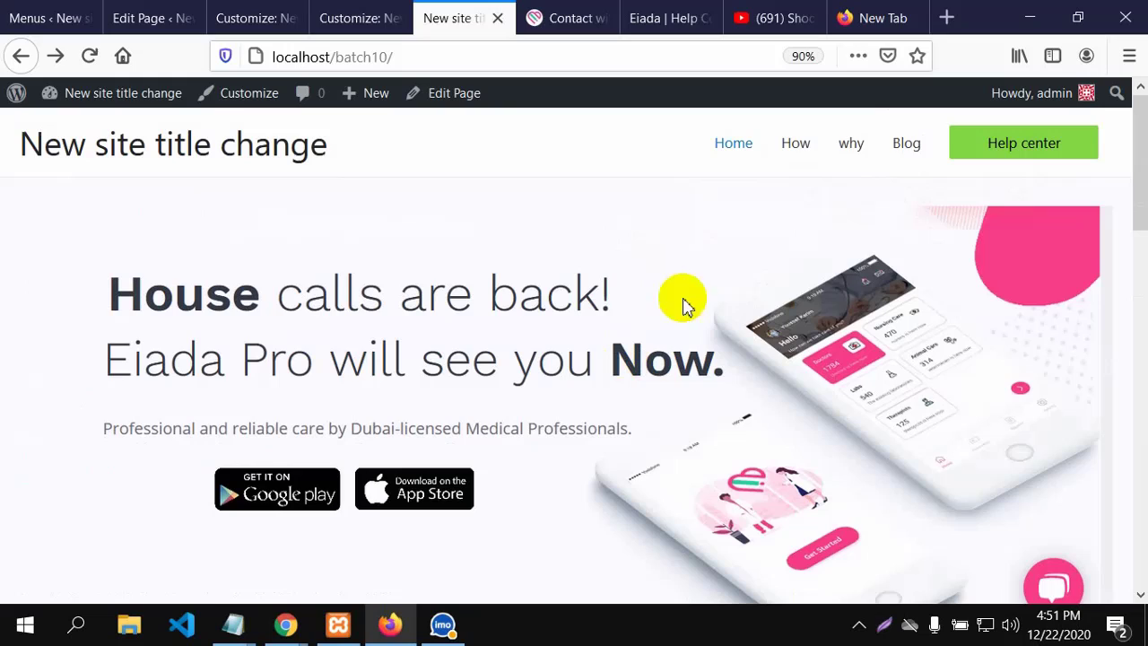
Check the live Blog page, and open the list of all posts in the site's admin area.
{"action": "left_click", "coordinate": [906, 145]}
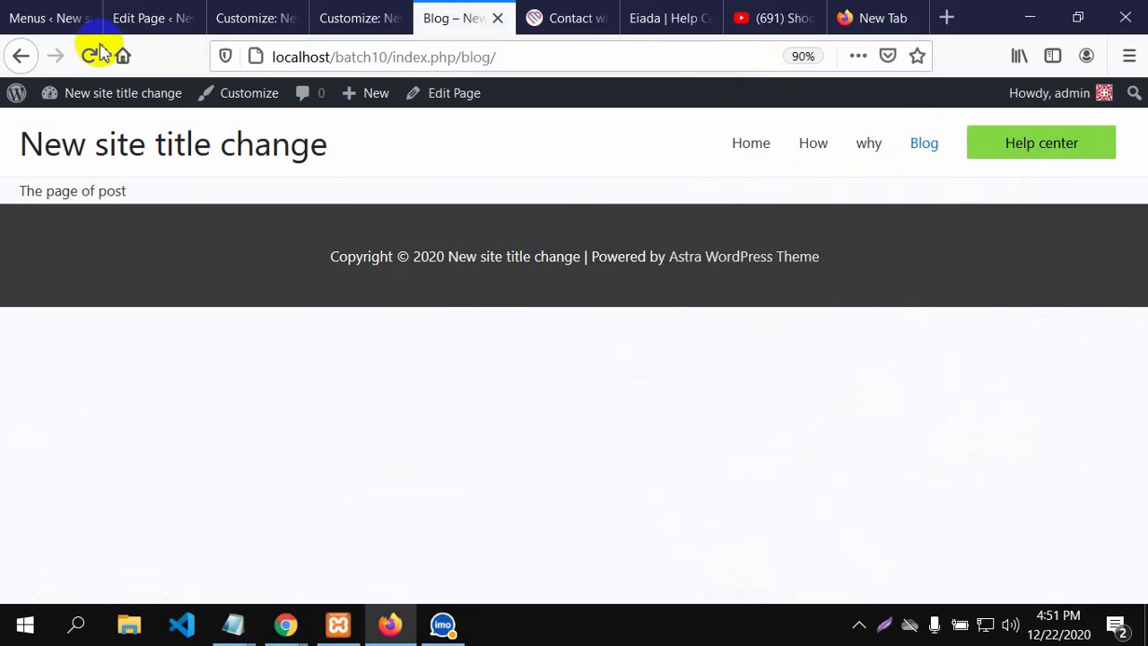
{"action": "left_click", "coordinate": [25, 15]}
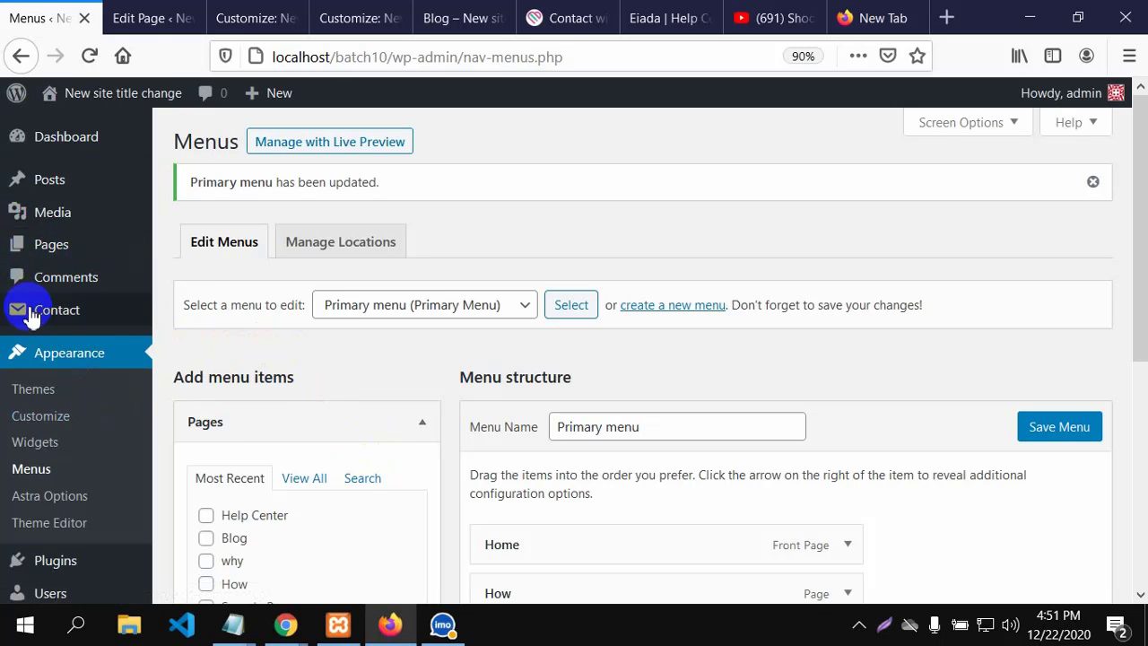
{"action": "mouse_move", "coordinate": [46, 192]}
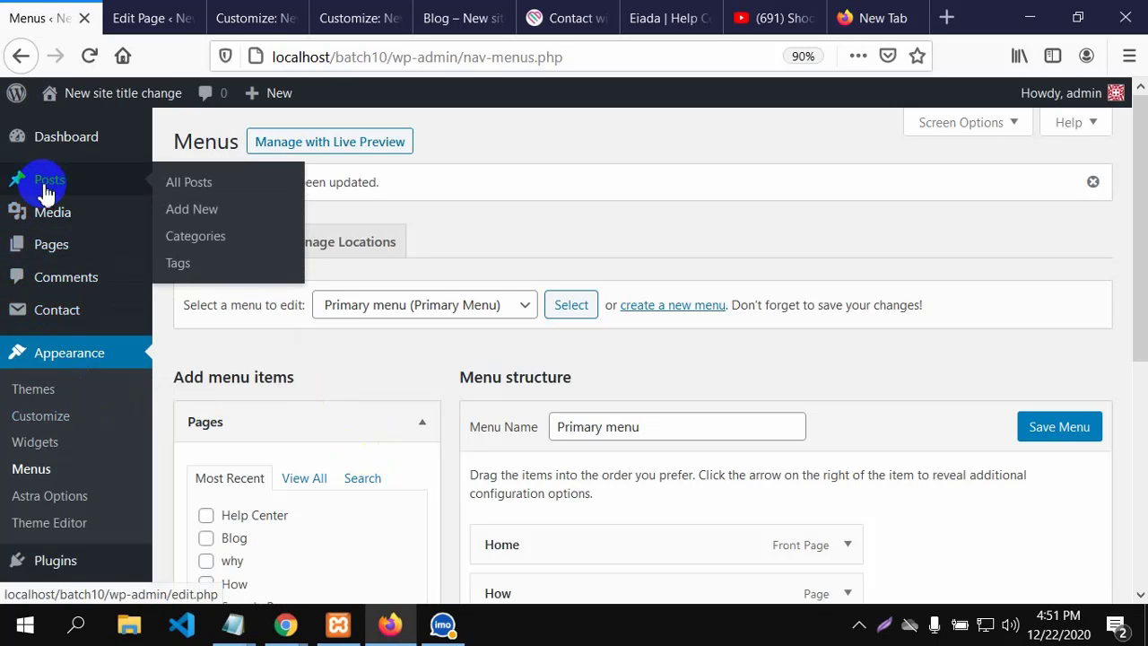
{"action": "left_click", "coordinate": [47, 192]}
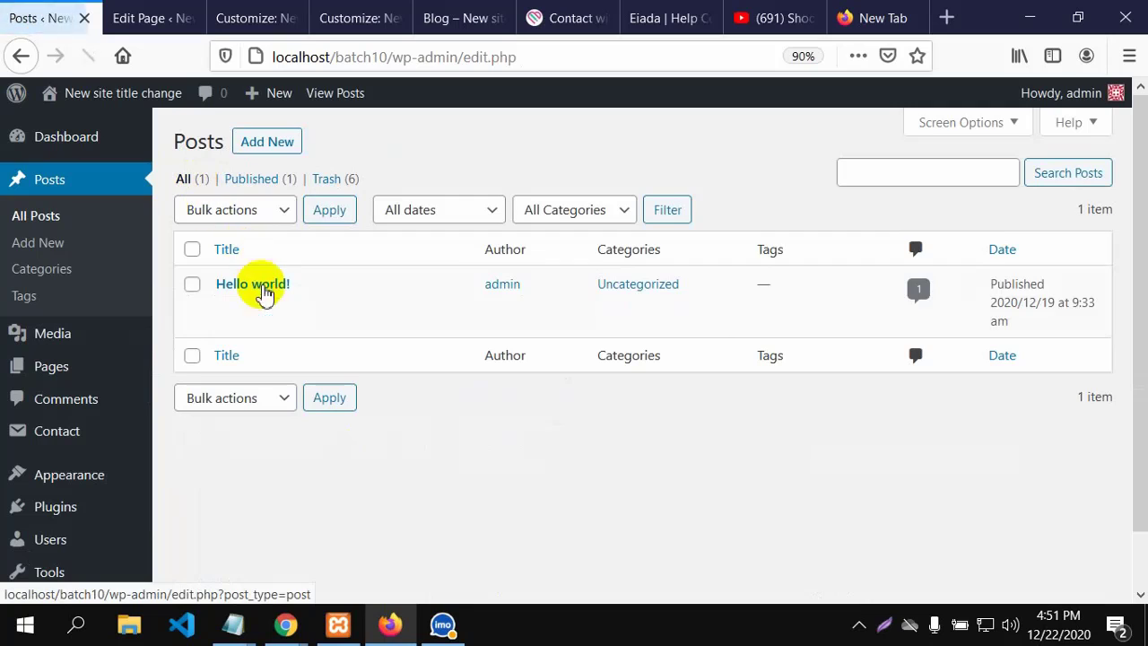
{"action": "mouse_move", "coordinate": [259, 303]}
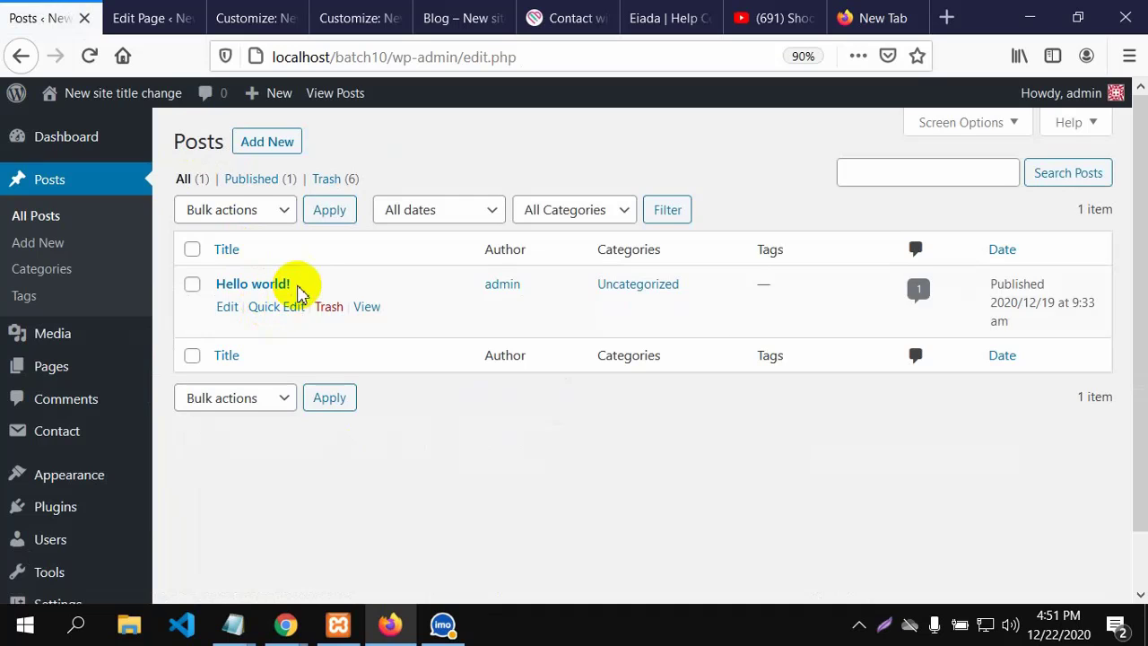
Add a new post titled "post1" and start an empty paragraph in its body.
{"action": "left_click", "coordinate": [285, 147]}
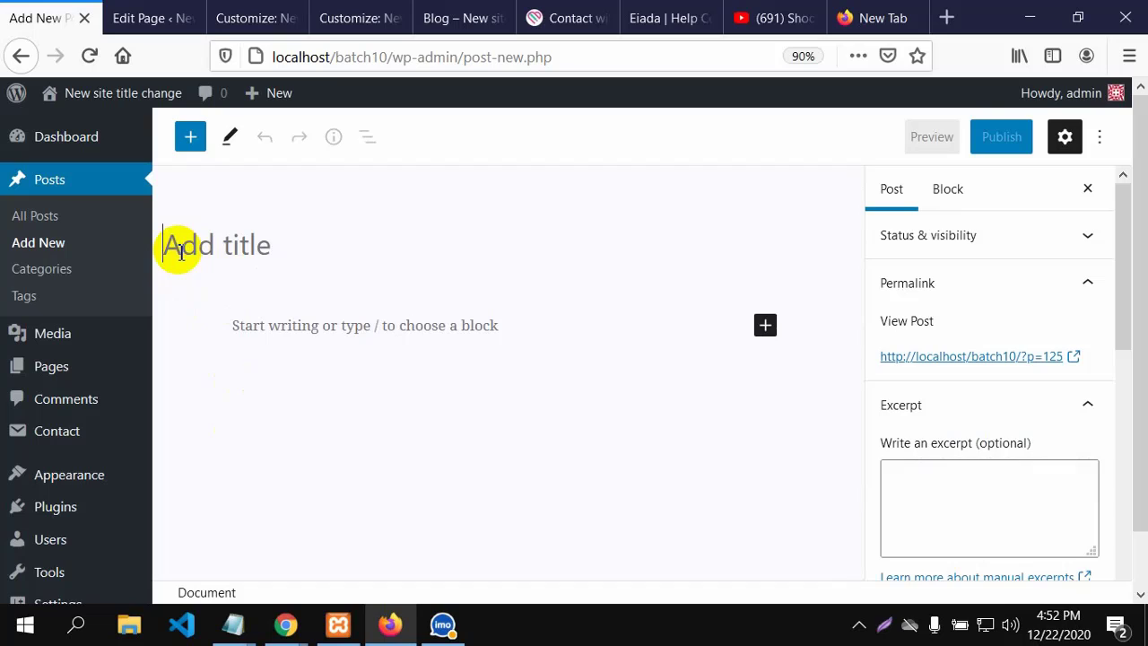
{"action": "type", "text": "pp"}
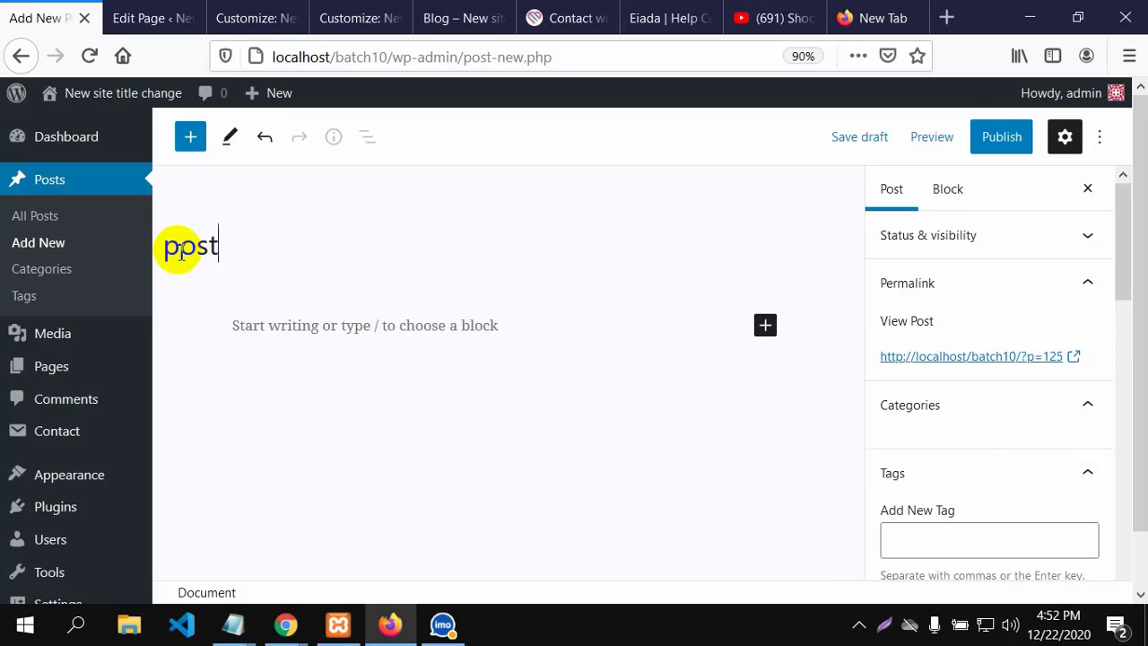
{"action": "type", "text": "st1"}
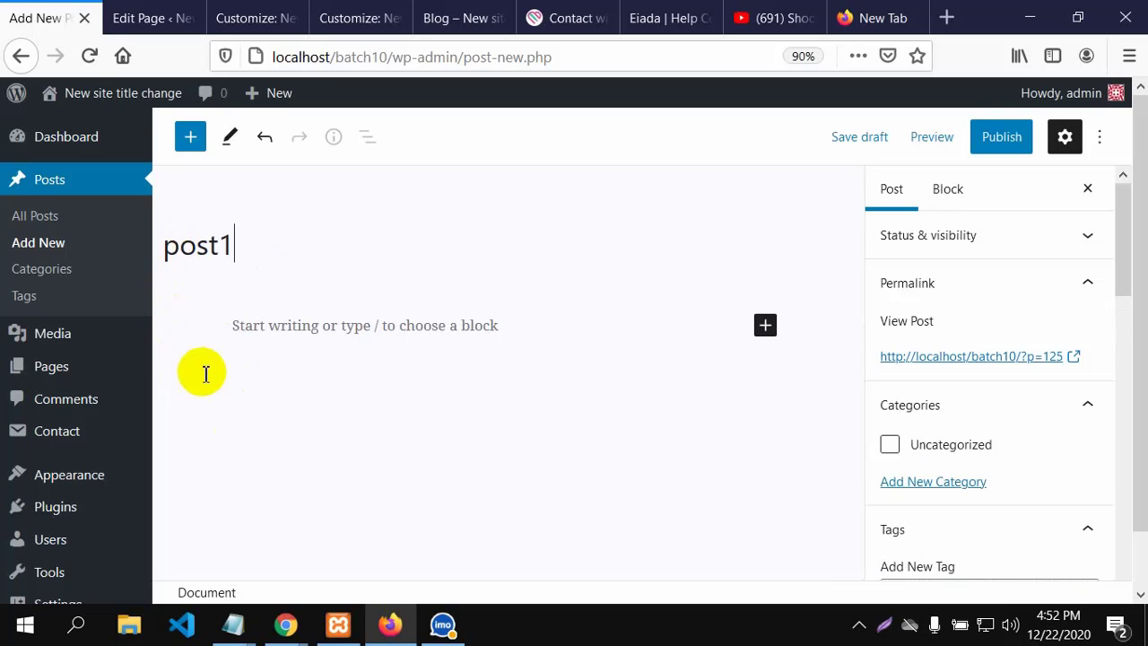
{"action": "left_click", "coordinate": [248, 324]}
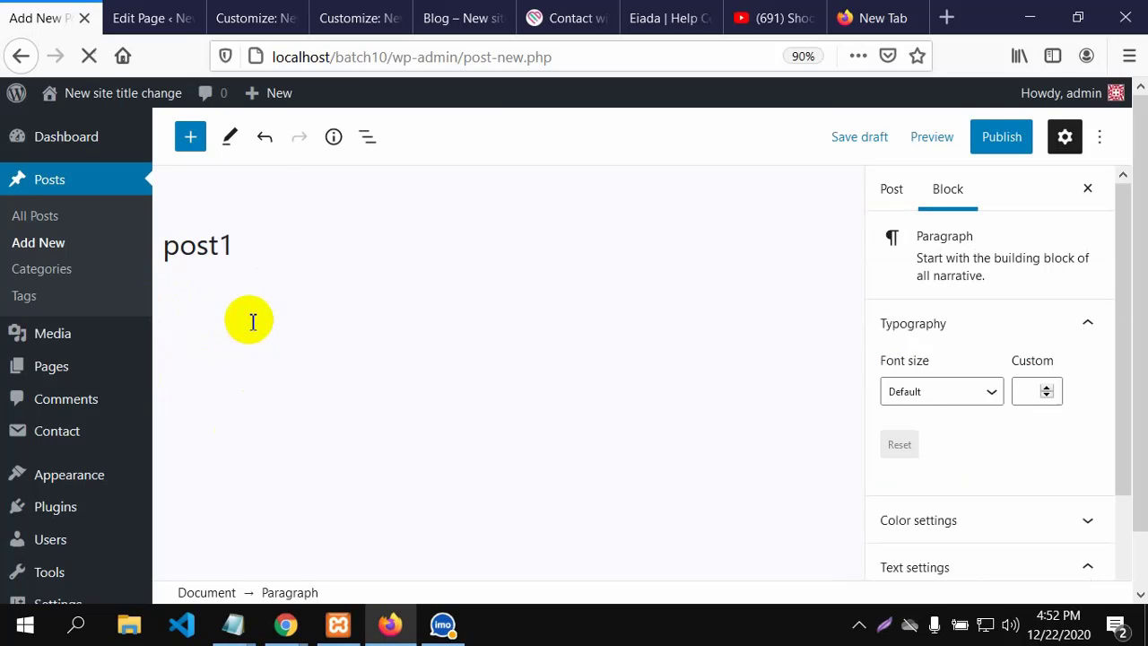
Copy the introductory paragraph under the "Talk to a Human" heading on the Eiada contact page.
{"action": "left_click", "coordinate": [901, 21]}
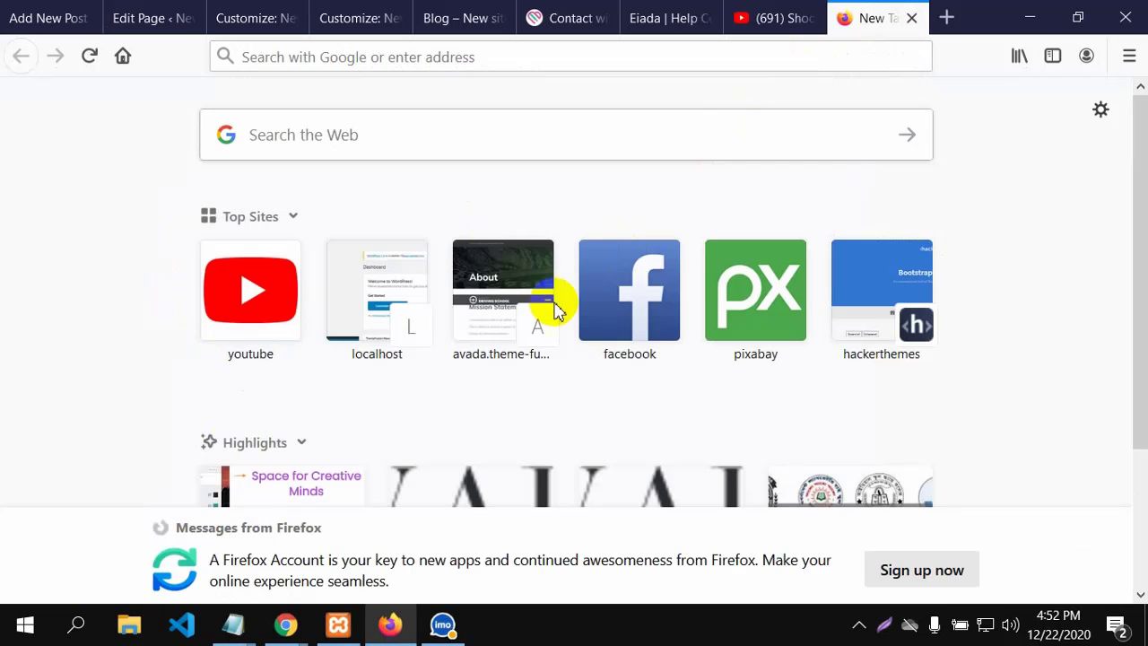
{"action": "scroll", "coordinate": [546, 307], "scroll_direction": "down", "scroll_amount": 3}
{"action": "scroll", "coordinate": [511, 363], "scroll_direction": "up", "scroll_amount": 3}
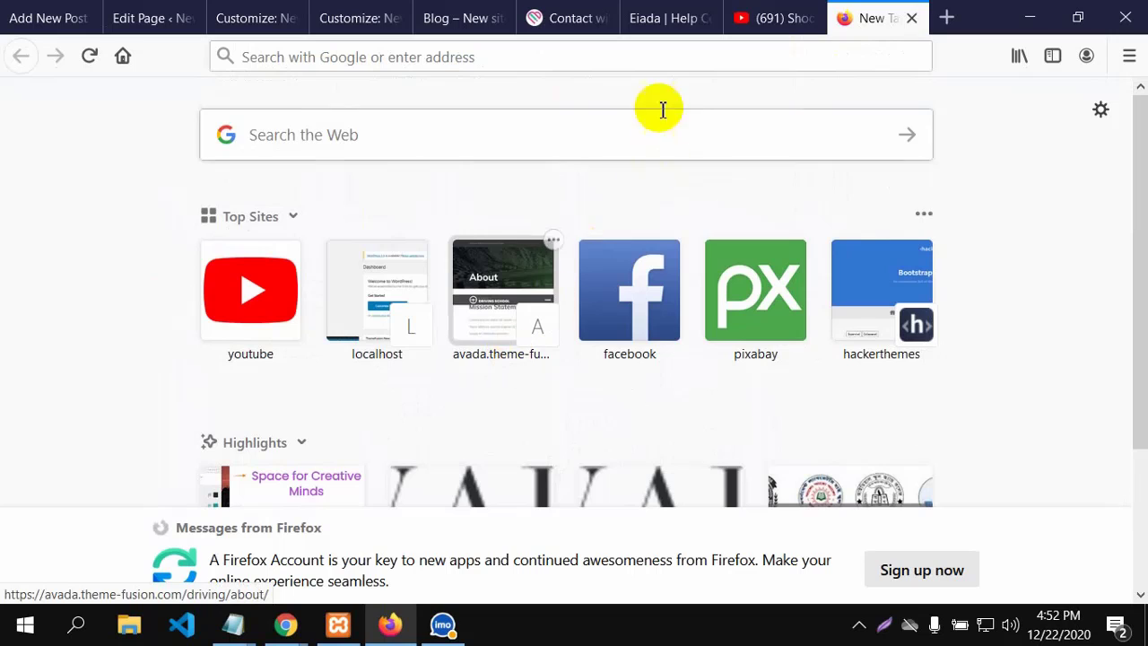
{"action": "left_click", "coordinate": [560, 12]}
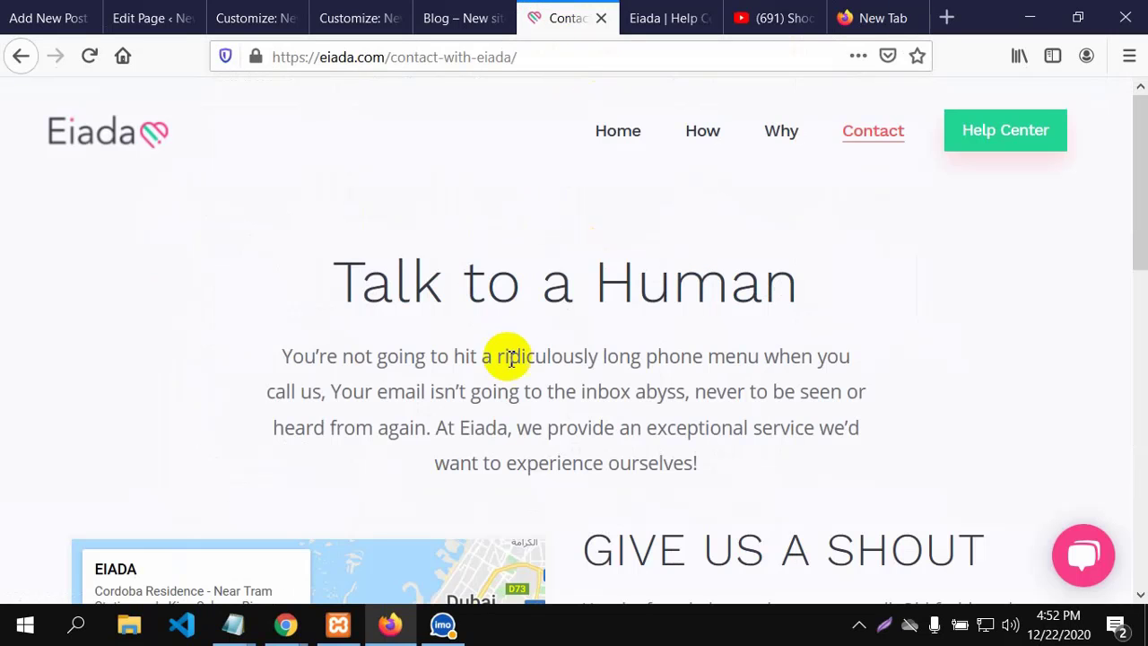
{"action": "triple_click", "coordinate": [281, 359]}
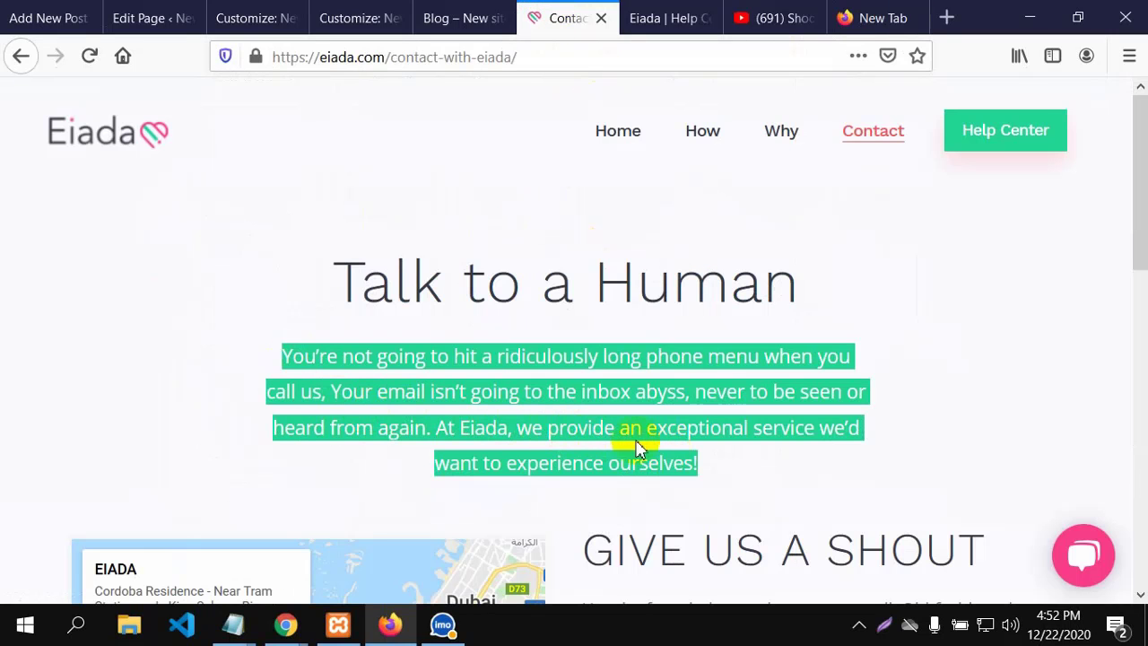
Paste the copied paragraph before the Help Center page's existing text and again as two separate paragraphs below it.
{"action": "left_click", "coordinate": [148, 27]}
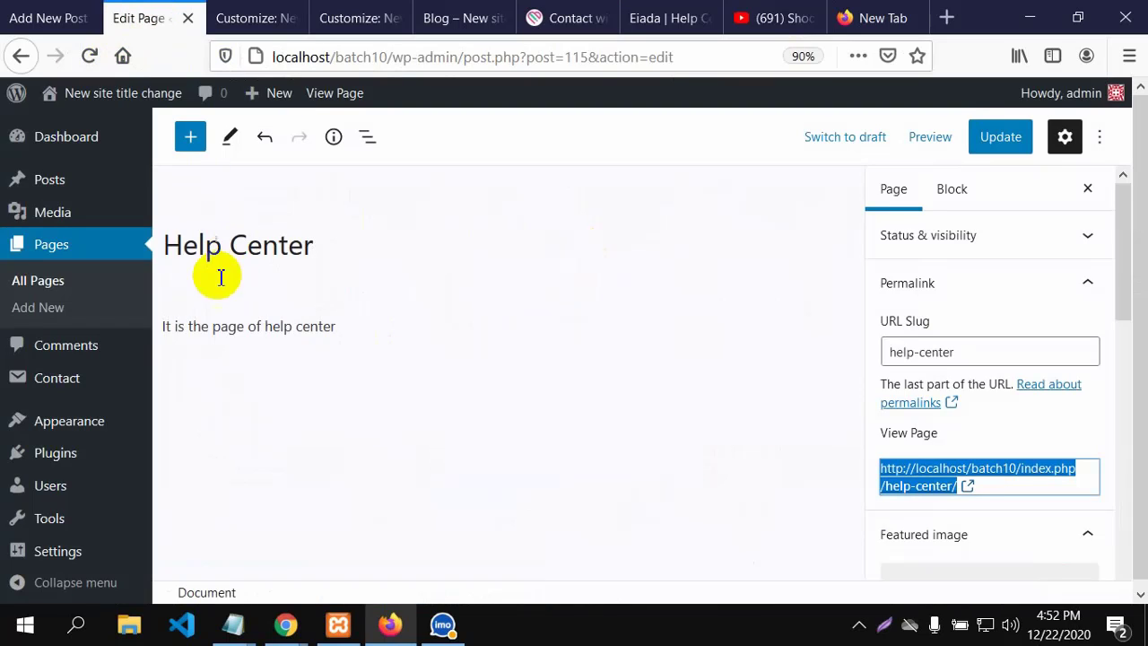
{"action": "left_click", "coordinate": [166, 330]}
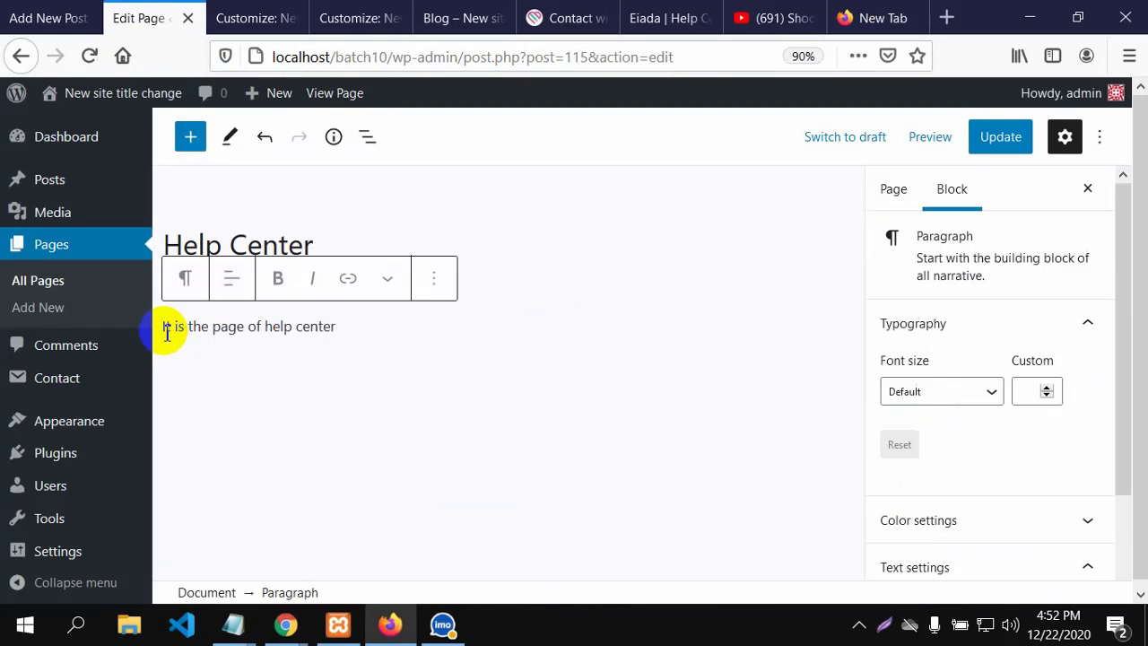
{"action": "type", "text": "You’re not going to hit a ridiculously long phone menu when you call us, Your email isn’t going to the inbox abyss, never to be seen or heard from again. At Eiada, we provide an exceptional service we’d want to experience ourselves!"}
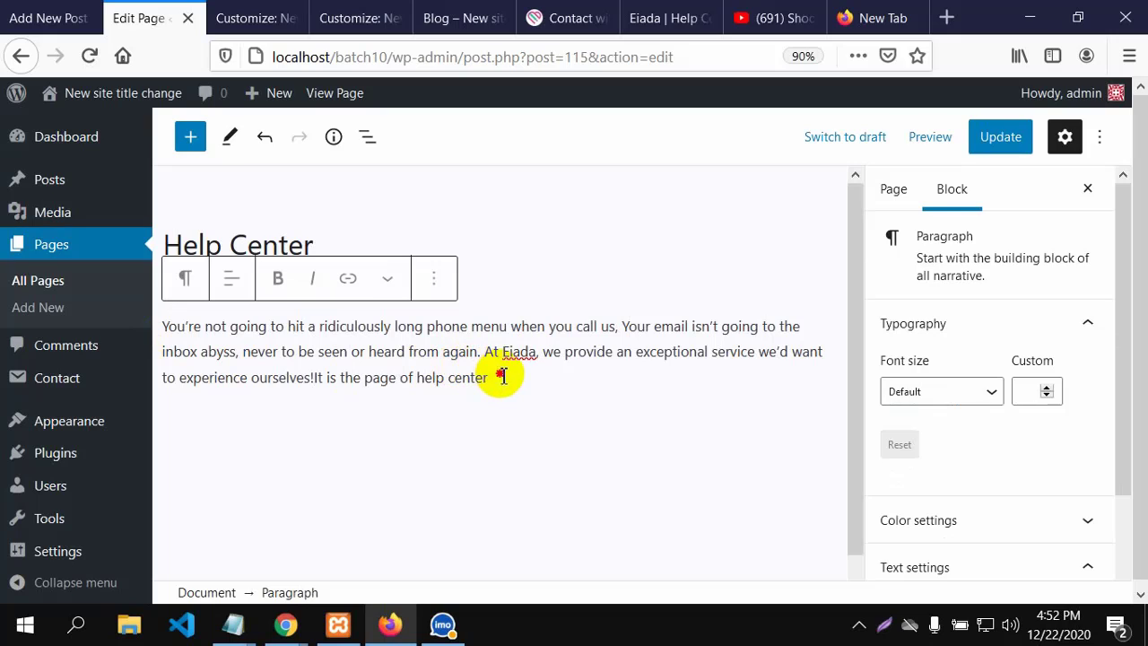
{"action": "key", "text": "Return"}
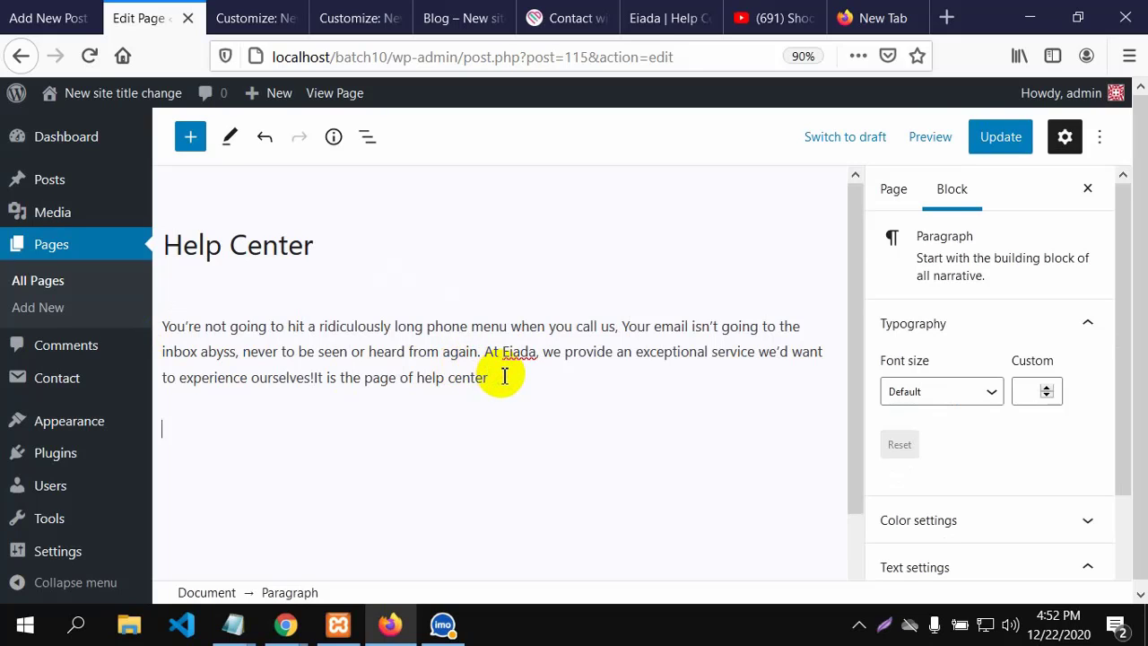
{"action": "type", "text": "You’re not going to hit a ridiculously long phone menu when you call us, Your email isn’t going to the inbox abyss, never to be seen or heard from again. At Eiada, we provide an exceptional service we’d want to experience ourselves!"}
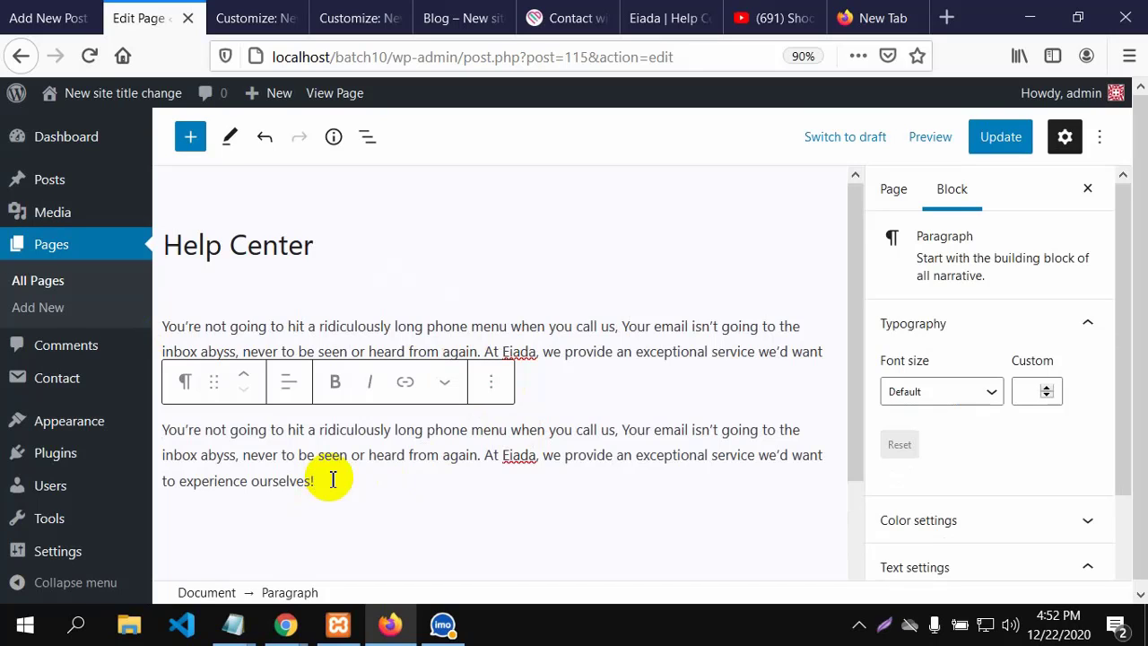
{"action": "key", "text": "Return"}
{"action": "type", "text": "You’re not going to hit a ridiculously long phone menu when you call us, Your email isn’t going to the inbox abyss, never to be seen or heard from again. At Eiada, we provide an exceptional service we’d want to experience ourselves!"}
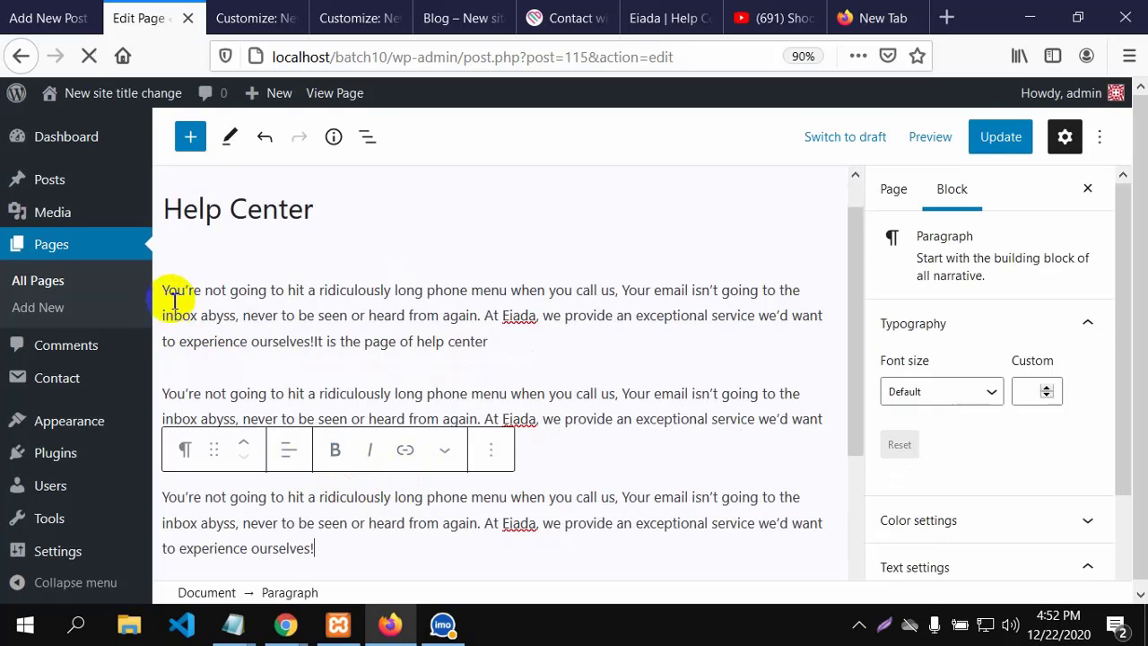
Select the first paragraph's text on the Help Center page and update the page.
{"action": "left_click_drag", "start_coordinate": [168, 290], "coordinate": [190, 339]}
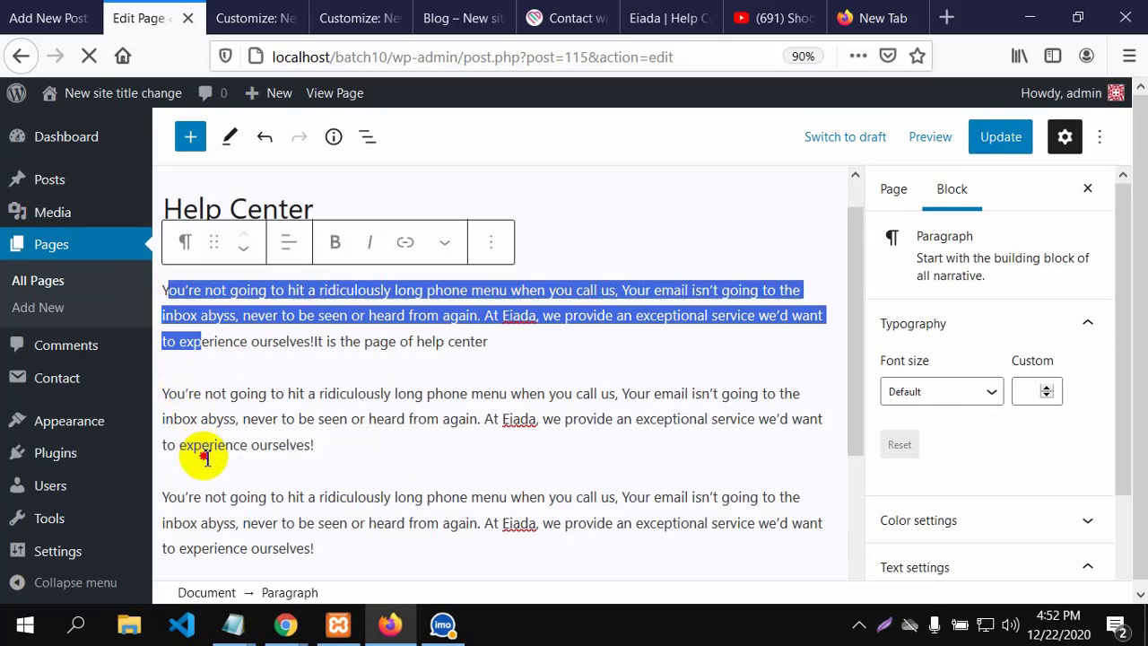
{"action": "left_click_drag", "start_coordinate": [163, 290], "coordinate": [333, 574]}
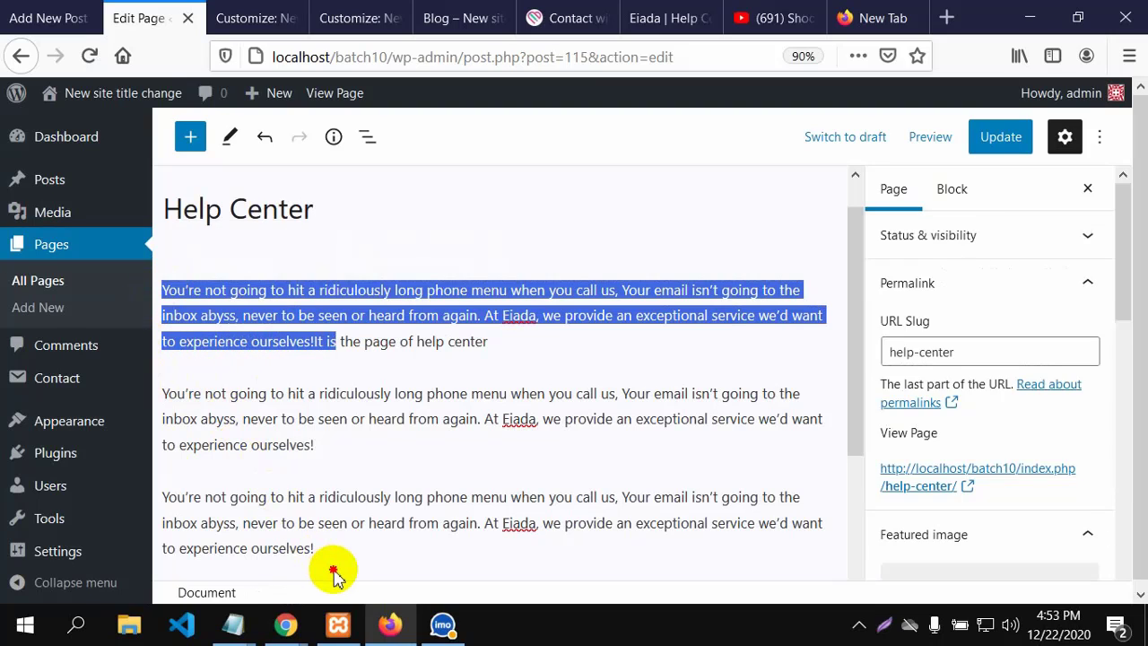
{"action": "left_click", "coordinate": [342, 476]}
{"action": "left_click_drag", "start_coordinate": [162, 288], "coordinate": [248, 544]}
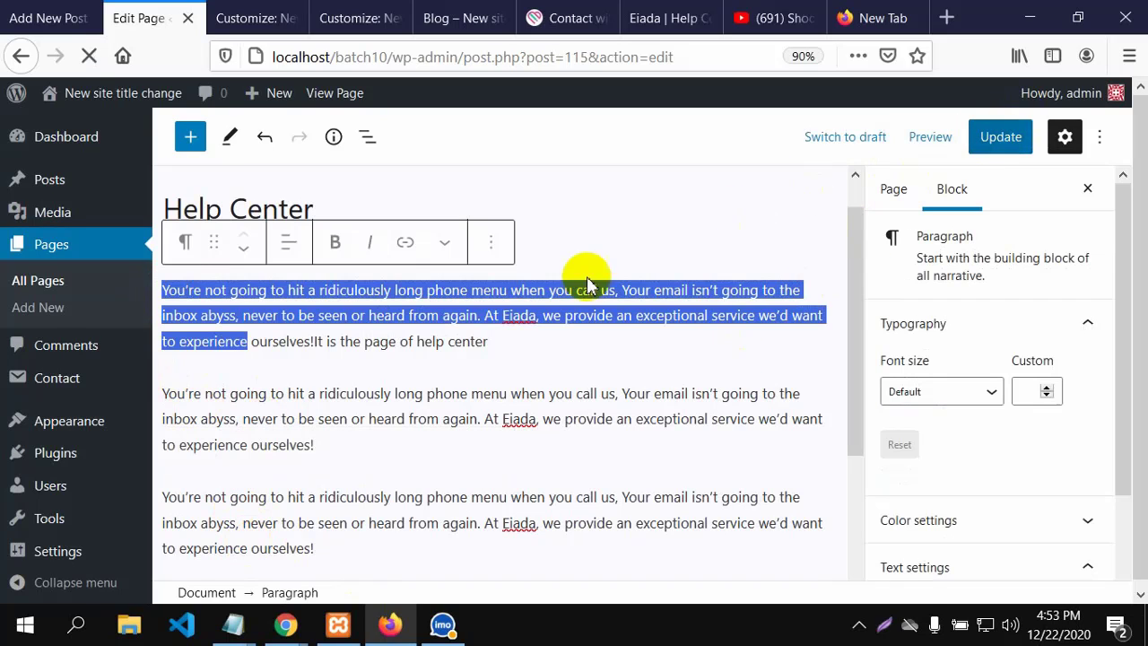
{"action": "left_click", "coordinate": [259, 342]}
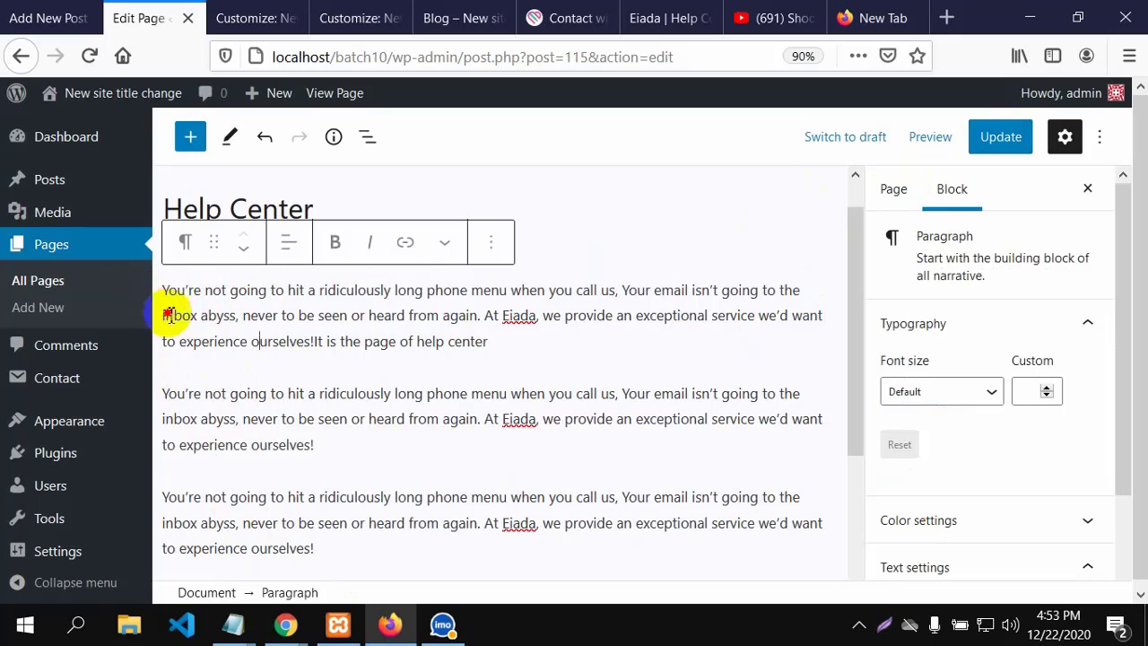
{"action": "left_click_drag", "start_coordinate": [168, 313], "coordinate": [533, 363]}
{"action": "key", "text": "ctrl+c"}
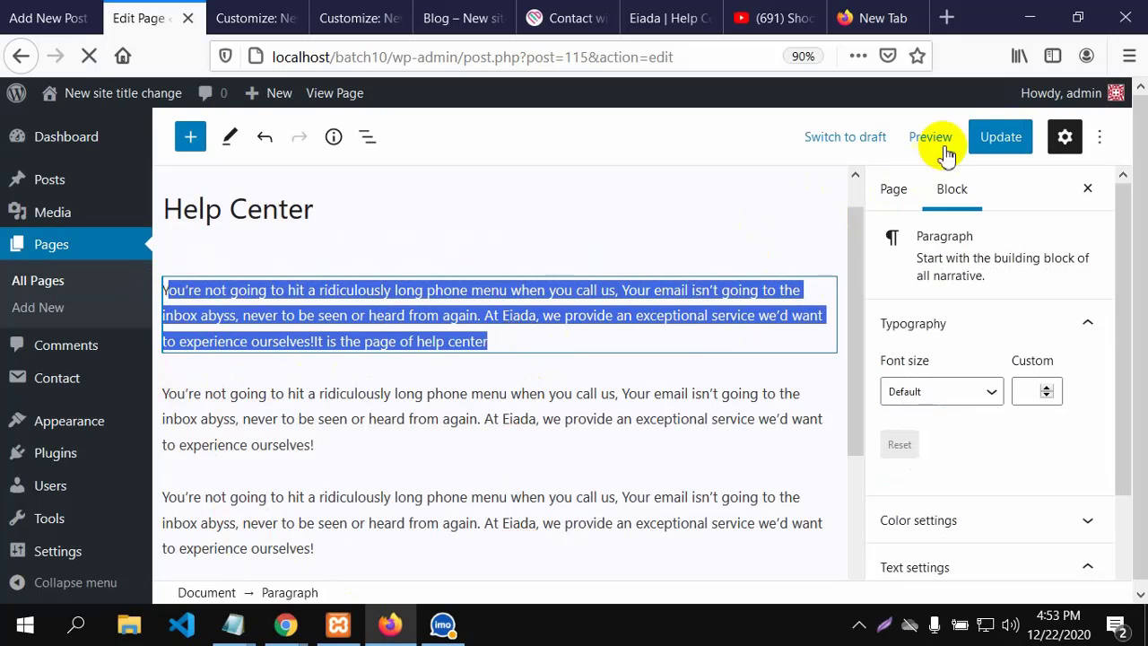
{"action": "left_click", "coordinate": [998, 139]}
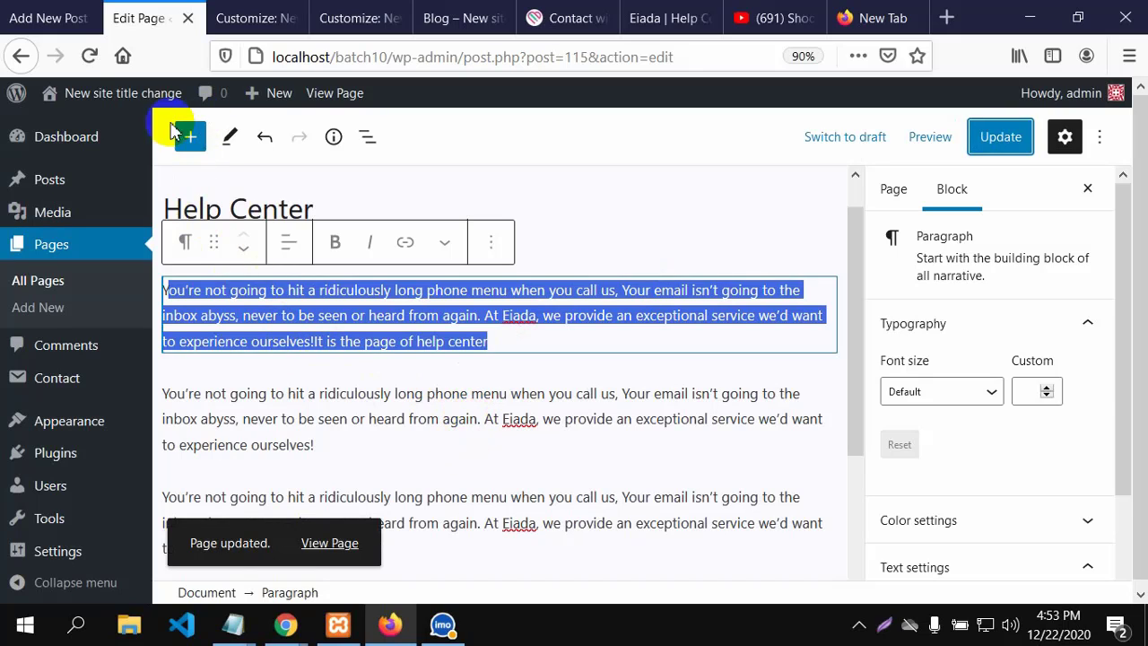
Leave the Help Center page editor and open the list of all posts.
{"action": "left_click", "coordinate": [20, 58]}
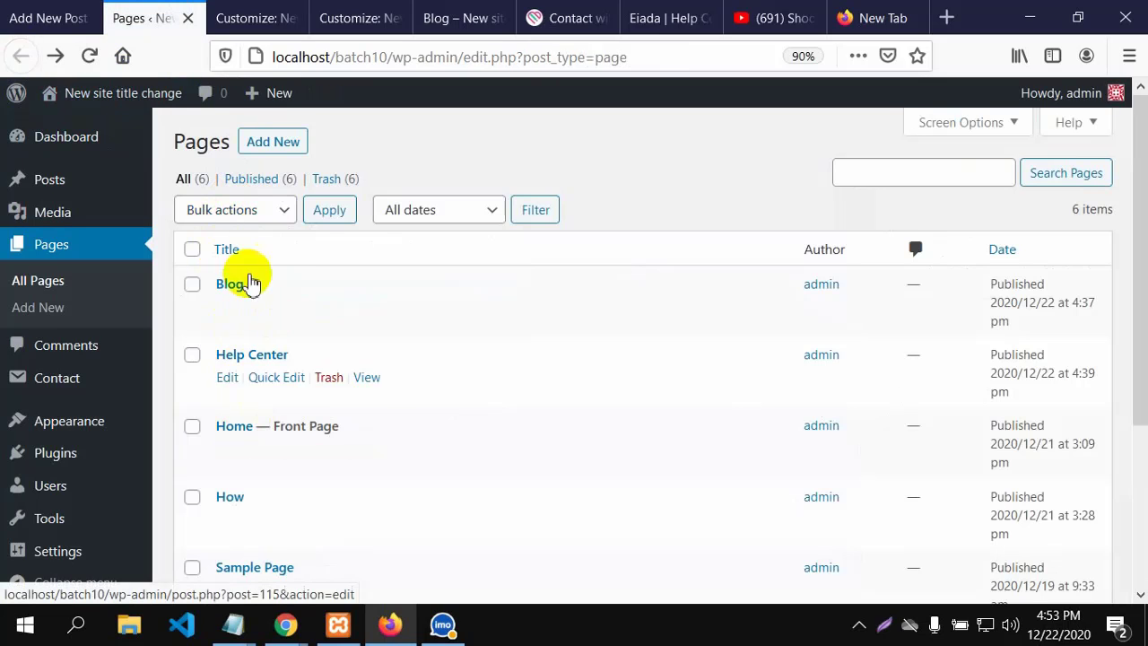
{"action": "left_click", "coordinate": [112, 252]}
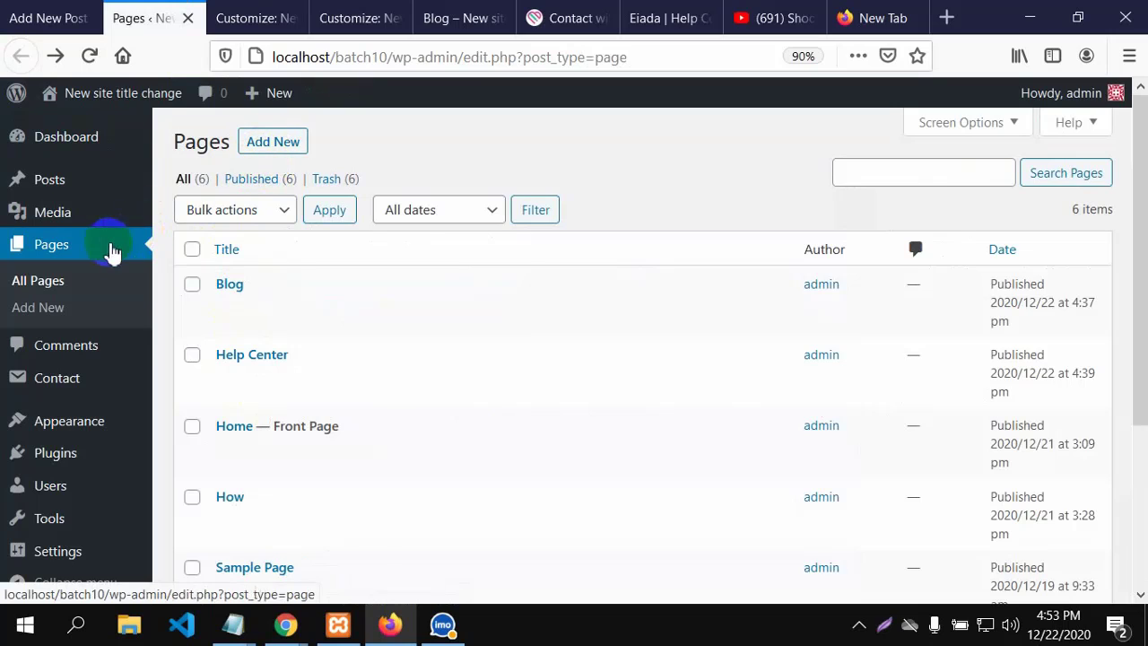
{"action": "left_click", "coordinate": [59, 188]}
{"action": "left_click", "coordinate": [190, 188]}
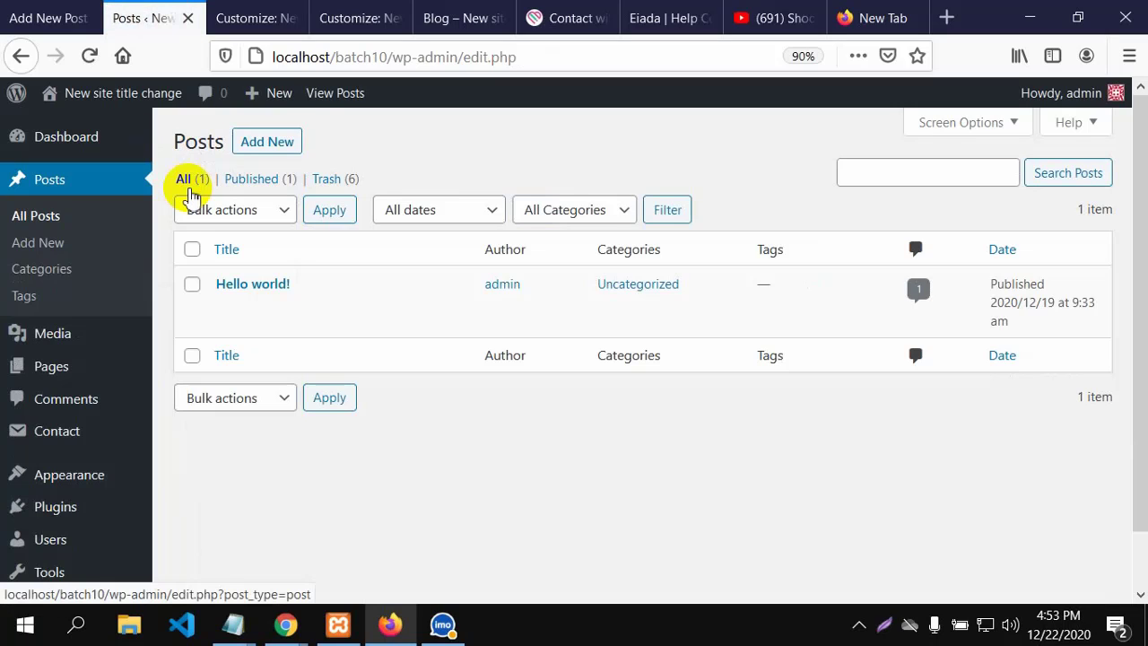
{"action": "left_click", "coordinate": [88, 57]}
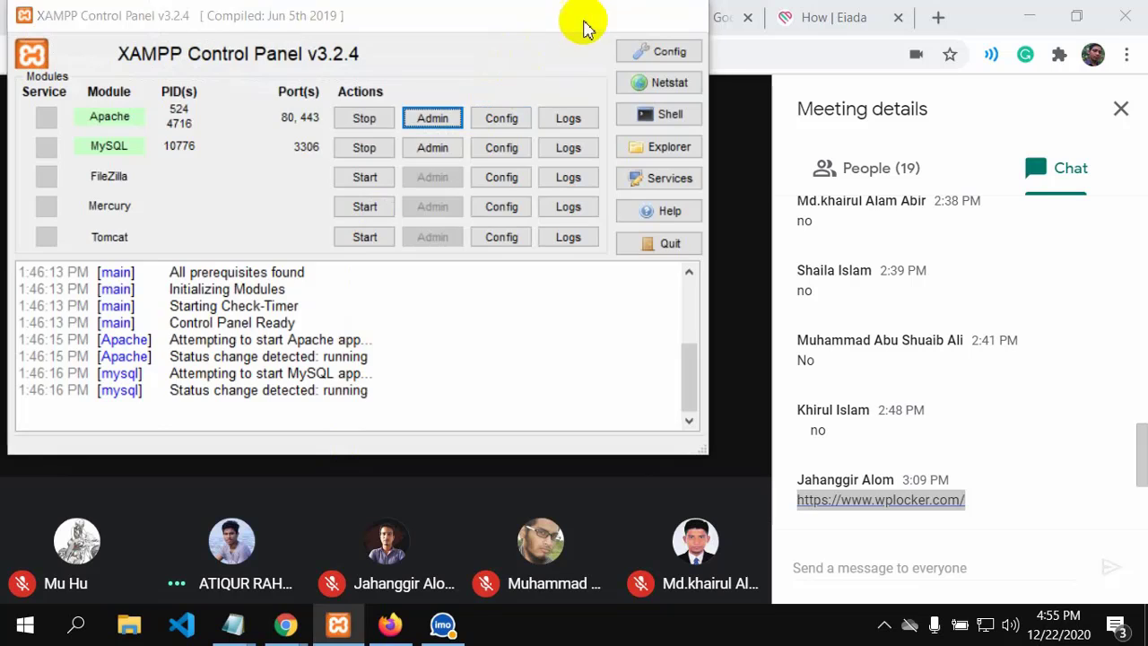
Switch back to Firefox and title the new post "2nd post".
{"action": "left_click", "coordinate": [587, 27]}
{"action": "left_click", "coordinate": [390, 624]}
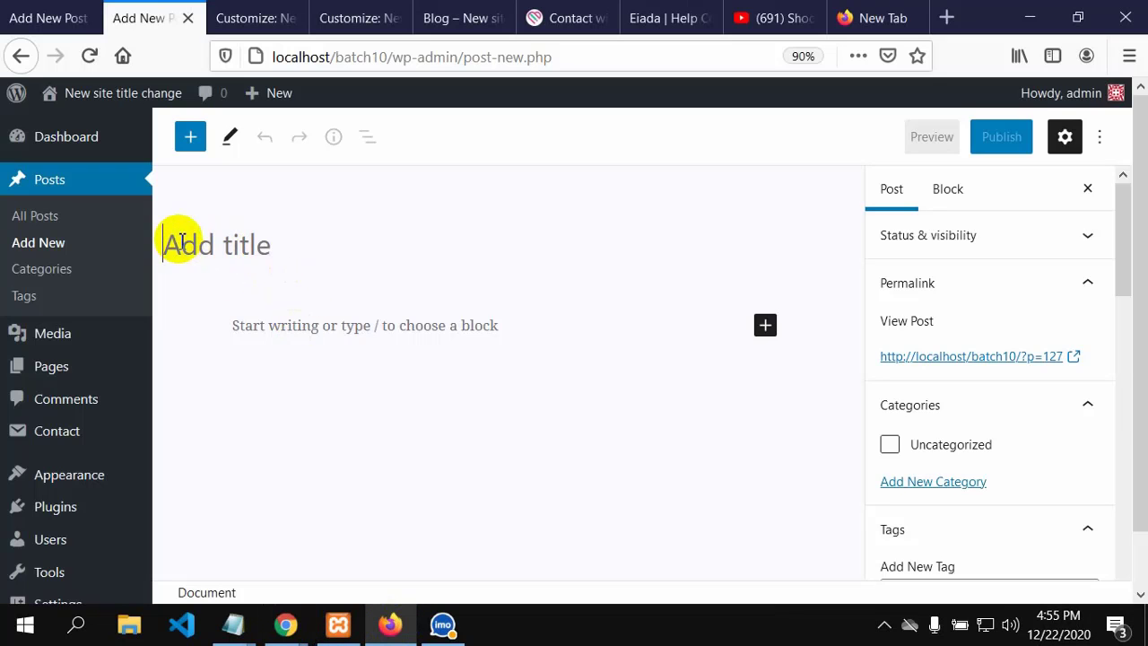
{"action": "type", "text": "2h"}
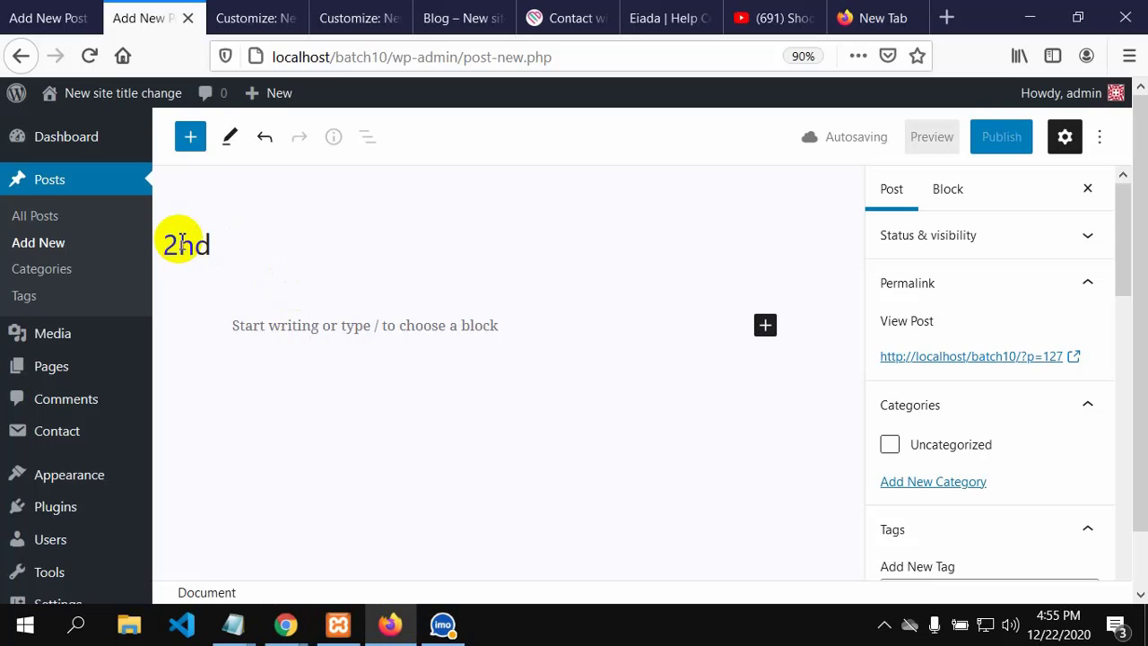
{"action": "type", "text": "d poo"}
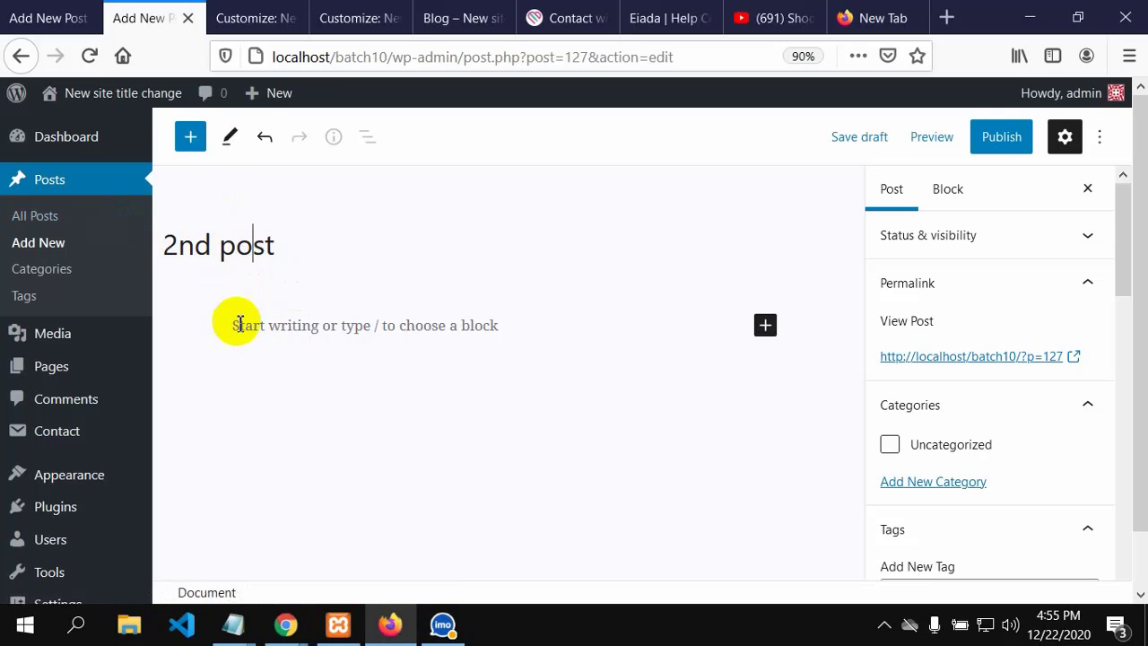
Paste the copied paragraph three times as separate paragraphs in the body of "2nd post" and publish the post.
{"action": "left_click", "coordinate": [240, 328]}
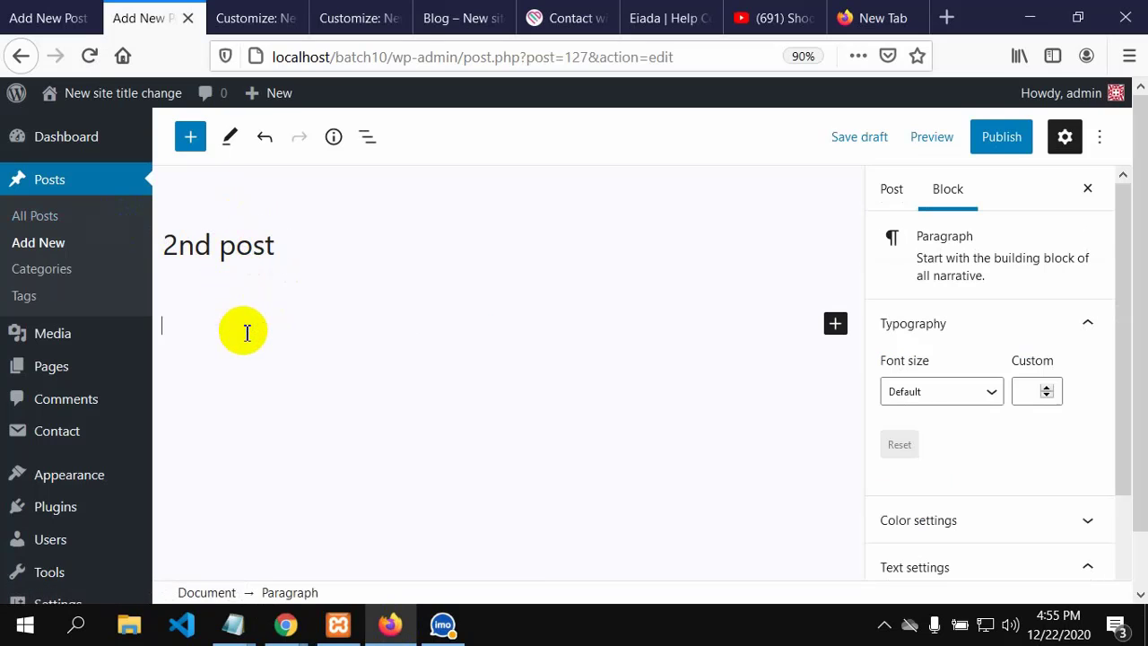
{"action": "key", "text": "ctrl+v"}
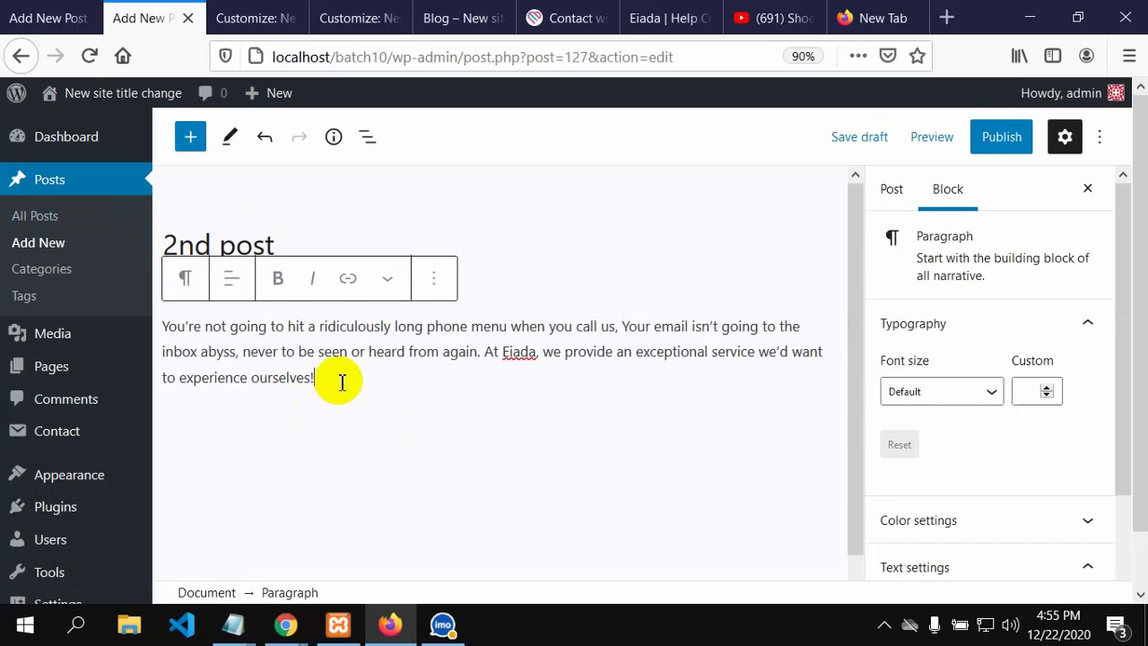
{"action": "key", "text": "Return"}
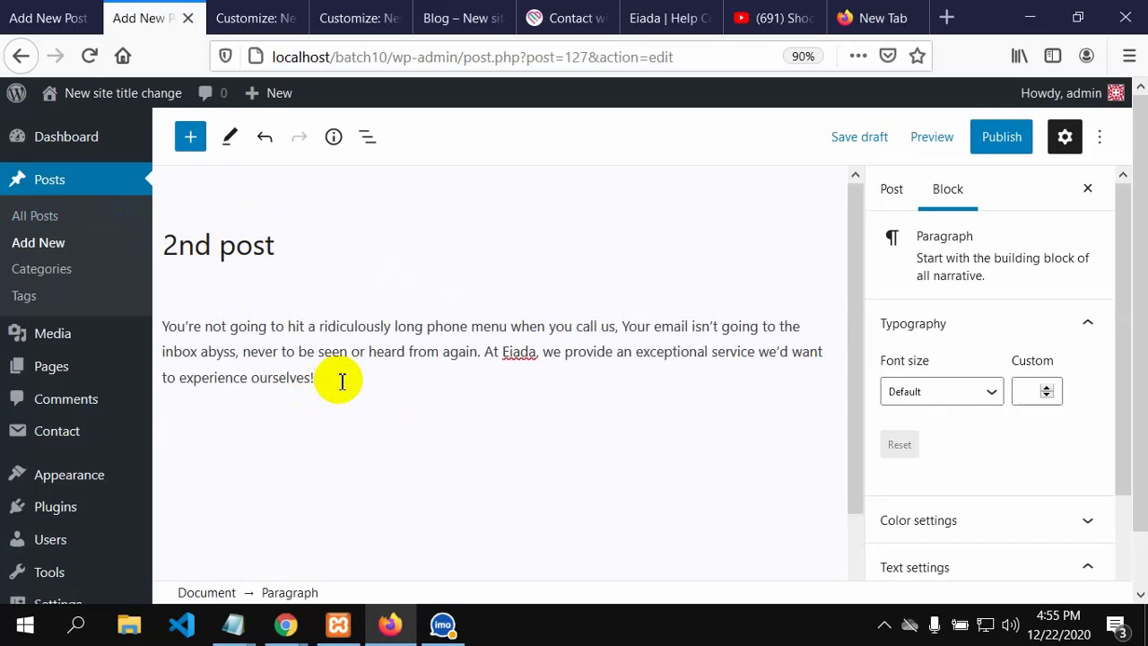
{"action": "type", "text": "You’re not going to hit a ridiculously long phone menu when you call us, Your email isn’t going to the inbox abyss, never to be seen or heard from again. At Eiada, we provide an exceptional service we’d want to experience ourselves!"}
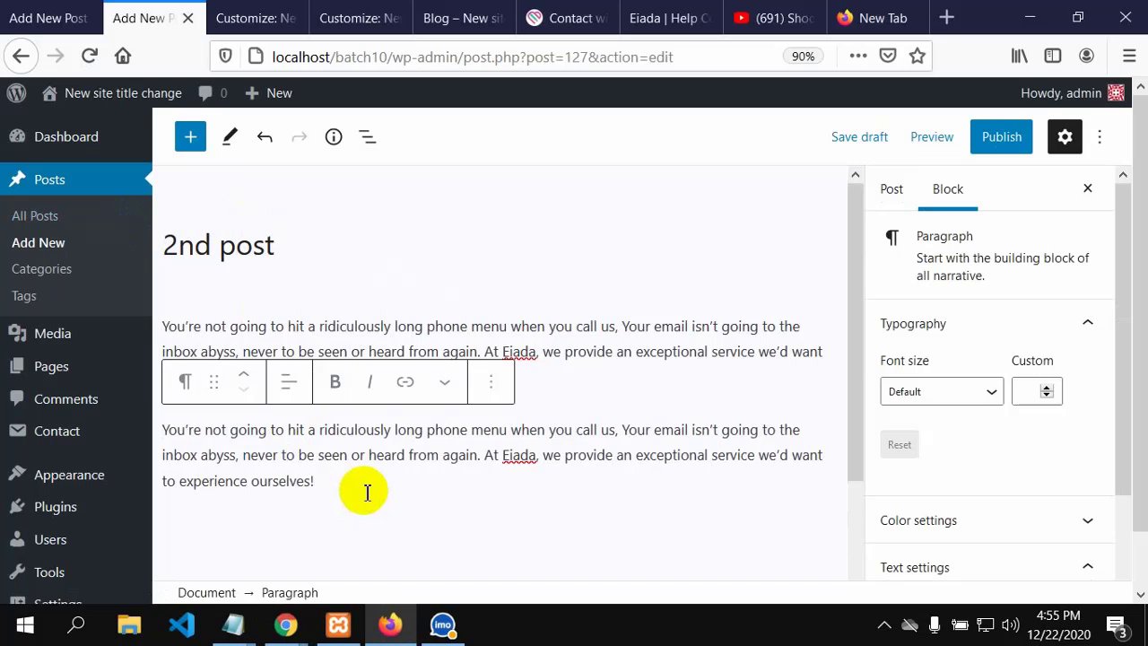
{"action": "key", "text": "Return"}
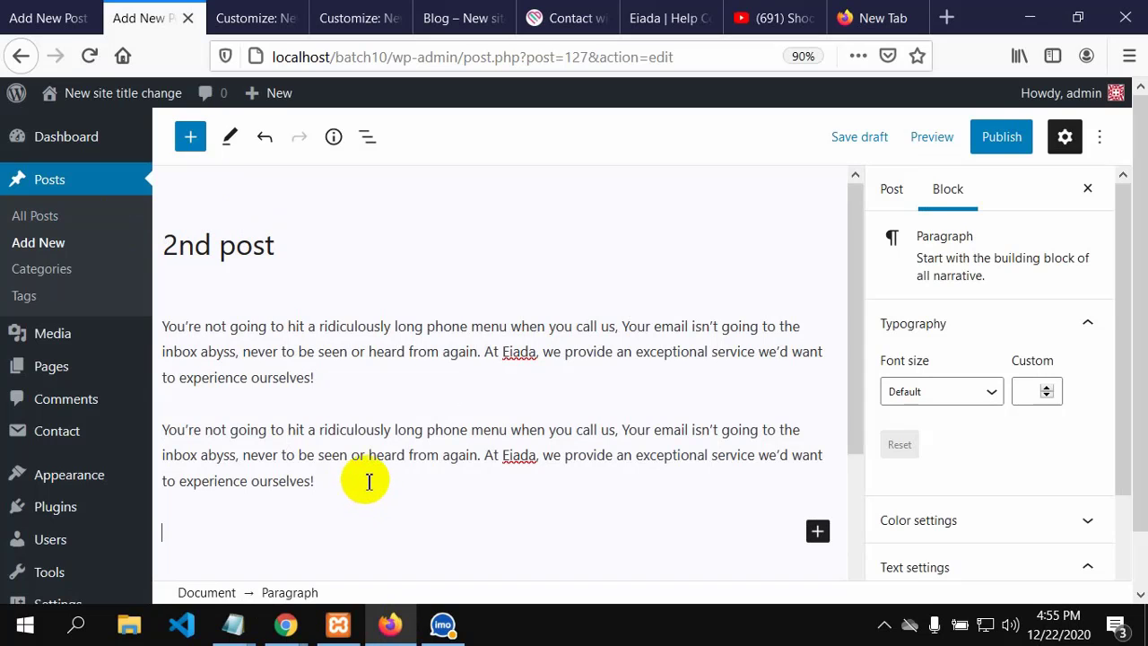
{"action": "type", "text": "You’re not going to hit a ridiculously long phone menu when you call us, Your email isn’t going to the inbox abyss, never to be seen or heard from again. At Eiada, we provide an exceptional service we’d want to experience ourselves!"}
{"action": "scroll", "coordinate": [380, 492], "scroll_direction": "down", "scroll_amount": 3}
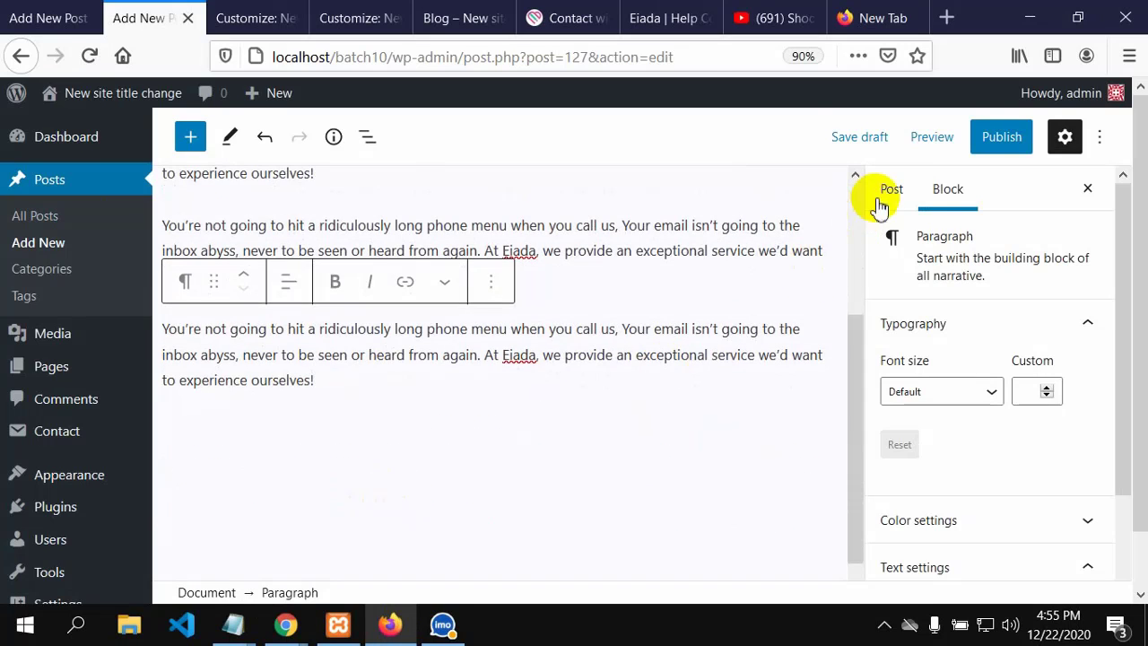
{"action": "left_click", "coordinate": [1001, 135]}
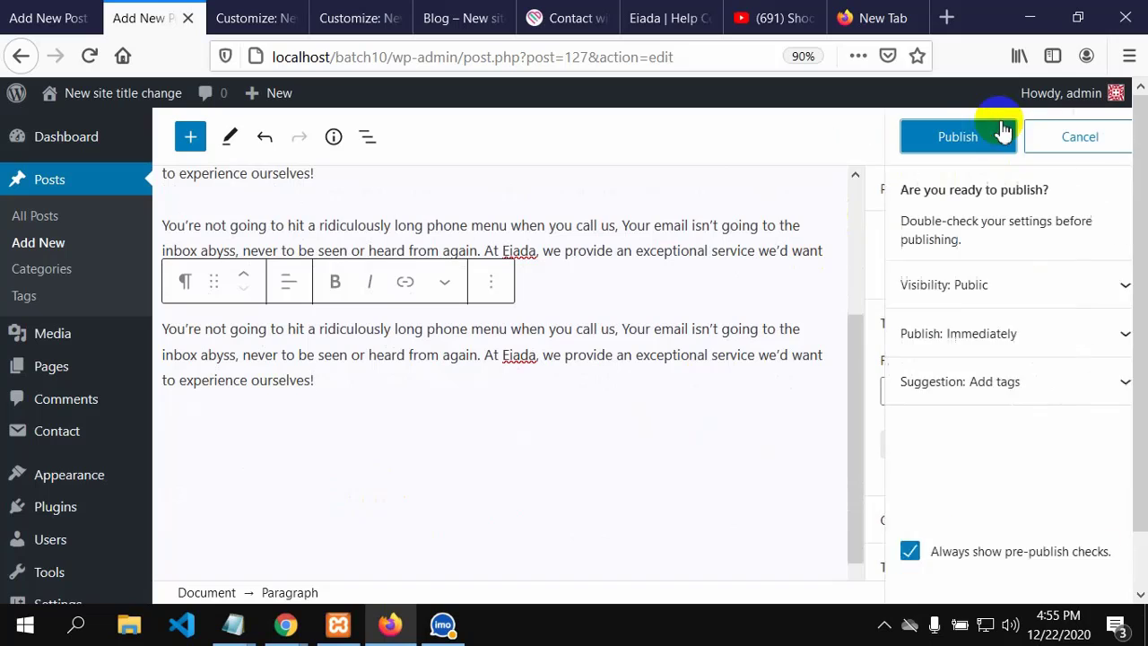
{"action": "left_click", "coordinate": [960, 141]}
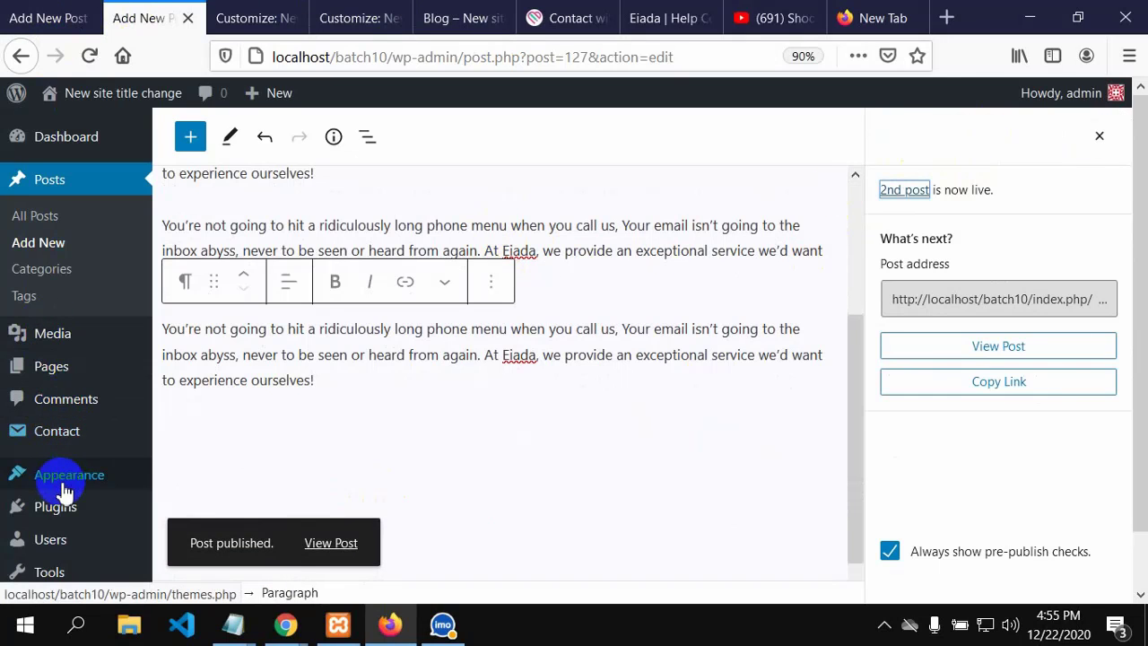
{"action": "mouse_move", "coordinate": [64, 489]}
{"action": "scroll", "coordinate": [63, 484], "scroll_direction": "down", "scroll_amount": 1}
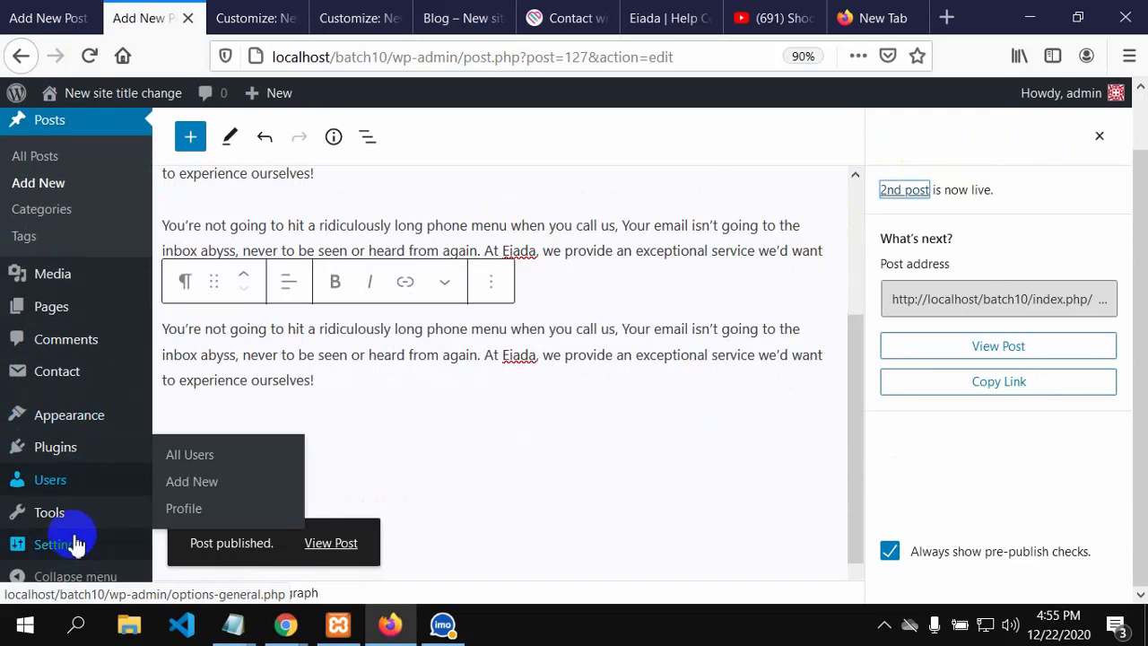
{"action": "mouse_move", "coordinate": [72, 554]}
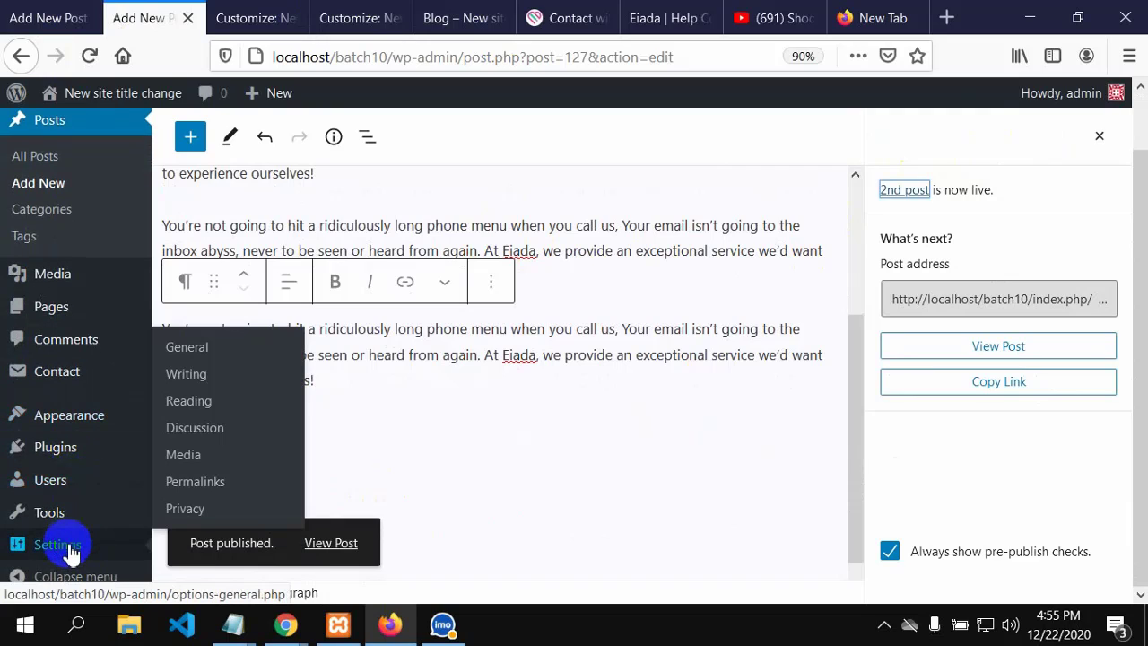
{"action": "left_click", "coordinate": [206, 430]}
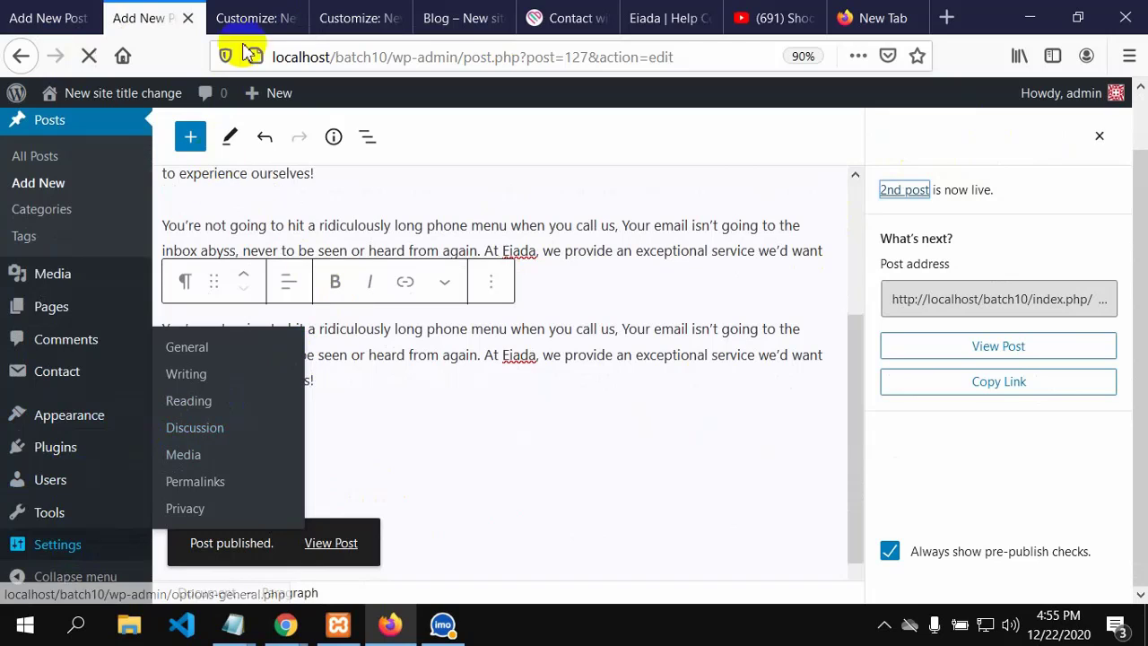
Reload the site's Blog page, open the Home page and look through its content.
{"action": "left_click", "coordinate": [478, 9]}
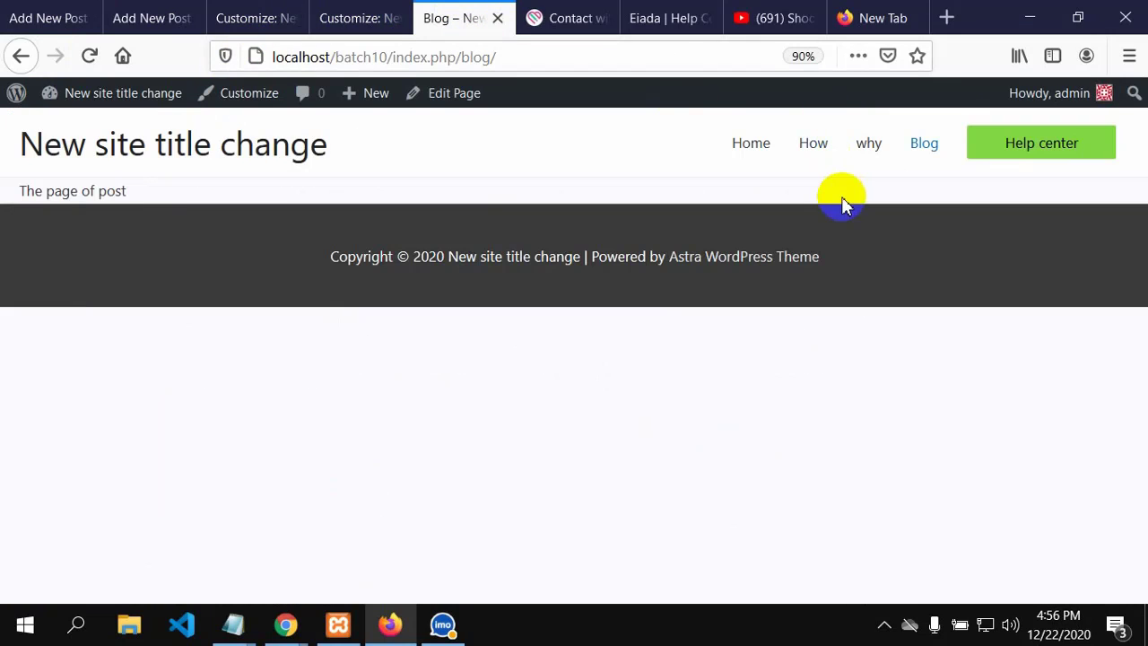
{"action": "left_click", "coordinate": [89, 56]}
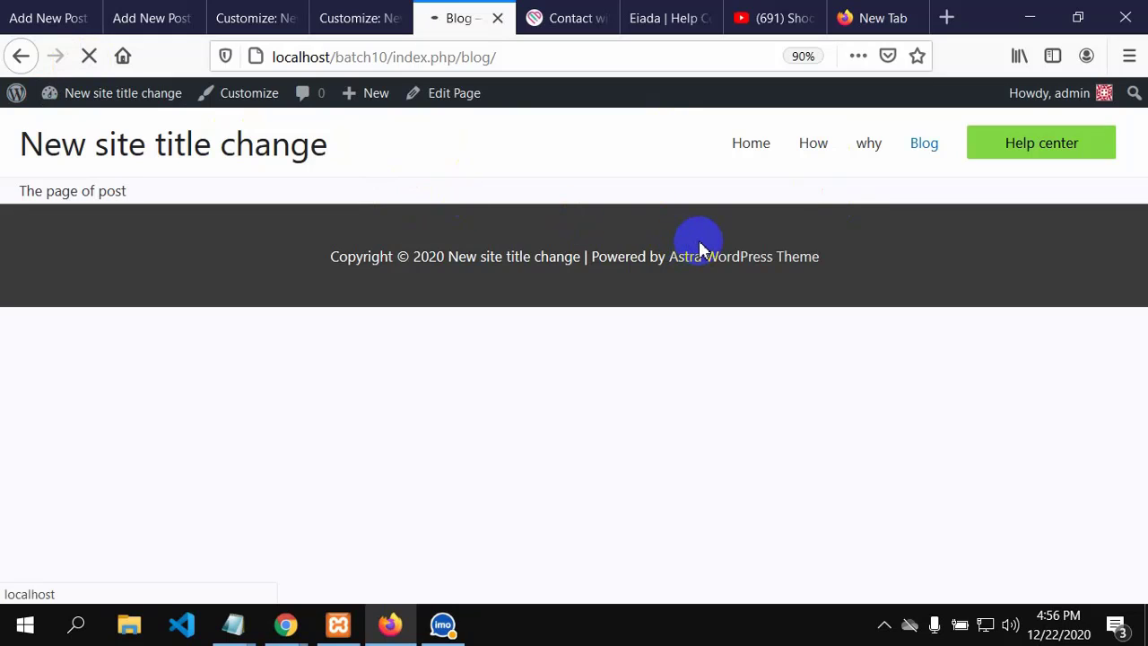
{"action": "left_click", "coordinate": [750, 145]}
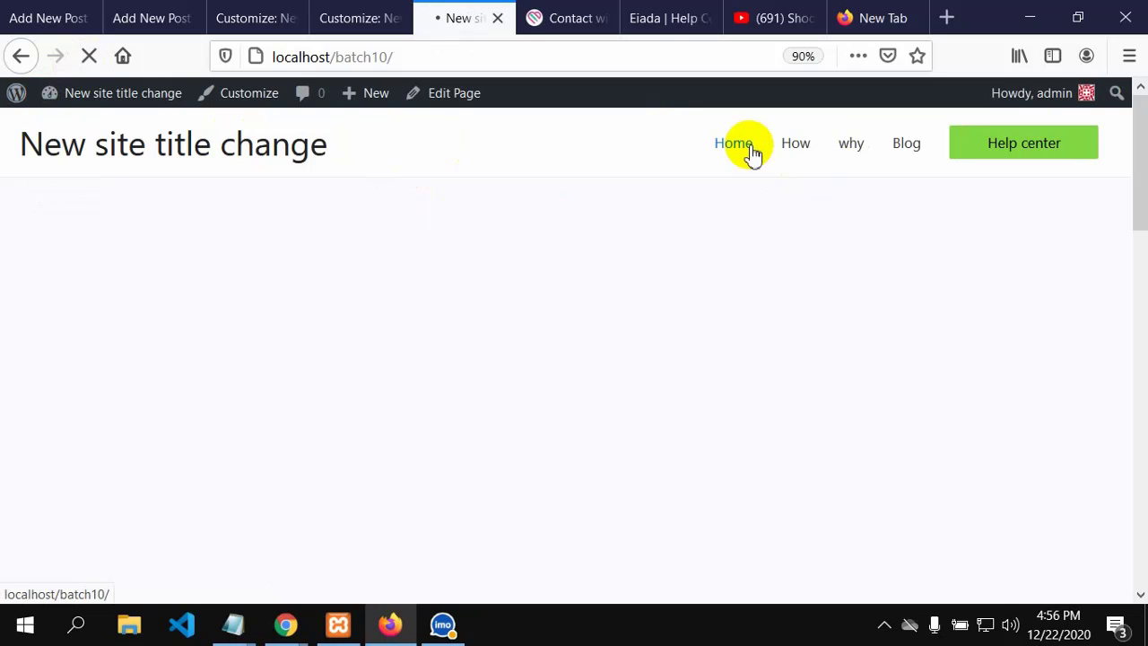
{"action": "scroll", "coordinate": [538, 296], "scroll_direction": "down", "scroll_amount": 8}
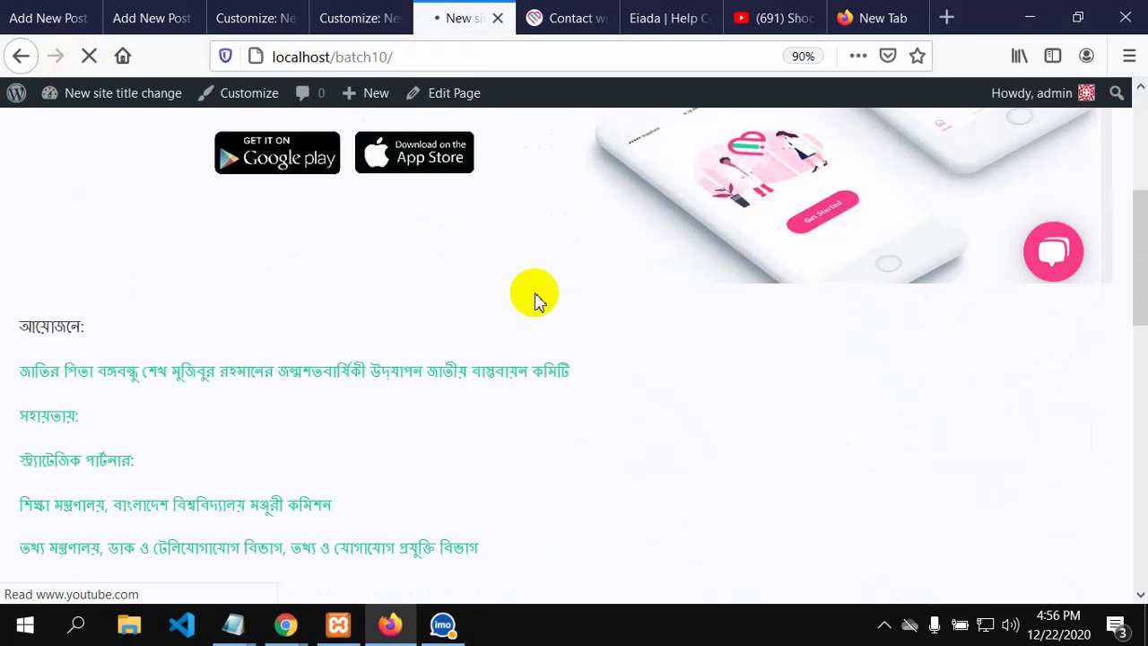
{"action": "scroll", "coordinate": [537, 296], "scroll_direction": "down", "scroll_amount": 4}
{"action": "scroll", "coordinate": [536, 296], "scroll_direction": "up", "scroll_amount": 12}
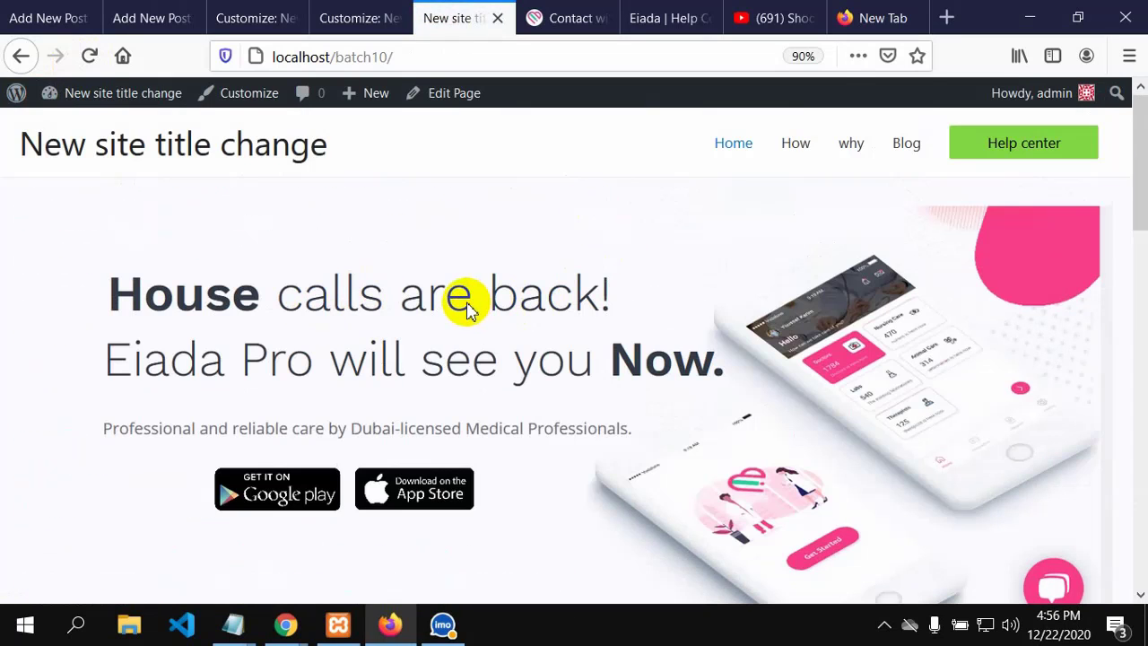
Leave the unsaved "post1" draft and open the site's Reading settings.
{"action": "left_click", "coordinate": [28, 18]}
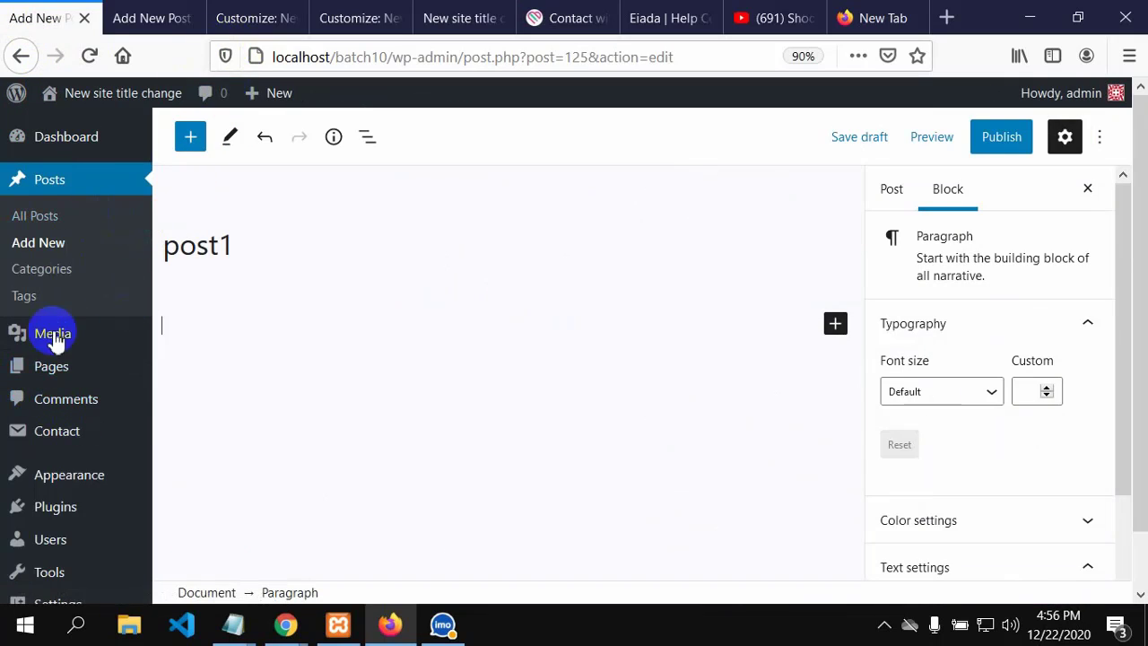
{"action": "scroll", "coordinate": [67, 509], "scroll_direction": "down", "scroll_amount": 1}
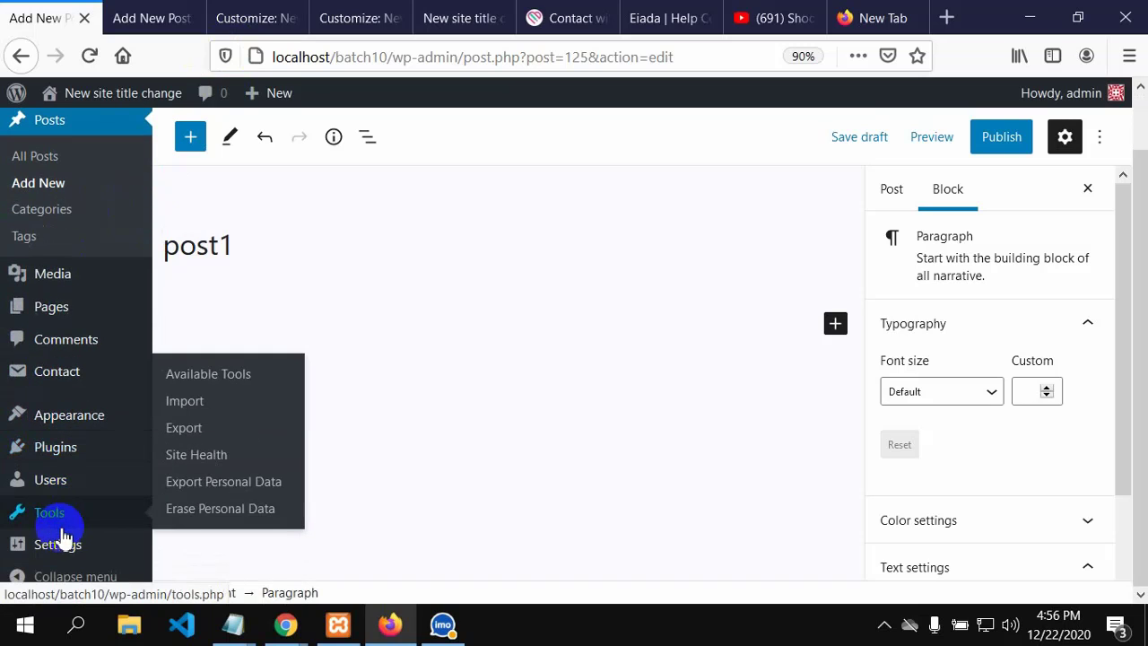
{"action": "mouse_move", "coordinate": [60, 538]}
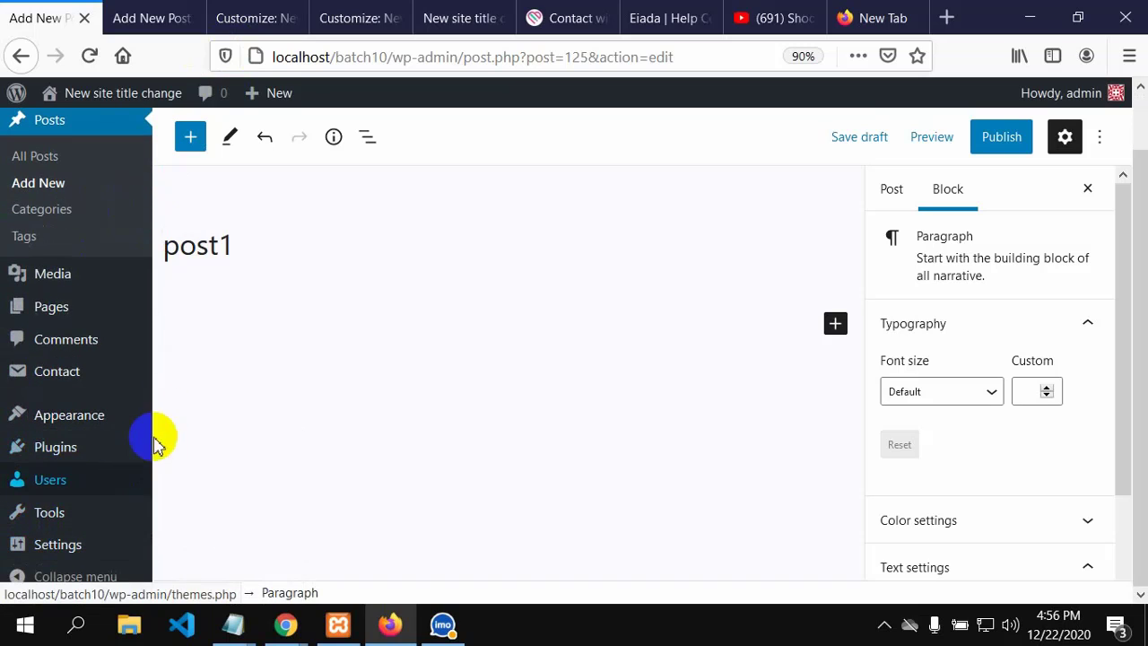
{"action": "mouse_move", "coordinate": [97, 519]}
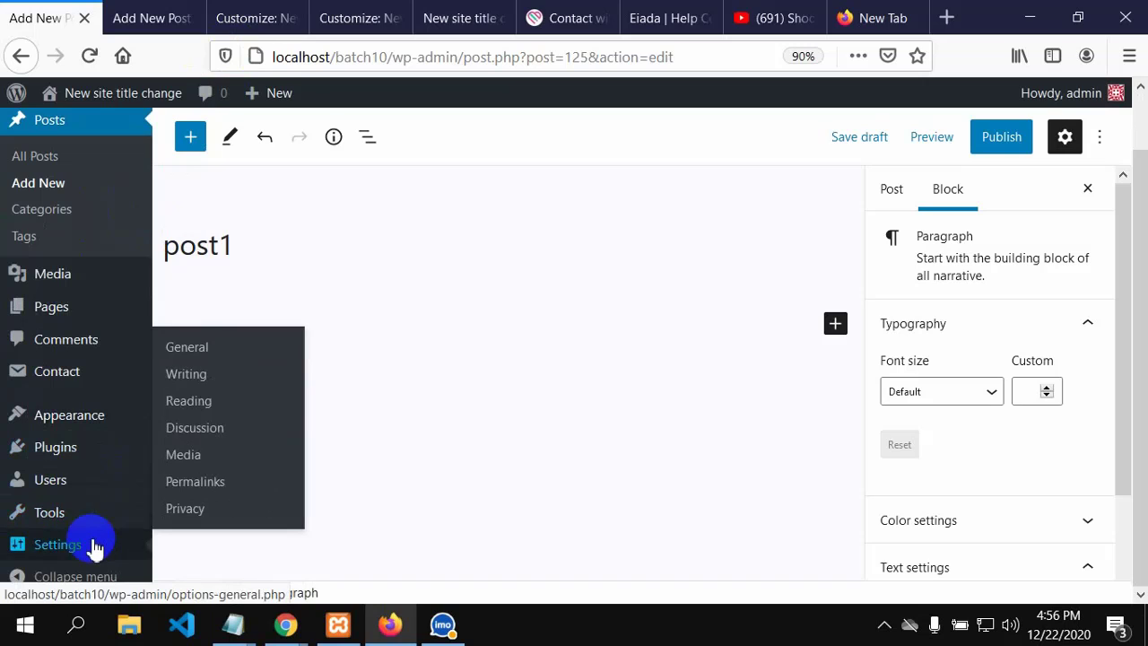
{"action": "left_click", "coordinate": [188, 411]}
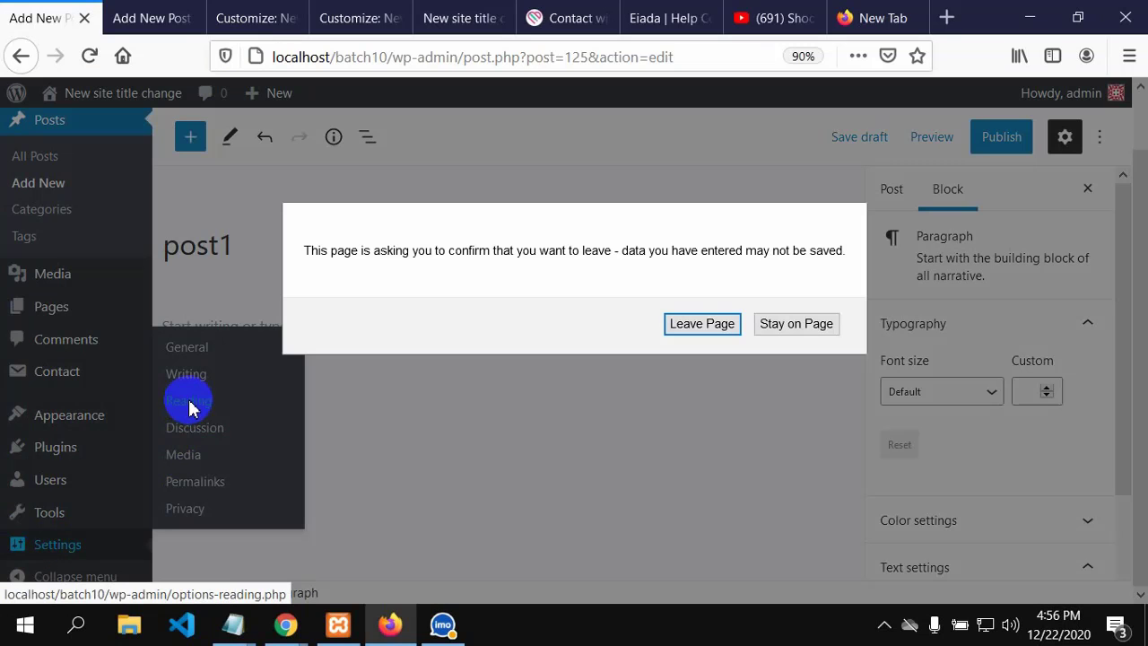
{"action": "left_click", "coordinate": [699, 324]}
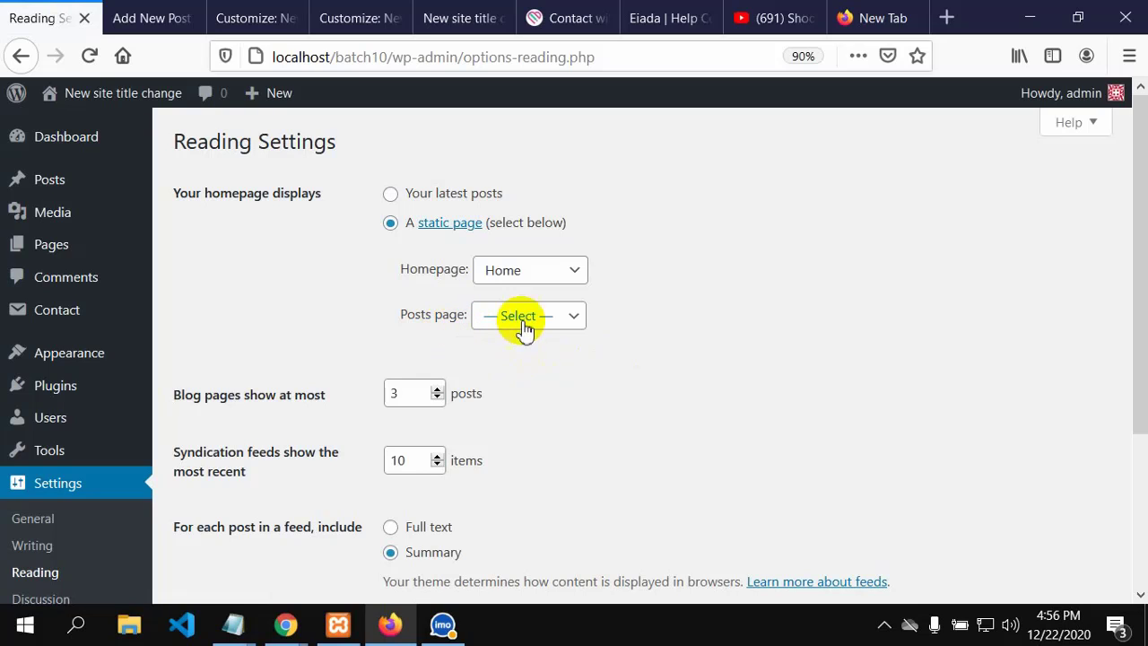
Set the Posts page to Blog in the Reading settings and save the changes.
{"action": "left_click", "coordinate": [573, 325]}
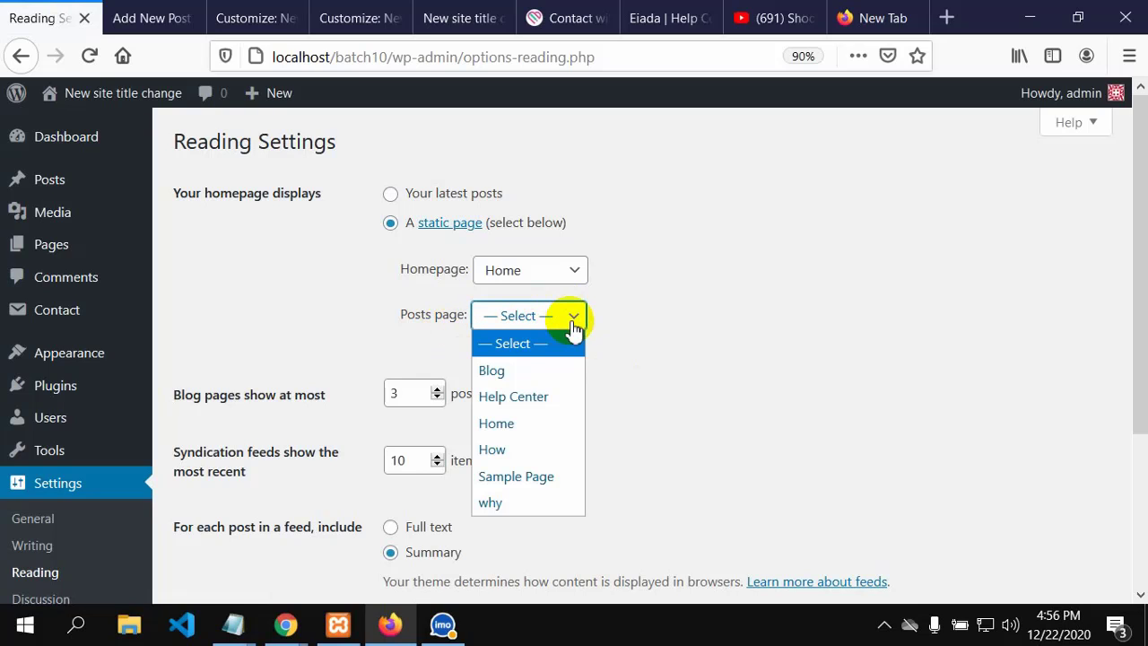
{"action": "left_click", "coordinate": [509, 370]}
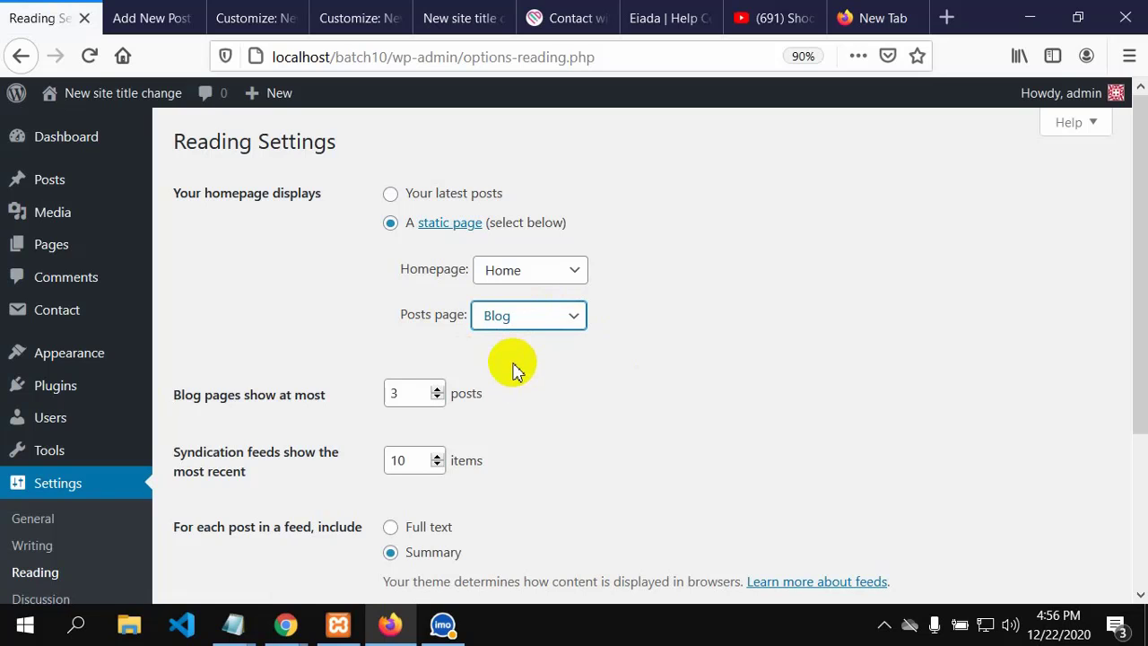
{"action": "scroll", "coordinate": [686, 323], "scroll_direction": "down", "scroll_amount": 3}
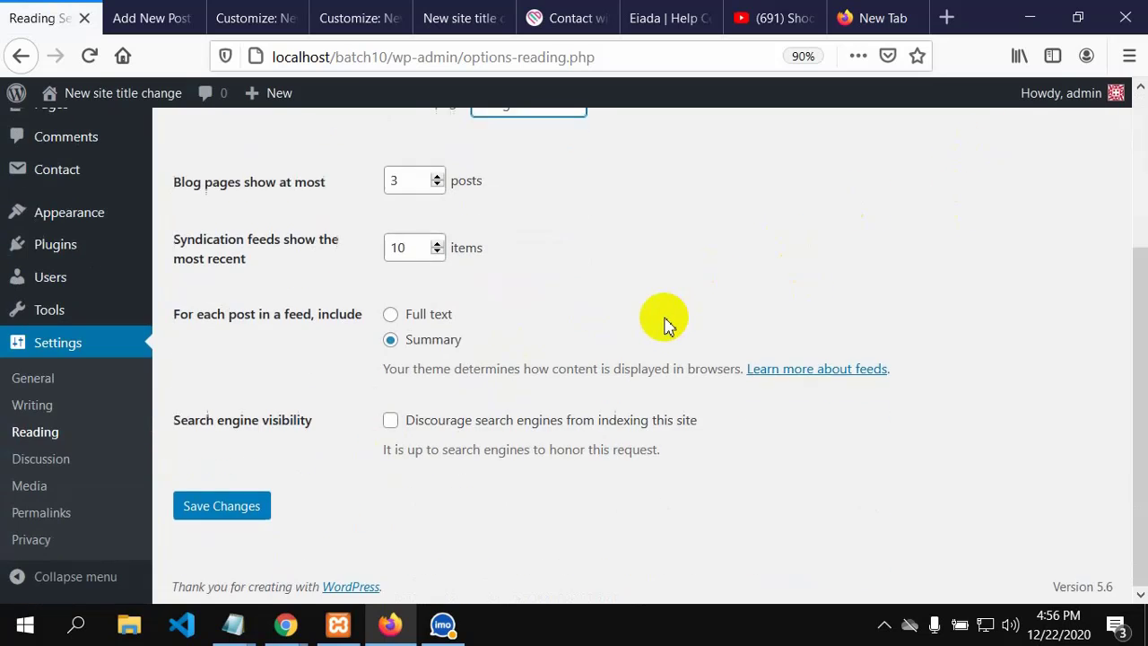
{"action": "left_click", "coordinate": [203, 506]}
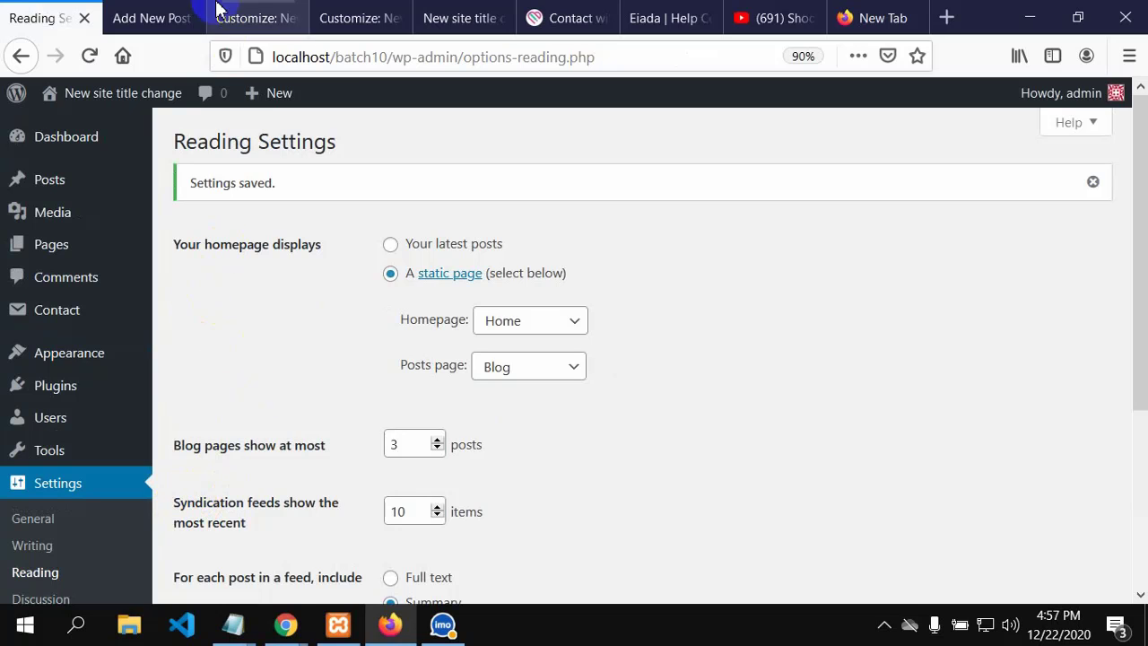
Reload the site's front end, open the Blog page and examine how the posts are listed.
{"action": "left_click", "coordinate": [471, 7]}
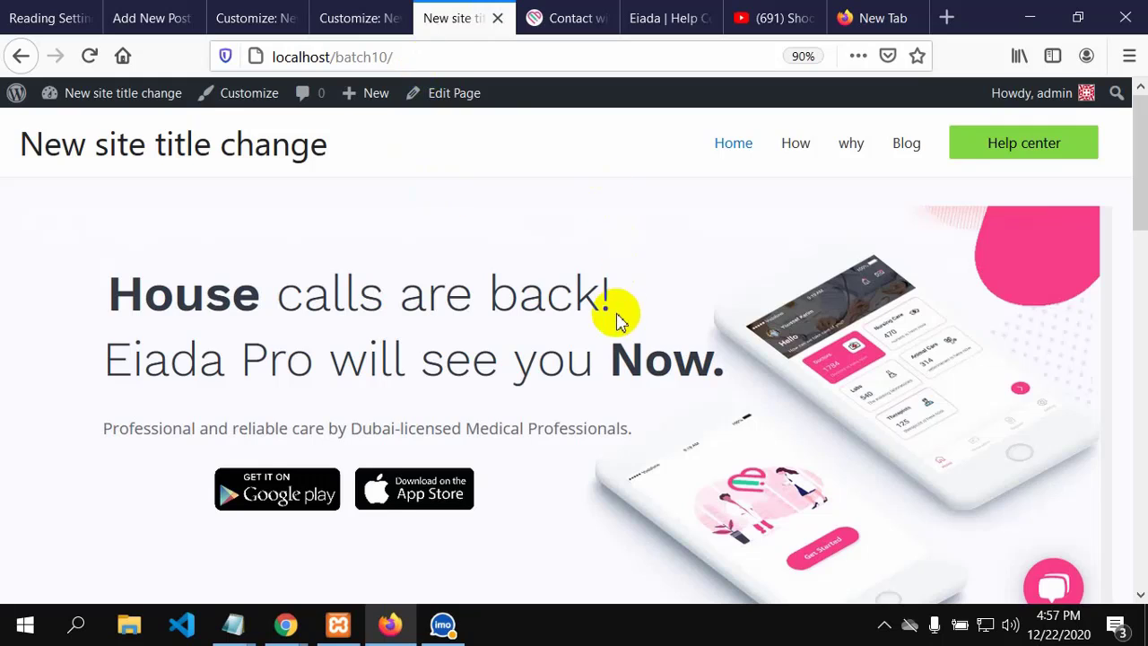
{"action": "left_click", "coordinate": [90, 57]}
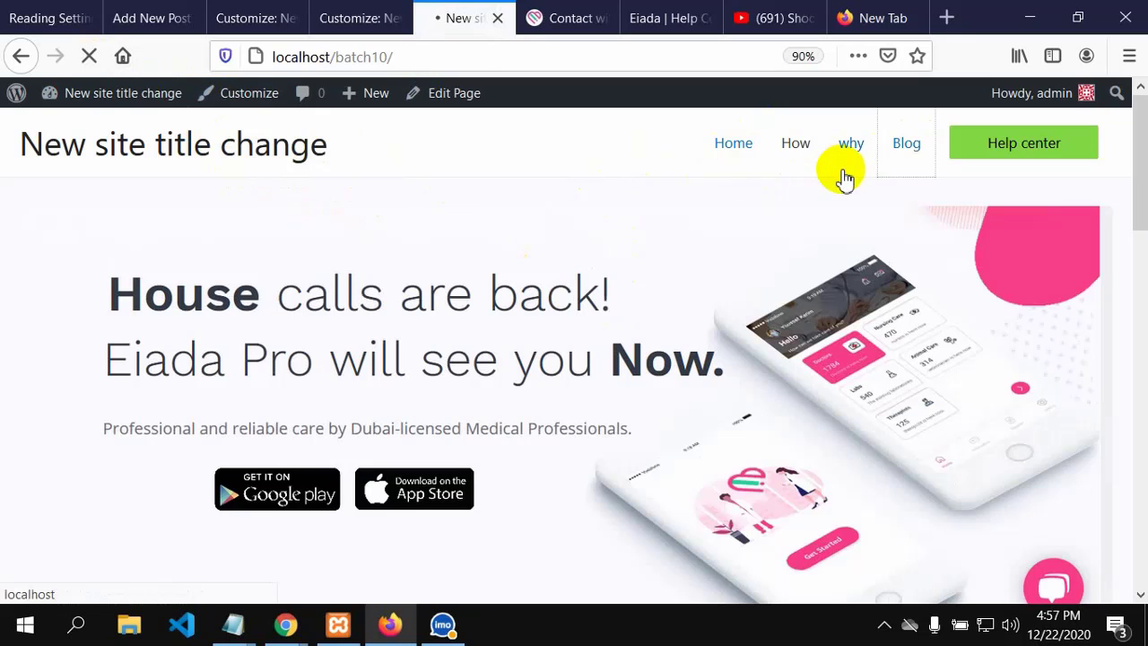
{"action": "scroll", "coordinate": [841, 174], "scroll_direction": "down", "scroll_amount": 3}
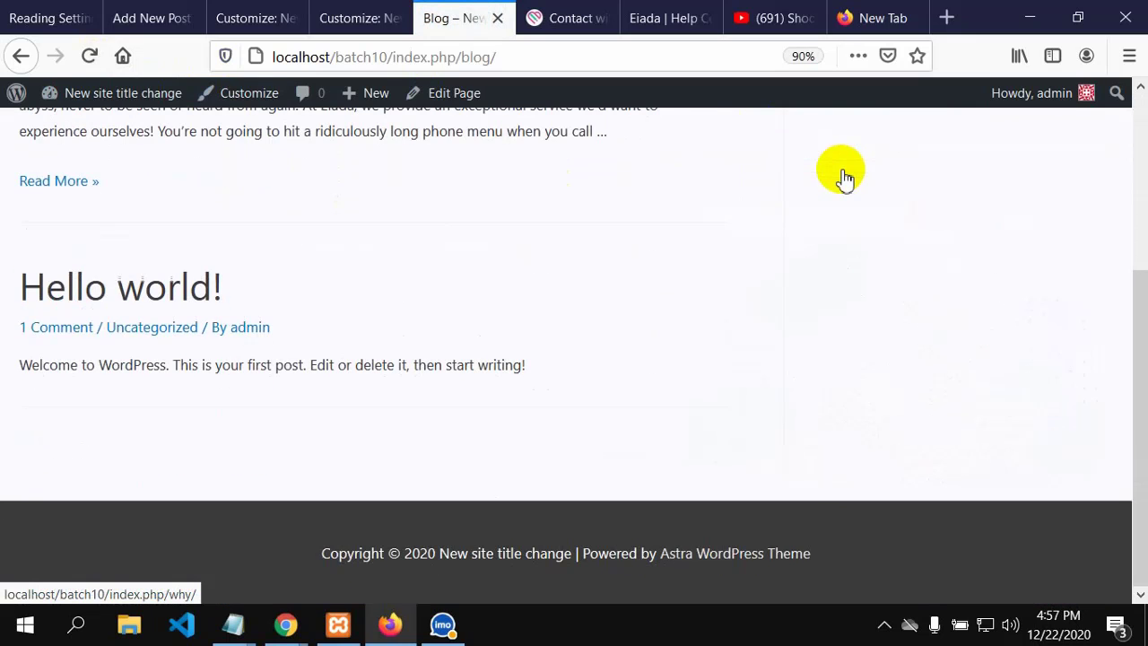
{"action": "scroll", "coordinate": [633, 296], "scroll_direction": "up", "scroll_amount": 2}
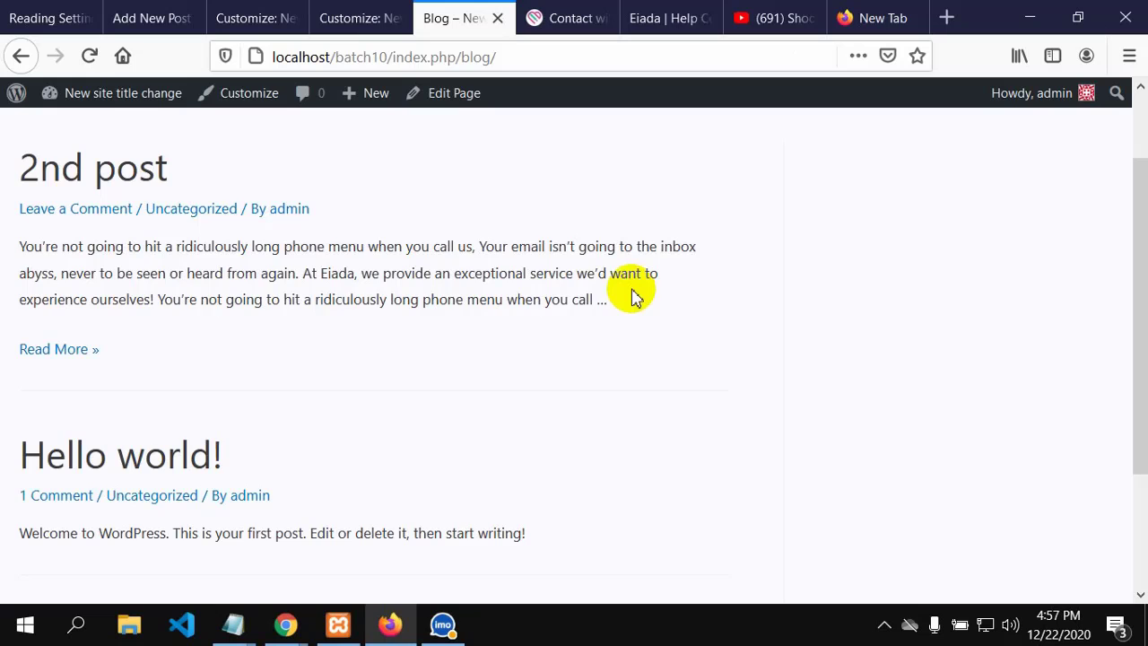
{"action": "key", "text": "ctrl+minus"}
{"action": "key", "text": "ctrl+minus"}
{"action": "key", "text": "ctrl+minus"}
{"action": "scroll", "coordinate": [633, 296], "scroll_direction": "up", "scroll_amount": 1}
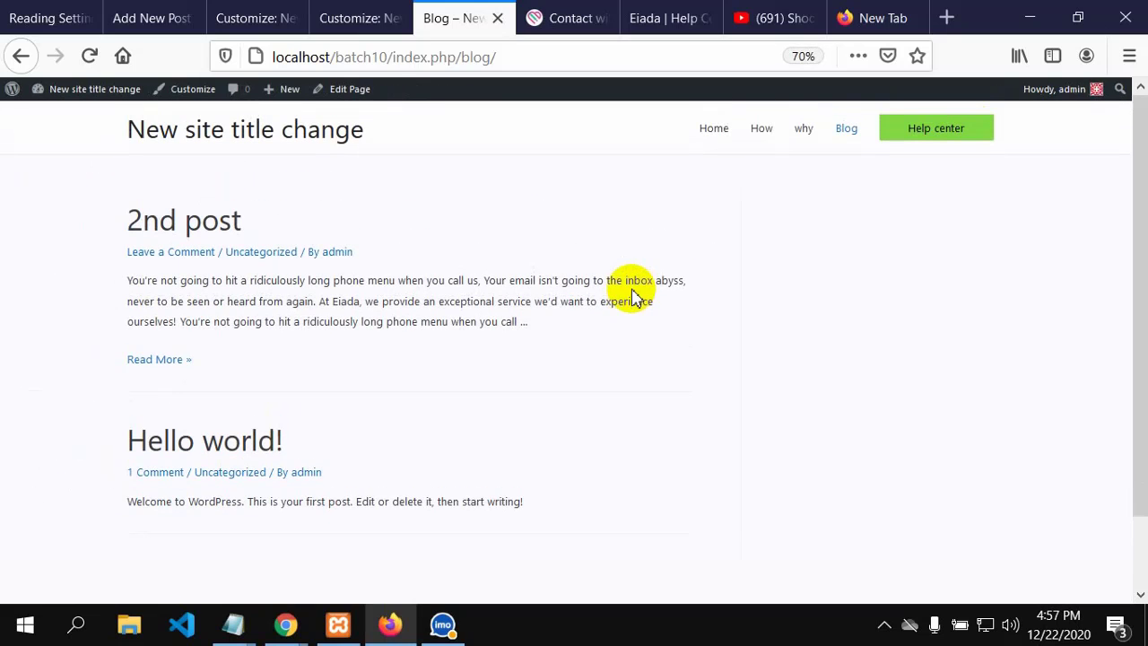
{"action": "key", "text": "ctrl+plus"}
{"action": "key", "text": "ctrl+minus"}
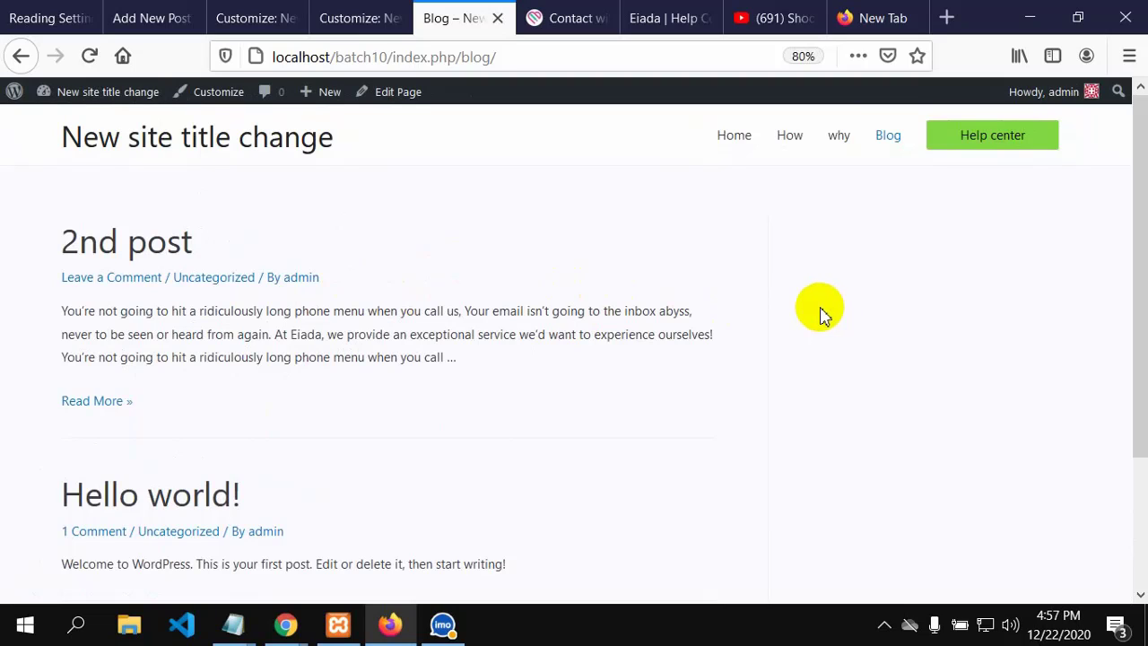
Go back to the WordPress admin, list all pages and open the Blog page for editing.
{"action": "left_click", "coordinate": [38, 15]}
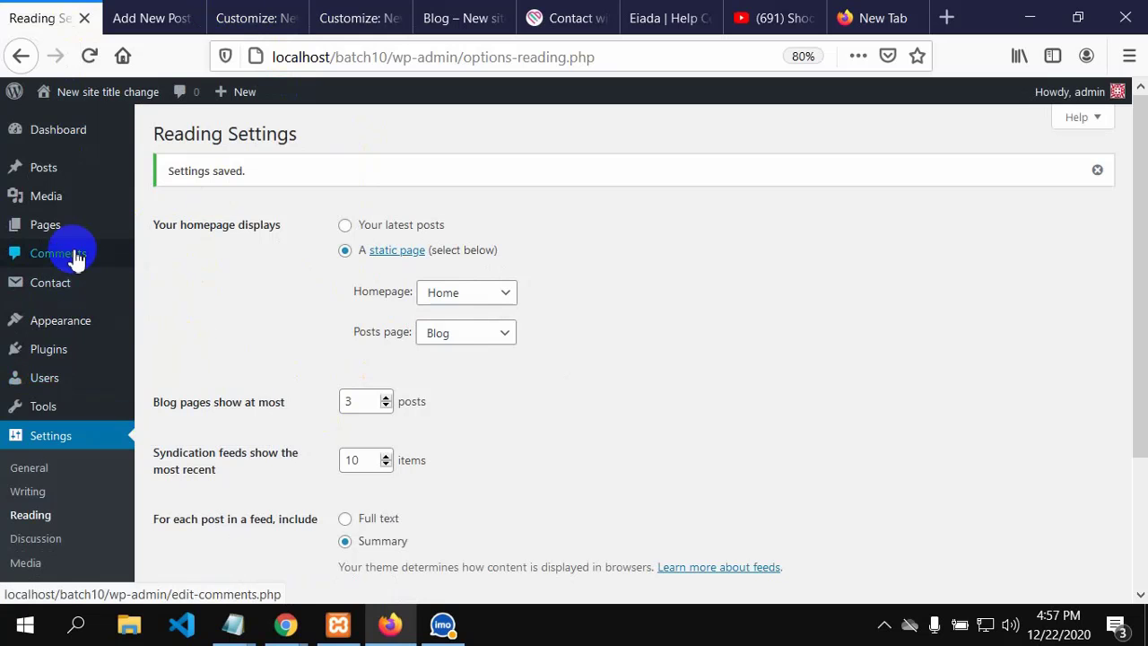
{"action": "left_click", "coordinate": [154, 16]}
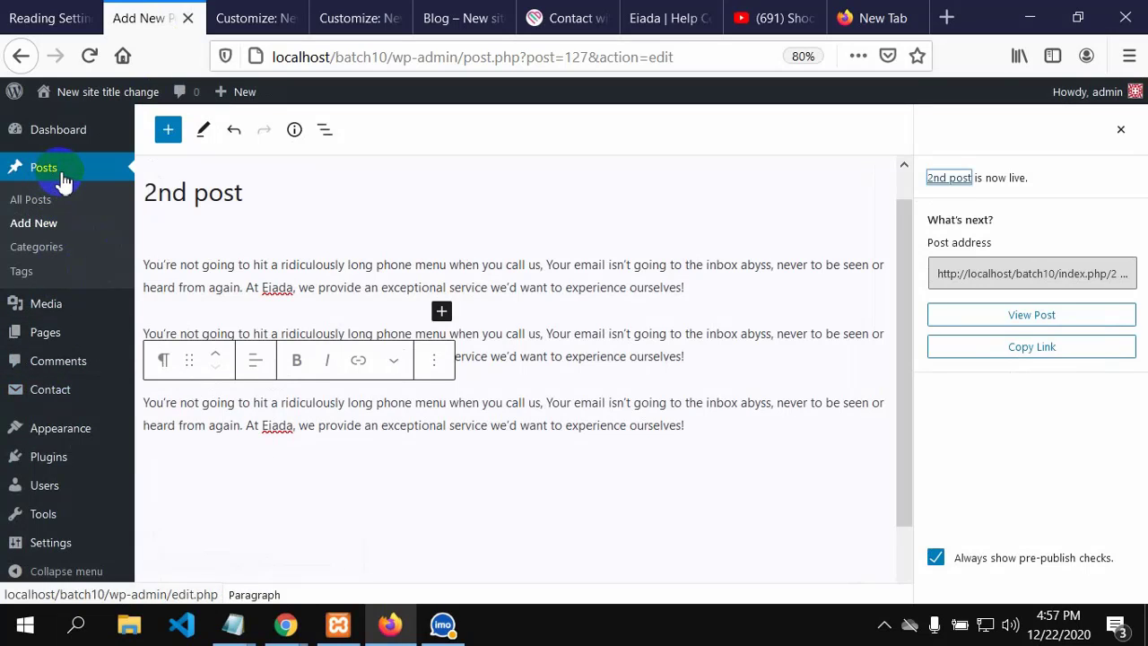
{"action": "mouse_move", "coordinate": [38, 337]}
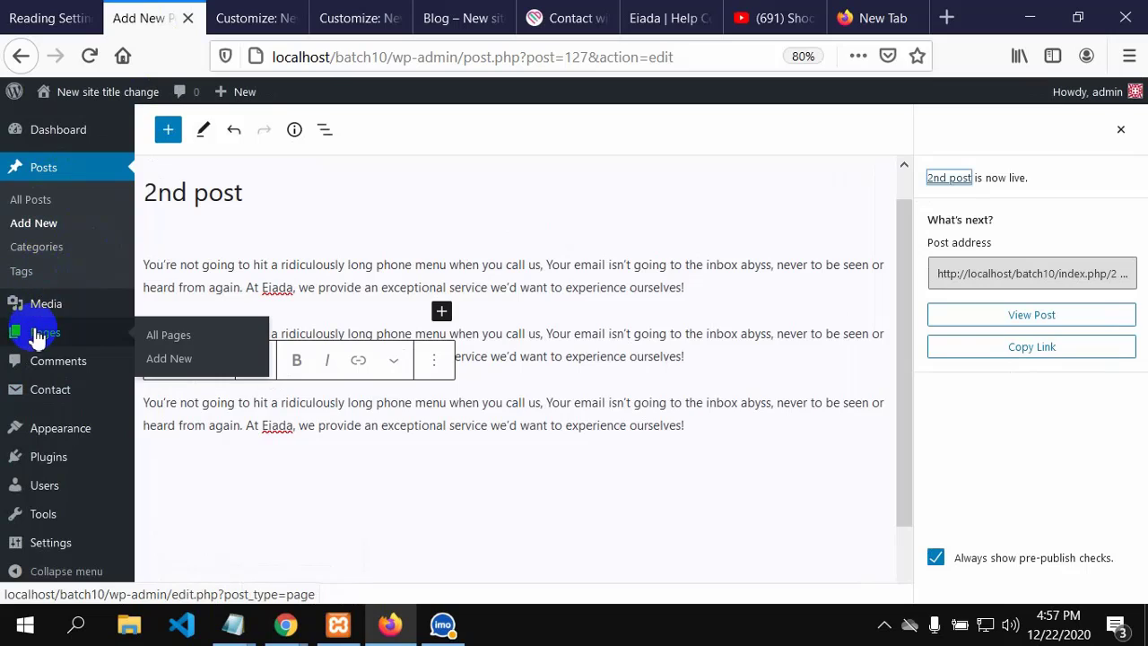
{"action": "left_click", "coordinate": [179, 339]}
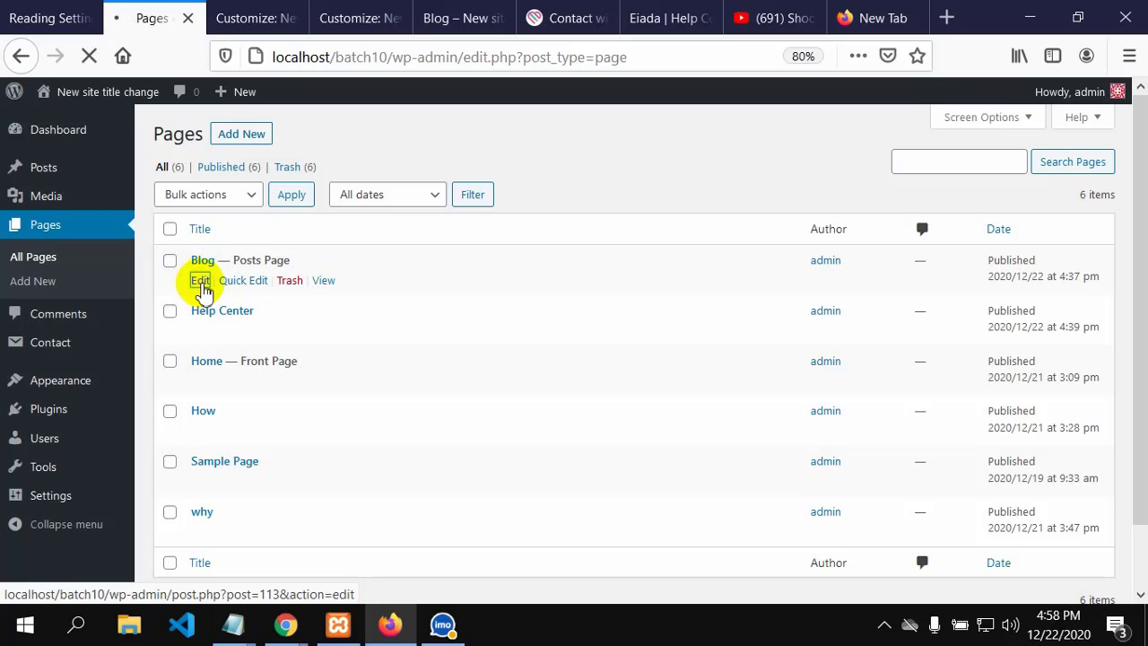
{"action": "left_click", "coordinate": [200, 281]}
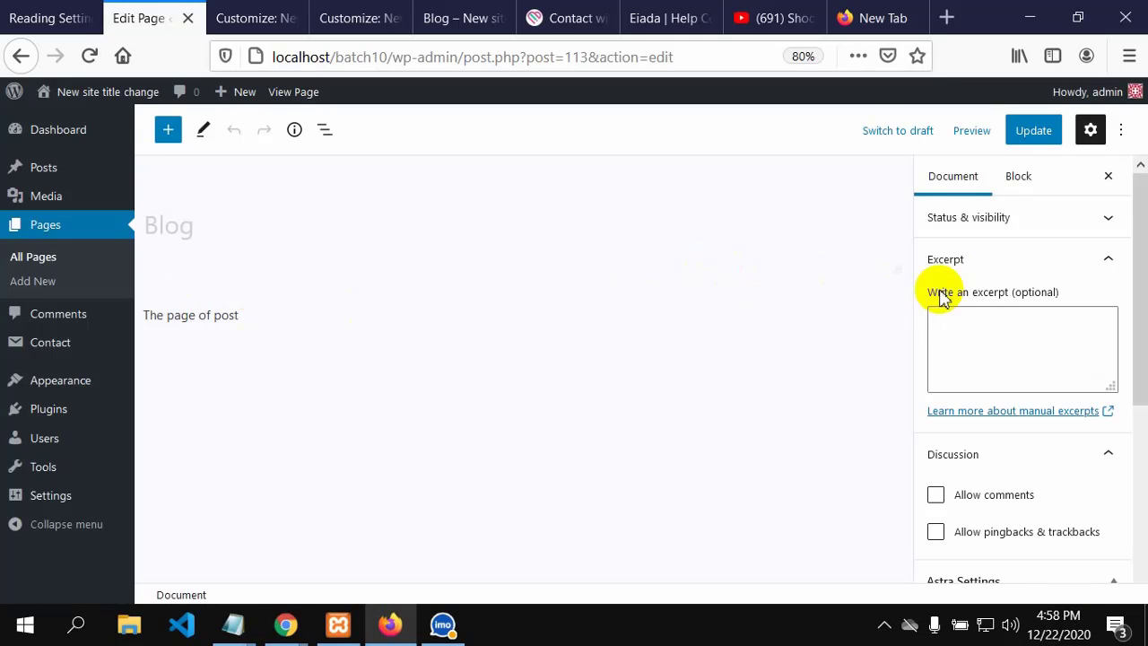
Choose No Sidebar as the Blog page's Sidebar option in the Astra Settings and update the page.
{"action": "scroll", "coordinate": [998, 289], "scroll_direction": "down", "scroll_amount": 5}
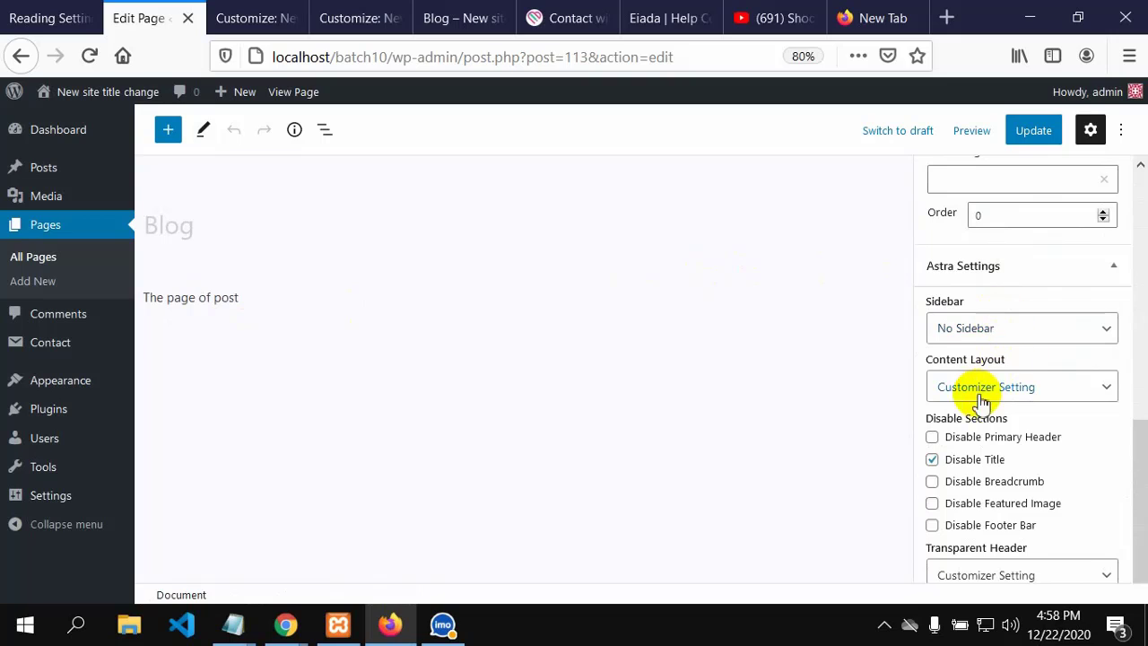
{"action": "left_click", "coordinate": [1109, 330]}
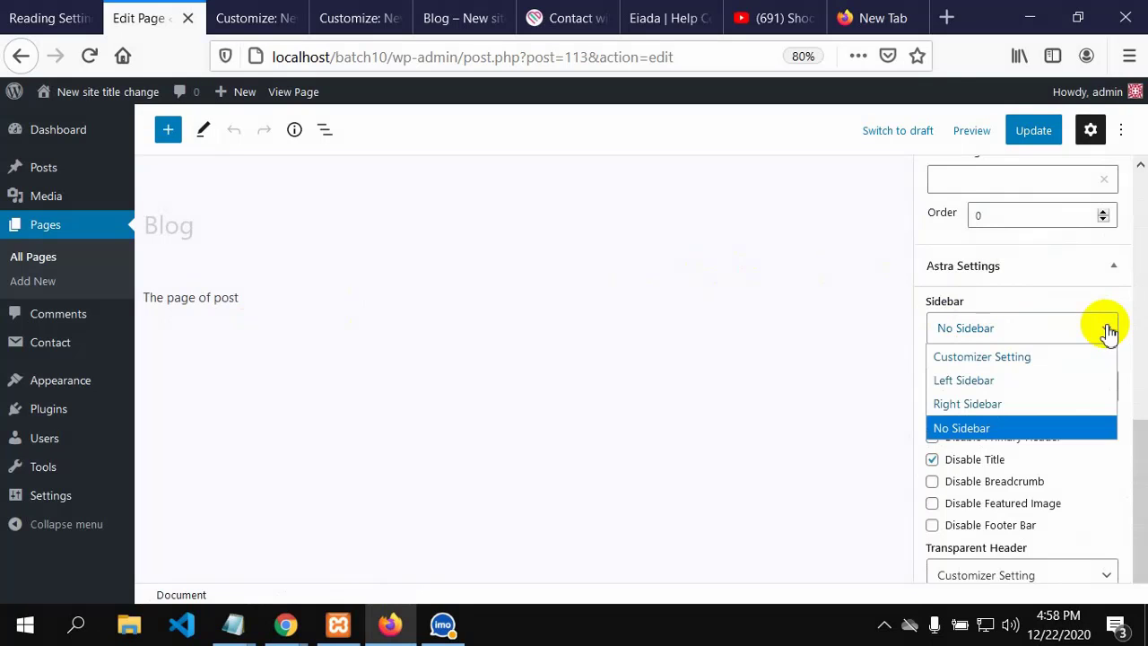
{"action": "left_click", "coordinate": [999, 427]}
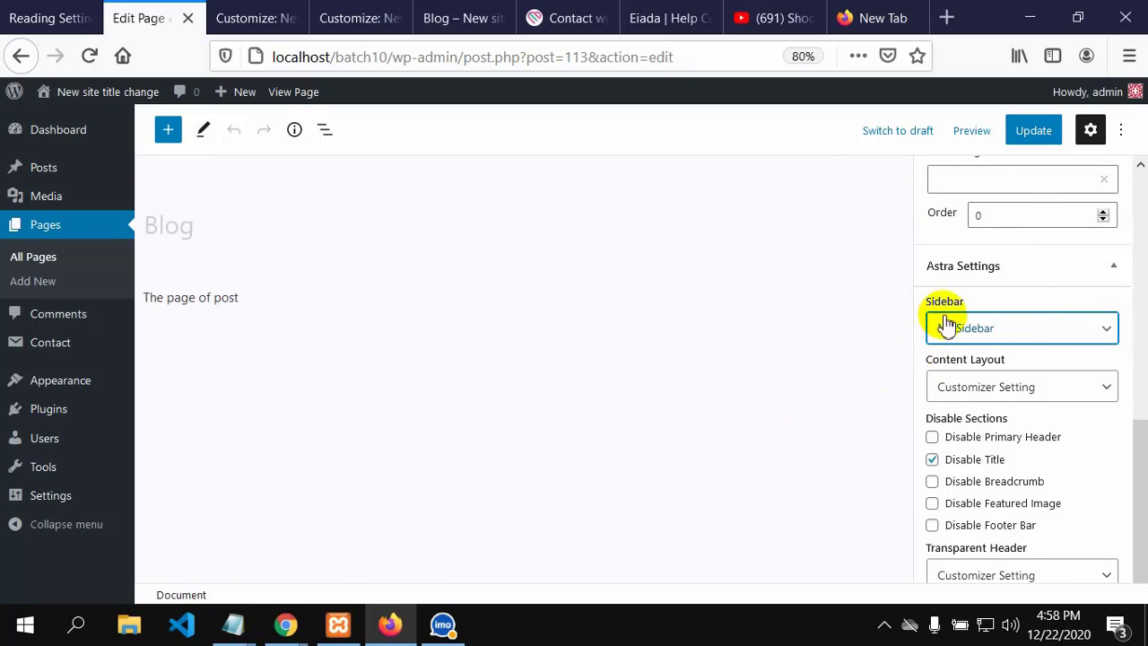
{"action": "left_click", "coordinate": [1034, 125]}
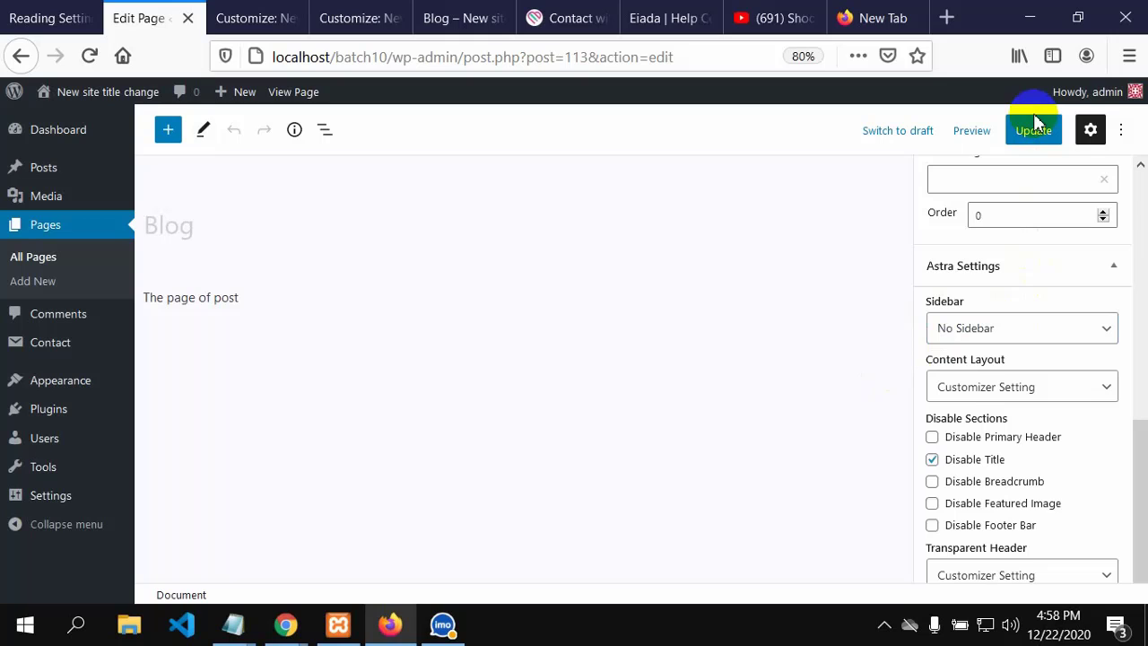
{"action": "left_click", "coordinate": [1037, 130]}
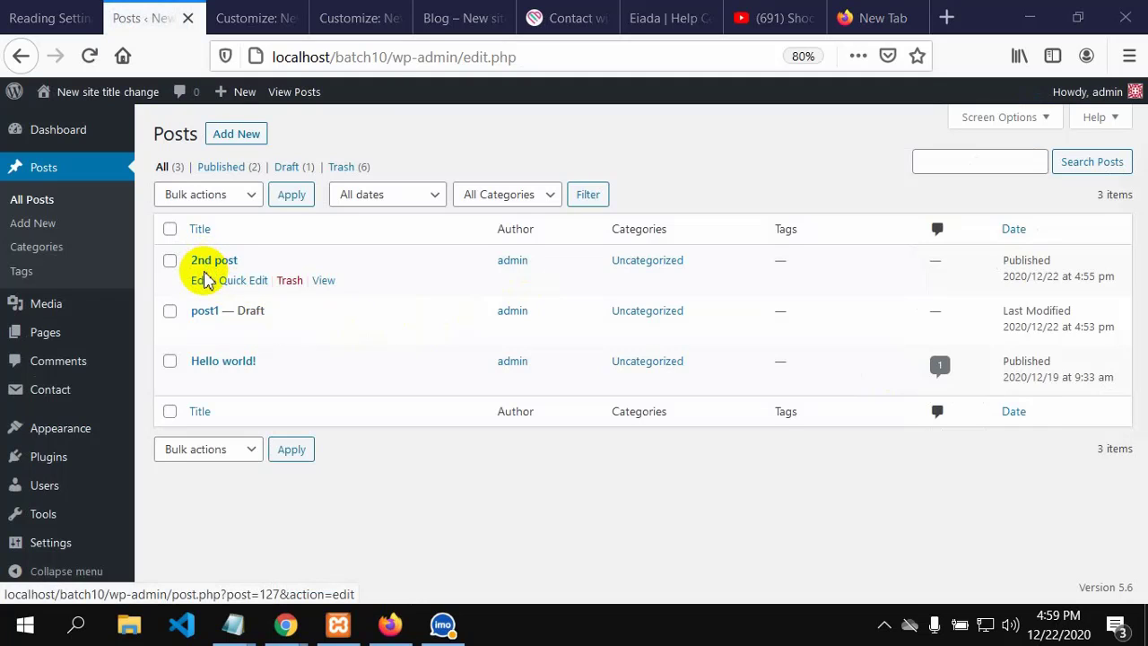
Open "2nd post" for editing, set its Astra Sidebar option to No Sidebar and update the post.
{"action": "left_click", "coordinate": [201, 281]}
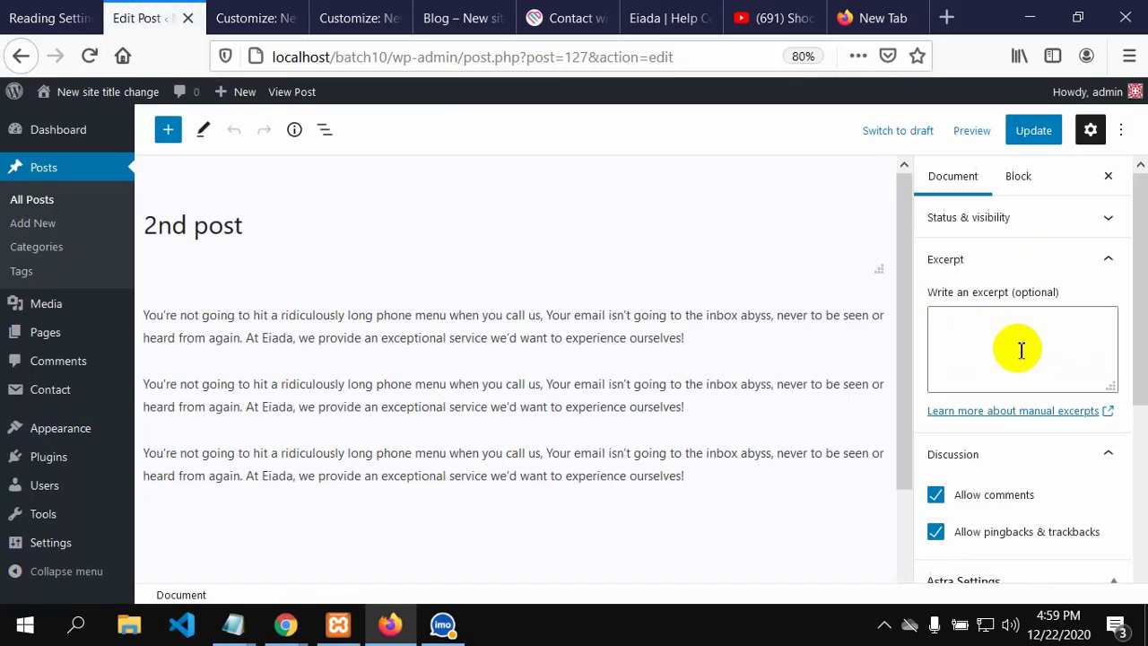
{"action": "scroll", "coordinate": [1017, 422], "scroll_direction": "down", "scroll_amount": 3}
{"action": "scroll", "coordinate": [1017, 448], "scroll_direction": "down", "scroll_amount": 2}
{"action": "scroll", "coordinate": [1017, 449], "scroll_direction": "up", "scroll_amount": 3}
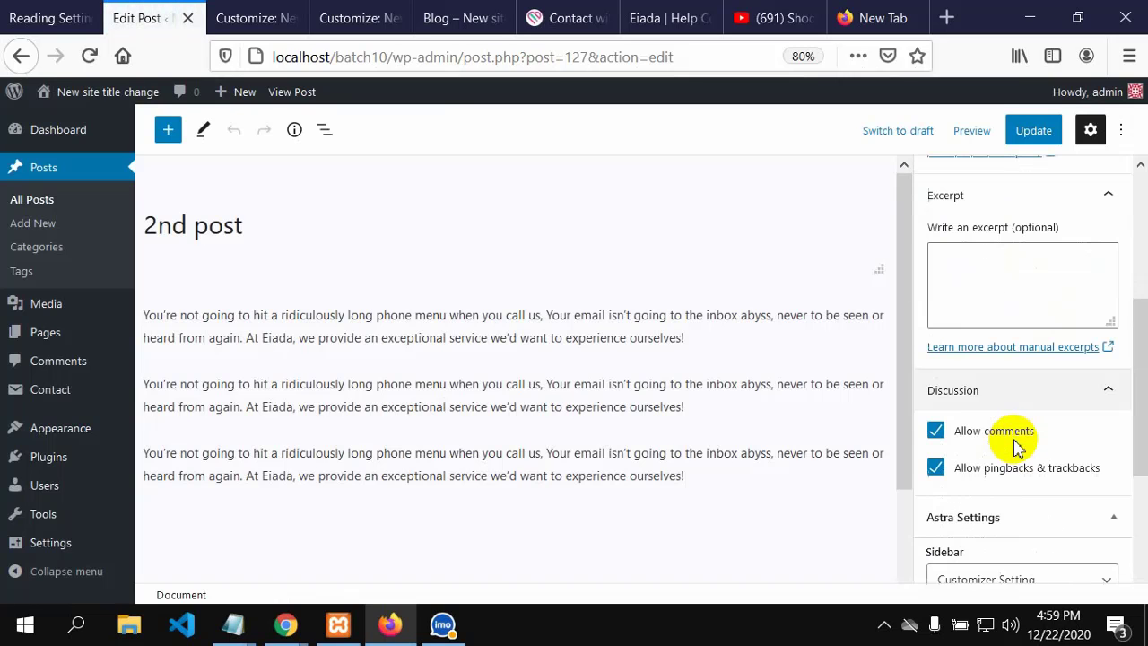
{"action": "scroll", "coordinate": [1017, 449], "scroll_direction": "up", "scroll_amount": 3}
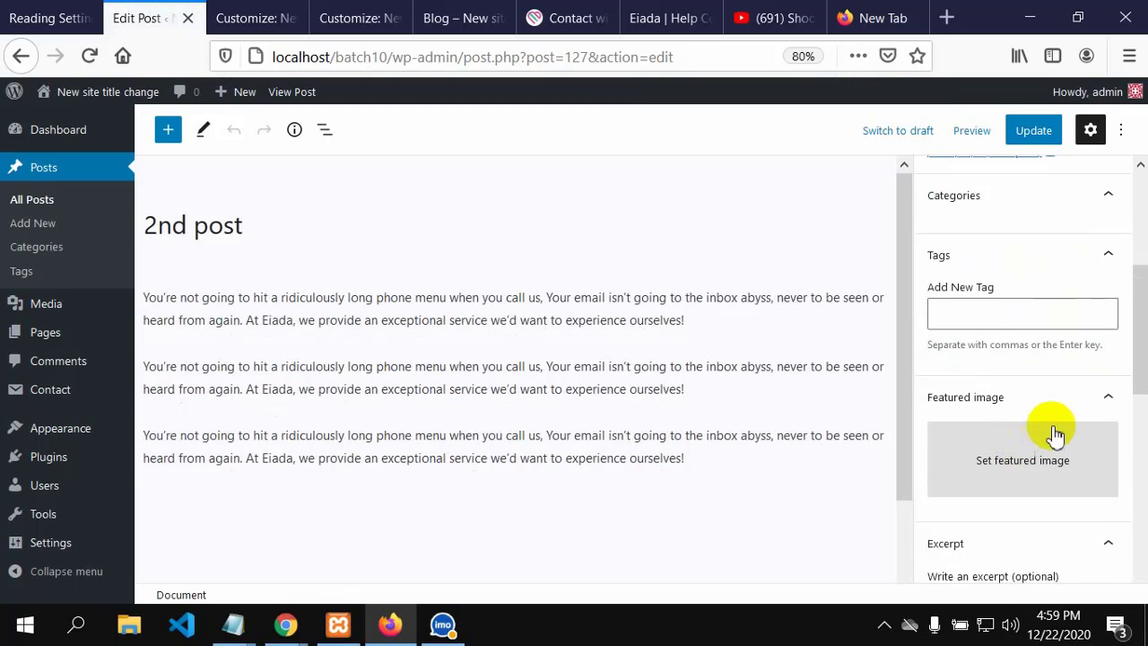
{"action": "scroll", "coordinate": [1058, 443], "scroll_direction": "up", "scroll_amount": 1}
{"action": "scroll", "coordinate": [1062, 443], "scroll_direction": "up", "scroll_amount": 1}
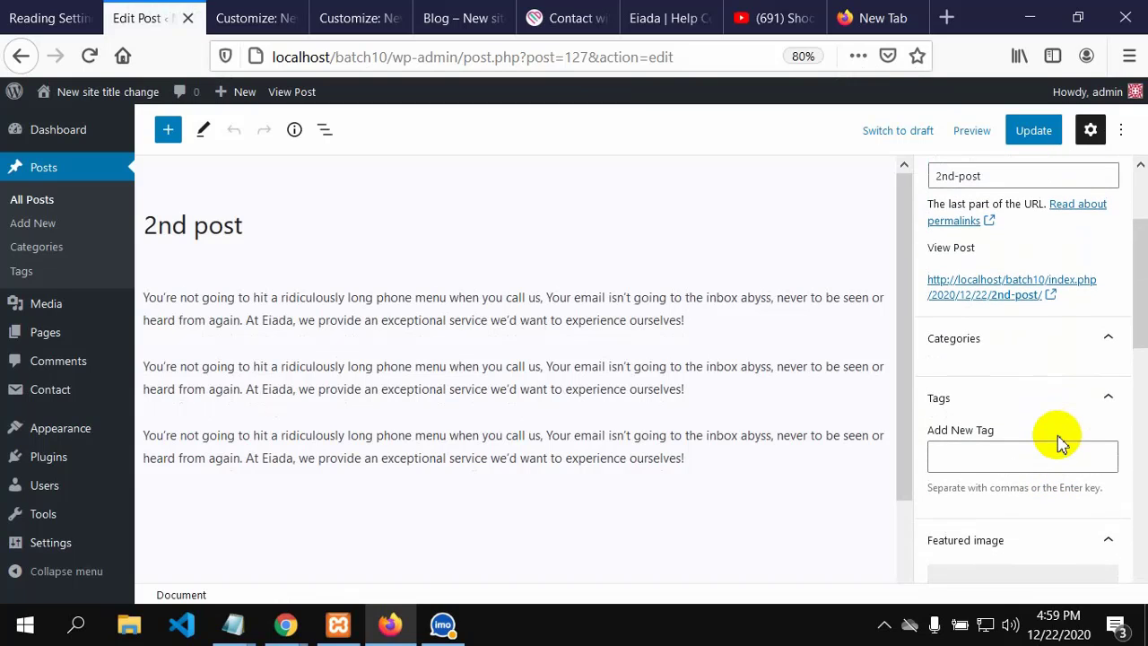
{"action": "scroll", "coordinate": [1058, 443], "scroll_direction": "down", "scroll_amount": 5}
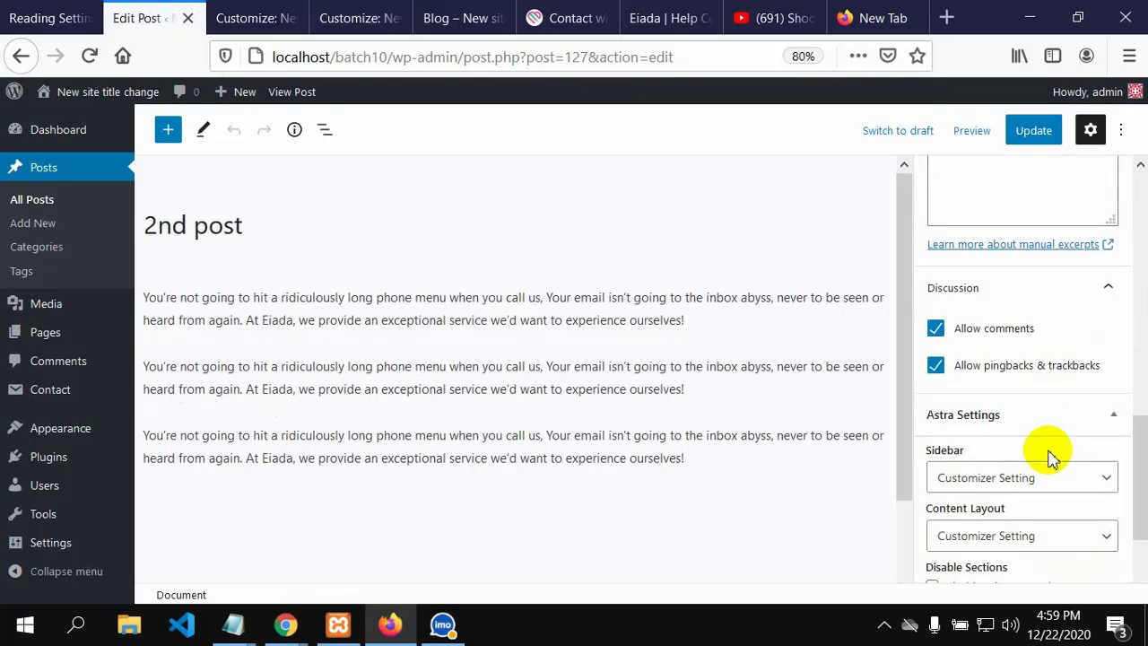
{"action": "left_click", "coordinate": [1112, 482]}
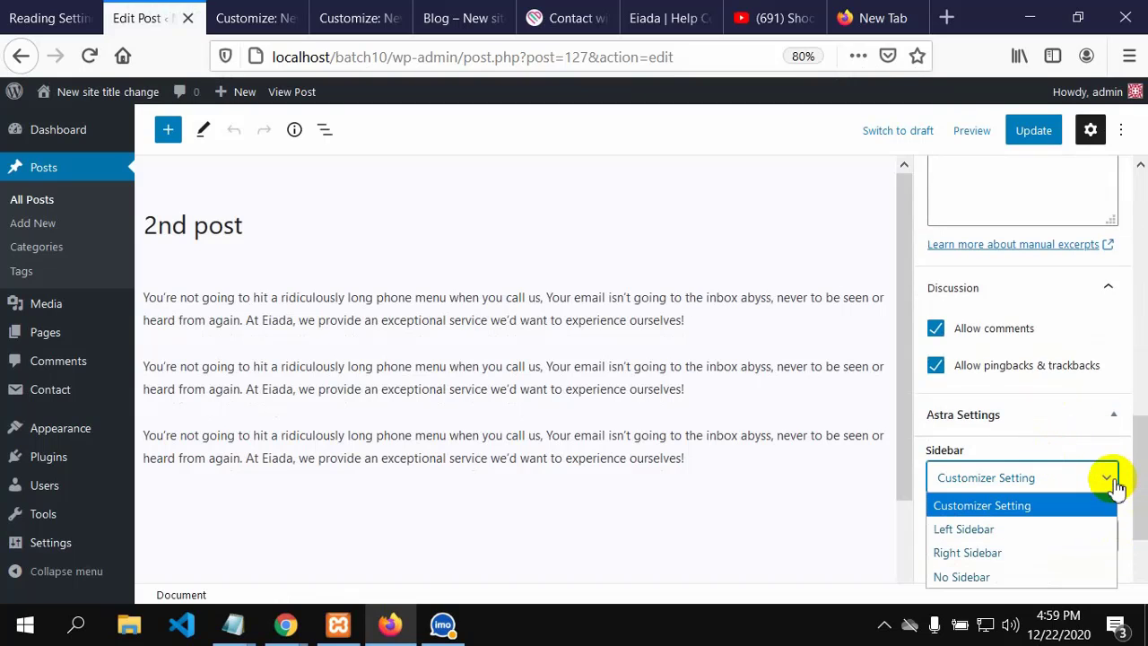
{"action": "left_click", "coordinate": [989, 579]}
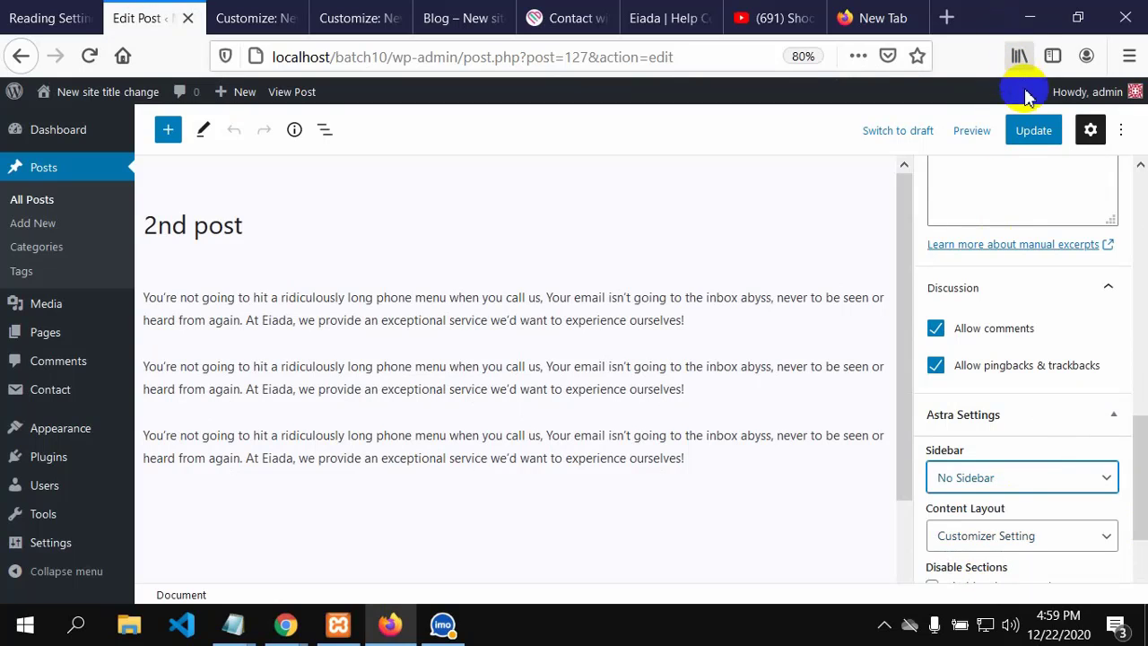
{"action": "left_click", "coordinate": [1030, 143]}
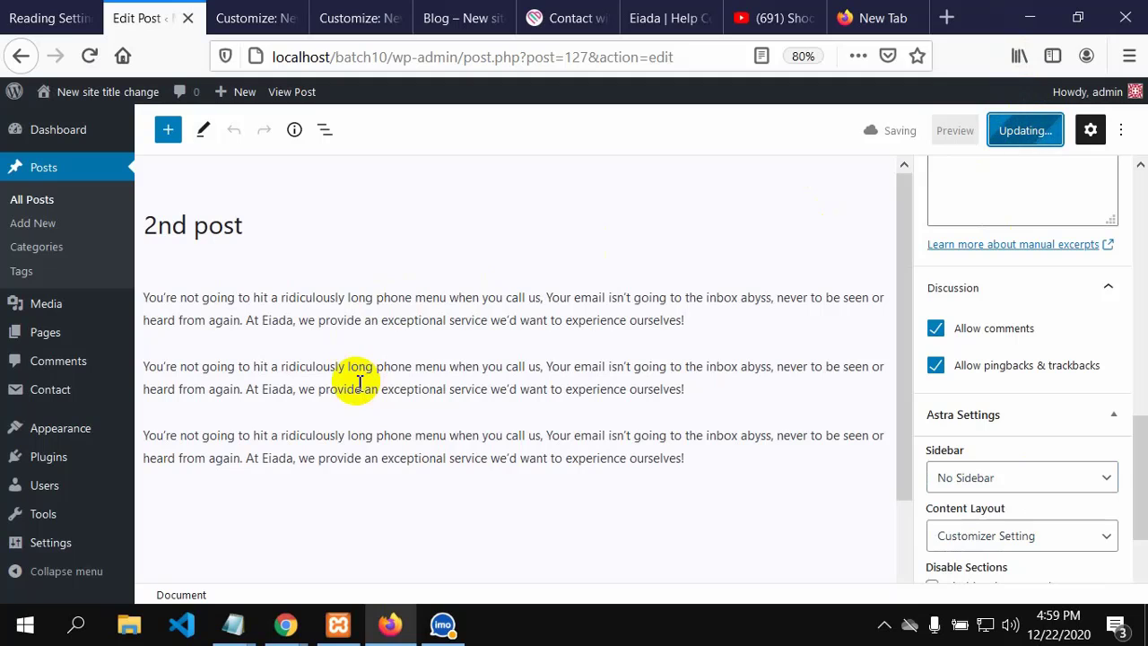
View the updated "2nd post" in a new browser tab and examine its layout down to the comment section.
{"action": "scroll", "coordinate": [986, 404], "scroll_direction": "down", "scroll_amount": 2}
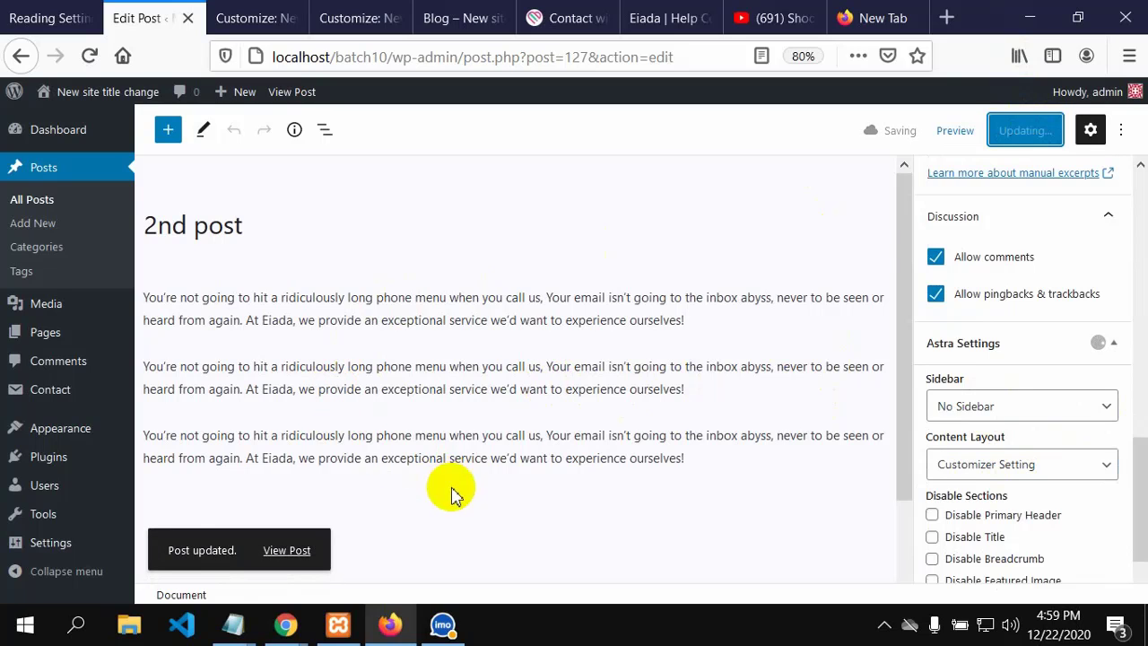
{"action": "scroll", "coordinate": [377, 515], "scroll_direction": "down", "scroll_amount": 2}
{"action": "right_click", "coordinate": [279, 551]}
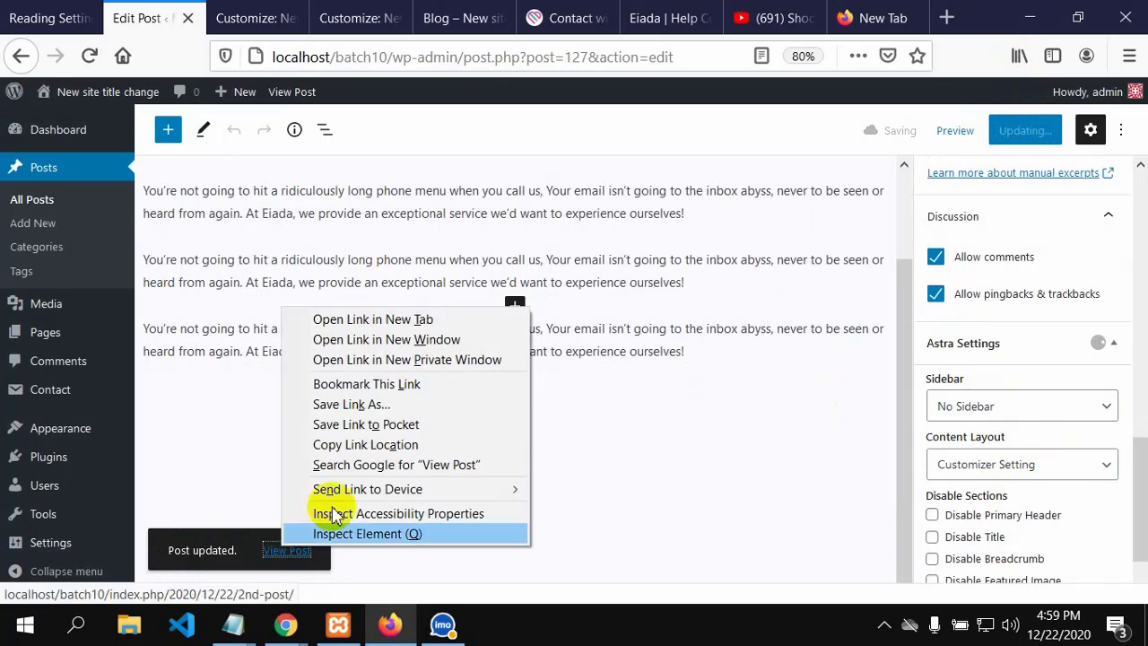
{"action": "left_click", "coordinate": [379, 319]}
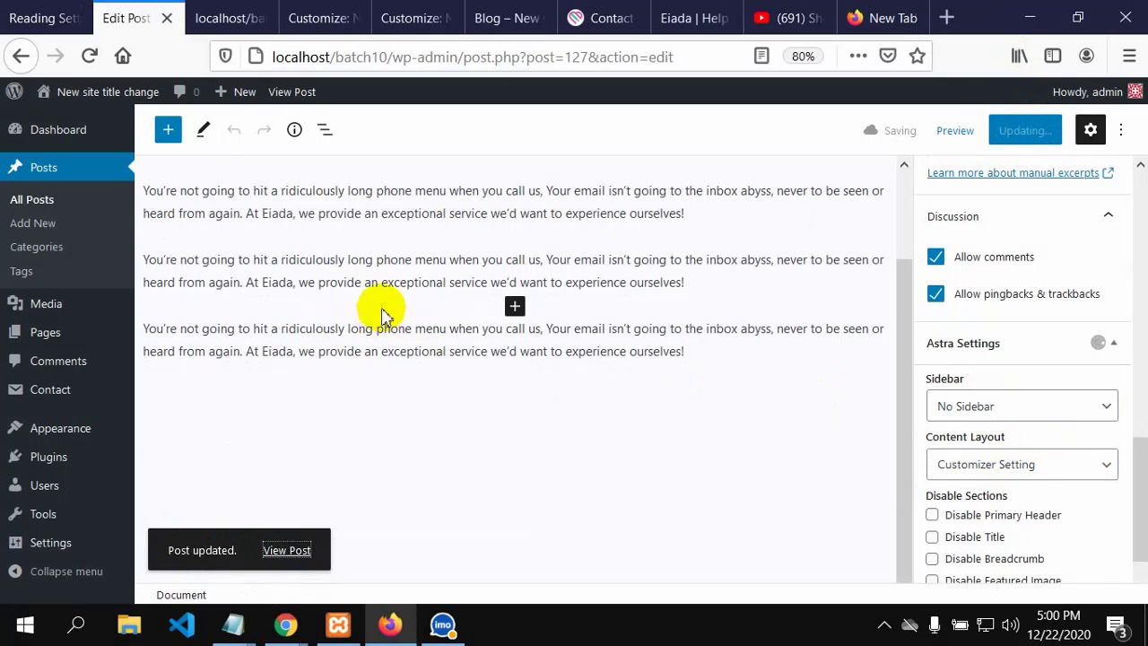
{"action": "left_click", "coordinate": [224, 18]}
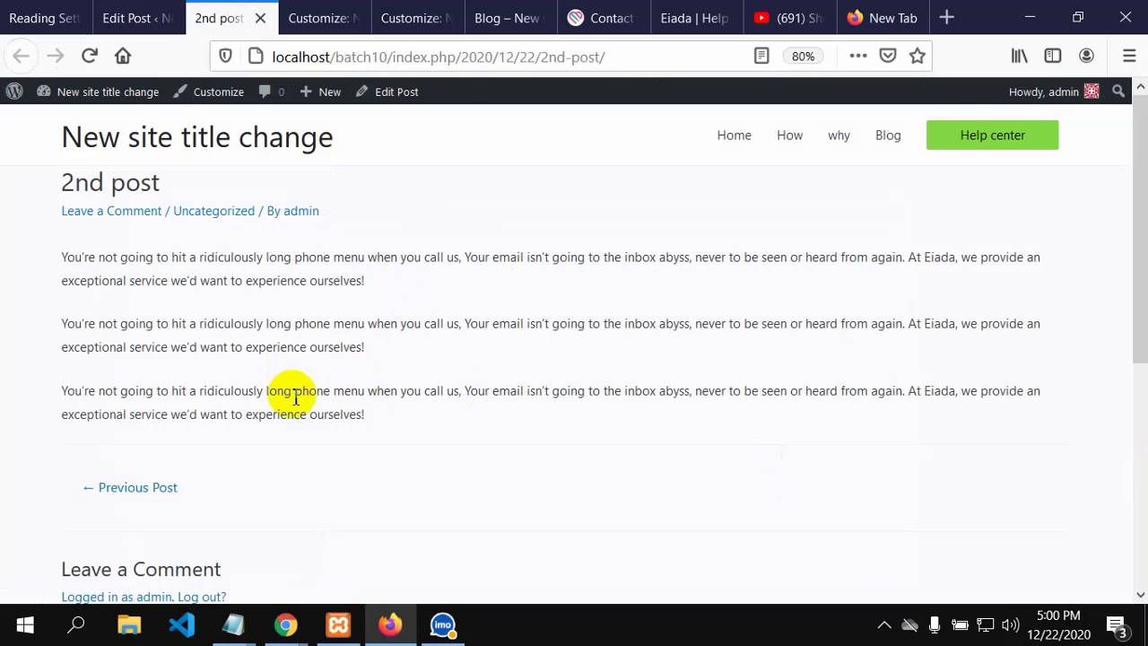
{"action": "scroll", "coordinate": [296, 413], "scroll_direction": "down", "scroll_amount": 3}
{"action": "scroll", "coordinate": [305, 428], "scroll_direction": "up", "scroll_amount": 1}
{"action": "scroll", "coordinate": [307, 433], "scroll_direction": "up", "scroll_amount": 1}
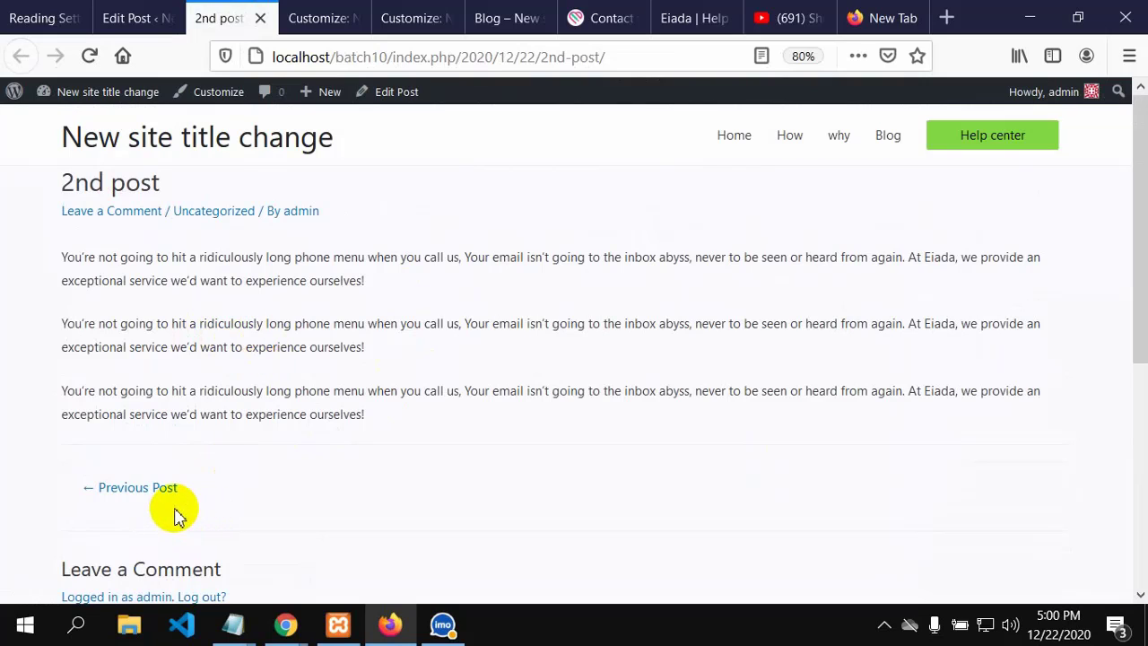
Return to the post editor, go to the list of all posts and open the "post1" draft for editing.
{"action": "left_click", "coordinate": [112, 16]}
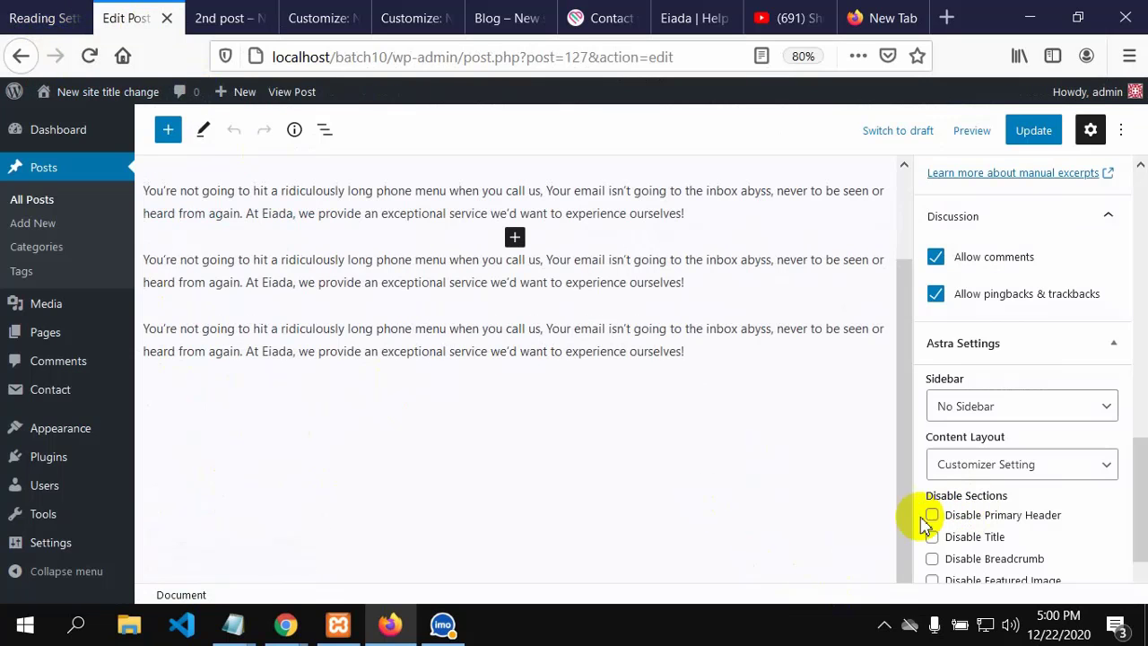
{"action": "scroll", "coordinate": [449, 341], "scroll_direction": "up", "scroll_amount": 2}
{"action": "left_click", "coordinate": [54, 249]}
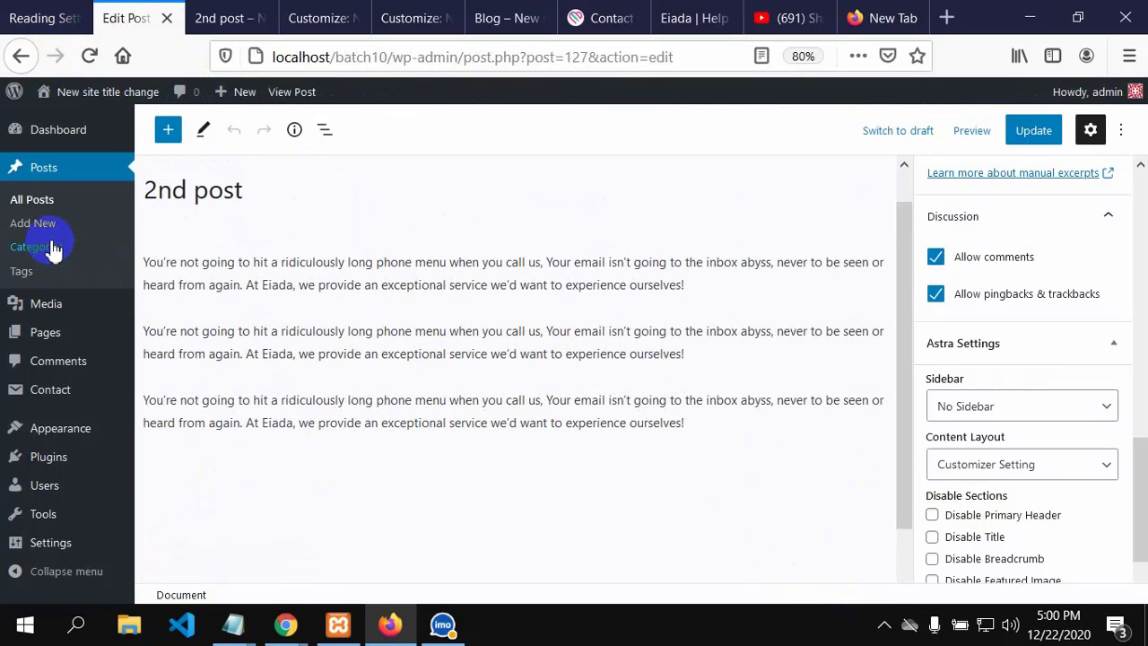
{"action": "left_click", "coordinate": [40, 206]}
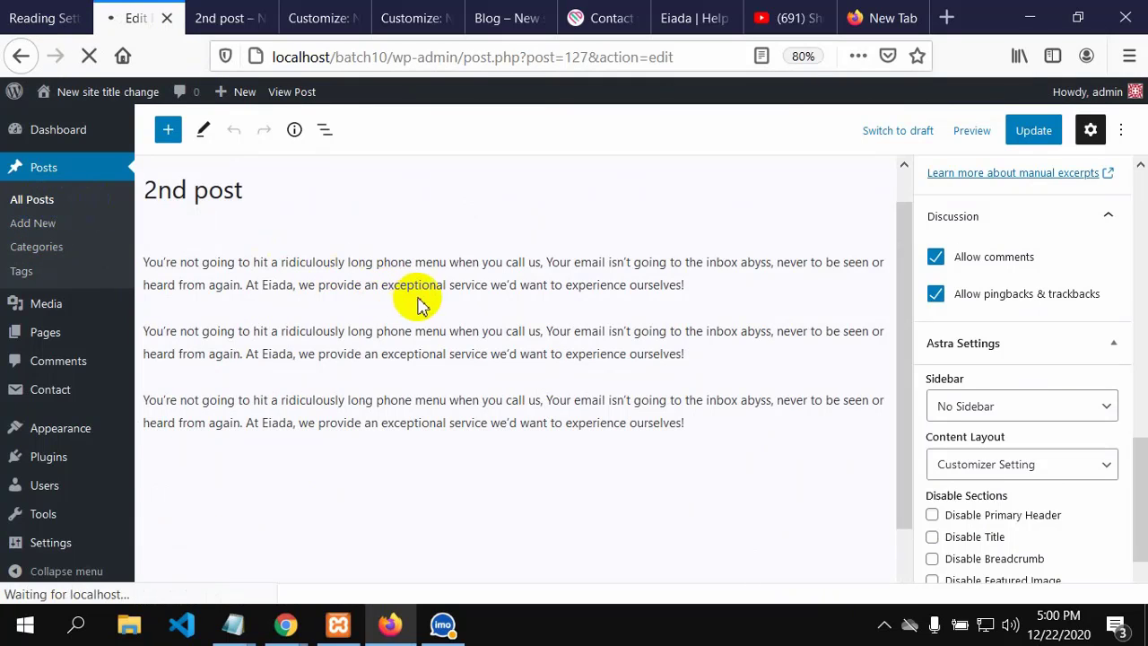
{"action": "left_click", "coordinate": [1031, 131]}
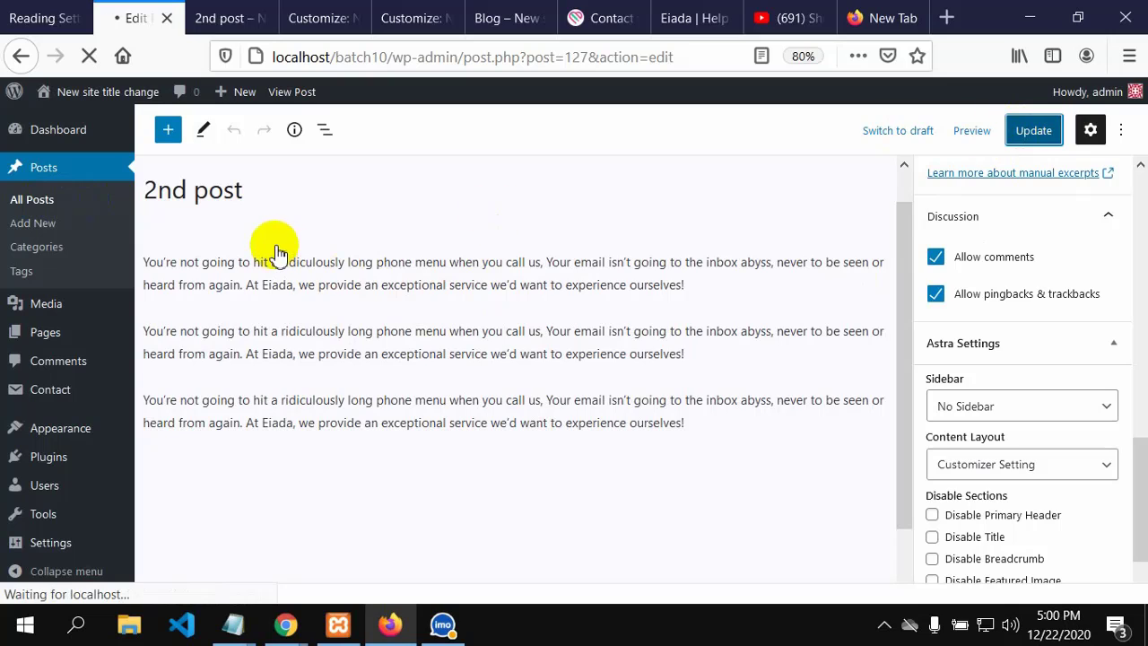
{"action": "left_click", "coordinate": [80, 254]}
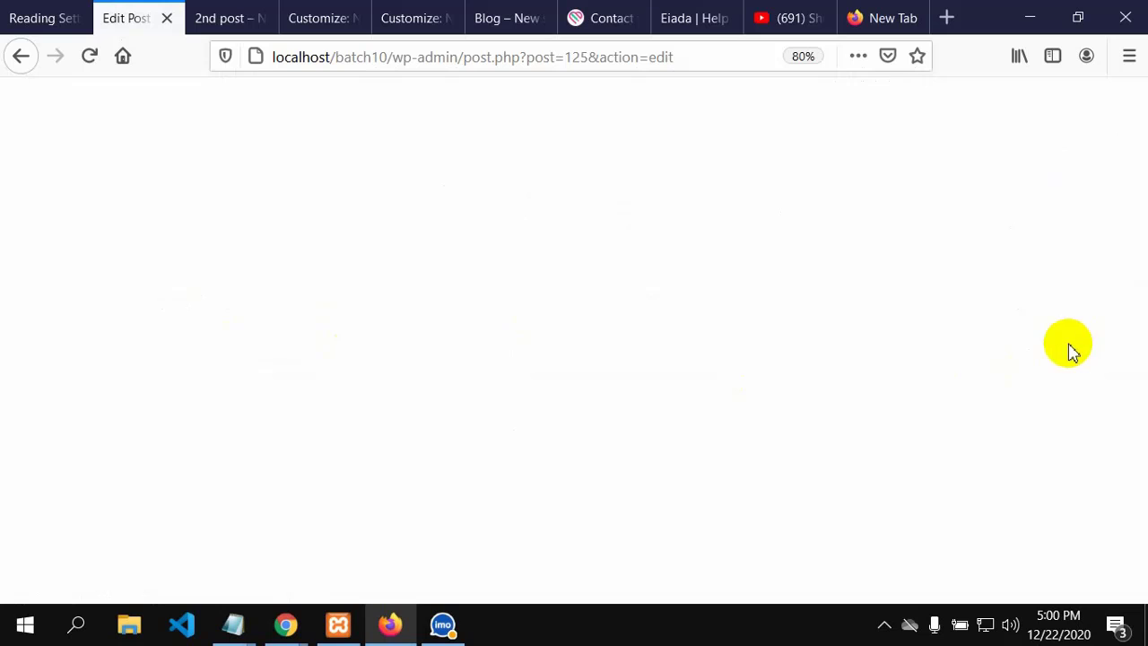
Set the Astra Sidebar option of "post1" to No Sidebar and publish the post.
{"action": "scroll", "coordinate": [1032, 457], "scroll_direction": "down", "scroll_amount": 3}
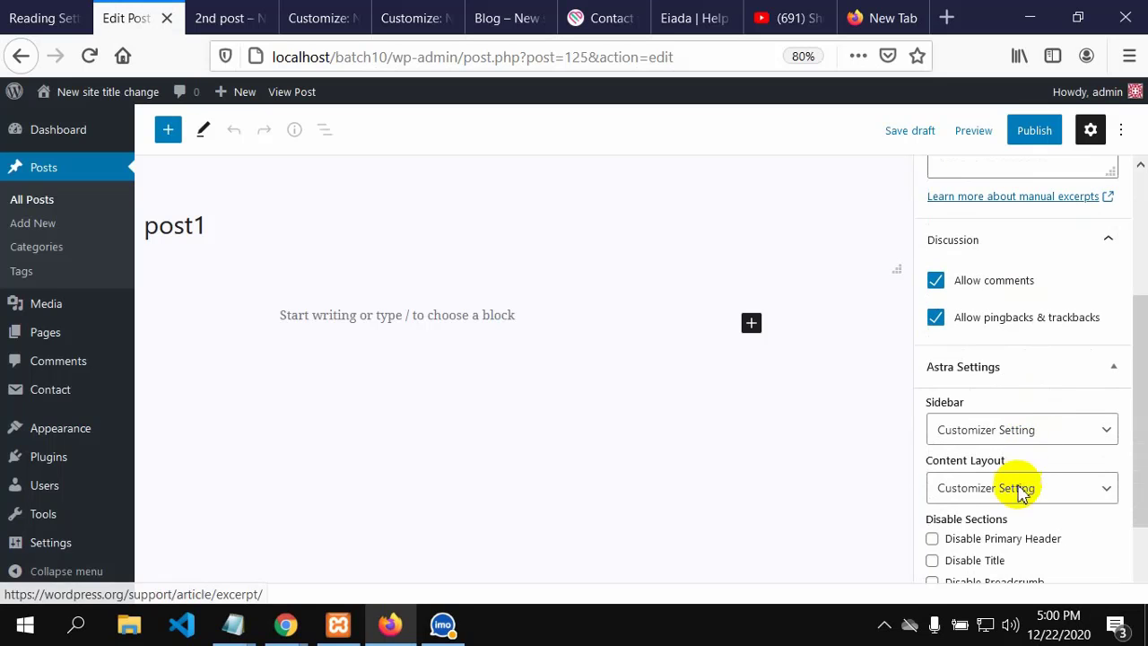
{"action": "left_click", "coordinate": [1109, 434]}
{"action": "left_click", "coordinate": [987, 526]}
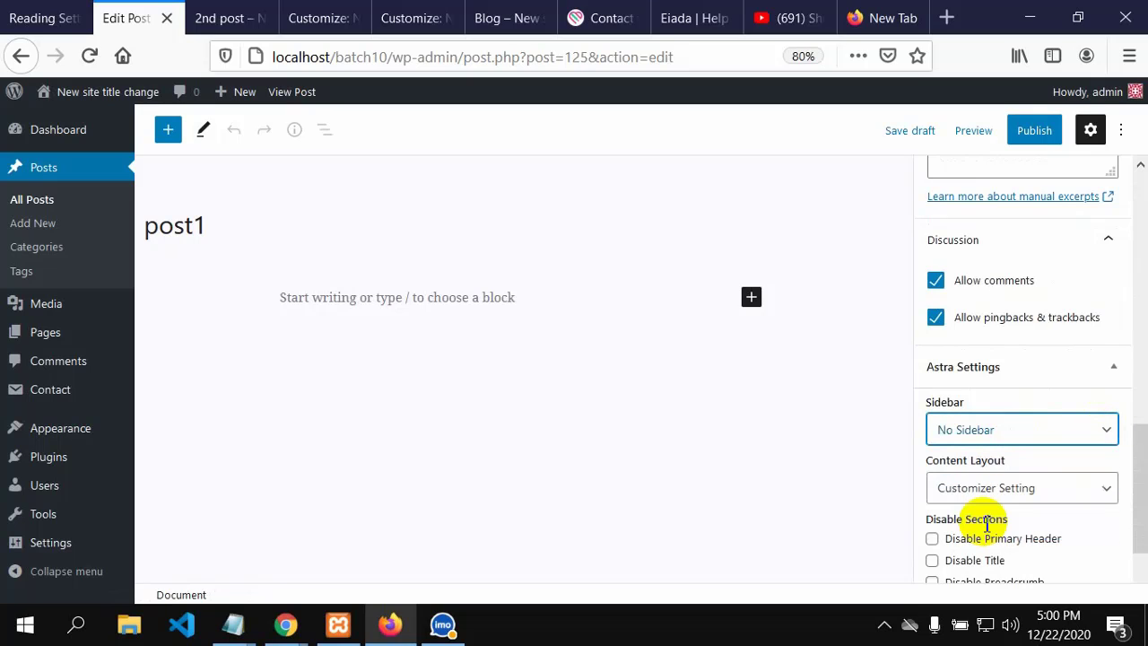
{"action": "left_click", "coordinate": [1036, 132]}
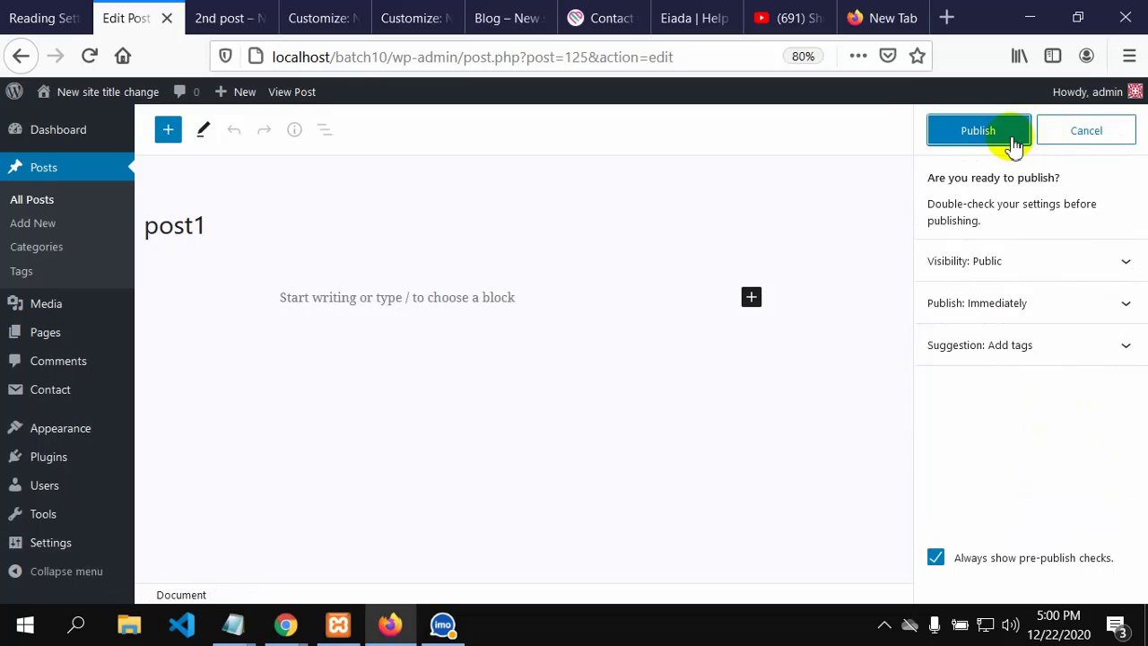
{"action": "left_click", "coordinate": [977, 131]}
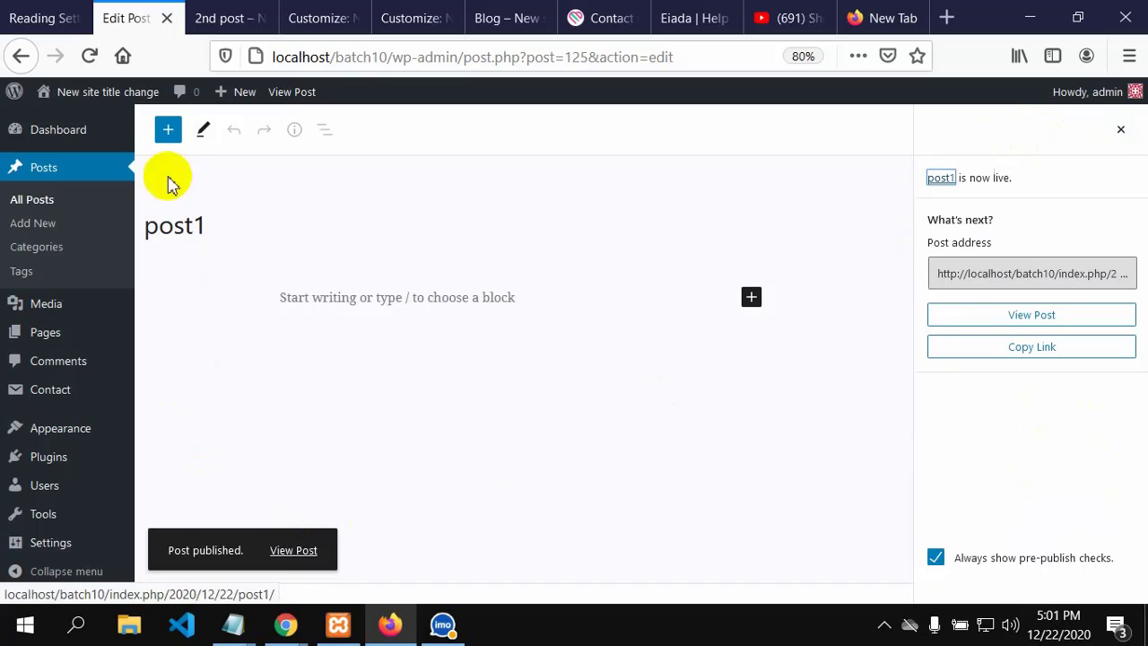
Open the "Hello world!" post from the list of all posts and set its Astra Sidebar option to No Sidebar.
{"action": "left_click", "coordinate": [36, 205]}
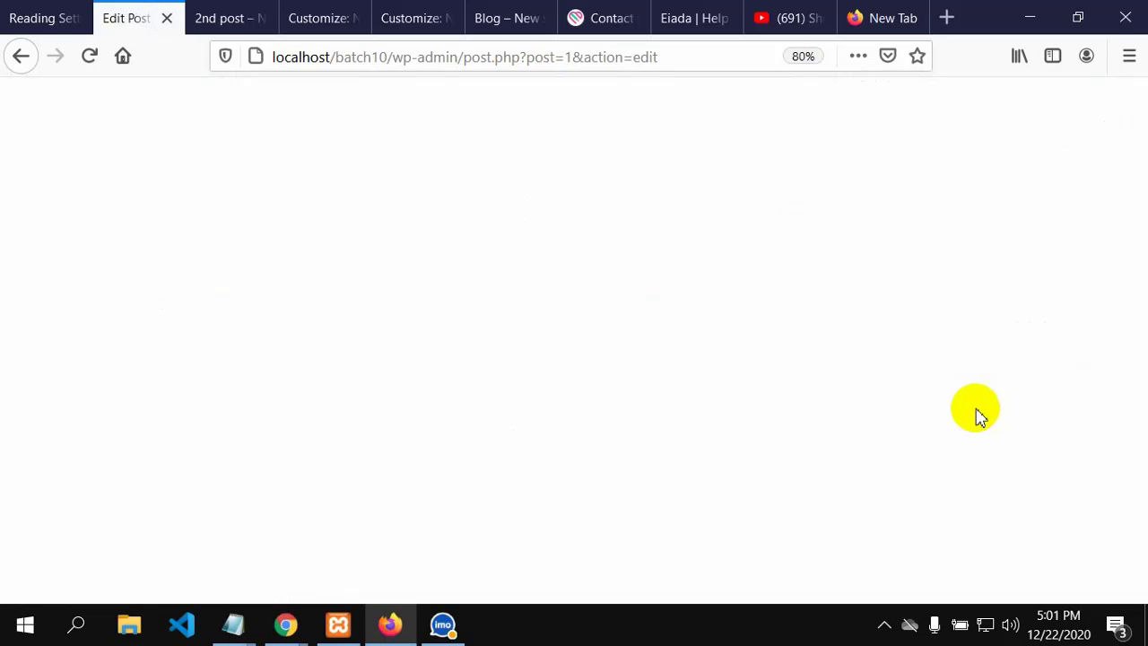
{"action": "scroll", "coordinate": [973, 449], "scroll_direction": "down", "scroll_amount": 5}
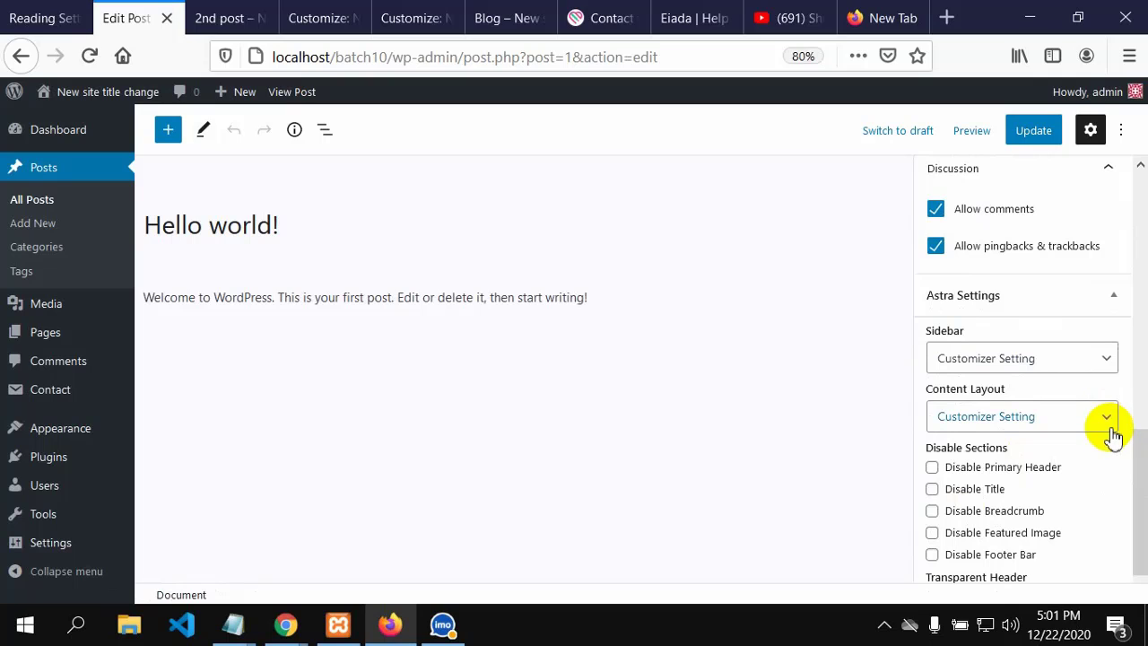
{"action": "left_click", "coordinate": [1106, 356]}
{"action": "left_click", "coordinate": [964, 457]}
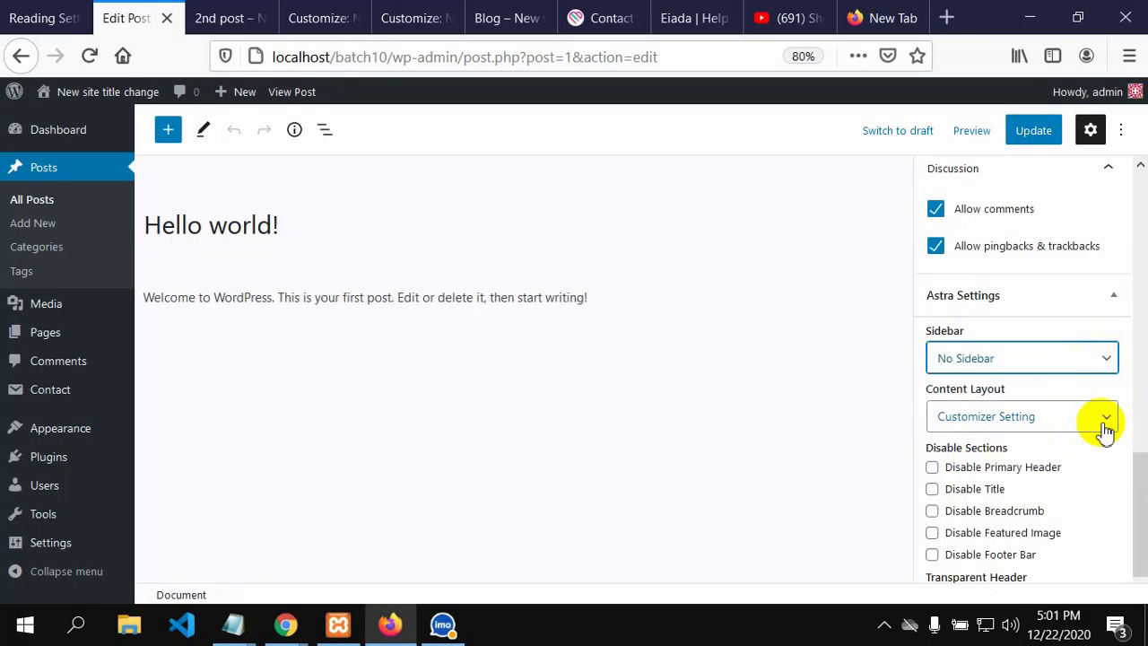
Set the Astra Content Layout of "Hello world!" to Full Width / Stretched and update the post.
{"action": "left_click", "coordinate": [1106, 426]}
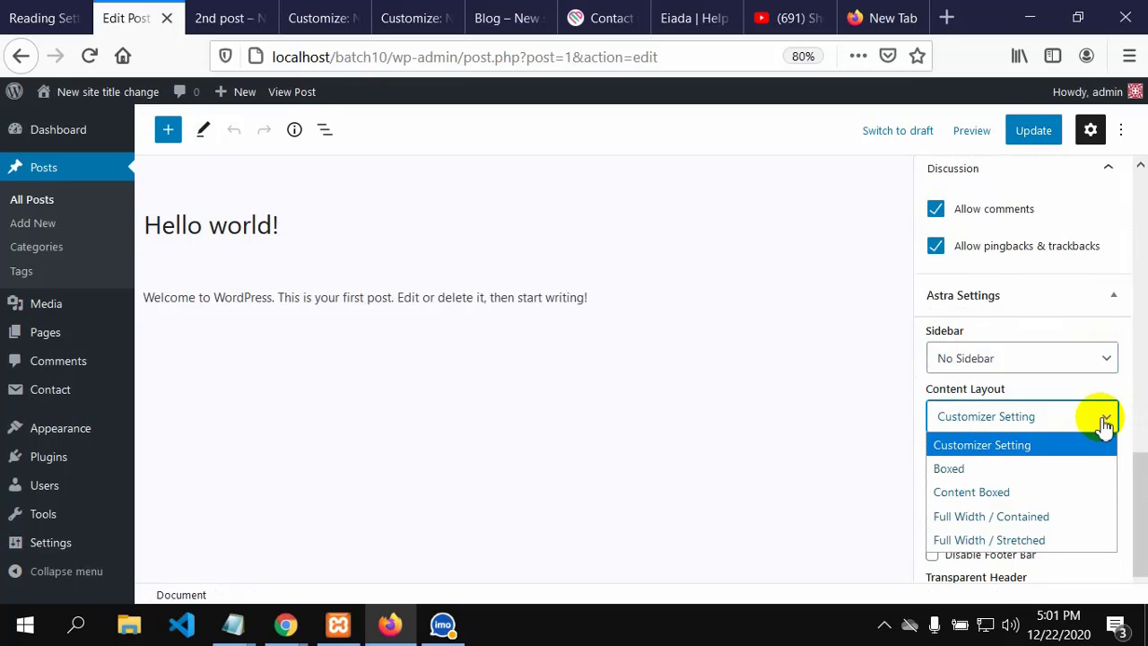
{"action": "left_click", "coordinate": [1026, 541]}
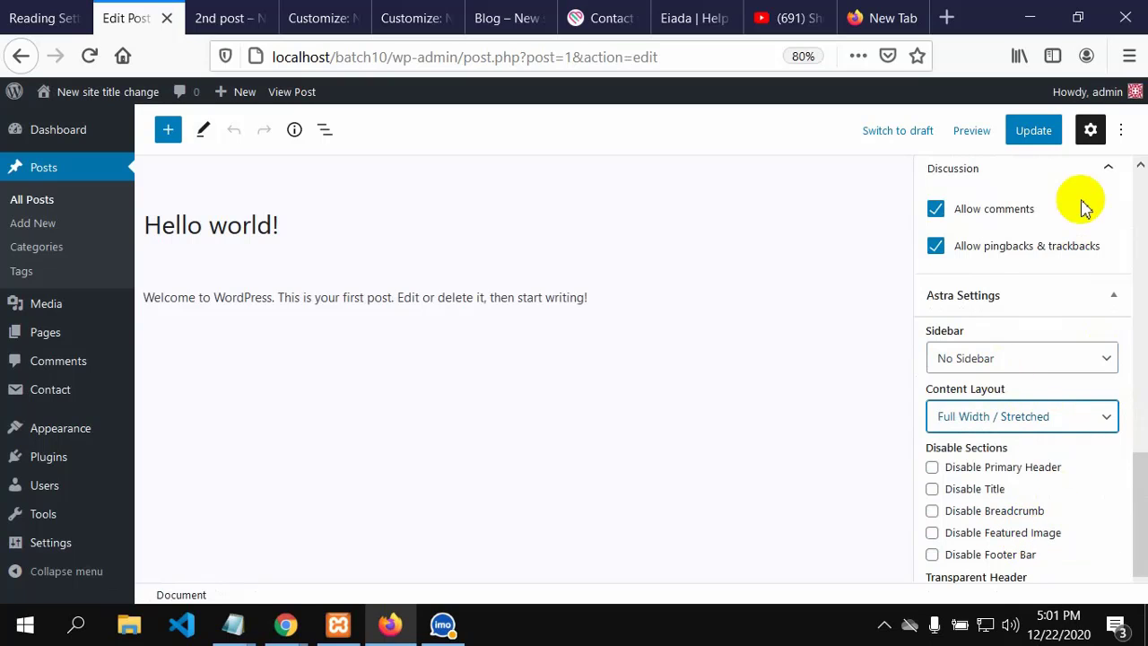
{"action": "left_click", "coordinate": [1033, 143]}
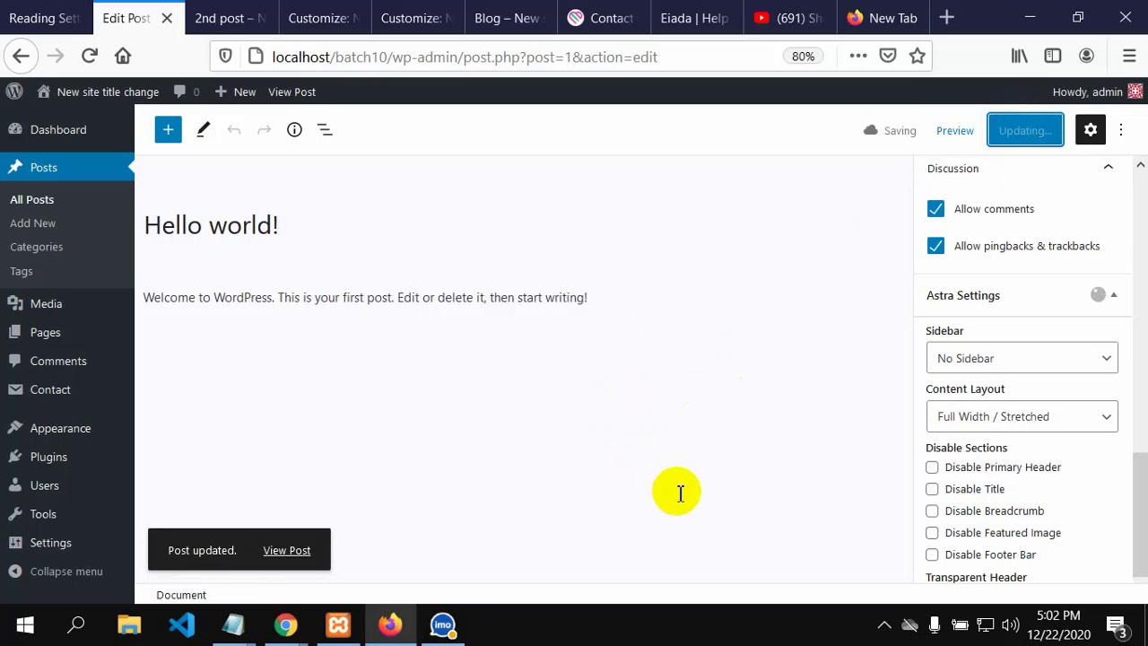
{"action": "left_click", "coordinate": [1110, 417]}
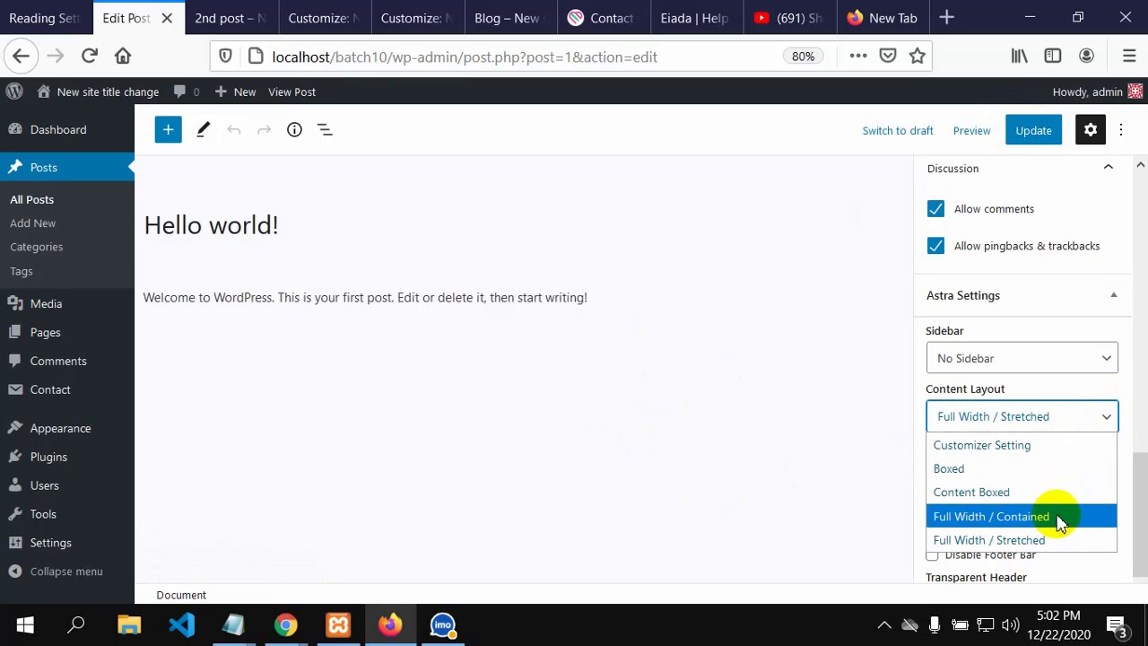
{"action": "left_click", "coordinate": [764, 482]}
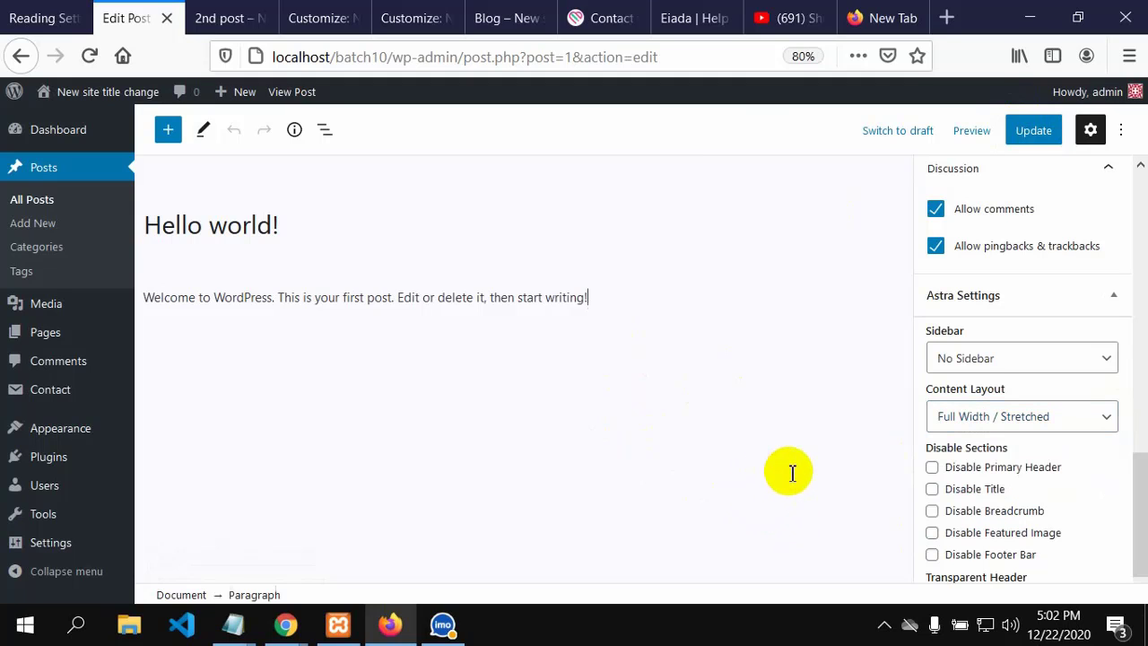
{"action": "left_click", "coordinate": [1034, 134]}
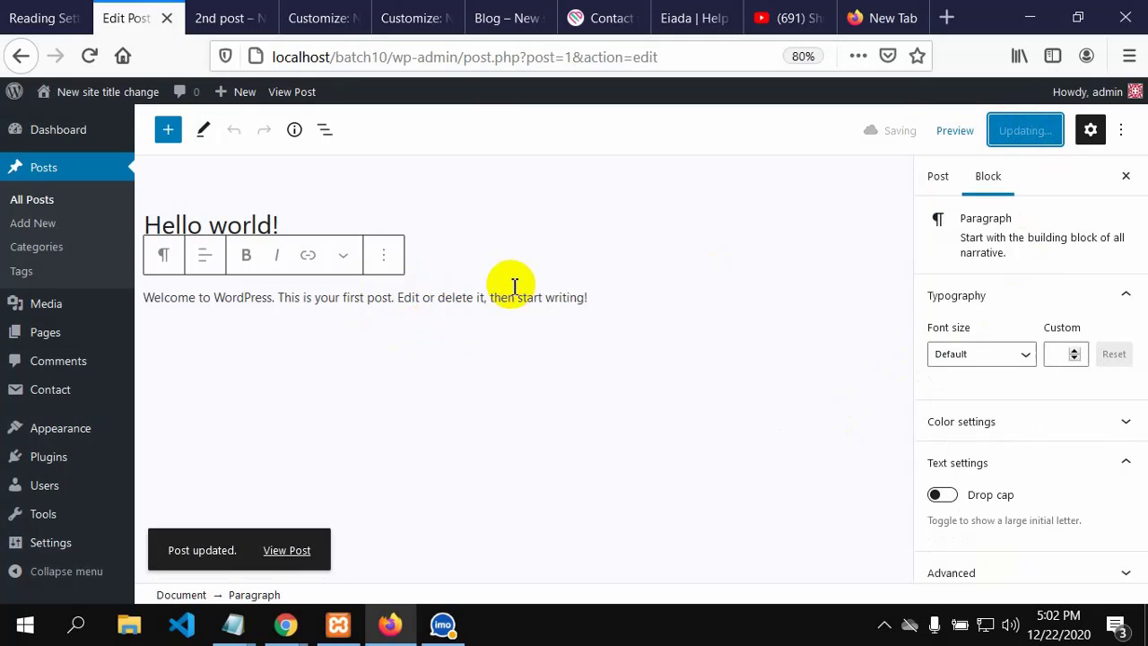
Switch to the Blog page and examine its post list and overall layout at different zoom levels.
{"action": "left_click", "coordinate": [503, 18]}
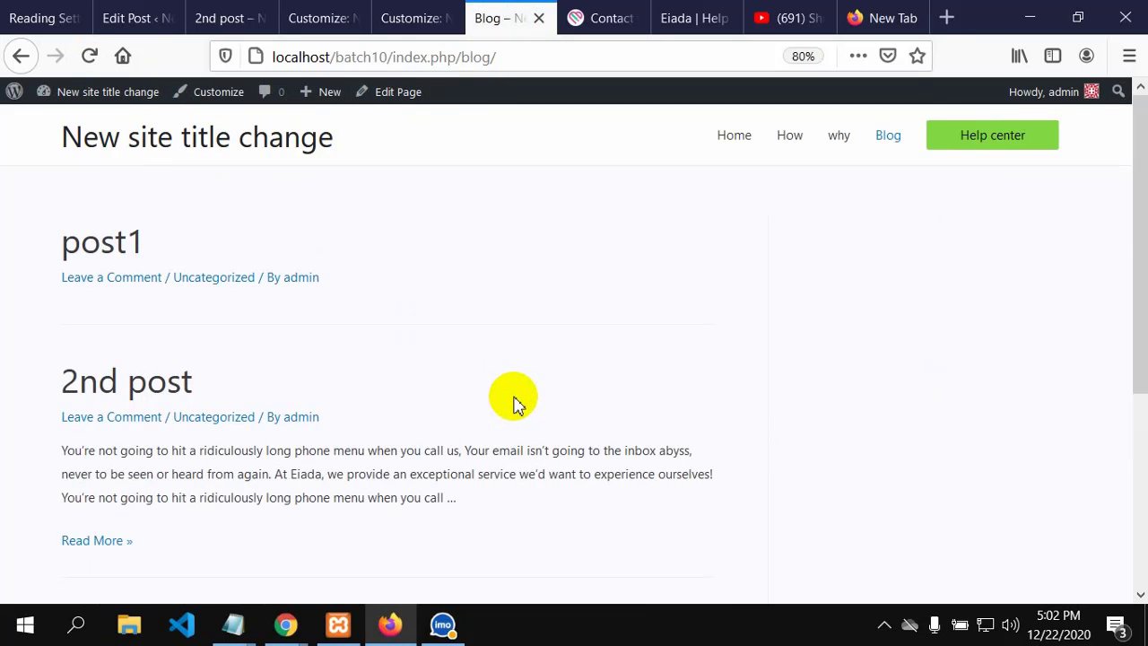
{"action": "scroll", "coordinate": [602, 392], "scroll_direction": "down", "scroll_amount": 4}
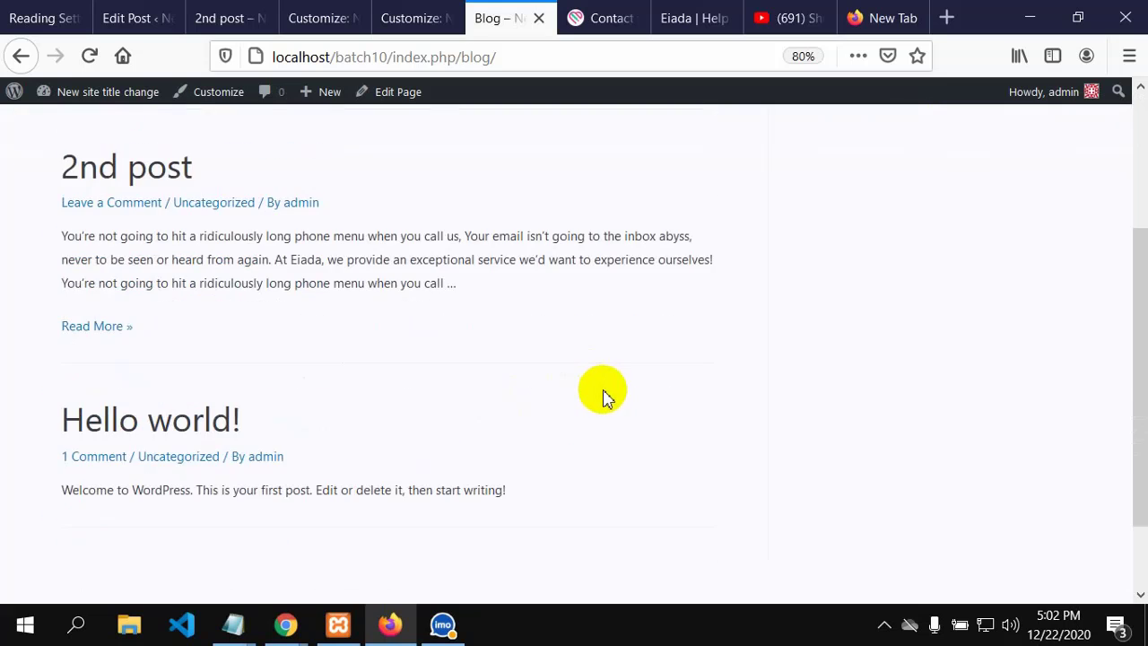
{"action": "scroll", "coordinate": [601, 397], "scroll_direction": "up", "scroll_amount": 4}
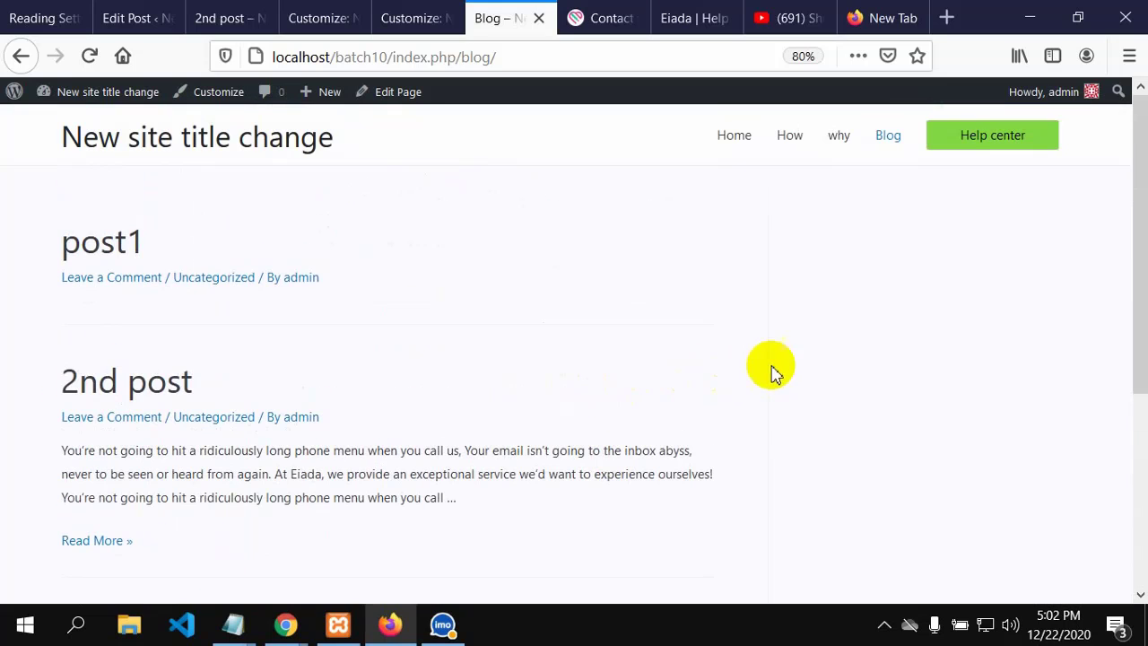
{"action": "key", "text": "ctrl+plus"}
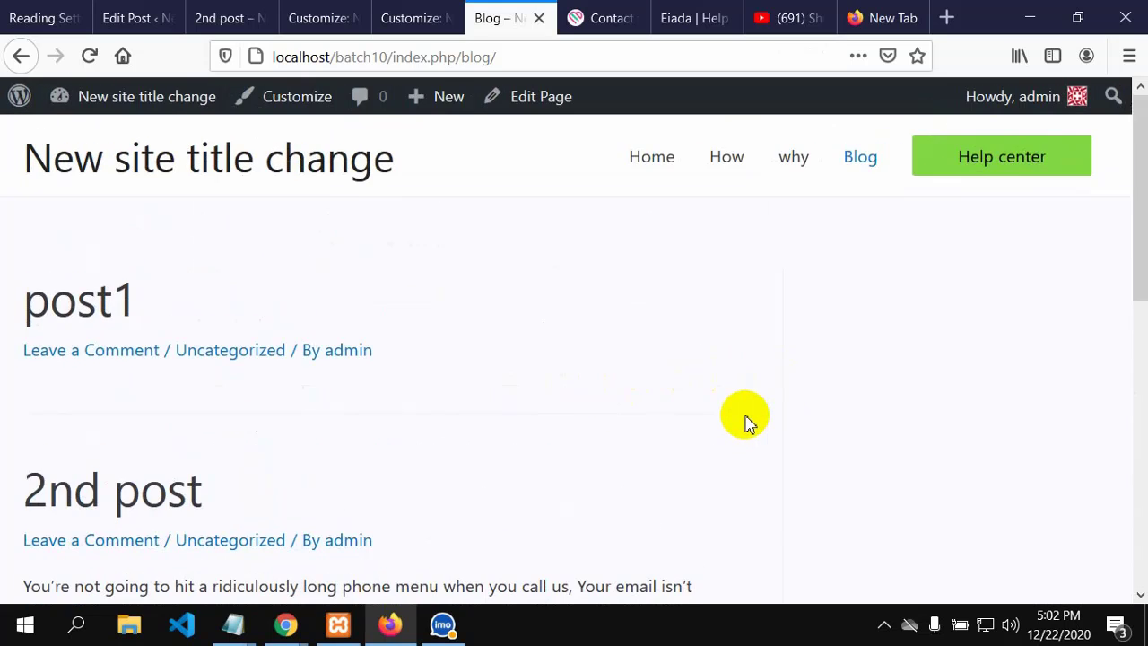
{"action": "key", "text": "ctrl+minus"}
{"action": "key", "text": "ctrl+minus"}
{"action": "key", "text": "ctrl+minus"}
{"action": "key", "text": "ctrl+minus"}
{"action": "key", "text": "ctrl+plus"}
{"action": "key", "text": "ctrl+plus"}
{"action": "key", "text": "ctrl+plus"}
{"action": "key", "text": "ctrl+plus"}
{"action": "key", "text": "ctrl+plus"}
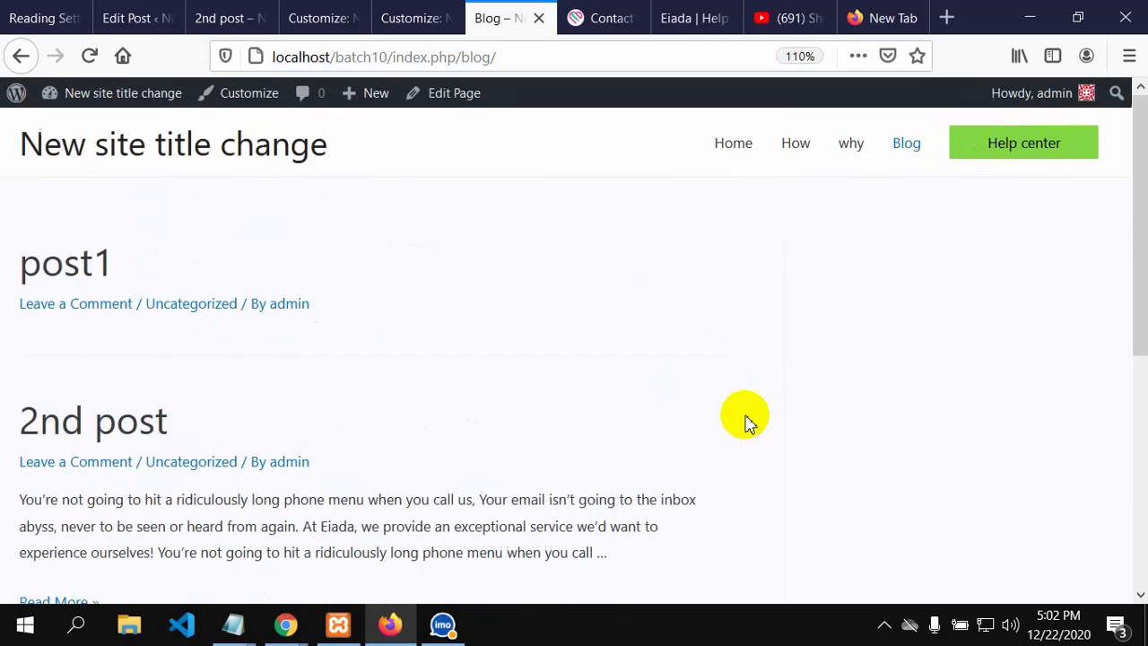
Reload the Blog page and check the area beside the post list for the sidebar.
{"action": "scroll", "coordinate": [421, 422], "scroll_direction": "down", "scroll_amount": 1}
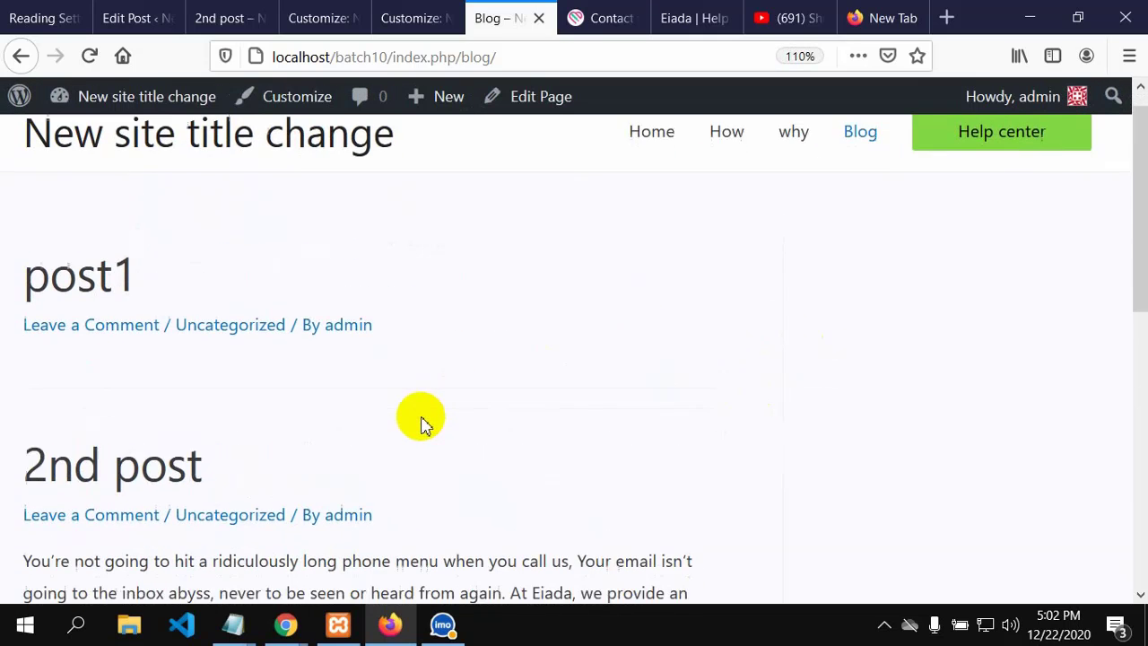
{"action": "scroll", "coordinate": [422, 422], "scroll_direction": "down", "scroll_amount": 2}
{"action": "left_click", "coordinate": [89, 63]}
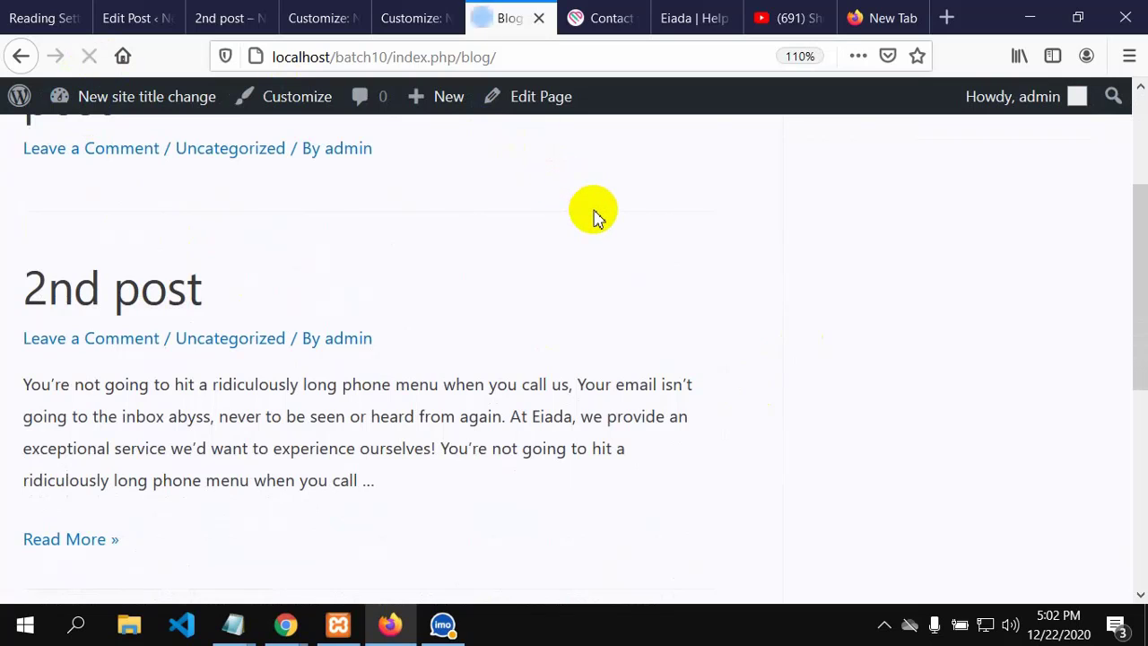
{"action": "scroll", "coordinate": [695, 485], "scroll_direction": "up", "scroll_amount": 2}
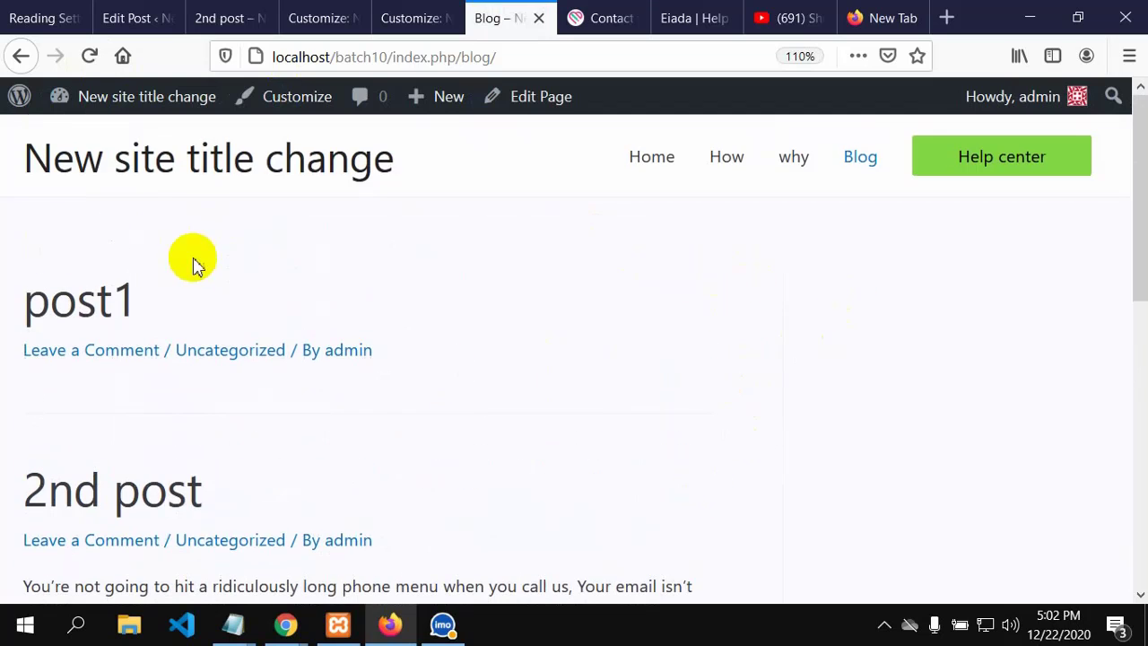
Return to the "Hello world!" post editor and look at the paragraph's block settings, including the font size choices.
{"action": "left_click", "coordinate": [115, 9]}
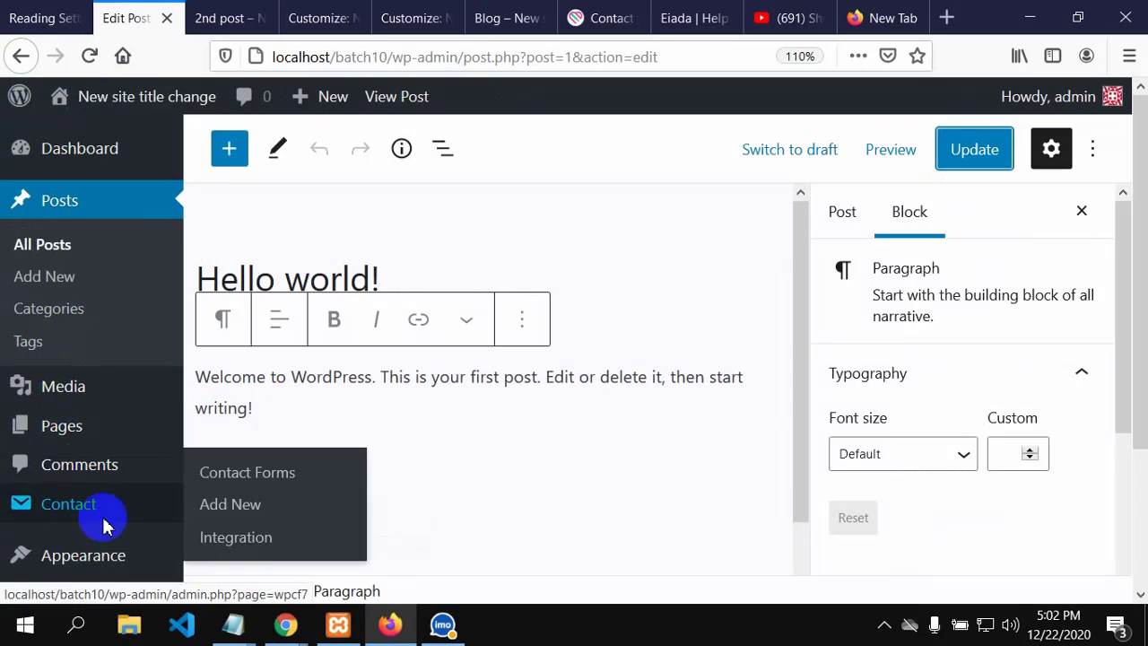
{"action": "scroll", "coordinate": [507, 420], "scroll_direction": "down", "scroll_amount": 3}
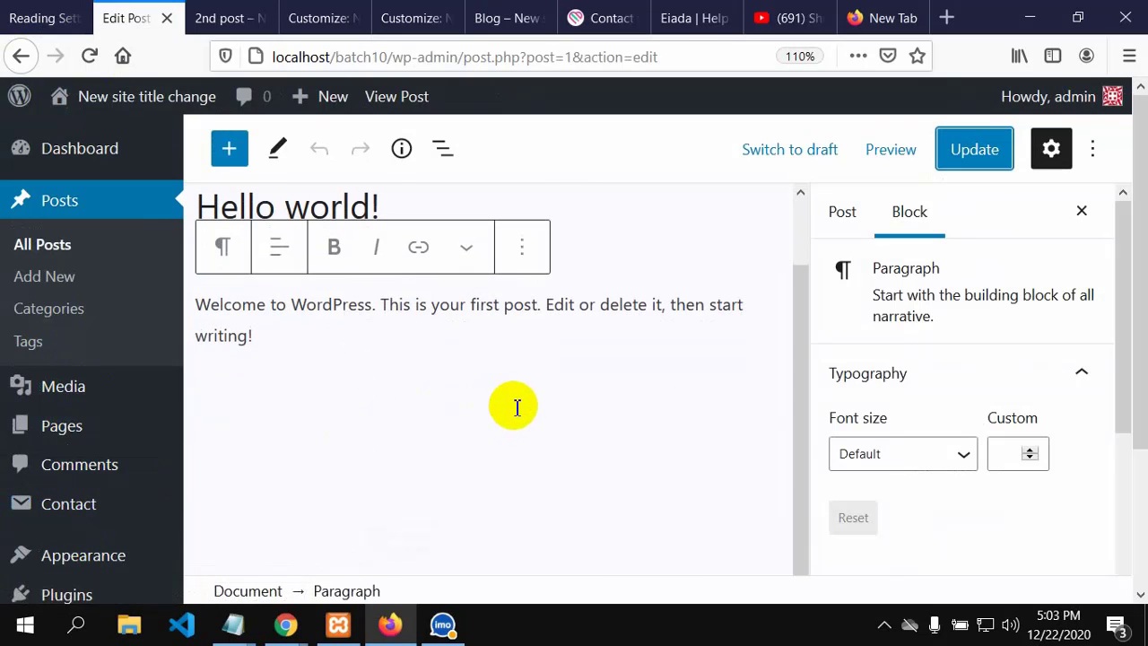
{"action": "scroll", "coordinate": [884, 402], "scroll_direction": "up", "scroll_amount": 3}
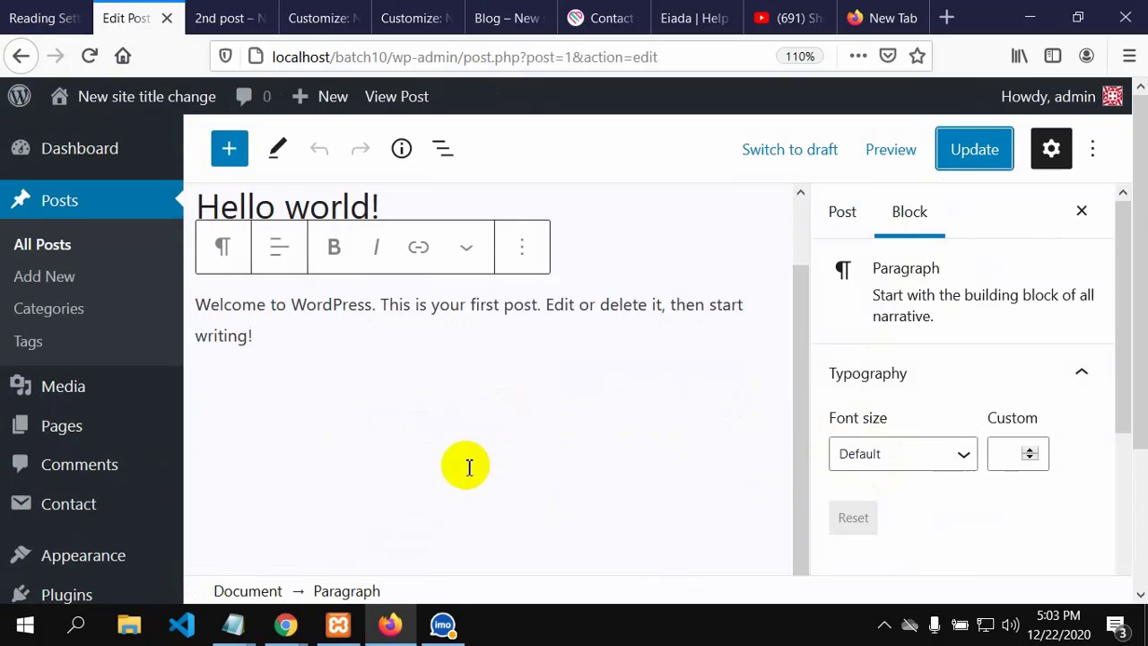
{"action": "left_click", "coordinate": [960, 459]}
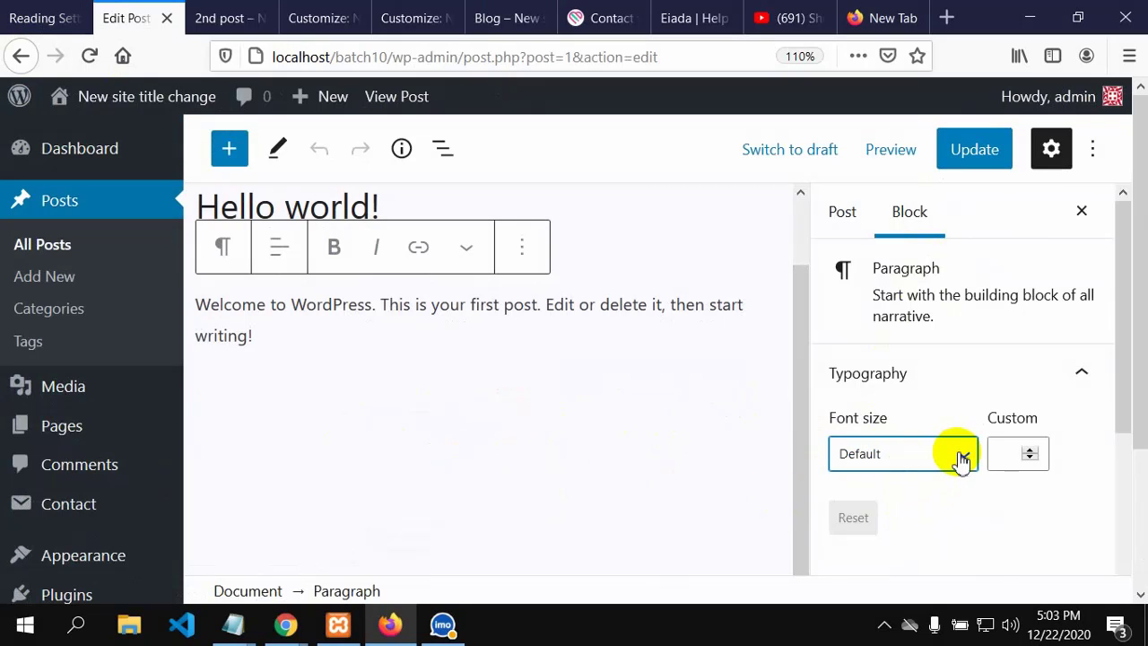
{"action": "left_click", "coordinate": [668, 456]}
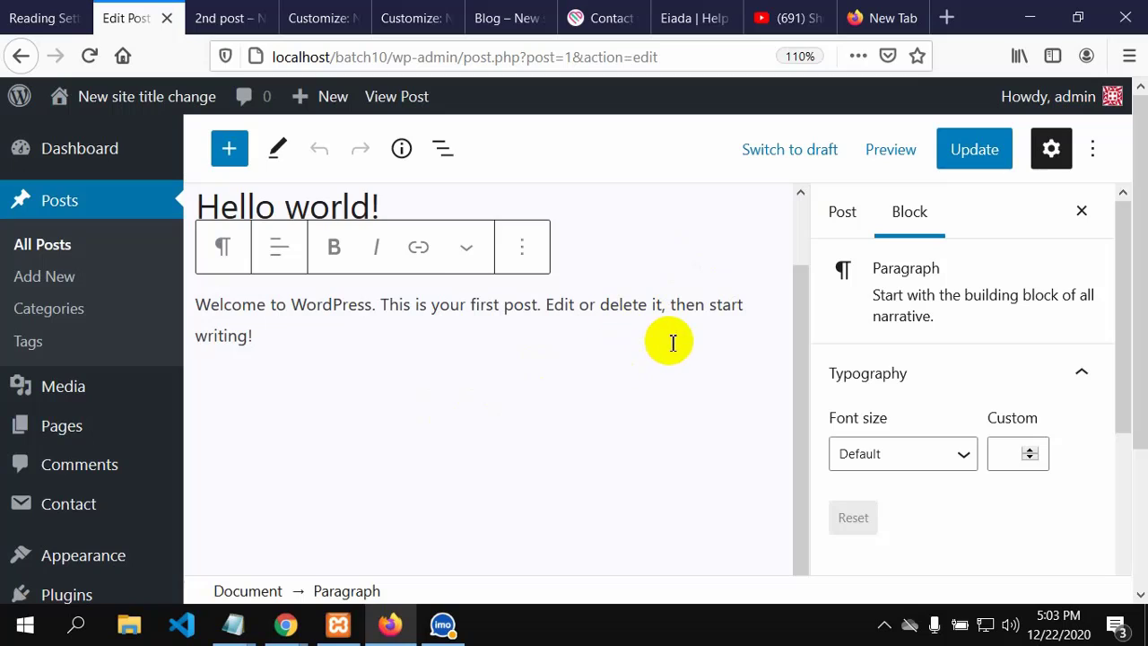
{"action": "scroll", "coordinate": [671, 344], "scroll_direction": "up", "scroll_amount": 1}
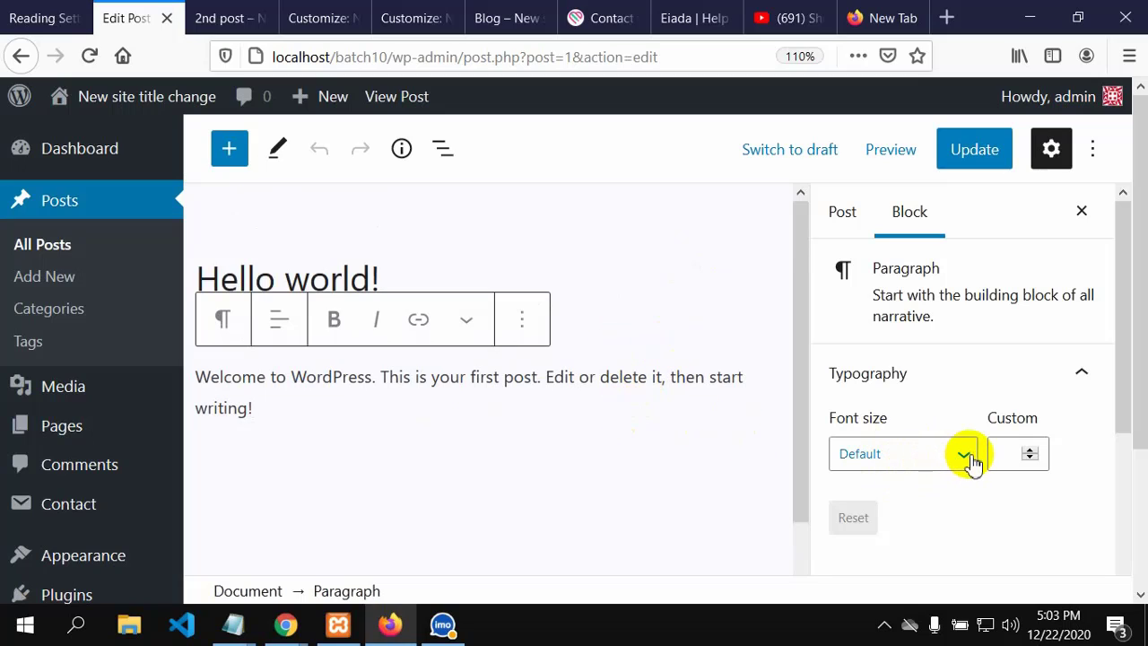
Show the post-level settings of "Hello world!" and review them down to the Astra Sidebar and Content Layout options.
{"action": "left_click", "coordinate": [848, 208]}
{"action": "scroll", "coordinate": [933, 507], "scroll_direction": "down", "scroll_amount": 3}
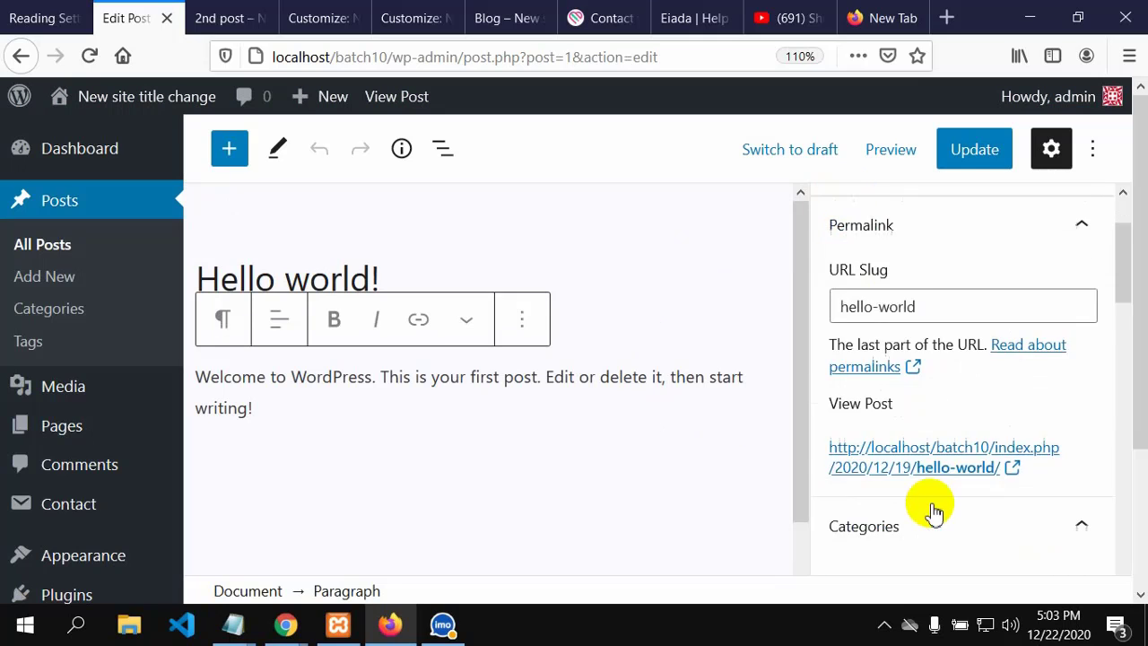
{"action": "scroll", "coordinate": [934, 497], "scroll_direction": "down", "scroll_amount": 2}
{"action": "scroll", "coordinate": [937, 481], "scroll_direction": "down", "scroll_amount": 3}
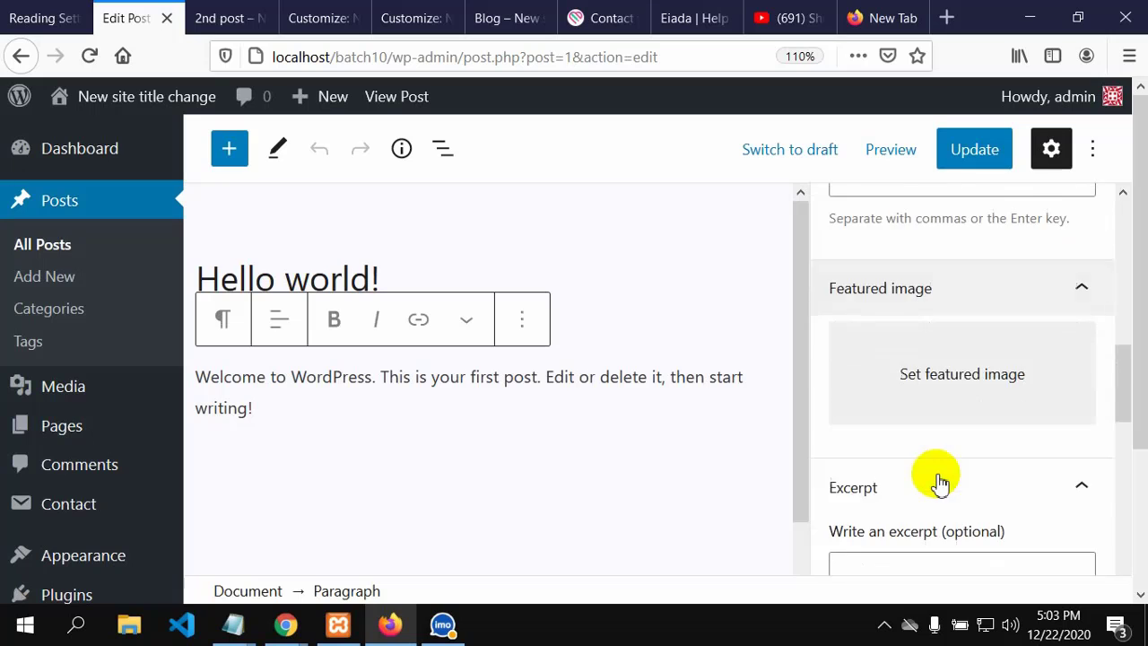
{"action": "scroll", "coordinate": [942, 479], "scroll_direction": "down", "scroll_amount": 4}
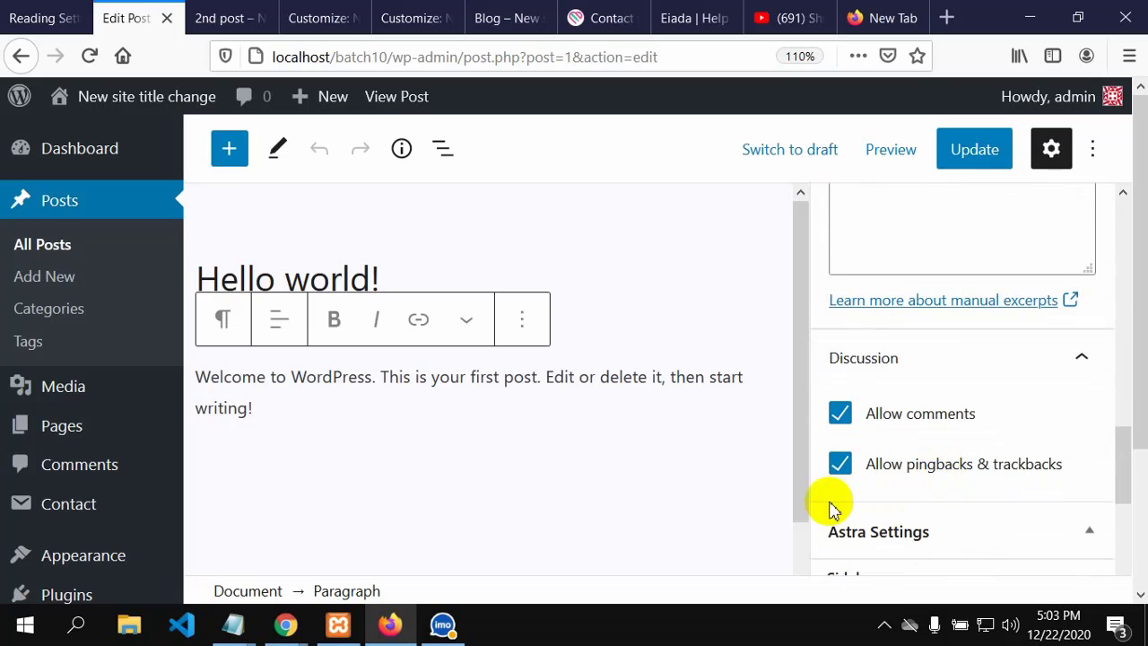
{"action": "scroll", "coordinate": [833, 502], "scroll_direction": "down", "scroll_amount": 2}
{"action": "scroll", "coordinate": [863, 467], "scroll_direction": "down", "scroll_amount": 2}
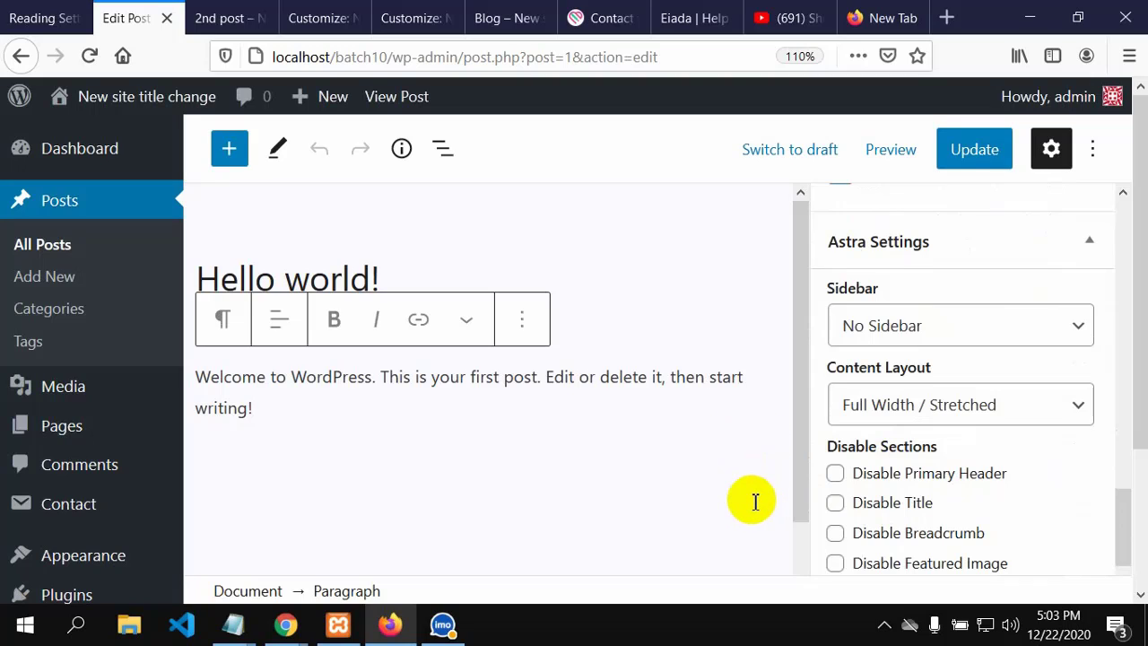
{"action": "scroll", "coordinate": [755, 501], "scroll_direction": "down", "scroll_amount": 1}
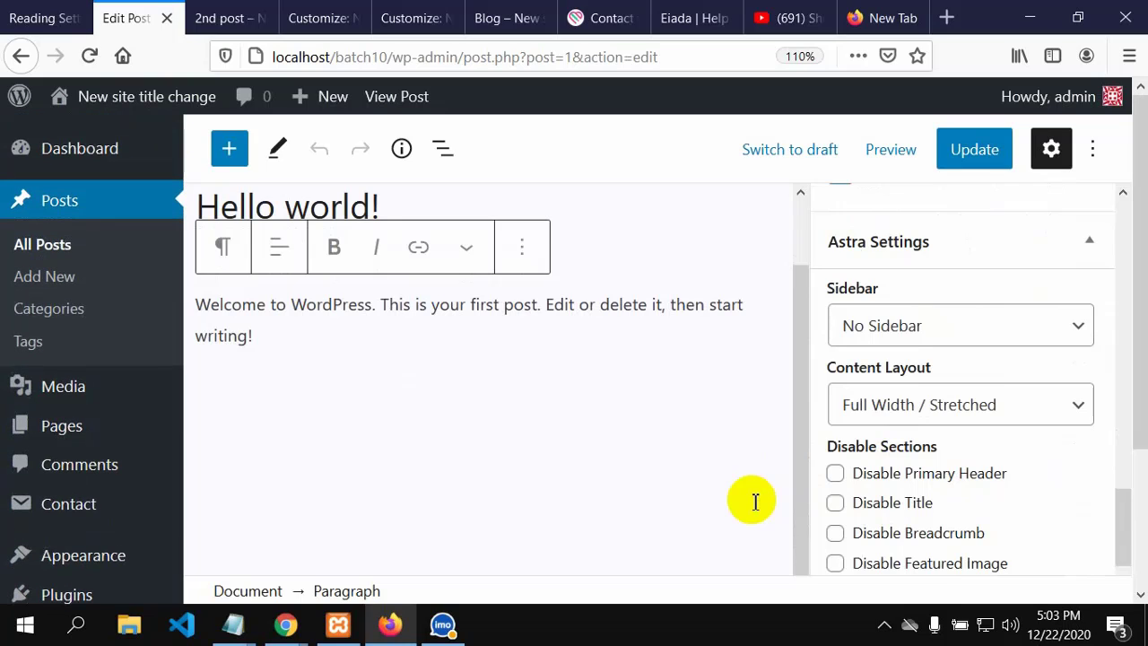
{"action": "scroll", "coordinate": [494, 445], "scroll_direction": "down", "scroll_amount": 2}
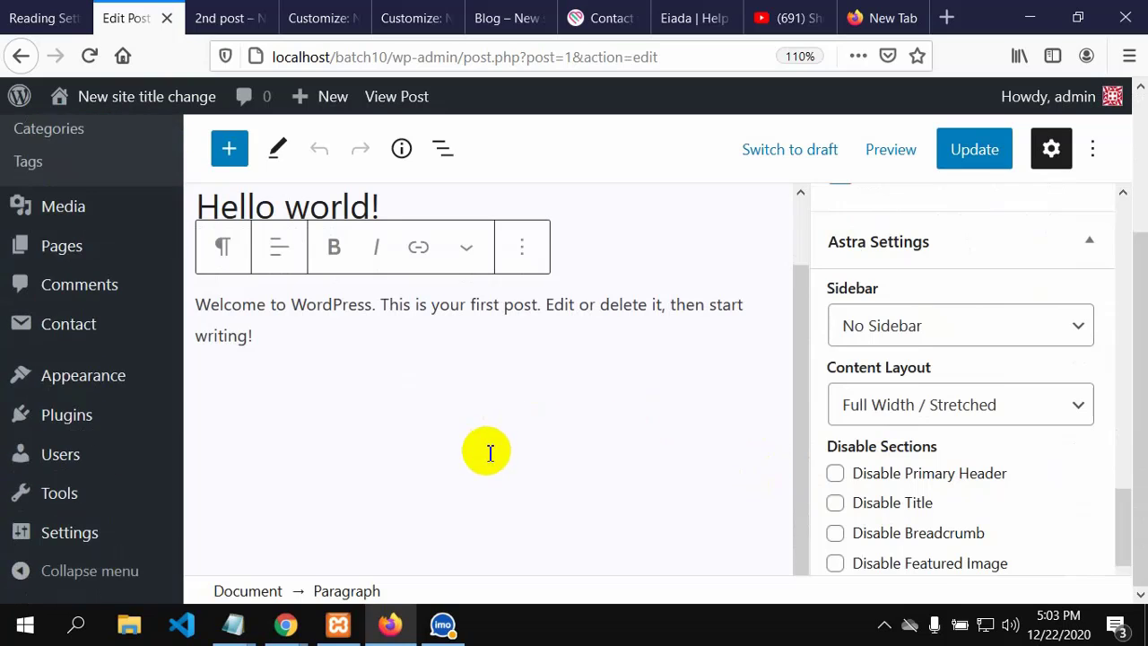
{"action": "scroll", "coordinate": [330, 292], "scroll_direction": "up", "scroll_amount": 3}
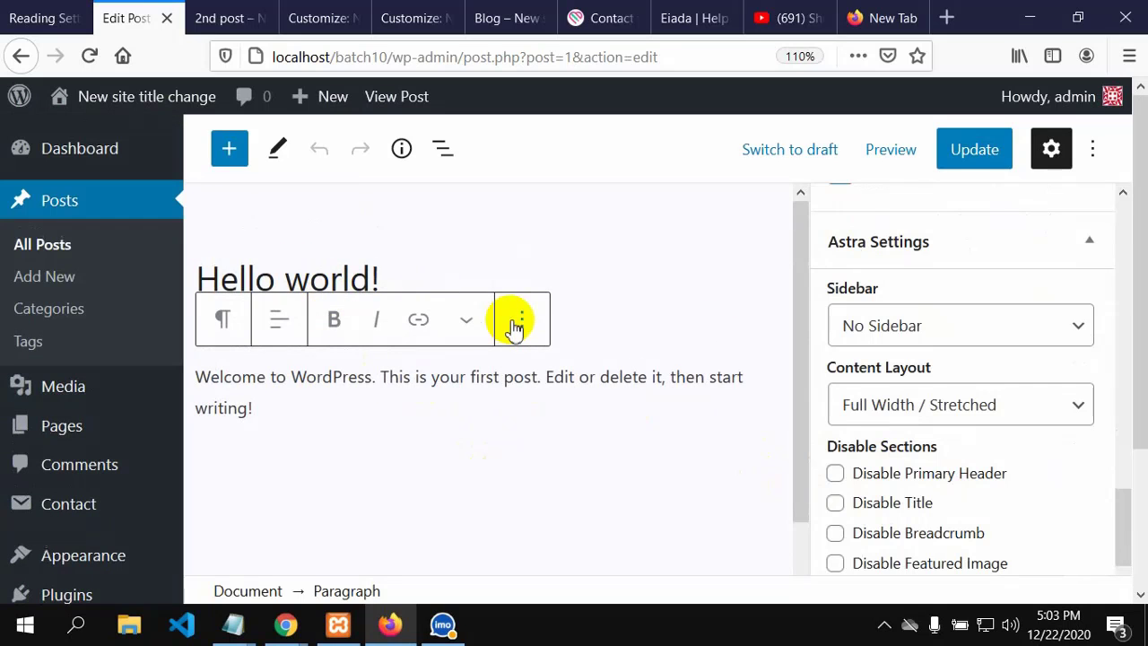
Switch to the Reading Settings page and review its options down to search engine visibility.
{"action": "left_click", "coordinate": [16, 17]}
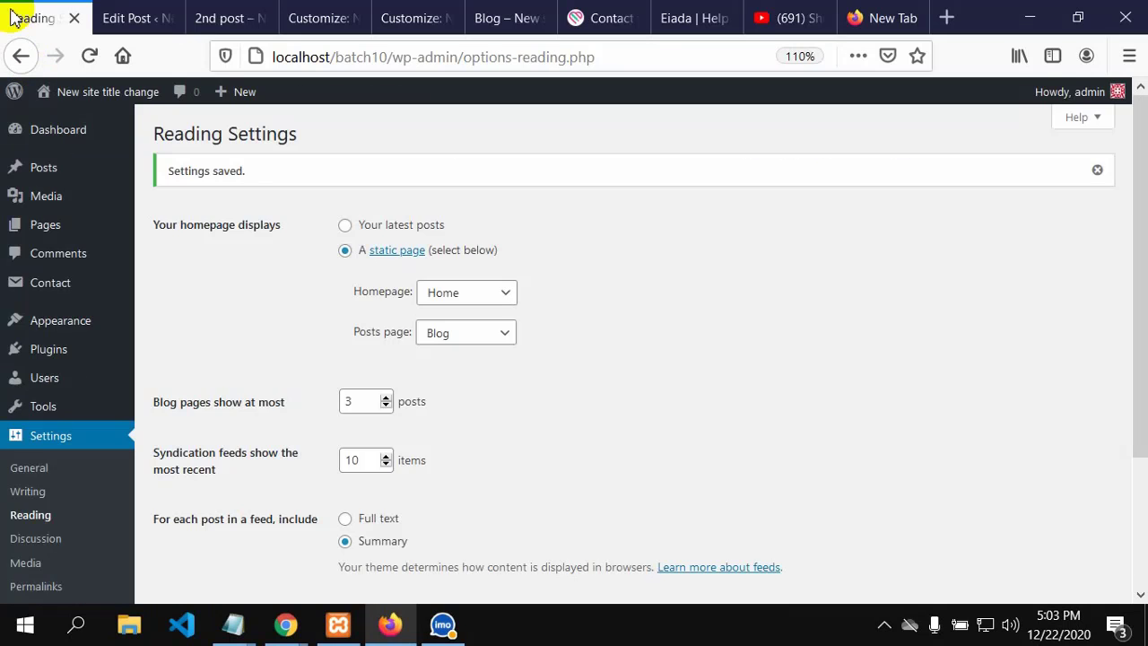
{"action": "scroll", "coordinate": [324, 327], "scroll_direction": "down", "scroll_amount": 2}
{"action": "scroll", "coordinate": [332, 329], "scroll_direction": "down", "scroll_amount": 3}
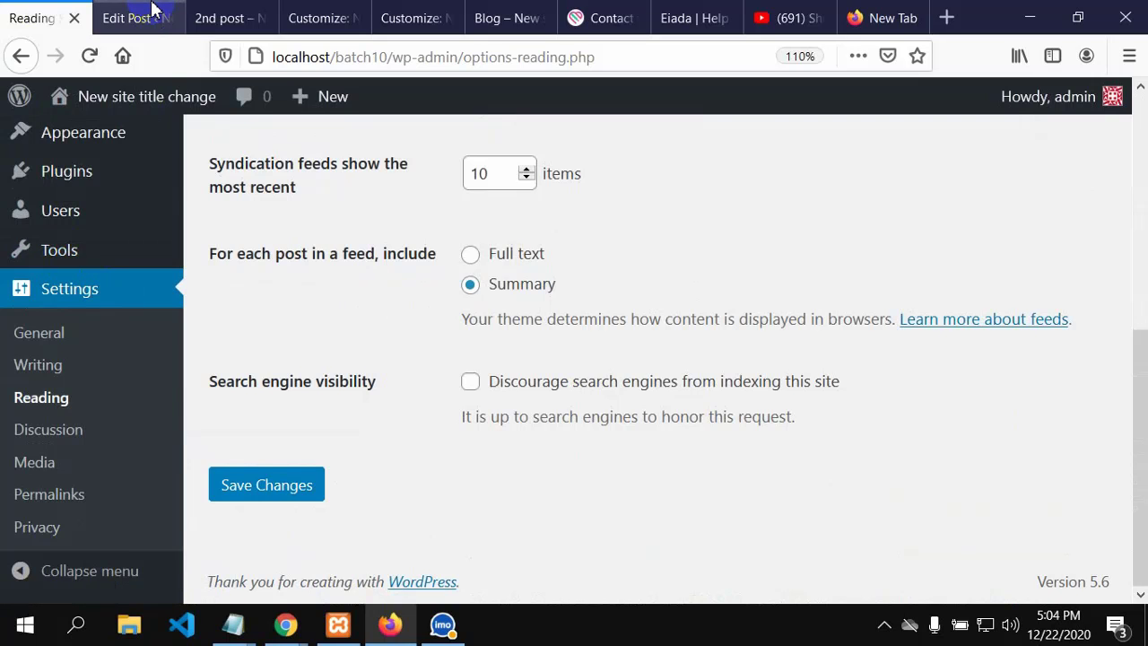
Return to the "Hello world!" post editor and add a Buttons block below the welcome paragraph.
{"action": "left_click", "coordinate": [135, 18]}
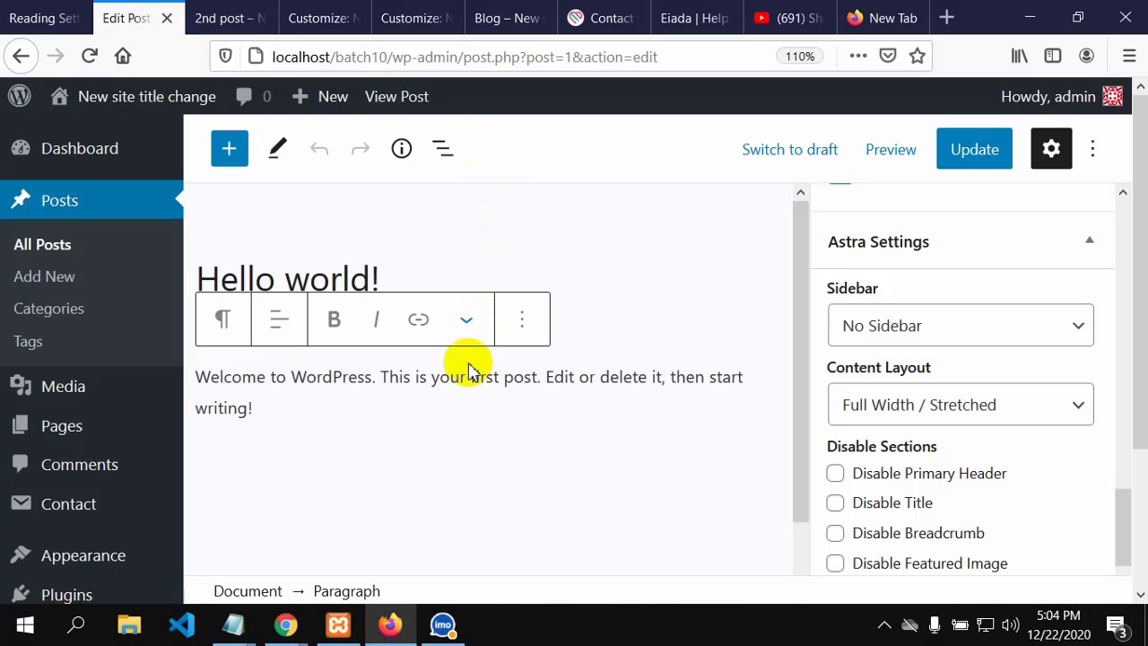
{"action": "scroll", "coordinate": [359, 413], "scroll_direction": "down", "scroll_amount": 1}
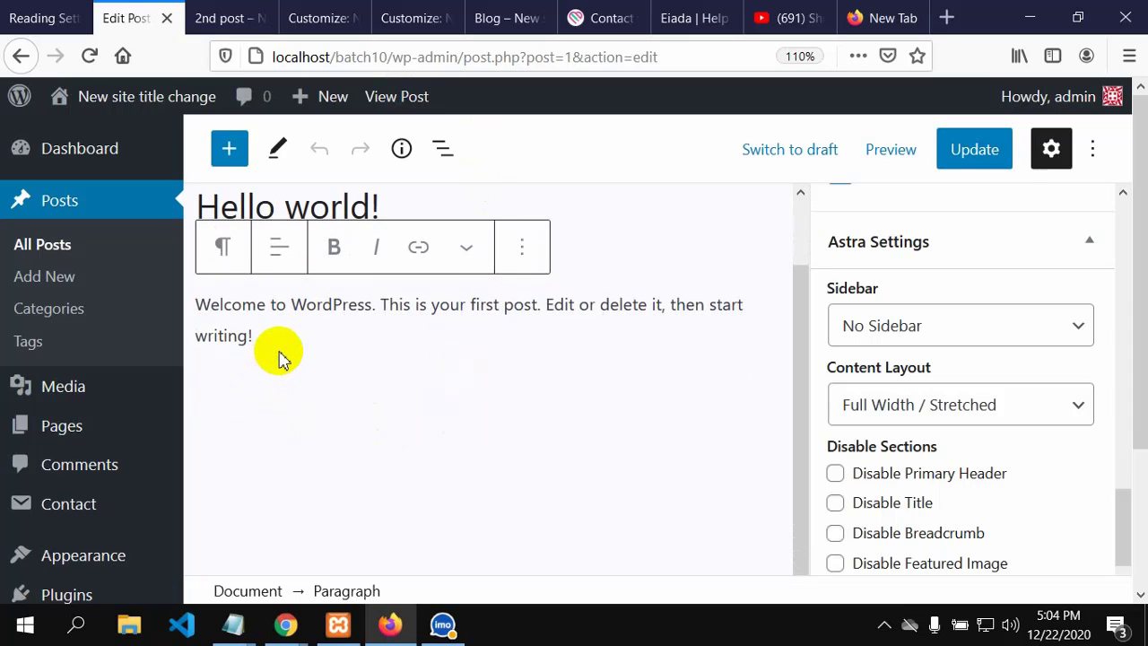
{"action": "key", "text": "Return"}
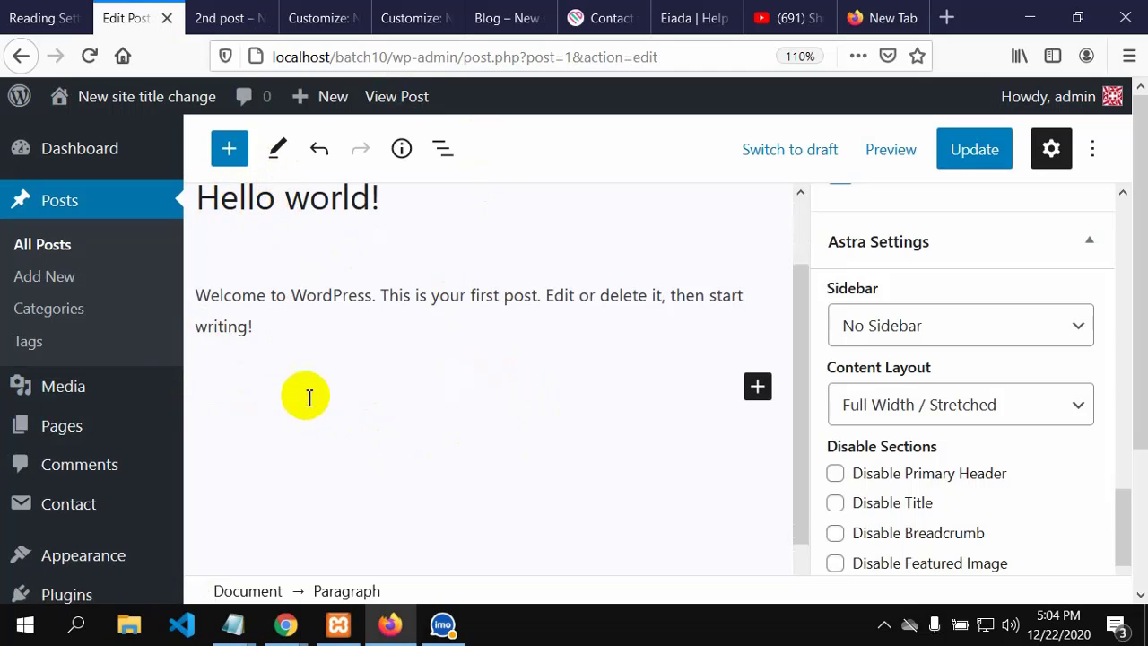
{"action": "left_click", "coordinate": [756, 387]}
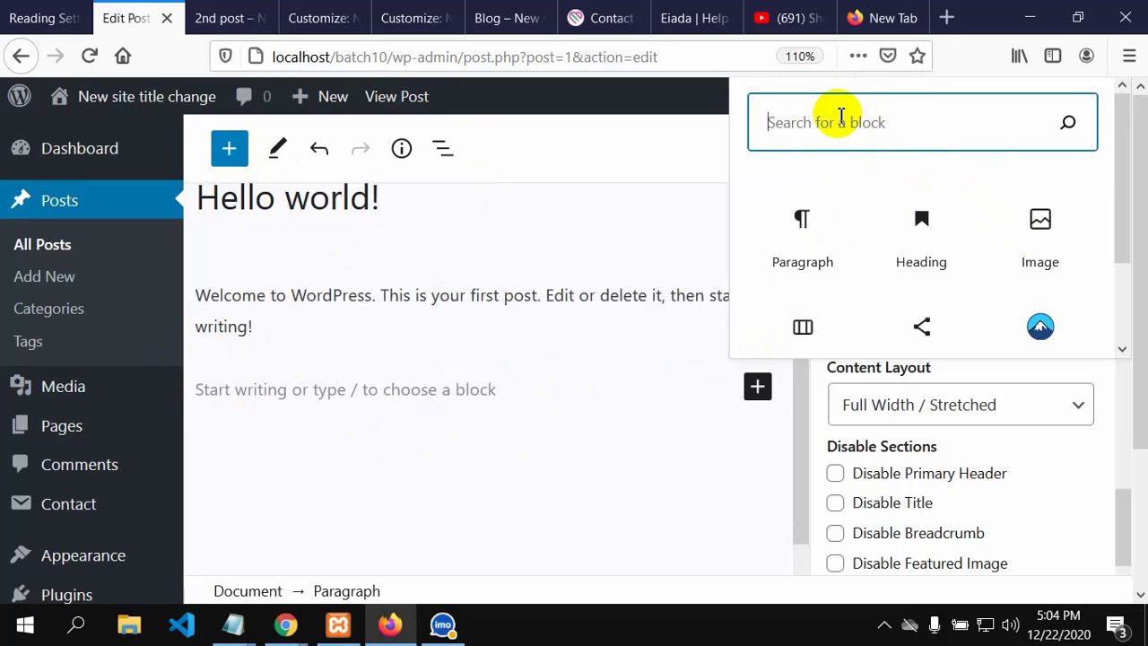
{"action": "type", "text": "bu"}
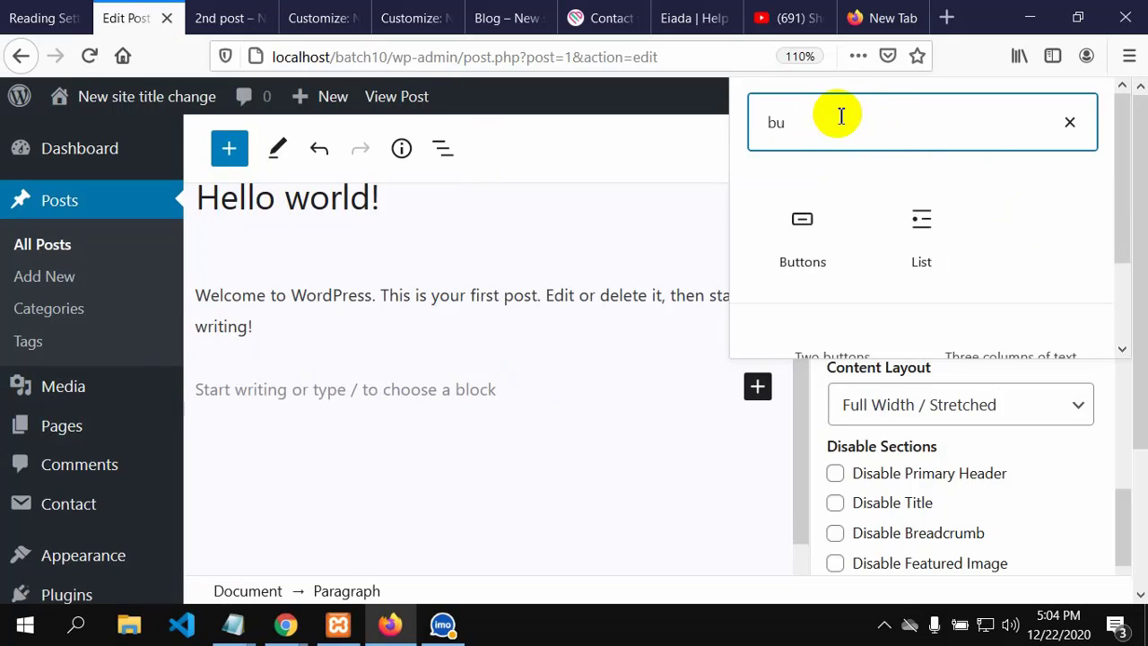
{"action": "left_click", "coordinate": [823, 269]}
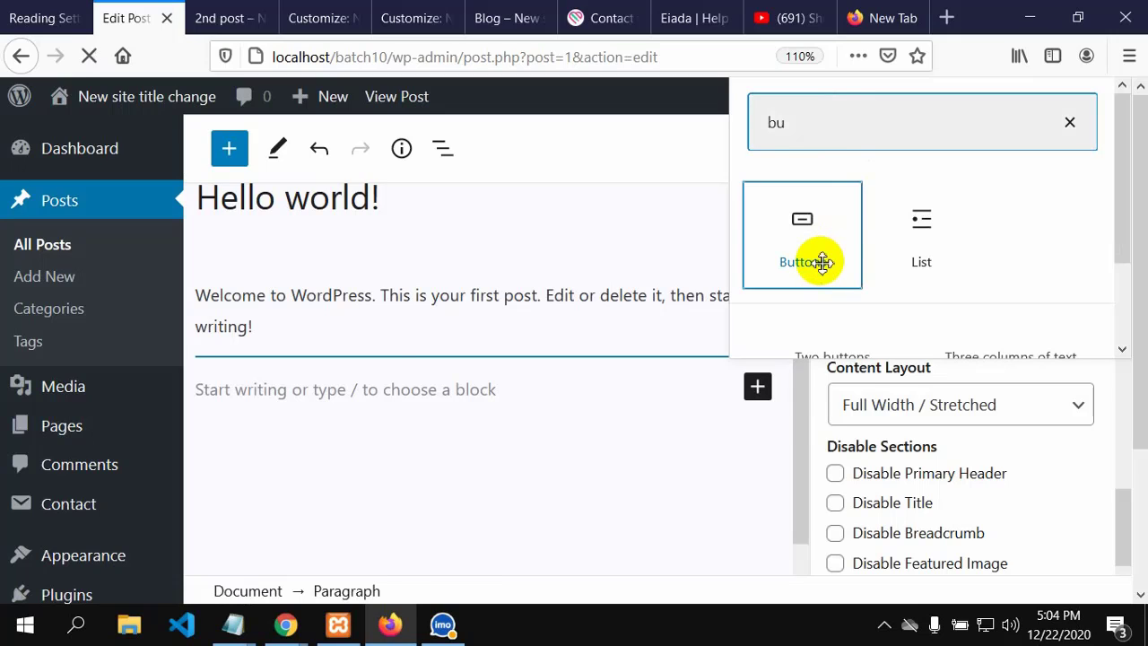
Label the new button "New".
{"action": "left_click", "coordinate": [273, 438]}
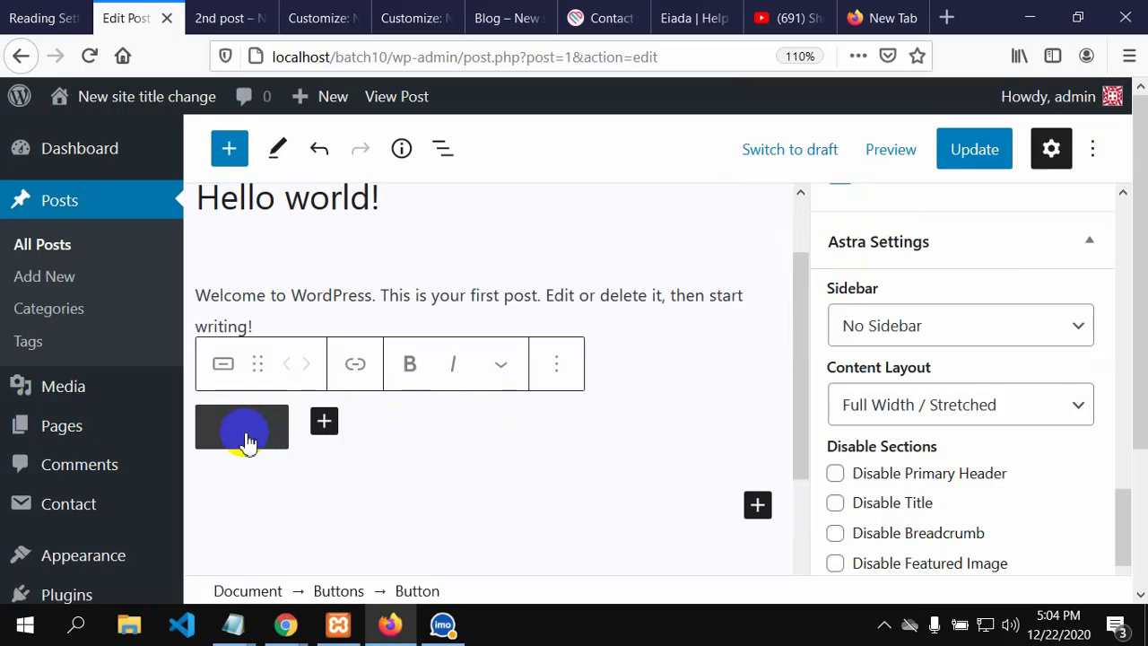
{"action": "scroll", "coordinate": [249, 439], "scroll_direction": "down", "scroll_amount": 1}
{"action": "type", "text": "N"}
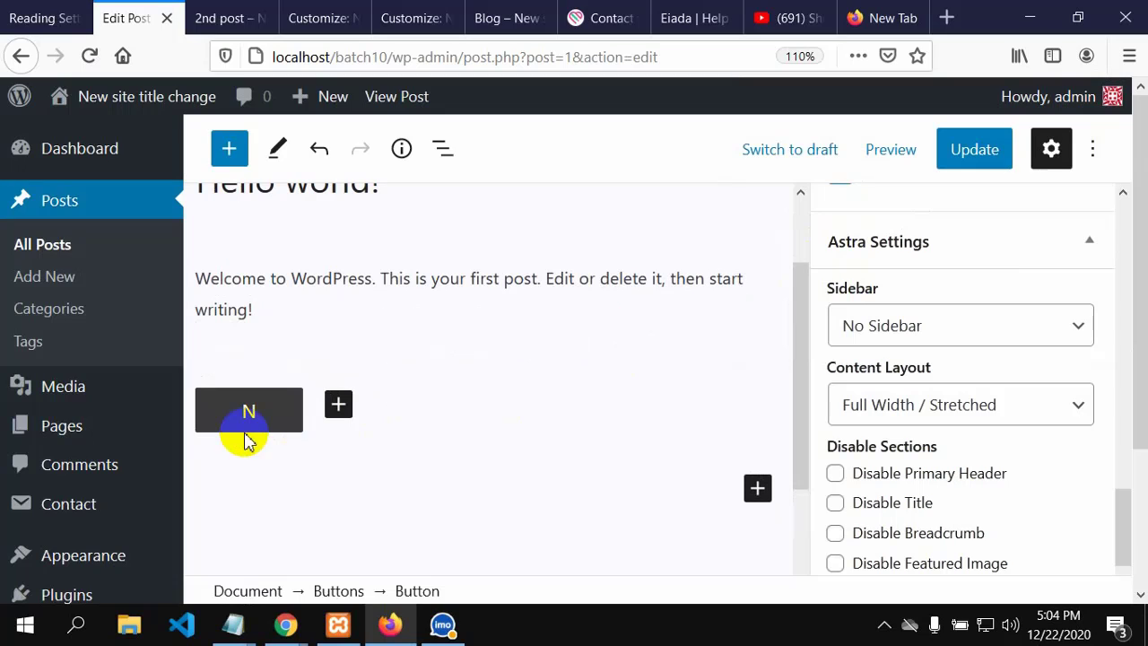
{"action": "type", "text": "ew"}
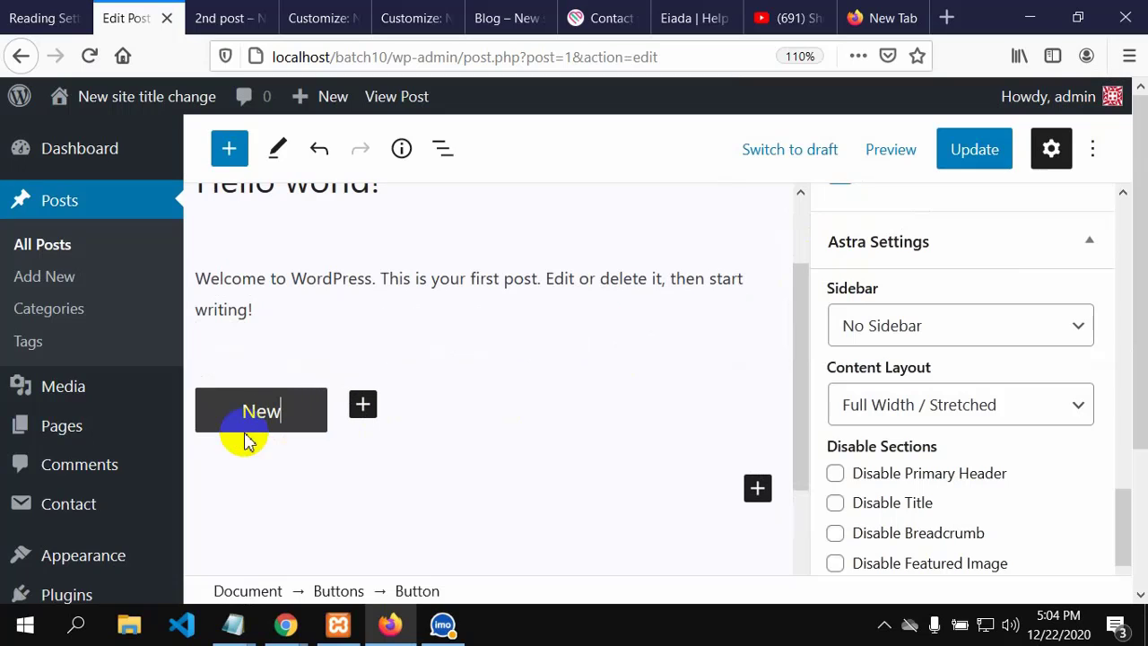
{"action": "left_click", "coordinate": [268, 415]}
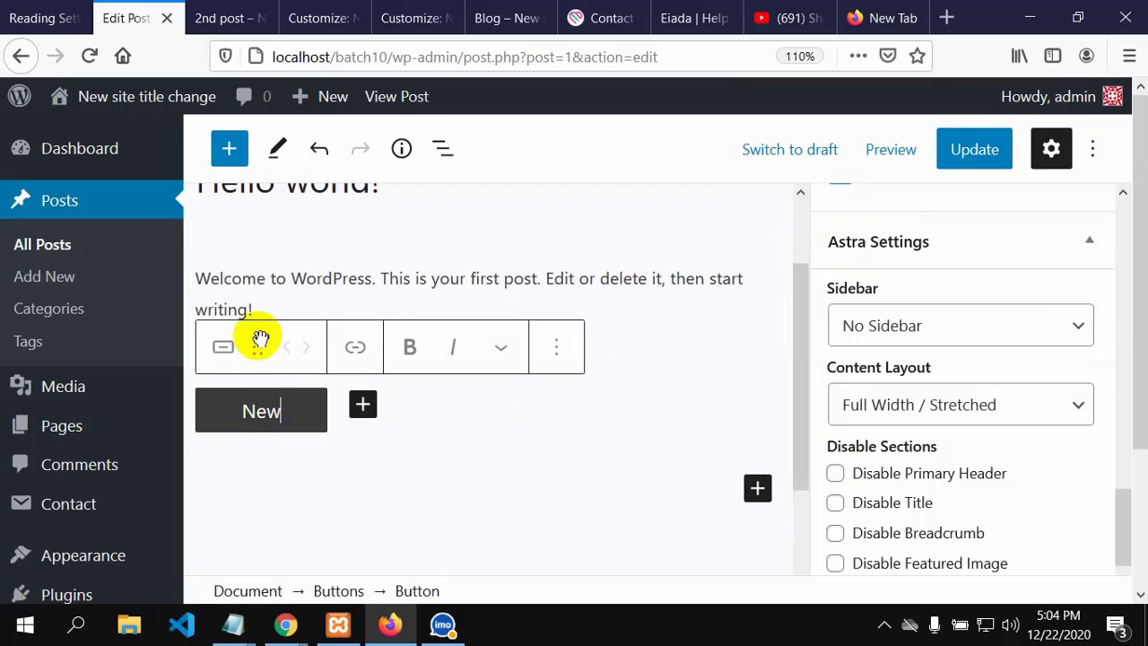
Look through the "New" button's extra text formatting options down to Text Color.
{"action": "left_click", "coordinate": [502, 352]}
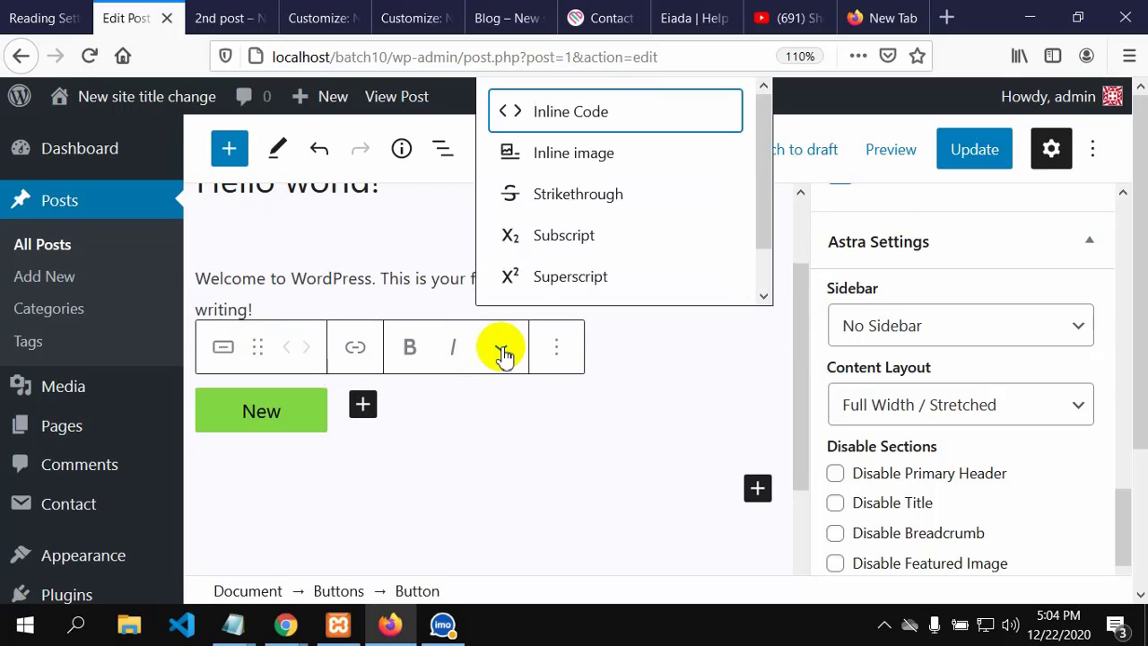
{"action": "left_click", "coordinate": [510, 359]}
{"action": "left_click", "coordinate": [507, 354]}
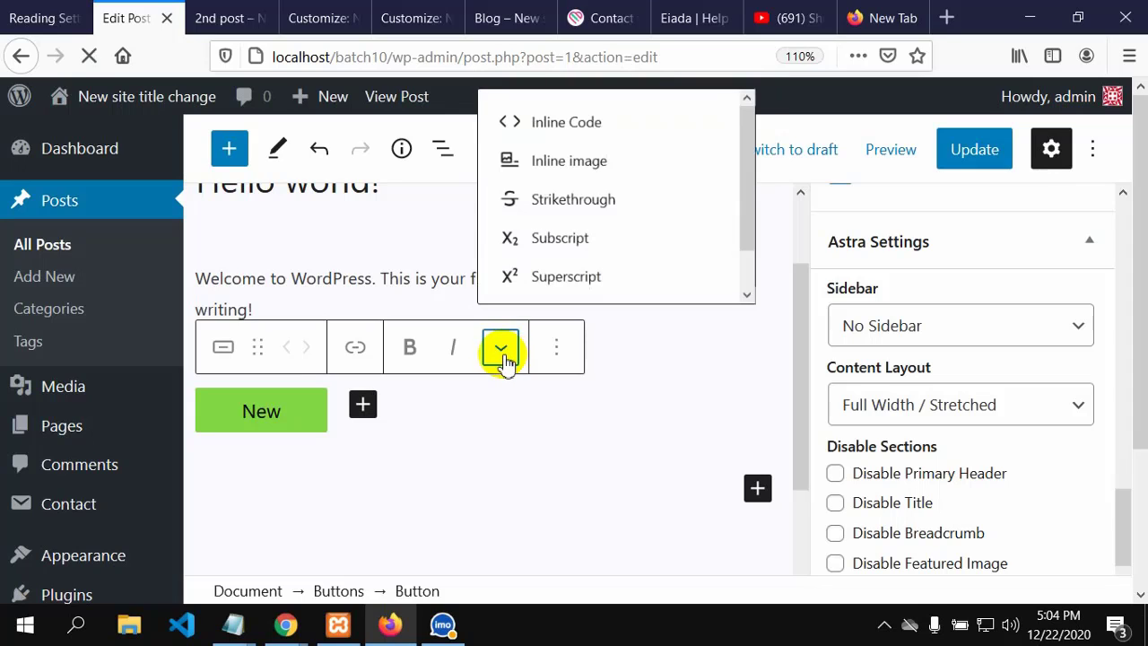
{"action": "scroll", "coordinate": [525, 240], "scroll_direction": "down", "scroll_amount": 1}
{"action": "scroll", "coordinate": [535, 274], "scroll_direction": "down", "scroll_amount": 2}
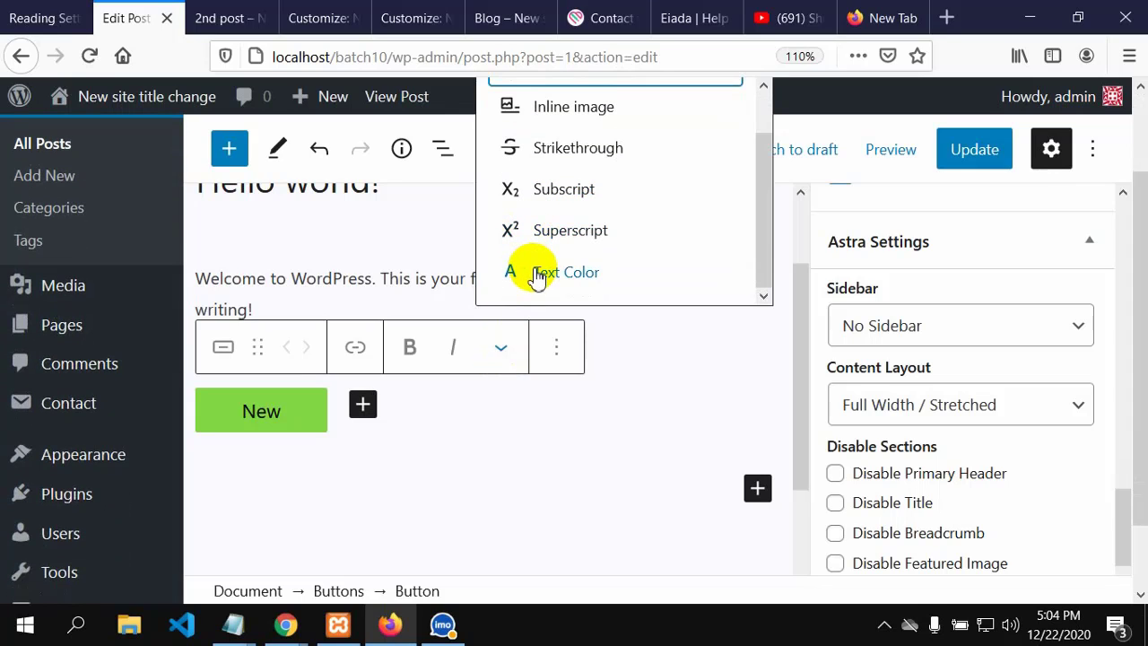
{"action": "left_click", "coordinate": [277, 346]}
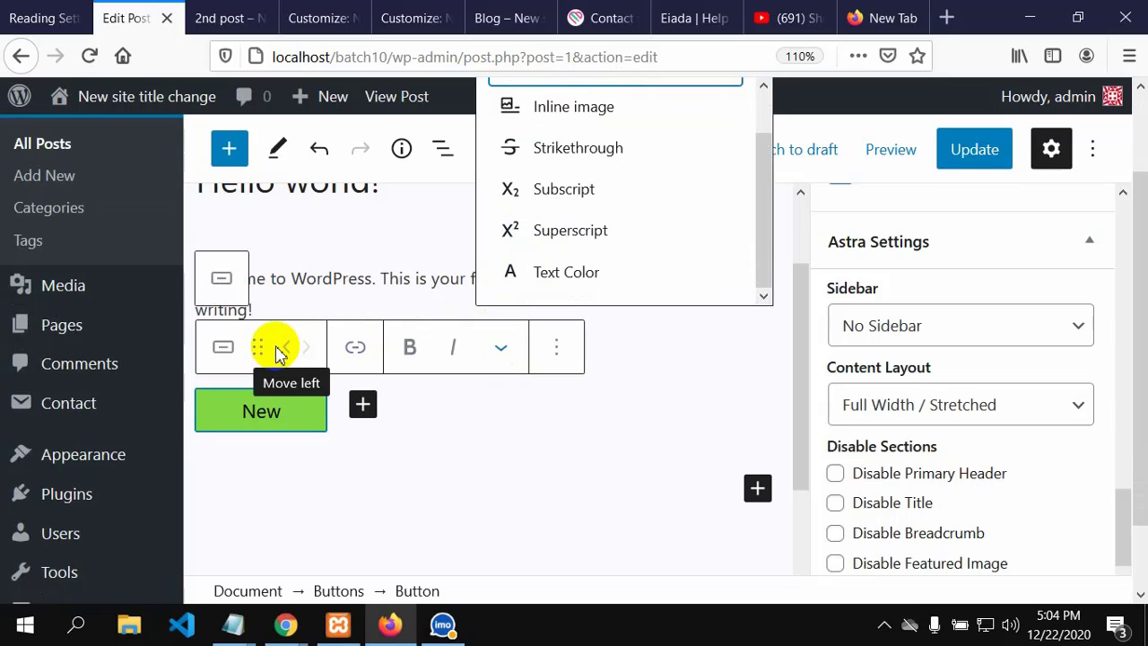
{"action": "left_click_drag", "start_coordinate": [277, 353], "coordinate": [269, 423]}
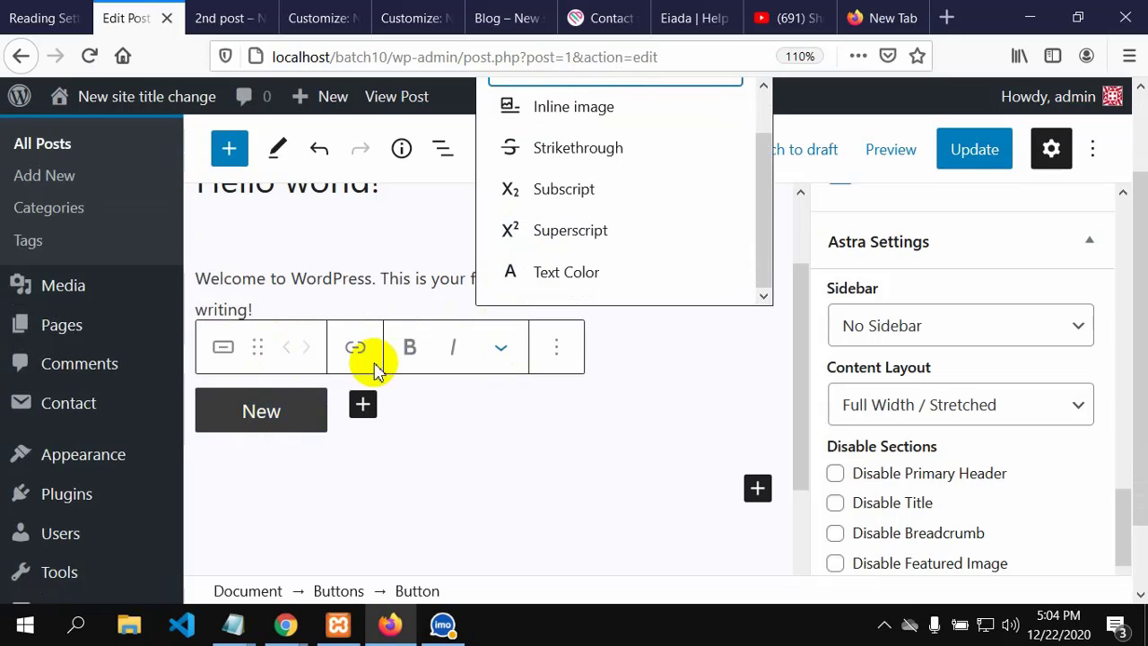
Examine the "New" button's move and link controls and its additional block options down to Remove block.
{"action": "left_click", "coordinate": [256, 349]}
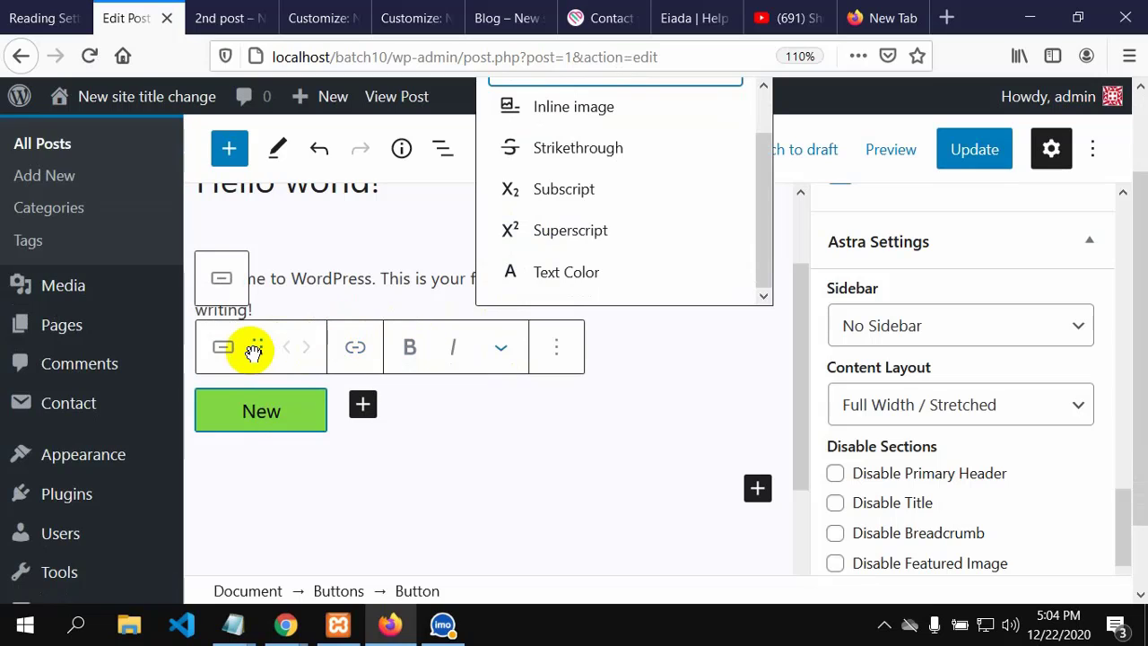
{"action": "left_click", "coordinate": [271, 351]}
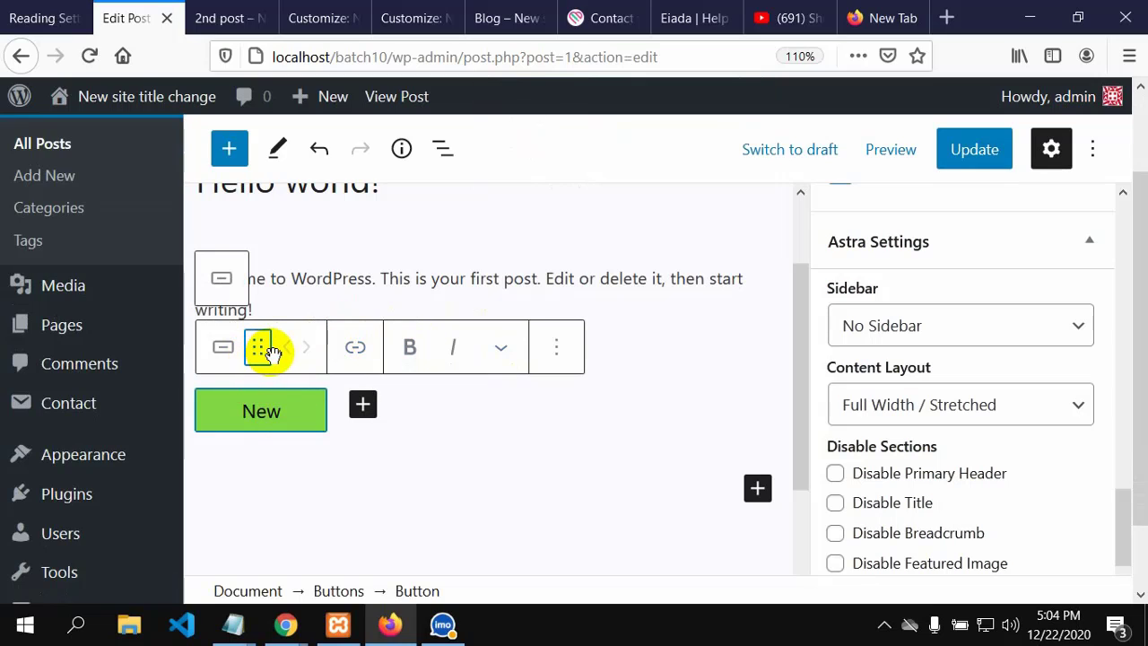
{"action": "left_click", "coordinate": [308, 350]}
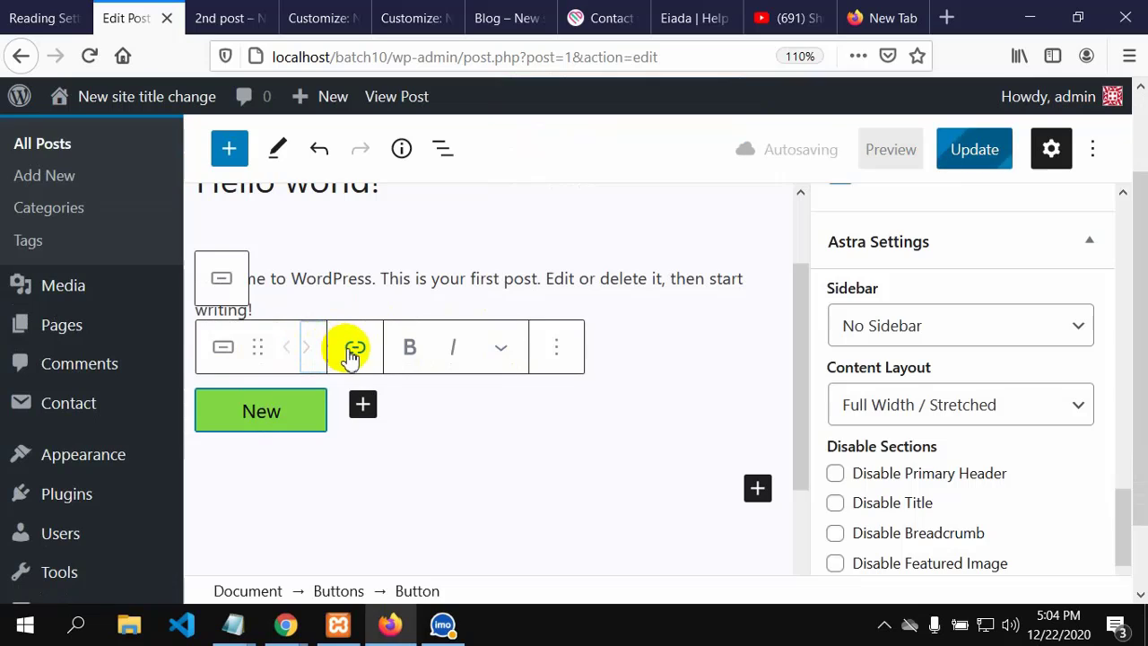
{"action": "left_click", "coordinate": [356, 354]}
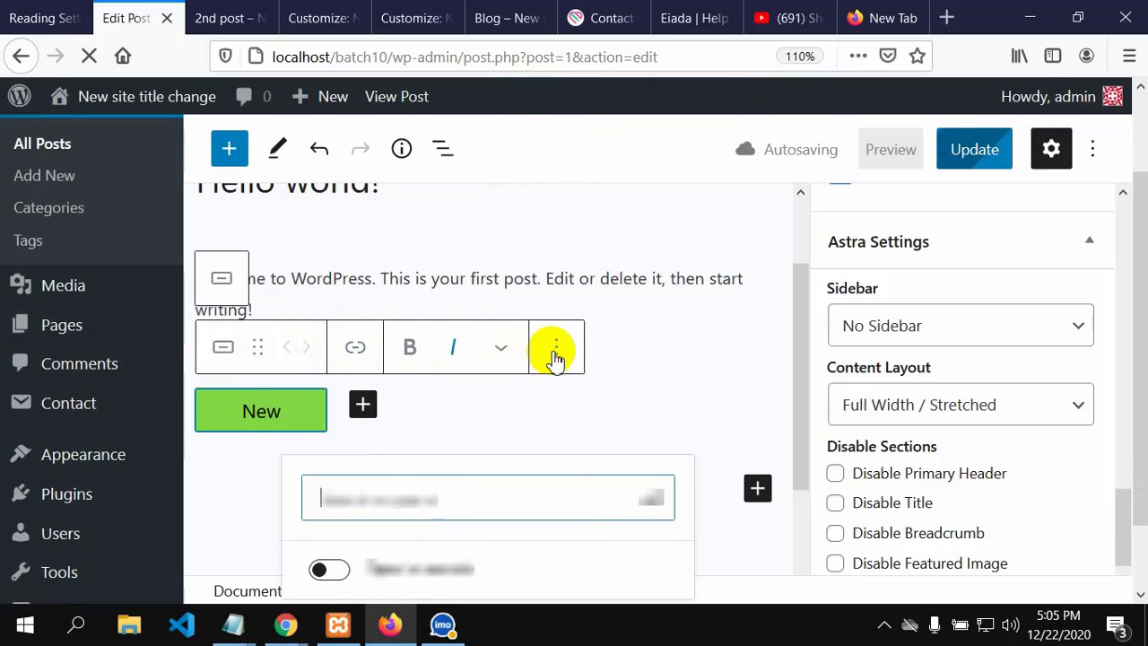
{"action": "left_click", "coordinate": [556, 354]}
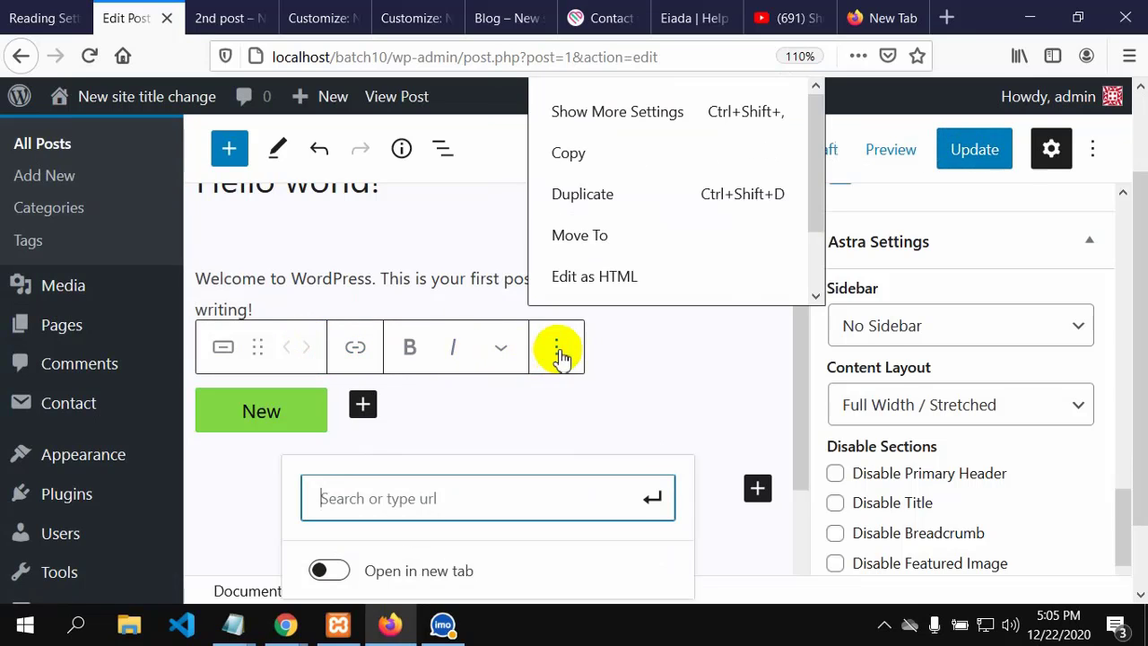
{"action": "scroll", "coordinate": [577, 257], "scroll_direction": "down", "scroll_amount": 3}
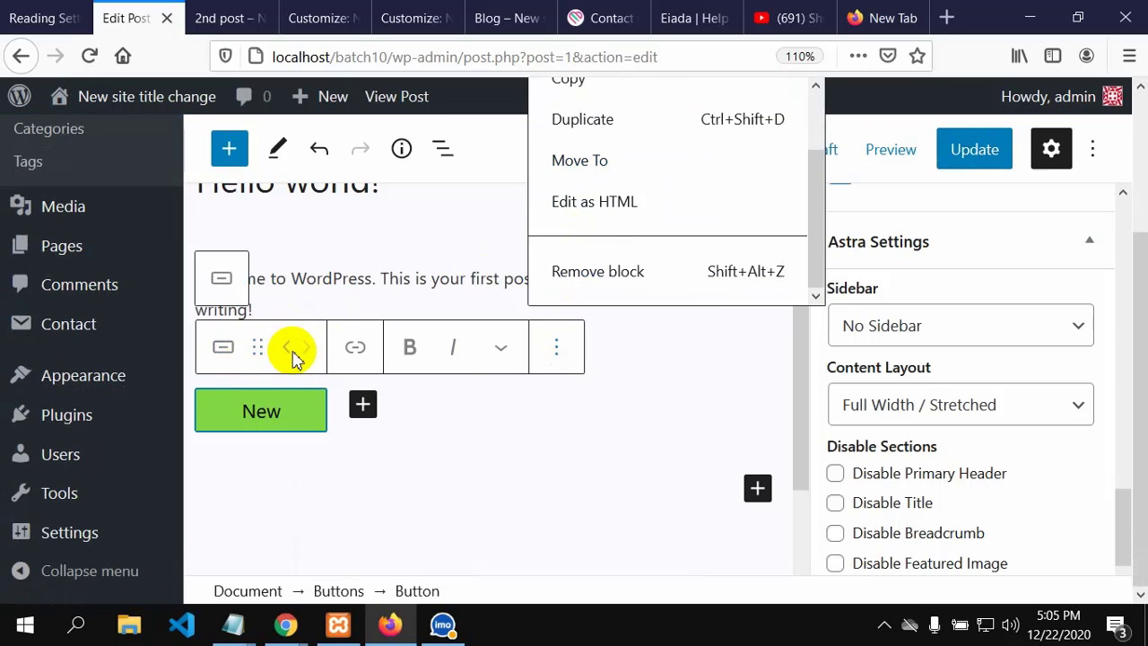
Recheck the button's inline formatting choices, from Inline Code to Text Color, and leave the block deselected.
{"action": "left_click", "coordinate": [503, 348]}
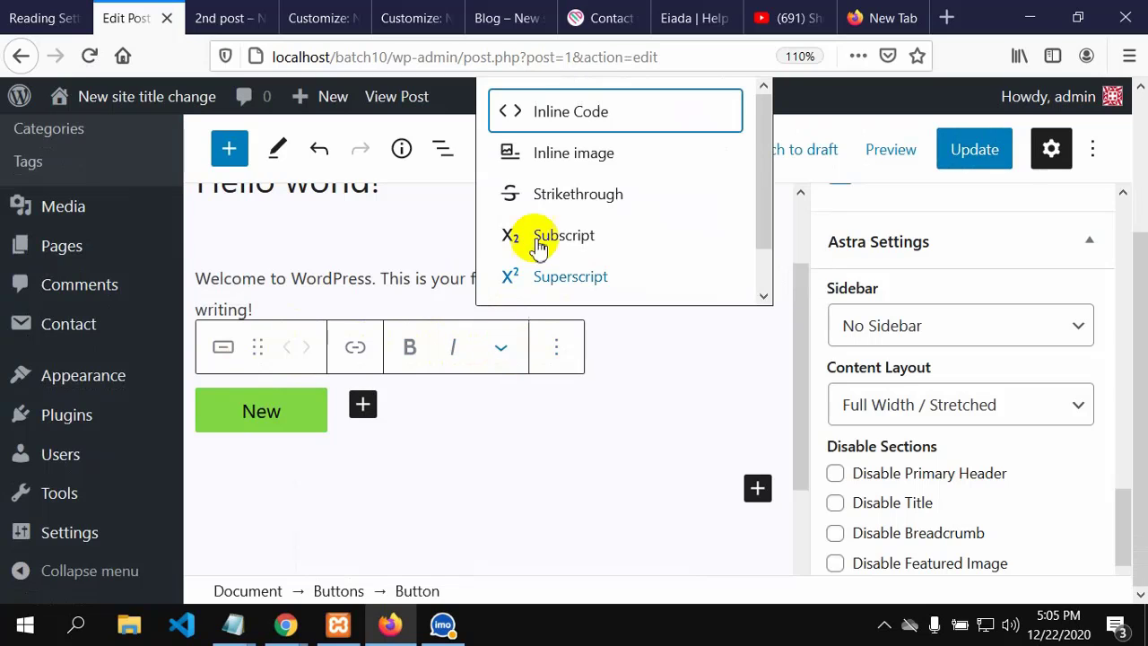
{"action": "scroll", "coordinate": [551, 218], "scroll_direction": "down", "scroll_amount": 1}
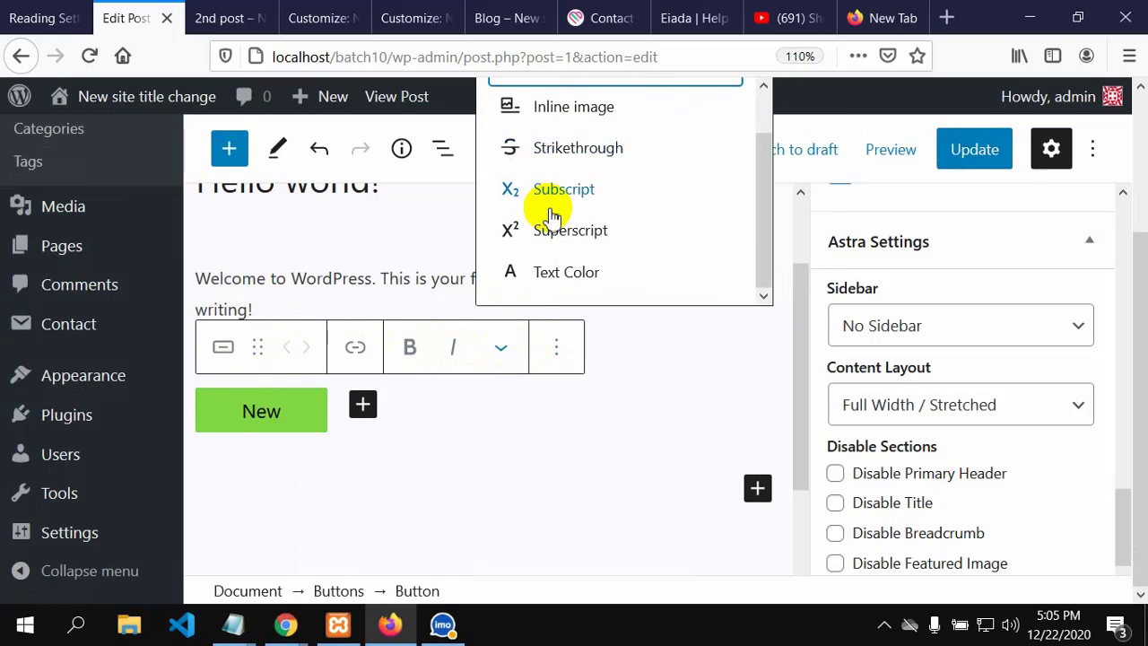
{"action": "scroll", "coordinate": [408, 382], "scroll_direction": "down", "scroll_amount": 2}
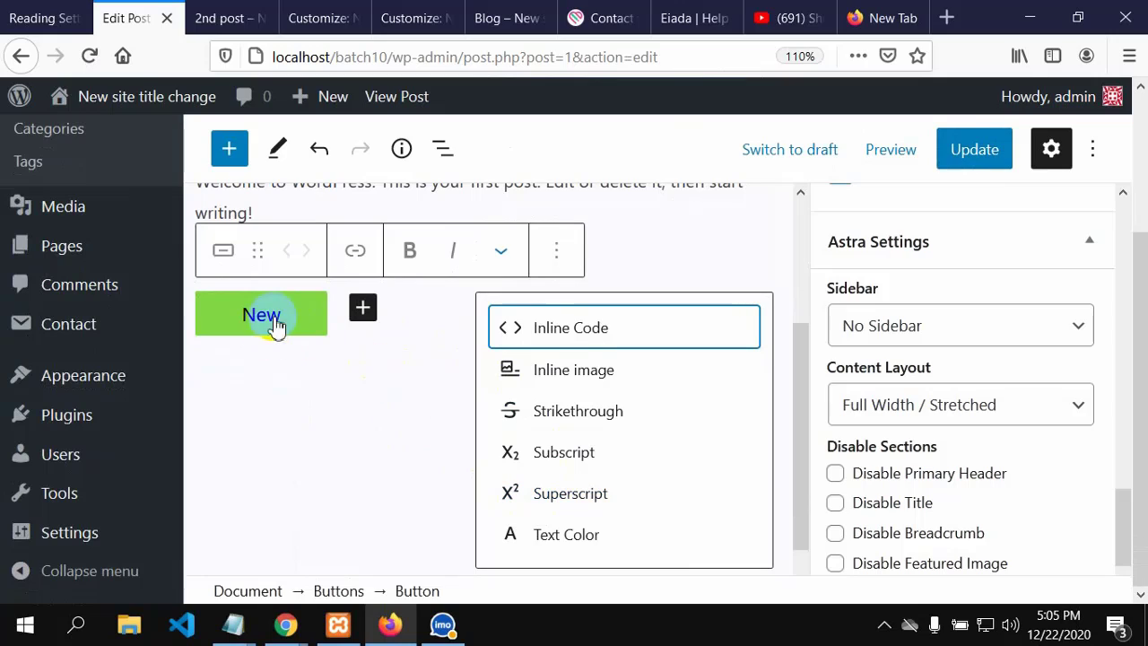
{"action": "left_click", "coordinate": [358, 331]}
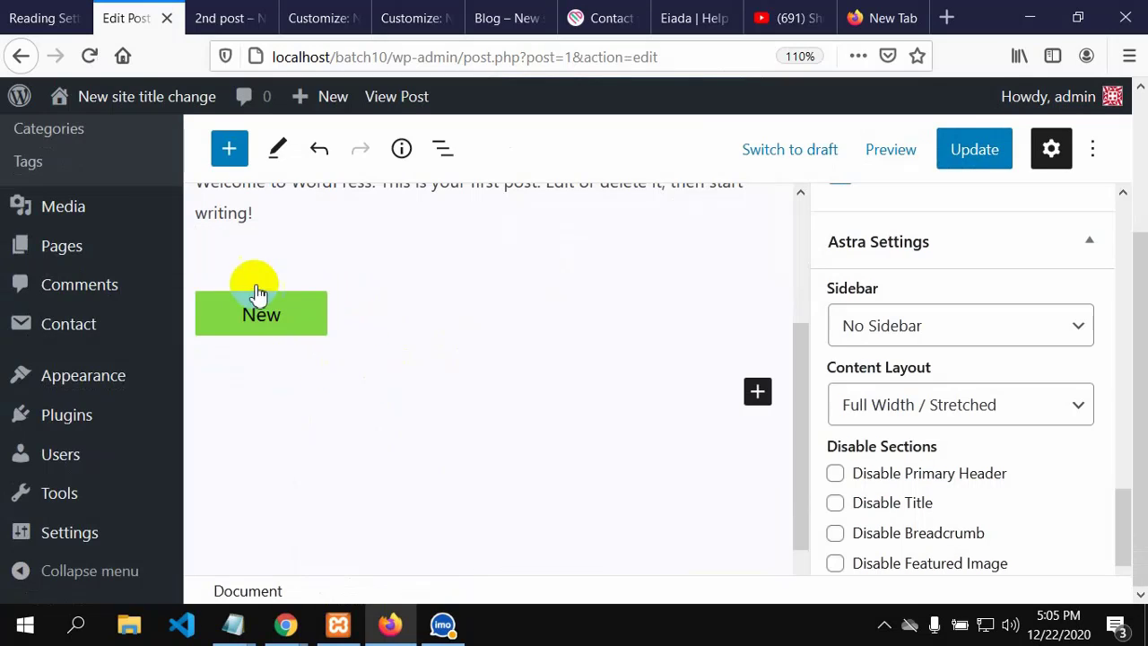
Select the "New" button and review its block settings, from Styles through Border radius to Link settings.
{"action": "left_click", "coordinate": [210, 329]}
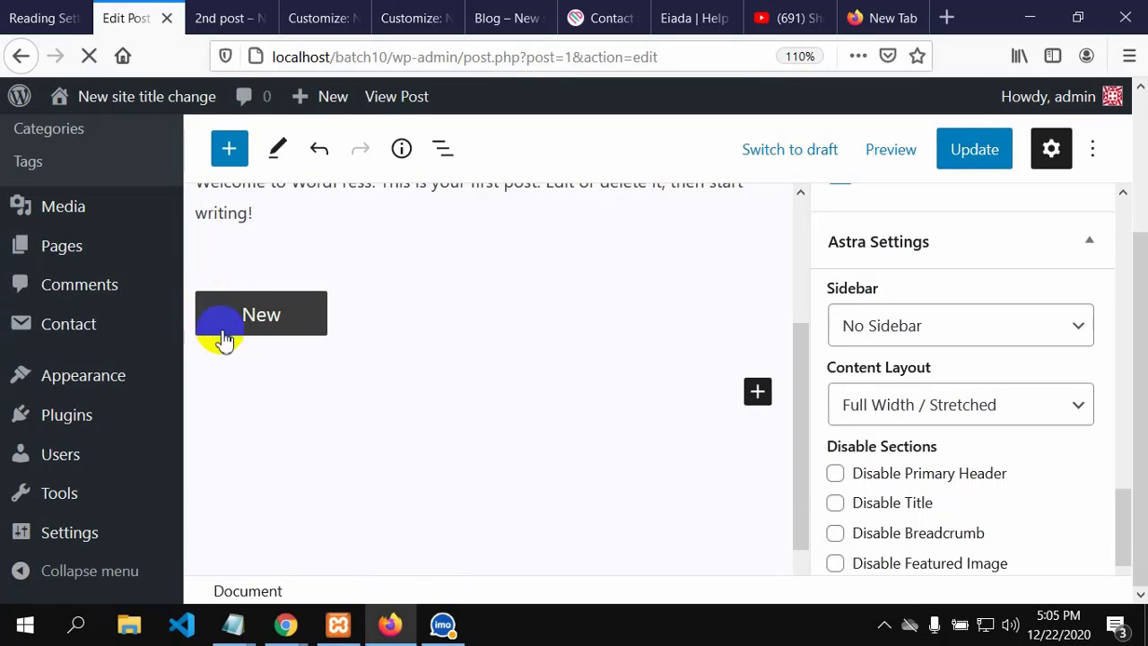
{"action": "left_click", "coordinate": [315, 322]}
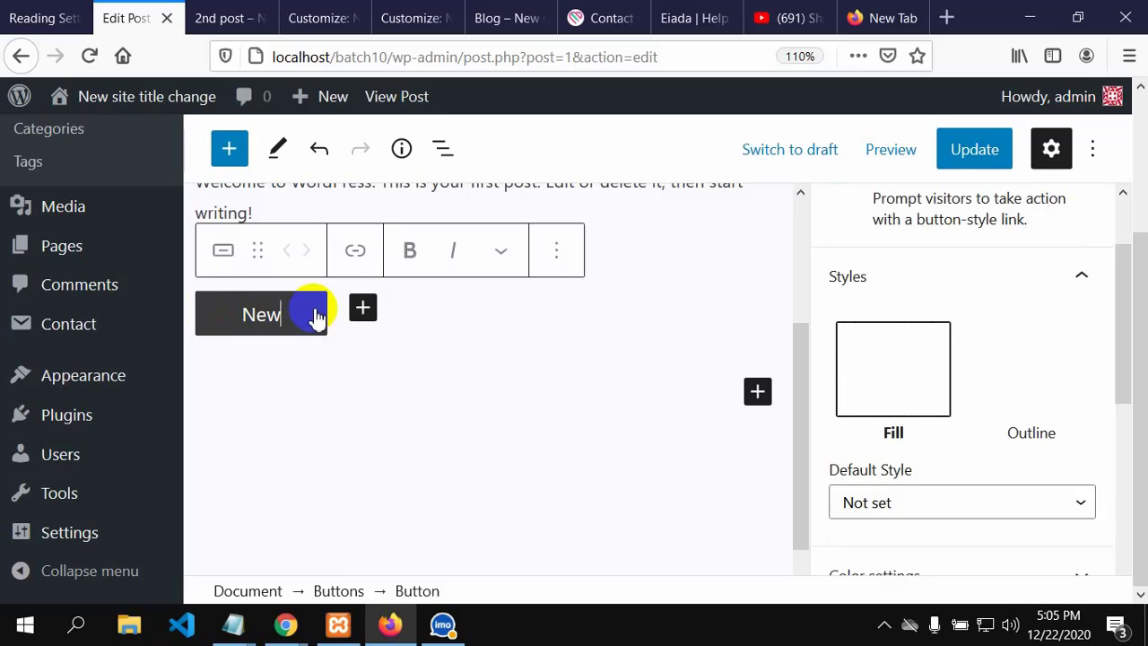
{"action": "scroll", "coordinate": [801, 389], "scroll_direction": "down", "scroll_amount": 1}
{"action": "scroll", "coordinate": [948, 423], "scroll_direction": "down", "scroll_amount": 5}
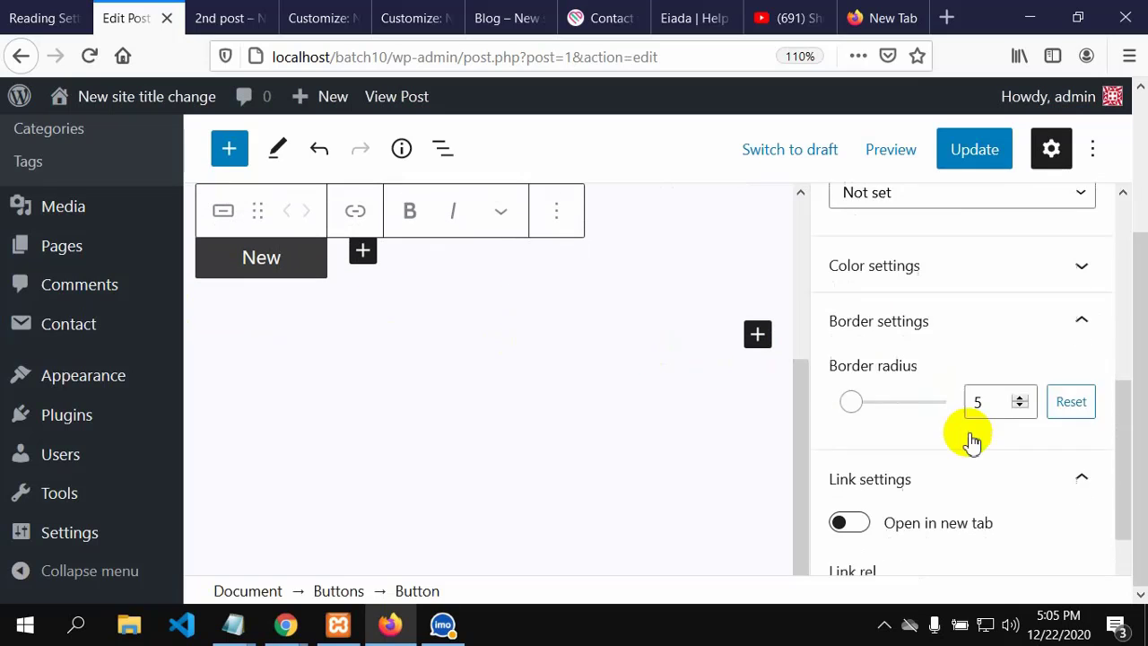
{"action": "scroll", "coordinate": [972, 440], "scroll_direction": "down", "scroll_amount": 2}
{"action": "scroll", "coordinate": [358, 309], "scroll_direction": "up", "scroll_amount": 3}
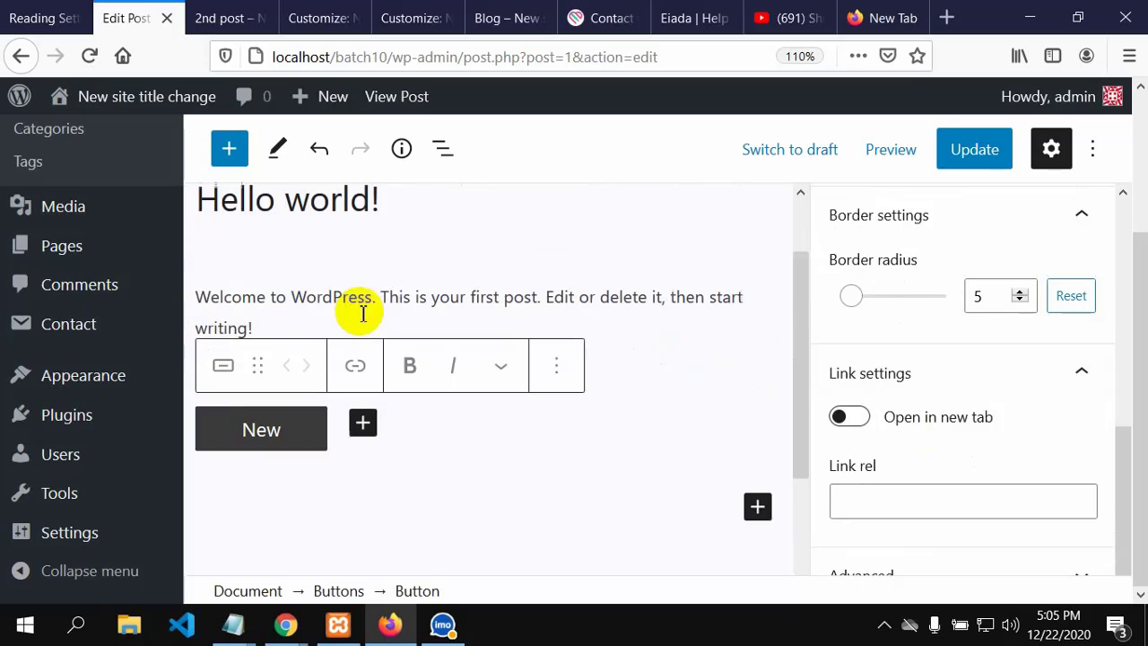
Check the button's additional block options and its Fill and Outline style choices.
{"action": "left_click", "coordinate": [556, 388]}
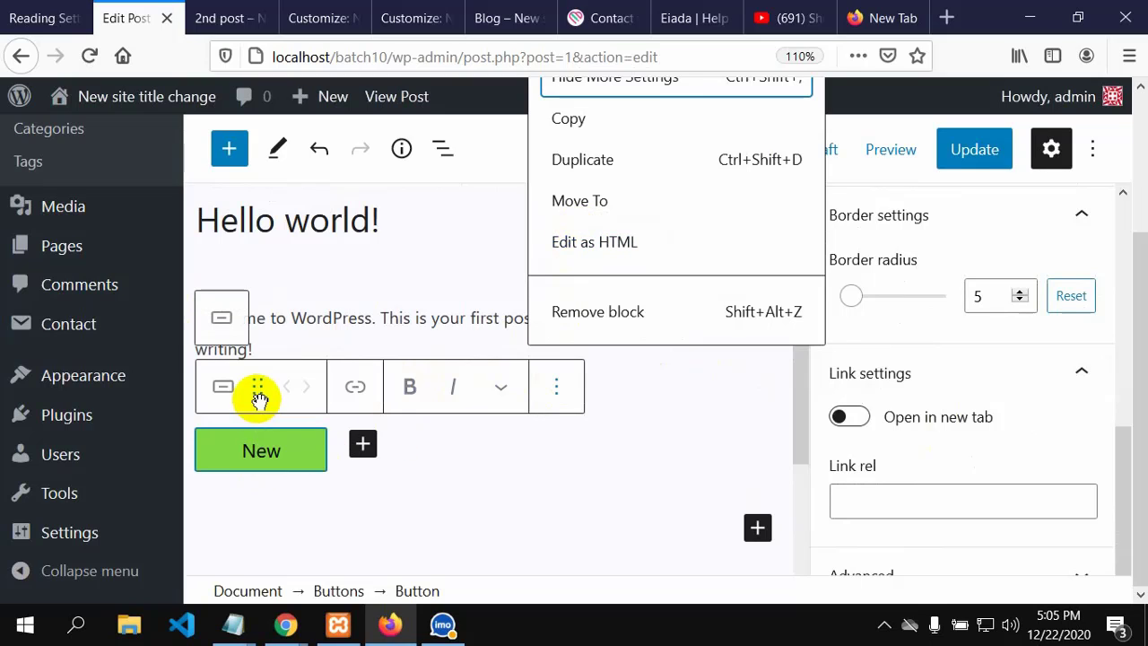
{"action": "left_click", "coordinate": [223, 390]}
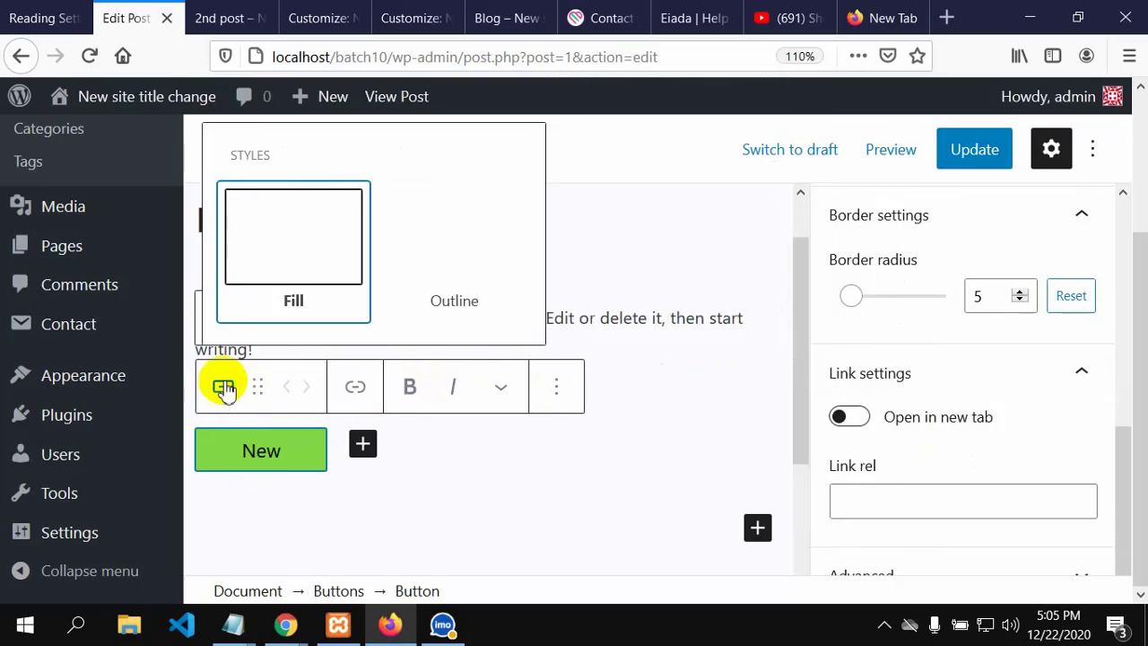
{"action": "scroll", "coordinate": [414, 309], "scroll_direction": "up", "scroll_amount": 3}
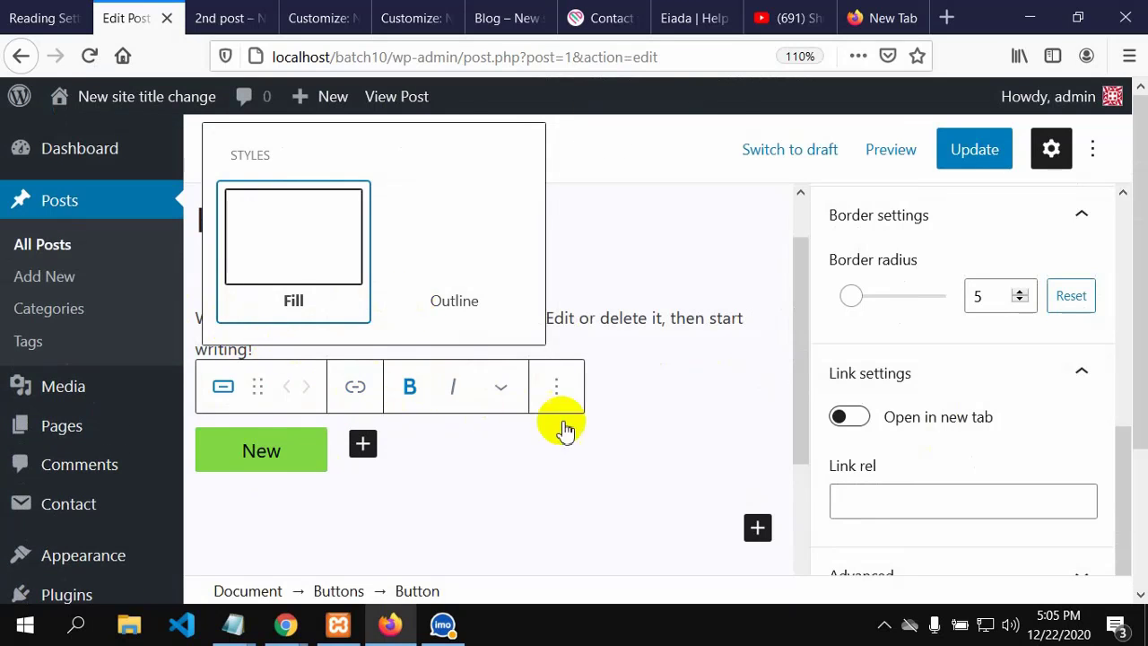
Hide the block settings sidebar and check the "New" button's additional block options down to Remove block.
{"action": "left_click", "coordinate": [1051, 150]}
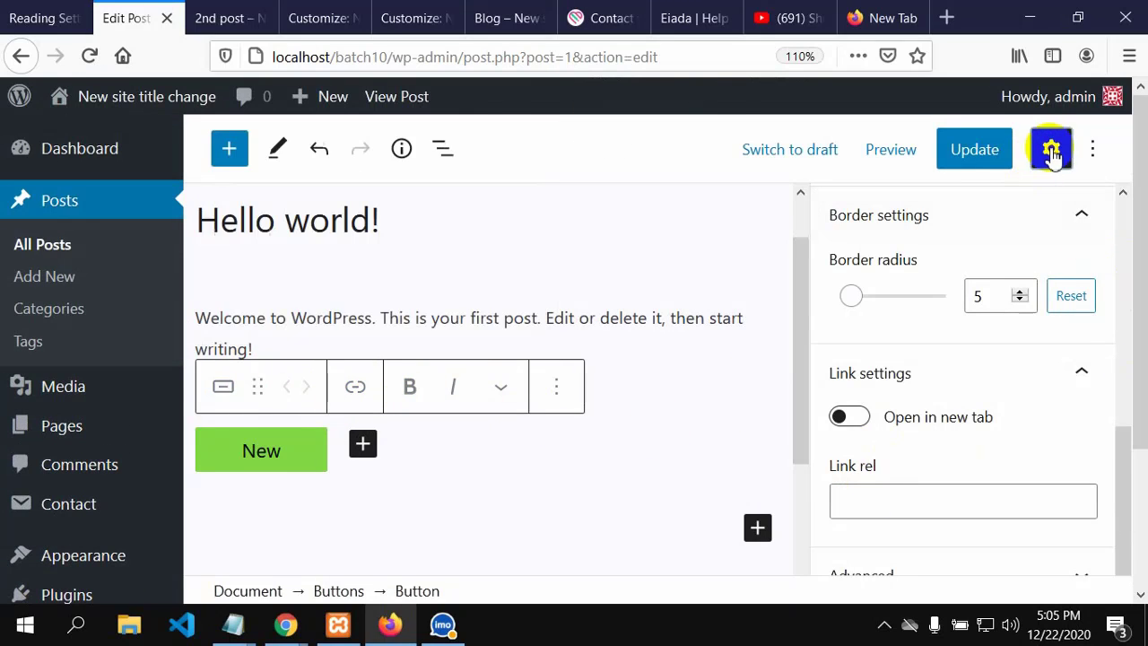
{"action": "left_click", "coordinate": [1051, 151]}
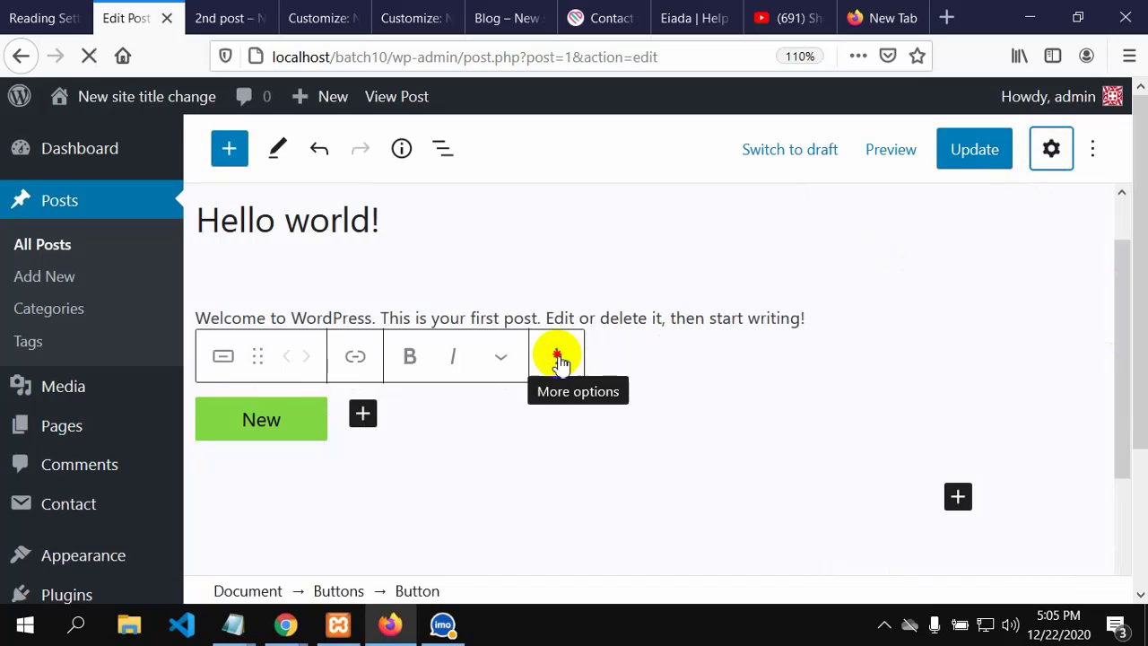
{"action": "left_click", "coordinate": [557, 359]}
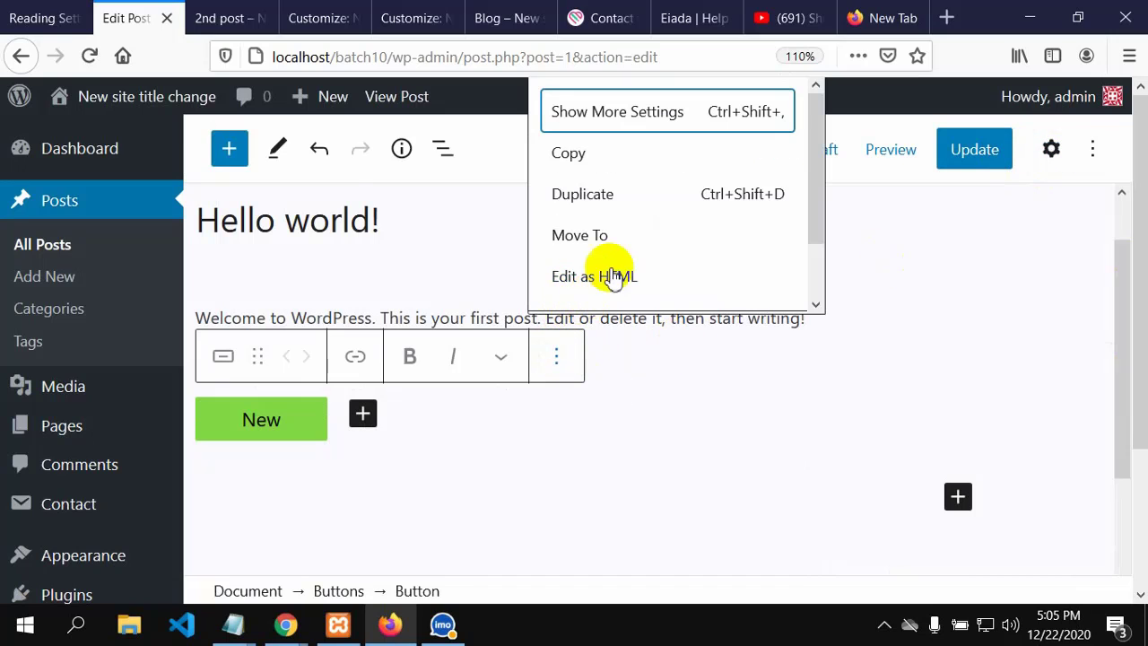
{"action": "scroll", "coordinate": [632, 229], "scroll_direction": "down", "scroll_amount": 1}
{"action": "scroll", "coordinate": [644, 229], "scroll_direction": "up", "scroll_amount": 1}
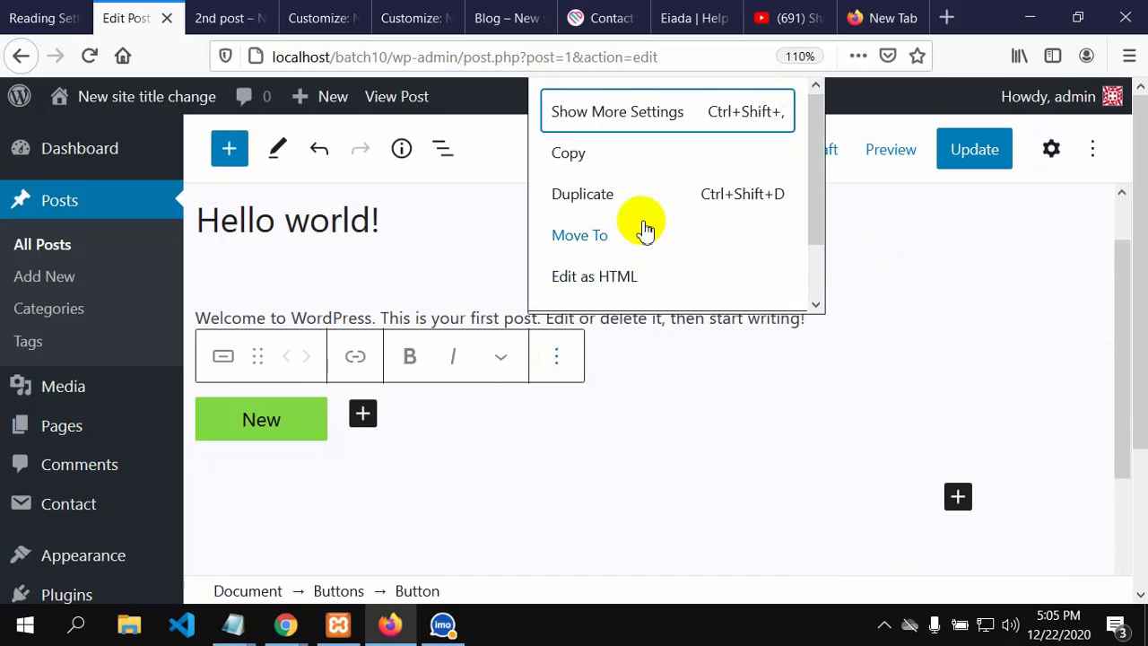
{"action": "scroll", "coordinate": [634, 208], "scroll_direction": "down", "scroll_amount": 1}
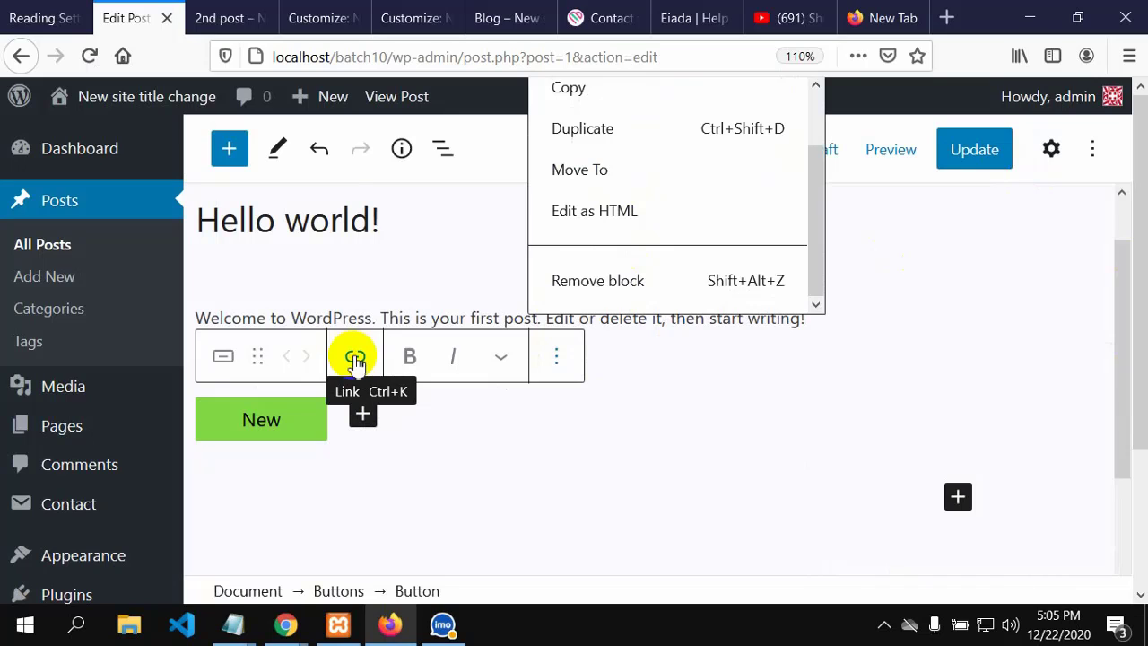
Examine the "New" button's link, bold, italic and inline formatting controls, along with its additional options and context menu.
{"action": "left_click", "coordinate": [355, 359]}
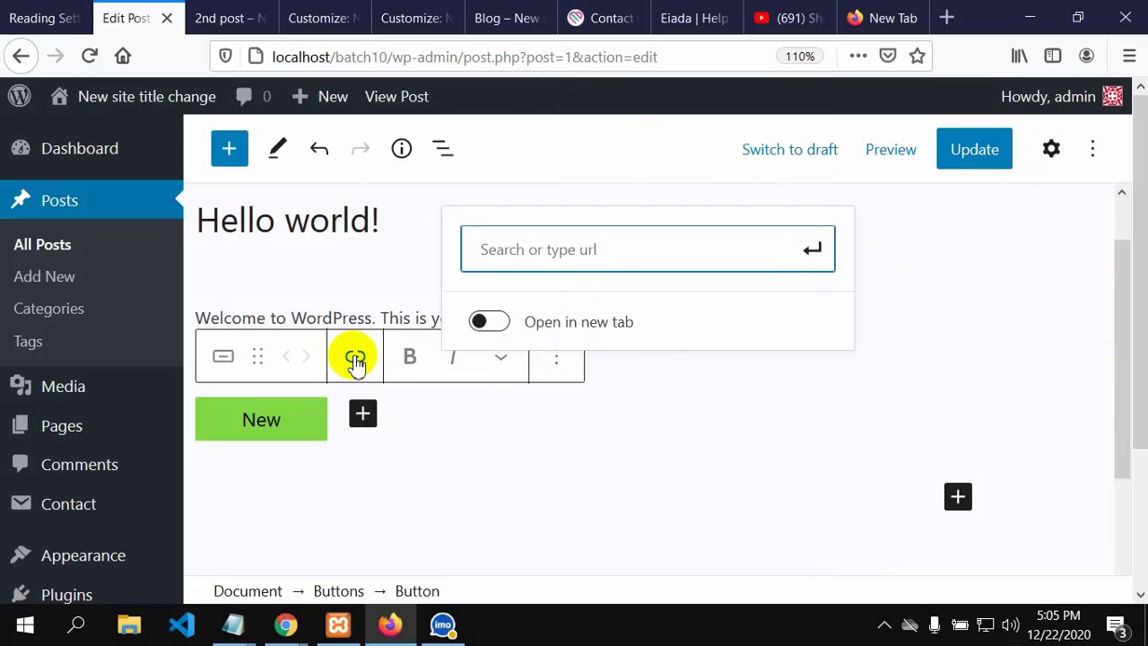
{"action": "left_click", "coordinate": [415, 363]}
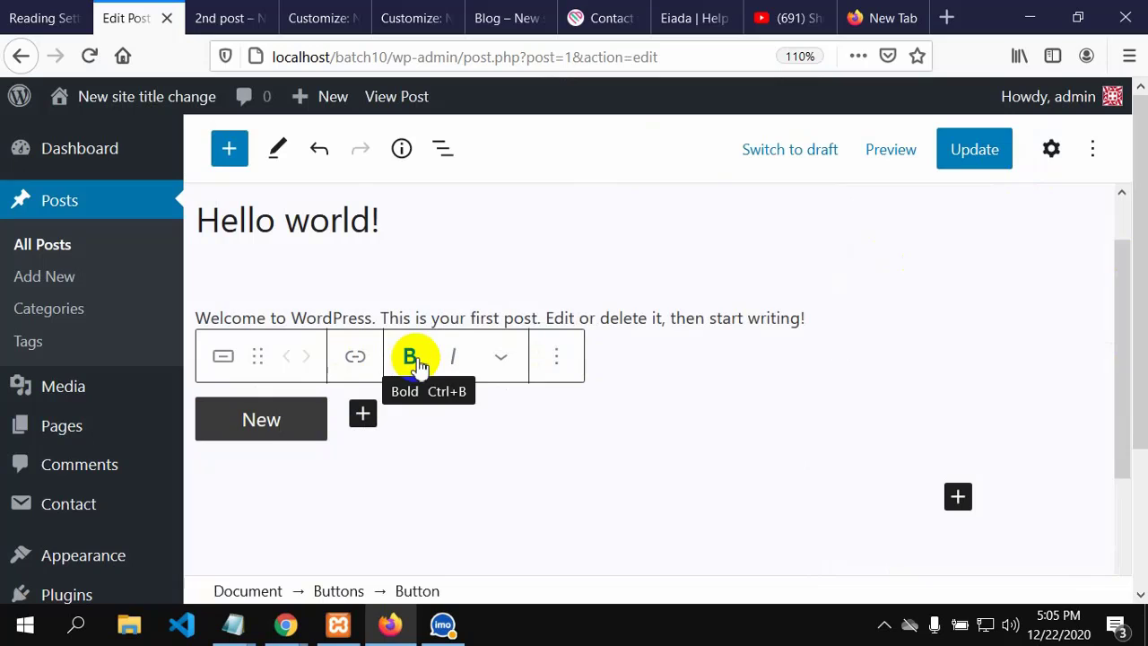
{"action": "left_click", "coordinate": [461, 361]}
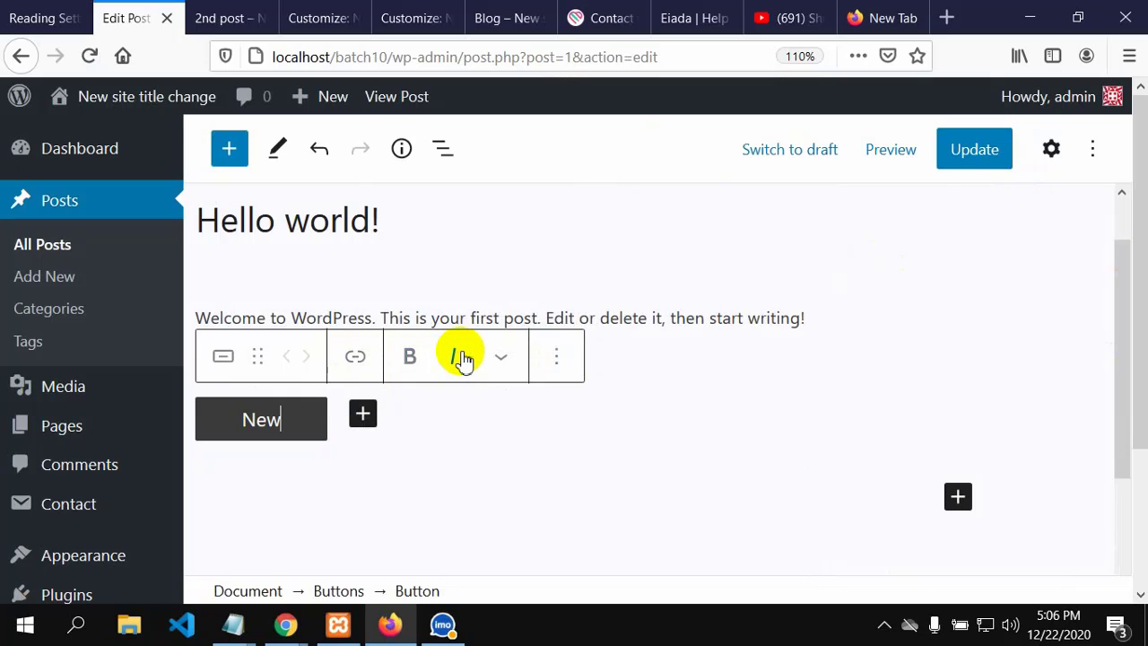
{"action": "left_click", "coordinate": [509, 363]}
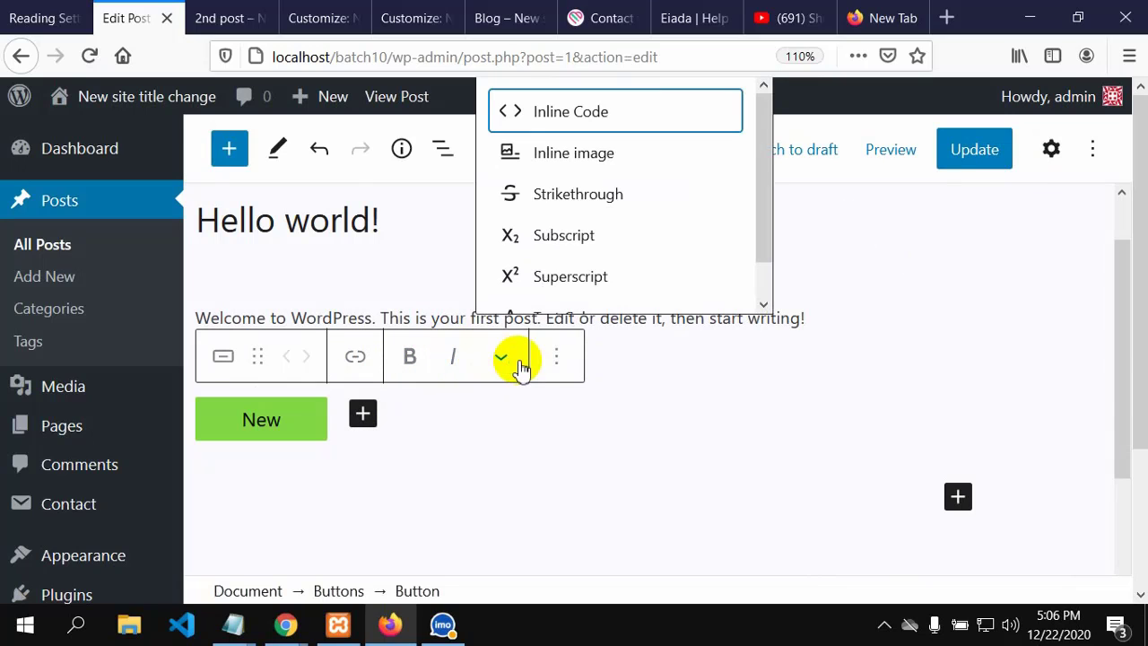
{"action": "scroll", "coordinate": [513, 274], "scroll_direction": "down", "scroll_amount": 3}
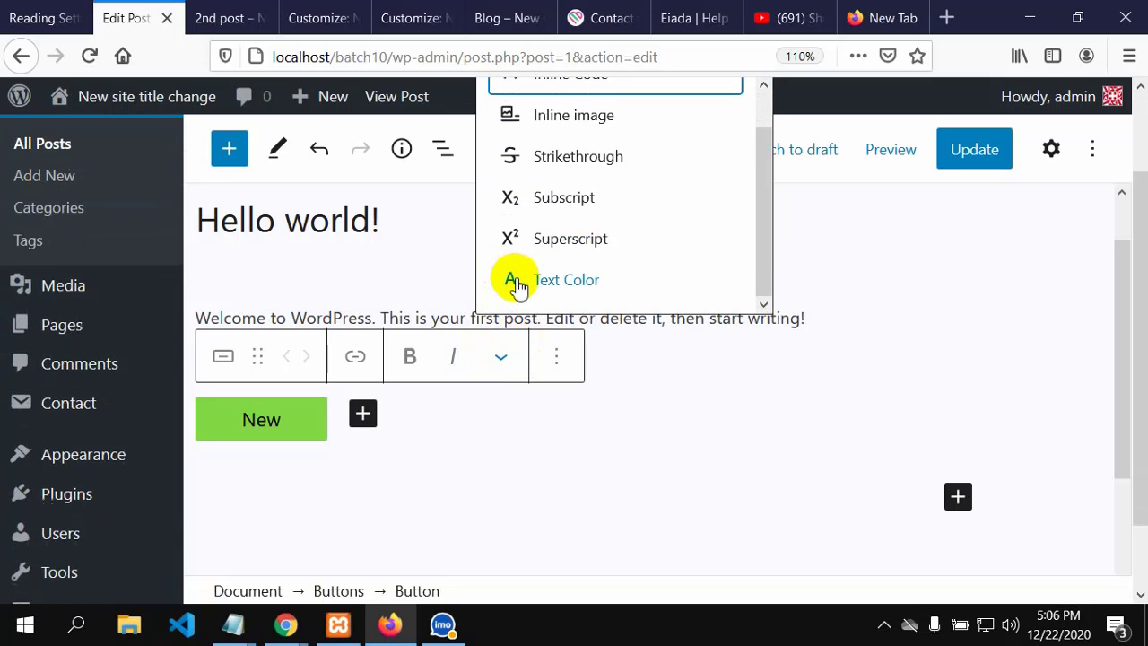
{"action": "scroll", "coordinate": [524, 278], "scroll_direction": "up", "scroll_amount": 5}
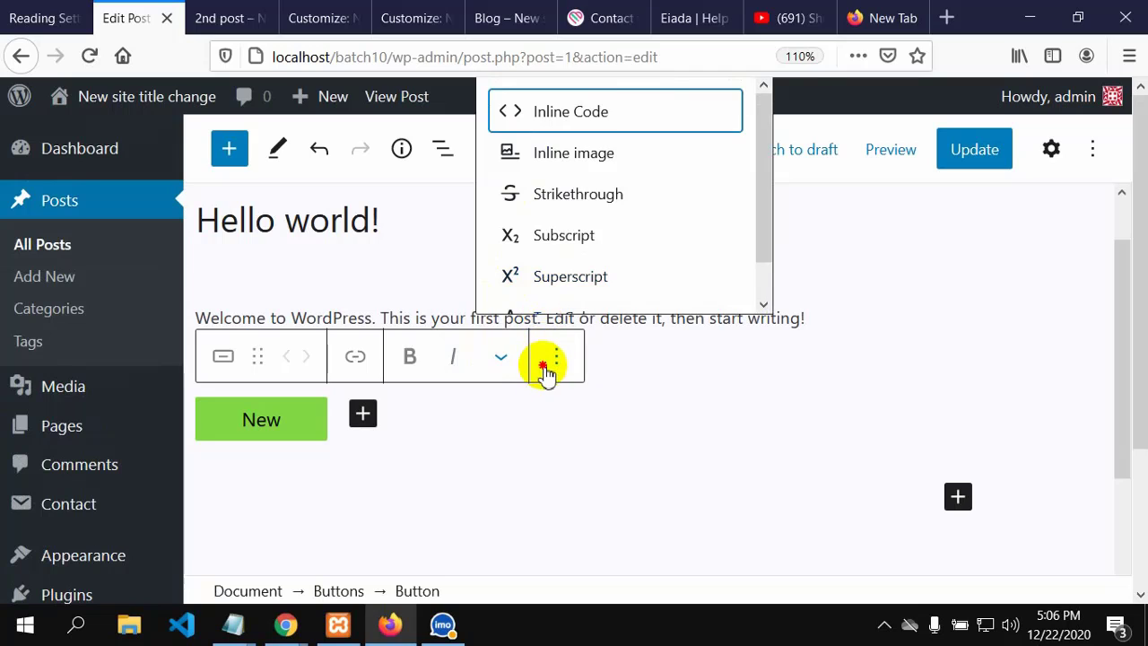
{"action": "left_click", "coordinate": [543, 367]}
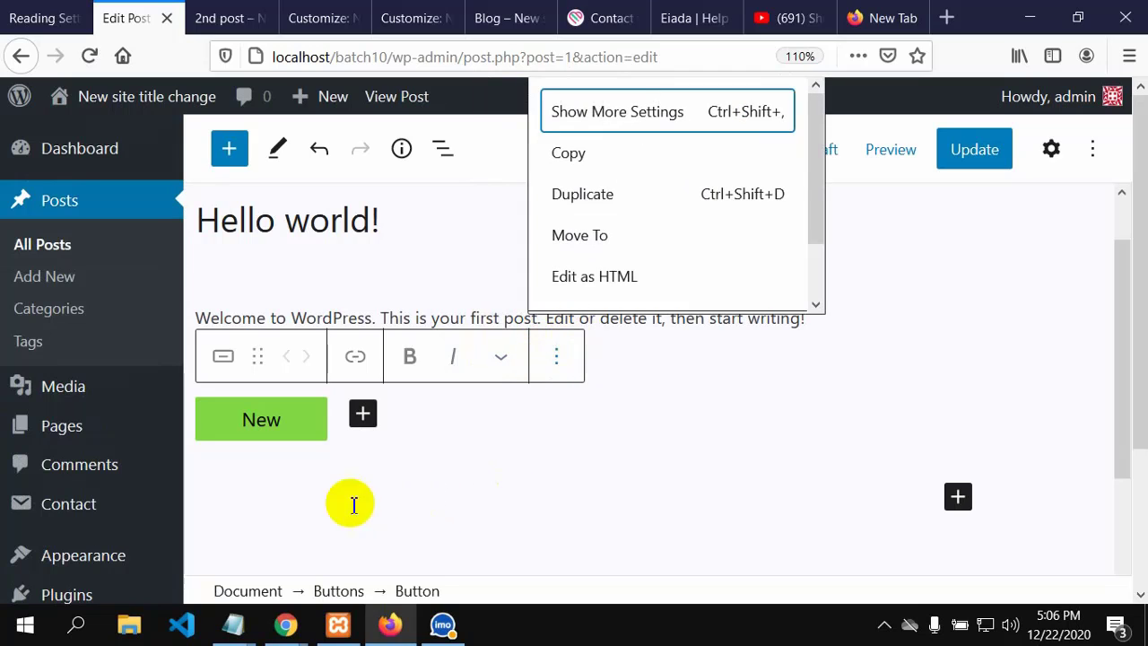
{"action": "left_click", "coordinate": [231, 495]}
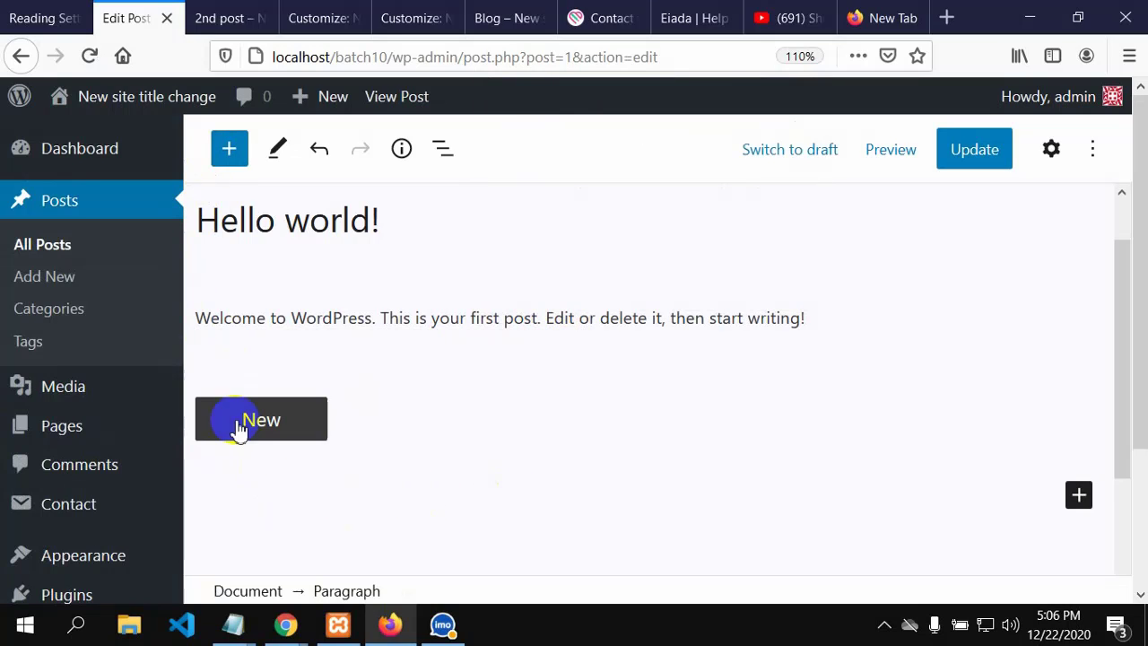
{"action": "right_click", "coordinate": [216, 435]}
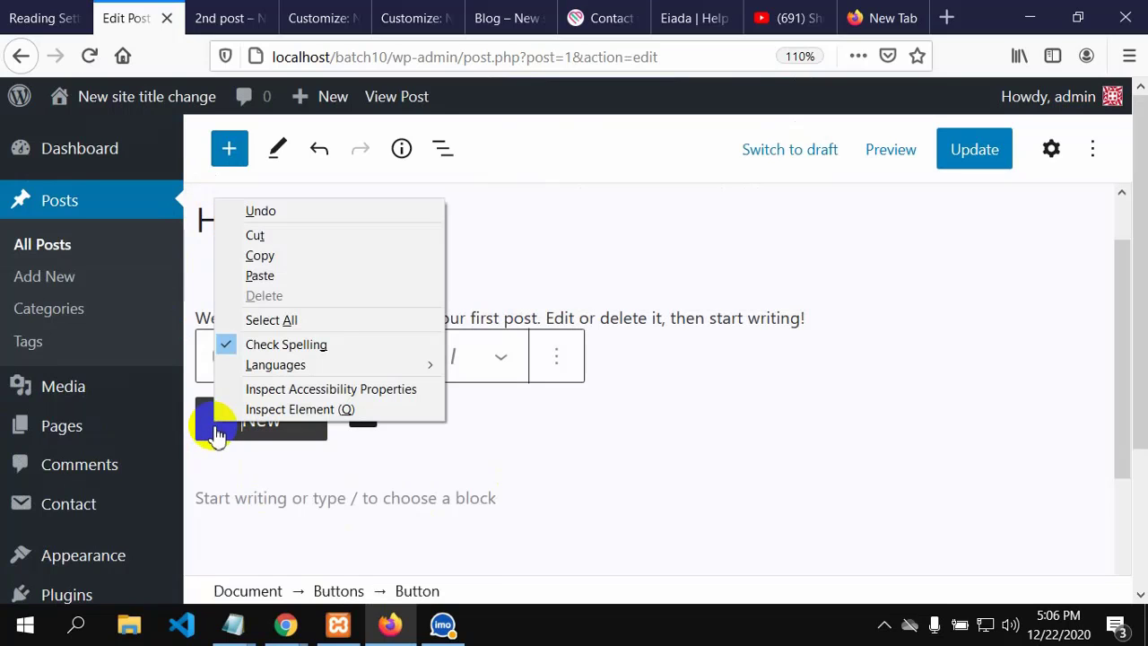
{"action": "left_click", "coordinate": [232, 460]}
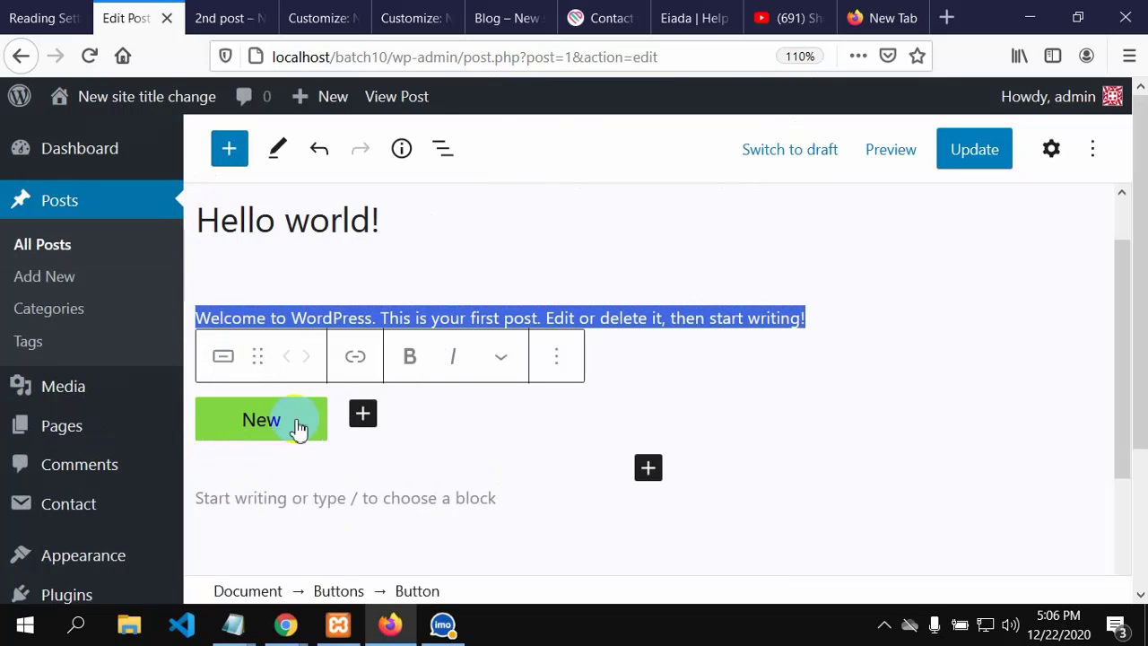
Select the parent Buttons block containing "New" and set its alignment to Align center.
{"action": "left_click", "coordinate": [268, 368]}
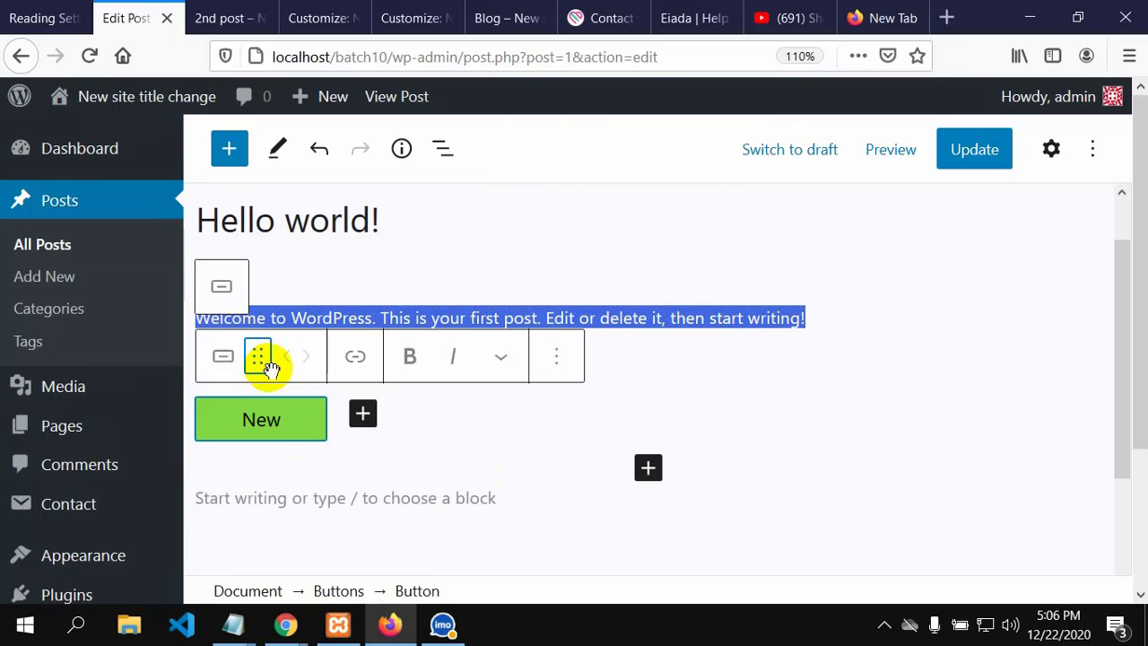
{"action": "left_click", "coordinate": [224, 289]}
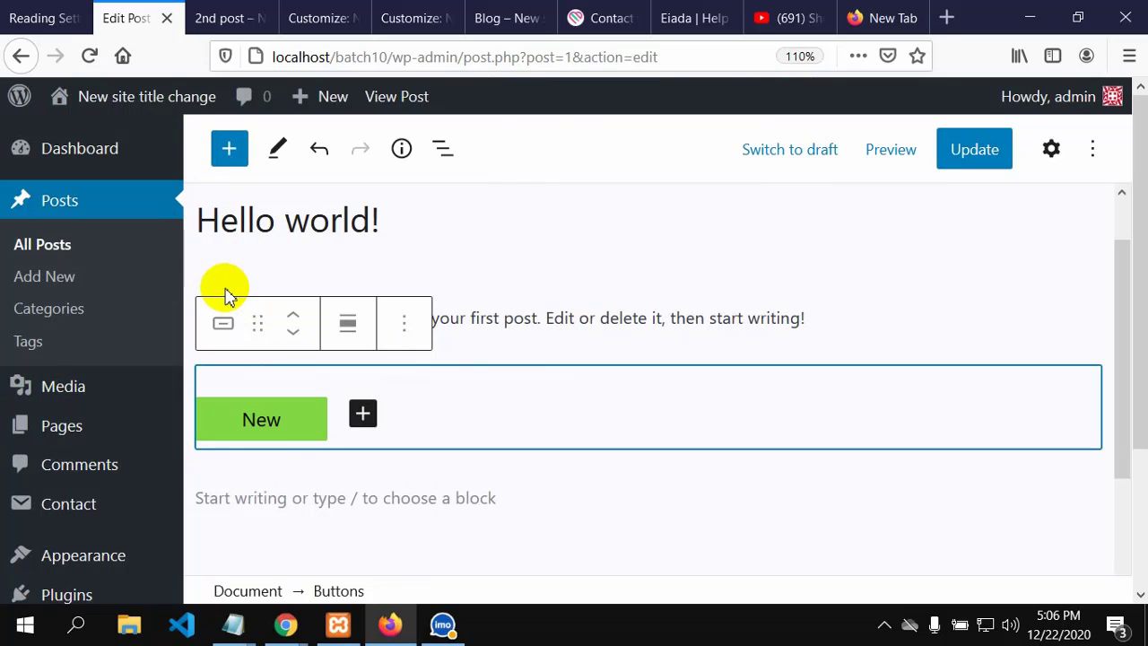
{"action": "left_click", "coordinate": [405, 322]}
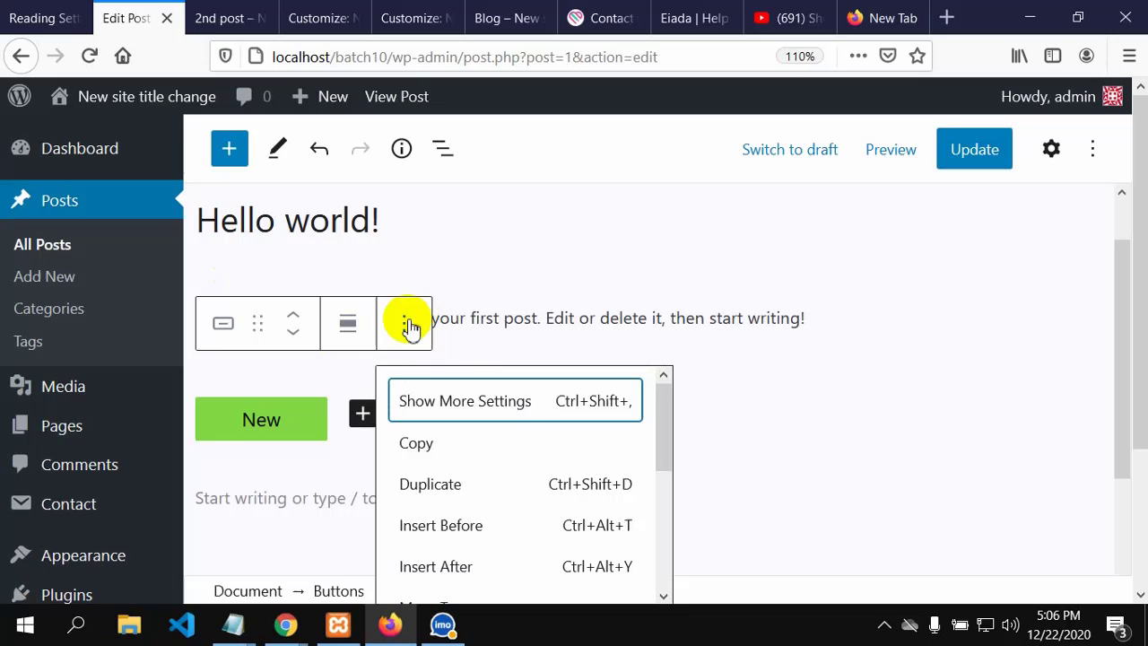
{"action": "left_click", "coordinate": [349, 324]}
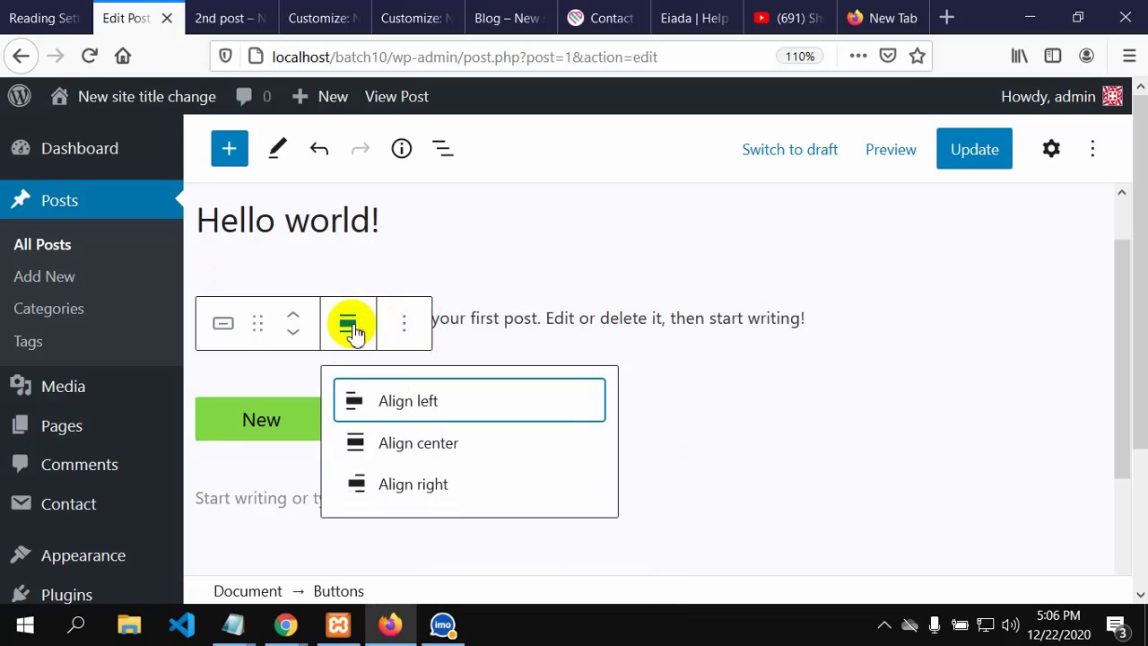
{"action": "left_click", "coordinate": [395, 445]}
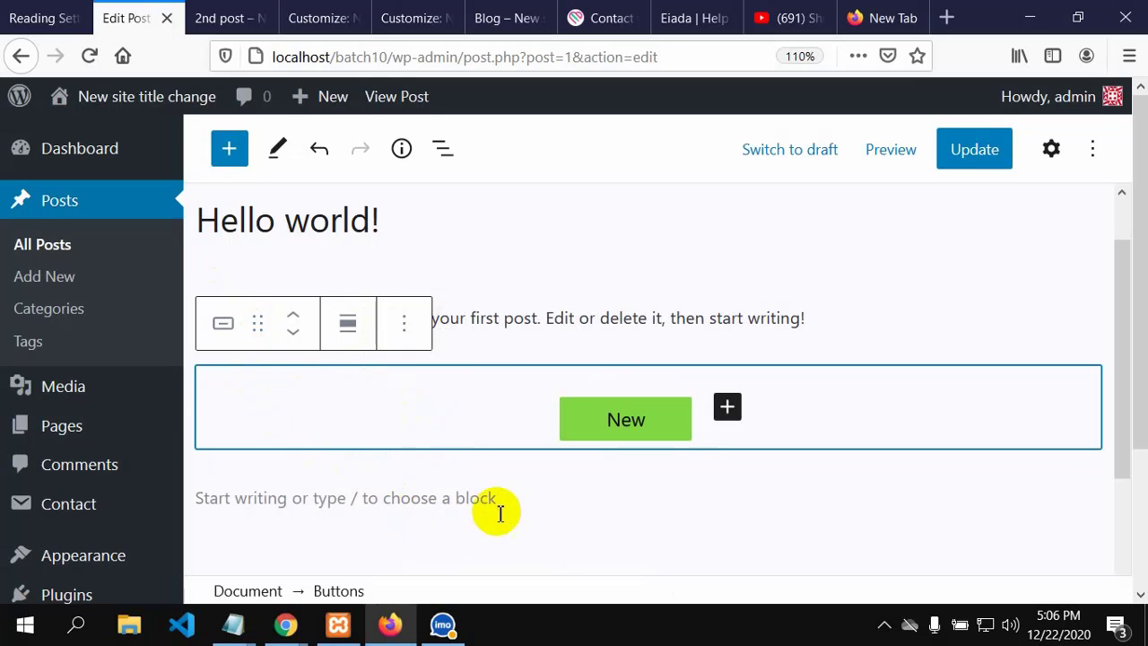
Insert a second Buttons block in the empty paragraph below the "New" button, searching the blocks for "but".
{"action": "left_click", "coordinate": [583, 488]}
{"action": "scroll", "coordinate": [655, 437], "scroll_direction": "down", "scroll_amount": 2}
{"action": "left_click", "coordinate": [635, 329]}
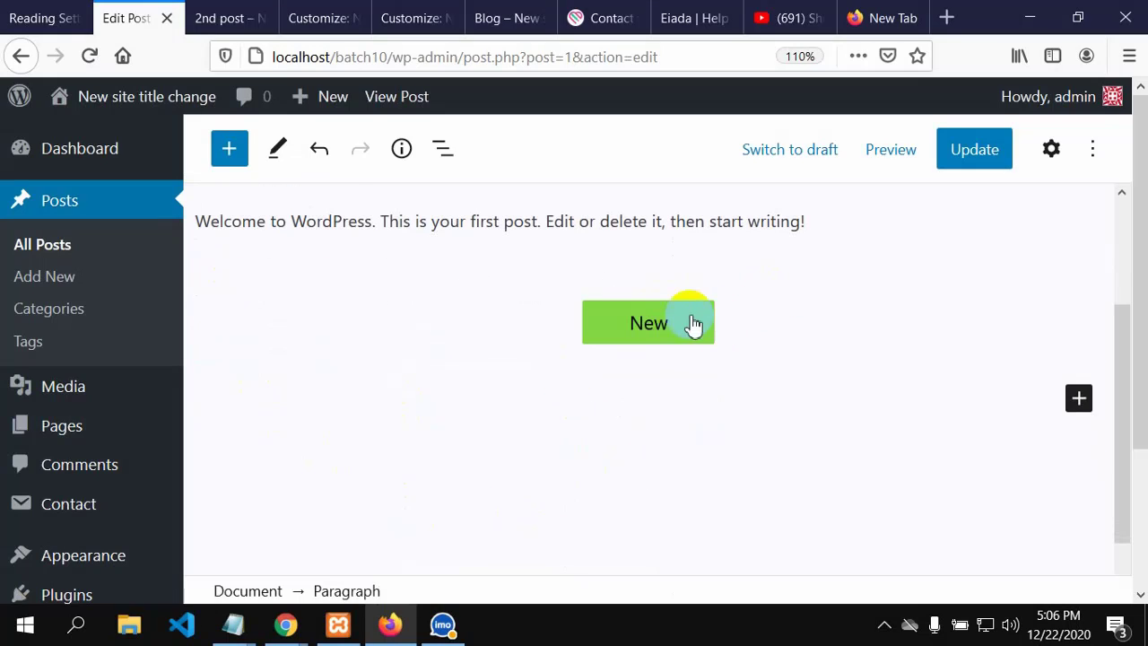
{"action": "left_click", "coordinate": [1077, 399]}
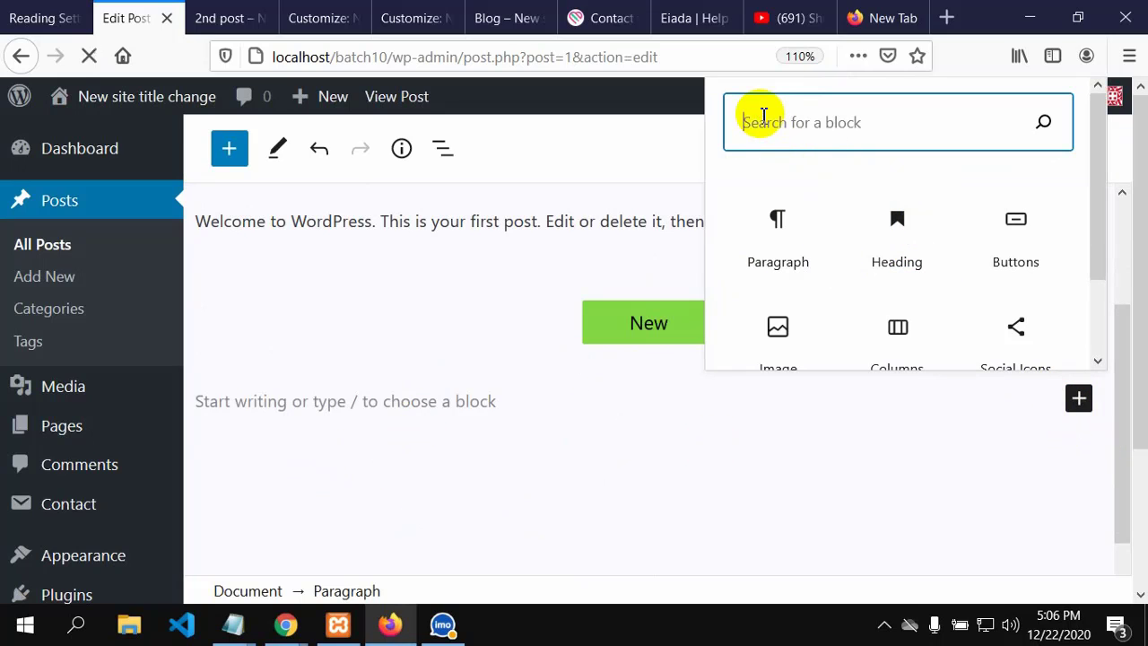
{"action": "type", "text": "but"}
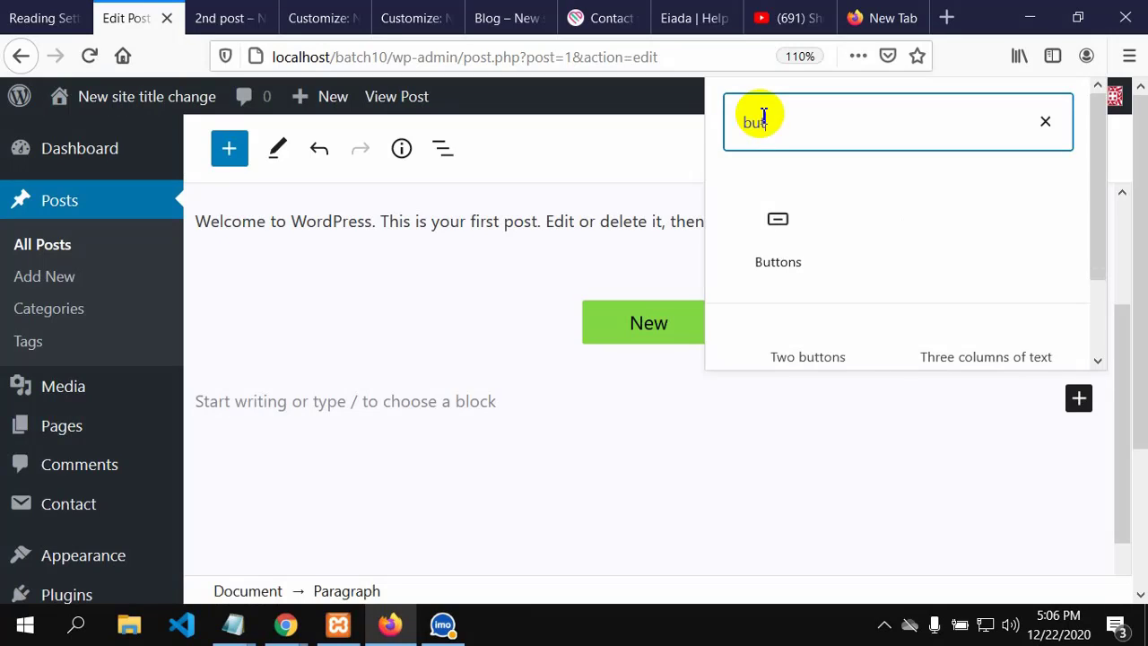
{"action": "left_click", "coordinate": [765, 255]}
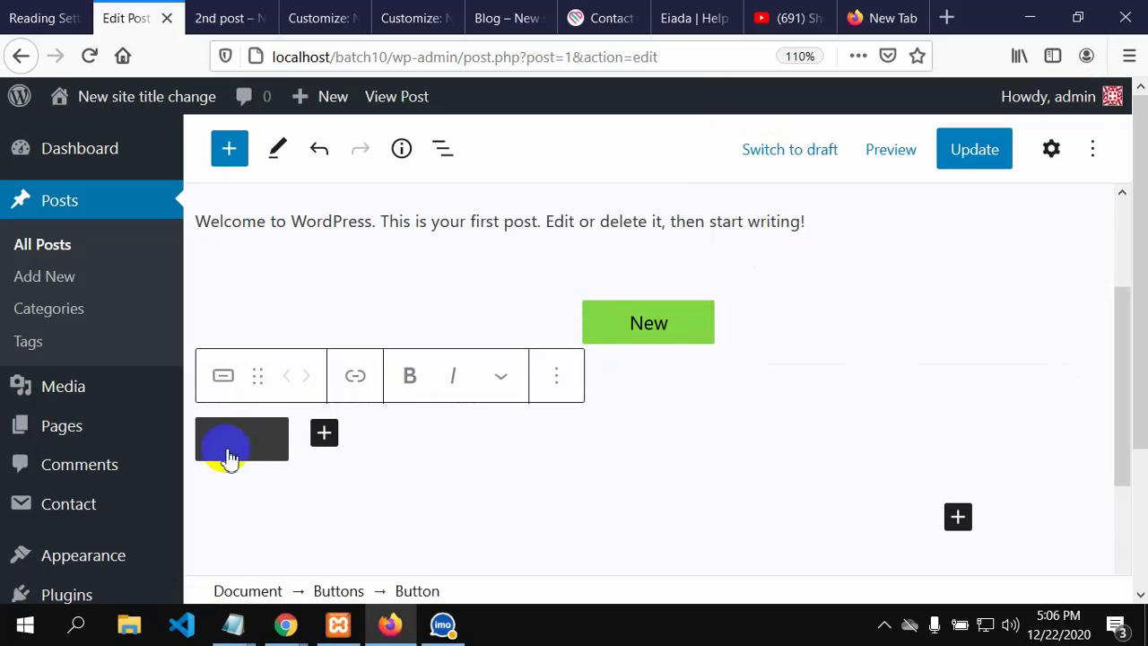
Select the new empty button's parent Buttons block, set its alignment to Align center, and deselect it.
{"action": "mouse_move", "coordinate": [223, 376]}
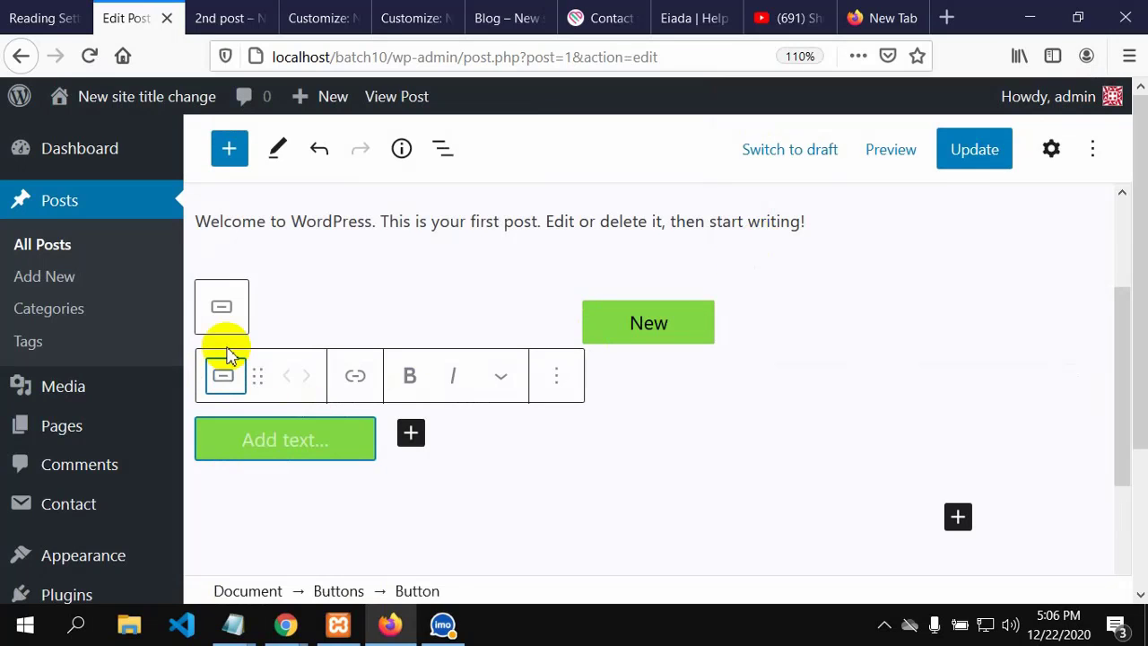
{"action": "left_click", "coordinate": [224, 377]}
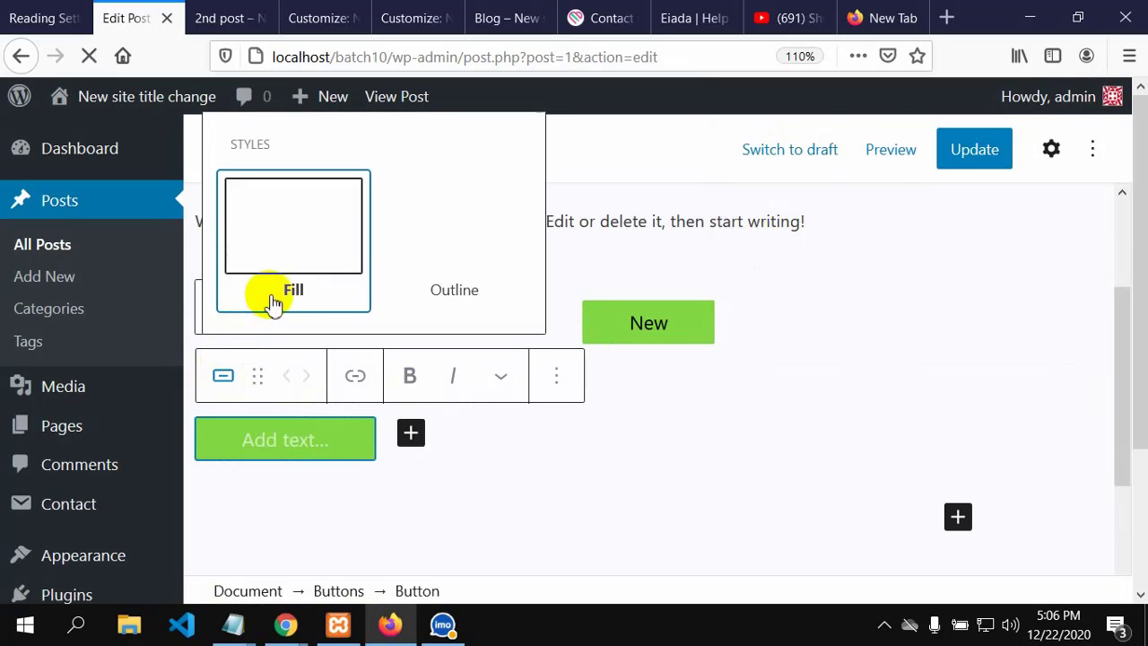
{"action": "left_click", "coordinate": [223, 377]}
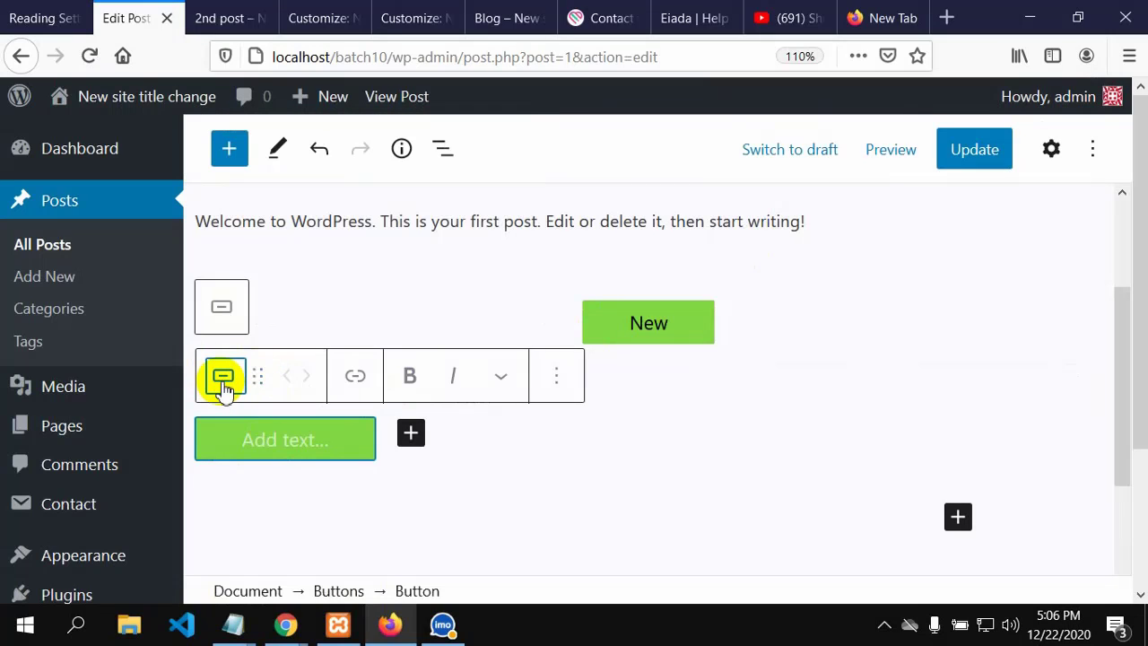
{"action": "left_click", "coordinate": [220, 309]}
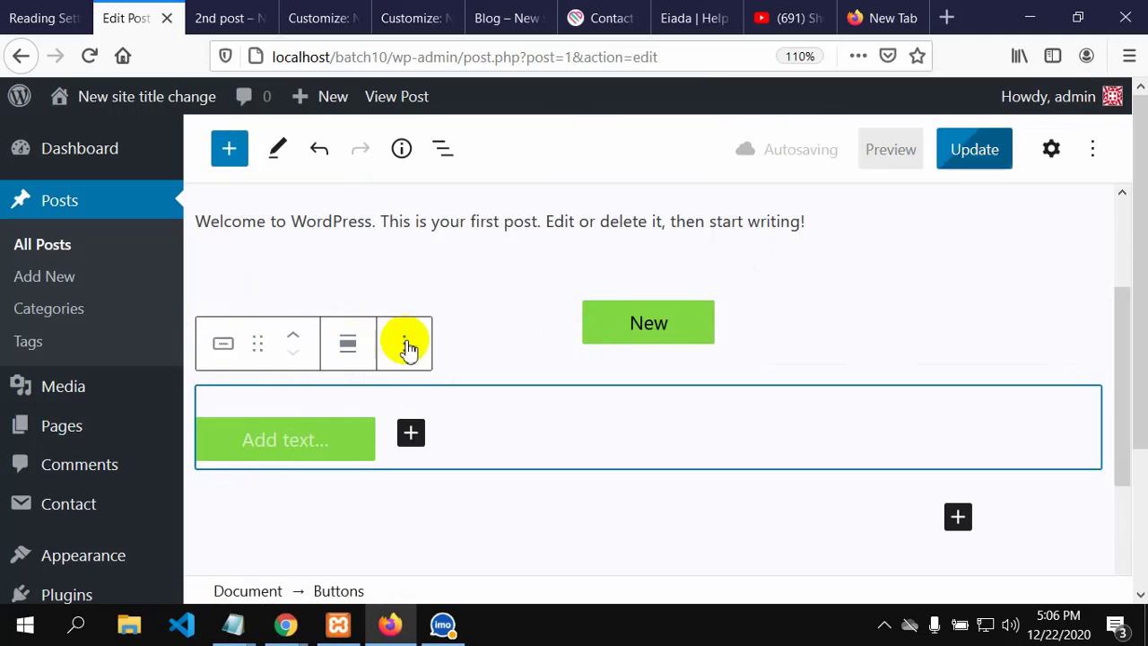
{"action": "left_click", "coordinate": [348, 346]}
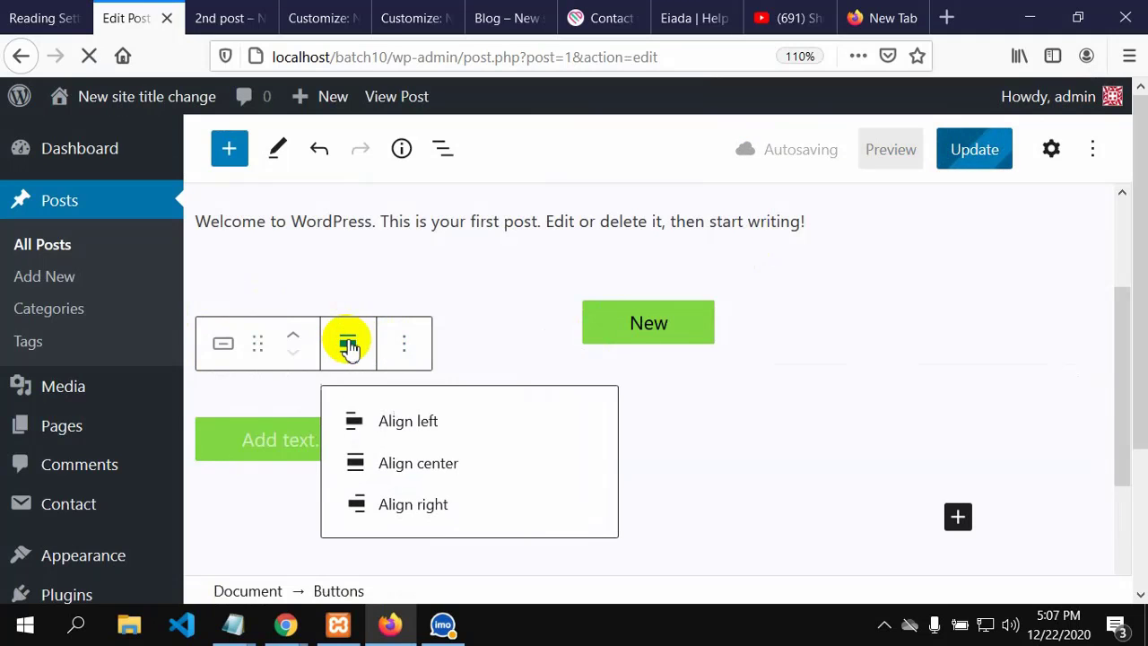
{"action": "left_click", "coordinate": [413, 475]}
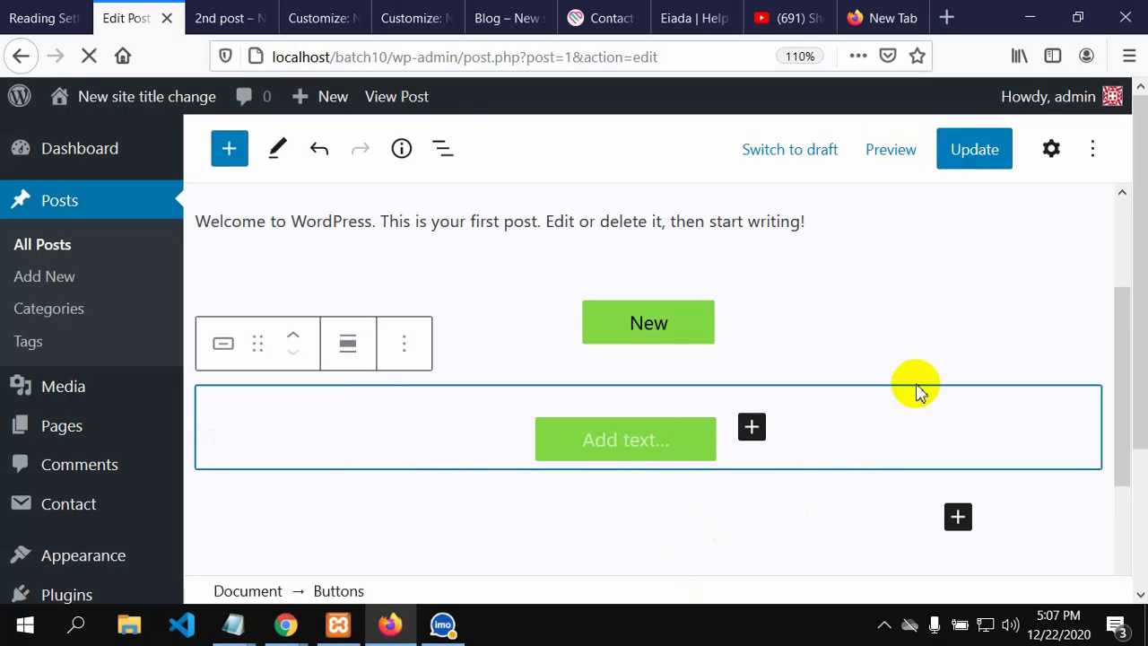
{"action": "left_click", "coordinate": [532, 512]}
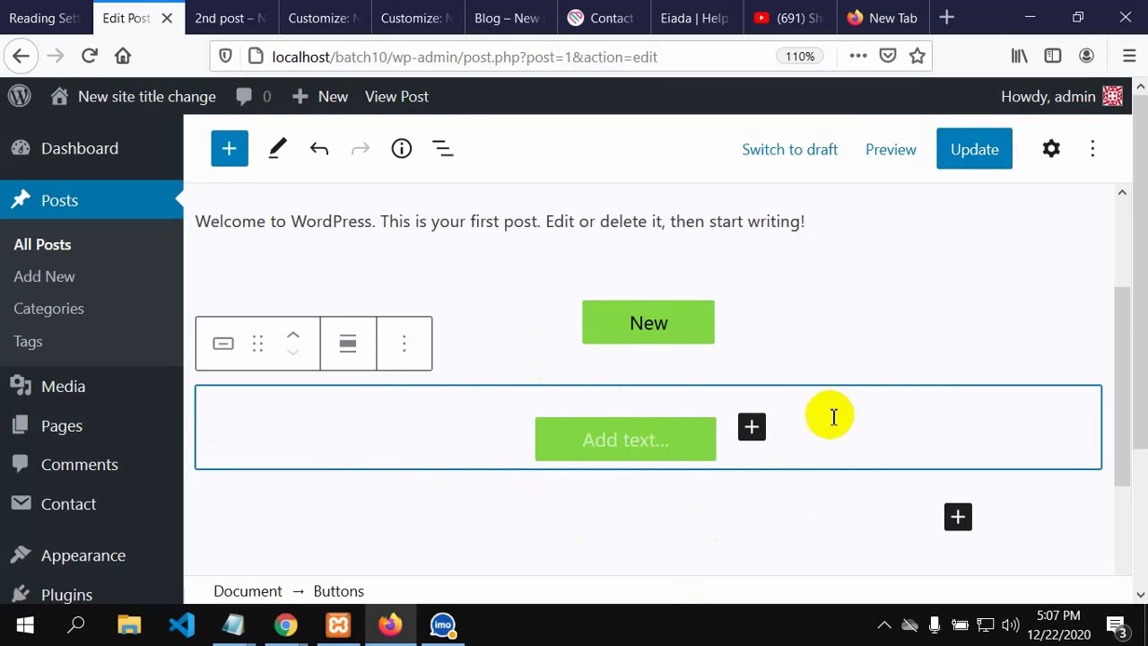
{"action": "left_click", "coordinate": [902, 281]}
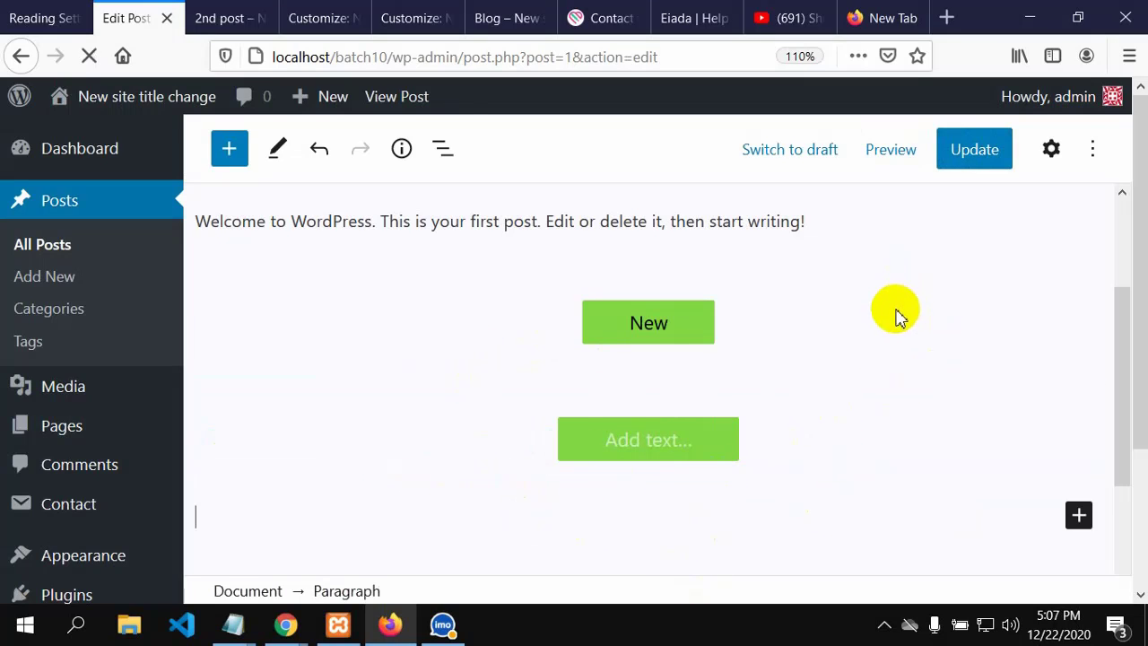
Examine the empty button's inline formatting options and its Fill and Outline styles.
{"action": "left_click", "coordinate": [698, 441]}
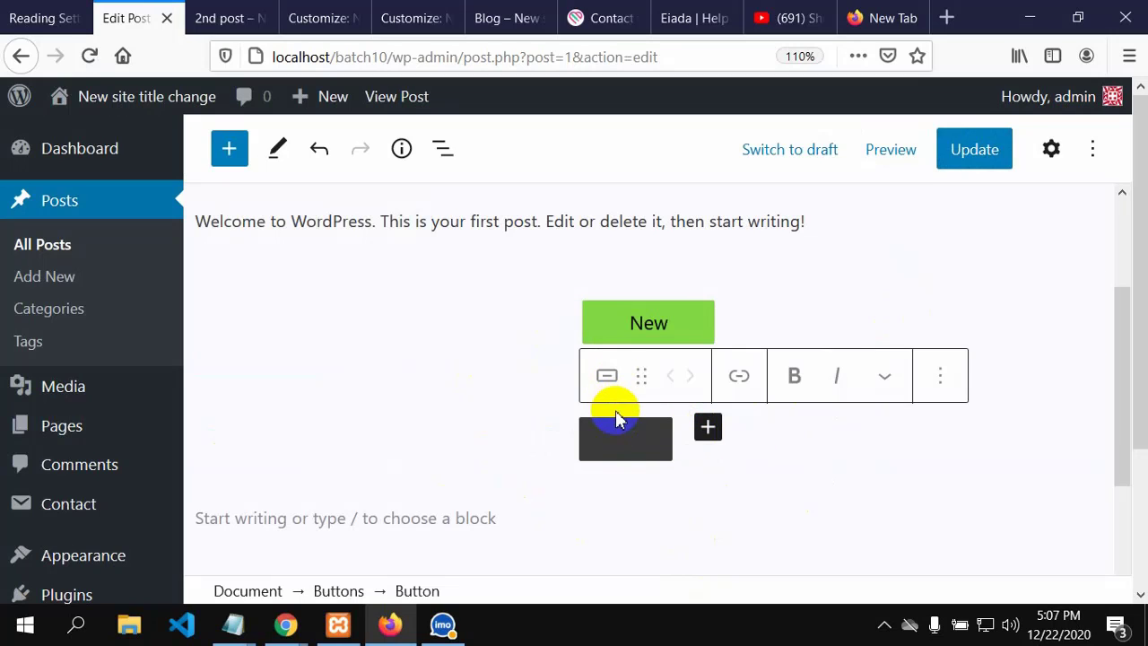
{"action": "left_click_drag", "start_coordinate": [638, 387], "coordinate": [653, 465]}
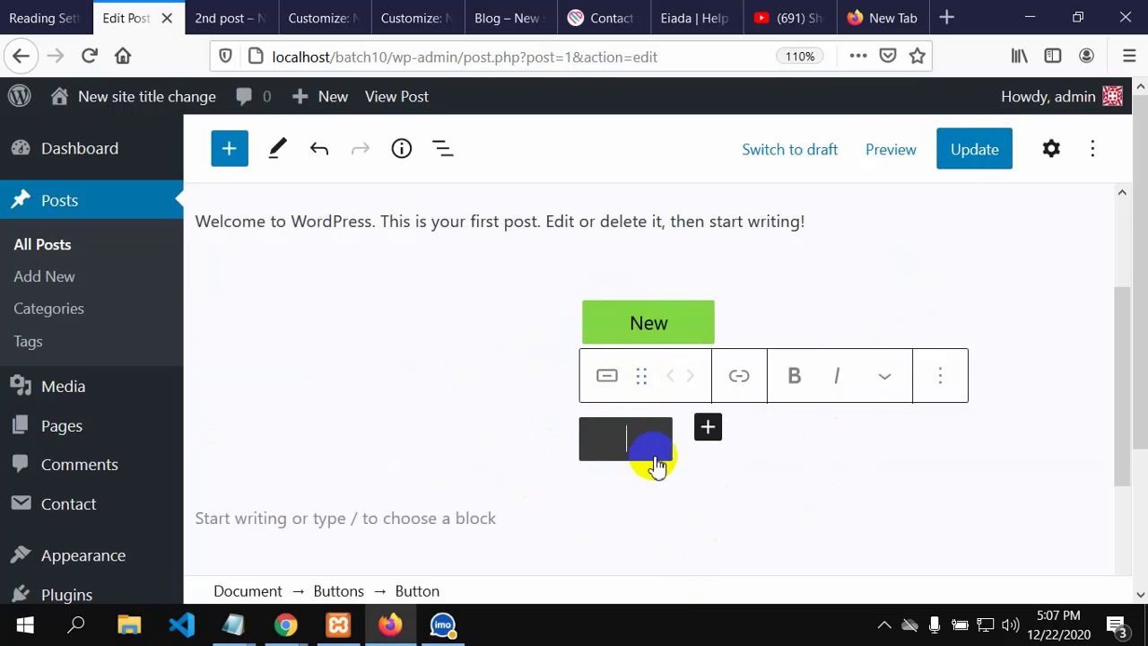
{"action": "left_click", "coordinate": [899, 377]}
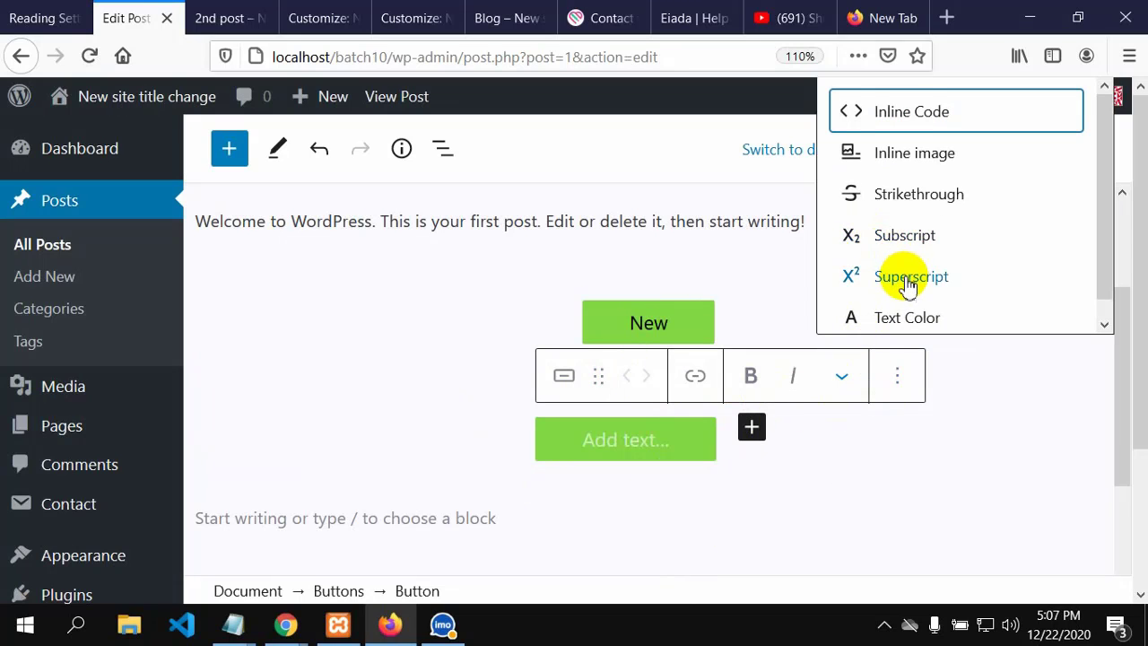
{"action": "scroll", "coordinate": [909, 285], "scroll_direction": "down", "scroll_amount": 5}
{"action": "left_click_drag", "start_coordinate": [607, 389], "coordinate": [584, 435]}
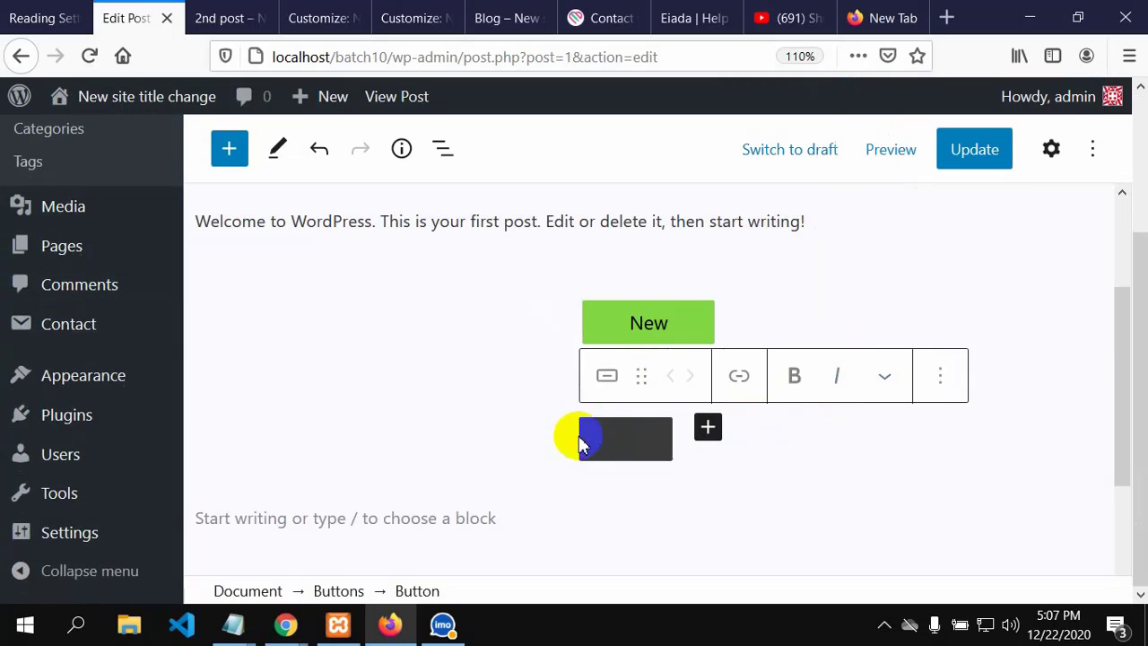
{"action": "left_click", "coordinate": [609, 385]}
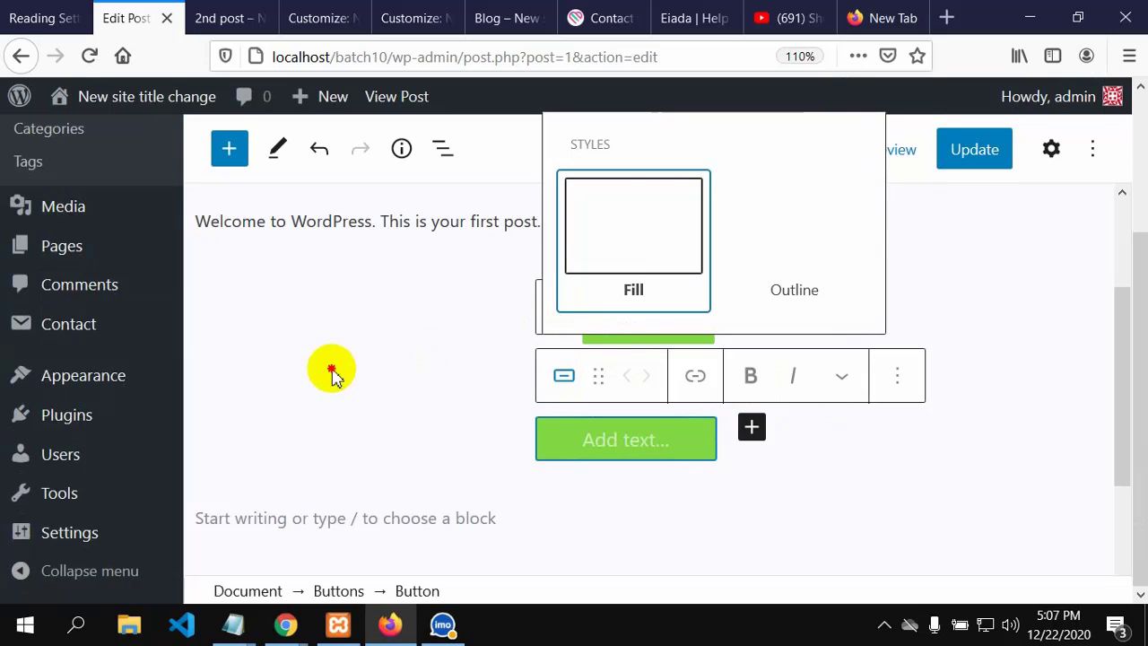
{"action": "left_click", "coordinate": [785, 290]}
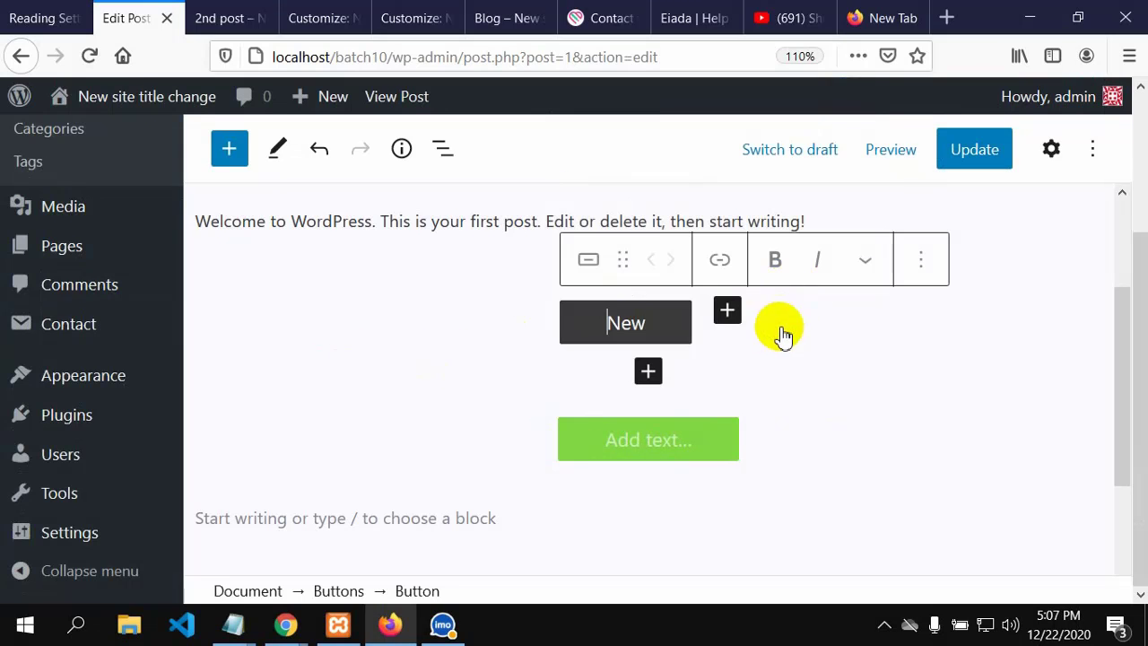
{"action": "left_click", "coordinate": [623, 456]}
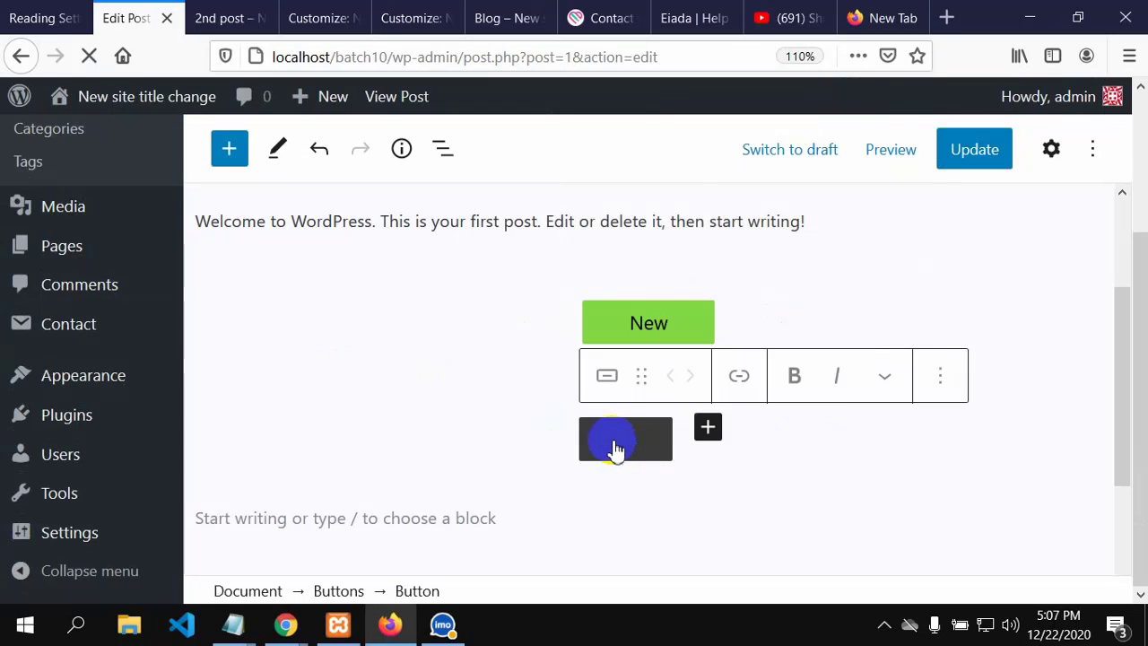
{"action": "left_click", "coordinate": [607, 376]}
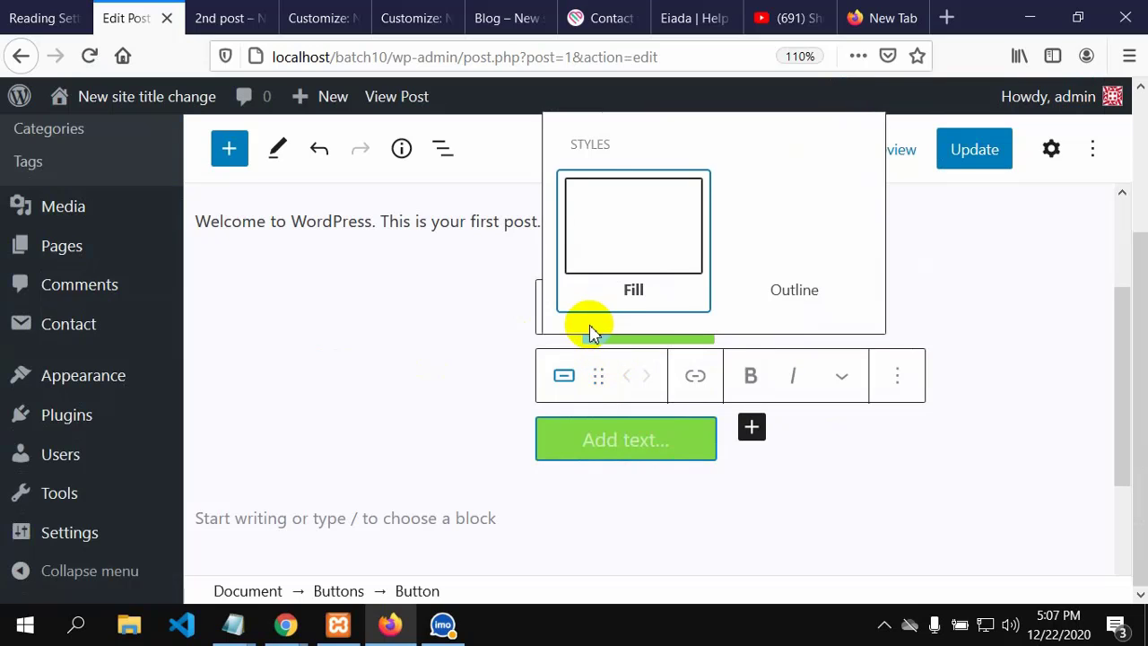
{"action": "left_click", "coordinate": [566, 375]}
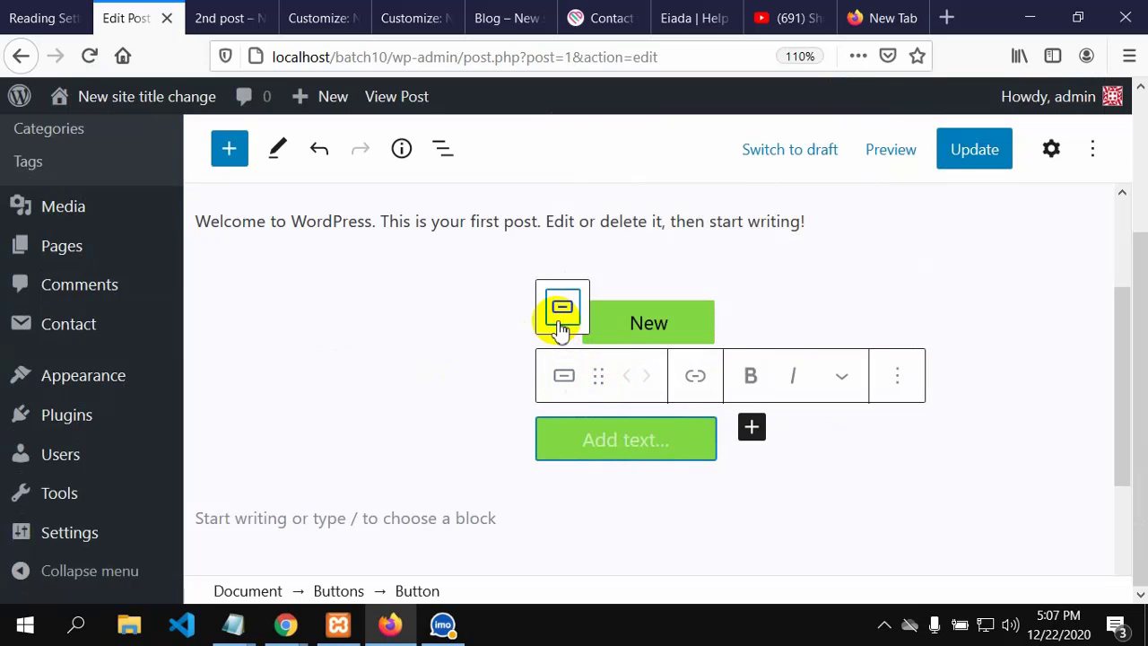
Select the empty button's parent Buttons block and move it down below the empty paragraph.
{"action": "left_click", "coordinate": [560, 328]}
{"action": "left_click", "coordinate": [403, 351]}
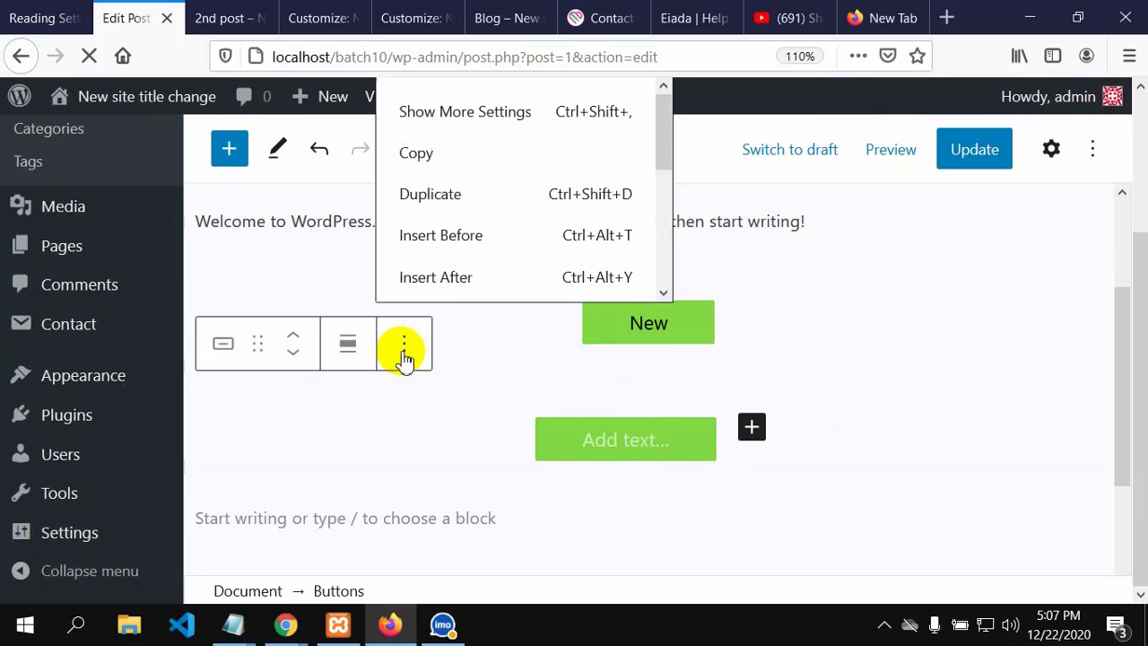
{"action": "left_click", "coordinate": [293, 359]}
{"action": "left_click", "coordinate": [293, 359]}
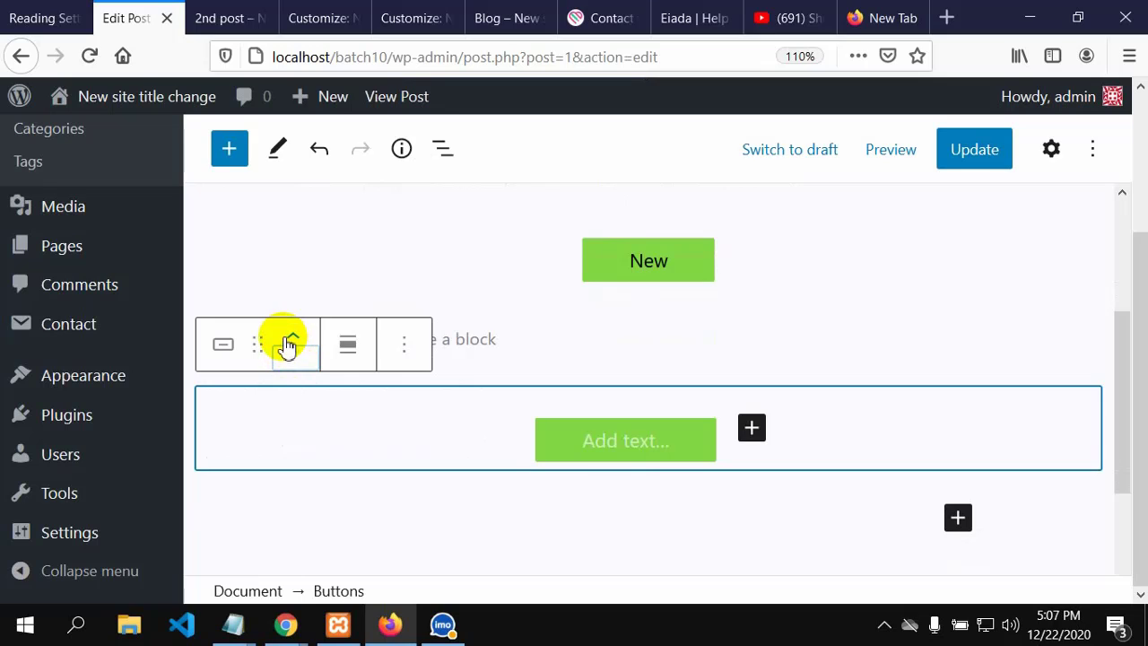
Examine the additional options available for the moved Buttons block, down to Remove block, and dismiss them.
{"action": "left_click", "coordinate": [266, 346]}
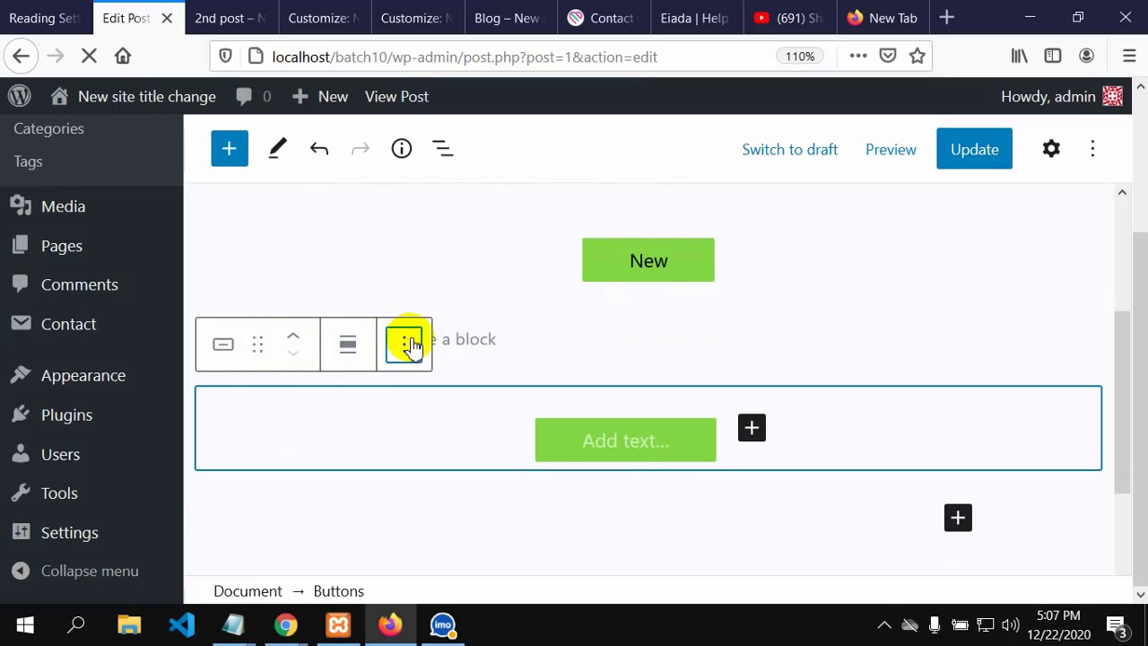
{"action": "left_click", "coordinate": [408, 344]}
{"action": "scroll", "coordinate": [474, 240], "scroll_direction": "down", "scroll_amount": 3}
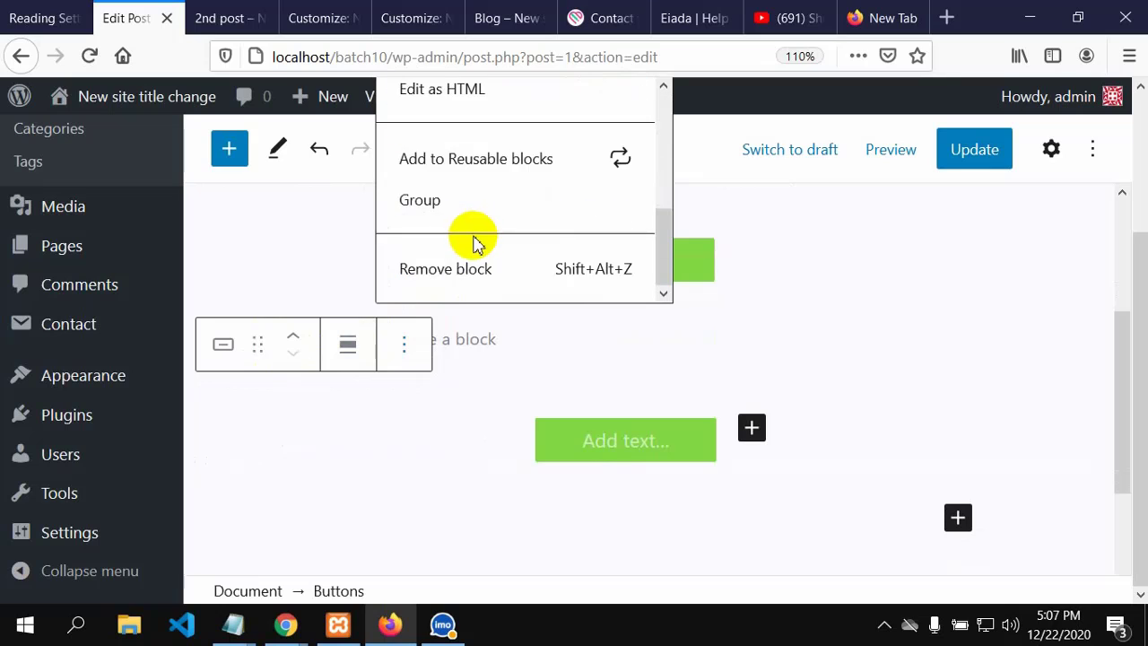
{"action": "scroll", "coordinate": [476, 259], "scroll_direction": "up", "scroll_amount": 4}
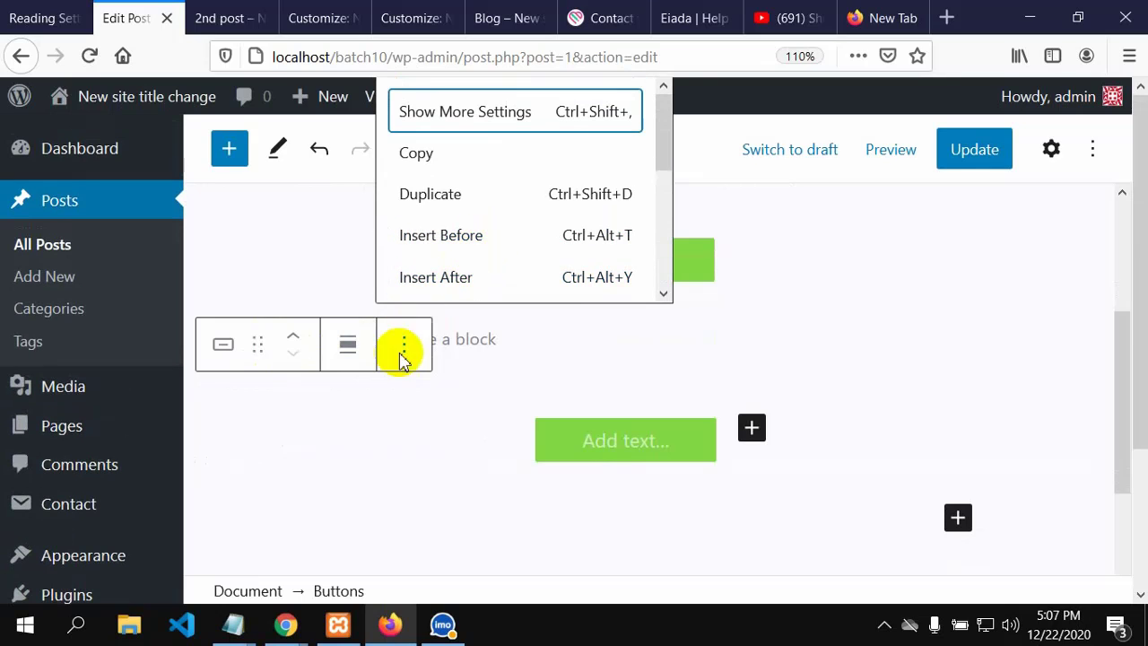
{"action": "left_click", "coordinate": [323, 435]}
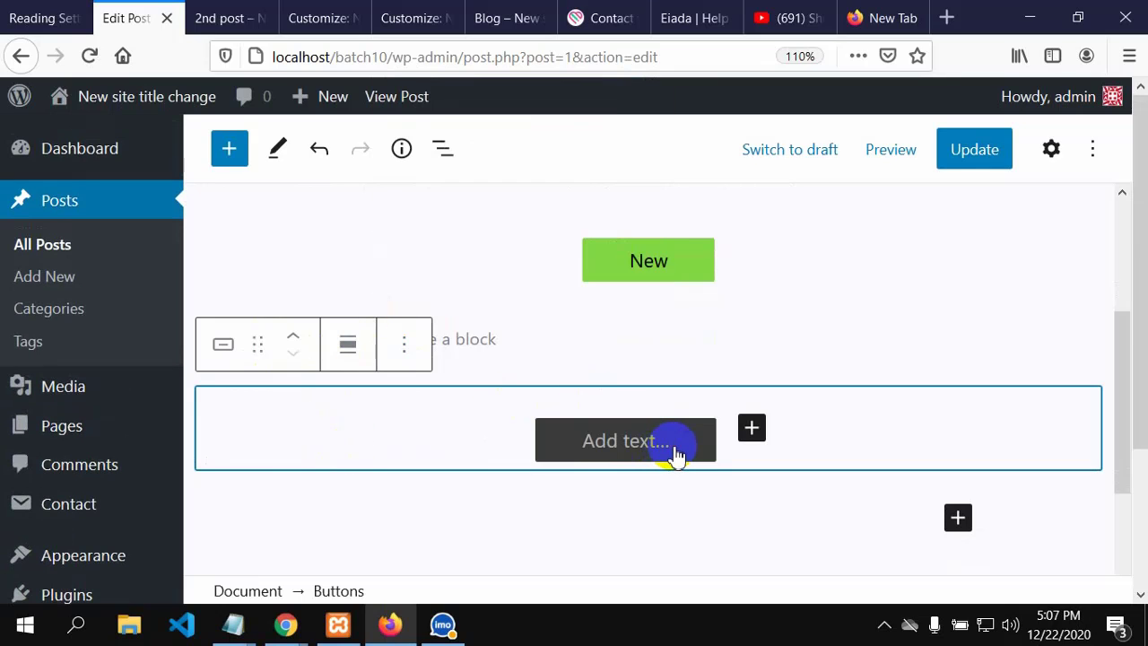
Set the empty button's solid background color to the light mint green swatch in its block color settings.
{"action": "left_click", "coordinate": [676, 456]}
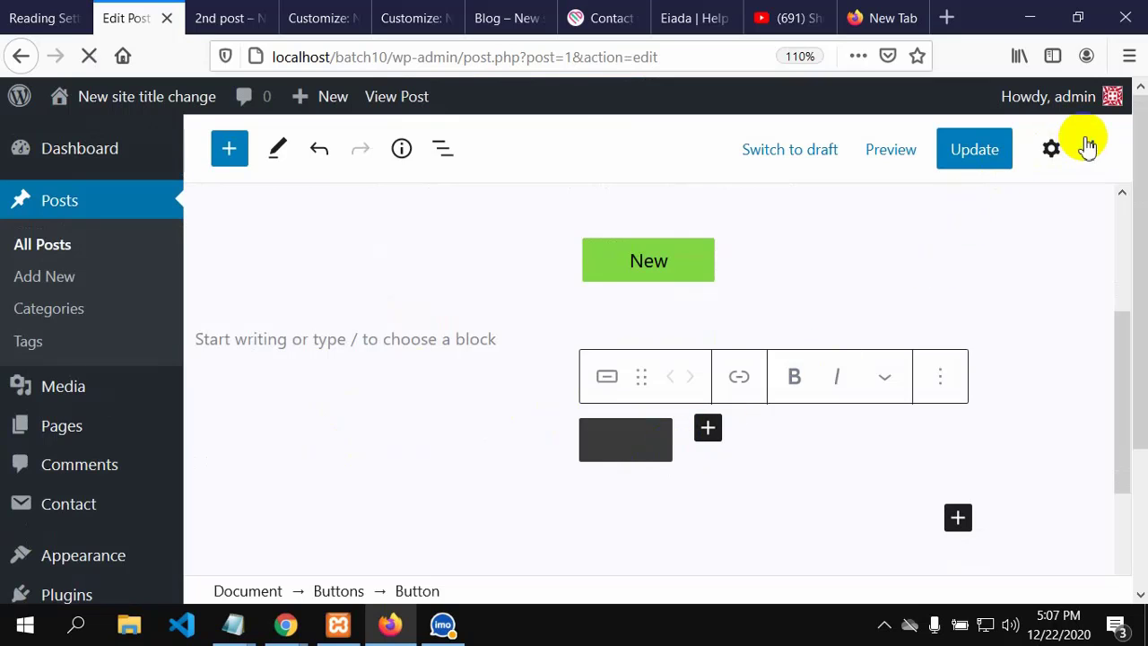
{"action": "left_click", "coordinate": [1054, 152]}
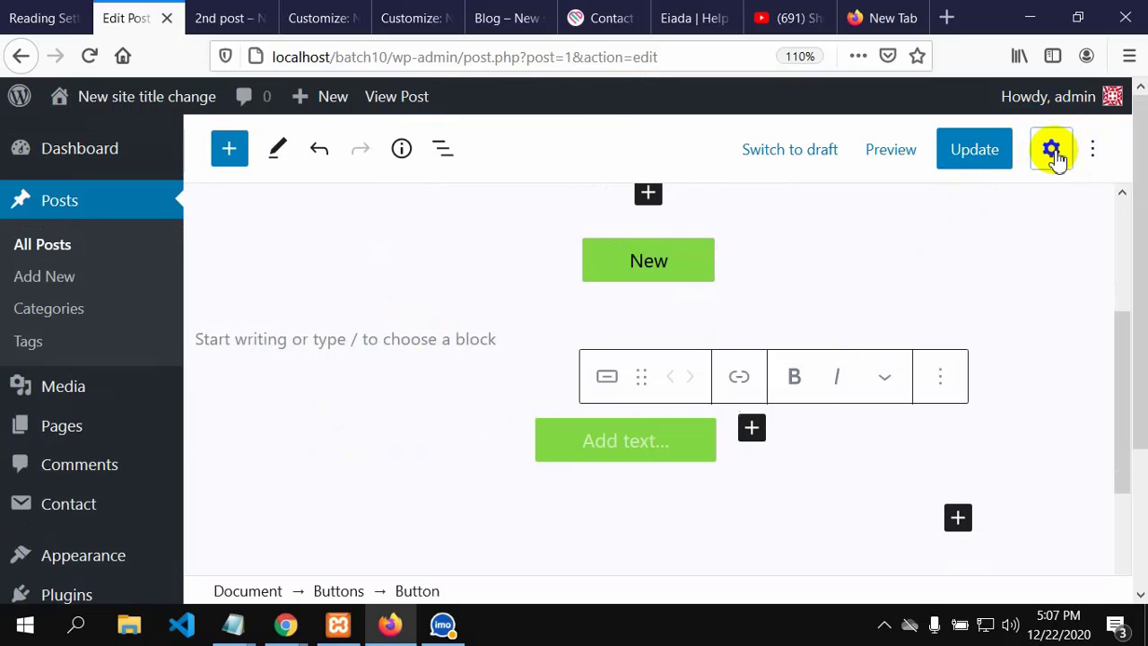
{"action": "scroll", "coordinate": [953, 457], "scroll_direction": "down", "scroll_amount": 6}
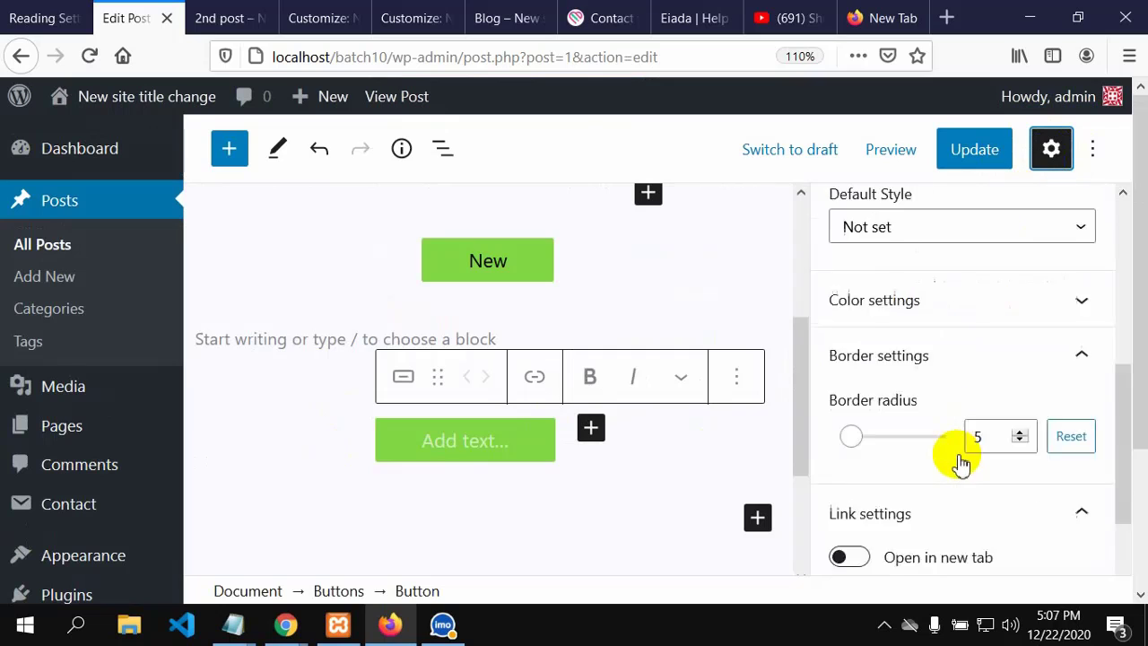
{"action": "scroll", "coordinate": [908, 350], "scroll_direction": "up", "scroll_amount": 2}
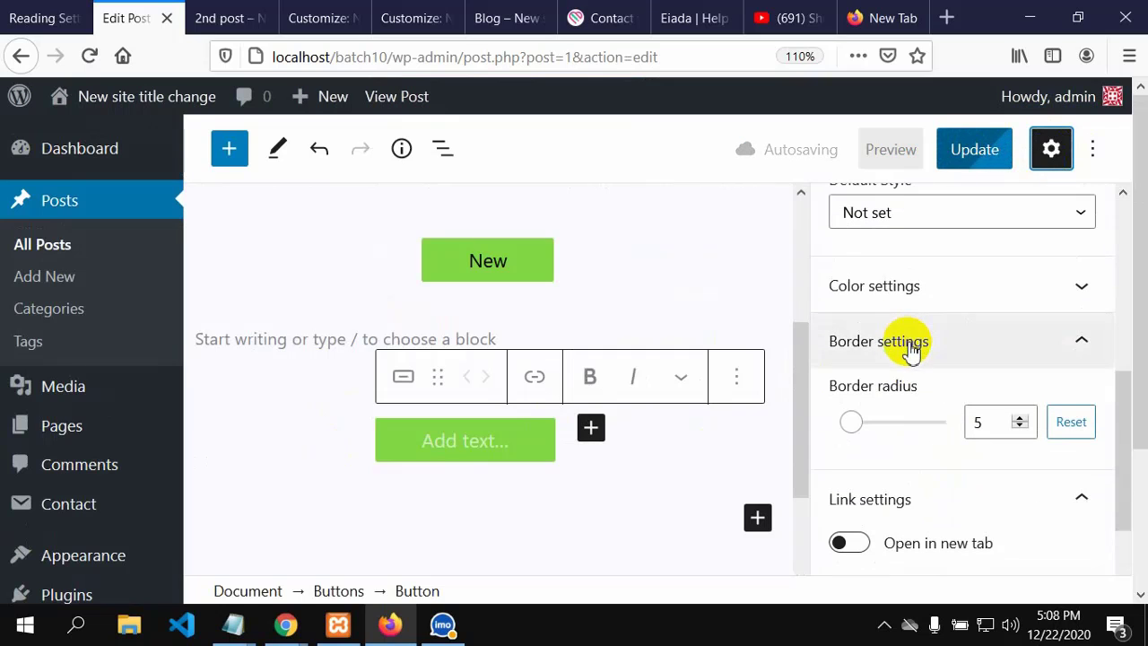
{"action": "left_click", "coordinate": [1080, 287]}
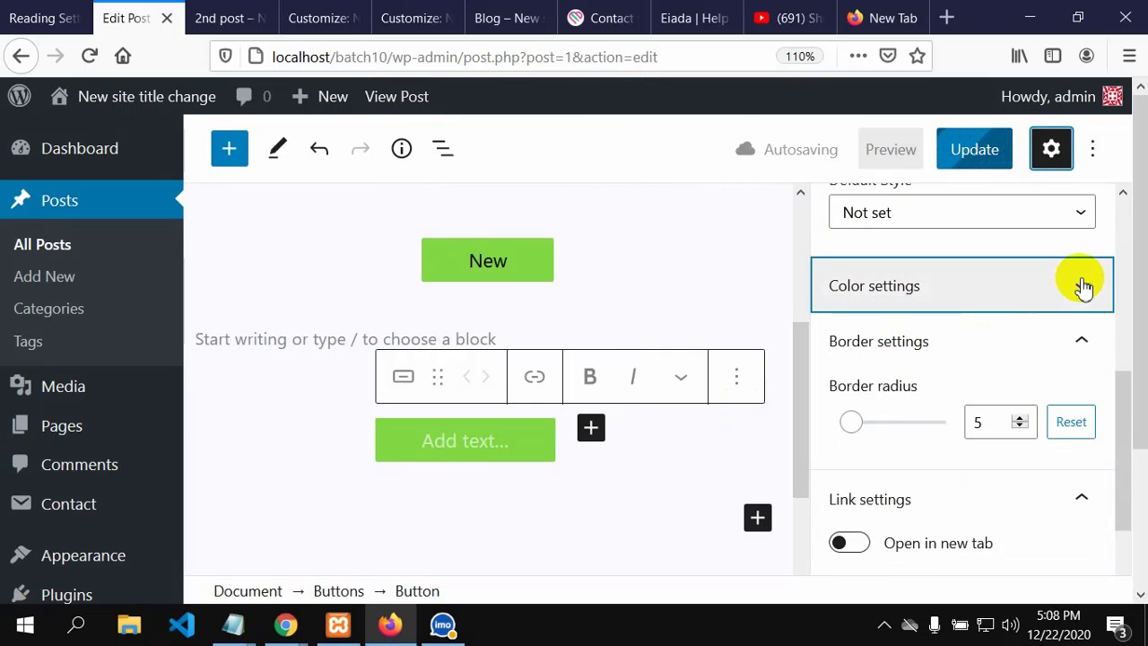
{"action": "scroll", "coordinate": [1011, 394], "scroll_direction": "down", "scroll_amount": 4}
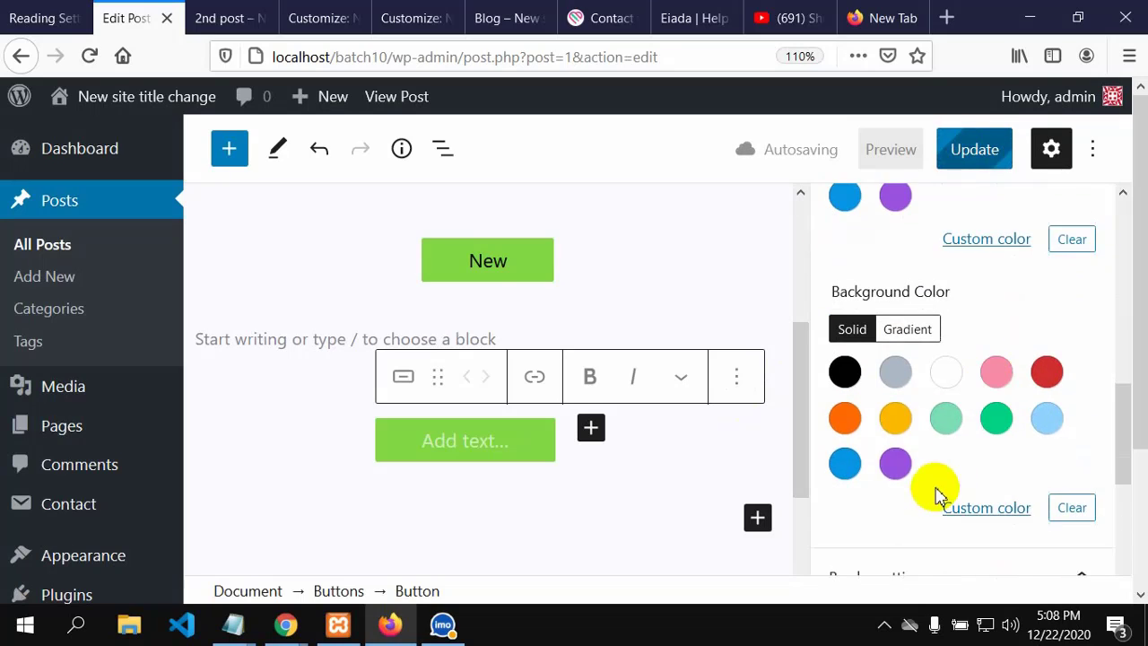
{"action": "left_click", "coordinate": [895, 417]}
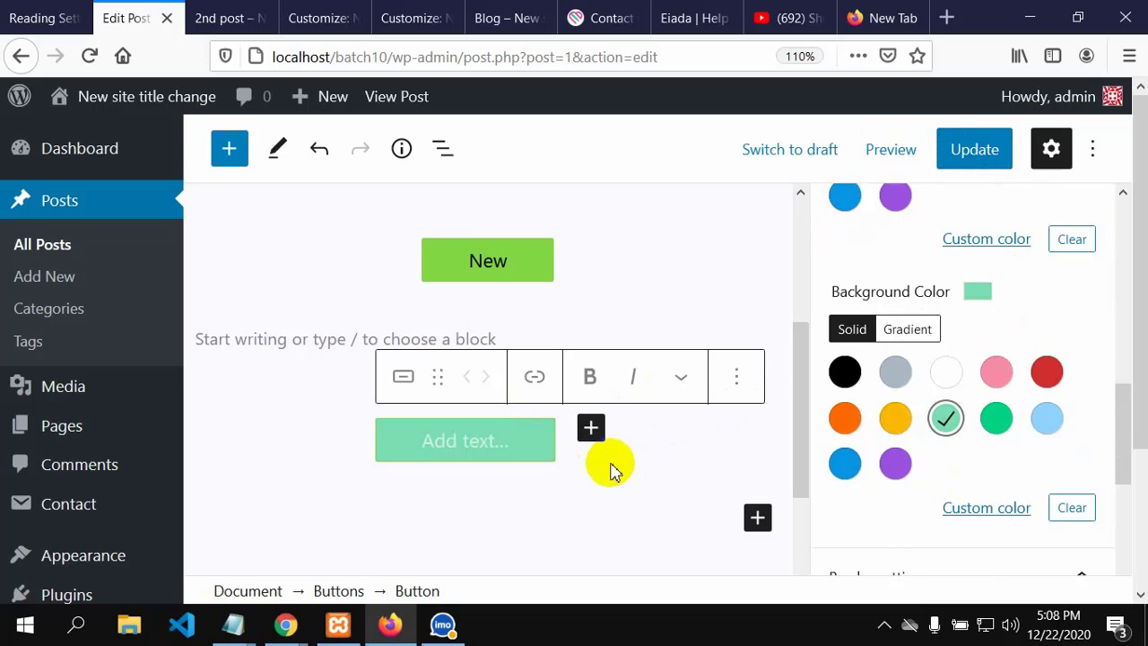
{"action": "scroll", "coordinate": [607, 440], "scroll_direction": "down", "scroll_amount": 2}
{"action": "scroll", "coordinate": [628, 448], "scroll_direction": "up", "scroll_amount": 5}
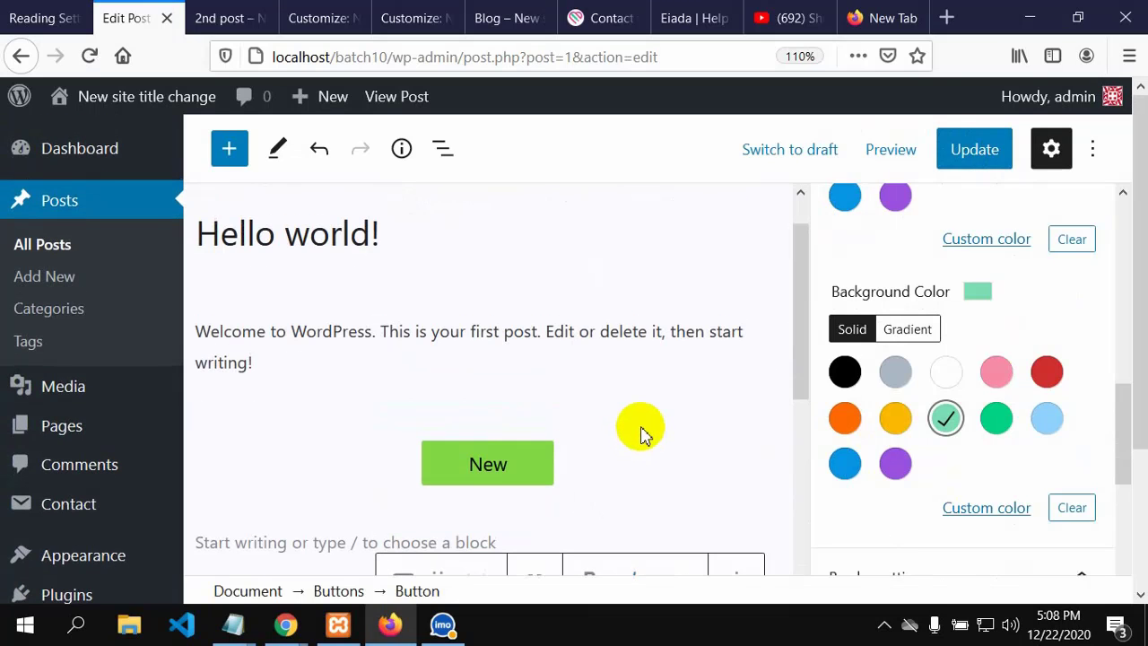
{"action": "mouse_move", "coordinate": [606, 414]}
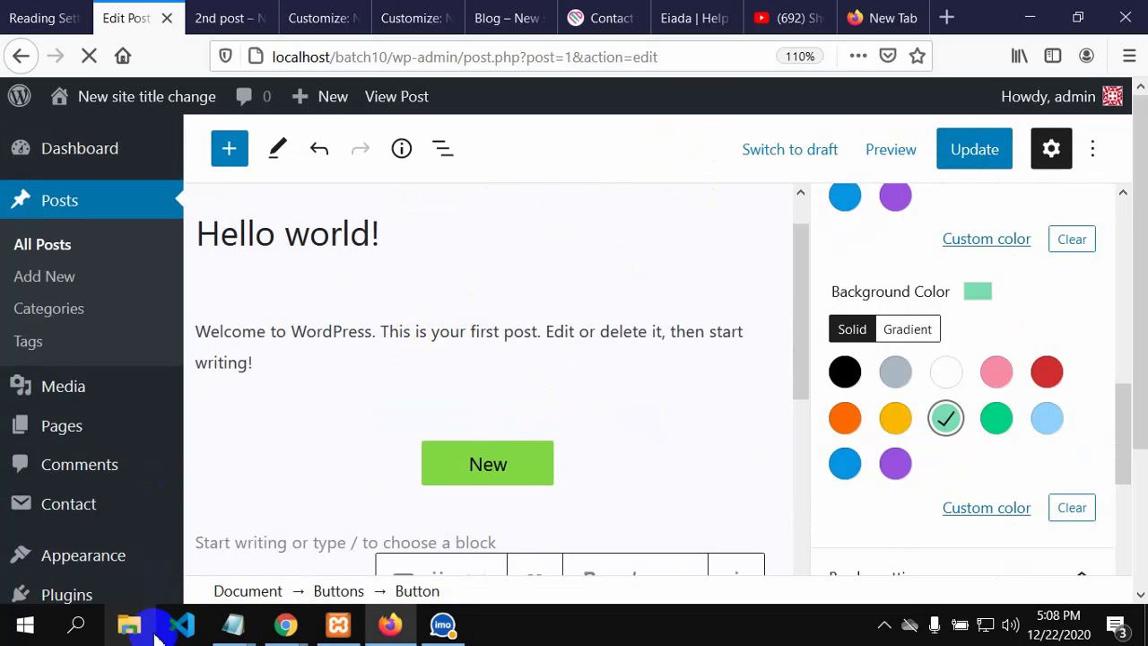
{"action": "mouse_move", "coordinate": [222, 631]}
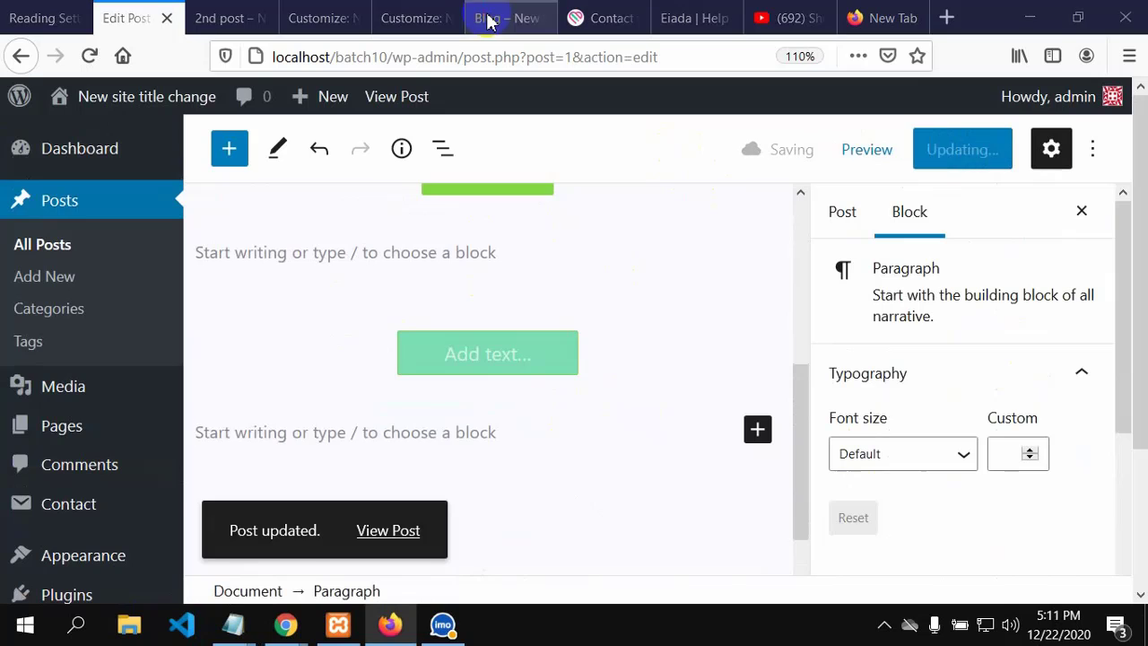
Switch to the site's open Blog page, go to the Home page and review its content down to the embedded video.
{"action": "left_click", "coordinate": [488, 20]}
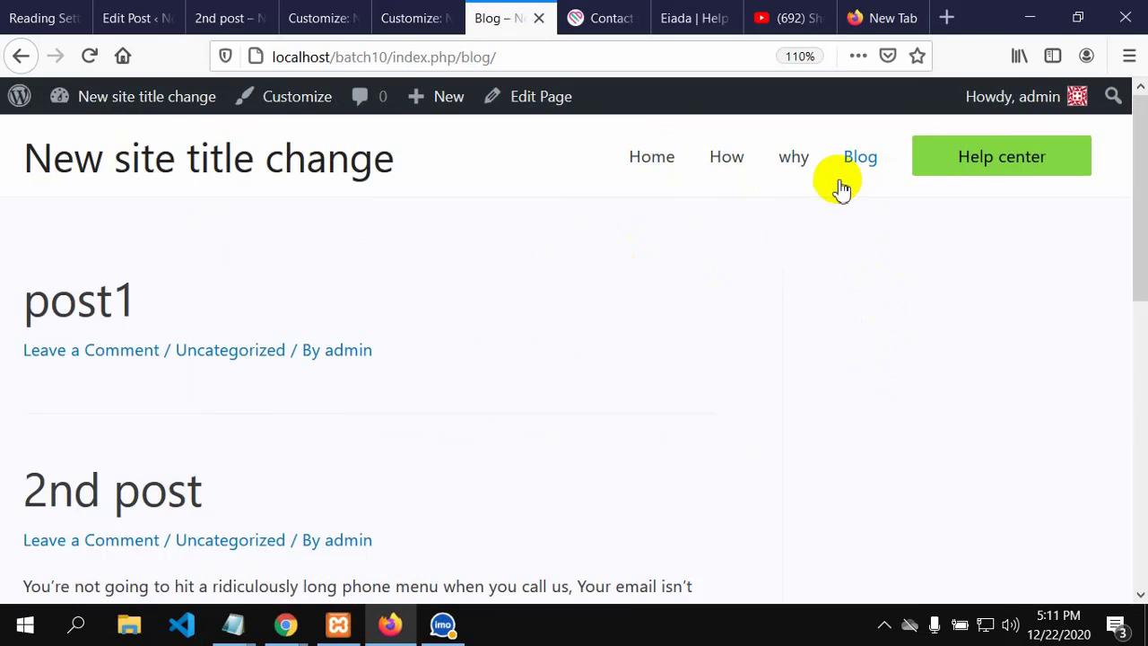
{"action": "left_click", "coordinate": [99, 55]}
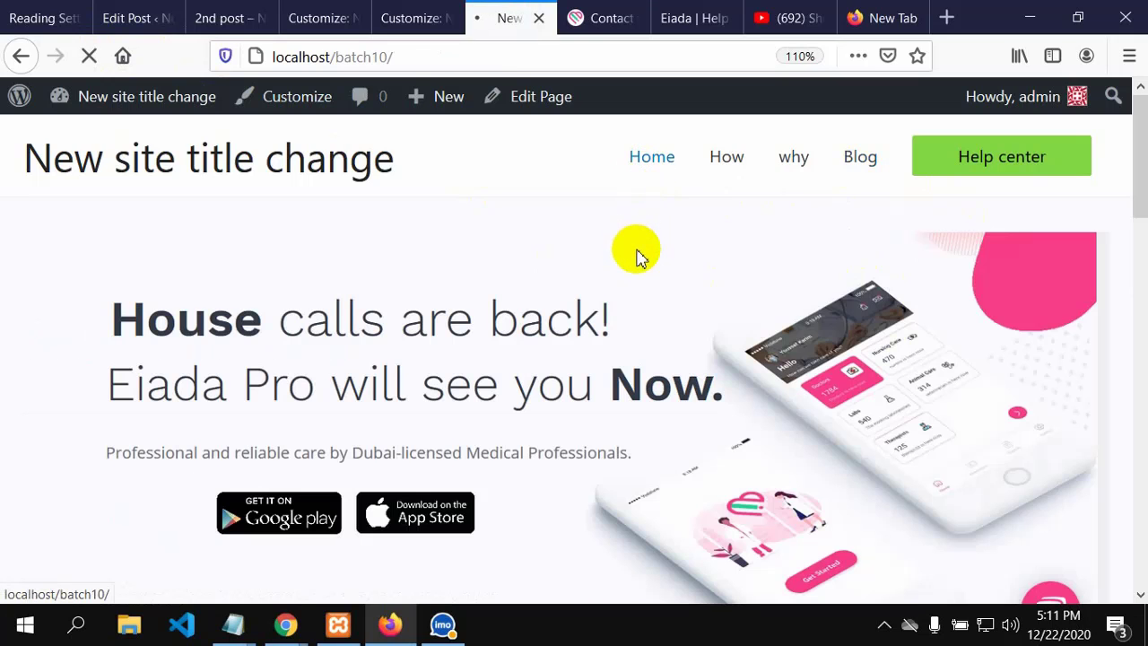
{"action": "scroll", "coordinate": [638, 264], "scroll_direction": "down", "scroll_amount": 5}
{"action": "scroll", "coordinate": [638, 265], "scroll_direction": "down", "scroll_amount": 7}
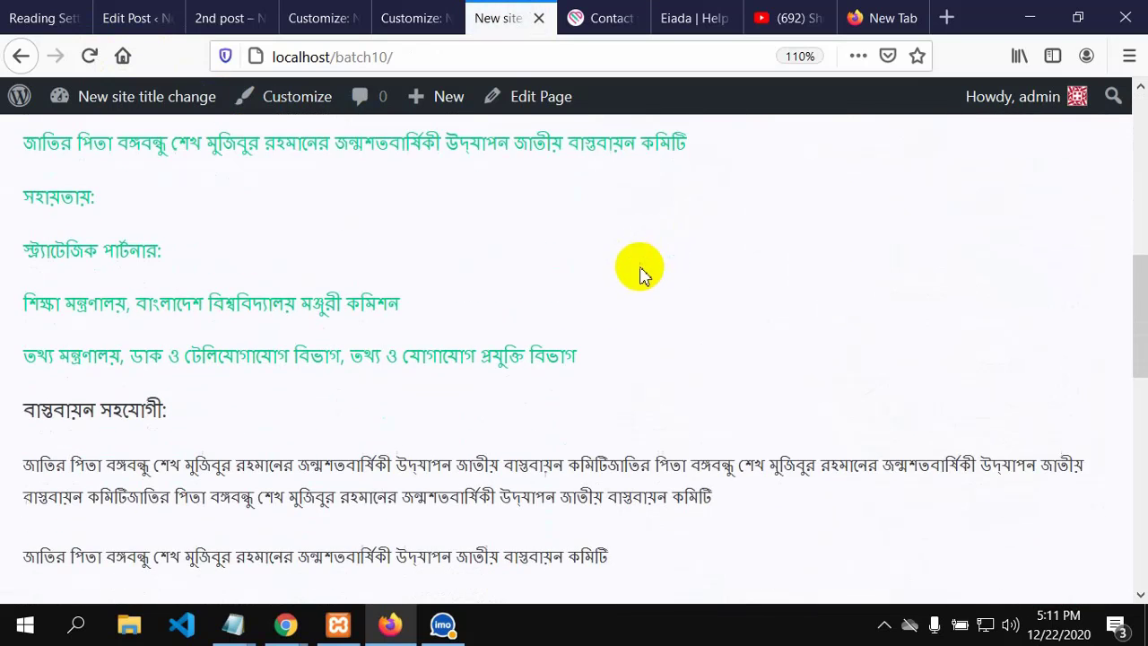
{"action": "scroll", "coordinate": [642, 306], "scroll_direction": "down", "scroll_amount": 5}
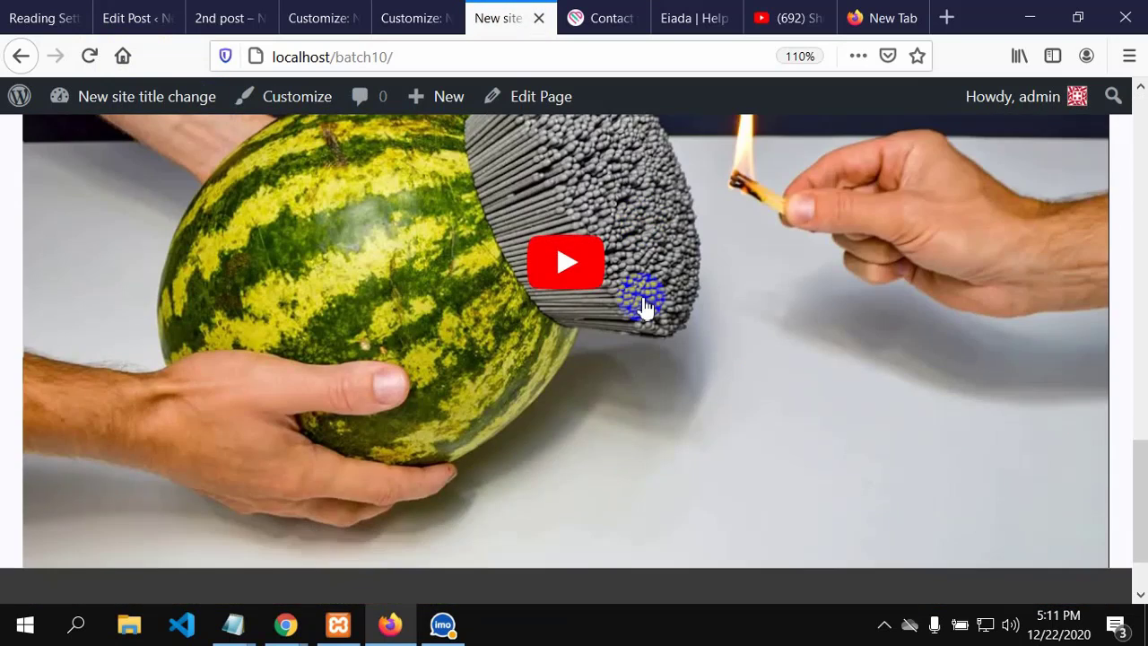
{"action": "scroll", "coordinate": [647, 309], "scroll_direction": "up", "scroll_amount": 5}
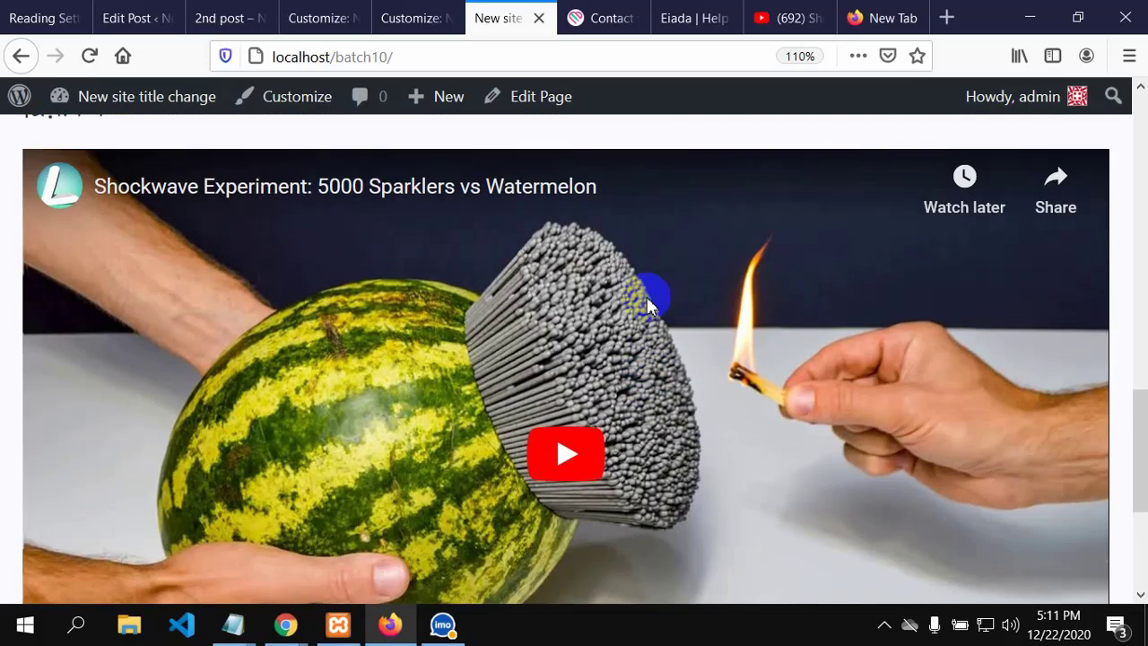
{"action": "scroll", "coordinate": [647, 305], "scroll_direction": "up", "scroll_amount": 5}
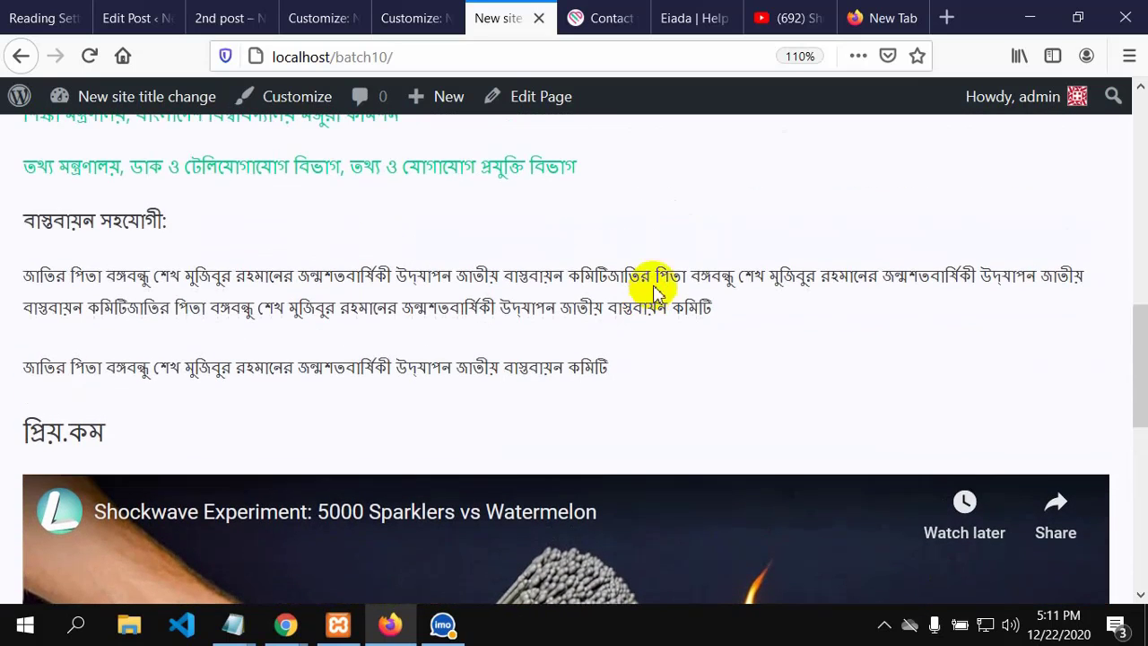
{"action": "scroll", "coordinate": [700, 260], "scroll_direction": "up", "scroll_amount": 2}
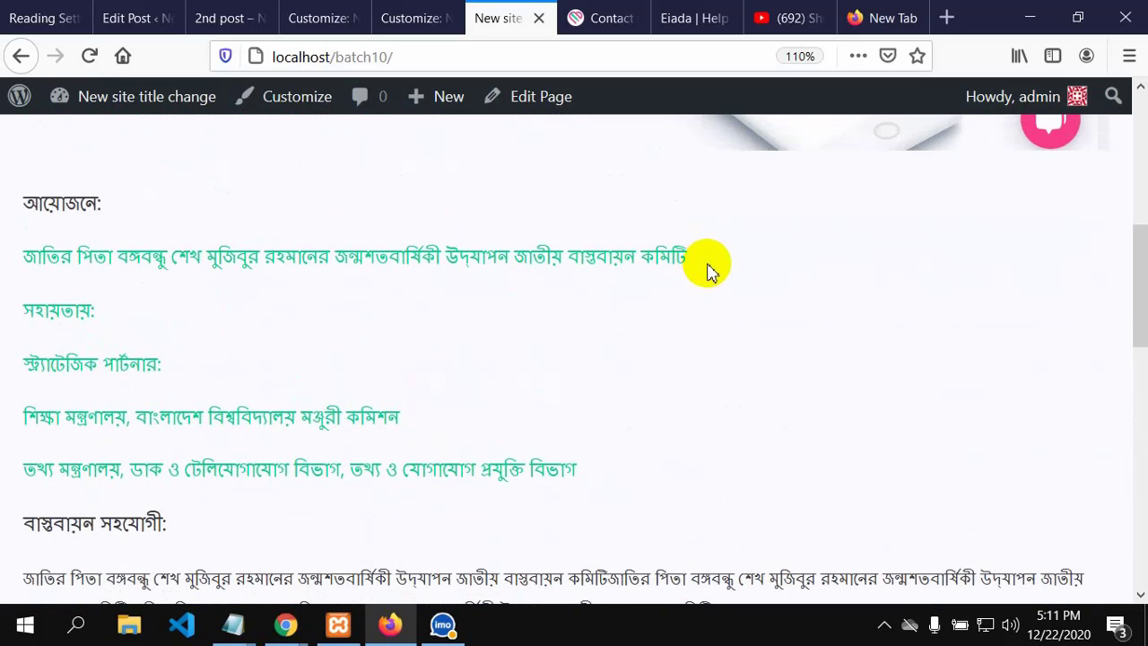
{"action": "scroll", "coordinate": [687, 269], "scroll_direction": "up", "scroll_amount": 6}
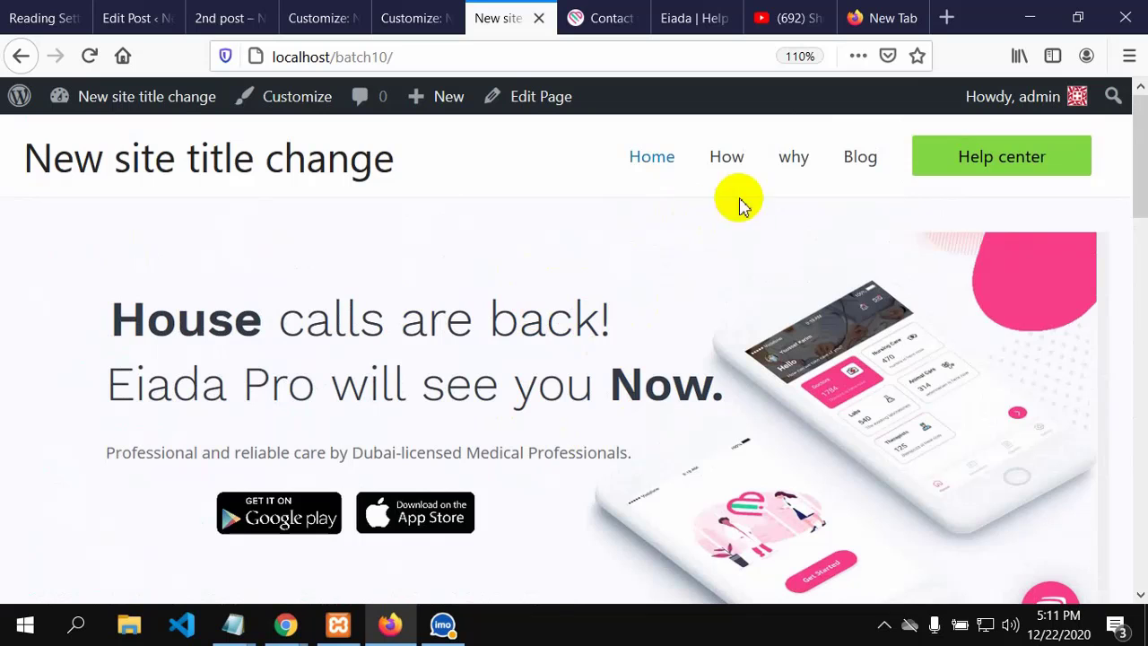
{"action": "scroll", "coordinate": [764, 225], "scroll_direction": "down", "scroll_amount": 3}
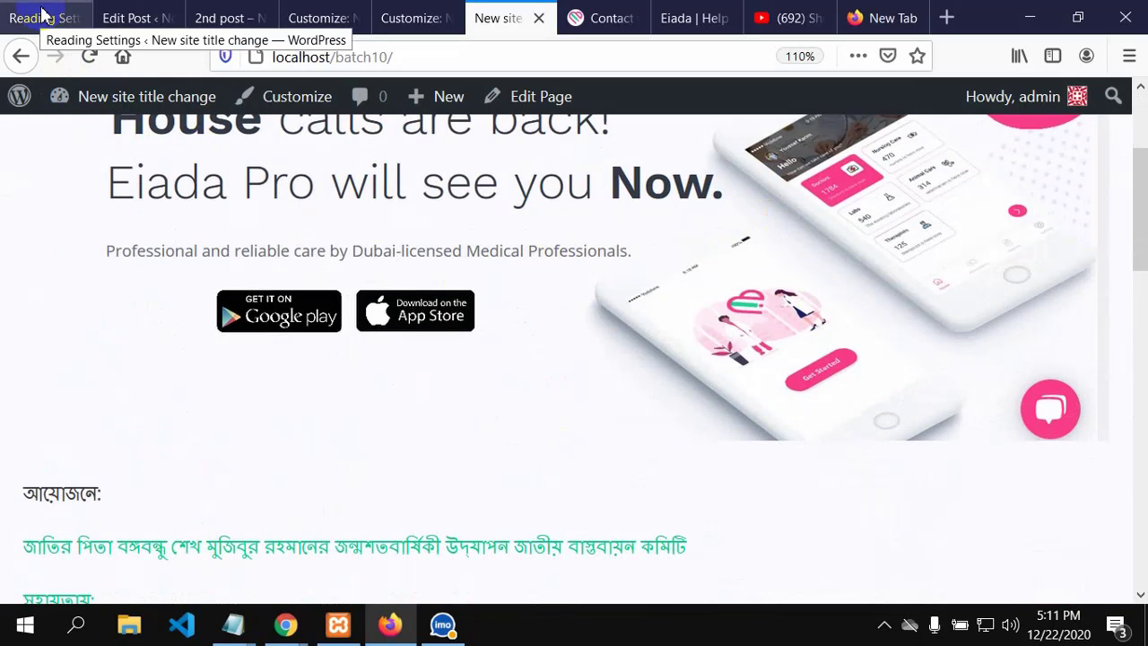
{"action": "scroll", "coordinate": [799, 295], "scroll_direction": "up", "scroll_amount": 3}
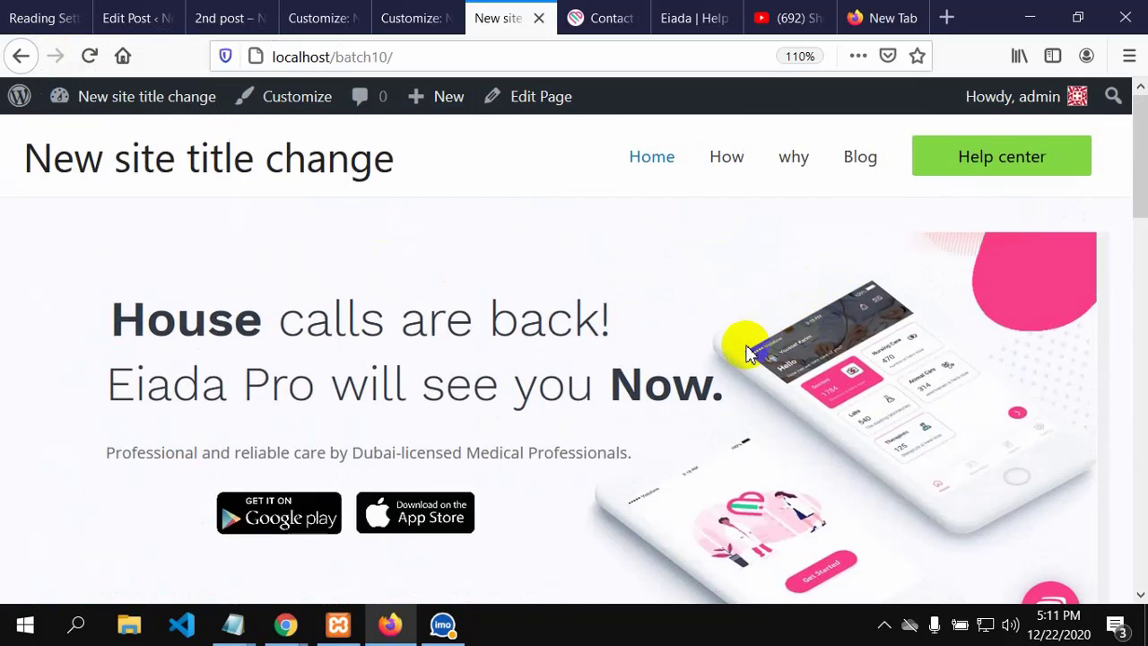
Review the Home page from the hero banner down to the embedded video and back up.
{"action": "scroll", "coordinate": [743, 340], "scroll_direction": "down", "scroll_amount": 6}
{"action": "scroll", "coordinate": [743, 353], "scroll_direction": "down", "scroll_amount": 7}
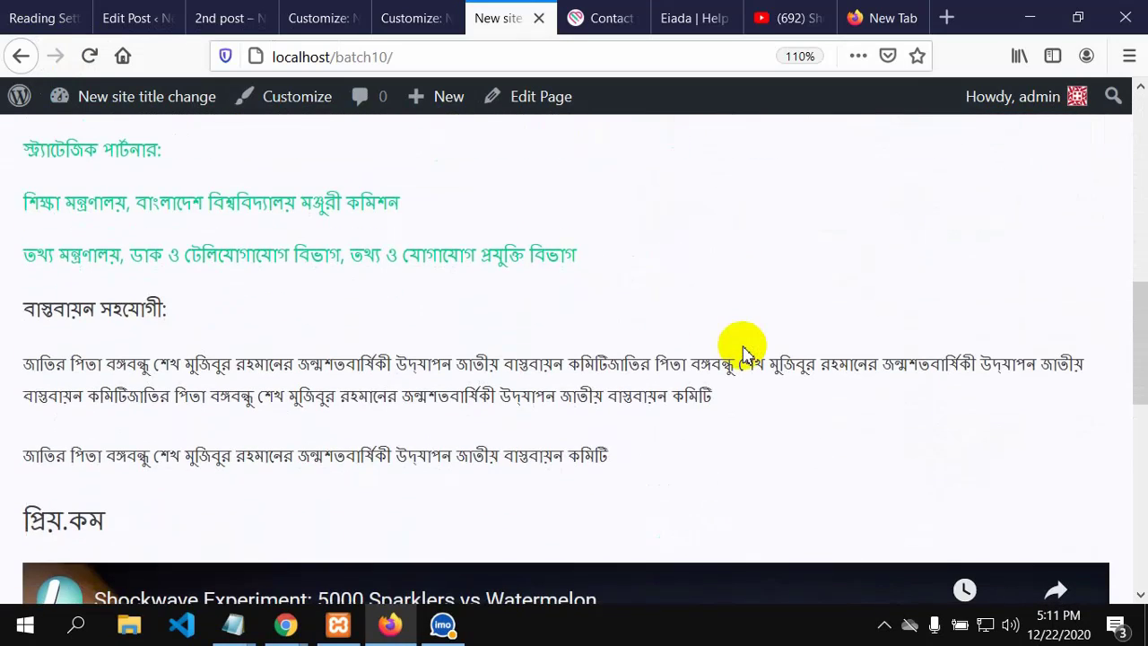
{"action": "scroll", "coordinate": [743, 355], "scroll_direction": "down", "scroll_amount": 5}
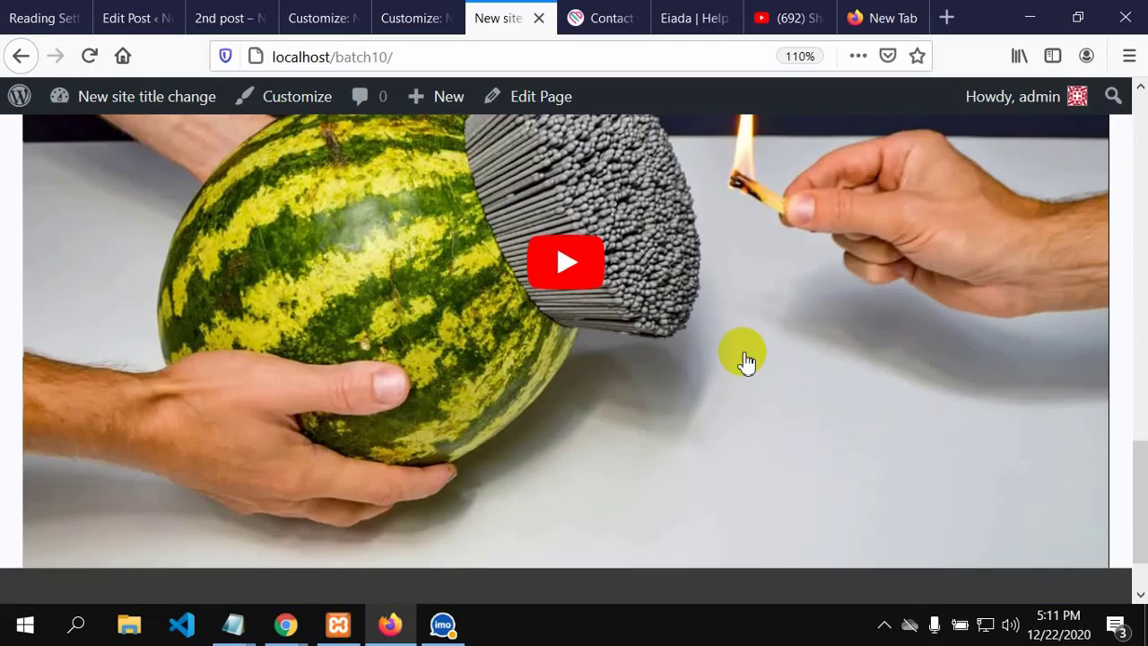
{"action": "scroll", "coordinate": [740, 345], "scroll_direction": "up", "scroll_amount": 15}
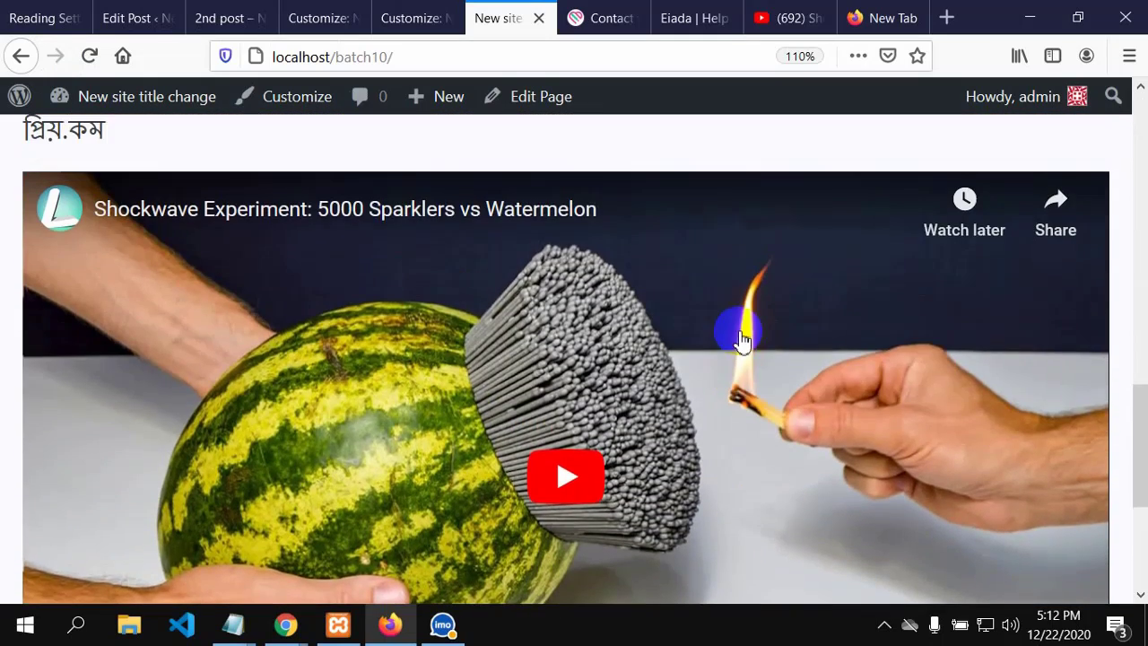
{"action": "scroll", "coordinate": [741, 339], "scroll_direction": "up", "scroll_amount": 3}
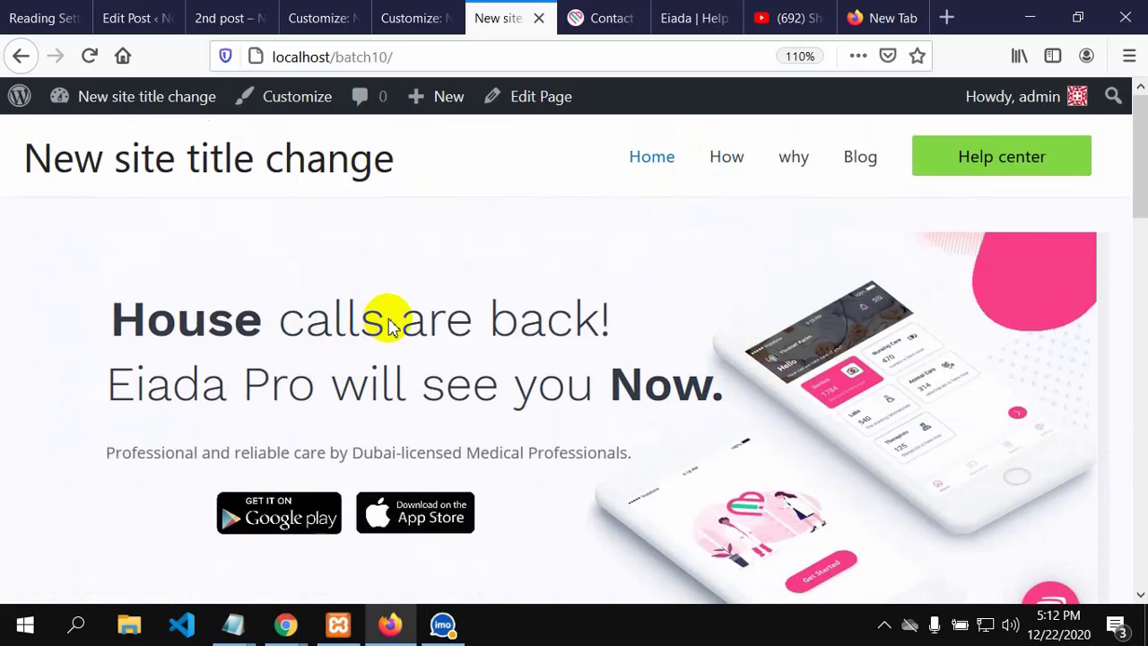
{"action": "scroll", "coordinate": [730, 392], "scroll_direction": "down", "scroll_amount": 3}
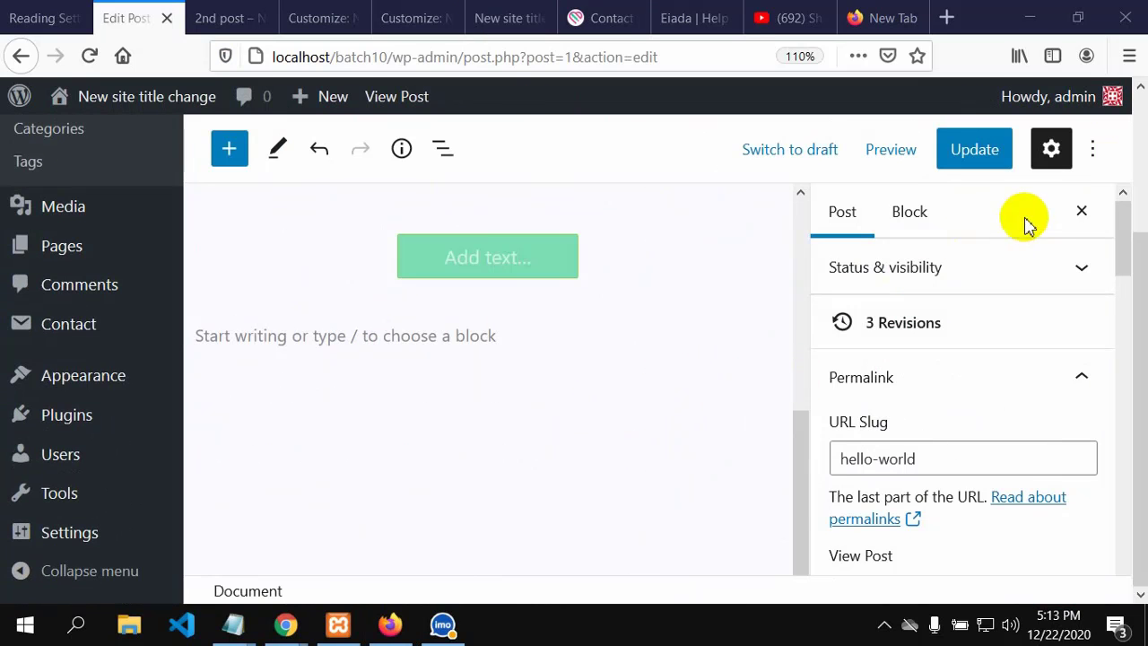
Close the post editor's settings sidebar and add a new Buttons block in the empty paragraph below the mint green button.
{"action": "left_click", "coordinate": [1080, 214]}
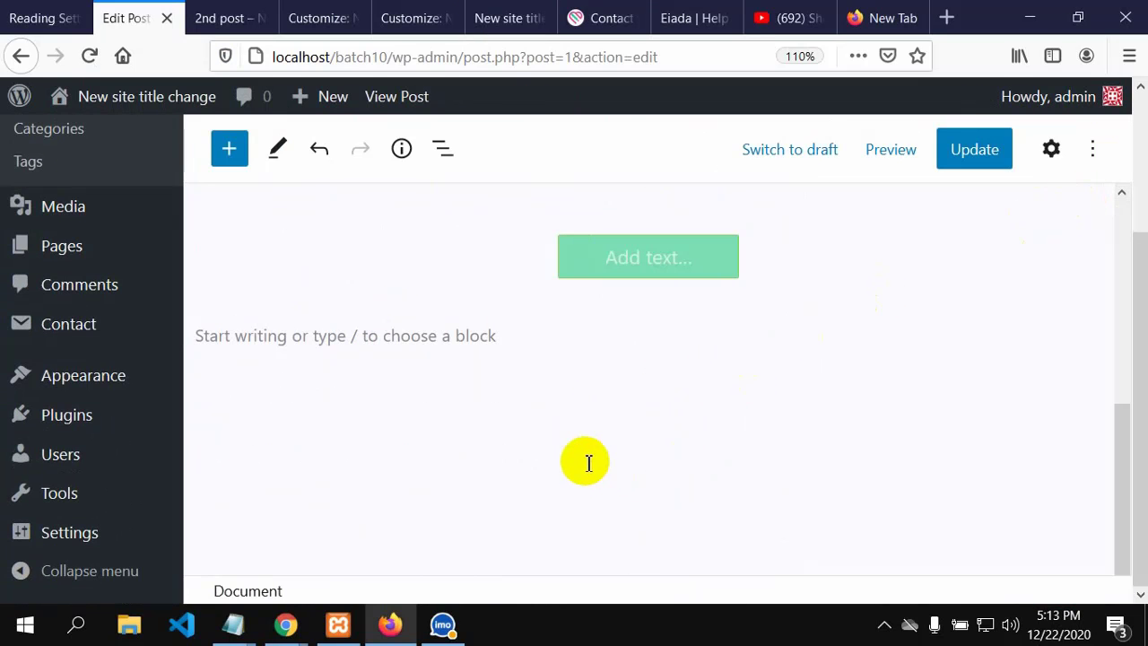
{"action": "scroll", "coordinate": [986, 331], "scroll_direction": "up", "scroll_amount": 3}
{"action": "scroll", "coordinate": [744, 462], "scroll_direction": "down", "scroll_amount": 3}
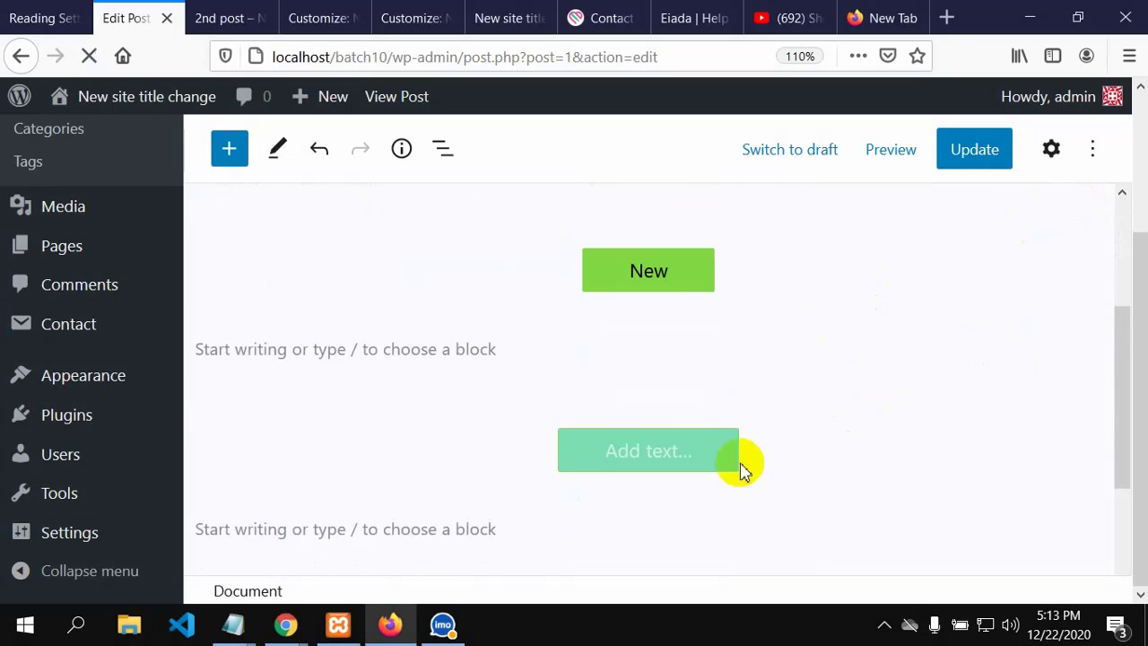
{"action": "left_click", "coordinate": [518, 527]}
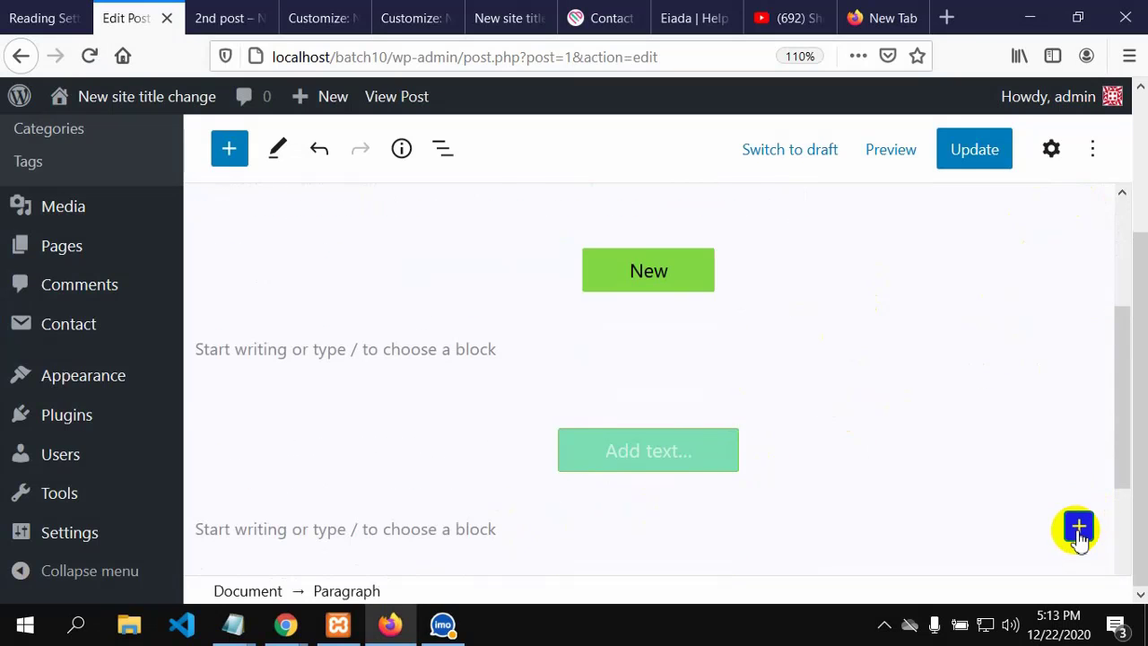
{"action": "left_click", "coordinate": [1078, 529]}
{"action": "left_click", "coordinate": [816, 157]}
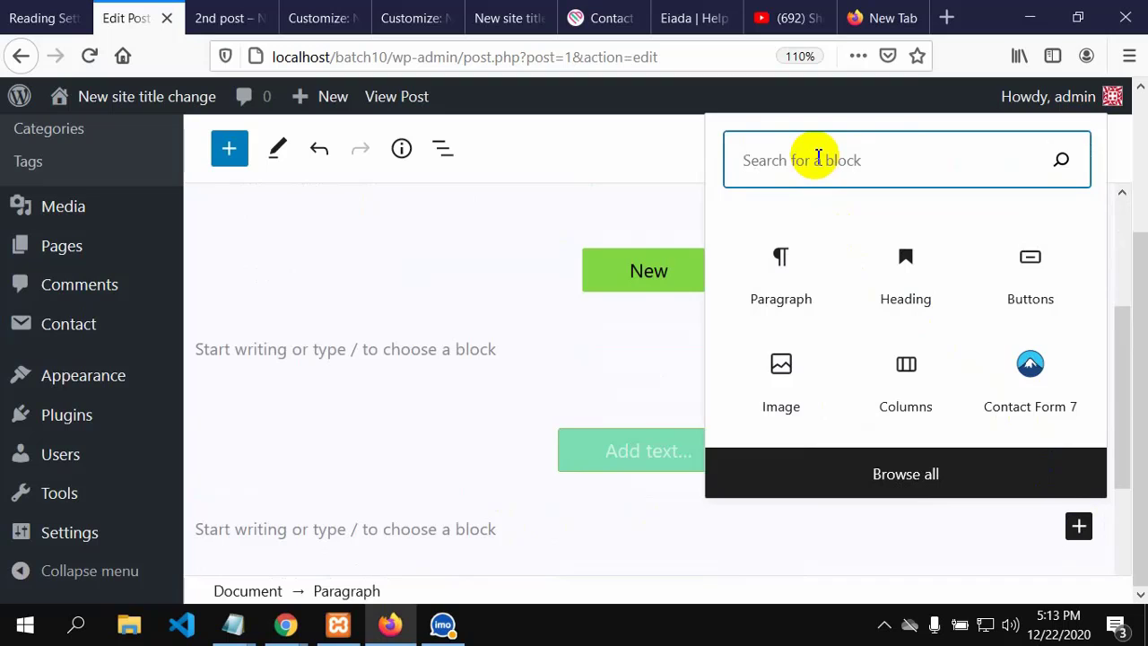
{"action": "left_click", "coordinate": [1030, 292]}
{"action": "left_click", "coordinate": [1030, 292]}
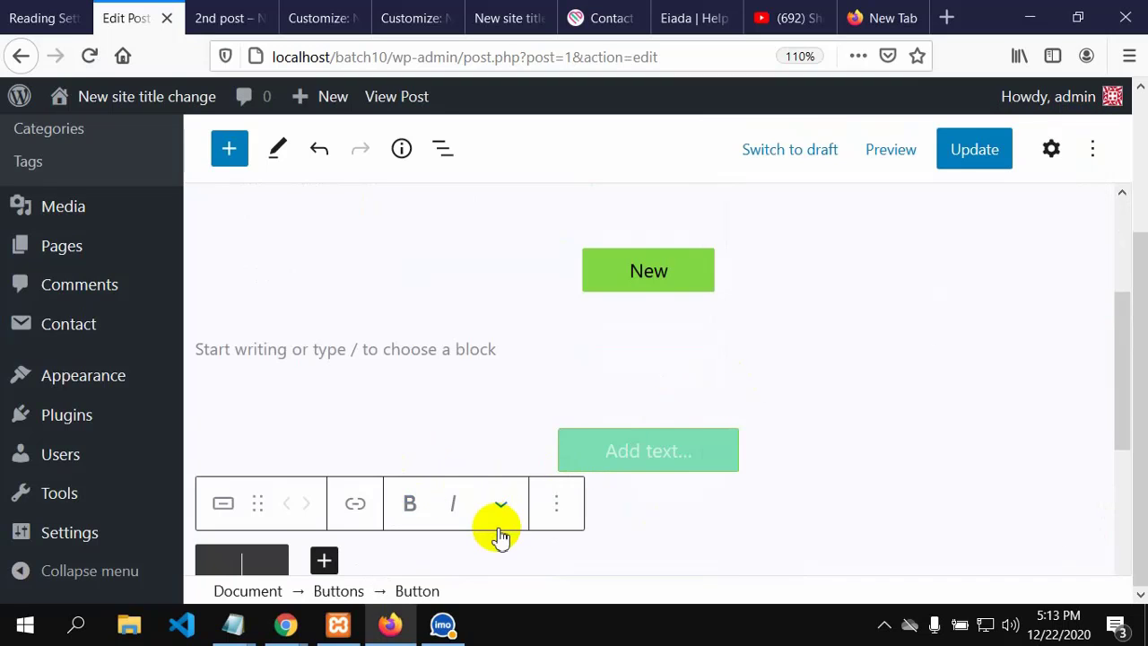
{"action": "scroll", "coordinate": [502, 520], "scroll_direction": "down", "scroll_amount": 2}
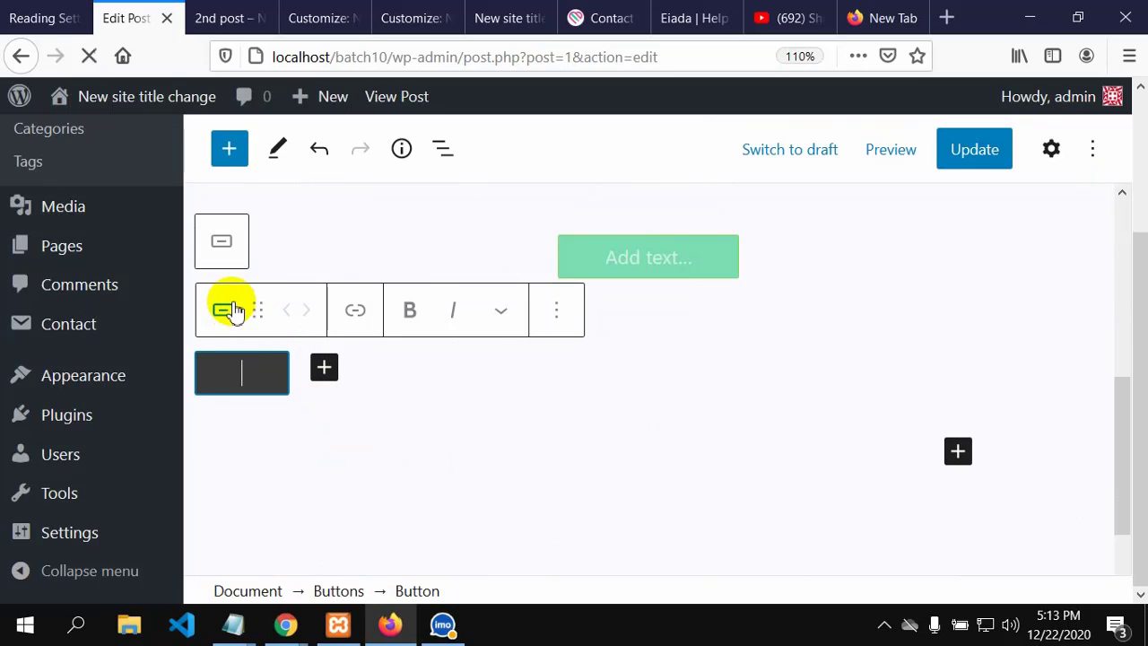
{"action": "left_click", "coordinate": [231, 377]}
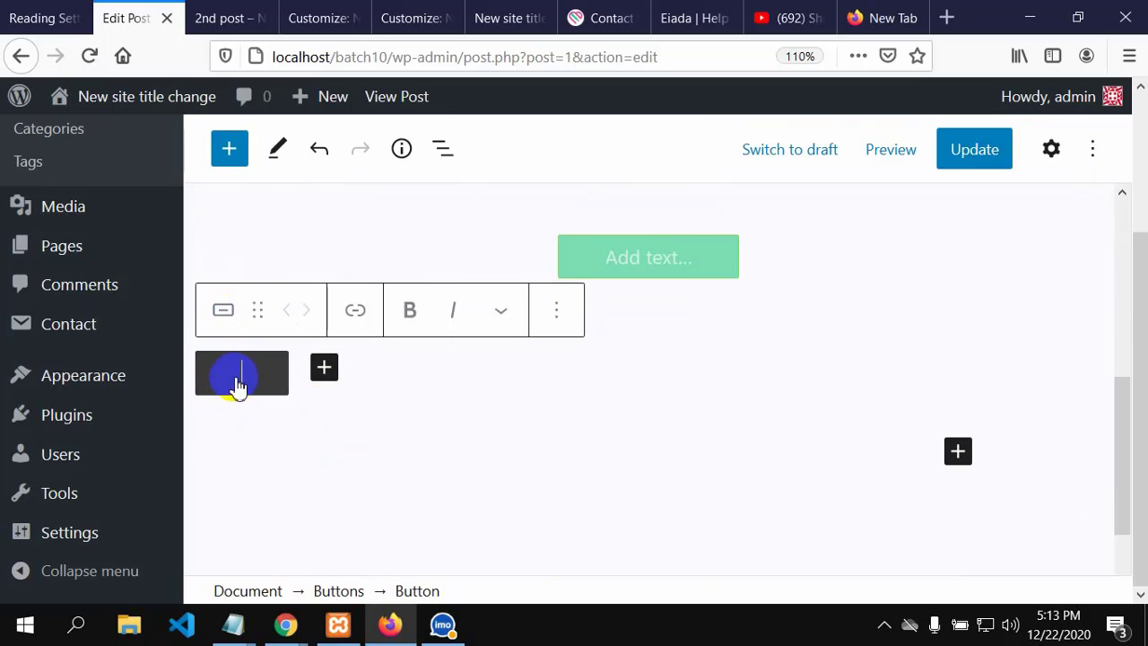
{"action": "left_click", "coordinate": [245, 372]}
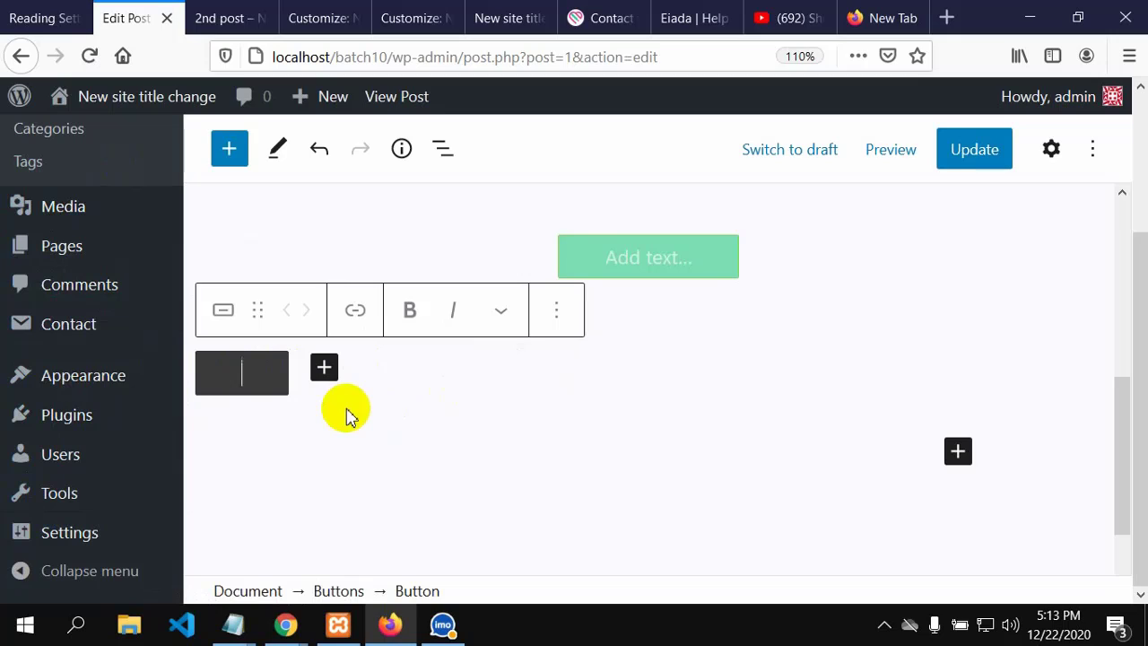
{"action": "left_click", "coordinate": [257, 378]}
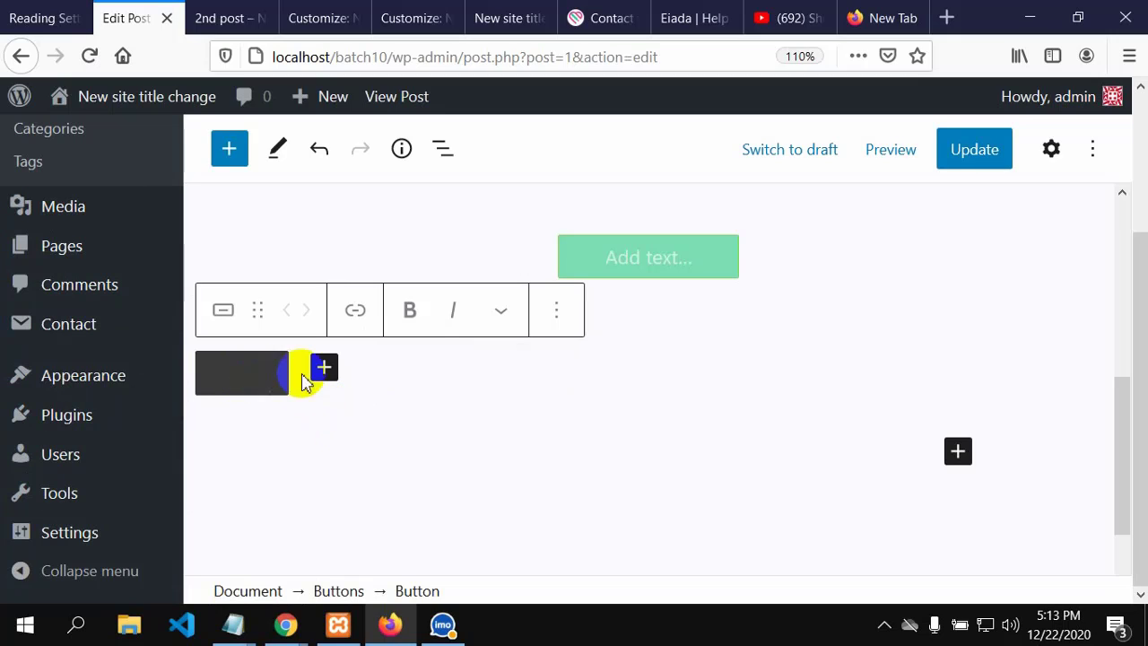
{"action": "left_click", "coordinate": [260, 377]}
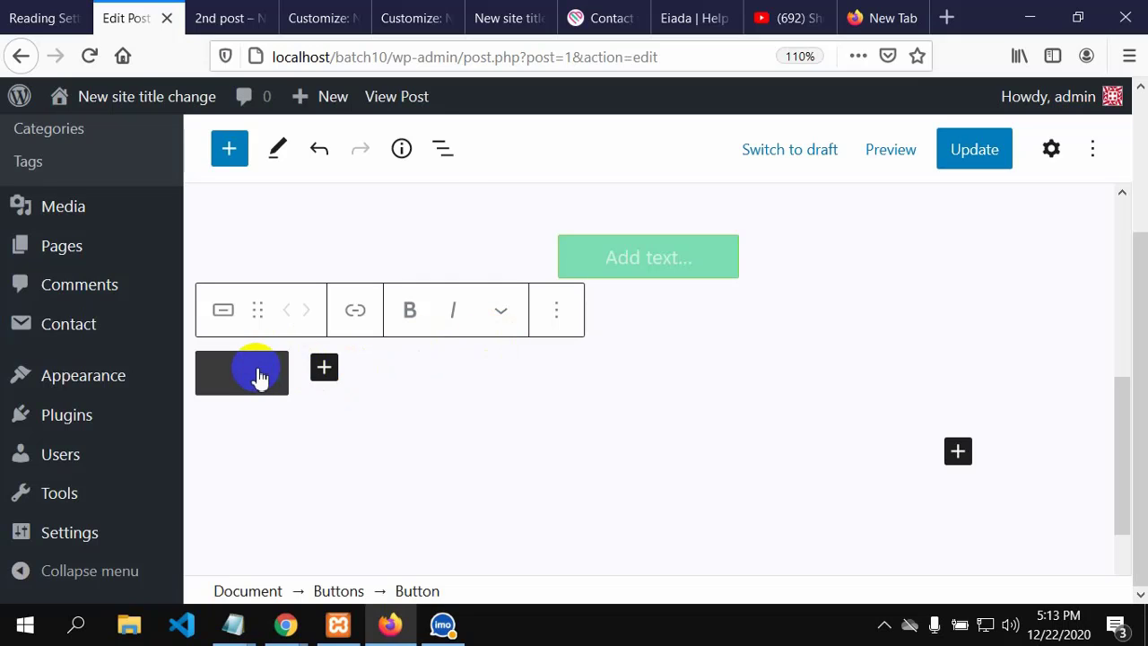
Switch the mint green button block to HTML editing and highlight its whole markup.
{"action": "scroll", "coordinate": [499, 418], "scroll_direction": "up", "scroll_amount": 2}
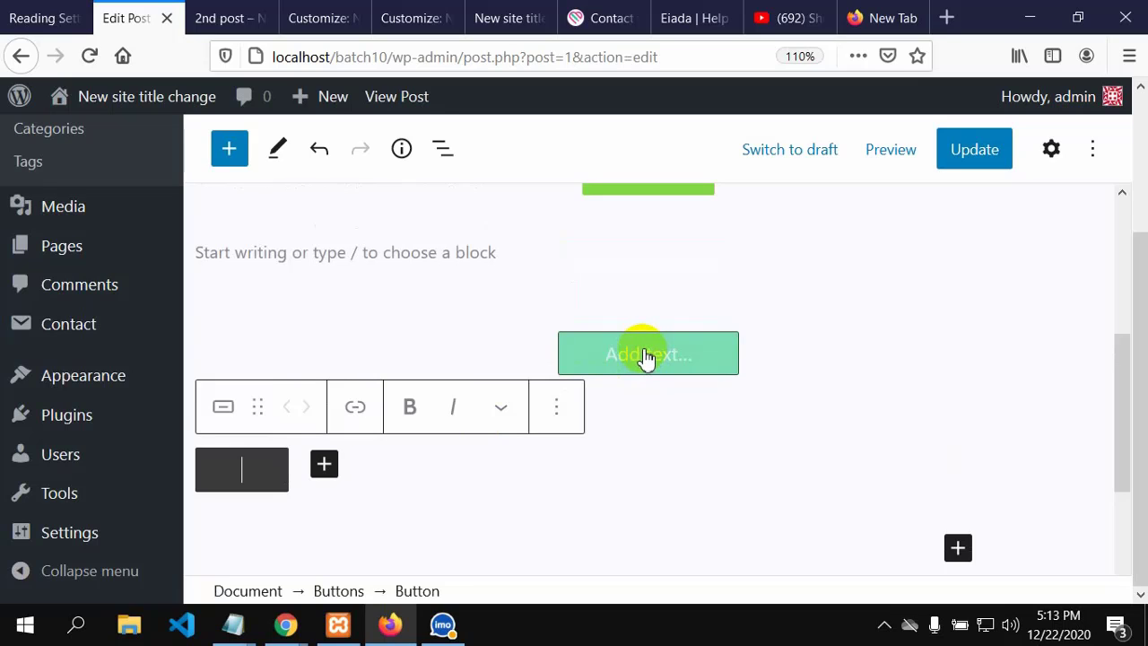
{"action": "left_click", "coordinate": [645, 356]}
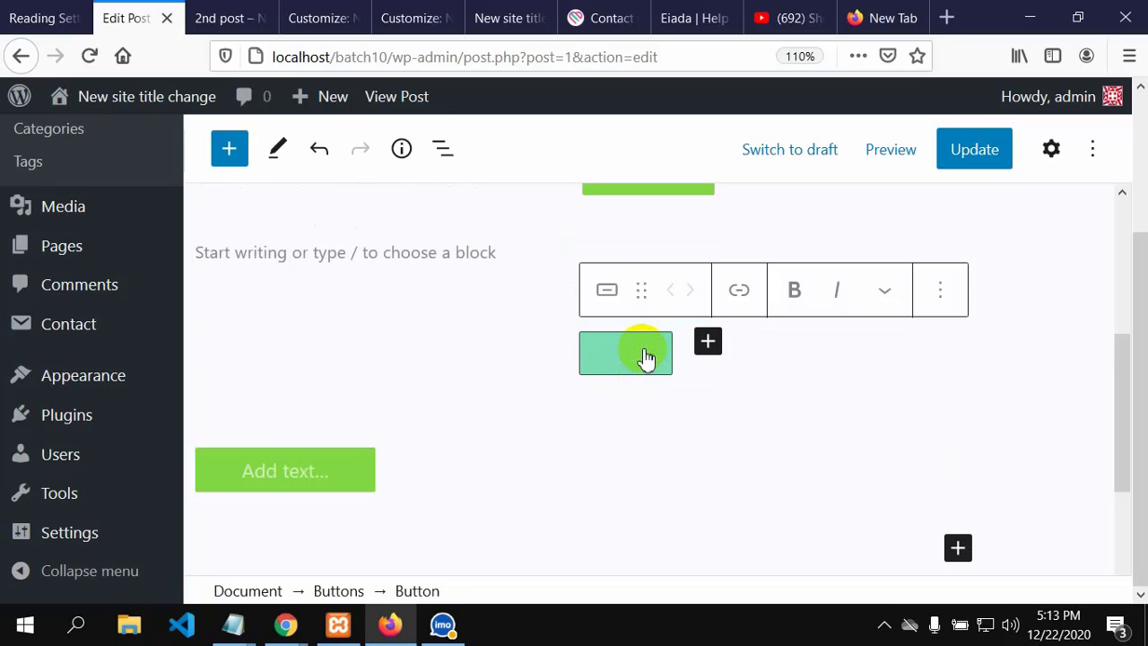
{"action": "left_click", "coordinate": [940, 291]}
{"action": "left_click", "coordinate": [738, 538]}
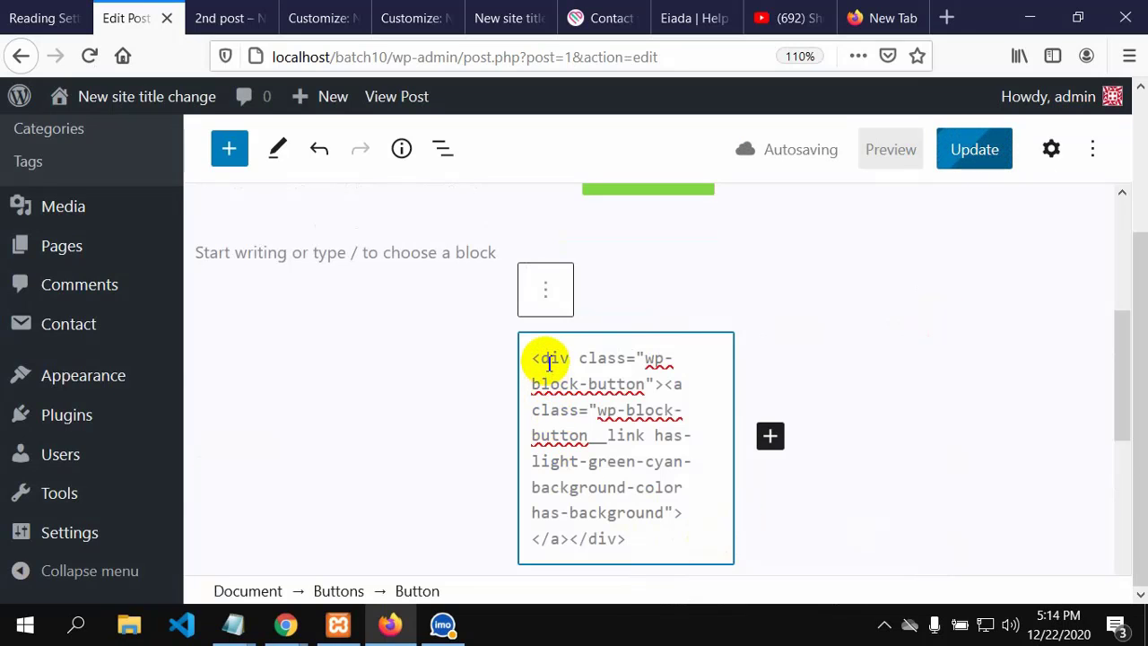
{"action": "left_click_drag", "start_coordinate": [539, 358], "coordinate": [660, 532]}
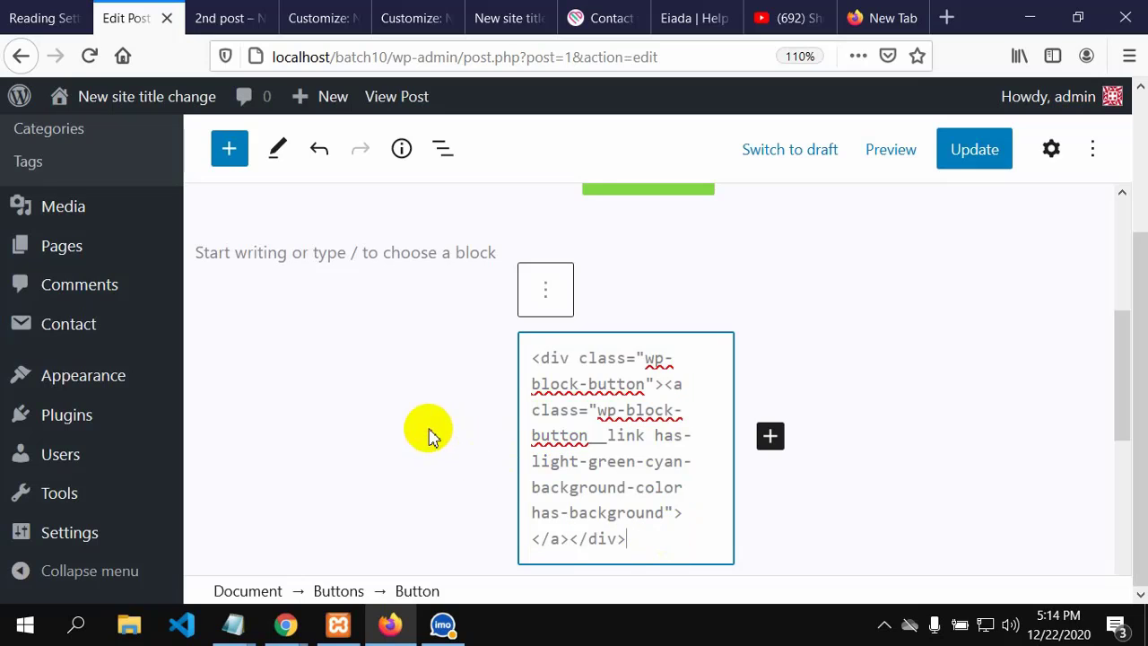
Select the mint green button's parent Buttons block and switch it to HTML editing.
{"action": "left_click", "coordinate": [633, 319]}
{"action": "scroll", "coordinate": [444, 475], "scroll_direction": "down", "scroll_amount": 2}
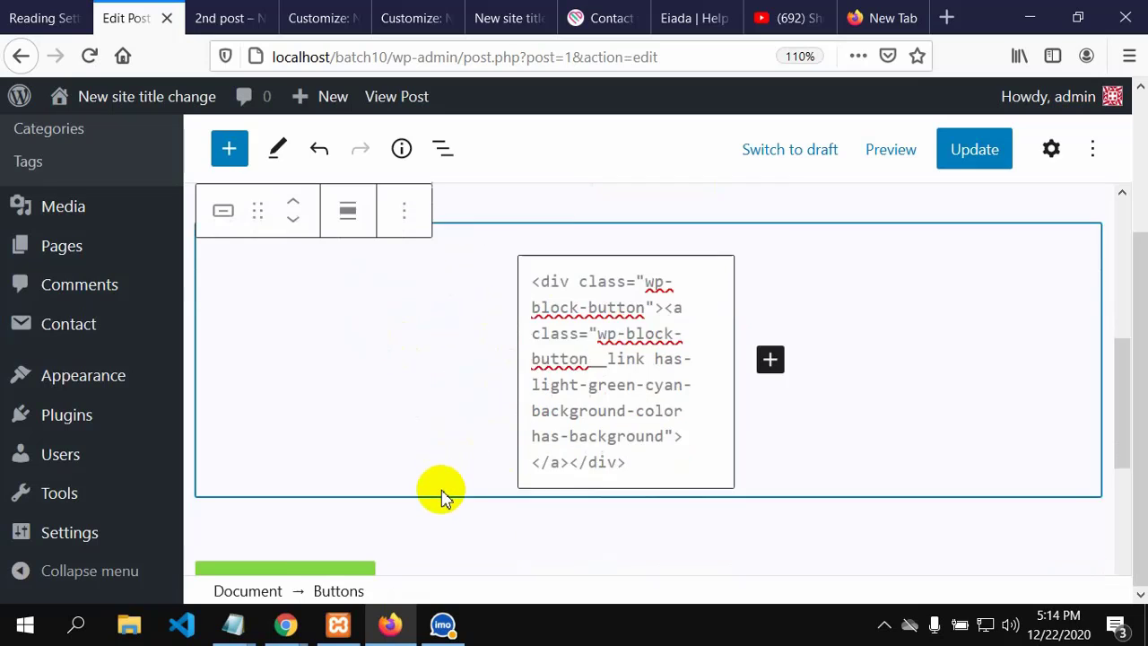
{"action": "left_click", "coordinate": [404, 209]}
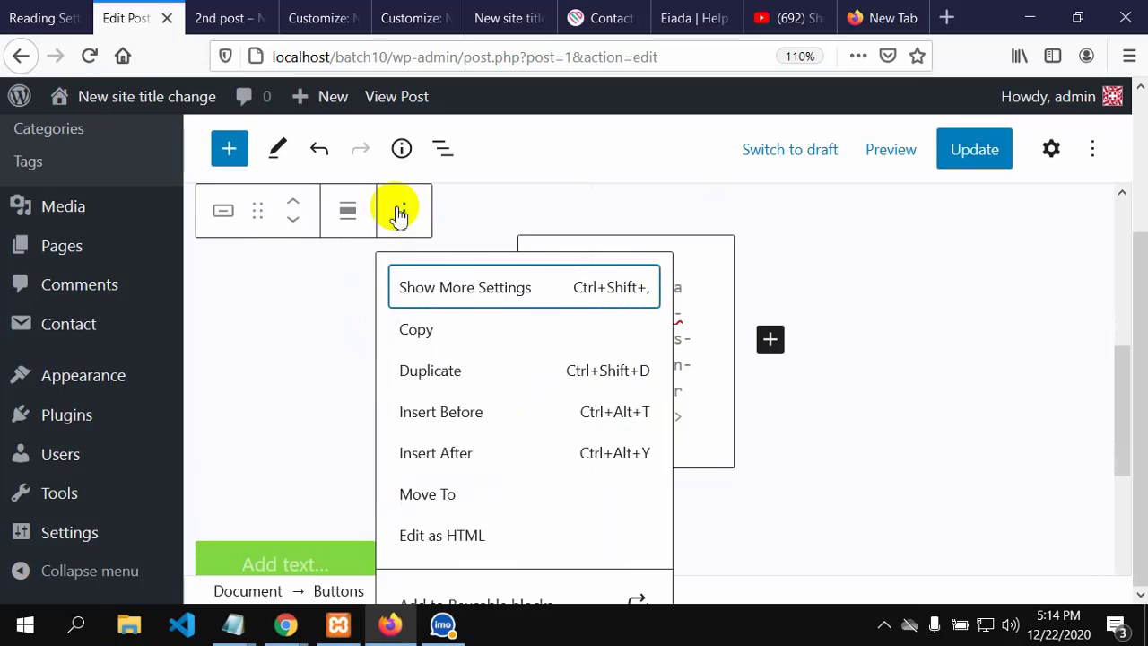
{"action": "left_click", "coordinate": [467, 534]}
{"action": "scroll", "coordinate": [328, 461], "scroll_direction": "down", "scroll_amount": 2}
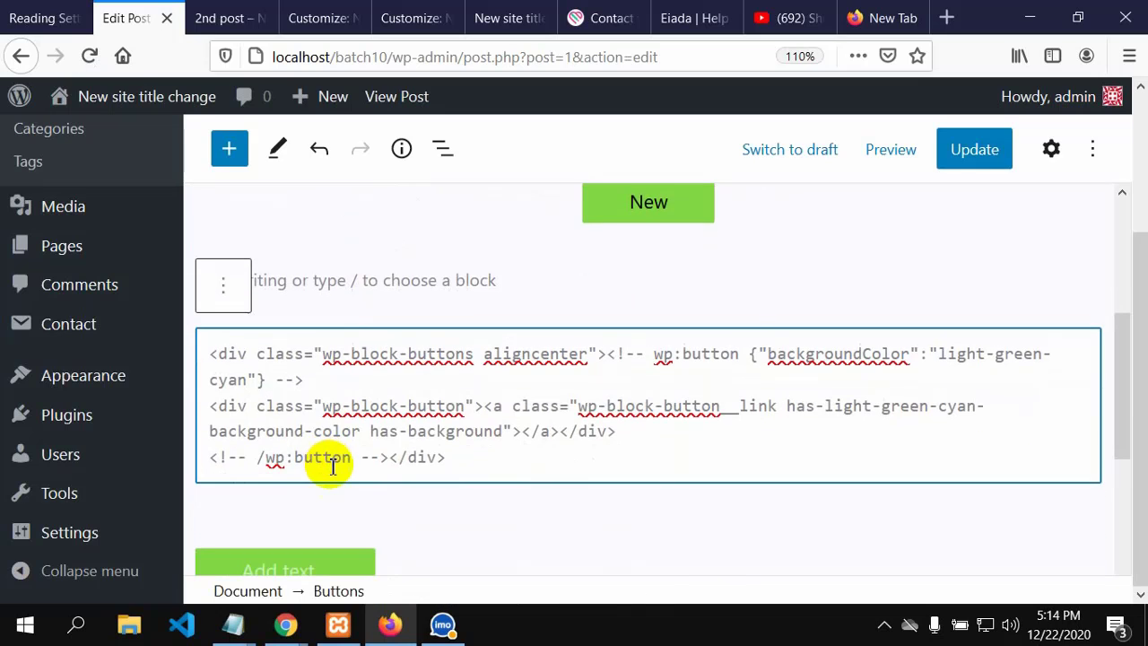
{"action": "scroll", "coordinate": [328, 530], "scroll_direction": "down", "scroll_amount": 2}
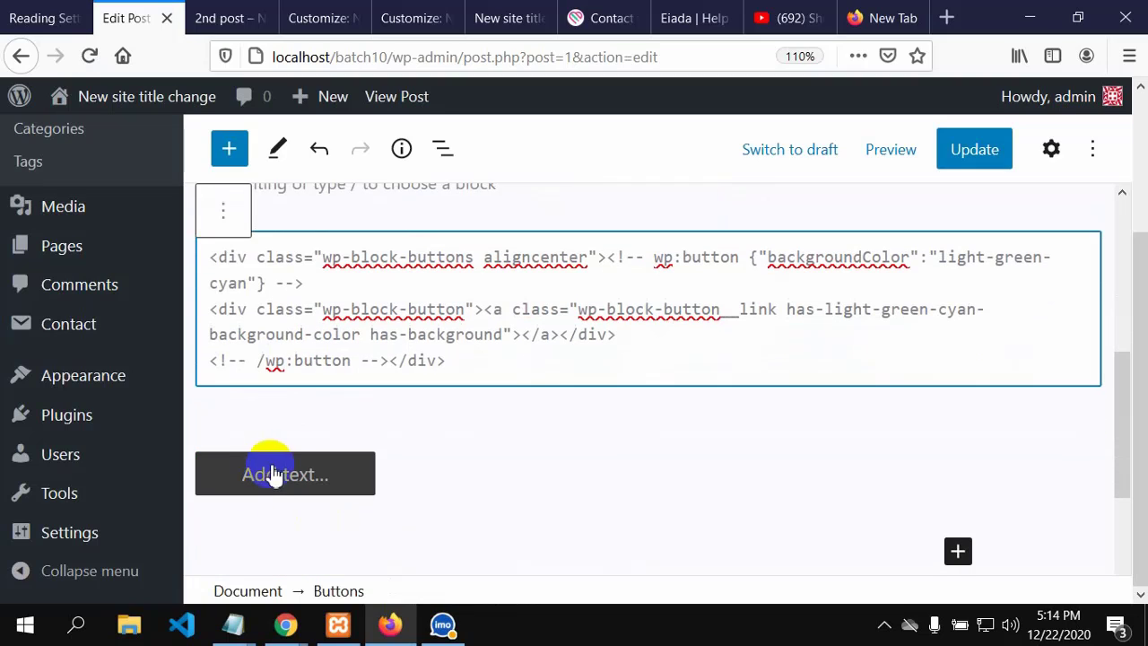
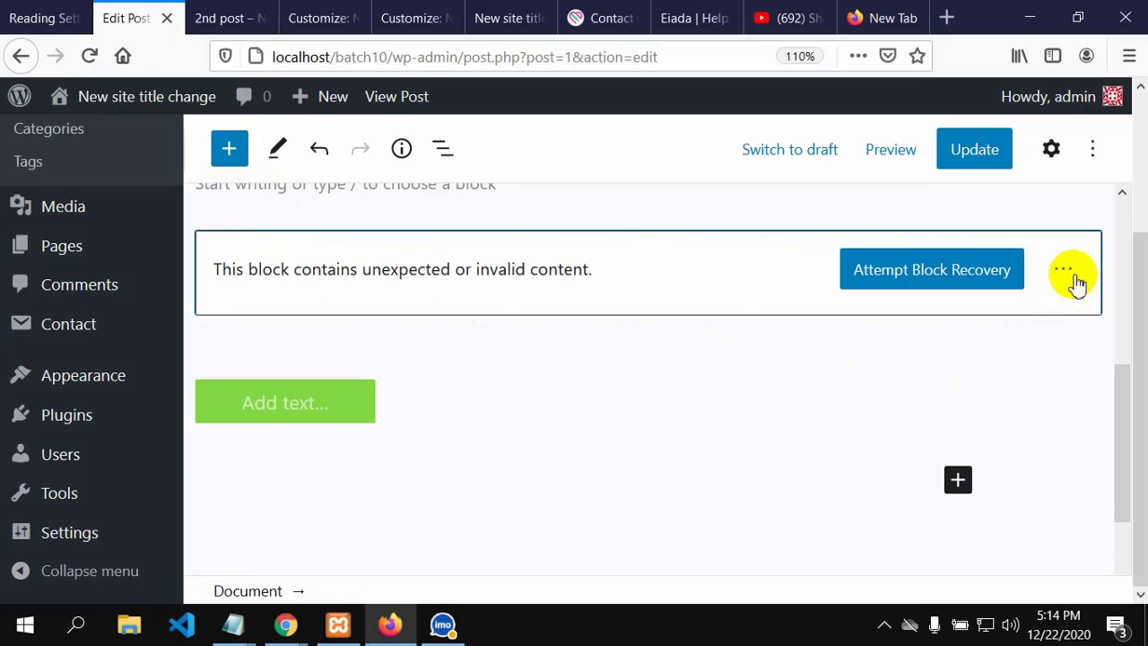
Convert the invalid Buttons block to HTML and place the cursor in an empty paragraph below the last button.
{"action": "left_click", "coordinate": [1072, 272]}
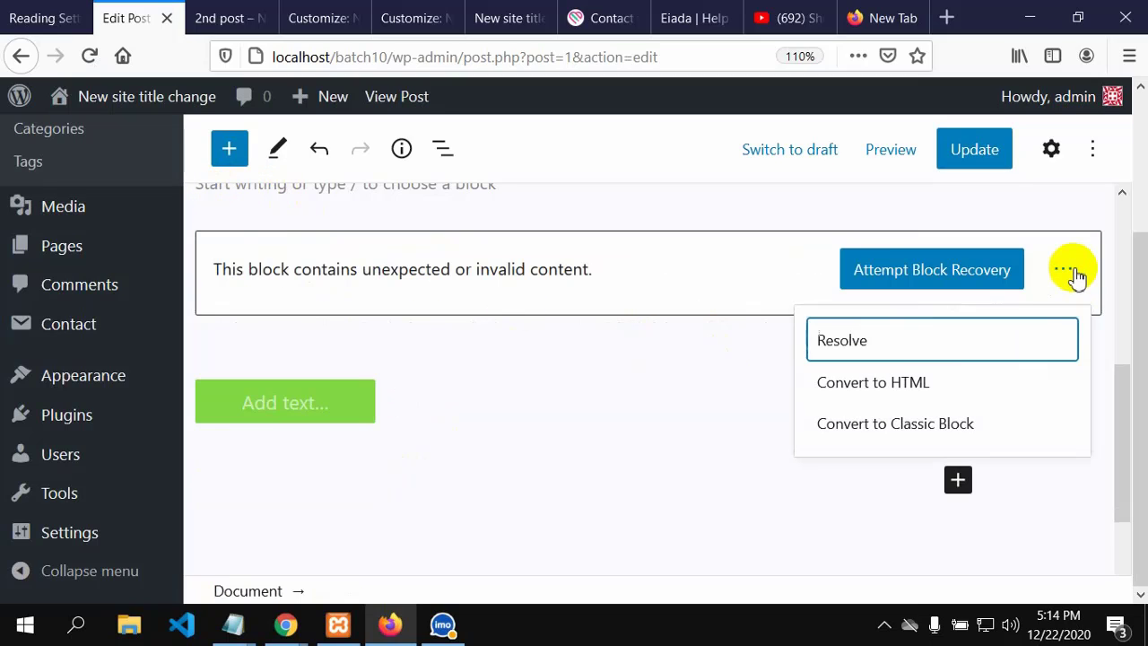
{"action": "left_click", "coordinate": [900, 389]}
{"action": "left_click", "coordinate": [487, 434]}
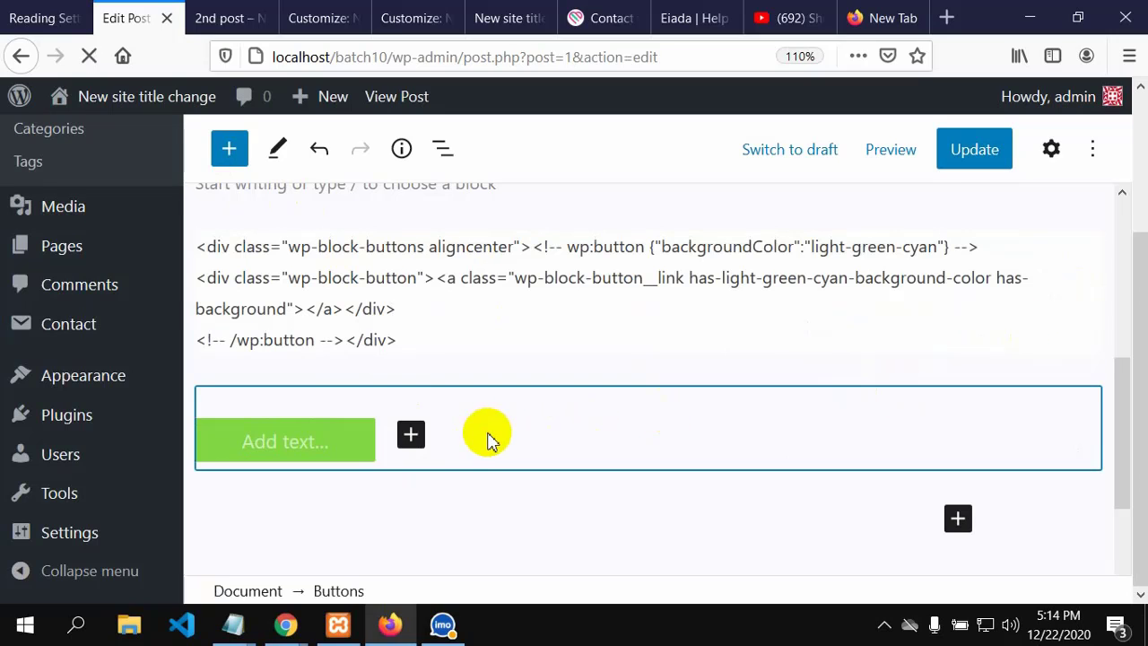
{"action": "left_click", "coordinate": [453, 520]}
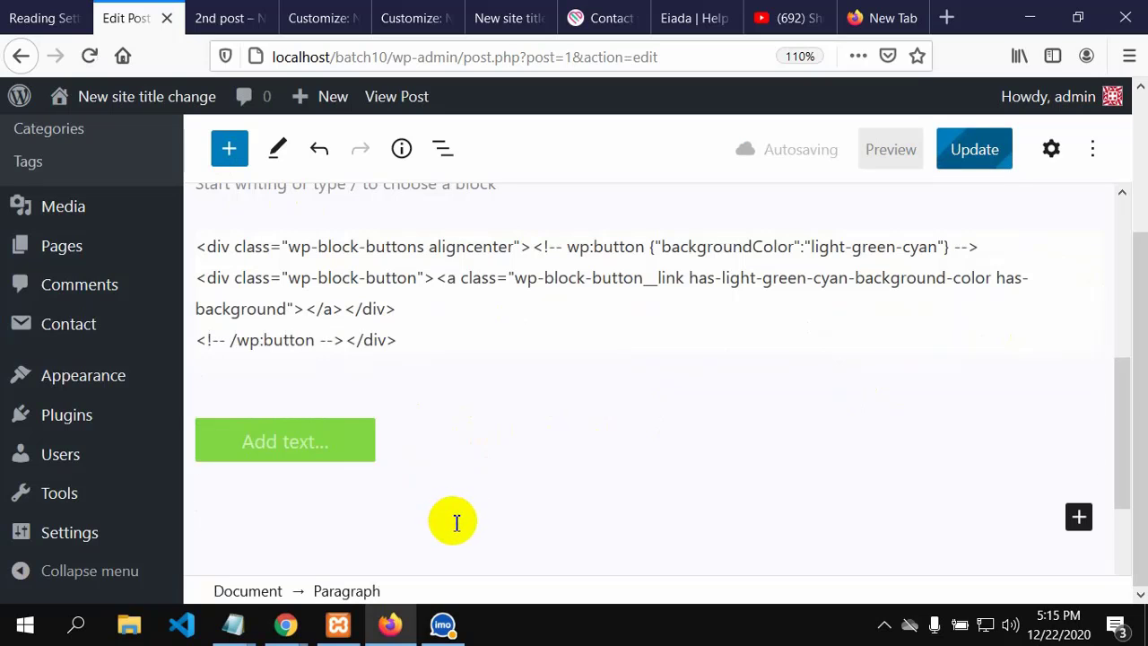
Examine the converted HTML markup together with the buttons and empty paragraphs around it in the post.
{"action": "scroll", "coordinate": [476, 484], "scroll_direction": "up", "scroll_amount": 4}
{"action": "scroll", "coordinate": [484, 493], "scroll_direction": "down", "scroll_amount": 2}
{"action": "scroll", "coordinate": [484, 494], "scroll_direction": "down", "scroll_amount": 2}
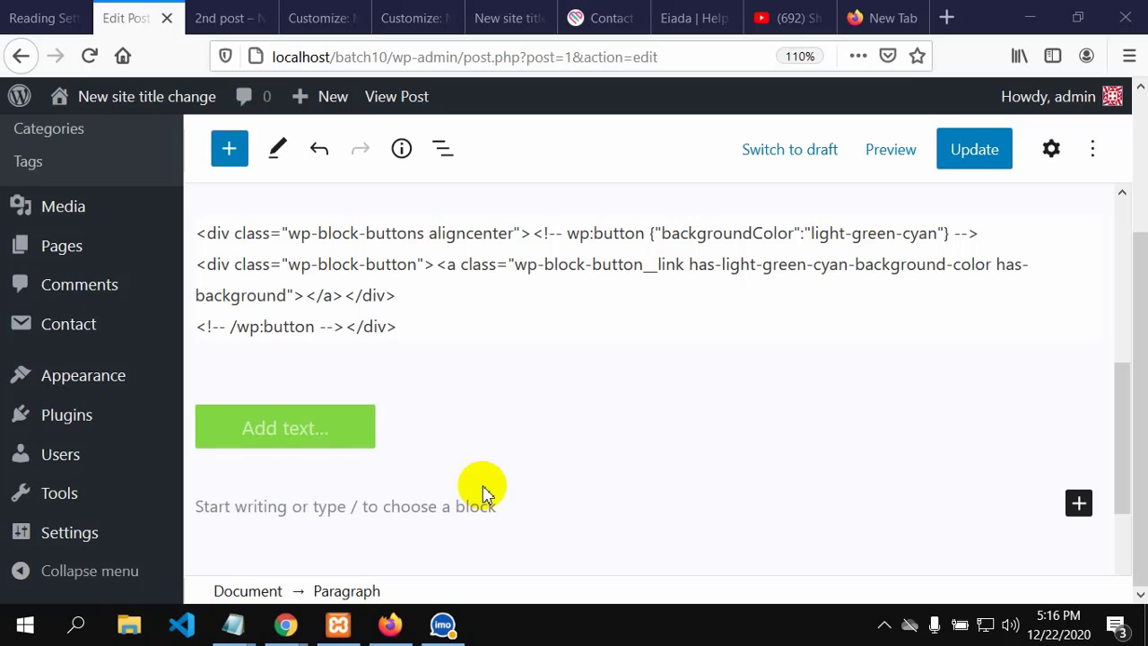
{"action": "scroll", "coordinate": [484, 486], "scroll_direction": "down", "scroll_amount": 3}
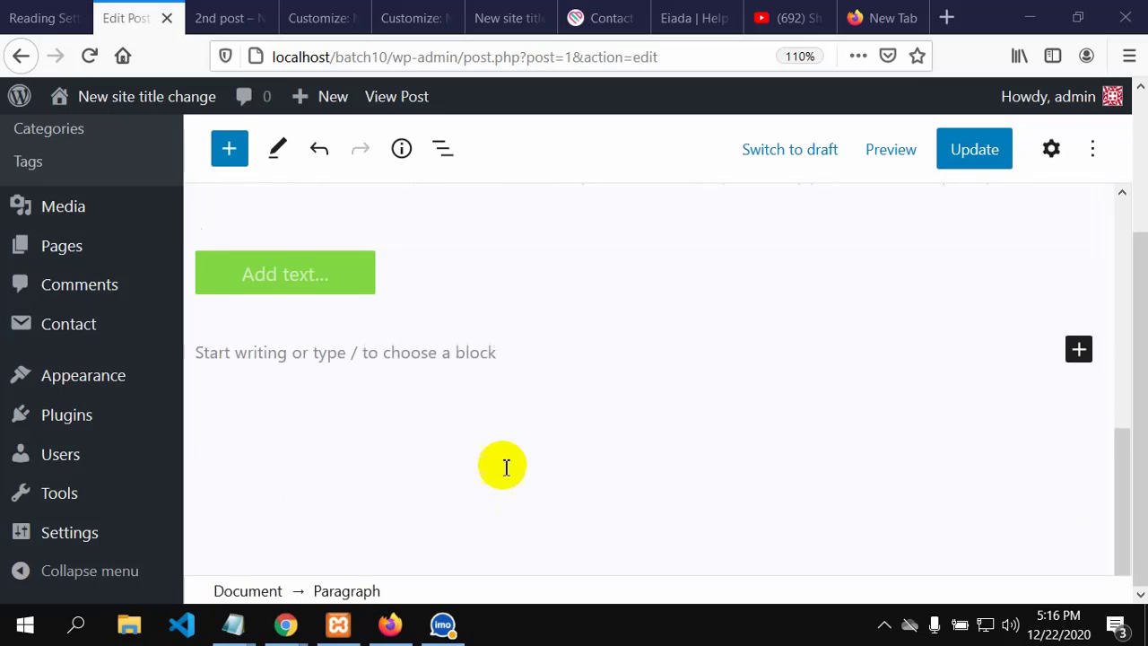
{"action": "scroll", "coordinate": [475, 433], "scroll_direction": "up", "scroll_amount": 5}
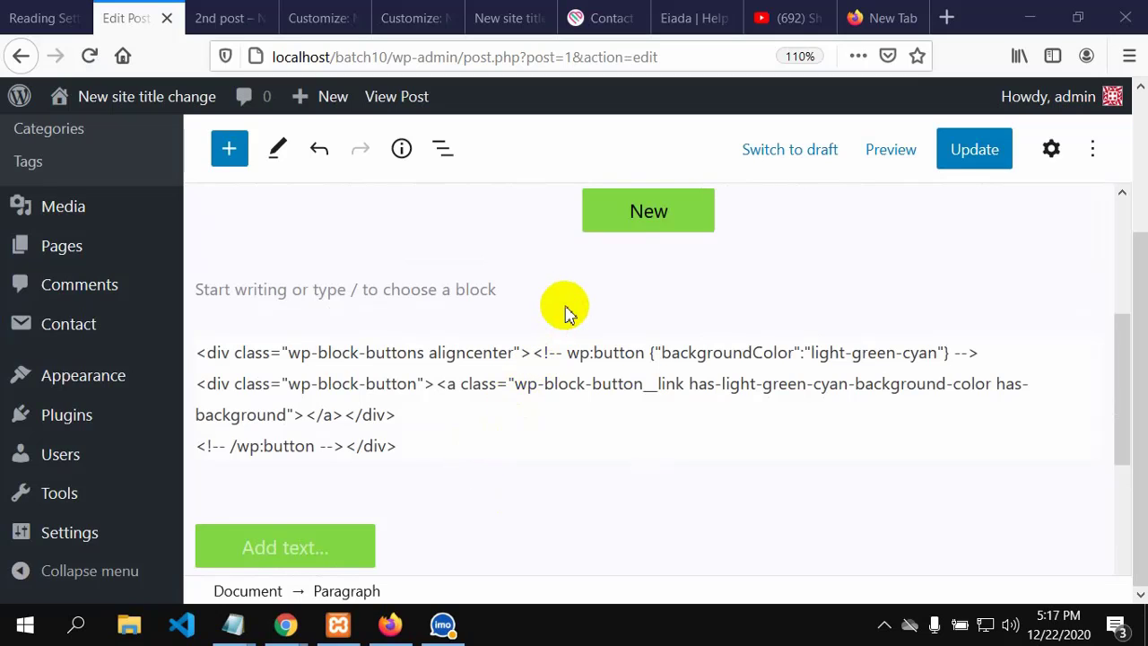
{"action": "mouse_move", "coordinate": [566, 314]}
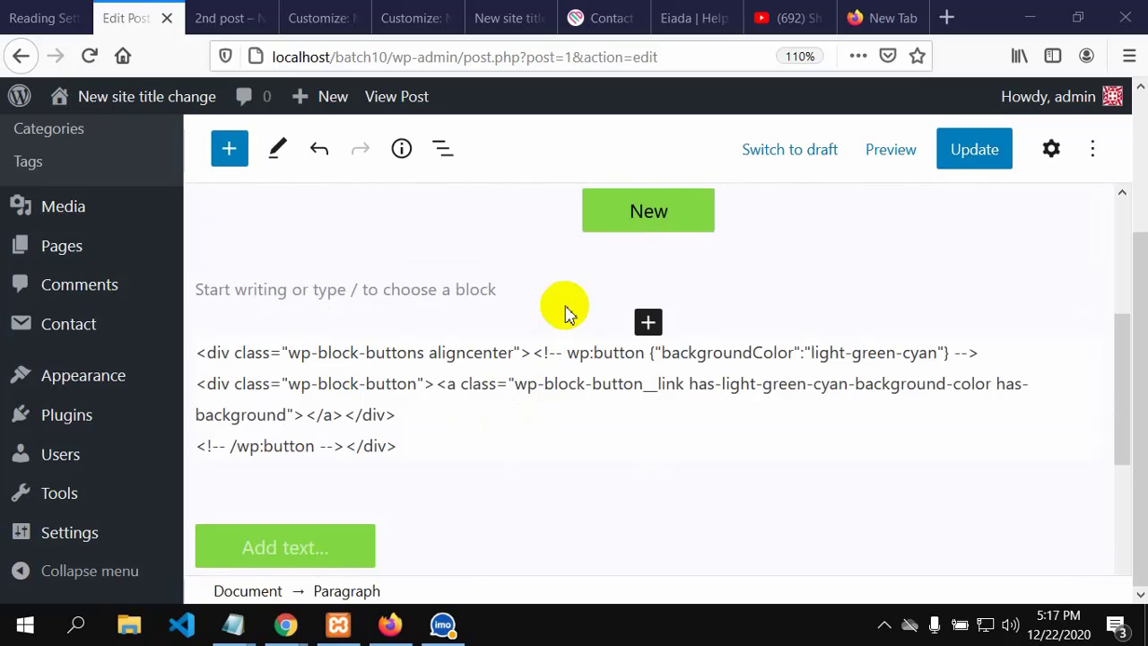
{"action": "scroll", "coordinate": [556, 457], "scroll_direction": "down", "scroll_amount": 2}
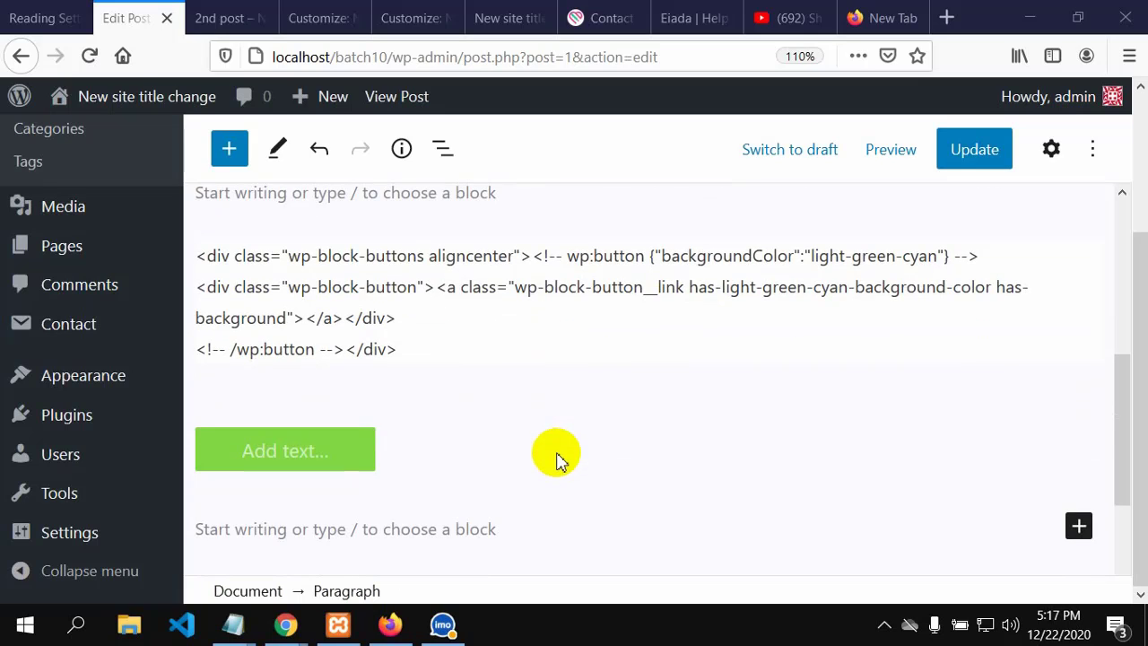
{"action": "scroll", "coordinate": [556, 457], "scroll_direction": "down", "scroll_amount": 2}
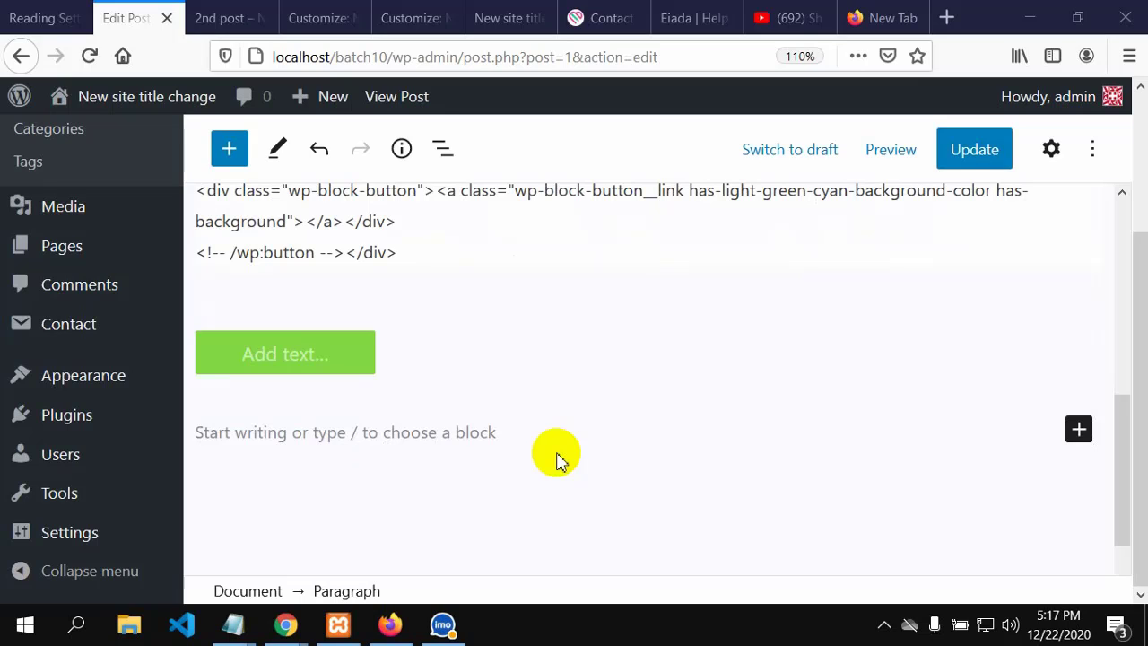
{"action": "scroll", "coordinate": [560, 461], "scroll_direction": "up", "scroll_amount": 3}
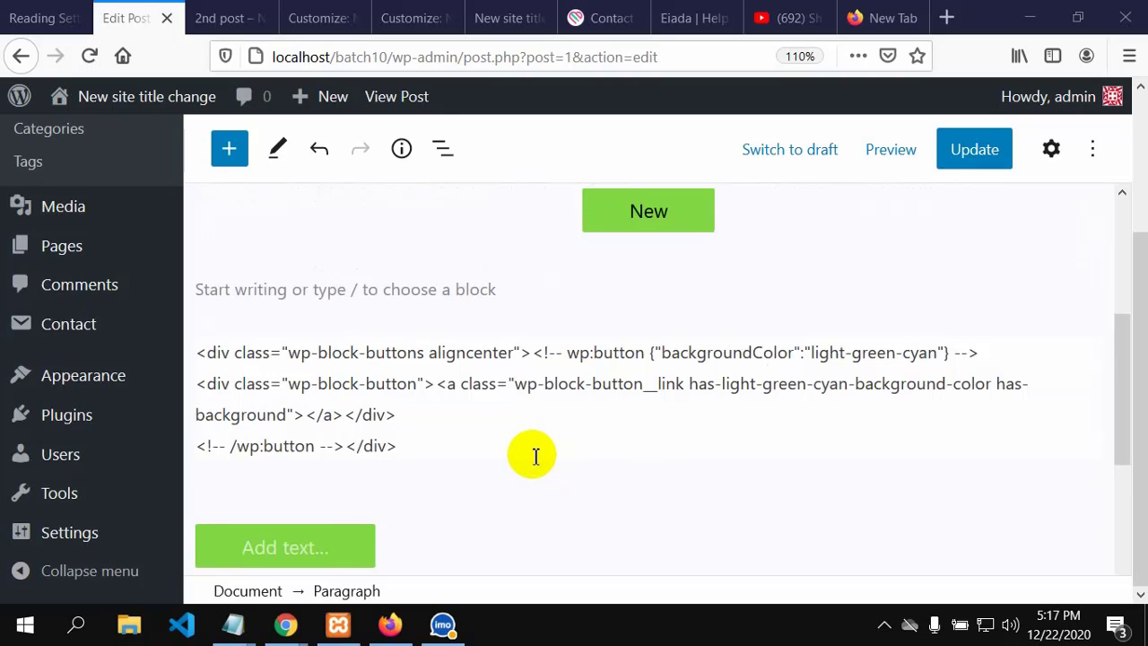
{"action": "scroll", "coordinate": [535, 456], "scroll_direction": "down", "scroll_amount": 2}
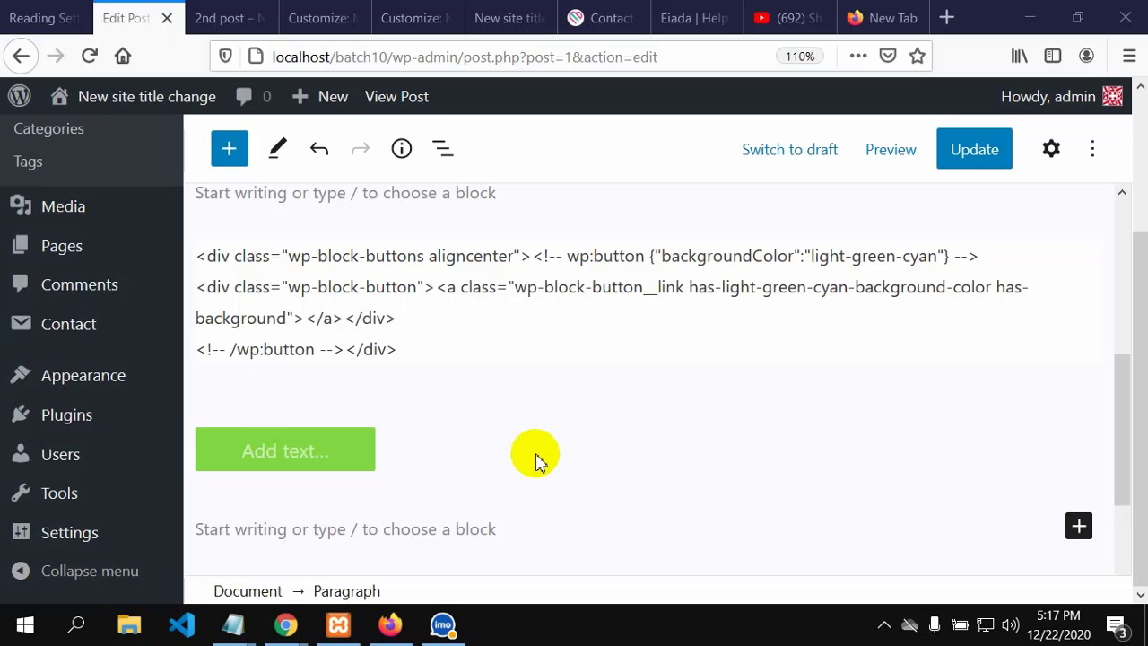
Look through the post's buttons, HTML markup and empty paragraphs, from the last paragraph back up to the title.
{"action": "scroll", "coordinate": [542, 461], "scroll_direction": "down", "scroll_amount": 4}
{"action": "scroll", "coordinate": [556, 465], "scroll_direction": "up", "scroll_amount": 2}
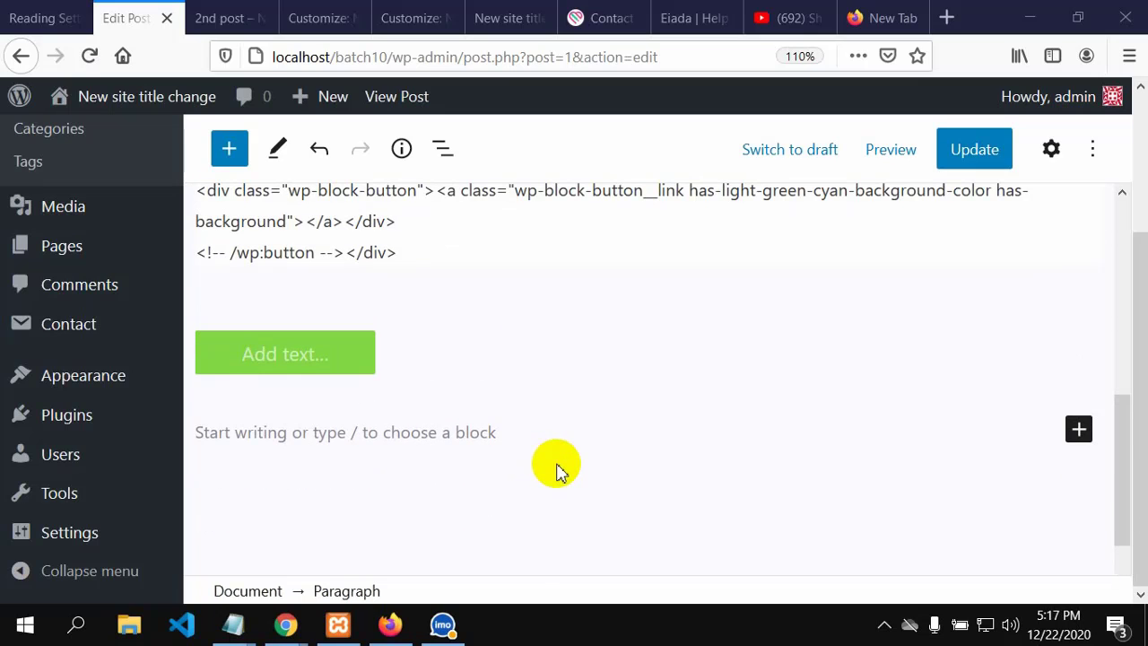
{"action": "scroll", "coordinate": [556, 472], "scroll_direction": "up", "scroll_amount": 2}
{"action": "scroll", "coordinate": [556, 471], "scroll_direction": "up", "scroll_amount": 2}
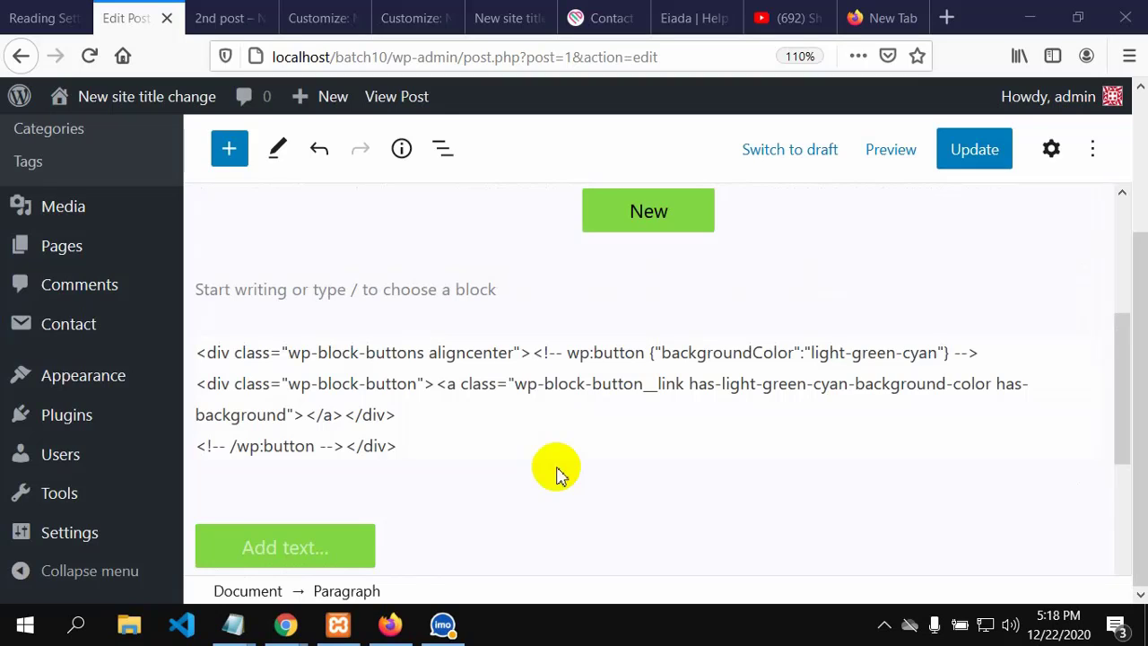
{"action": "mouse_move", "coordinate": [556, 473]}
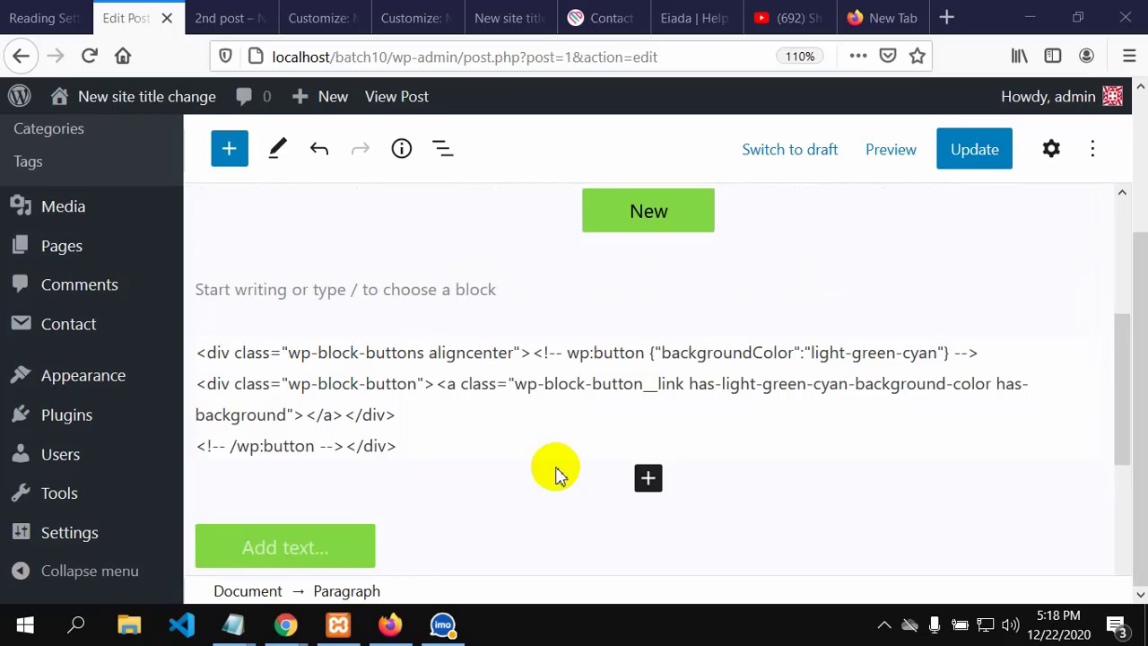
{"action": "scroll", "coordinate": [556, 474], "scroll_direction": "down", "scroll_amount": 2}
{"action": "scroll", "coordinate": [556, 473], "scroll_direction": "down", "scroll_amount": 2}
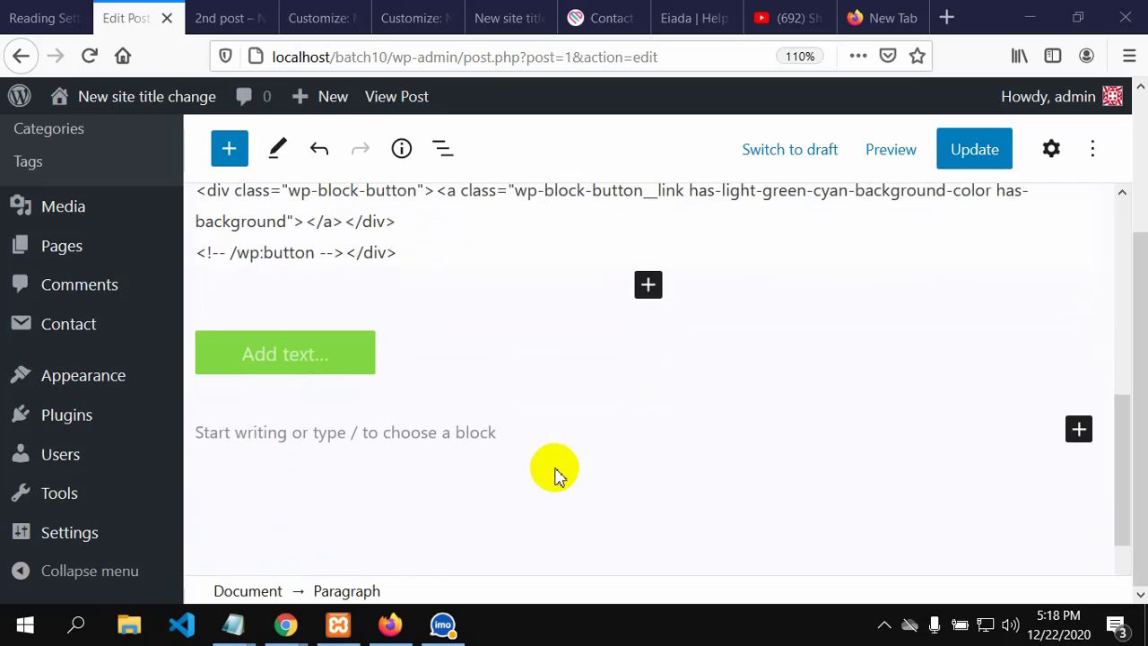
{"action": "scroll", "coordinate": [556, 473], "scroll_direction": "down", "scroll_amount": 2}
{"action": "scroll", "coordinate": [556, 471], "scroll_direction": "up", "scroll_amount": 6}
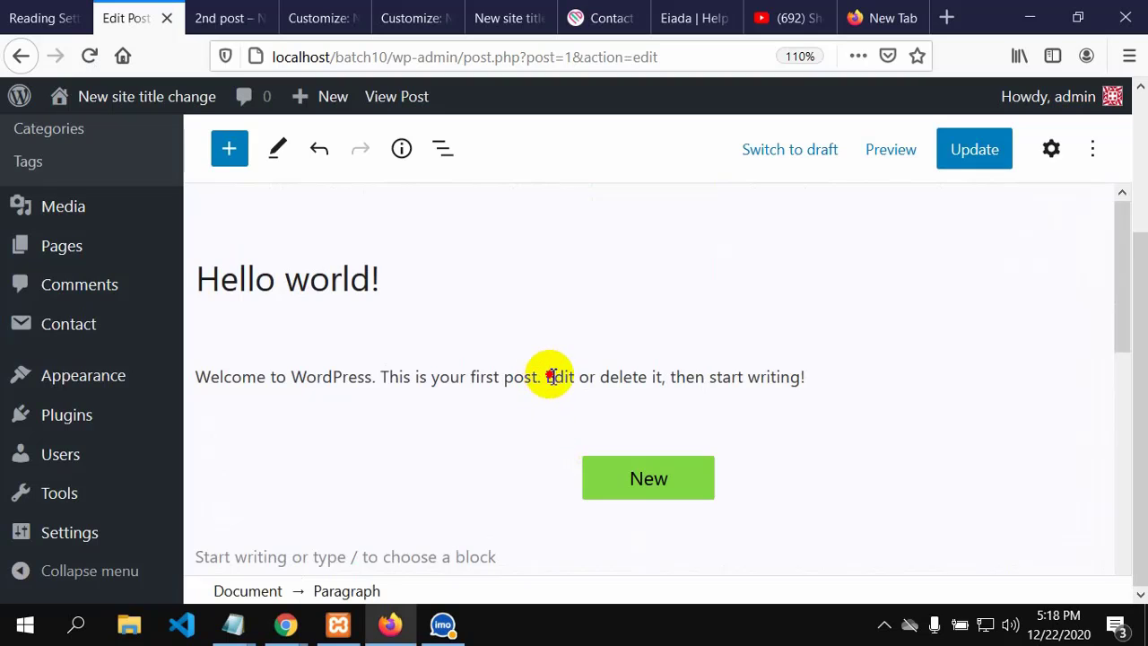
Highlight the words "delete it, then" in the welcome paragraph.
{"action": "left_click", "coordinate": [545, 376]}
{"action": "left_click", "coordinate": [687, 377], "text": "shift"}
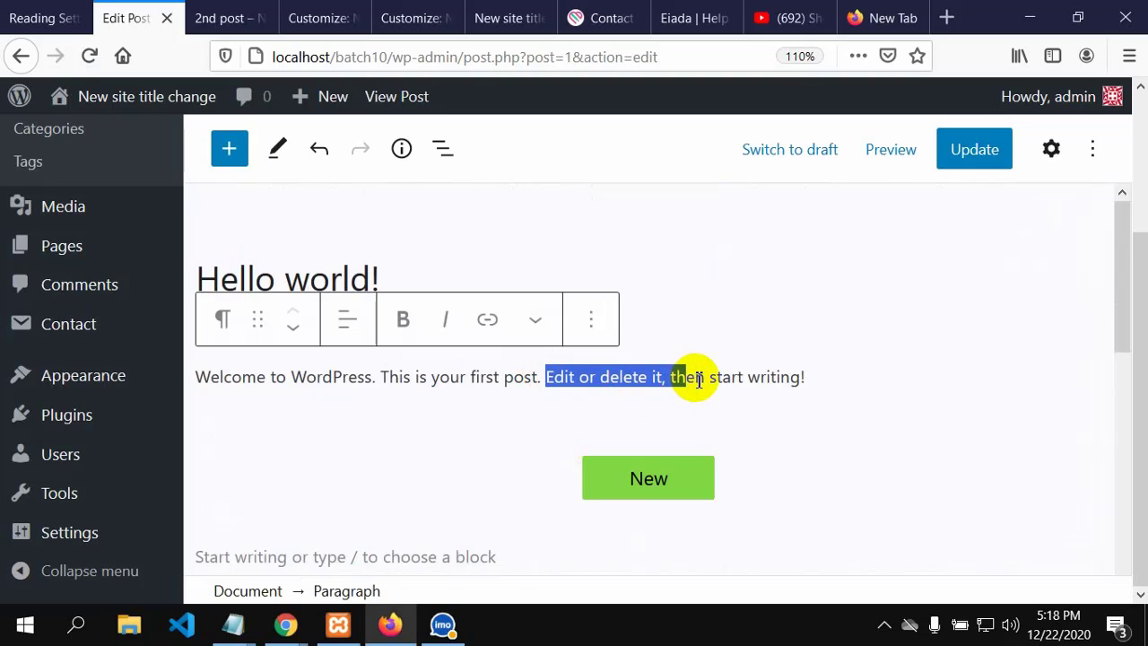
{"action": "left_click", "coordinate": [695, 377]}
{"action": "left_click_drag", "start_coordinate": [709, 381], "coordinate": [607, 384]}
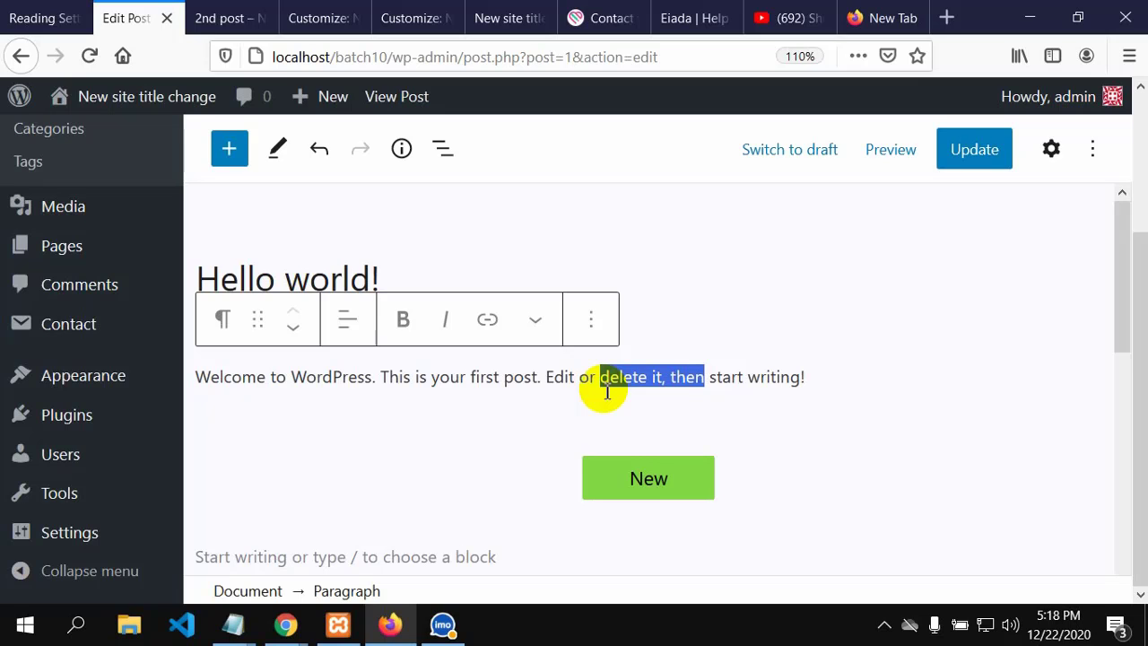
Select the Custom HTML block holding the button markup and look through its available block options.
{"action": "scroll", "coordinate": [584, 453], "scroll_direction": "down", "scroll_amount": 10}
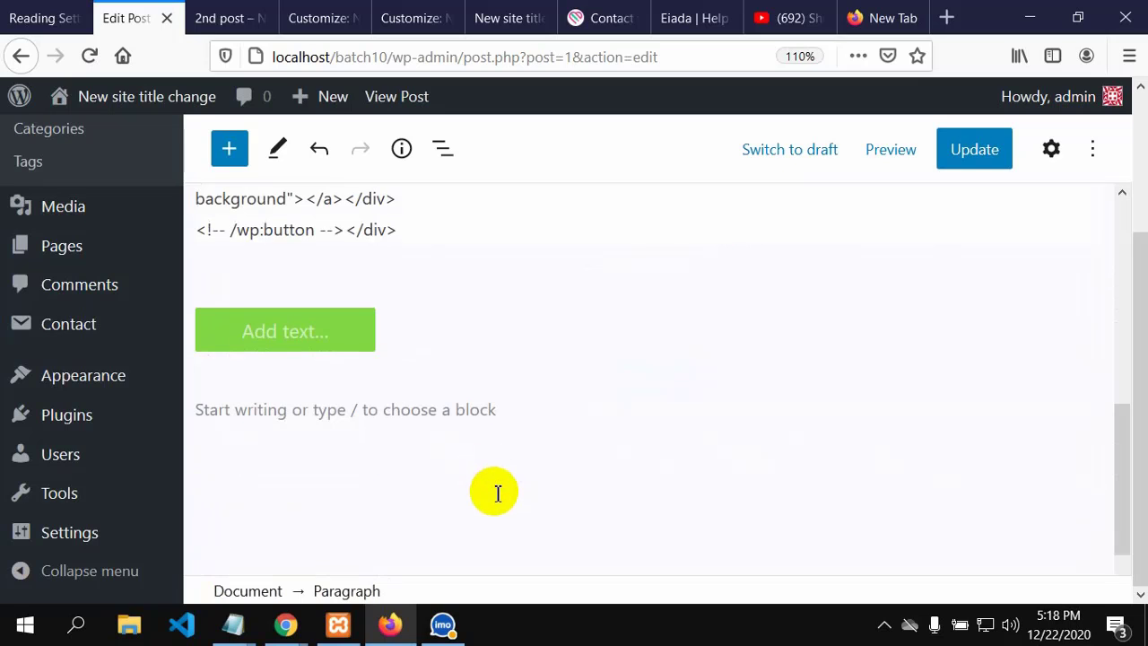
{"action": "scroll", "coordinate": [494, 490], "scroll_direction": "up", "scroll_amount": 4}
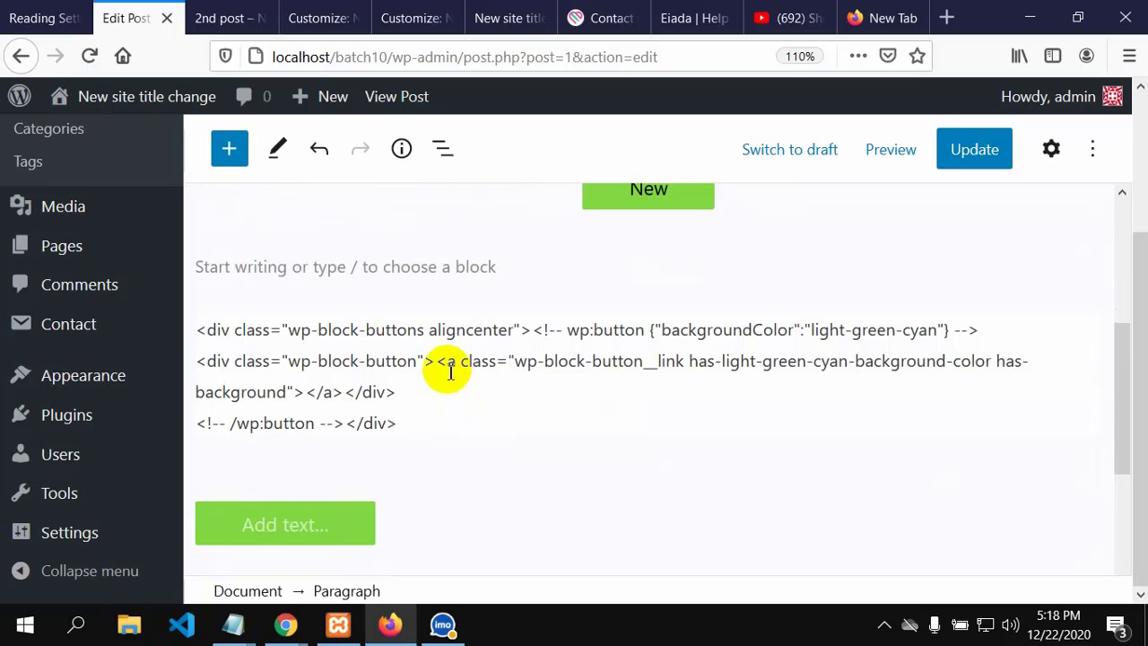
{"action": "left_click", "coordinate": [431, 465]}
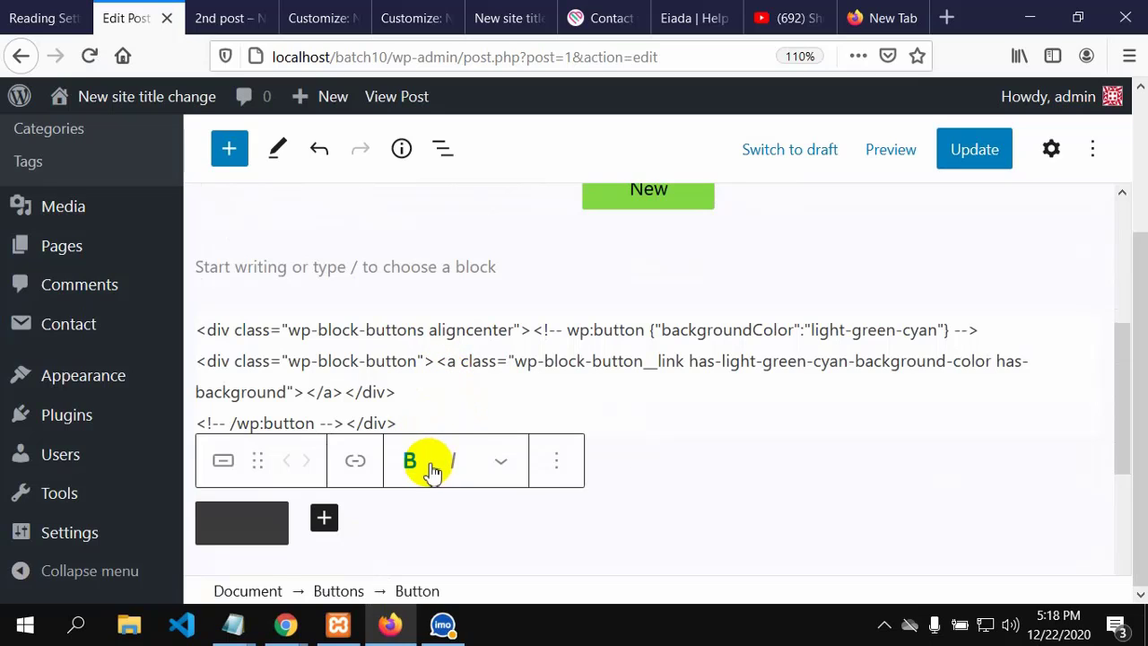
{"action": "left_click", "coordinate": [690, 437]}
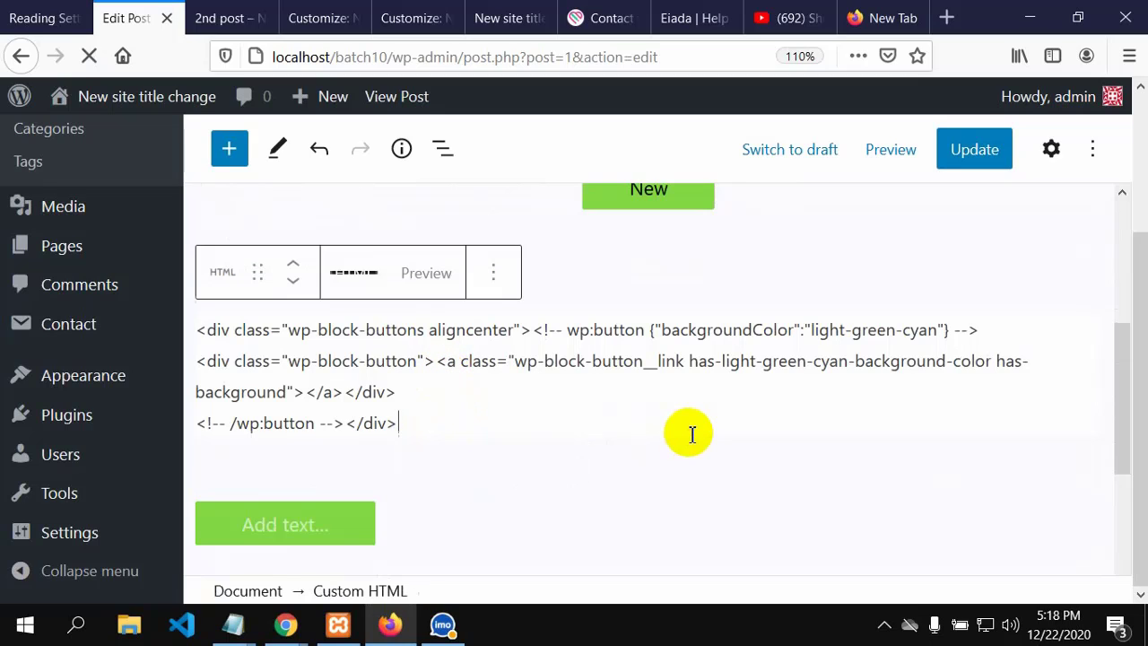
{"action": "left_click", "coordinate": [350, 222]}
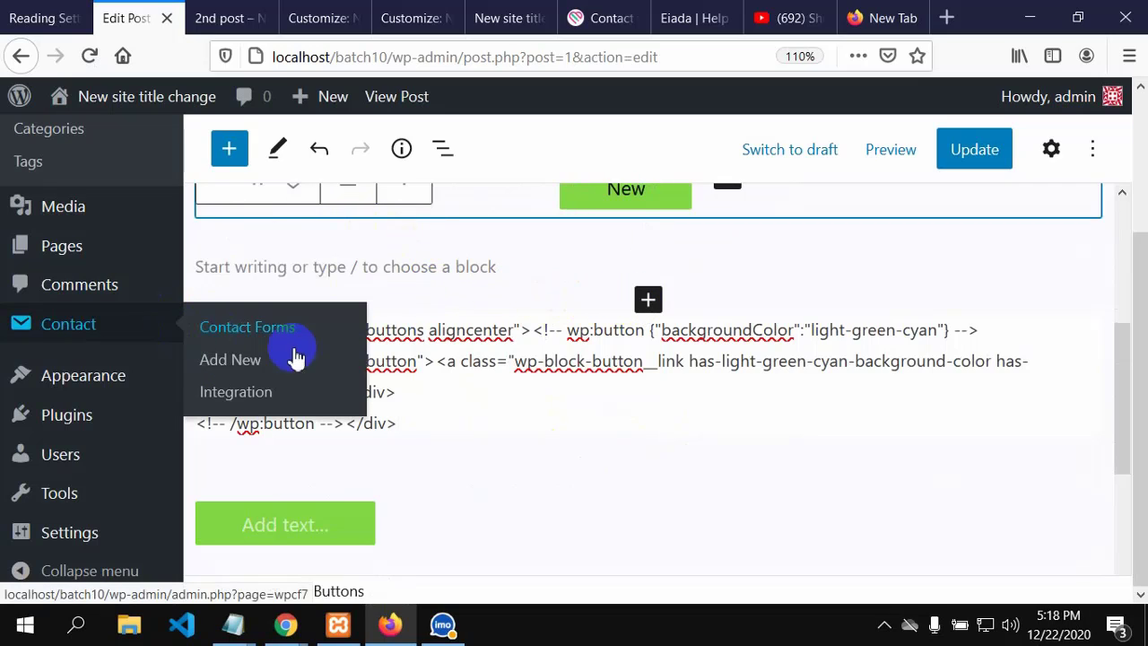
{"action": "left_click", "coordinate": [421, 414]}
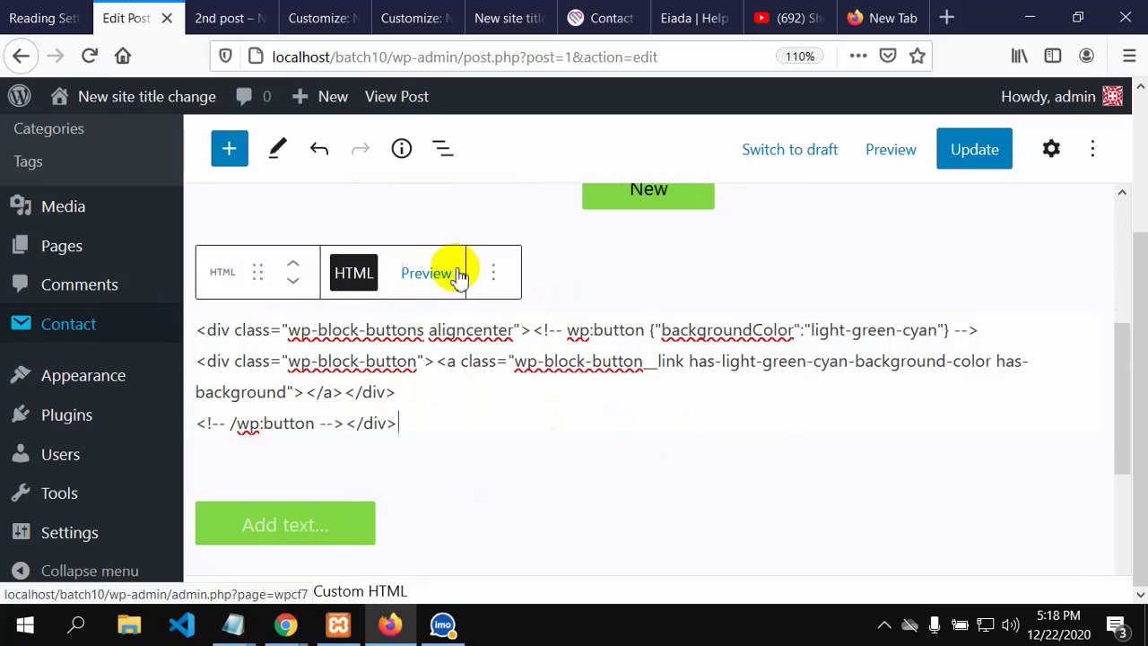
{"action": "left_click", "coordinate": [492, 273]}
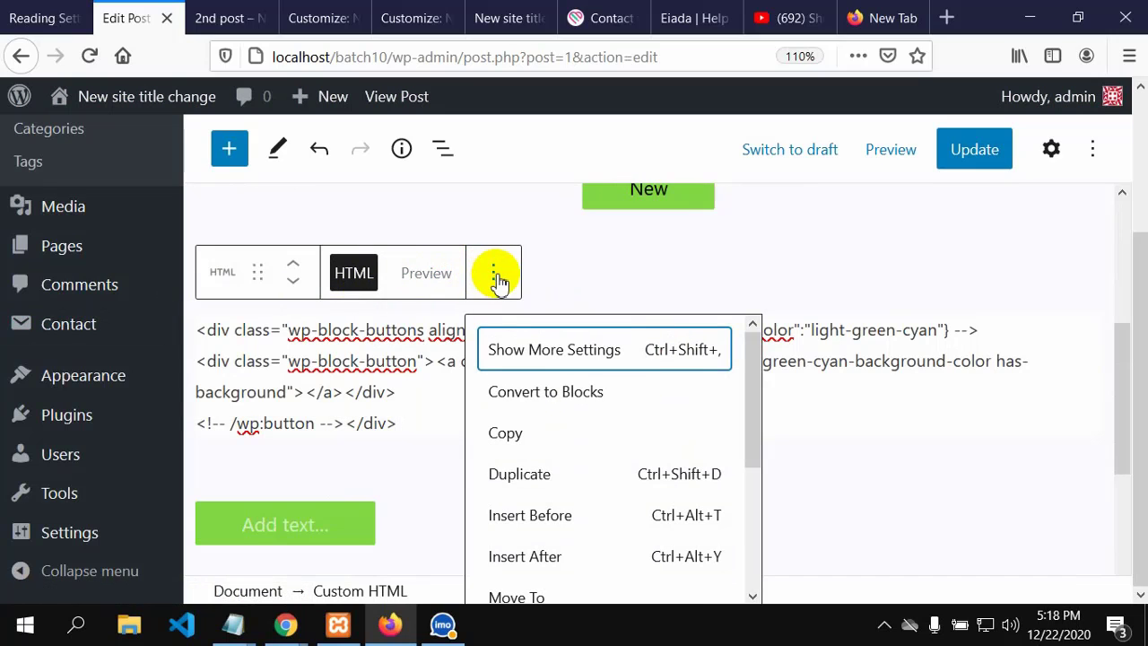
{"action": "scroll", "coordinate": [558, 415], "scroll_direction": "down", "scroll_amount": 3}
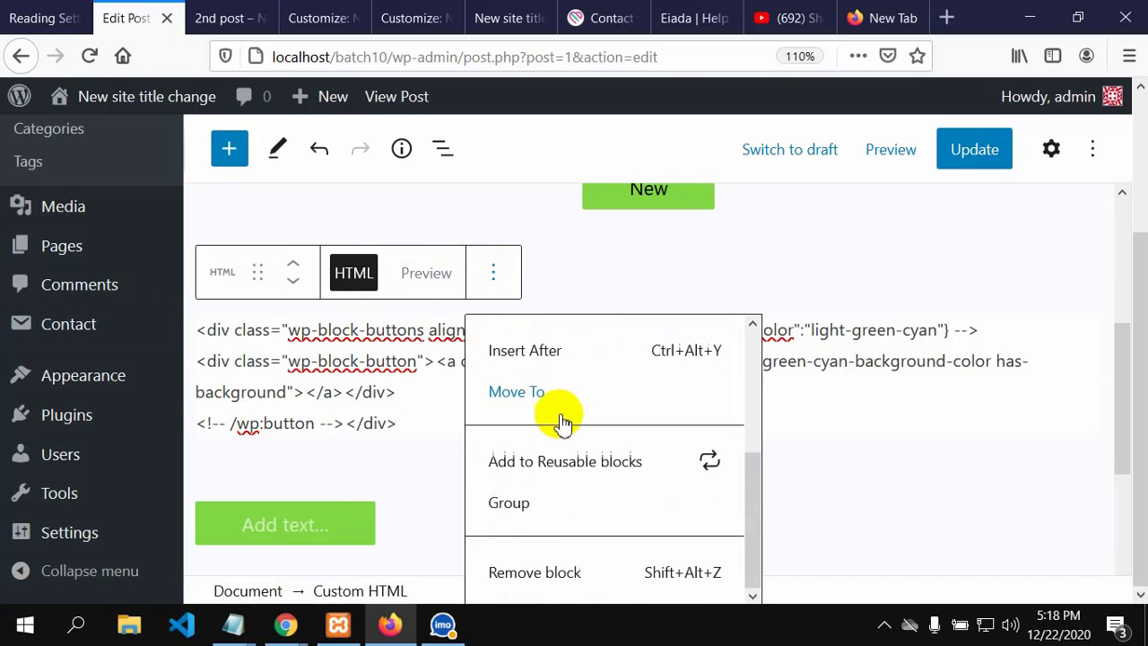
{"action": "left_click", "coordinate": [901, 480]}
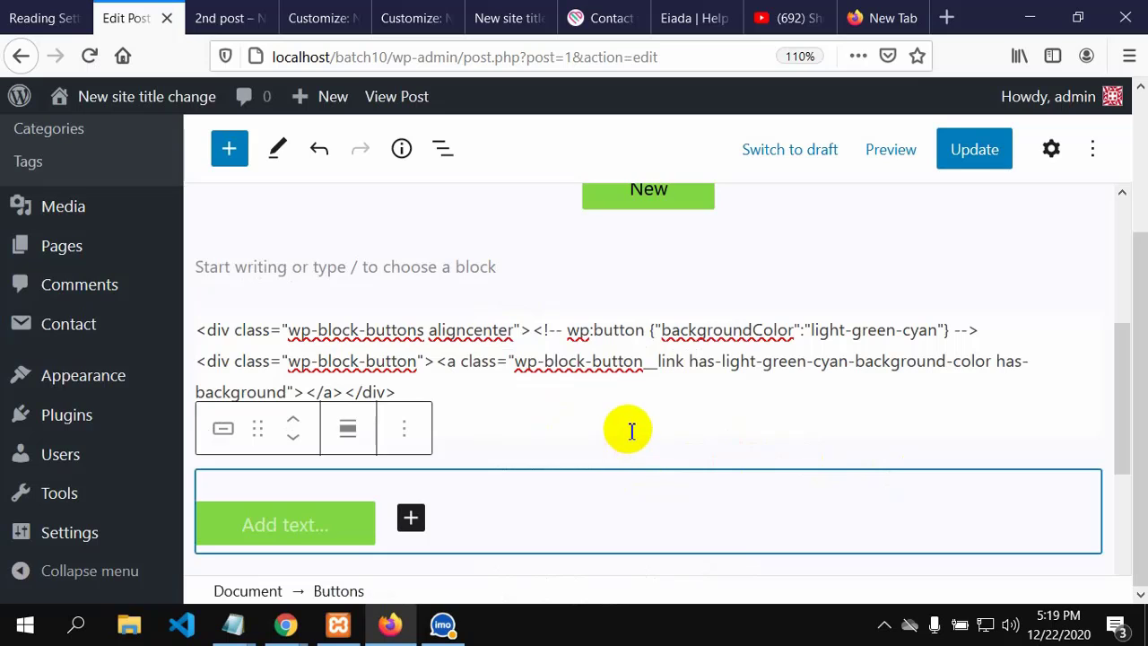
{"action": "scroll", "coordinate": [631, 431], "scroll_direction": "up", "scroll_amount": 3}
{"action": "left_click", "coordinate": [490, 410]}
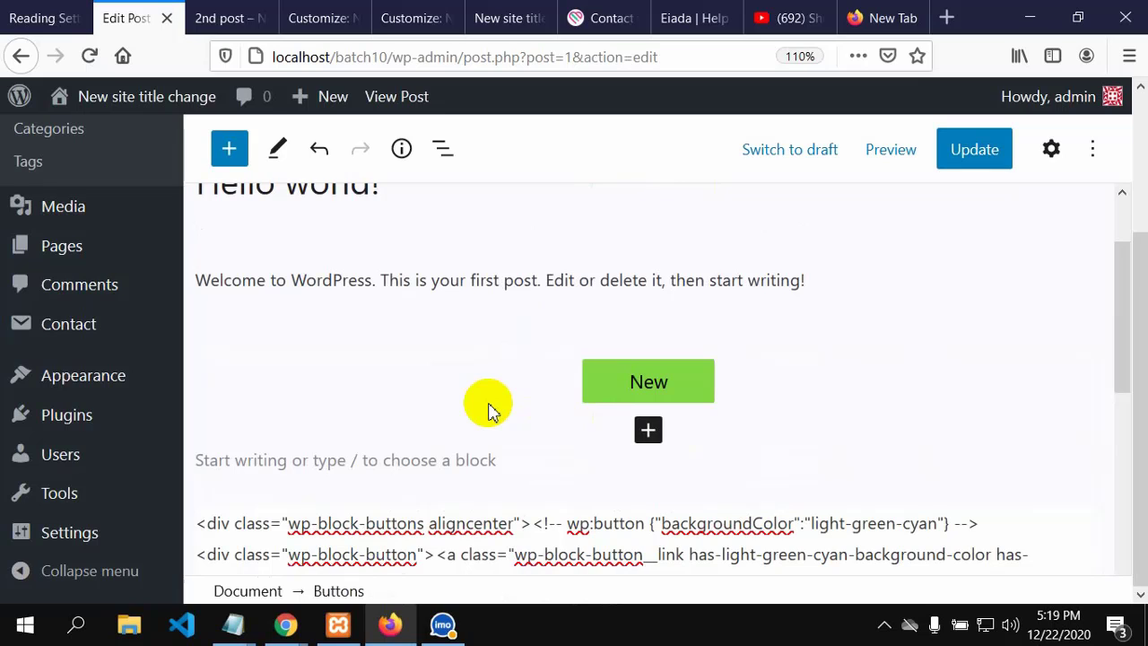
{"action": "scroll", "coordinate": [485, 413], "scroll_direction": "up", "scroll_amount": 2}
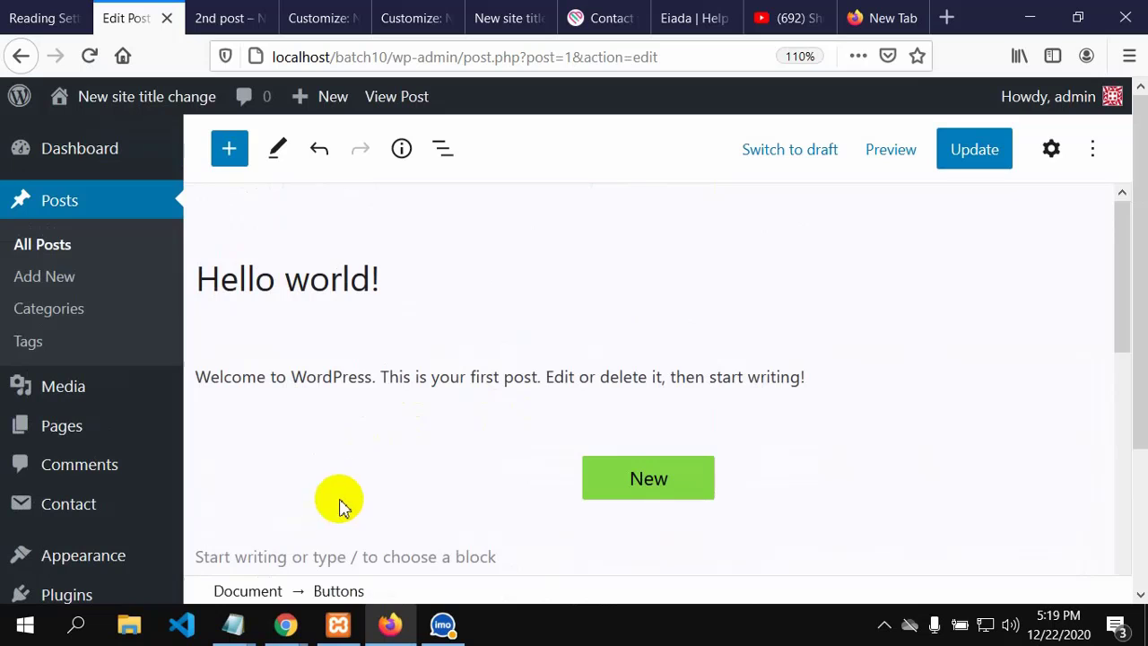
{"action": "type", "text": "<div class=\"wp-block-buttons aligncenter\"><!-- wp:button {\"backgroundColor\":\"light-green-cyan\"} --> <div class=\"wp-block-button\"><a class=\"wp-block-button__link has-light-green-cyan-background-color has-background\"></a></div>"}
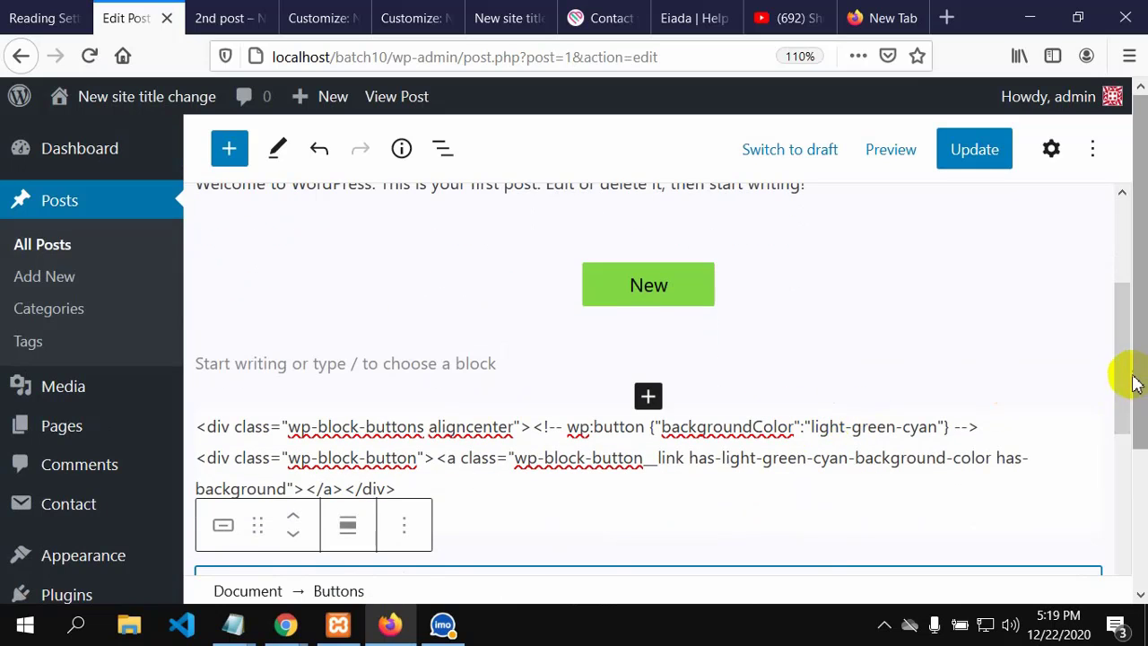
{"action": "left_click_drag", "start_coordinate": [1123, 368], "coordinate": [1129, 327]}
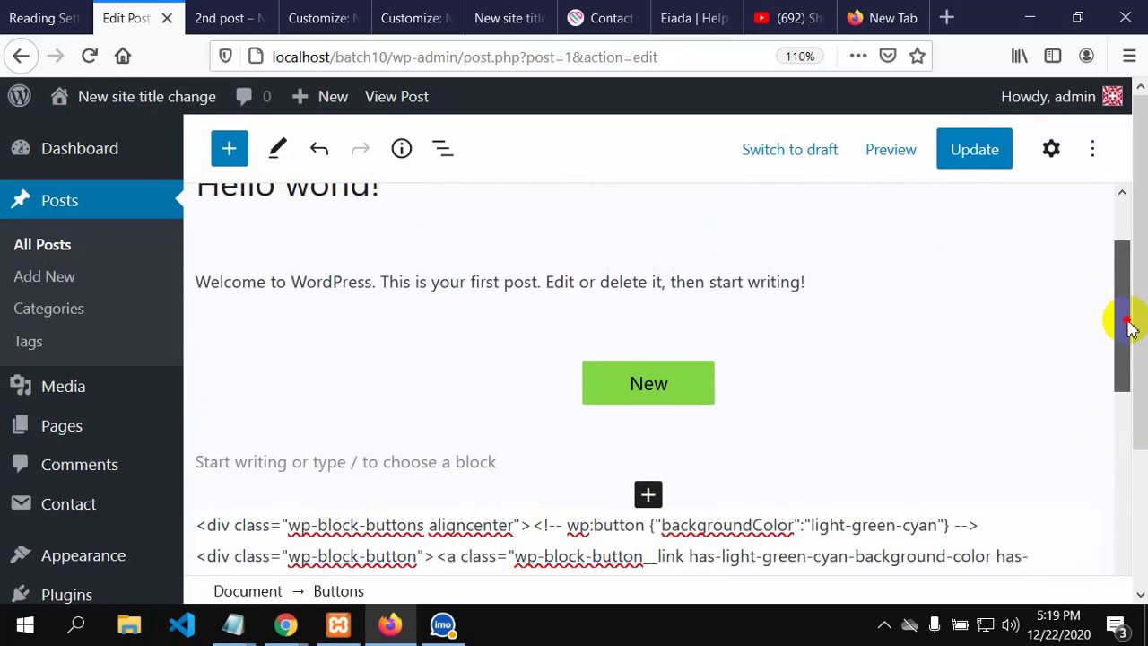
{"action": "left_click_drag", "start_coordinate": [1127, 326], "coordinate": [1127, 284]}
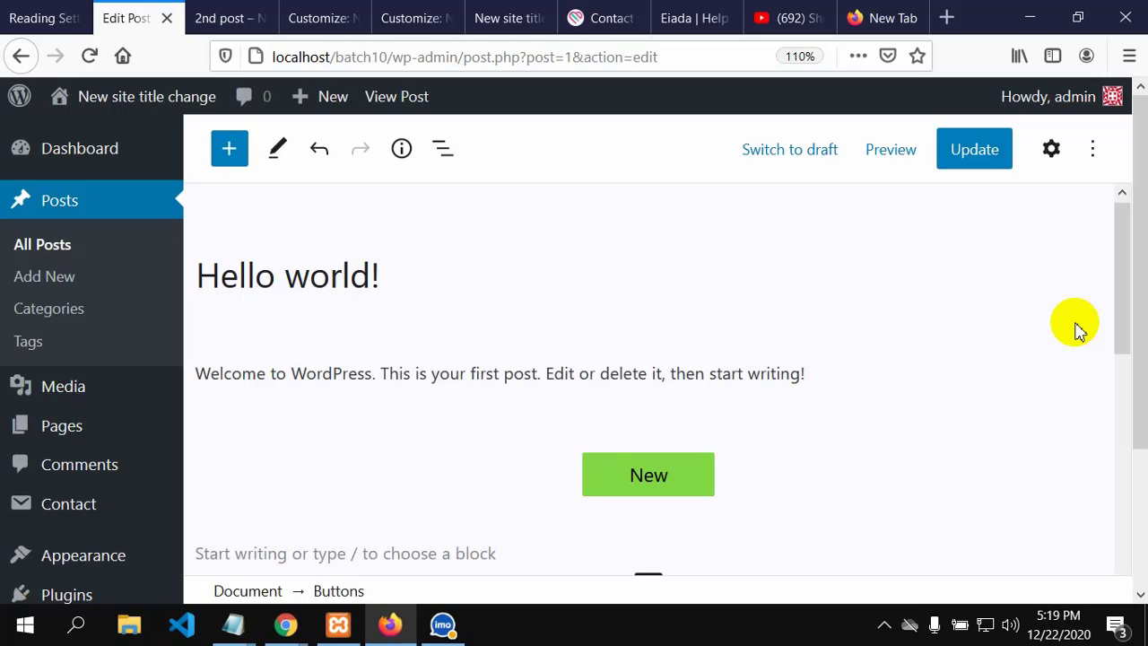
Highlight "post." and then "delete it," in the welcome paragraph below the post title.
{"action": "left_click", "coordinate": [514, 373]}
{"action": "double_click", "coordinate": [513, 373]}
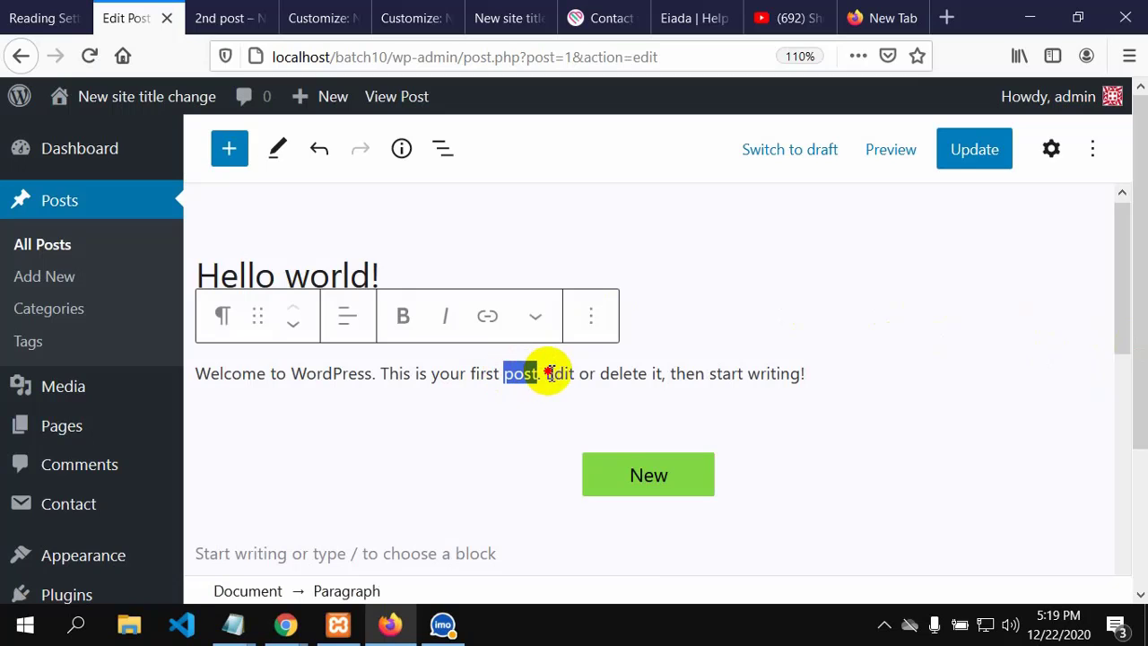
{"action": "left_click_drag", "start_coordinate": [550, 373], "coordinate": [544, 381]}
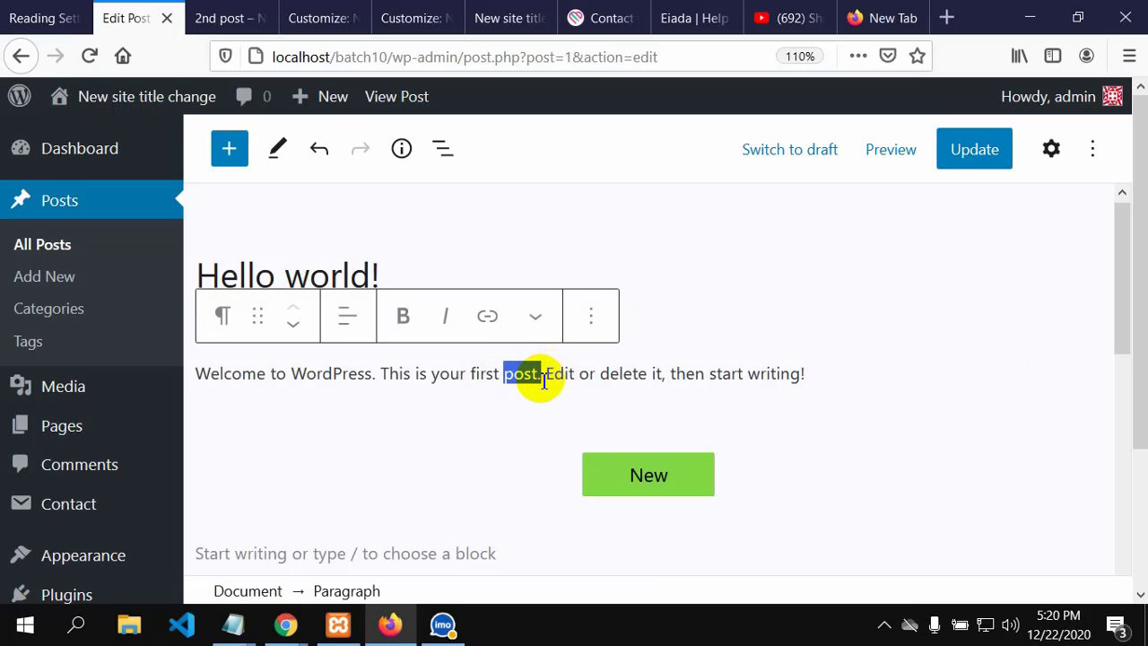
{"action": "left_click", "coordinate": [450, 370]}
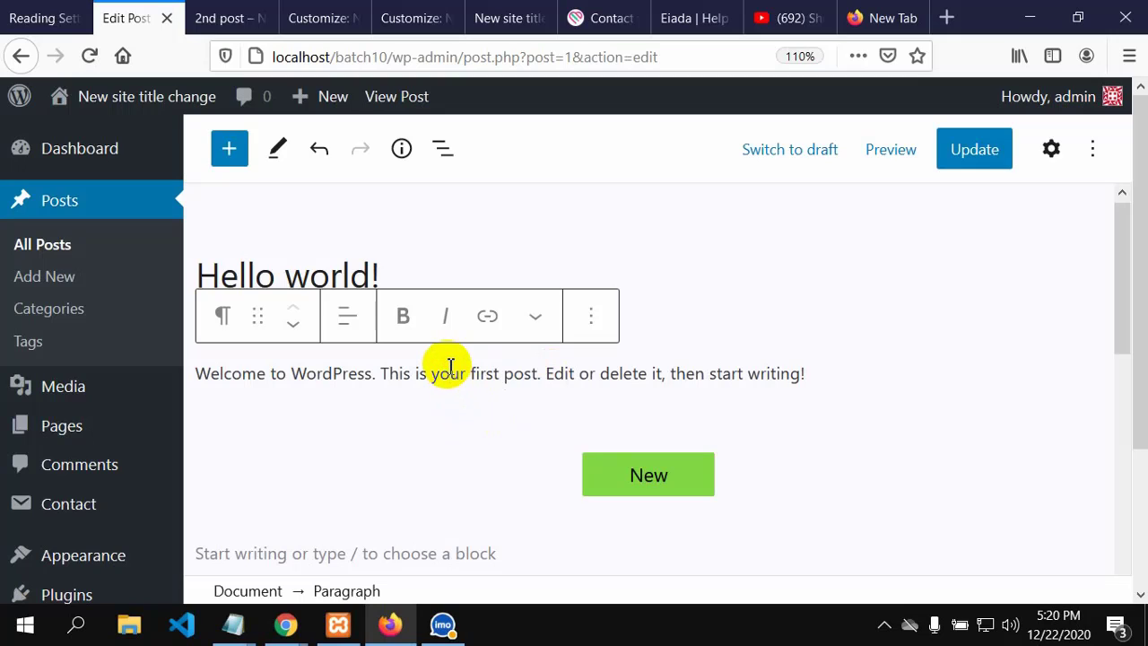
{"action": "left_click", "coordinate": [606, 378]}
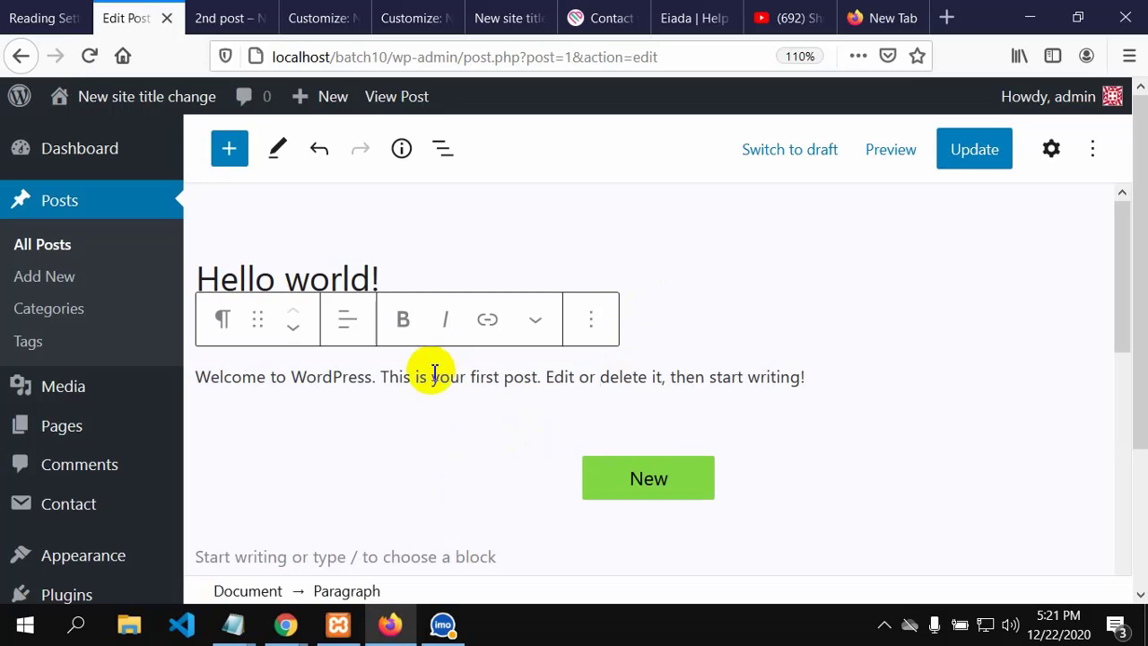
{"action": "left_click_drag", "start_coordinate": [429, 375], "coordinate": [666, 377]}
{"action": "left_click", "coordinate": [606, 378]}
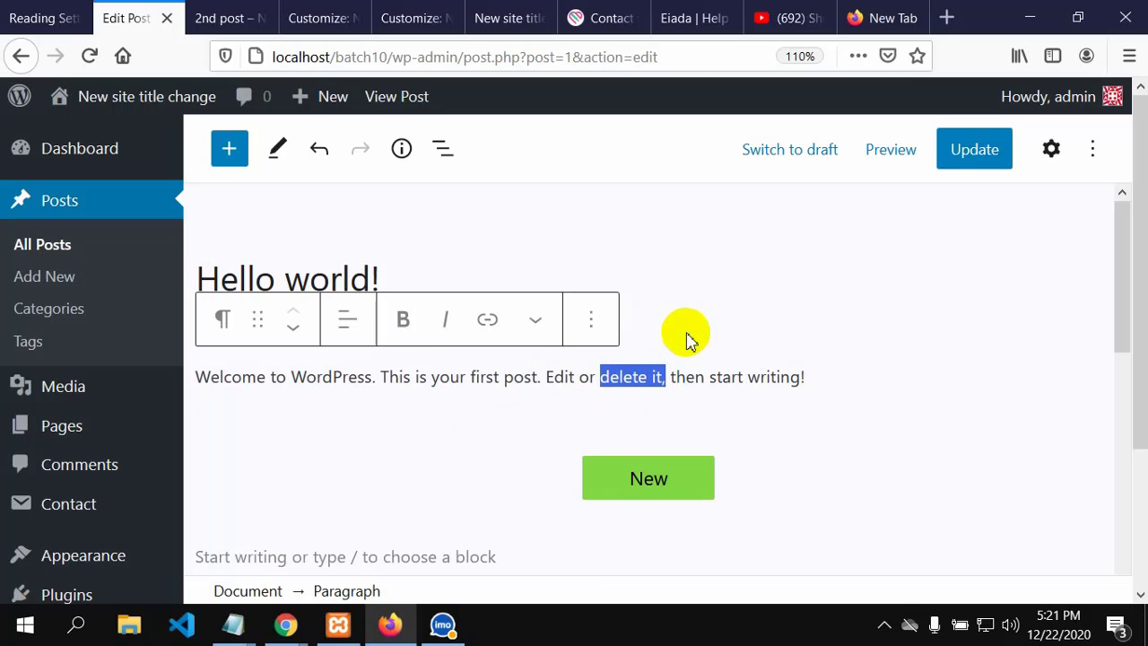
Clear the block selection and update the "Hello world!" post.
{"action": "left_click", "coordinate": [525, 435]}
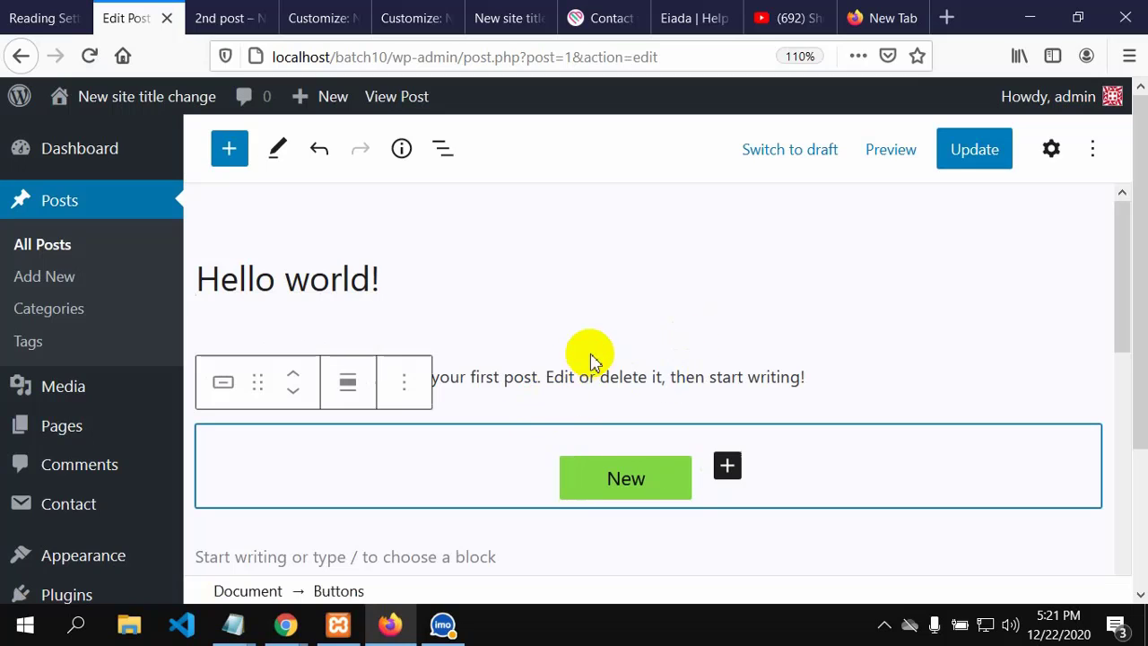
{"action": "left_click", "coordinate": [602, 342]}
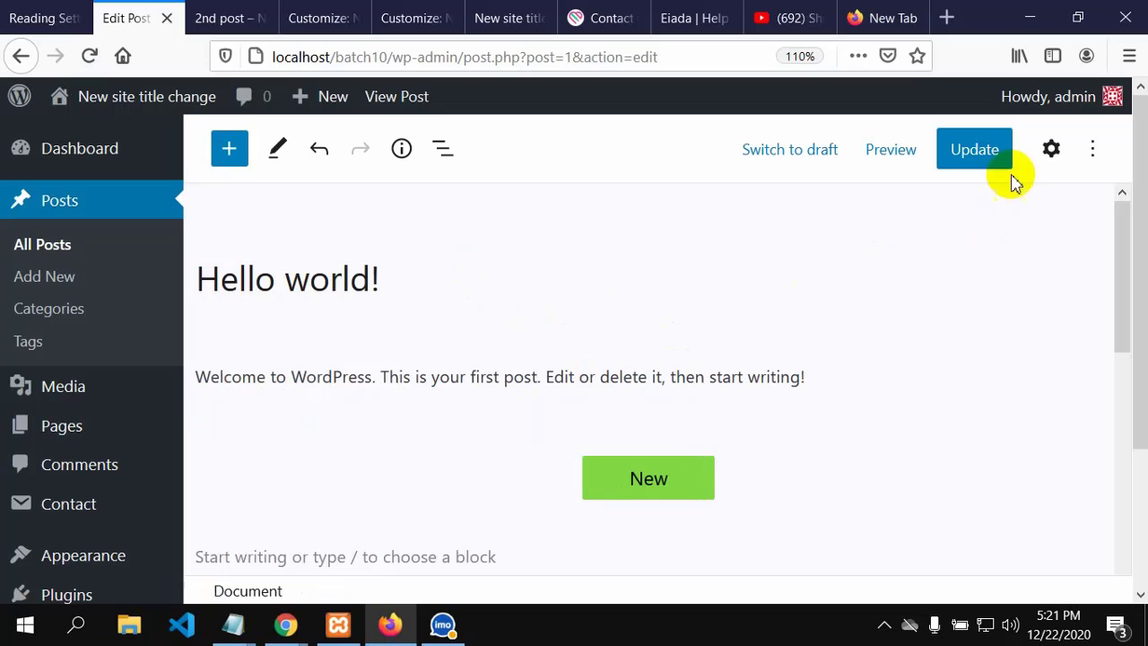
{"action": "left_click", "coordinate": [973, 152]}
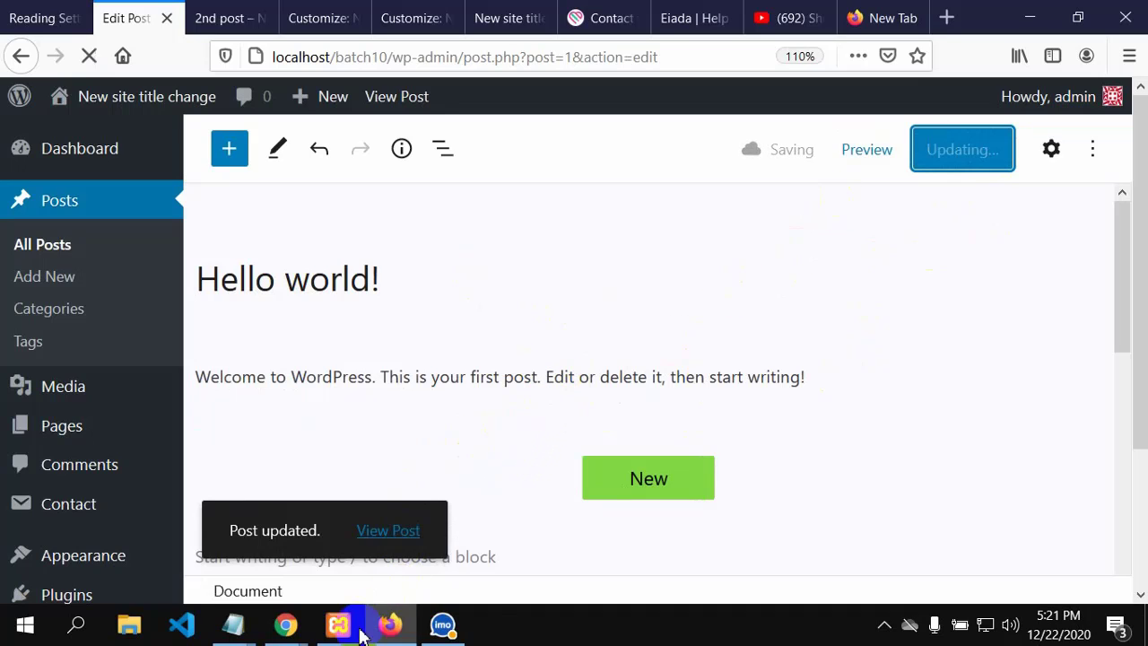
{"action": "mouse_move", "coordinate": [385, 628]}
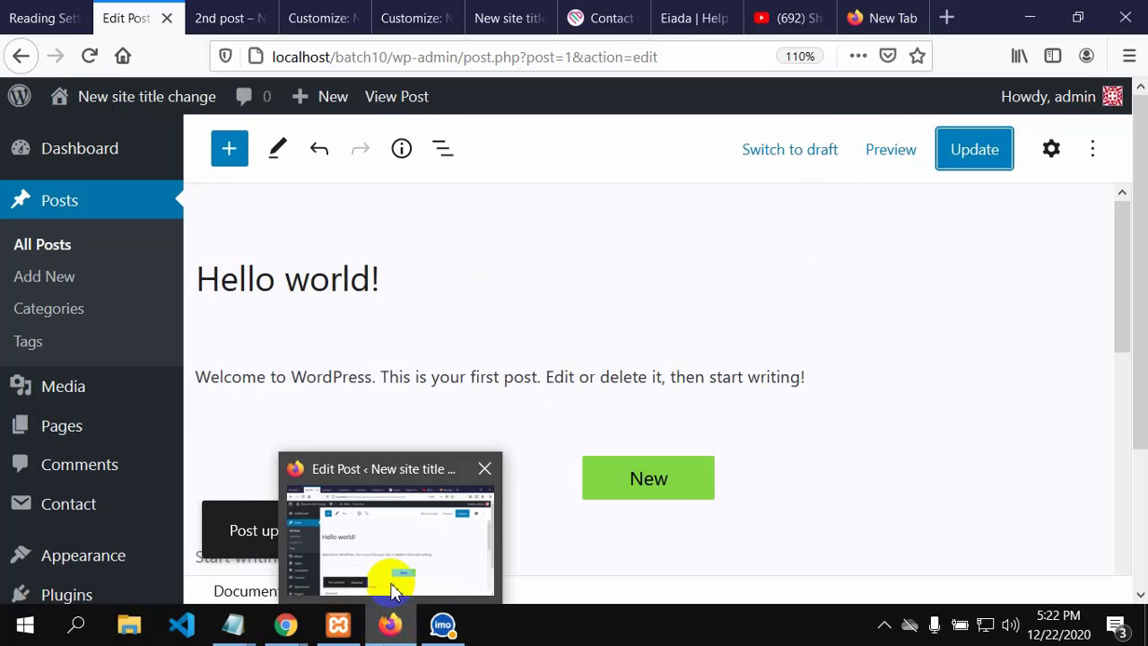